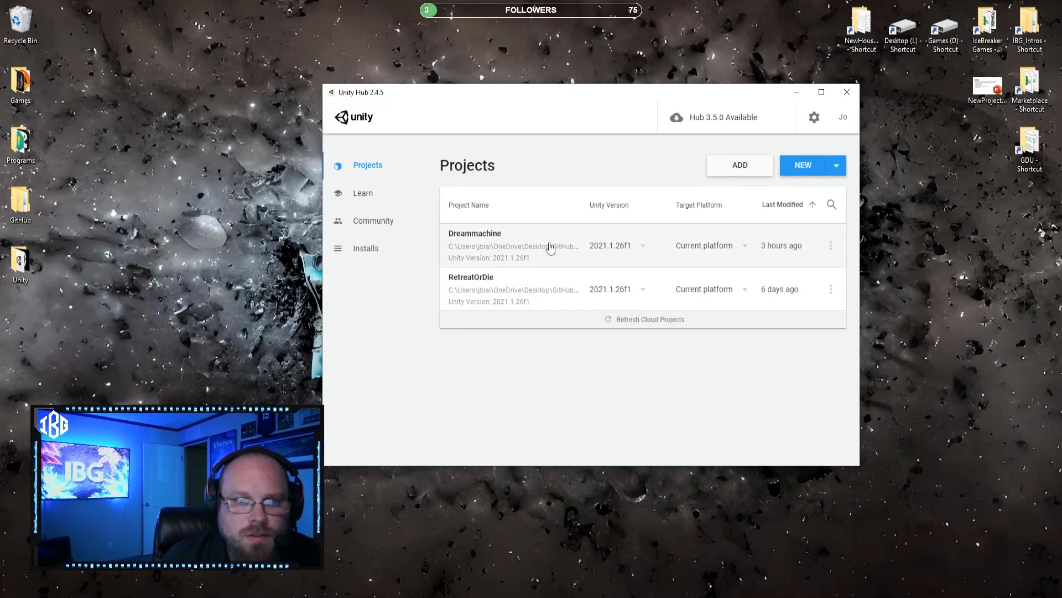
Step: Open the Dreammachine project and load the Level_0 scene
{"action": "left_click", "coordinate": [553, 244]}
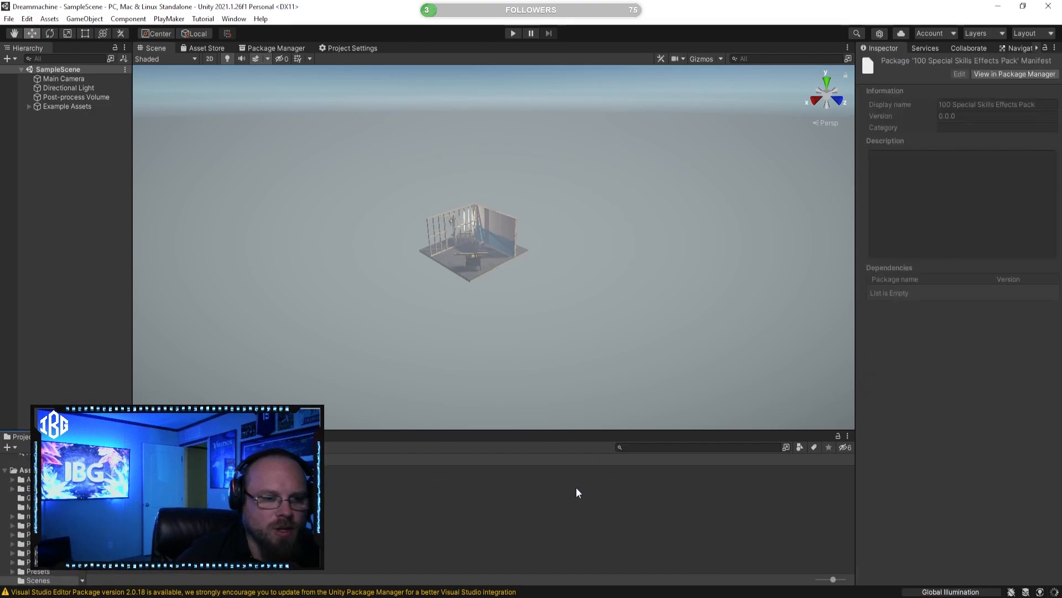
{"action": "left_click", "coordinate": [412, 479]}
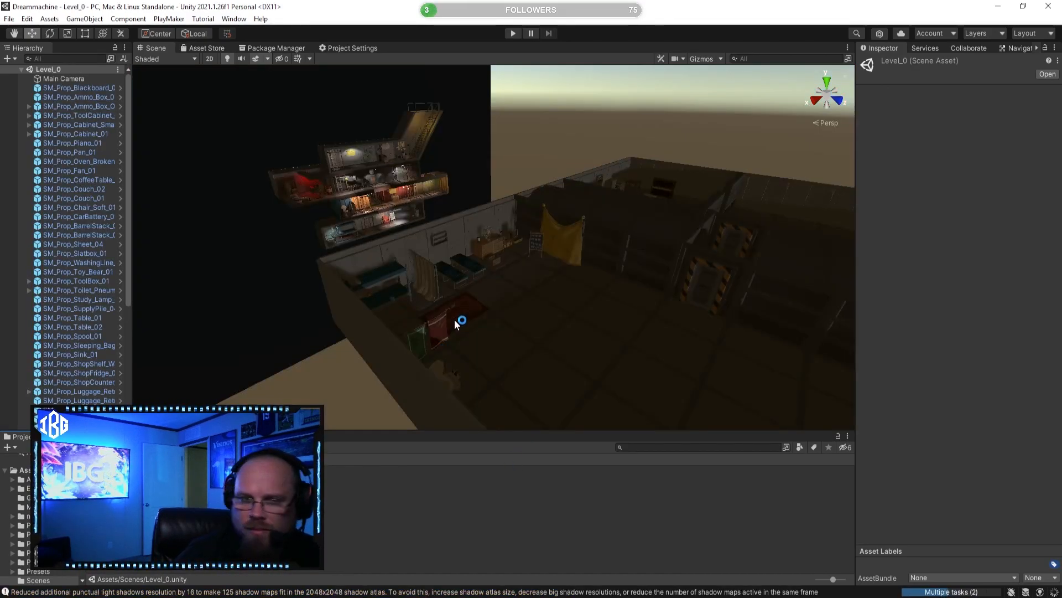
Step: Turn off scene lighting in the Scene view and frame the furnished bunker room from above
{"action": "right_click_drag", "start_coordinate": [380, 241], "coordinate": [420, 293]}
{"action": "left_click", "coordinate": [227, 59]}
{"action": "right_click_drag", "start_coordinate": [385, 182], "coordinate": [361, 203]}
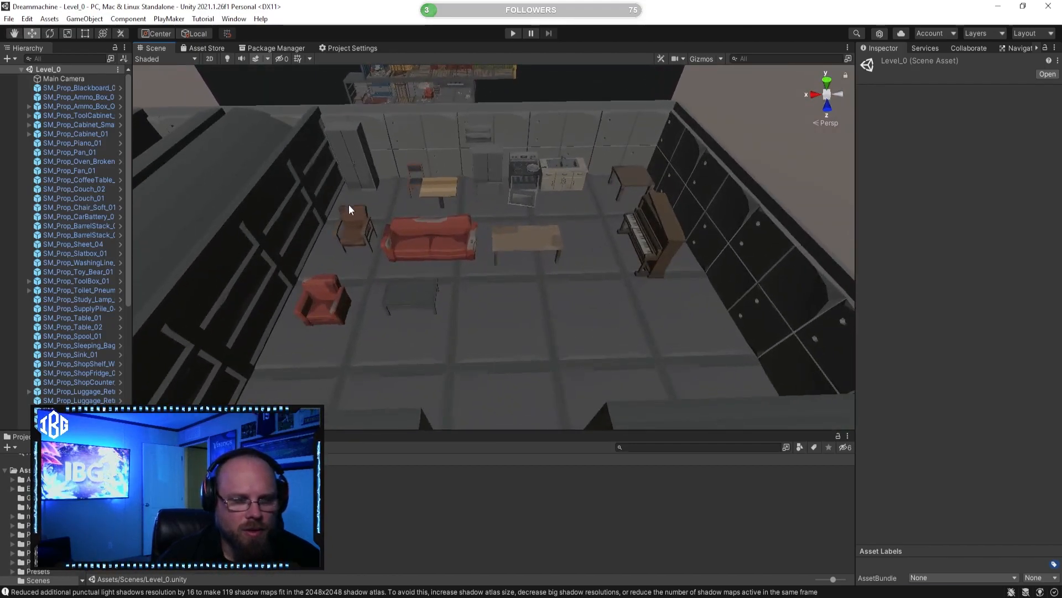
{"action": "right_click_drag", "start_coordinate": [495, 234], "coordinate": [470, 284]}
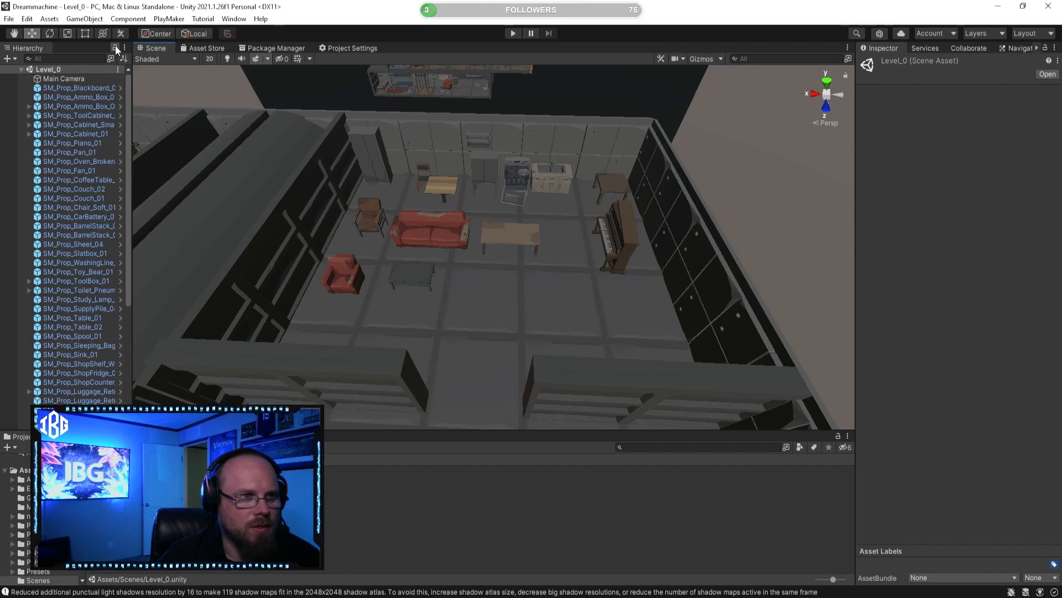
{"action": "scroll", "coordinate": [88, 214], "scroll_direction": "down", "scroll_amount": 7}
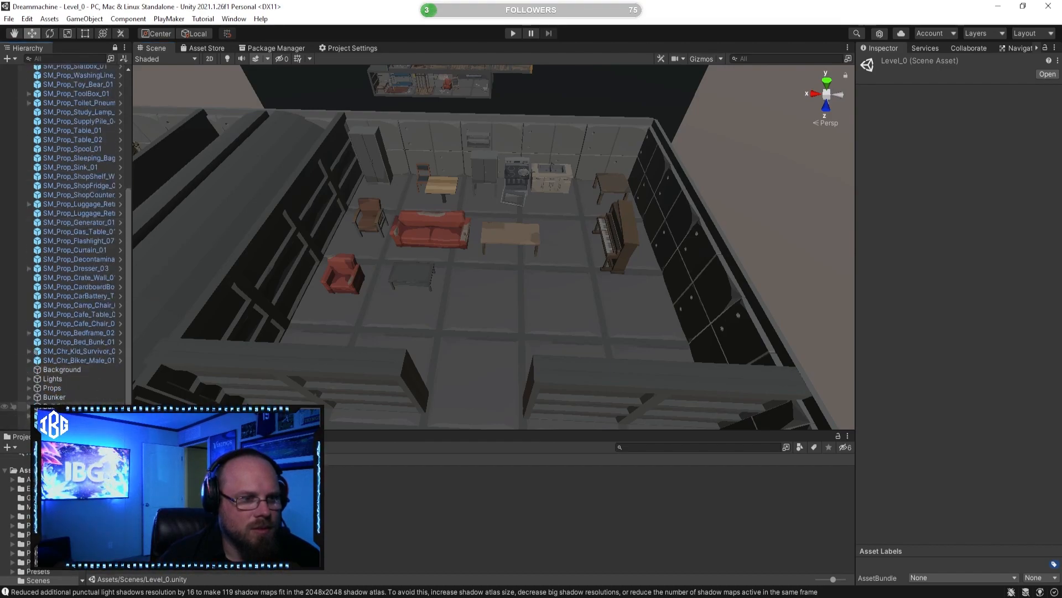
{"action": "right_click_drag", "start_coordinate": [360, 297], "coordinate": [517, 290]}
{"action": "key", "text": "s"}
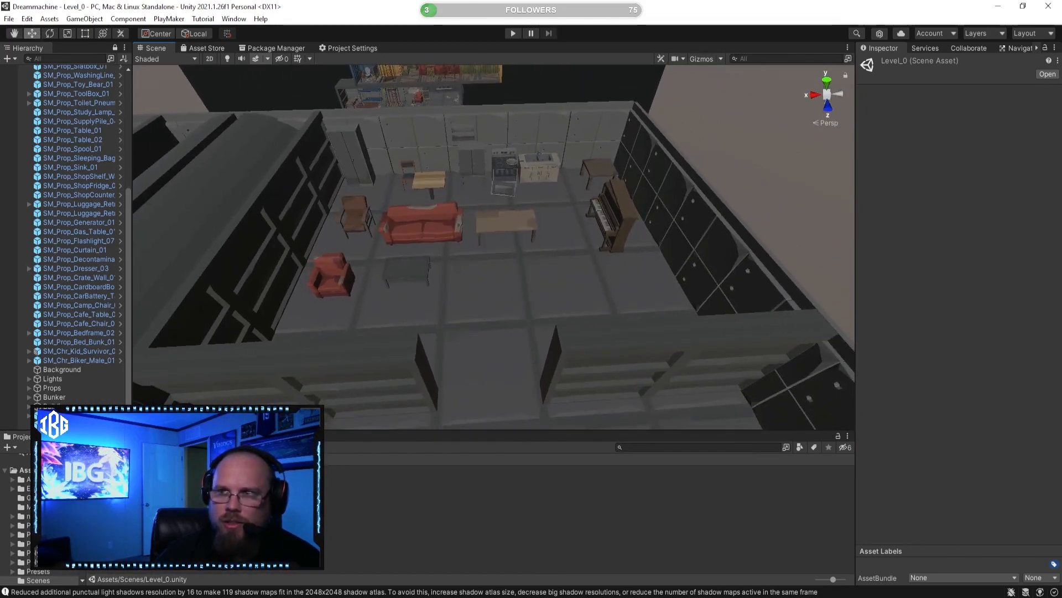
Step: Dock the Game and Animator windows beside the Scene view, and bring the Scene view back to the front
{"action": "left_click_drag", "start_coordinate": [568, 1], "coordinate": [400, 48]}
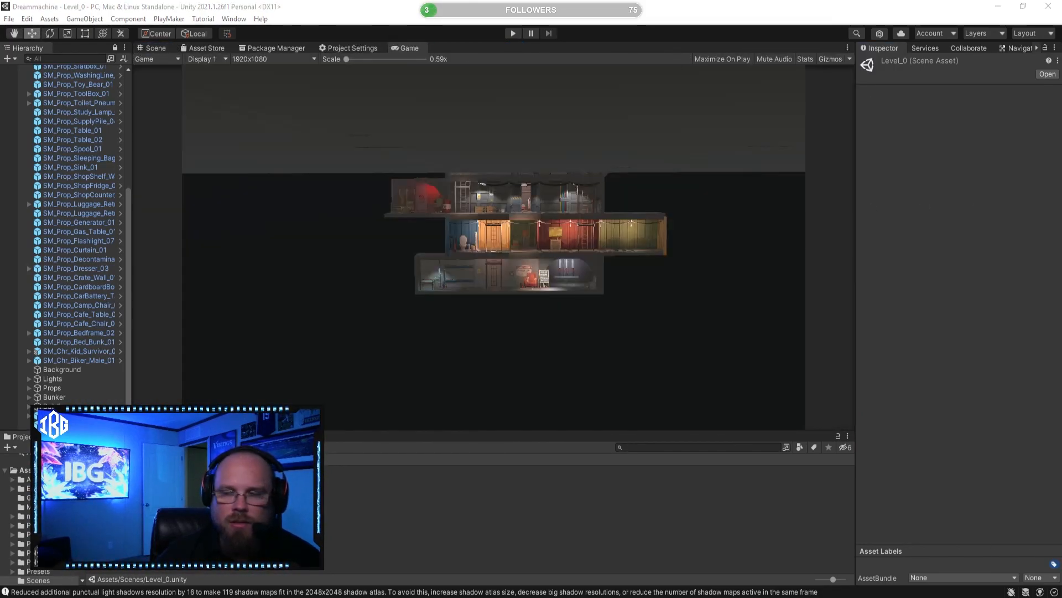
{"action": "left_click_drag", "start_coordinate": [437, 1], "coordinate": [460, 50]}
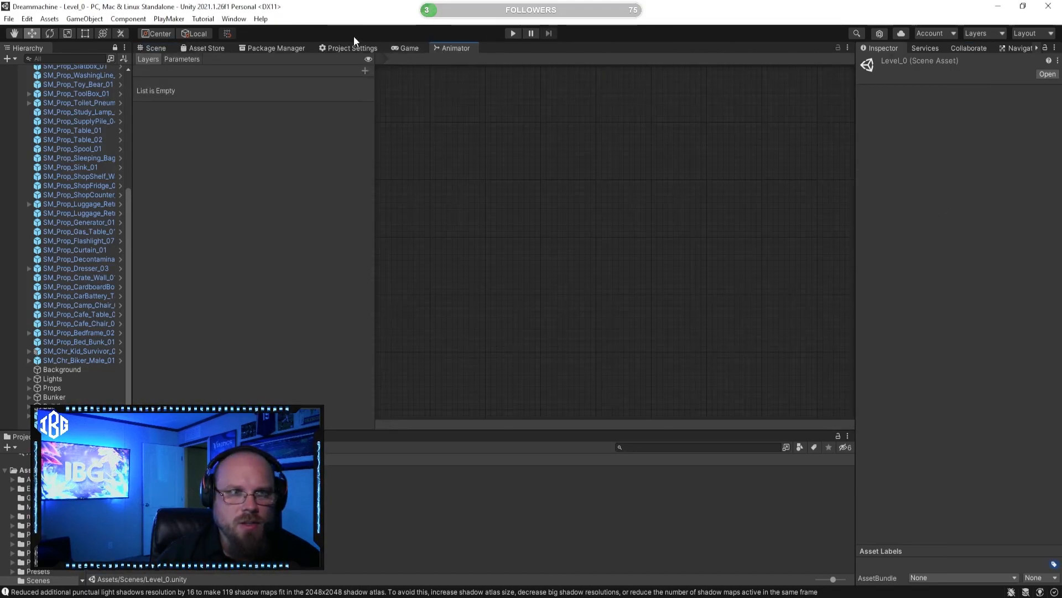
{"action": "left_click", "coordinate": [161, 48]}
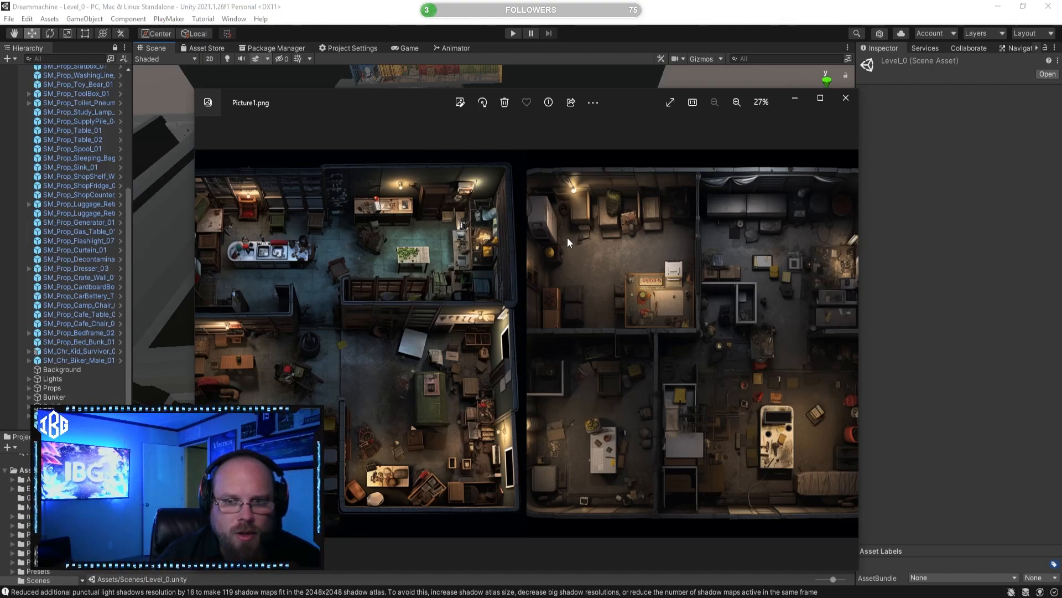
Step: Move the Picture1.png reference image off the editor and clear the current selection
{"action": "left_click_drag", "start_coordinate": [423, 96], "coordinate": [374, 83]}
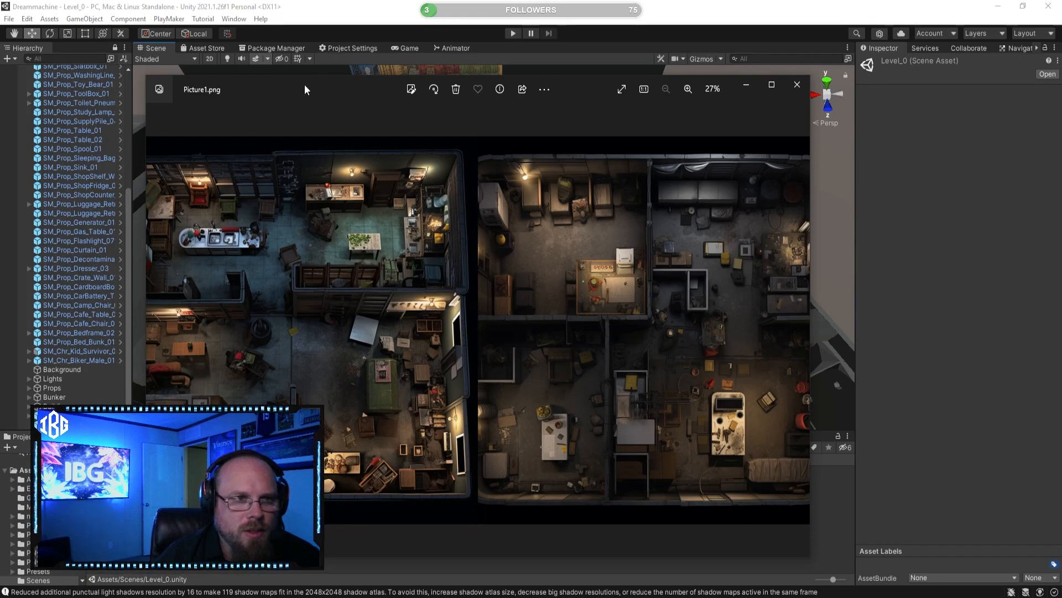
{"action": "left_click_drag", "start_coordinate": [316, 91], "coordinate": [1061, 183]}
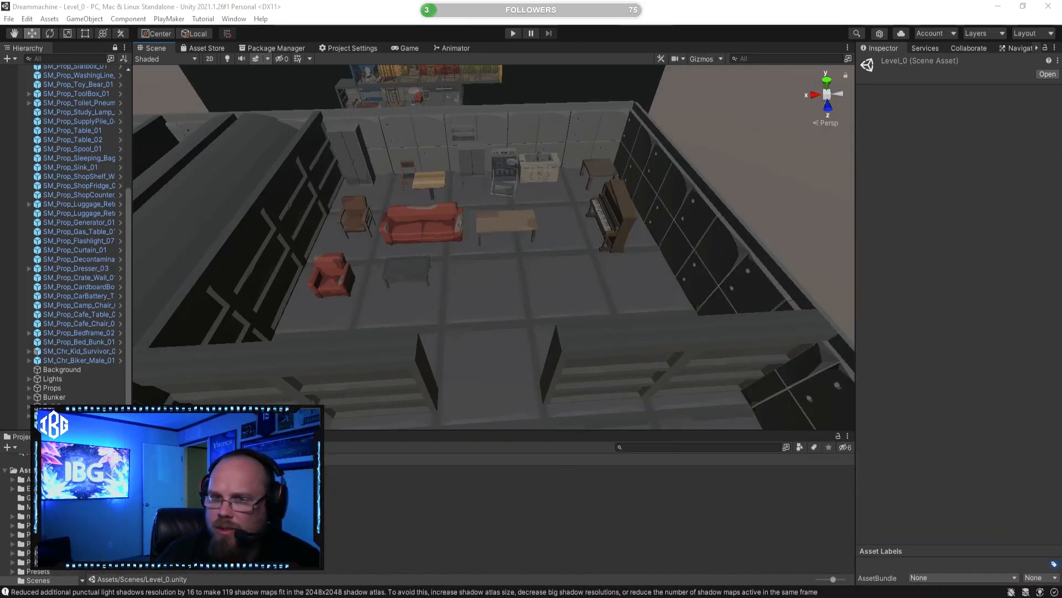
{"action": "left_click", "coordinate": [535, 508]}
Step: Examine the ungrouped props in the Hierarchy, checking the blackboard, the bunk bed and the tall cabinet
{"action": "scroll", "coordinate": [66, 246], "scroll_direction": "up", "scroll_amount": 7}
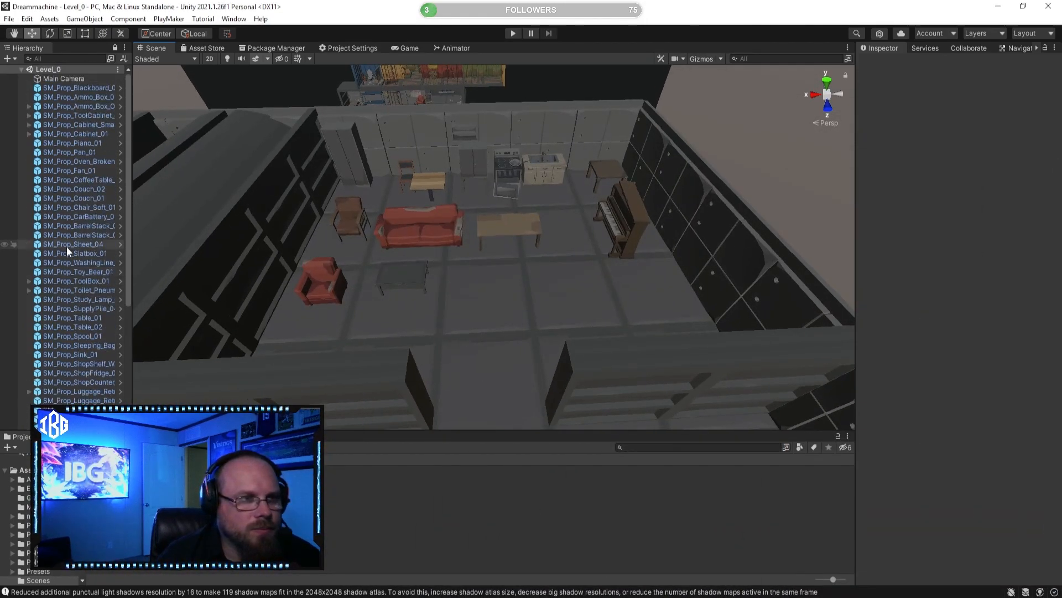
{"action": "left_click", "coordinate": [71, 88]}
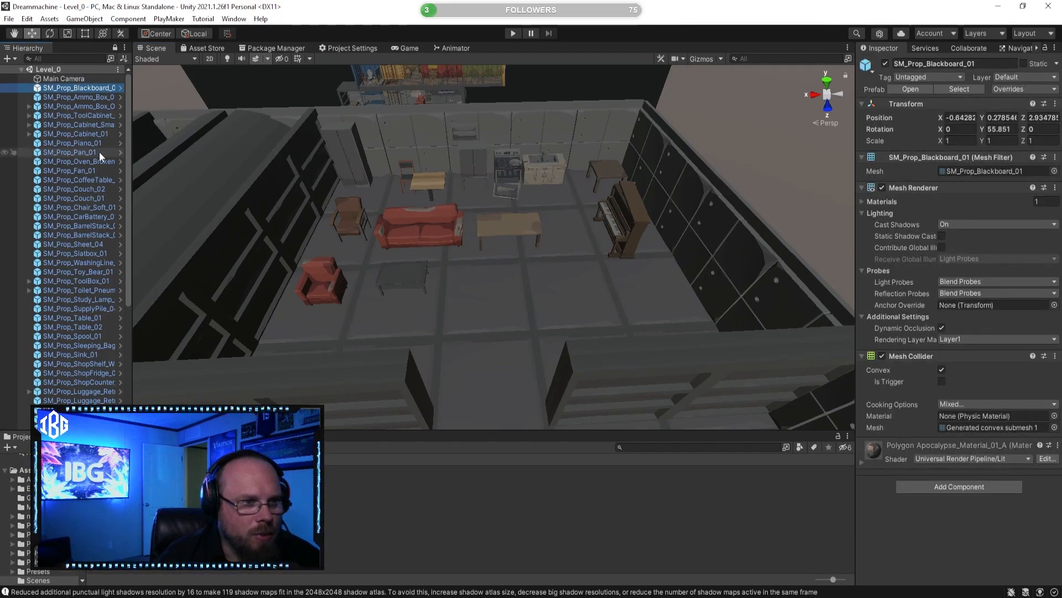
{"action": "scroll", "coordinate": [98, 152], "scroll_direction": "down", "scroll_amount": 6}
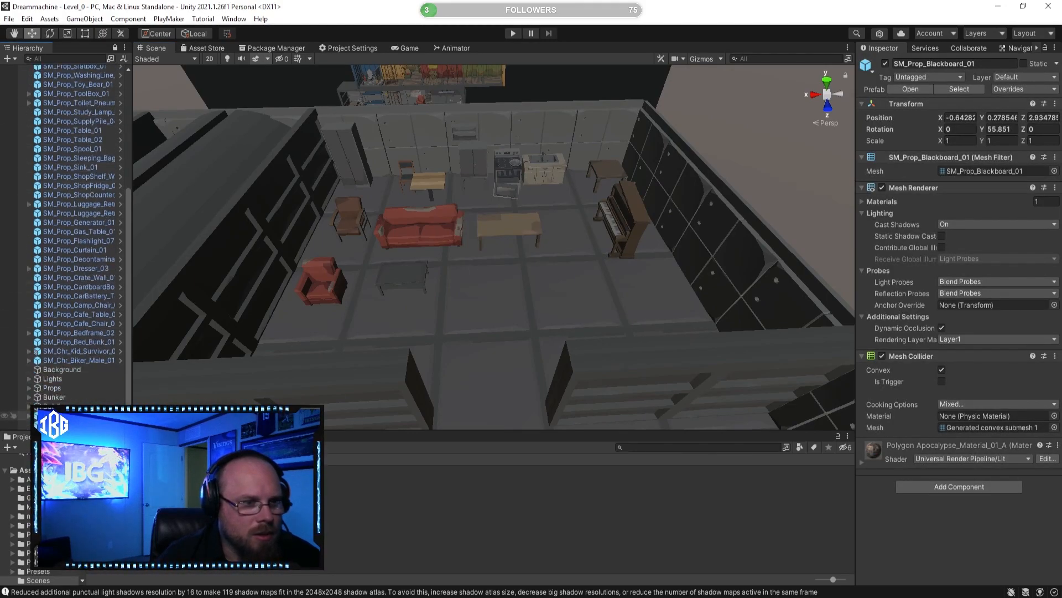
{"action": "scroll", "coordinate": [114, 253], "scroll_direction": "up", "scroll_amount": 6}
{"action": "scroll", "coordinate": [83, 209], "scroll_direction": "down", "scroll_amount": 6}
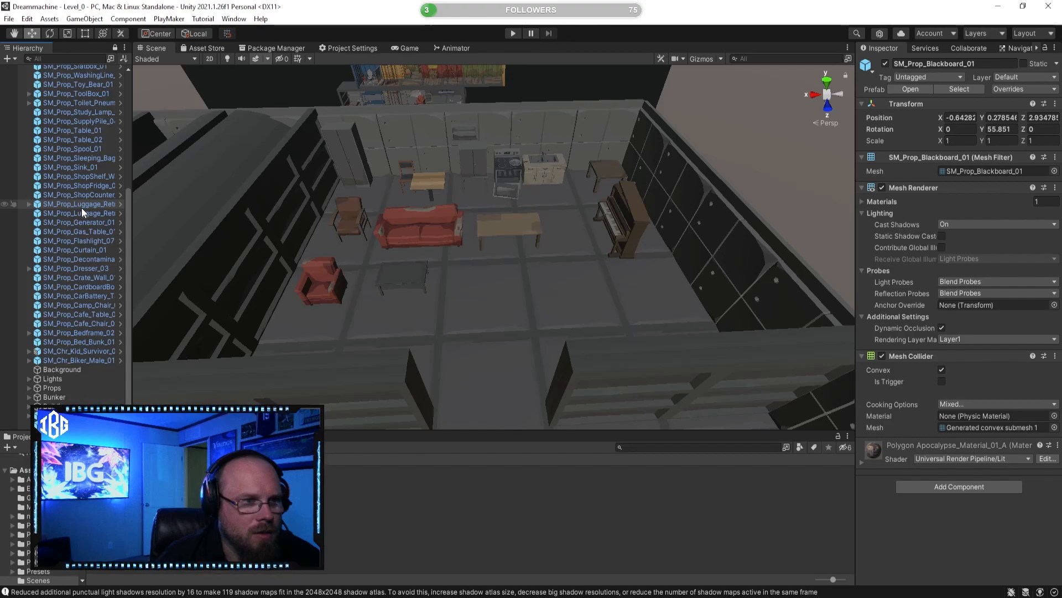
{"action": "left_click", "coordinate": [97, 341]}
{"action": "scroll", "coordinate": [83, 277], "scroll_direction": "up", "scroll_amount": 6}
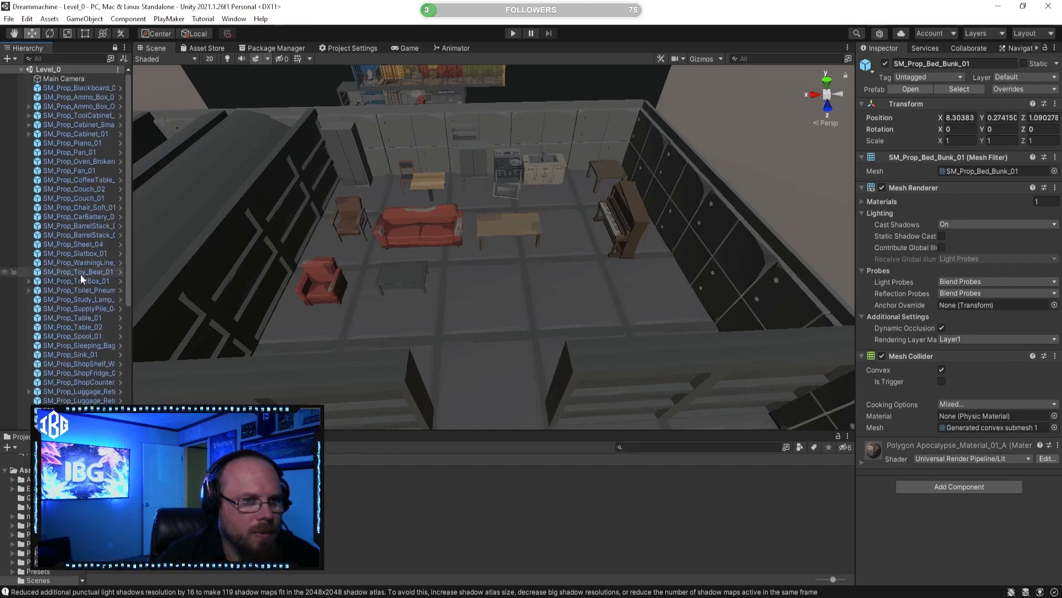
{"action": "left_click", "coordinate": [349, 161]}
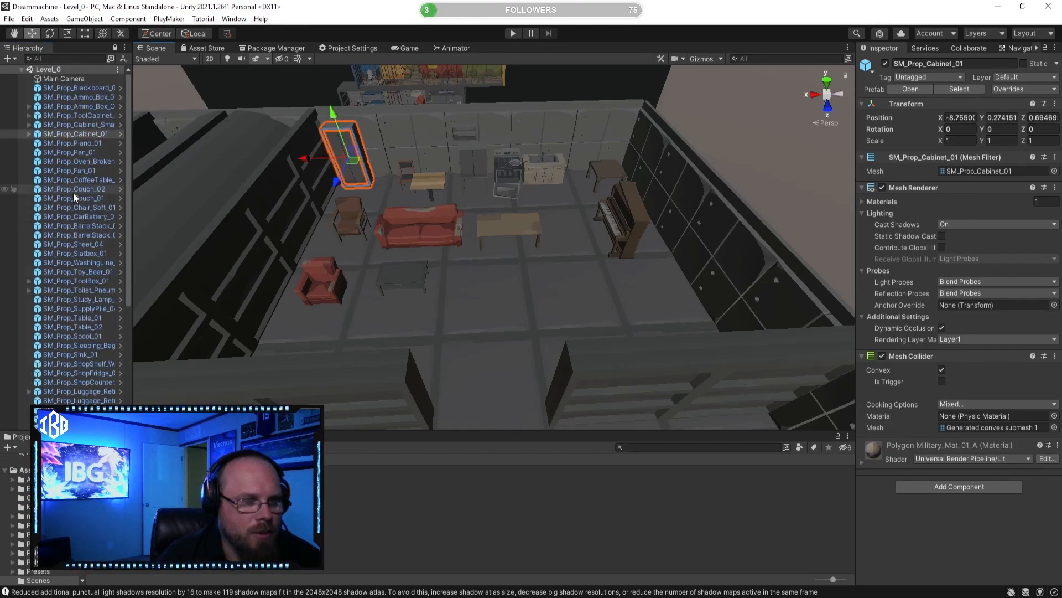
{"action": "scroll", "coordinate": [83, 277], "scroll_direction": "down", "scroll_amount": 5}
{"action": "scroll", "coordinate": [85, 282], "scroll_direction": "down", "scroll_amount": 2}
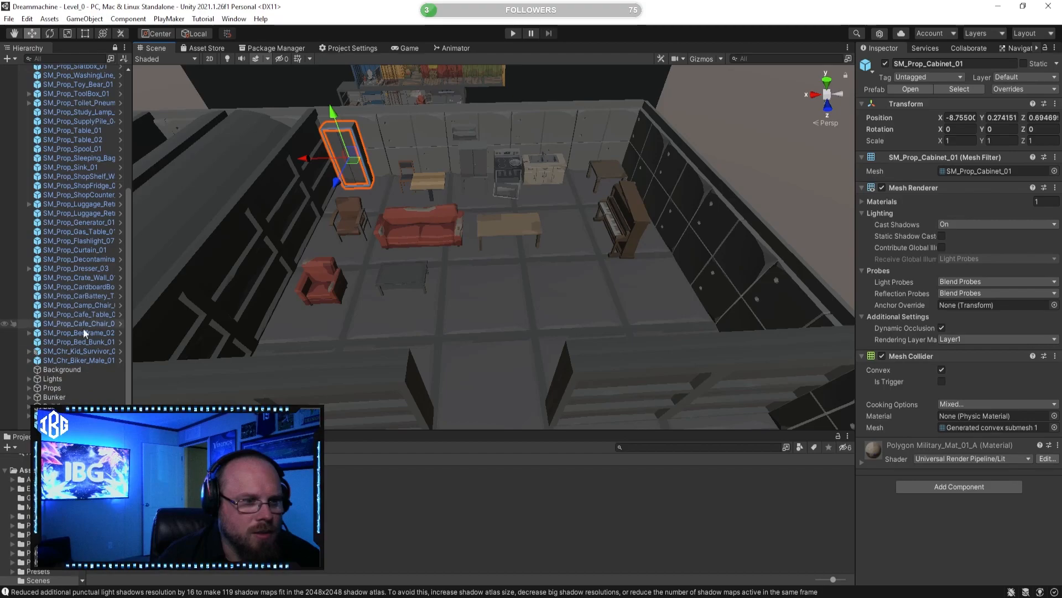
Step: Expand the Bunker object and check which areas Room (1) and Room (2) correspond to
{"action": "left_click", "coordinate": [30, 397]}
{"action": "scroll", "coordinate": [53, 381], "scroll_direction": "down", "scroll_amount": 3}
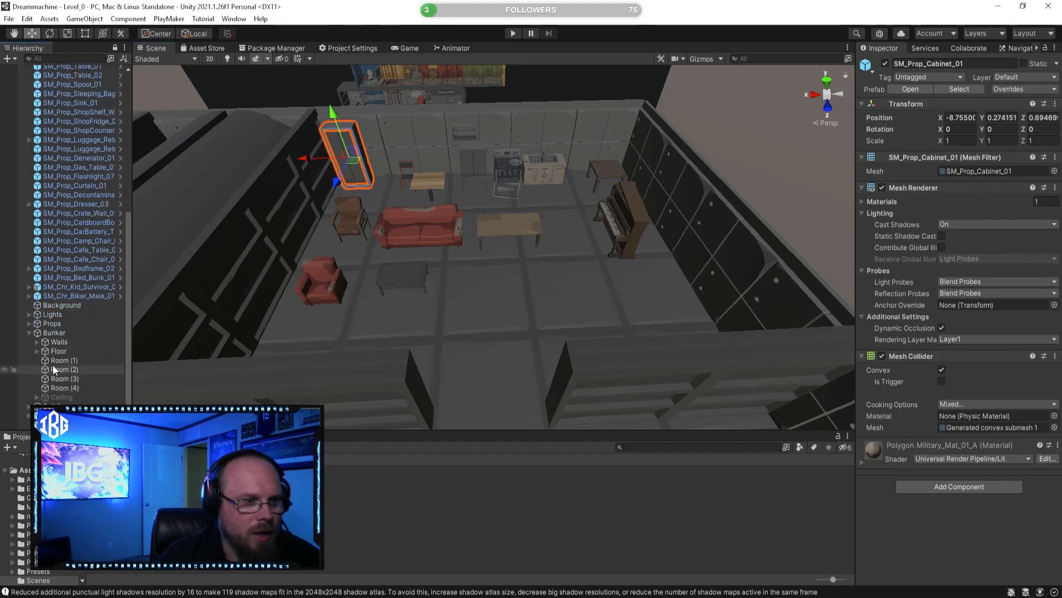
{"action": "left_click", "coordinate": [69, 364]}
{"action": "key", "text": "s"}
{"action": "mouse_move", "coordinate": [504, 324]}
{"action": "right_mouse_down"}
{"action": "mouse_move", "coordinate": [454, 297]}
{"action": "mouse_move", "coordinate": [489, 311]}
{"action": "mouse_move", "coordinate": [490, 323]}
{"action": "right_mouse_up"}
{"action": "key", "text": "a"}
{"action": "key", "text": "d"}
{"action": "key", "text": "w"}
{"action": "left_click", "coordinate": [78, 369]}
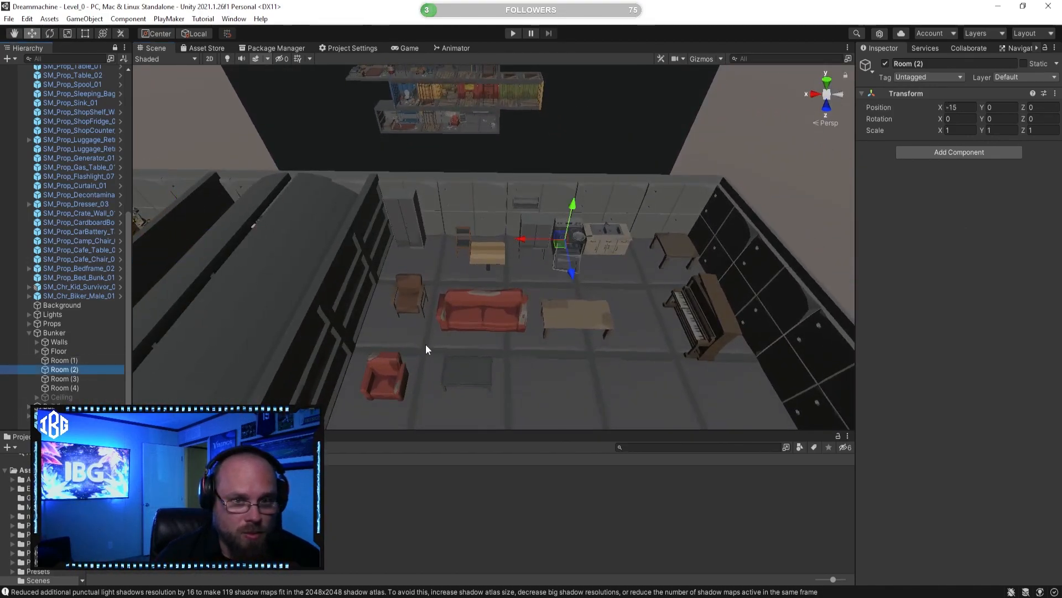
{"action": "scroll", "coordinate": [61, 290], "scroll_direction": "up", "scroll_amount": 6}
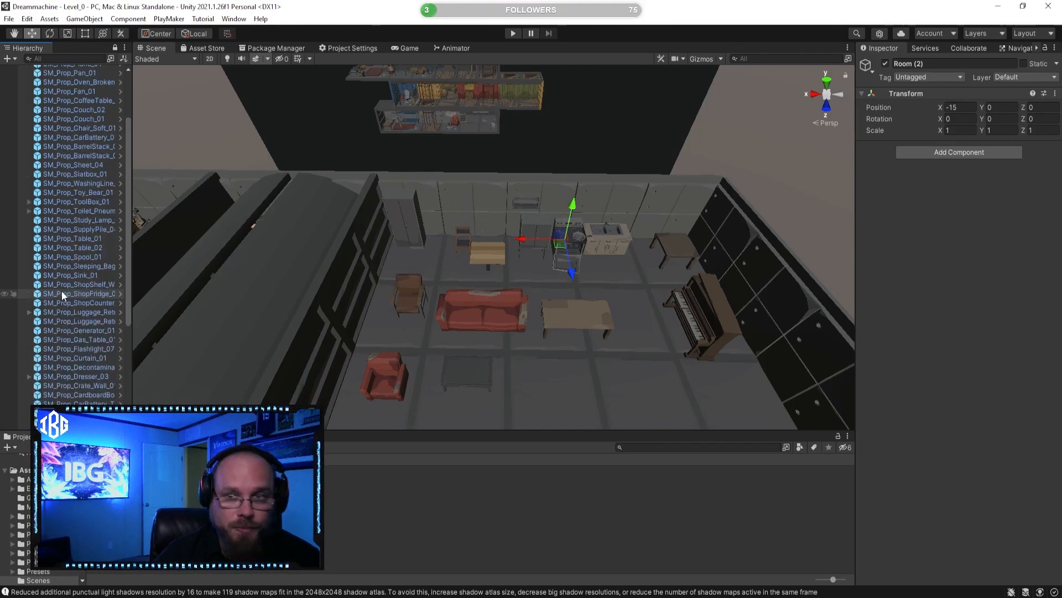
{"action": "scroll", "coordinate": [62, 291], "scroll_direction": "up", "scroll_amount": 3}
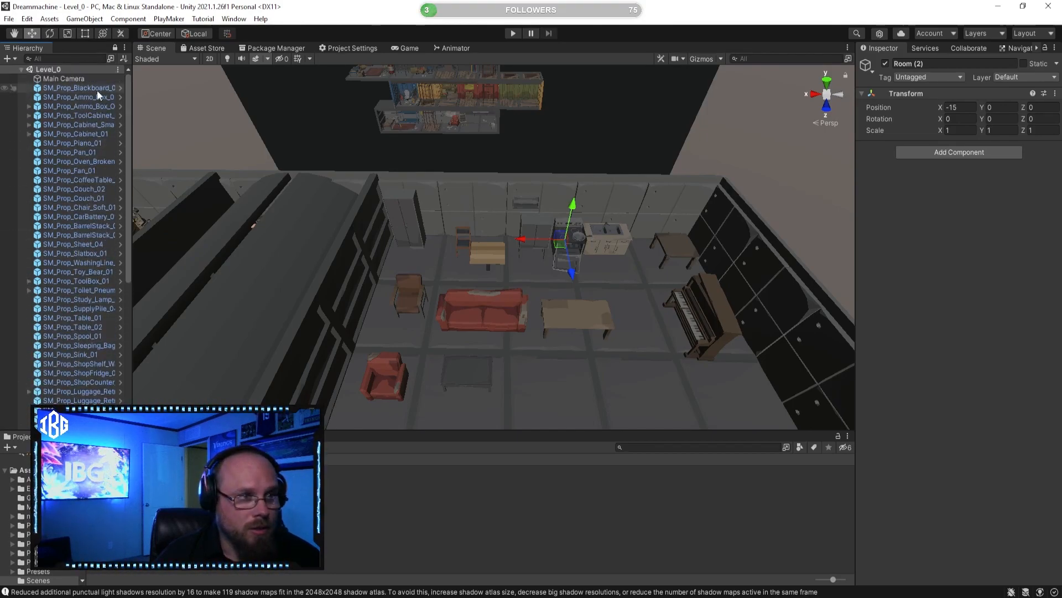
Step: Delete the small wooden café table beside the chair at the back wall
{"action": "left_click", "coordinate": [426, 222]}
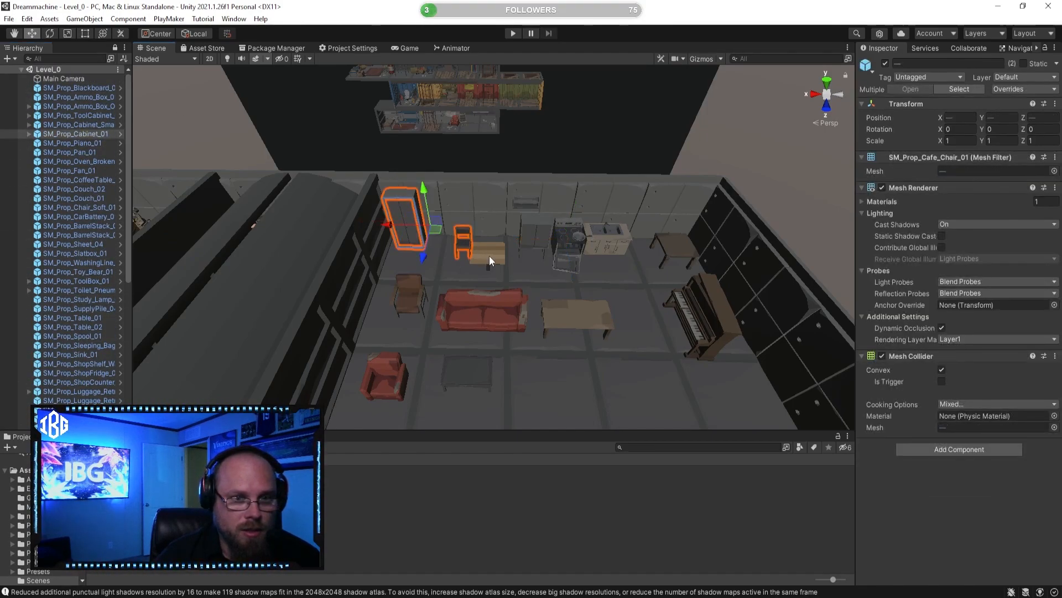
{"action": "left_click", "coordinate": [489, 256]}
{"action": "key", "text": "Delete"}
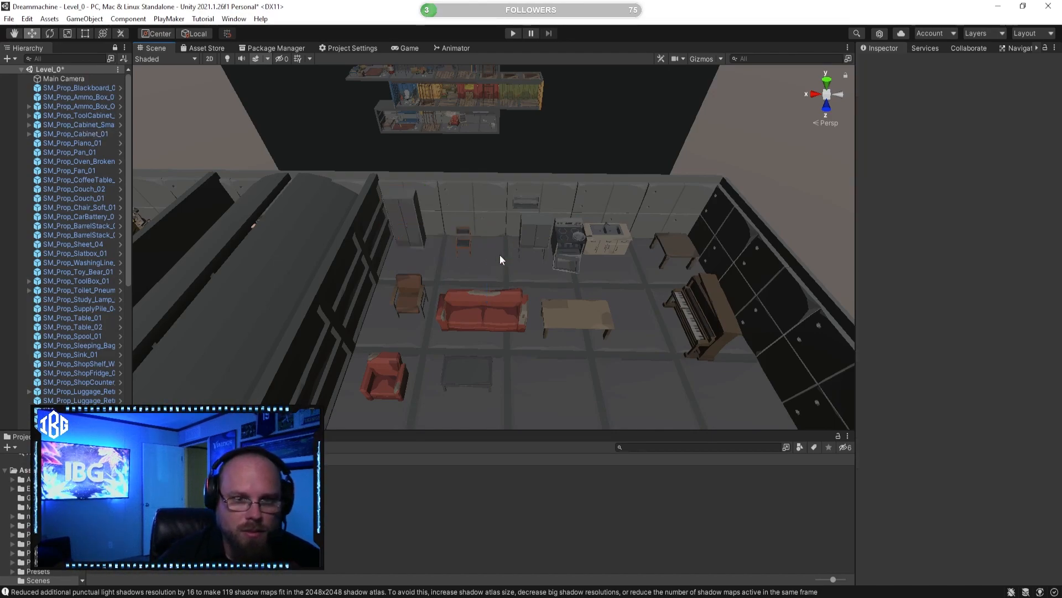
Step: Parent the furnished room's cabinets, chairs, couch, tables, shelf, kitchen fixtures, pan and piano under Room (2)
{"action": "left_click_drag", "start_coordinate": [479, 319], "coordinate": [466, 293], "text": "alt"}
{"action": "left_click", "coordinate": [416, 157]}
{"action": "left_click_drag", "start_coordinate": [413, 193], "coordinate": [430, 217], "text": "alt"}
{"action": "left_click", "coordinate": [400, 226], "text": "ctrl"}
{"action": "left_click", "coordinate": [443, 252], "text": "ctrl"}
{"action": "left_click", "coordinate": [348, 296], "text": "ctrl"}
{"action": "left_click", "coordinate": [422, 314], "text": "ctrl"}
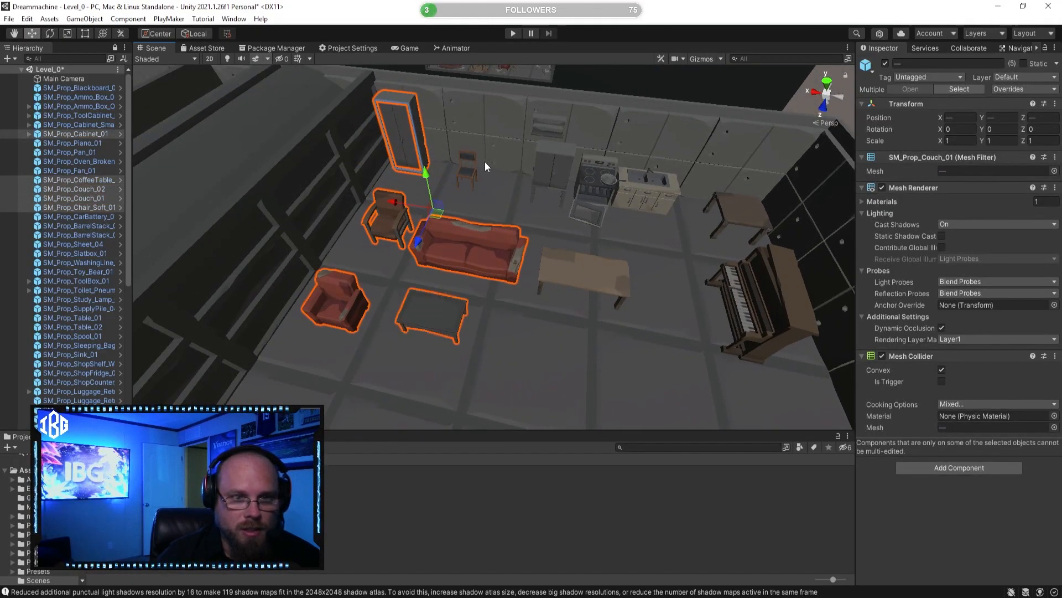
{"action": "left_click", "coordinate": [543, 174], "text": "ctrl"}
{"action": "left_click", "coordinate": [559, 126], "text": "ctrl"}
{"action": "left_click_drag", "start_coordinate": [552, 161], "coordinate": [578, 164], "text": "alt"}
{"action": "left_click", "coordinate": [580, 161], "text": "ctrl"}
{"action": "left_click", "coordinate": [608, 190], "text": "ctrl"}
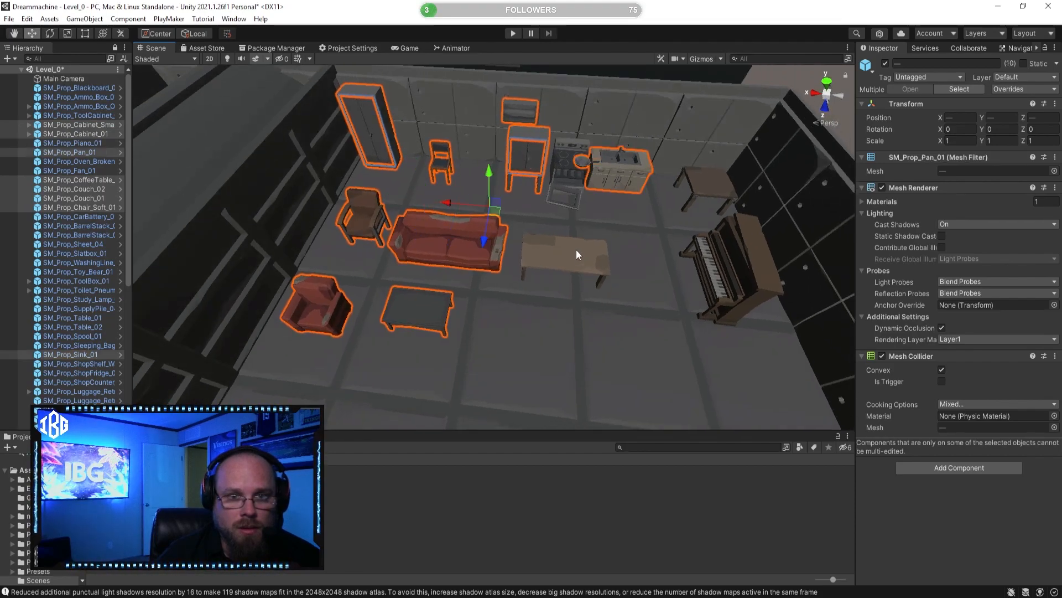
{"action": "left_click", "coordinate": [569, 176], "text": "ctrl"}
{"action": "left_click", "coordinate": [560, 260], "text": "ctrl"}
{"action": "left_click", "coordinate": [700, 186], "text": "ctrl"}
{"action": "left_click", "coordinate": [727, 266], "text": "ctrl"}
{"action": "scroll", "coordinate": [533, 312], "scroll_direction": "down", "scroll_amount": 4}
{"action": "scroll", "coordinate": [57, 261], "scroll_direction": "down", "scroll_amount": 8}
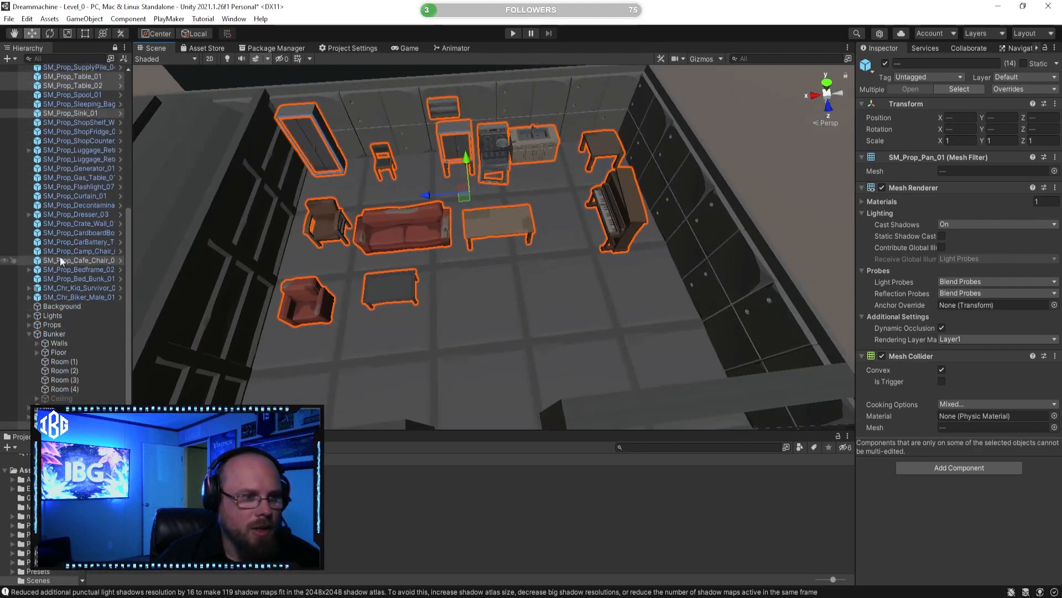
{"action": "left_click_drag", "start_coordinate": [85, 259], "coordinate": [61, 370]}
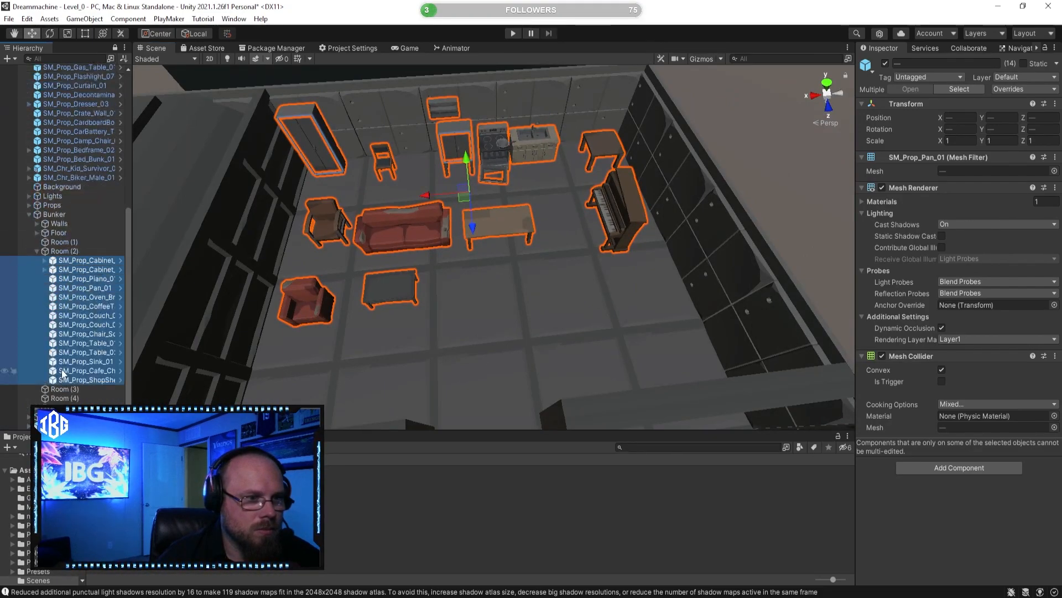
{"action": "left_click", "coordinate": [195, 476]}
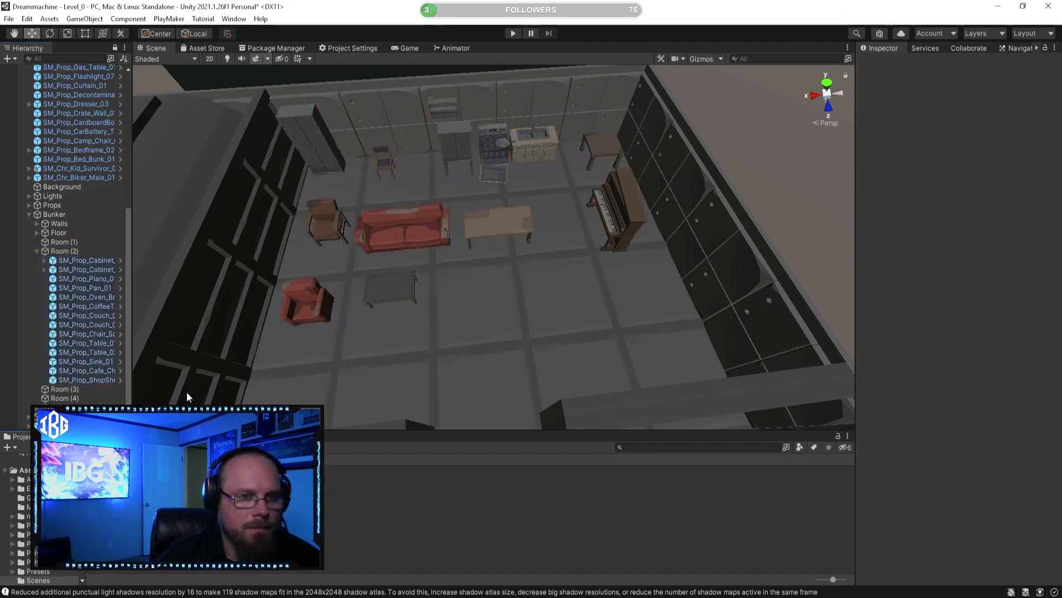
Step: Select Room (1) and compare its position with the neighbouring sleeping quarters
{"action": "left_click", "coordinate": [57, 253]}
{"action": "right_click_drag", "start_coordinate": [554, 265], "coordinate": [515, 239]}
{"action": "left_click", "coordinate": [480, 447]}
{"action": "right_click_drag", "start_coordinate": [304, 249], "coordinate": [294, 277]}
{"action": "key", "text": "a"}
{"action": "key", "text": "s"}
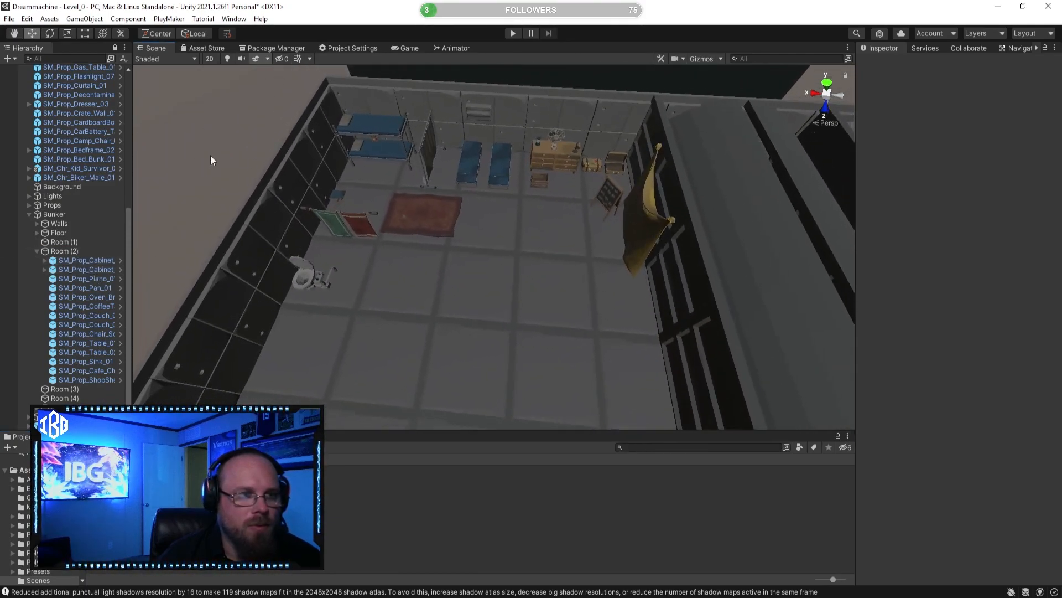
{"action": "left_click", "coordinate": [82, 241]}
{"action": "right_click_drag", "start_coordinate": [363, 274], "coordinate": [392, 271]}
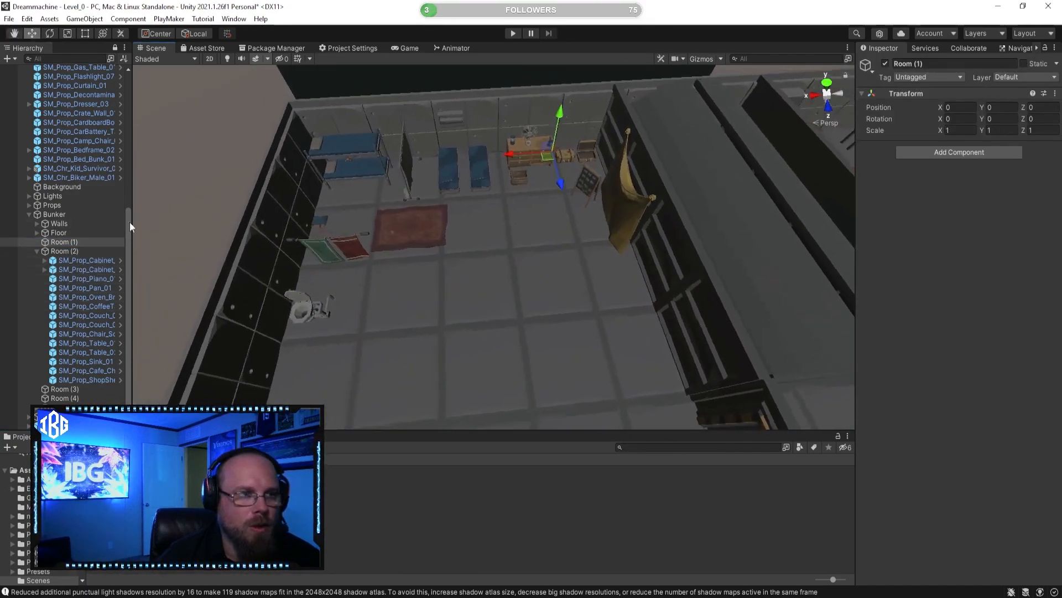
Step: Select the toilet, rug, curtain, bunk bed, toy bear, wall shelf and two cot mattresses in the sleeping quarters
{"action": "left_click", "coordinate": [337, 245]}
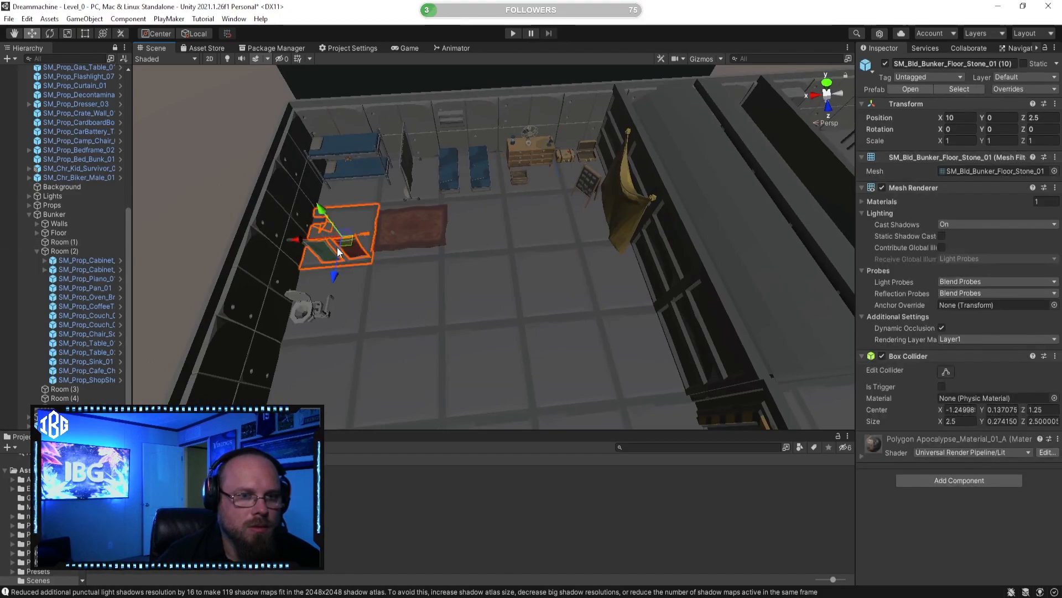
{"action": "left_click", "coordinate": [302, 308], "text": "shift"}
{"action": "left_click", "coordinate": [425, 233], "text": "shift"}
{"action": "left_click", "coordinate": [407, 163], "text": "shift"}
{"action": "left_click", "coordinate": [357, 147], "text": "shift"}
{"action": "mouse_move", "coordinate": [349, 158]}
{"action": "right_mouse_down"}
{"action": "mouse_move", "coordinate": [380, 185]}
{"action": "mouse_move", "coordinate": [318, 171]}
{"action": "mouse_move", "coordinate": [355, 160]}
{"action": "right_mouse_up"}
{"action": "key", "text": "w"}
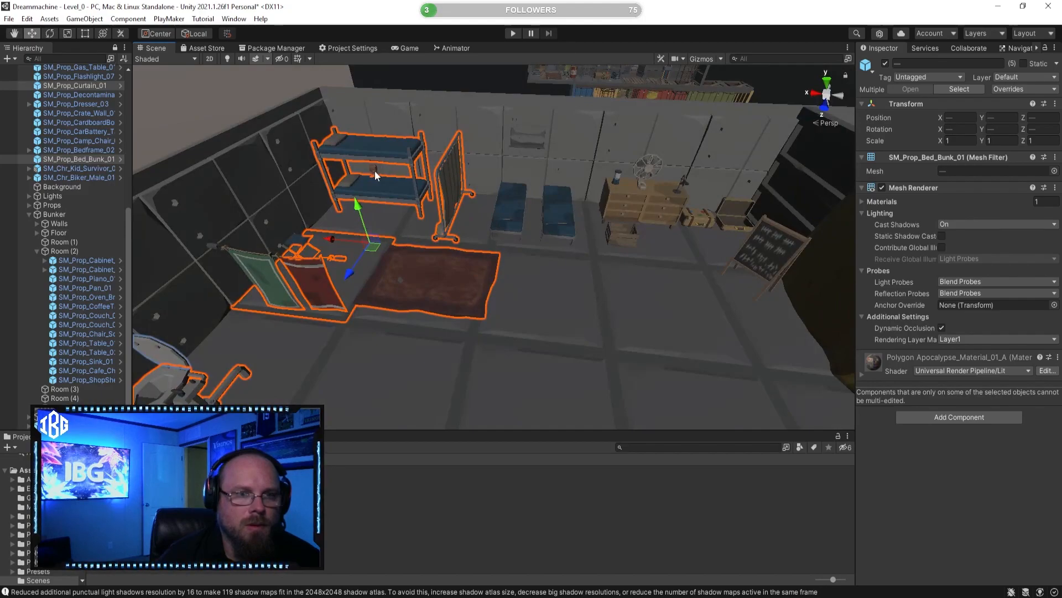
{"action": "left_click", "coordinate": [523, 141], "text": "shift"}
{"action": "left_click", "coordinate": [510, 213], "text": "shift"}
{"action": "left_click", "coordinate": [559, 210], "text": "shift"}
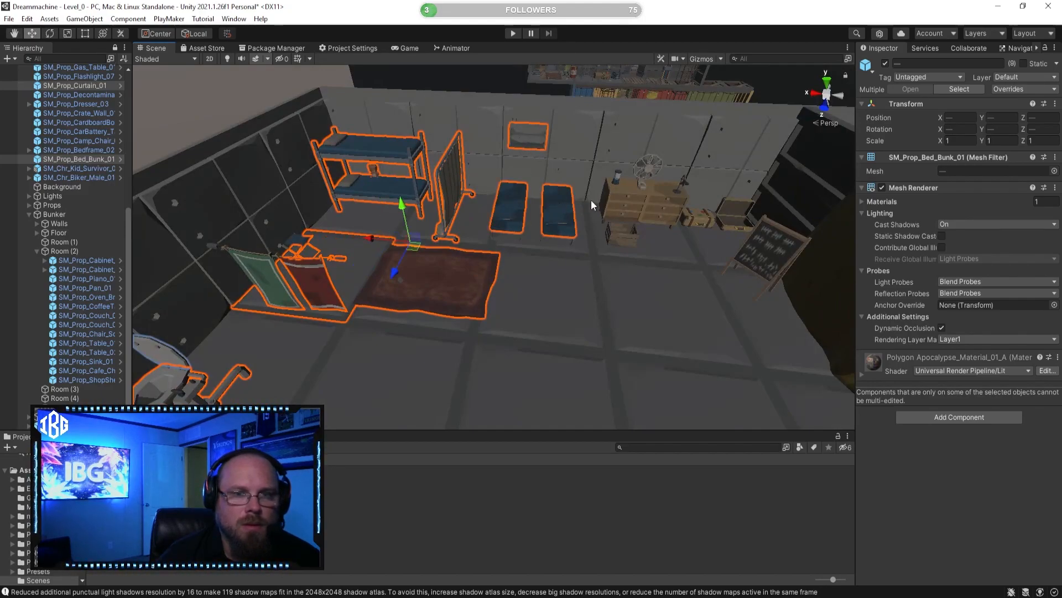
Step: Try to parent the selected props plus the dresser, its tabletop items, crate, luggage, chalkboard and hanging sheet under Room (1)
{"action": "left_click", "coordinate": [607, 208], "text": "shift"}
{"action": "right_click_drag", "start_coordinate": [607, 204], "coordinate": [520, 232]}
{"action": "key", "text": "w"}
{"action": "left_click", "coordinate": [478, 240], "text": "shift"}
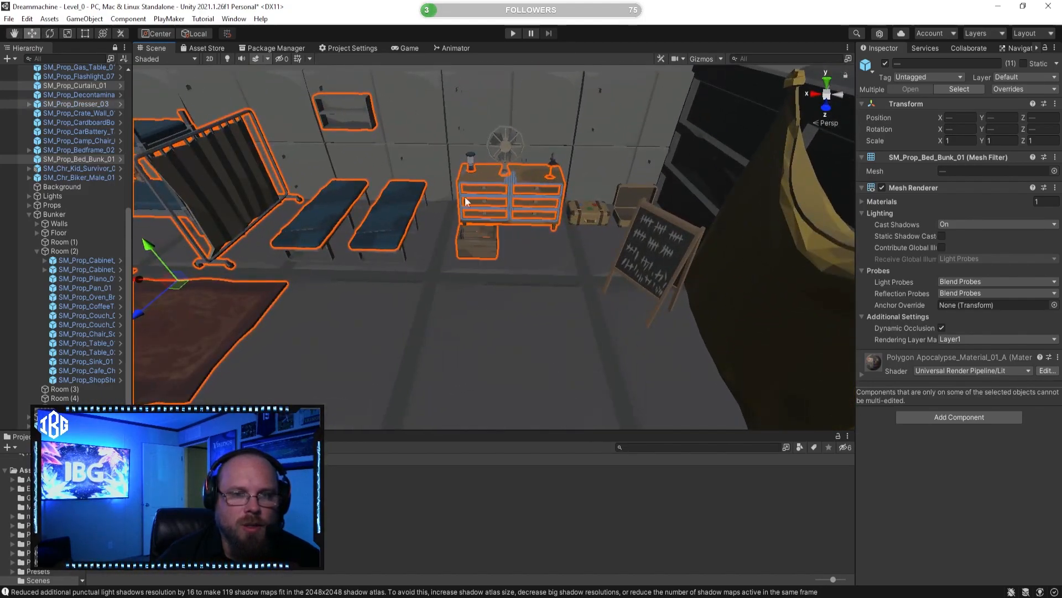
{"action": "left_click", "coordinate": [470, 155], "text": "shift"}
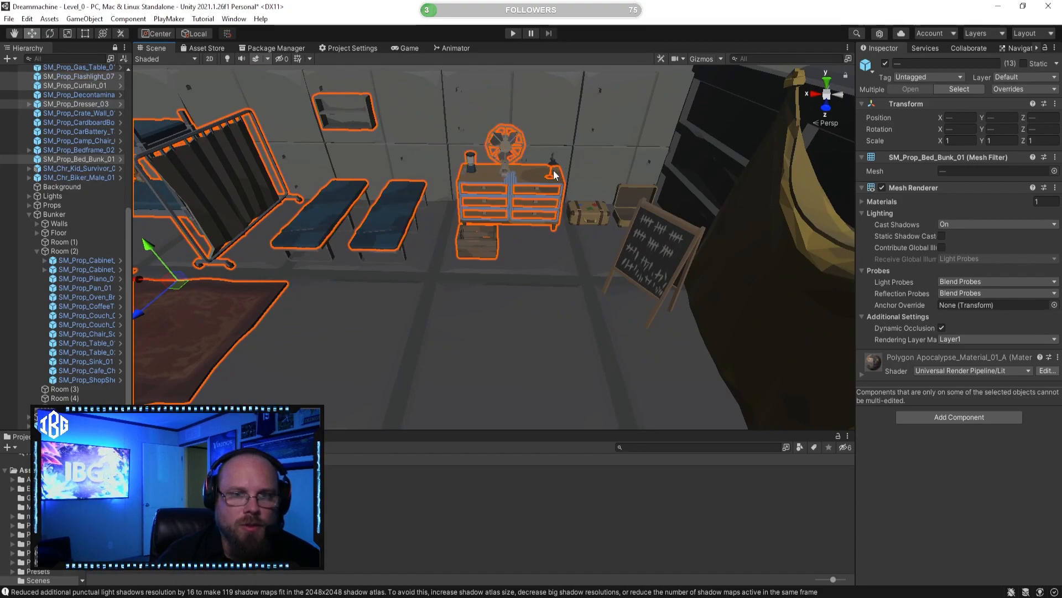
{"action": "left_click", "coordinate": [590, 211], "text": "shift"}
{"action": "left_click", "coordinate": [632, 212], "text": "shift"}
{"action": "left_click", "coordinate": [644, 240], "text": "shift"}
{"action": "right_click_drag", "start_coordinate": [543, 283], "coordinate": [615, 301]}
{"action": "key", "text": "s"}
{"action": "left_click", "coordinate": [615, 301], "text": "shift"}
{"action": "key", "text": "s"}
{"action": "right_click_drag", "start_coordinate": [533, 292], "coordinate": [478, 333]}
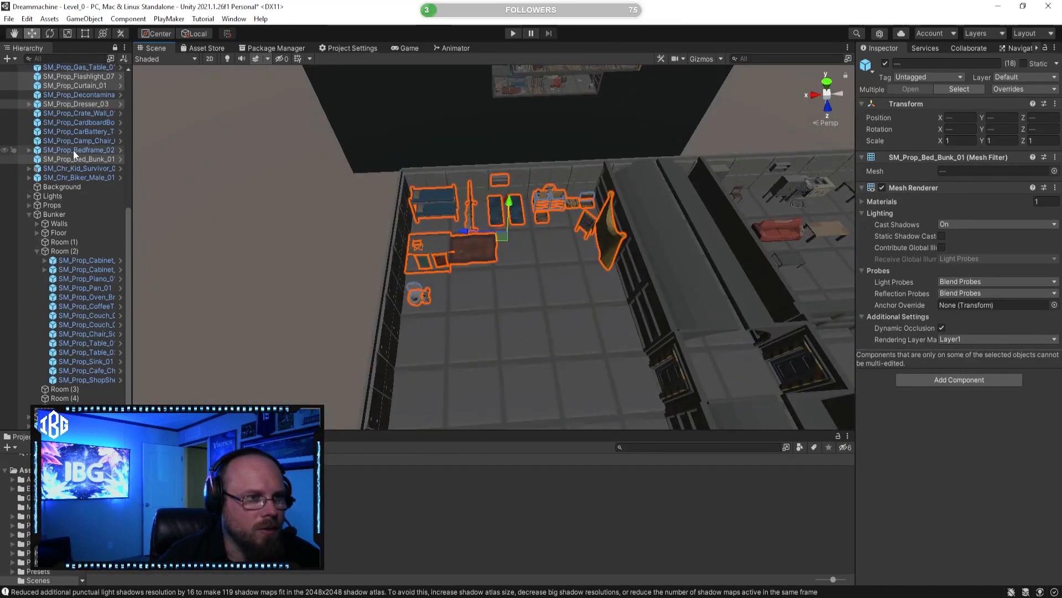
{"action": "left_click_drag", "start_coordinate": [72, 159], "coordinate": [72, 241]}
{"action": "left_click", "coordinate": [40, 113]}
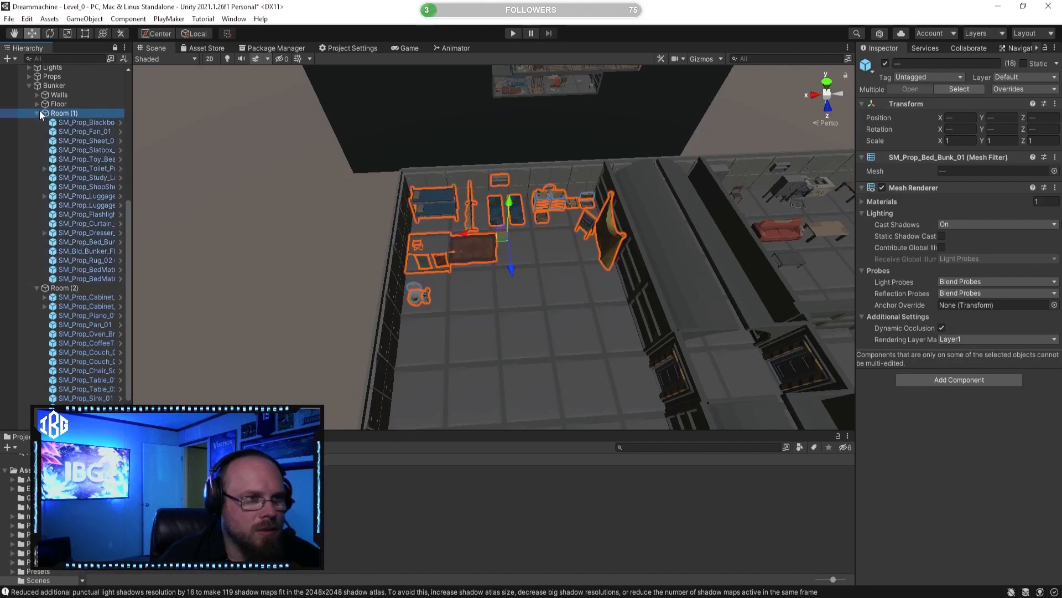
Step: Undo the parenting under Room (1) and the prop selection made for it
{"action": "left_click_drag", "start_coordinate": [444, 282], "coordinate": [596, 352], "text": "alt"}
{"action": "key", "text": "ctrl+z"}
{"action": "right_click_drag", "start_coordinate": [597, 353], "coordinate": [460, 331]}
{"action": "key", "text": "w"}
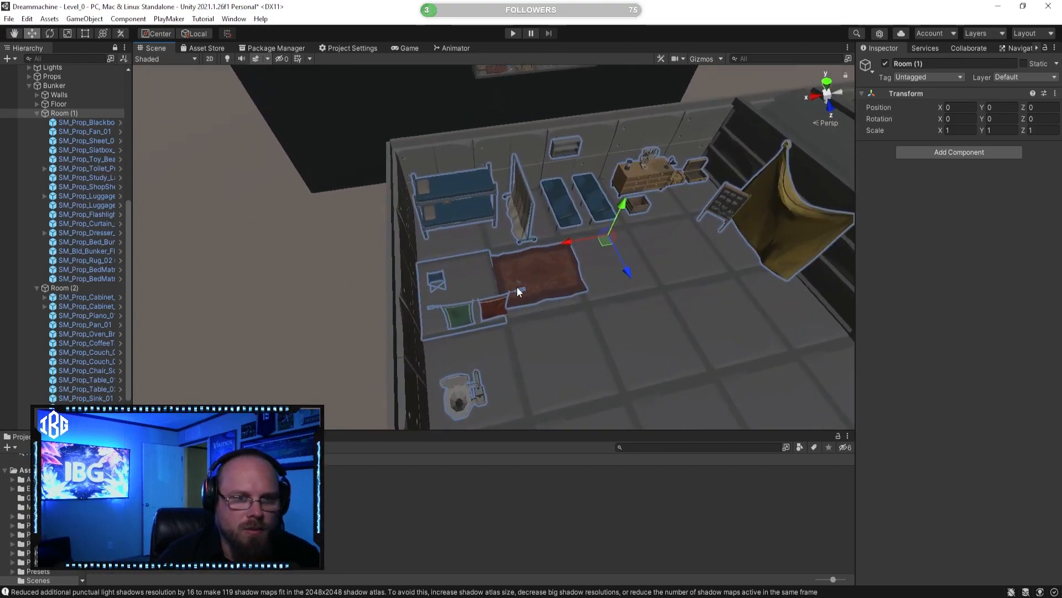
{"action": "key", "text": "ctrl+z"}
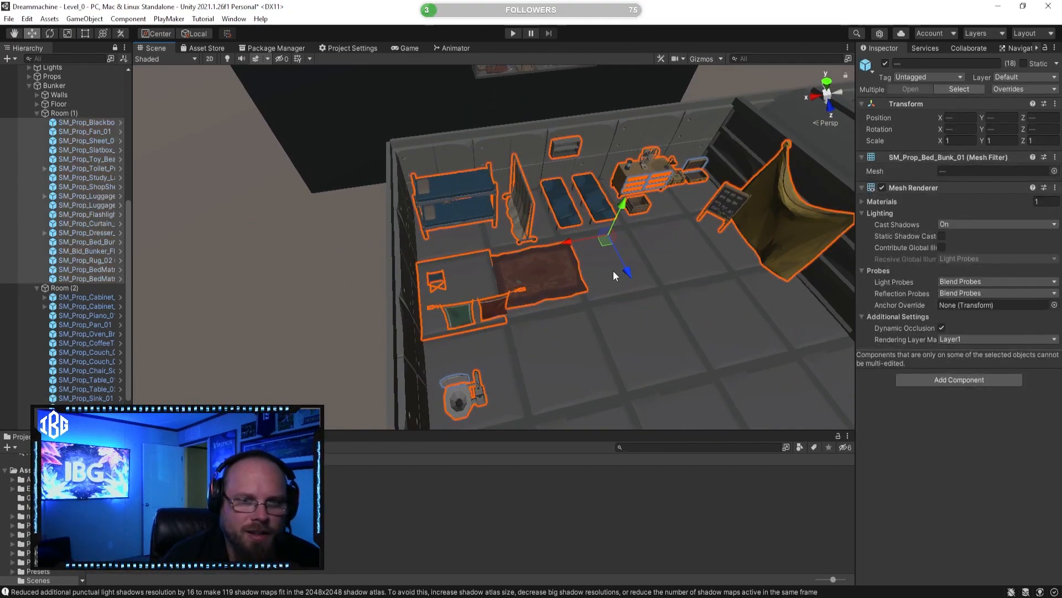
{"action": "left_click_drag", "start_coordinate": [627, 275], "coordinate": [667, 381]}
{"action": "key", "text": "ctrl+z"}
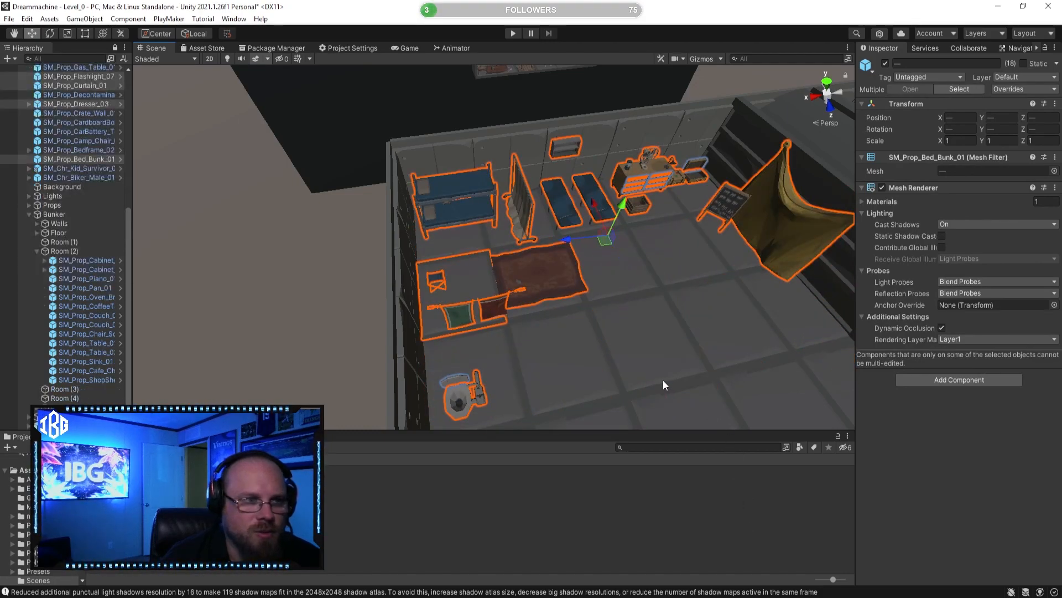
{"action": "key", "text": "ctrl+z"}
{"action": "key", "text": "ctrl+z"}
{"action": "key", "text": "ctrl+z"}
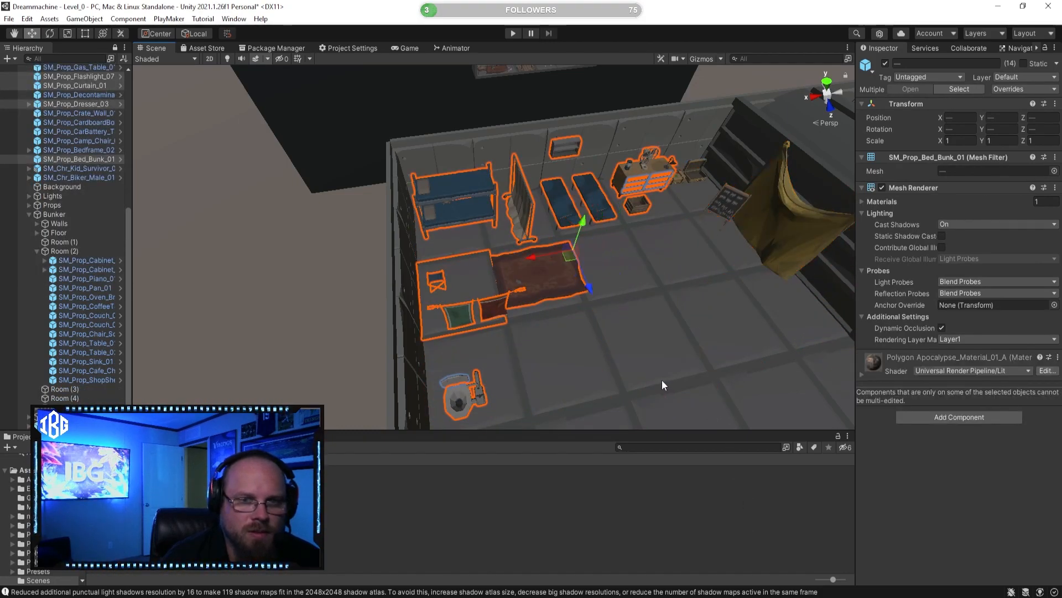
{"action": "key", "text": "ctrl+z"}
{"action": "key", "text": "ctrl+z"}
{"action": "key", "text": "ctrl+z"}
{"action": "key", "text": "ctrl+z"}
{"action": "key", "text": "ctrl+z"}
{"action": "key", "text": "ctrl+z"}
{"action": "key", "text": "ctrl+z"}
{"action": "key", "text": "ctrl+z"}
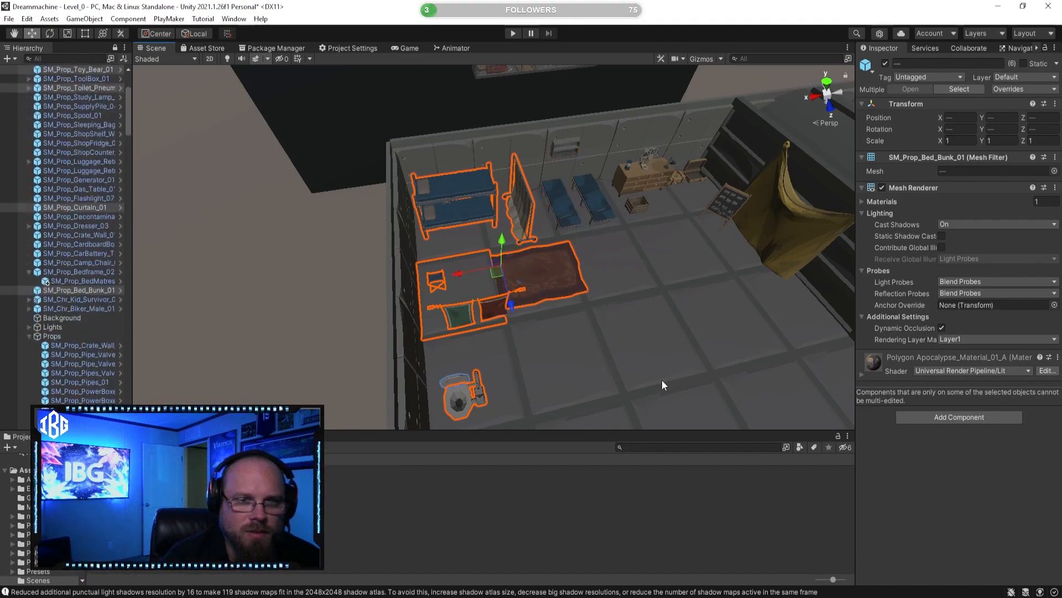
{"action": "key", "text": "ctrl+z"}
{"action": "key", "text": "ctrl+z"}
{"action": "key", "text": "ctrl+z"}
{"action": "key", "text": "ctrl+z"}
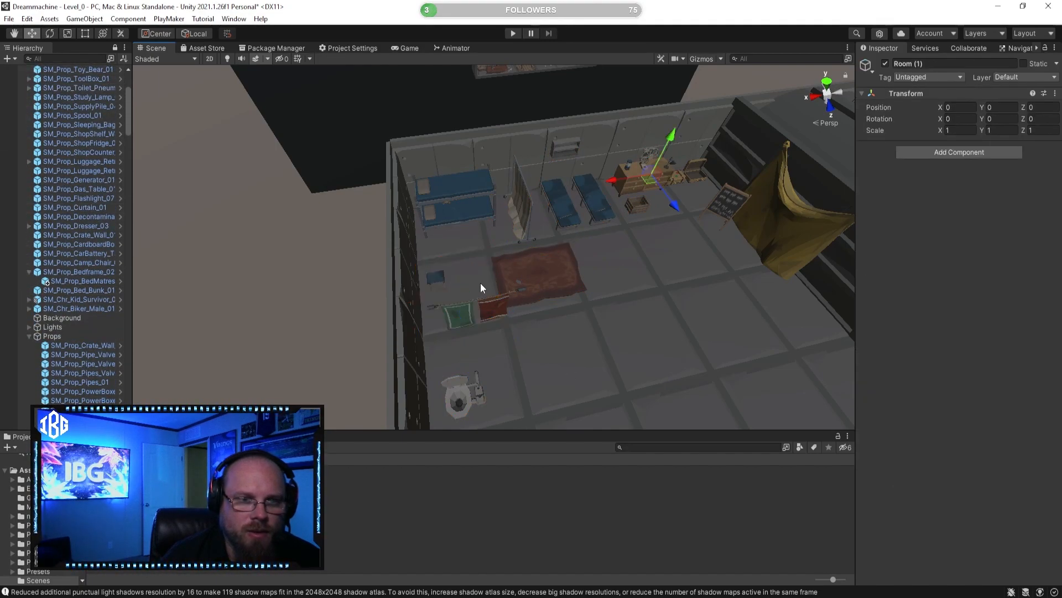
Step: Collapse the bed frame, Props, Floor and Room (2) entries in the scene hierarchy
{"action": "scroll", "coordinate": [52, 277], "scroll_direction": "down", "scroll_amount": 5}
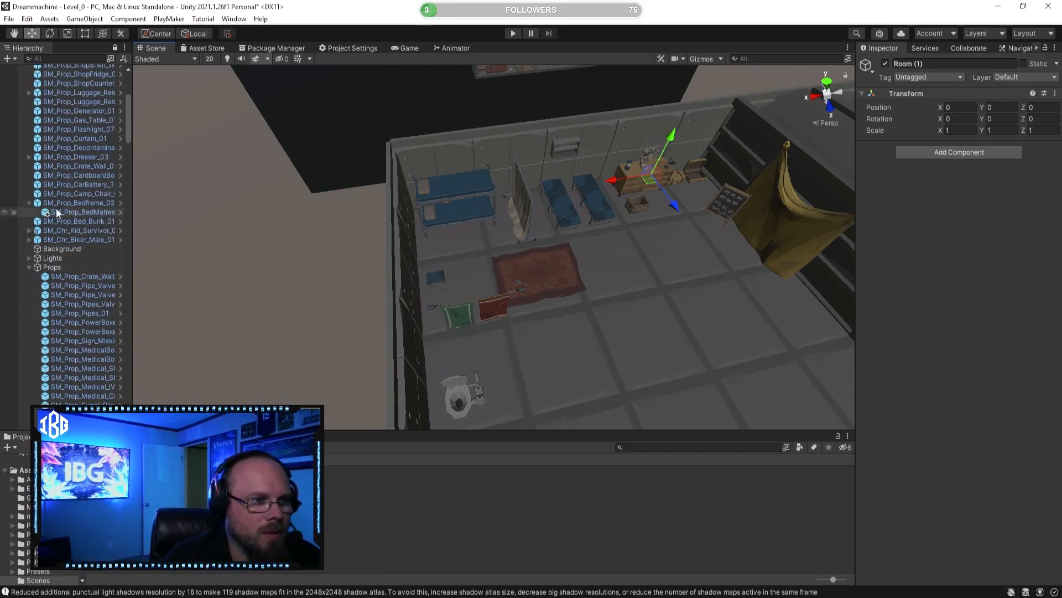
{"action": "left_click", "coordinate": [29, 203]}
{"action": "left_click", "coordinate": [30, 258]}
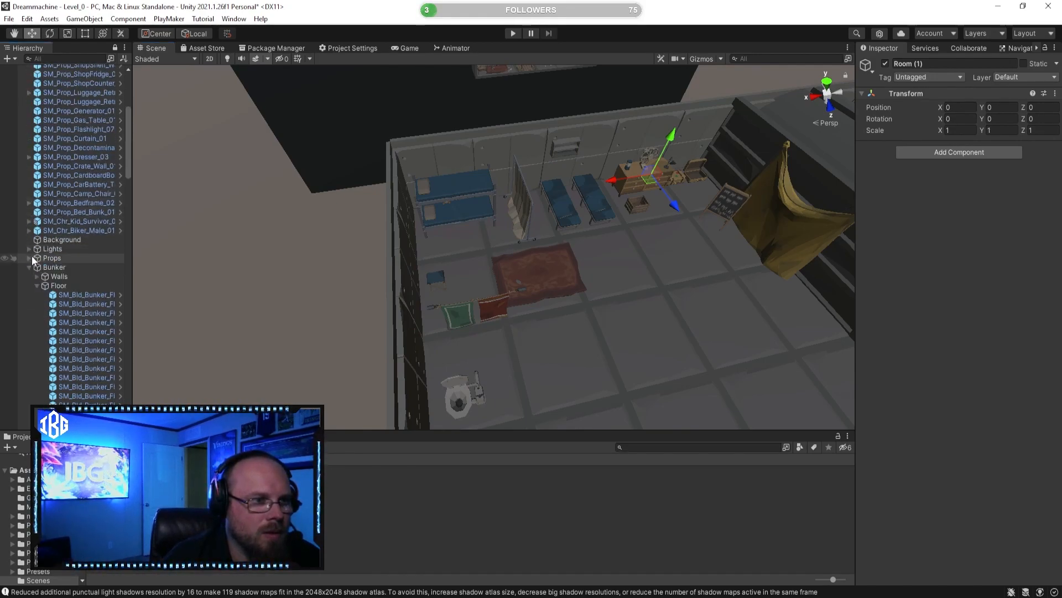
{"action": "left_click", "coordinate": [38, 285]}
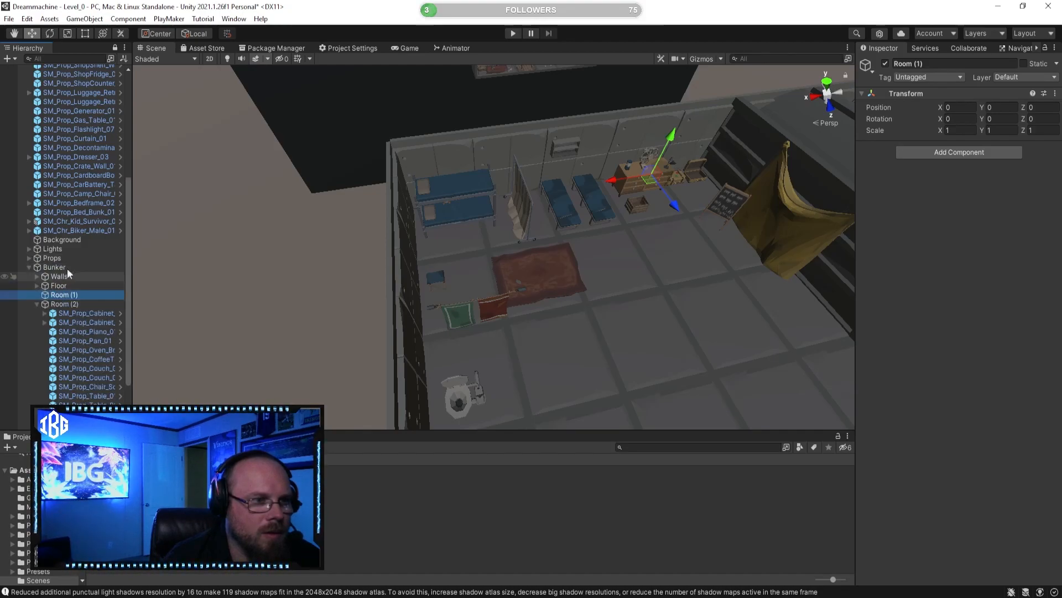
{"action": "left_click", "coordinate": [37, 304]}
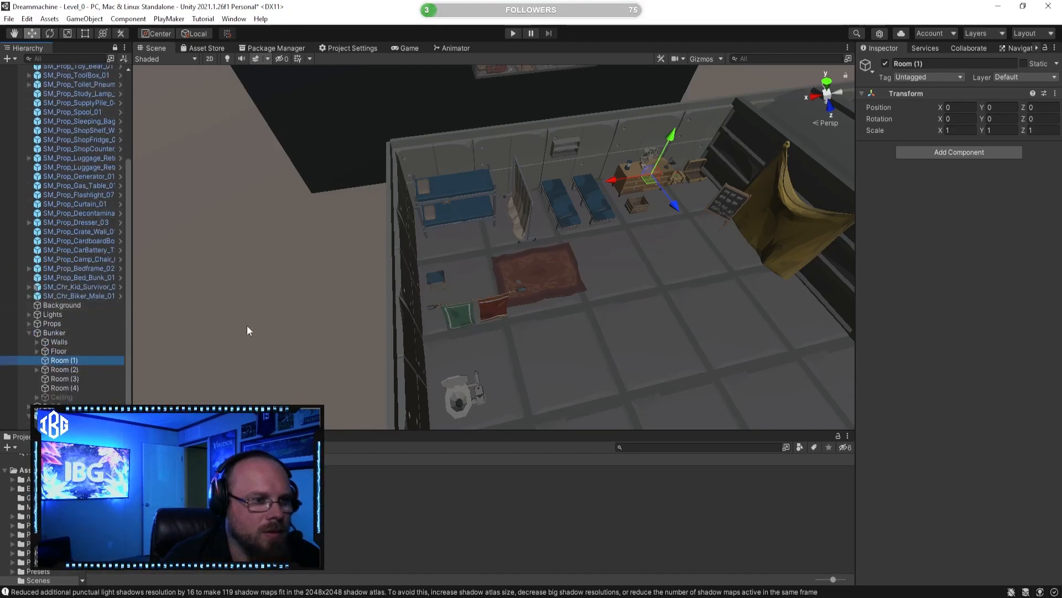
Step: Select the bunk bed, toy bear, curtain, two cot mattresses, wall shelf and dresser in the sleeping quarters
{"action": "left_click", "coordinate": [472, 212]}
{"action": "right_click_drag", "start_coordinate": [472, 212], "coordinate": [530, 231]}
{"action": "key", "text": "w"}
{"action": "left_click", "coordinate": [442, 194], "text": "shift"}
{"action": "key", "text": "s"}
{"action": "left_click", "coordinate": [547, 219], "text": "shift"}
{"action": "key", "text": "d"}
{"action": "left_click", "coordinate": [488, 223], "text": "shift"}
{"action": "left_click", "coordinate": [527, 215], "text": "shift"}
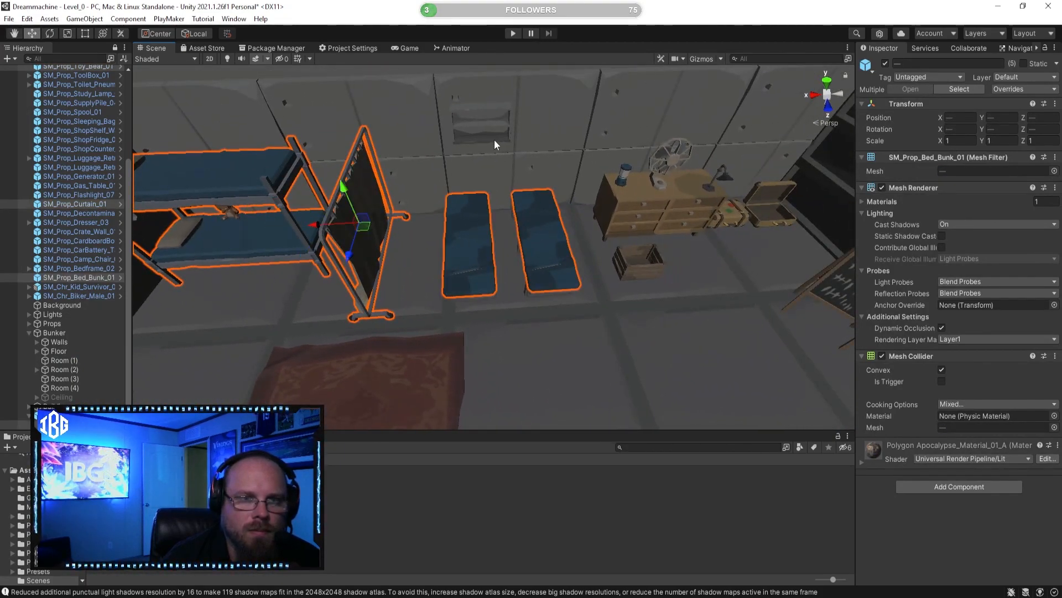
{"action": "left_click", "coordinate": [495, 140], "text": "shift"}
{"action": "key", "text": "d"}
{"action": "right_click_drag", "start_coordinate": [495, 141], "coordinate": [530, 165]}
{"action": "left_click", "coordinate": [530, 165], "text": "shift"}
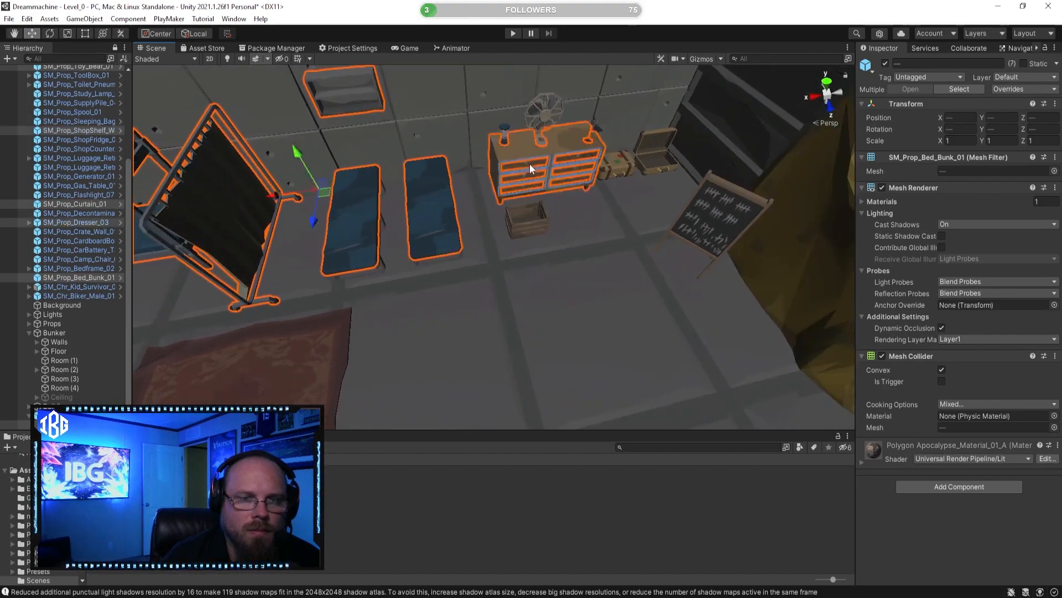
Step: Add the flashlight, fan, study lamp, crate, luggage, chalkboard, hanging sheet and rug to the selection
{"action": "left_click", "coordinate": [503, 141], "text": "shift"}
{"action": "left_click", "coordinate": [542, 111], "text": "shift"}
{"action": "left_click", "coordinate": [590, 134], "text": "shift"}
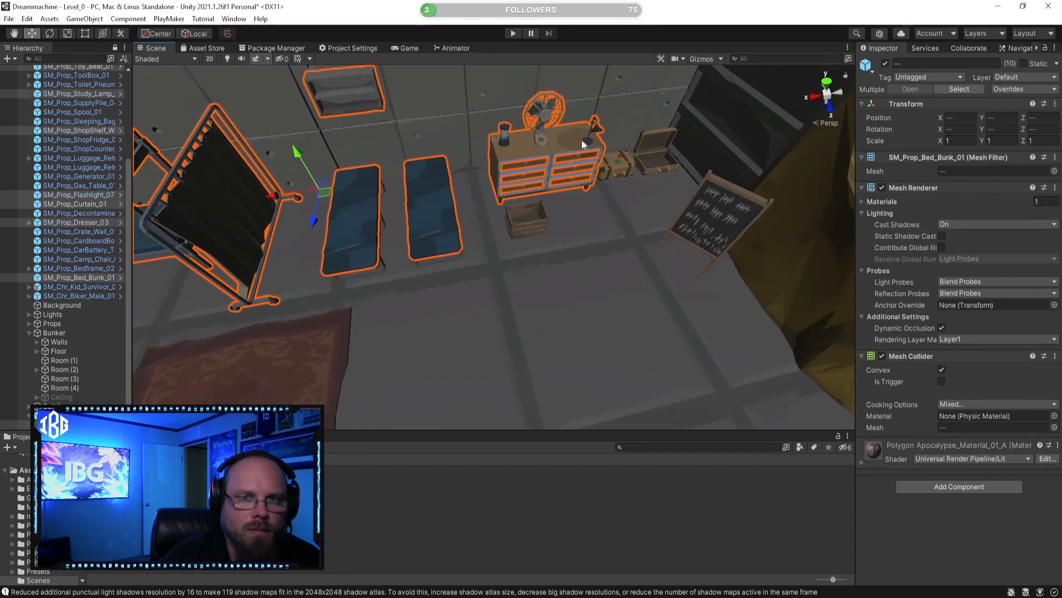
{"action": "left_click", "coordinate": [613, 171], "text": "shift"}
{"action": "left_click", "coordinate": [669, 163], "text": "shift"}
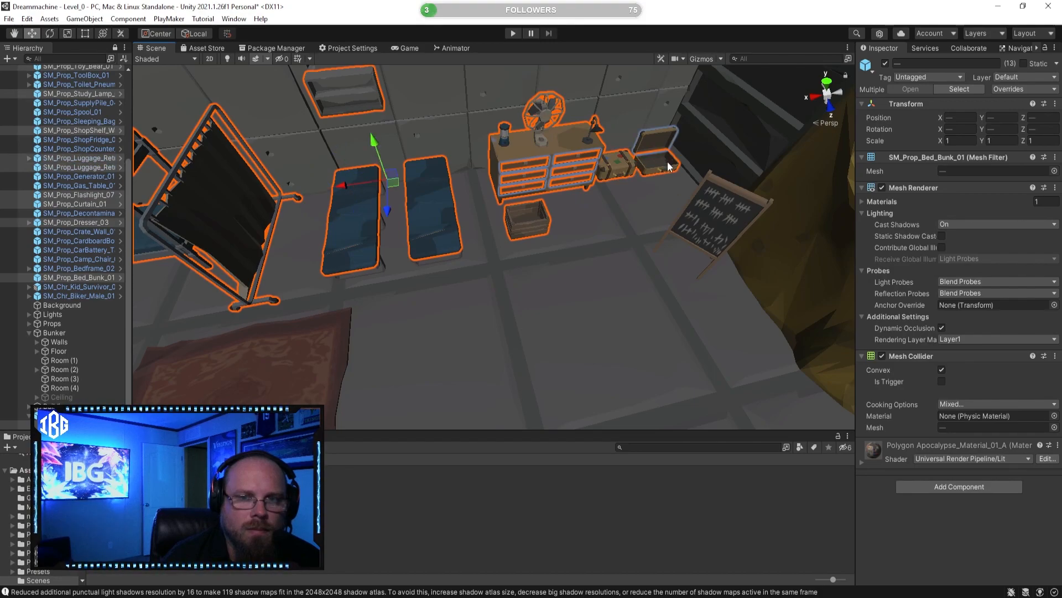
{"action": "left_click", "coordinate": [711, 221], "text": "shift"}
{"action": "left_click_drag", "start_coordinate": [610, 194], "coordinate": [352, 209], "text": "alt"}
{"action": "left_click", "coordinate": [682, 207], "text": "shift"}
{"action": "right_click_drag", "start_coordinate": [352, 209], "coordinate": [372, 212]}
{"action": "left_click", "coordinate": [542, 224], "text": "shift"}
{"action": "right_click_drag", "start_coordinate": [540, 223], "coordinate": [452, 197]}
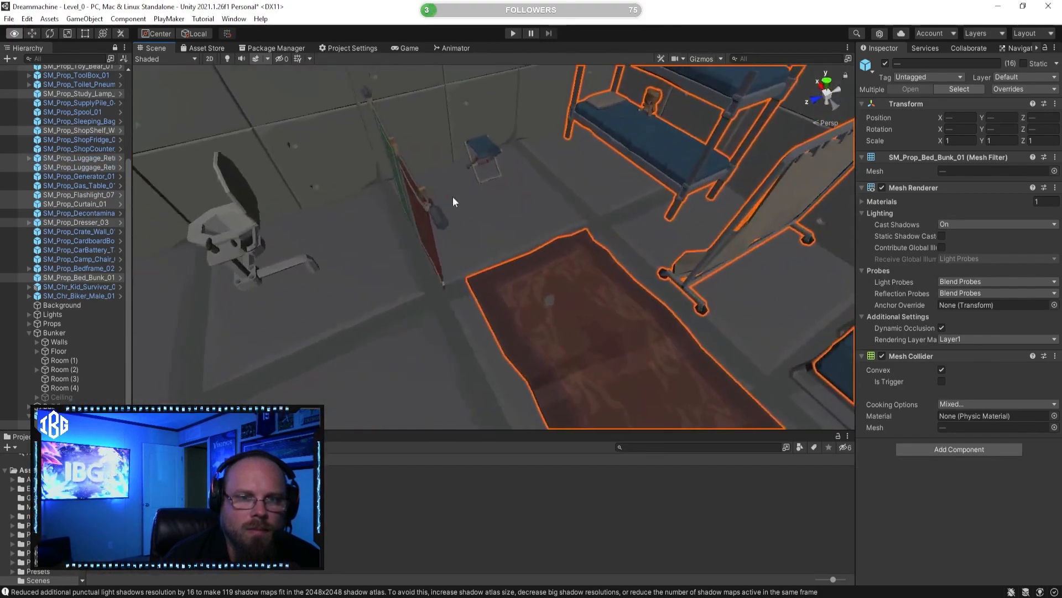
Step: Add the camp chair, the washing line and the toilet to the selected sleeping-quarters props
{"action": "left_click", "coordinate": [476, 144], "text": "shift"}
{"action": "left_click_drag", "start_coordinate": [399, 203], "coordinate": [486, 200], "text": "alt"}
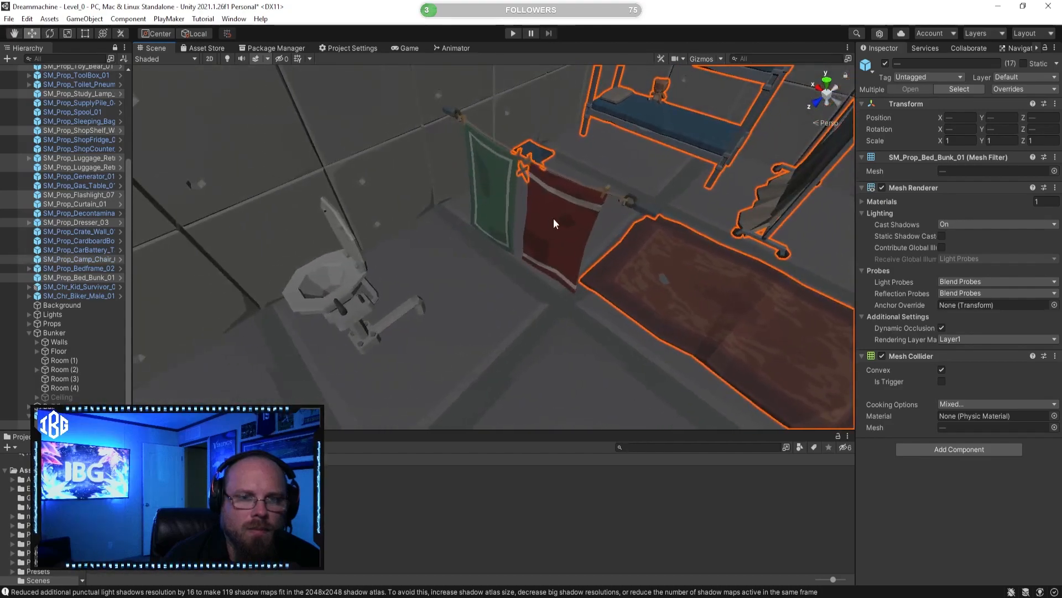
{"action": "left_click", "coordinate": [554, 219], "text": "shift"}
{"action": "left_click", "coordinate": [367, 280], "text": "shift"}
{"action": "right_click_drag", "start_coordinate": [378, 271], "coordinate": [470, 273]}
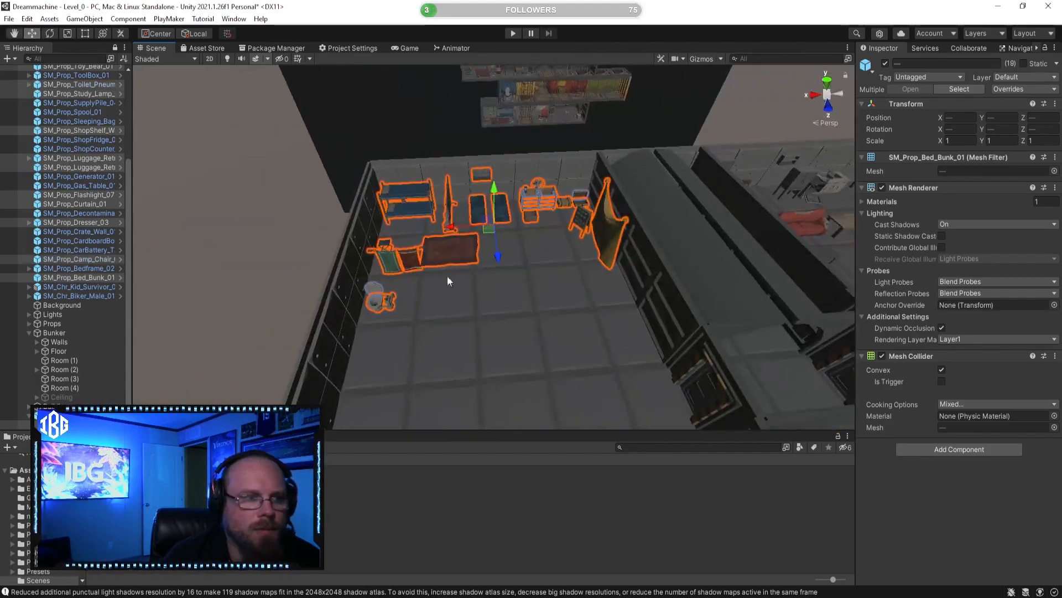
Step: Toggle the selected props off and on to spot missed ones, and add both cot bed frames to the selection
{"action": "left_click", "coordinate": [885, 64]}
{"action": "left_click", "coordinate": [886, 63]}
{"action": "left_click", "coordinate": [885, 64]}
{"action": "left_click", "coordinate": [885, 64]}
{"action": "right_click_drag", "start_coordinate": [484, 268], "coordinate": [539, 282]}
{"action": "key", "text": "w"}
{"action": "left_click", "coordinate": [488, 283], "text": "shift"}
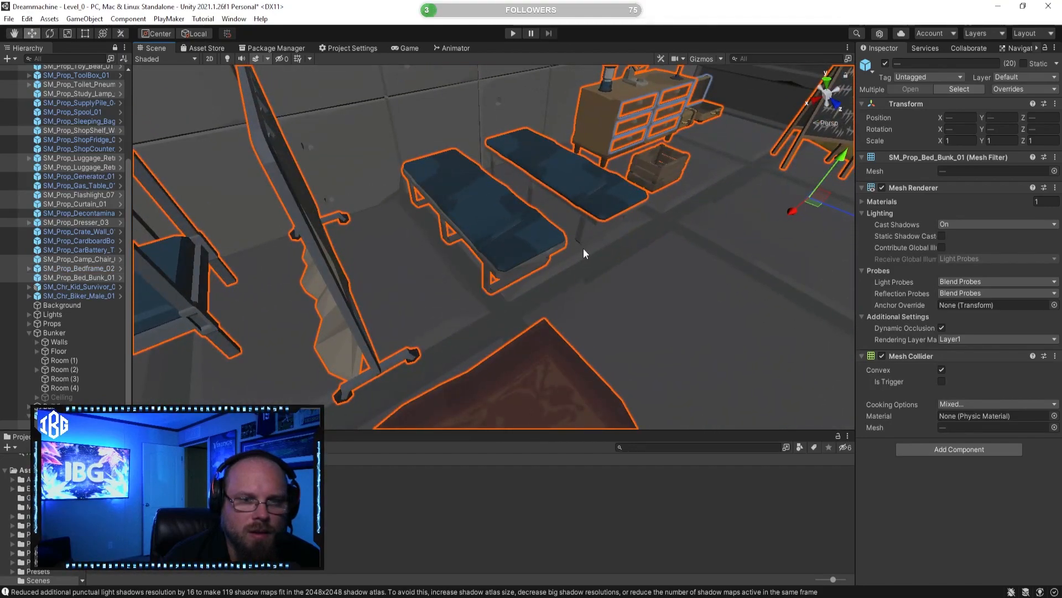
{"action": "left_click", "coordinate": [580, 235], "text": "shift"}
{"action": "key", "text": "s"}
{"action": "right_click_drag", "start_coordinate": [580, 234], "coordinate": [541, 271]}
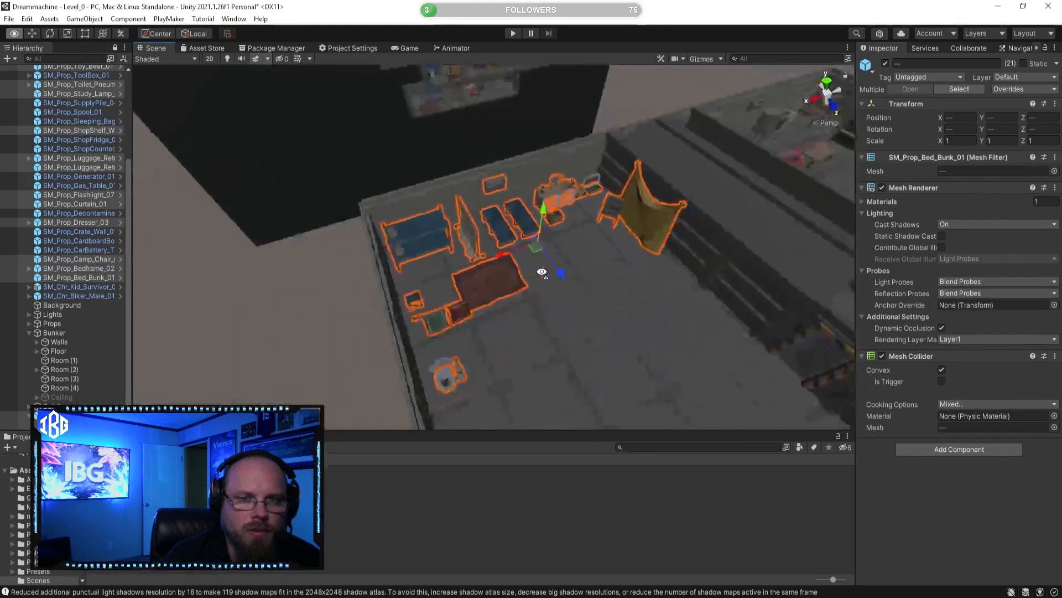
Step: Recheck the selection by toggling its visibility, and parent all the sleeping-quarters props under Room (1)
{"action": "left_click", "coordinate": [887, 63]}
{"action": "left_click", "coordinate": [887, 63]}
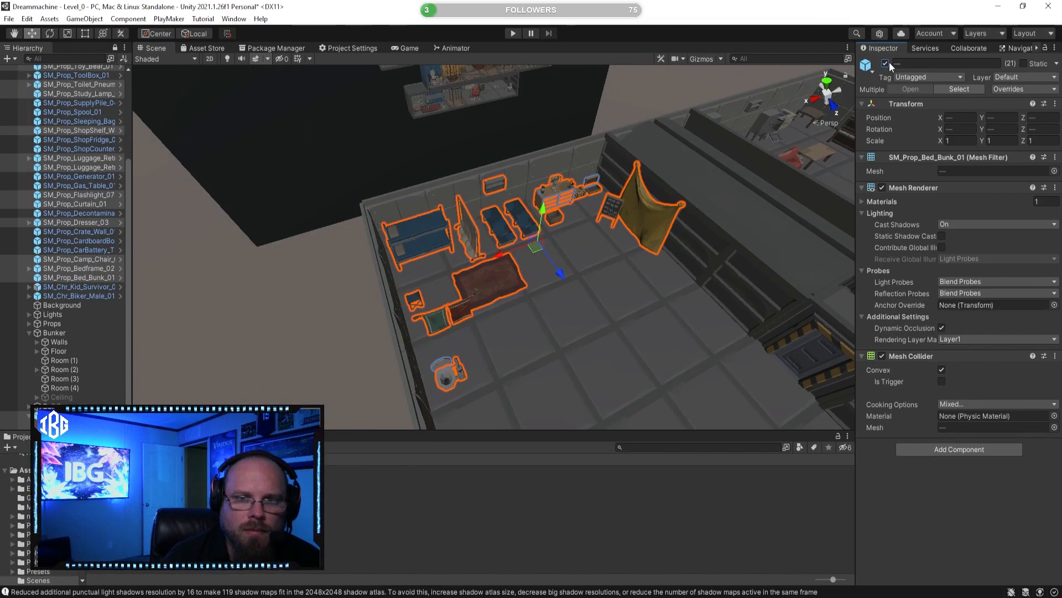
{"action": "left_click_drag", "start_coordinate": [85, 275], "coordinate": [76, 360]}
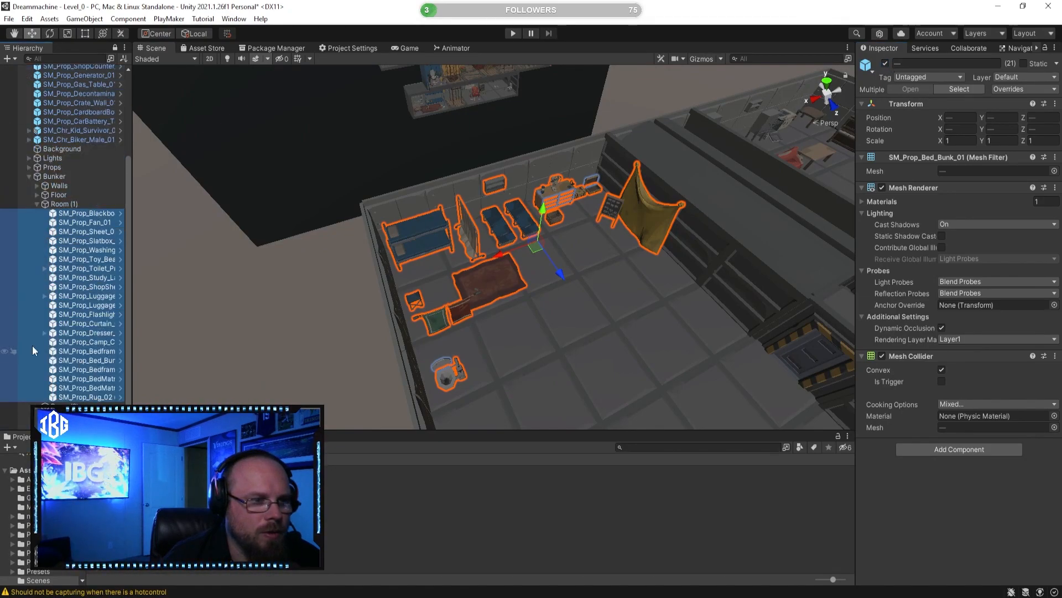
{"action": "left_click", "coordinate": [33, 204]}
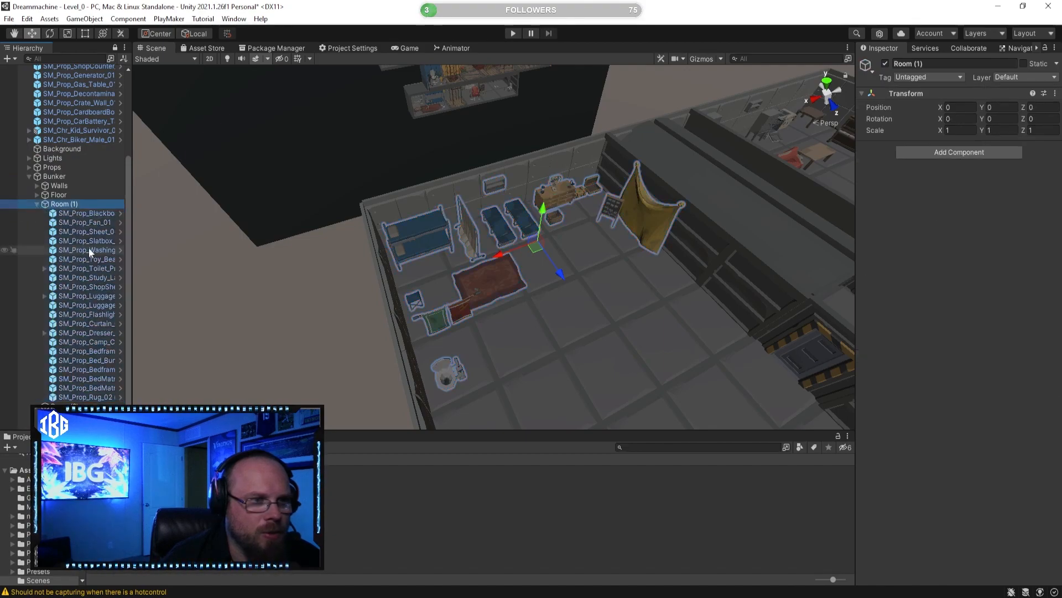
{"action": "left_click", "coordinate": [37, 203]}
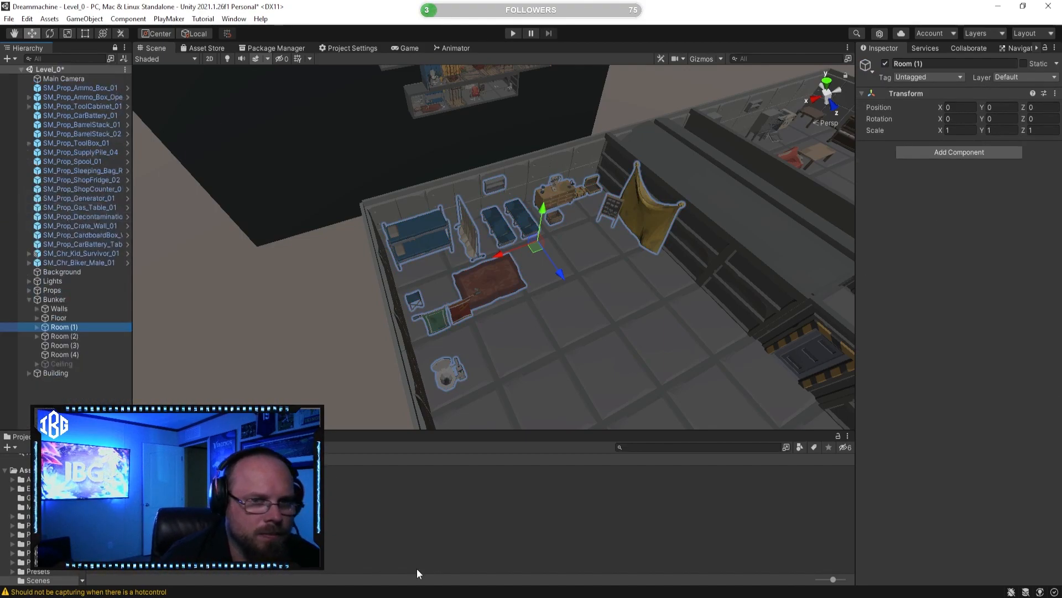
Step: Create an empty object at the scene root and name it Characters
{"action": "left_click", "coordinate": [449, 545]}
{"action": "right_click_drag", "start_coordinate": [500, 291], "coordinate": [650, 280]}
{"action": "right_click_drag", "start_coordinate": [407, 292], "coordinate": [367, 287]}
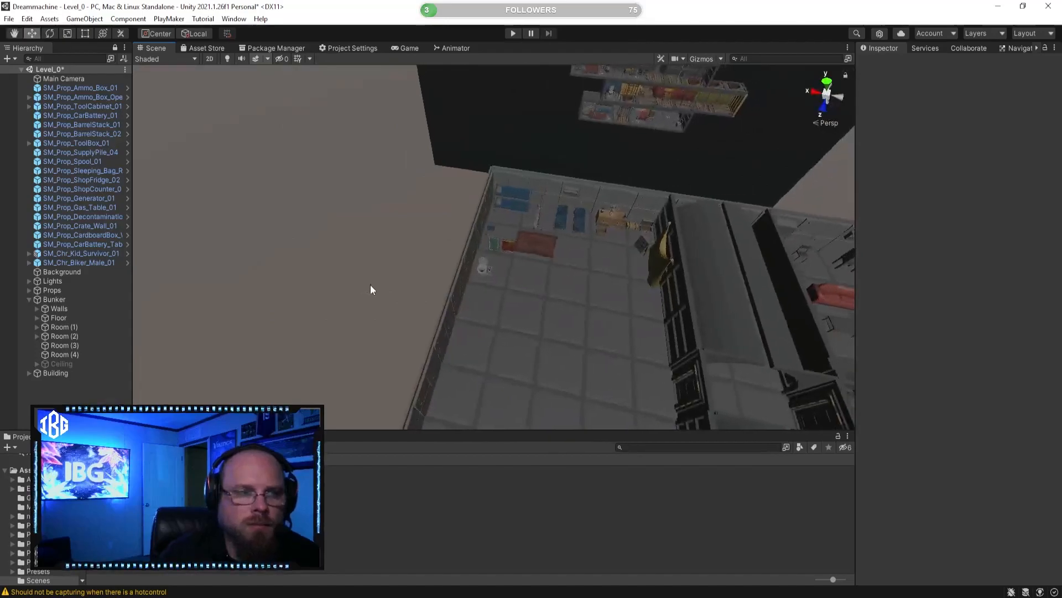
{"action": "right_click_drag", "start_coordinate": [304, 243], "coordinate": [574, 280]}
{"action": "middle_click_drag", "start_coordinate": [574, 280], "coordinate": [510, 275]}
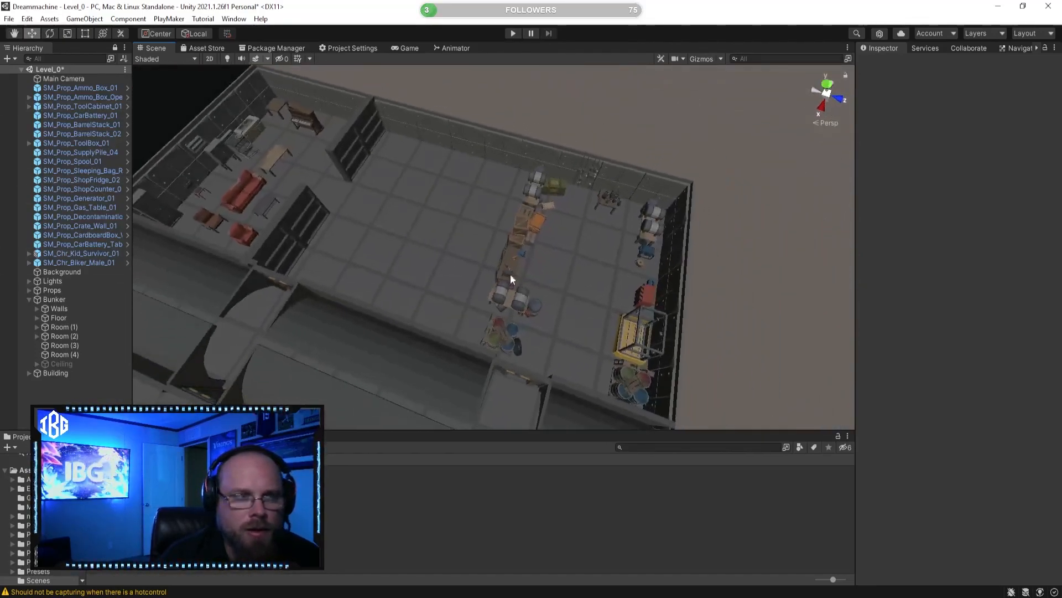
{"action": "left_click", "coordinate": [90, 256]}
{"action": "left_click", "coordinate": [90, 261], "text": "shift"}
{"action": "right_click", "coordinate": [62, 386]}
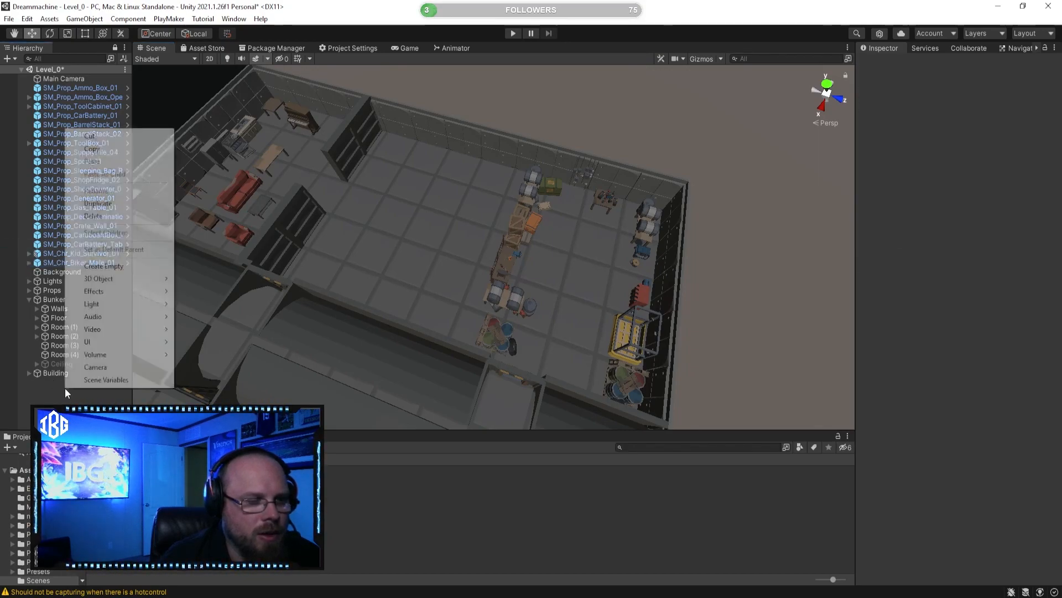
{"action": "left_click", "coordinate": [128, 270]}
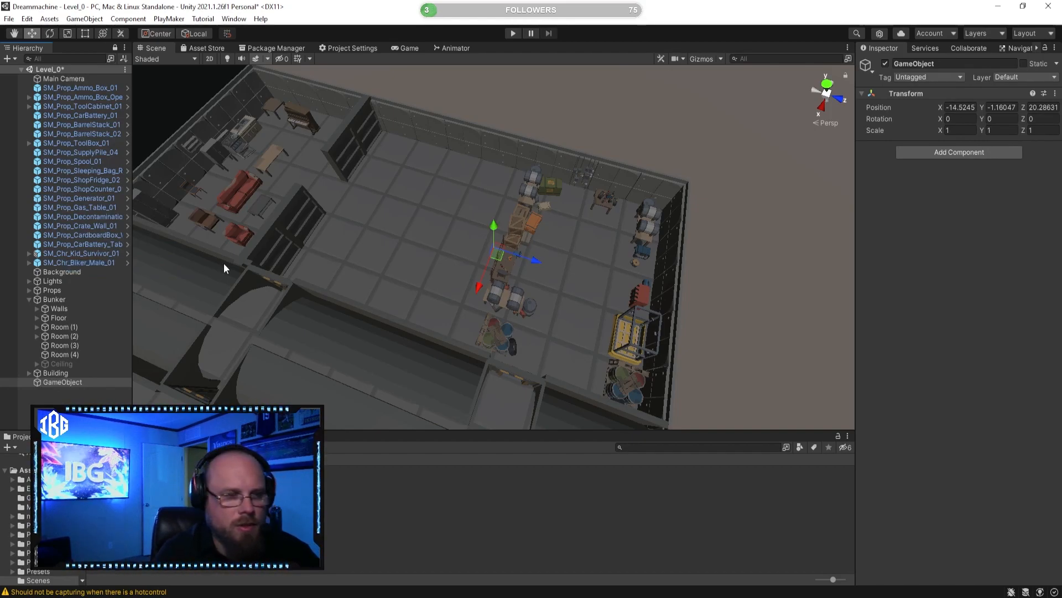
{"action": "left_click", "coordinate": [83, 383]}
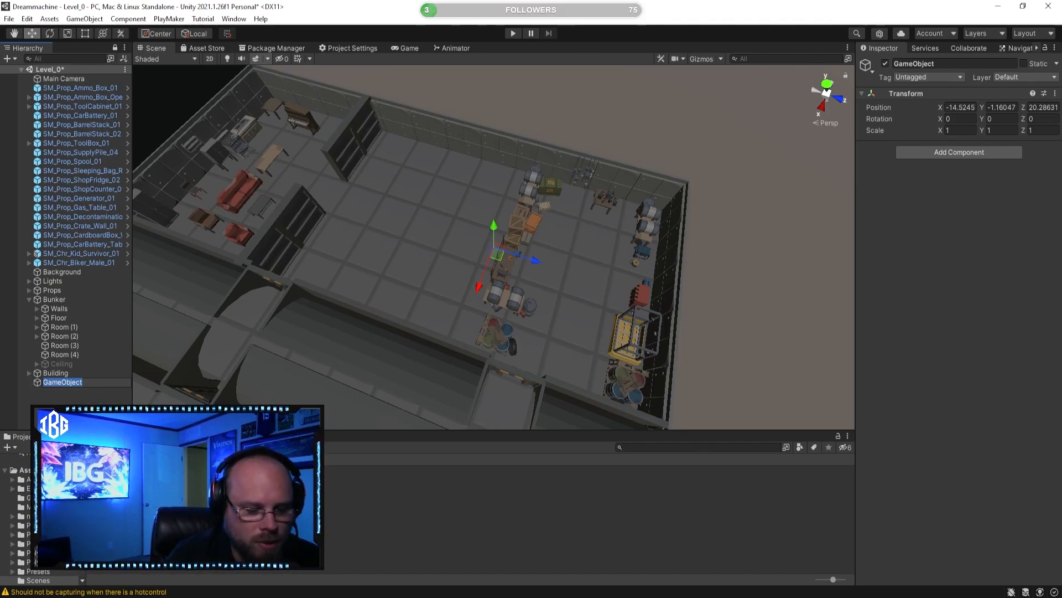
{"action": "type", "text": "rs"}
{"action": "key", "text": "Return"}
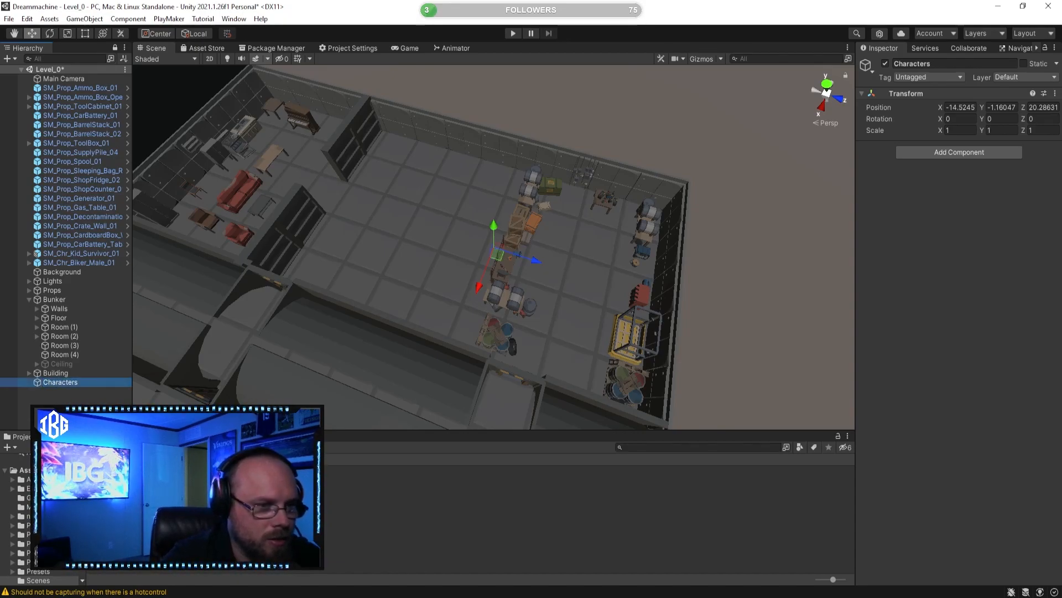
Step: Parent the kid survivor and male biker characters under Characters, and collapse that group
{"action": "left_click", "coordinate": [98, 260]}
{"action": "left_click", "coordinate": [96, 252], "text": "shift"}
{"action": "left_click_drag", "start_coordinate": [97, 252], "coordinate": [58, 387]}
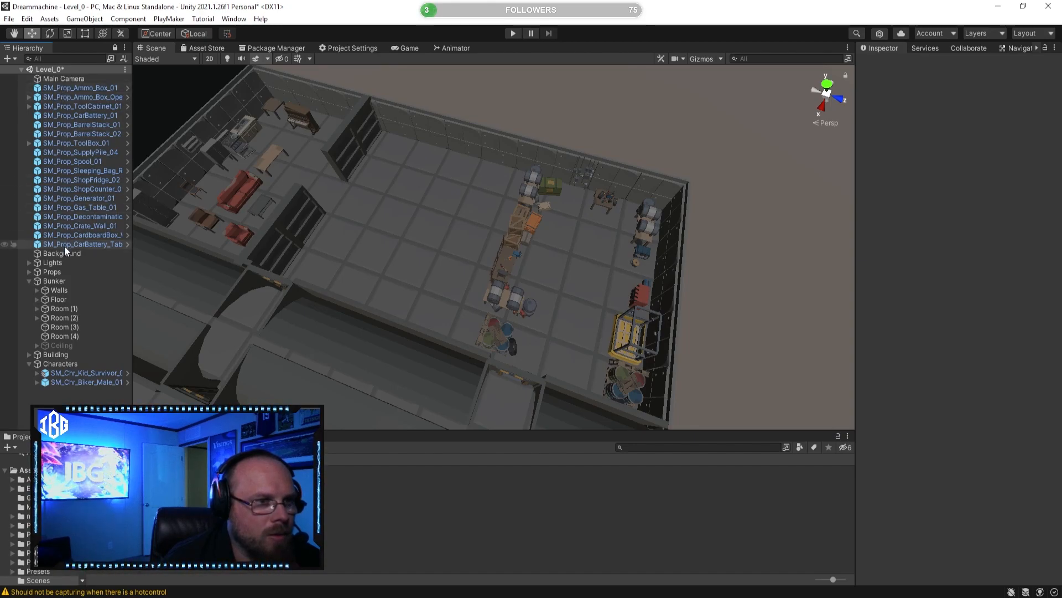
{"action": "left_click_drag", "start_coordinate": [220, 260], "coordinate": [453, 282], "text": "alt"}
{"action": "left_click", "coordinate": [30, 364]}
Step: Examine Room (3), Room (4) and the remaining root props to match them with the bunker's physical rooms
{"action": "left_click_drag", "start_coordinate": [265, 337], "coordinate": [474, 322], "text": "alt"}
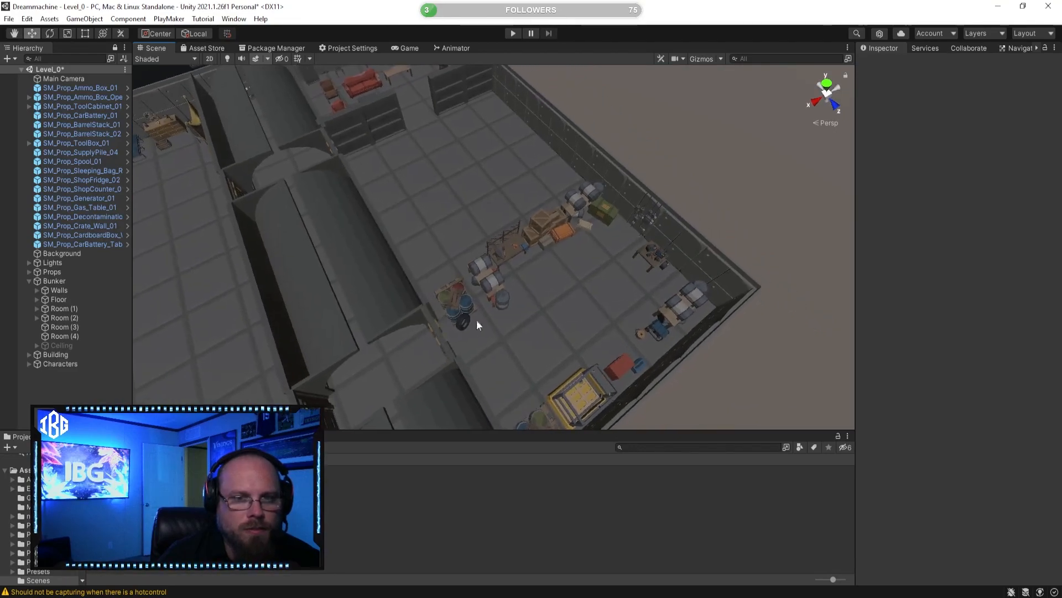
{"action": "left_click", "coordinate": [83, 244]}
{"action": "left_click_drag", "start_coordinate": [510, 292], "coordinate": [307, 230], "text": "alt"}
{"action": "left_click", "coordinate": [298, 215]}
{"action": "left_click", "coordinate": [64, 325]}
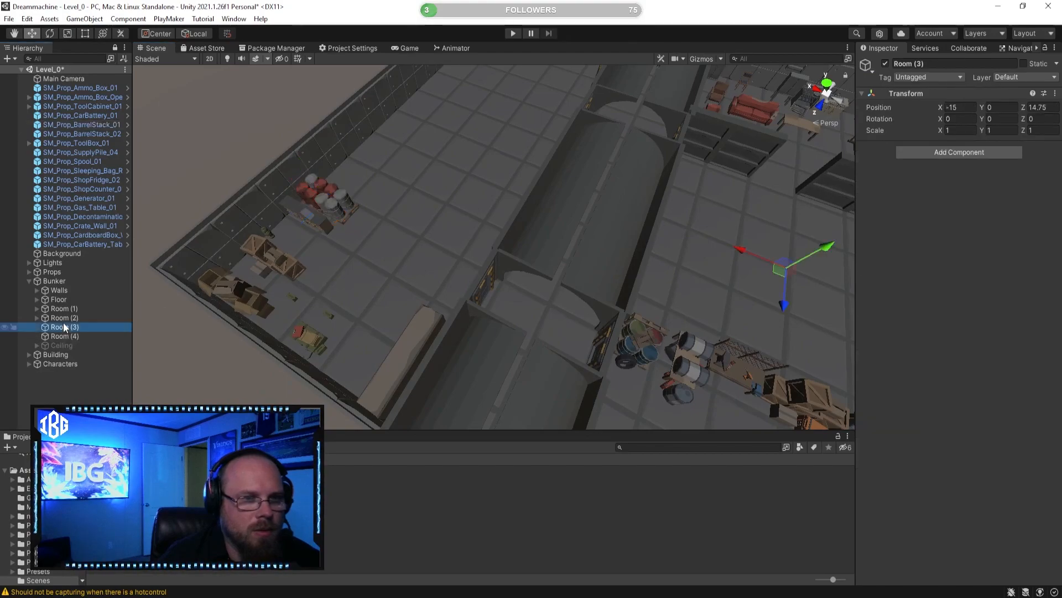
{"action": "left_click", "coordinate": [78, 336]}
{"action": "left_click_drag", "start_coordinate": [230, 291], "coordinate": [292, 276], "text": "alt"}
{"action": "left_click", "coordinate": [84, 244]}
{"action": "right_click_drag", "start_coordinate": [392, 249], "coordinate": [238, 213]}
Step: Select the red and grey barrel stack, the shop counter, the rolled sleeping bag and the crate wall in the storage room
{"action": "left_click", "coordinate": [476, 254]}
{"action": "right_click_drag", "start_coordinate": [476, 254], "coordinate": [438, 238]}
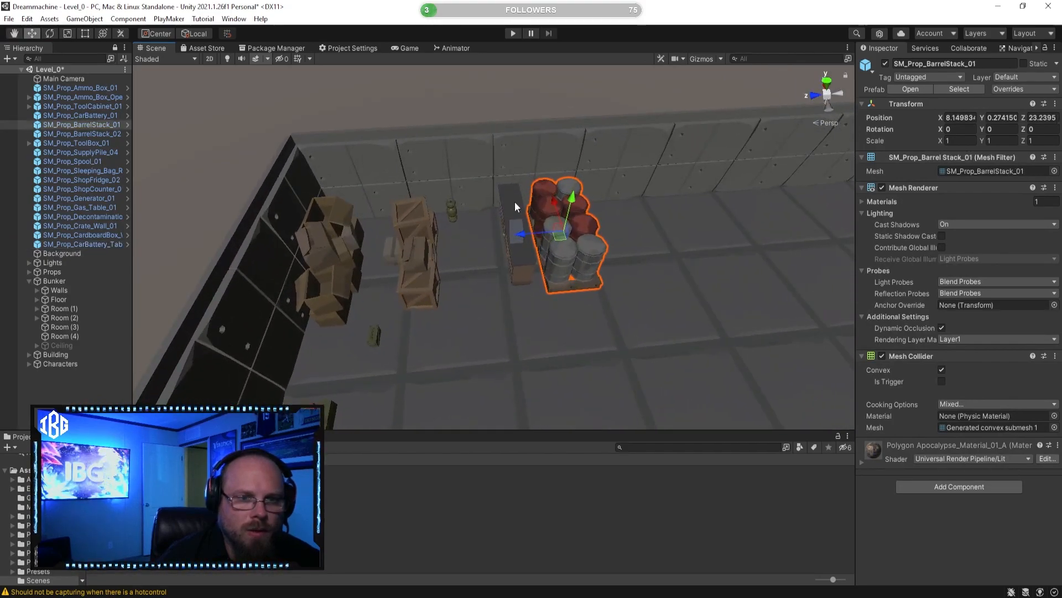
{"action": "left_click", "coordinate": [516, 207], "text": "ctrl"}
{"action": "left_click", "coordinate": [451, 214], "text": "ctrl"}
{"action": "left_click", "coordinate": [419, 236], "text": "ctrl"}
{"action": "right_click_drag", "start_coordinate": [358, 259], "coordinate": [324, 263]}
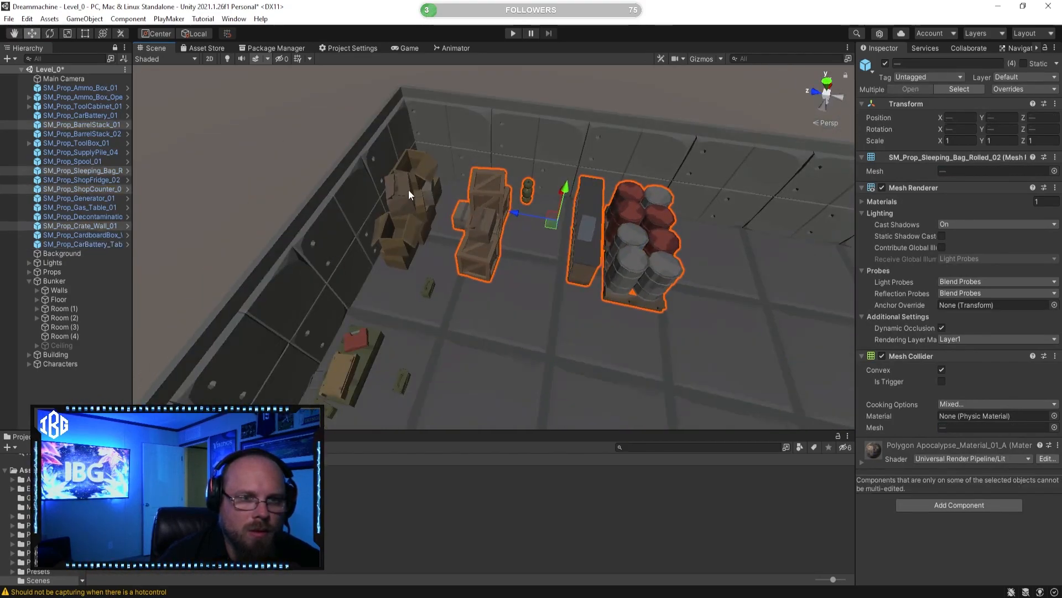
Step: Add the cardboard boxes, ammo boxes, supply pile and shop fridge to the selection, and parent all the storage props under Room (4)
{"action": "left_click", "coordinate": [408, 194], "text": "ctrl"}
{"action": "right_click_drag", "start_coordinate": [409, 195], "coordinate": [377, 233]}
{"action": "left_click", "coordinate": [460, 226], "text": "ctrl"}
{"action": "left_click", "coordinate": [423, 310], "text": "ctrl"}
{"action": "left_click", "coordinate": [397, 282], "text": "ctrl"}
{"action": "right_click_drag", "start_coordinate": [396, 281], "coordinate": [586, 293]}
{"action": "left_click", "coordinate": [586, 293], "text": "ctrl"}
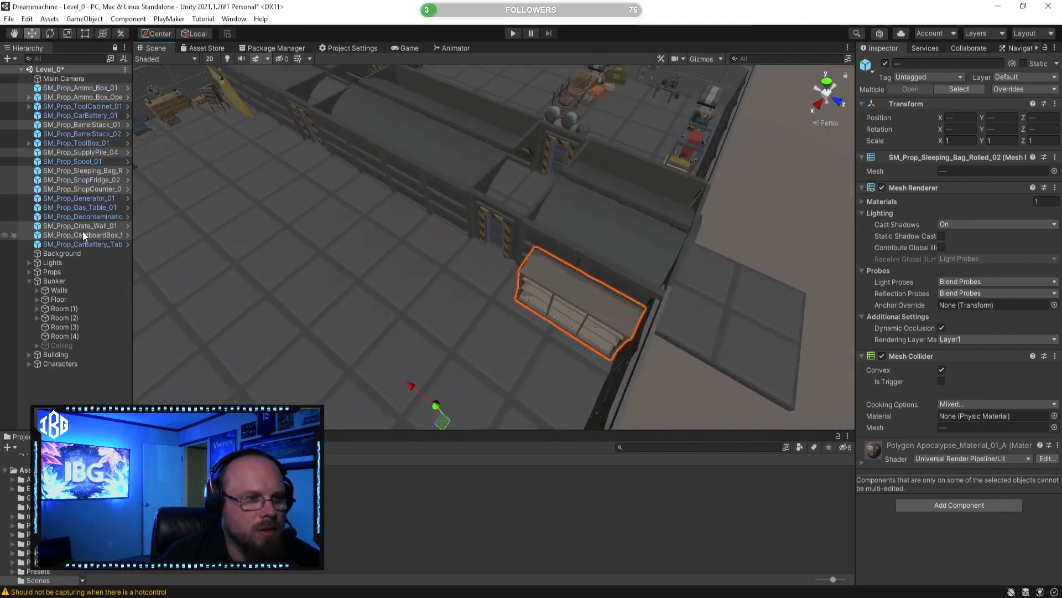
{"action": "left_click_drag", "start_coordinate": [85, 233], "coordinate": [68, 336]}
{"action": "left_click", "coordinate": [38, 253]}
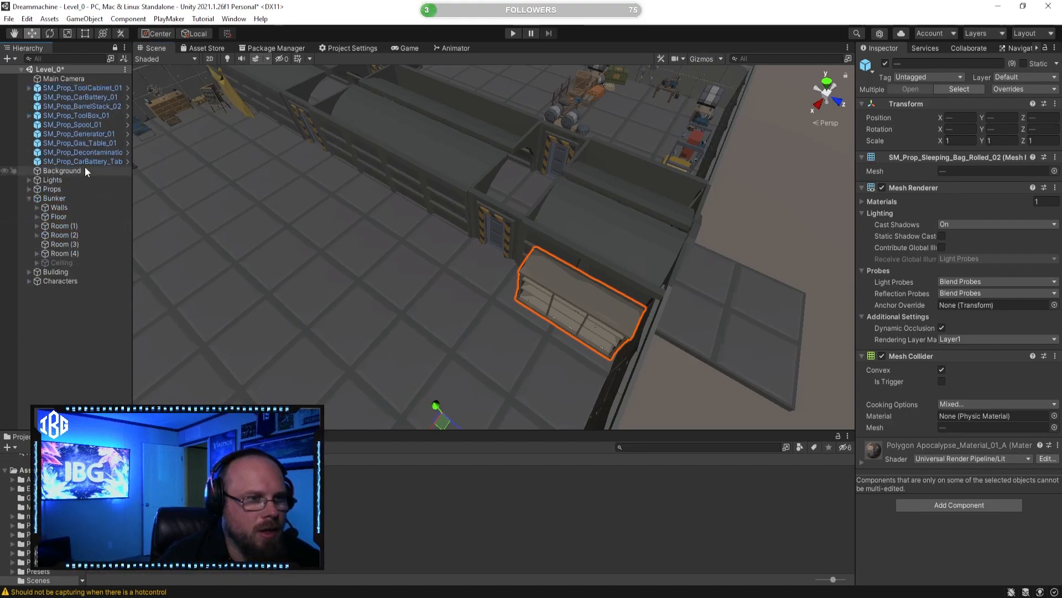
Step: Select all remaining root props, from the tool cabinet to the car battery table, and parent them under Room (3)
{"action": "left_click", "coordinate": [88, 161]}
{"action": "left_click", "coordinate": [95, 90], "text": "shift"}
{"action": "right_click_drag", "start_coordinate": [289, 197], "coordinate": [277, 195]}
{"action": "key", "text": "w"}
{"action": "key", "text": "d"}
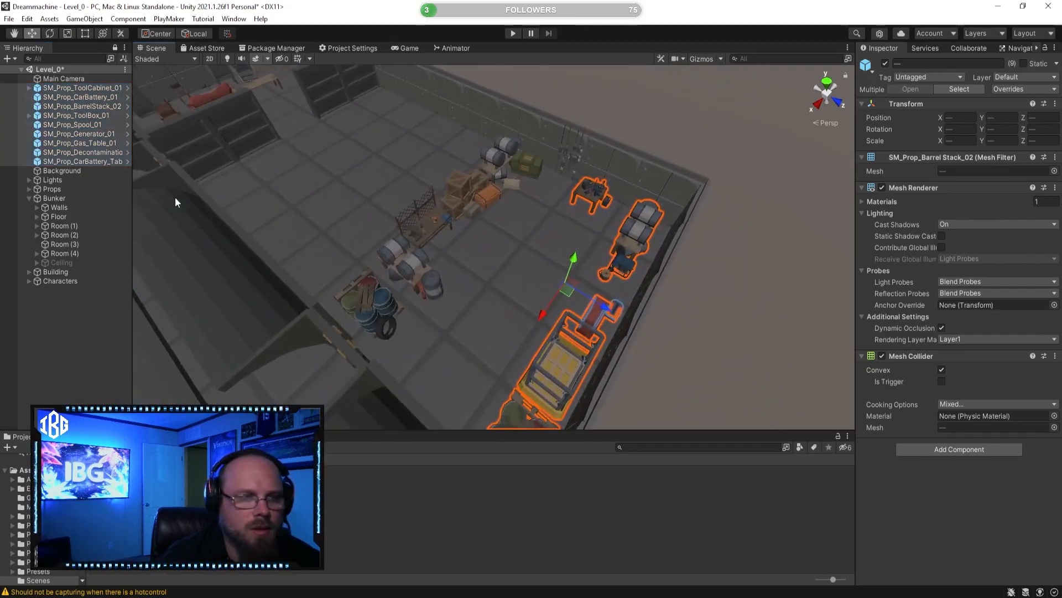
{"action": "left_click_drag", "start_coordinate": [69, 161], "coordinate": [66, 245]}
Step: Select the far barrel table, the large green crate, the wooden crate wall and the smaller crates beside them in the workshop
{"action": "mouse_move", "coordinate": [568, 258]}
{"action": "right_mouse_down"}
{"action": "mouse_move", "coordinate": [452, 277]}
{"action": "mouse_move", "coordinate": [558, 257]}
{"action": "right_mouse_up"}
{"action": "key", "text": "w"}
{"action": "key", "text": "d"}
{"action": "key", "text": "w"}
{"action": "left_click", "coordinate": [581, 194]}
{"action": "right_click_drag", "start_coordinate": [581, 193], "coordinate": [506, 198]}
{"action": "left_click", "coordinate": [575, 183], "text": "shift"}
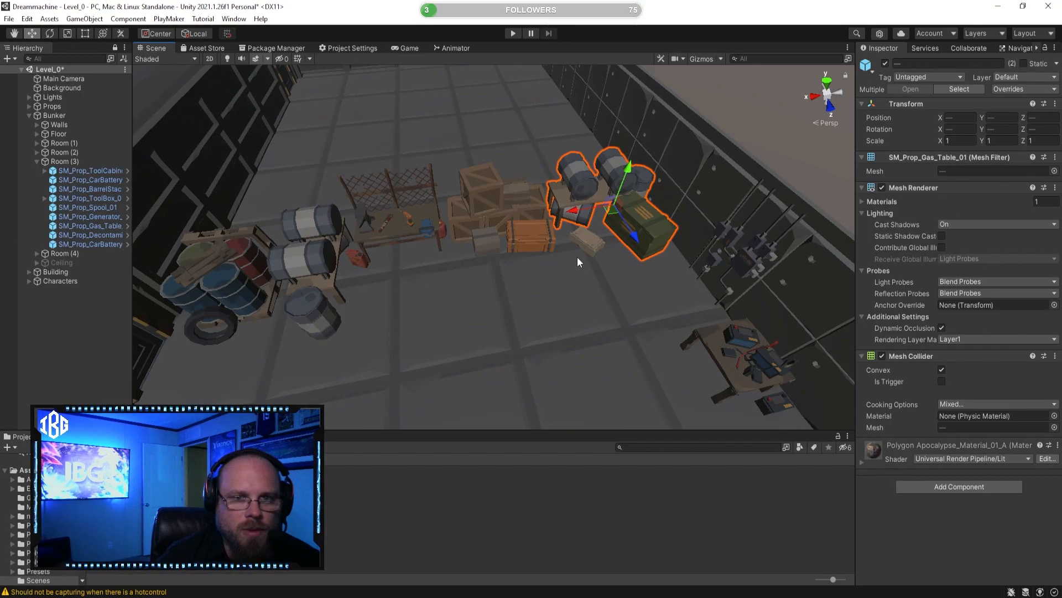
{"action": "left_click", "coordinate": [513, 203], "text": "shift"}
{"action": "left_click", "coordinate": [513, 237], "text": "shift"}
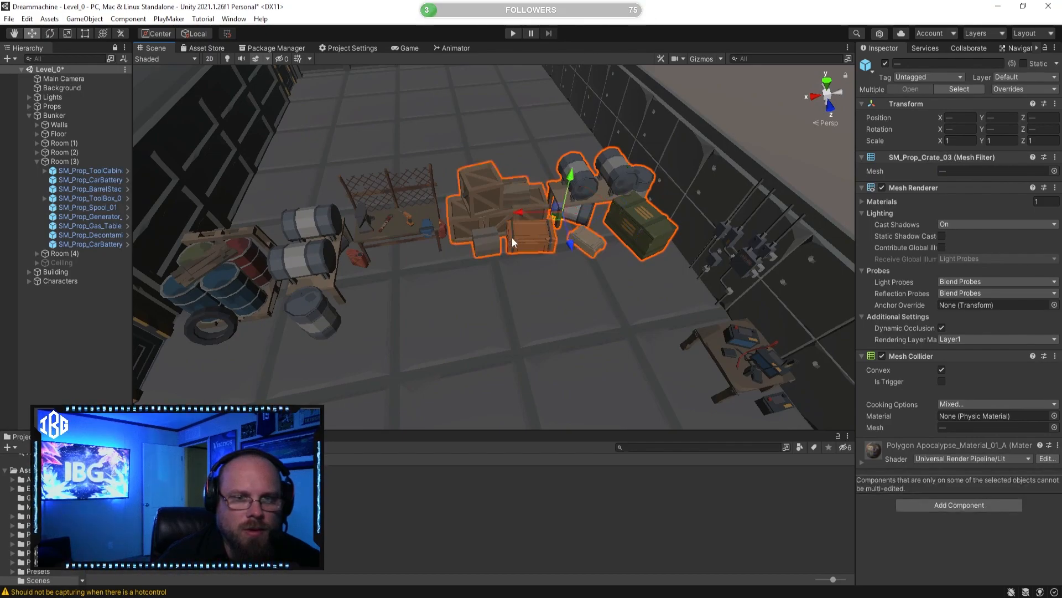
Step: Add the workbench, the second barrel table and the blue barrel stack near the door to the selection
{"action": "left_click", "coordinate": [410, 215], "text": "shift"}
{"action": "left_click", "coordinate": [330, 250], "text": "shift"}
{"action": "right_click_drag", "start_coordinate": [331, 251], "coordinate": [309, 238]}
{"action": "key", "text": "a"}
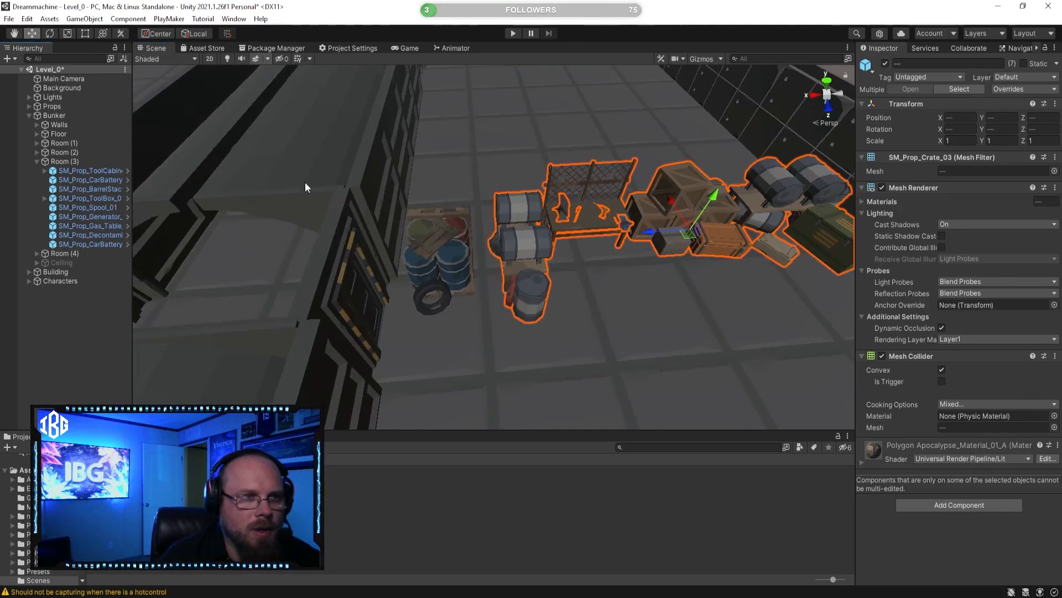
{"action": "left_click", "coordinate": [415, 239], "text": "shift"}
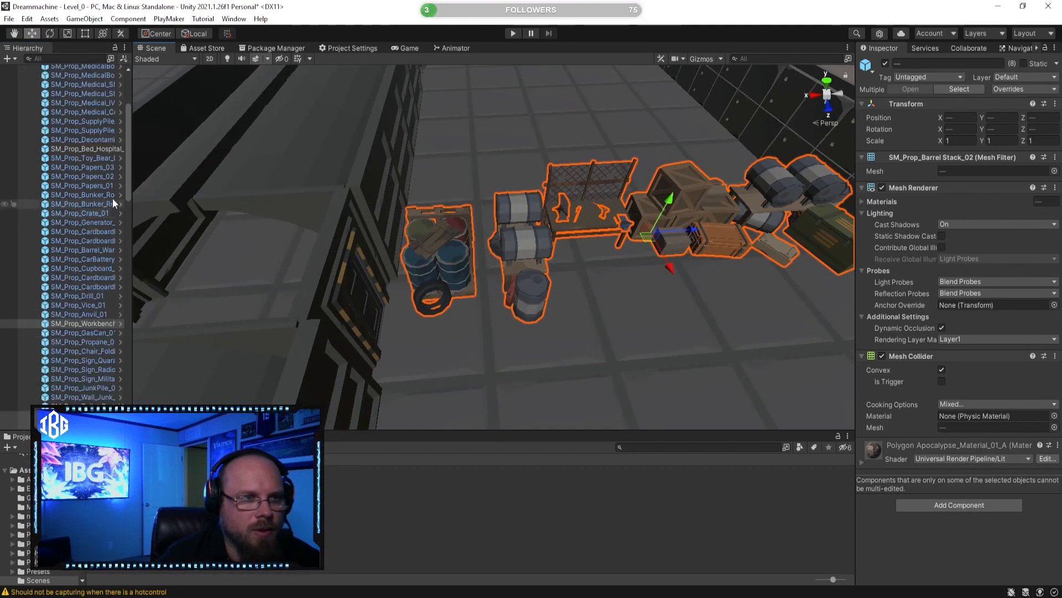
Step: Parent the selected workshop props from the Props group under Room (3)
{"action": "scroll", "coordinate": [114, 203], "scroll_direction": "up", "scroll_amount": 5}
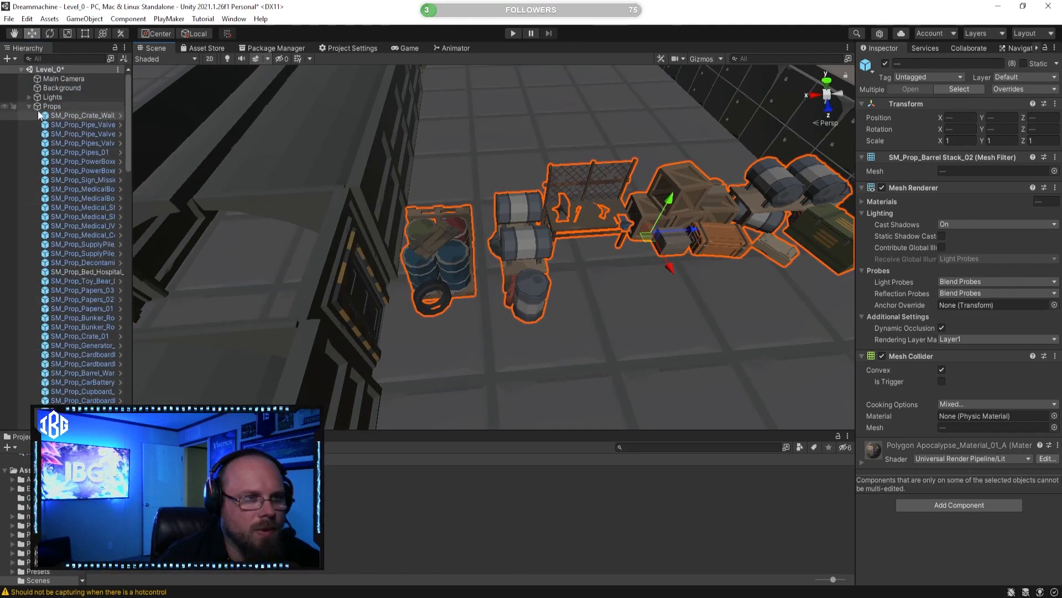
{"action": "scroll", "coordinate": [98, 283], "scroll_direction": "down", "scroll_amount": 10}
{"action": "scroll", "coordinate": [100, 311], "scroll_direction": "down", "scroll_amount": 3}
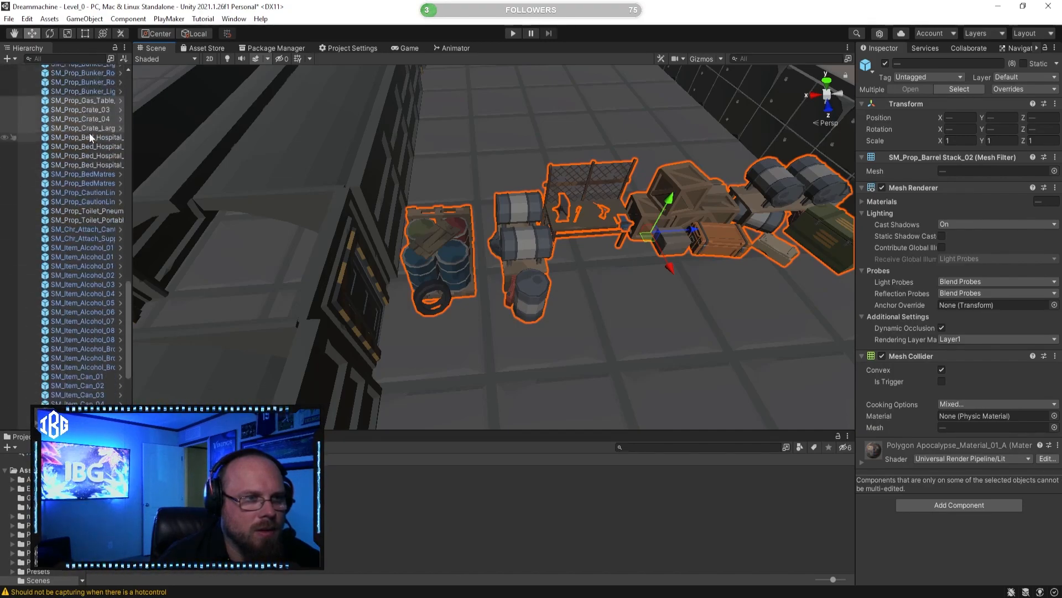
{"action": "scroll", "coordinate": [90, 136], "scroll_direction": "down", "scroll_amount": 7}
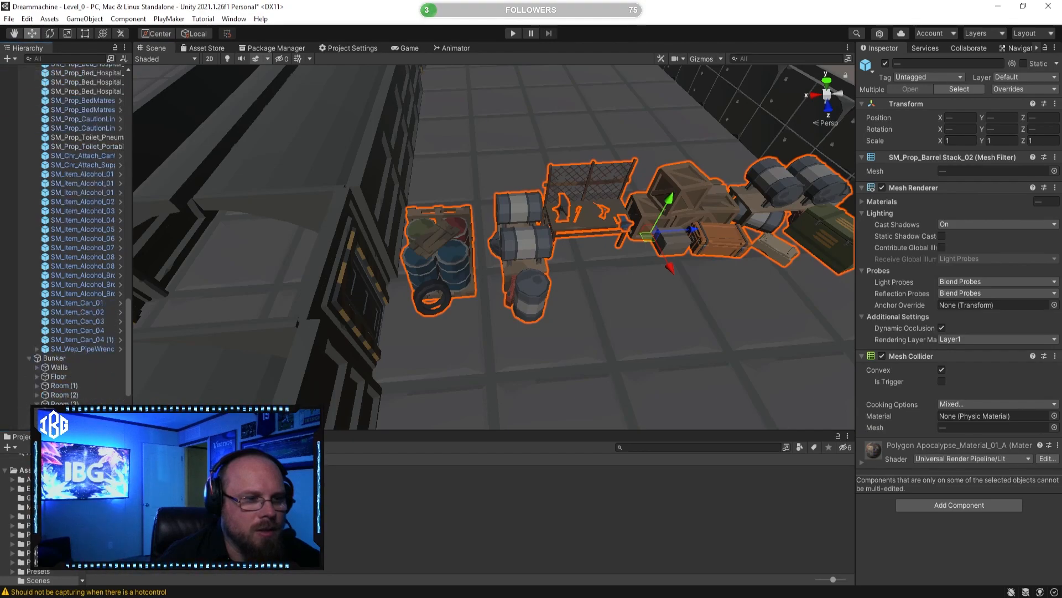
{"action": "scroll", "coordinate": [93, 391], "scroll_direction": "down", "scroll_amount": 4}
{"action": "left_click_drag", "start_coordinate": [76, 353], "coordinate": [60, 361]}
Step: Toggle Room (3) off and on to look for workshop props missing from the group
{"action": "left_click_drag", "start_coordinate": [237, 305], "coordinate": [593, 336], "text": "alt"}
{"action": "scroll", "coordinate": [593, 336], "scroll_direction": "down", "scroll_amount": 5}
{"action": "left_click", "coordinate": [593, 336]}
{"action": "left_click", "coordinate": [107, 282]}
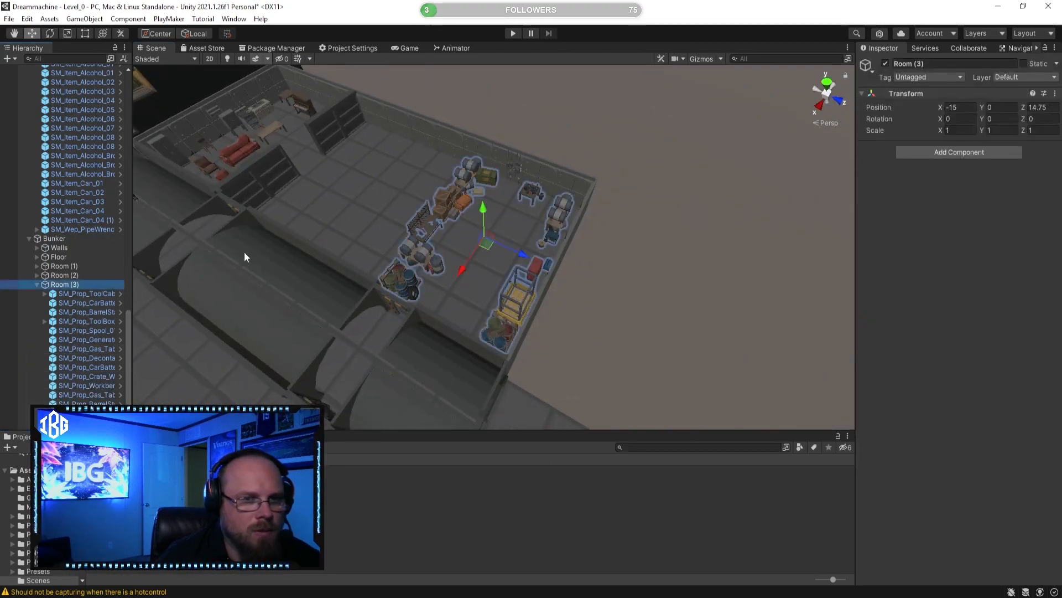
{"action": "left_click", "coordinate": [885, 64]}
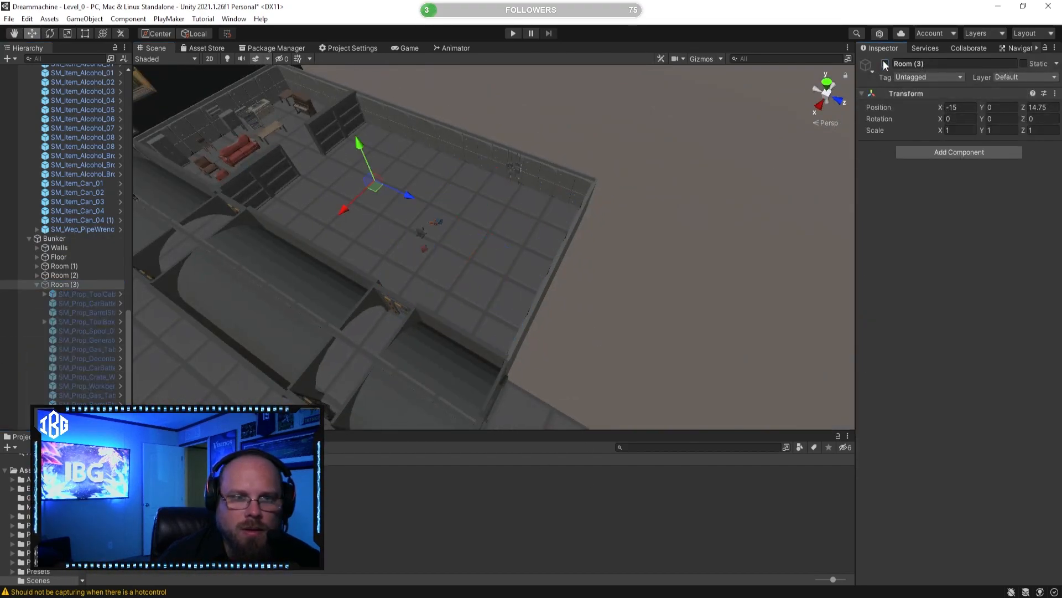
{"action": "left_click", "coordinate": [886, 65]}
{"action": "scroll", "coordinate": [632, 187], "scroll_direction": "up", "scroll_amount": 5}
{"action": "left_click_drag", "start_coordinate": [632, 187], "coordinate": [458, 159], "text": "alt"}
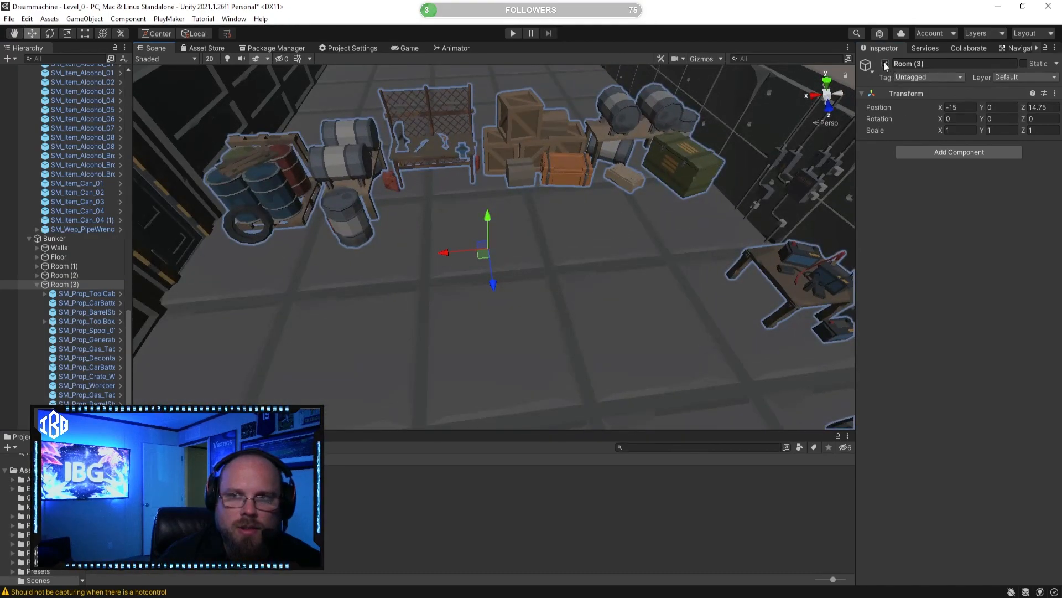
Step: Deactivate Room (3) and select the loose workshop tools left floating where the workbench stood
{"action": "left_click", "coordinate": [886, 65]}
{"action": "left_click_drag", "start_coordinate": [455, 232], "coordinate": [433, 174], "text": "alt"}
{"action": "left_click", "coordinate": [424, 175]}
{"action": "right_click_drag", "start_coordinate": [425, 175], "coordinate": [393, 276]}
{"action": "left_click", "coordinate": [423, 317], "text": "shift"}
{"action": "left_click", "coordinate": [467, 260], "text": "shift"}
{"action": "left_click", "coordinate": [502, 257], "text": "shift"}
{"action": "left_click_drag", "start_coordinate": [569, 299], "coordinate": [529, 321], "text": "alt"}
{"action": "left_click", "coordinate": [487, 280], "text": "shift"}
Step: Add the wall-mounted power box to the selection, and parent it with the loose tools under Room (3)
{"action": "left_click_drag", "start_coordinate": [487, 280], "coordinate": [825, 296], "text": "alt"}
{"action": "left_click_drag", "start_coordinate": [348, 312], "coordinate": [533, 303], "text": "alt"}
{"action": "left_click", "coordinate": [626, 223], "text": "shift"}
{"action": "left_click_drag", "start_coordinate": [381, 243], "coordinate": [147, 244], "text": "alt"}
{"action": "scroll", "coordinate": [92, 172], "scroll_direction": "up", "scroll_amount": 10}
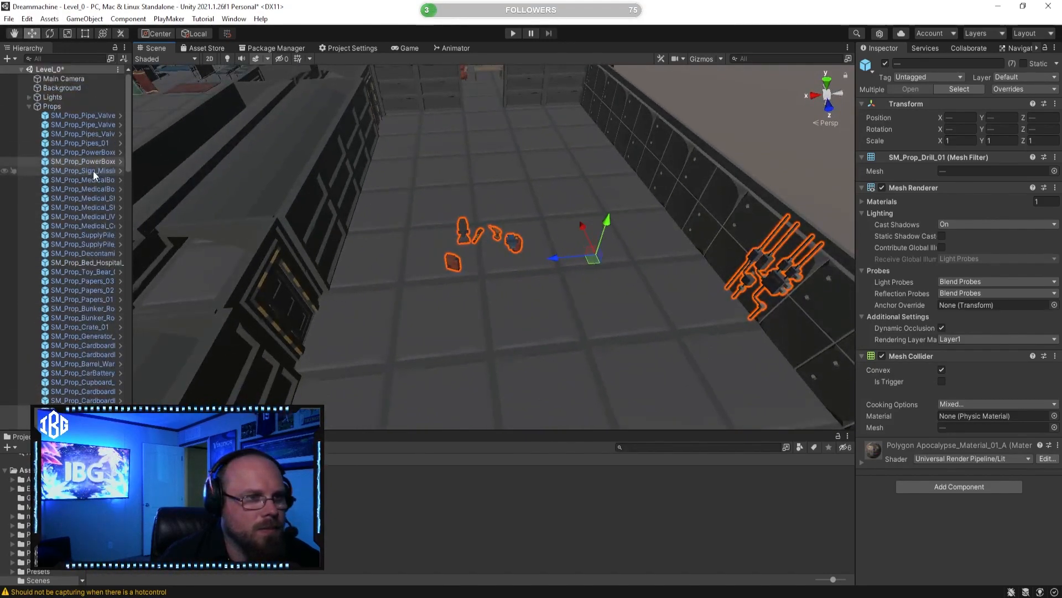
{"action": "scroll", "coordinate": [81, 263], "scroll_direction": "down", "scroll_amount": 15}
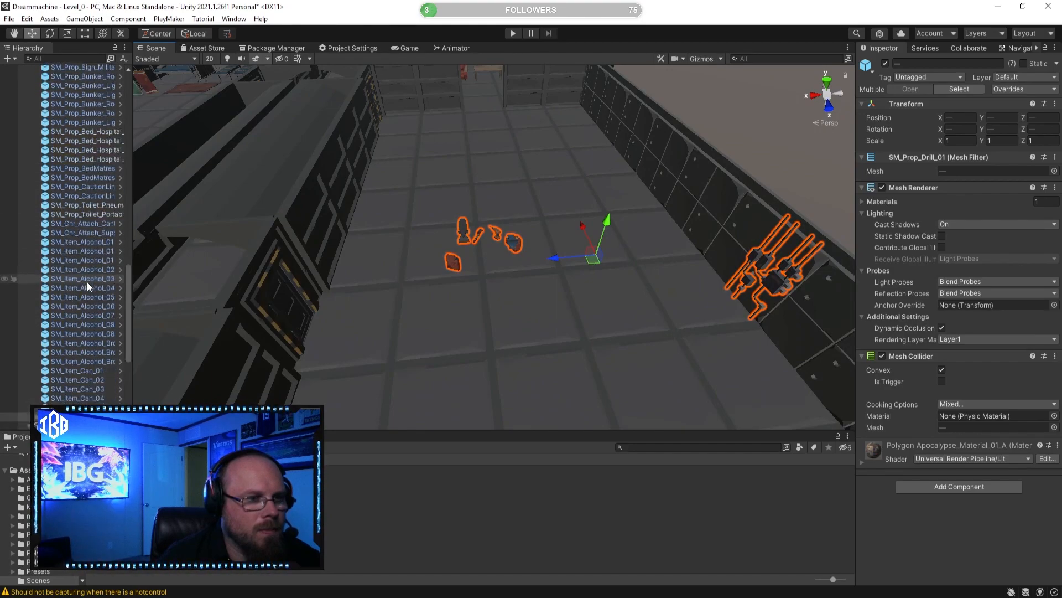
{"action": "scroll", "coordinate": [89, 284], "scroll_direction": "down", "scroll_amount": 5}
{"action": "left_click_drag", "start_coordinate": [83, 277], "coordinate": [62, 336]}
{"action": "scroll", "coordinate": [387, 338], "scroll_direction": "down", "scroll_amount": 4}
Step: Toggle Room (3) to check for missed props, leave it active and clear the selection
{"action": "left_click_drag", "start_coordinate": [421, 337], "coordinate": [487, 348], "text": "alt"}
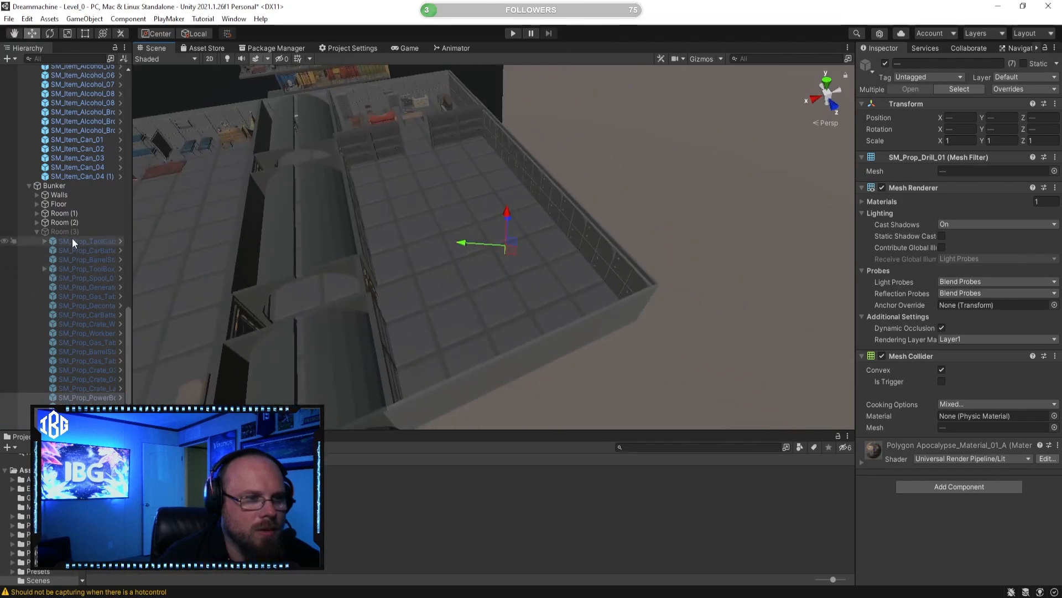
{"action": "left_click", "coordinate": [62, 231]}
{"action": "left_click", "coordinate": [886, 63]}
{"action": "left_click", "coordinate": [886, 64]}
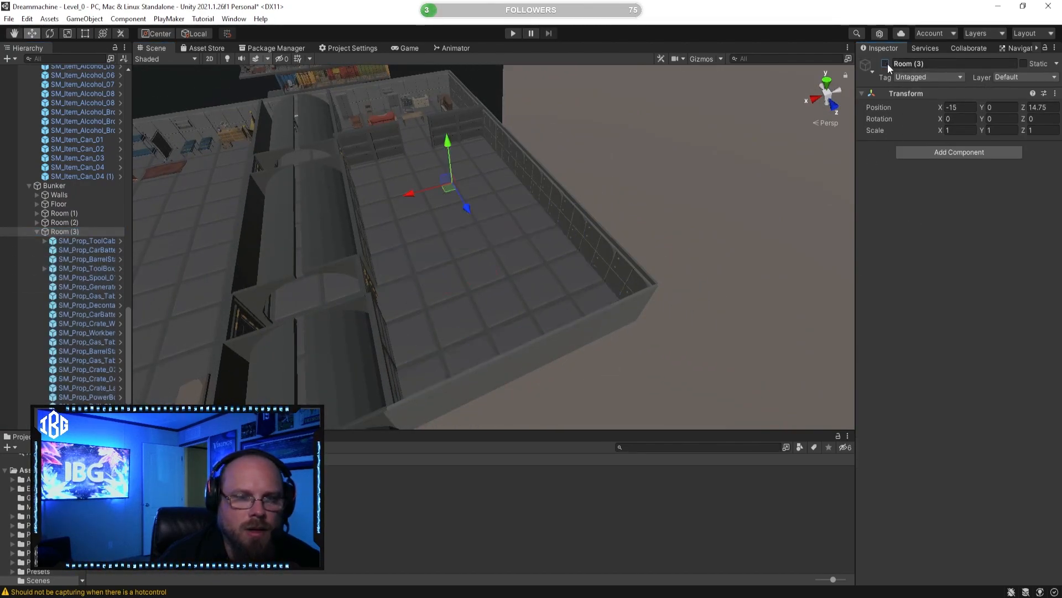
{"action": "left_click", "coordinate": [888, 65]}
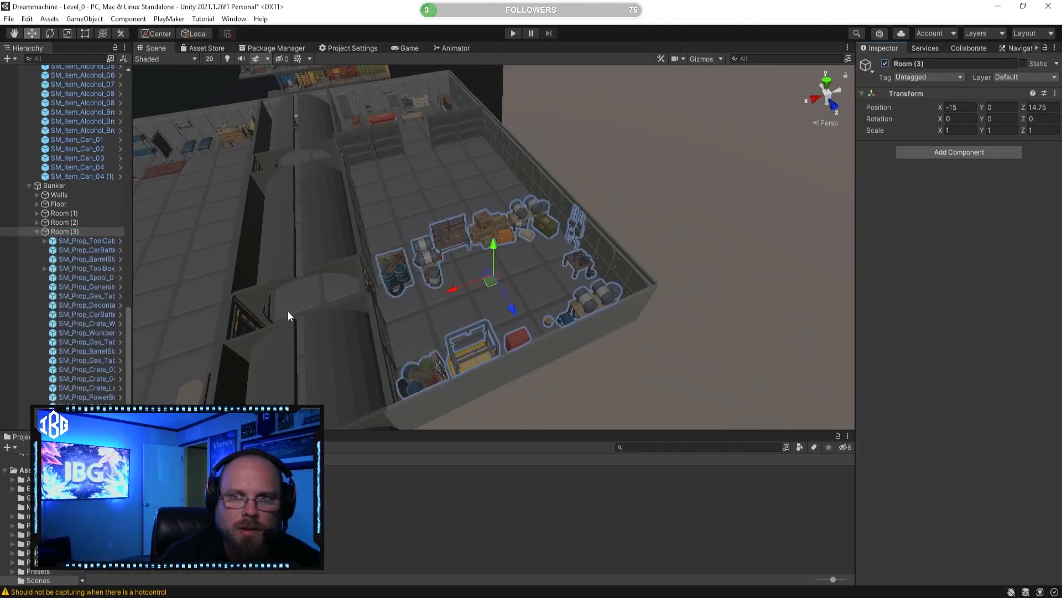
{"action": "right_click_drag", "start_coordinate": [243, 343], "coordinate": [402, 382]}
{"action": "left_click", "coordinate": [514, 289]}
{"action": "right_click_drag", "start_coordinate": [514, 290], "coordinate": [249, 277]}
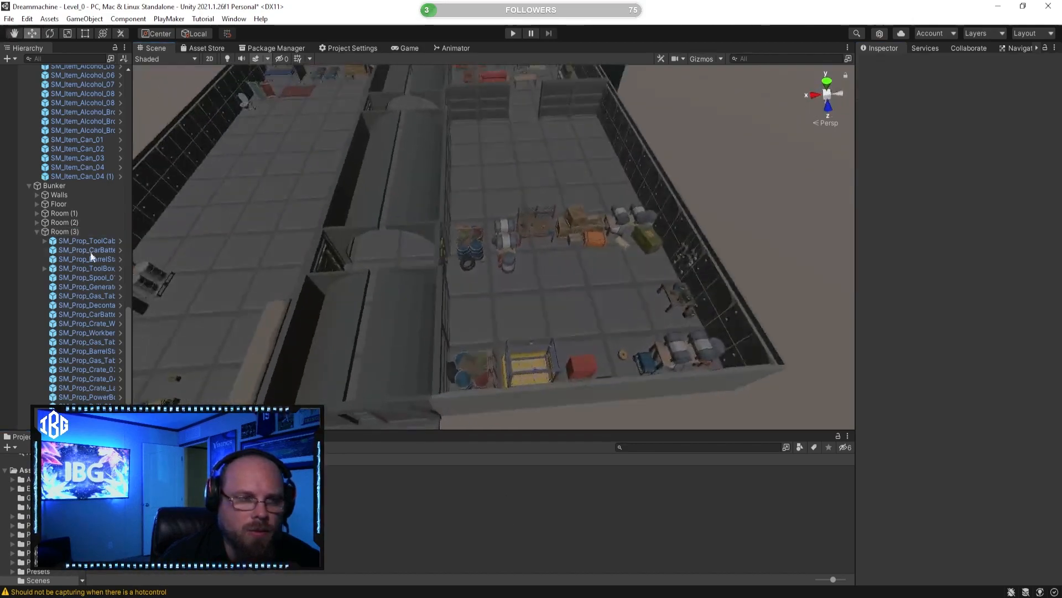
Step: Collapse the Room (3) and Props groups in the scene hierarchy
{"action": "left_click", "coordinate": [37, 231]}
{"action": "scroll", "coordinate": [99, 195], "scroll_direction": "up", "scroll_amount": 10}
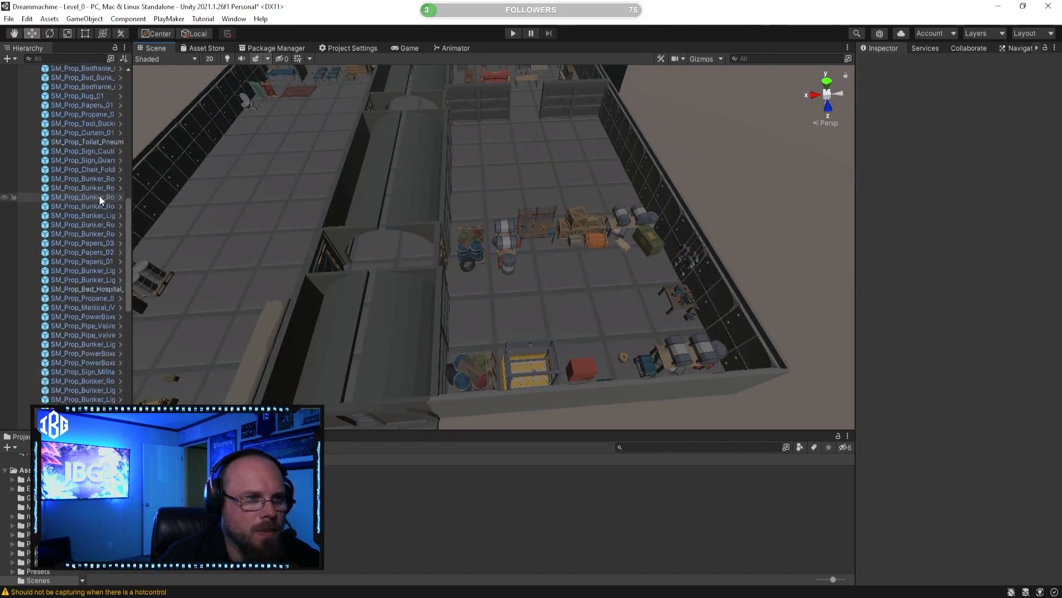
{"action": "left_click", "coordinate": [29, 107]}
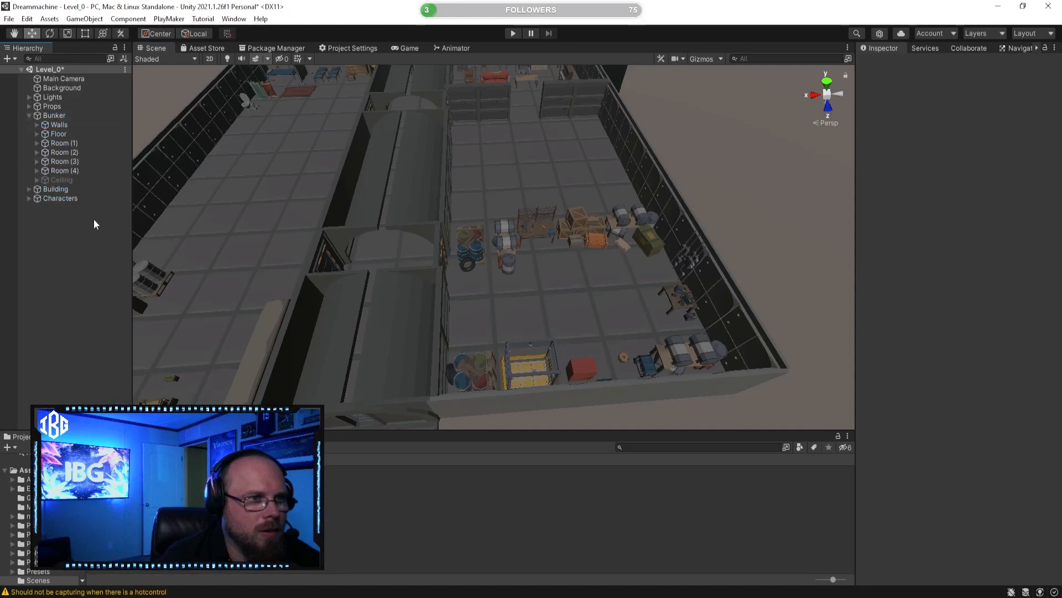
Step: Move the long red couch in Room (2) toward the piano, to about X -1.24, Z 5.49
{"action": "right_click_drag", "start_coordinate": [157, 185], "coordinate": [564, 243]}
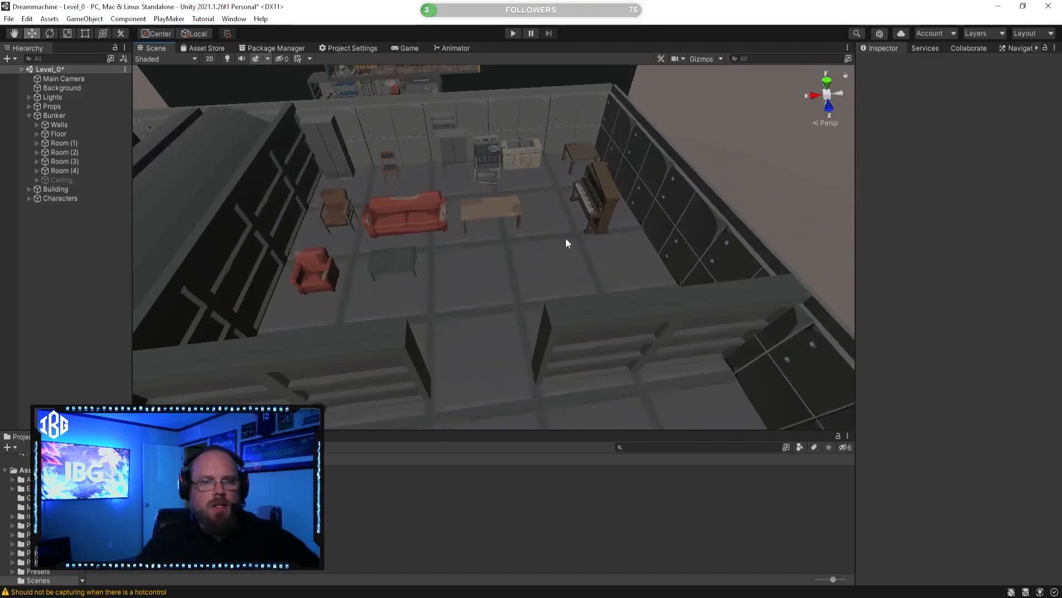
{"action": "right_click_drag", "start_coordinate": [555, 293], "coordinate": [559, 259]}
{"action": "left_click", "coordinate": [343, 296]}
{"action": "mouse_move", "coordinate": [368, 289]}
{"action": "right_mouse_down"}
{"action": "mouse_move", "coordinate": [408, 289]}
{"action": "mouse_move", "coordinate": [366, 299]}
{"action": "right_mouse_up"}
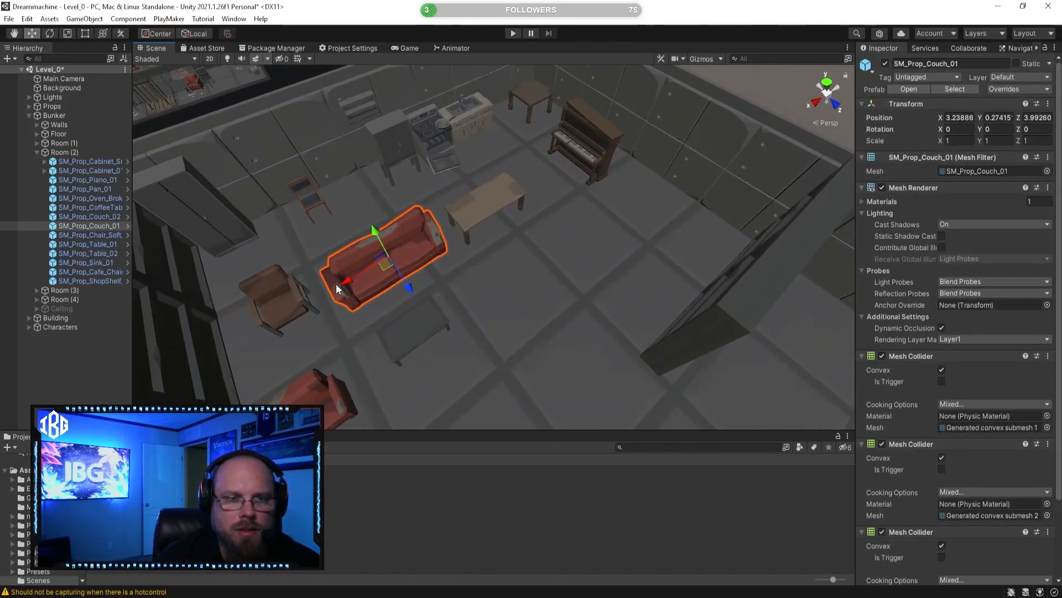
{"action": "left_click_drag", "start_coordinate": [336, 282], "coordinate": [493, 210]}
{"action": "left_click", "coordinate": [366, 264]}
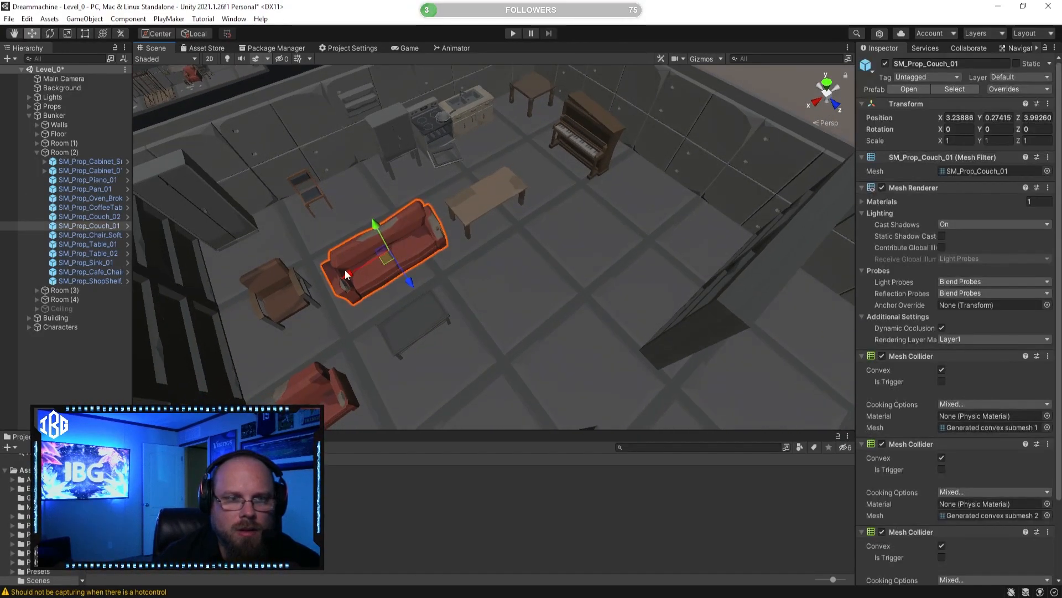
{"action": "left_click_drag", "start_coordinate": [340, 275], "coordinate": [535, 214]}
{"action": "right_click_drag", "start_coordinate": [534, 214], "coordinate": [457, 265]}
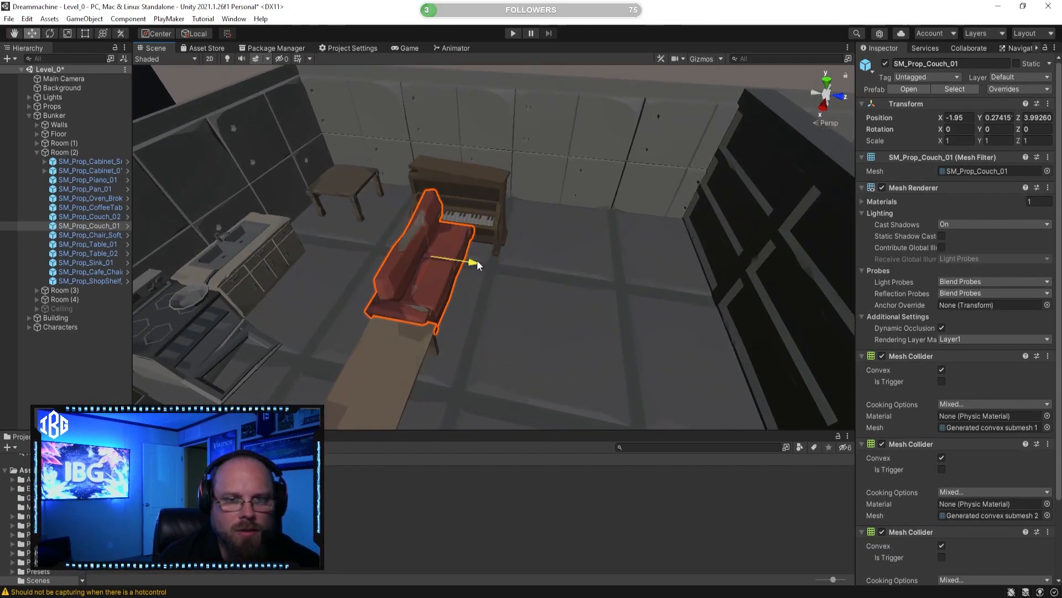
{"action": "left_click_drag", "start_coordinate": [477, 260], "coordinate": [559, 268]}
{"action": "right_click_drag", "start_coordinate": [559, 269], "coordinate": [446, 291]}
{"action": "left_click_drag", "start_coordinate": [540, 274], "coordinate": [496, 308]}
Step: Move the red armchair beside the piano, to about X -3.54, Z 5.53
{"action": "right_click_drag", "start_coordinate": [496, 308], "coordinate": [251, 294]}
{"action": "left_click", "coordinate": [327, 276]}
{"action": "right_click_drag", "start_coordinate": [326, 277], "coordinate": [239, 336]}
{"action": "left_click_drag", "start_coordinate": [185, 386], "coordinate": [658, 278]}
{"action": "right_click_drag", "start_coordinate": [659, 278], "coordinate": [569, 278]}
{"action": "left_click_drag", "start_coordinate": [569, 281], "coordinate": [543, 287]}
{"action": "right_click_drag", "start_coordinate": [543, 288], "coordinate": [453, 304]}
{"action": "left_click", "coordinate": [498, 488]}
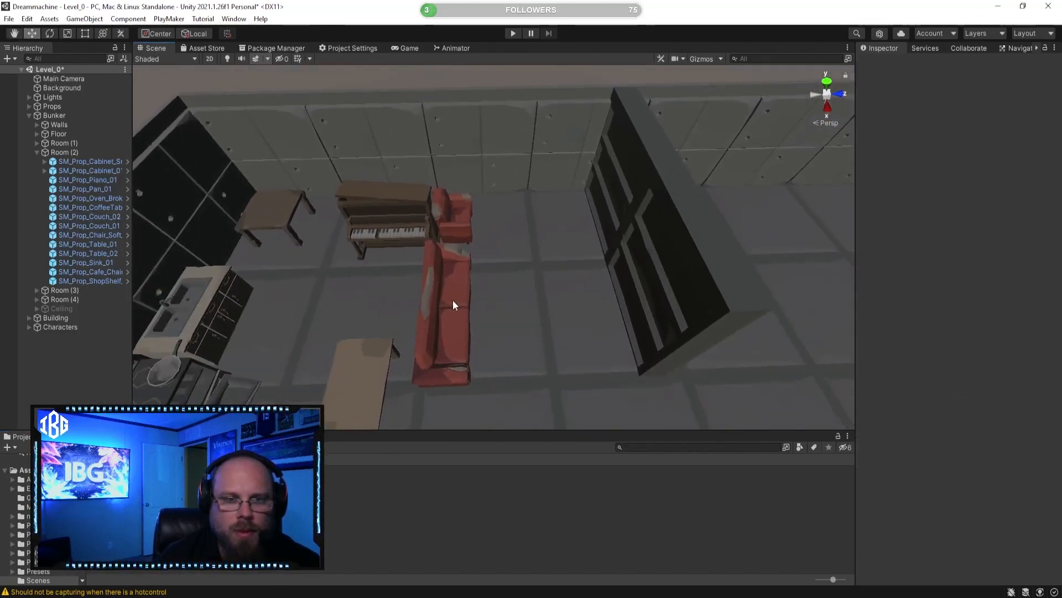
Step: Rotate the long red couch to -90 degrees on the Y axis
{"action": "left_click", "coordinate": [453, 305]}
{"action": "left_click", "coordinate": [49, 34]}
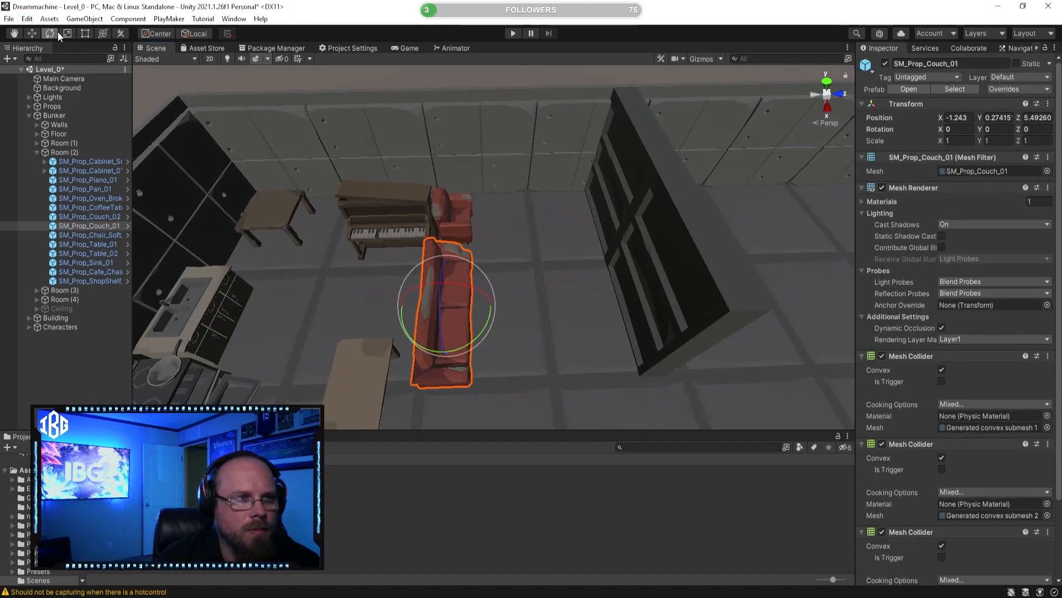
{"action": "left_click_drag", "start_coordinate": [433, 343], "coordinate": [583, 332]}
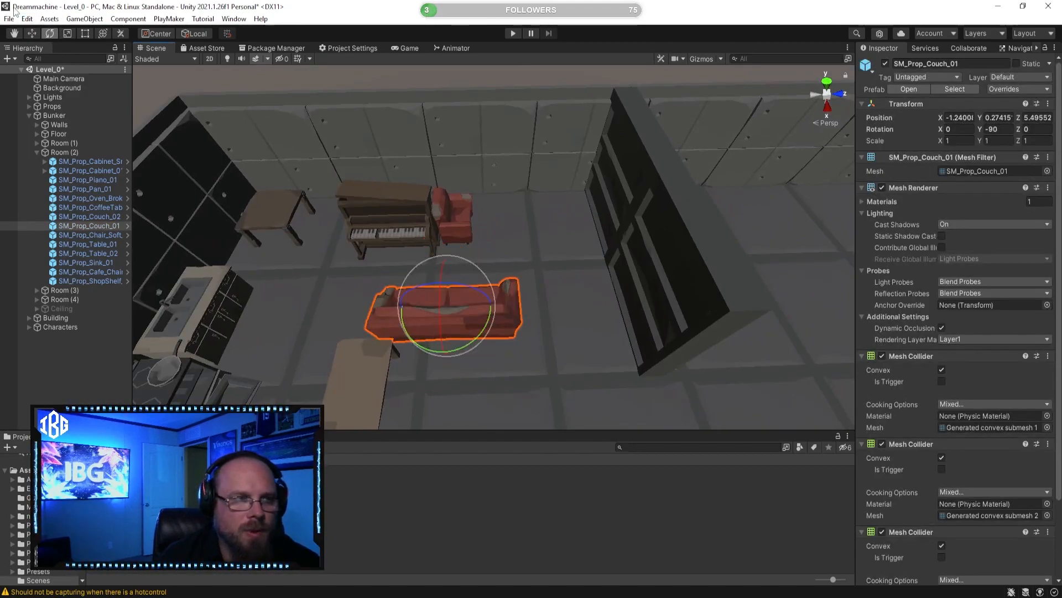
{"action": "left_click", "coordinate": [36, 34]}
Step: Shift the rotated couch toward the shelf partition and away from the piano wall, to about X -0.49, Z 6.56
{"action": "right_click_drag", "start_coordinate": [351, 297], "coordinate": [397, 297]}
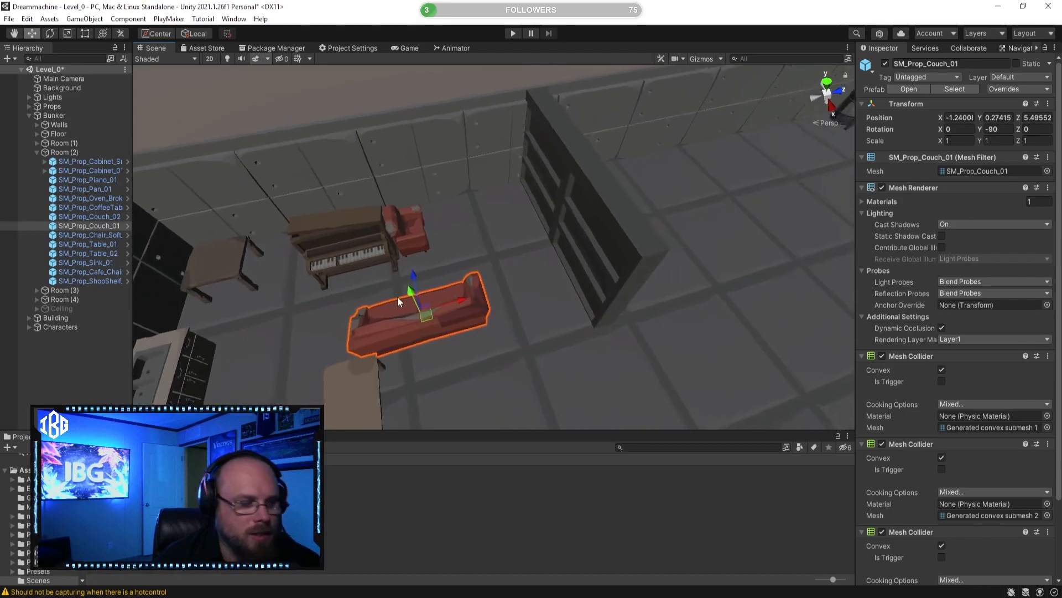
{"action": "left_click", "coordinate": [470, 291]}
{"action": "left_click_drag", "start_coordinate": [466, 300], "coordinate": [570, 299]}
{"action": "left_click_drag", "start_coordinate": [547, 256], "coordinate": [516, 297]}
{"action": "left_click", "coordinate": [480, 352]}
{"action": "left_click_drag", "start_coordinate": [480, 351], "coordinate": [396, 278], "text": "alt"}
{"action": "left_click", "coordinate": [479, 312]}
{"action": "left_click_drag", "start_coordinate": [527, 301], "coordinate": [493, 299]}
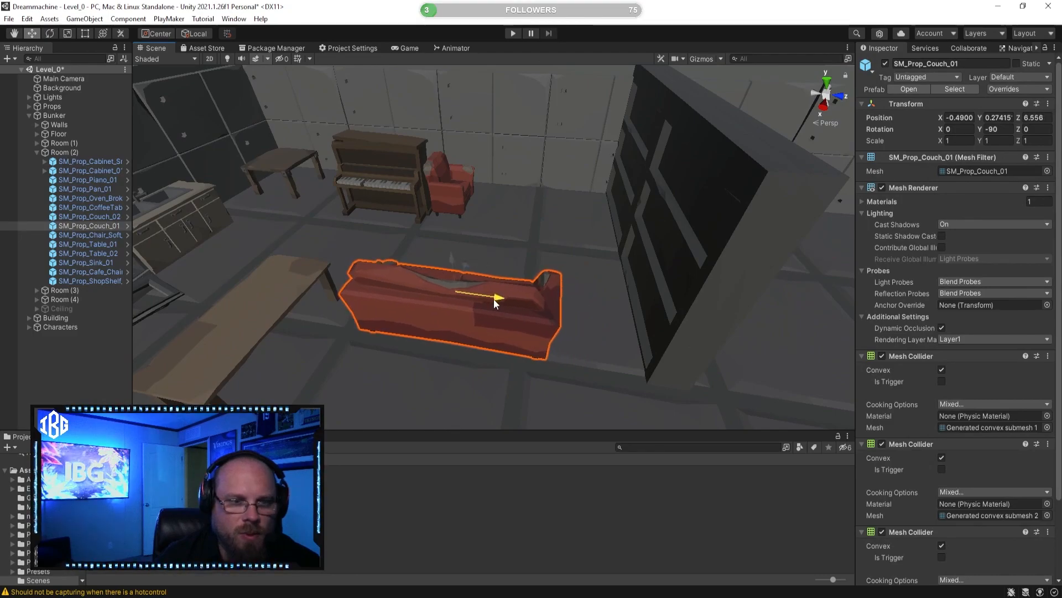
{"action": "left_click", "coordinate": [503, 328]}
{"action": "middle_click_drag", "start_coordinate": [503, 216], "coordinate": [502, 330]}
{"action": "left_click", "coordinate": [452, 310]}
Step: Move the red armchair away from the piano toward the couch, to about X -1.99, Z 5.53
{"action": "left_click_drag", "start_coordinate": [452, 310], "coordinate": [526, 348], "text": "alt"}
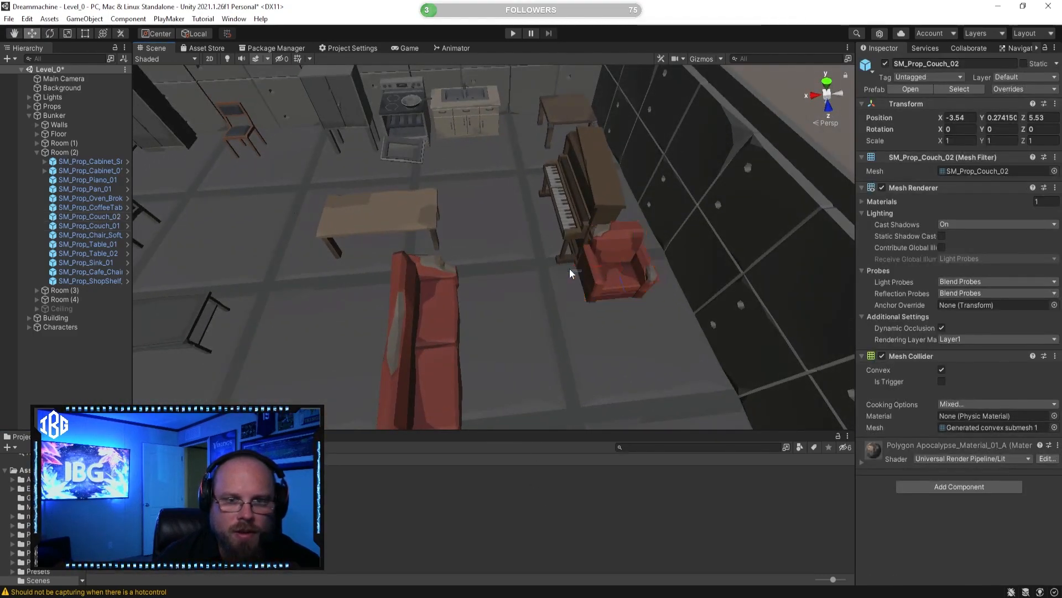
{"action": "left_click", "coordinate": [599, 267]}
{"action": "left_click_drag", "start_coordinate": [570, 264], "coordinate": [452, 265]}
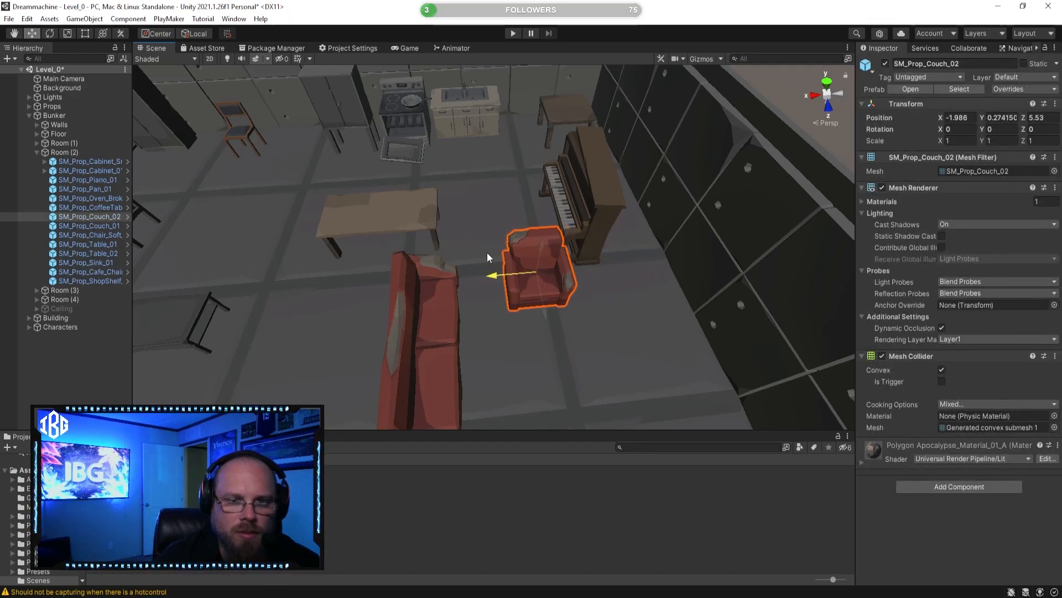
{"action": "left_click_drag", "start_coordinate": [545, 318], "coordinate": [555, 267]}
{"action": "mouse_move", "coordinate": [487, 235]}
{"action": "left_mouse_down"}
{"action": "mouse_move", "coordinate": [511, 237]}
{"action": "mouse_move", "coordinate": [478, 247]}
{"action": "left_mouse_up"}
{"action": "left_click", "coordinate": [552, 519]}
Step: Slide the piano past the armchair and back against the side wall, at about X -4.4, Z 6.19
{"action": "right_click_drag", "start_coordinate": [519, 359], "coordinate": [494, 273]}
{"action": "left_click", "coordinate": [494, 274]}
{"action": "key", "text": "f"}
{"action": "left_click_drag", "start_coordinate": [435, 199], "coordinate": [510, 215]}
{"action": "mouse_move", "coordinate": [510, 215]}
{"action": "right_mouse_down"}
{"action": "mouse_move", "coordinate": [425, 243]}
{"action": "mouse_move", "coordinate": [500, 232]}
{"action": "right_mouse_up"}
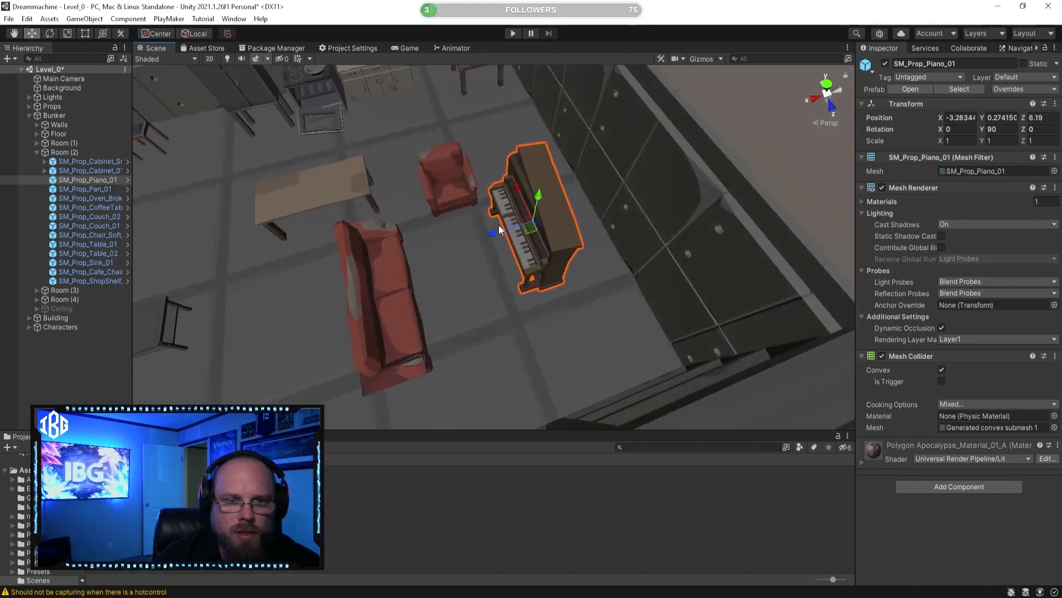
{"action": "left_click", "coordinate": [493, 228]}
{"action": "left_click", "coordinate": [509, 238]}
{"action": "left_click_drag", "start_coordinate": [493, 235], "coordinate": [555, 231]}
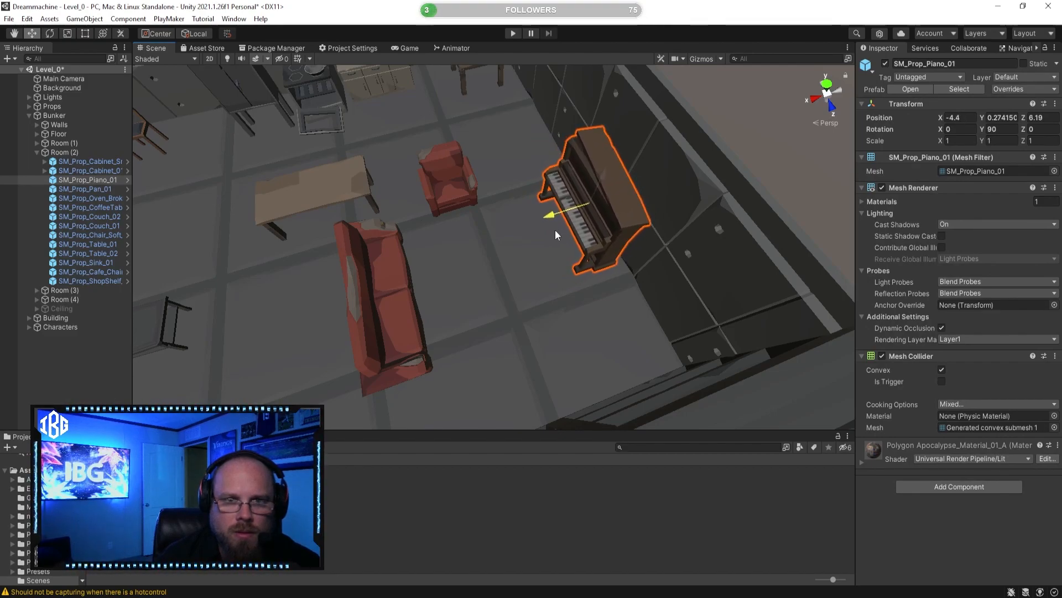
{"action": "left_click", "coordinate": [596, 523]}
{"action": "right_click_drag", "start_coordinate": [498, 249], "coordinate": [614, 243]}
{"action": "left_click", "coordinate": [550, 228]}
{"action": "right_click_drag", "start_coordinate": [553, 230], "coordinate": [637, 260]}
{"action": "left_click", "coordinate": [588, 481]}
Step: Move the small square table next to the armchair and the couch's end, at about X -0.94, Z 4.47
{"action": "left_click_drag", "start_coordinate": [487, 288], "coordinate": [458, 244], "text": "alt"}
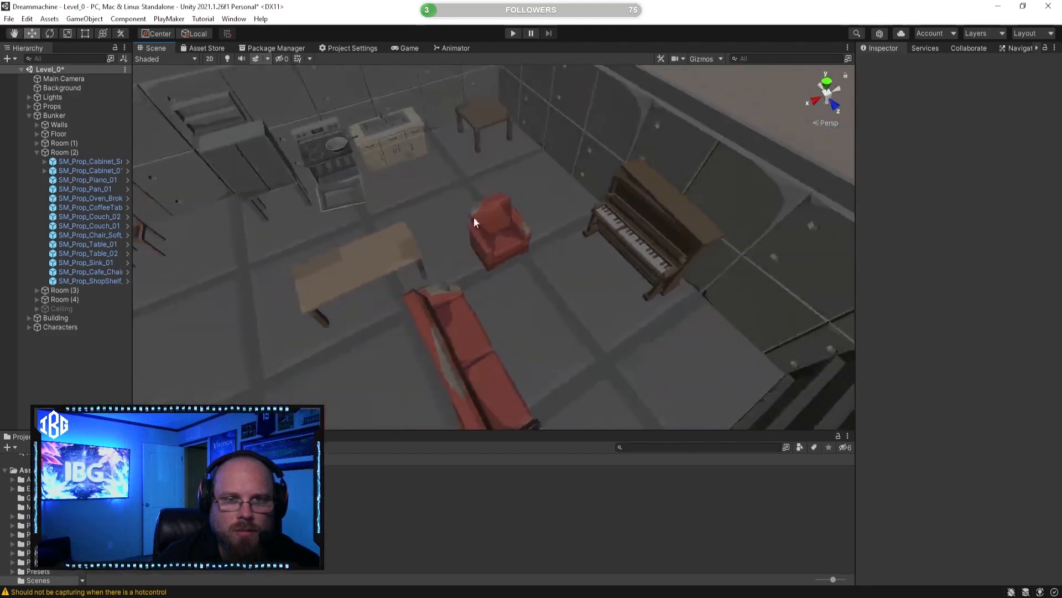
{"action": "left_click", "coordinate": [490, 117]}
{"action": "left_click_drag", "start_coordinate": [507, 147], "coordinate": [415, 260]}
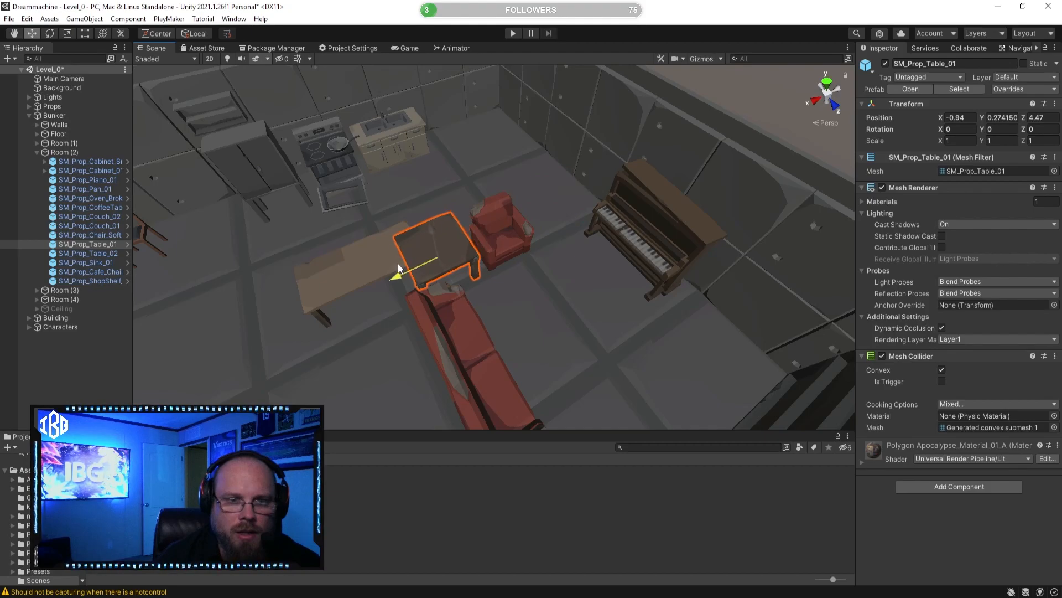
{"action": "left_click", "coordinate": [550, 538]}
{"action": "left_click_drag", "start_coordinate": [492, 346], "coordinate": [677, 339], "text": "alt"}
{"action": "left_click_drag", "start_coordinate": [522, 332], "coordinate": [447, 256], "text": "alt"}
{"action": "left_click", "coordinate": [466, 270]}
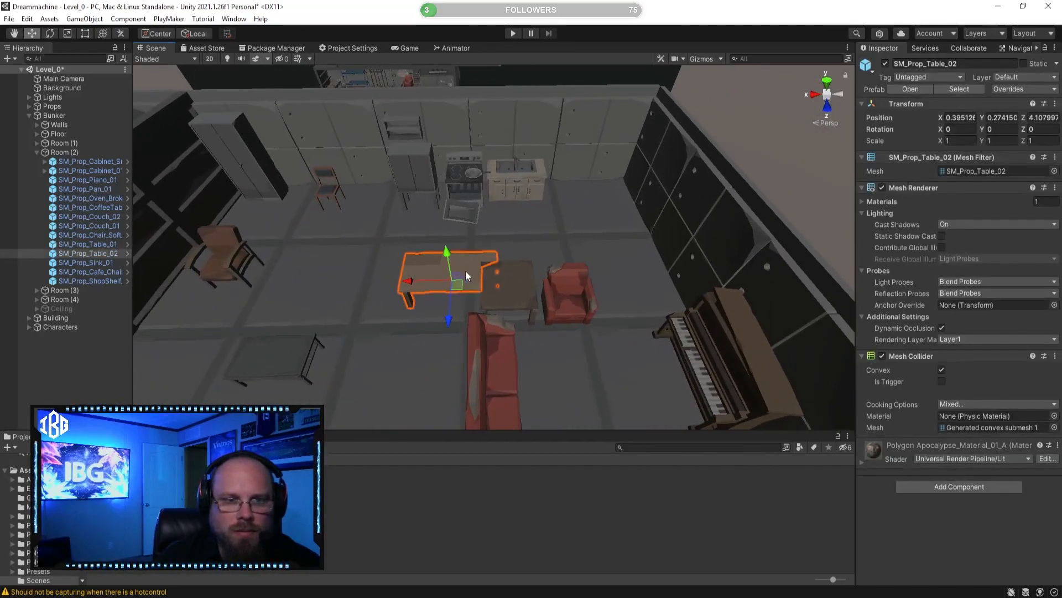
{"action": "left_click", "coordinate": [675, 520]}
Step: Rotate the piano to 180 degrees on Y and place it against the shelf partition at about X -2.44, Z 8.7
{"action": "left_click_drag", "start_coordinate": [498, 359], "coordinate": [648, 287], "text": "alt"}
{"action": "left_click_drag", "start_coordinate": [562, 293], "coordinate": [614, 294], "text": "alt"}
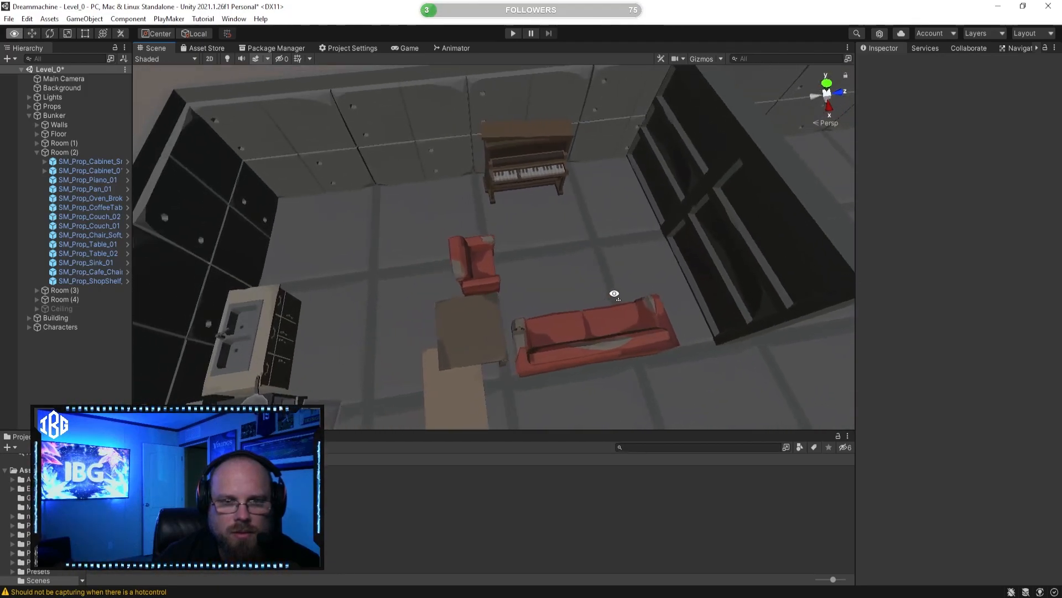
{"action": "left_click", "coordinate": [531, 176]}
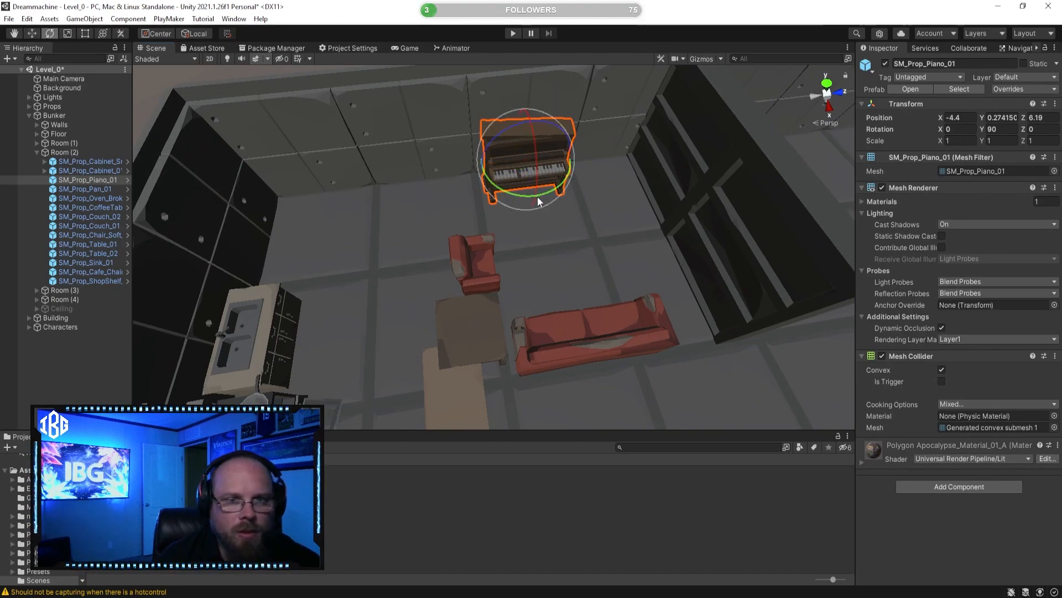
{"action": "left_click_drag", "start_coordinate": [545, 197], "coordinate": [415, 203]}
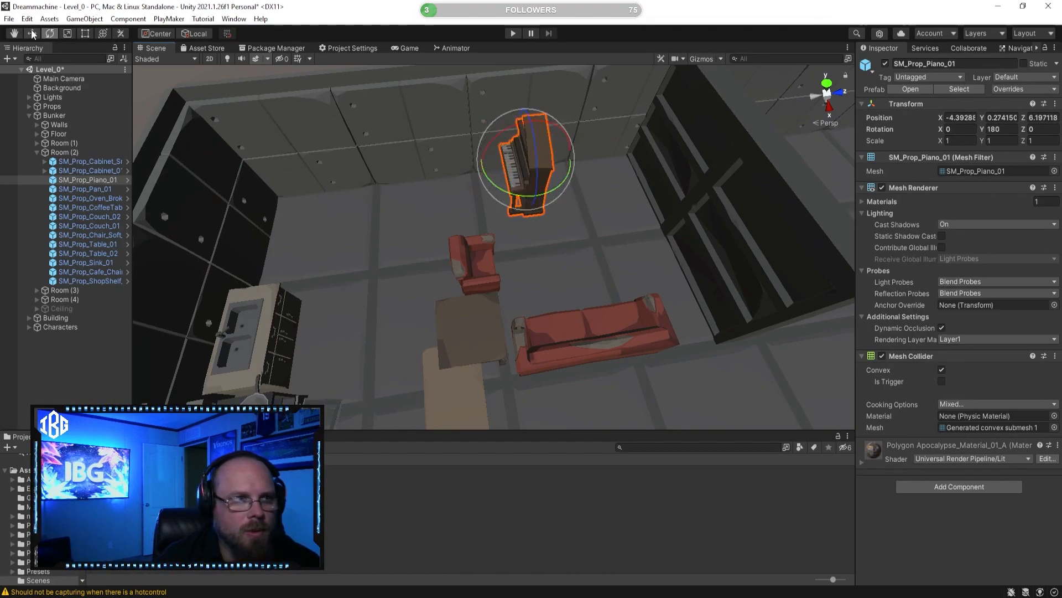
{"action": "left_click_drag", "start_coordinate": [499, 166], "coordinate": [537, 128]}
{"action": "left_click_drag", "start_coordinate": [524, 81], "coordinate": [618, 116]}
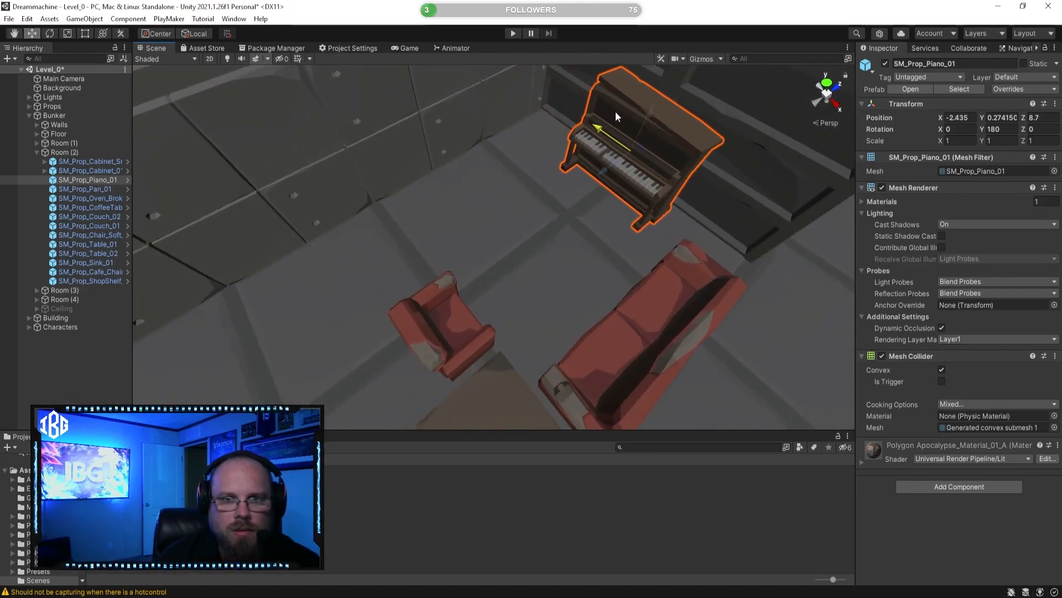
{"action": "left_click", "coordinate": [681, 459]}
Step: Move the long wooden table away from the small square table, to about X 2.43
{"action": "key", "text": "d"}
{"action": "right_click_drag", "start_coordinate": [672, 390], "coordinate": [502, 352]}
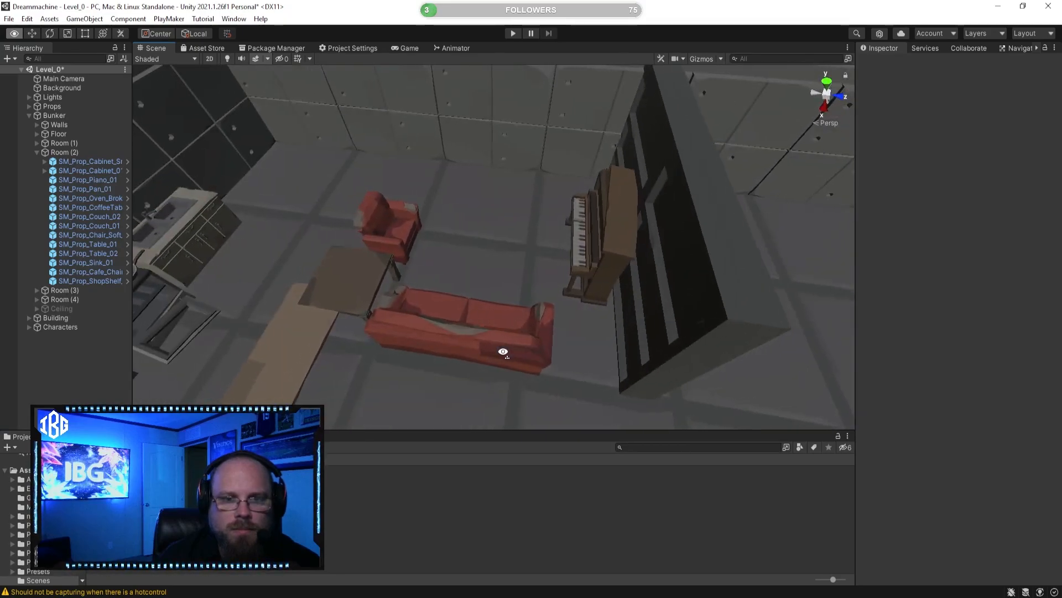
{"action": "key", "text": "d"}
{"action": "right_click_drag", "start_coordinate": [575, 322], "coordinate": [562, 250]}
{"action": "key", "text": "s"}
{"action": "right_click_drag", "start_coordinate": [475, 144], "coordinate": [342, 251]}
{"action": "left_click", "coordinate": [409, 243]}
{"action": "left_click_drag", "start_coordinate": [454, 209], "coordinate": [346, 210]}
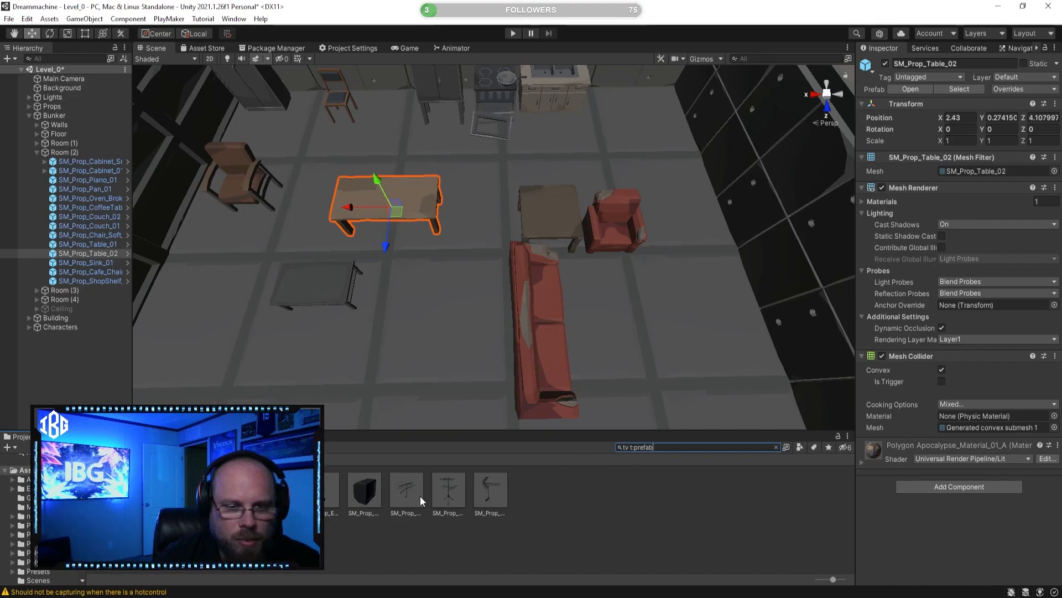
Step: Compare the TV prefabs found with "tv t:prefab" in the preview and select SM_Prop_Electronics_Tv_03
{"action": "left_click", "coordinate": [281, 490]}
{"action": "left_click_drag", "start_coordinate": [991, 498], "coordinate": [849, 477]}
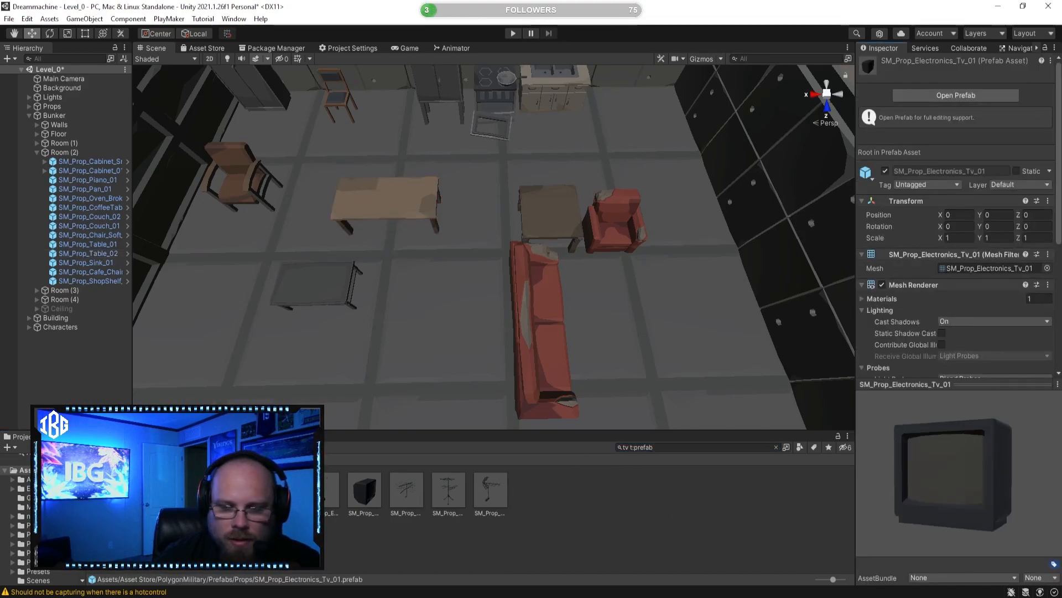
{"action": "left_click", "coordinate": [281, 490]}
{"action": "key", "text": "Right"}
{"action": "key", "text": "Right"}
{"action": "key", "text": "Left"}
{"action": "key", "text": "Right"}
{"action": "key", "text": "Right"}
{"action": "key", "text": "Right"}
{"action": "key", "text": "Left"}
{"action": "key", "text": "Right"}
{"action": "key", "text": "Right"}
{"action": "key", "text": "Right"}
{"action": "key", "text": "Right"}
{"action": "key", "text": "Left"}
{"action": "key", "text": "Left"}
{"action": "key", "text": "Left"}
{"action": "key", "text": "Left"}
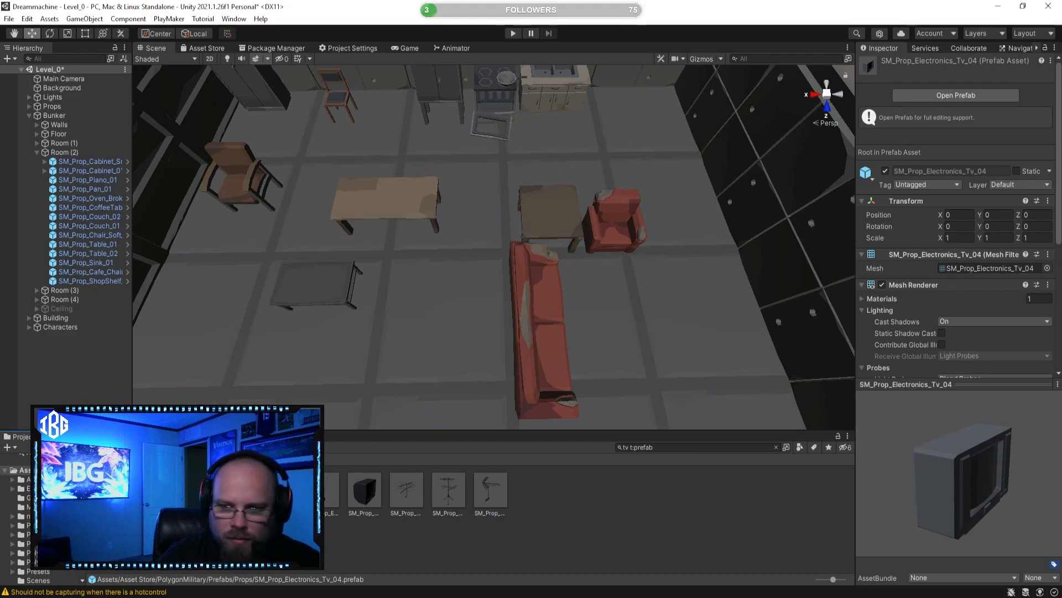
{"action": "left_click_drag", "start_coordinate": [1021, 482], "coordinate": [854, 470]}
{"action": "key", "text": "Left"}
Step: Place SM_Prop_Electronics_Tv_03 on the floor by the side wall, turned to 90 degrees on Y, at about X -19.51, Z 6.36
{"action": "right_click_drag", "start_coordinate": [552, 393], "coordinate": [299, 288]}
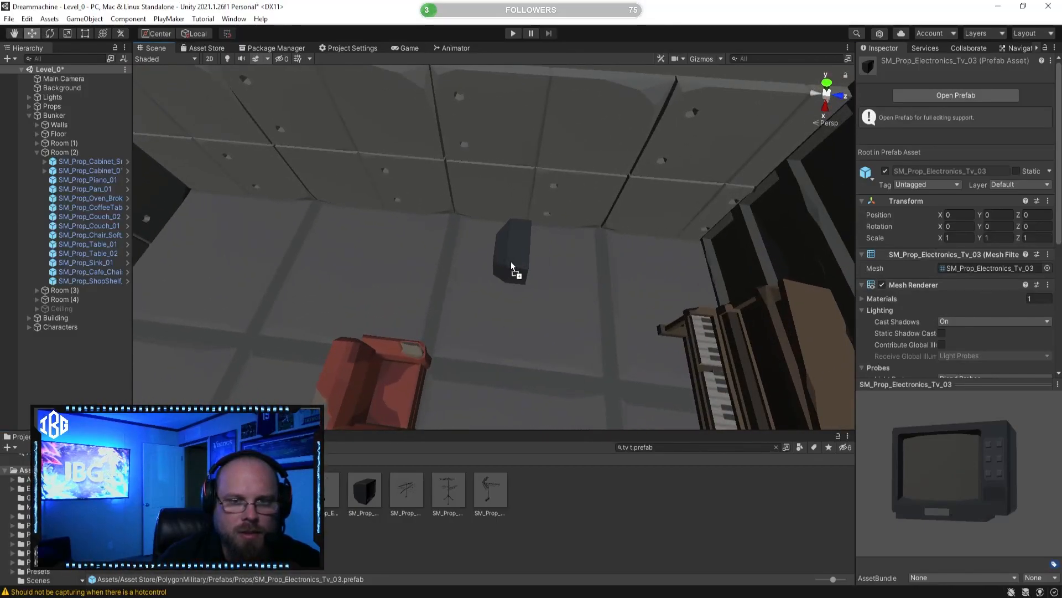
{"action": "left_click_drag", "start_coordinate": [511, 262], "coordinate": [512, 263]}
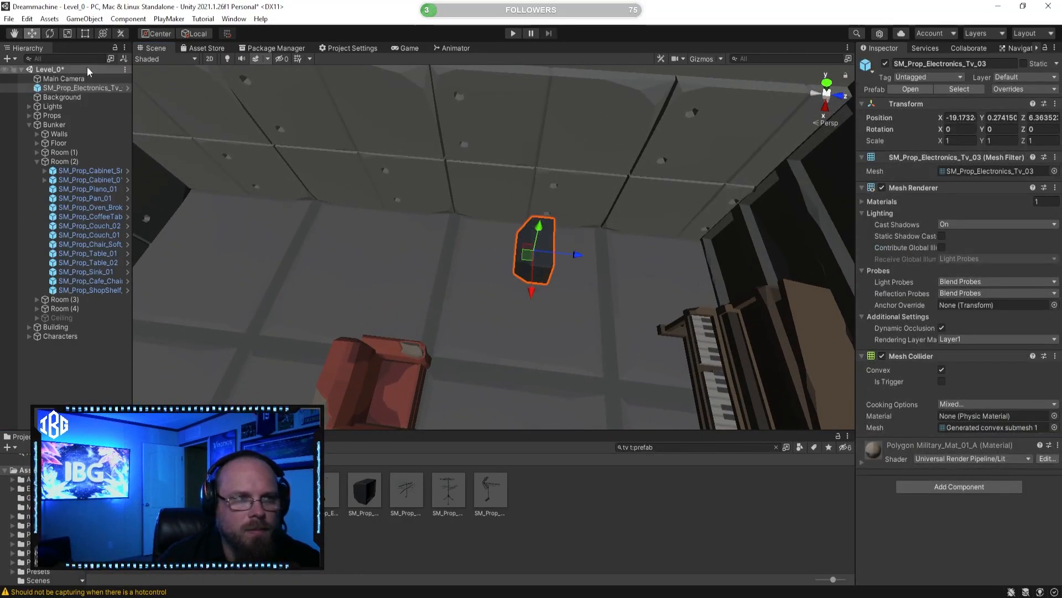
{"action": "left_click_drag", "start_coordinate": [564, 288], "coordinate": [411, 278]}
{"action": "left_click_drag", "start_coordinate": [541, 242], "coordinate": [384, 229], "text": "alt"}
{"action": "left_click_drag", "start_coordinate": [430, 344], "coordinate": [469, 343]}
{"action": "right_click_drag", "start_coordinate": [464, 339], "coordinate": [408, 366]}
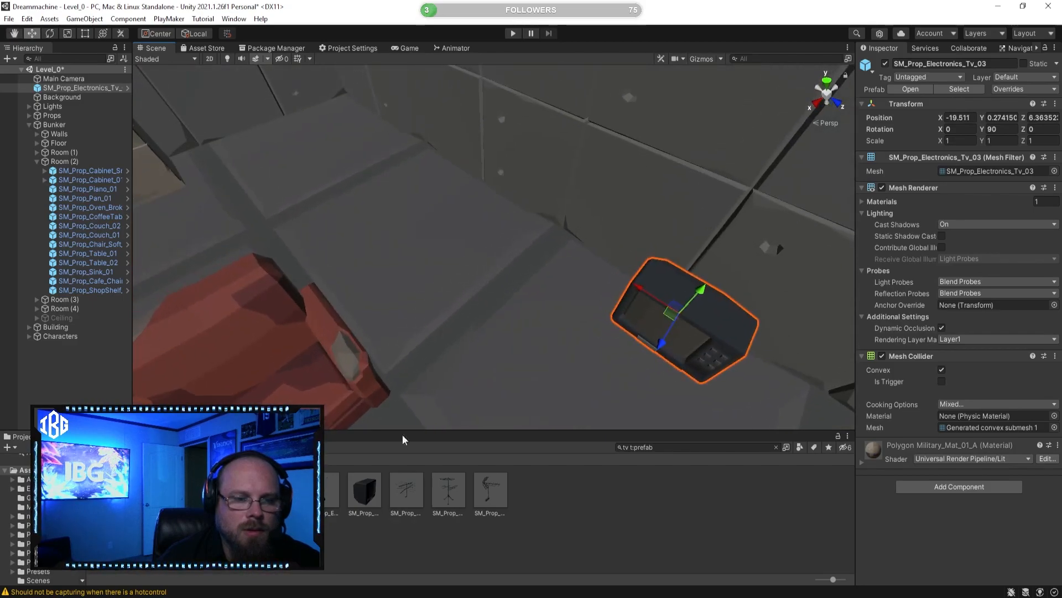
Step: Place SM_Prop_Electronics_Tv_Aerial_01 on top of the TV and rotate it to 105 degrees on Y
{"action": "left_click", "coordinate": [345, 499]}
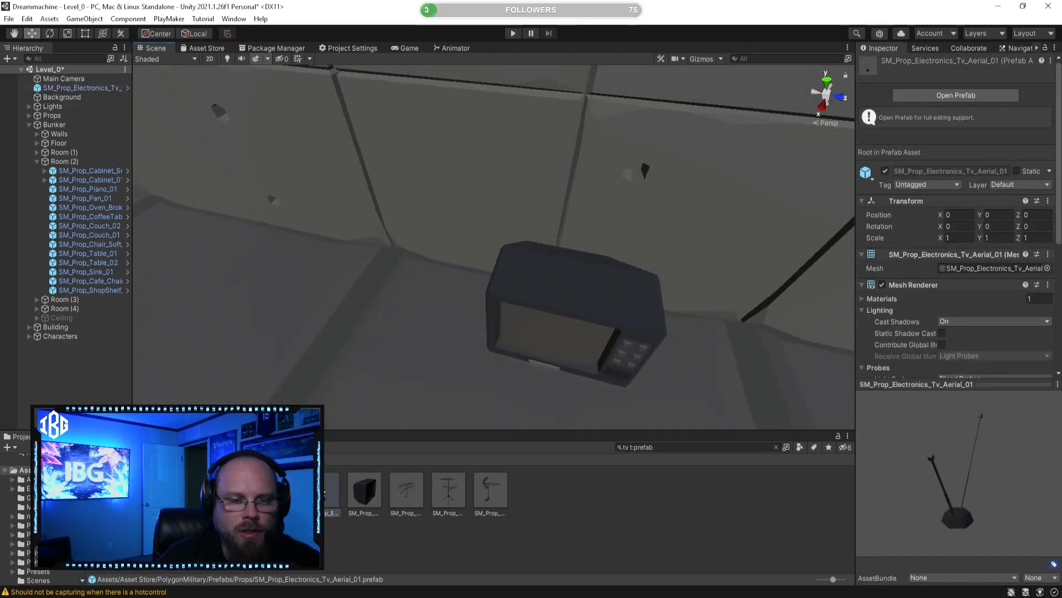
{"action": "left_click_drag", "start_coordinate": [560, 287], "coordinate": [560, 287]}
{"action": "key", "text": "d"}
{"action": "mouse_move", "coordinate": [560, 287]}
{"action": "right_mouse_down"}
{"action": "mouse_move", "coordinate": [585, 285]}
{"action": "mouse_move", "coordinate": [550, 287]}
{"action": "right_mouse_up"}
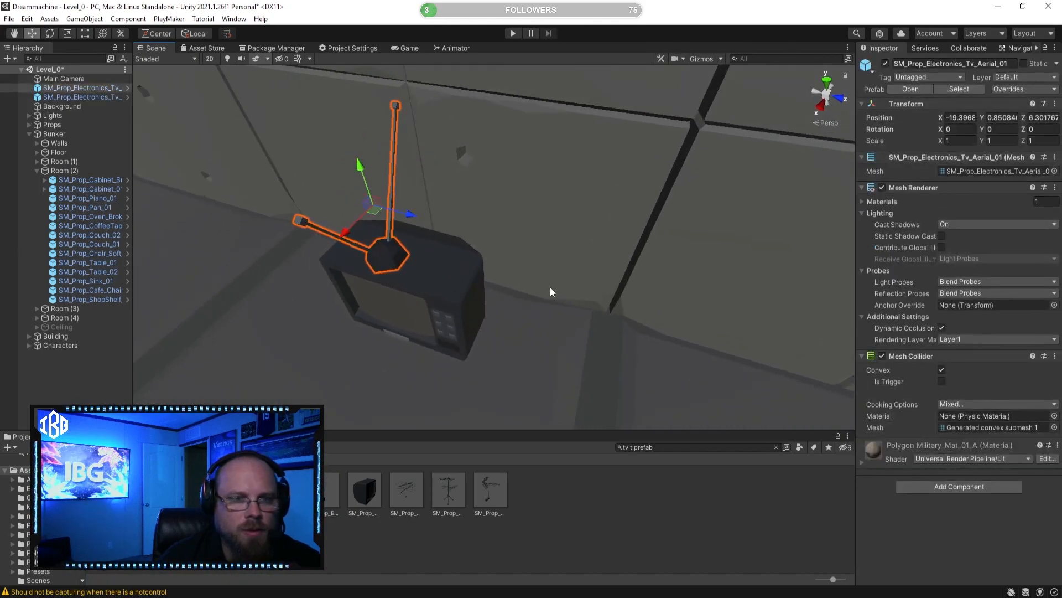
{"action": "left_click_drag", "start_coordinate": [367, 227], "coordinate": [231, 248], "text": "ctrl"}
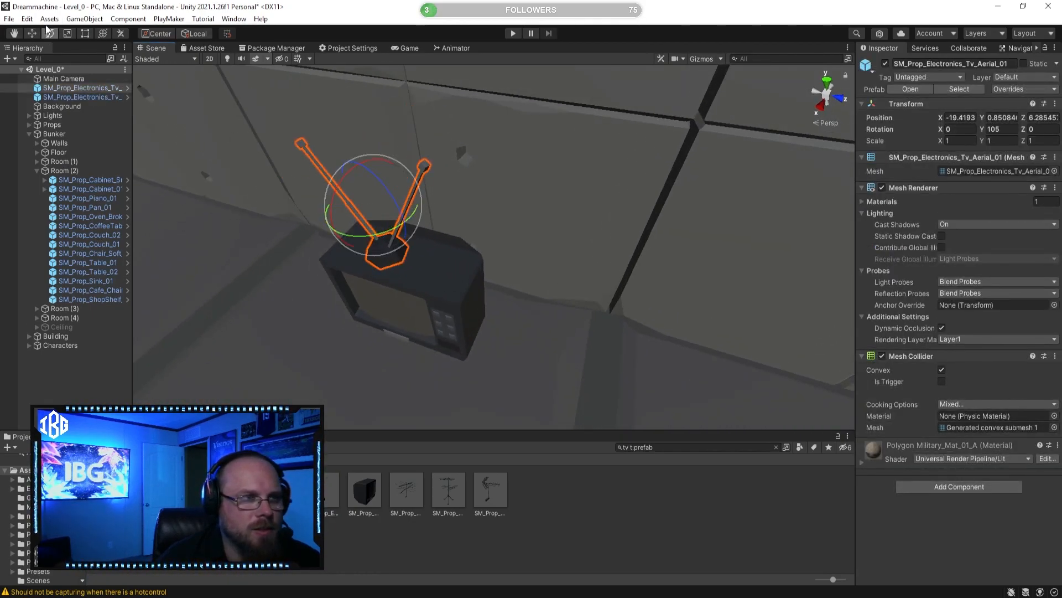
Step: Centre the aerial on the TV at about X -19.41, Z 6.34 and switch the handle orientation to Global
{"action": "key", "text": "a"}
{"action": "right_click_drag", "start_coordinate": [362, 154], "coordinate": [464, 158]}
{"action": "mouse_move", "coordinate": [457, 186]}
{"action": "left_mouse_down"}
{"action": "mouse_move", "coordinate": [474, 189]}
{"action": "mouse_move", "coordinate": [464, 188]}
{"action": "left_mouse_up"}
{"action": "right_click_drag", "start_coordinate": [526, 242], "coordinate": [481, 225]}
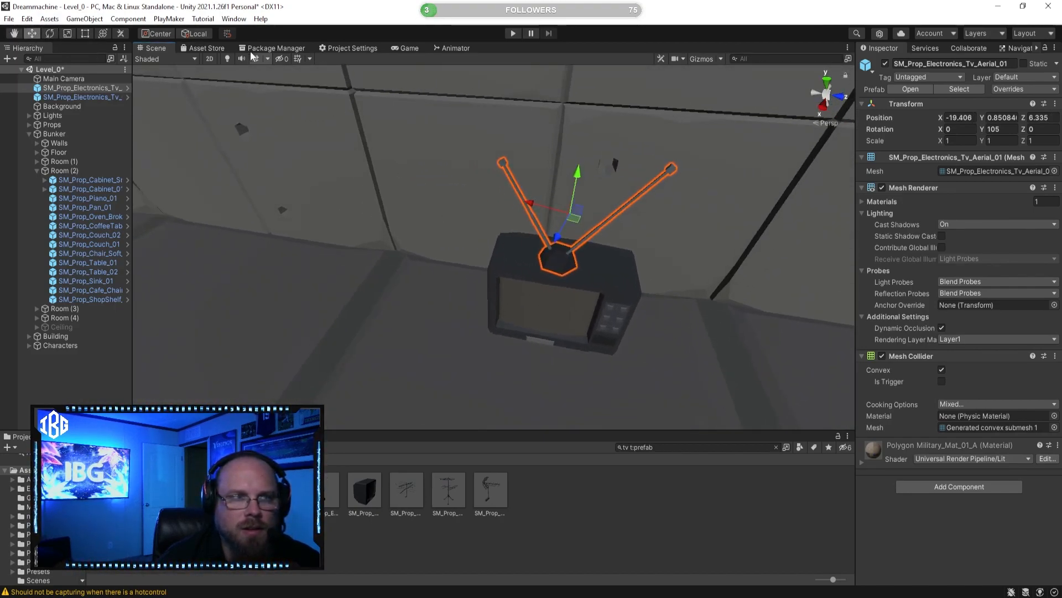
{"action": "key", "text": "w"}
{"action": "key", "text": "d"}
{"action": "right_click_drag", "start_coordinate": [431, 178], "coordinate": [384, 175]}
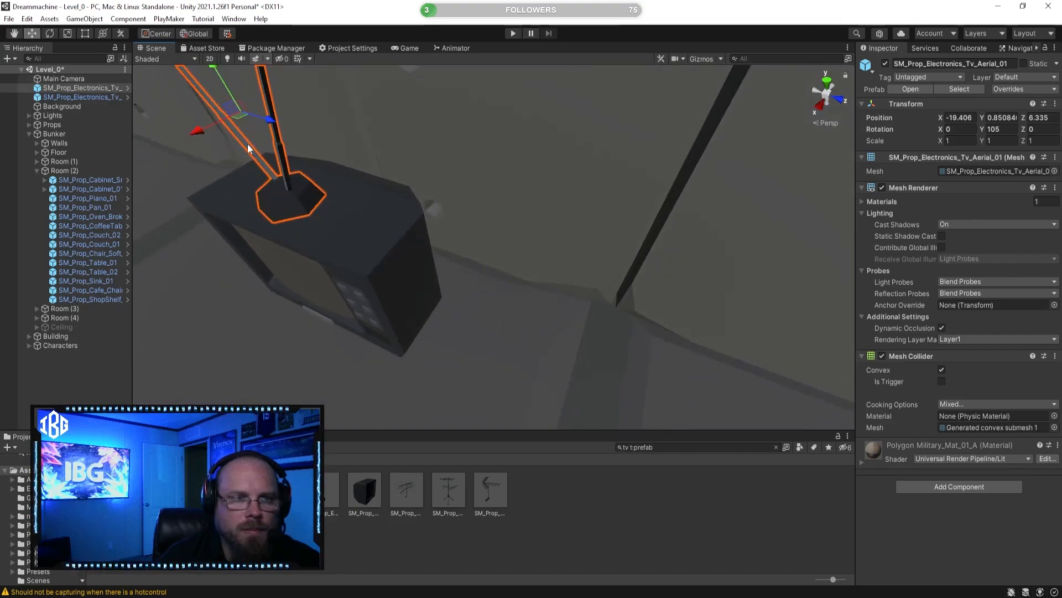
{"action": "left_click", "coordinate": [216, 137]}
{"action": "key", "text": "s"}
Step: Move the coffee table in front of the armchair, to about X -2.39, Z 5.75, and rotate it to -90 degrees on Y
{"action": "right_click_drag", "start_coordinate": [291, 169], "coordinate": [343, 239]}
{"action": "right_click_drag", "start_coordinate": [560, 321], "coordinate": [501, 349]}
{"action": "left_click", "coordinate": [462, 216]}
{"action": "right_click_drag", "start_coordinate": [463, 216], "coordinate": [530, 330]}
{"action": "left_click", "coordinate": [499, 393]}
{"action": "left_click", "coordinate": [425, 239]}
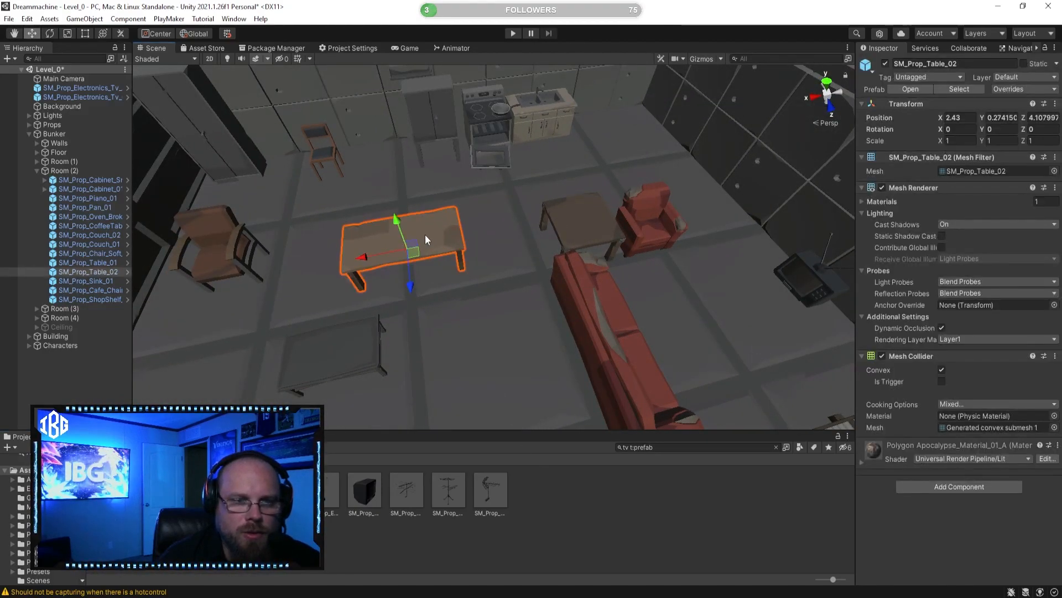
{"action": "left_click", "coordinate": [363, 360]}
{"action": "right_click_drag", "start_coordinate": [399, 344], "coordinate": [214, 305]}
{"action": "left_click_drag", "start_coordinate": [227, 308], "coordinate": [456, 301]}
{"action": "left_click_drag", "start_coordinate": [572, 295], "coordinate": [560, 296]}
{"action": "right_click_drag", "start_coordinate": [561, 296], "coordinate": [697, 301]}
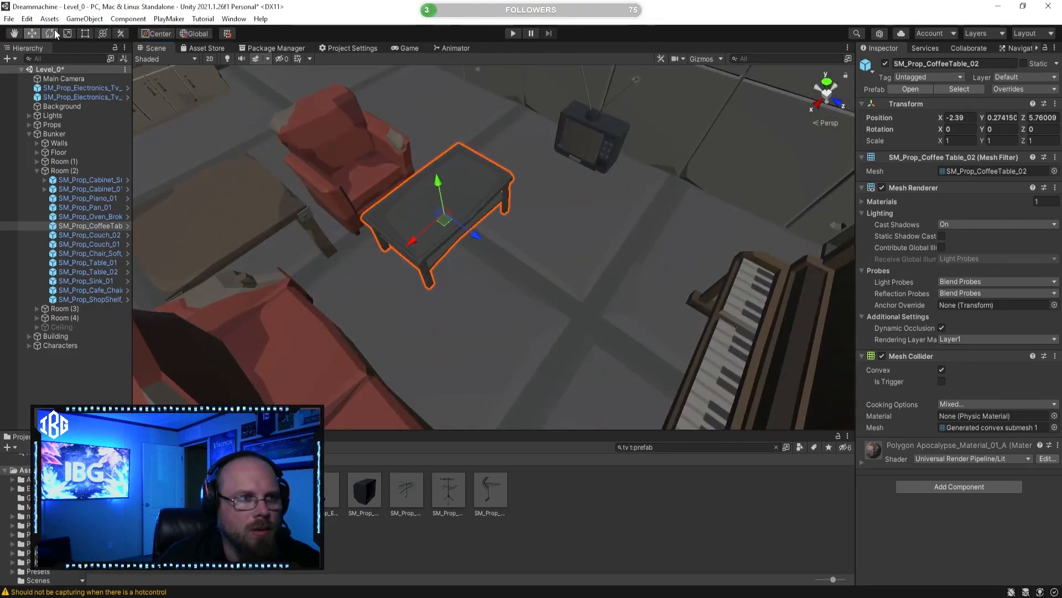
{"action": "left_click_drag", "start_coordinate": [451, 253], "coordinate": [582, 241]}
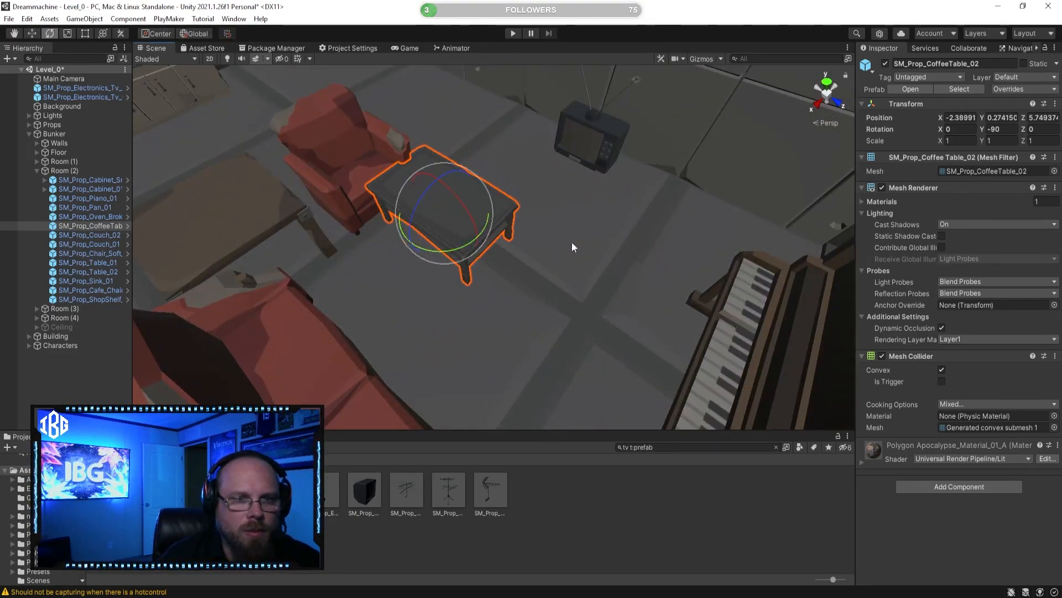
Step: Move the coffee table to about Z 6.74 and slide it along X to the TV by the side wall
{"action": "left_click_drag", "start_coordinate": [509, 250], "coordinate": [564, 273]}
{"action": "left_click", "coordinate": [477, 230]}
{"action": "right_click_drag", "start_coordinate": [564, 272], "coordinate": [450, 313]}
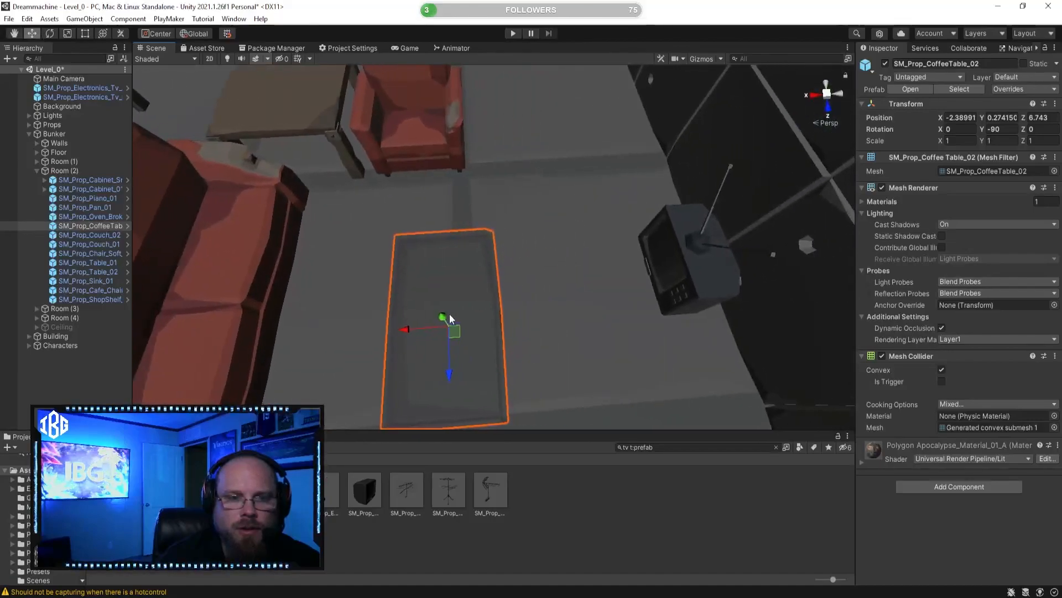
{"action": "left_click_drag", "start_coordinate": [403, 331], "coordinate": [641, 291]}
{"action": "right_click_drag", "start_coordinate": [640, 290], "coordinate": [572, 249]}
{"action": "left_click_drag", "start_coordinate": [570, 243], "coordinate": [516, 245]}
{"action": "right_click_drag", "start_coordinate": [517, 244], "coordinate": [420, 221]}
Step: Select the TV and its aerial together and raise them onto the coffee table
{"action": "left_click", "coordinate": [530, 178]}
{"action": "left_click", "coordinate": [520, 127], "text": "shift"}
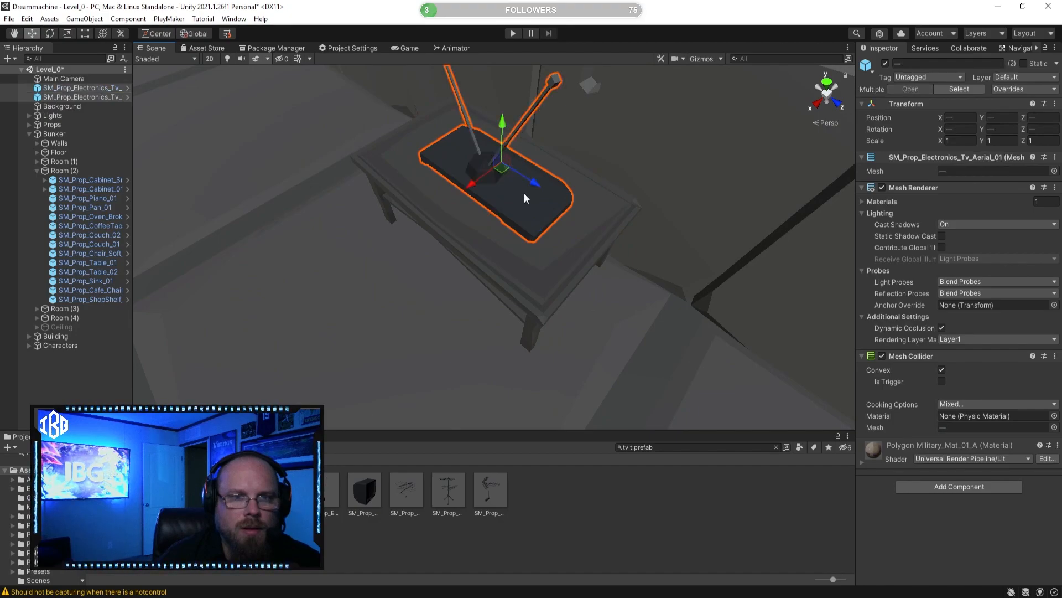
{"action": "right_click_drag", "start_coordinate": [523, 193], "coordinate": [514, 160]}
{"action": "left_click_drag", "start_coordinate": [521, 187], "coordinate": [602, 85]}
{"action": "right_click_drag", "start_coordinate": [487, 221], "coordinate": [582, 105]}
{"action": "left_click", "coordinate": [602, 488]}
{"action": "right_click_drag", "start_coordinate": [534, 299], "coordinate": [425, 294]}
{"action": "right_click_drag", "start_coordinate": [478, 274], "coordinate": [453, 282]}
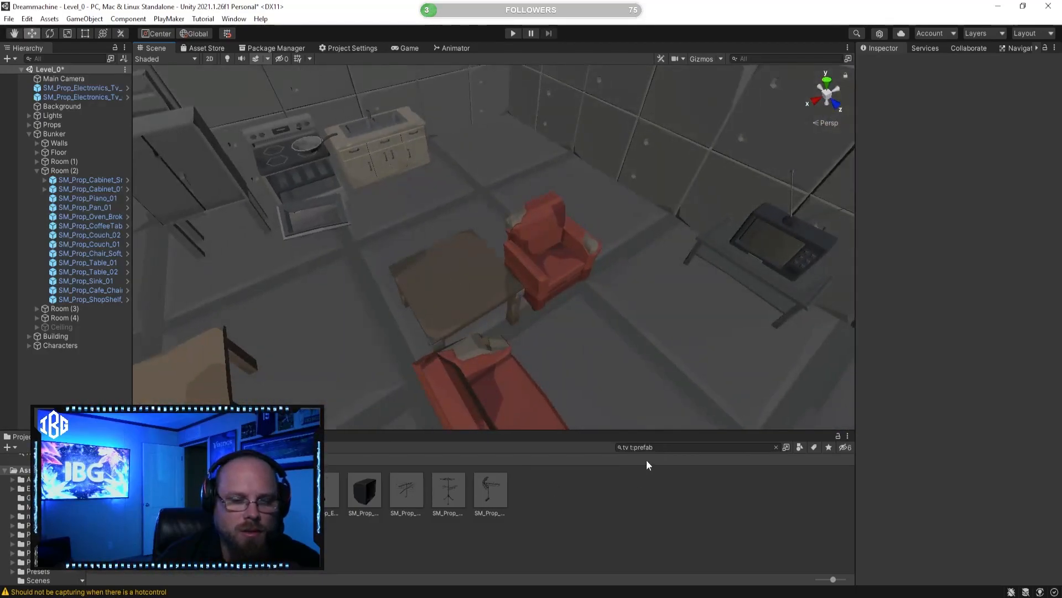
Step: Search the project's prefabs for "lamp" and preview the results, settling on SM_Prop_Lamp_01
{"action": "left_click", "coordinate": [626, 447]}
{"action": "key", "text": "Delete"}
{"action": "key", "text": "Delete"}
{"action": "type", "text": "lamp"}
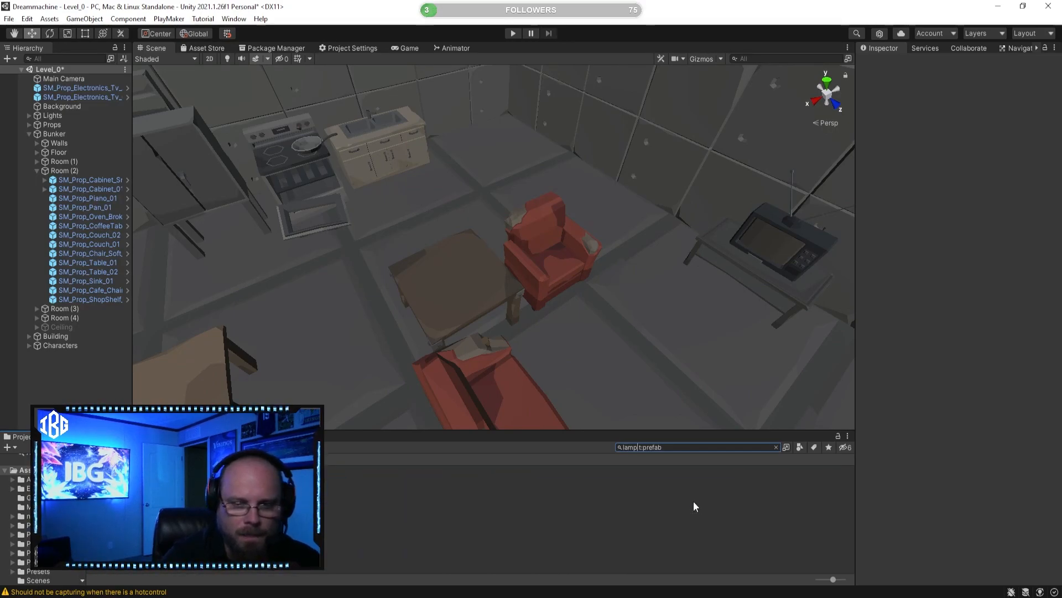
{"action": "left_click", "coordinate": [124, 492]}
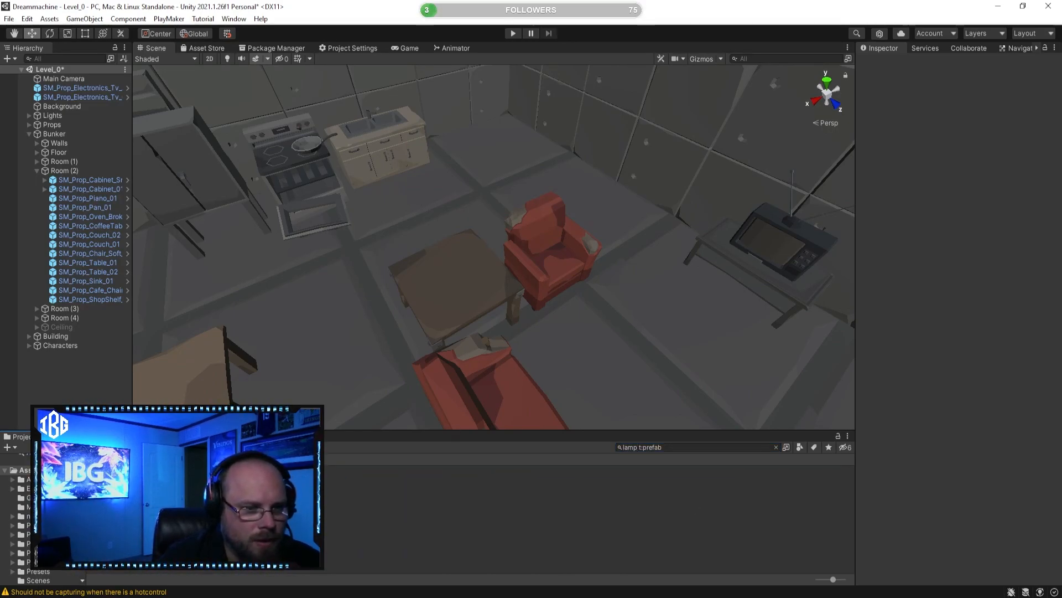
{"action": "left_click", "coordinate": [180, 493]}
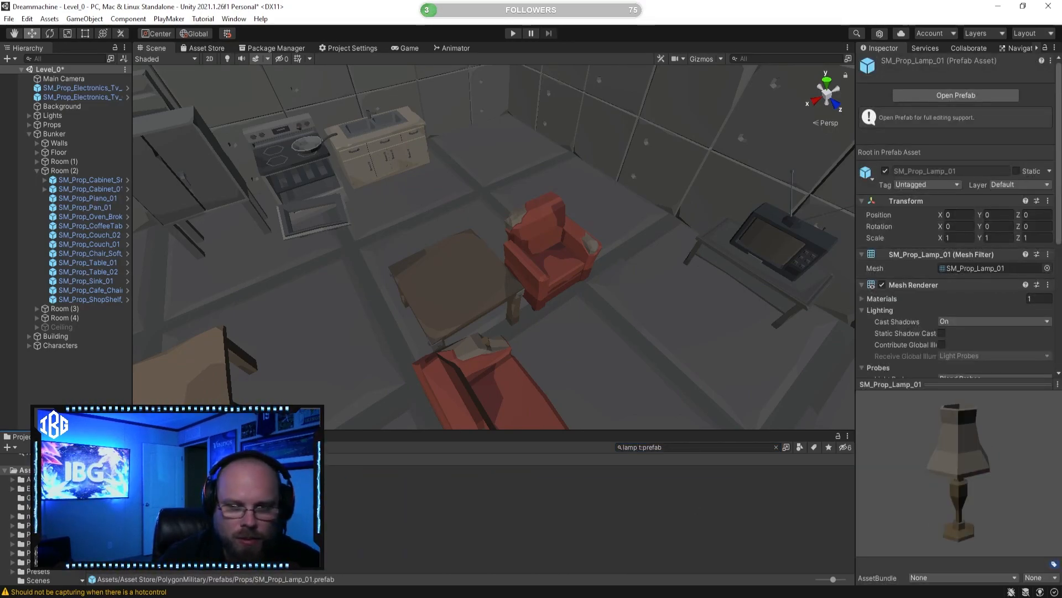
{"action": "key", "text": "Right"}
{"action": "key", "text": "Right"}
{"action": "key", "text": "Left"}
{"action": "key", "text": "Left"}
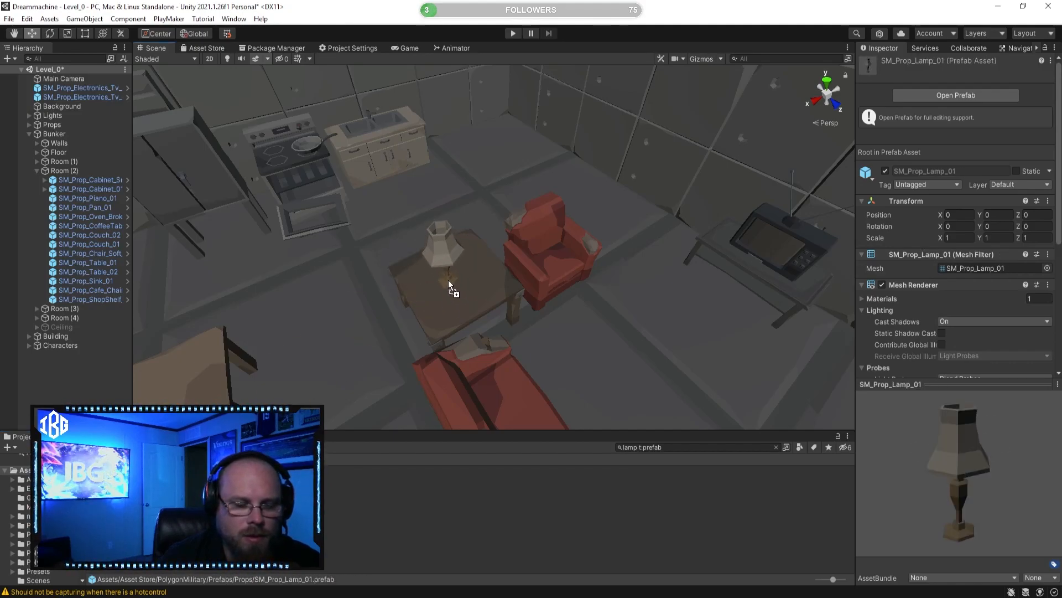
Step: Place SM_Prop_Lamp_01 on the wooden table beside the red armchair
{"action": "left_click_drag", "start_coordinate": [449, 280], "coordinate": [449, 280]}
{"action": "left_click", "coordinate": [475, 530]}
{"action": "right_click_drag", "start_coordinate": [402, 332], "coordinate": [268, 283]}
{"action": "right_click_drag", "start_coordinate": [585, 265], "coordinate": [373, 195]}
Step: Slide the sink along the back wall and move the tall cabinet SM_Prop_Cabinet_01 to the wall's end beyond it
{"action": "left_click", "coordinate": [367, 184]}
{"action": "left_click_drag", "start_coordinate": [304, 176], "coordinate": [657, 188]}
{"action": "left_click", "coordinate": [602, 179]}
{"action": "right_click_drag", "start_coordinate": [602, 180], "coordinate": [605, 177]}
{"action": "left_click_drag", "start_coordinate": [619, 170], "coordinate": [415, 183]}
{"action": "left_click", "coordinate": [778, 134]}
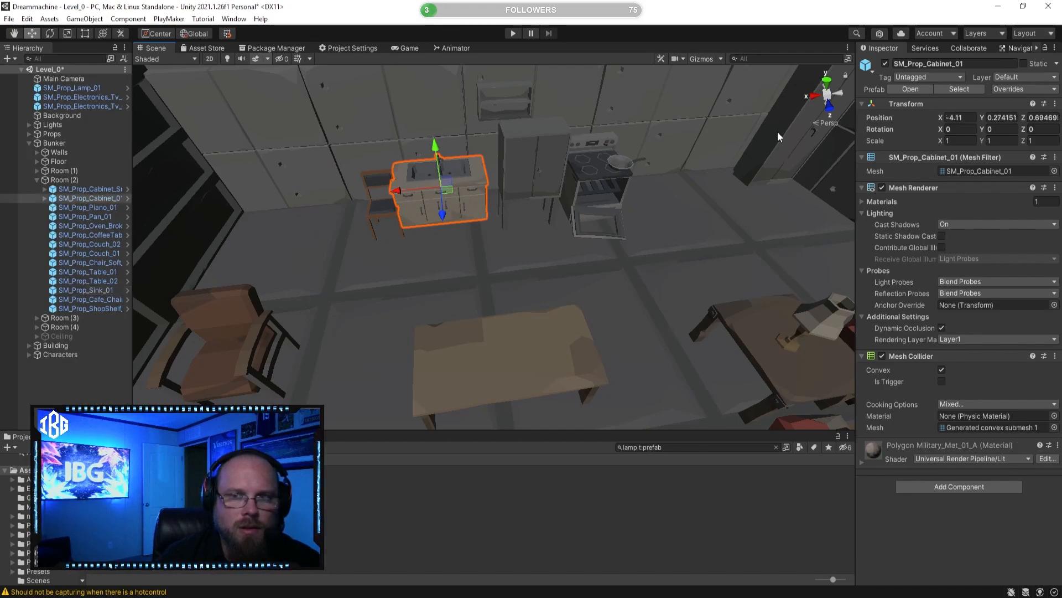
{"action": "left_click_drag", "start_coordinate": [767, 126], "coordinate": [191, 161]}
Step: Move the sink beside the tall cabinet, to about X 4.92, and pull the cafe chair out to about Z 3.12
{"action": "left_click", "coordinate": [431, 201]}
{"action": "right_click_drag", "start_coordinate": [431, 200], "coordinate": [466, 209]}
{"action": "left_click_drag", "start_coordinate": [452, 219], "coordinate": [344, 225]}
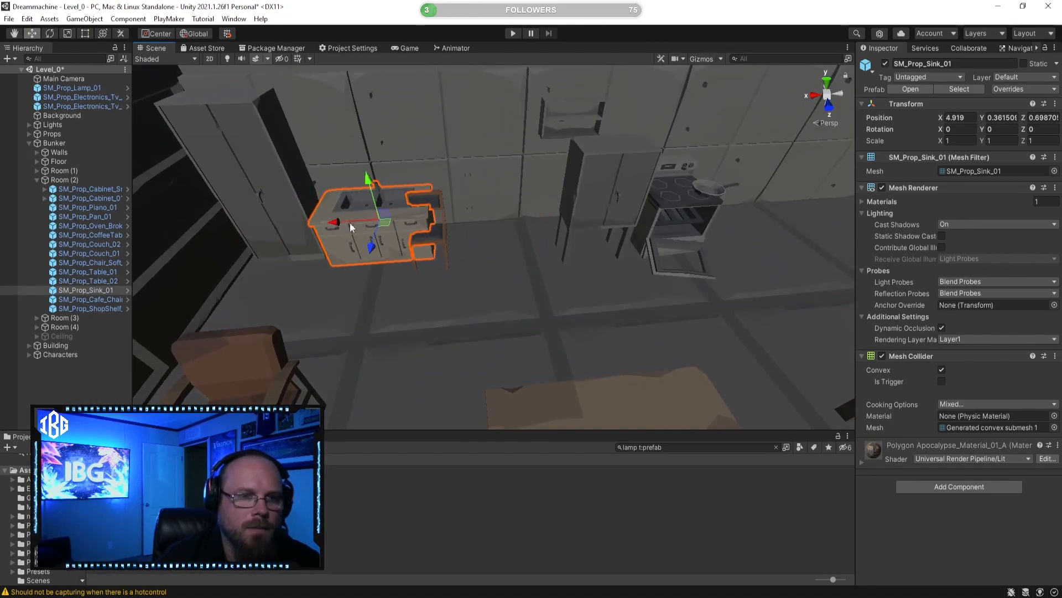
{"action": "left_click", "coordinate": [441, 246]}
{"action": "left_click_drag", "start_coordinate": [428, 261], "coordinate": [412, 407]}
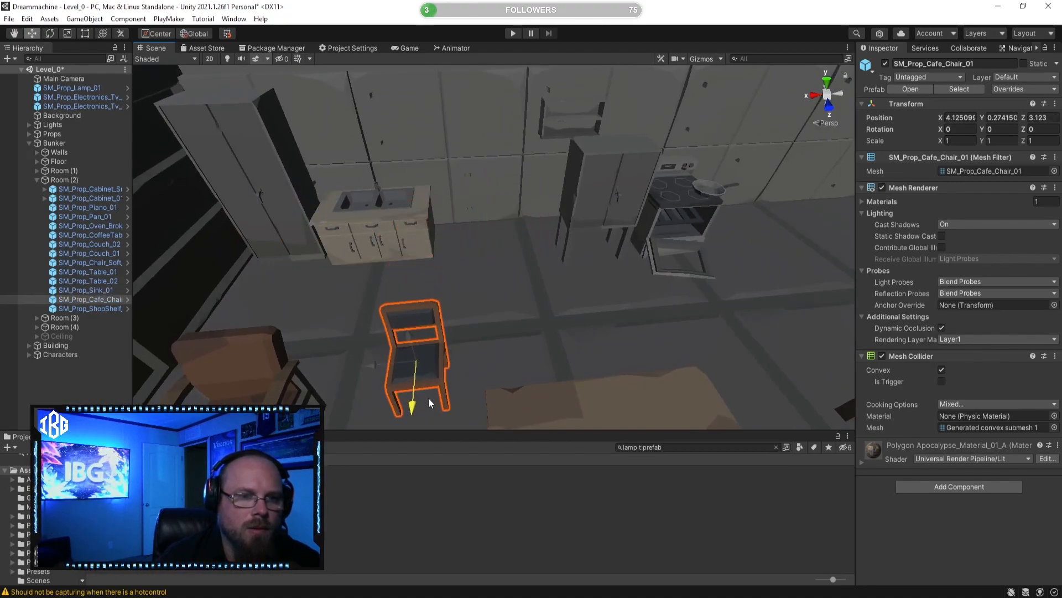
Step: Push the sink and the tall cabinet beside it back on Z against the wall
{"action": "left_click", "coordinate": [411, 228]}
{"action": "right_click_drag", "start_coordinate": [412, 226], "coordinate": [233, 226]}
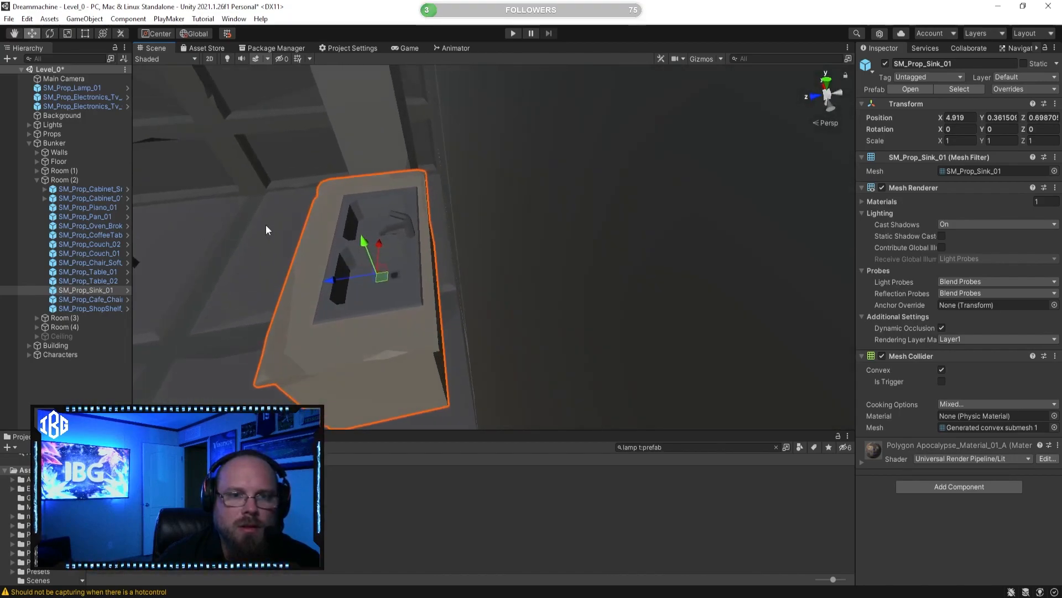
{"action": "left_click_drag", "start_coordinate": [326, 281], "coordinate": [351, 280]}
{"action": "right_click_drag", "start_coordinate": [351, 279], "coordinate": [378, 198]}
{"action": "left_click", "coordinate": [457, 206]}
{"action": "left_click_drag", "start_coordinate": [390, 207], "coordinate": [417, 214]}
{"action": "right_click_drag", "start_coordinate": [416, 213], "coordinate": [619, 332]}
{"action": "left_click", "coordinate": [680, 516]}
Step: Slide the wall shelf SM_Prop_ShopShelf_Wall_01 (1) along X so it hangs above the sink
{"action": "right_click_drag", "start_coordinate": [558, 382], "coordinate": [684, 221]}
{"action": "left_click", "coordinate": [663, 229]}
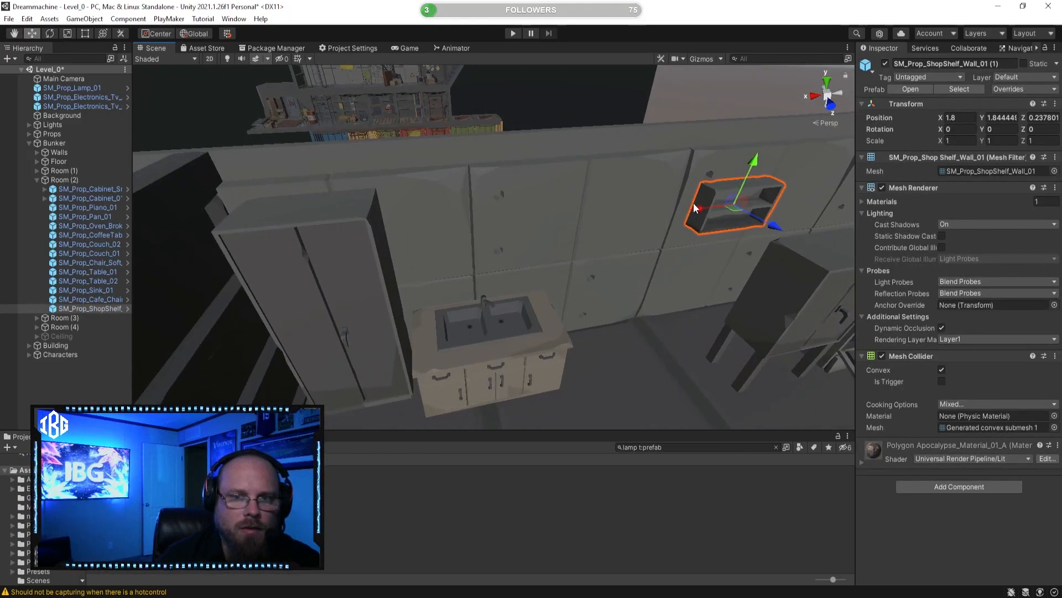
{"action": "left_click_drag", "start_coordinate": [707, 210], "coordinate": [442, 250]}
{"action": "right_click_drag", "start_coordinate": [442, 250], "coordinate": [432, 310]}
{"action": "left_click", "coordinate": [489, 487]}
Step: Move the broken oven along the back wall beside the sink, to about X 3.33
{"action": "right_click_drag", "start_coordinate": [495, 377], "coordinate": [602, 267]}
{"action": "left_click", "coordinate": [630, 270]}
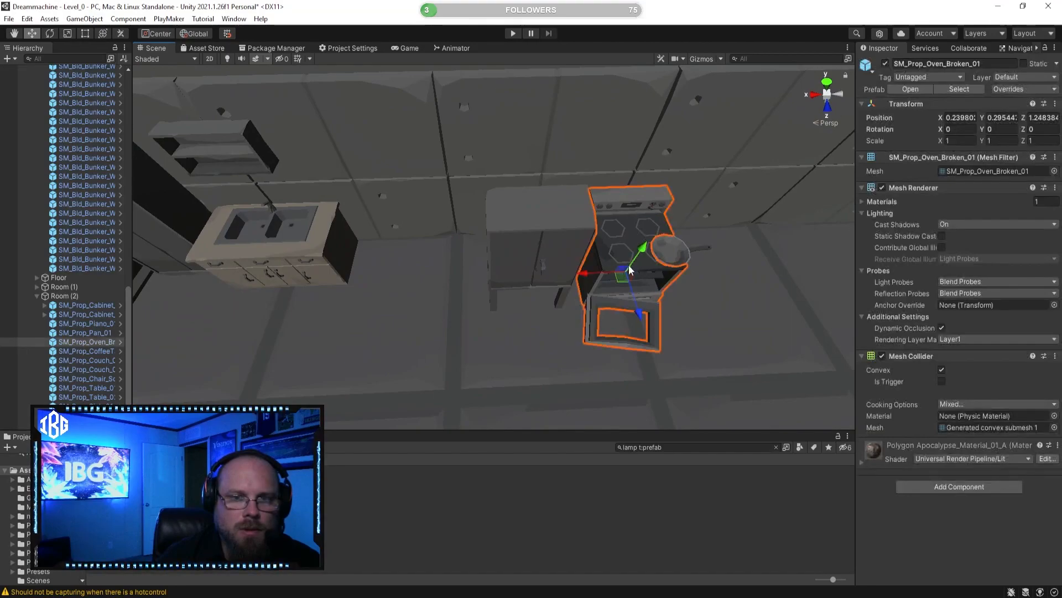
{"action": "left_click_drag", "start_coordinate": [583, 281], "coordinate": [344, 280]}
{"action": "right_click_drag", "start_coordinate": [343, 280], "coordinate": [69, 409]}
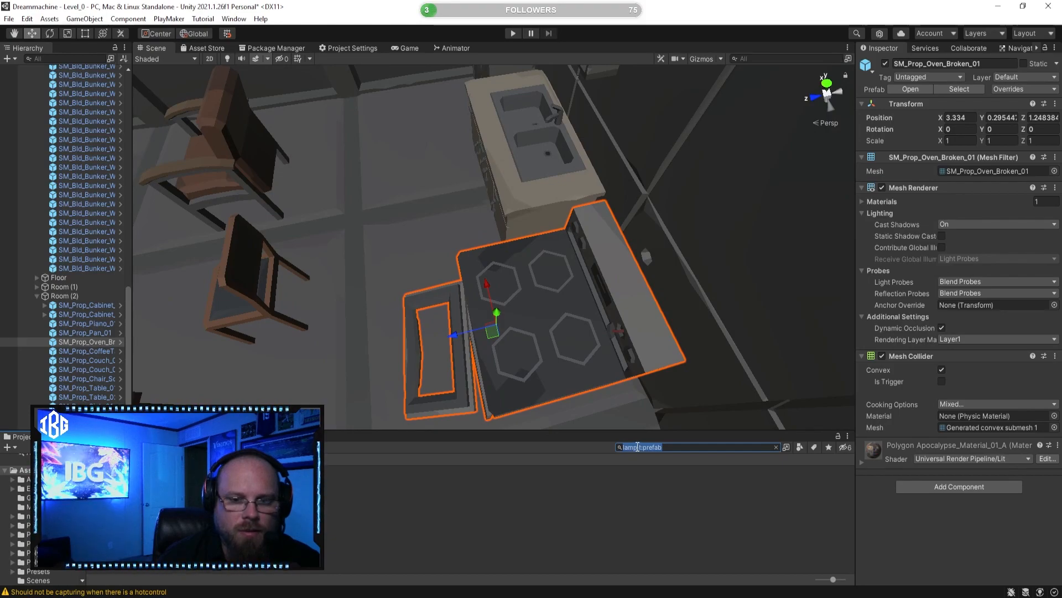
Step: Search the prefabs for "stove" and "oven", and preview SM_Prop_Oven_01
{"action": "type", "text": "stove"}
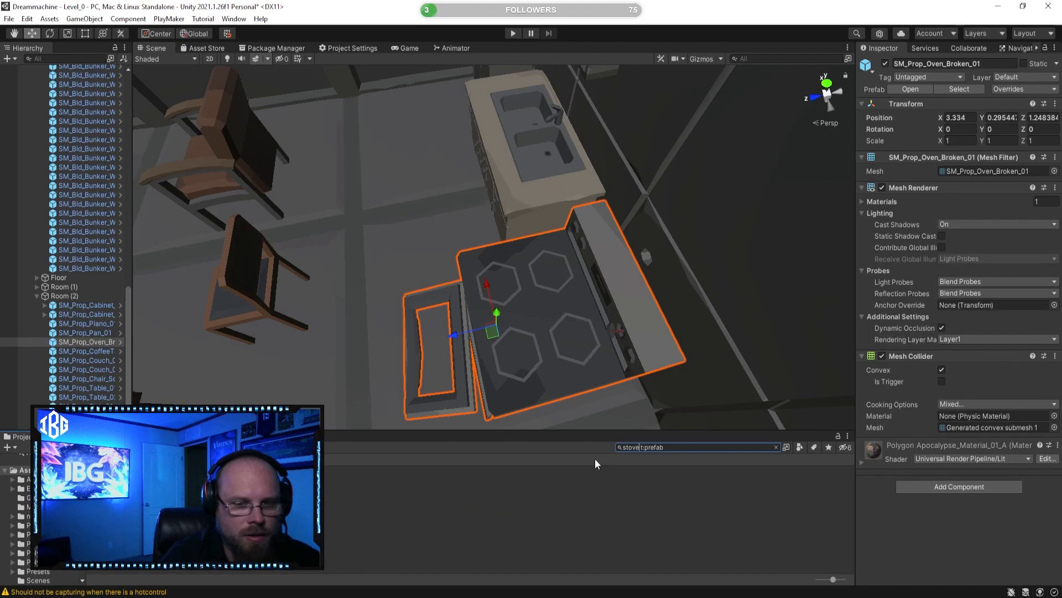
{"action": "key", "text": "BackSpace"}
{"action": "key", "text": "BackSpace"}
{"action": "key", "text": "BackSpace"}
{"action": "key", "text": "BackSpace"}
{"action": "key", "text": "BackSpace"}
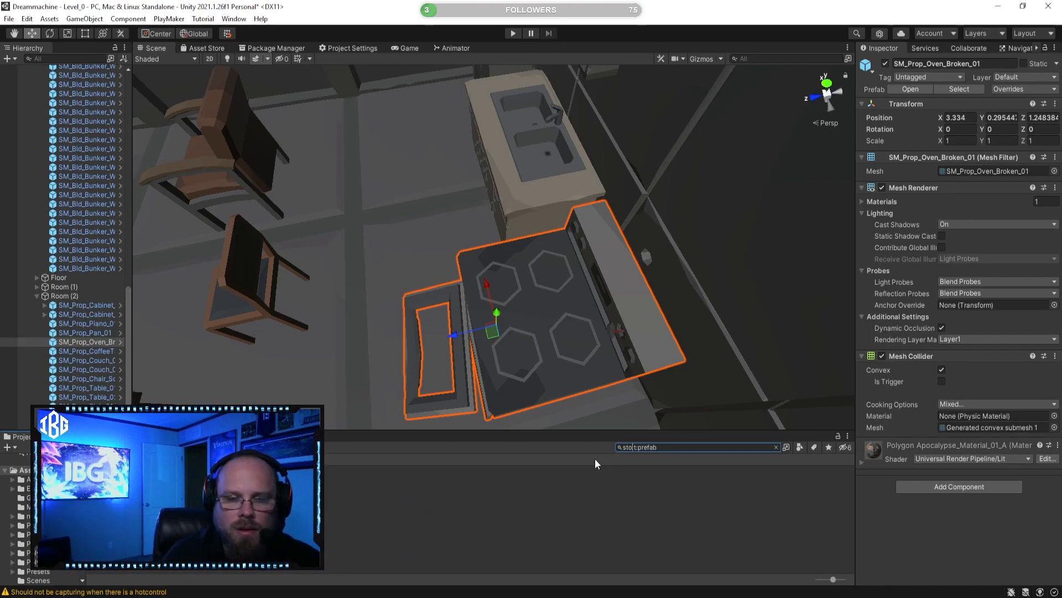
{"action": "type", "text": "oven"}
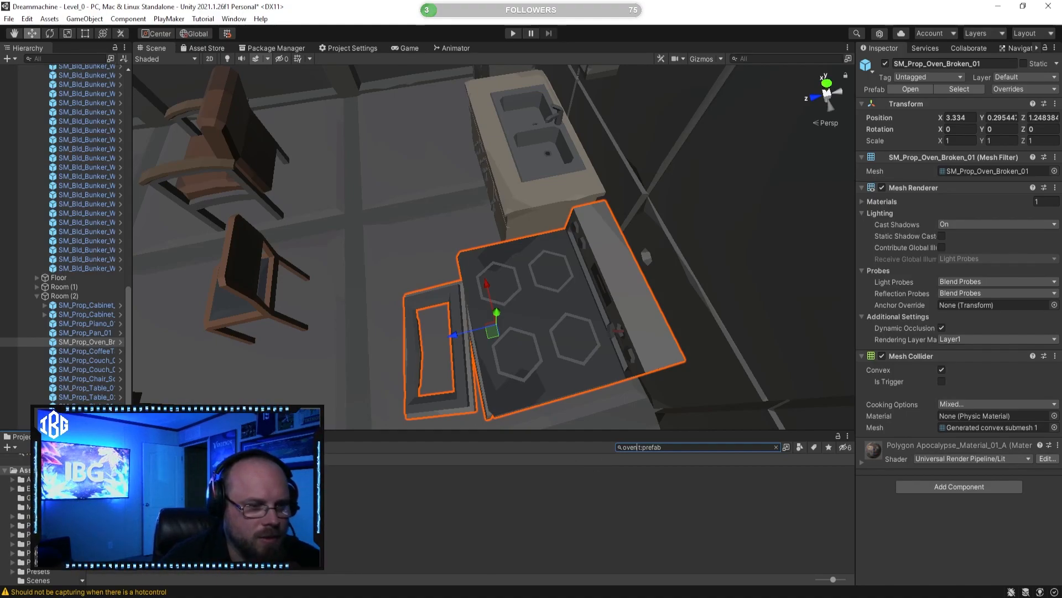
{"action": "left_click", "coordinate": [119, 487]}
{"action": "left_click_drag", "start_coordinate": [928, 477], "coordinate": [942, 494]}
{"action": "left_click", "coordinate": [168, 488]}
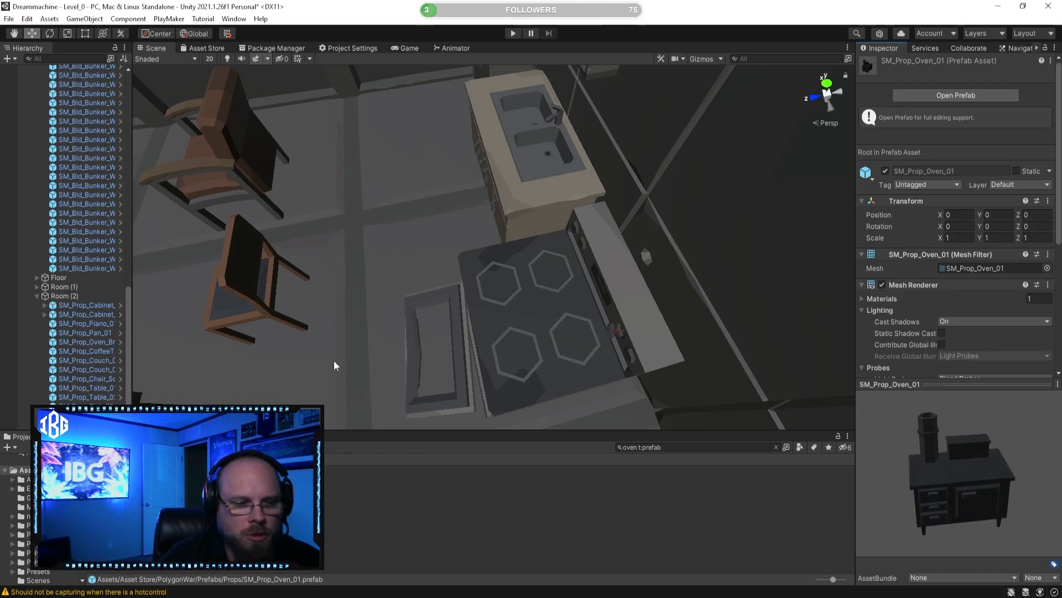
Step: Place SM_Prop_Oven_01 on the floor next to the broken oven
{"action": "left_click_drag", "start_coordinate": [314, 342], "coordinate": [552, 349], "text": "alt"}
{"action": "left_click_drag", "start_coordinate": [168, 488], "coordinate": [522, 308]}
{"action": "left_click", "coordinate": [483, 399]}
{"action": "left_click_drag", "start_coordinate": [482, 398], "coordinate": [526, 278], "text": "alt"}
{"action": "scroll", "coordinate": [533, 189], "scroll_direction": "down", "scroll_amount": 8, "text": "alt"}
{"action": "scroll", "coordinate": [559, 256], "scroll_direction": "up", "scroll_amount": 4, "text": "alt"}
{"action": "scroll", "coordinate": [597, 208], "scroll_direction": "up", "scroll_amount": 3, "text": "alt"}
{"action": "scroll", "coordinate": [563, 232], "scroll_direction": "down", "scroll_amount": 3}
{"action": "left_click", "coordinate": [526, 272]}
{"action": "key", "text": "w"}
{"action": "left_click", "coordinate": [536, 273]}
{"action": "right_click_drag", "start_coordinate": [526, 272], "coordinate": [583, 244]}
Step: Examine the broken oven from several angles, comparing it with the sink unit and the dark stove beside it
{"action": "key", "text": "e"}
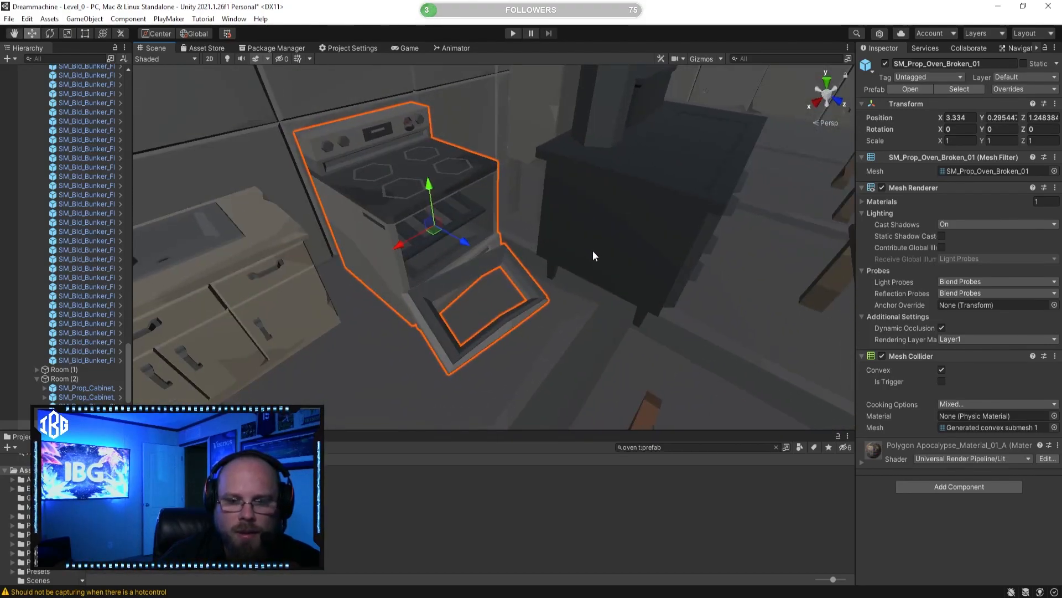
{"action": "key", "text": "a"}
{"action": "right_click_drag", "start_coordinate": [394, 210], "coordinate": [436, 204]}
{"action": "key", "text": "q"}
{"action": "scroll", "coordinate": [125, 341], "scroll_direction": "down", "scroll_amount": 2}
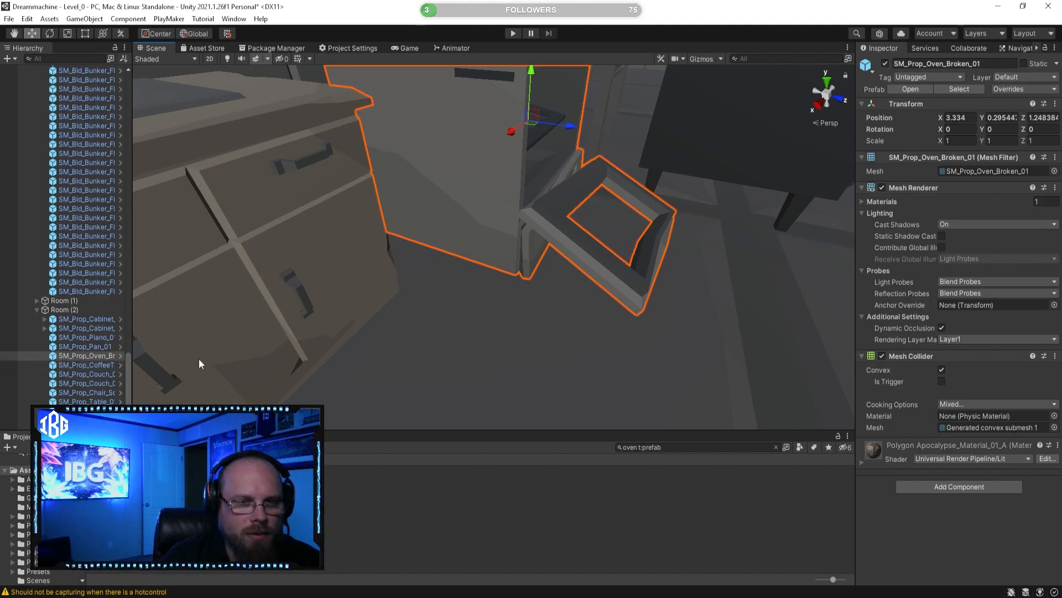
{"action": "left_click", "coordinate": [562, 238]}
{"action": "left_click", "coordinate": [580, 243]}
{"action": "left_click", "coordinate": [549, 219]}
{"action": "left_click", "coordinate": [549, 221]}
{"action": "left_click_drag", "start_coordinate": [560, 231], "coordinate": [424, 285], "text": "alt"}
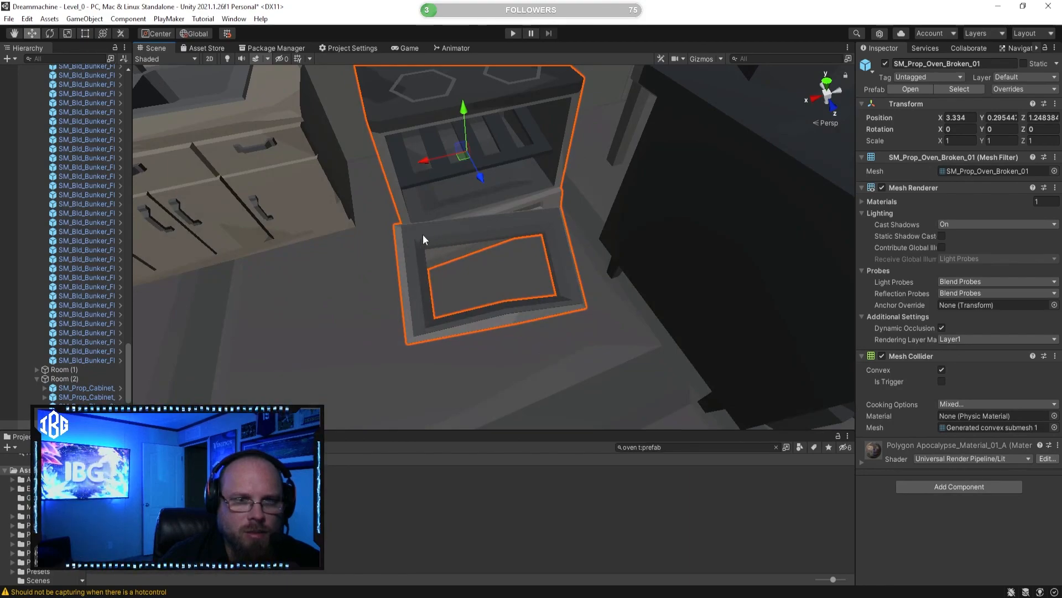
{"action": "left_click_drag", "start_coordinate": [447, 231], "coordinate": [476, 261], "text": "alt"}
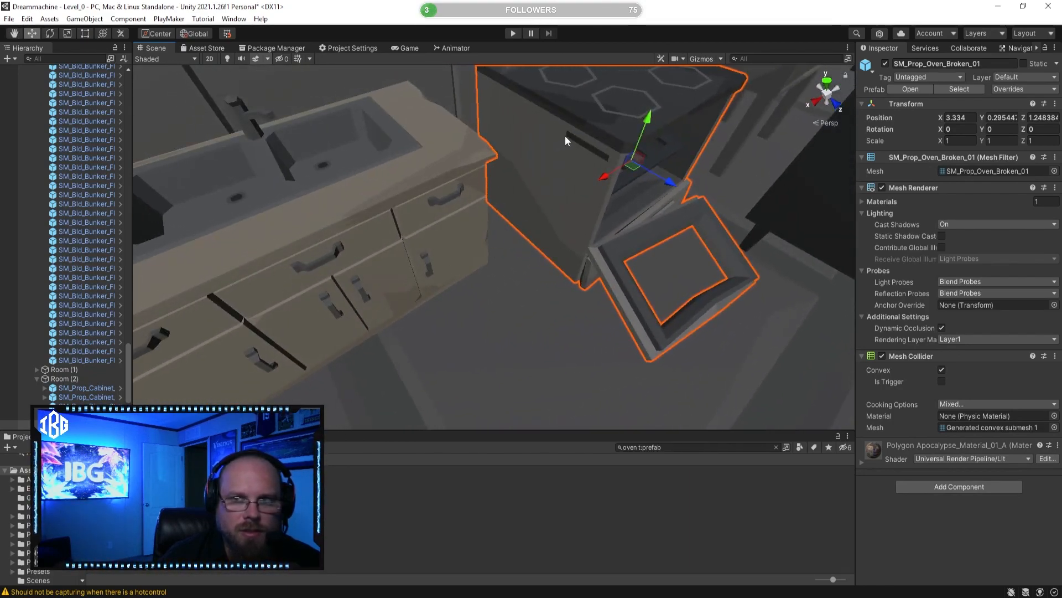
{"action": "middle_click_drag", "start_coordinate": [588, 83], "coordinate": [575, 201]}
{"action": "left_click_drag", "start_coordinate": [530, 221], "coordinate": [560, 250], "text": "alt"}
{"action": "right_click_drag", "start_coordinate": [392, 205], "coordinate": [342, 198]}
{"action": "key", "text": "s"}
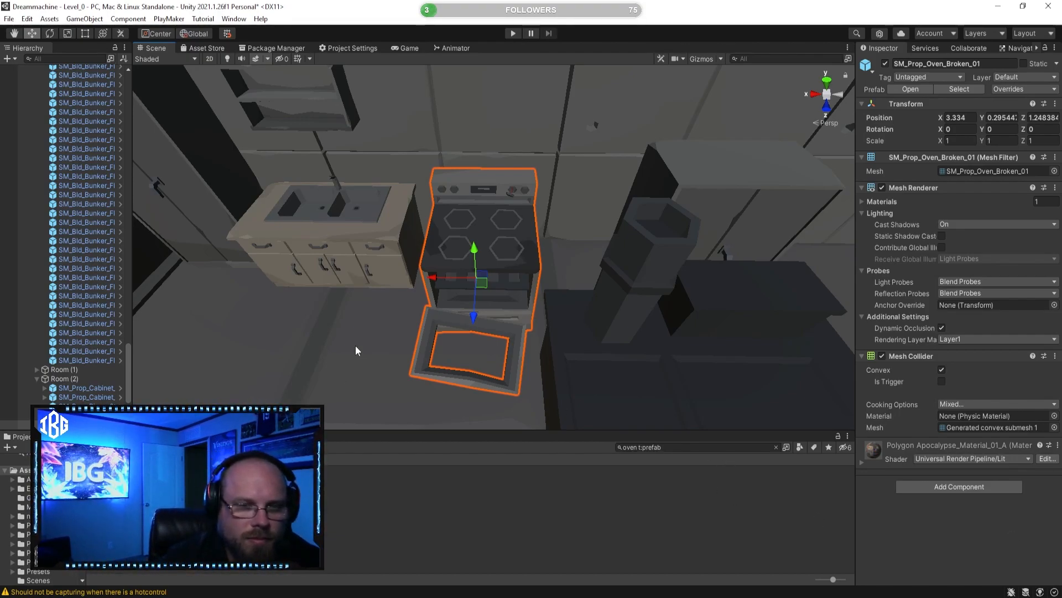
Step: Push the broken oven back along Z so it stands against the back wall
{"action": "key", "text": "a"}
{"action": "right_click_drag", "start_coordinate": [460, 253], "coordinate": [659, 319]}
{"action": "key", "text": "w"}
{"action": "left_click", "coordinate": [642, 316]}
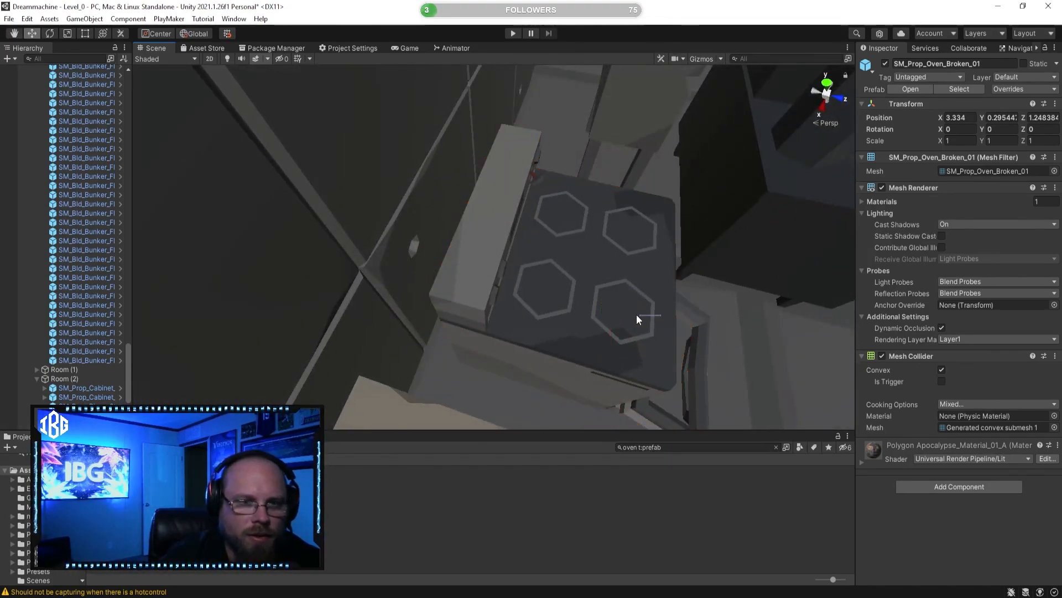
{"action": "left_click", "coordinate": [649, 323]}
{"action": "key", "text": "f"}
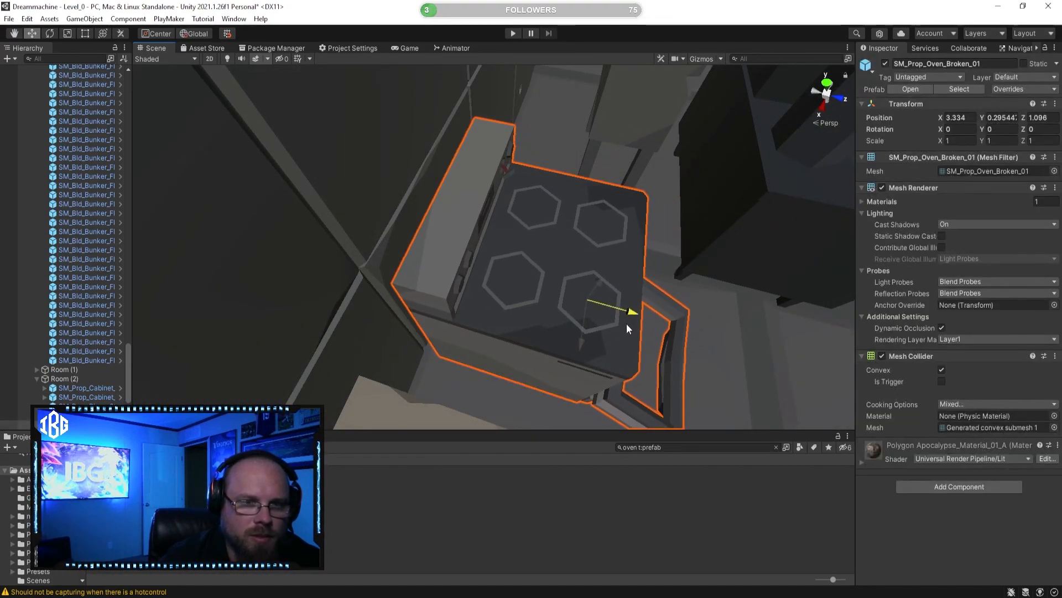
{"action": "mouse_move", "coordinate": [608, 325]}
{"action": "left_mouse_down"}
{"action": "mouse_move", "coordinate": [593, 328]}
{"action": "mouse_move", "coordinate": [610, 327]}
{"action": "left_mouse_up"}
{"action": "right_click_drag", "start_coordinate": [608, 326], "coordinate": [526, 246]}
{"action": "key", "text": "d"}
{"action": "left_click_drag", "start_coordinate": [526, 247], "coordinate": [493, 261]}
Step: Set SM_Prop_Pan_01 on the oven's hob at about X 3.48, Y 1.24, Z 0.90, and rotate it about Y
{"action": "left_click", "coordinate": [560, 324]}
{"action": "right_click_drag", "start_coordinate": [560, 324], "coordinate": [623, 175]}
{"action": "key", "text": "s"}
{"action": "left_click", "coordinate": [715, 142]}
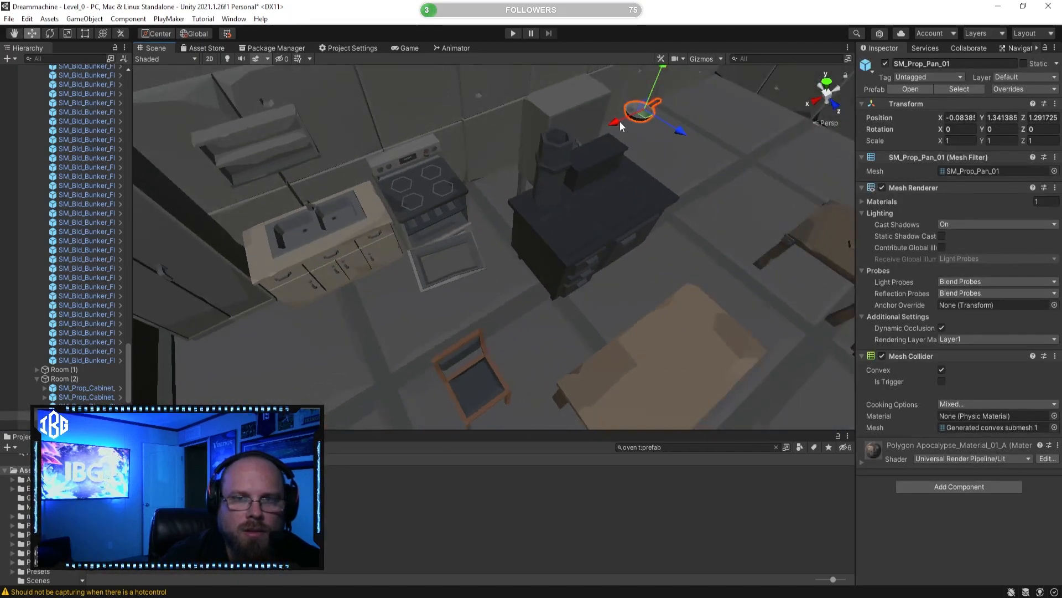
{"action": "left_click_drag", "start_coordinate": [479, 157], "coordinate": [418, 183]}
{"action": "right_click_drag", "start_coordinate": [419, 183], "coordinate": [576, 194]}
{"action": "left_click_drag", "start_coordinate": [575, 202], "coordinate": [539, 211]}
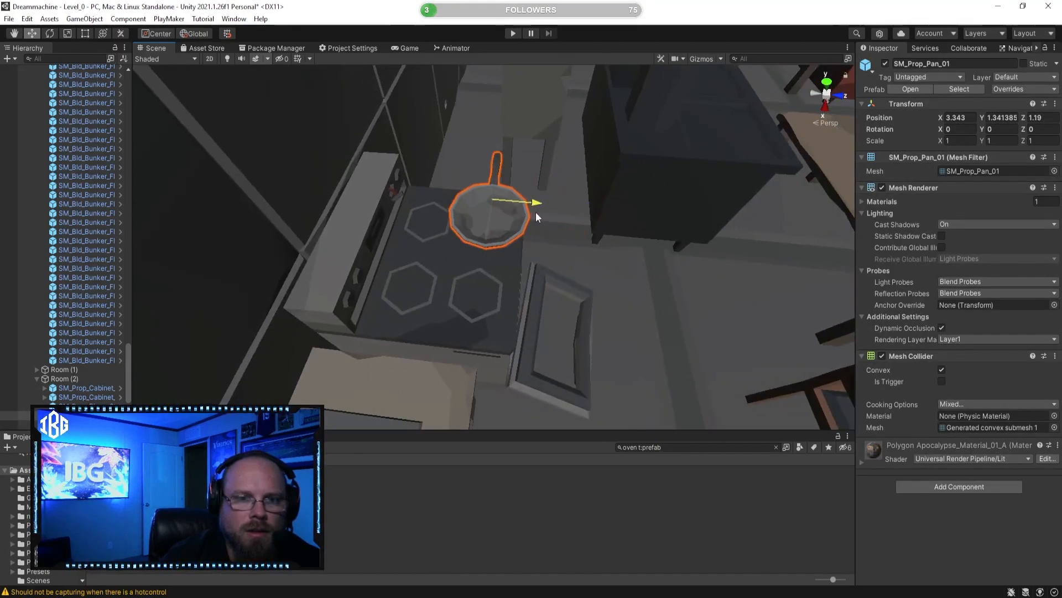
{"action": "right_click_drag", "start_coordinate": [525, 213], "coordinate": [399, 197]}
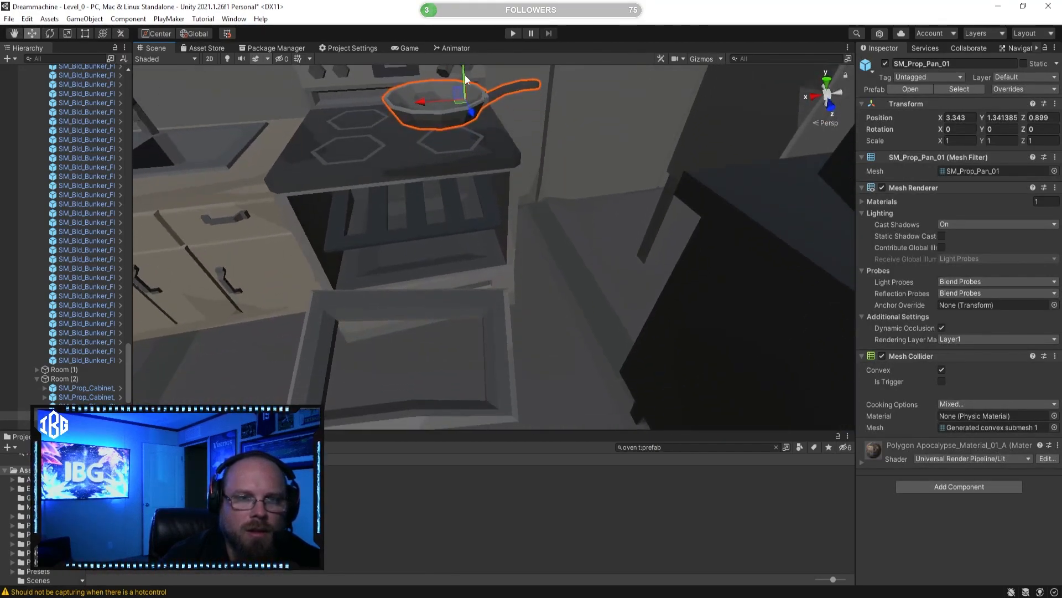
{"action": "left_click_drag", "start_coordinate": [466, 65], "coordinate": [398, 131]}
{"action": "right_click_drag", "start_coordinate": [428, 150], "coordinate": [367, 191]}
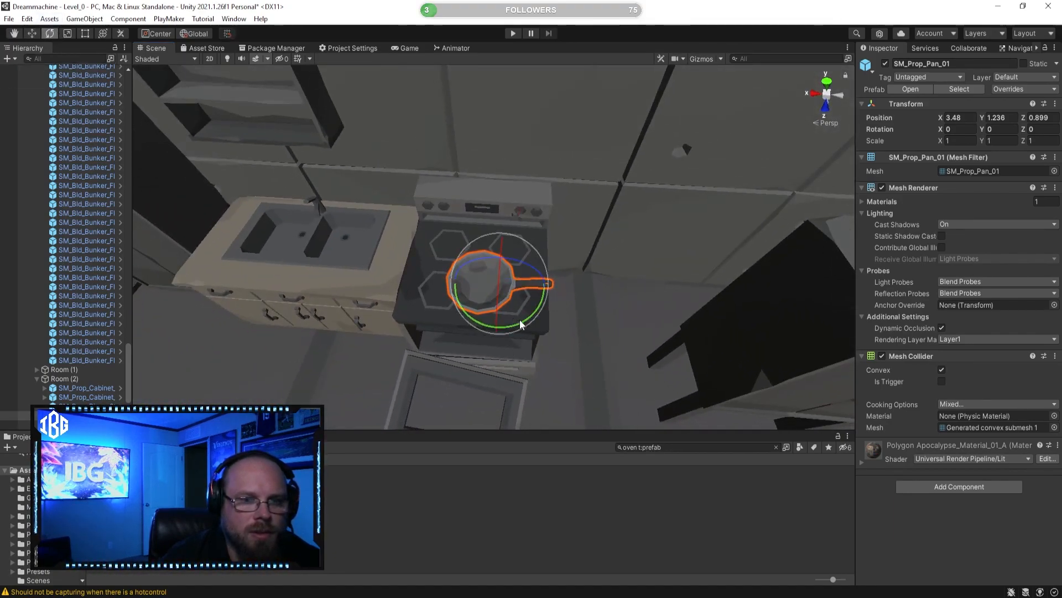
{"action": "left_click_drag", "start_coordinate": [559, 315], "coordinate": [567, 308]}
Step: Delete the dark SM_Prop_Oven_01 stove from the room
{"action": "left_click", "coordinate": [590, 505]}
{"action": "right_click_drag", "start_coordinate": [493, 341], "coordinate": [546, 351]}
{"action": "left_click", "coordinate": [576, 331]}
{"action": "key", "text": "Delete"}
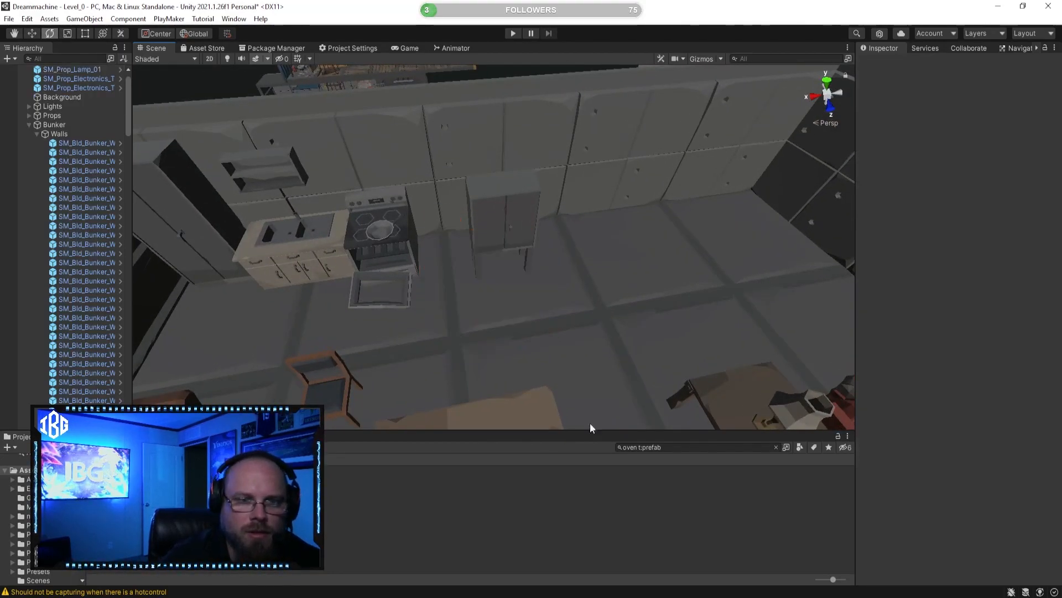
Step: Push the small cabinet back against the wall and slide it along X until it stands beside the oven
{"action": "left_click", "coordinate": [509, 244]}
{"action": "right_click_drag", "start_coordinate": [510, 244], "coordinate": [2, 39]}
{"action": "left_click", "coordinate": [30, 36]}
{"action": "right_click_drag", "start_coordinate": [434, 238], "coordinate": [514, 278]}
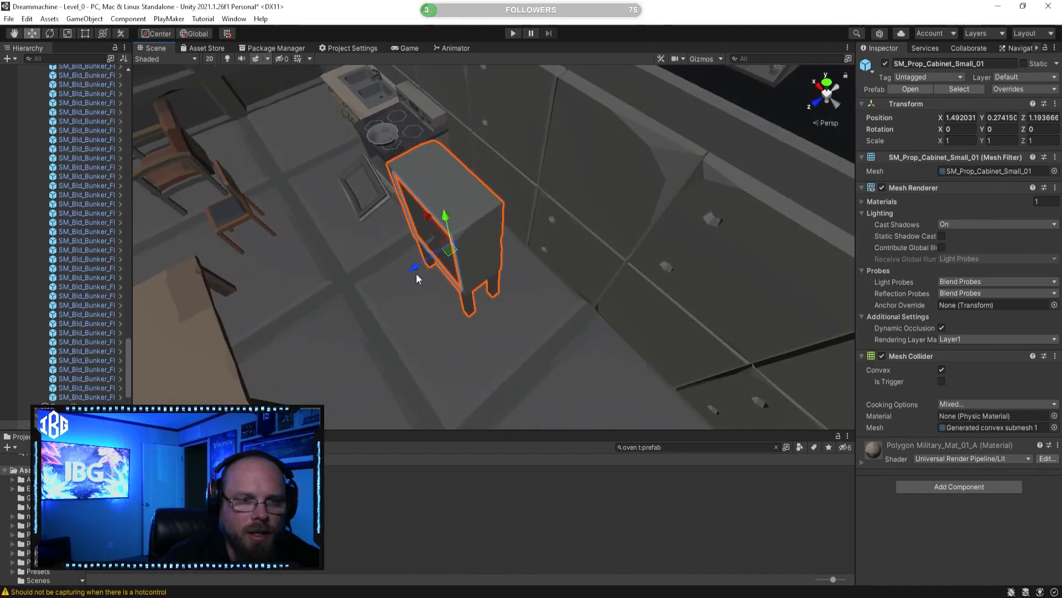
{"action": "left_click_drag", "start_coordinate": [417, 269], "coordinate": [479, 253]}
{"action": "mouse_move", "coordinate": [480, 252]}
{"action": "right_mouse_down"}
{"action": "mouse_move", "coordinate": [510, 239]}
{"action": "mouse_move", "coordinate": [498, 248]}
{"action": "right_mouse_up"}
{"action": "left_click_drag", "start_coordinate": [483, 253], "coordinate": [396, 256]}
{"action": "left_click", "coordinate": [507, 357]}
{"action": "right_click_drag", "start_coordinate": [507, 357], "coordinate": [443, 375]}
Step: Move the soft chair SM_Prop_Chair_Soft_01 next to the lamp table, to about X 0.79, Z 3.54
{"action": "key", "text": "s"}
{"action": "left_click", "coordinate": [379, 255]}
{"action": "right_click_drag", "start_coordinate": [378, 252], "coordinate": [465, 293]}
{"action": "left_click_drag", "start_coordinate": [282, 289], "coordinate": [565, 245]}
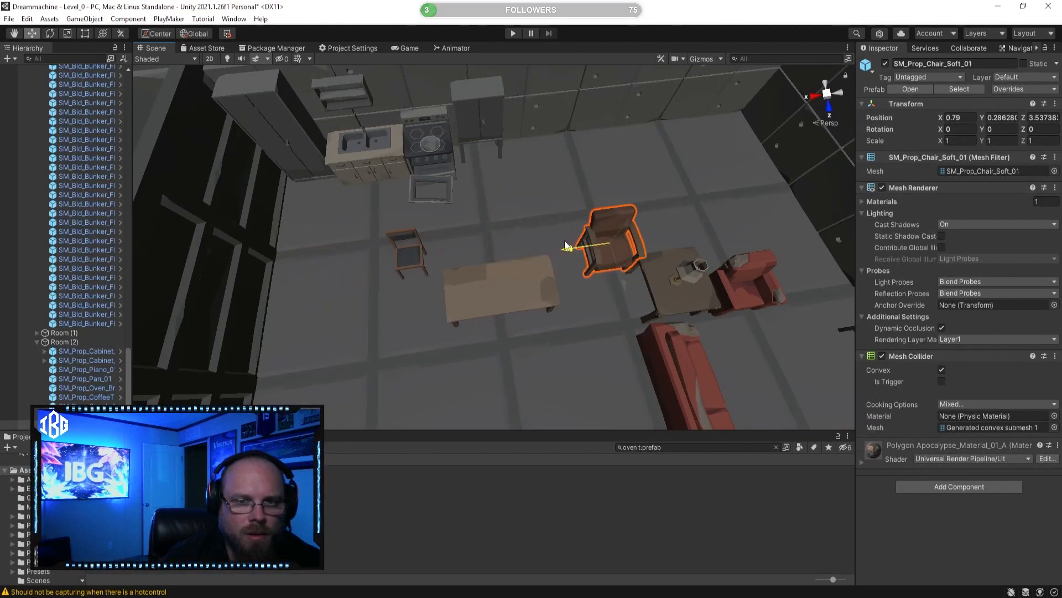
Step: Move the cafe chair farther from the kitchen on Z and place SM_Prop_Table_02 at about X 4.39, Z 4.06
{"action": "left_click", "coordinate": [409, 255]}
{"action": "left_click", "coordinate": [409, 255]}
{"action": "left_click", "coordinate": [531, 288]}
{"action": "right_click_drag", "start_coordinate": [531, 288], "coordinate": [520, 295]}
{"action": "left_click_drag", "start_coordinate": [477, 302], "coordinate": [407, 311]}
{"action": "left_click_drag", "start_coordinate": [477, 267], "coordinate": [142, 298], "text": "alt"}
{"action": "left_click", "coordinate": [458, 266]}
{"action": "left_click", "coordinate": [403, 249]}
{"action": "left_click", "coordinate": [401, 267]}
{"action": "left_click_drag", "start_coordinate": [401, 267], "coordinate": [355, 244], "text": "alt"}
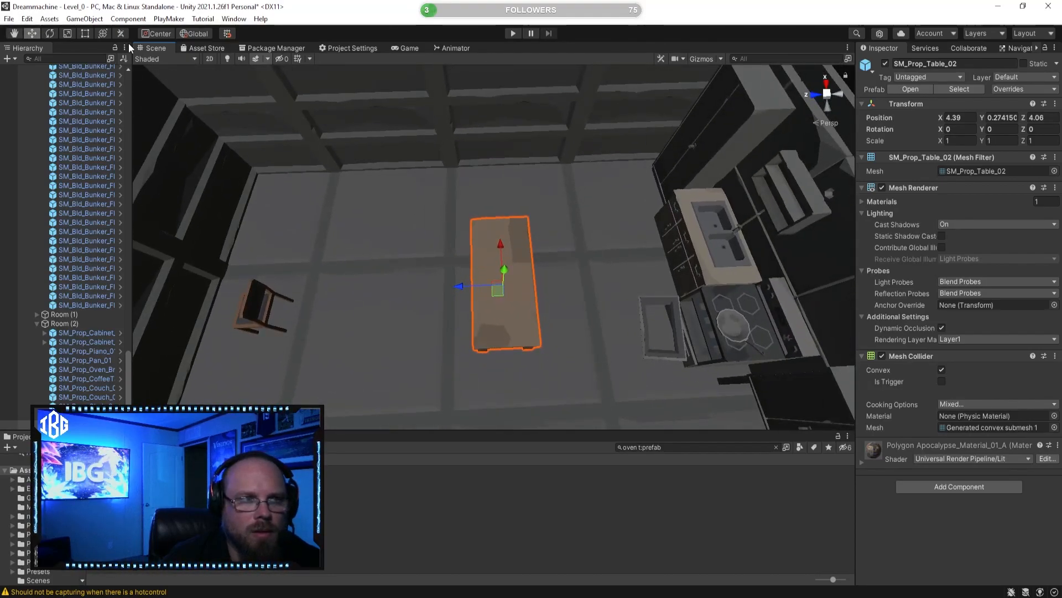
Step: Collapse the Floor and Room groups under Bunker in the Hierarchy, checking the contents of Room (1)
{"action": "scroll", "coordinate": [119, 126], "scroll_direction": "up", "scroll_amount": 10}
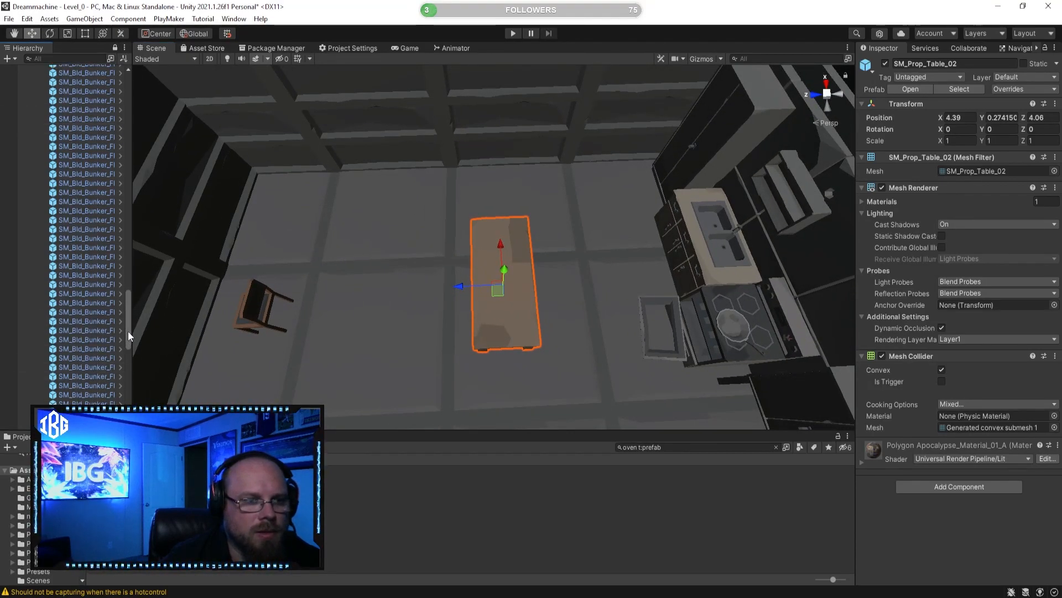
{"action": "left_click_drag", "start_coordinate": [128, 331], "coordinate": [138, 64]}
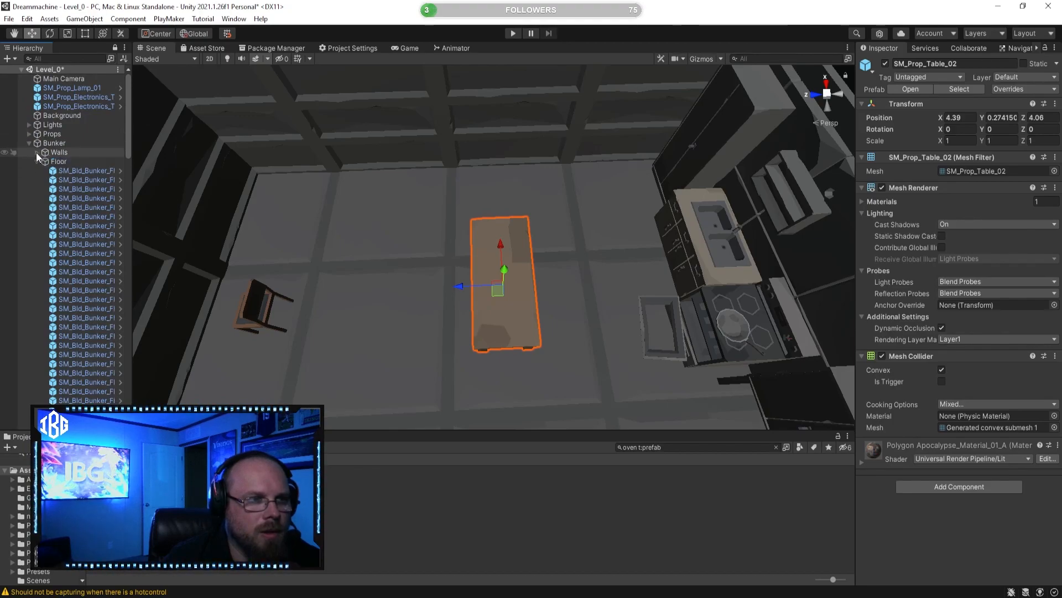
{"action": "left_click", "coordinate": [37, 160]}
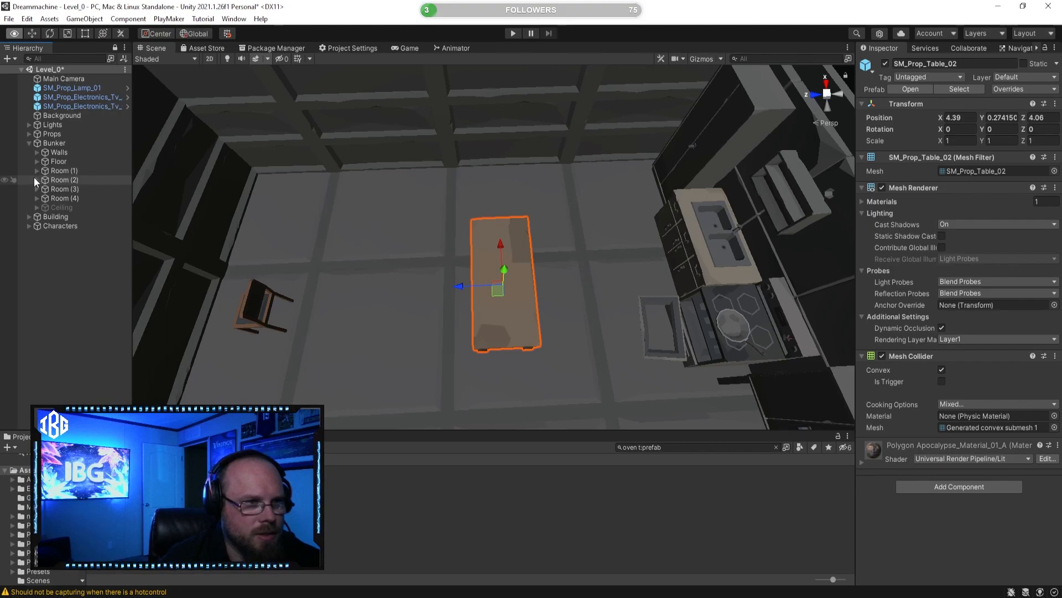
{"action": "left_click", "coordinate": [36, 170], "text": "alt"}
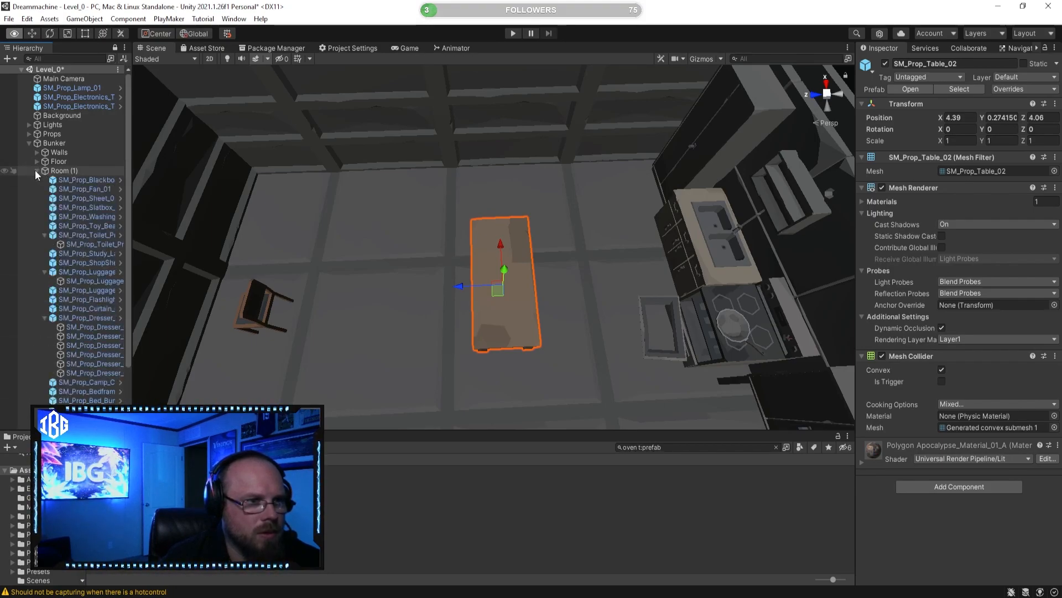
{"action": "left_click", "coordinate": [35, 170], "text": "alt"}
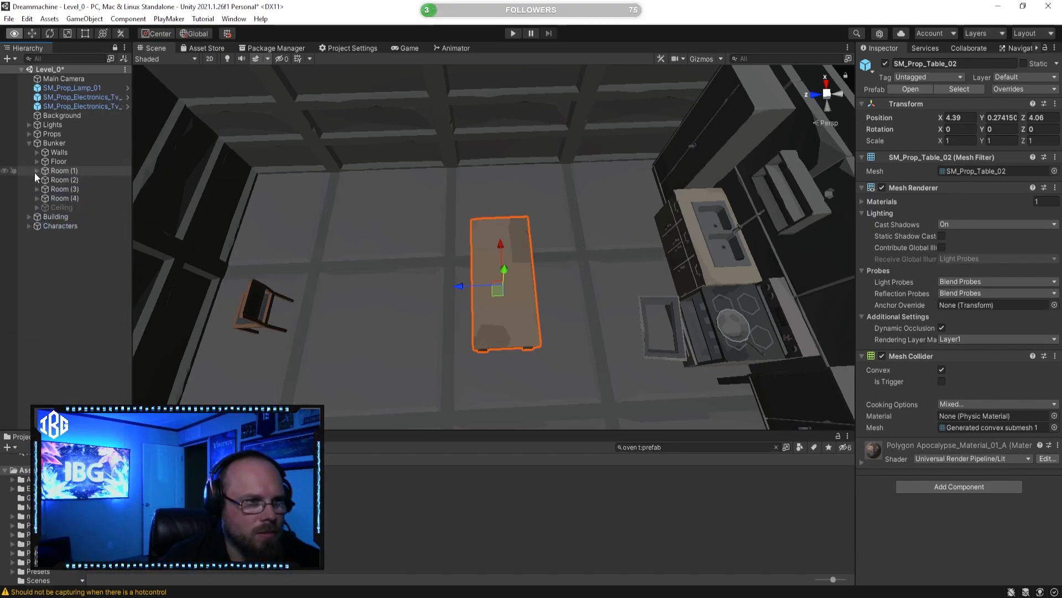
{"action": "left_click", "coordinate": [37, 171], "text": "alt"}
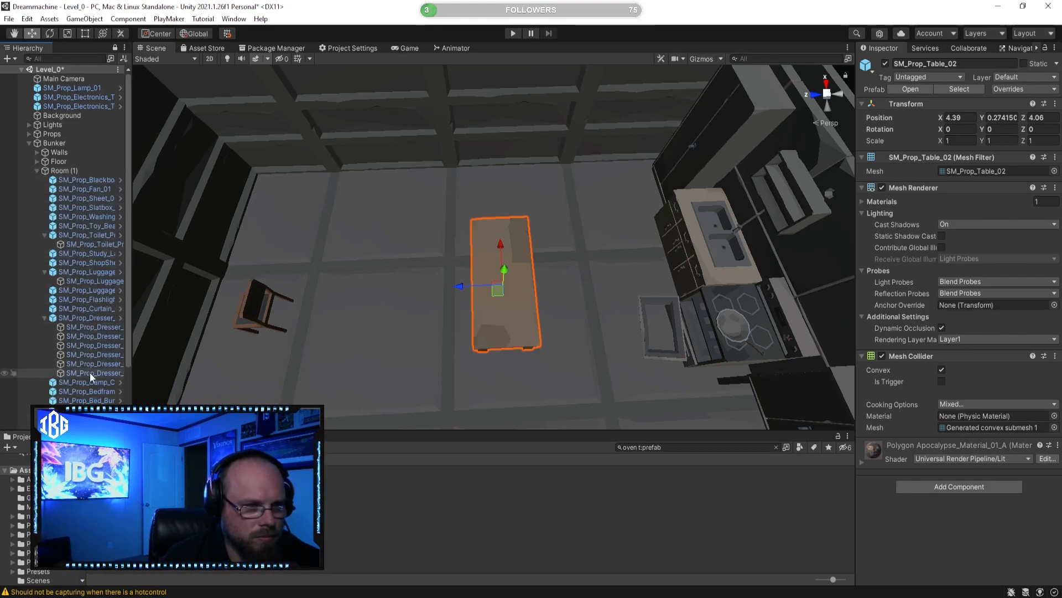
{"action": "left_click", "coordinate": [37, 171], "text": "alt"}
{"action": "left_click", "coordinate": [37, 171], "text": "alt"}
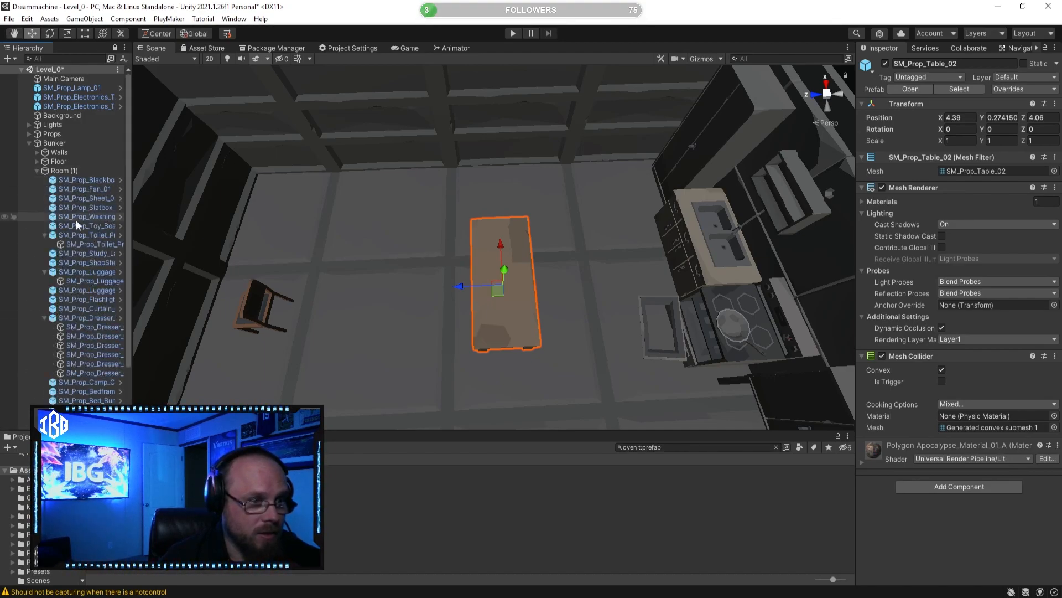
{"action": "left_click", "coordinate": [36, 171]}
Step: Duplicate SM_Prop_Table_02, place the copy alongside the original at about Z 5.0, and save the Level_0 scene
{"action": "left_click", "coordinate": [360, 304]}
{"action": "left_click", "coordinate": [491, 261]}
{"action": "left_click_drag", "start_coordinate": [491, 261], "coordinate": [458, 273], "text": "alt"}
{"action": "key", "text": "ctrl+d"}
{"action": "mouse_move", "coordinate": [400, 233]}
{"action": "left_mouse_down"}
{"action": "mouse_move", "coordinate": [330, 223]}
{"action": "mouse_move", "coordinate": [371, 212]}
{"action": "mouse_move", "coordinate": [422, 229]}
{"action": "mouse_move", "coordinate": [399, 238]}
{"action": "left_mouse_up"}
{"action": "right_click", "coordinate": [64, 70]}
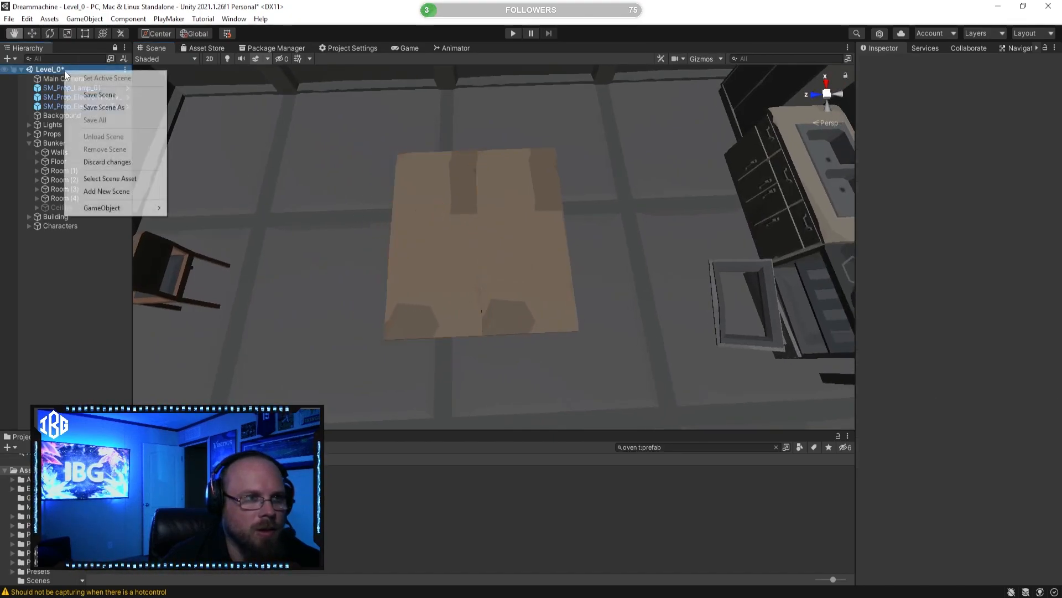
{"action": "left_click", "coordinate": [91, 95]}
Step: Rotate the duplicated table 180 degrees on Y, keeping it flush against the original table at about Z 4.98
{"action": "left_click", "coordinate": [432, 229]}
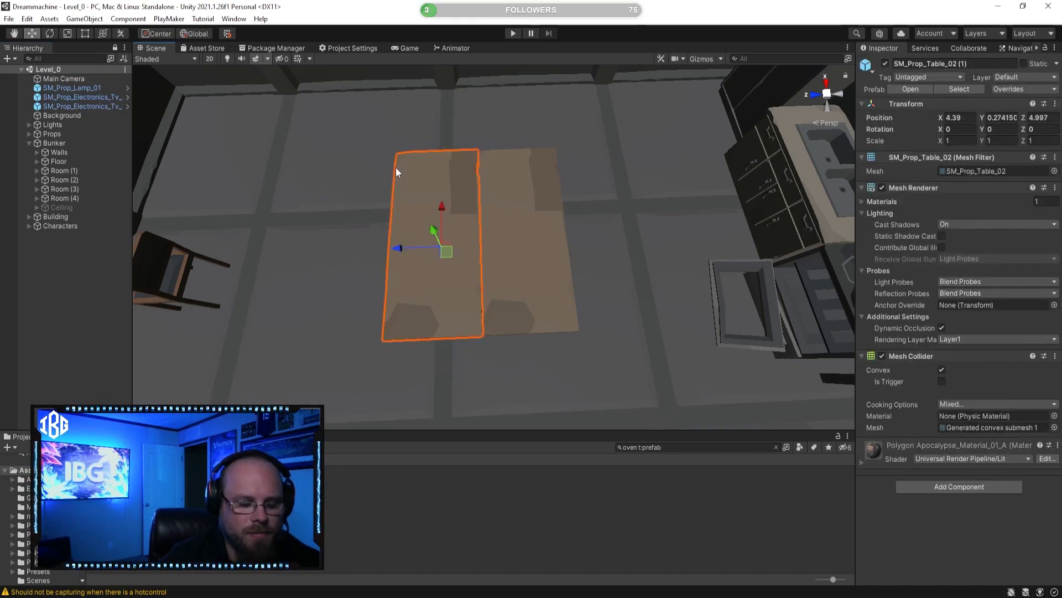
{"action": "left_click", "coordinate": [54, 32]}
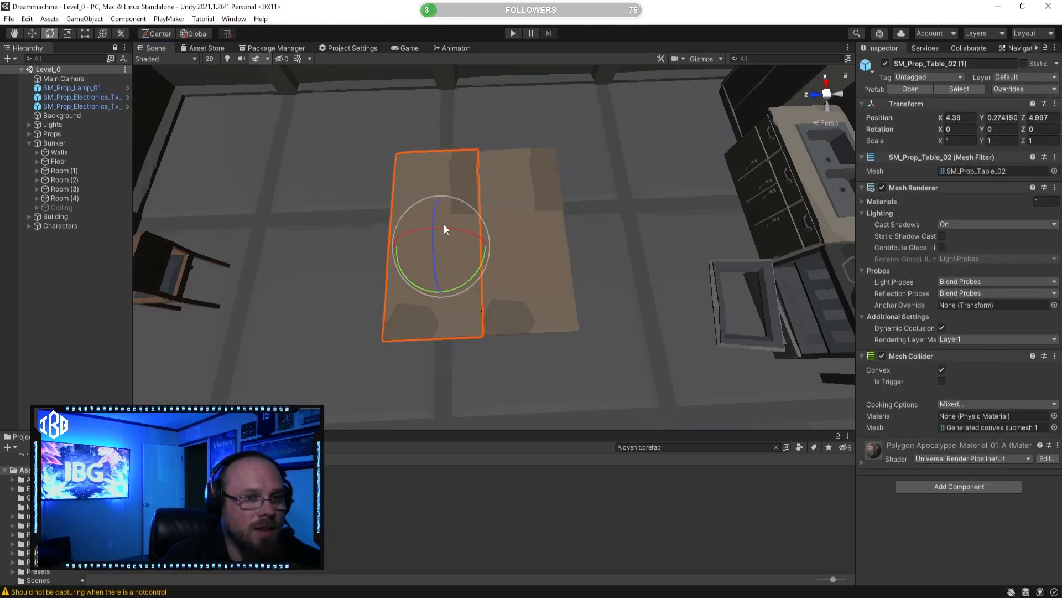
{"action": "left_click_drag", "start_coordinate": [455, 287], "coordinate": [191, 290]}
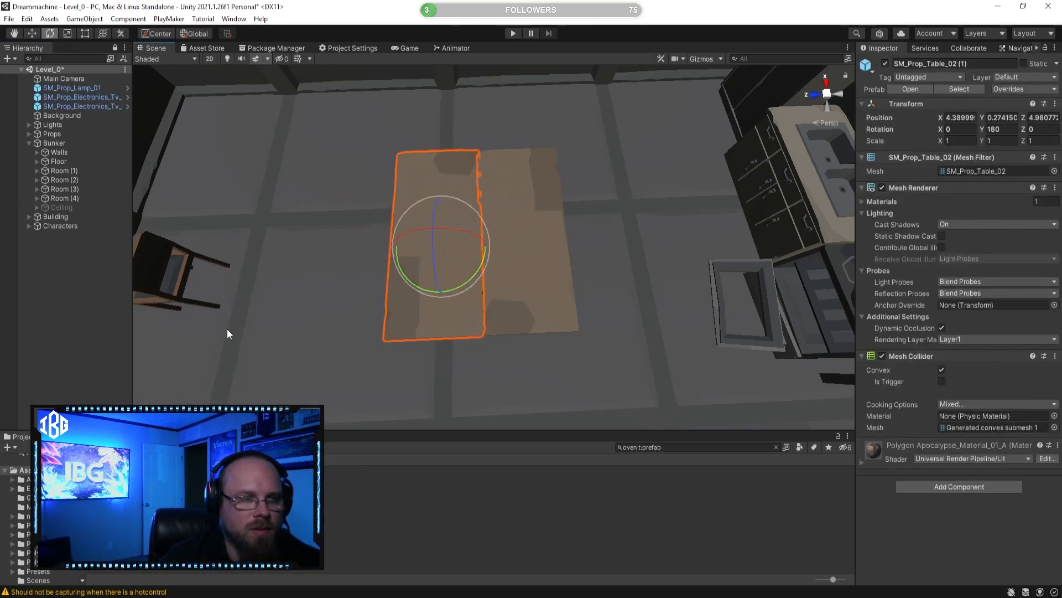
{"action": "left_click", "coordinate": [438, 337]}
{"action": "right_click_drag", "start_coordinate": [451, 235], "coordinate": [785, 253]}
{"action": "right_click_drag", "start_coordinate": [537, 222], "coordinate": [547, 267]}
{"action": "left_click", "coordinate": [545, 265]}
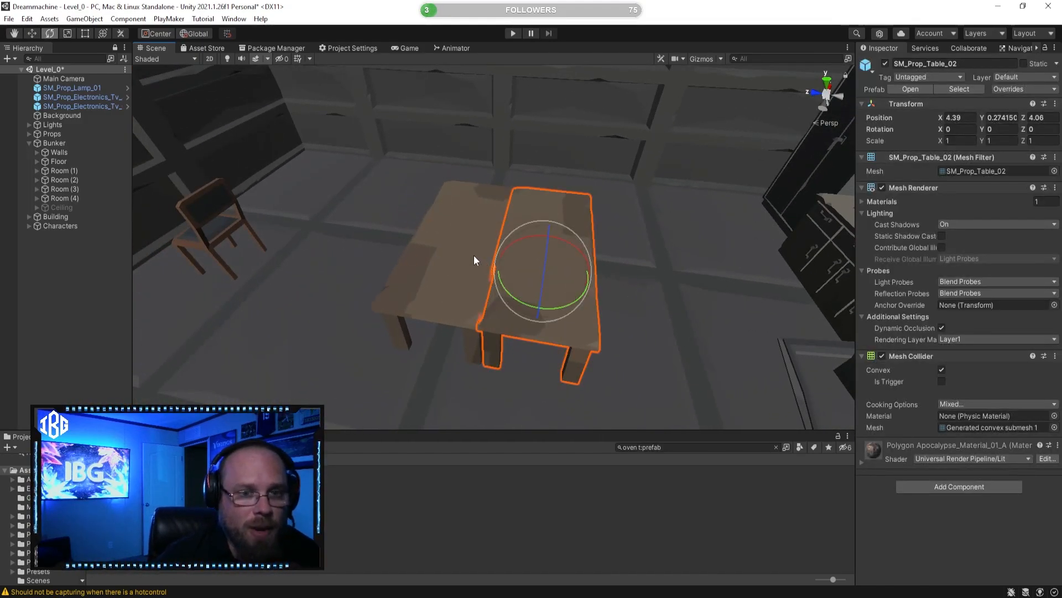
{"action": "left_click", "coordinate": [475, 254], "text": "shift"}
Step: Move the cafe chair SM_Prop_Cafe_Chair_01 to the kitchen side of the table, at about X 4.13, Z 3.04
{"action": "left_click", "coordinate": [35, 34]}
{"action": "right_click_drag", "start_coordinate": [277, 163], "coordinate": [545, 263]}
{"action": "left_click_drag", "start_coordinate": [522, 298], "coordinate": [538, 277]}
{"action": "left_click_drag", "start_coordinate": [505, 218], "coordinate": [451, 301]}
{"action": "left_click", "coordinate": [596, 496]}
{"action": "right_click_drag", "start_coordinate": [532, 311], "coordinate": [516, 329]}
{"action": "left_click", "coordinate": [416, 356]}
{"action": "right_click_drag", "start_coordinate": [425, 355], "coordinate": [393, 377]}
{"action": "left_click_drag", "start_coordinate": [394, 377], "coordinate": [457, 346]}
{"action": "left_click_drag", "start_coordinate": [386, 391], "coordinate": [532, 253]}
{"action": "right_click_drag", "start_coordinate": [532, 253], "coordinate": [497, 221]}
Step: Rotate the cafe chair on the kitchen side to -30 degrees on Y
{"action": "left_click", "coordinate": [50, 33]}
{"action": "left_click_drag", "start_coordinate": [526, 267], "coordinate": [576, 270]}
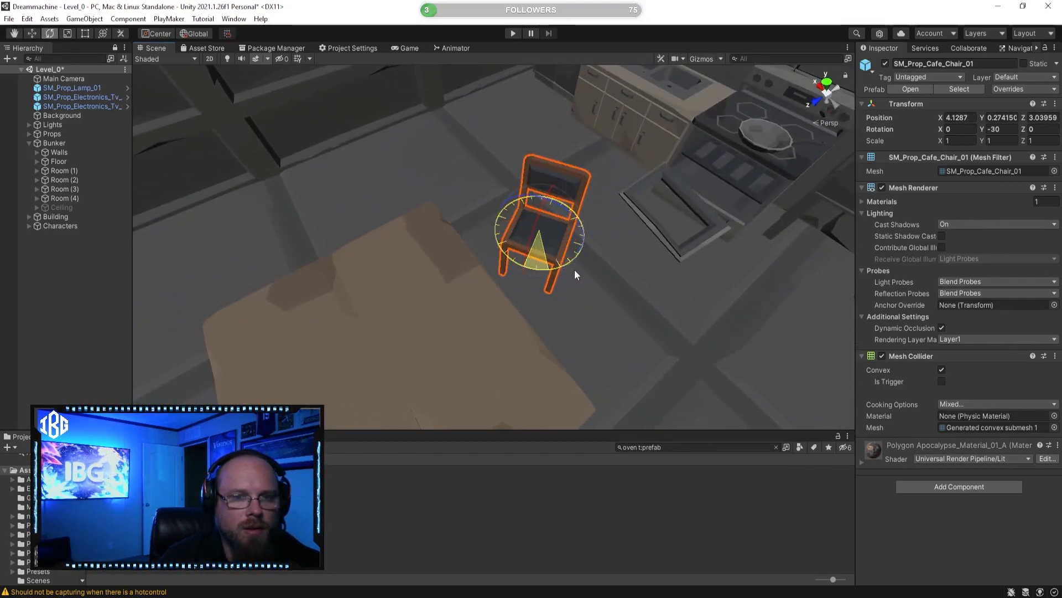
{"action": "left_click", "coordinate": [495, 380]}
{"action": "right_click_drag", "start_coordinate": [496, 381], "coordinate": [501, 258]}
{"action": "left_click", "coordinate": [538, 243]}
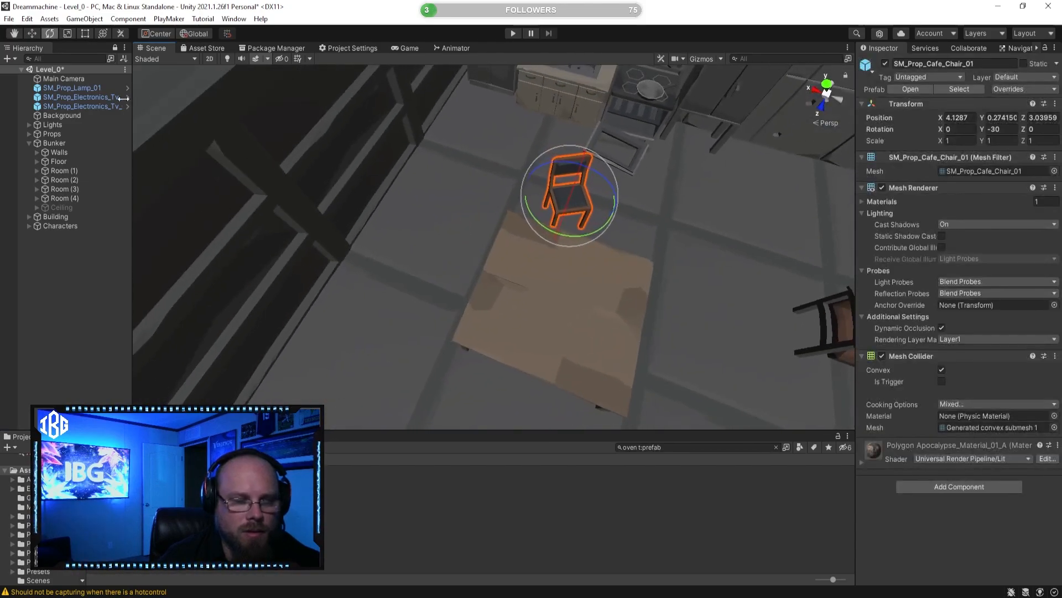
Step: Duplicate the cafe chair, move the copy to the table side nearest the dark shelved wall, and rotate it towards the table
{"action": "left_click", "coordinate": [30, 32]}
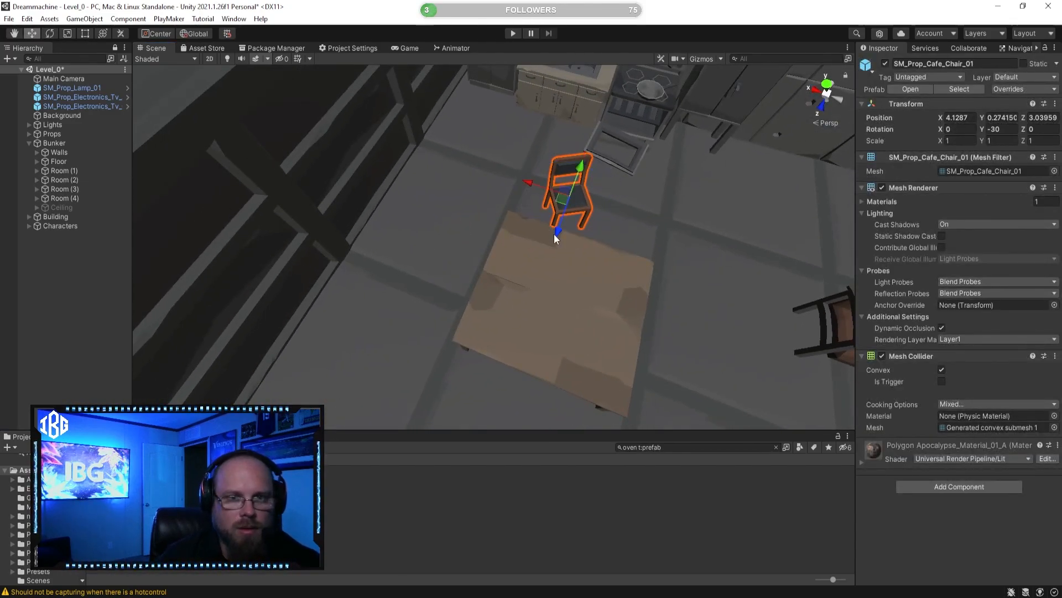
{"action": "left_click_drag", "start_coordinate": [554, 235], "coordinate": [489, 340]}
{"action": "key", "text": "ctrl+z"}
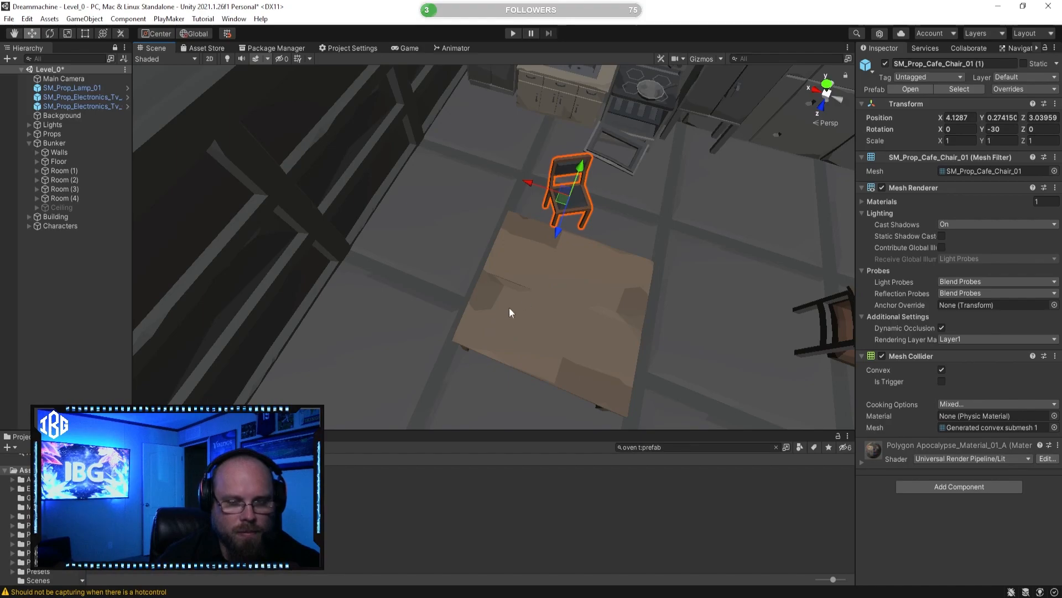
{"action": "left_click_drag", "start_coordinate": [565, 235], "coordinate": [407, 271]}
{"action": "left_click", "coordinate": [49, 33]}
{"action": "left_click_drag", "start_coordinate": [414, 311], "coordinate": [573, 291]}
{"action": "left_click", "coordinate": [486, 487]}
{"action": "right_click_drag", "start_coordinate": [448, 334], "coordinate": [514, 299]}
{"action": "key", "text": "s"}
{"action": "key", "text": "d"}
{"action": "key", "text": "w"}
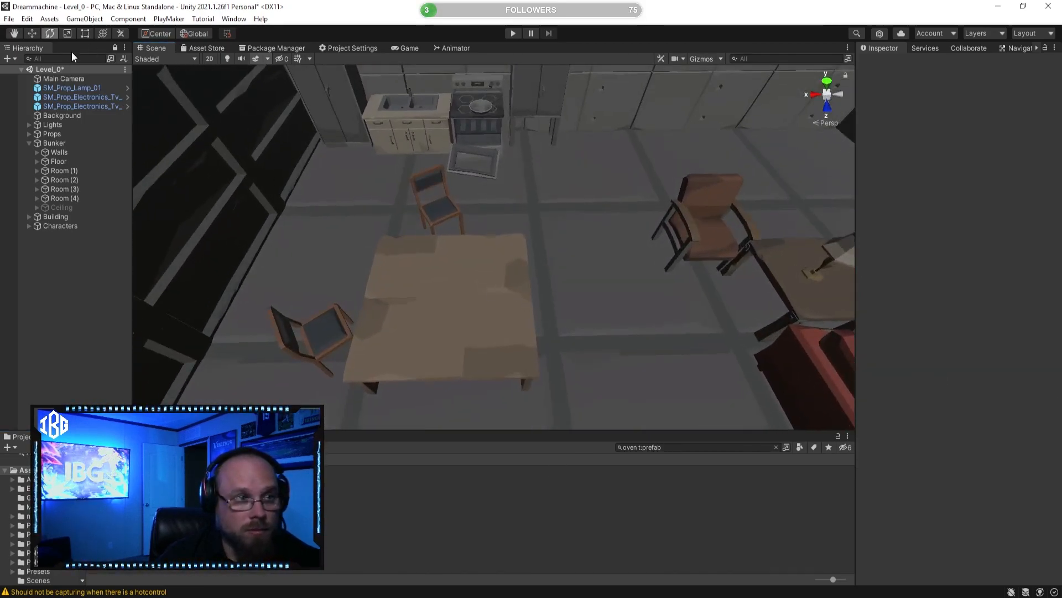
Step: Duplicate the kitchen-side cafe chair, move the copy across the table to about Z 6.26, and rotate it to about -164 degrees on Y
{"action": "left_click", "coordinate": [437, 213]}
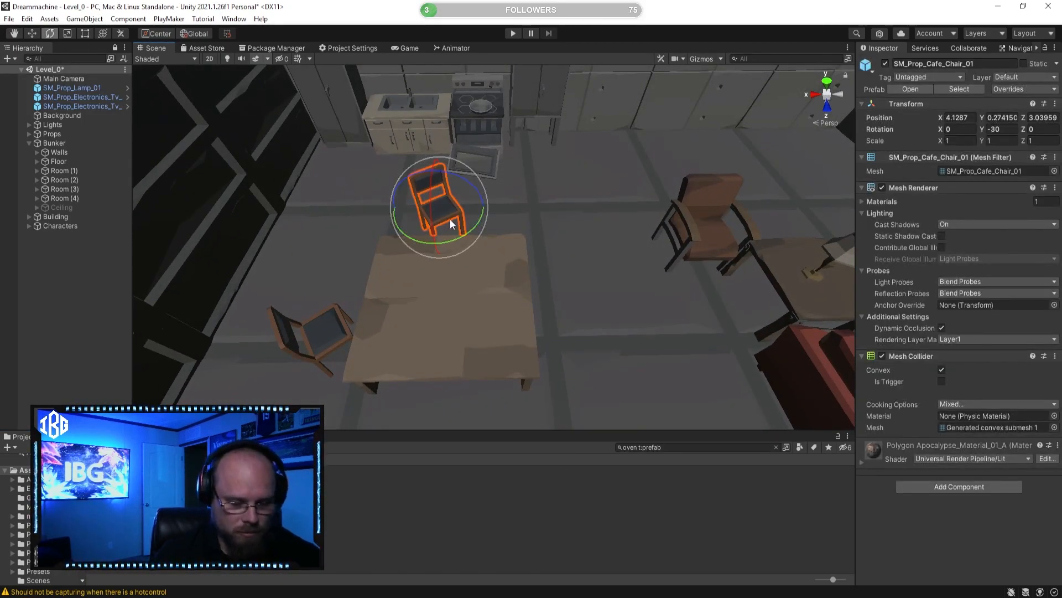
{"action": "key", "text": "ctrl+d"}
{"action": "key", "text": "w"}
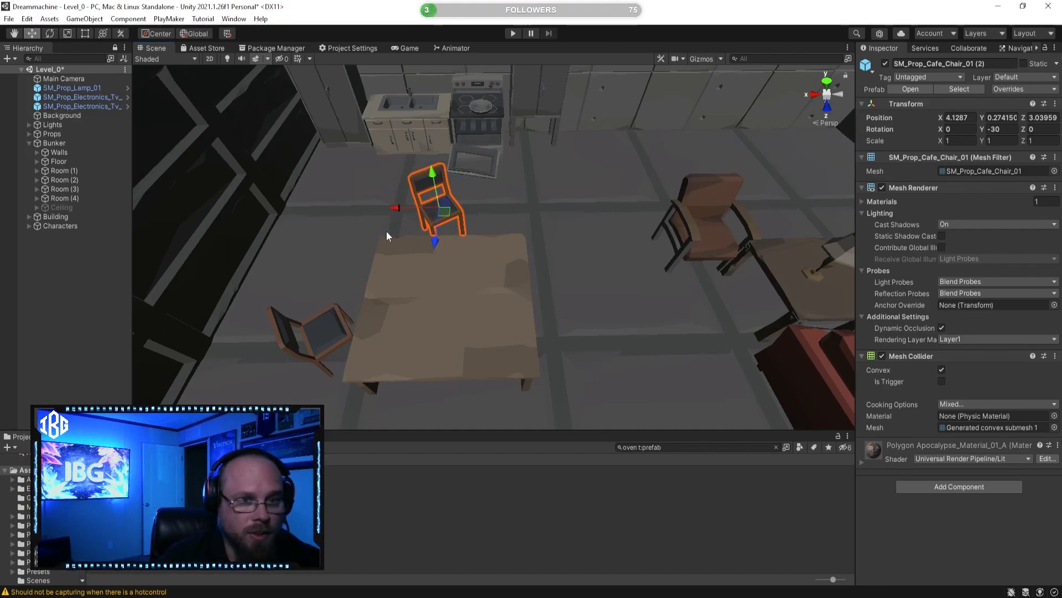
{"action": "left_click_drag", "start_coordinate": [435, 242], "coordinate": [425, 470]}
{"action": "left_click_drag", "start_coordinate": [532, 301], "coordinate": [534, 354], "text": "alt"}
{"action": "left_click", "coordinate": [50, 34]}
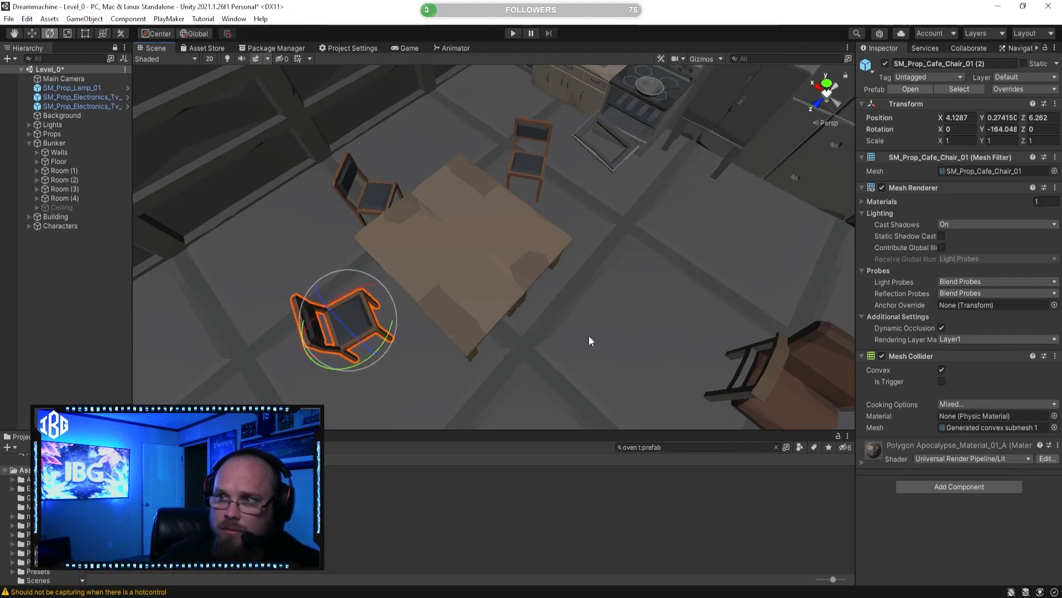
{"action": "key", "text": "alt+Tab"}
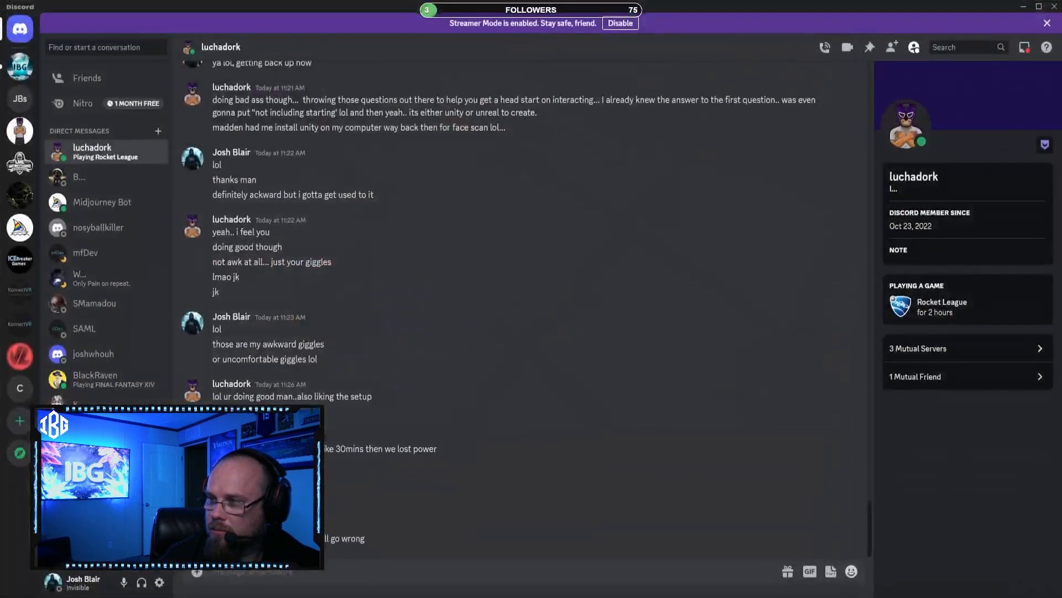
{"action": "key", "text": "alt+Tab"}
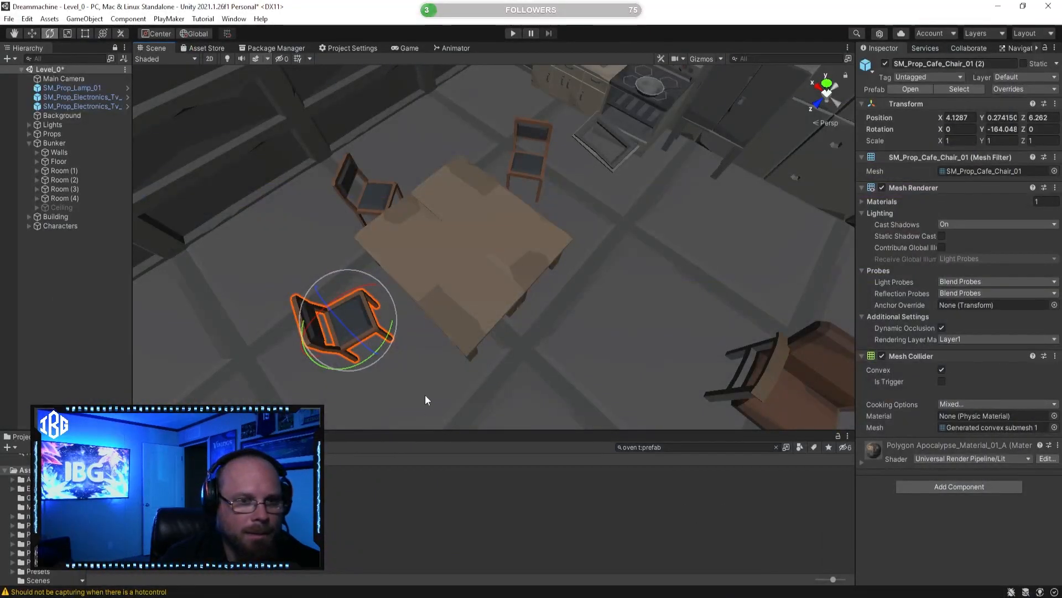
Step: Move the cafe chair opposite the kitchen closer to the table edge, to about Z 5.65
{"action": "right_click_drag", "start_coordinate": [460, 326], "coordinate": [400, 339]}
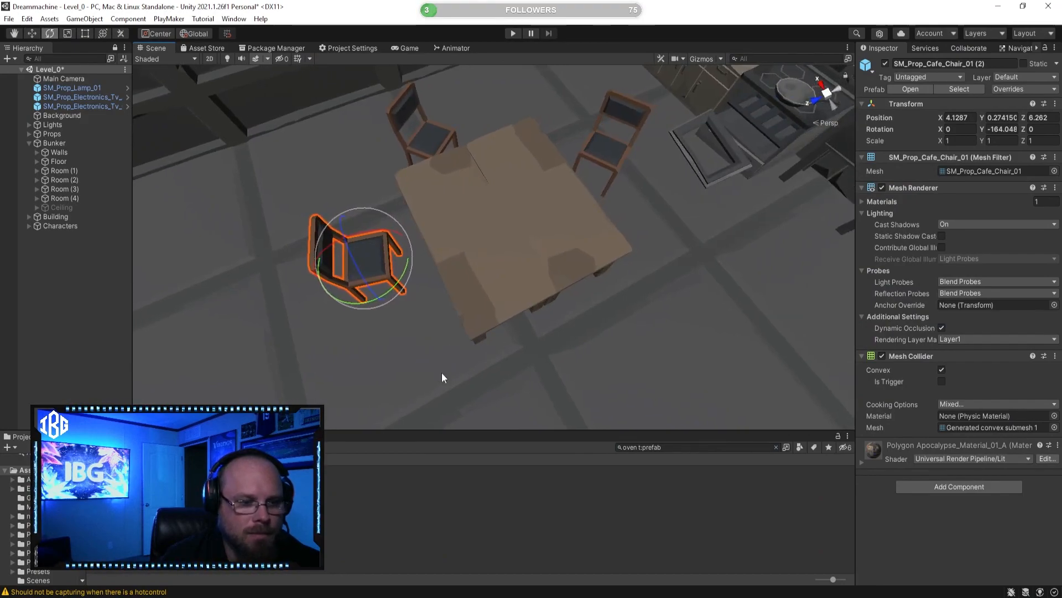
{"action": "left_click", "coordinate": [555, 521]}
{"action": "right_click_drag", "start_coordinate": [415, 271], "coordinate": [574, 240]}
{"action": "left_click", "coordinate": [424, 379]}
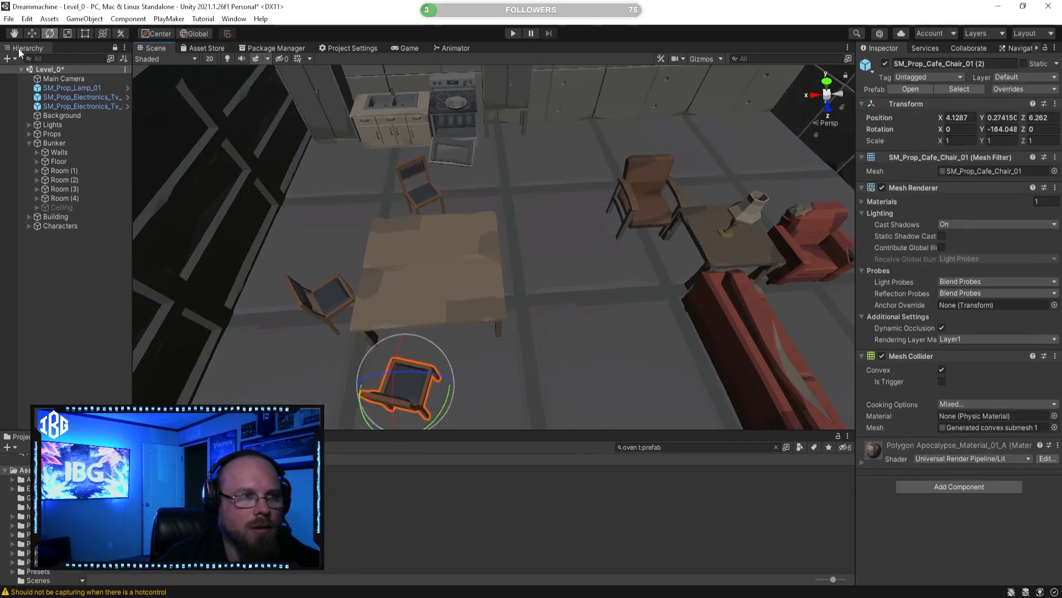
{"action": "left_click", "coordinate": [32, 37]}
{"action": "right_click_drag", "start_coordinate": [474, 338], "coordinate": [451, 371]}
{"action": "left_click_drag", "start_coordinate": [452, 374], "coordinate": [477, 322]}
Step: Duplicate that cafe chair, slide the copy along X to about 2.09, and rotate it to about -259 degrees on Y
{"action": "left_click", "coordinate": [531, 546]}
{"action": "right_click_drag", "start_coordinate": [555, 327], "coordinate": [423, 288]}
{"action": "left_click", "coordinate": [384, 276]}
{"action": "key", "text": "ctrl+d"}
{"action": "left_click_drag", "start_coordinate": [423, 288], "coordinate": [564, 295]}
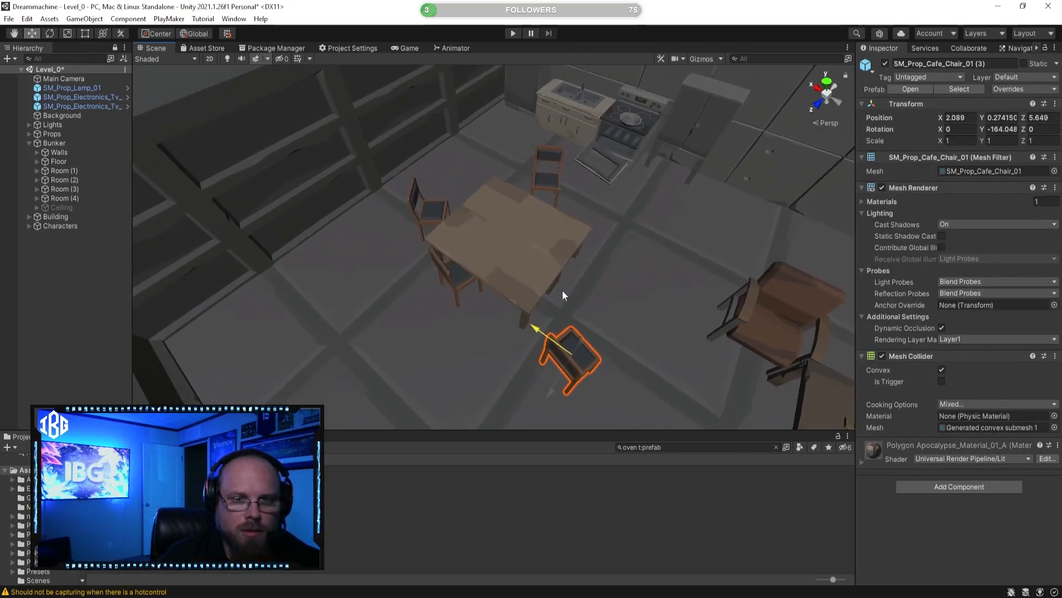
{"action": "left_click", "coordinate": [50, 34]}
{"action": "left_click_drag", "start_coordinate": [573, 401], "coordinate": [732, 379]}
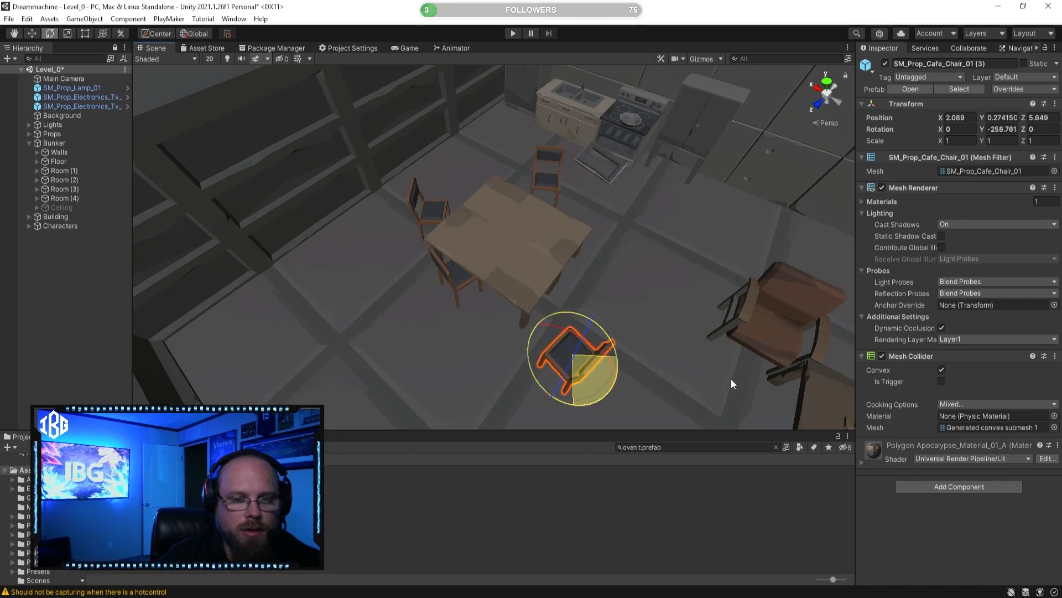
Step: Move the newest cafe chair along Z and X up to the table side facing the couch
{"action": "key", "text": "w"}
{"action": "right_click_drag", "start_coordinate": [459, 282], "coordinate": [529, 348]}
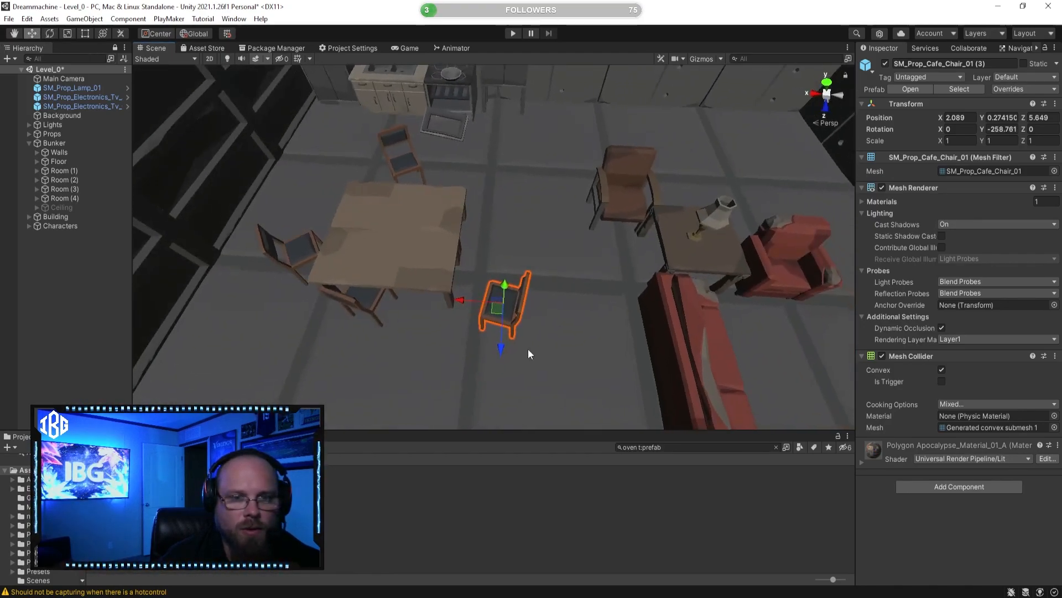
{"action": "left_click", "coordinate": [496, 349]}
{"action": "left_click", "coordinate": [507, 299]}
{"action": "left_click_drag", "start_coordinate": [500, 343], "coordinate": [437, 265]}
{"action": "left_click", "coordinate": [560, 477]}
{"action": "right_click_drag", "start_coordinate": [498, 338], "coordinate": [507, 360]}
{"action": "key", "text": "w"}
{"action": "left_click", "coordinate": [527, 270]}
{"action": "left_click_drag", "start_coordinate": [486, 269], "coordinate": [469, 267]}
{"action": "left_click", "coordinate": [547, 521]}
Step: Delete the soft chair SM_Prop_Chair_Soft_01 beside the lamp table
{"action": "right_click_drag", "start_coordinate": [526, 351], "coordinate": [477, 244]}
{"action": "left_click", "coordinate": [509, 277]}
{"action": "right_click_drag", "start_coordinate": [509, 279], "coordinate": [451, 295]}
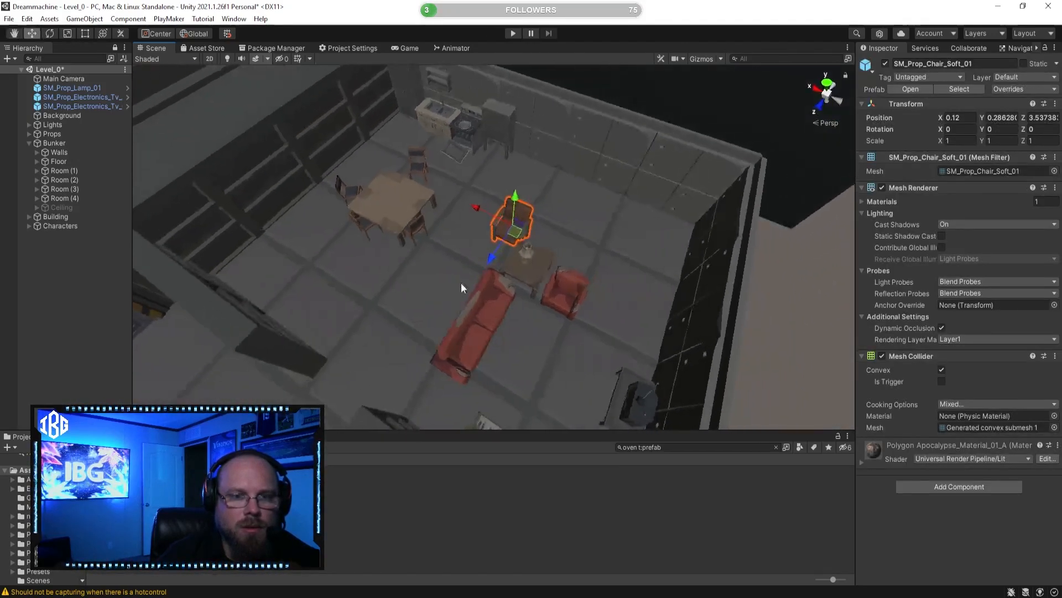
{"action": "left_click_drag", "start_coordinate": [475, 214], "coordinate": [426, 205]}
{"action": "right_click_drag", "start_coordinate": [426, 205], "coordinate": [493, 280]}
{"action": "left_click_drag", "start_coordinate": [493, 280], "coordinate": [290, 270]}
{"action": "right_click_drag", "start_coordinate": [290, 270], "coordinate": [542, 271]}
{"action": "left_click_drag", "start_coordinate": [543, 269], "coordinate": [217, 255]}
{"action": "key", "text": "Delete"}
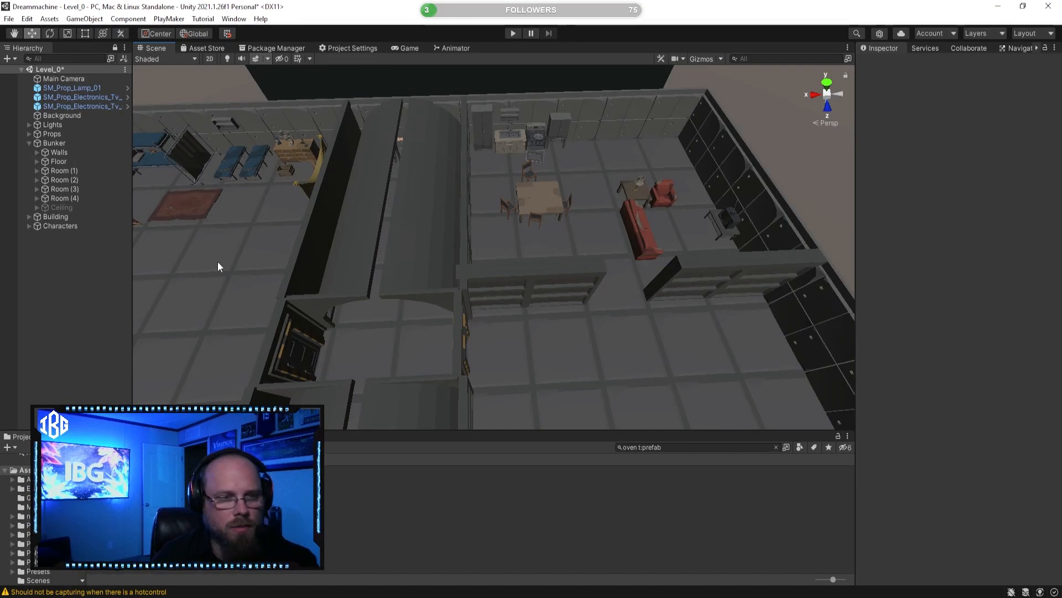
Step: Search the project's prefabs for "rug" and preview several results, including SM_Prop_Rug_01, SM_Prop_Rug_03 and SM_Prop_Rug_06
{"action": "right_click_drag", "start_coordinate": [545, 271], "coordinate": [700, 503]}
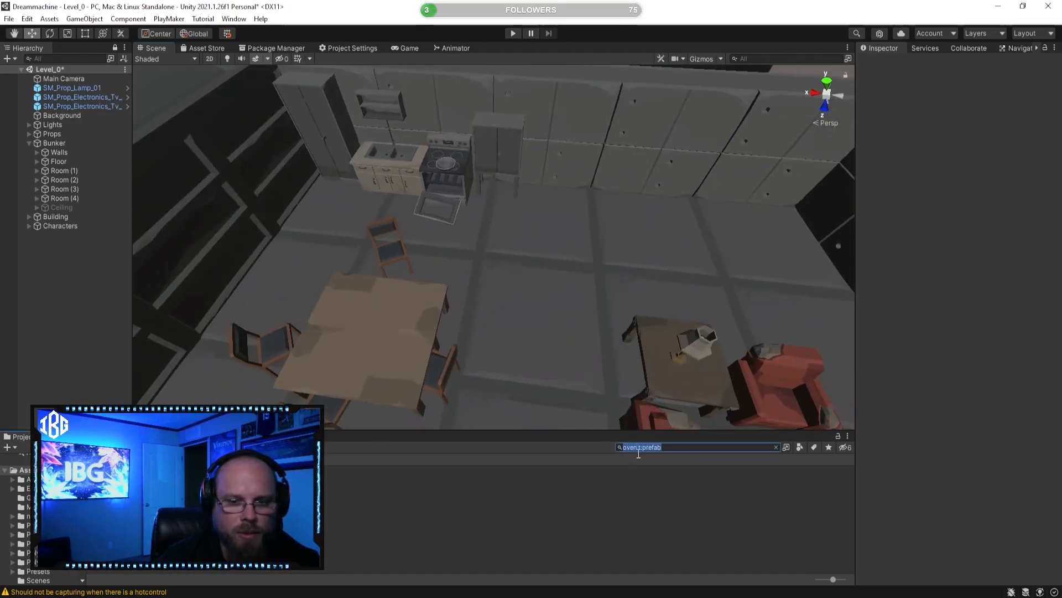
{"action": "left_click", "coordinate": [637, 448]}
{"action": "type", "text": "rug"}
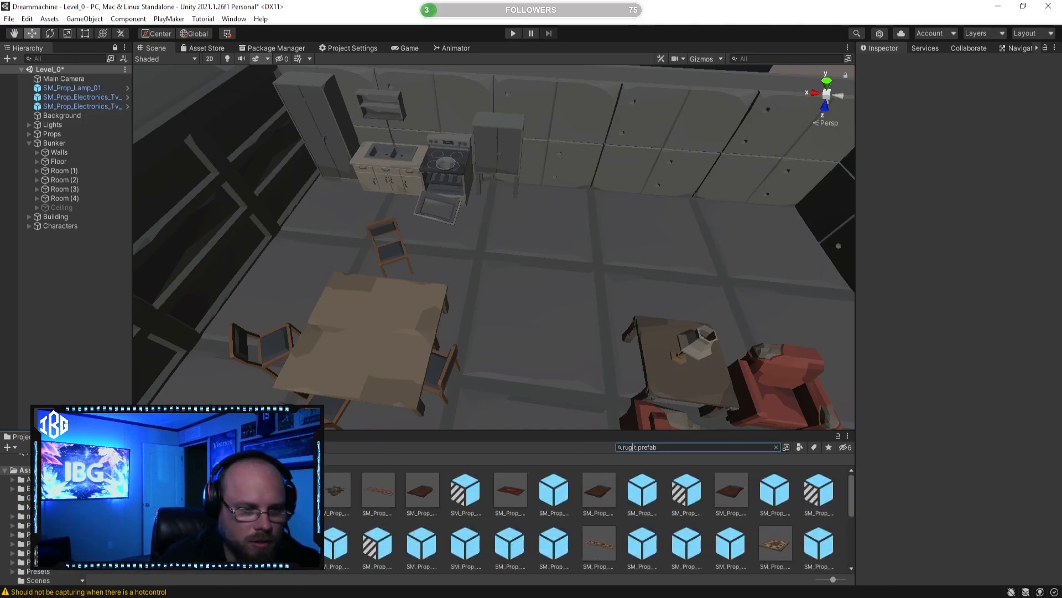
{"action": "left_click", "coordinate": [380, 486]}
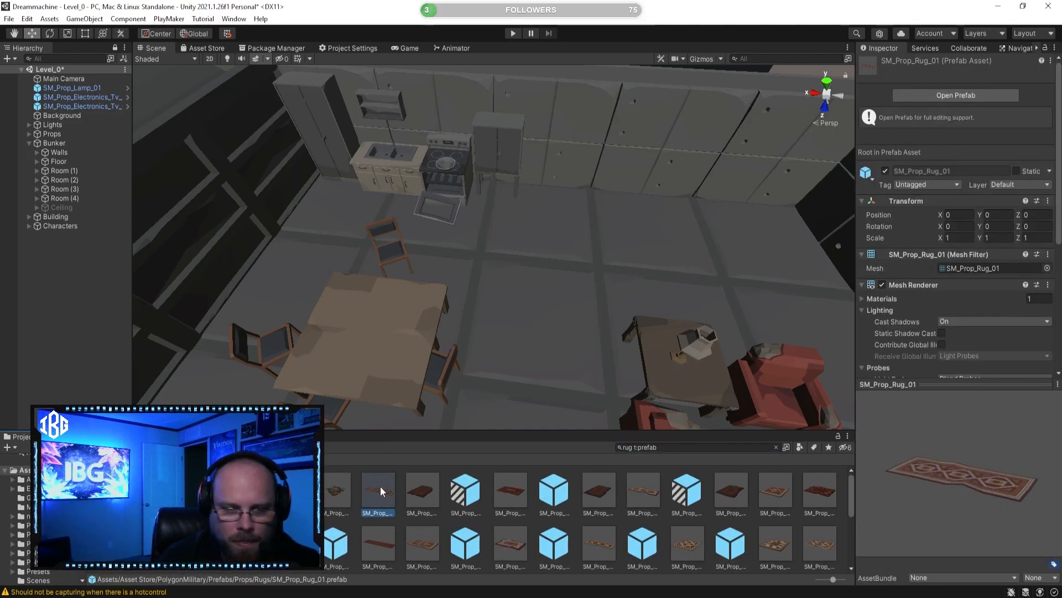
{"action": "left_click", "coordinate": [645, 486]}
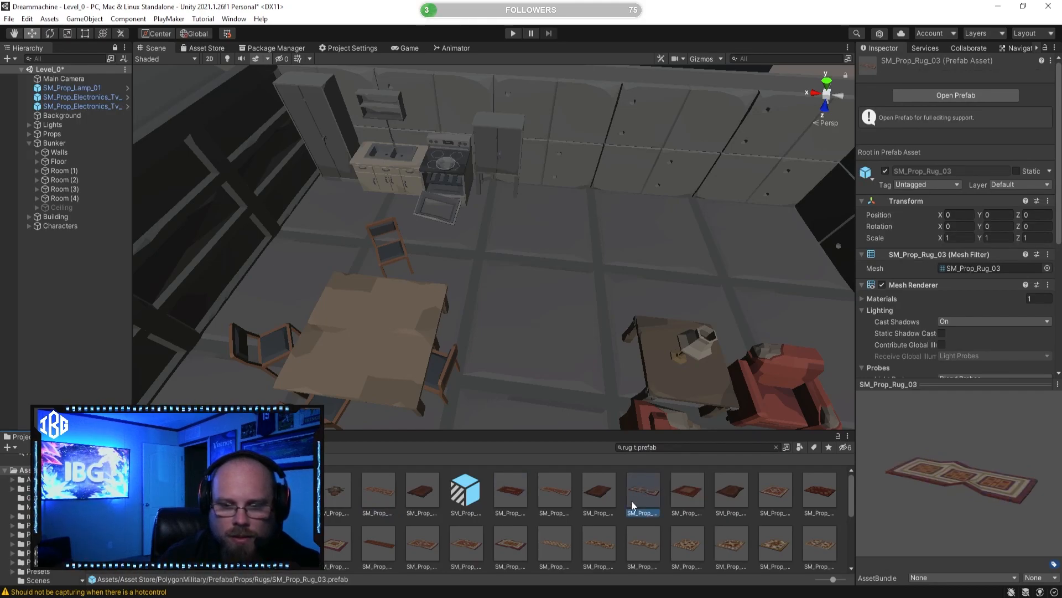
{"action": "left_click", "coordinate": [379, 544]}
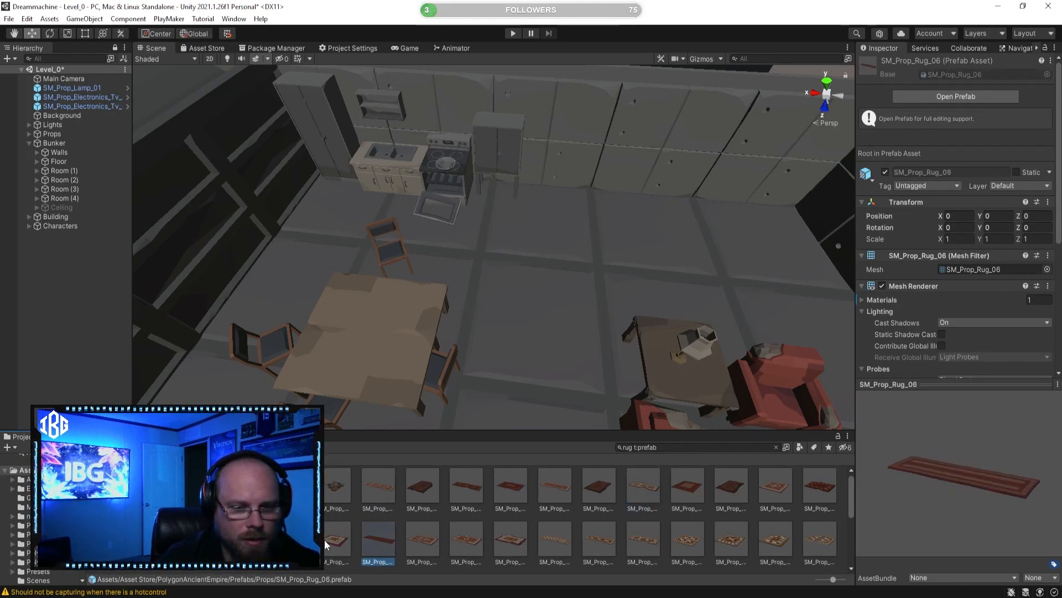
{"action": "left_click", "coordinate": [293, 540]}
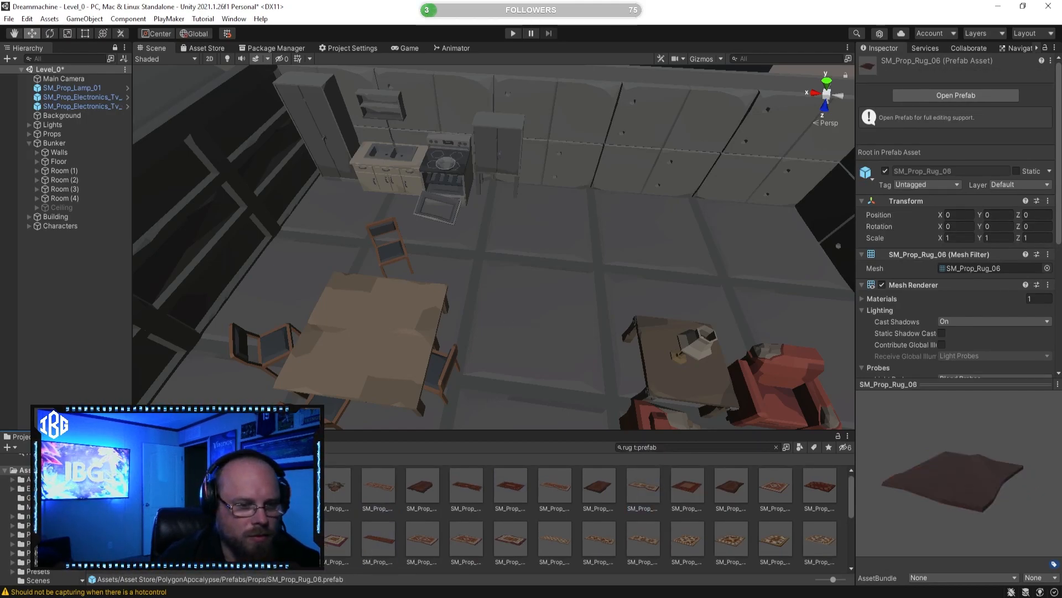
Step: Place the SM_Prop_Rug_05 prefab on the floor under the dining table, at about X -11.04 and Z 4.56
{"action": "left_click", "coordinate": [249, 539]}
{"action": "scroll", "coordinate": [484, 339], "scroll_direction": "down", "scroll_amount": 3}
{"action": "right_click_drag", "start_coordinate": [484, 340], "coordinate": [437, 340]}
{"action": "left_click_drag", "start_coordinate": [458, 388], "coordinate": [462, 198]}
{"action": "right_click_drag", "start_coordinate": [479, 225], "coordinate": [336, 188]}
{"action": "left_click_drag", "start_coordinate": [393, 241], "coordinate": [204, 276]}
{"action": "left_click_drag", "start_coordinate": [212, 276], "coordinate": [218, 275]}
{"action": "key", "text": "a"}
{"action": "mouse_move", "coordinate": [218, 275]}
{"action": "right_mouse_down"}
{"action": "mouse_move", "coordinate": [214, 283]}
{"action": "mouse_move", "coordinate": [230, 278]}
{"action": "right_mouse_up"}
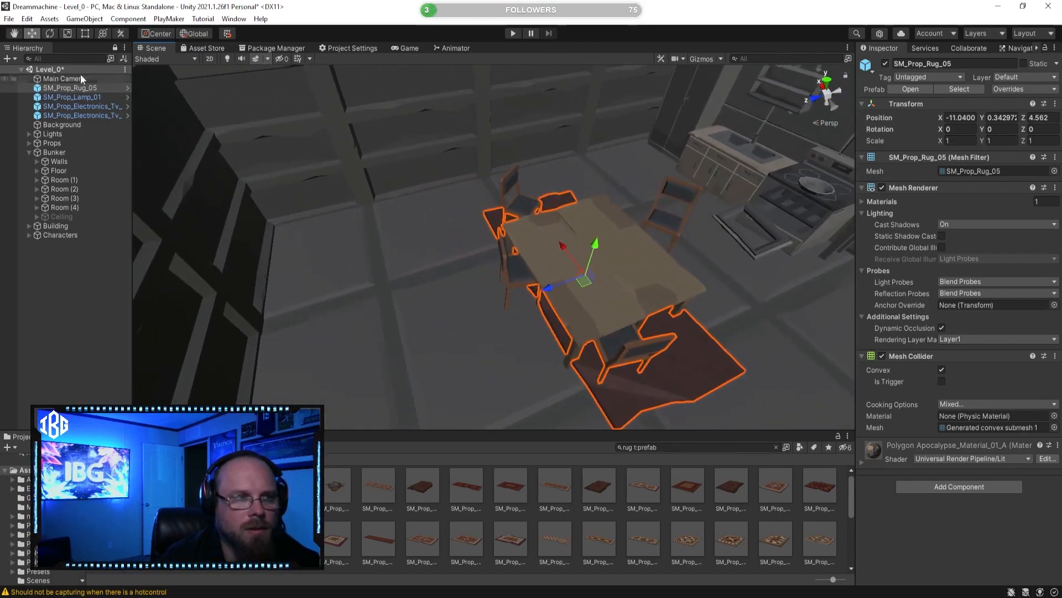
Step: Stretch the dining rug with the Rect tool so it extends past the table and chairs on all sides
{"action": "left_click", "coordinate": [67, 33]}
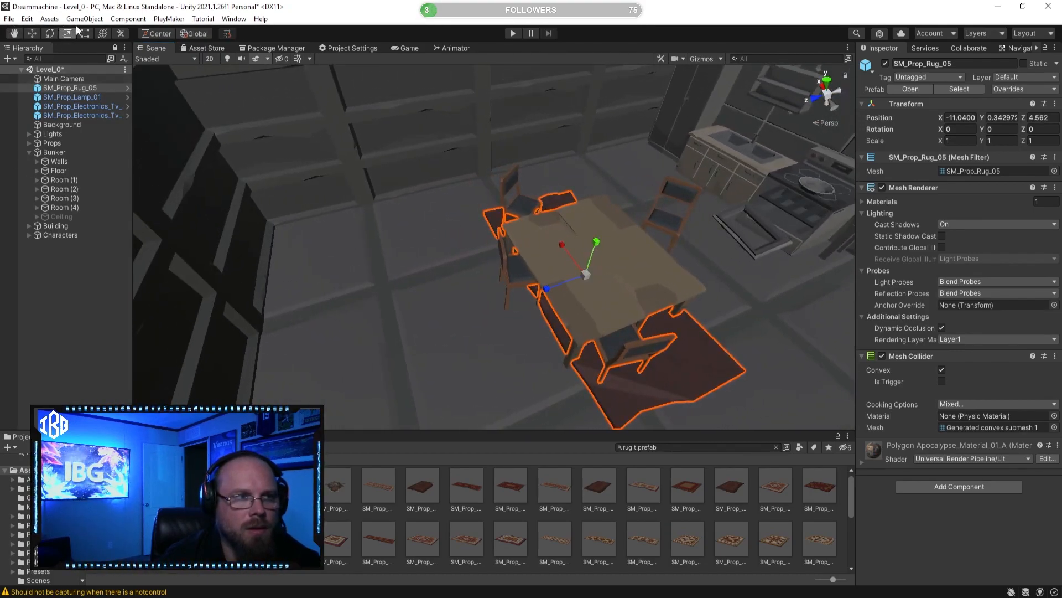
{"action": "left_click", "coordinate": [84, 33]}
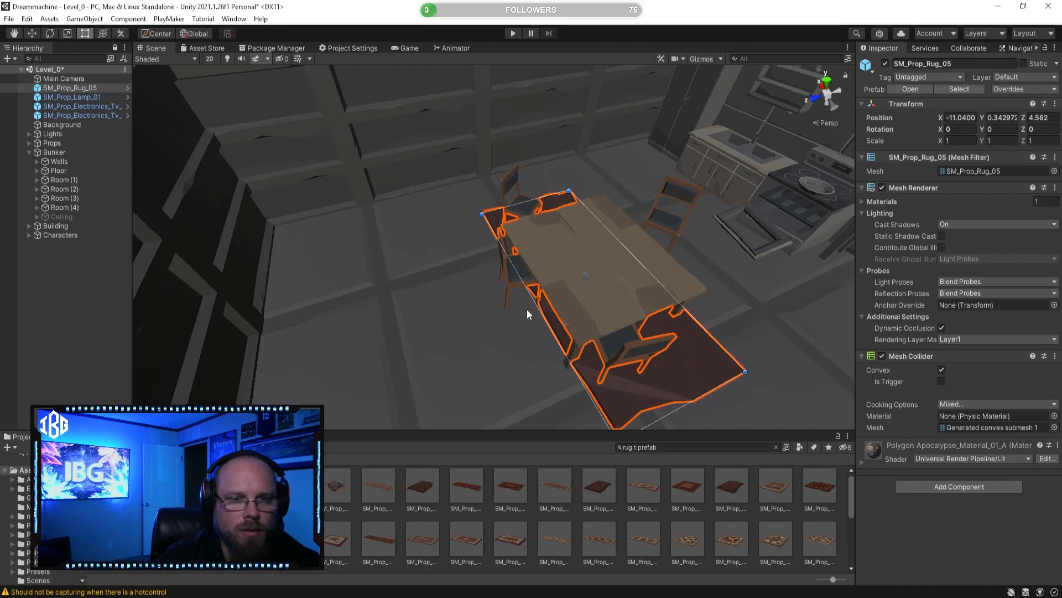
{"action": "left_click_drag", "start_coordinate": [539, 304], "coordinate": [467, 316]}
{"action": "right_click_drag", "start_coordinate": [467, 316], "coordinate": [449, 260]}
{"action": "left_click_drag", "start_coordinate": [452, 258], "coordinate": [496, 255]}
{"action": "left_click", "coordinate": [537, 497]}
{"action": "right_click_drag", "start_coordinate": [475, 343], "coordinate": [518, 310]}
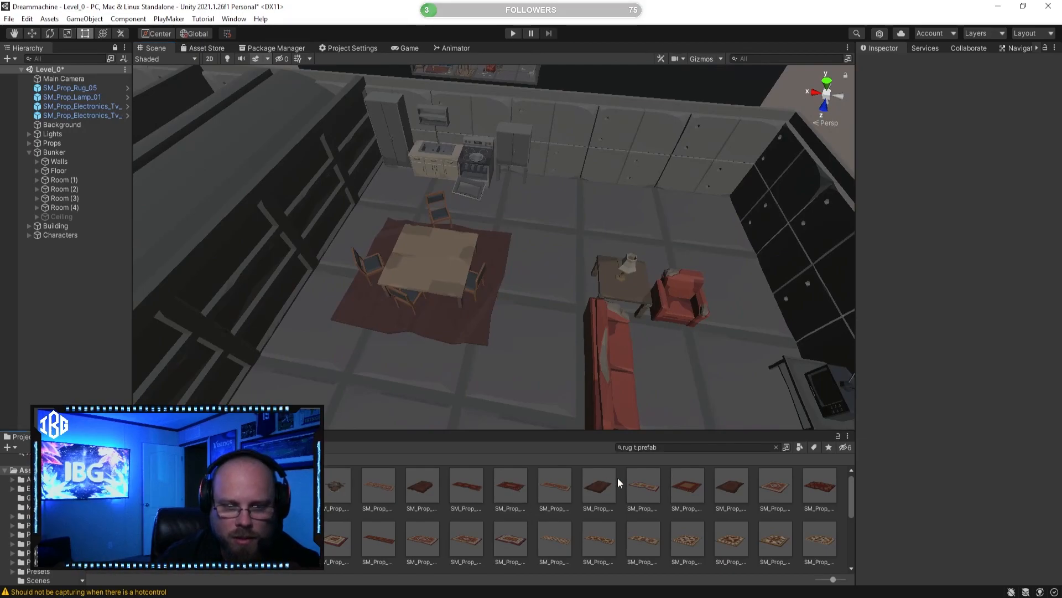
Step: Preview dark rug prefabs such as SM_Prop_Rug_02 for the living area and consult the reference floor plan Picture1.png
{"action": "scroll", "coordinate": [611, 480], "scroll_direction": "up", "scroll_amount": 1}
{"action": "left_click", "coordinate": [598, 491]}
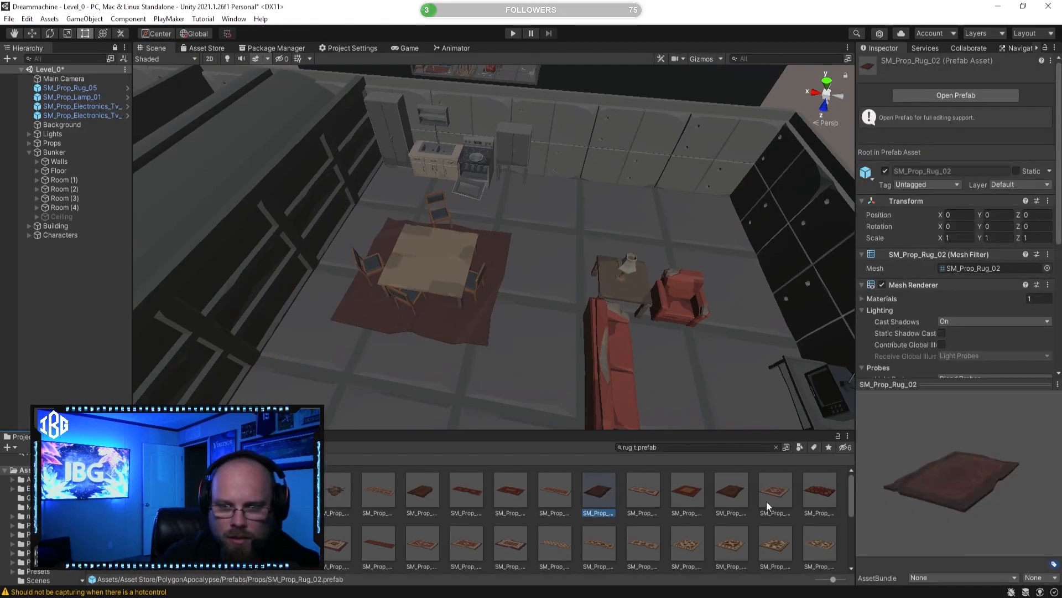
{"action": "left_click", "coordinate": [741, 490]}
{"action": "left_click", "coordinate": [603, 492]}
{"action": "right_click_drag", "start_coordinate": [468, 246], "coordinate": [517, 228]}
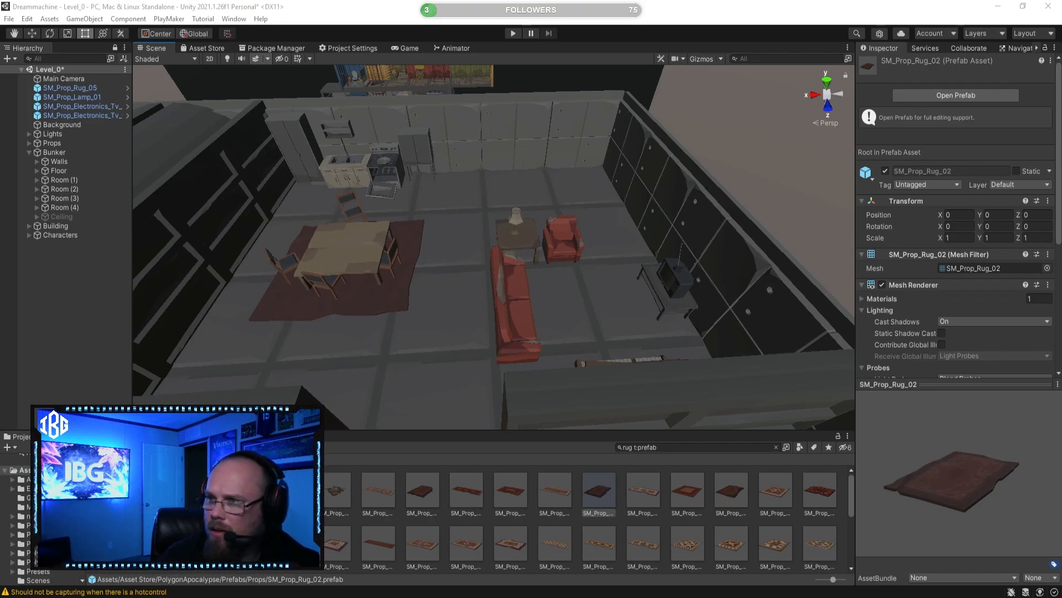
{"action": "left_click_drag", "start_coordinate": [1061, 244], "coordinate": [293, 75]}
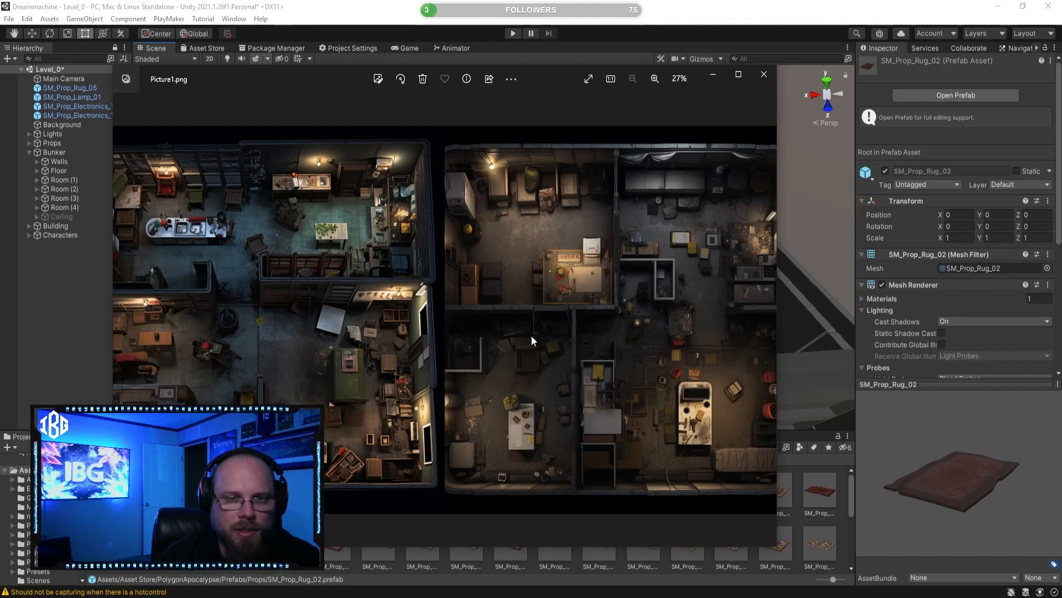
{"action": "left_click_drag", "start_coordinate": [544, 68], "coordinate": [996, 594]}
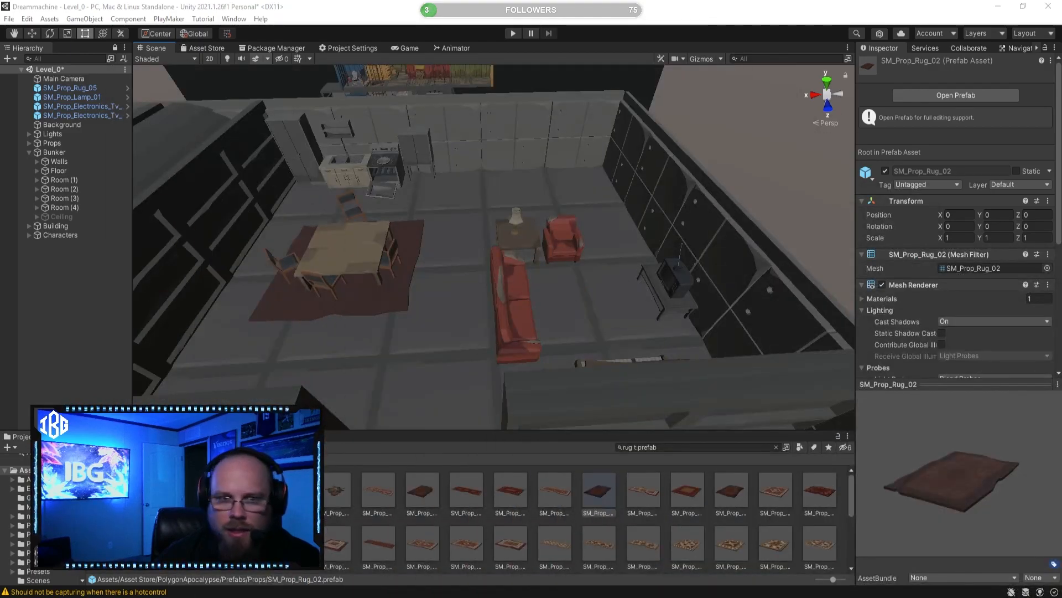
{"action": "left_click", "coordinate": [565, 455]}
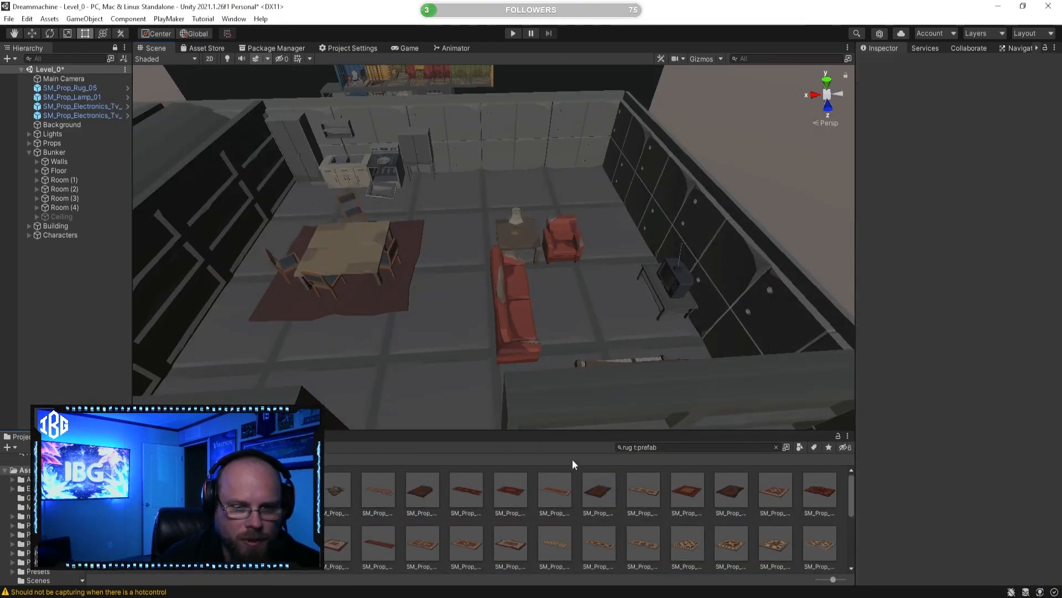
Step: Preview the Apocalypse SM_Prop_Rug_03, inspect the striped SM_Prop_Rug_32 in its prefab view, and return to the scene
{"action": "left_click", "coordinate": [731, 491]}
{"action": "scroll", "coordinate": [703, 508], "scroll_direction": "down", "scroll_amount": 2}
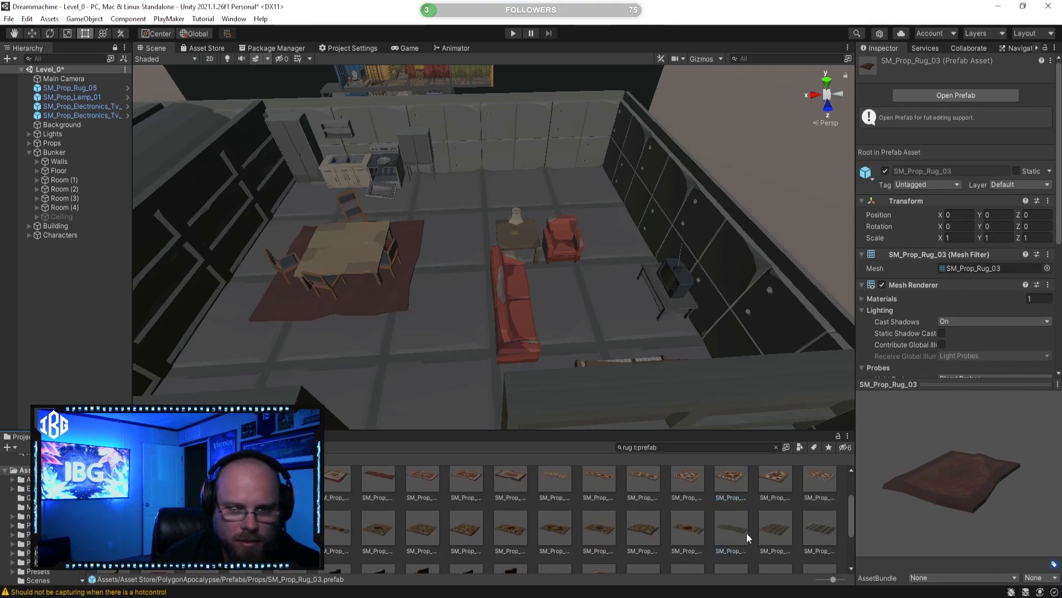
{"action": "double_click", "coordinate": [776, 529]}
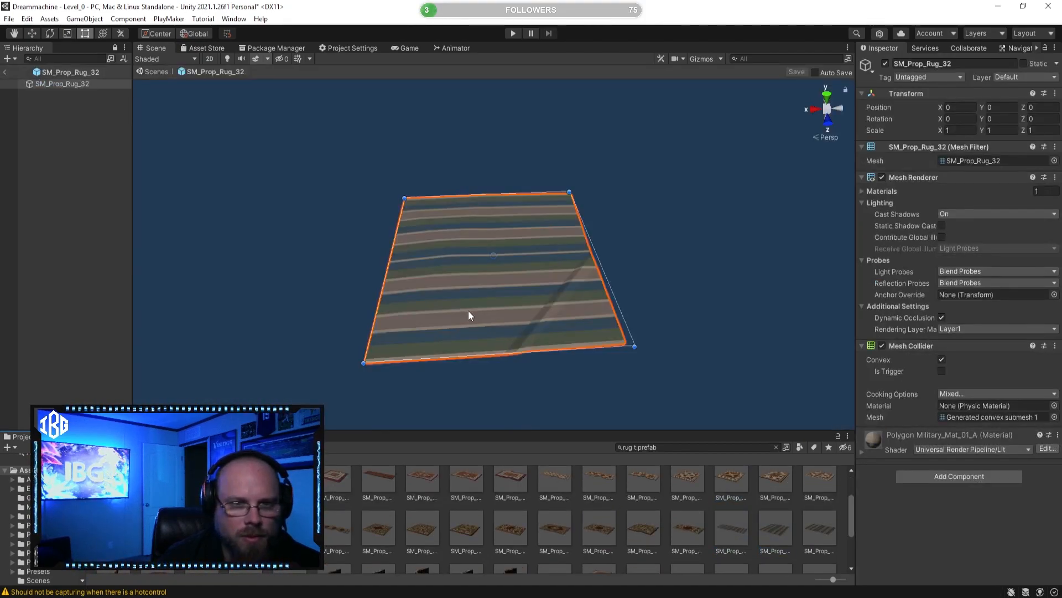
{"action": "left_click", "coordinate": [6, 73]}
Step: Look through the rolled, preset, folded and stair rug prefabs at the end of the search results
{"action": "left_click_drag", "start_coordinate": [736, 533], "coordinate": [702, 523]}
{"action": "scroll", "coordinate": [702, 523], "scroll_direction": "down", "scroll_amount": 2}
{"action": "left_click", "coordinate": [687, 520]}
{"action": "left_click", "coordinate": [775, 520]}
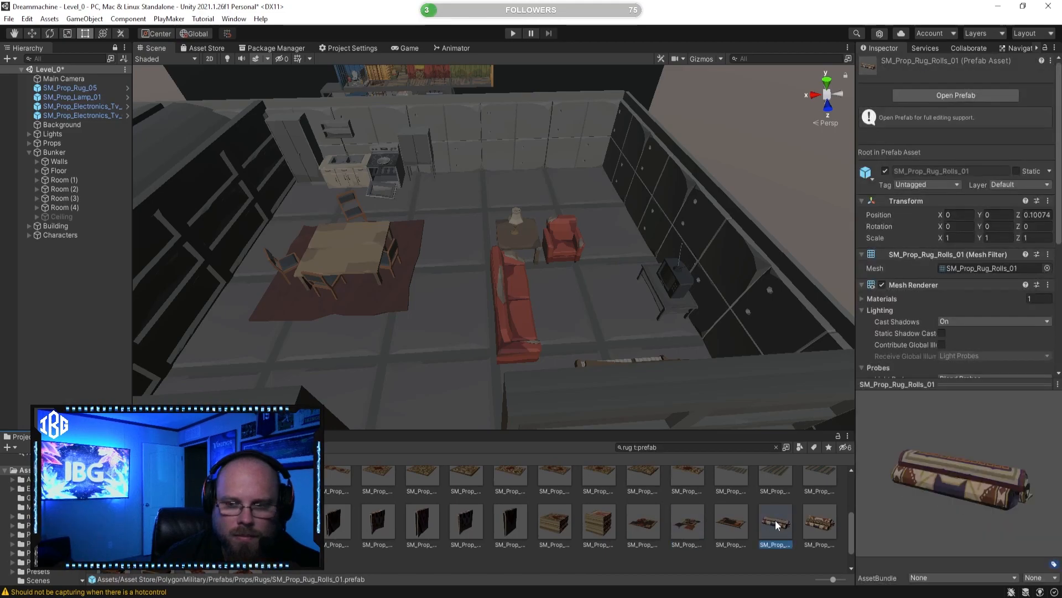
{"action": "left_click", "coordinate": [718, 522]}
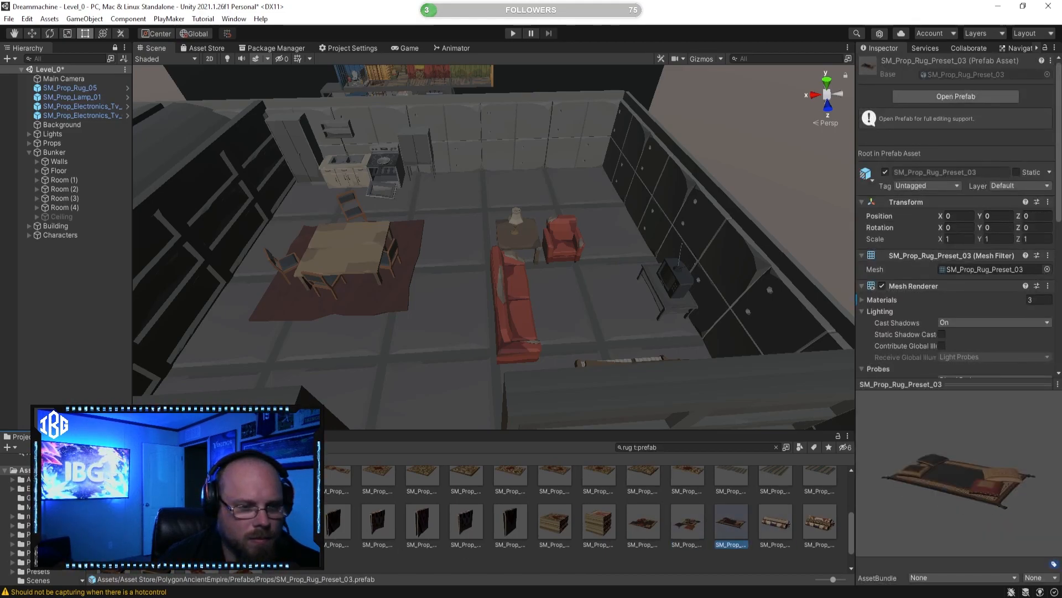
{"action": "left_click", "coordinate": [245, 522]}
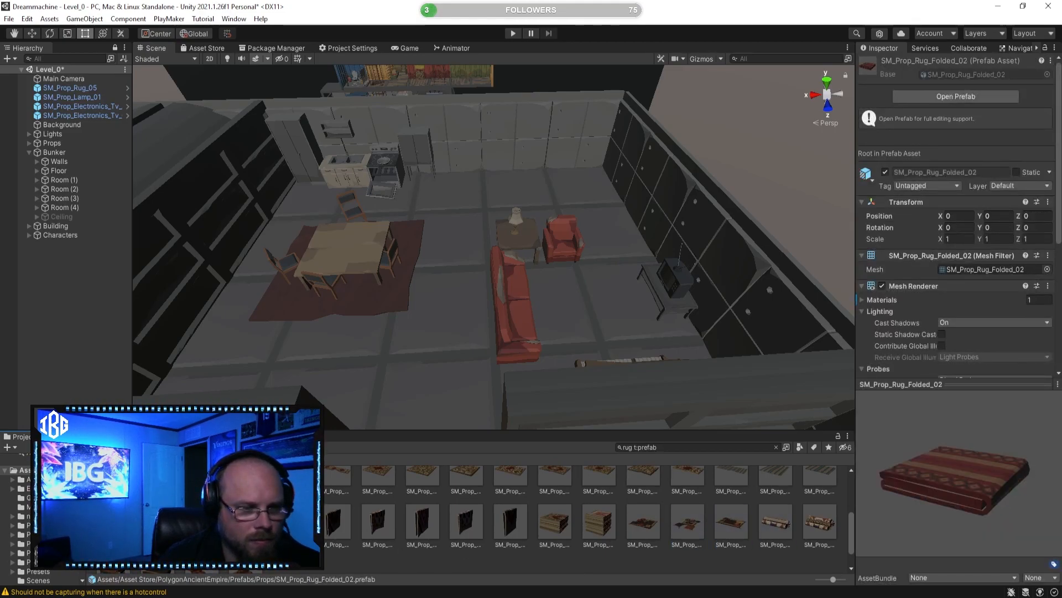
{"action": "left_click", "coordinate": [157, 522]}
{"action": "scroll", "coordinate": [157, 522], "scroll_direction": "down", "scroll_amount": 1}
{"action": "left_click", "coordinate": [201, 542]}
{"action": "left_click", "coordinate": [246, 542]}
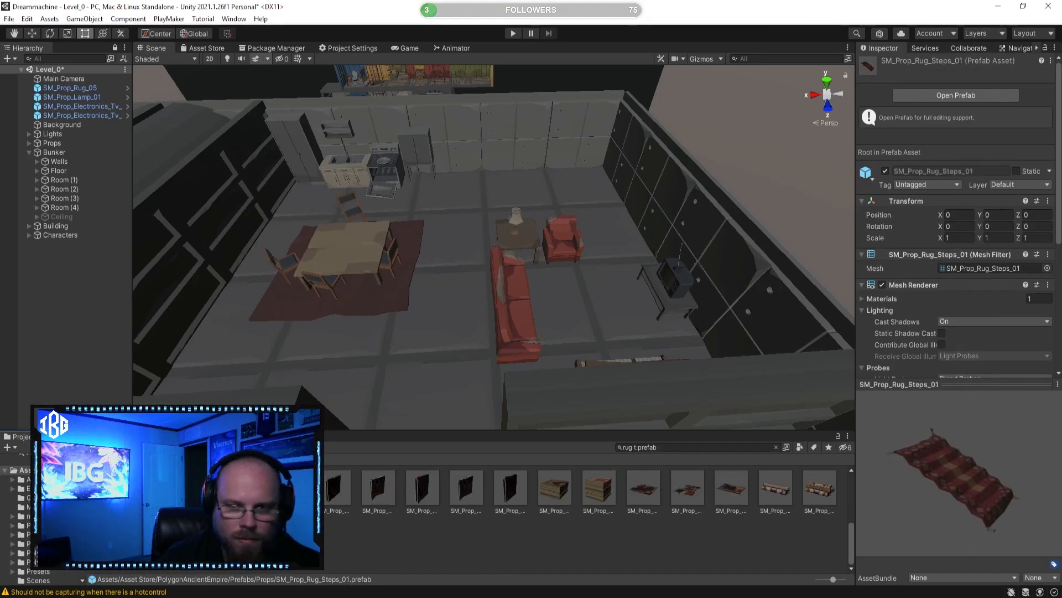
Step: Place the striped SM_Prop_Rug_33 prefab on the floor in front of the red couch
{"action": "scroll", "coordinate": [649, 532], "scroll_direction": "up", "scroll_amount": 1}
{"action": "left_click", "coordinate": [783, 501]}
{"action": "left_click", "coordinate": [815, 504]}
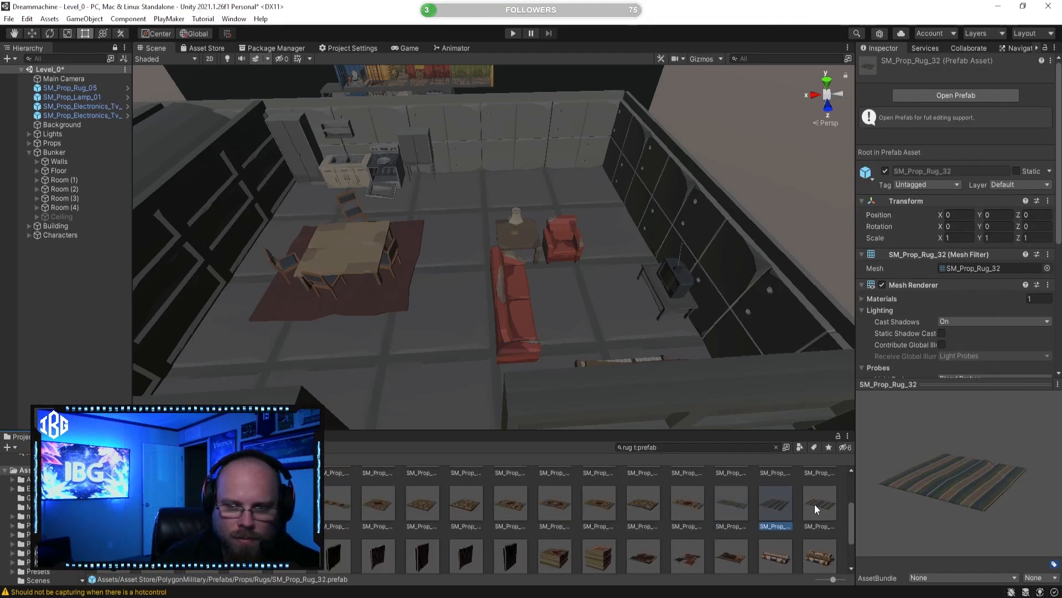
{"action": "scroll", "coordinate": [815, 503], "scroll_direction": "up", "scroll_amount": 1}
{"action": "left_click_drag", "start_coordinate": [823, 537], "coordinate": [545, 303]}
{"action": "left_click", "coordinate": [617, 512]}
{"action": "right_click_drag", "start_coordinate": [565, 310], "coordinate": [460, 257]}
{"action": "left_click", "coordinate": [508, 256]}
{"action": "left_click", "coordinate": [664, 513]}
{"action": "right_click_drag", "start_coordinate": [608, 342], "coordinate": [496, 348]}
Step: Move the piano SM_Prop_Piano_01 along X to about -2.78
{"action": "left_click", "coordinate": [341, 492]}
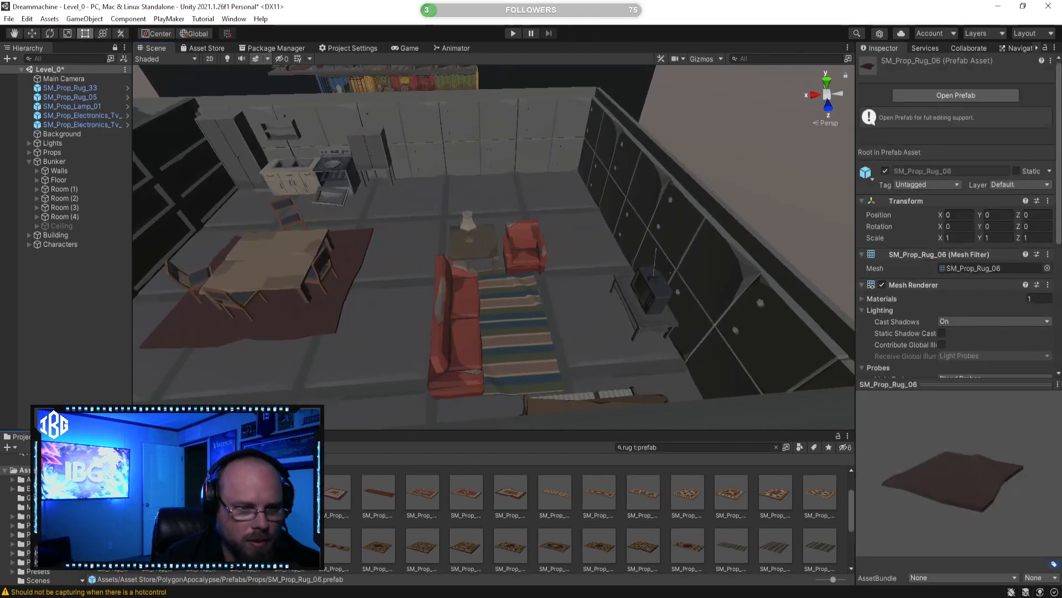
{"action": "left_click", "coordinate": [245, 492]}
{"action": "right_click_drag", "start_coordinate": [400, 304], "coordinate": [442, 387]}
{"action": "right_click_drag", "start_coordinate": [474, 334], "coordinate": [389, 140]}
{"action": "left_click", "coordinate": [633, 238]}
{"action": "left_click", "coordinate": [35, 32]}
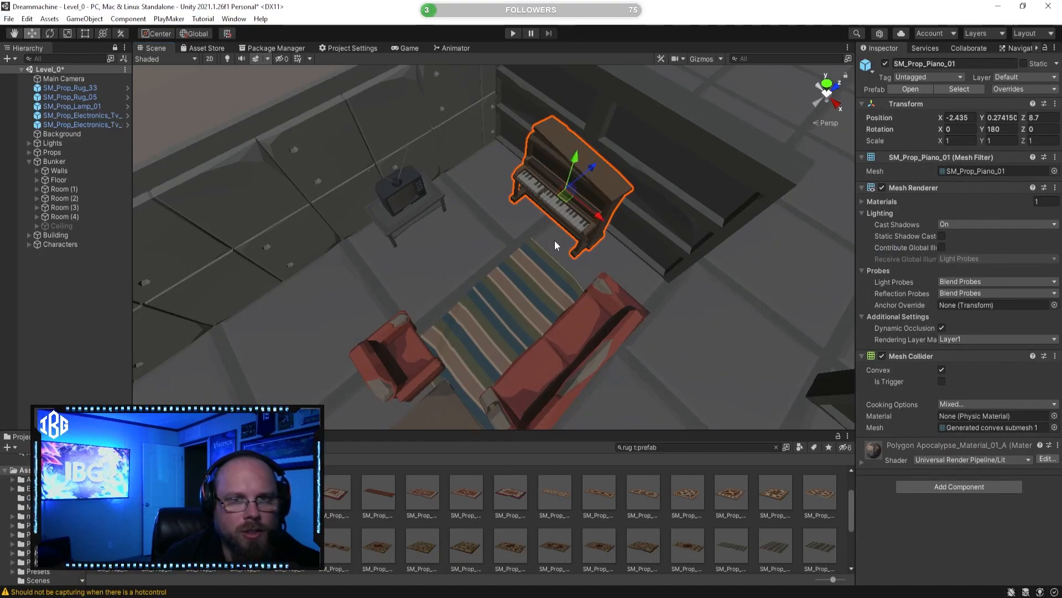
{"action": "left_click_drag", "start_coordinate": [601, 216], "coordinate": [584, 206]}
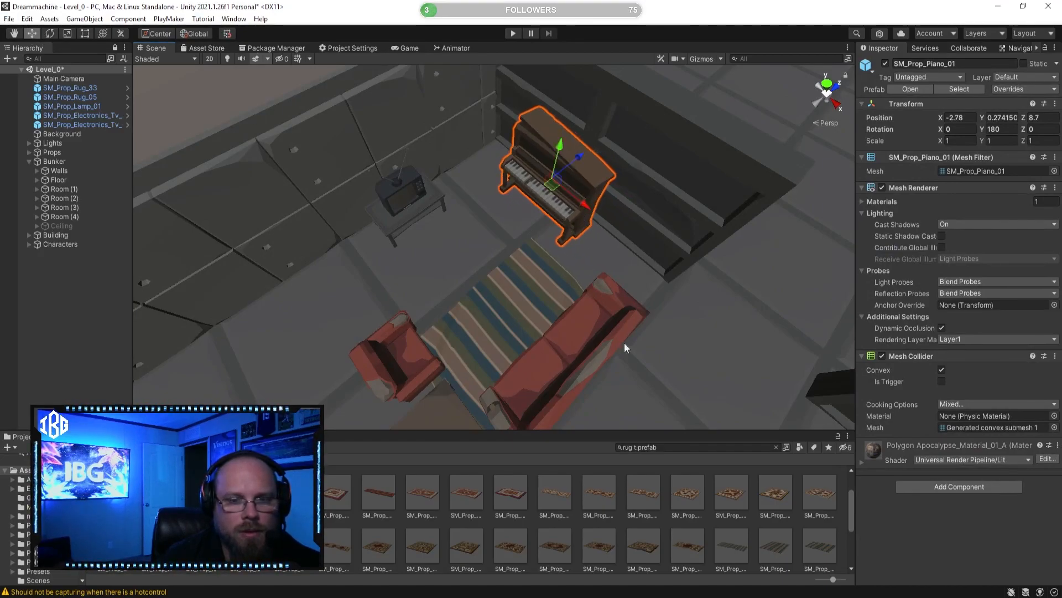
{"action": "left_click", "coordinate": [624, 530]}
Step: Search the prefabs for "stool" and place SM_Prop_Stool_Round_01 in front of the piano
{"action": "right_click_drag", "start_coordinate": [448, 260], "coordinate": [616, 212]}
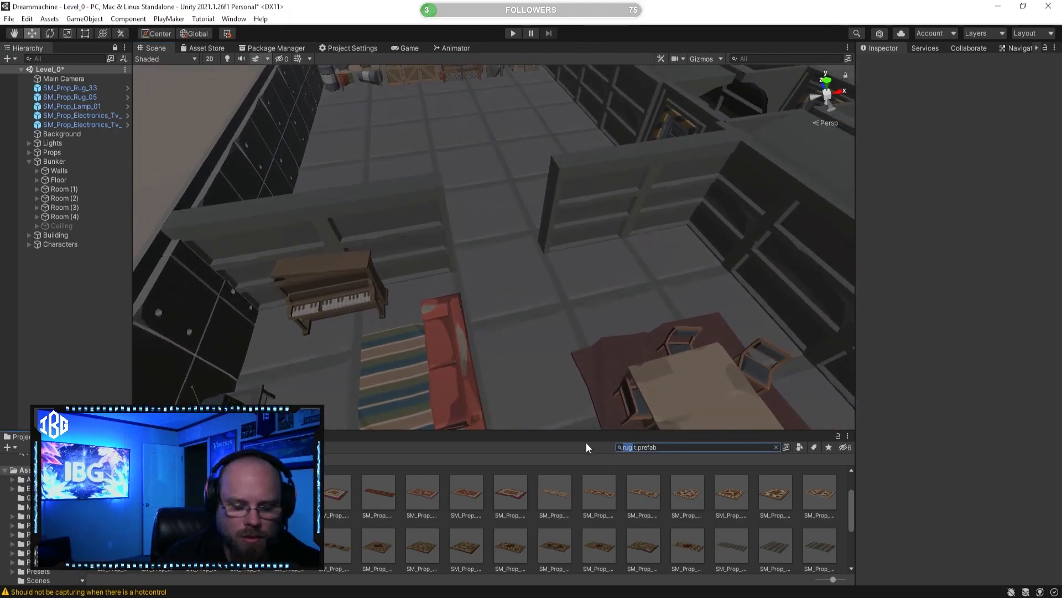
{"action": "type", "text": "stool"}
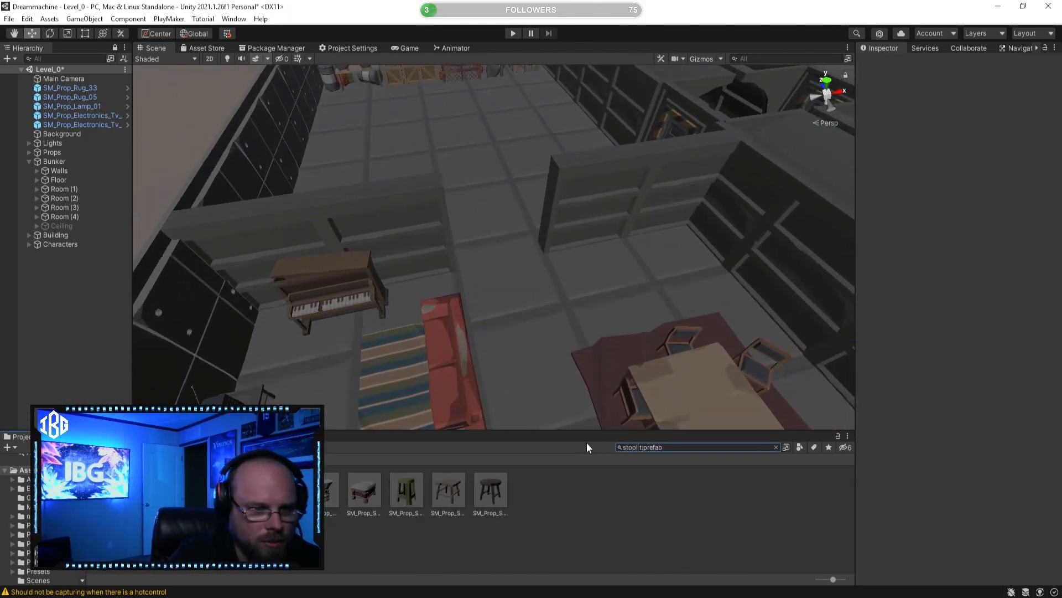
{"action": "left_click", "coordinate": [405, 490]}
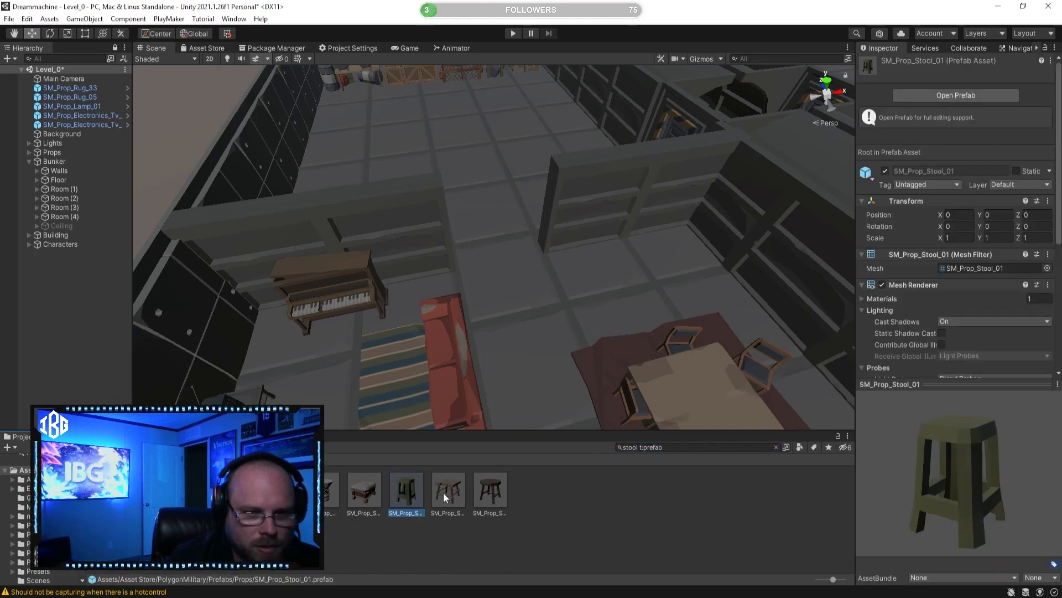
{"action": "left_click", "coordinate": [490, 490]}
{"action": "right_click_drag", "start_coordinate": [474, 308], "coordinate": [513, 463]}
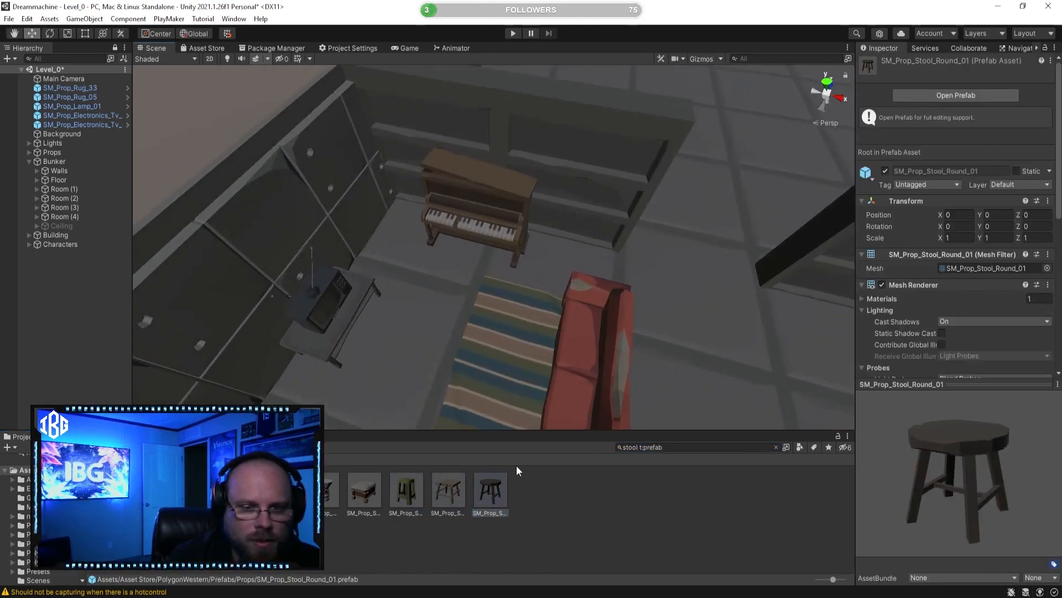
{"action": "left_click_drag", "start_coordinate": [455, 272], "coordinate": [455, 271]}
{"action": "left_click", "coordinate": [576, 534]}
Step: Search the prefabs for "plant" and preview the chilli bush and corn plants
{"action": "right_click_drag", "start_coordinate": [463, 323], "coordinate": [629, 442]}
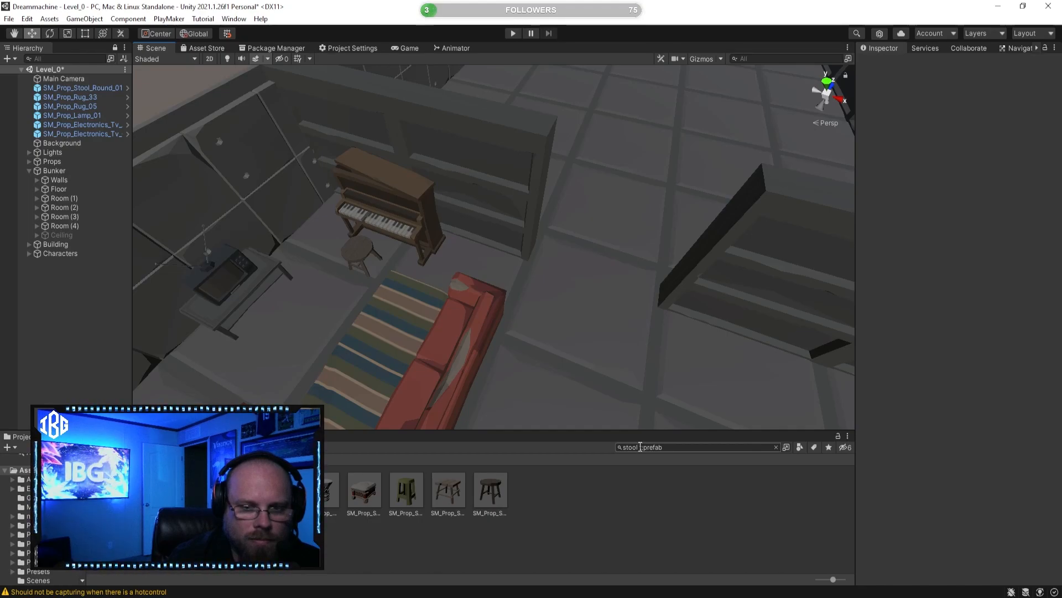
{"action": "double_click", "coordinate": [638, 448]}
{"action": "type", "text": "pla"}
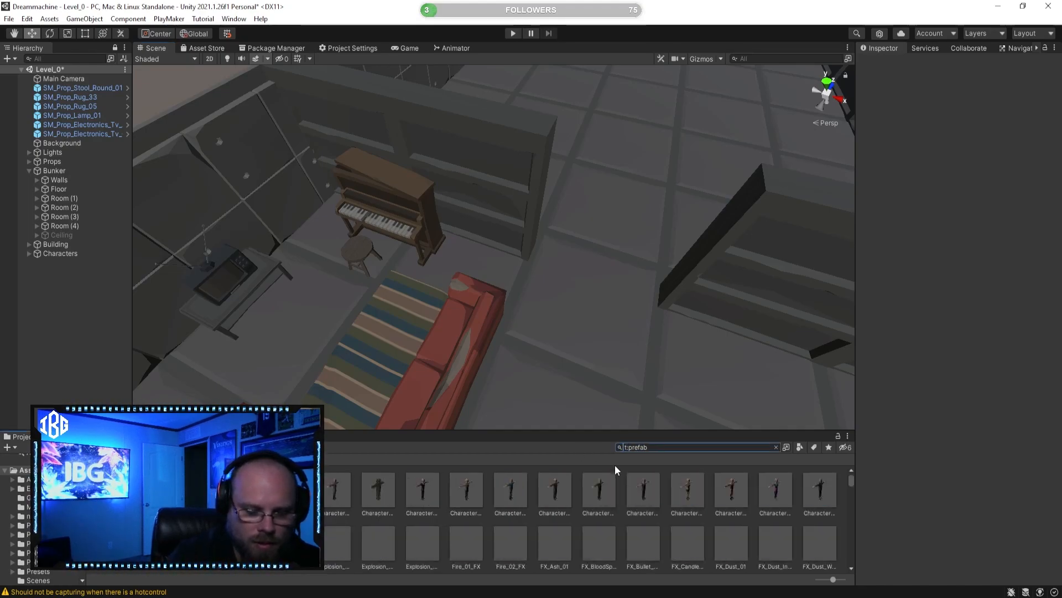
{"action": "type", "text": "nt"}
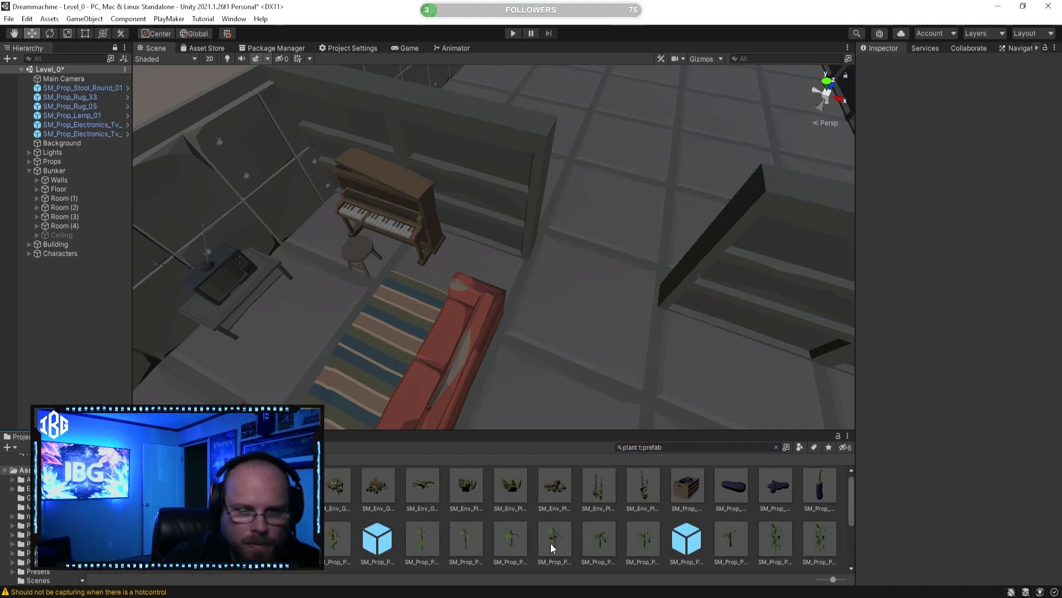
{"action": "left_click", "coordinate": [595, 539]}
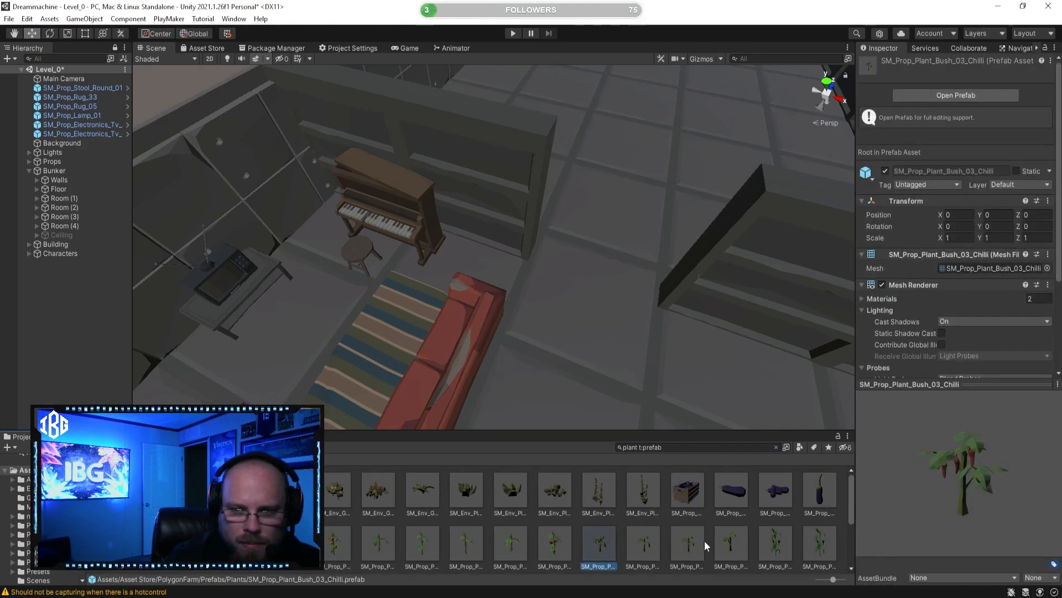
{"action": "left_click", "coordinate": [731, 541]}
{"action": "left_click", "coordinate": [781, 547]}
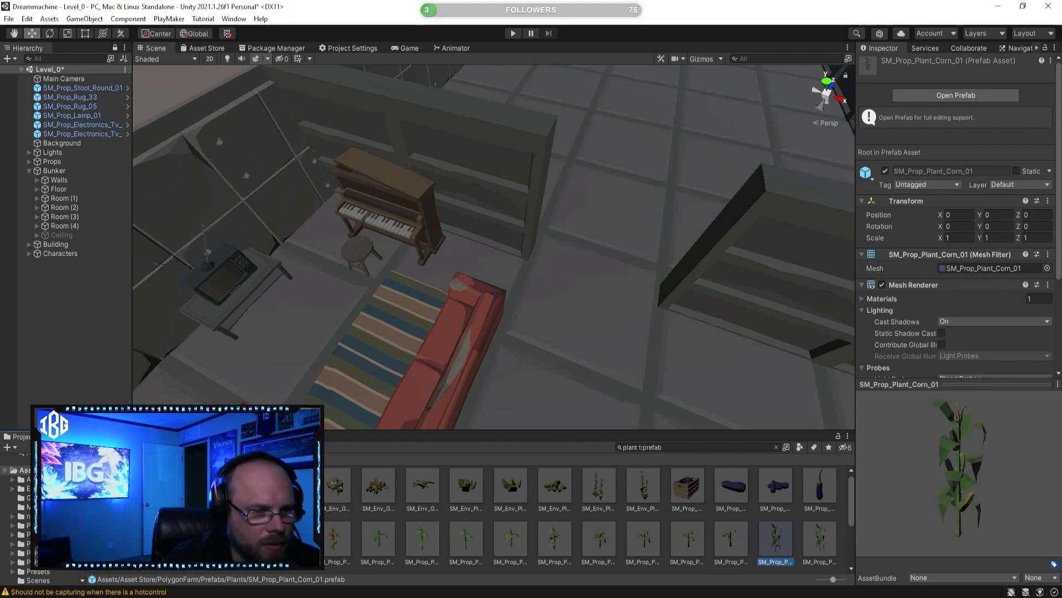
Step: Browse the plant prefabs and place the cactus SM_Prop_PlantPot_01 on the floor in the corner between the piano and the TV
{"action": "left_click", "coordinate": [201, 487]}
{"action": "scroll", "coordinate": [201, 487], "scroll_direction": "down", "scroll_amount": 1}
{"action": "scroll", "coordinate": [664, 517], "scroll_direction": "down", "scroll_amount": 2}
{"action": "scroll", "coordinate": [664, 518], "scroll_direction": "down", "scroll_amount": 1}
{"action": "left_click", "coordinate": [665, 537]}
{"action": "left_click", "coordinate": [363, 545]}
{"action": "left_click", "coordinate": [647, 549]}
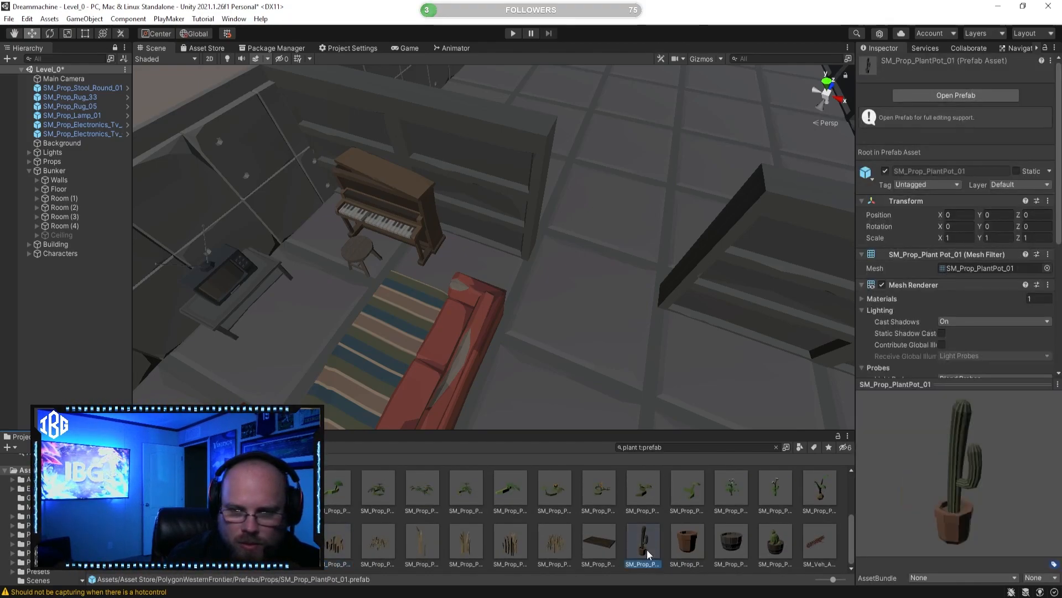
{"action": "right_click_drag", "start_coordinate": [506, 255], "coordinate": [415, 190]}
{"action": "left_click_drag", "start_coordinate": [643, 542], "coordinate": [503, 296]}
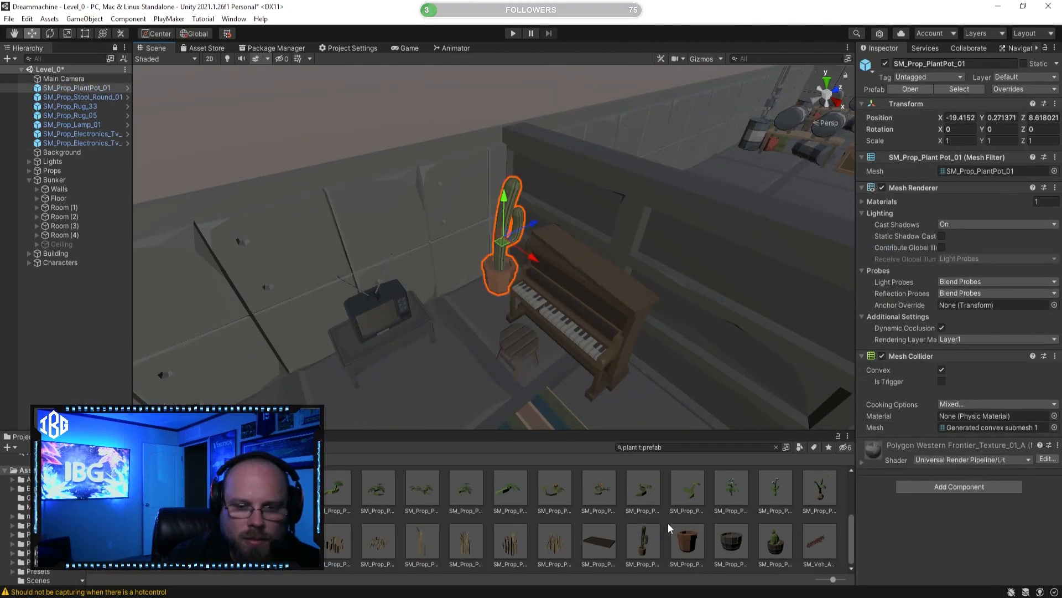
Step: Preview SM_Prop_PlantPot_04, and place the clay pot SM_Prop_PlantPot_02 on the floor at the piano's end nearest the couch
{"action": "left_click", "coordinate": [773, 548]}
{"action": "right_click_drag", "start_coordinate": [735, 367], "coordinate": [664, 343]}
{"action": "key", "text": "w"}
{"action": "key", "text": "d"}
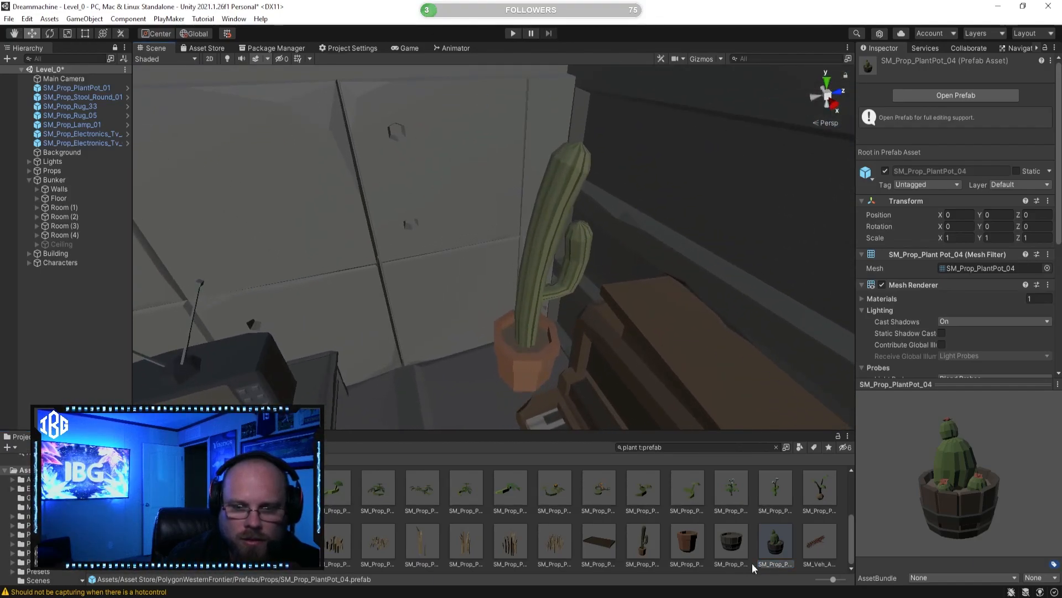
{"action": "left_click", "coordinate": [687, 540]}
{"action": "right_click_drag", "start_coordinate": [553, 327], "coordinate": [613, 380]}
{"action": "key", "text": "w"}
{"action": "left_click_drag", "start_coordinate": [689, 541], "coordinate": [523, 301]}
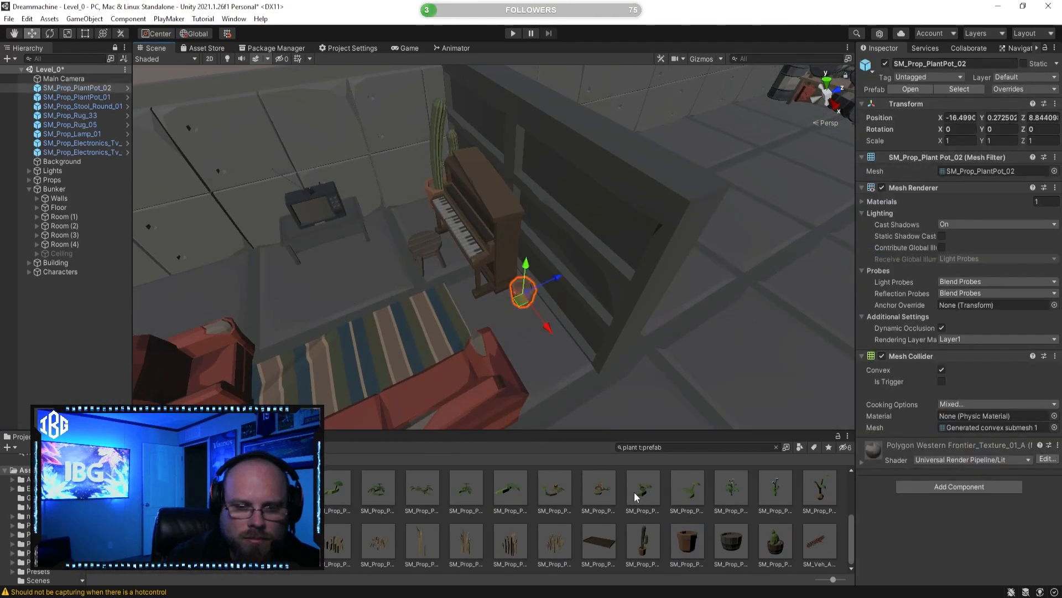
Step: Place the SM_Prop_Plant_Potato_01 prefab in the small clay pot beside the piano
{"action": "left_click", "coordinate": [668, 513]}
{"action": "key", "text": "w"}
{"action": "key", "text": "a"}
{"action": "right_click_drag", "start_coordinate": [443, 346], "coordinate": [588, 334]}
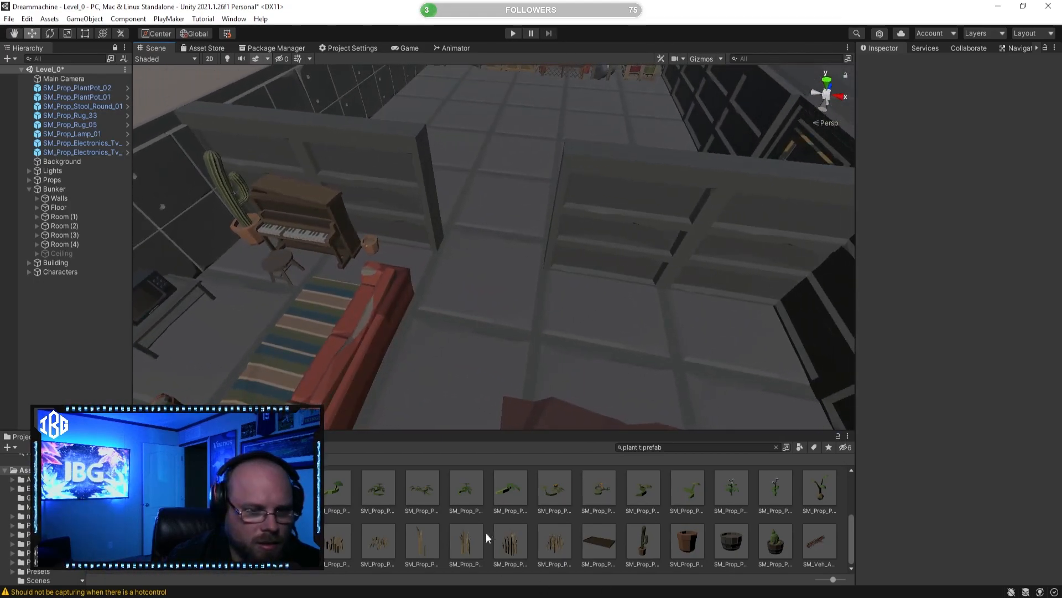
{"action": "left_click", "coordinate": [817, 494]}
{"action": "right_click_drag", "start_coordinate": [639, 295], "coordinate": [493, 249]}
{"action": "key", "text": "w"}
{"action": "left_click_drag", "start_coordinate": [821, 489], "coordinate": [458, 272]}
{"action": "left_click_drag", "start_coordinate": [449, 190], "coordinate": [420, 222]}
Step: Preview SM_Prop_Plant_Wheat_Optimised_03 and adjust the potato plant's position inside its clay pot
{"action": "left_click", "coordinate": [510, 545]}
{"action": "right_click_drag", "start_coordinate": [415, 297], "coordinate": [363, 261]}
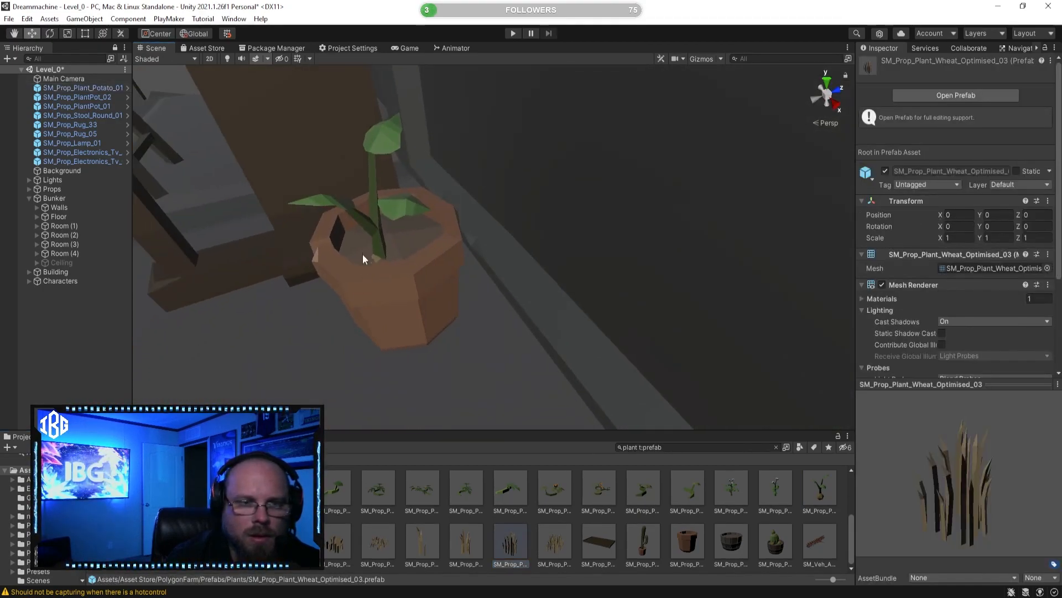
{"action": "left_click", "coordinate": [376, 234]}
{"action": "left_click_drag", "start_coordinate": [415, 211], "coordinate": [434, 207]}
{"action": "left_click", "coordinate": [533, 490]}
{"action": "right_click_drag", "start_coordinate": [387, 297], "coordinate": [529, 313]}
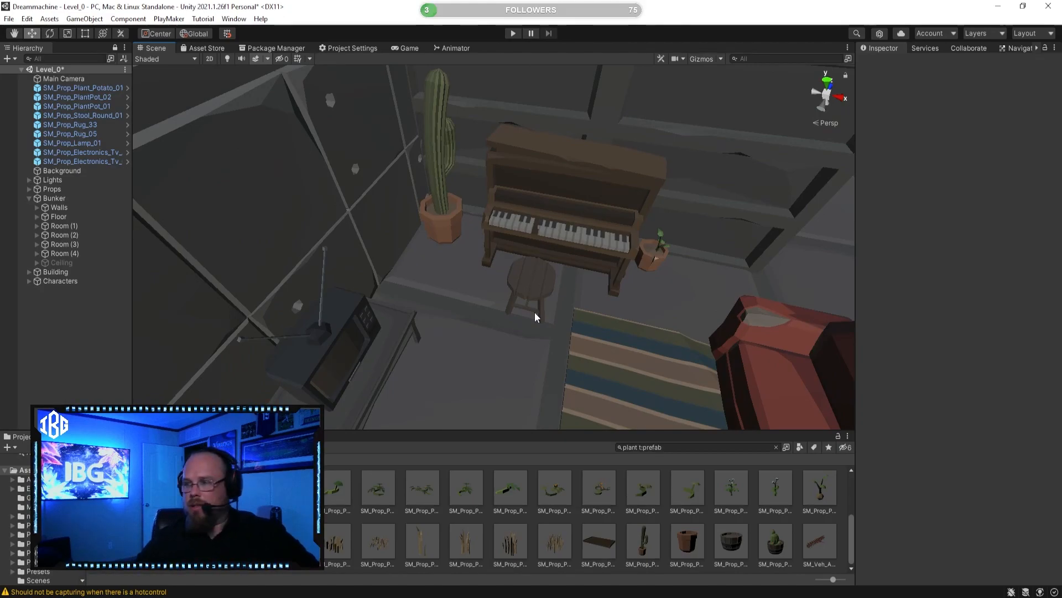
{"action": "right_click_drag", "start_coordinate": [534, 318], "coordinate": [605, 328]}
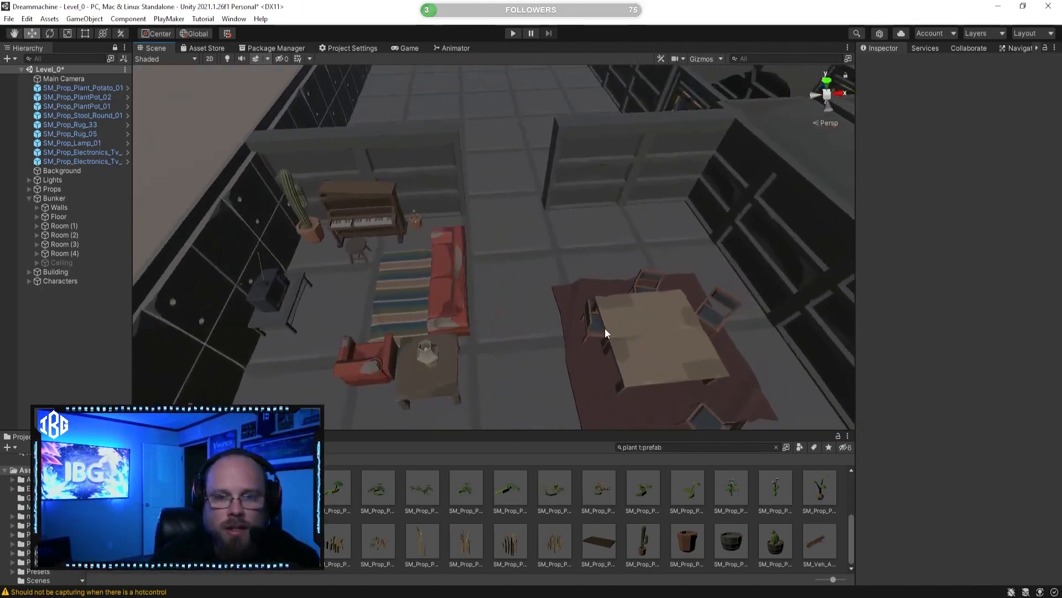
Step: Look through more plant prefabs, previewing SM_Prop_Box_Eggplant_01 and SM_Env_Garden_Plants_06
{"action": "left_click", "coordinate": [605, 539]}
{"action": "scroll", "coordinate": [603, 539], "scroll_direction": "up", "scroll_amount": 3}
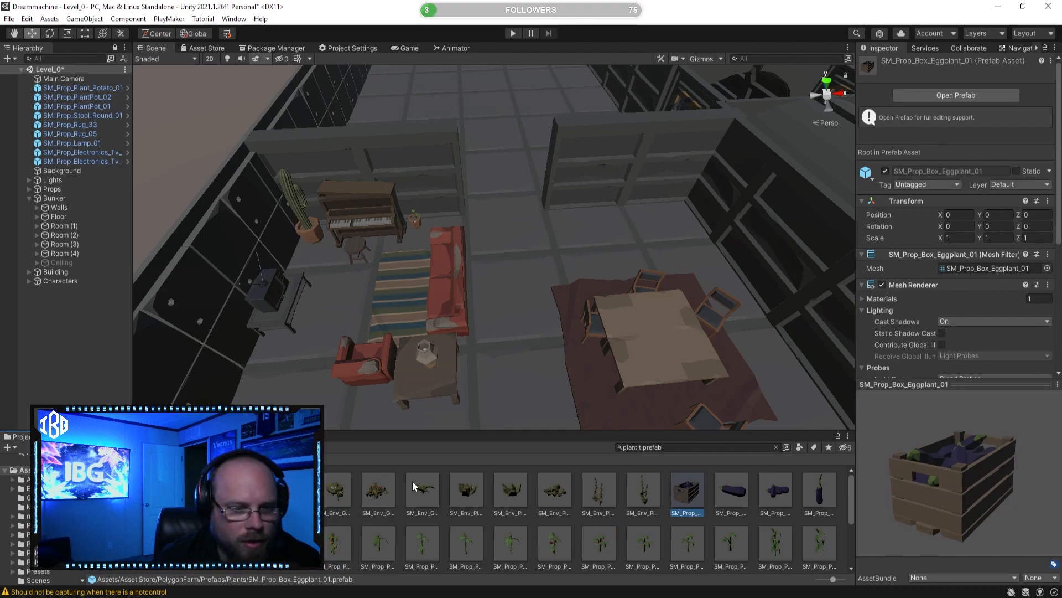
{"action": "left_click", "coordinate": [374, 490]}
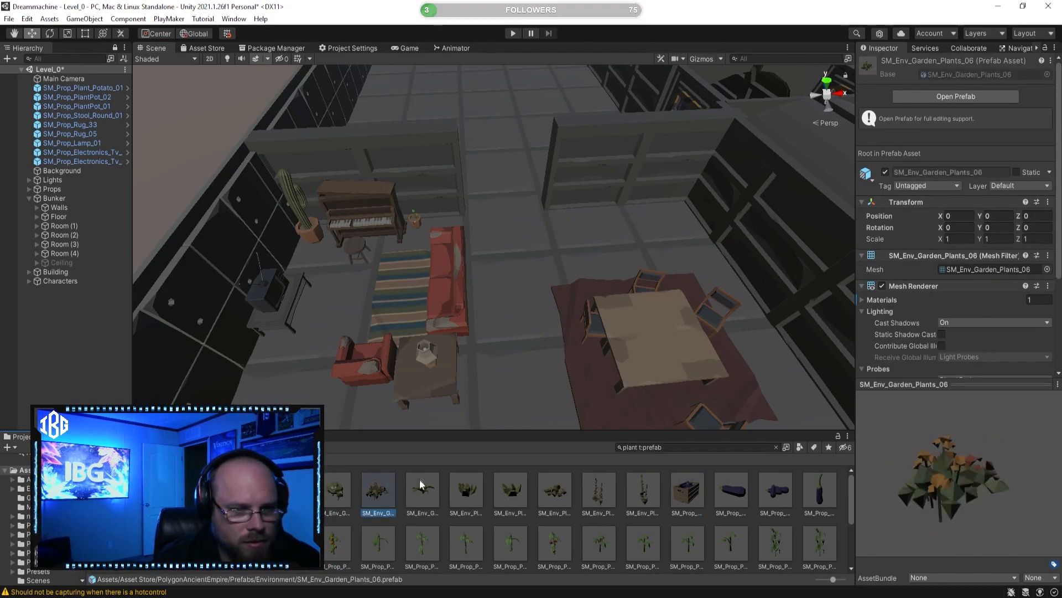
Step: Search the prefabs for "box" and preview SM_Prop_Box_Apple_02 and SM_Prop_Box_Apricot_01
{"action": "left_click", "coordinate": [640, 446]}
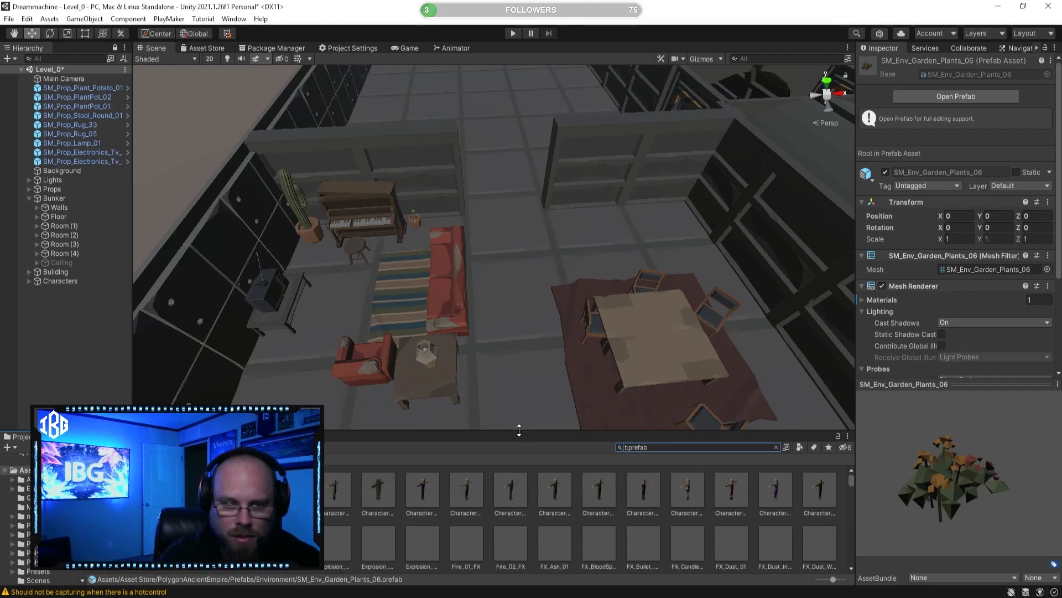
{"action": "type", "text": "box"}
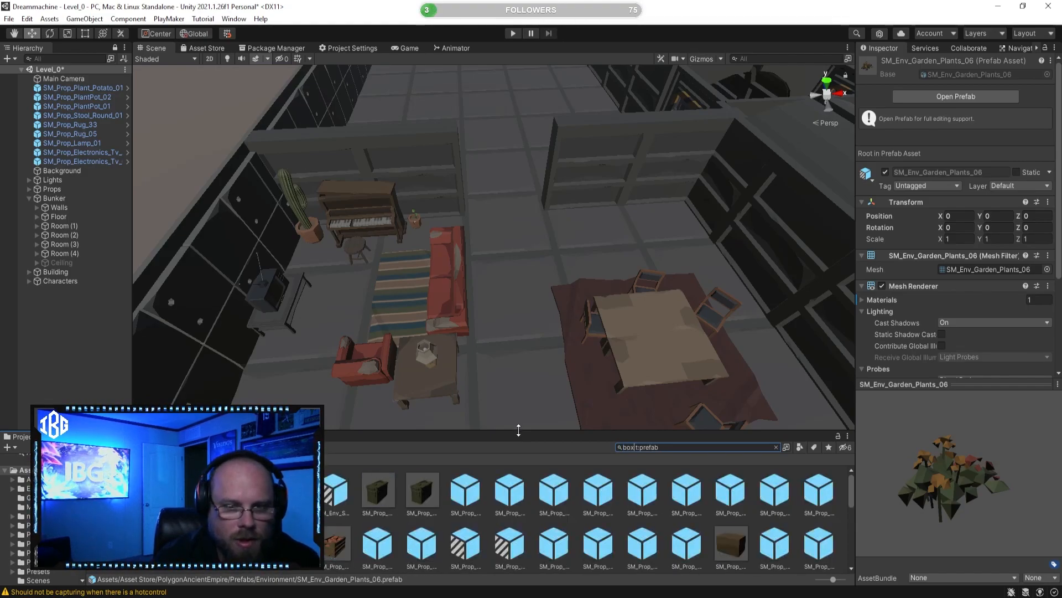
{"action": "left_click", "coordinate": [820, 490]}
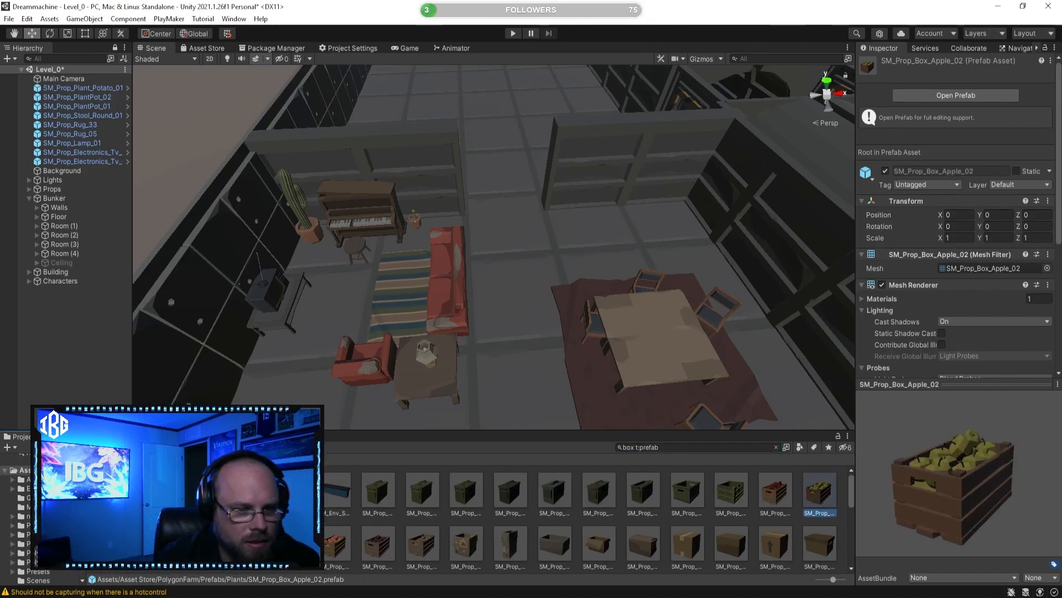
{"action": "left_click", "coordinate": [289, 544]}
{"action": "scroll", "coordinate": [277, 525], "scroll_direction": "down", "scroll_amount": 1}
{"action": "left_click", "coordinate": [113, 505]}
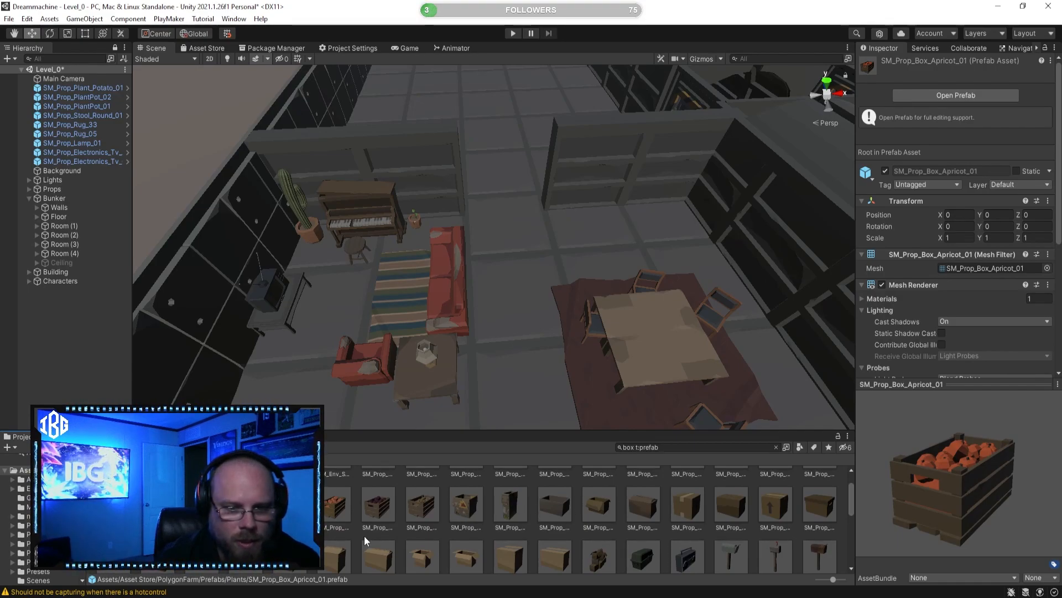
{"action": "scroll", "coordinate": [388, 526], "scroll_direction": "down", "scroll_amount": 1}
Step: Place the SM_Prop_CardboardBox_Wall_01 prefab on the floor against the partition wall behind the dining table
{"action": "left_click", "coordinate": [603, 533]}
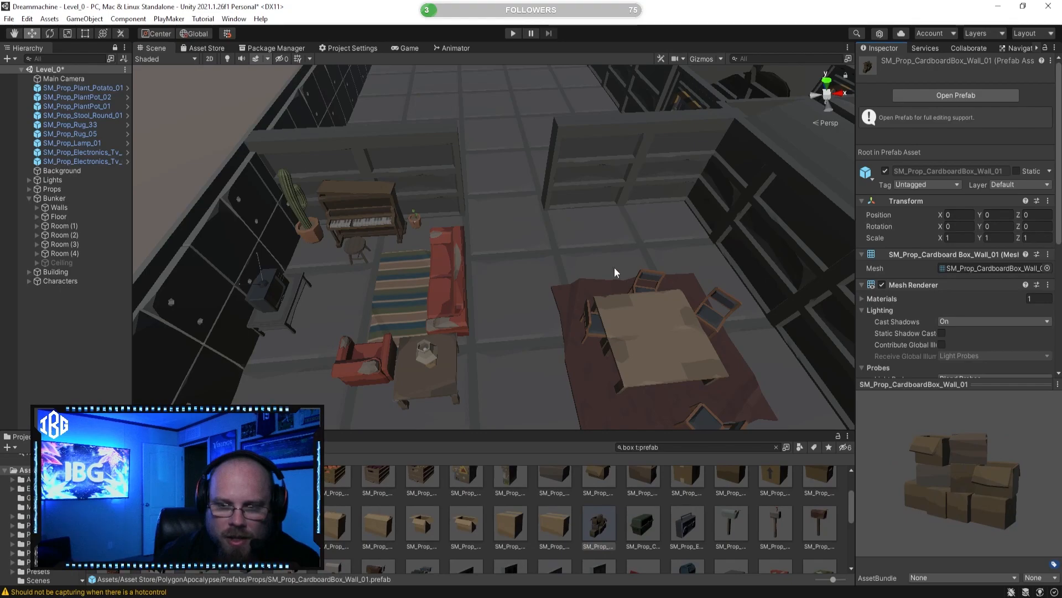
{"action": "right_click_drag", "start_coordinate": [617, 272], "coordinate": [593, 280]}
{"action": "left_click_drag", "start_coordinate": [598, 525], "coordinate": [591, 419]}
{"action": "left_click_drag", "start_coordinate": [584, 267], "coordinate": [560, 256]}
{"action": "left_click_drag", "start_coordinate": [400, 320], "coordinate": [630, 499], "text": "alt"}
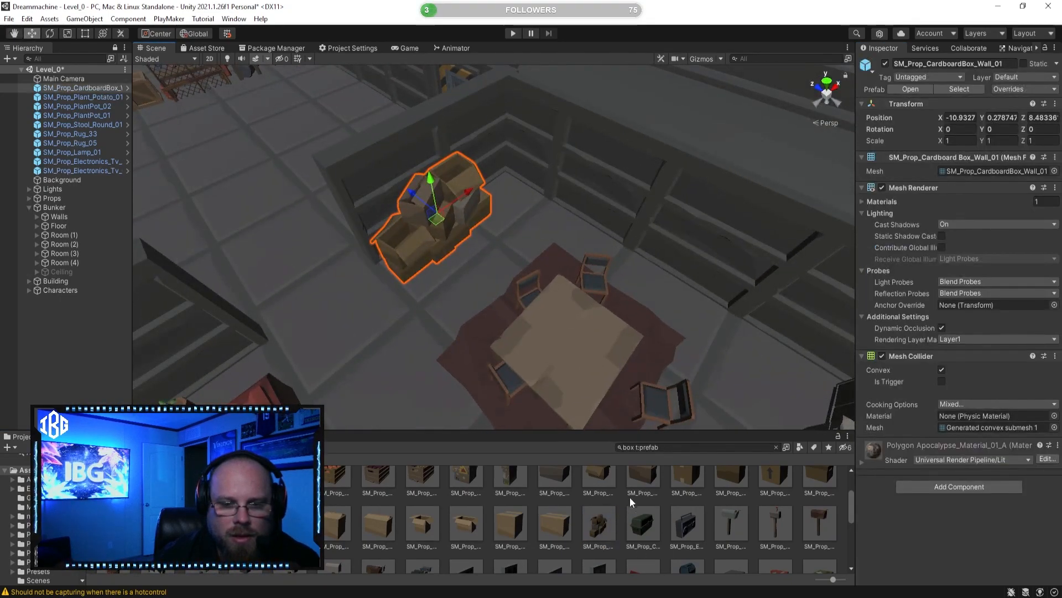
{"action": "left_click", "coordinate": [450, 321]}
{"action": "left_click_drag", "start_coordinate": [451, 325], "coordinate": [279, 264], "text": "alt"}
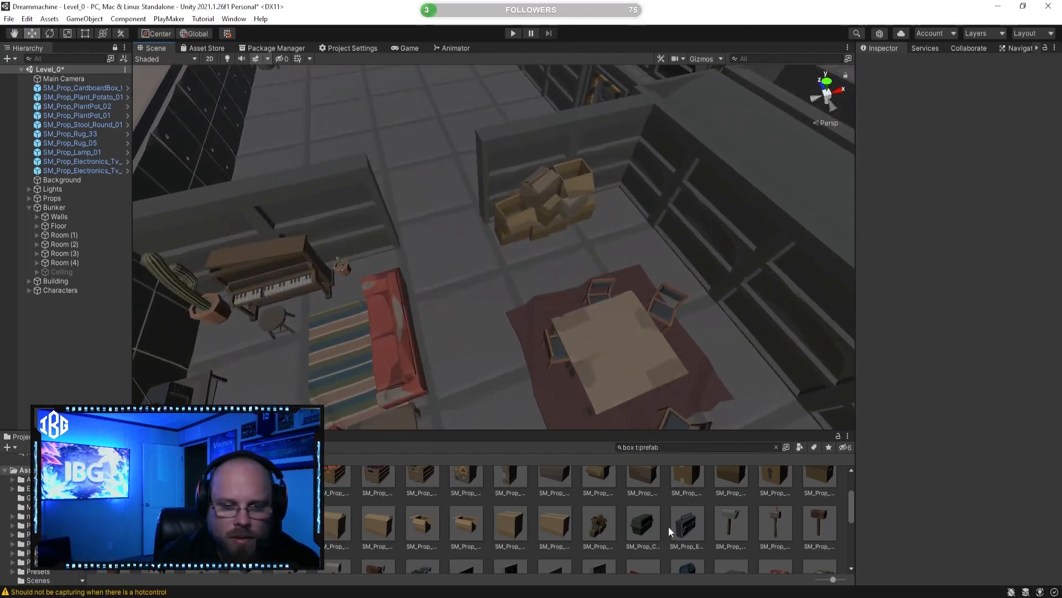
Step: Preview the SM_Prop_Electronics_Boombox_01 prefab and examine the side table with the lamp as a possible spot for it
{"action": "scroll", "coordinate": [670, 532], "scroll_direction": "down", "scroll_amount": 1}
{"action": "left_click", "coordinate": [689, 489]}
{"action": "left_click_drag", "start_coordinate": [527, 294], "coordinate": [328, 321], "text": "alt"}
{"action": "scroll", "coordinate": [328, 322], "scroll_direction": "up", "scroll_amount": 3}
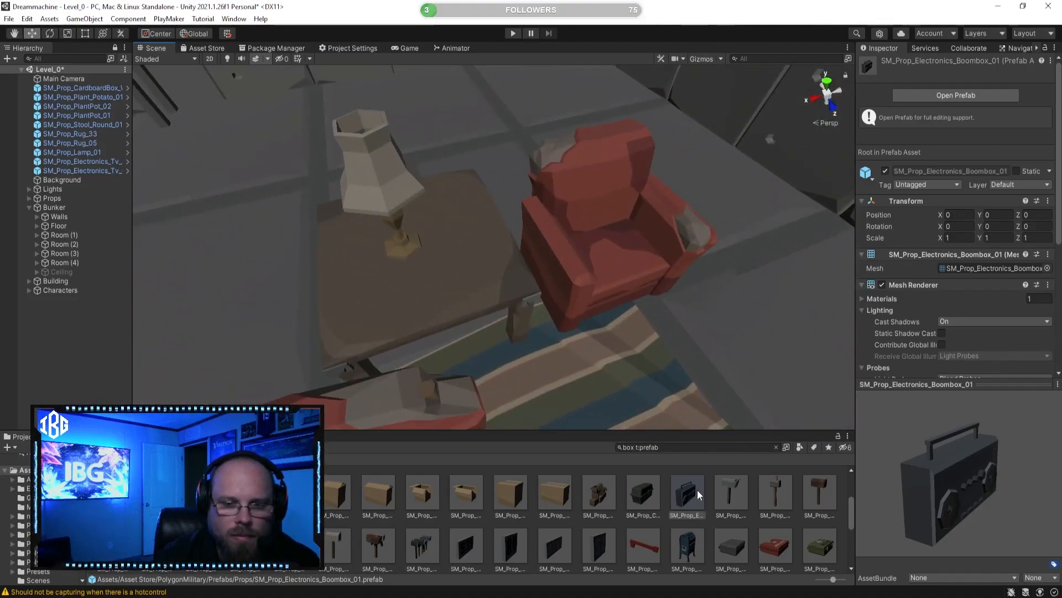
{"action": "left_click_drag", "start_coordinate": [590, 370], "coordinate": [678, 514]}
{"action": "scroll", "coordinate": [687, 474], "scroll_direction": "down", "scroll_amount": 3}
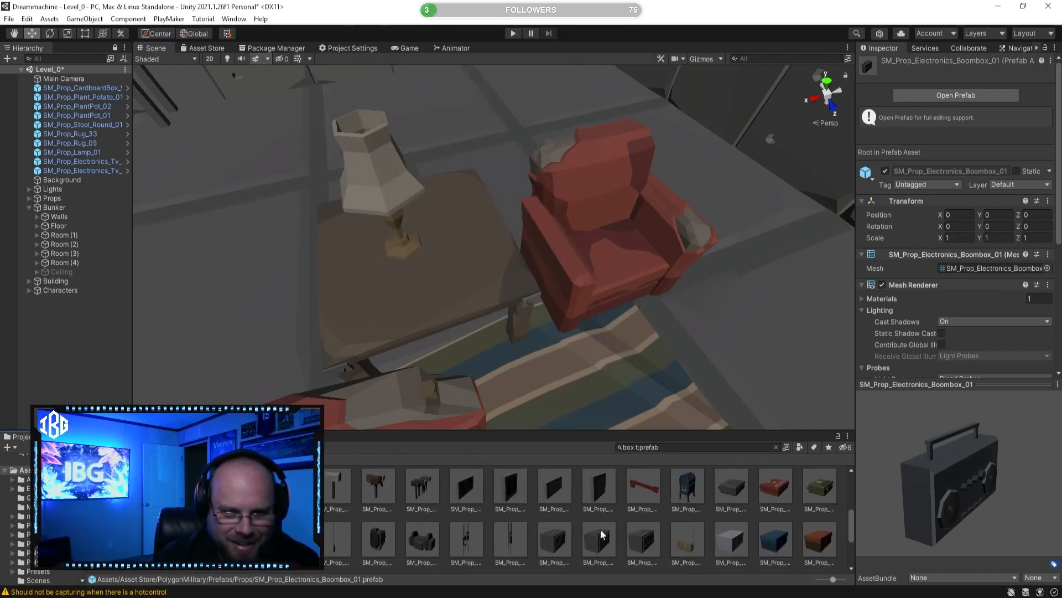
Step: Browse the box prefabs, previewing SM_Prop_Radio_Box_03, SM_Prop_ShoeBox_02 and SM_Veh_Attach_Roof_Box_01
{"action": "left_click", "coordinate": [643, 540]}
{"action": "left_click_drag", "start_coordinate": [940, 487], "coordinate": [904, 490]}
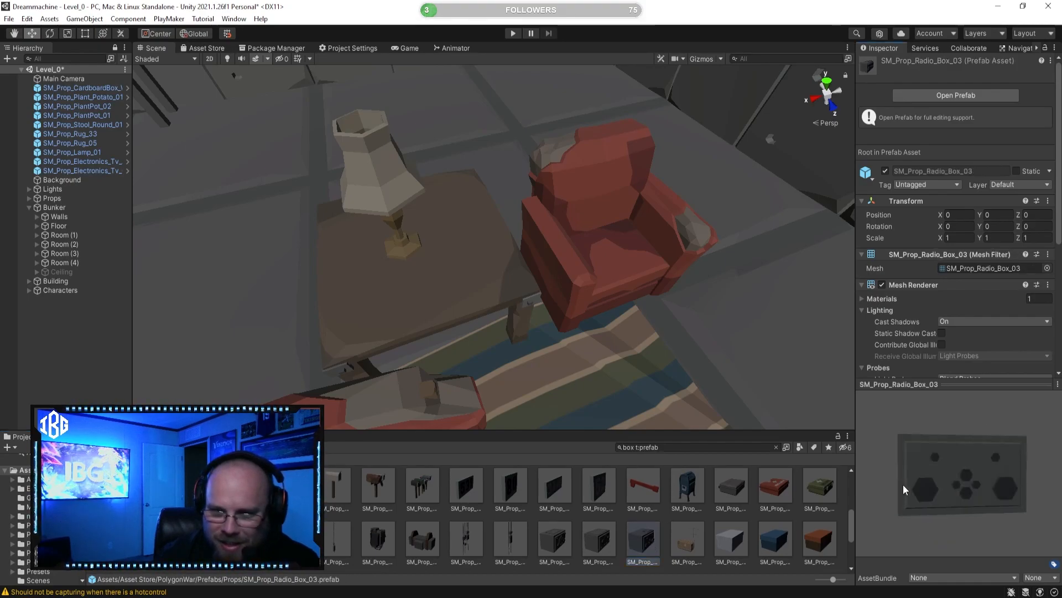
{"action": "left_click", "coordinate": [783, 545]}
{"action": "scroll", "coordinate": [786, 531], "scroll_direction": "down", "scroll_amount": 2}
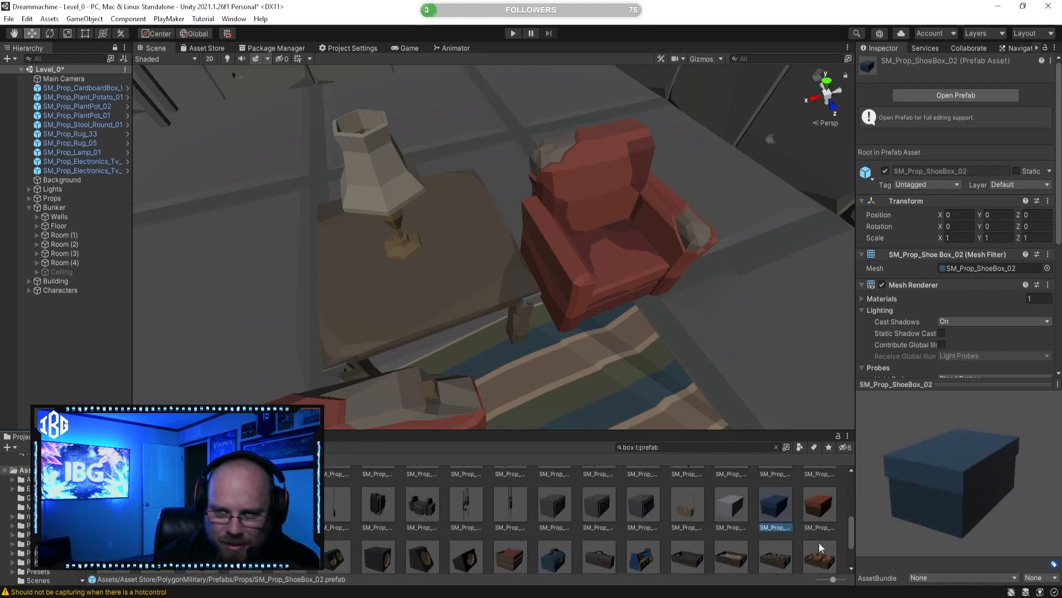
{"action": "scroll", "coordinate": [813, 544], "scroll_direction": "down", "scroll_amount": 2}
{"action": "left_click", "coordinate": [422, 543]}
{"action": "left_click", "coordinate": [387, 545]}
{"action": "left_click", "coordinate": [292, 544]}
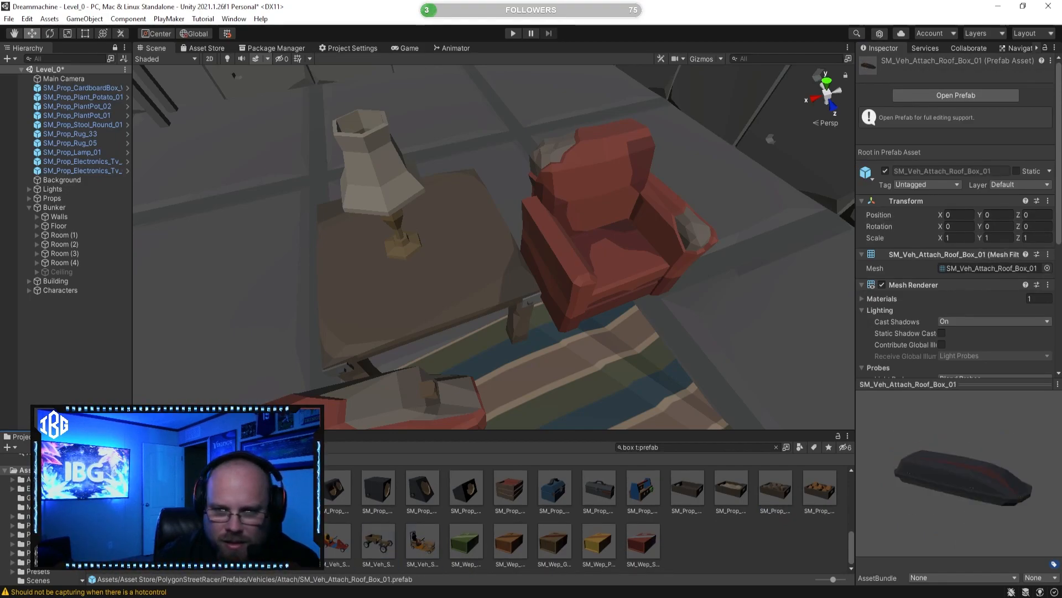
Step: Place the SM_Veh_Attach_Box_Stack_01 prefab on the storage area floor in front of the wooden crates
{"action": "left_click", "coordinate": [247, 544]}
{"action": "left_click_drag", "start_coordinate": [917, 522], "coordinate": [898, 483]}
{"action": "right_click_drag", "start_coordinate": [555, 263], "coordinate": [398, 244]}
{"action": "right_click_drag", "start_coordinate": [593, 271], "coordinate": [289, 195]}
{"action": "key", "text": "w"}
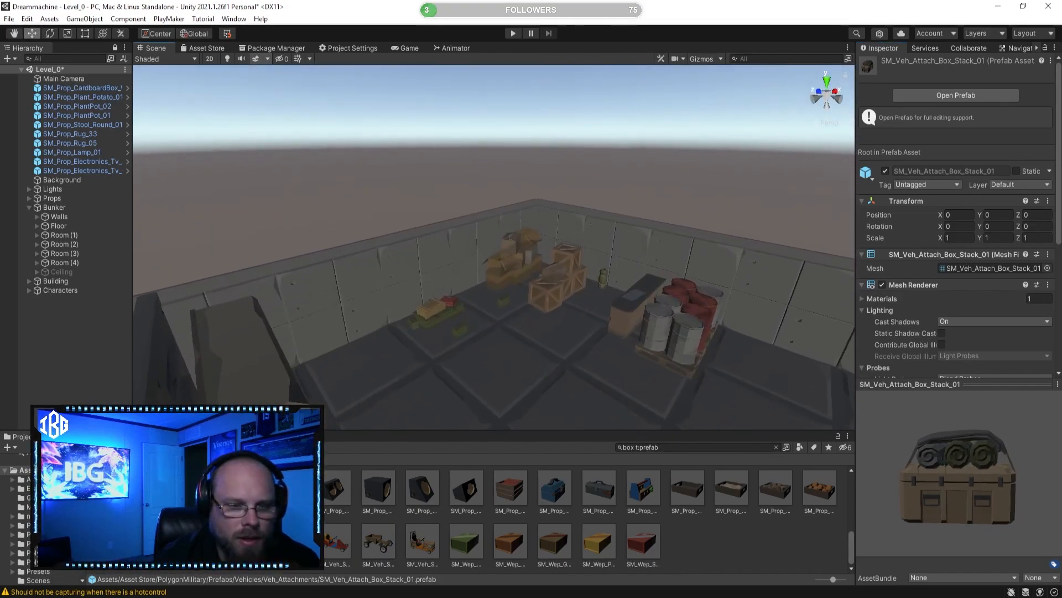
{"action": "left_click_drag", "start_coordinate": [554, 321], "coordinate": [555, 322]}
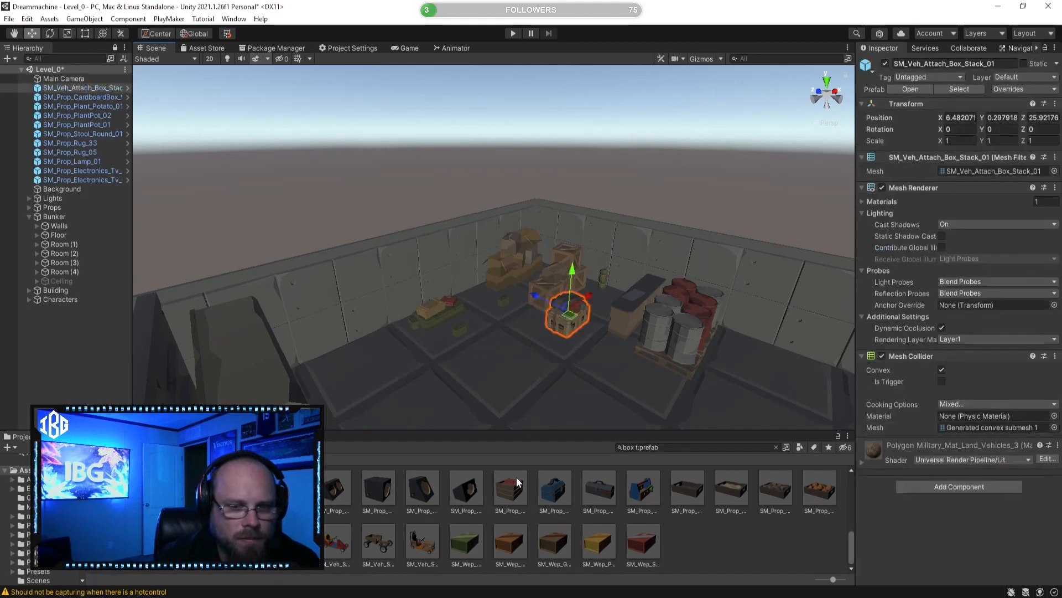
Step: Find SM_Prop_Cardboard_Box_01 among the box prefabs and place it on the floor between the folding stool and the bunk bed
{"action": "key", "text": "ctrl+z"}
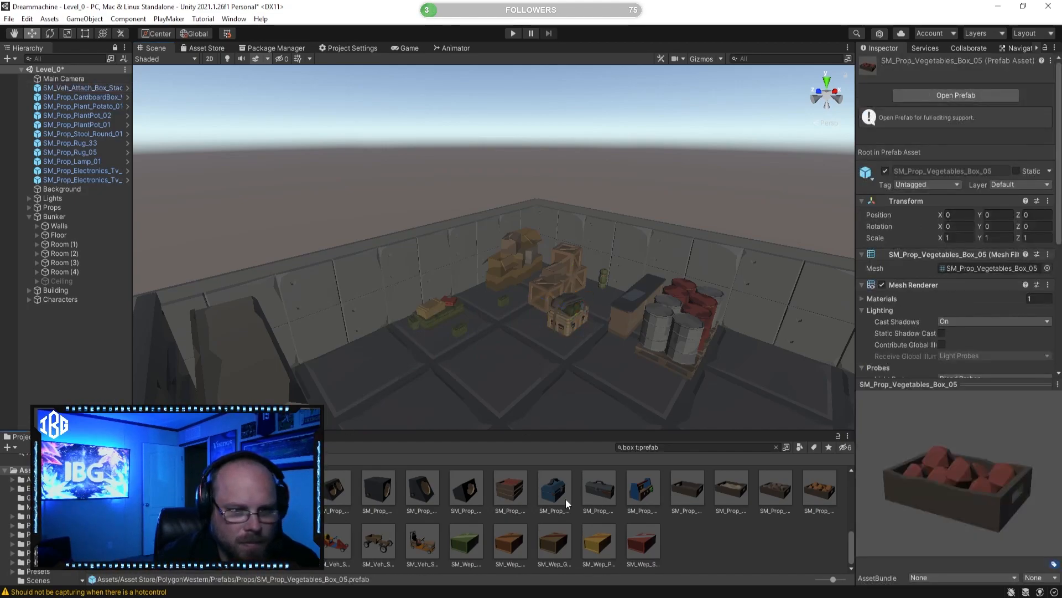
{"action": "scroll", "coordinate": [466, 499], "scroll_direction": "up", "scroll_amount": 3}
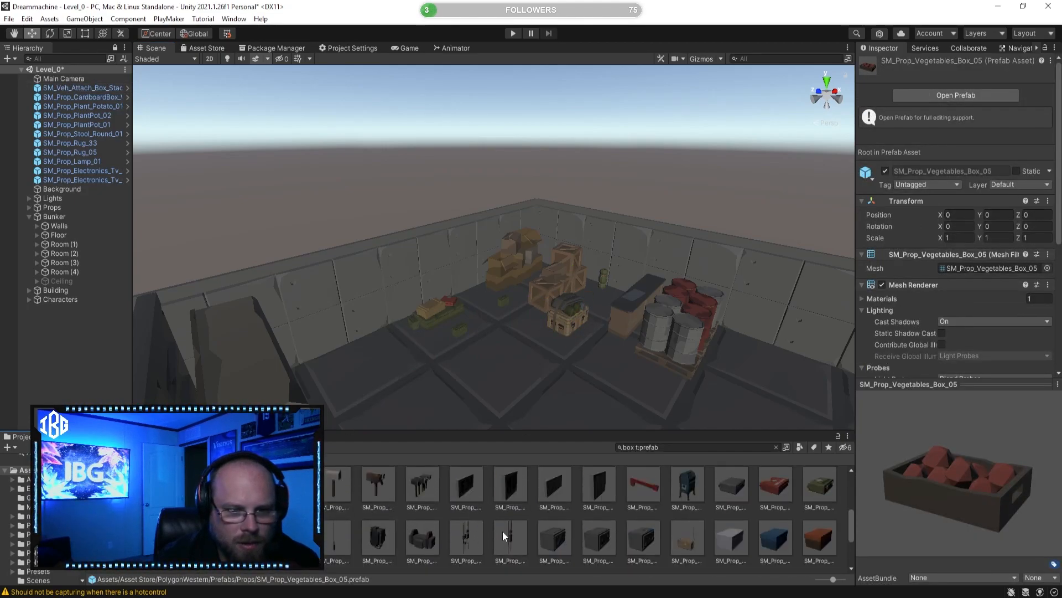
{"action": "scroll", "coordinate": [533, 527], "scroll_direction": "up", "scroll_amount": 2}
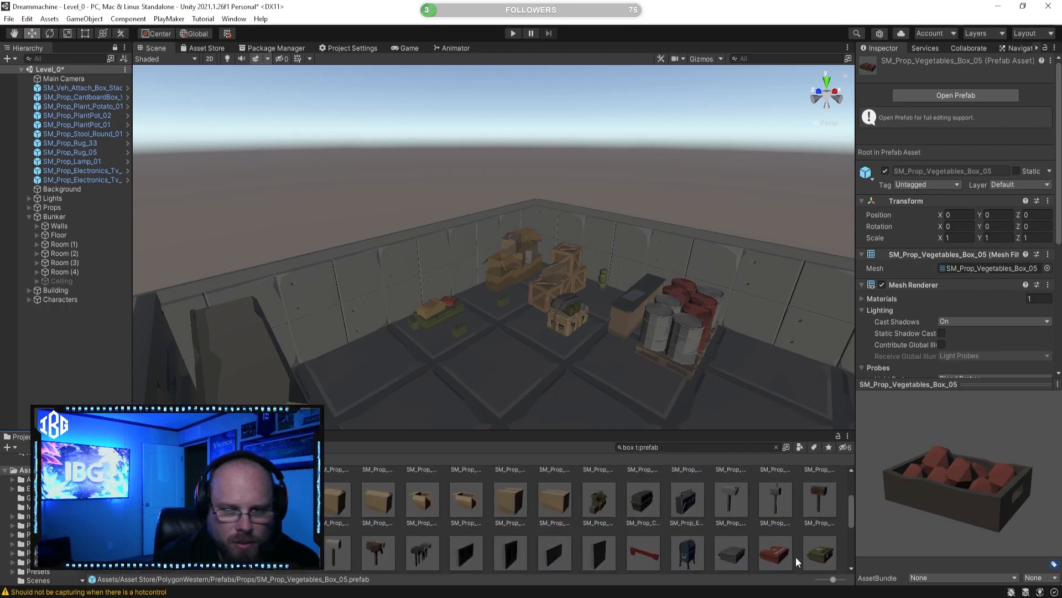
{"action": "scroll", "coordinate": [587, 540], "scroll_direction": "up", "scroll_amount": 1}
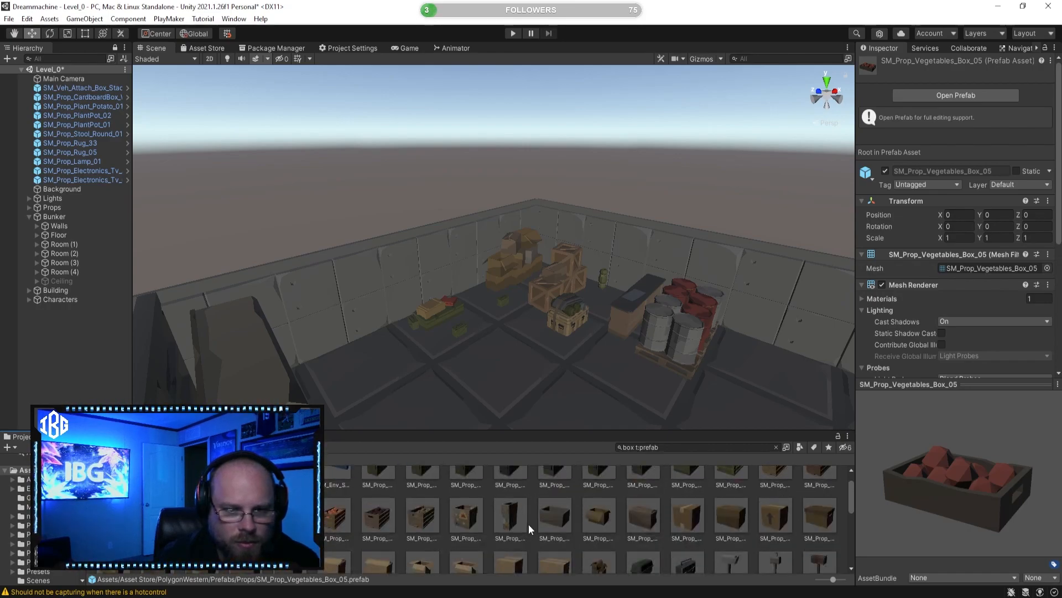
{"action": "left_click", "coordinate": [470, 515]}
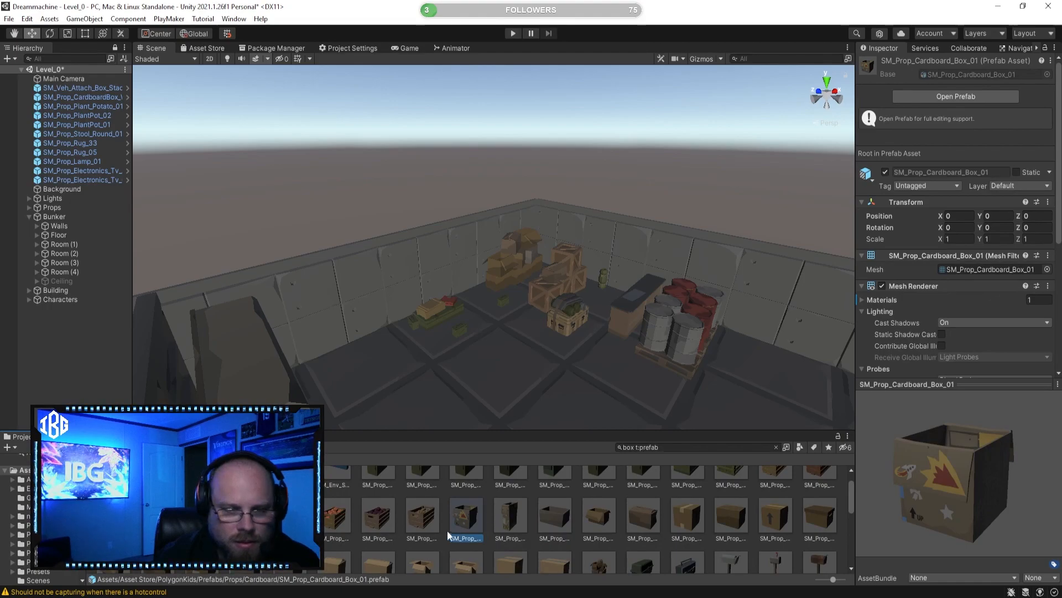
{"action": "key", "text": "w"}
{"action": "right_click_drag", "start_coordinate": [467, 253], "coordinate": [552, 459]}
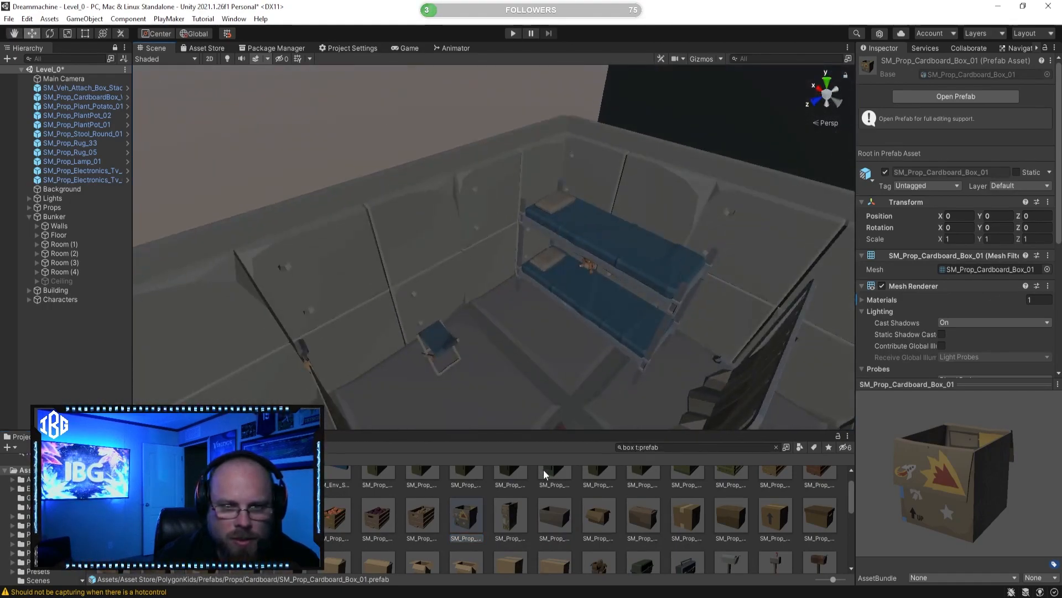
{"action": "left_click_drag", "start_coordinate": [483, 523], "coordinate": [495, 317]}
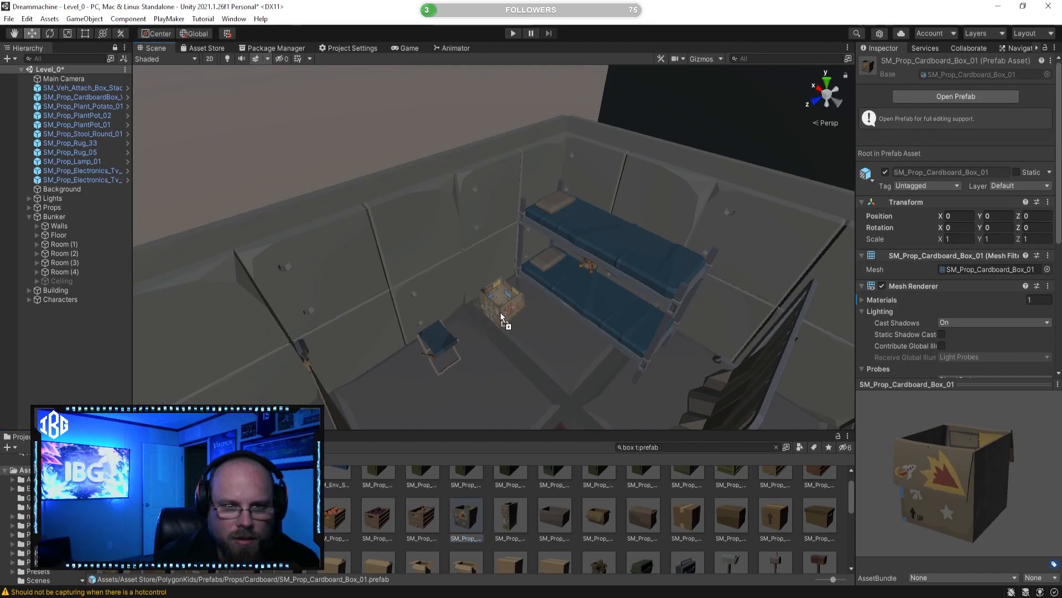
{"action": "key", "text": "f"}
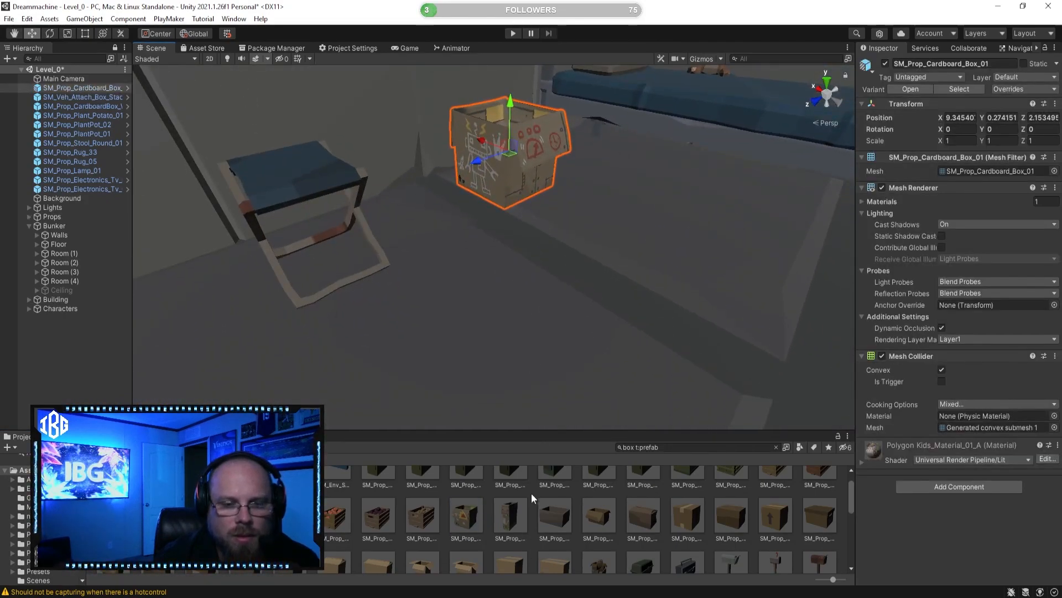
{"action": "left_click", "coordinate": [531, 502]}
Step: Browse the remaining box prefabs, previewing SM_Prop_Radio_Control_Box_01 and SM_Prop_Vegetables_Box_03
{"action": "right_click_drag", "start_coordinate": [531, 288], "coordinate": [575, 461]}
{"action": "scroll", "coordinate": [614, 527], "scroll_direction": "down", "scroll_amount": 2}
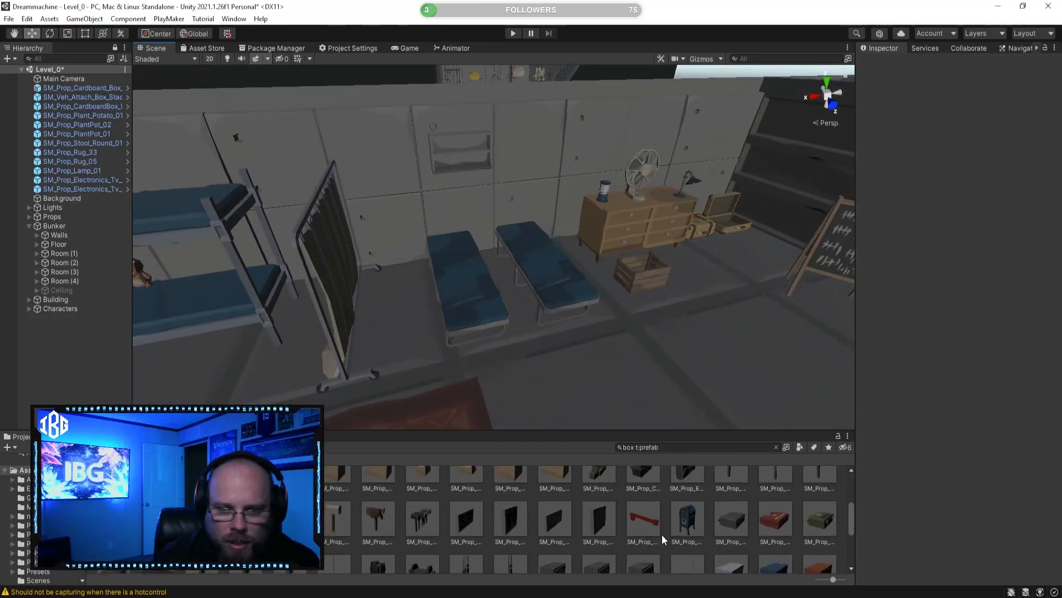
{"action": "scroll", "coordinate": [649, 525], "scroll_direction": "down", "scroll_amount": 2}
{"action": "left_click", "coordinate": [698, 509]}
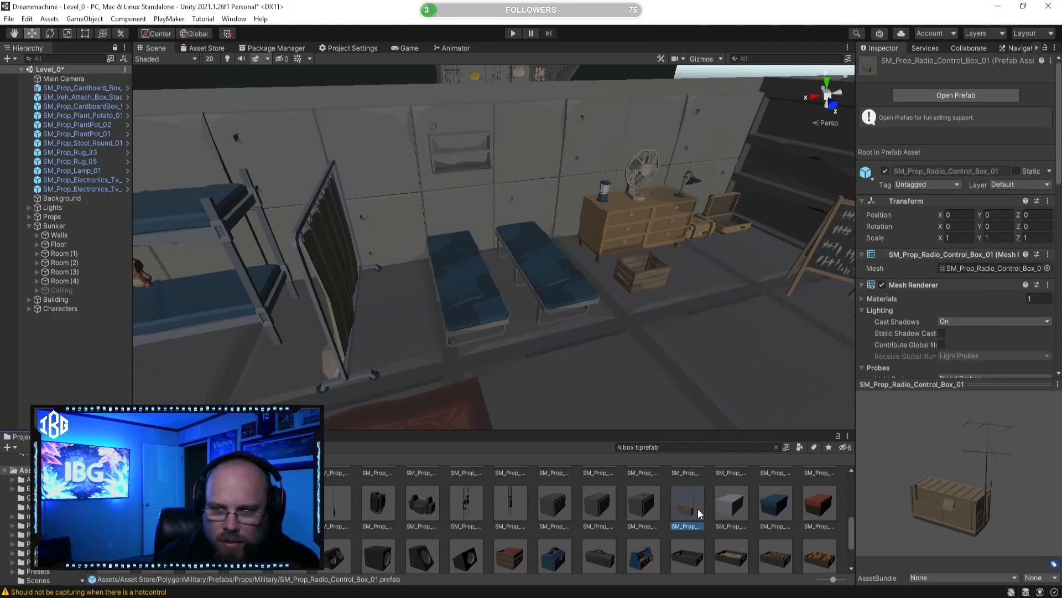
{"action": "scroll", "coordinate": [692, 510], "scroll_direction": "down", "scroll_amount": 2}
{"action": "left_click", "coordinate": [768, 493]}
{"action": "right_click_drag", "start_coordinate": [510, 243], "coordinate": [564, 341]}
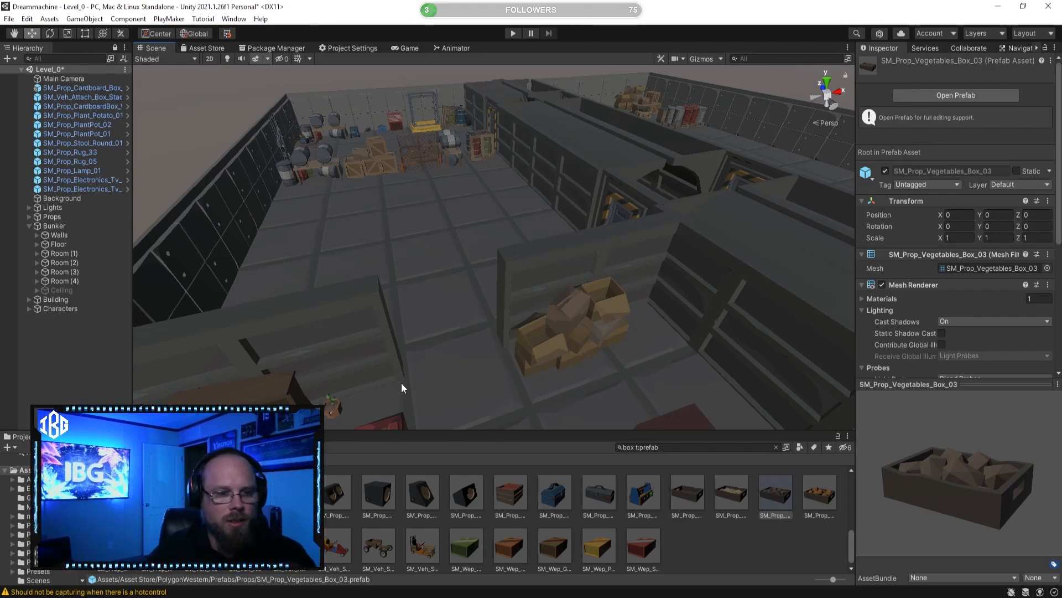
Step: Find the SM_Prop_MedicalBox_02 prefab and place it on top of the cabinet beside the kitchen stove
{"action": "right_click_drag", "start_coordinate": [488, 159], "coordinate": [487, 318]}
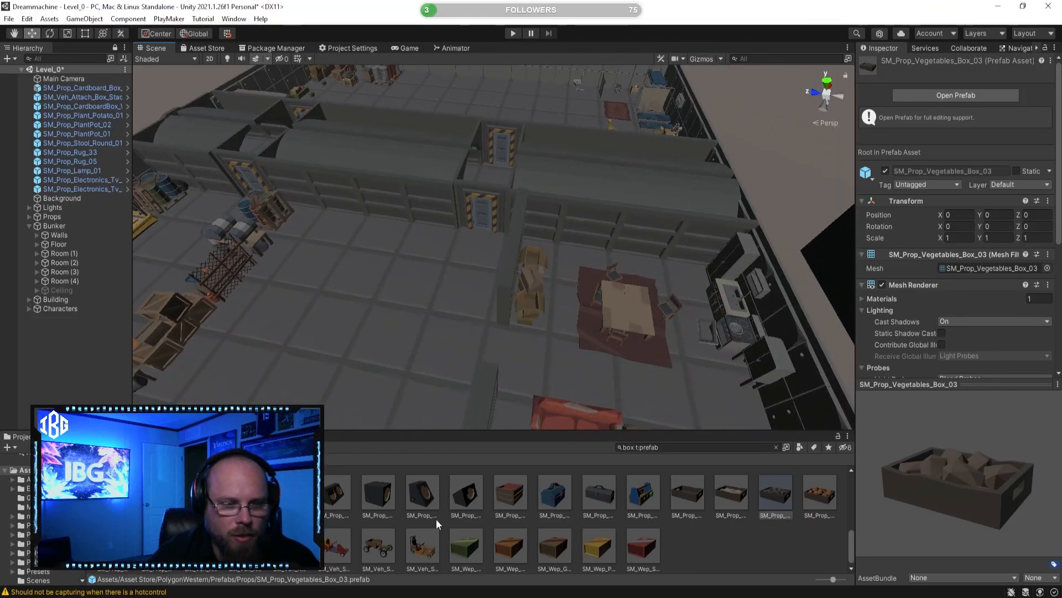
{"action": "scroll", "coordinate": [587, 520], "scroll_direction": "up", "scroll_amount": 3}
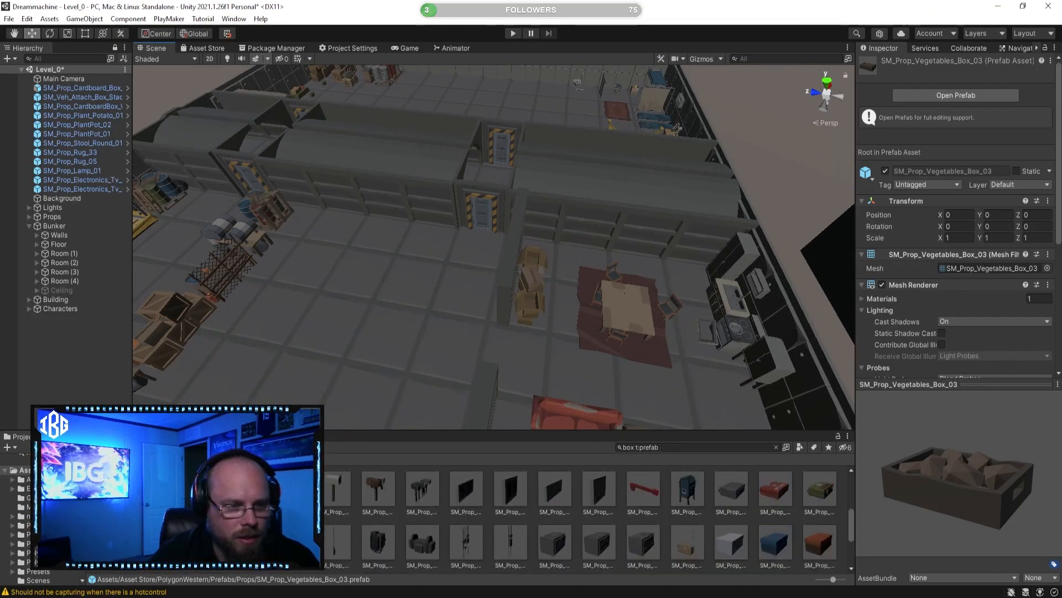
{"action": "left_click", "coordinate": [380, 546]}
{"action": "right_click_drag", "start_coordinate": [442, 310], "coordinate": [550, 303]}
{"action": "key", "text": "w"}
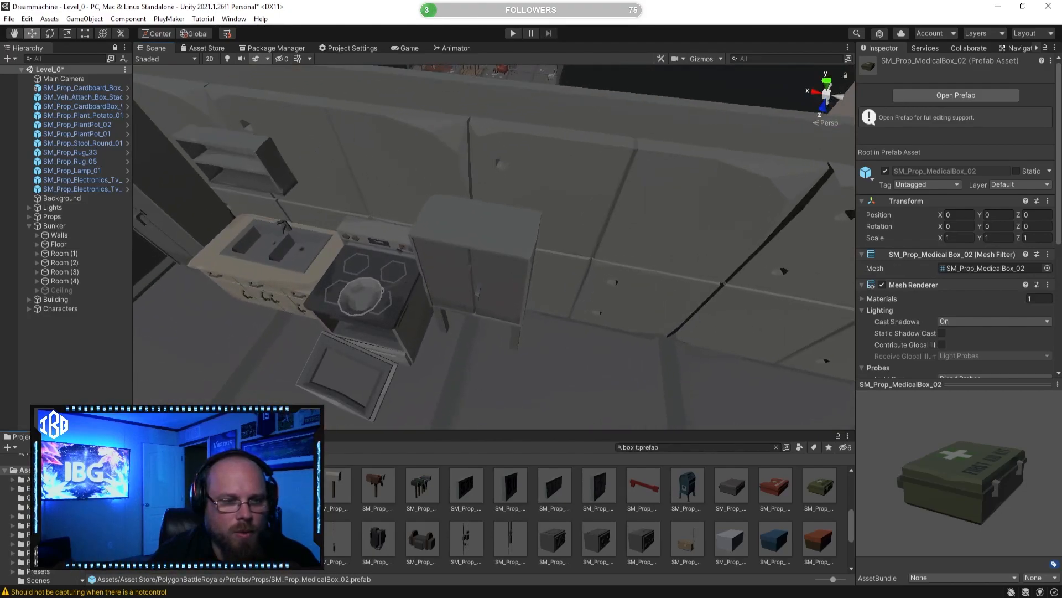
{"action": "left_click_drag", "start_coordinate": [463, 215], "coordinate": [457, 220]}
{"action": "left_click", "coordinate": [503, 510]}
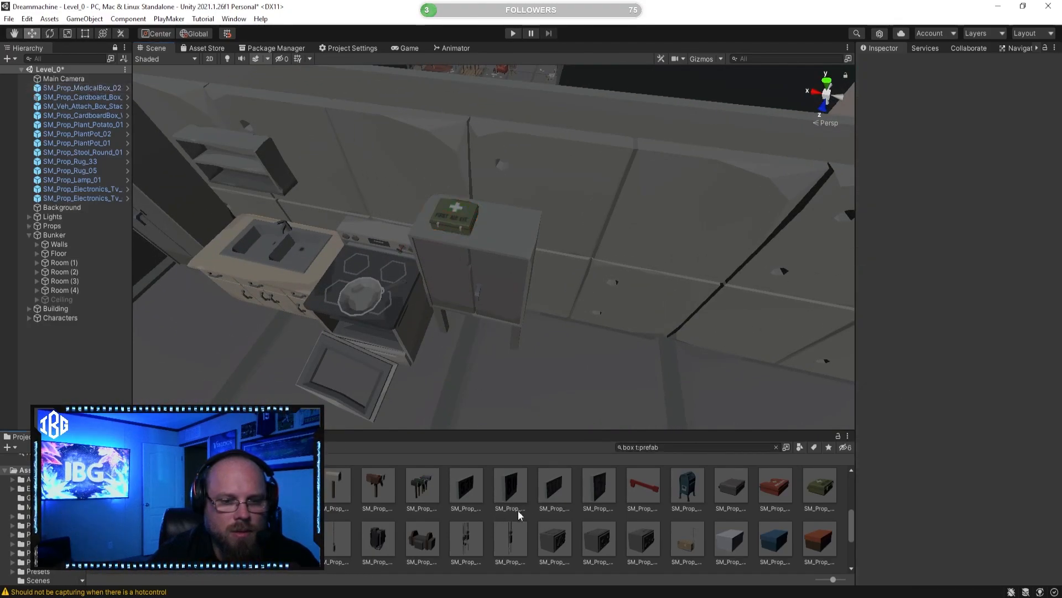
Step: Place the SM_Prop_Vegetables_Box_01 and SM_Prop_Slatbox_01 prefabs on the floor beside the stack of cardboard boxes
{"action": "scroll", "coordinate": [540, 523], "scroll_direction": "down", "scroll_amount": 2}
{"action": "left_click", "coordinate": [698, 523]}
{"action": "right_click_drag", "start_coordinate": [559, 333], "coordinate": [18, 275]}
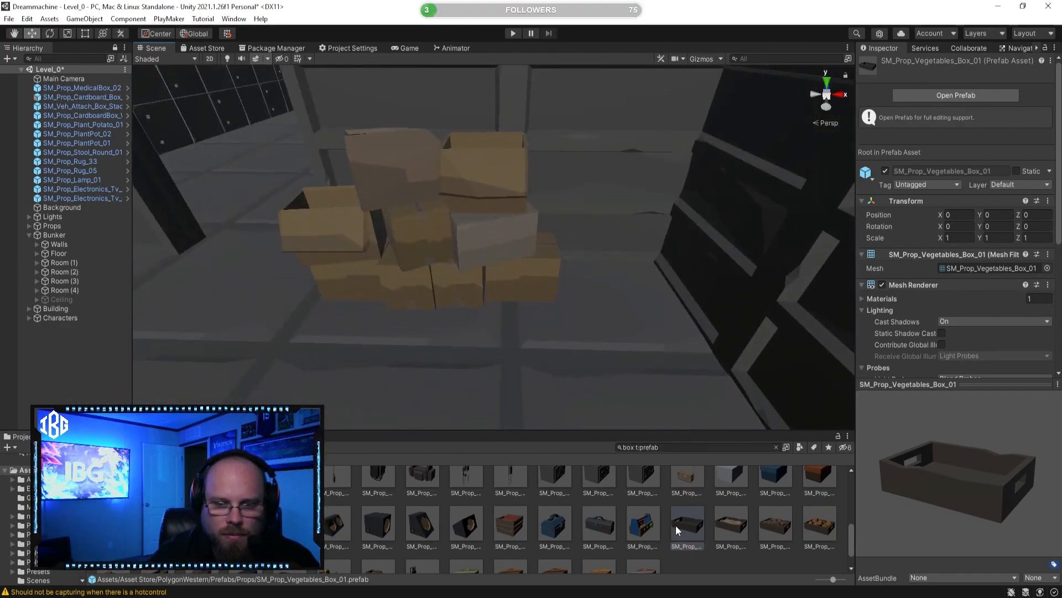
{"action": "left_click_drag", "start_coordinate": [575, 284], "coordinate": [625, 272]}
{"action": "left_click_drag", "start_coordinate": [200, 522], "coordinate": [382, 529]}
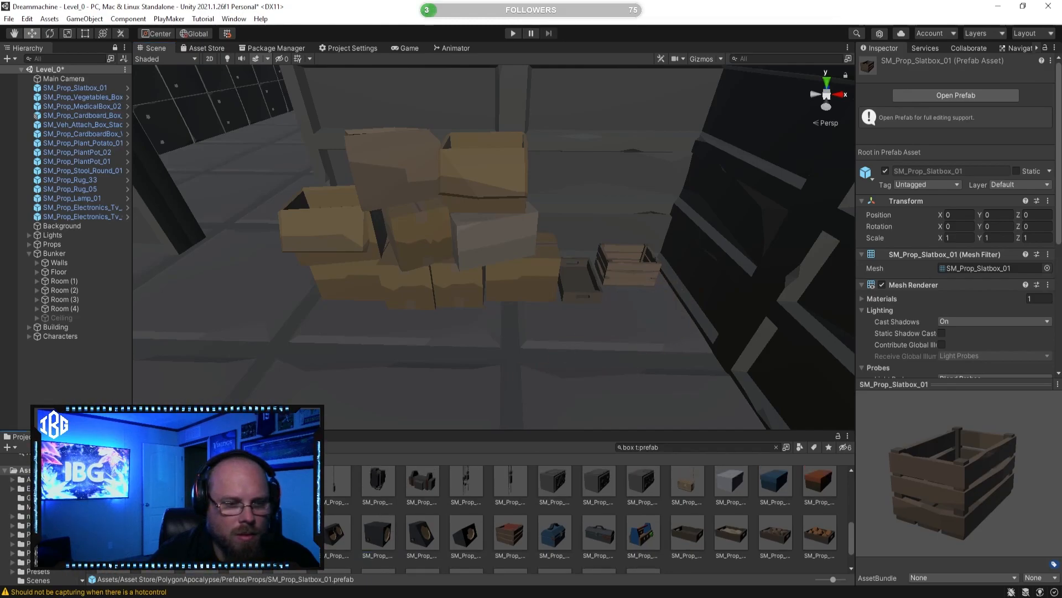
Step: Place a second SM_Prop_Slatbox_01 prefab near the first slatbox by the cardboard boxes
{"action": "double_click", "coordinate": [245, 531]}
{"action": "left_click", "coordinate": [4, 73]}
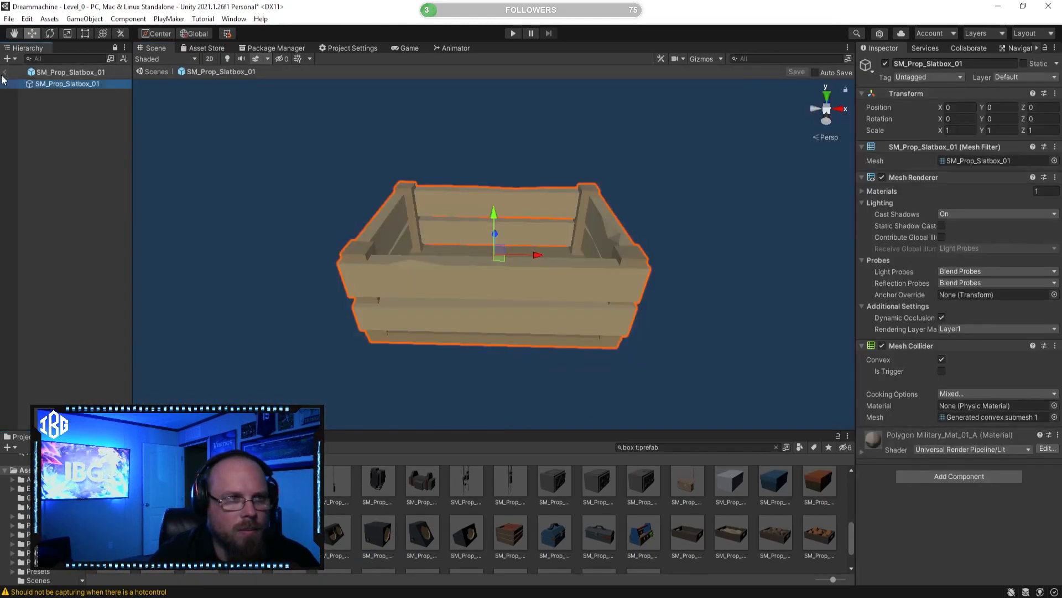
{"action": "left_click_drag", "start_coordinate": [245, 531], "coordinate": [643, 314]}
{"action": "left_click", "coordinate": [598, 476]}
Step: Survey the living area and preview the SM_Wep_Bullet_Ammo_Box_02 prefab among the remaining box prefabs
{"action": "key", "text": "s"}
{"action": "right_click_drag", "start_coordinate": [545, 331], "coordinate": [485, 137]}
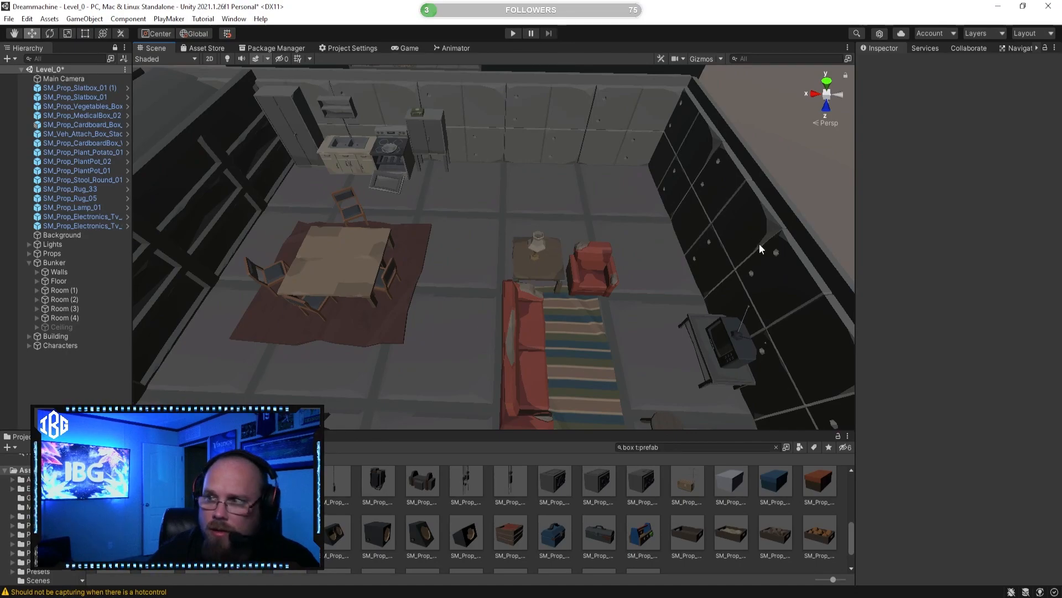
{"action": "scroll", "coordinate": [556, 535], "scroll_direction": "down", "scroll_amount": 2}
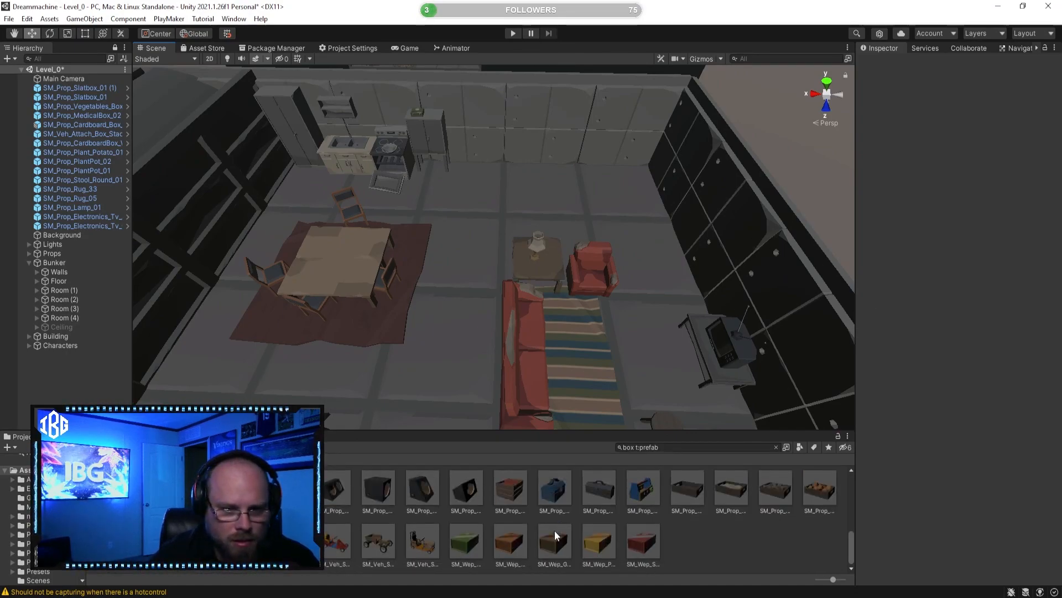
{"action": "left_click", "coordinate": [518, 548]}
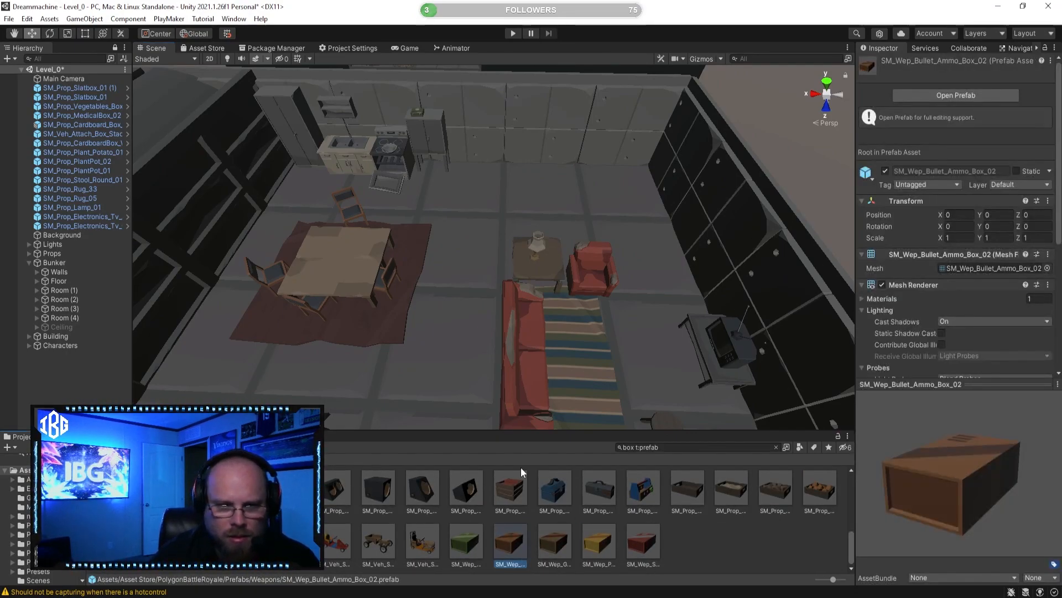
{"action": "right_click_drag", "start_coordinate": [469, 416], "coordinate": [597, 233]}
{"action": "scroll", "coordinate": [626, 482], "scroll_direction": "up", "scroll_amount": 5}
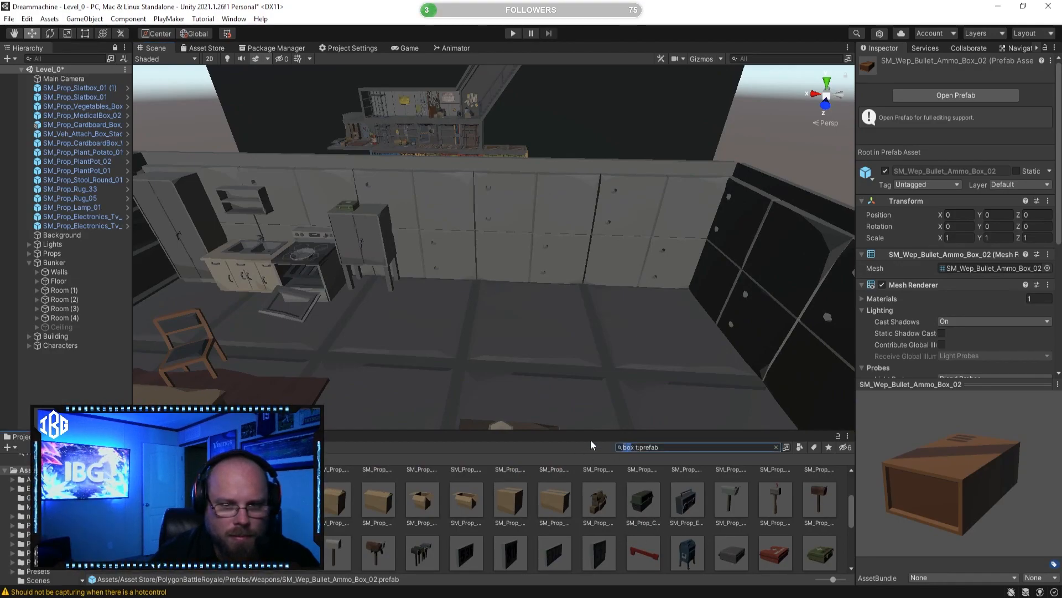
Step: Search the prefabs for desk, preview SM_Prop_Study_Desk_01 and place SM_Prop_Desk_02 on the free floor near the kitchen wall
{"action": "type", "text": "desk"}
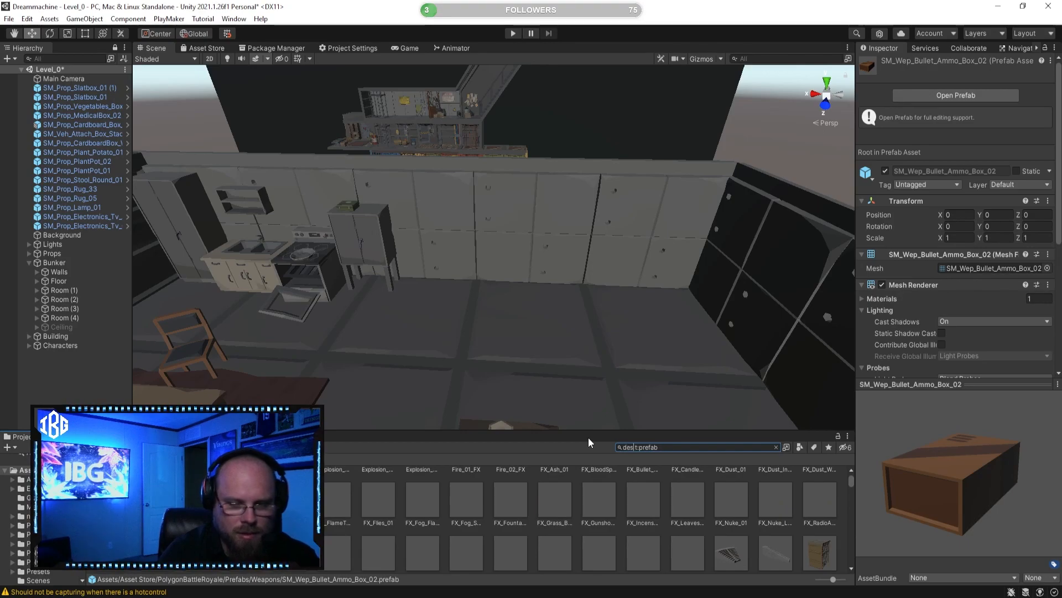
{"action": "left_click", "coordinate": [325, 494]}
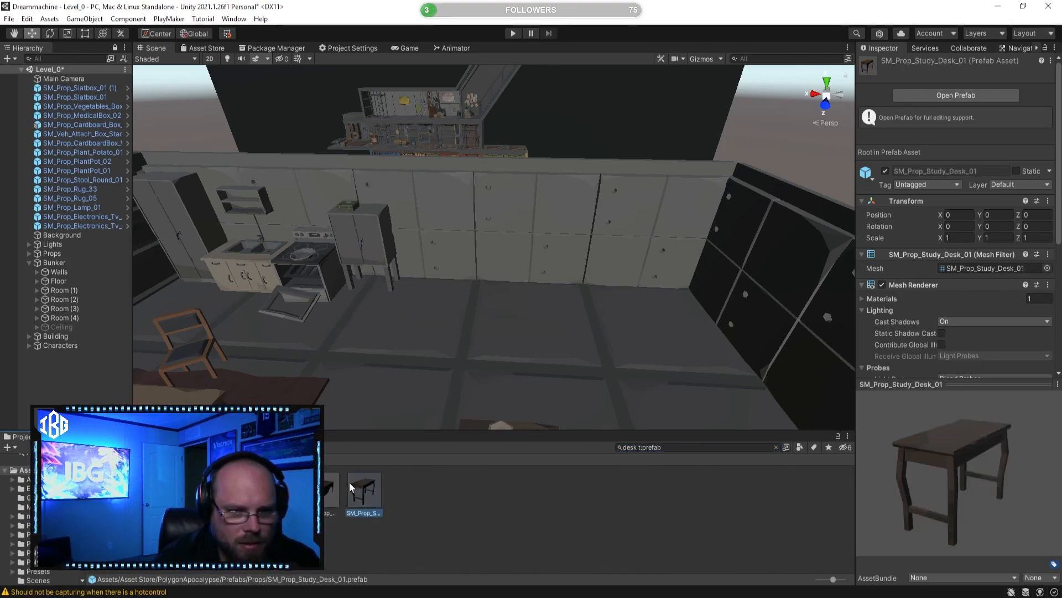
{"action": "left_click_drag", "start_coordinate": [938, 493], "coordinate": [1040, 490]}
{"action": "left_click_drag", "start_coordinate": [432, 434], "coordinate": [758, 328]}
Step: Rotate the placed desk so its long side runs along the wall
{"action": "left_click", "coordinate": [49, 33]}
{"action": "left_click_drag", "start_coordinate": [642, 271], "coordinate": [564, 238], "text": "alt"}
{"action": "left_click", "coordinate": [33, 33]}
{"action": "left_click", "coordinate": [585, 397]}
{"action": "scroll", "coordinate": [653, 198], "scroll_direction": "up", "scroll_amount": 3, "text": "alt"}
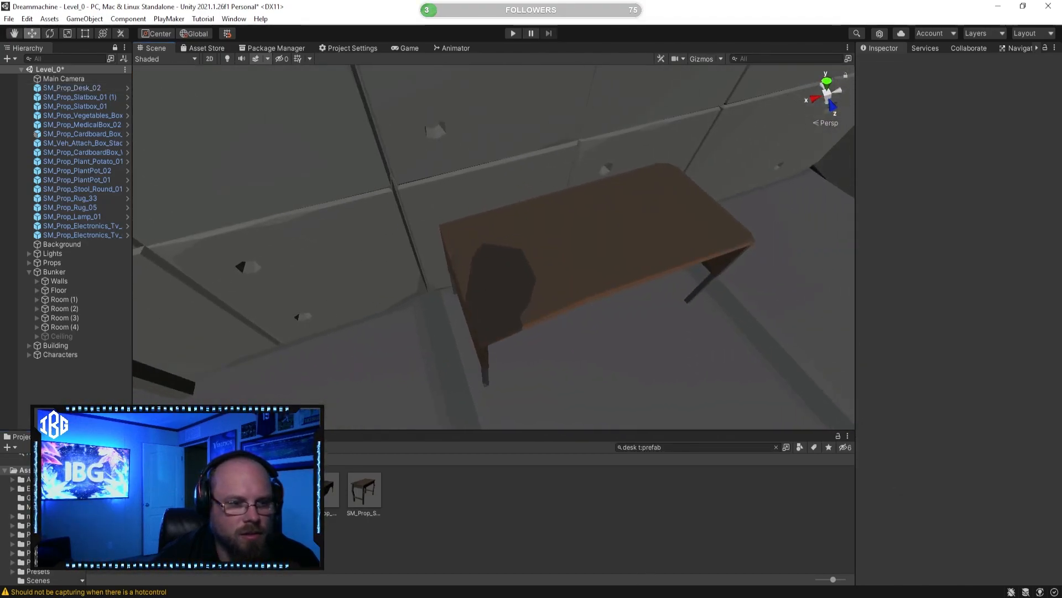
Step: Preview SM_Prop_Desk_01 and the neighbouring desk prefab from several angles
{"action": "left_click", "coordinate": [115, 490]}
{"action": "left_click_drag", "start_coordinate": [1022, 514], "coordinate": [869, 503]}
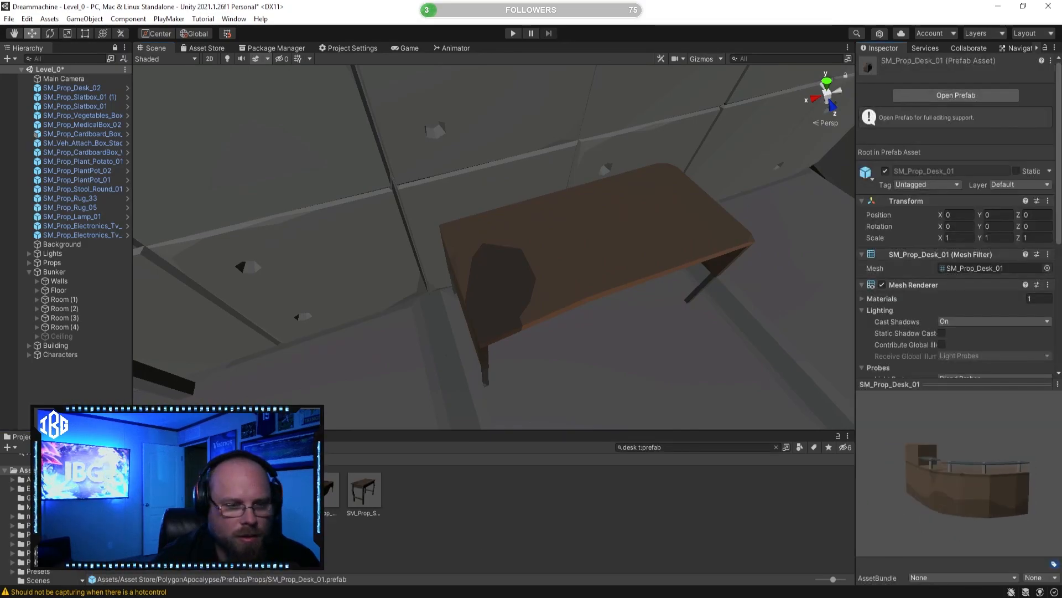
{"action": "left_click", "coordinate": [156, 489]}
{"action": "left_click_drag", "start_coordinate": [936, 478], "coordinate": [823, 463]}
Step: Try the SM_Prop_Study_Desk_01 prefab on the floor next to the placed desk and delete it
{"action": "right_click_drag", "start_coordinate": [501, 398], "coordinate": [471, 390]}
{"action": "key", "text": "s"}
{"action": "key", "text": "d"}
{"action": "left_click_drag", "start_coordinate": [364, 490], "coordinate": [553, 206]}
{"action": "key", "text": "Delete"}
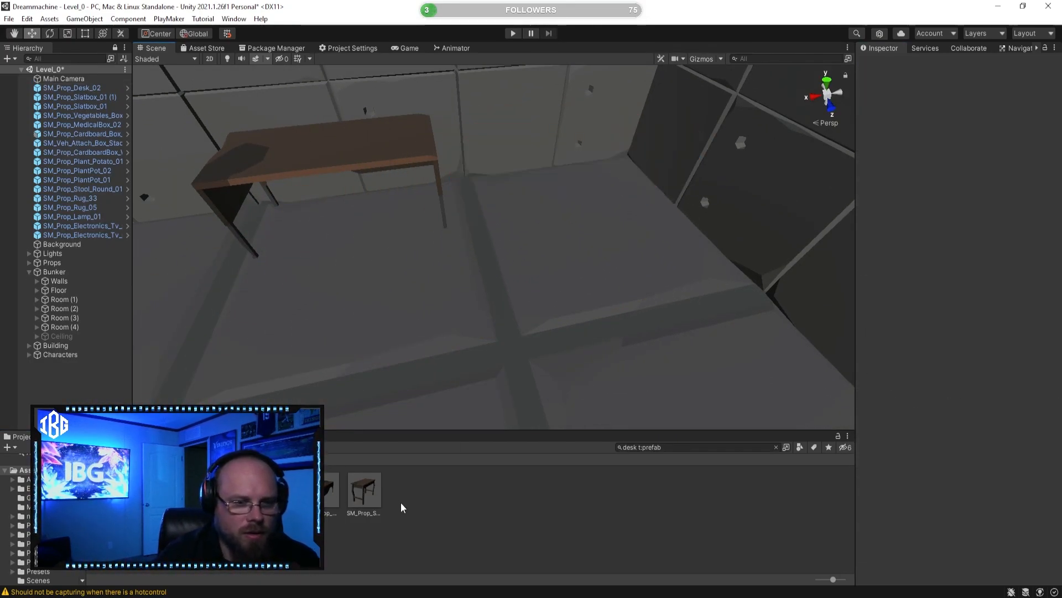
Step: Search the prefabs for chair and place SM_Prop_Chair_Soft_Damaged_01 on the floor in front of the desk
{"action": "left_click", "coordinate": [364, 490]}
{"action": "right_click_drag", "start_coordinate": [647, 266], "coordinate": [494, 235]}
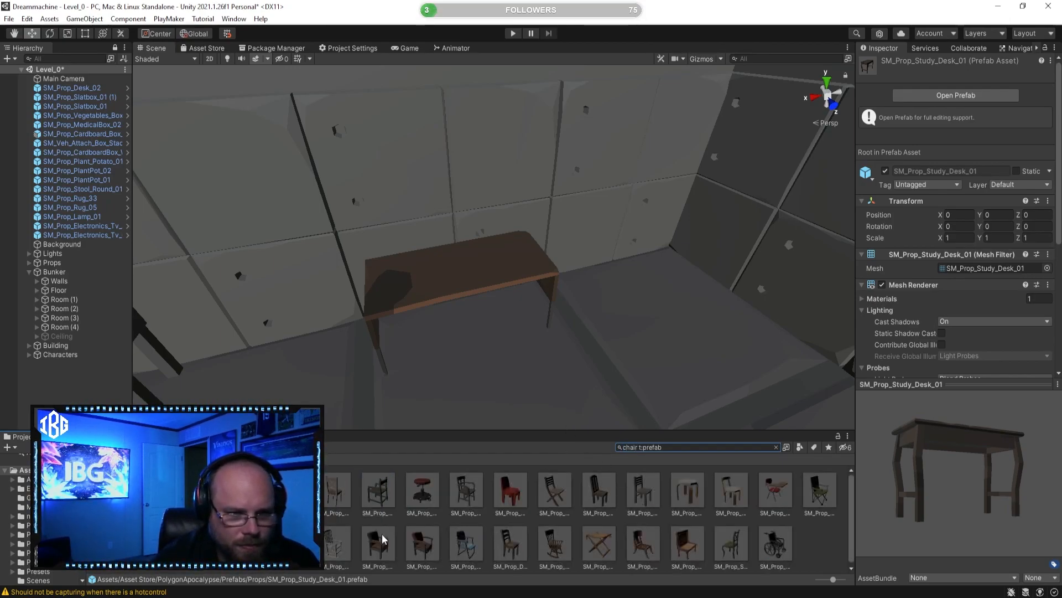
{"action": "left_click", "coordinate": [432, 554]}
{"action": "right_click_drag", "start_coordinate": [644, 344], "coordinate": [421, 423]}
{"action": "left_click_drag", "start_coordinate": [431, 414], "coordinate": [427, 334]}
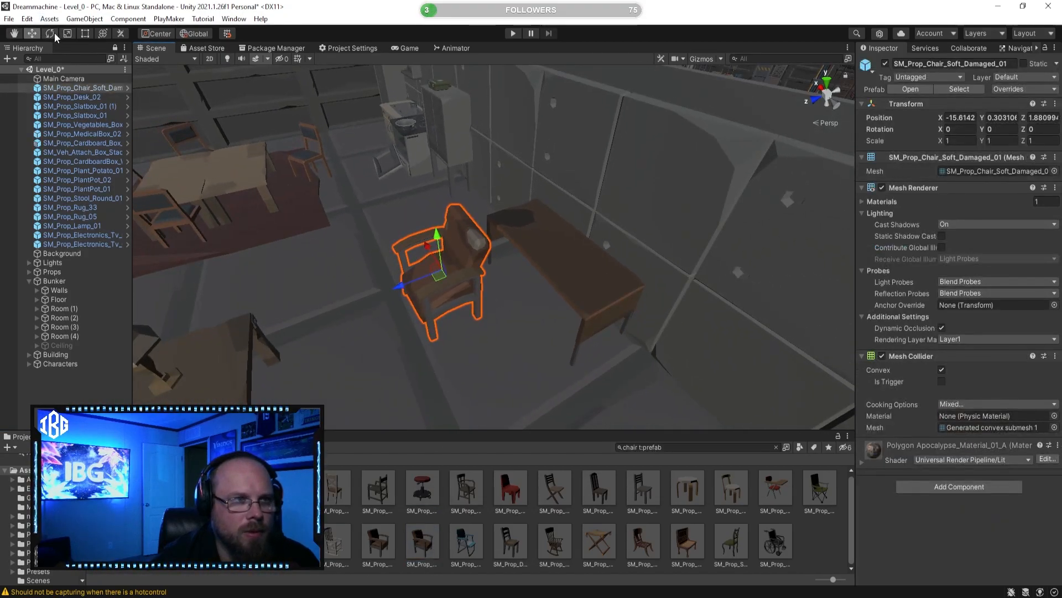
Step: Rotate the damaged soft chair so that it faces the desk
{"action": "left_click", "coordinate": [53, 34]}
{"action": "left_click_drag", "start_coordinate": [515, 300], "coordinate": [603, 279]}
{"action": "left_click", "coordinate": [530, 519]}
{"action": "right_click_drag", "start_coordinate": [477, 380], "coordinate": [607, 350]}
{"action": "key", "text": "w"}
{"action": "key", "text": "s"}
Step: Preview the undamaged SM_Prop_Chair_Soft_01 prefab and look over the desk and chair arrangement in the room
{"action": "left_click", "coordinate": [378, 542]}
{"action": "left_click_drag", "start_coordinate": [968, 507], "coordinate": [880, 494]}
{"action": "key", "text": "s"}
{"action": "mouse_move", "coordinate": [351, 387]}
{"action": "right_mouse_down"}
{"action": "mouse_move", "coordinate": [254, 370]}
{"action": "mouse_move", "coordinate": [350, 406]}
{"action": "right_mouse_up"}
{"action": "key", "text": "d"}
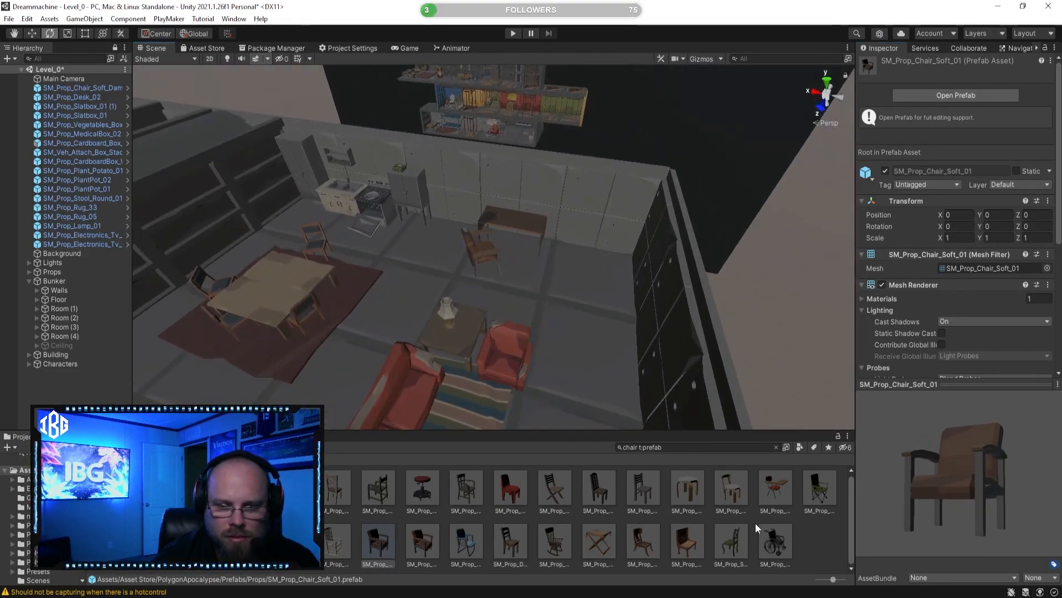
{"action": "right_click_drag", "start_coordinate": [501, 263], "coordinate": [510, 254]}
{"action": "key", "text": "w"}
Step: Search the prefab assets for radio
{"action": "left_click_drag", "start_coordinate": [638, 447], "coordinate": [578, 437]}
{"action": "type", "text": "raido"}
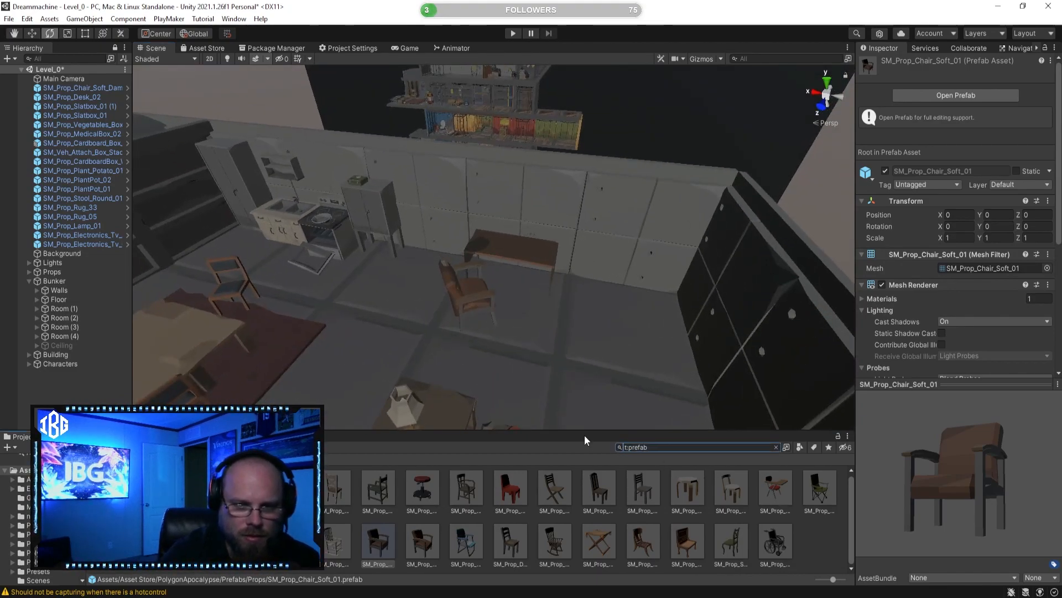
{"action": "key", "text": "BackSpace"}
{"action": "key", "text": "BackSpace"}
{"action": "key", "text": "BackSpace"}
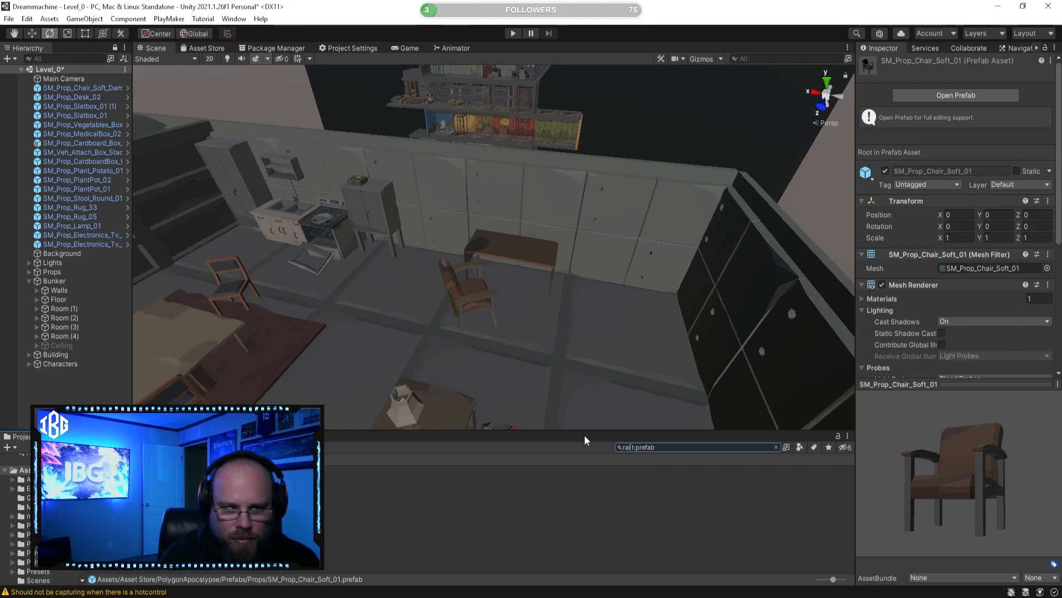
{"action": "type", "text": "dio"}
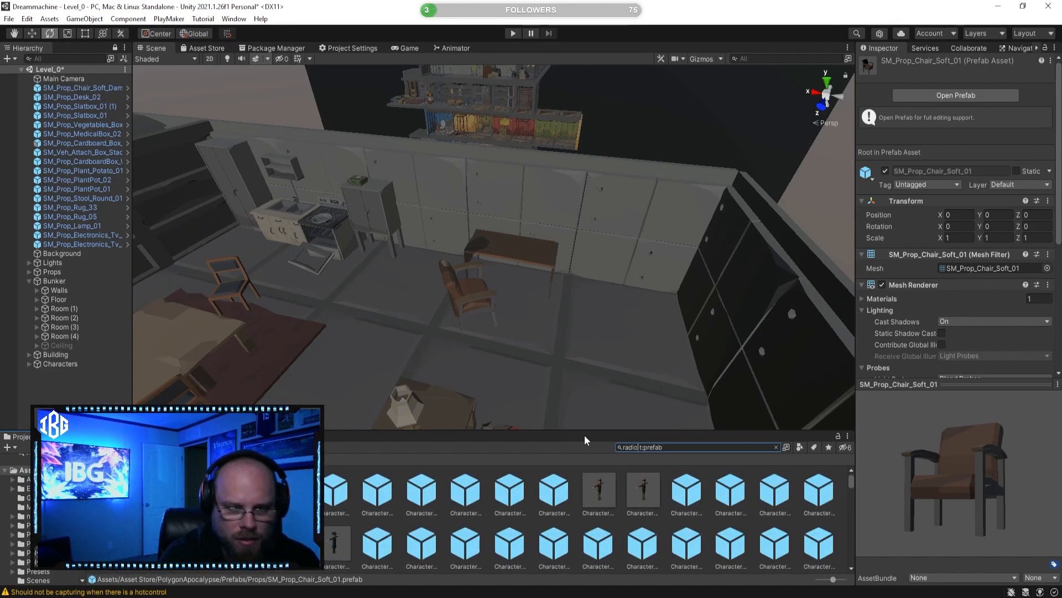
Step: Preview the SM_Prop_Radio_Box_01, SM_Prop_Radio_Box_02 and SM_Prop_Radio_Box_03 prefabs
{"action": "left_click", "coordinate": [555, 491]}
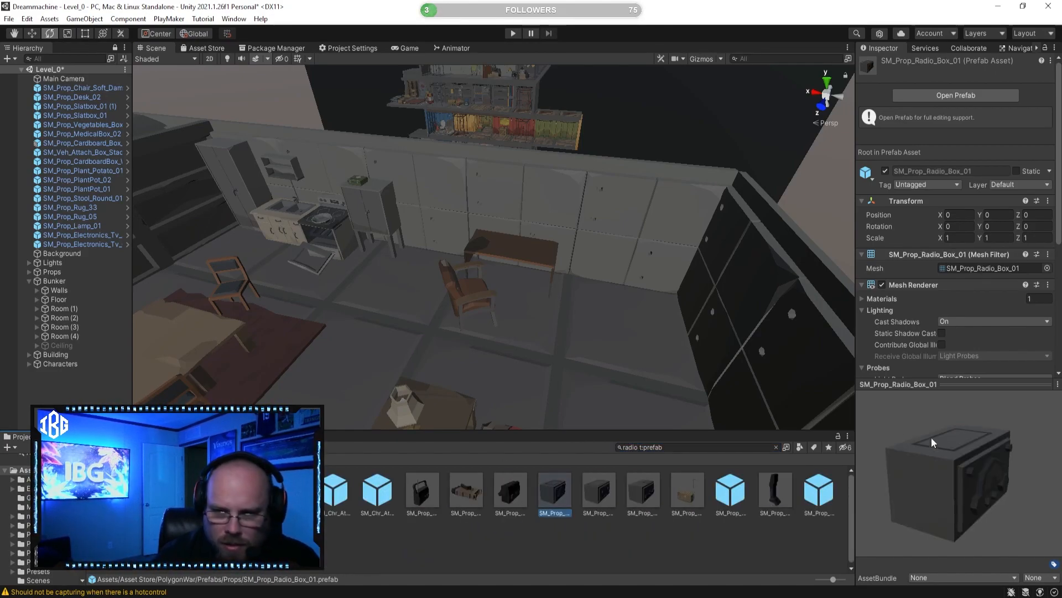
{"action": "left_click", "coordinate": [607, 495]}
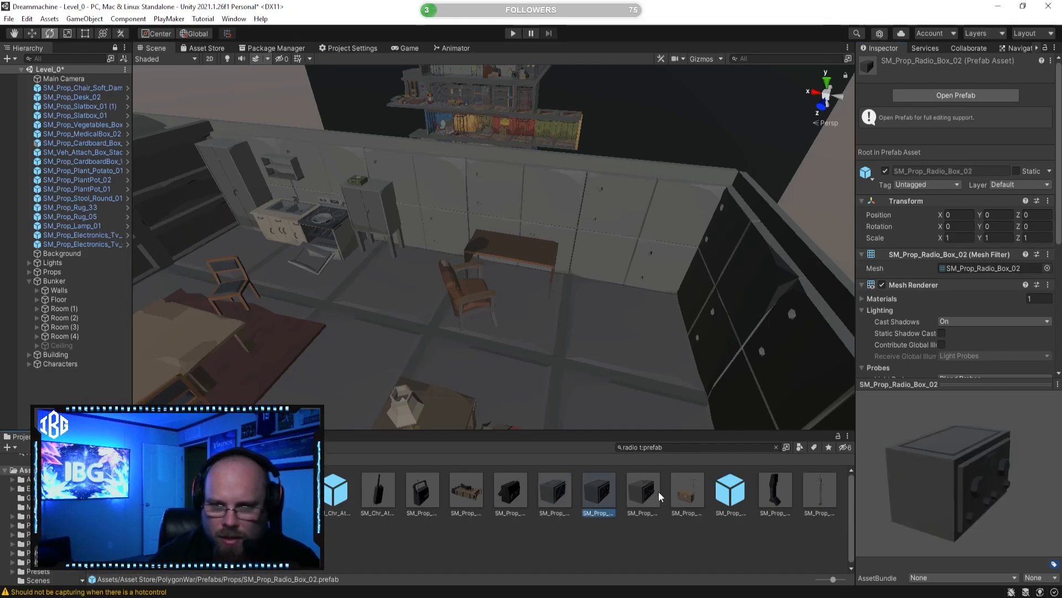
{"action": "left_click", "coordinate": [635, 494]}
{"action": "left_click_drag", "start_coordinate": [981, 476], "coordinate": [899, 464]}
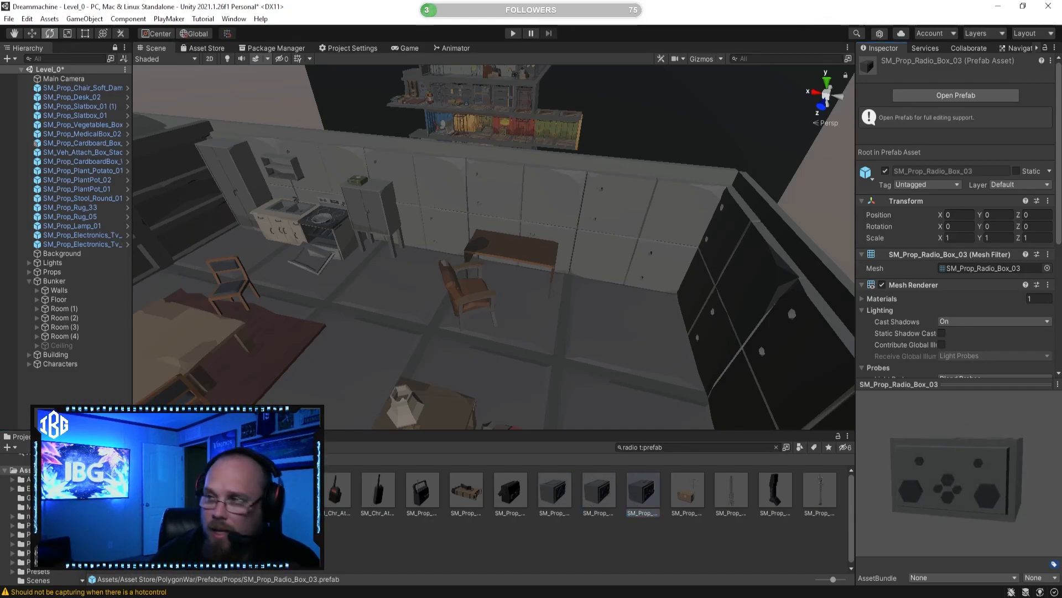
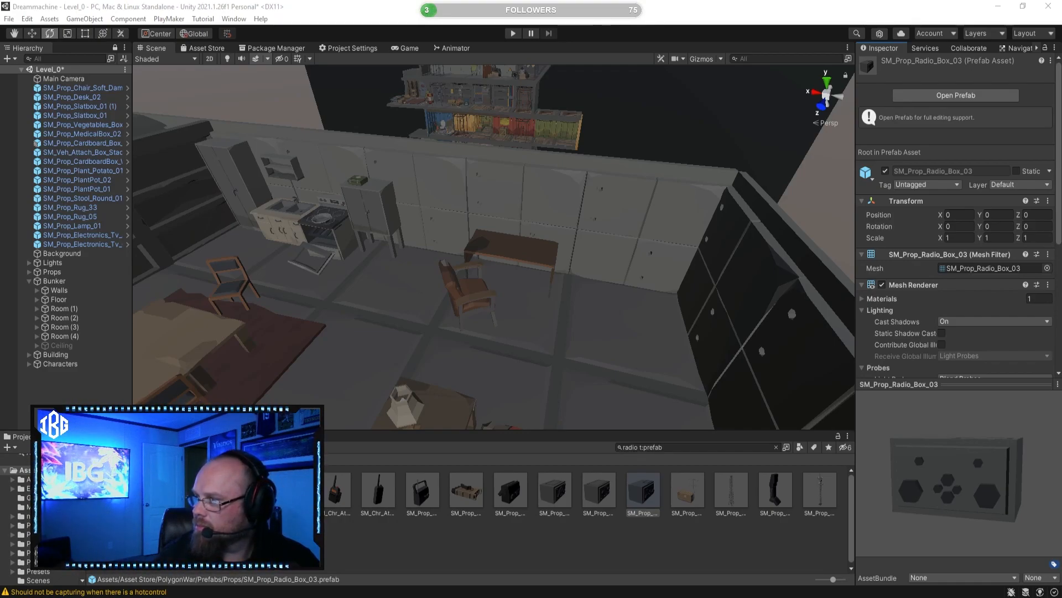
Step: Preview further radio prefabs, including SM_Prop_RadioPhone_01 and SM_Prop_RadioTower_01
{"action": "right_click_drag", "start_coordinate": [556, 362], "coordinate": [556, 361]}
{"action": "key", "text": "w"}
{"action": "left_click", "coordinate": [466, 490]}
{"action": "left_click_drag", "start_coordinate": [925, 483], "coordinate": [746, 494]}
{"action": "left_click", "coordinate": [645, 491]}
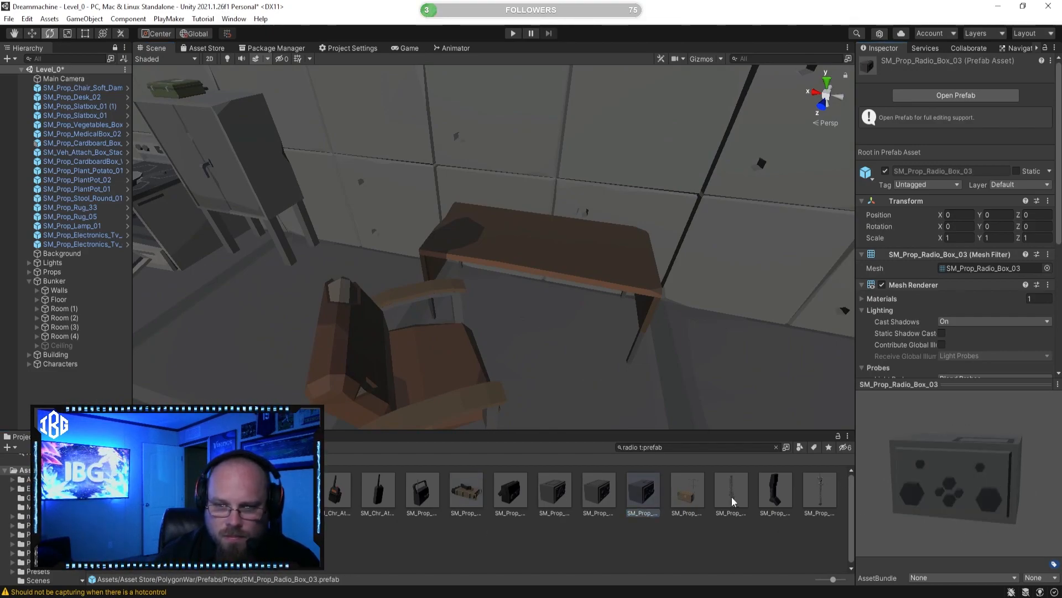
{"action": "left_click", "coordinate": [774, 487]}
{"action": "left_click_drag", "start_coordinate": [892, 487], "coordinate": [818, 476]}
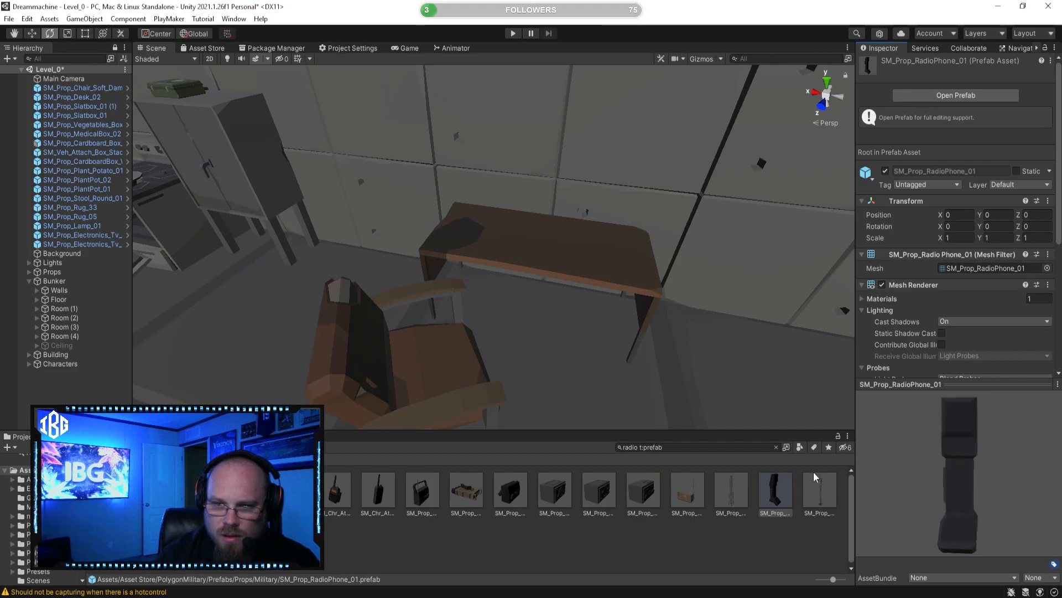
{"action": "left_click", "coordinate": [830, 489]}
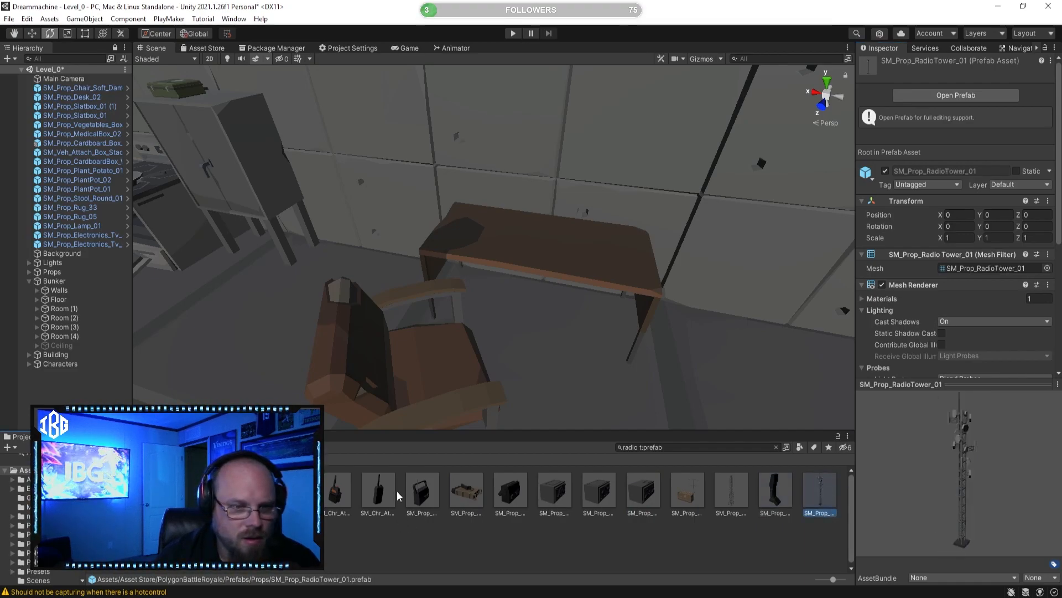
Step: Preview the SM_Prop_Radio_01 prefab and place it on the small table beside the lamp
{"action": "left_click", "coordinate": [423, 492]}
{"action": "left_click_drag", "start_coordinate": [1001, 487], "coordinate": [887, 467]}
{"action": "right_click_drag", "start_coordinate": [531, 360], "coordinate": [402, 365]}
{"action": "left_click_drag", "start_coordinate": [424, 488], "coordinate": [552, 353]}
{"action": "right_click_drag", "start_coordinate": [509, 347], "coordinate": [553, 365]}
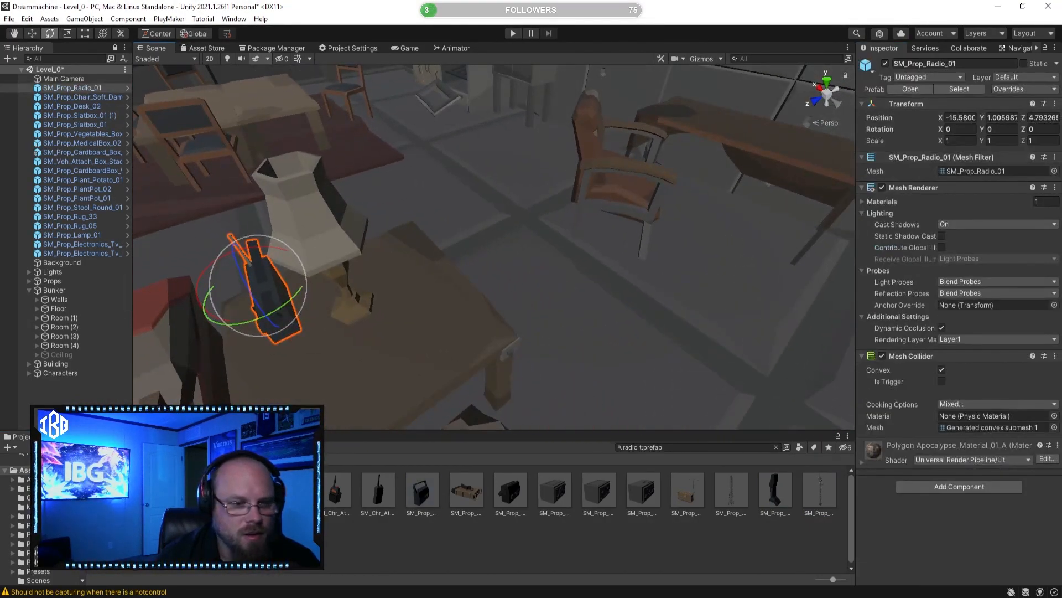
Step: Preview the SM_Chr_Attach_RiotCop_Male_Radio_01 and SM_Chr_Attach_Radio_01 prefabs from several sides
{"action": "left_click", "coordinate": [332, 492]}
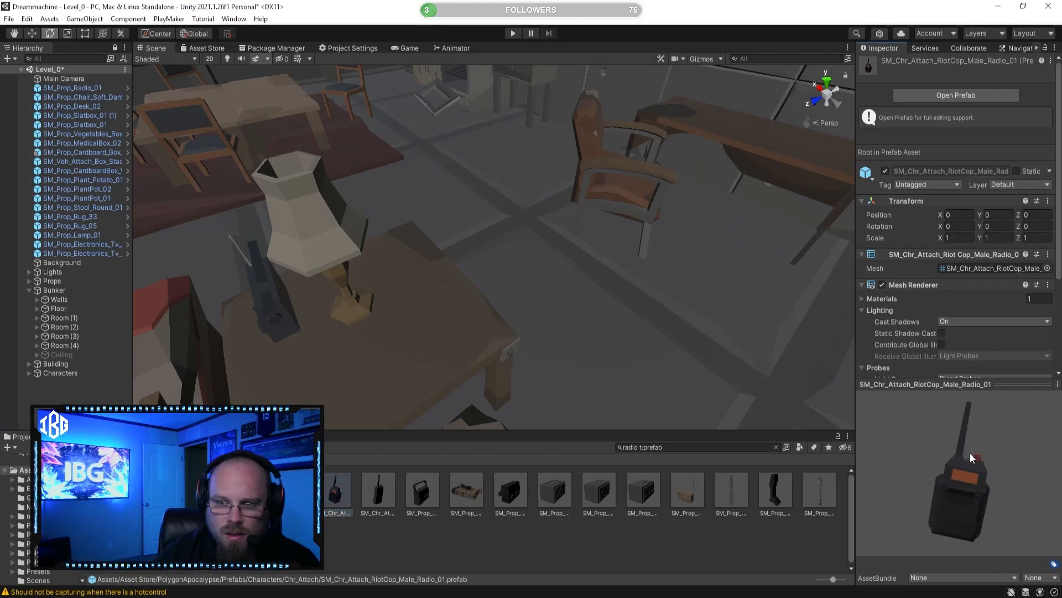
{"action": "left_click", "coordinate": [388, 501]}
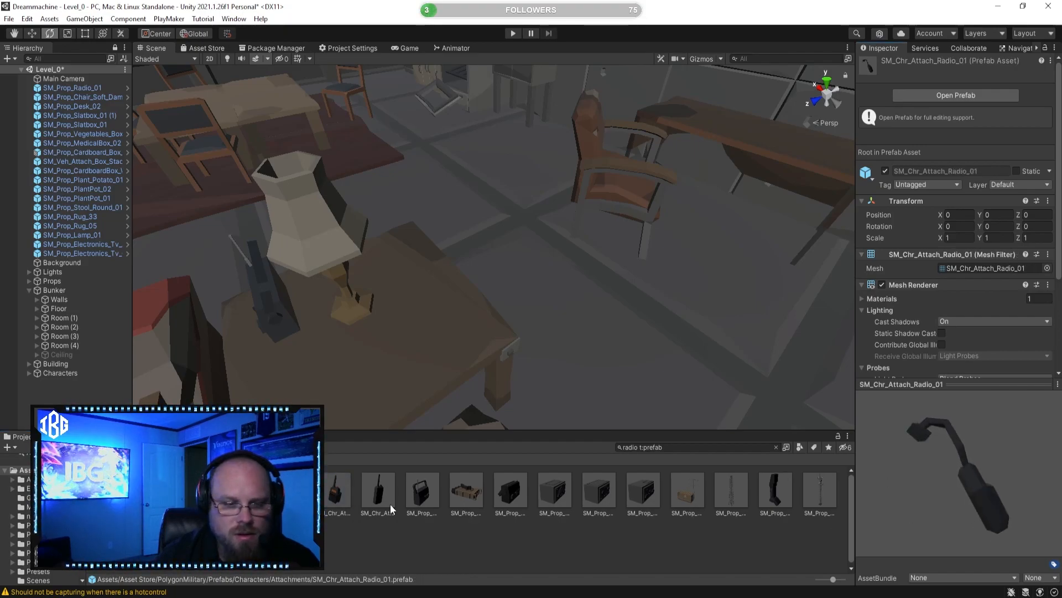
{"action": "left_click", "coordinate": [341, 489]}
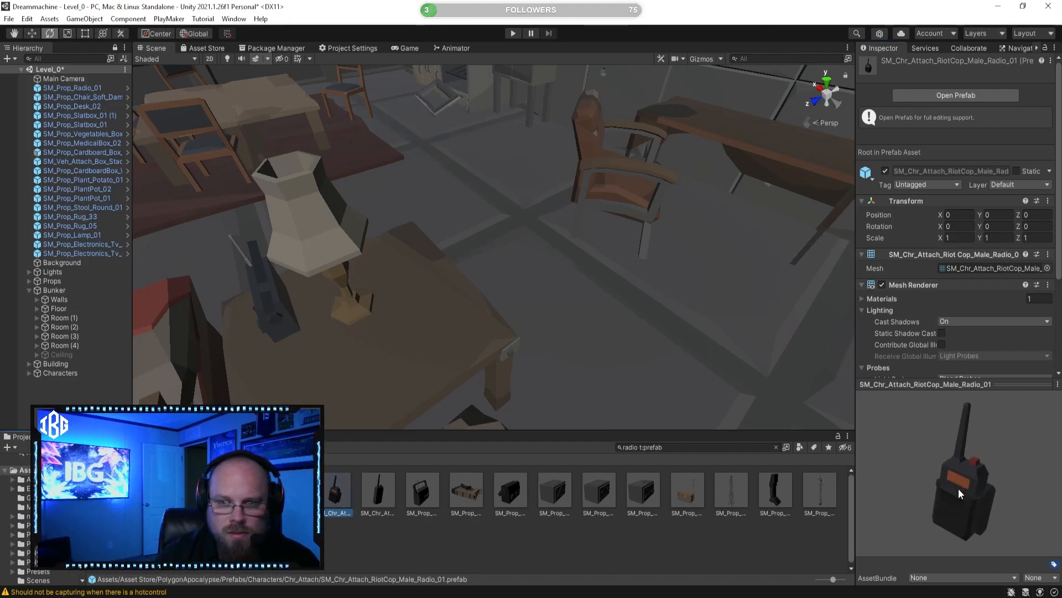
{"action": "left_click_drag", "start_coordinate": [1014, 483], "coordinate": [831, 460]}
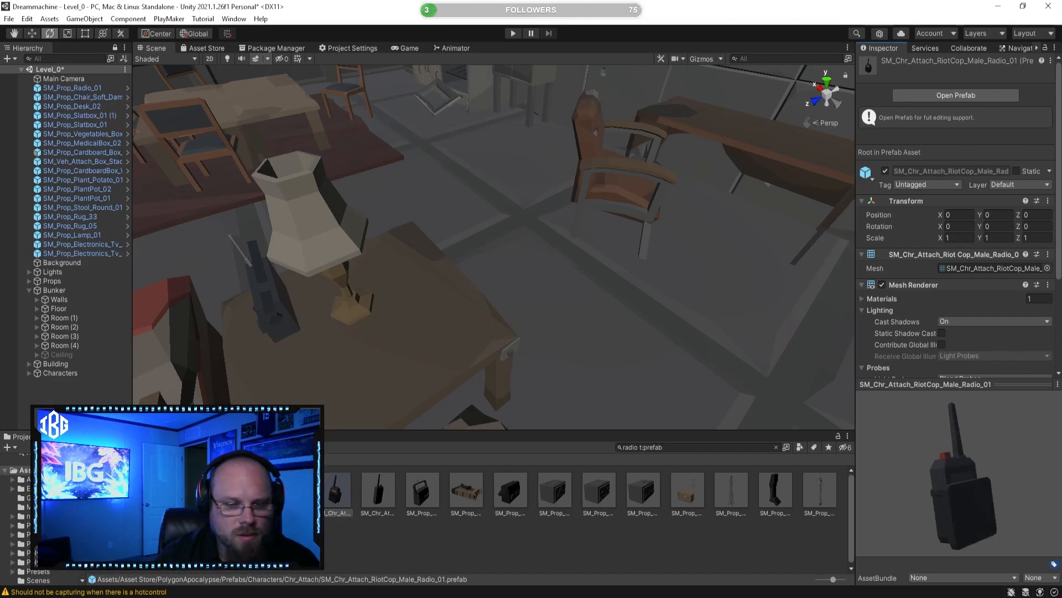
Step: Preview the SM_Prop_Sign_Radioactive_01 prefab and check the radio phone and radio tower prefabs again
{"action": "left_click", "coordinate": [114, 542]}
{"action": "left_click_drag", "start_coordinate": [996, 491], "coordinate": [779, 468]}
{"action": "left_click", "coordinate": [775, 488]}
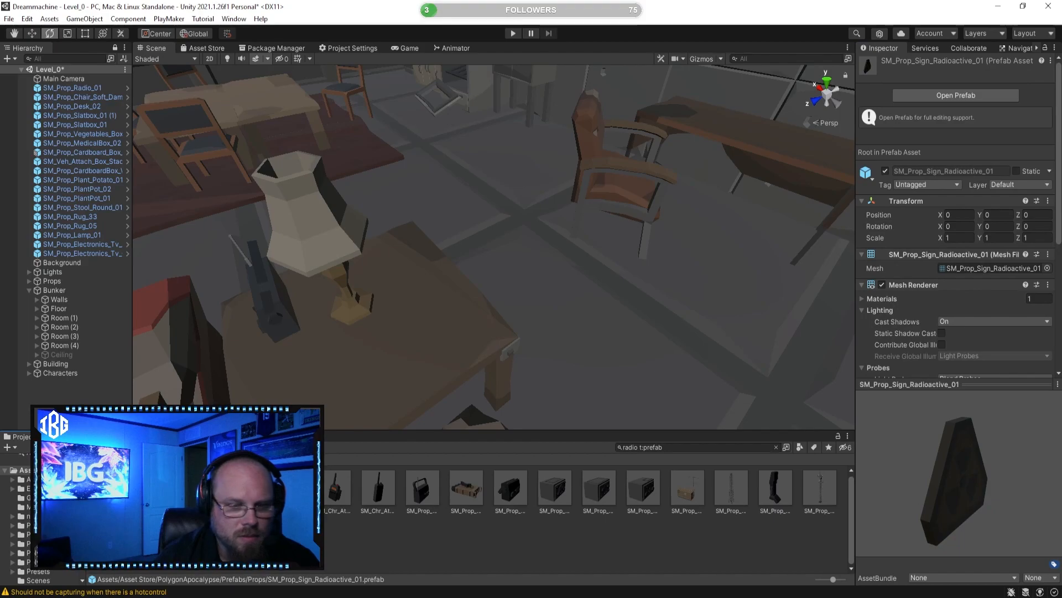
{"action": "left_click_drag", "start_coordinate": [993, 492], "coordinate": [806, 485]}
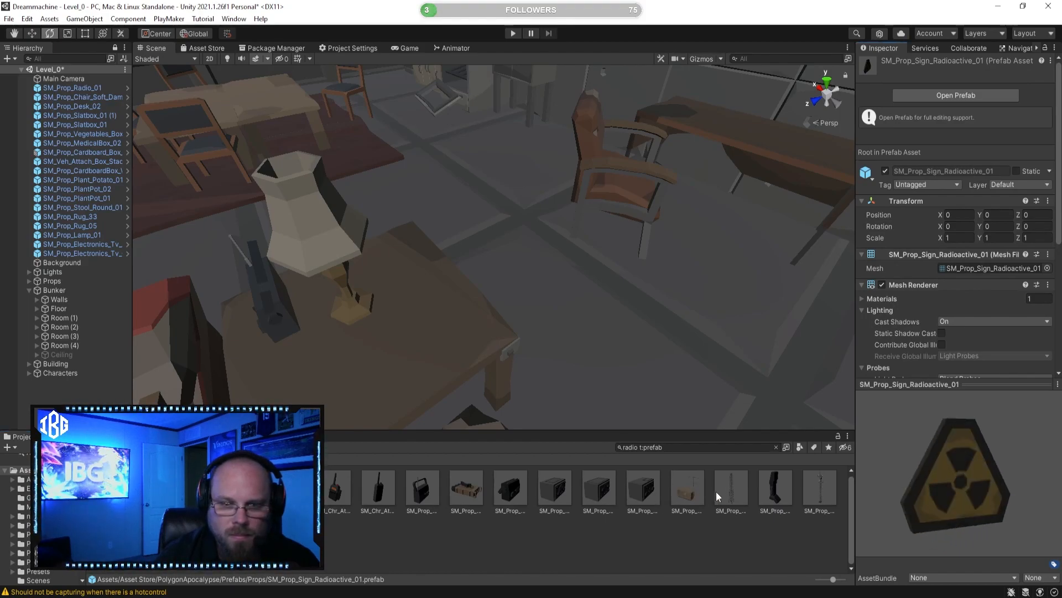
{"action": "left_click", "coordinate": [782, 492]}
{"action": "left_click", "coordinate": [824, 493]}
Step: Place SM_Prop_Radio_Box_01 and SM_Prop_Radio_Box_02 side by side on the desk and stack SM_Prop_Radio_Box_03 on the second one
{"action": "left_click", "coordinate": [559, 498]}
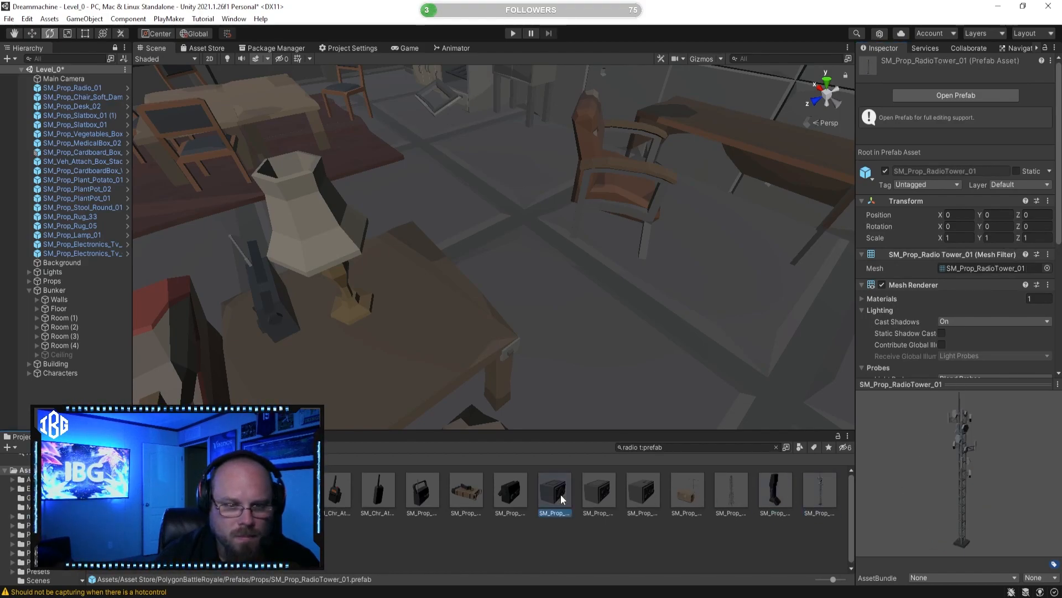
{"action": "left_click", "coordinate": [612, 496]}
{"action": "left_click", "coordinate": [637, 494]}
{"action": "key", "text": "w"}
{"action": "right_click_drag", "start_coordinate": [467, 288], "coordinate": [604, 225]}
{"action": "left_click", "coordinate": [554, 490]}
{"action": "left_click_drag", "start_coordinate": [554, 490], "coordinate": [477, 331]}
{"action": "left_click", "coordinate": [599, 490]}
{"action": "left_click_drag", "start_coordinate": [599, 490], "coordinate": [559, 348]}
{"action": "left_click_drag", "start_coordinate": [643, 490], "coordinate": [561, 312]}
{"action": "left_click", "coordinate": [661, 553]}
Step: Move SM_Prop_Radio_Box_03 along X to -16.508 so that it lines up with the box beneath it
{"action": "right_click_drag", "start_coordinate": [480, 342], "coordinate": [524, 314]}
{"action": "left_click", "coordinate": [509, 281]}
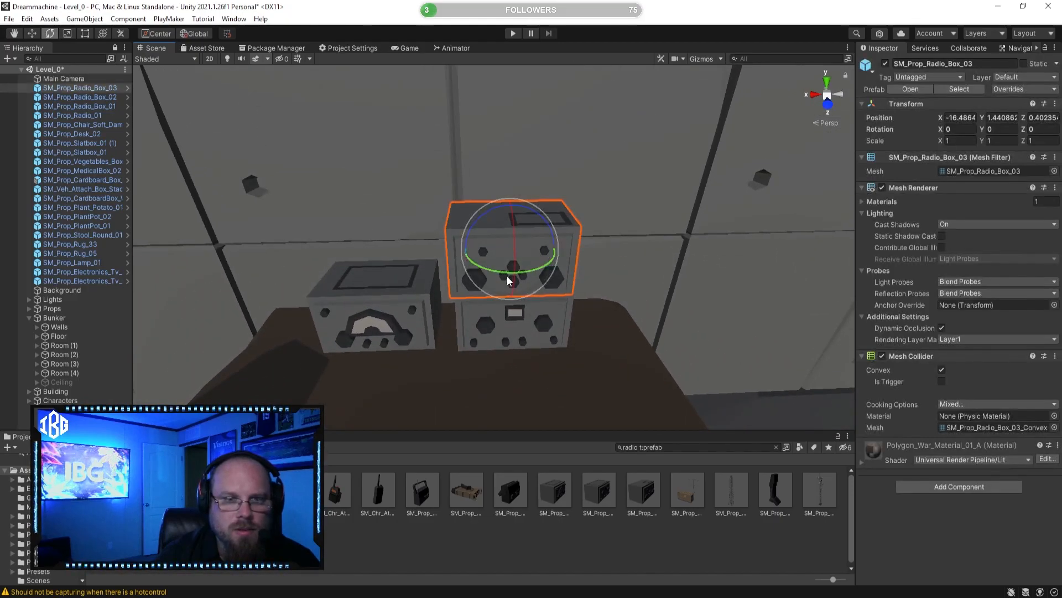
{"action": "left_click", "coordinate": [32, 34]}
{"action": "left_click_drag", "start_coordinate": [467, 250], "coordinate": [472, 250]}
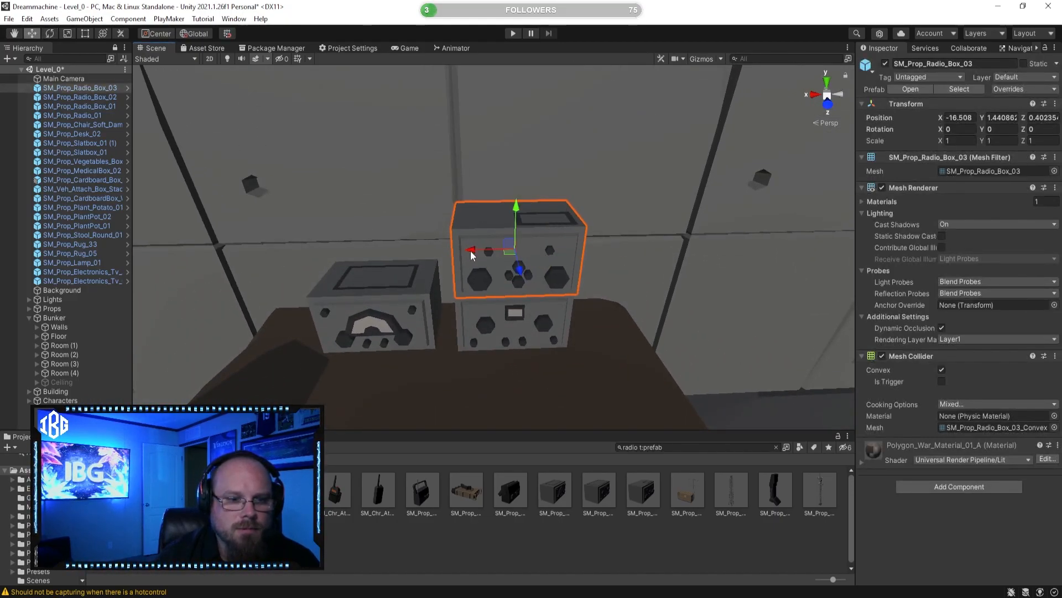
Step: Inspect the Fx_RadioActive_Large_01 and FX_RadioActive_Flat_01 effect prefabs
{"action": "left_click", "coordinate": [451, 525]}
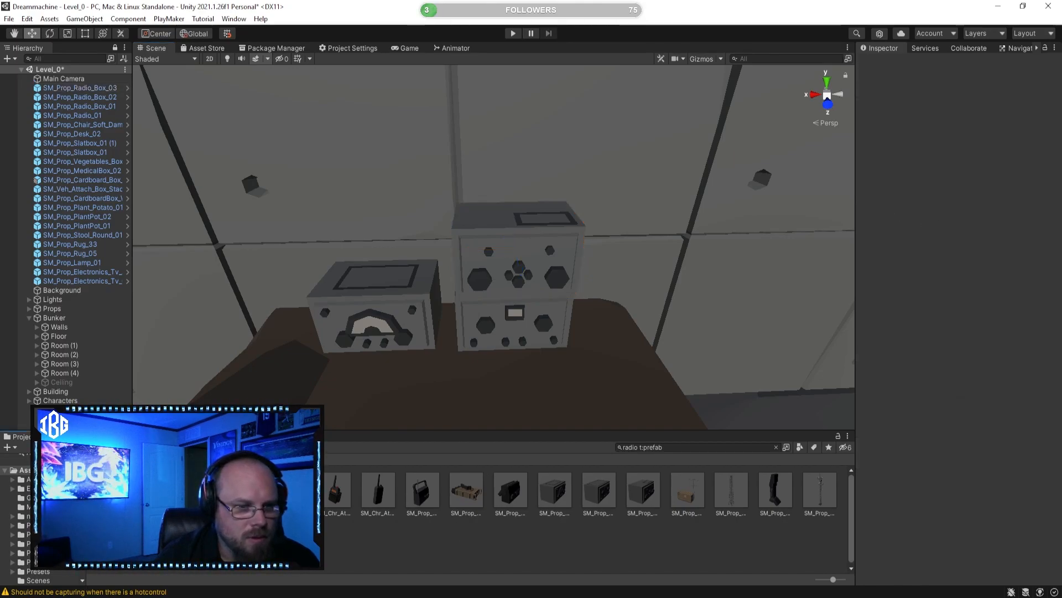
{"action": "left_click", "coordinate": [158, 489]}
{"action": "left_click", "coordinate": [114, 490]}
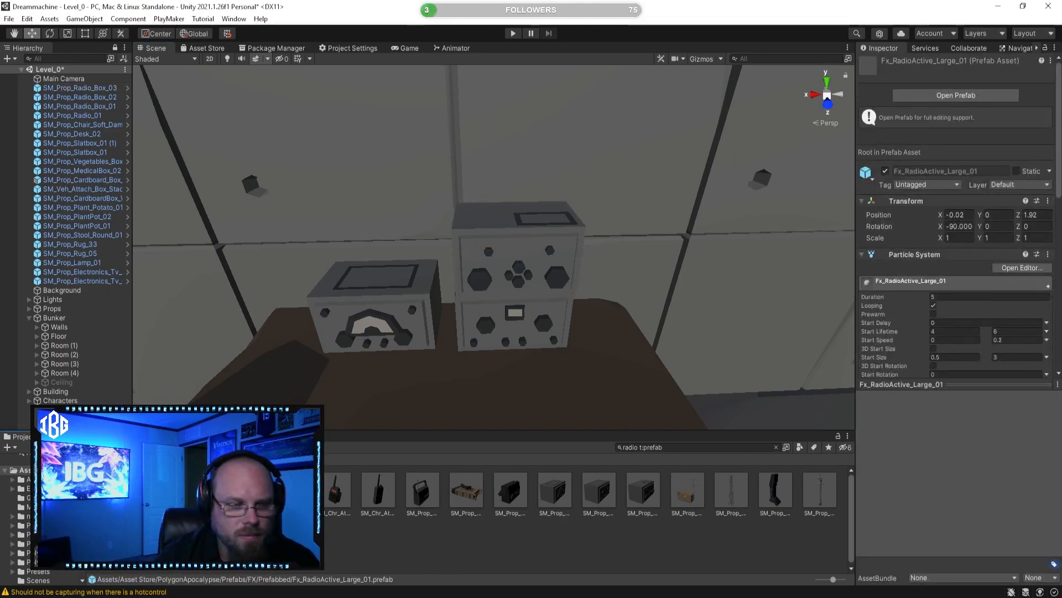
{"action": "left_click", "coordinate": [114, 490]}
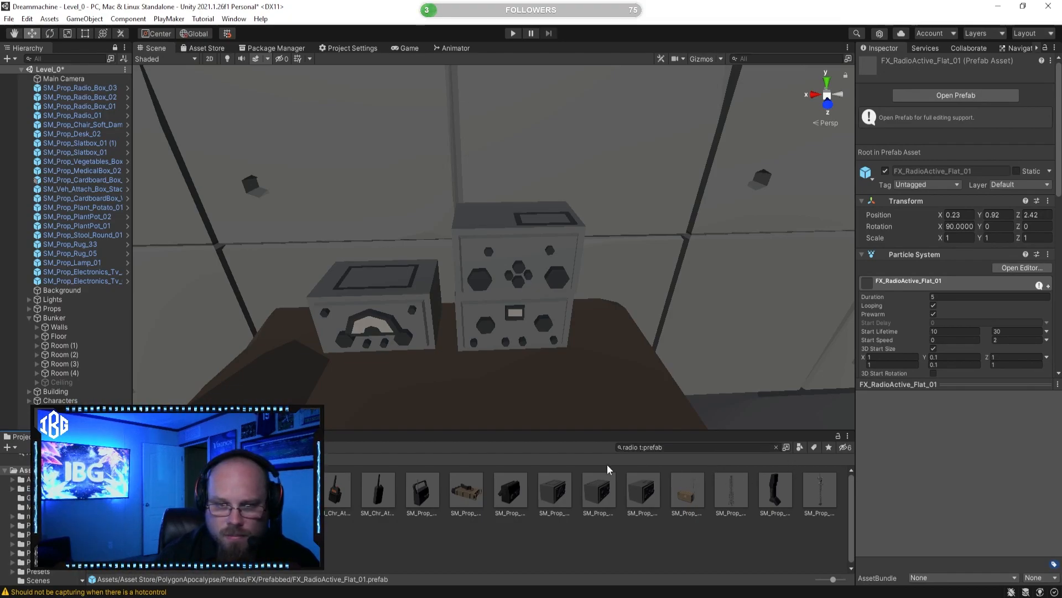
Step: Search the prefab assets for mic and look over the desk corner from across the room
{"action": "left_click", "coordinate": [642, 449]}
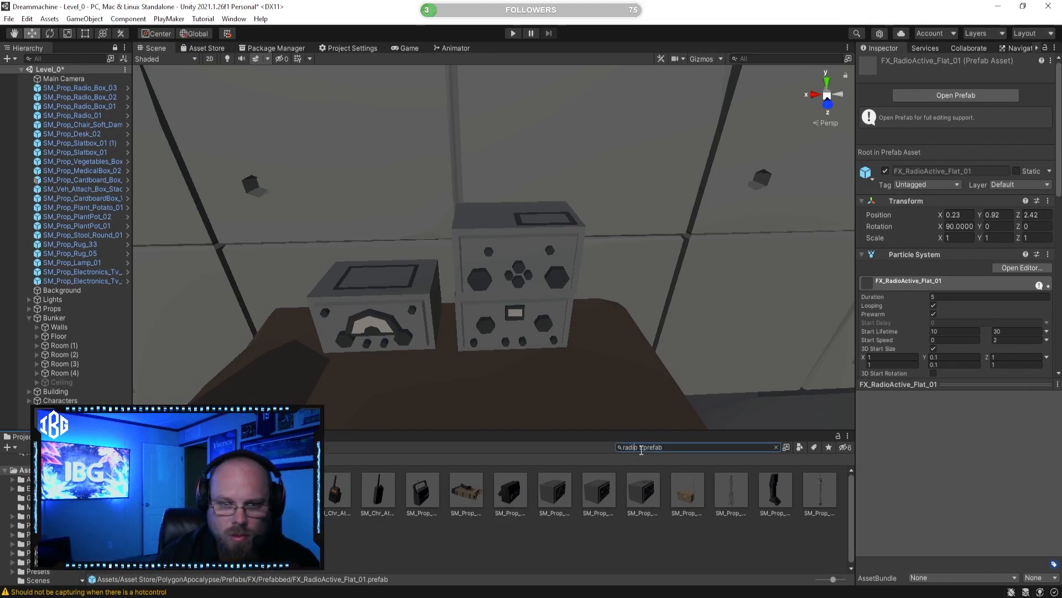
{"action": "type", "text": "mic"}
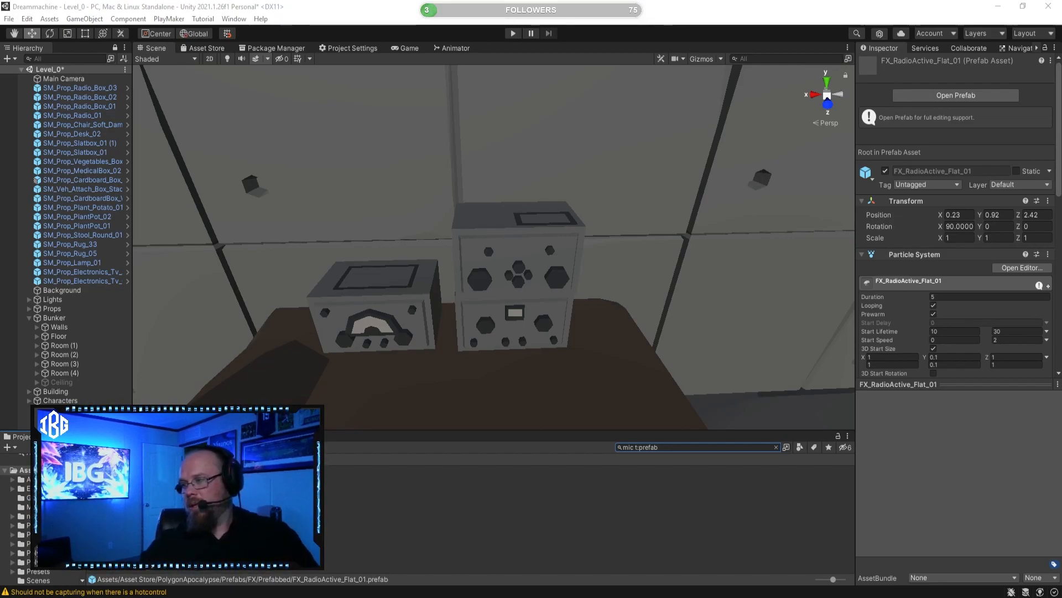
{"action": "right_click_drag", "start_coordinate": [408, 345], "coordinate": [505, 206]}
{"action": "key", "text": "s"}
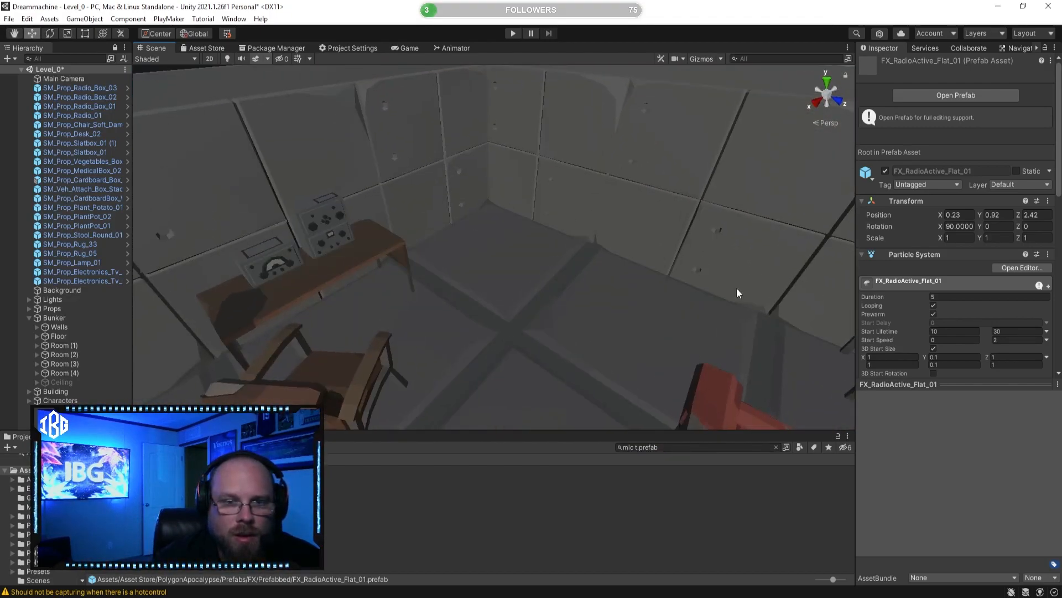
{"action": "left_click_drag", "start_coordinate": [520, 272], "coordinate": [432, 280], "text": "alt"}
{"action": "mouse_move", "coordinate": [449, 324]}
{"action": "right_mouse_down"}
{"action": "mouse_move", "coordinate": [207, 294]}
{"action": "mouse_move", "coordinate": [486, 308]}
{"action": "mouse_move", "coordinate": [467, 287]}
{"action": "mouse_move", "coordinate": [443, 284]}
{"action": "mouse_move", "coordinate": [443, 317]}
{"action": "right_mouse_up"}
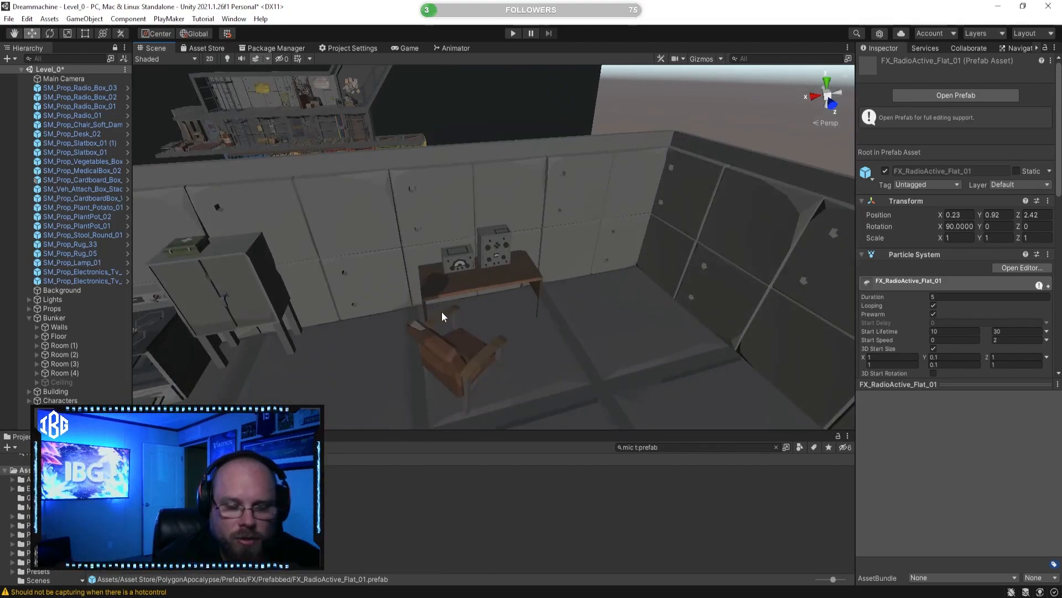
Step: Search the prefab assets for speak and preview the SM_Prop_Speaker_Workshop_01 and SM_Prop_Stereo_Speaker_01 prefabs
{"action": "left_click", "coordinate": [615, 447]}
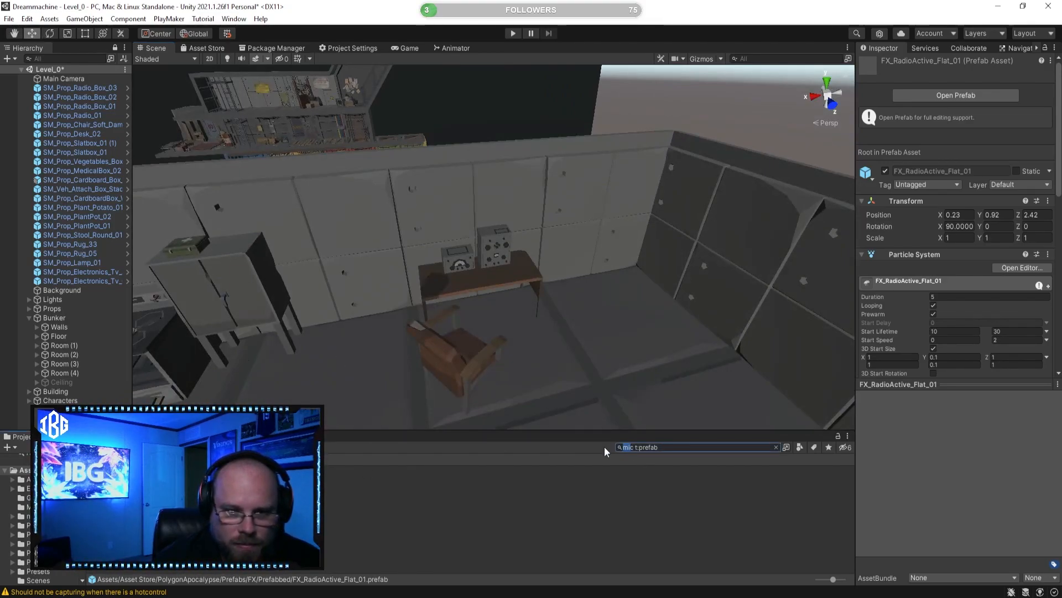
{"action": "type", "text": "spe"}
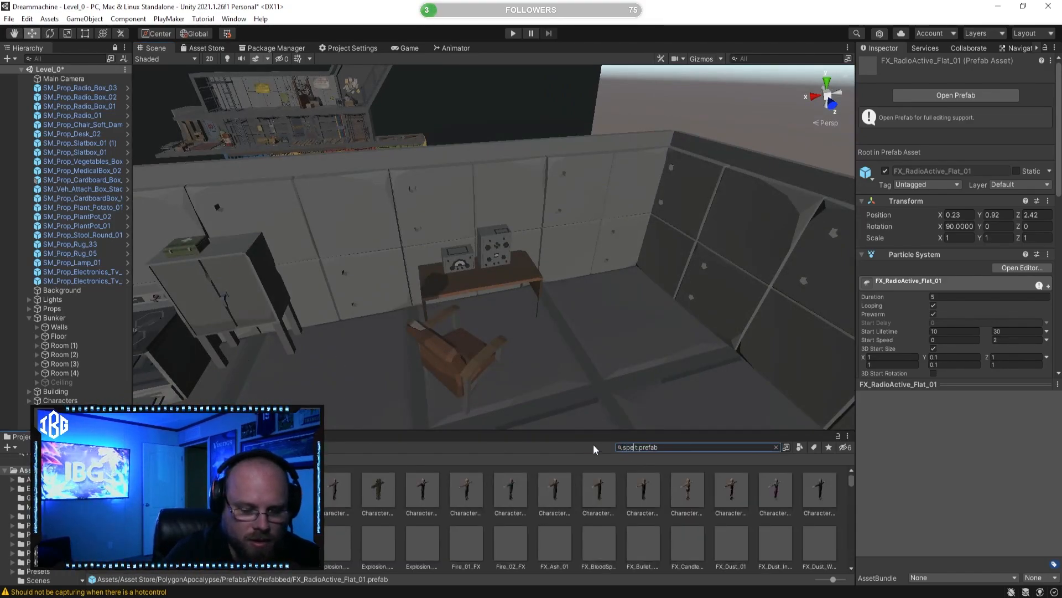
{"action": "type", "text": "ak"}
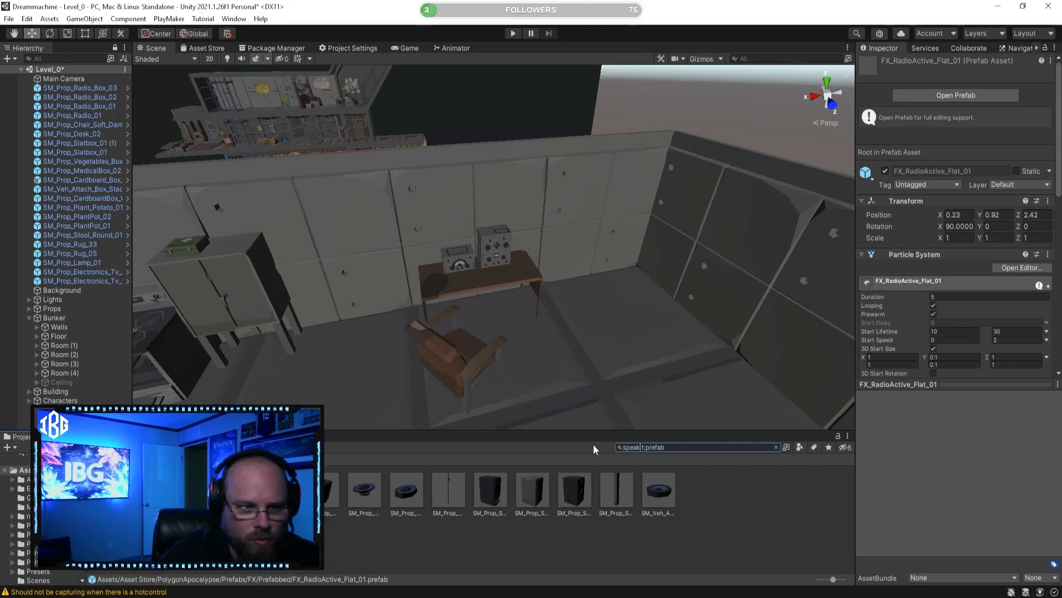
{"action": "left_click", "coordinate": [336, 487]}
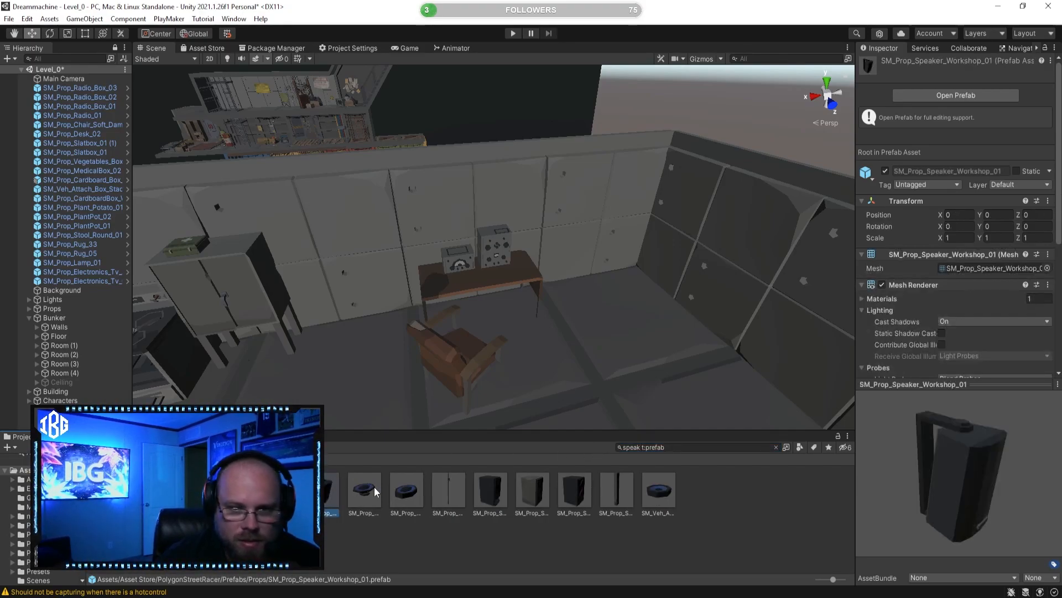
{"action": "left_click", "coordinate": [450, 485]}
{"action": "left_click", "coordinate": [487, 486]}
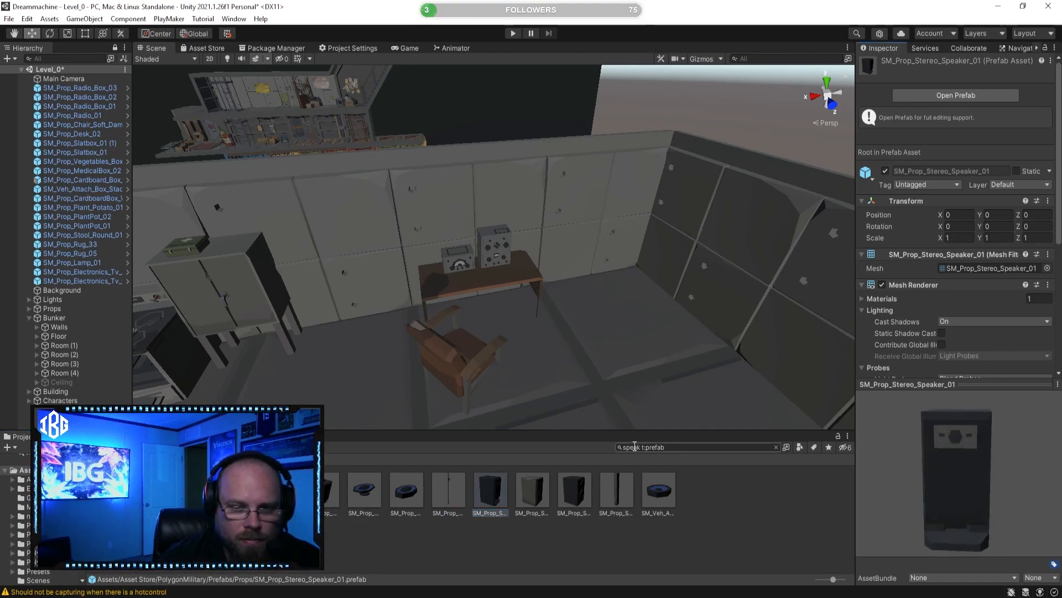
Step: Search for radio, select SM_Prop_Radio_Box_02 and clear the search to show its PolygonWar Props folder
{"action": "left_click_drag", "start_coordinate": [642, 447], "coordinate": [584, 448]}
{"action": "type", "text": "radio"}
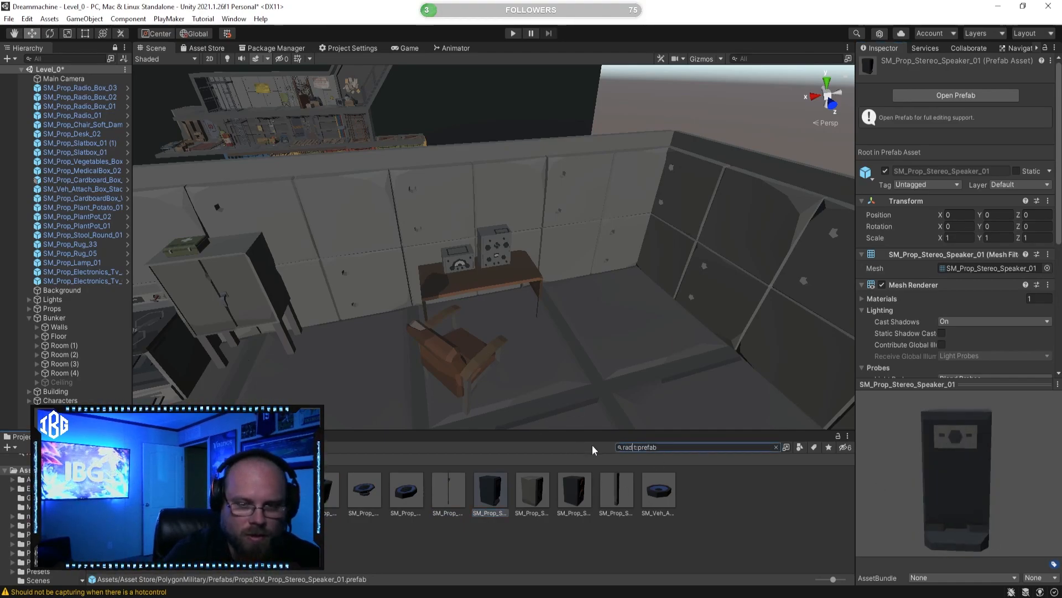
{"action": "left_click", "coordinate": [603, 508]}
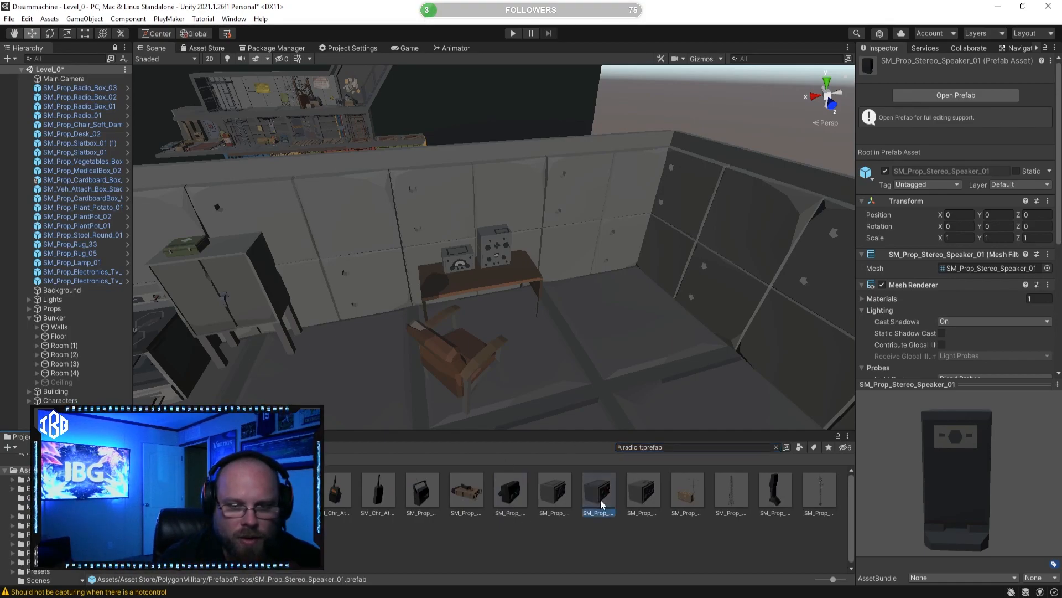
{"action": "left_click", "coordinate": [775, 447]}
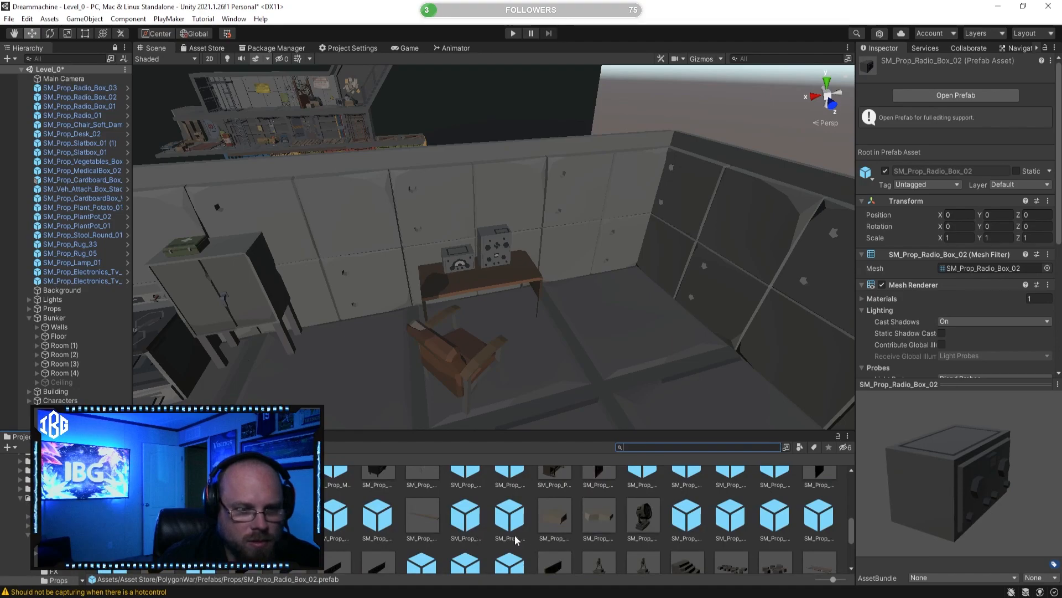
Step: Preview the SM_Prop_Searchlight_Base_01, SM_Prop_Mirror_01, SM_Prop_Landmine_01, SM_Prop_German_Flak_01 and SM_Prop_Hay_Bale_01 prefabs
{"action": "left_click", "coordinate": [643, 517]}
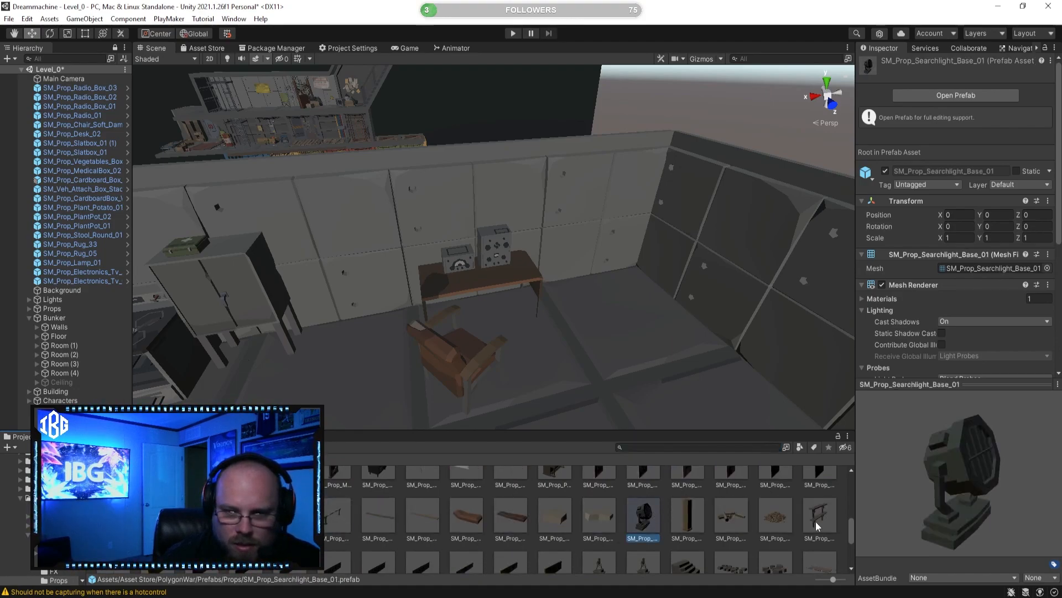
{"action": "left_click_drag", "start_coordinate": [945, 503], "coordinate": [888, 488]}
{"action": "scroll", "coordinate": [789, 525], "scroll_direction": "up", "scroll_amount": 5}
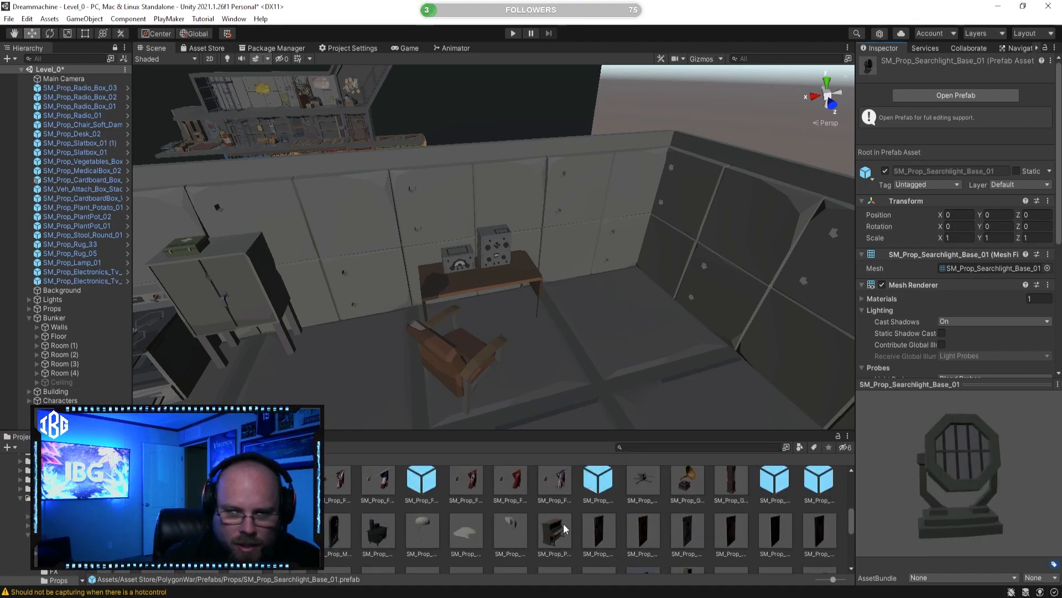
{"action": "left_click", "coordinate": [378, 530]}
{"action": "left_click", "coordinate": [336, 531]}
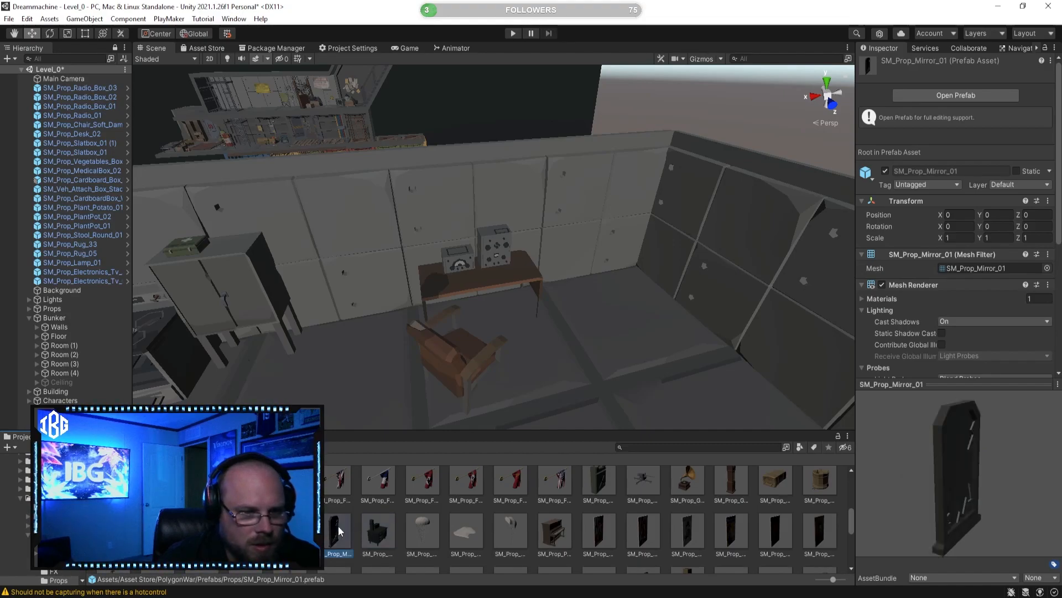
{"action": "left_click_drag", "start_coordinate": [1010, 510], "coordinate": [931, 494]}
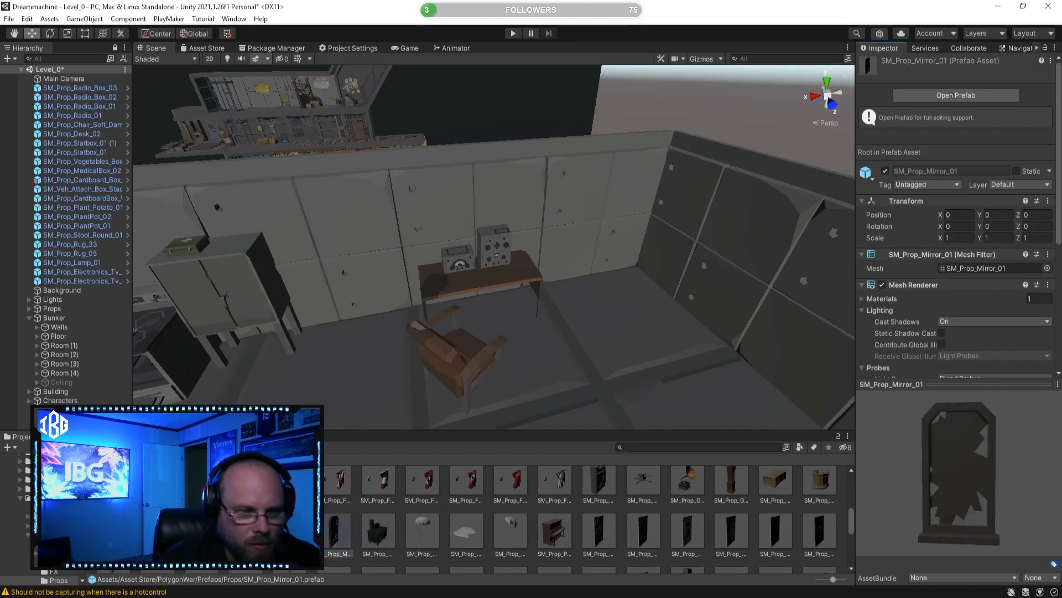
{"action": "left_click", "coordinate": [289, 531]}
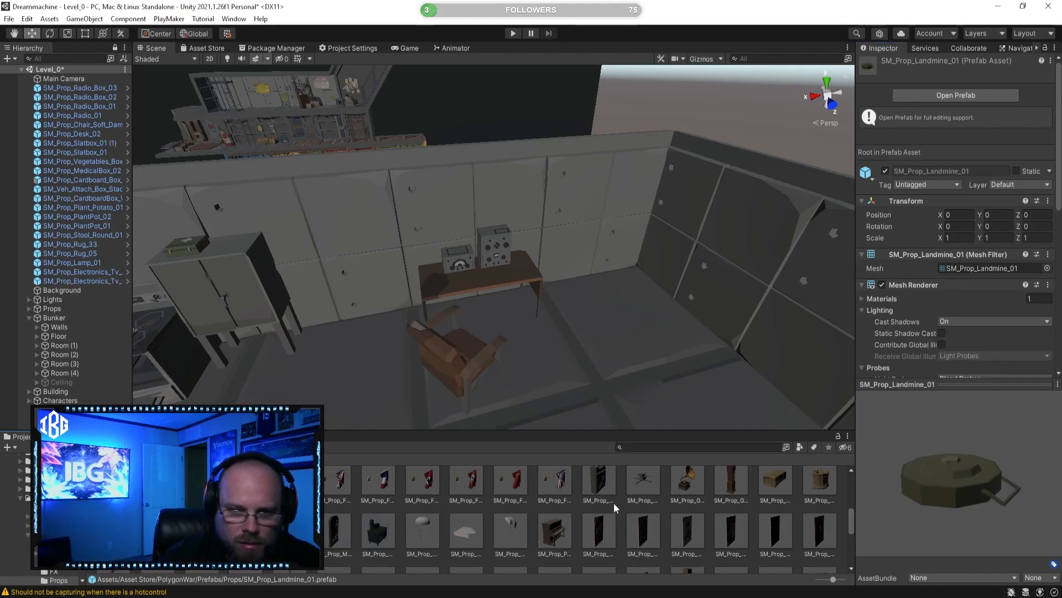
{"action": "left_click", "coordinate": [645, 477]}
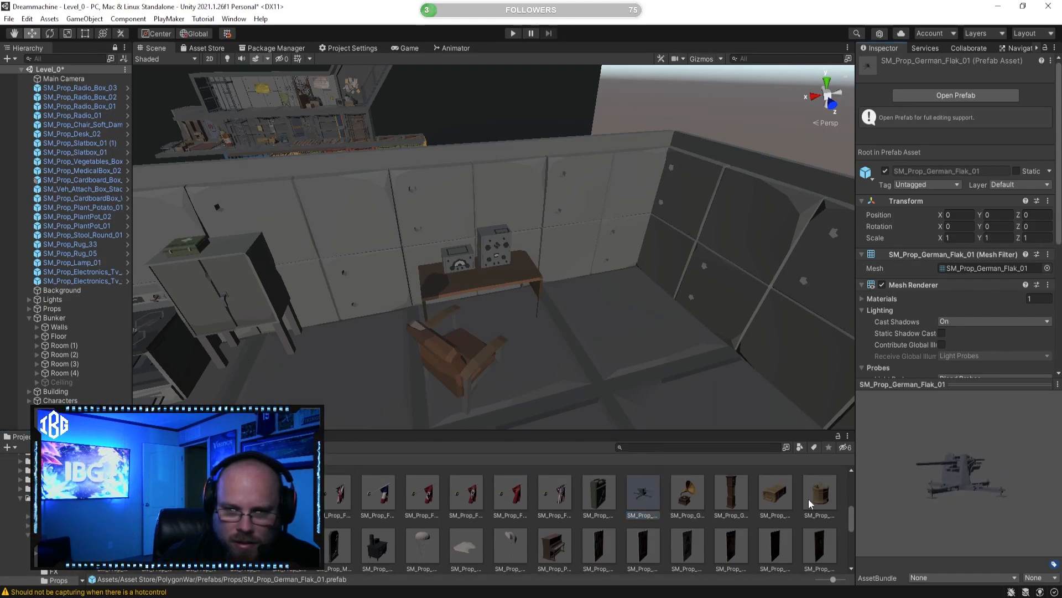
{"action": "left_click", "coordinate": [775, 492]}
Step: Preview the SM_Prop_Fireplace_01, SM_Prop_Dresser_01, SM_Prop_Crate_Pile_02 and SM_Prop_Crate_05 prefabs and look over the room with the desk
{"action": "scroll", "coordinate": [416, 524], "scroll_direction": "up", "scroll_amount": 2}
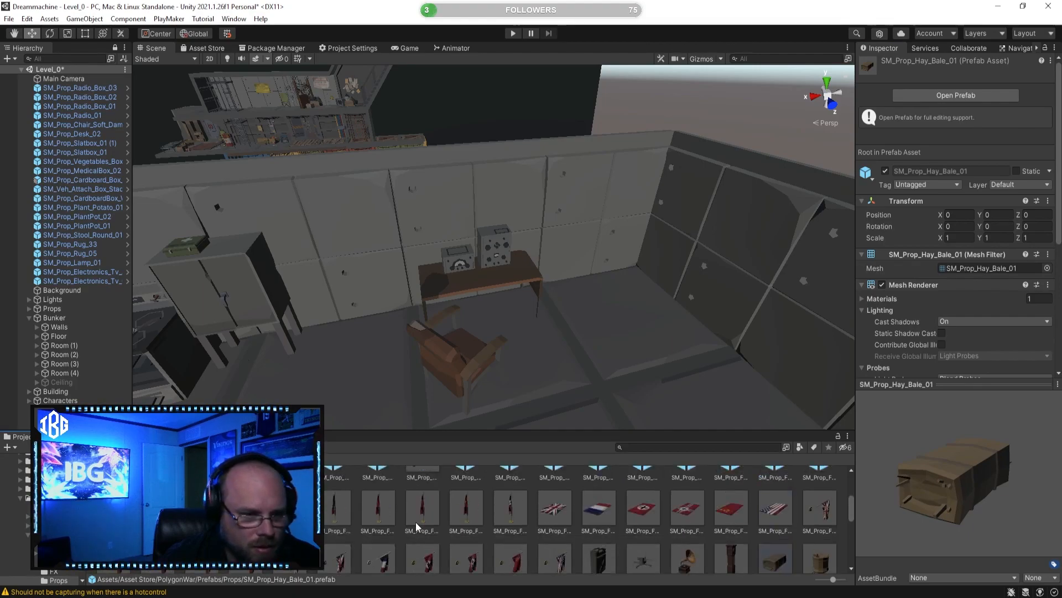
{"action": "scroll", "coordinate": [535, 533], "scroll_direction": "up", "scroll_amount": 3}
{"action": "left_click", "coordinate": [730, 526]}
{"action": "left_click_drag", "start_coordinate": [913, 491], "coordinate": [871, 489]}
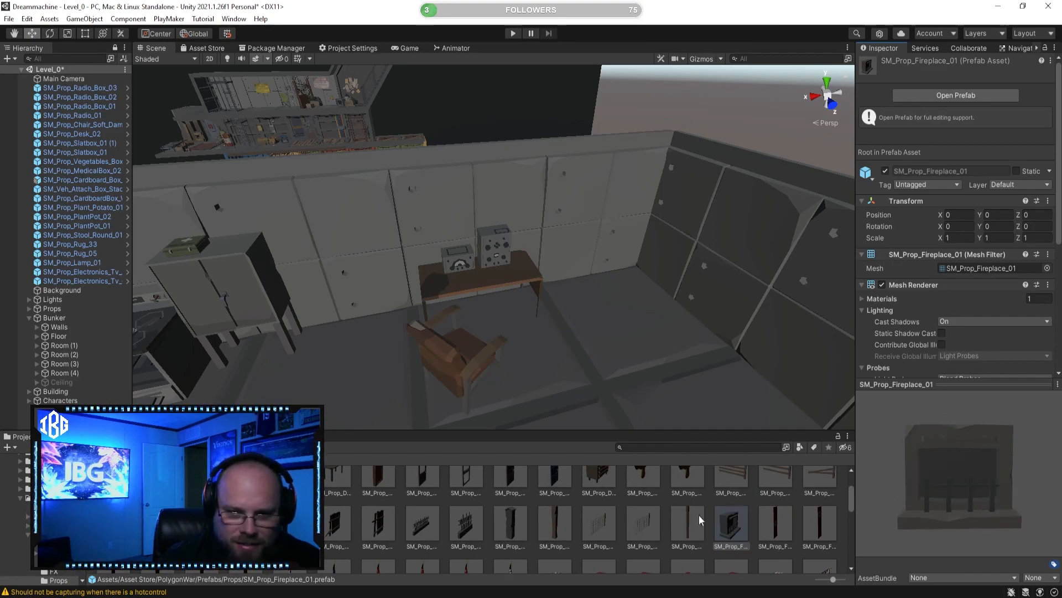
{"action": "scroll", "coordinate": [623, 500], "scroll_direction": "up", "scroll_amount": 1}
{"action": "left_click", "coordinate": [606, 509]}
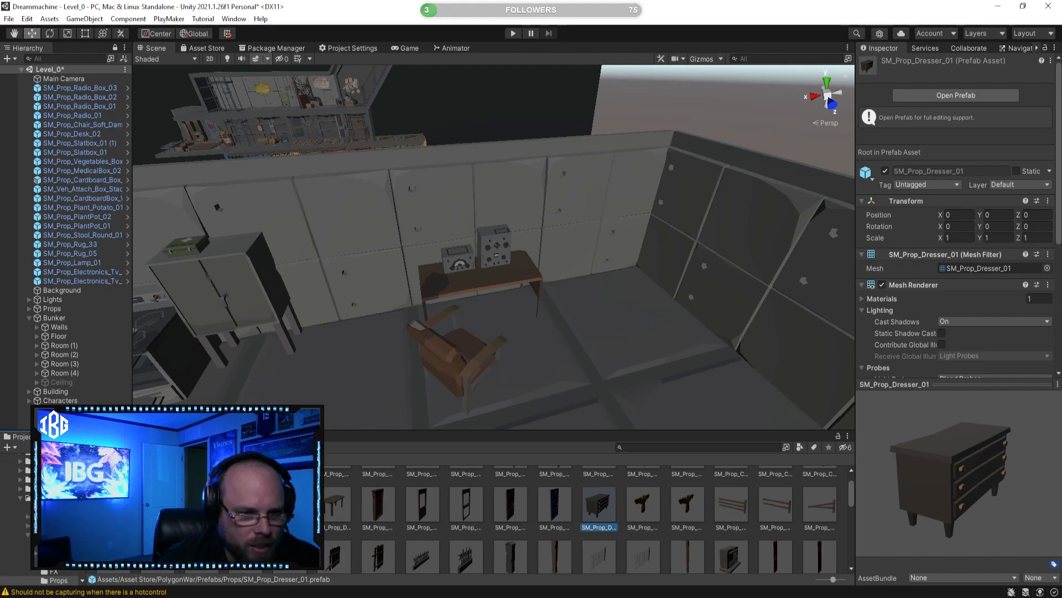
{"action": "left_click", "coordinate": [246, 504]}
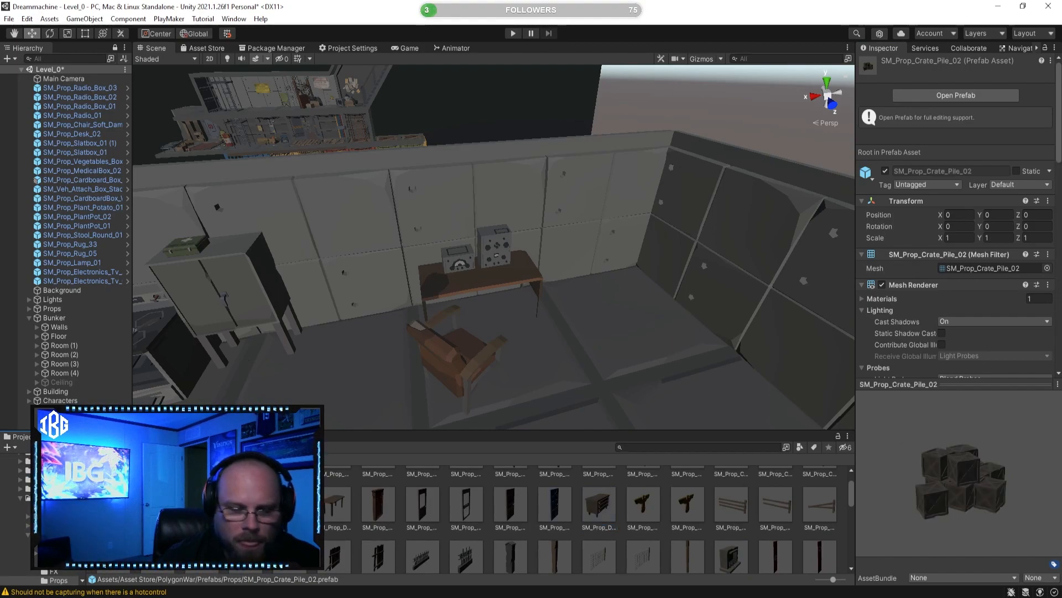
{"action": "key", "text": "s"}
{"action": "mouse_move", "coordinate": [529, 330]}
{"action": "right_mouse_down"}
{"action": "mouse_move", "coordinate": [320, 346]}
{"action": "mouse_move", "coordinate": [496, 356]}
{"action": "mouse_move", "coordinate": [534, 336]}
{"action": "right_mouse_up"}
{"action": "left_click_drag", "start_coordinate": [246, 504], "coordinate": [437, 492]}
{"action": "left_click", "coordinate": [158, 512]}
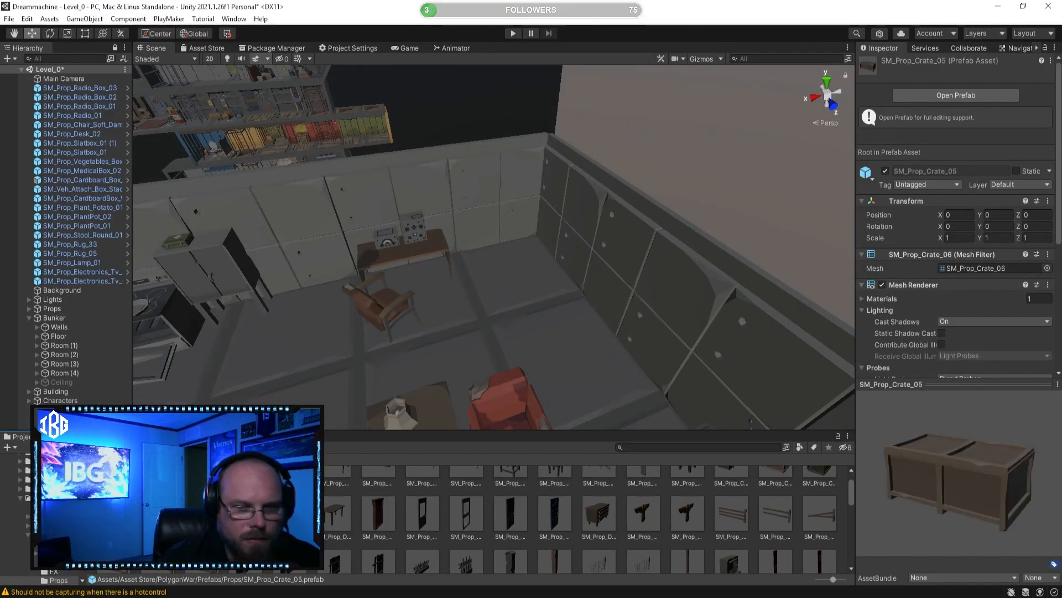
{"action": "left_click_drag", "start_coordinate": [157, 512], "coordinate": [354, 510]}
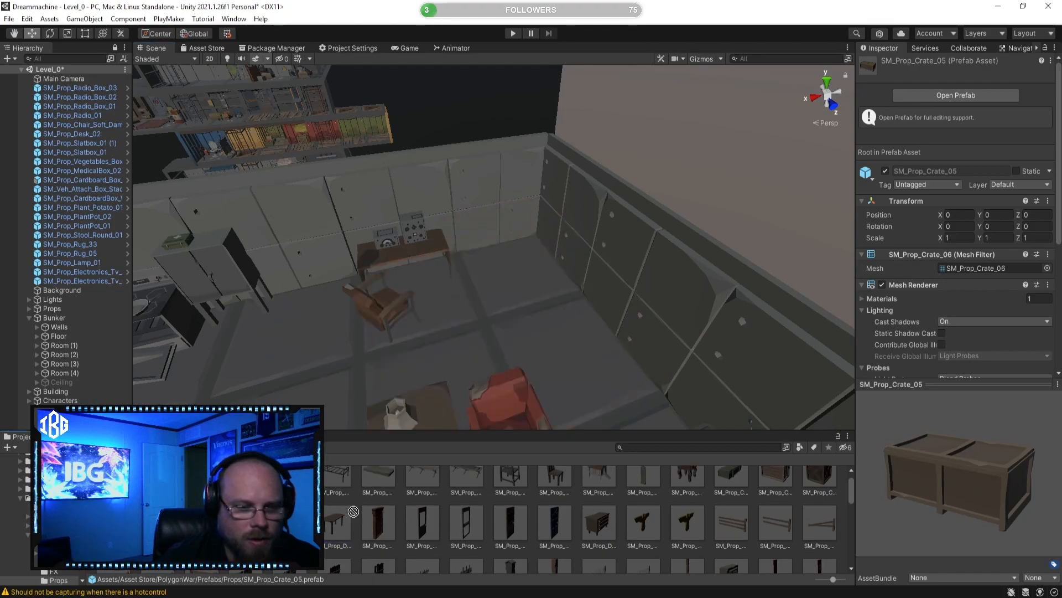
Step: Inspect the SM_Prop_CampBed_01, SM_Prop_CampBed_02, SM_Prop_ChickenCoop_01 and SM_Prop_Crate_01 prefabs
{"action": "scroll", "coordinate": [364, 490], "scroll_direction": "up", "scroll_amount": 1}
{"action": "left_click", "coordinate": [378, 496]}
{"action": "left_click", "coordinate": [434, 490]}
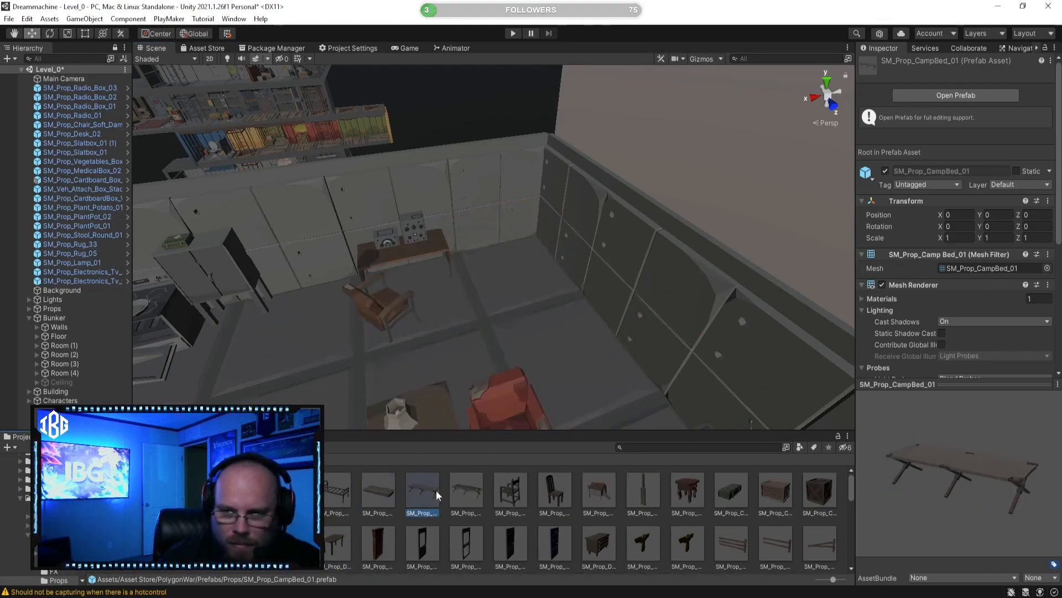
{"action": "left_click", "coordinate": [465, 497]}
{"action": "left_click_drag", "start_coordinate": [899, 492], "coordinate": [959, 491]}
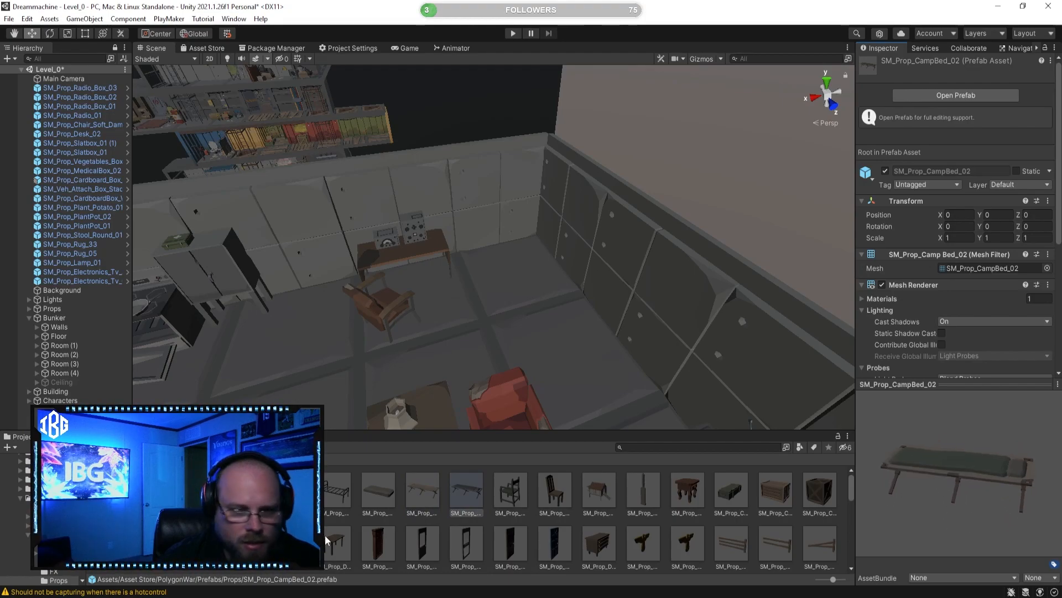
{"action": "left_click", "coordinate": [611, 495]}
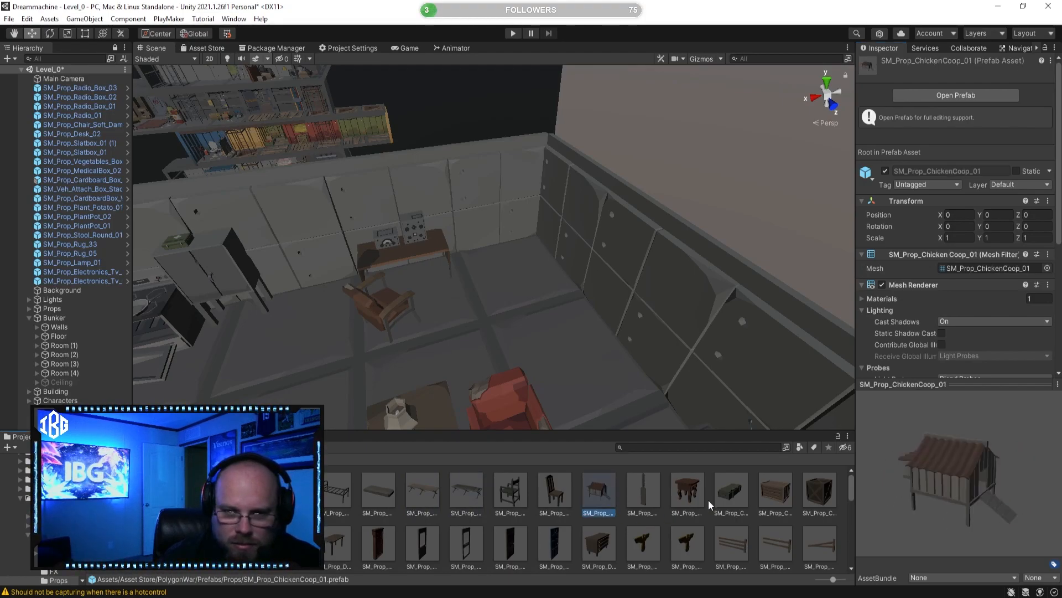
{"action": "left_click", "coordinate": [688, 489]}
{"action": "left_click", "coordinate": [731, 490]}
Step: Look through further PolygonWar props and preview the SM_Prop_Radio_Box_03 prefab
{"action": "scroll", "coordinate": [585, 516], "scroll_direction": "down", "scroll_amount": 2}
{"action": "scroll", "coordinate": [586, 516], "scroll_direction": "down", "scroll_amount": 5}
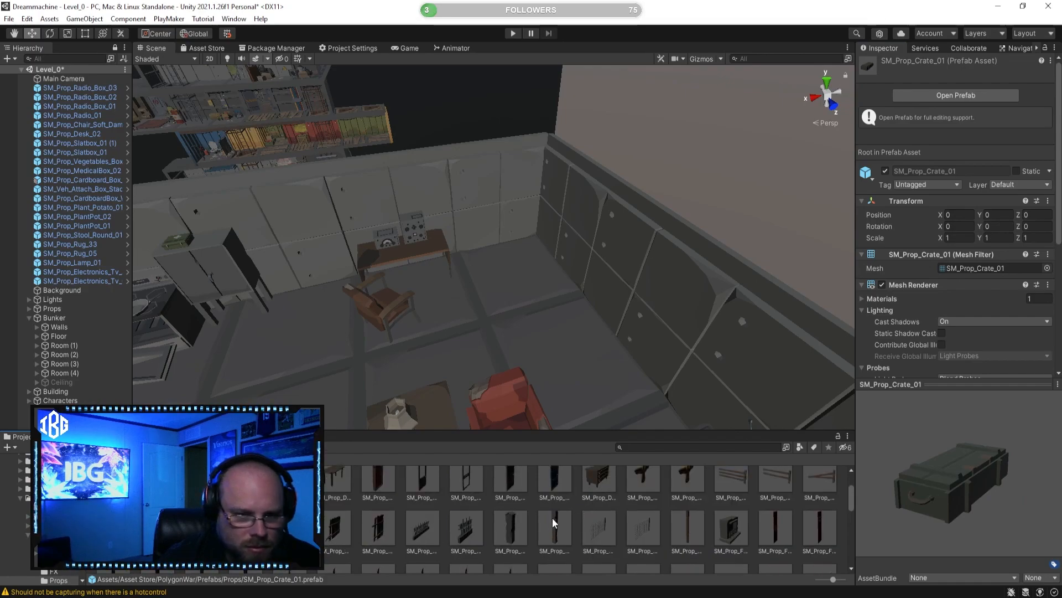
{"action": "scroll", "coordinate": [354, 539], "scroll_direction": "down", "scroll_amount": 2}
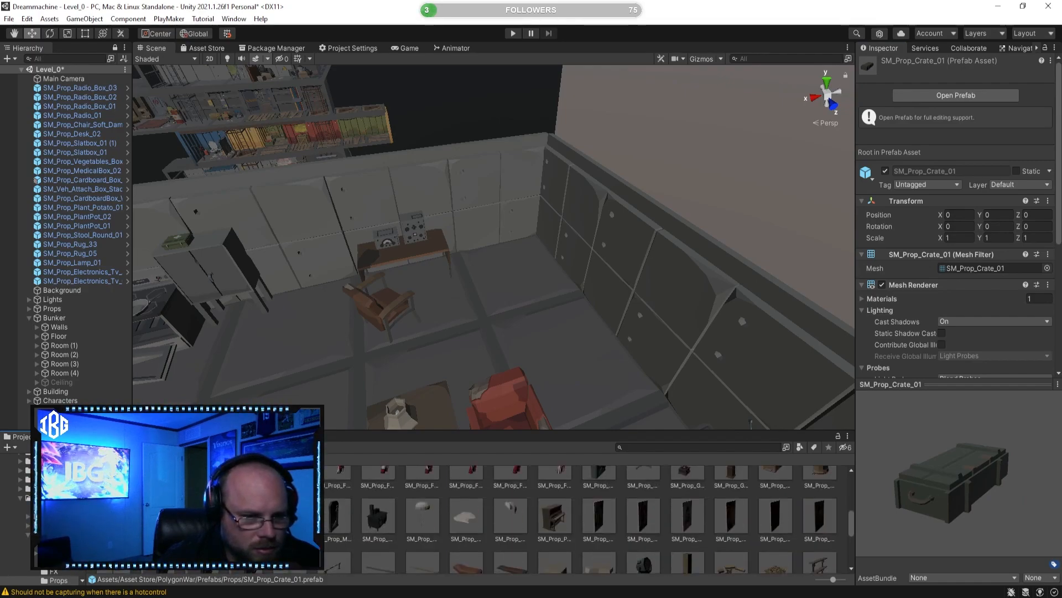
{"action": "scroll", "coordinate": [290, 514], "scroll_direction": "down", "scroll_amount": 2}
{"action": "scroll", "coordinate": [289, 514], "scroll_direction": "down", "scroll_amount": 1}
{"action": "scroll", "coordinate": [290, 514], "scroll_direction": "up", "scroll_amount": 1}
{"action": "left_click", "coordinate": [290, 492]}
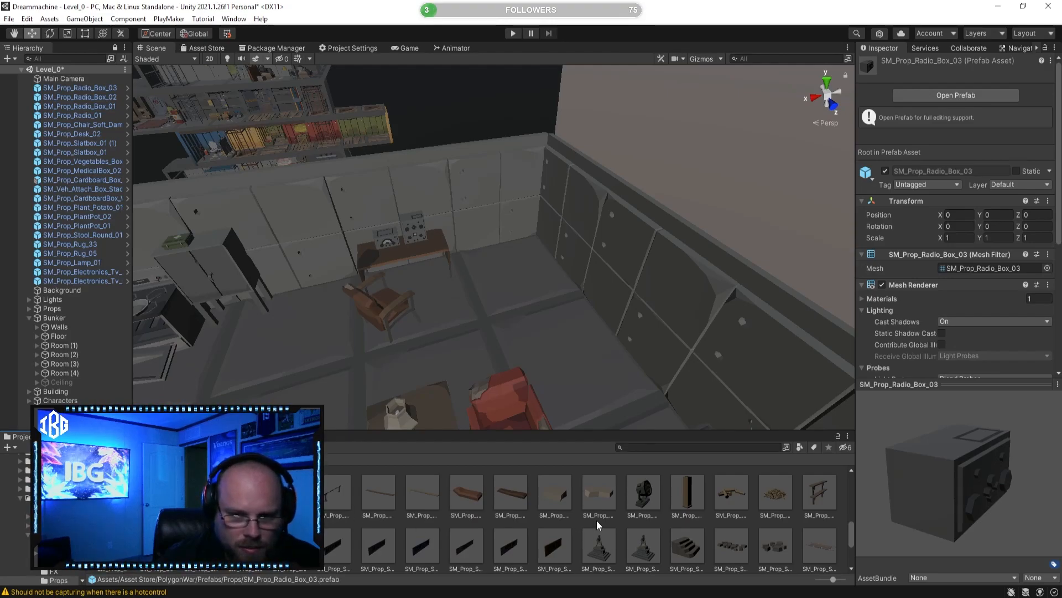
Step: Preview the SM_Prop_Table_Small_01, SM_Prop_TankTrap_01, SM_Prop_Table_02, SM_Prop_Turret_01 and SM_Prop_Window_01 prefabs
{"action": "scroll", "coordinate": [474, 547], "scroll_direction": "down", "scroll_amount": 2}
{"action": "scroll", "coordinate": [347, 534], "scroll_direction": "down", "scroll_amount": 2}
{"action": "left_click", "coordinate": [246, 532]}
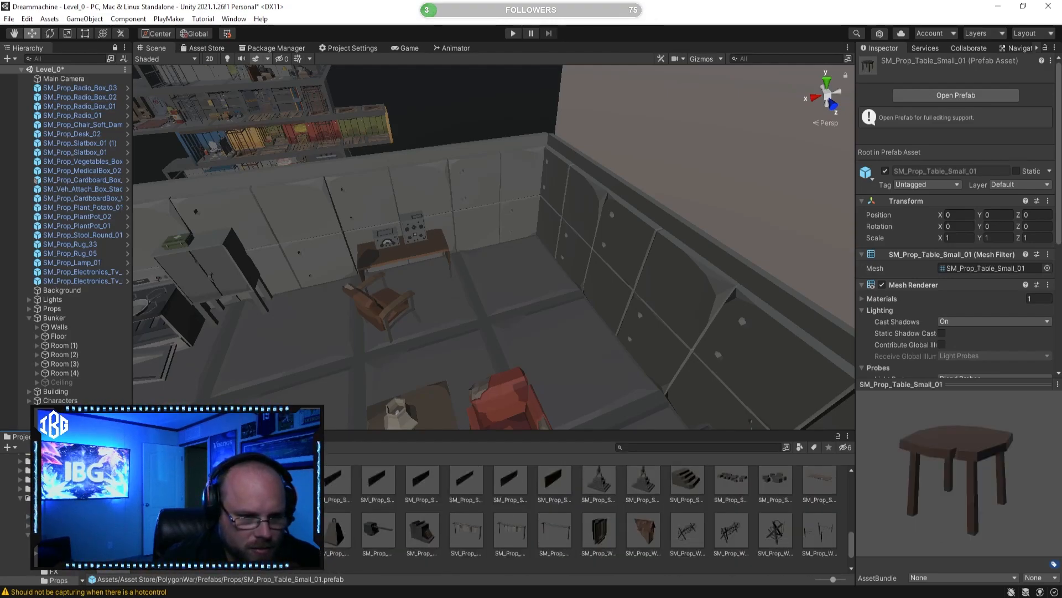
{"action": "left_click", "coordinate": [289, 534]}
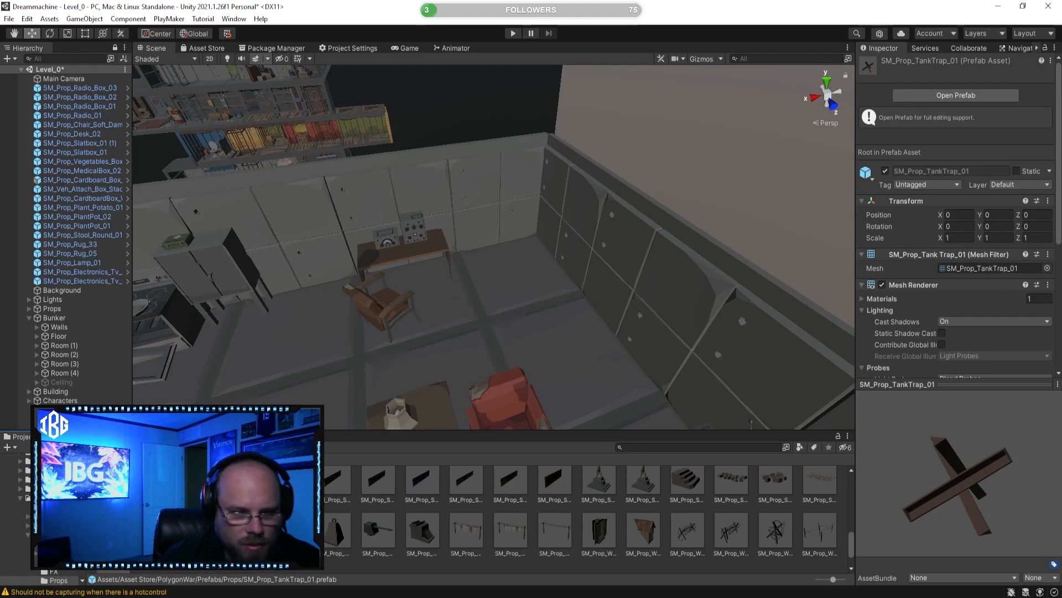
{"action": "left_click", "coordinate": [247, 533]}
{"action": "mouse_move", "coordinate": [876, 486]}
{"action": "left_mouse_down"}
{"action": "mouse_move", "coordinate": [1008, 514]}
{"action": "mouse_move", "coordinate": [954, 504]}
{"action": "mouse_move", "coordinate": [927, 527]}
{"action": "mouse_move", "coordinate": [897, 485]}
{"action": "left_mouse_up"}
{"action": "left_click", "coordinate": [203, 532]}
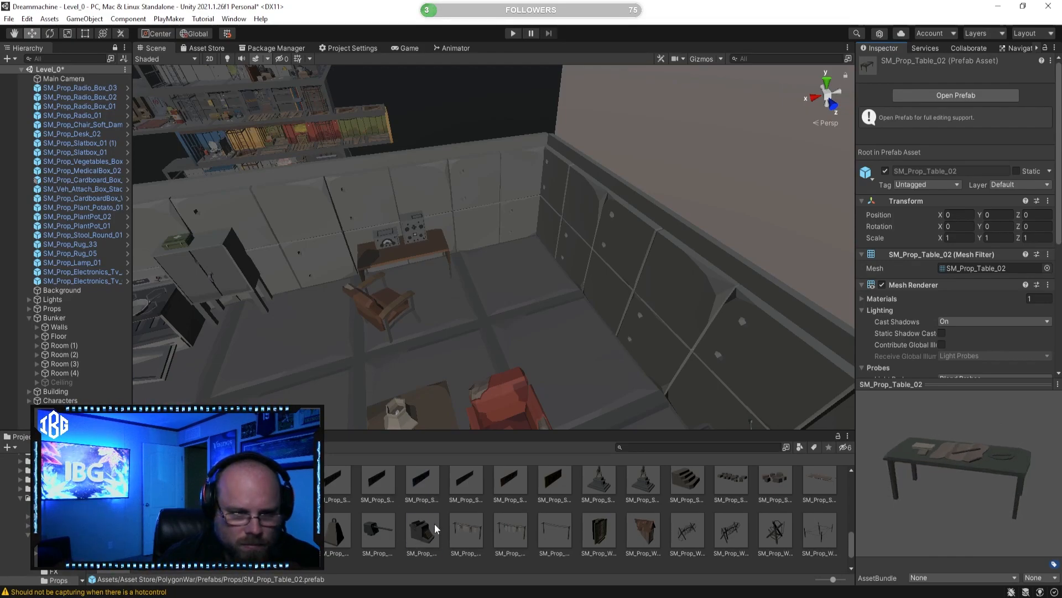
{"action": "left_click", "coordinate": [423, 530]}
{"action": "left_click", "coordinate": [377, 530]}
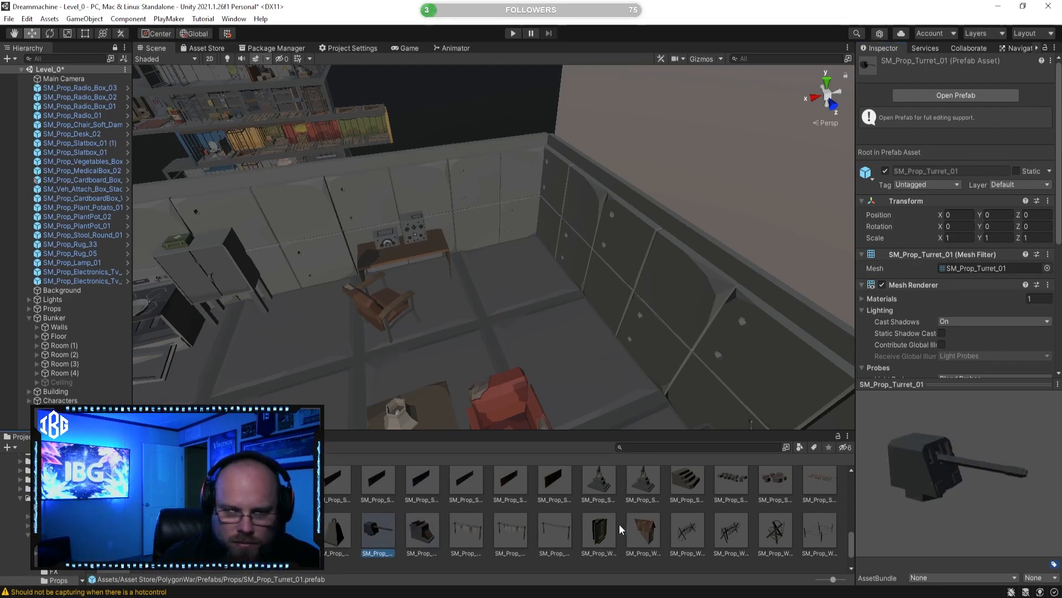
{"action": "left_click", "coordinate": [599, 530]}
{"action": "left_click_drag", "start_coordinate": [930, 477], "coordinate": [878, 473]}
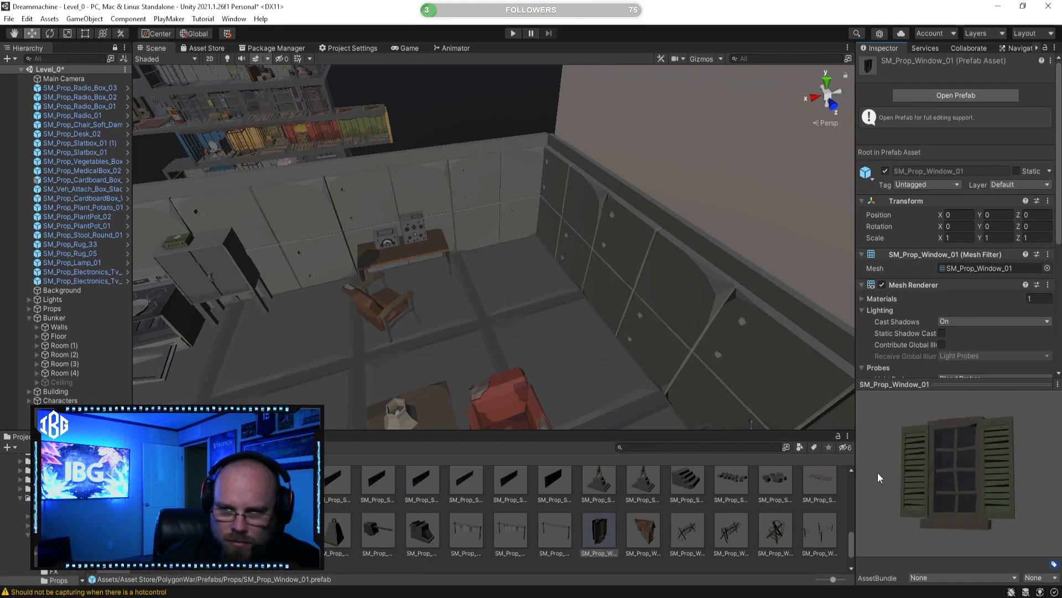
Step: View the desk with the radio boxes up close and search the project assets for book t:prefab
{"action": "scroll", "coordinate": [736, 509], "scroll_direction": "down", "scroll_amount": 1}
{"action": "right_click_drag", "start_coordinate": [483, 337], "coordinate": [432, 306]}
{"action": "key", "text": "w"}
{"action": "right_click_drag", "start_coordinate": [613, 388], "coordinate": [587, 385]}
{"action": "key", "text": "w"}
{"action": "left_click", "coordinate": [56, 534]}
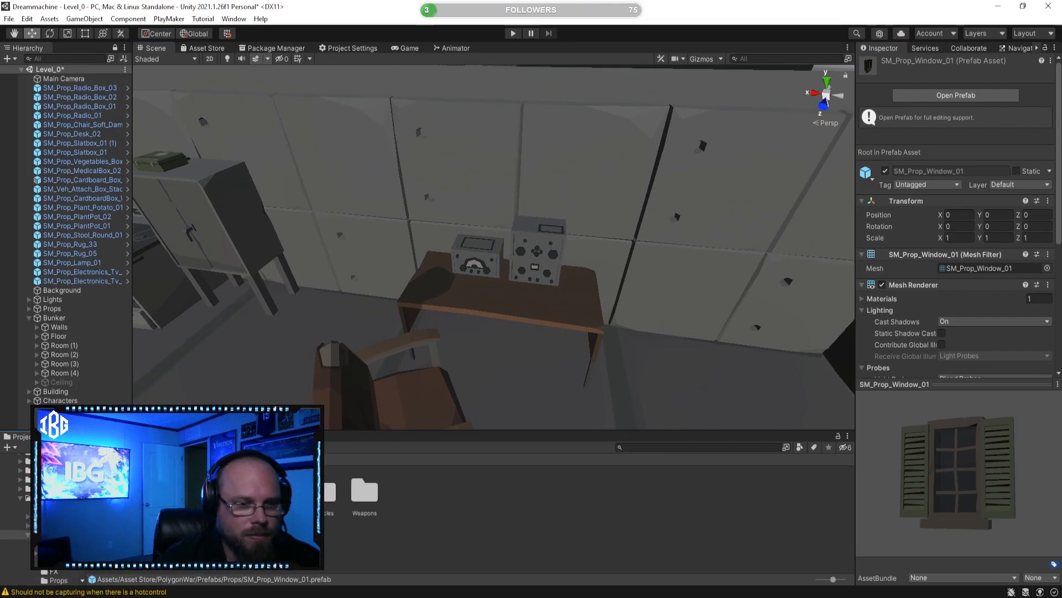
{"action": "left_click", "coordinate": [676, 447]}
{"action": "type", "text": "book"}
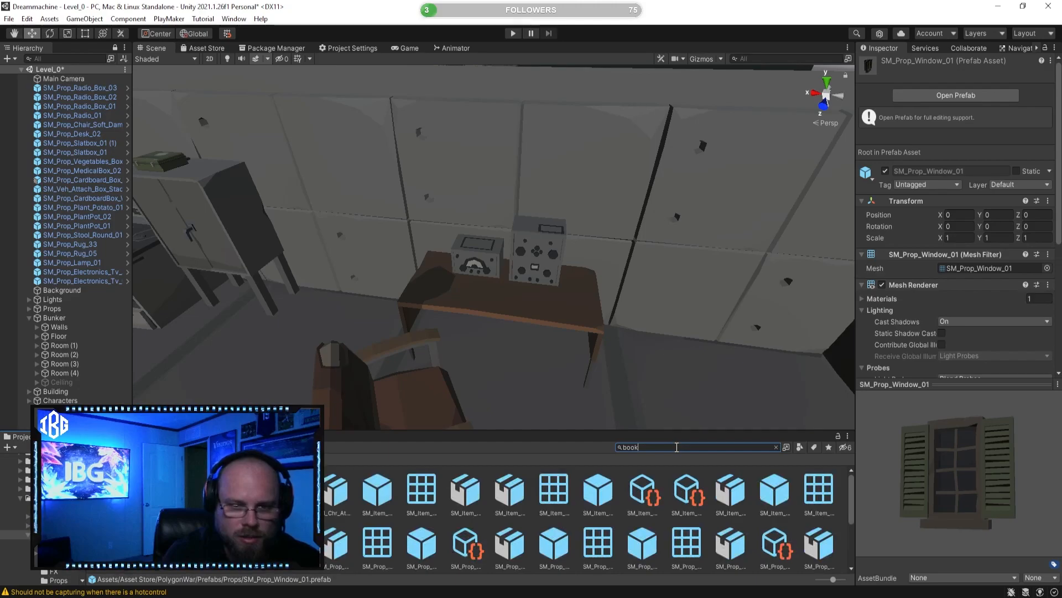
{"action": "type", "text": " t:"}
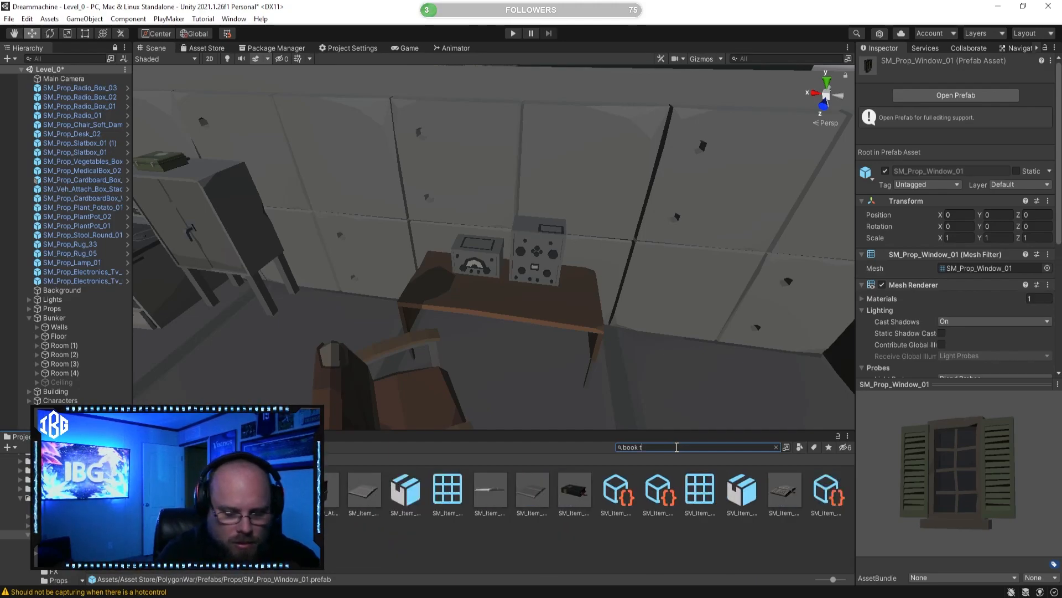
{"action": "type", "text": "prefab"}
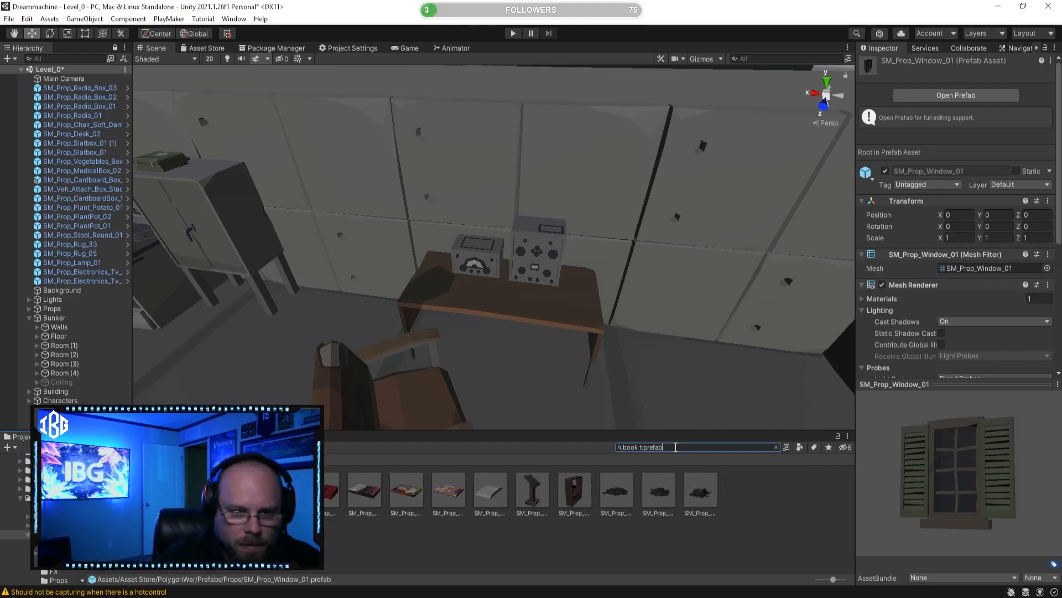
Step: Preview the SM_Prop_Bookshelf_01, SM_Chr_Attach_Book_Pouch_01, SM_Prop_Book_01 and SM_Prop_Book_Magazine_02 prefabs and look at the empty corner beside the desk
{"action": "left_click", "coordinate": [572, 497]}
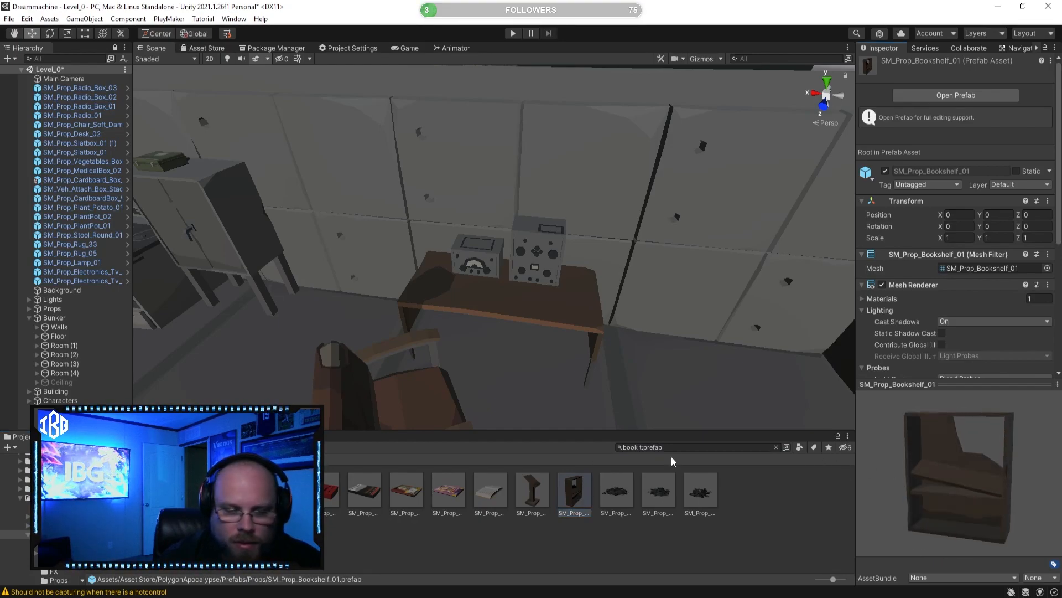
{"action": "left_click", "coordinate": [113, 491]}
{"action": "left_click_drag", "start_coordinate": [973, 503], "coordinate": [923, 482]}
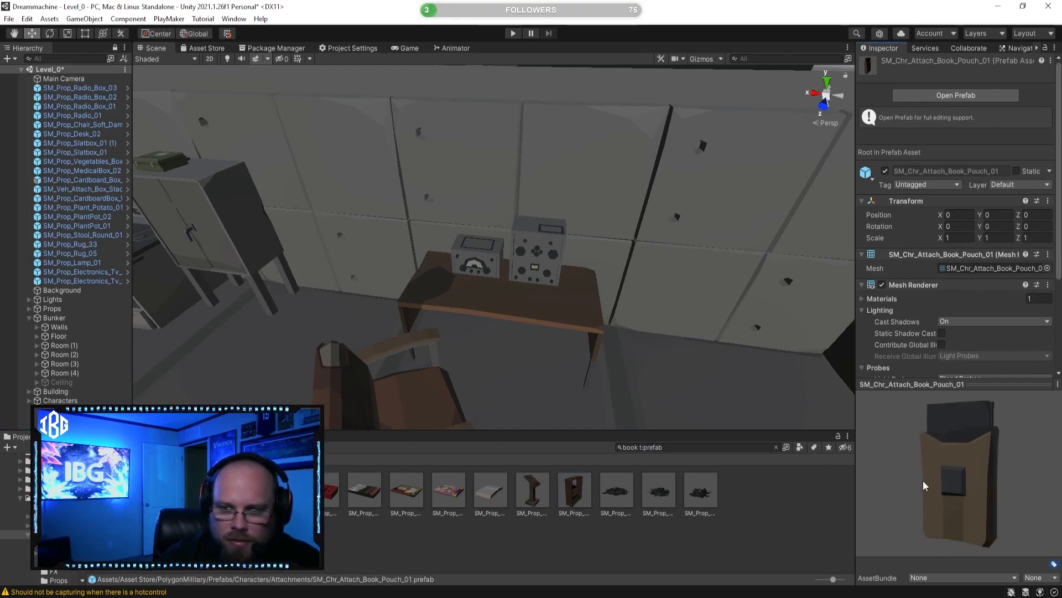
{"action": "left_click", "coordinate": [332, 492]}
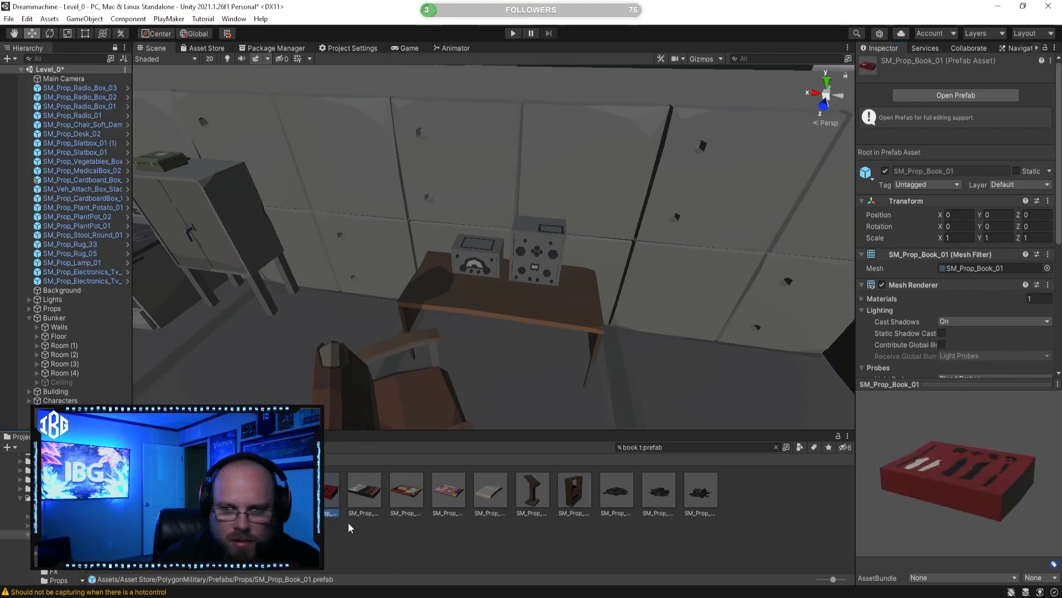
{"action": "left_click", "coordinate": [524, 495]}
{"action": "left_click", "coordinate": [463, 496]}
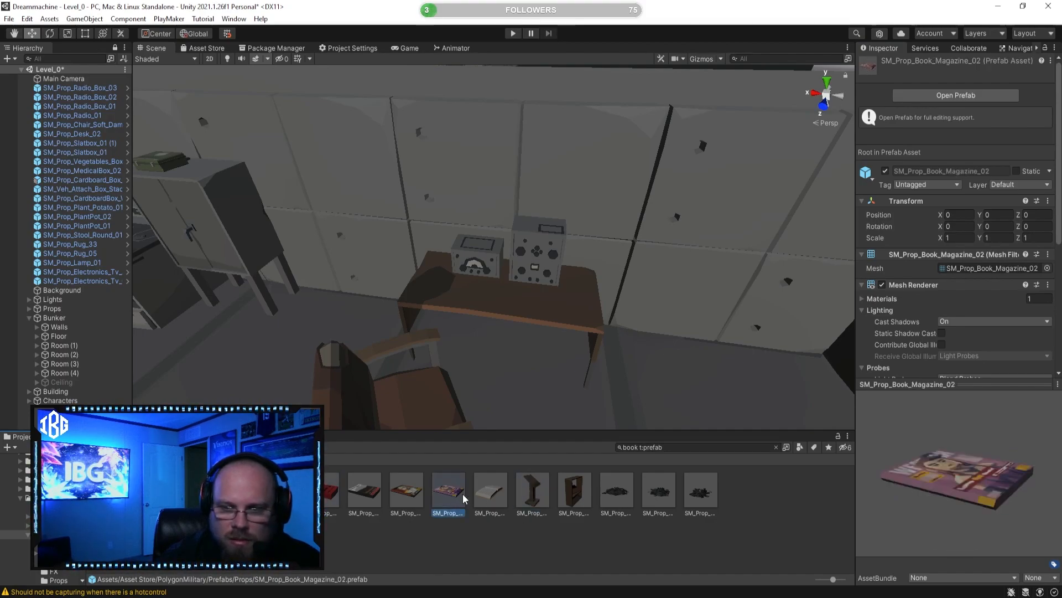
{"action": "left_click_drag", "start_coordinate": [942, 464], "coordinate": [886, 533]}
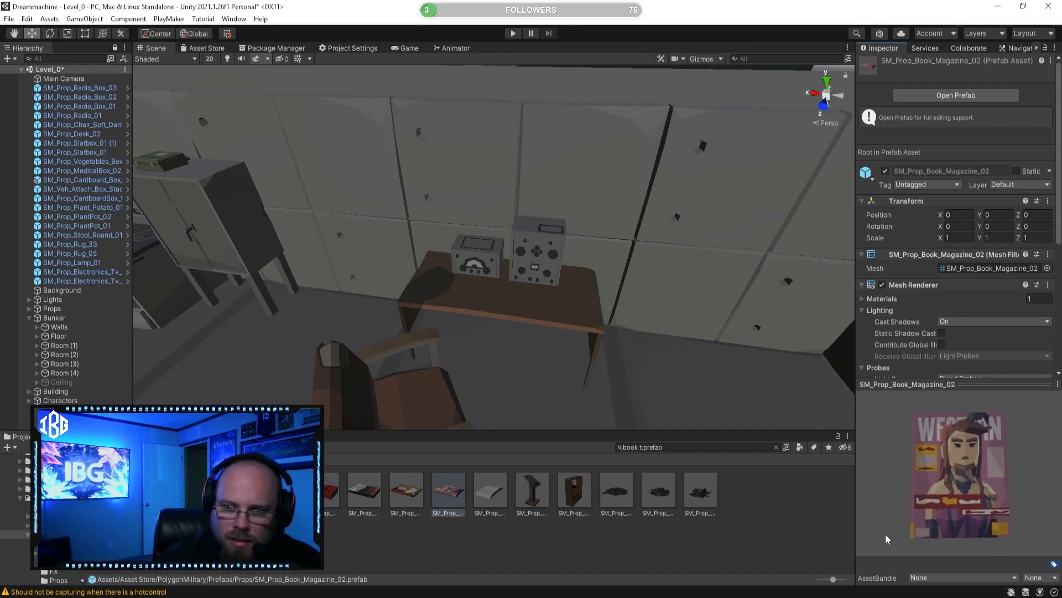
{"action": "left_click", "coordinate": [574, 490]}
{"action": "right_click_drag", "start_coordinate": [479, 320], "coordinate": [634, 352]}
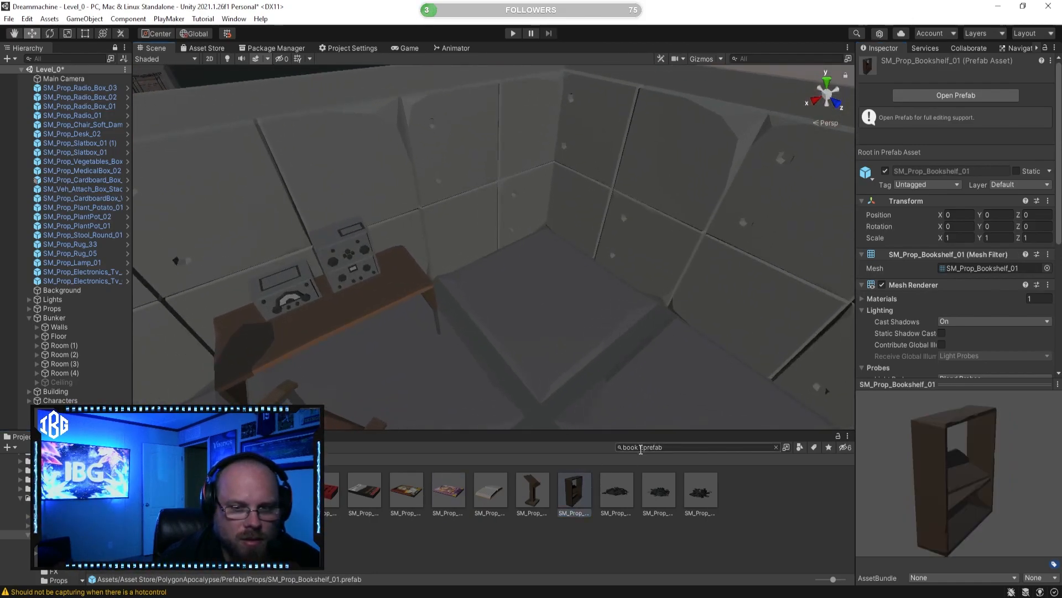
Step: Change the asset search to shelf t:prefab and preview one of the shelf prefabs from several angles
{"action": "left_click", "coordinate": [636, 447]}
{"action": "type", "text": "shelf"}
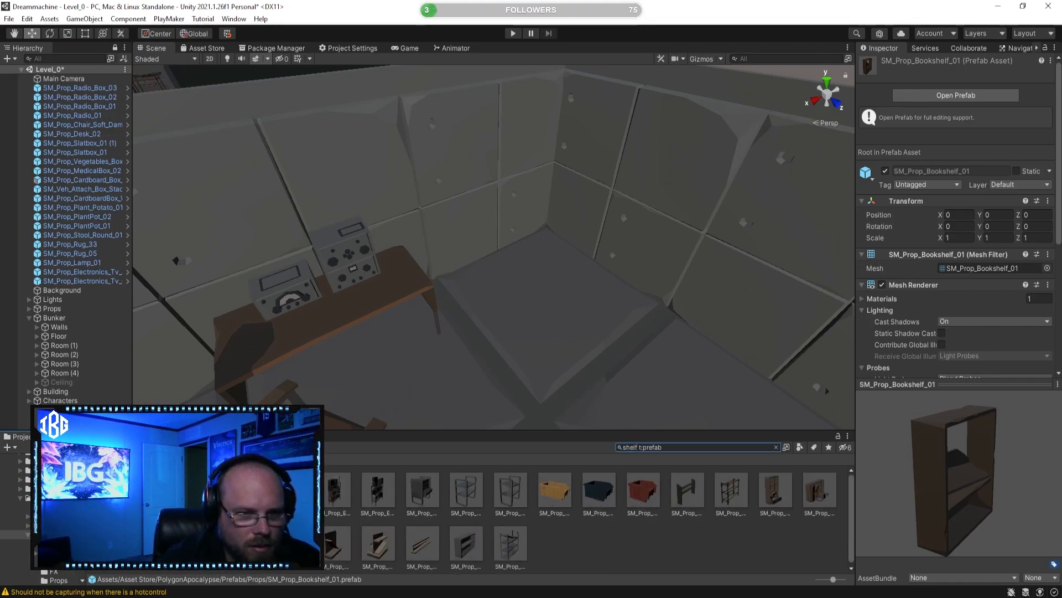
{"action": "left_click", "coordinate": [289, 491]}
{"action": "left_click_drag", "start_coordinate": [947, 489], "coordinate": [880, 483]}
Step: Place an SM_Prop_Electronics shelf prefab from the search results in the bunker and clear the selection
{"action": "right_click_drag", "start_coordinate": [663, 392], "coordinate": [145, 375]}
{"action": "left_click", "coordinate": [311, 502]}
{"action": "left_click_drag", "start_coordinate": [335, 489], "coordinate": [210, 318]}
{"action": "left_click", "coordinate": [541, 532]}
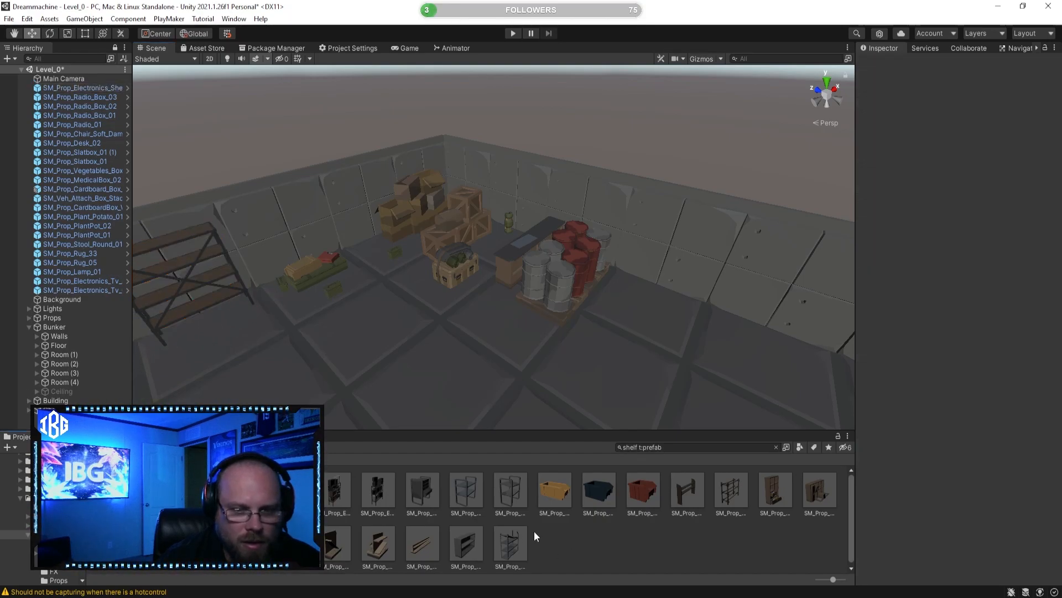
Step: Preview the SM_Prop_Electronics_Shelf_01, SM_Prop_Shelf_01_Drawer_01, SM_Prop_Shelf_01 and neighbouring shelf prefabs from the search results
{"action": "left_click", "coordinate": [296, 491]}
{"action": "left_click_drag", "start_coordinate": [980, 482], "coordinate": [909, 468]}
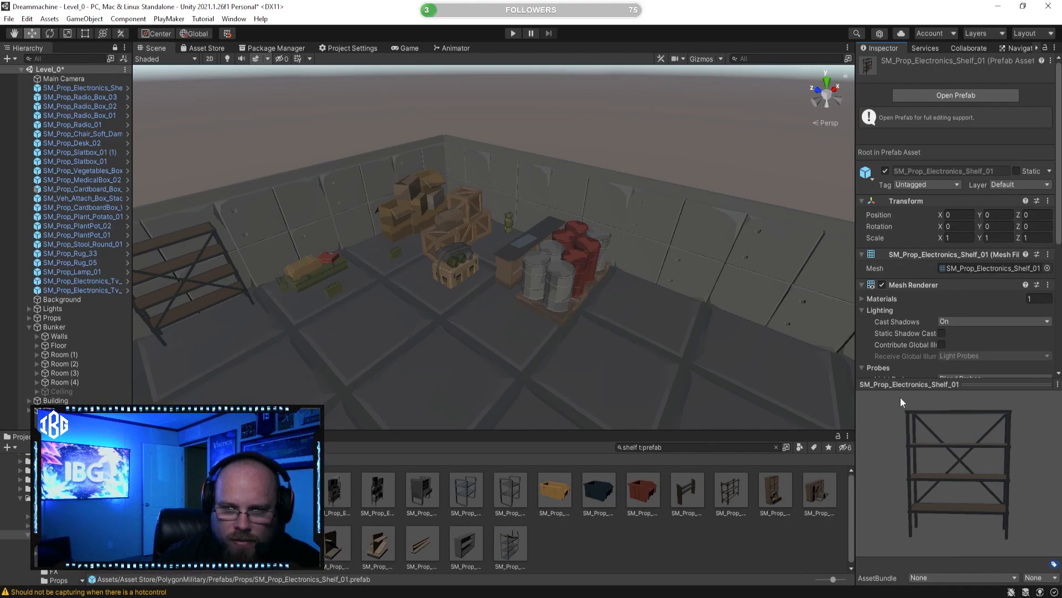
{"action": "left_click", "coordinate": [737, 476]}
{"action": "left_click_drag", "start_coordinate": [941, 483], "coordinate": [868, 481]}
{"action": "left_click", "coordinate": [781, 490]}
{"action": "left_click", "coordinate": [820, 489]}
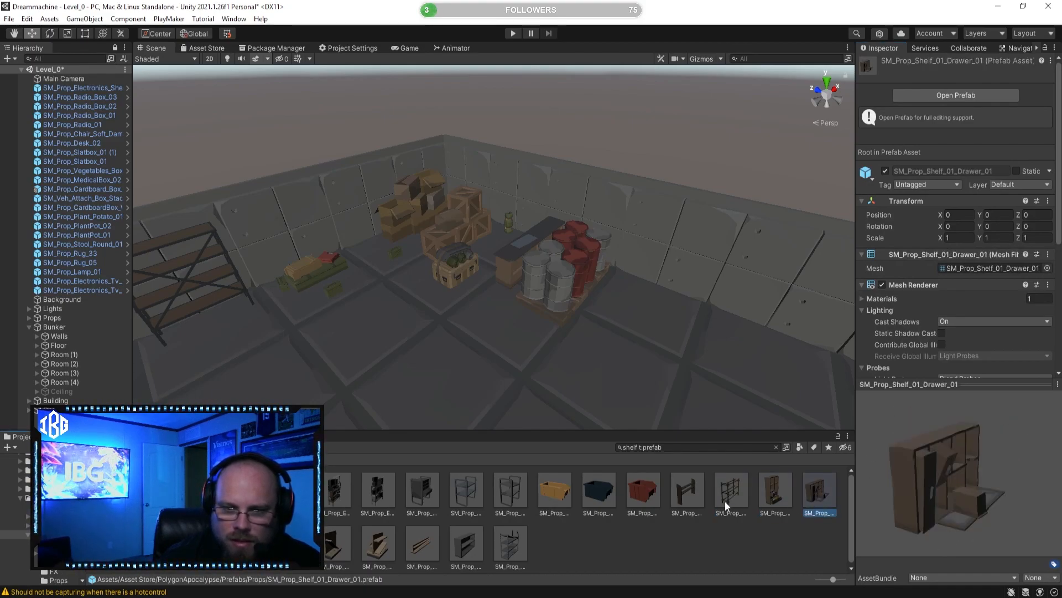
{"action": "left_click", "coordinate": [695, 490]}
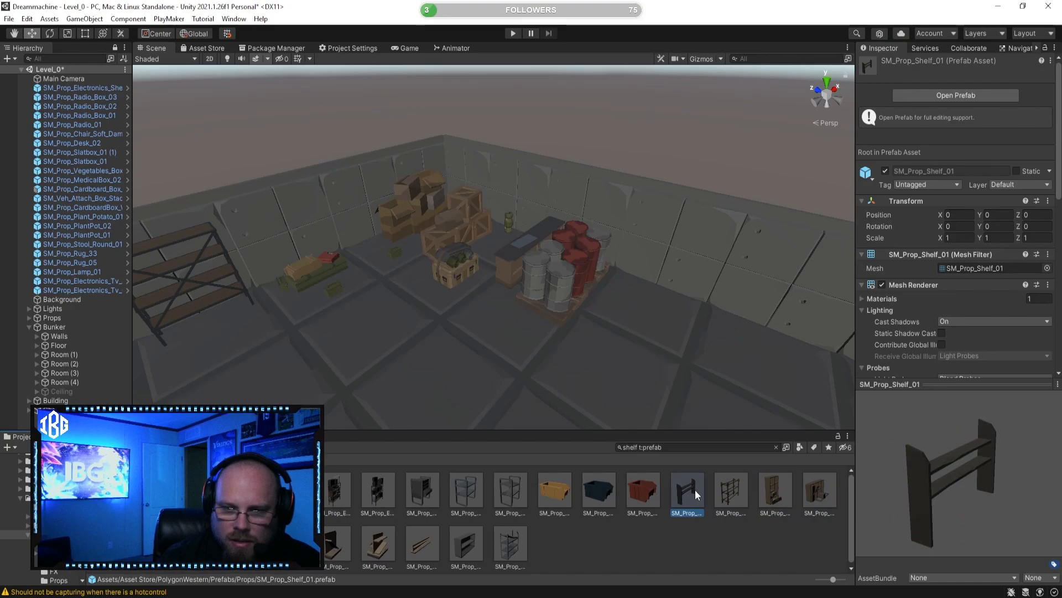
{"action": "left_click", "coordinate": [510, 494]}
{"action": "left_click_drag", "start_coordinate": [896, 476], "coordinate": [834, 470]}
{"action": "left_click", "coordinate": [371, 502]}
Step: Place the SM_Prop_Electronics_Shelf_Preset_01 and SM_Prop_Electronics_Shelf_Preset_02 prefabs side by side on the open floor near the barrels and fence
{"action": "left_click", "coordinate": [340, 490]}
{"action": "right_click_drag", "start_coordinate": [645, 369], "coordinate": [439, 407]}
{"action": "right_click_drag", "start_coordinate": [535, 338], "coordinate": [472, 403]}
{"action": "left_click_drag", "start_coordinate": [337, 479], "coordinate": [543, 285]}
{"action": "right_click_drag", "start_coordinate": [542, 285], "coordinate": [637, 370]}
{"action": "left_click", "coordinate": [338, 488]}
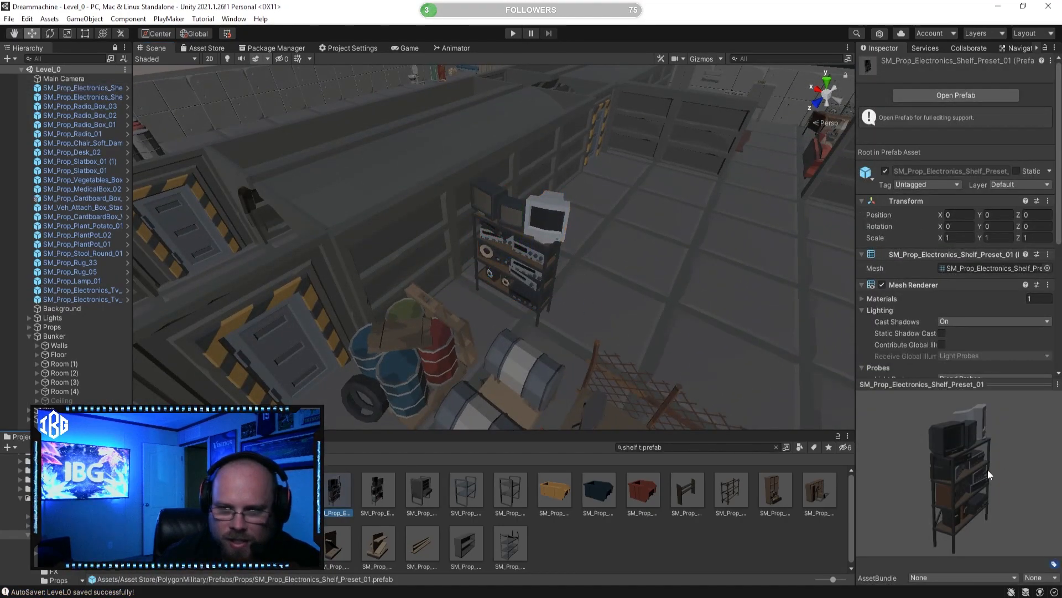
{"action": "left_click_drag", "start_coordinate": [990, 469], "coordinate": [930, 465]}
{"action": "right_click_drag", "start_coordinate": [559, 271], "coordinate": [594, 299]}
{"action": "left_click_drag", "start_coordinate": [382, 486], "coordinate": [576, 313]}
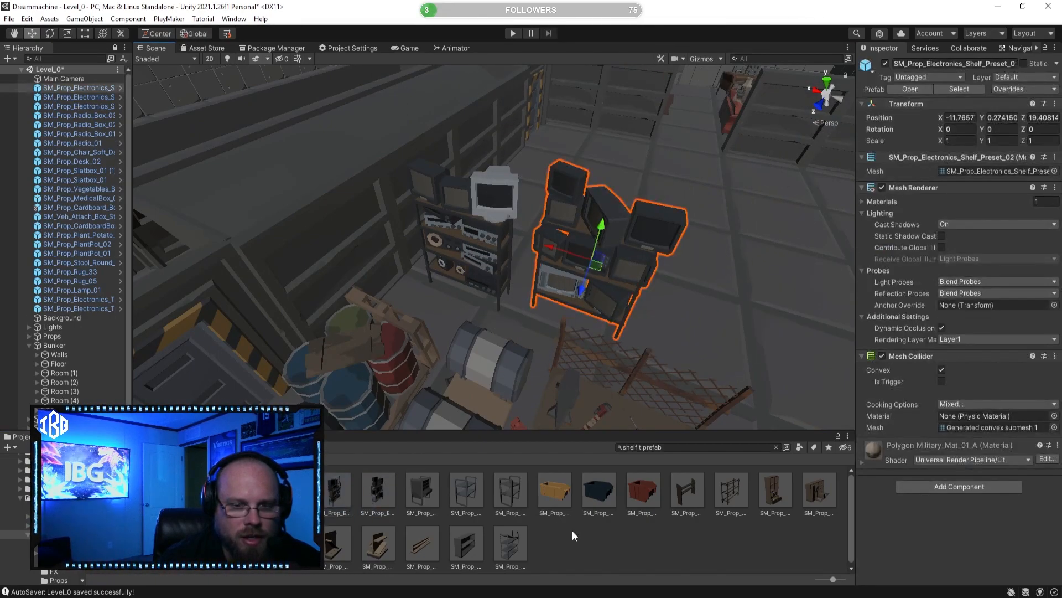
Step: Preview the SM_Prop_Electronics_Shelf_01, SM_Prop_ShopShelf_Wall_01, SM_Prop_Shelf_Scroll_01 and SM_Prop_Shelf_05 prefabs
{"action": "left_click", "coordinate": [367, 520]}
{"action": "left_click", "coordinate": [290, 490]}
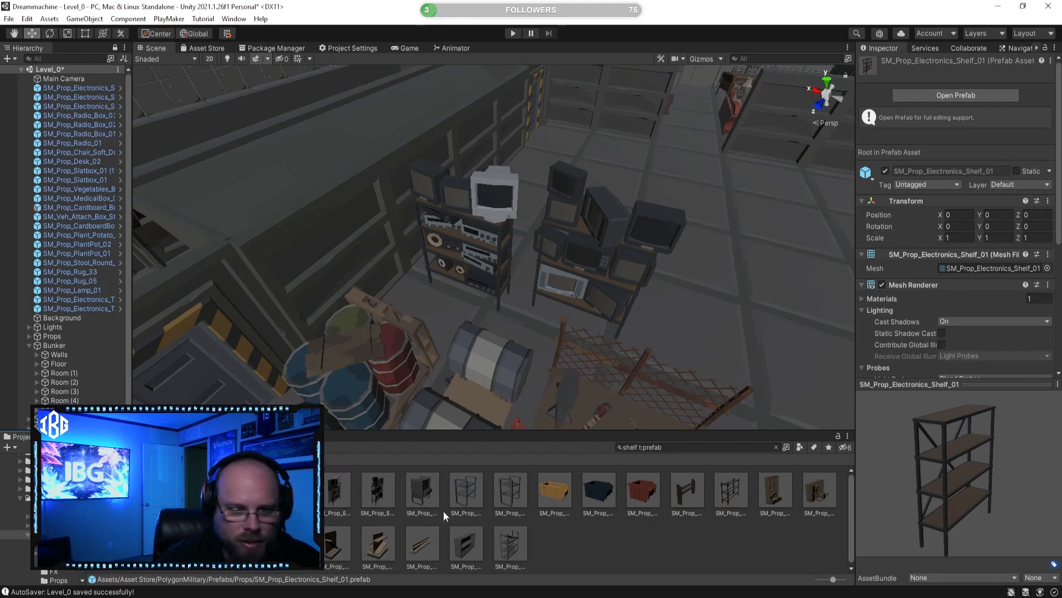
{"action": "left_click", "coordinate": [465, 542]}
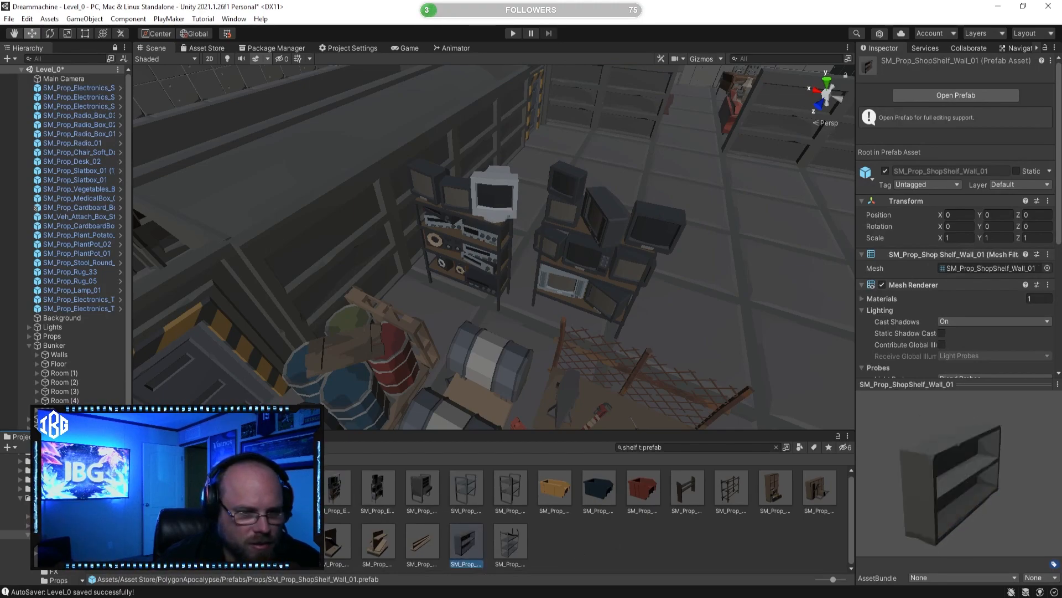
{"action": "left_click", "coordinate": [289, 542]}
{"action": "left_click_drag", "start_coordinate": [918, 488], "coordinate": [909, 465]}
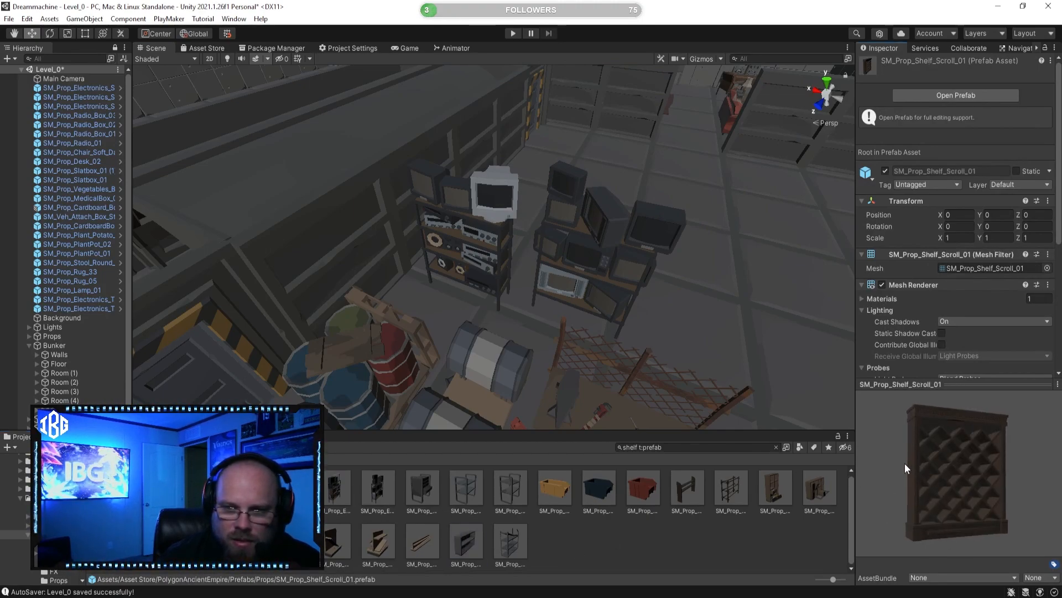
{"action": "left_click", "coordinate": [245, 541]}
{"action": "left_click_drag", "start_coordinate": [934, 526], "coordinate": [886, 498]}
Step: Place the SM_Prop_Shelf_05 prefab in the empty bunker corner beside the radio desk and view it from the front
{"action": "right_click_drag", "start_coordinate": [528, 285], "coordinate": [636, 302]}
{"action": "key", "text": "w"}
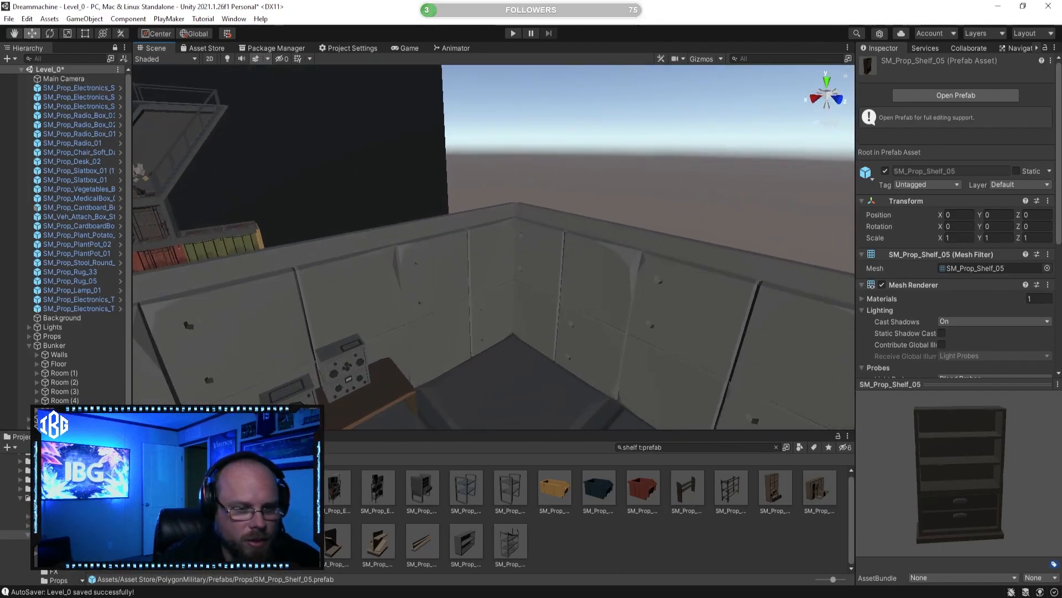
{"action": "left_click_drag", "start_coordinate": [246, 542], "coordinate": [508, 382]}
{"action": "key", "text": "f"}
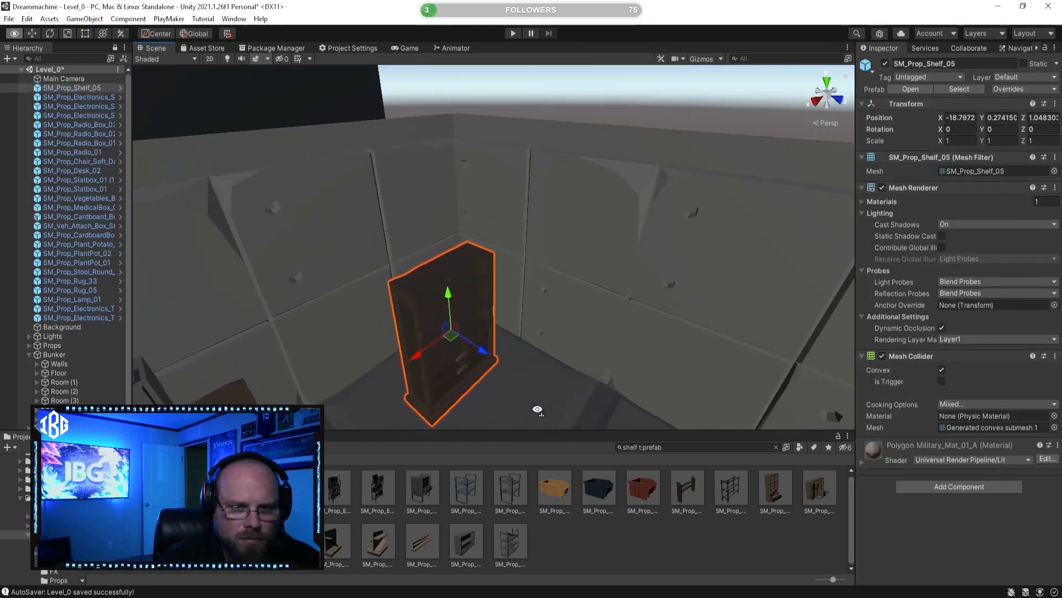
{"action": "right_click_drag", "start_coordinate": [486, 455], "coordinate": [490, 404]}
{"action": "key", "text": "w"}
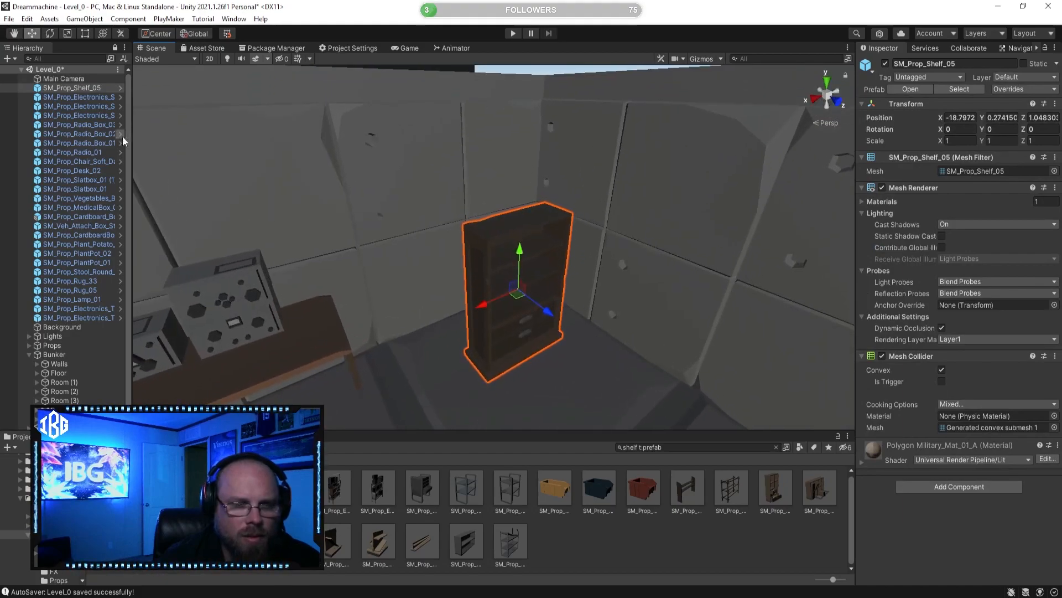
Step: Move the SM_Prop_Shelf_05 shelf back against the wall behind it, to about Z 0.396
{"action": "left_click", "coordinate": [50, 34]}
{"action": "mouse_move", "coordinate": [523, 325]}
{"action": "left_mouse_down"}
{"action": "mouse_move", "coordinate": [430, 321]}
{"action": "mouse_move", "coordinate": [513, 321]}
{"action": "left_mouse_up"}
{"action": "left_click", "coordinate": [32, 36]}
{"action": "right_click_drag", "start_coordinate": [382, 222], "coordinate": [518, 280]}
{"action": "left_click_drag", "start_coordinate": [491, 254], "coordinate": [451, 251]}
{"action": "right_click_drag", "start_coordinate": [450, 251], "coordinate": [187, 247]}
Step: Enlarge the shelf uniformly and set its X, Y and Z scale to 1.25
{"action": "left_click", "coordinate": [68, 36]}
{"action": "right_click_drag", "start_coordinate": [299, 218], "coordinate": [310, 195]}
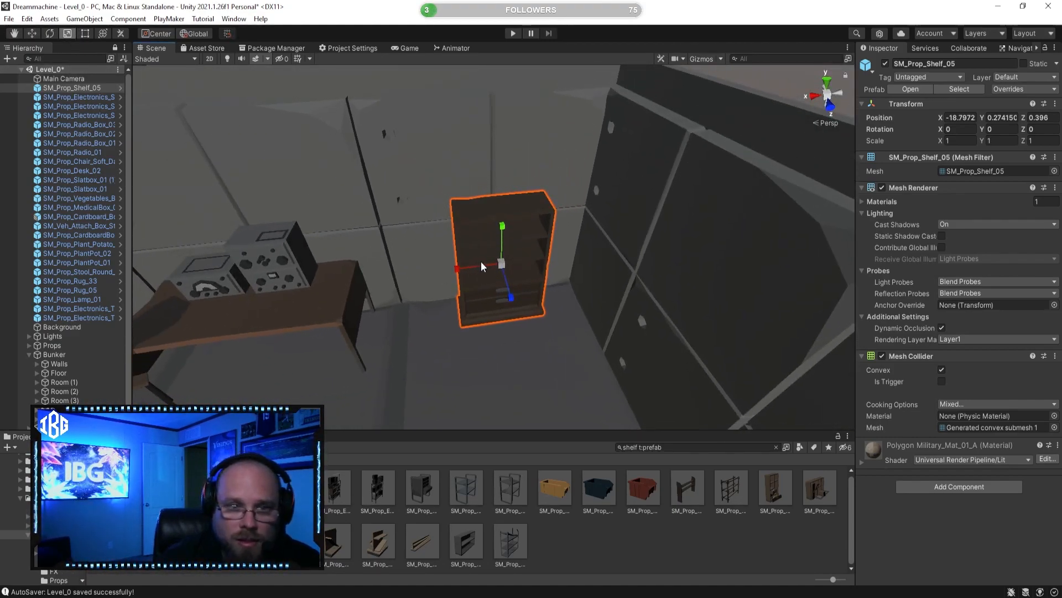
{"action": "left_click_drag", "start_coordinate": [503, 266], "coordinate": [511, 263]}
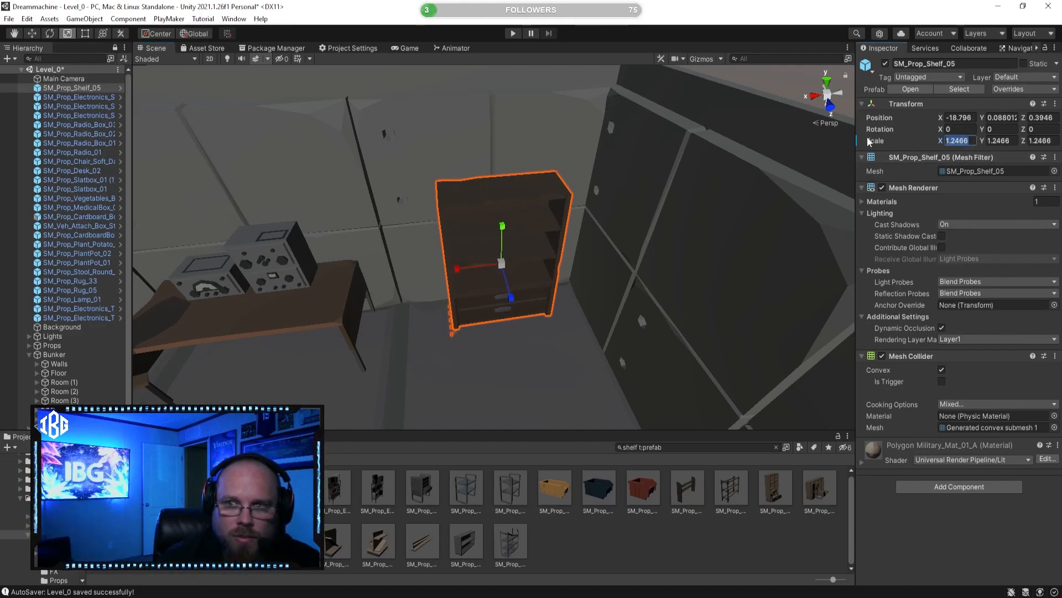
{"action": "type", "text": "1.25"}
{"action": "key", "text": "Tab"}
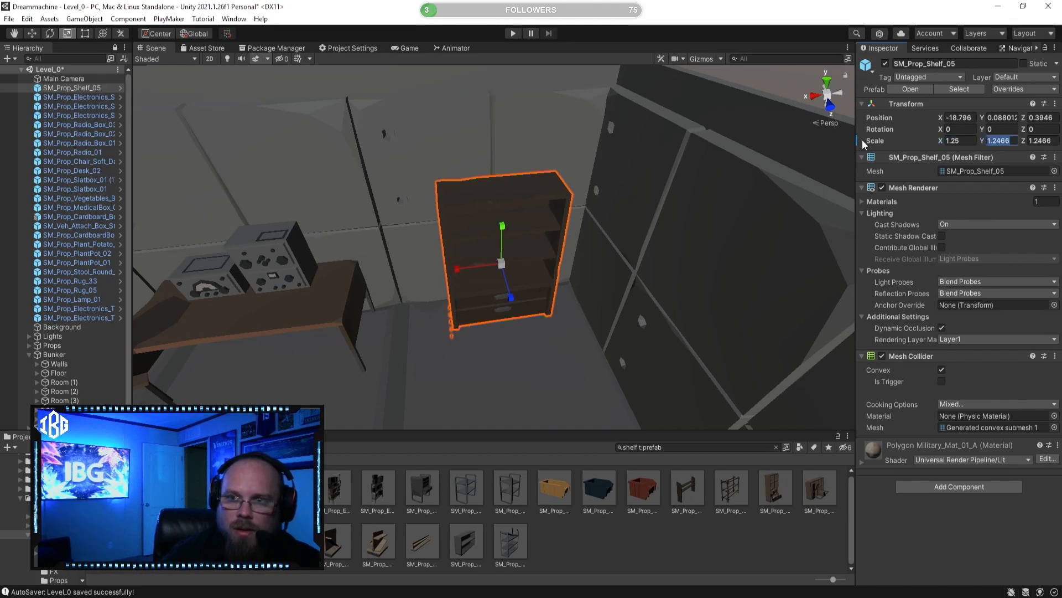
{"action": "type", "text": "13"}
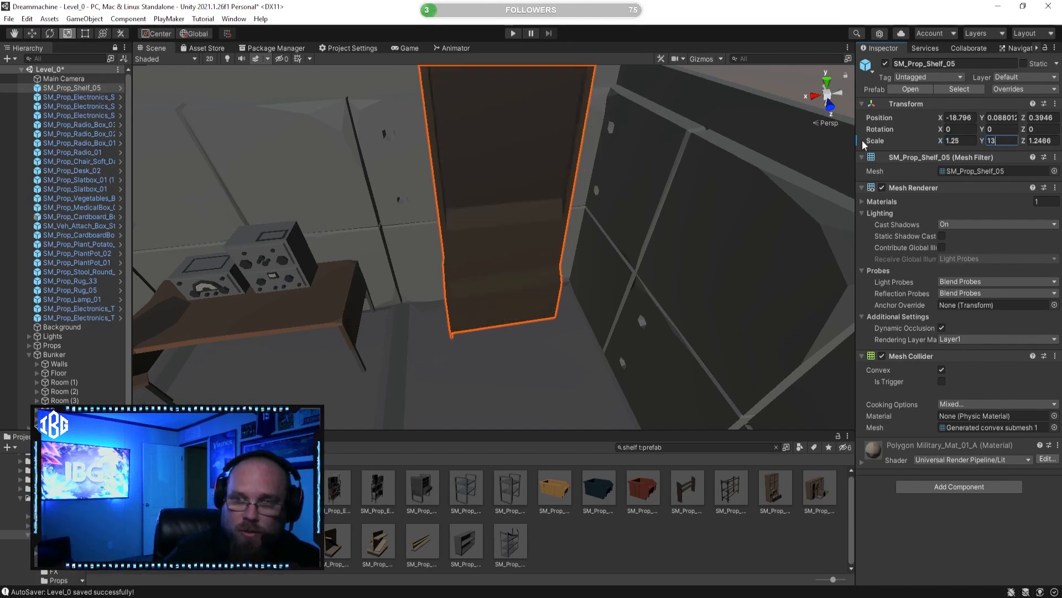
{"action": "key", "text": "BackSpace"}
{"action": "type", "text": ".25"}
{"action": "key", "text": "Tab"}
{"action": "type", "text": "1.254"}
{"action": "key", "text": "BackSpace"}
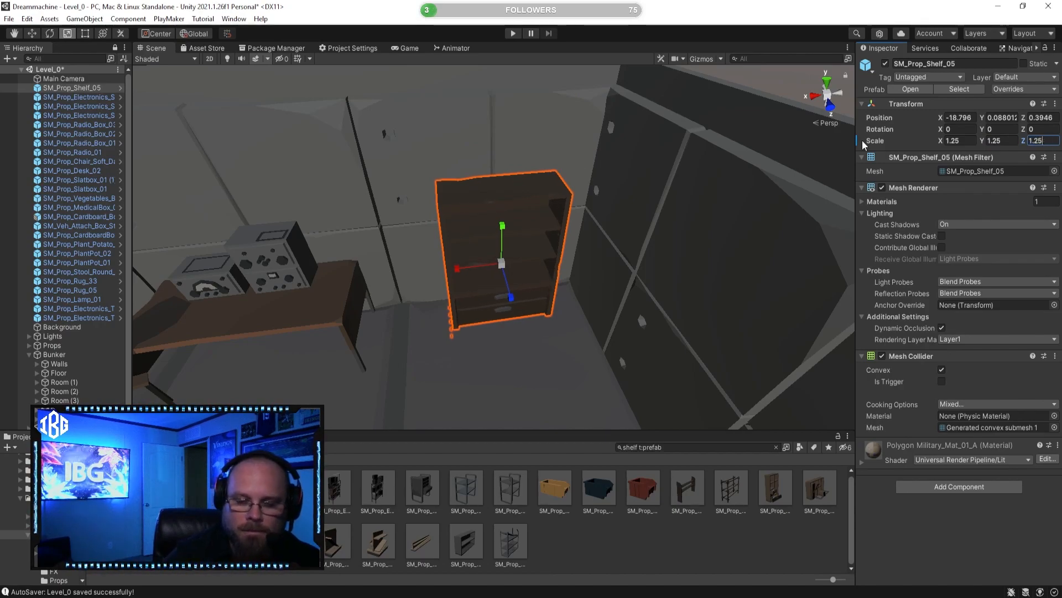
Step: Adjust the height of the enlarged shelf so it stands on the floor, and clear the selection
{"action": "left_click", "coordinate": [35, 37]}
{"action": "mouse_move", "coordinate": [455, 214]}
{"action": "left_mouse_down", "text": "alt"}
{"action": "mouse_move", "coordinate": [542, 246]}
{"action": "mouse_move", "coordinate": [453, 219]}
{"action": "left_mouse_up", "text": "alt"}
{"action": "left_click", "coordinate": [622, 545]}
{"action": "middle_click_drag", "start_coordinate": [512, 353], "coordinate": [498, 293]}
{"action": "scroll", "coordinate": [487, 271], "scroll_direction": "down", "scroll_amount": 10}
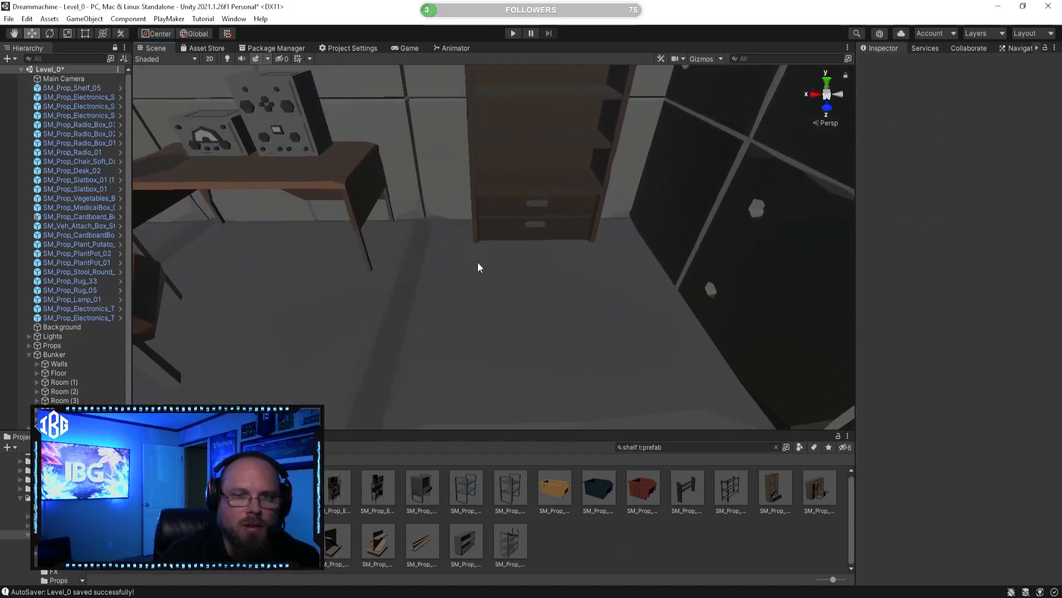
Step: Change the asset search to rug t:prefab and preview the SM_Prop_Fur_Rug_03, SM_Prop_Rug_01 and SM_Prop_Fur_Rug_01 prefabs
{"action": "left_click", "coordinate": [639, 447]}
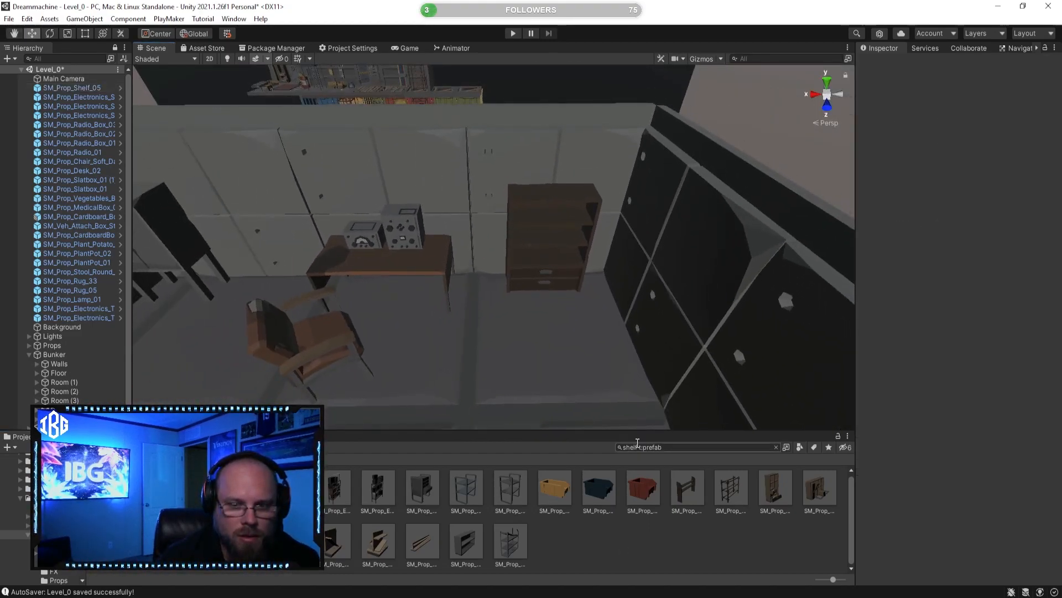
{"action": "key", "text": "BackSpace"}
{"action": "key", "text": "BackSpace"}
{"action": "key", "text": "BackSpace"}
{"action": "key", "text": "BackSpace"}
{"action": "key", "text": "BackSpace"}
{"action": "key", "text": "BackSpace"}
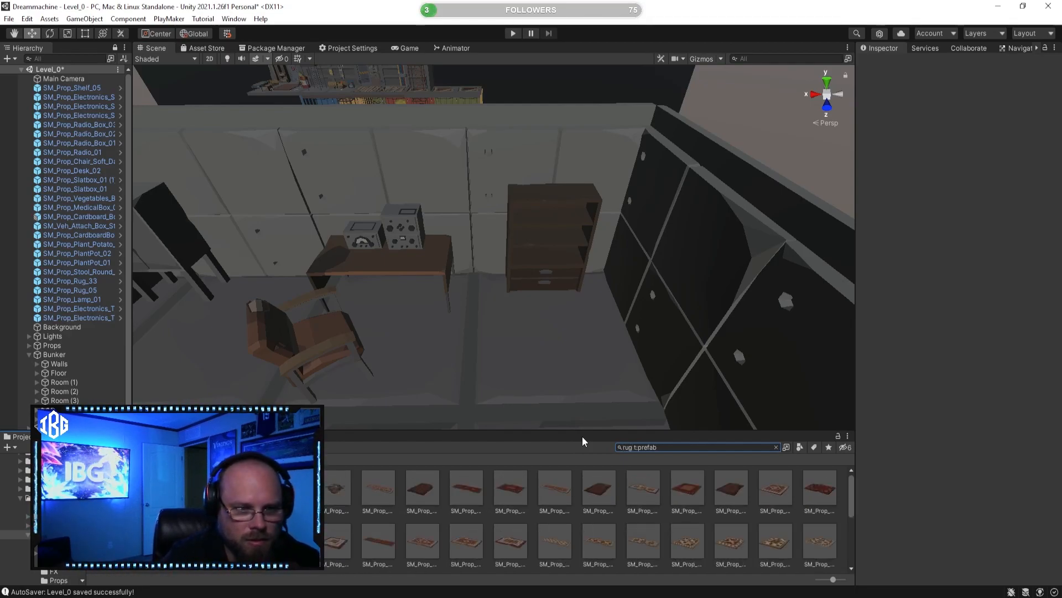
{"action": "key", "text": "Down"}
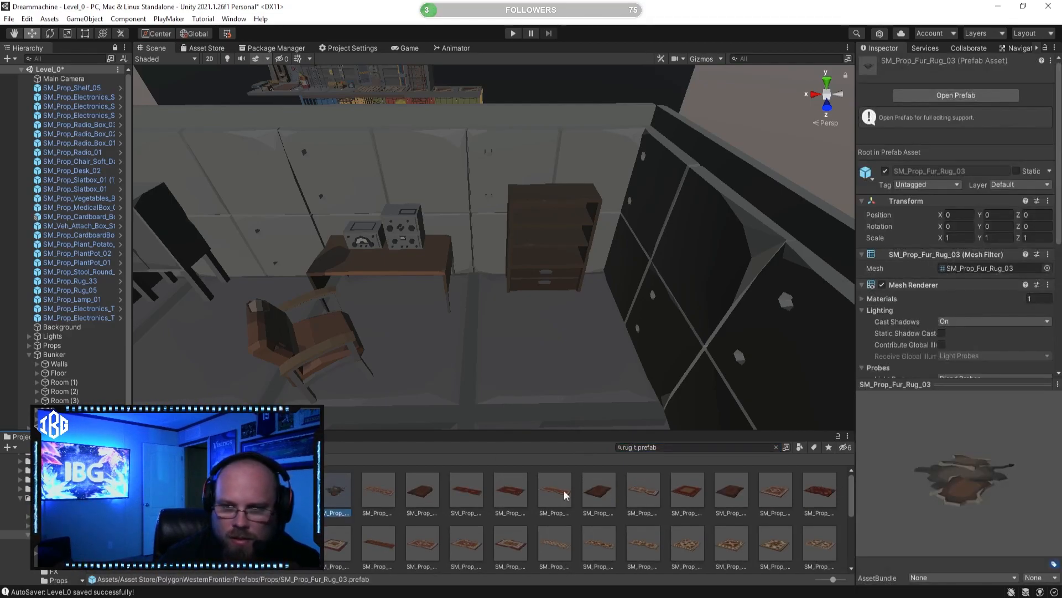
{"action": "left_click", "coordinate": [379, 485]}
{"action": "left_click", "coordinate": [435, 500]}
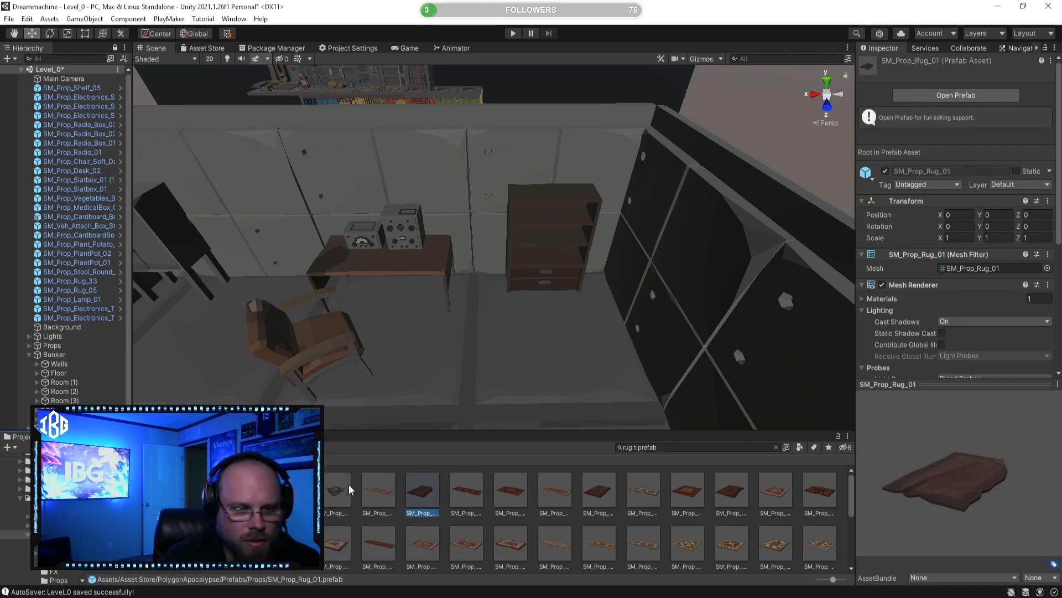
{"action": "left_click", "coordinate": [290, 490]}
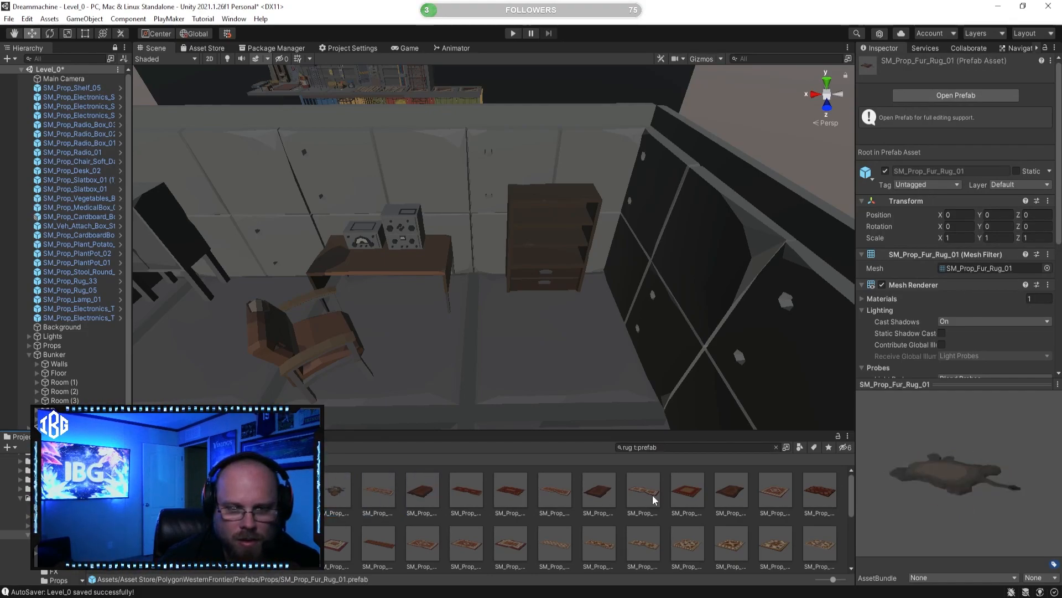
Step: Browse the remaining rug results and preview SM_Prop_Fur_Rug_02 and the other prefabs at the start of the list
{"action": "scroll", "coordinate": [627, 492], "scroll_direction": "down", "scroll_amount": 2}
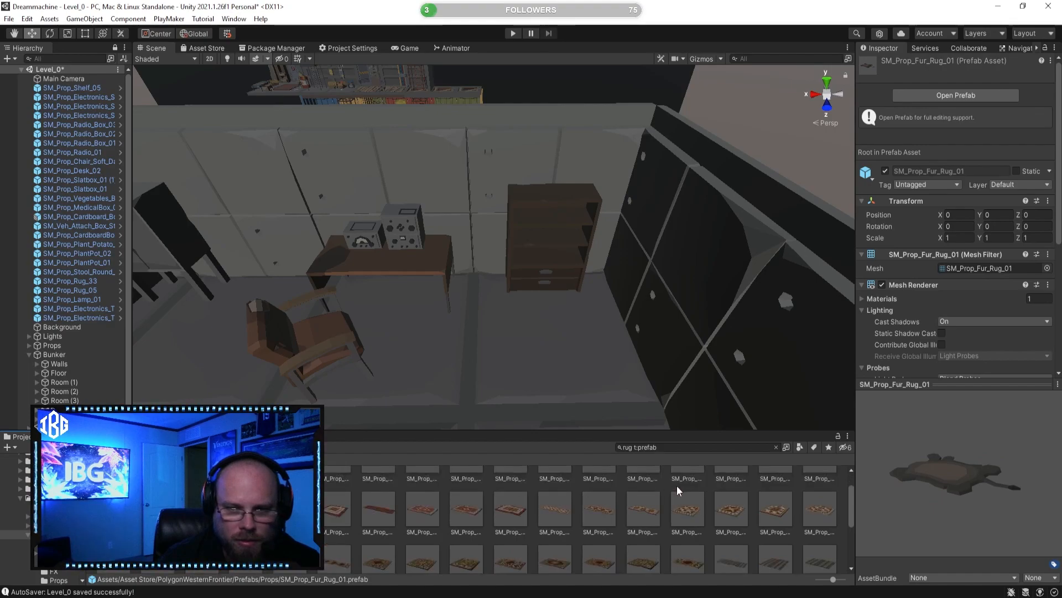
{"action": "scroll", "coordinate": [467, 524], "scroll_direction": "down", "scroll_amount": 2}
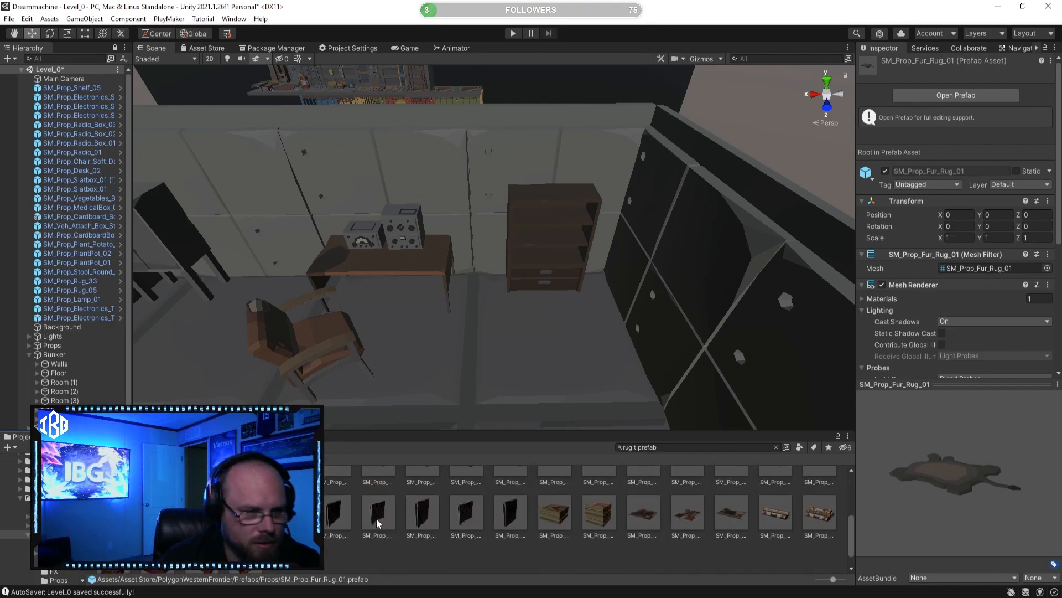
{"action": "scroll", "coordinate": [354, 532], "scroll_direction": "up", "scroll_amount": 5}
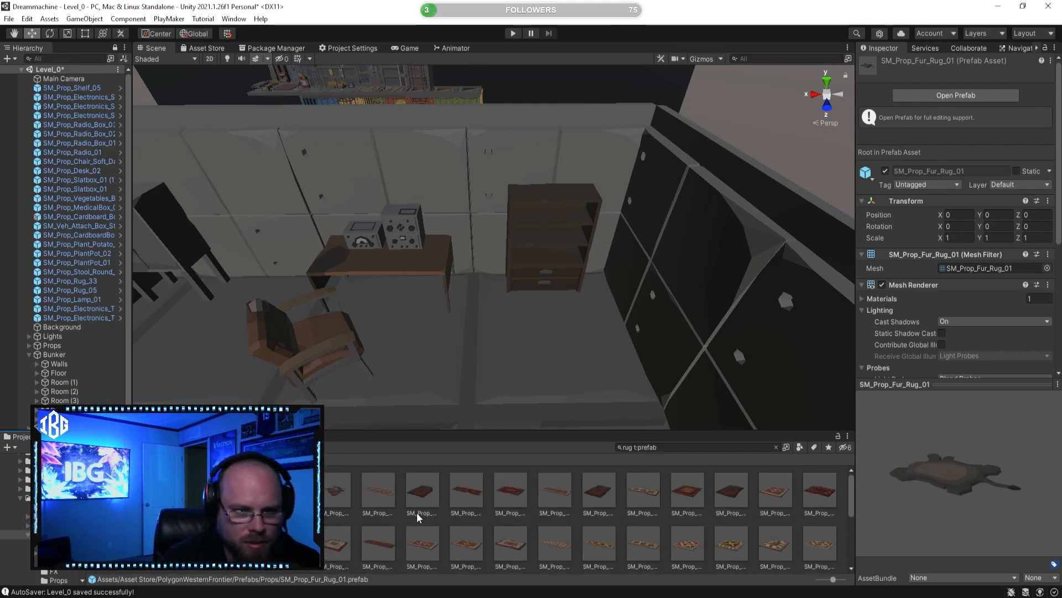
{"action": "left_click", "coordinate": [339, 494]}
{"action": "left_click", "coordinate": [293, 494]}
{"action": "left_click", "coordinate": [249, 494]}
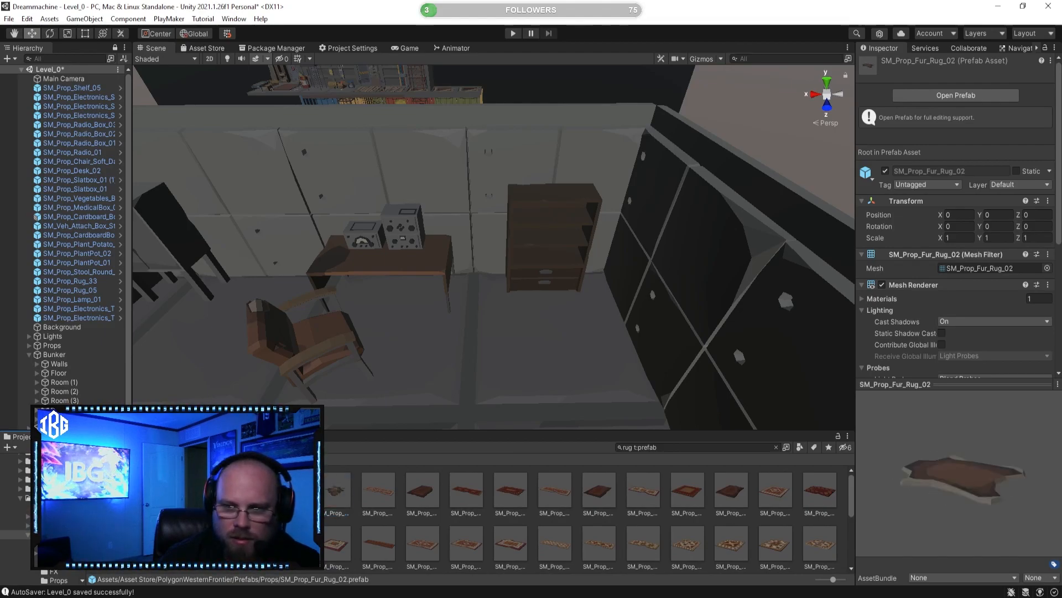
{"action": "left_click", "coordinate": [202, 492]}
{"action": "left_click", "coordinate": [158, 492]}
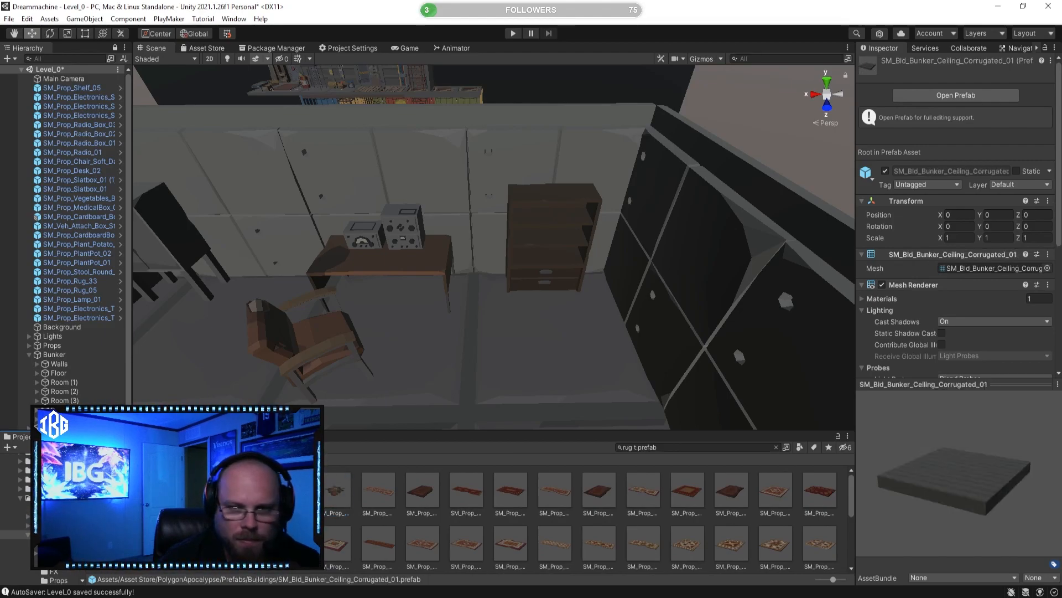
Step: Place the SM_Prop_Rug_01 prefab on the floor in front of the shelf
{"action": "left_click", "coordinate": [454, 502]}
{"action": "left_click", "coordinate": [426, 496]}
{"action": "left_click_drag", "start_coordinate": [416, 496], "coordinate": [541, 361]}
{"action": "key", "text": "s"}
{"action": "right_click_drag", "start_coordinate": [540, 361], "coordinate": [514, 365]}
{"action": "key", "text": "a"}
{"action": "key", "text": "d"}
{"action": "key", "text": "w"}
{"action": "right_click_drag", "start_coordinate": [513, 365], "coordinate": [514, 362]}
Step: Move the rug to about X -18.347, Z 2.029 in front of the shelf and clear the selection
{"action": "left_click_drag", "start_coordinate": [534, 309], "coordinate": [542, 308]}
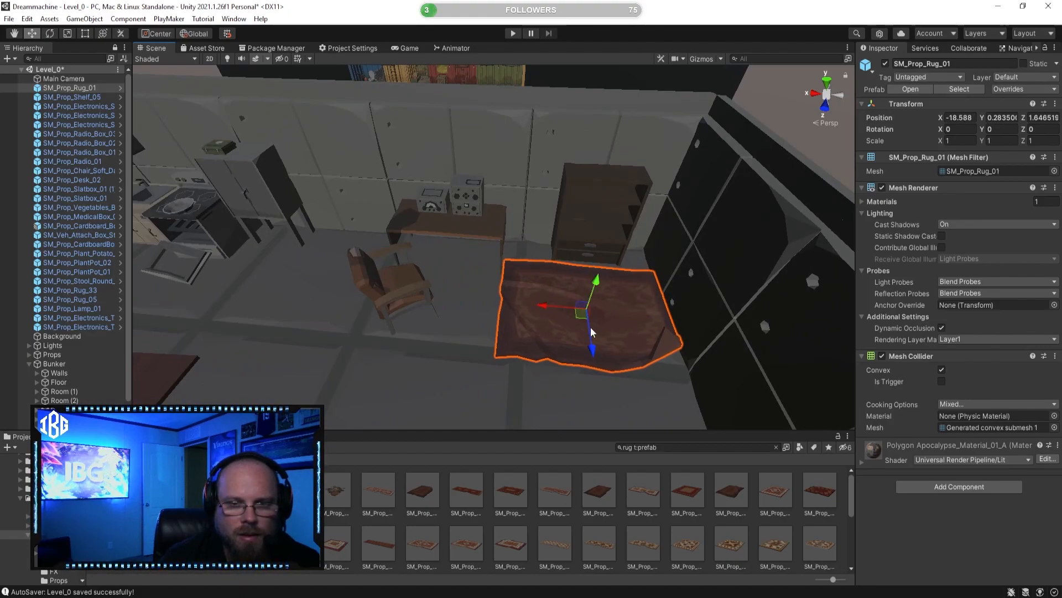
{"action": "left_click_drag", "start_coordinate": [592, 352], "coordinate": [556, 382]}
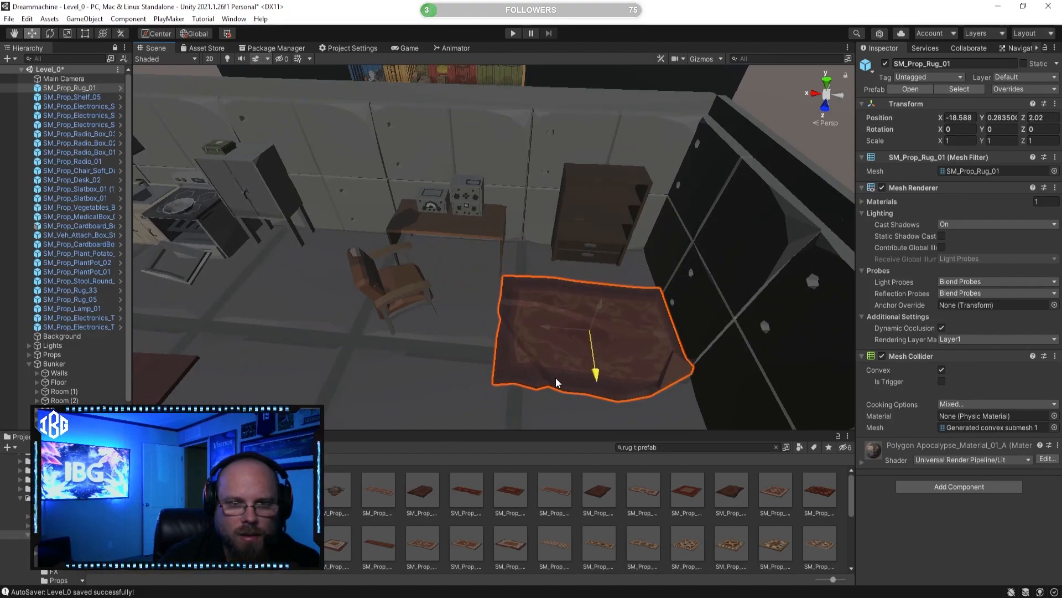
{"action": "mouse_move", "coordinate": [545, 338]}
{"action": "left_mouse_down"}
{"action": "mouse_move", "coordinate": [506, 339]}
{"action": "mouse_move", "coordinate": [540, 339]}
{"action": "mouse_move", "coordinate": [529, 339]}
{"action": "left_mouse_up"}
{"action": "left_click", "coordinate": [623, 522]}
Step: Examine the placed rug and the surrounding room from above and up close
{"action": "right_click_drag", "start_coordinate": [570, 349], "coordinate": [453, 363]}
{"action": "left_click", "coordinate": [560, 319]}
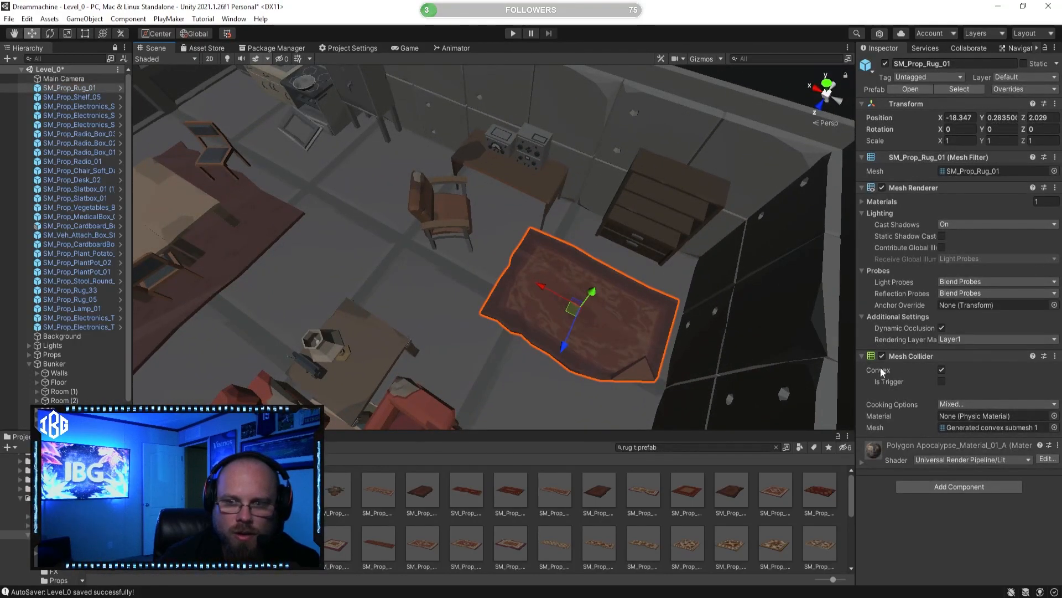
{"action": "left_click", "coordinate": [716, 519]}
{"action": "right_click_drag", "start_coordinate": [549, 336], "coordinate": [303, 248]}
{"action": "right_click_drag", "start_coordinate": [479, 279], "coordinate": [545, 296]}
{"action": "middle_click_drag", "start_coordinate": [643, 330], "coordinate": [636, 214]}
{"action": "right_click_drag", "start_coordinate": [512, 269], "coordinate": [495, 325]}
{"action": "left_click", "coordinate": [497, 320]}
{"action": "key", "text": "f"}
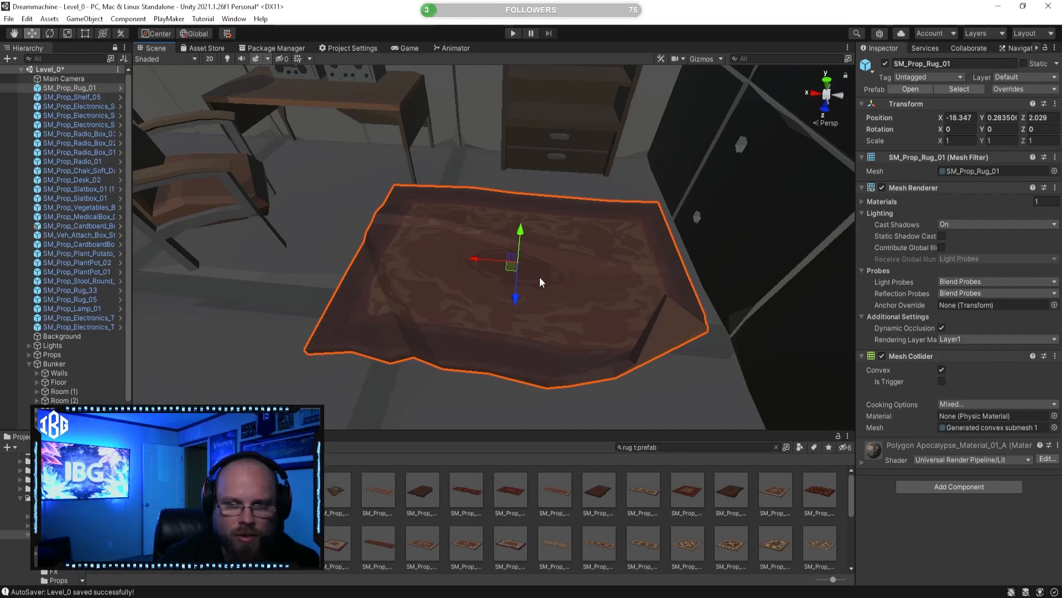
{"action": "left_click", "coordinate": [618, 503]}
{"action": "right_click_drag", "start_coordinate": [572, 376], "coordinate": [613, 426]}
Step: Search the project assets for book t:prefab and place the SM_Prop_Book_01 prefab at the shelf's middle compartment
{"action": "type", "text": "book"}
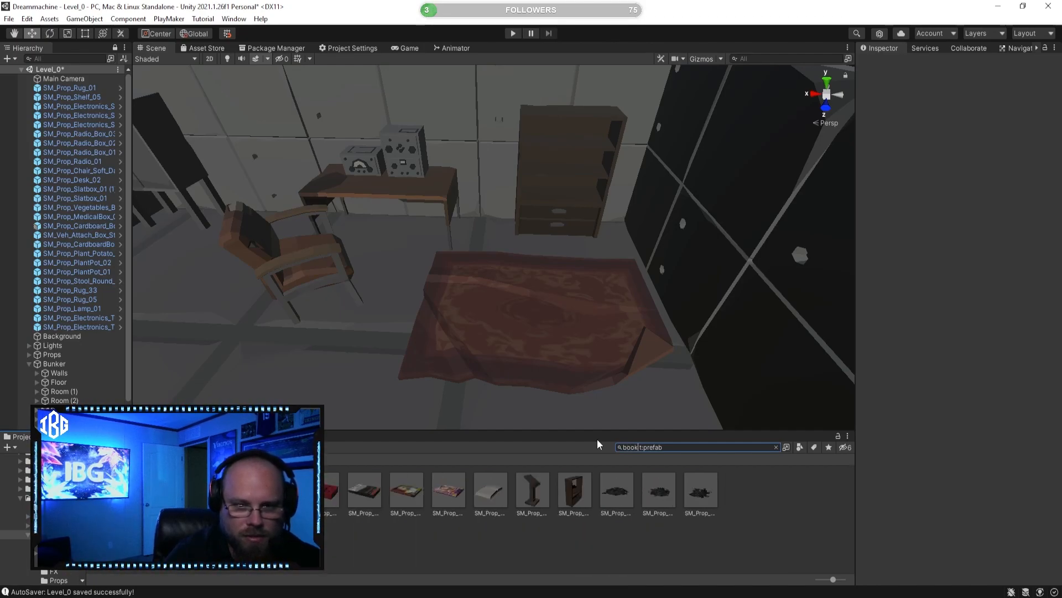
{"action": "left_click", "coordinate": [327, 491]}
{"action": "mouse_move", "coordinate": [475, 305]}
{"action": "right_mouse_down"}
{"action": "mouse_move", "coordinate": [479, 281]}
{"action": "mouse_move", "coordinate": [470, 290]}
{"action": "right_mouse_up"}
{"action": "key", "text": "w"}
{"action": "right_click_drag", "start_coordinate": [365, 378], "coordinate": [360, 378]}
{"action": "left_click_drag", "start_coordinate": [331, 496], "coordinate": [460, 317]}
{"action": "right_click_drag", "start_coordinate": [460, 318], "coordinate": [453, 348]}
{"action": "key", "text": "s"}
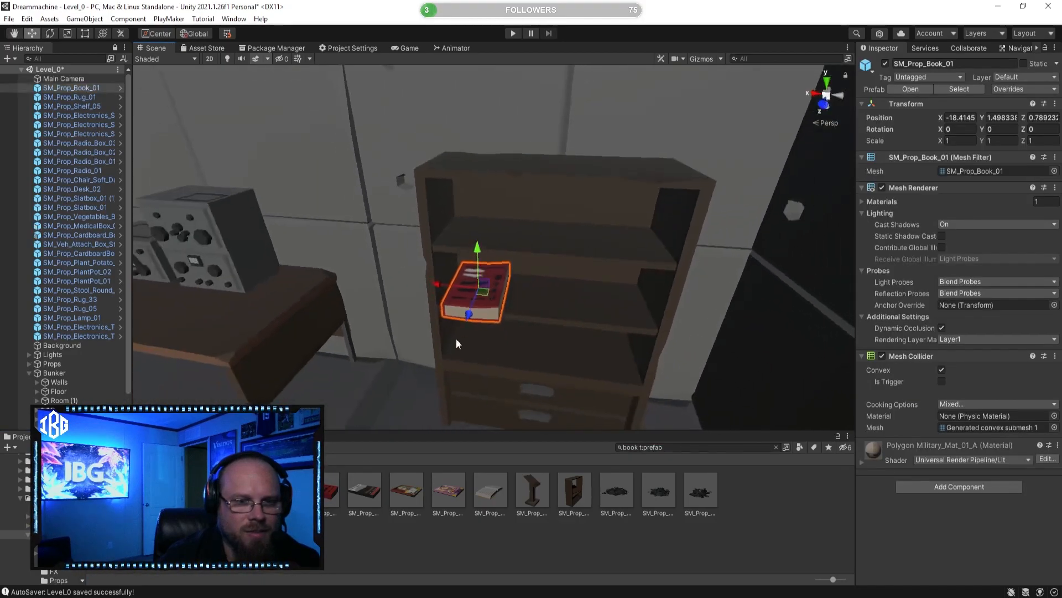
Step: Delete the loose SM_Prop_Book_01 book placed at the shelf from the scene
{"action": "left_click", "coordinate": [468, 310]}
{"action": "key", "text": "w"}
{"action": "right_click_drag", "start_coordinate": [493, 292], "coordinate": [386, 308]}
{"action": "key", "text": "s"}
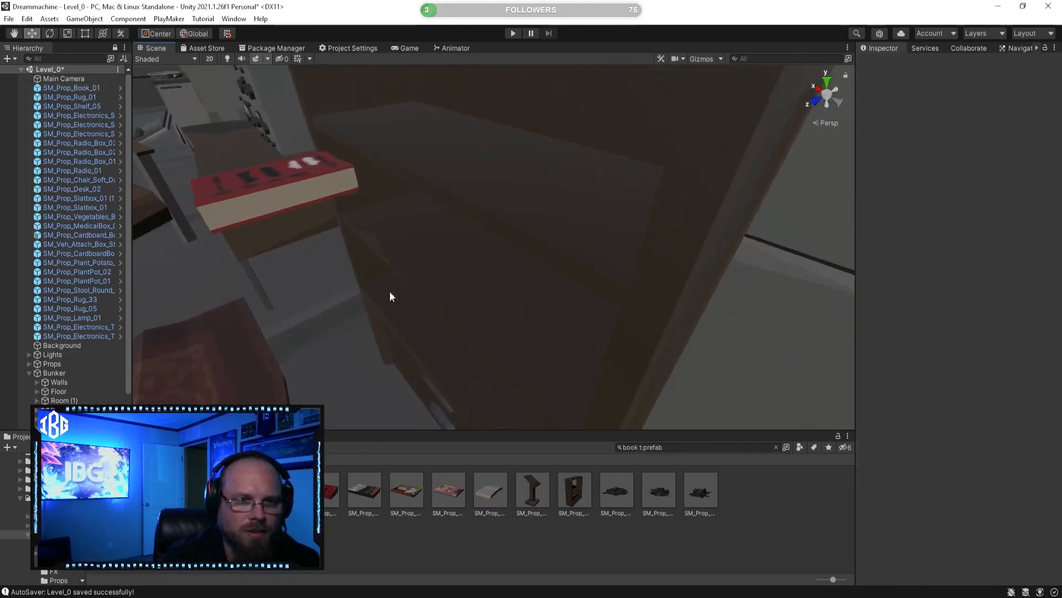
{"action": "left_click", "coordinate": [322, 189]}
{"action": "middle_click_drag", "start_coordinate": [323, 189], "coordinate": [399, 188]}
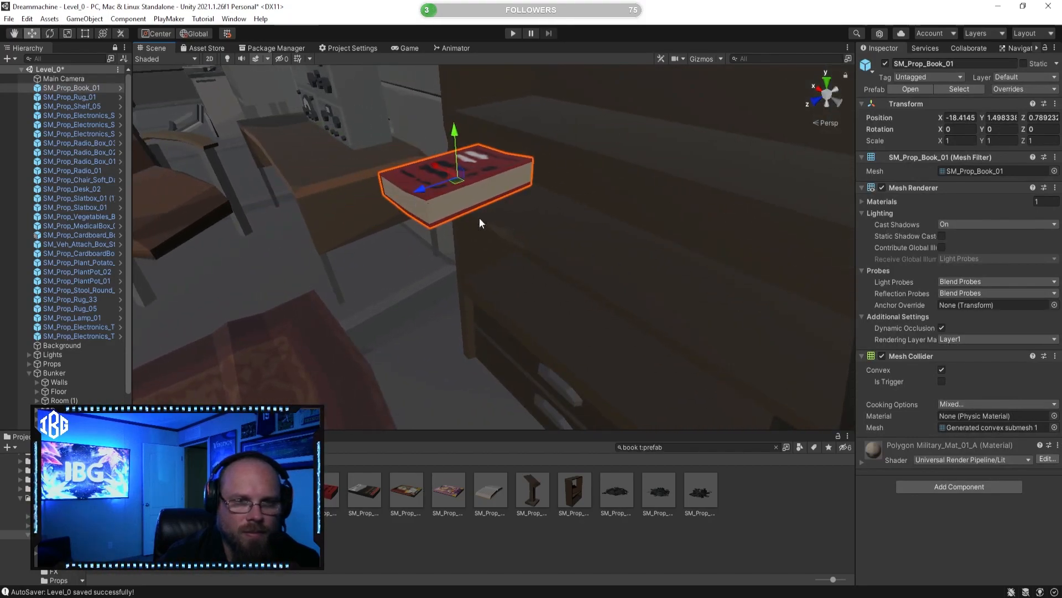
{"action": "left_click", "coordinate": [579, 537]}
{"action": "left_click", "coordinate": [443, 172]}
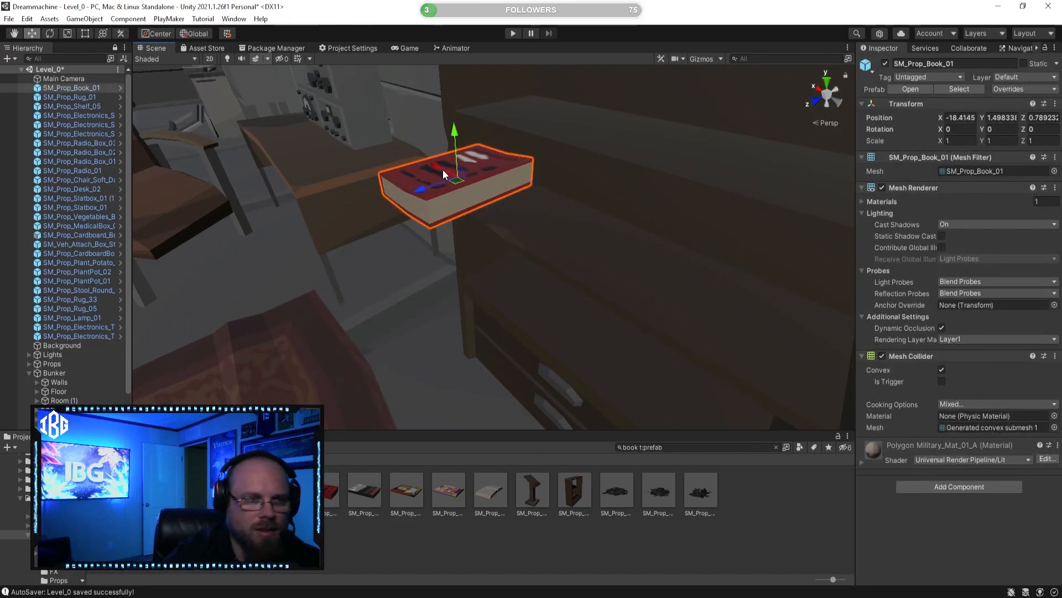
{"action": "key", "text": "Delete"}
Step: Add the SM_Prop_Book_01 prefab as a child of SM_Prop_Shelf_05 and position it at X 0.328, Y 0.634, Z 0
{"action": "left_click", "coordinate": [537, 187]}
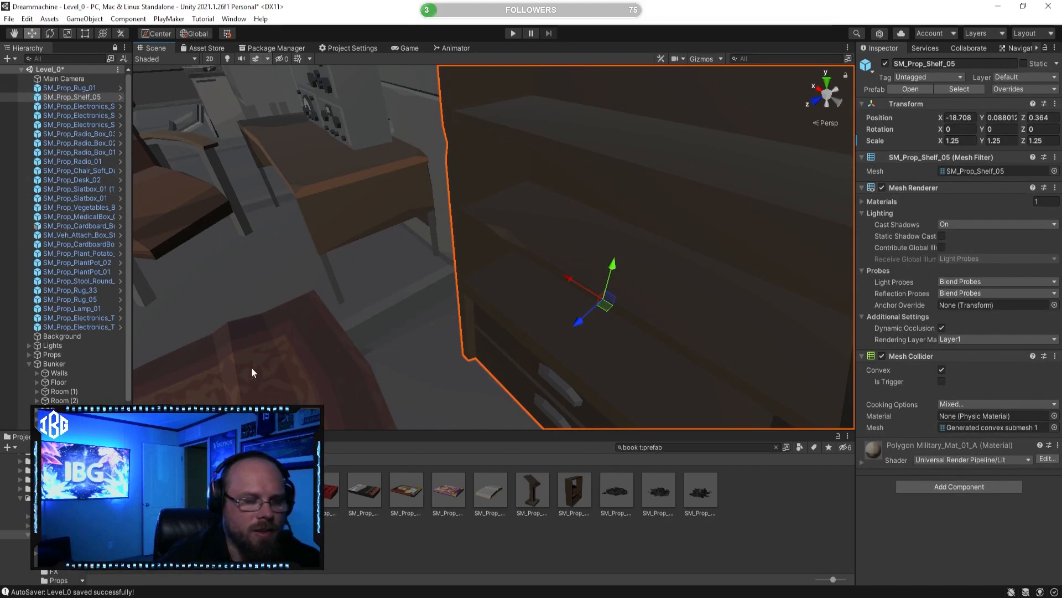
{"action": "left_click_drag", "start_coordinate": [331, 492], "coordinate": [88, 99]}
{"action": "right_click_drag", "start_coordinate": [387, 296], "coordinate": [598, 376]}
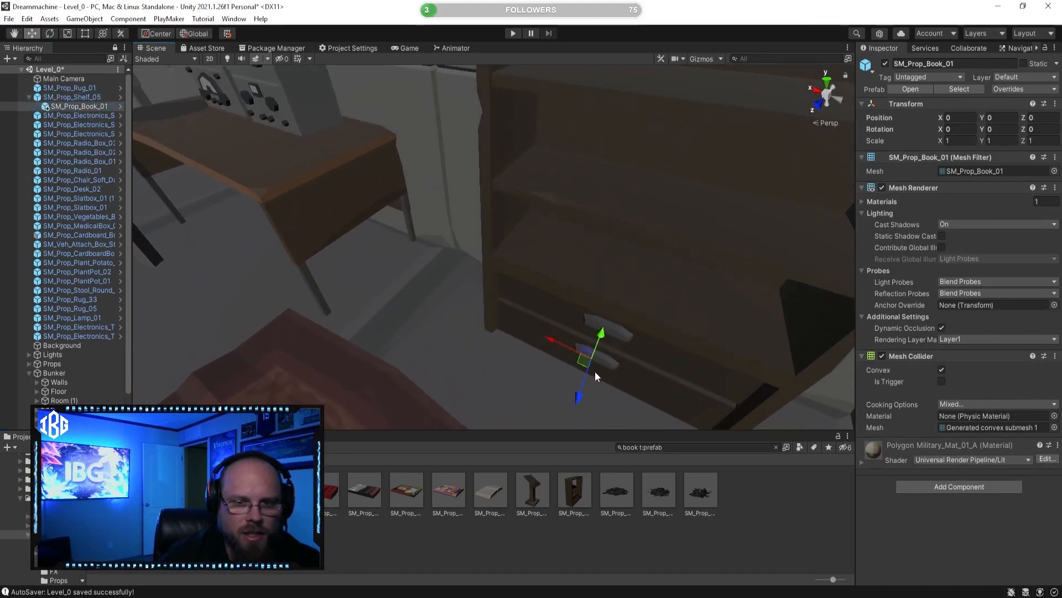
{"action": "left_click_drag", "start_coordinate": [593, 346], "coordinate": [669, 240]}
{"action": "right_click_drag", "start_coordinate": [669, 239], "coordinate": [616, 242]}
{"action": "left_click_drag", "start_coordinate": [575, 201], "coordinate": [450, 195]}
{"action": "right_click_drag", "start_coordinate": [451, 194], "coordinate": [531, 259]}
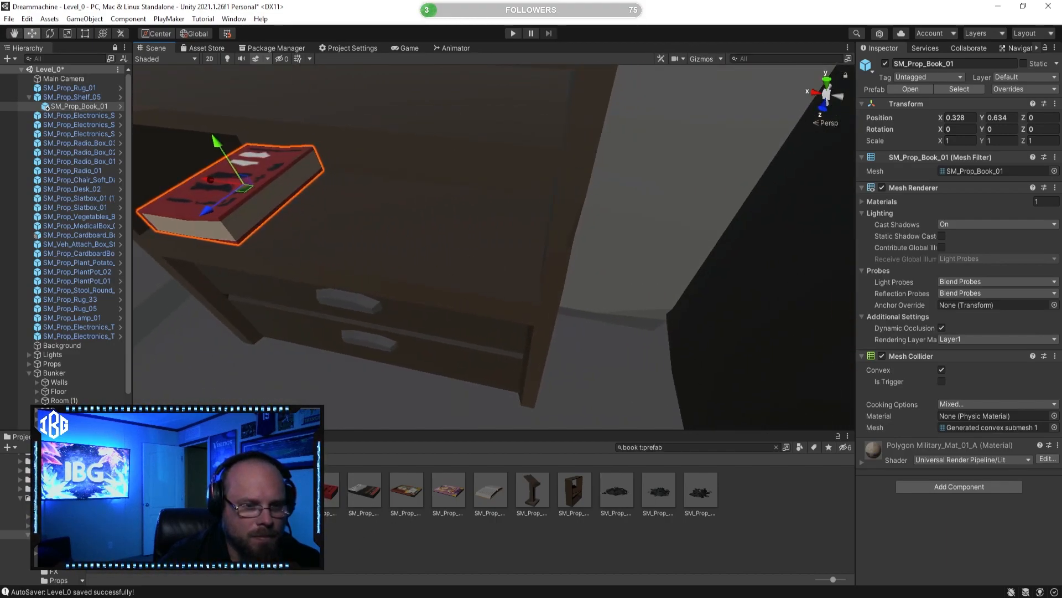
Step: Add the SM_Prop_Book_02 prefab as a child of the shelf, raise it beside the red book and scale it to about 0.589
{"action": "left_click_drag", "start_coordinate": [373, 487], "coordinate": [82, 102]}
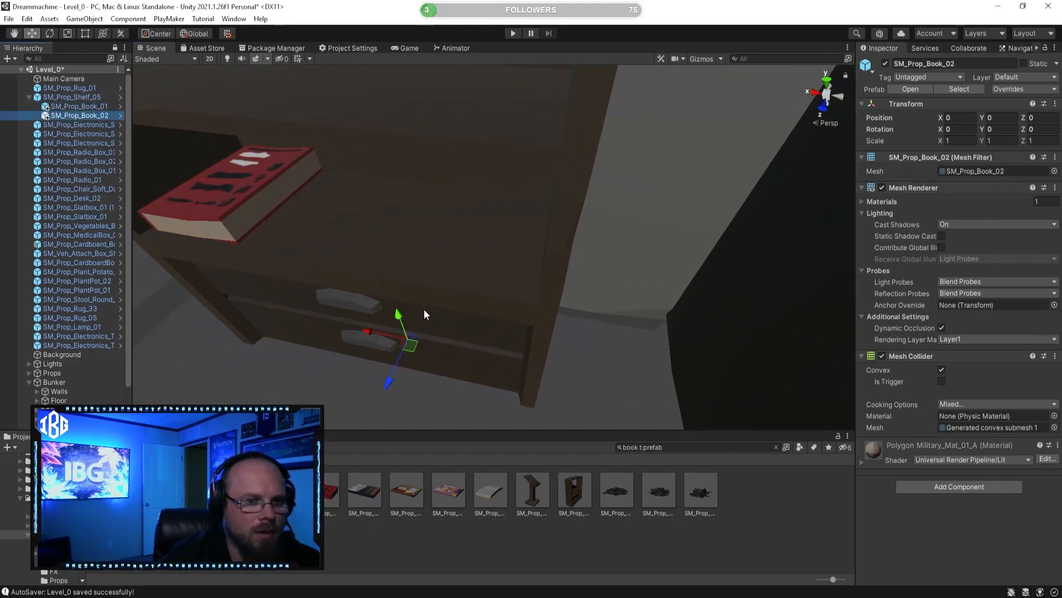
{"action": "left_click_drag", "start_coordinate": [403, 316], "coordinate": [396, 158]}
{"action": "right_click_drag", "start_coordinate": [396, 158], "coordinate": [316, 173]}
{"action": "key", "text": "r"}
{"action": "left_click_drag", "start_coordinate": [408, 221], "coordinate": [387, 225]}
{"action": "right_click_drag", "start_coordinate": [449, 223], "coordinate": [372, 212]}
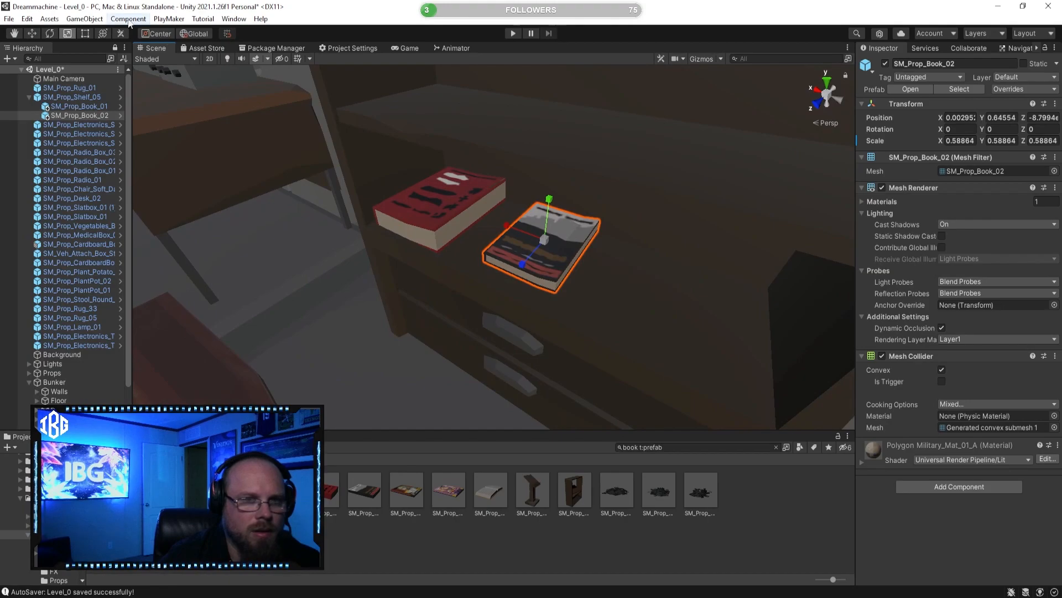
Step: Move SM_Prop_Book_02 along the compartment to about X -0.318 and rotate it about -21.8 degrees around Y
{"action": "left_click", "coordinate": [34, 35]}
{"action": "right_click_drag", "start_coordinate": [315, 144], "coordinate": [435, 201]}
{"action": "scroll", "coordinate": [436, 201], "scroll_direction": "down", "scroll_amount": 3}
{"action": "left_click_drag", "start_coordinate": [426, 223], "coordinate": [512, 228]}
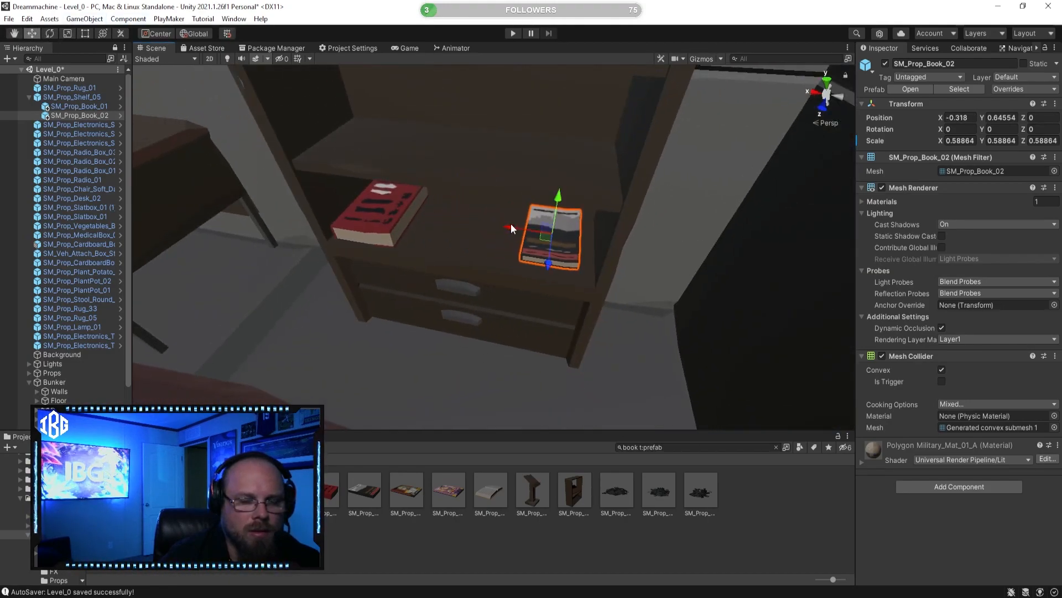
{"action": "left_click", "coordinate": [49, 34]}
{"action": "left_click_drag", "start_coordinate": [526, 275], "coordinate": [573, 264]}
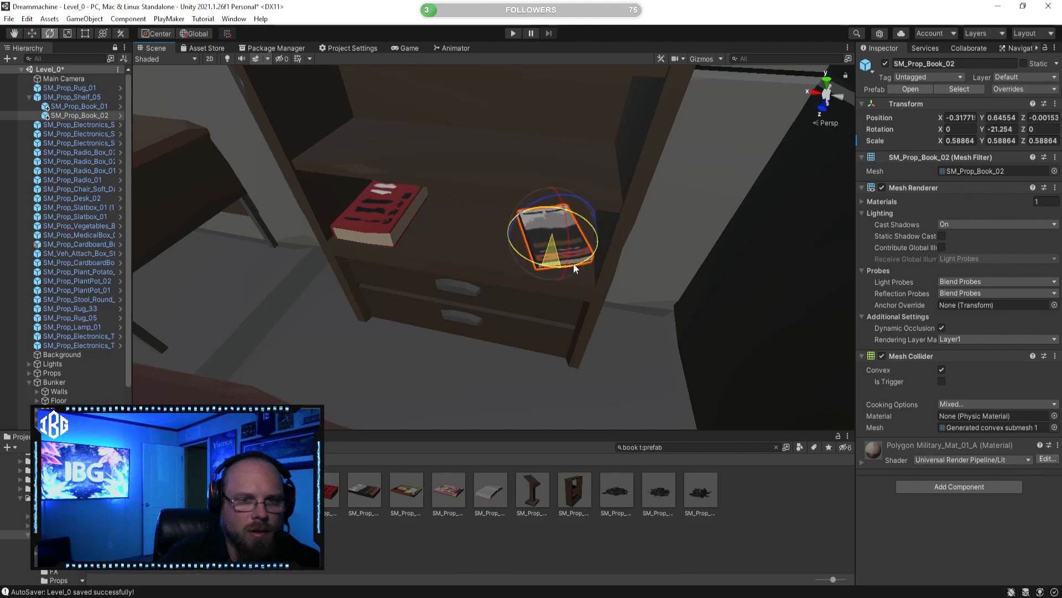
Step: Place the SM_Prop_Book_Open_01 prefab on the radio desk at about X -16.145, Y 1.140, Z 0.804
{"action": "left_click", "coordinate": [470, 549]}
{"action": "left_click", "coordinate": [494, 496]}
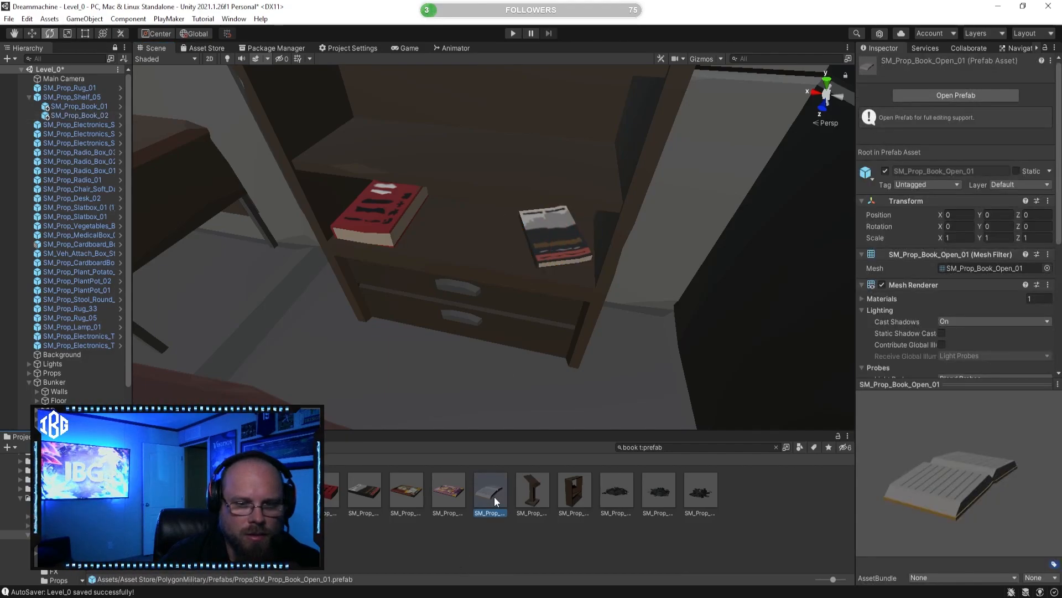
{"action": "key", "text": "a"}
{"action": "right_click_drag", "start_coordinate": [495, 280], "coordinate": [519, 310]}
{"action": "key", "text": "w"}
{"action": "left_click_drag", "start_coordinate": [453, 415], "coordinate": [414, 322]}
{"action": "right_click_drag", "start_coordinate": [414, 322], "coordinate": [446, 317]}
{"action": "key", "text": "a"}
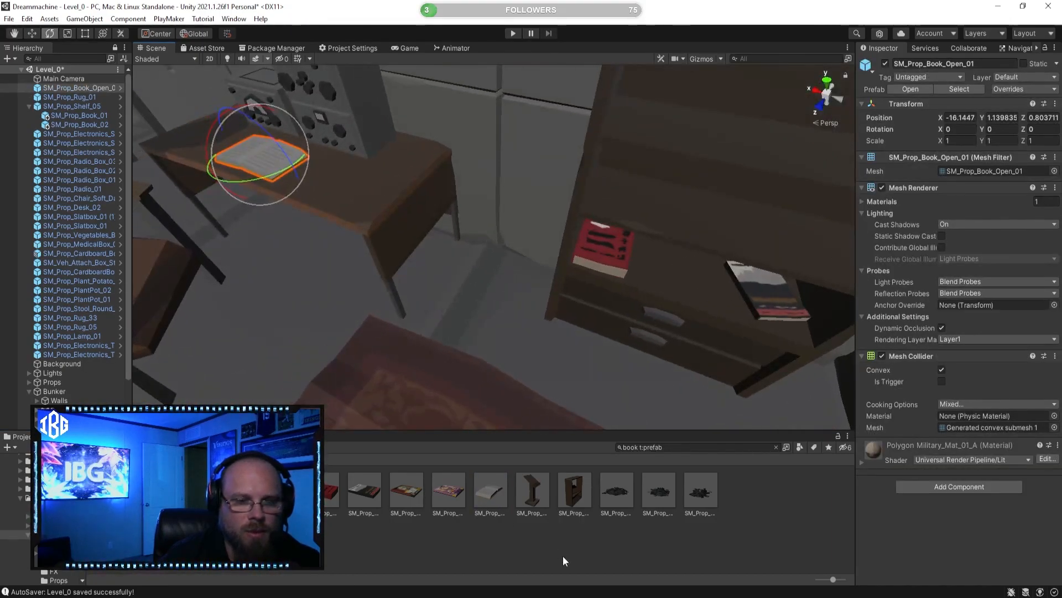
{"action": "left_click", "coordinate": [563, 556]}
Step: Preview the remaining book prefabs, including SM_Item_Book_Open_01, SM_Item_Book_01 and SM_Chr_Attach_Book_Pouch_01
{"action": "left_click", "coordinate": [456, 490]}
{"action": "key", "text": "w"}
{"action": "right_click_drag", "start_coordinate": [656, 356], "coordinate": [615, 343]}
{"action": "left_click", "coordinate": [281, 491]}
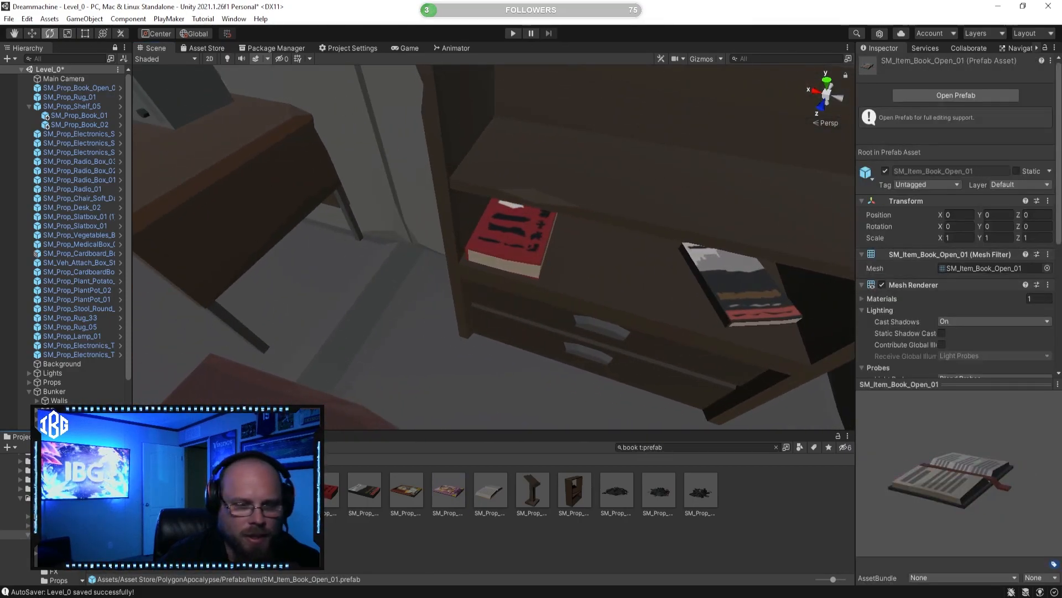
{"action": "left_click", "coordinate": [239, 491]}
{"action": "left_click", "coordinate": [196, 490]}
{"action": "right_click_drag", "start_coordinate": [519, 366], "coordinate": [531, 364]}
{"action": "key", "text": "d"}
{"action": "key", "text": "a"}
{"action": "key", "text": "w"}
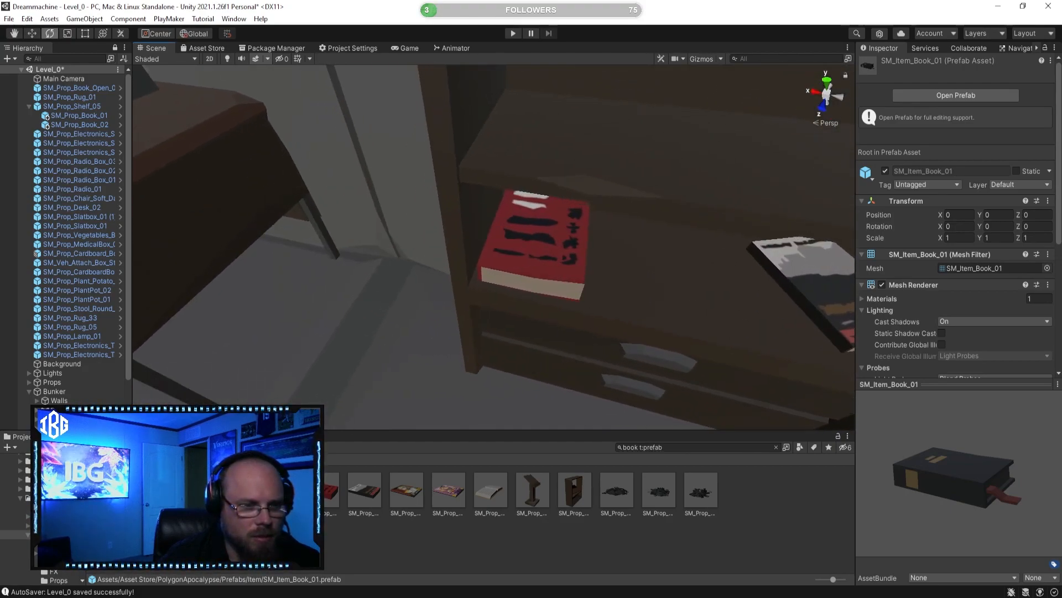
{"action": "left_click", "coordinate": [155, 490]}
{"action": "left_click_drag", "start_coordinate": [1008, 491], "coordinate": [857, 461]}
{"action": "left_click", "coordinate": [112, 490]}
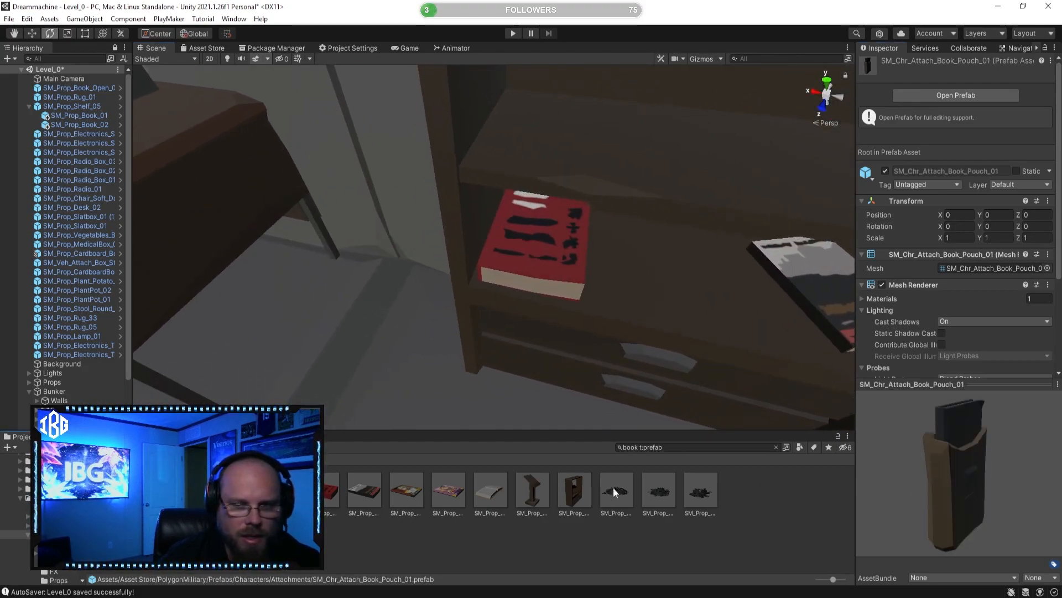
Step: Examine the shelf compartments and the two books lying in them from near and far
{"action": "right_click_drag", "start_coordinate": [465, 298], "coordinate": [497, 268]}
{"action": "key", "text": "s"}
{"action": "key", "text": "w"}
{"action": "key", "text": "a"}
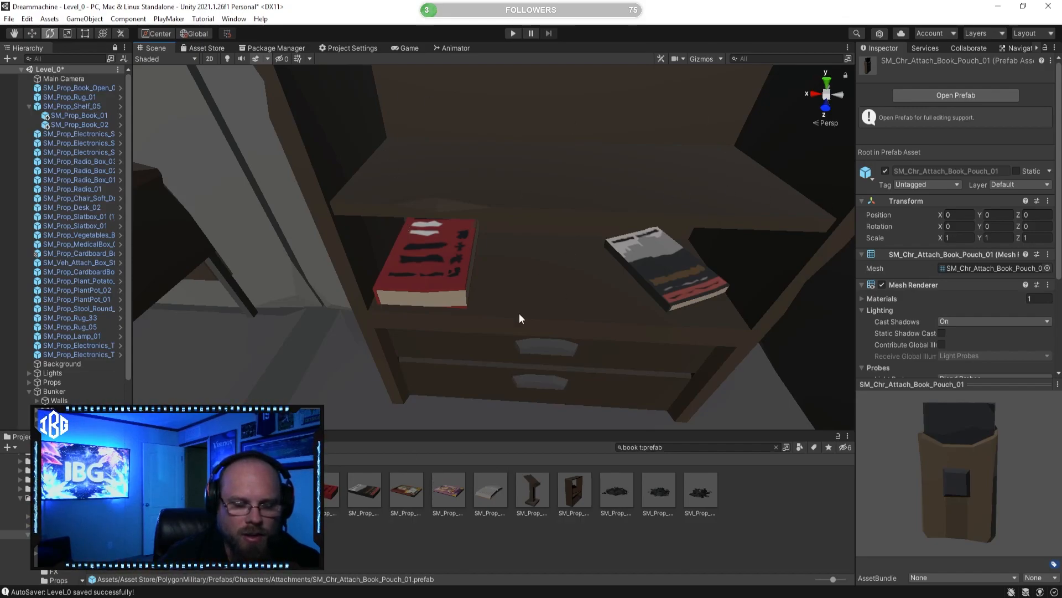
{"action": "key", "text": "s"}
{"action": "right_click_drag", "start_coordinate": [443, 301], "coordinate": [418, 288]}
{"action": "key", "text": "d"}
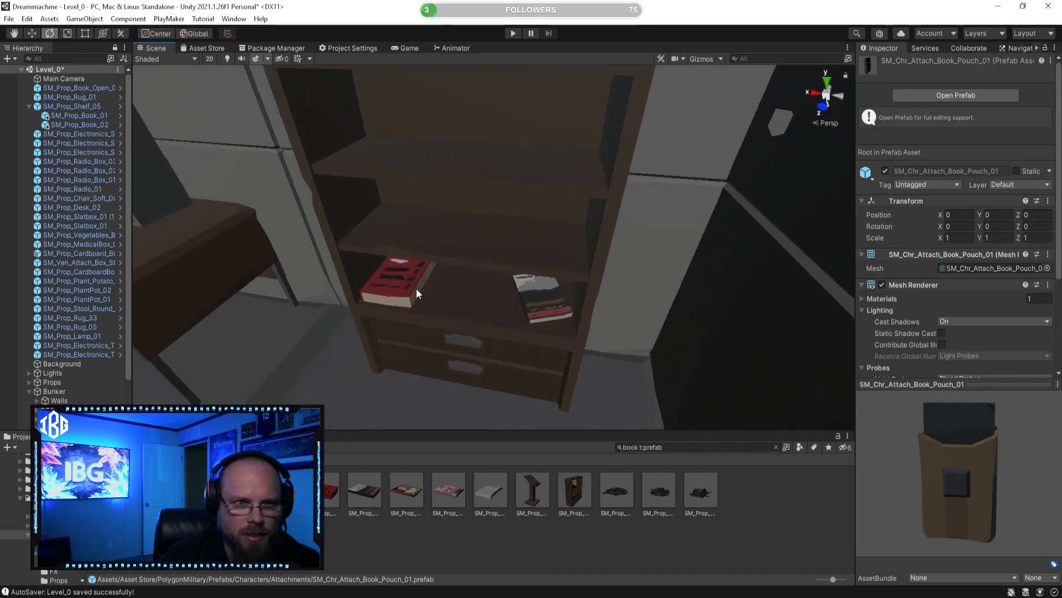
{"action": "key", "text": "w"}
{"action": "right_click_drag", "start_coordinate": [475, 324], "coordinate": [470, 332]}
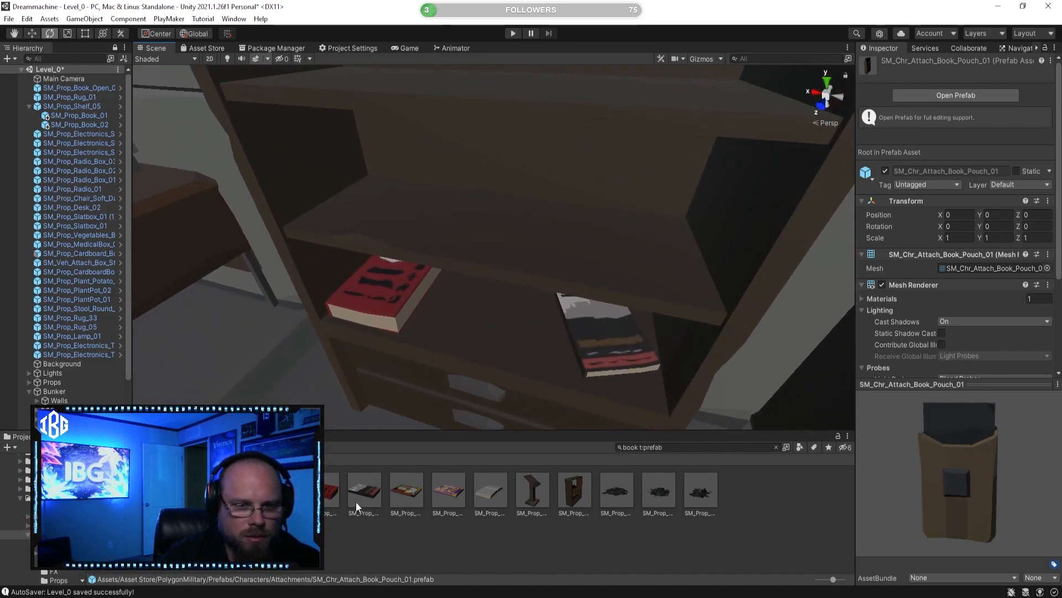
Step: Duplicate the red SM_Prop_Book_01 book in the shelf
{"action": "left_click", "coordinate": [384, 308]}
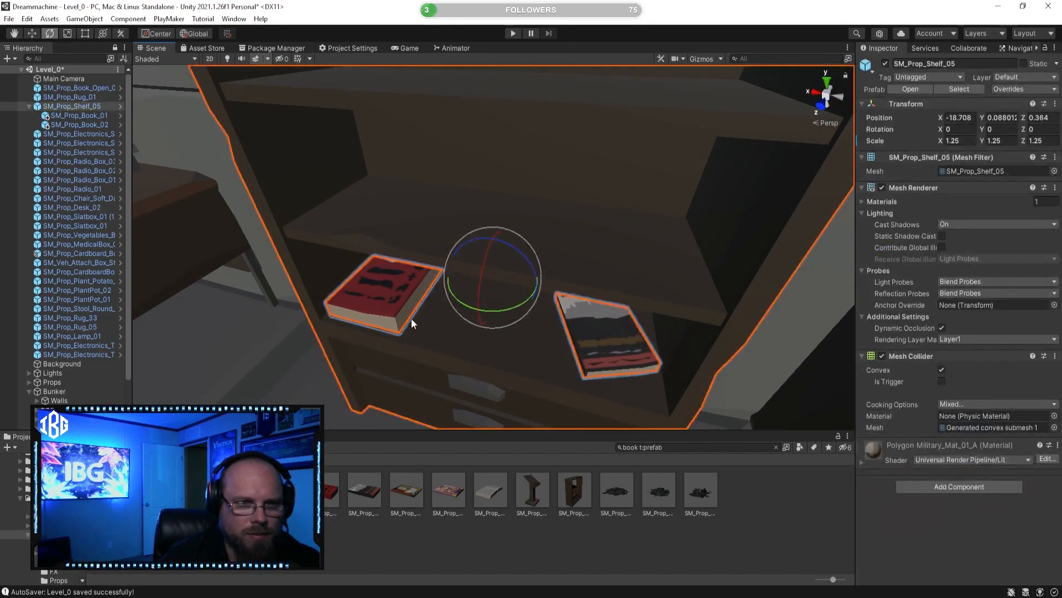
{"action": "right_click_drag", "start_coordinate": [389, 307], "coordinate": [427, 332]}
{"action": "key", "text": "a"}
{"action": "right_click_drag", "start_coordinate": [427, 332], "coordinate": [430, 331]}
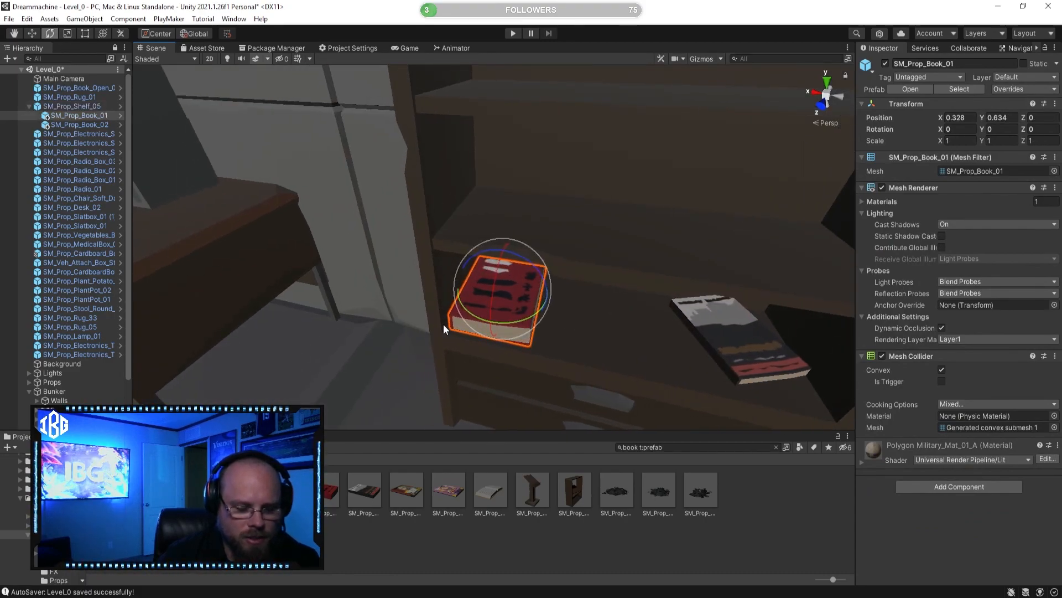
{"action": "left_click", "coordinate": [419, 498]}
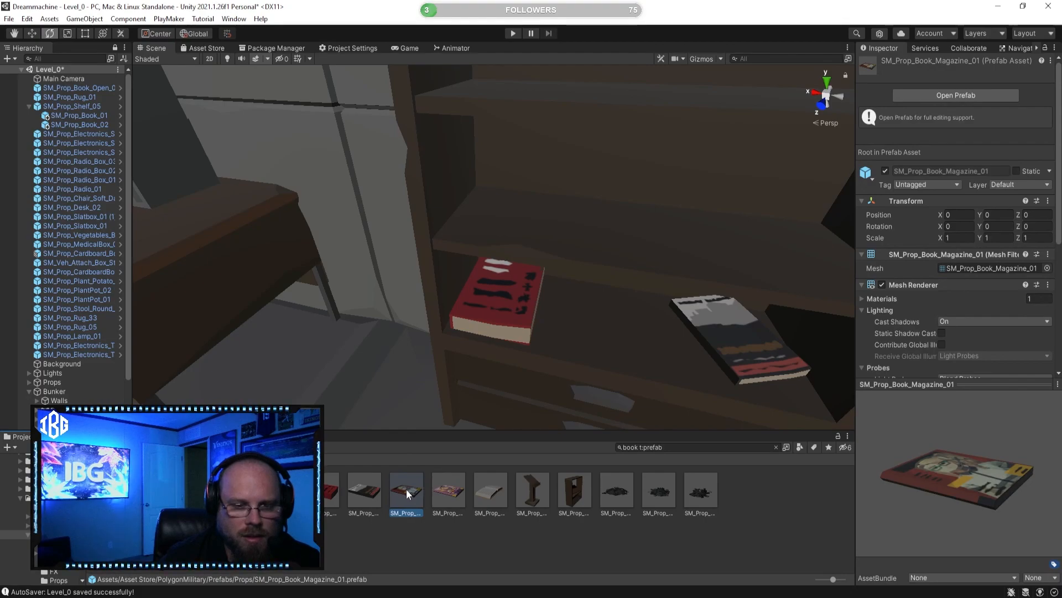
{"action": "left_click", "coordinate": [512, 301]}
{"action": "key", "text": "ctrl+d"}
Step: Move the duplicated red book vertically and stand it upright with a rotation of X 90, Z 90
{"action": "left_click", "coordinate": [31, 33]}
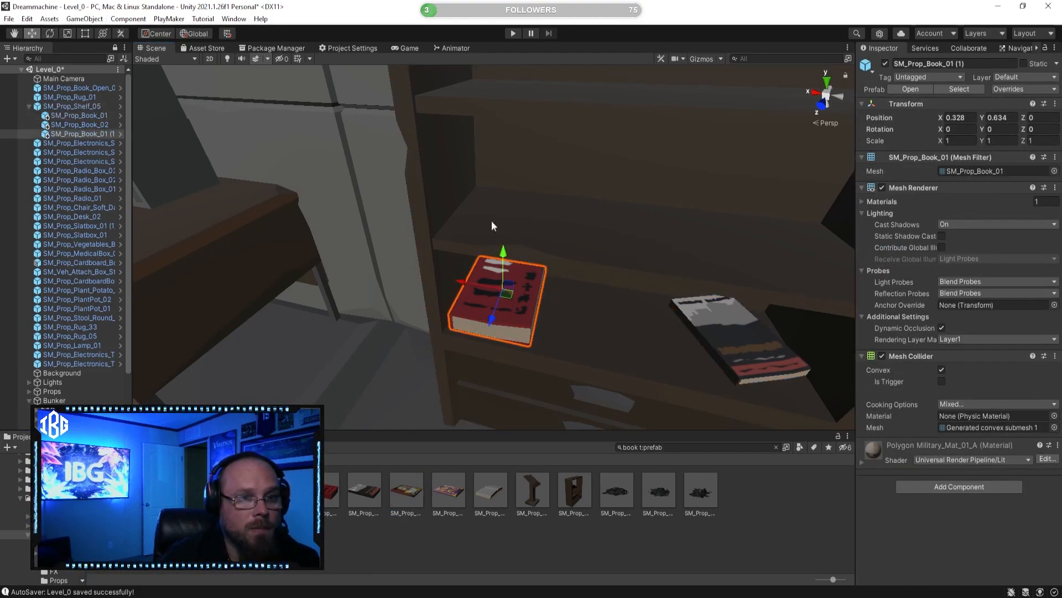
{"action": "left_click_drag", "start_coordinate": [505, 251], "coordinate": [515, 318]}
{"action": "left_click", "coordinate": [50, 33]}
{"action": "left_click_drag", "start_coordinate": [475, 212], "coordinate": [550, 232]}
Step: Scale the upright red book to about 0.722 and raise it to Y 1.063 on the shelf board above
{"action": "left_click", "coordinate": [74, 35]}
{"action": "key", "text": "w"}
{"action": "right_click_drag", "start_coordinate": [431, 217], "coordinate": [440, 203]}
{"action": "key", "text": "s"}
{"action": "left_click_drag", "start_coordinate": [501, 226], "coordinate": [493, 227]}
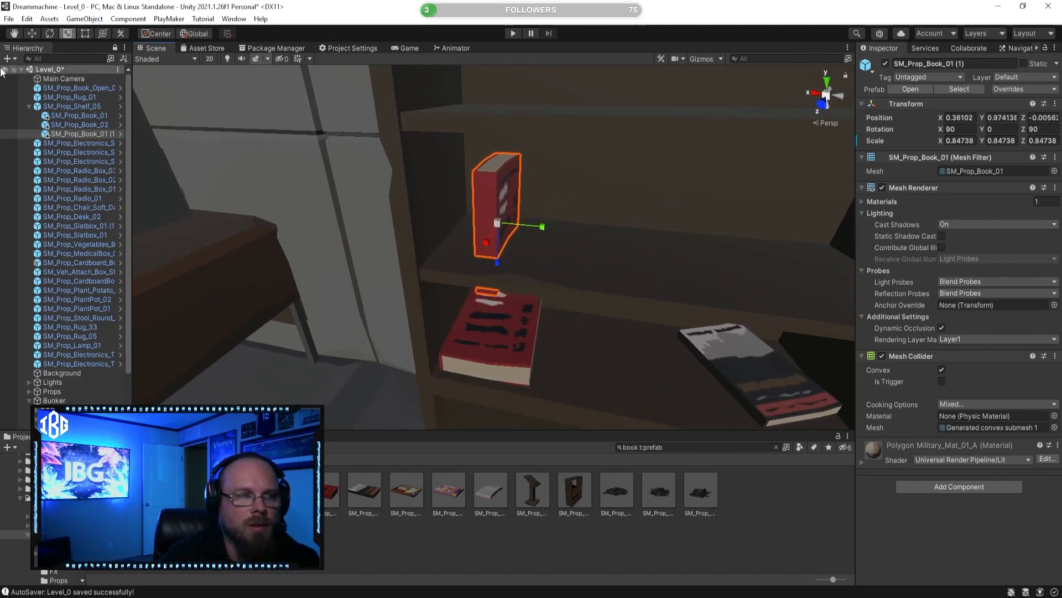
{"action": "left_click", "coordinate": [33, 37]}
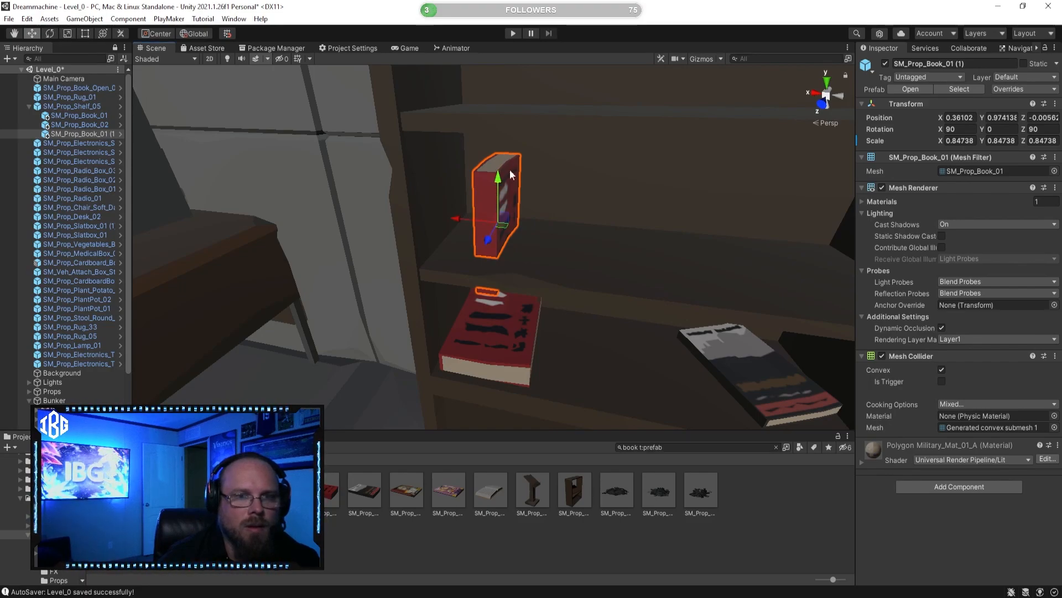
{"action": "left_click_drag", "start_coordinate": [500, 169], "coordinate": [507, 148]}
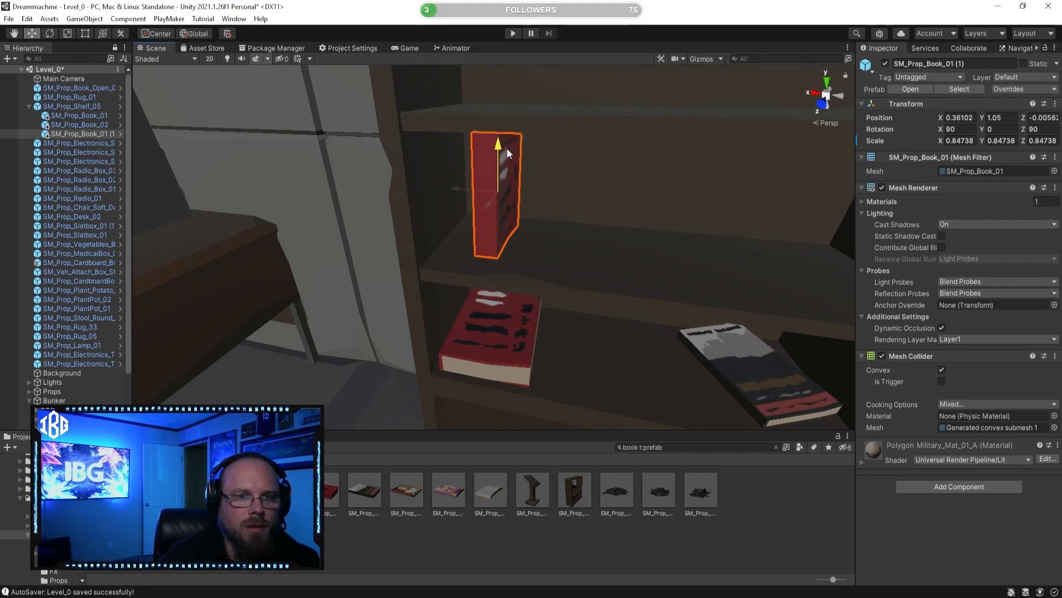
{"action": "left_click", "coordinate": [68, 35]}
{"action": "right_click_drag", "start_coordinate": [403, 166], "coordinate": [452, 177]}
{"action": "left_click_drag", "start_coordinate": [537, 187], "coordinate": [530, 188]}
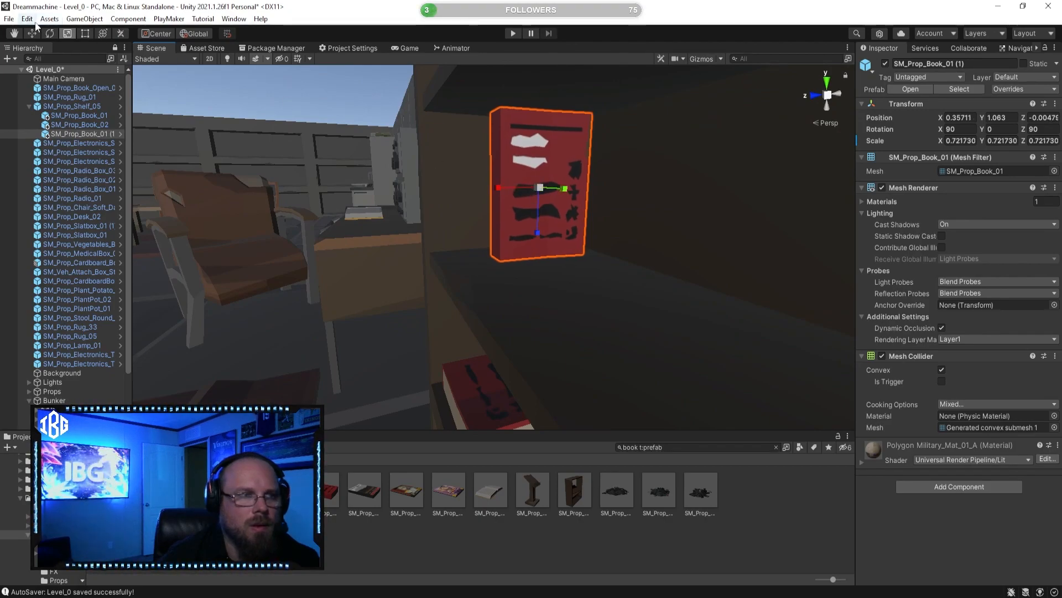
Step: Move the upright red book against the shelf's side panel at X 0.458, Z -0.047 and clear the selection
{"action": "right_click_drag", "start_coordinate": [296, 121], "coordinate": [512, 121]}
{"action": "left_click_drag", "start_coordinate": [513, 97], "coordinate": [469, 101]}
{"action": "right_click_drag", "start_coordinate": [469, 101], "coordinate": [527, 145]}
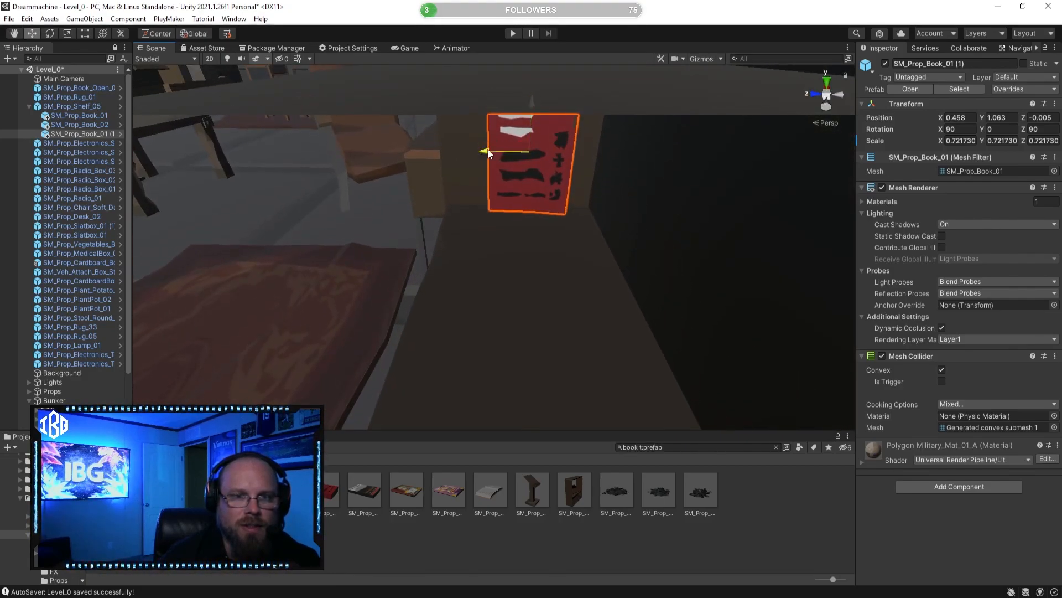
{"action": "left_click_drag", "start_coordinate": [488, 152], "coordinate": [508, 150]}
{"action": "left_click", "coordinate": [632, 534]}
{"action": "right_click_drag", "start_coordinate": [491, 288], "coordinate": [627, 264]}
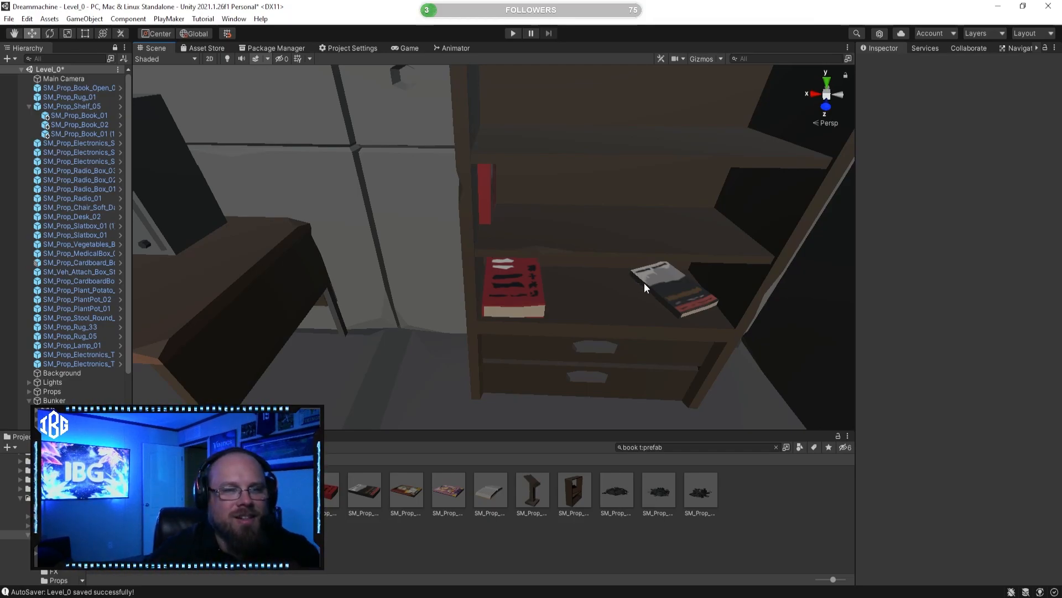
Step: Add a SM_Prop_Book_02 prefab as a child of the upright red book and slide it next to that book
{"action": "right_click_drag", "start_coordinate": [533, 211], "coordinate": [451, 172]}
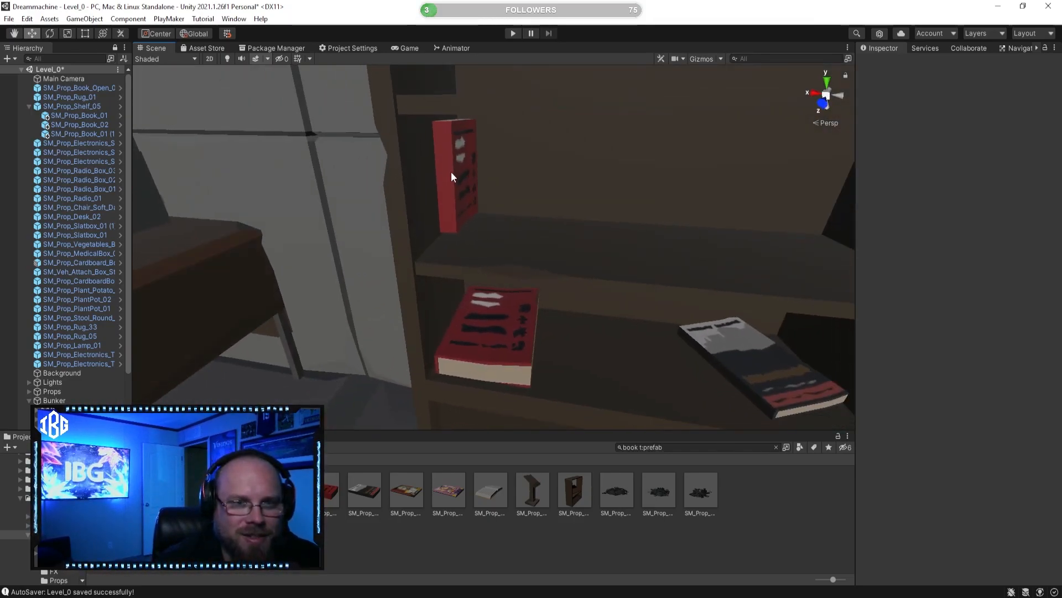
{"action": "left_click", "coordinate": [467, 170]}
{"action": "left_click", "coordinate": [454, 145]}
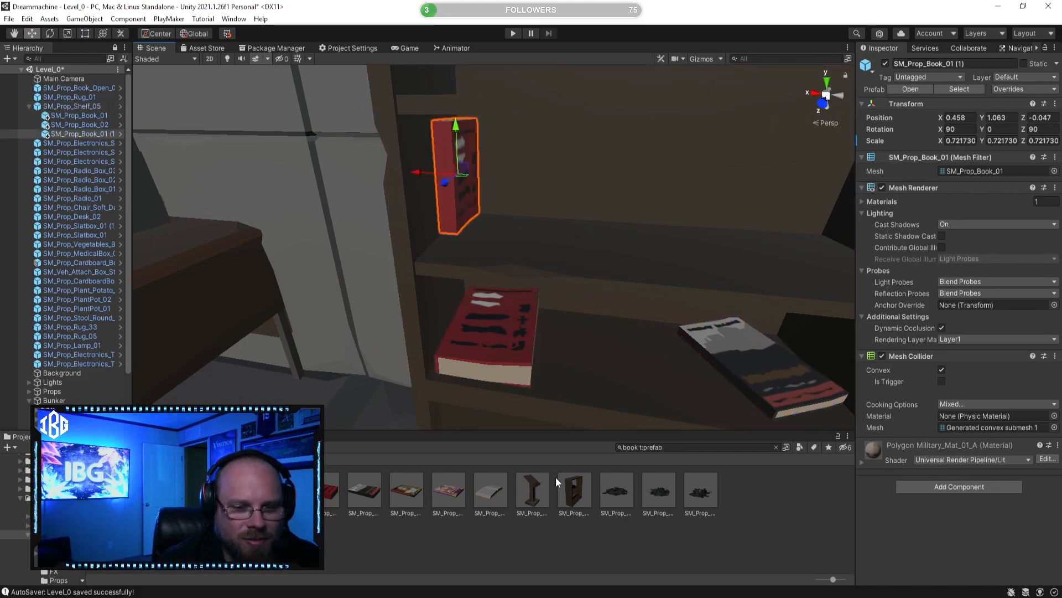
{"action": "left_click_drag", "start_coordinate": [366, 496], "coordinate": [92, 132]}
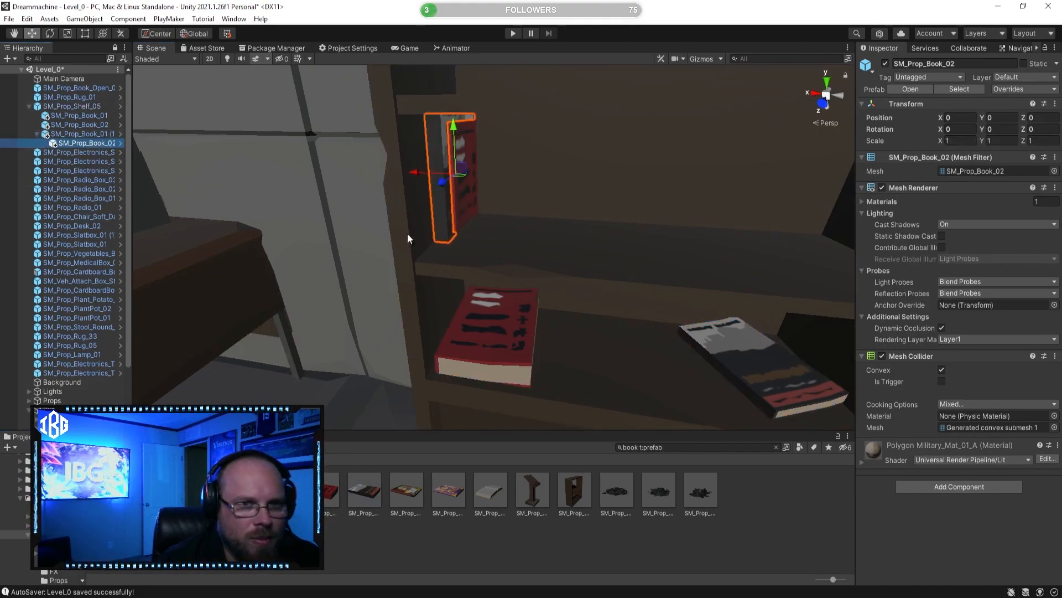
{"action": "left_click_drag", "start_coordinate": [413, 173], "coordinate": [435, 175]}
{"action": "left_click", "coordinate": [730, 529]}
{"action": "right_click_drag", "start_coordinate": [575, 302], "coordinate": [586, 287]}
Step: Reparent the upright SM_Prop_Book_02 from the red book directly to SM_Prop_Shelf_05
{"action": "left_click", "coordinate": [440, 194]}
{"action": "right_click_drag", "start_coordinate": [443, 190], "coordinate": [422, 140]}
{"action": "left_click", "coordinate": [705, 556]}
{"action": "left_click", "coordinate": [469, 177]}
{"action": "left_click", "coordinate": [476, 178]}
{"action": "left_click", "coordinate": [532, 194]}
{"action": "left_click", "coordinate": [523, 192]}
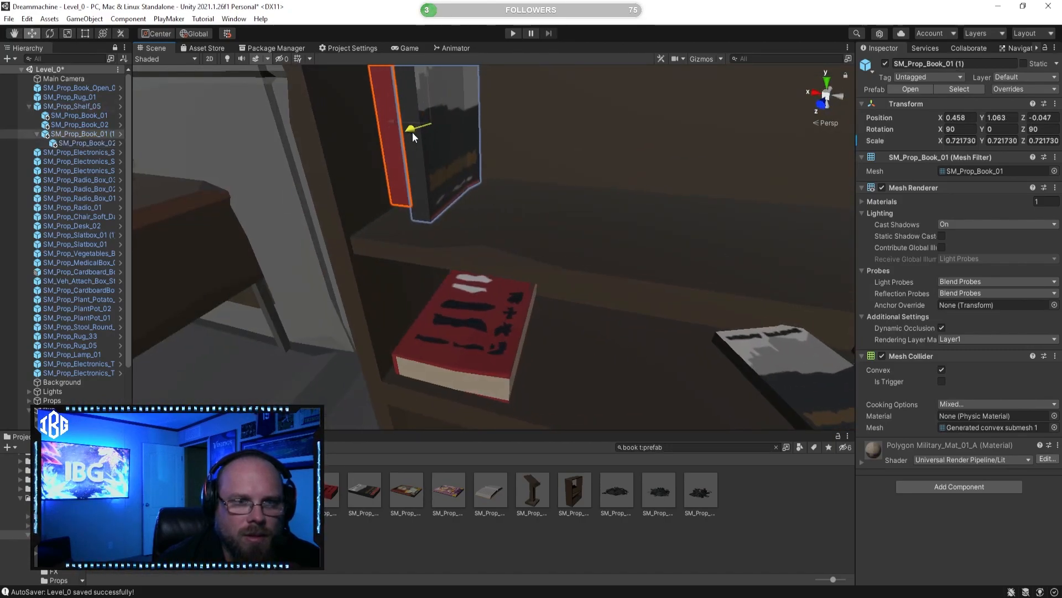
{"action": "mouse_move", "coordinate": [87, 143]}
{"action": "left_mouse_down"}
{"action": "mouse_move", "coordinate": [89, 121]}
{"action": "mouse_move", "coordinate": [92, 131]}
{"action": "left_mouse_up"}
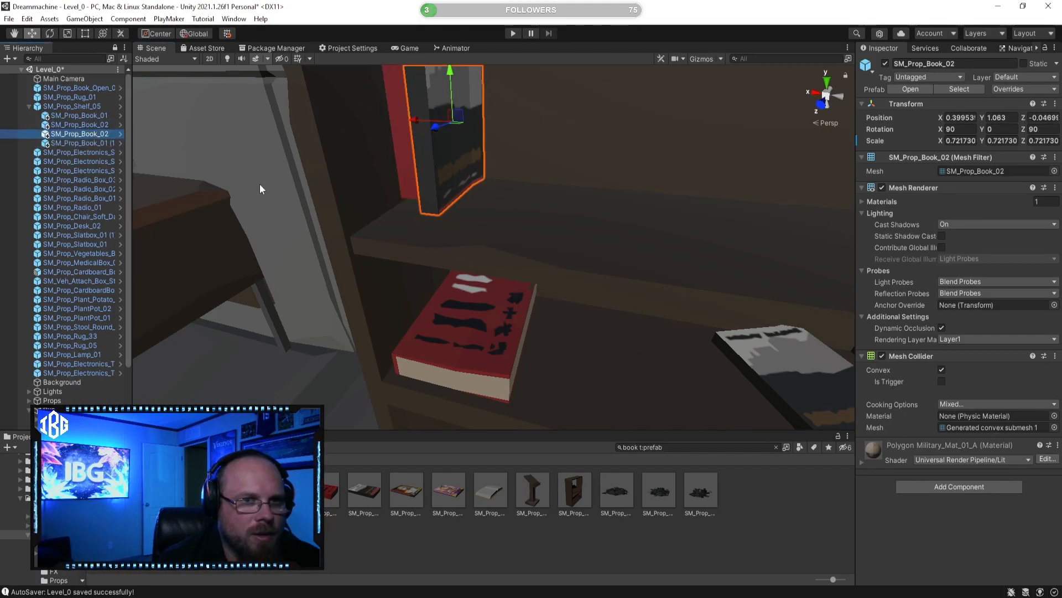
Step: Move the upright red book to Z -0.03 and clear the selection
{"action": "left_click", "coordinate": [105, 143]}
{"action": "left_click_drag", "start_coordinate": [409, 127], "coordinate": [405, 128]}
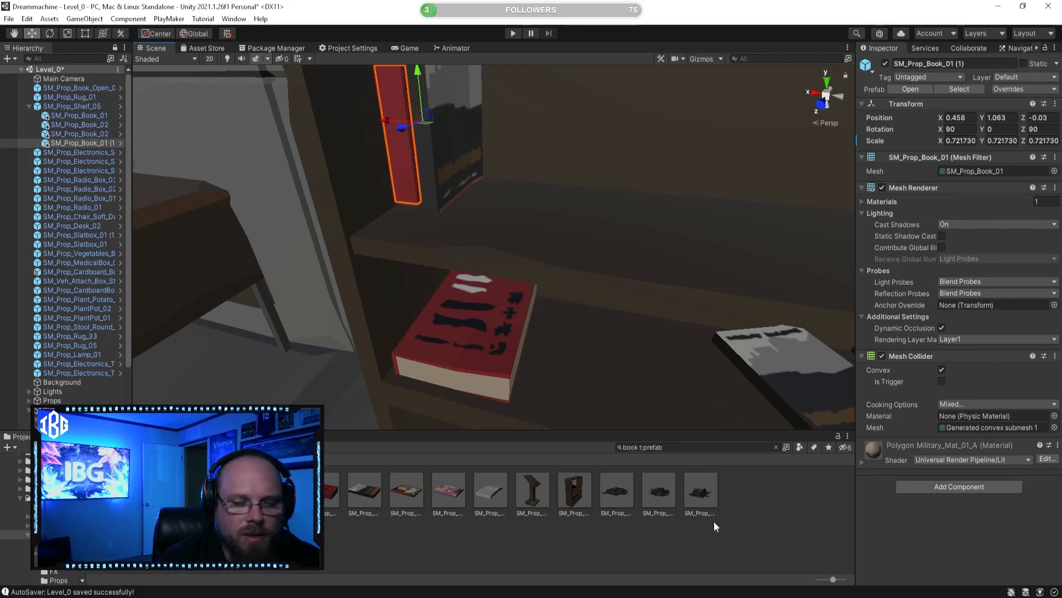
{"action": "left_click", "coordinate": [712, 467]}
{"action": "key", "text": "s"}
{"action": "right_click_drag", "start_coordinate": [543, 235], "coordinate": [573, 230]}
{"action": "key", "text": "w"}
{"action": "key", "text": "s"}
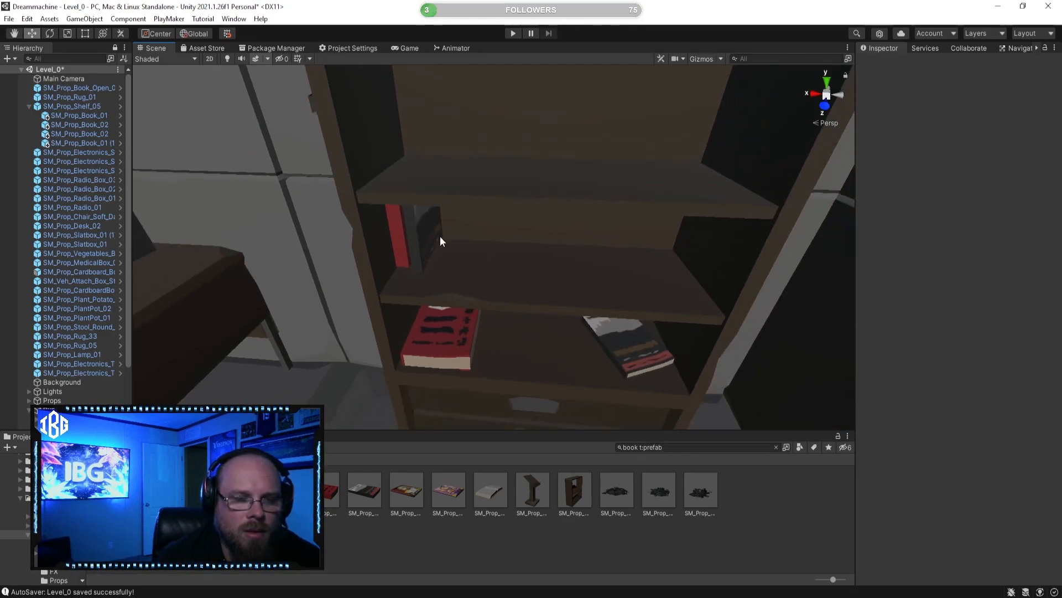
Step: Duplicate the upright red and dark book pair three times, spacing the copies in a row along the same shelf board
{"action": "left_click", "coordinate": [85, 143]}
{"action": "left_click", "coordinate": [94, 133], "text": "shift"}
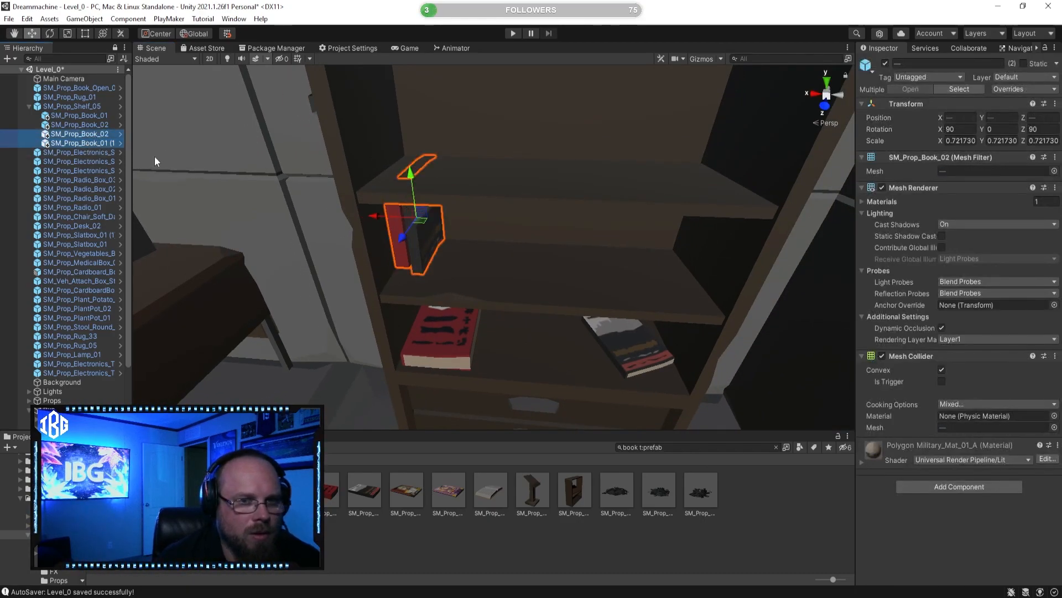
{"action": "key", "text": "ctrl+d"}
{"action": "left_click_drag", "start_coordinate": [384, 224], "coordinate": [473, 228]}
{"action": "key", "text": "ctrl+d"}
{"action": "key", "text": "ctrl+d"}
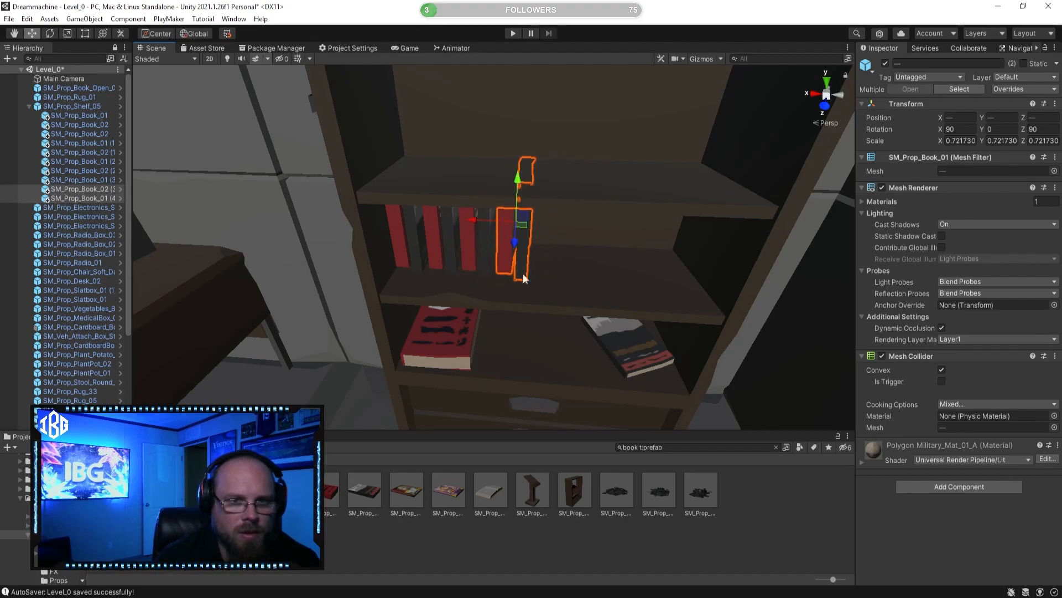
Step: Scale the three duplicated upright SM_Prop_Book_02 books down uniformly to about 0.657 and clear the selection
{"action": "left_click", "coordinate": [94, 197]}
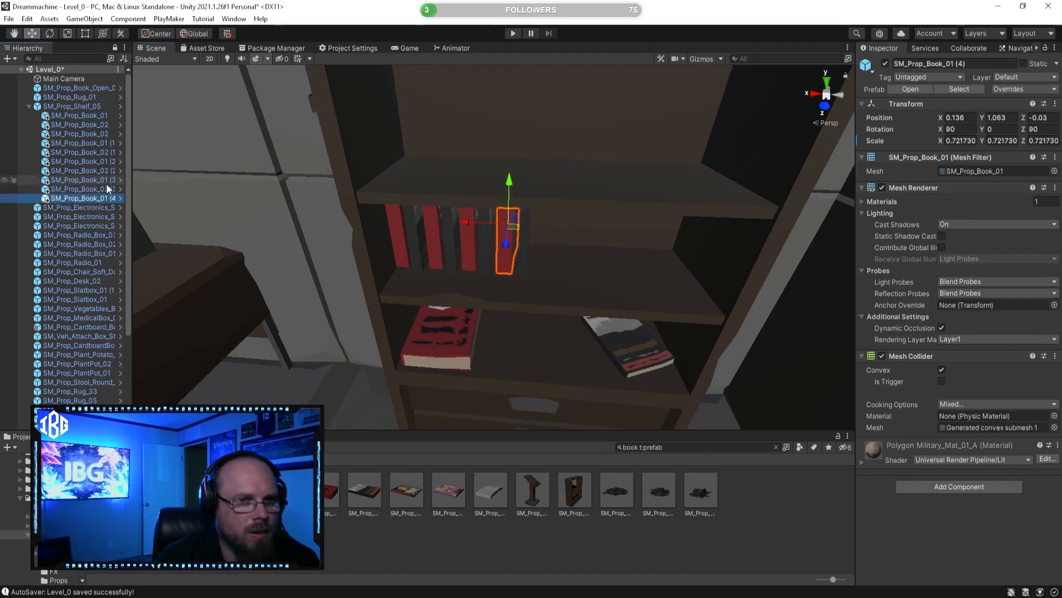
{"action": "left_click", "coordinate": [106, 183], "text": "ctrl"}
{"action": "left_click", "coordinate": [89, 190]}
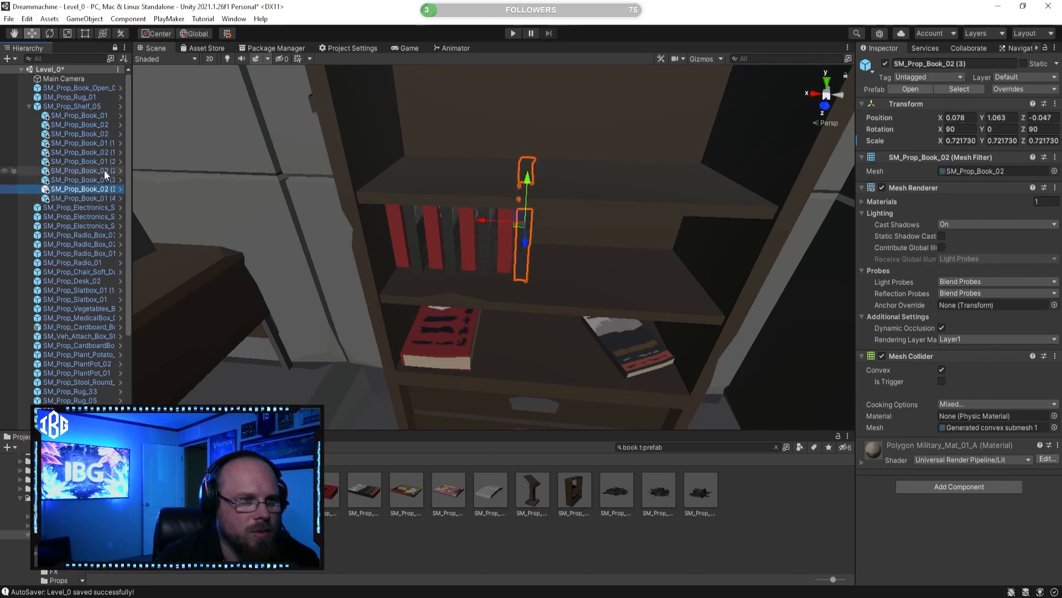
{"action": "left_click", "coordinate": [104, 170], "text": "ctrl"}
{"action": "left_click", "coordinate": [98, 153], "text": "ctrl"}
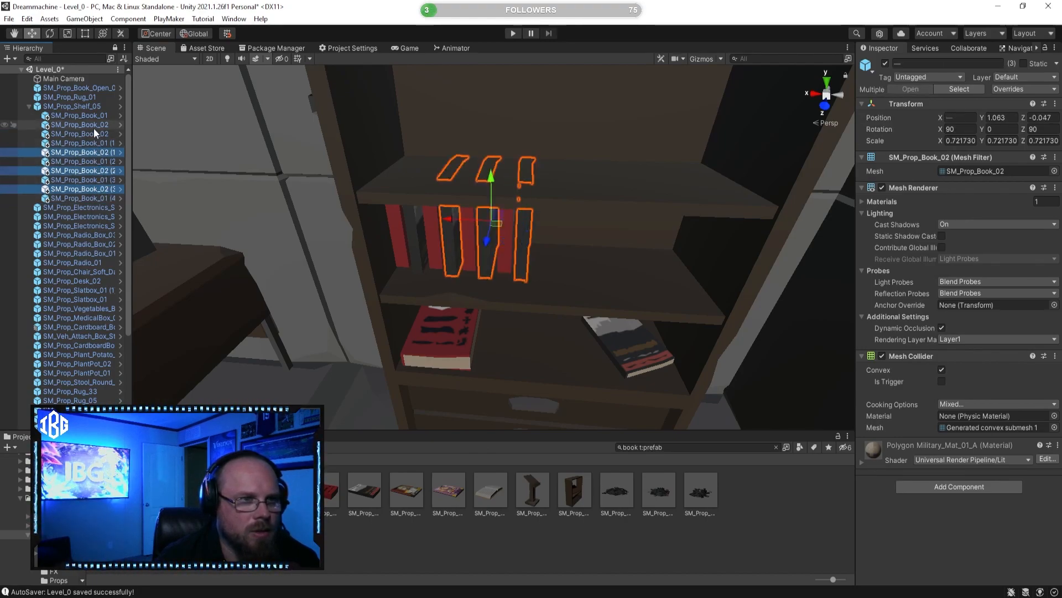
{"action": "left_click", "coordinate": [94, 126], "text": "ctrl"}
{"action": "left_click", "coordinate": [94, 126], "text": "ctrl"}
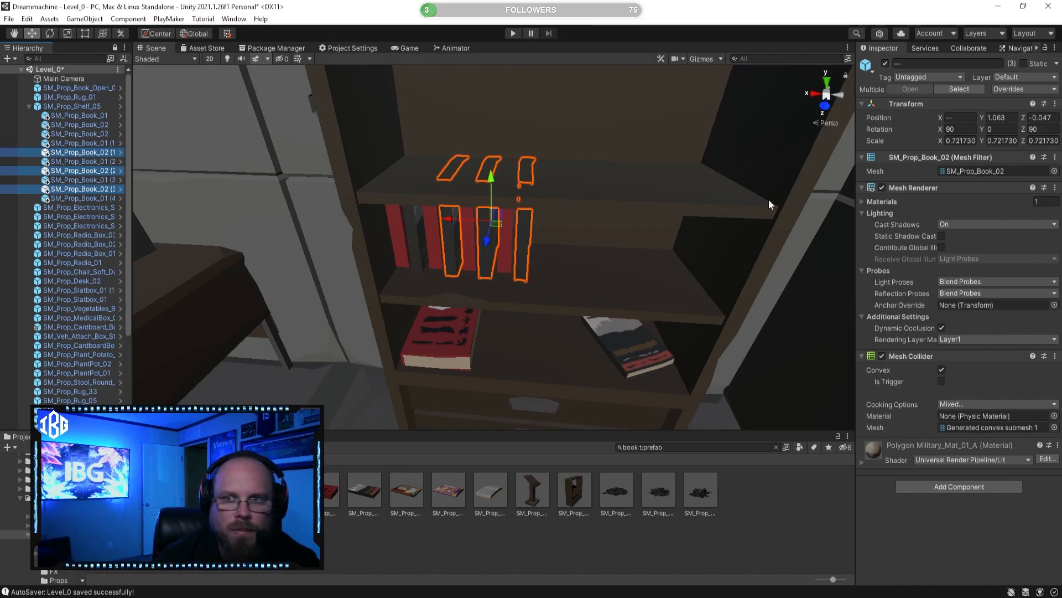
{"action": "left_click", "coordinate": [67, 33]}
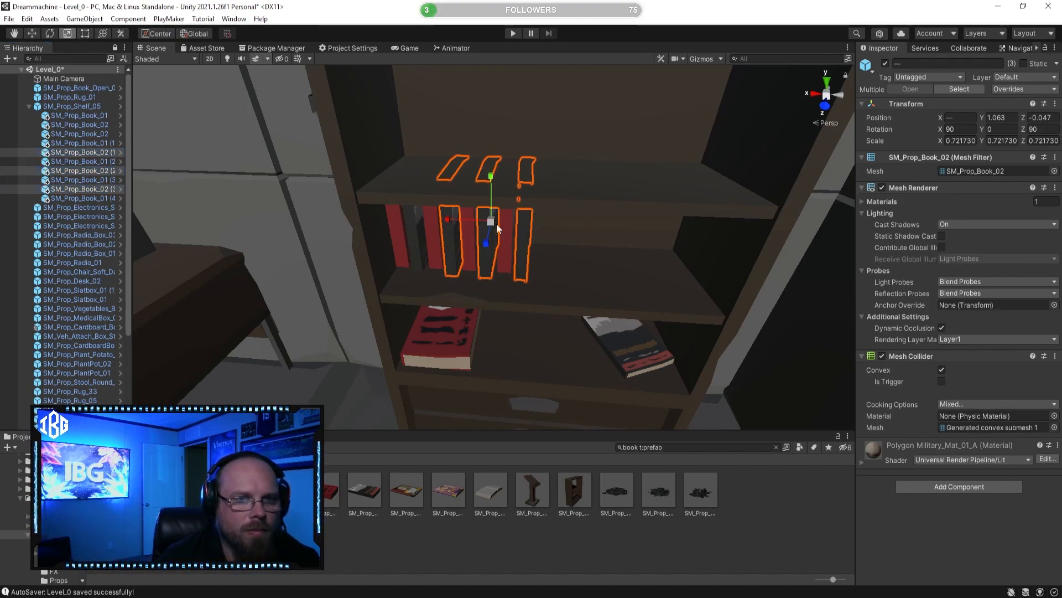
{"action": "left_click_drag", "start_coordinate": [492, 221], "coordinate": [491, 225]}
{"action": "left_click", "coordinate": [661, 557]}
Step: Examine the row of upright books up close, checking their spacing and repeated colours
{"action": "right_click_drag", "start_coordinate": [526, 358], "coordinate": [538, 296]}
{"action": "key", "text": "a"}
{"action": "key", "text": "d"}
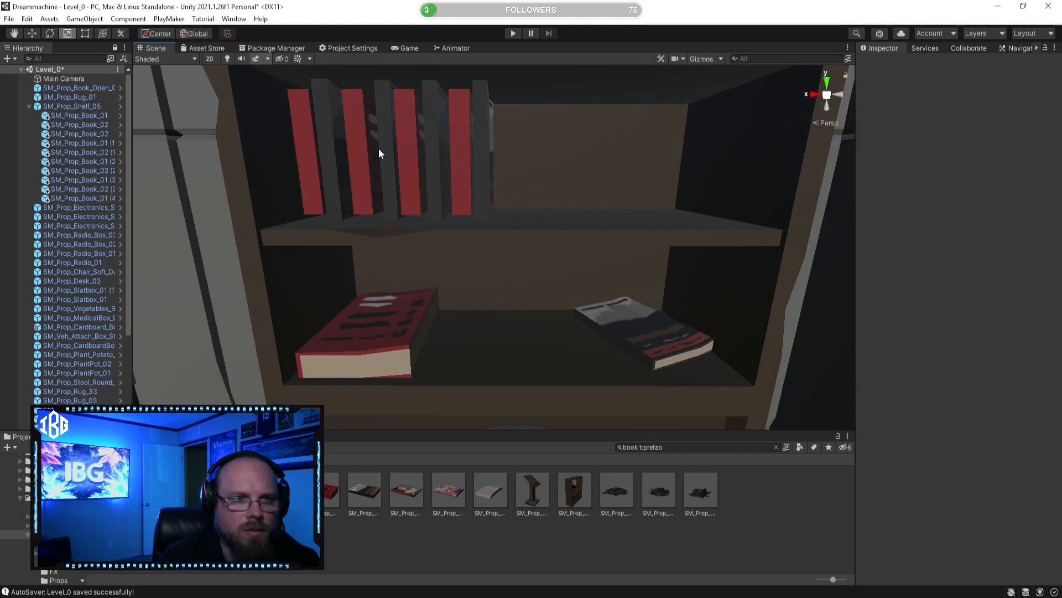
{"action": "key", "text": "a"}
{"action": "right_click_drag", "start_coordinate": [404, 148], "coordinate": [406, 148]}
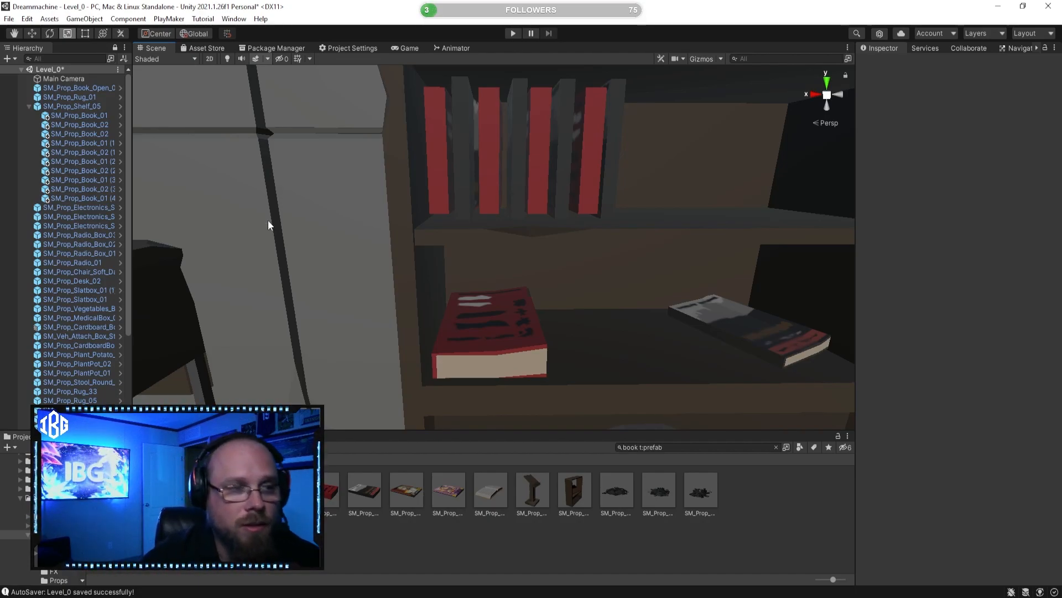
{"action": "left_click", "coordinate": [482, 134]}
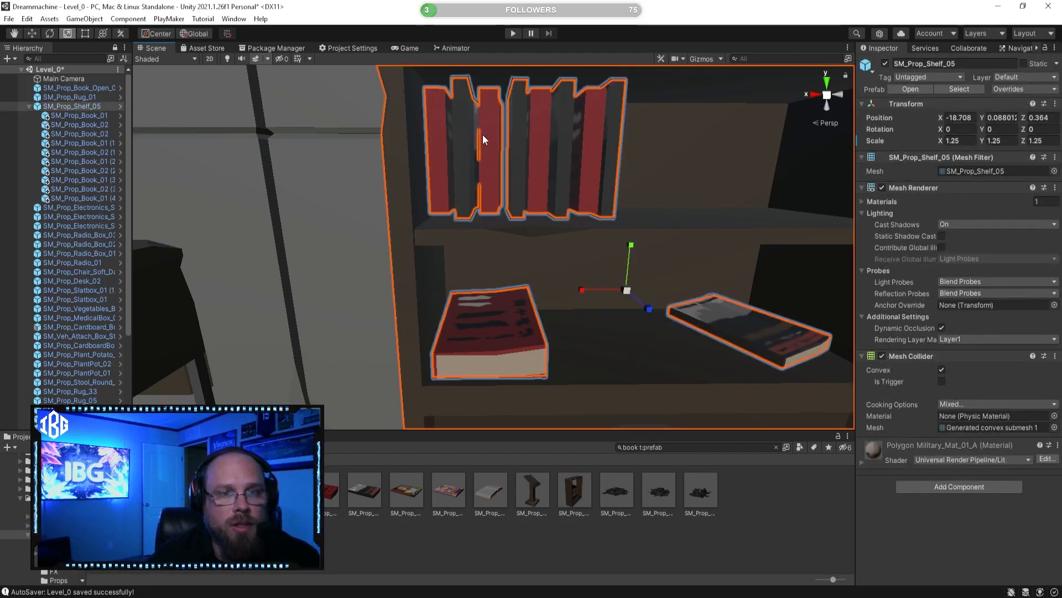
{"action": "left_click", "coordinate": [487, 139]}
{"action": "key", "text": "alt"}
{"action": "right_click_drag", "start_coordinate": [562, 176], "coordinate": [559, 194]}
{"action": "key", "text": "e"}
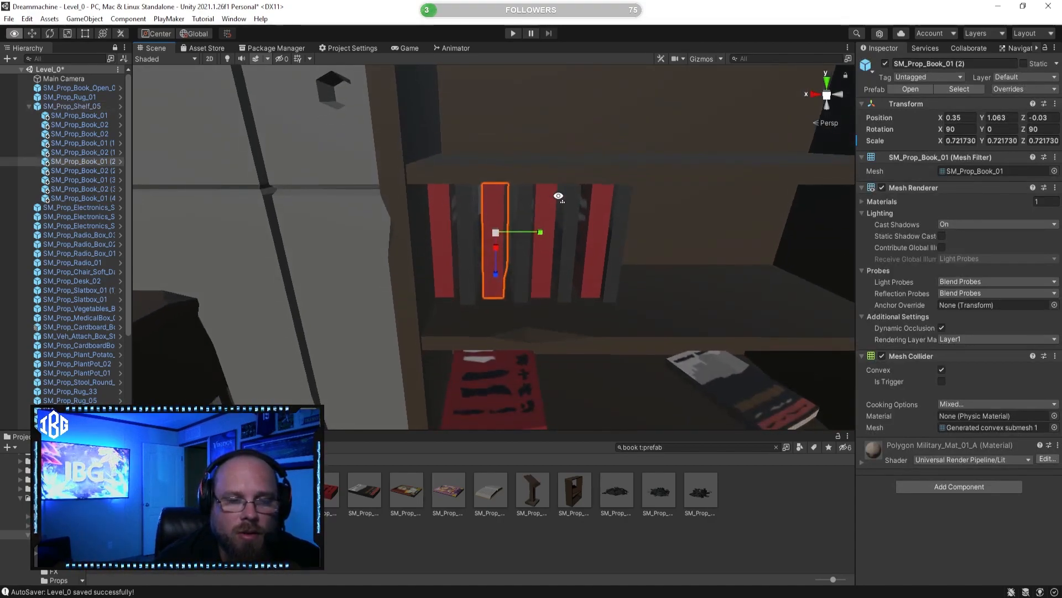
{"action": "left_click", "coordinate": [72, 170]}
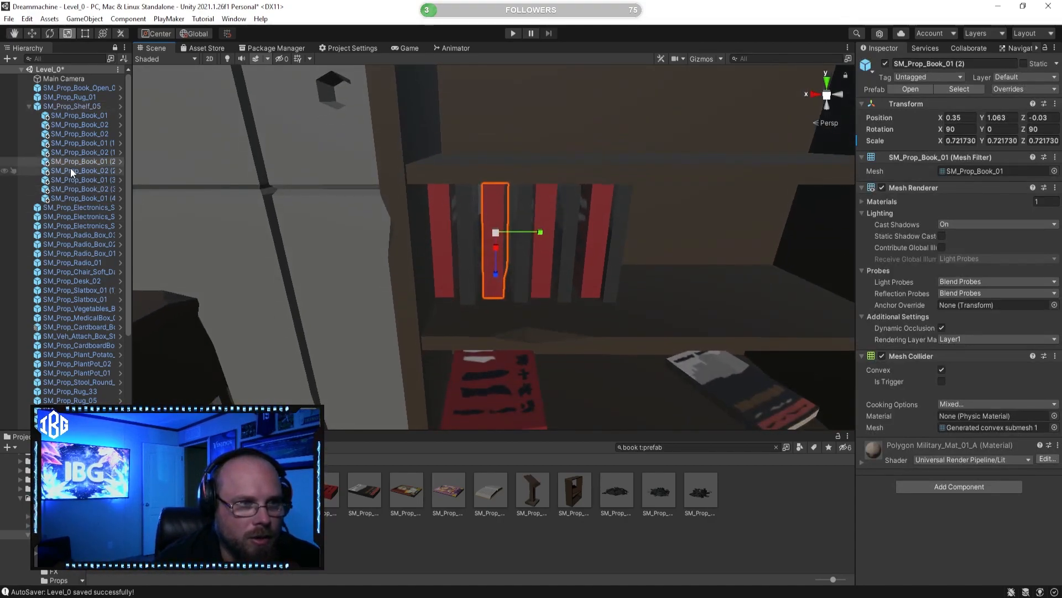
{"action": "left_click", "coordinate": [735, 545]}
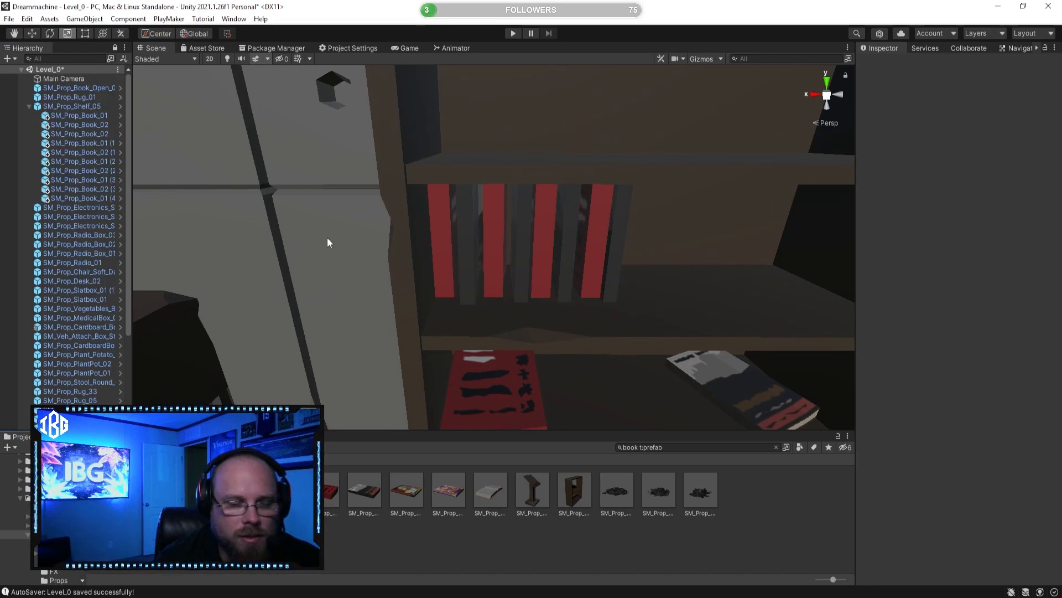
Step: Clear the asset search and apply materials from PolygonWar/Materials to the first and fourth upright books
{"action": "left_click", "coordinate": [664, 447]}
{"action": "key", "text": "BackSpace"}
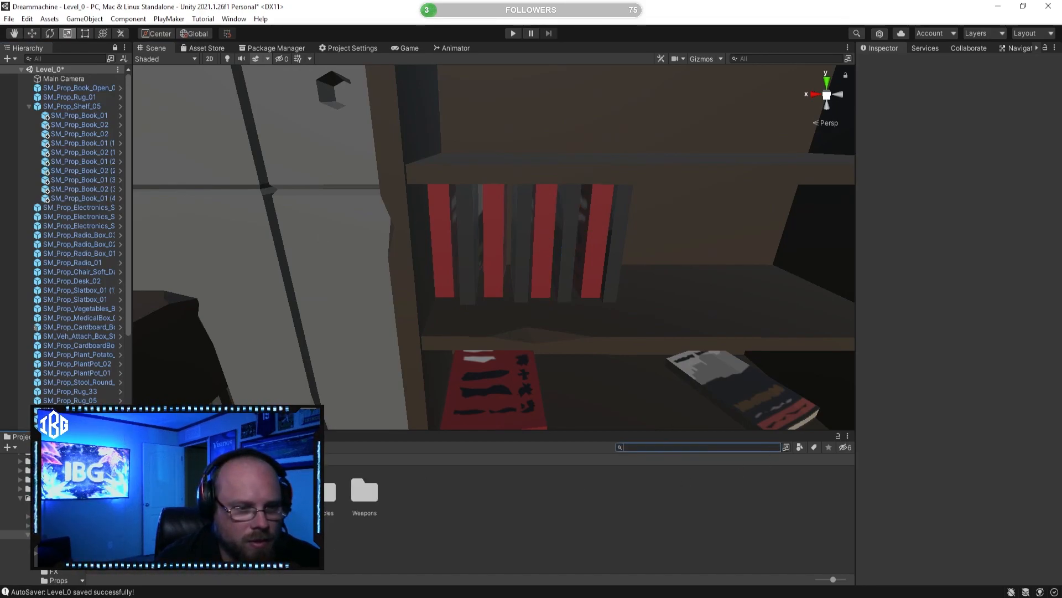
{"action": "left_click", "coordinate": [57, 516]}
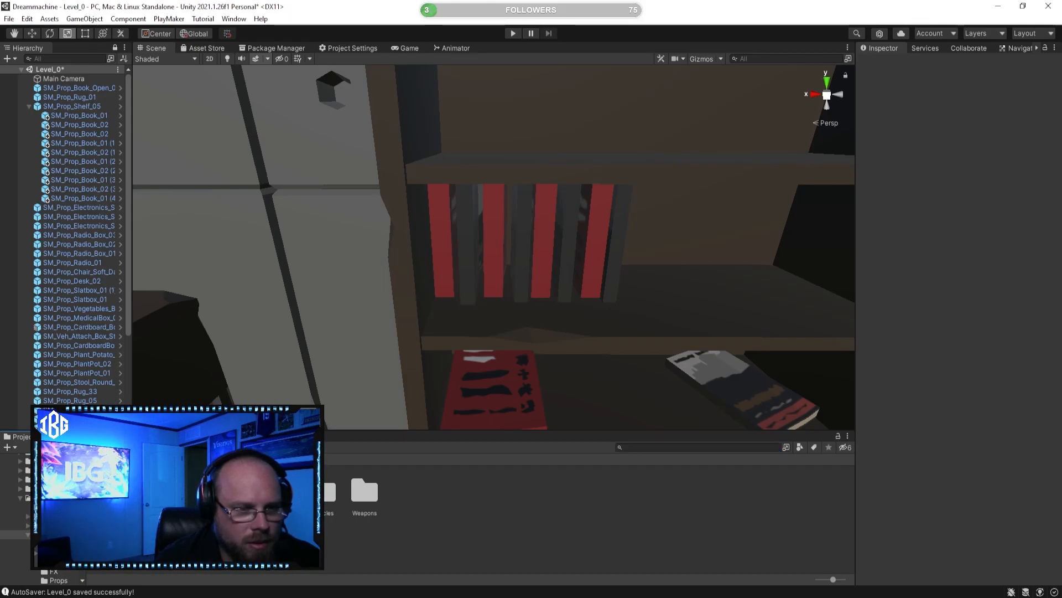
{"action": "left_click_drag", "start_coordinate": [279, 489], "coordinate": [439, 238]}
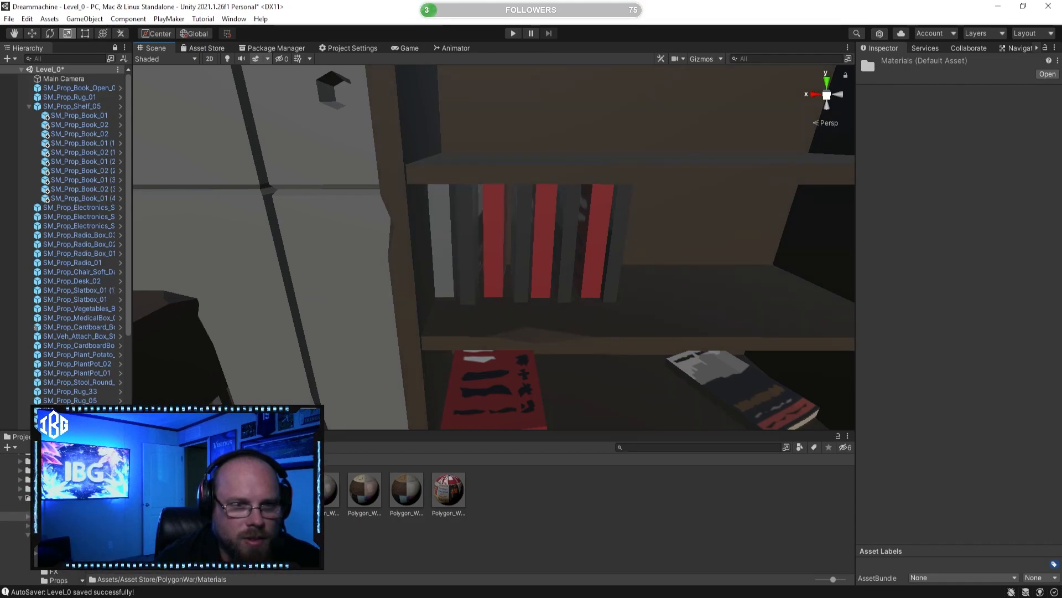
{"action": "left_click_drag", "start_coordinate": [339, 494], "coordinate": [520, 266]}
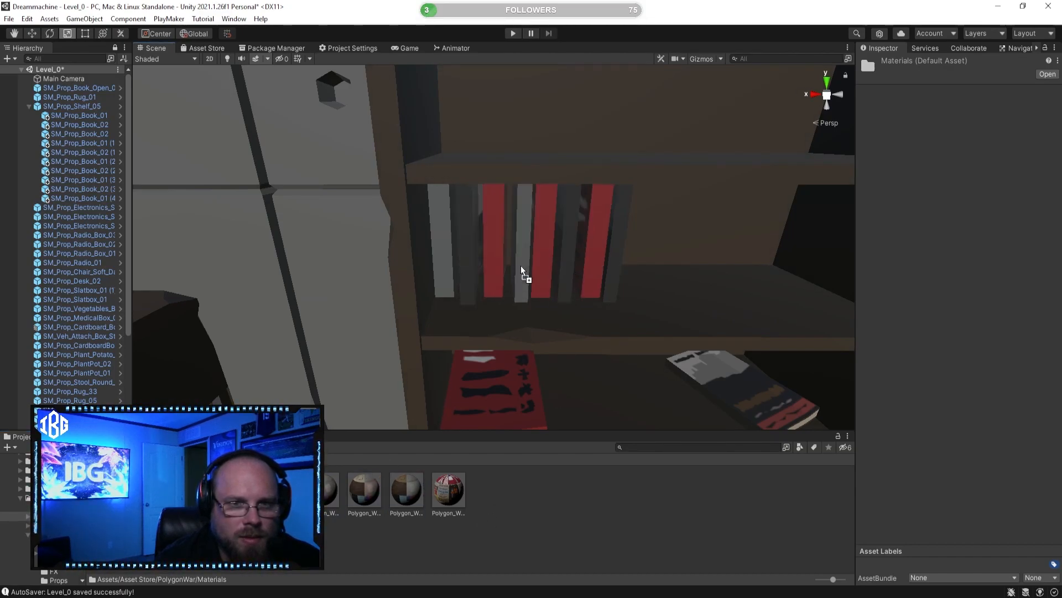
{"action": "left_click", "coordinate": [523, 540]}
Step: Apply the Polygon_War_Posters Signs Flags_02 material from PolygonWar's Alternates materials folder to the sixth upright book
{"action": "right_click_drag", "start_coordinate": [513, 369], "coordinate": [458, 376]}
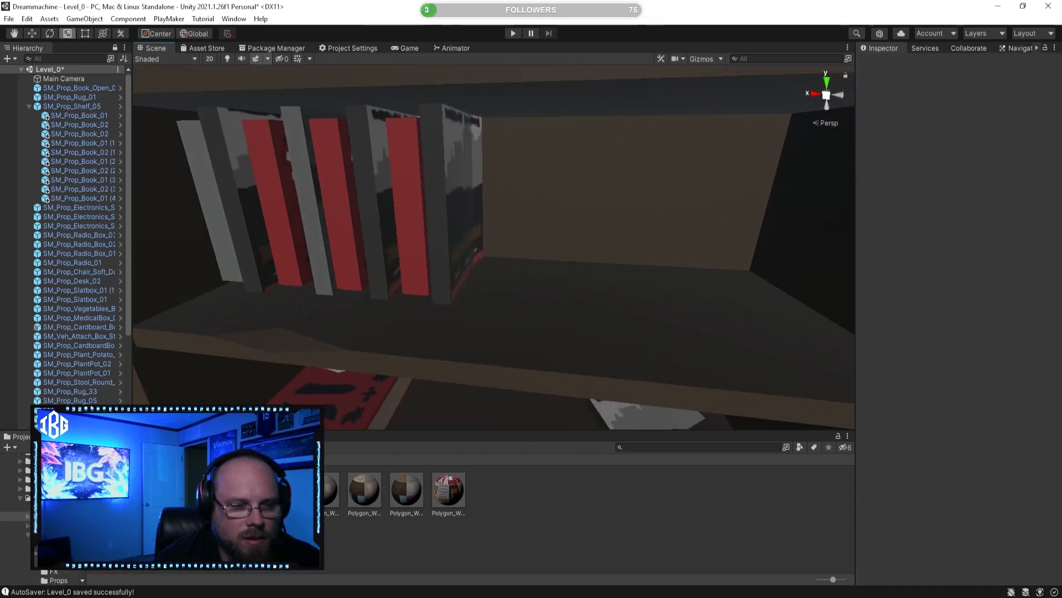
{"action": "double_click", "coordinate": [113, 489]}
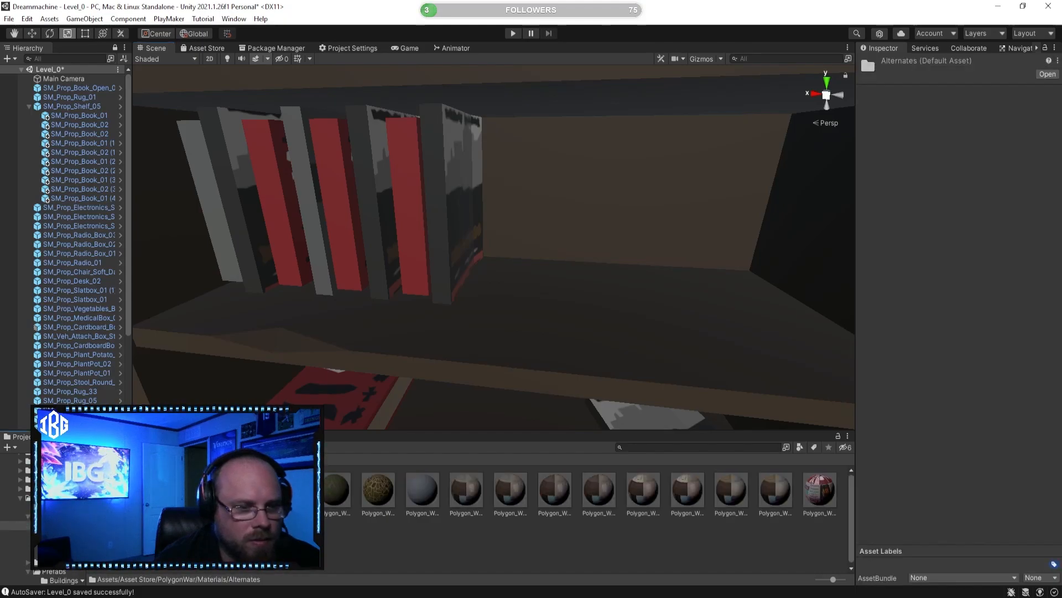
{"action": "left_click_drag", "start_coordinate": [466, 490], "coordinate": [440, 472]}
{"action": "left_click_drag", "start_coordinate": [507, 485], "coordinate": [608, 555]}
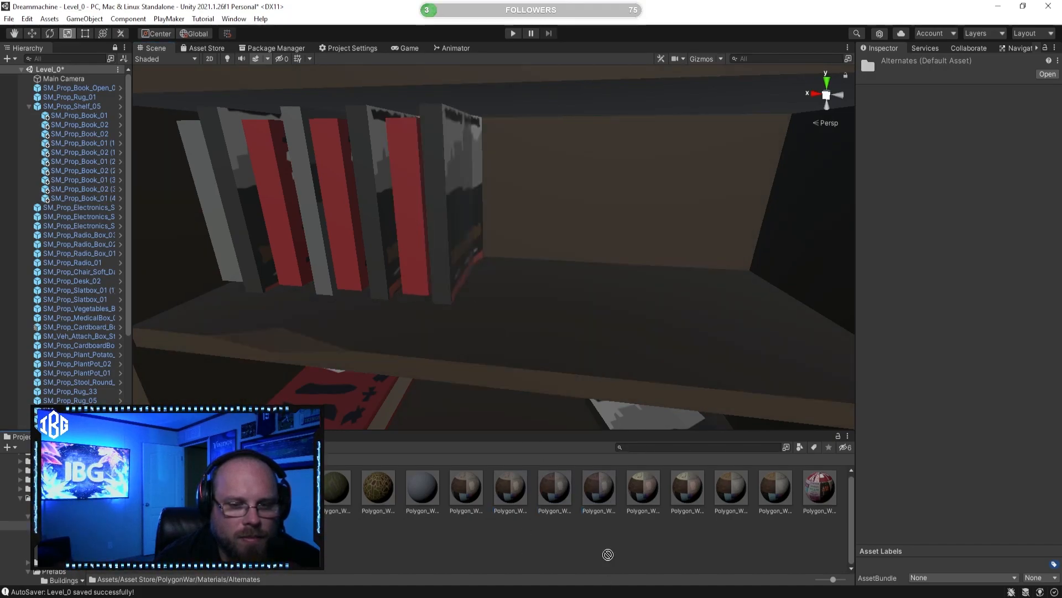
{"action": "left_click_drag", "start_coordinate": [788, 513], "coordinate": [371, 208]}
Step: Apply a dark grey material from PolygonWar/Materials/Misc to the fifth upright book, replacing its red look
{"action": "right_click_drag", "start_coordinate": [436, 333], "coordinate": [399, 329]}
{"action": "key", "text": "s"}
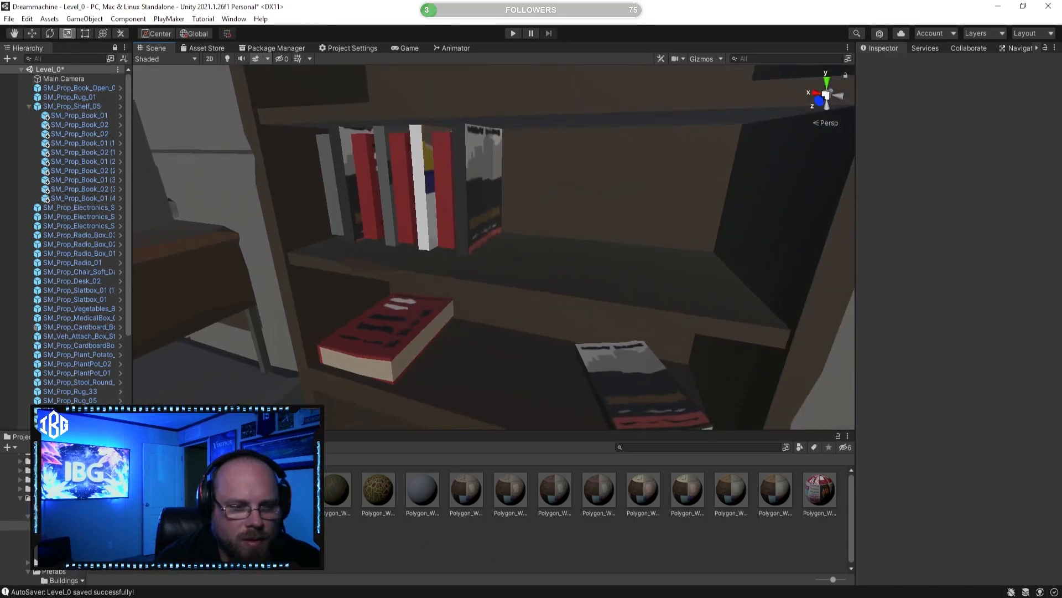
{"action": "left_click", "coordinate": [60, 517]}
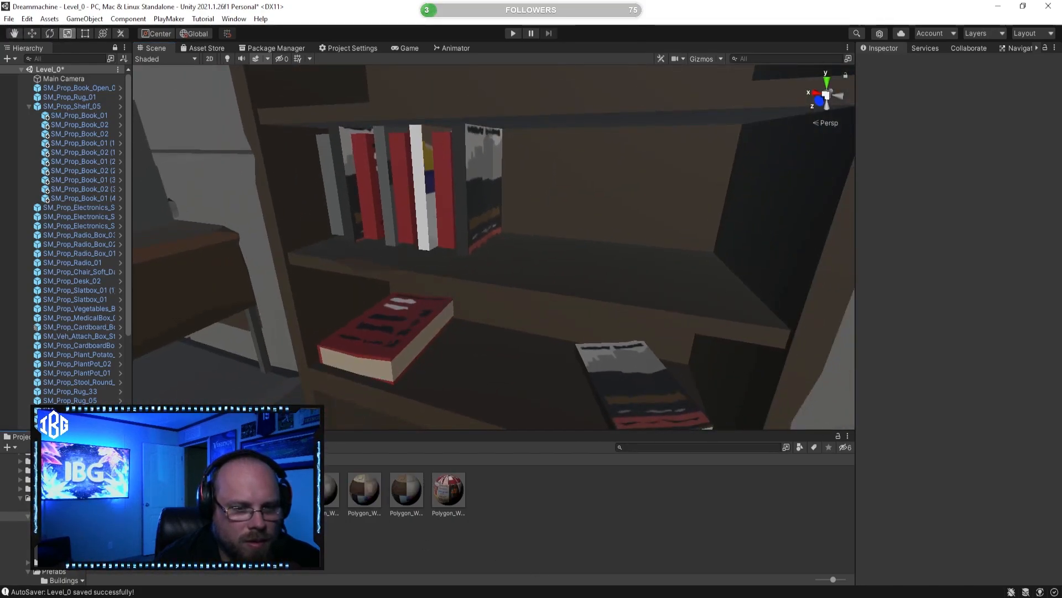
{"action": "left_click_drag", "start_coordinate": [452, 491], "coordinate": [525, 532]}
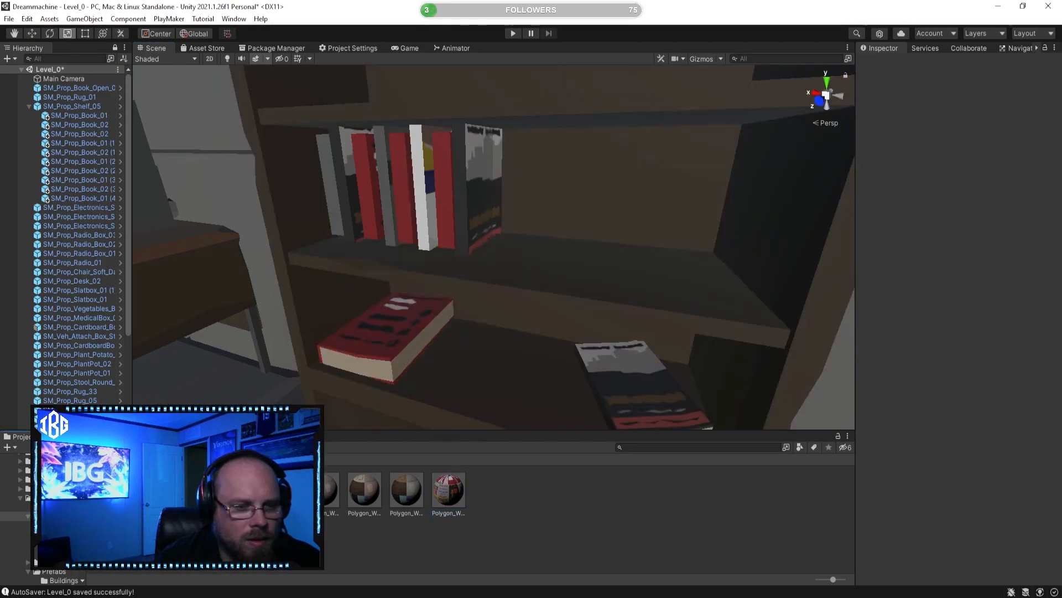
{"action": "left_click", "coordinate": [55, 535]}
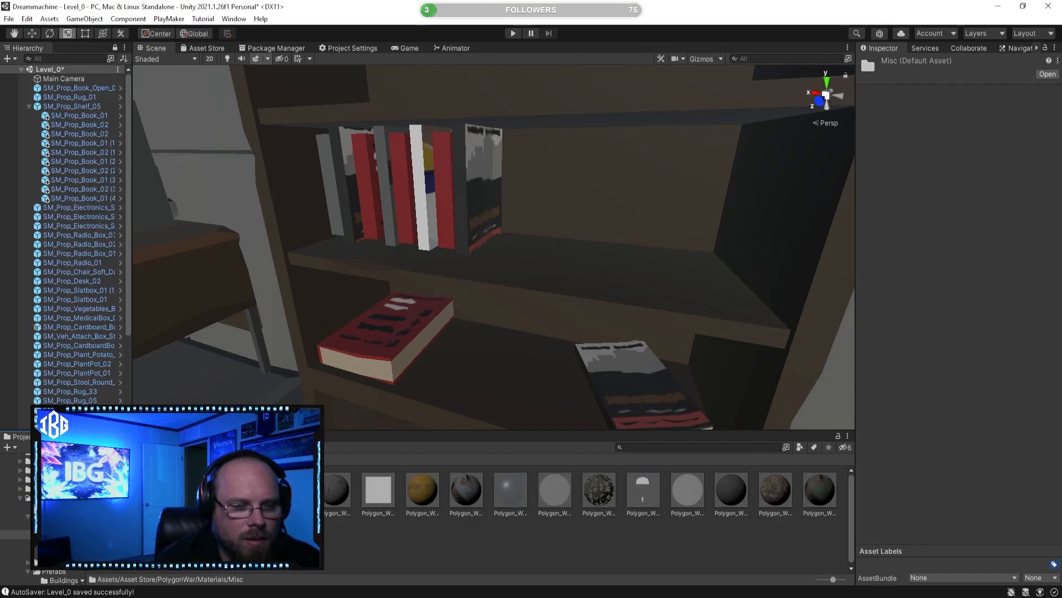
{"action": "left_click_drag", "start_coordinate": [210, 539], "coordinate": [408, 206]}
{"action": "left_click", "coordinate": [439, 534]}
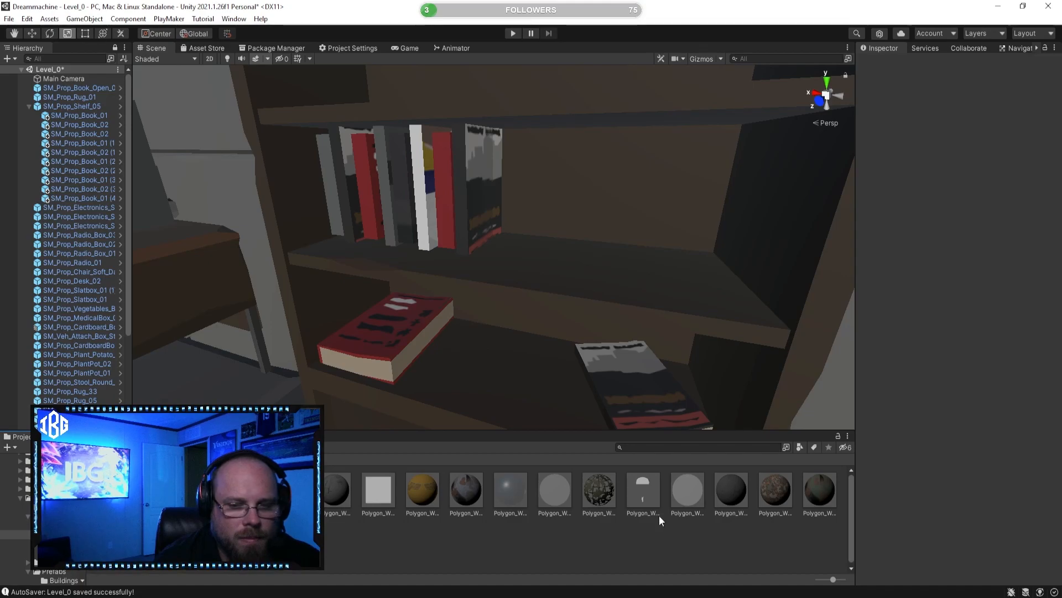
Step: Apply the Polygon_War_Russian_Tank_Destroyed_01 material to the seventh upright book and clear the selection
{"action": "left_click", "coordinate": [809, 497]}
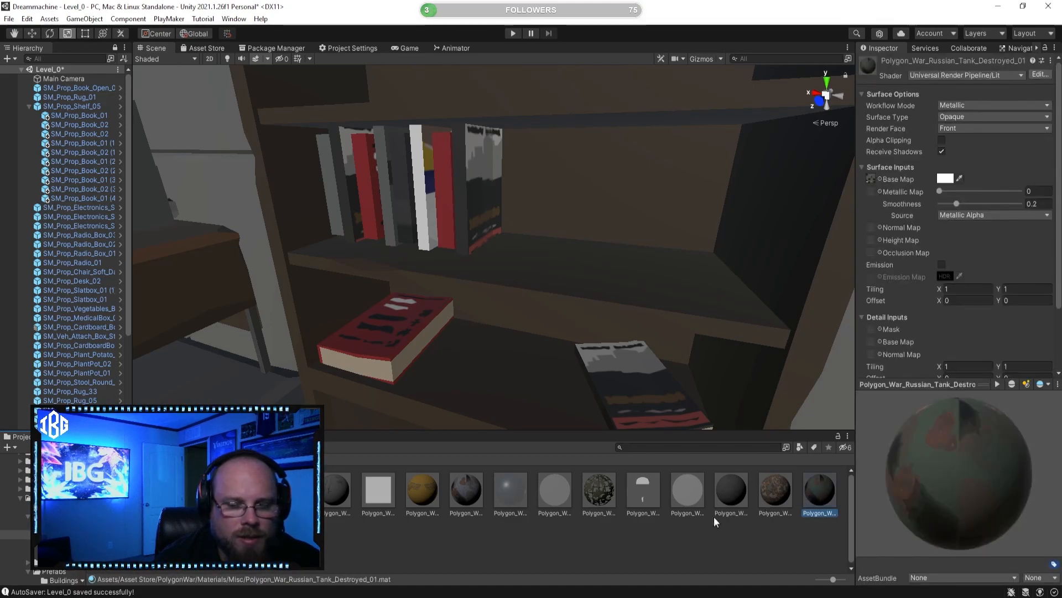
{"action": "left_click_drag", "start_coordinate": [805, 495], "coordinate": [449, 198]}
{"action": "left_click", "coordinate": [495, 550]}
Step: Slide the second upright book, a dark SM_Prop_Book_02, along X to sit against the first book
{"action": "right_click_drag", "start_coordinate": [531, 222], "coordinate": [548, 246]}
{"action": "key", "text": "a"}
{"action": "key", "text": "d"}
{"action": "key", "text": "a"}
{"action": "key", "text": "e"}
{"action": "key", "text": "q"}
{"action": "key", "text": "w"}
{"action": "key", "text": "e"}
{"action": "key", "text": "s"}
{"action": "key", "text": "w"}
{"action": "right_click_drag", "start_coordinate": [490, 324], "coordinate": [446, 268]}
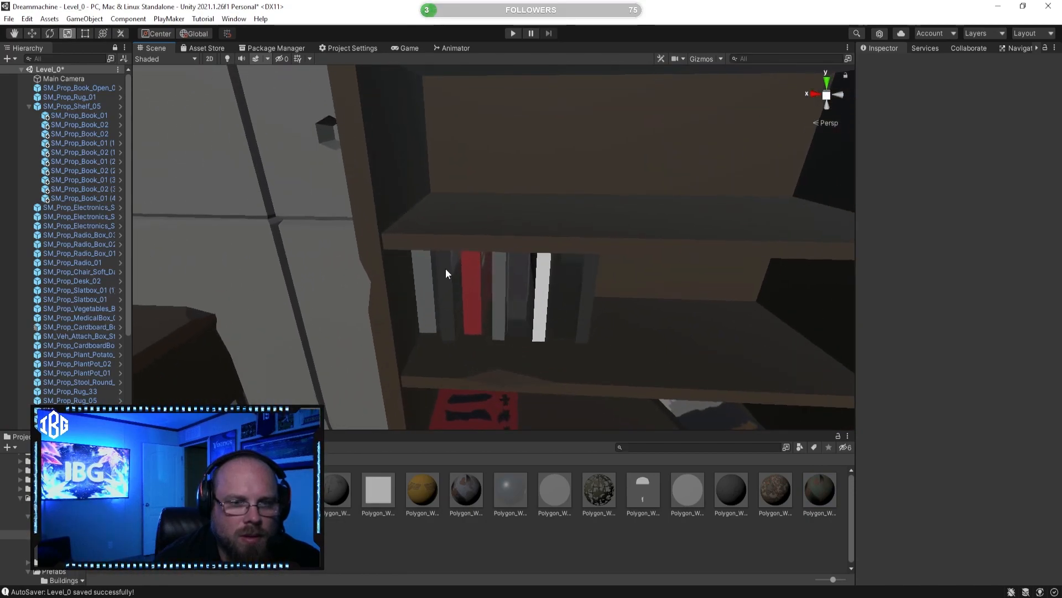
{"action": "left_click", "coordinate": [480, 308]}
{"action": "left_click", "coordinate": [453, 286]}
{"action": "key", "text": "q"}
{"action": "right_click_drag", "start_coordinate": [469, 329], "coordinate": [485, 300]}
{"action": "key", "text": "w"}
{"action": "left_click", "coordinate": [32, 34]}
{"action": "right_click_drag", "start_coordinate": [148, 81], "coordinate": [256, 119]}
{"action": "key", "text": "a"}
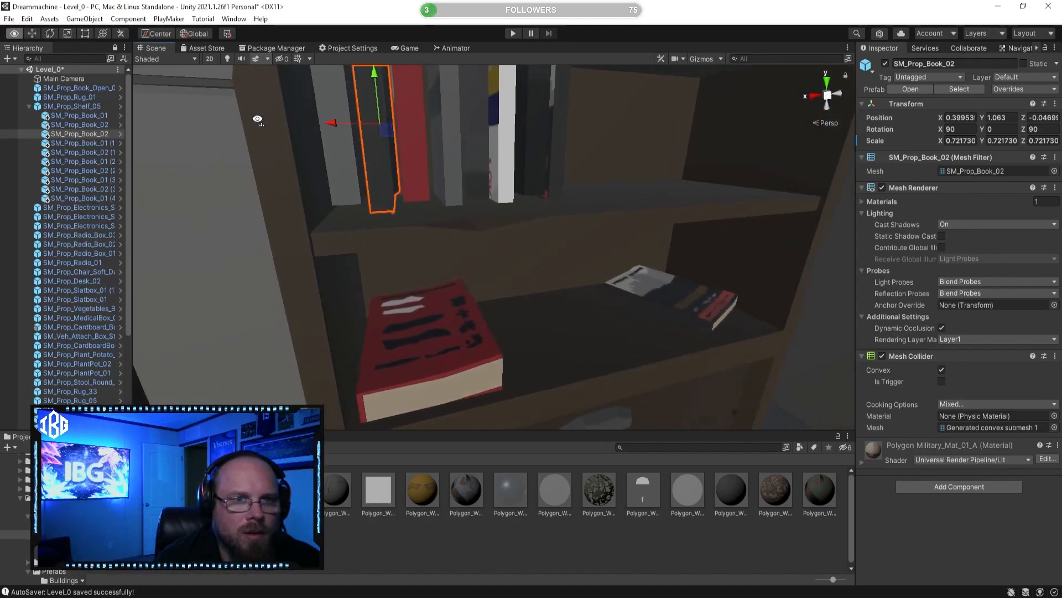
{"action": "left_click_drag", "start_coordinate": [328, 122], "coordinate": [349, 126]}
Step: Slide the third, fourth and fifth upright books along X to close the gaps between them
{"action": "left_click", "coordinate": [409, 125]}
{"action": "left_click", "coordinate": [412, 127]}
{"action": "right_click_drag", "start_coordinate": [349, 126], "coordinate": [321, 106]}
{"action": "left_click", "coordinate": [502, 217]}
{"action": "left_click", "coordinate": [495, 218]}
{"action": "mouse_move", "coordinate": [471, 231]}
{"action": "left_mouse_down"}
{"action": "mouse_move", "coordinate": [447, 233]}
{"action": "mouse_move", "coordinate": [469, 233]}
{"action": "left_mouse_up"}
{"action": "left_click", "coordinate": [532, 222]}
{"action": "left_click", "coordinate": [531, 222]}
Step: Slide the white book to X 0.233 against the fifth book and the dark seventh book beside it to X 0.196
{"action": "left_click", "coordinate": [101, 189]}
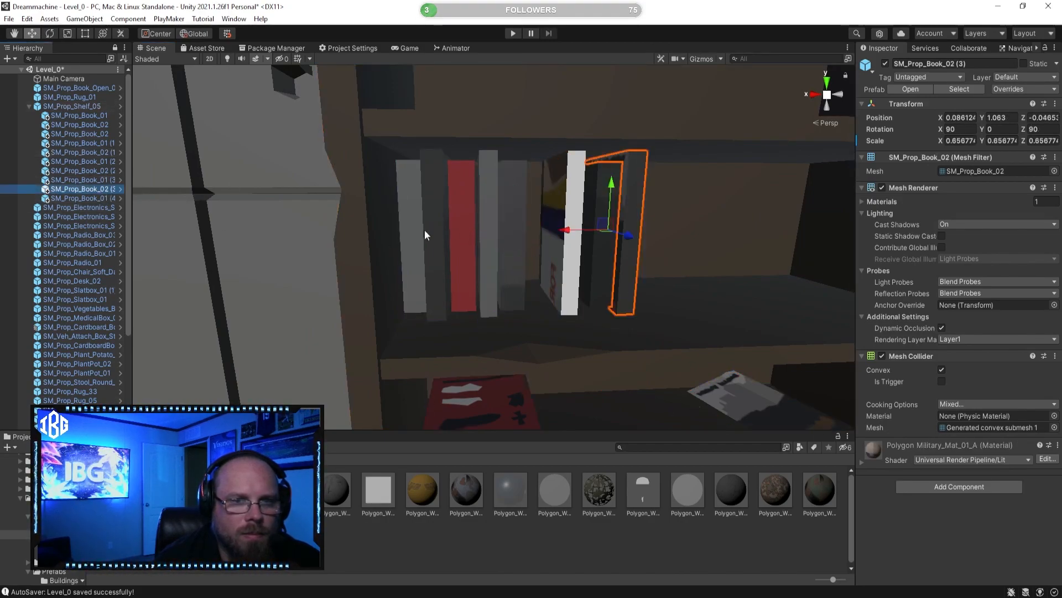
{"action": "left_click", "coordinate": [559, 205]}
{"action": "left_click", "coordinate": [567, 205]}
{"action": "mouse_move", "coordinate": [514, 237]}
{"action": "left_mouse_down"}
{"action": "mouse_move", "coordinate": [493, 231]}
{"action": "mouse_move", "coordinate": [503, 241]}
{"action": "left_mouse_up"}
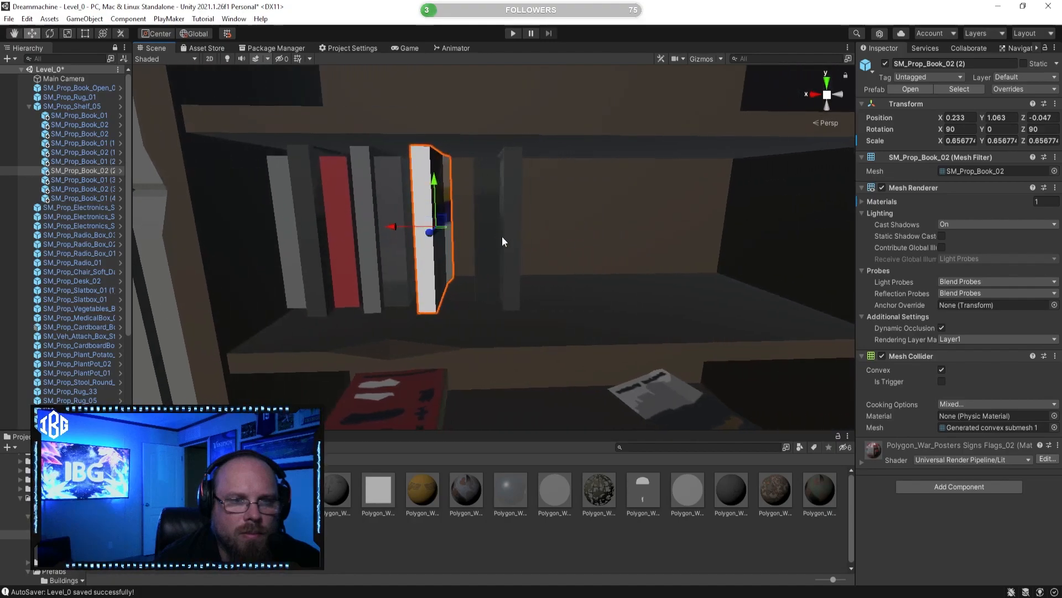
{"action": "left_click", "coordinate": [488, 208]}
{"action": "left_click", "coordinate": [478, 226]}
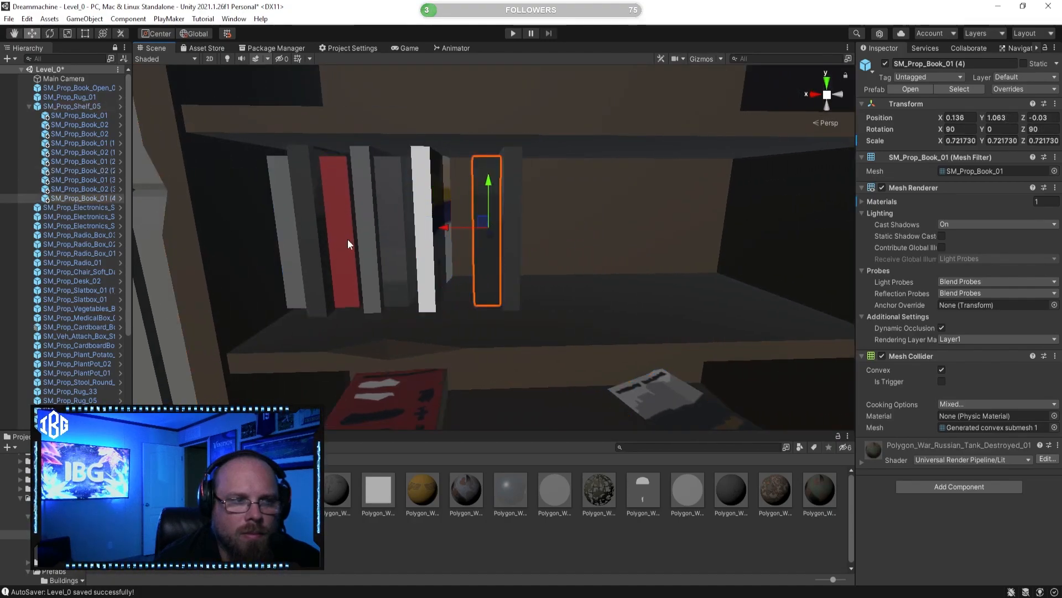
{"action": "left_click_drag", "start_coordinate": [440, 230], "coordinate": [410, 232]}
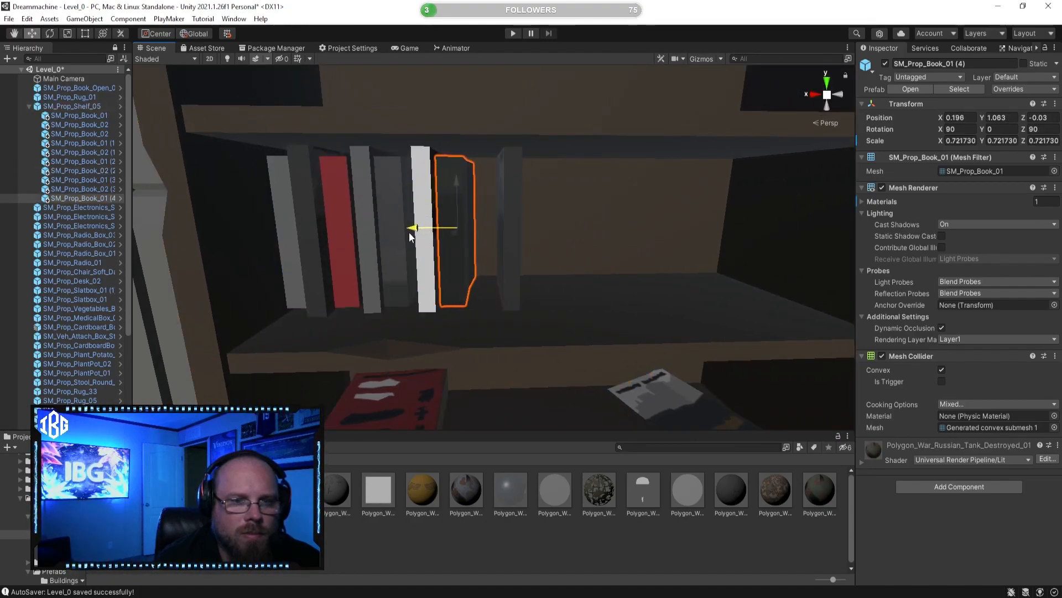
Step: Slide the last upright SM_Prop_Book_02 to X 0.142 against the seventh book and leave it selected
{"action": "left_click", "coordinate": [513, 224]}
{"action": "left_click", "coordinate": [513, 225]}
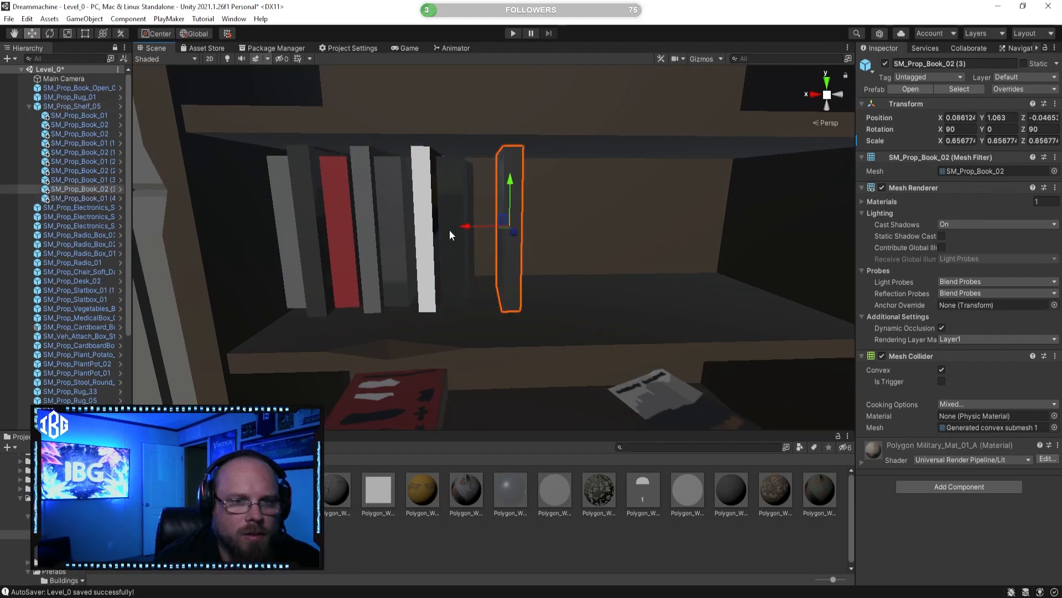
{"action": "left_click_drag", "start_coordinate": [465, 229], "coordinate": [437, 229]}
{"action": "left_click", "coordinate": [528, 535]}
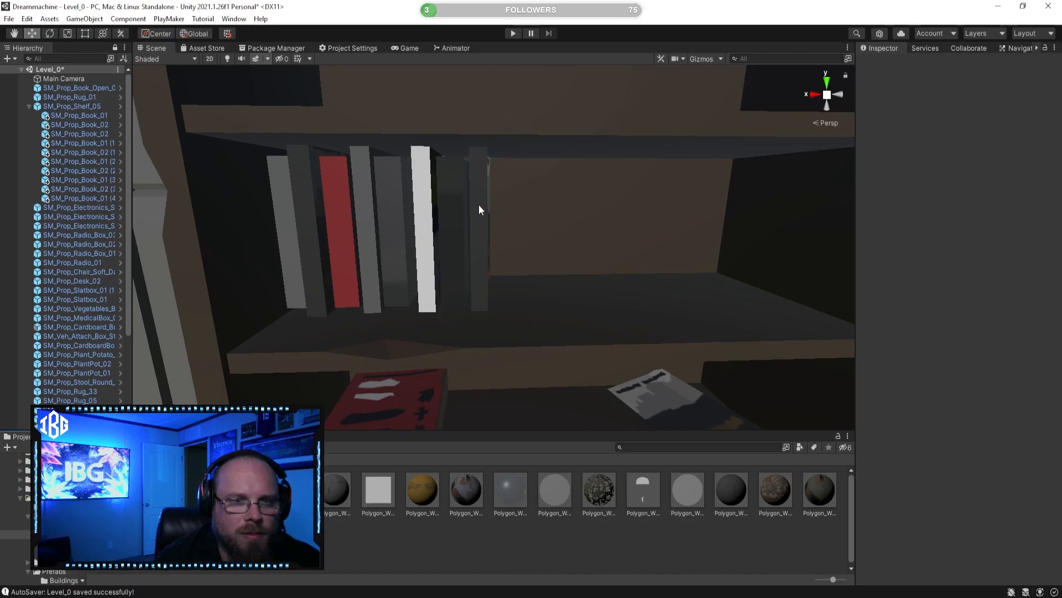
{"action": "left_click", "coordinate": [480, 210]}
{"action": "left_click", "coordinate": [485, 229]}
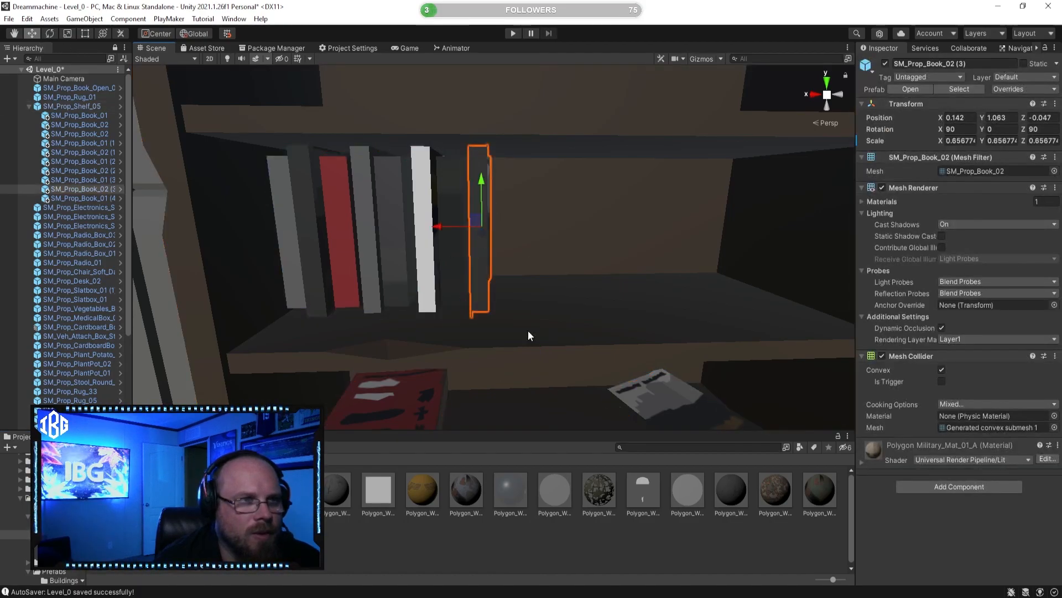
Step: Tilt the last SM_Prop_Book_02 on the shelf to X rotation 66.478 and scale it down uniformly to about 0.505
{"action": "mouse_move", "coordinate": [446, 227]}
{"action": "left_mouse_down"}
{"action": "mouse_move", "coordinate": [477, 228]}
{"action": "mouse_move", "coordinate": [464, 211]}
{"action": "mouse_move", "coordinate": [450, 220]}
{"action": "left_mouse_up"}
{"action": "key", "text": "e"}
{"action": "left_click", "coordinate": [67, 34]}
{"action": "left_click_drag", "start_coordinate": [515, 227], "coordinate": [460, 228]}
Step: Move the tilted book down to X 0.101, Y 1.042 so it leans against the row, and deselect it
{"action": "left_click", "coordinate": [31, 33]}
{"action": "left_click_drag", "start_coordinate": [503, 184], "coordinate": [495, 193]}
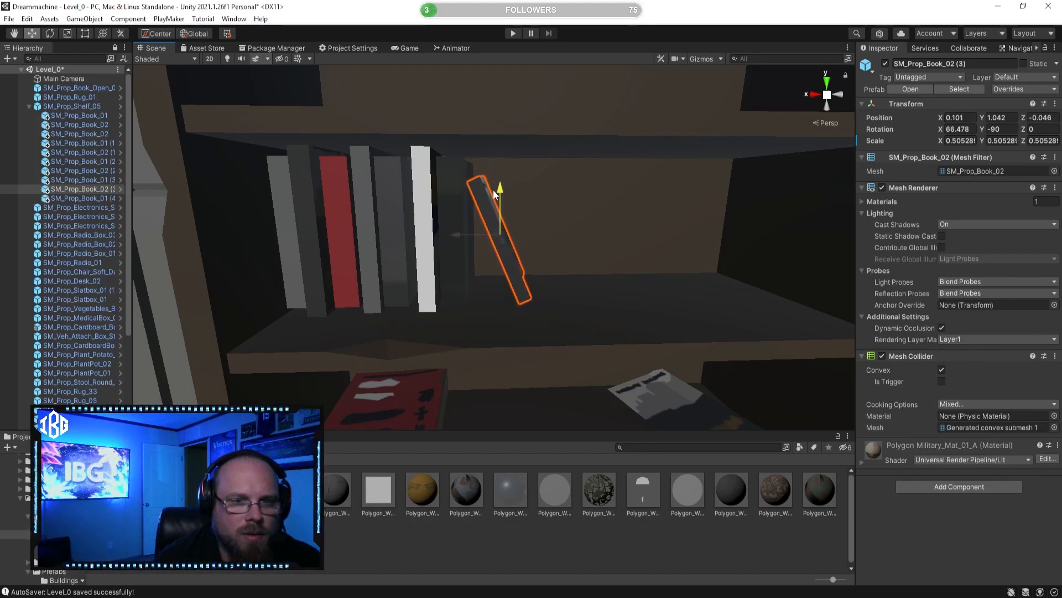
{"action": "left_click", "coordinate": [617, 565]}
{"action": "key", "text": "s"}
{"action": "right_click_drag", "start_coordinate": [567, 282], "coordinate": [556, 306]}
{"action": "key", "text": "w"}
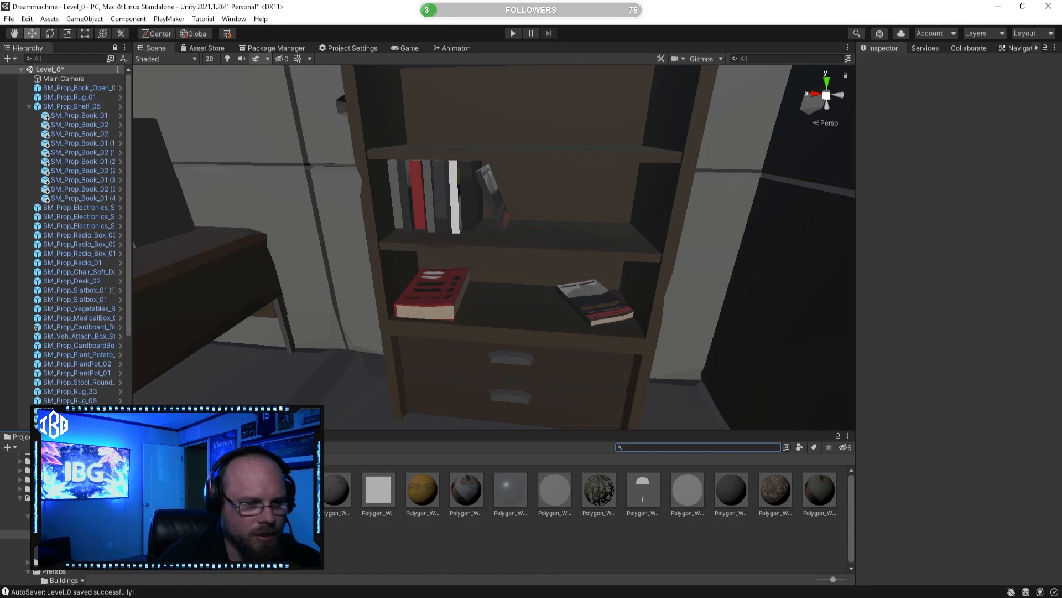
Step: Browse the PolygonWar Props prefabs and preview the France and USA flag poles
{"action": "left_click", "coordinate": [52, 516]}
{"action": "left_click", "coordinate": [49, 498]}
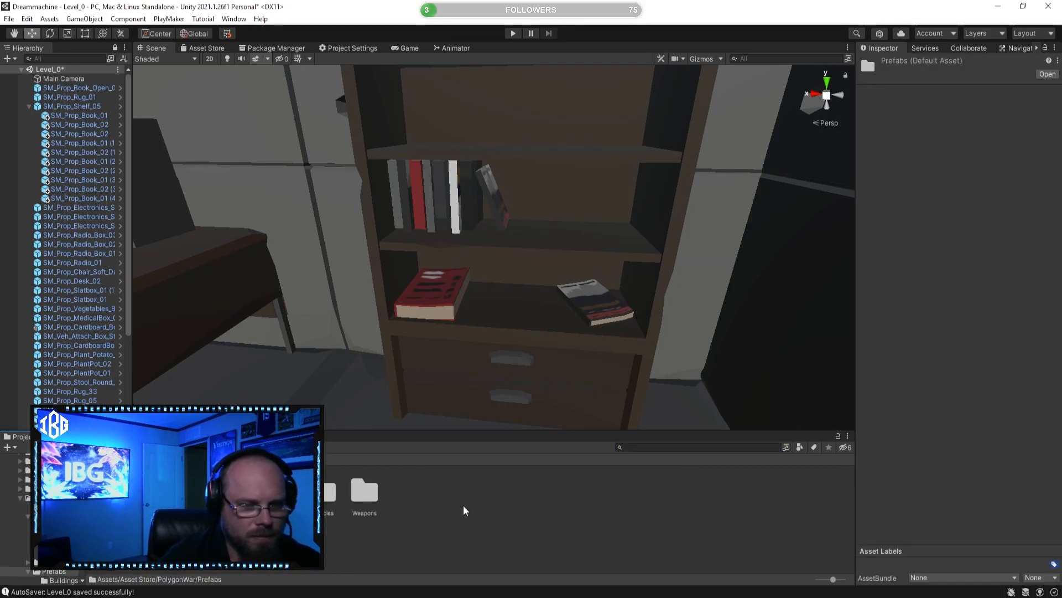
{"action": "double_click", "coordinate": [277, 492]}
{"action": "scroll", "coordinate": [608, 538], "scroll_direction": "down", "scroll_amount": 11}
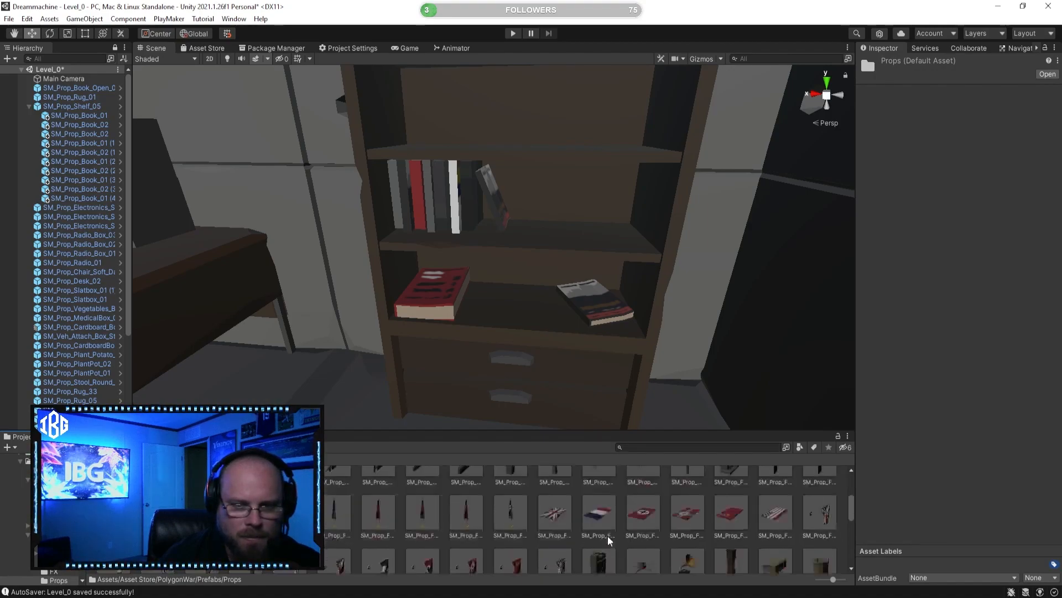
{"action": "scroll", "coordinate": [609, 541], "scroll_direction": "down", "scroll_amount": 6}
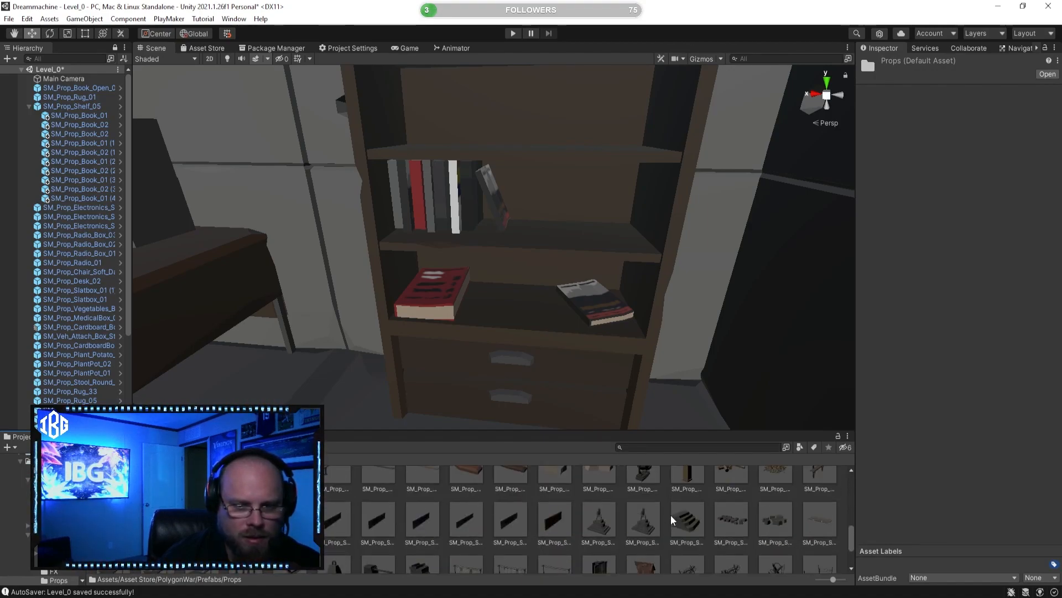
{"action": "scroll", "coordinate": [653, 523], "scroll_direction": "down", "scroll_amount": 8}
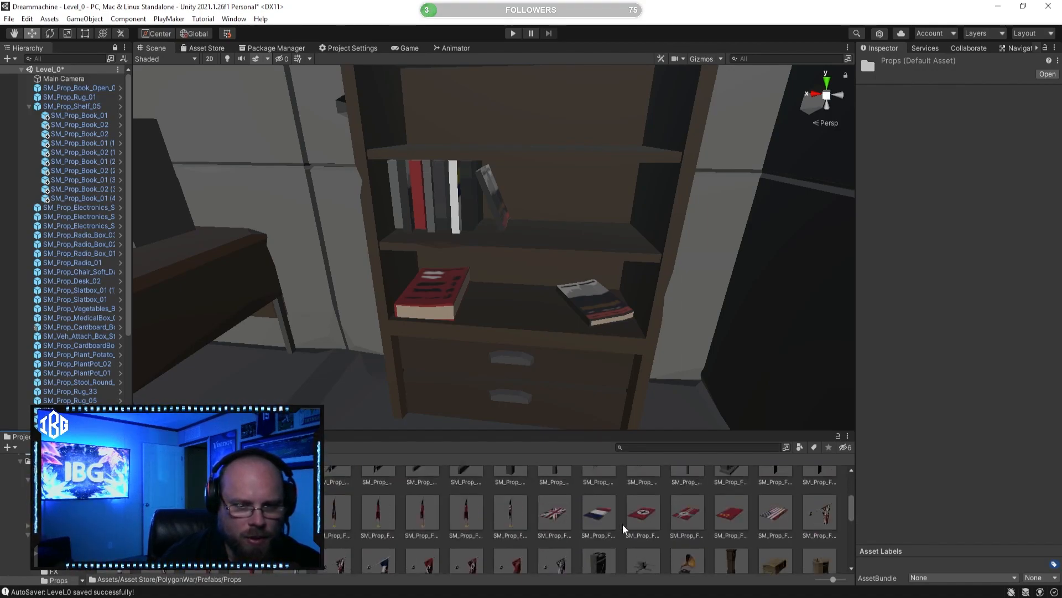
{"action": "left_click", "coordinate": [332, 517]}
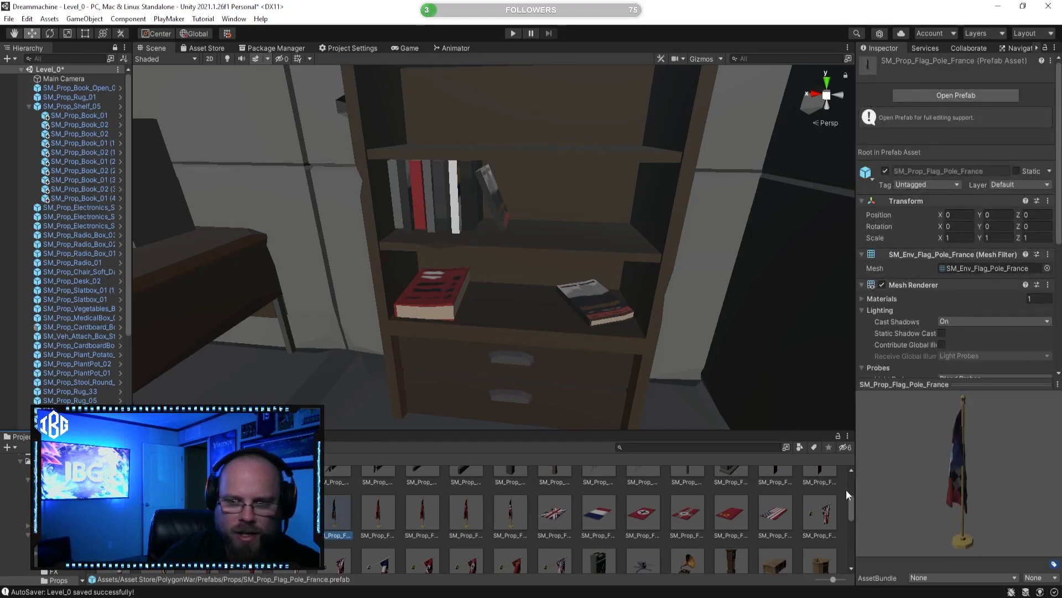
{"action": "left_click", "coordinate": [504, 517]}
{"action": "left_click", "coordinate": [509, 510]}
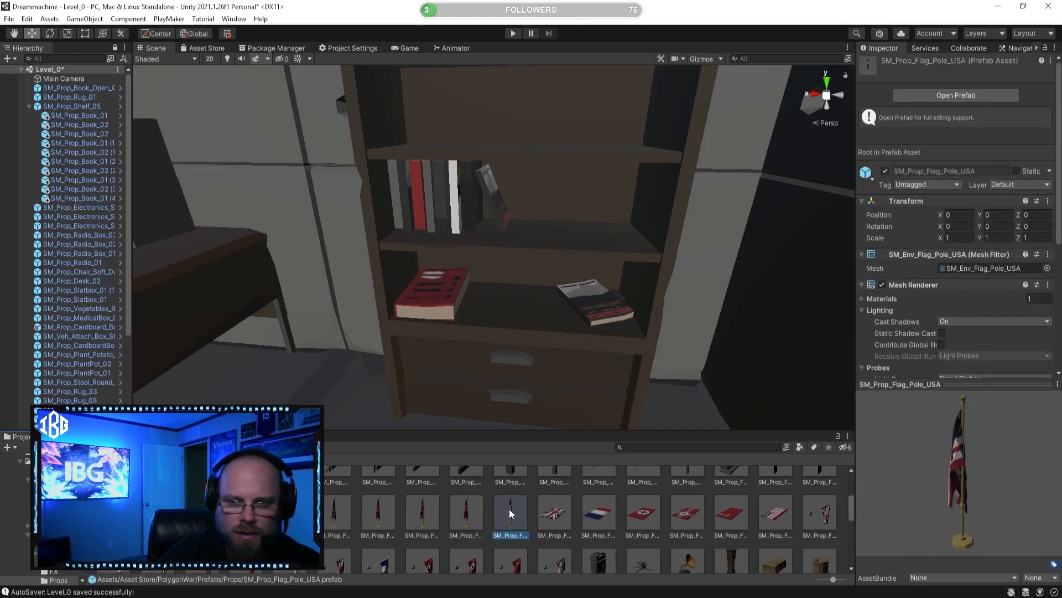
Step: Try SM_Prop_Flag_Pole_USA on the floor beside the bookshelf and delete it again
{"action": "left_click_drag", "start_coordinate": [552, 430], "coordinate": [556, 307]}
{"action": "right_click_drag", "start_coordinate": [560, 308], "coordinate": [539, 256]}
{"action": "left_click", "coordinate": [620, 490]}
{"action": "left_click", "coordinate": [524, 253]}
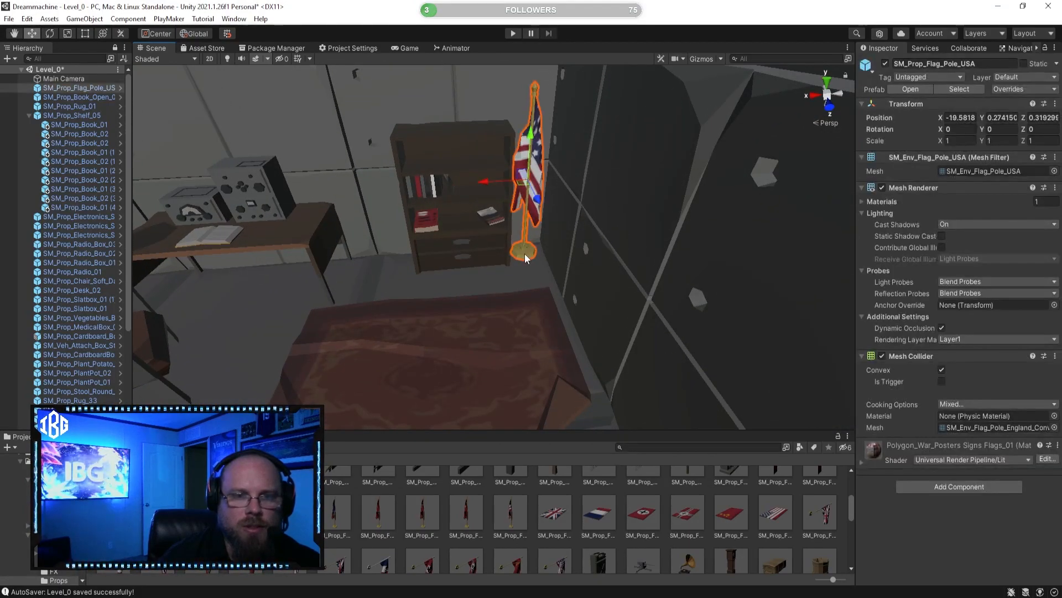
{"action": "key", "text": "Delete"}
Step: Examine the remaining PolygonWar props for fitting decoration, previewing the parachute, rubble tile and roof window prefabs
{"action": "scroll", "coordinate": [344, 536], "scroll_direction": "down", "scroll_amount": 5}
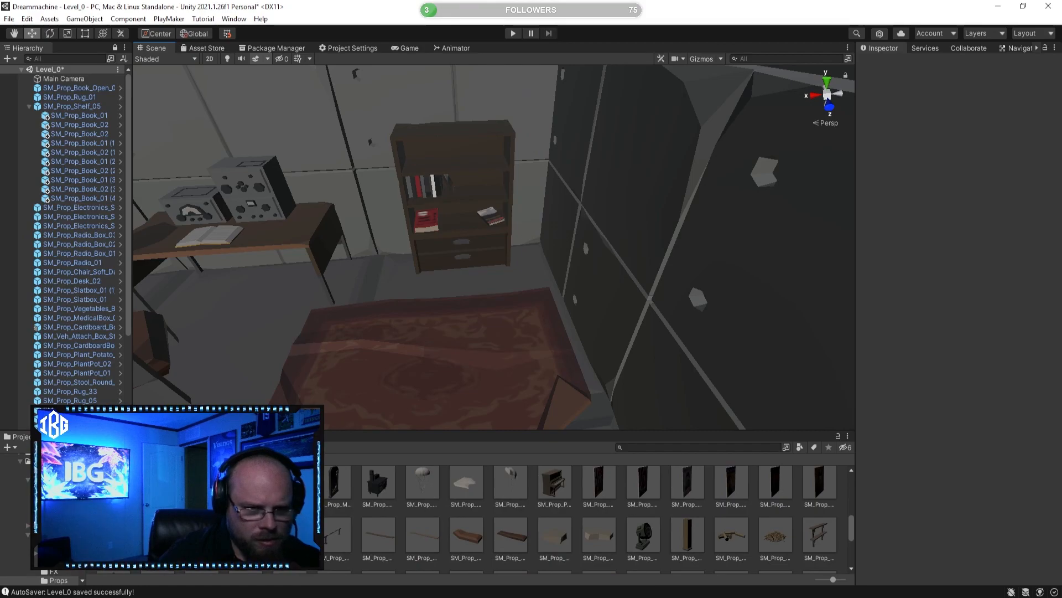
{"action": "scroll", "coordinate": [477, 493], "scroll_direction": "up", "scroll_amount": 1}
{"action": "left_click", "coordinate": [472, 496]}
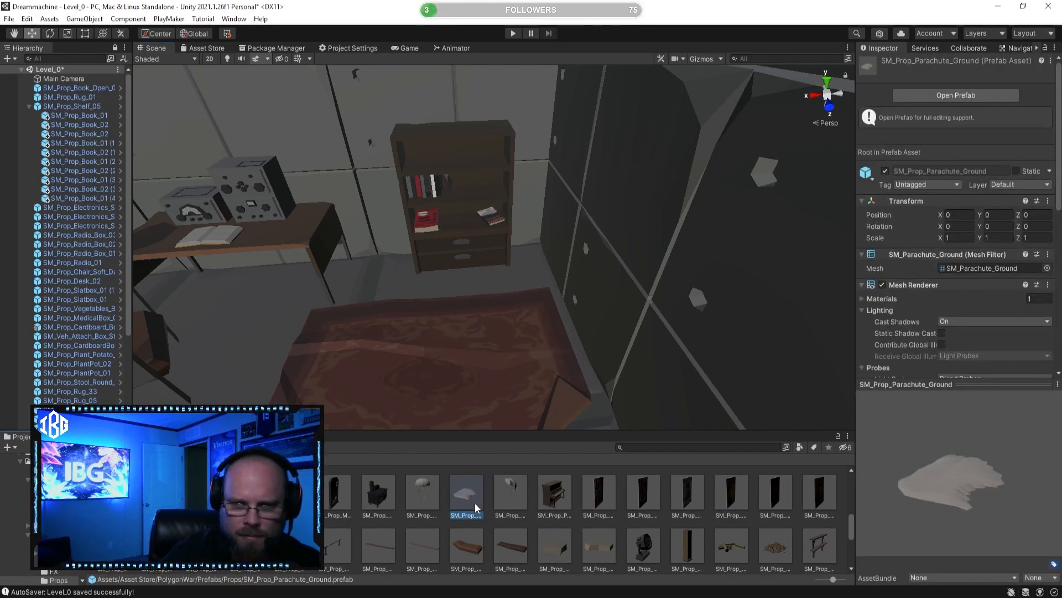
{"action": "scroll", "coordinate": [475, 503], "scroll_direction": "down", "scroll_amount": 2}
{"action": "left_click", "coordinate": [471, 490]}
{"action": "left_click", "coordinate": [511, 487]}
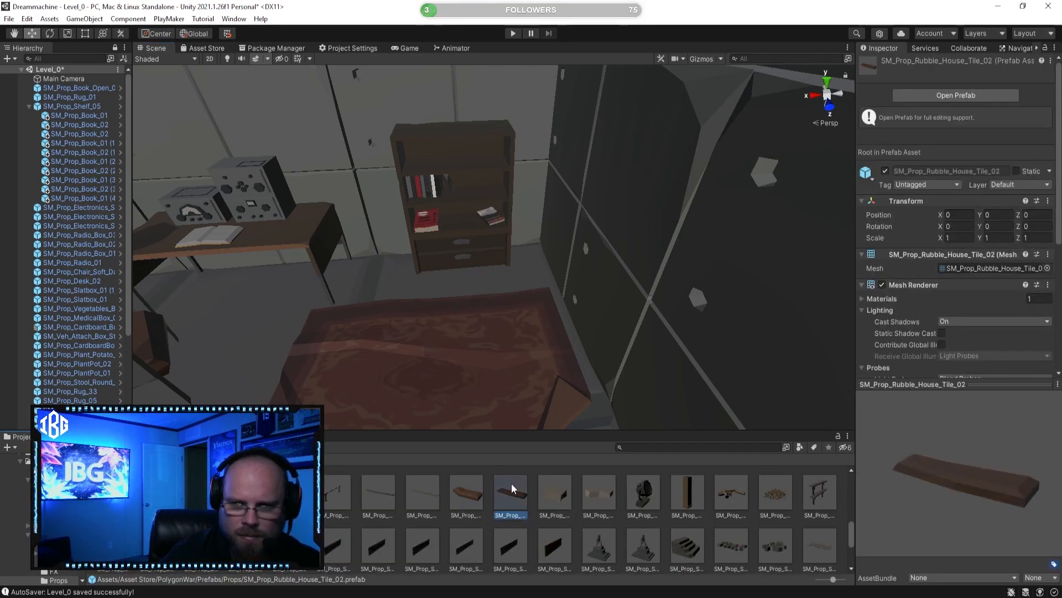
{"action": "scroll", "coordinate": [507, 492], "scroll_direction": "down", "scroll_amount": 2}
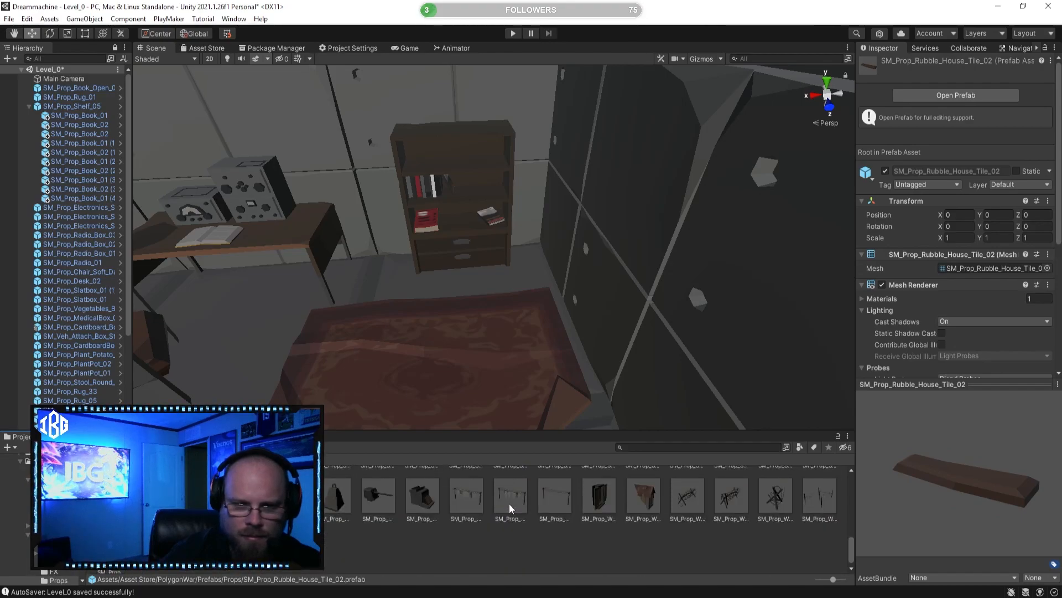
{"action": "left_click", "coordinate": [640, 494]}
{"action": "scroll", "coordinate": [425, 525], "scroll_direction": "up", "scroll_amount": 10}
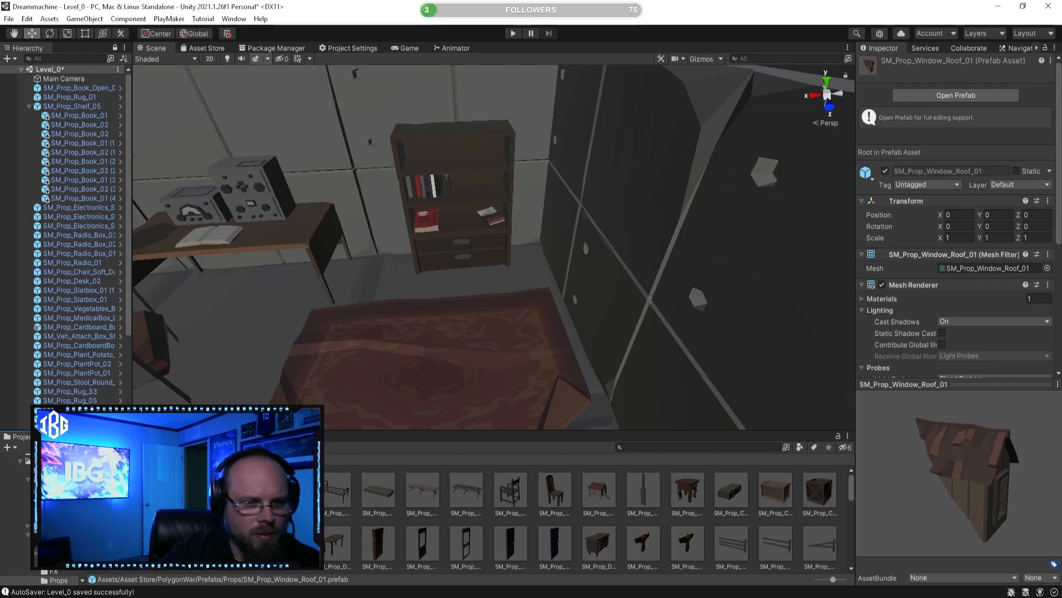
Step: Search the project for "book t:prefab" and place SM_Prop_Book_Magazine_01 on the floor in front of the bookshelf
{"action": "right_click_drag", "start_coordinate": [487, 339], "coordinate": [446, 334]}
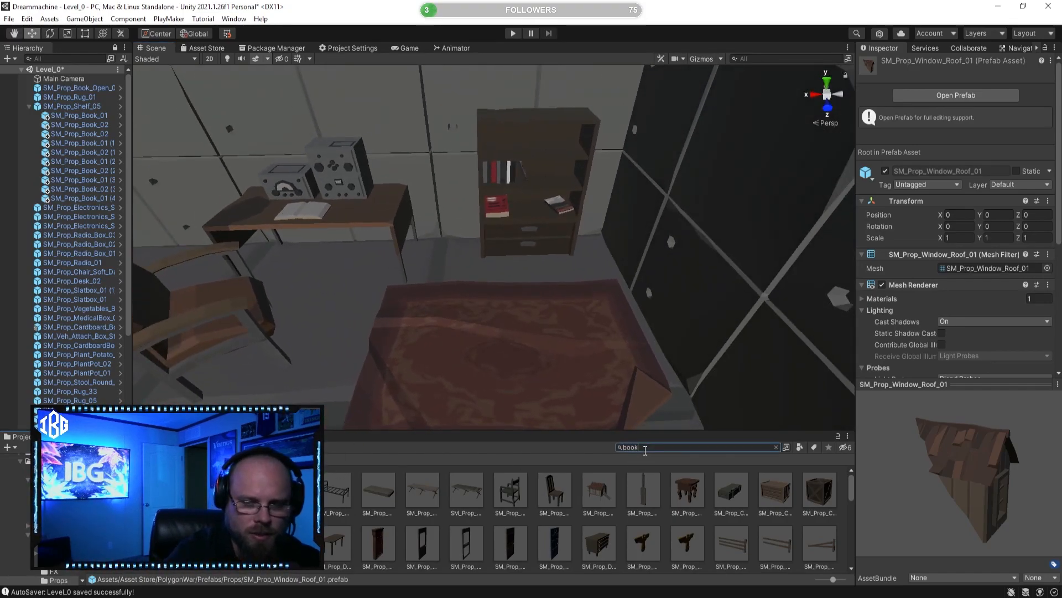
{"action": "type", "text": "a"}
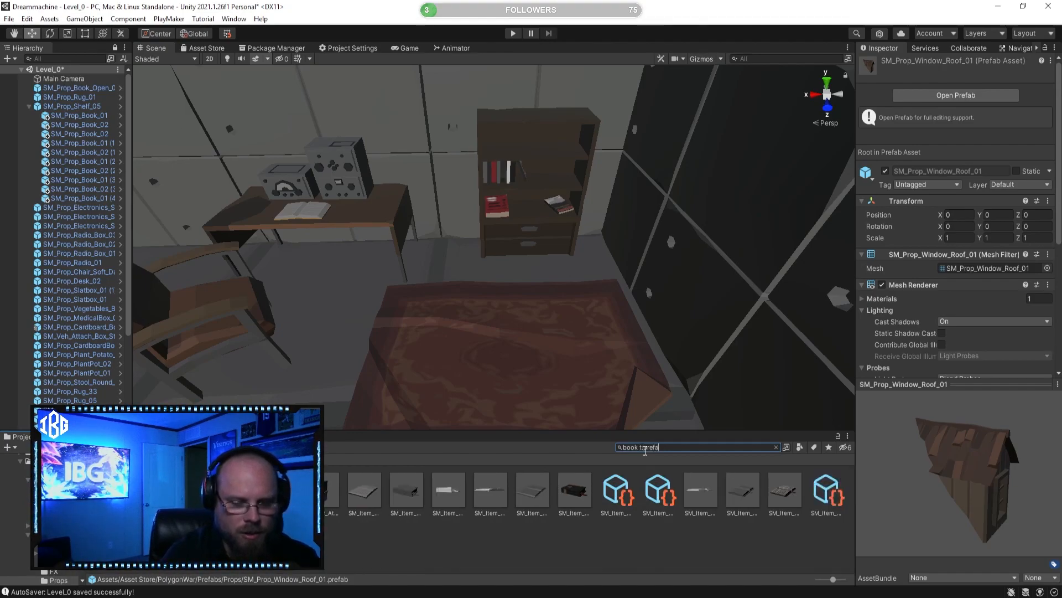
{"action": "type", "text": "b"}
{"action": "left_click", "coordinate": [407, 489]}
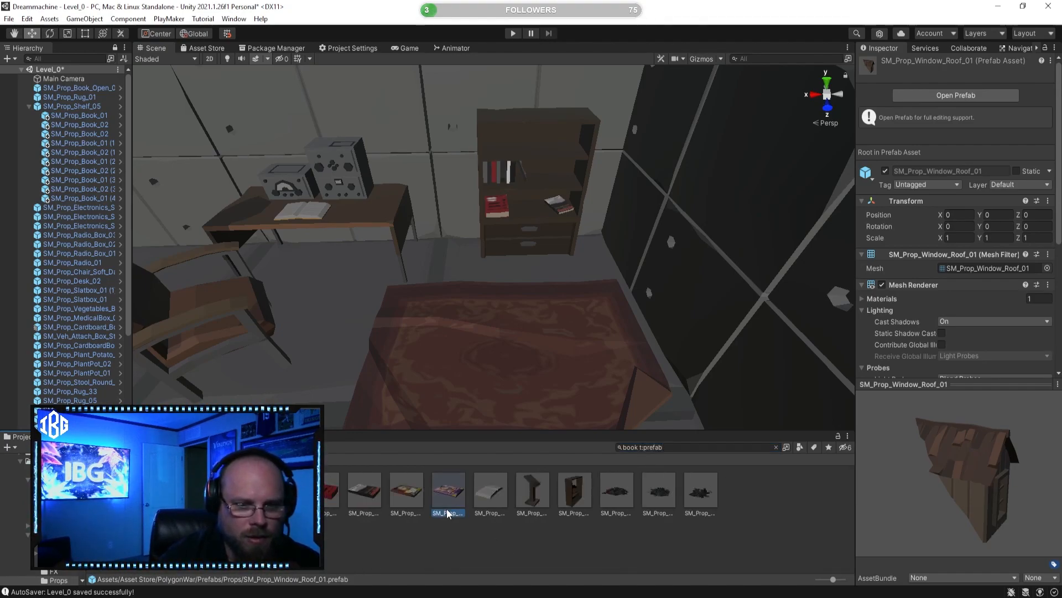
{"action": "right_click_drag", "start_coordinate": [550, 303], "coordinate": [390, 460]}
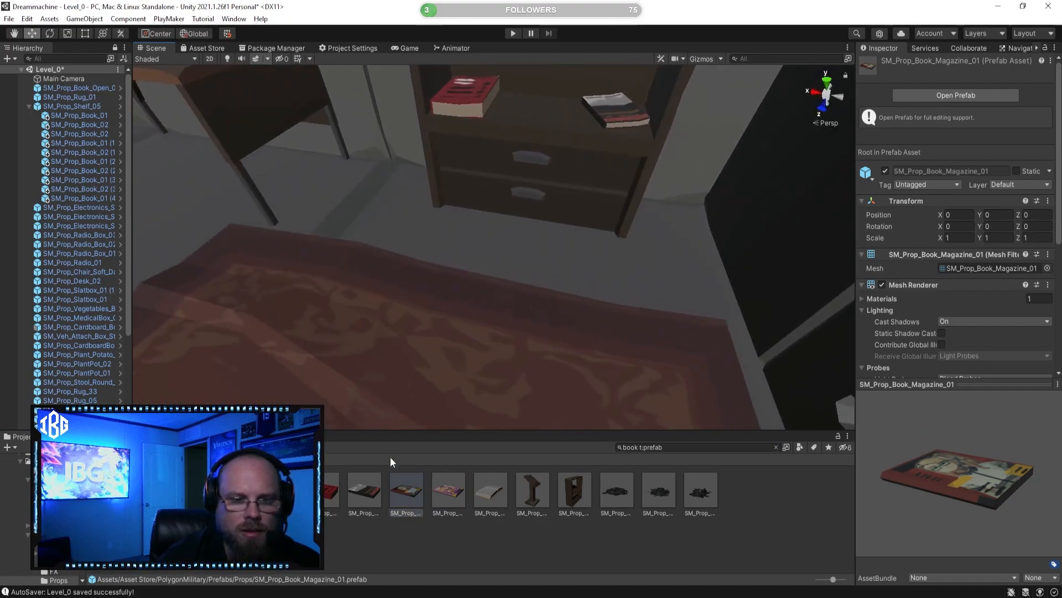
{"action": "left_click_drag", "start_coordinate": [471, 242], "coordinate": [496, 379]}
{"action": "left_click", "coordinate": [50, 34]}
Step: Place SM_Prop_Book_Magazine_02 on the floor beside the first magazine, at an angle
{"action": "left_click", "coordinate": [450, 491]}
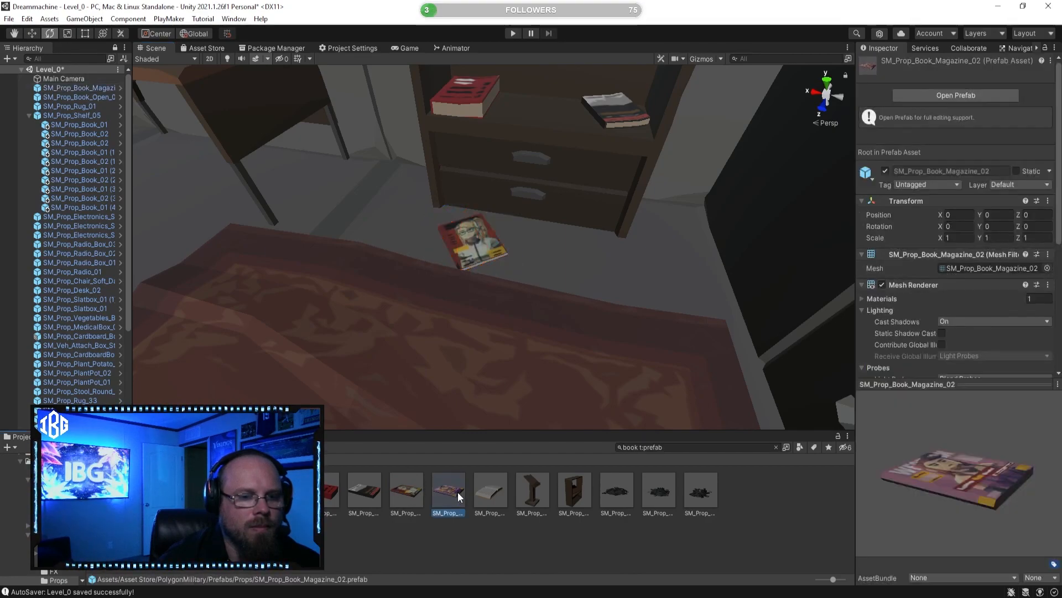
{"action": "left_click_drag", "start_coordinate": [588, 266], "coordinate": [484, 267]}
{"action": "left_click", "coordinate": [643, 512]}
Step: Search the project for "paper t:prefab" and place SM_Prop_Papers_01 scattered over the rug in front of the bookshelf
{"action": "right_click_drag", "start_coordinate": [509, 365], "coordinate": [546, 354]}
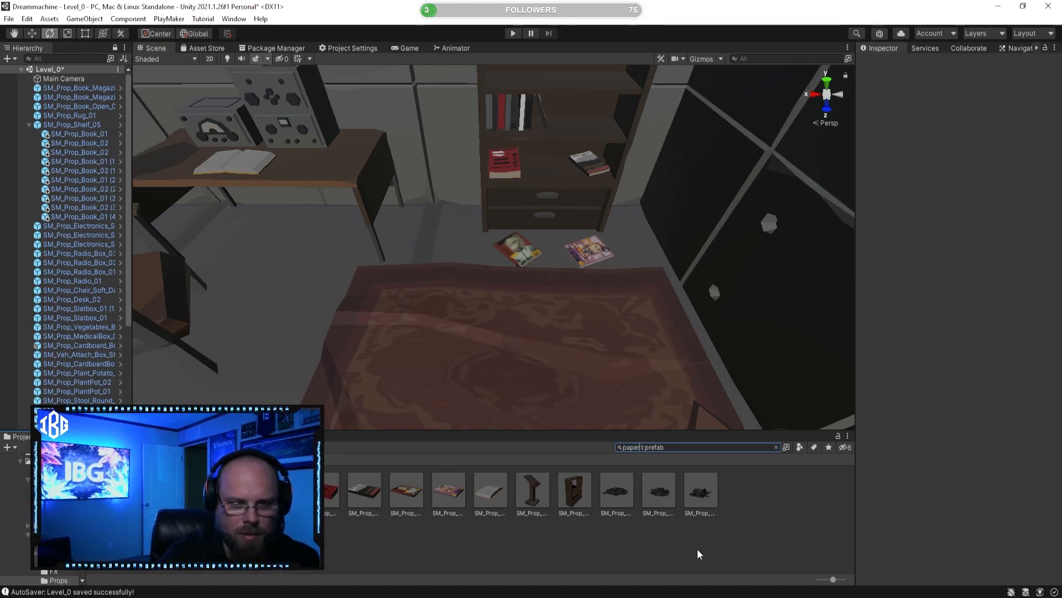
{"action": "left_click", "coordinate": [601, 496]}
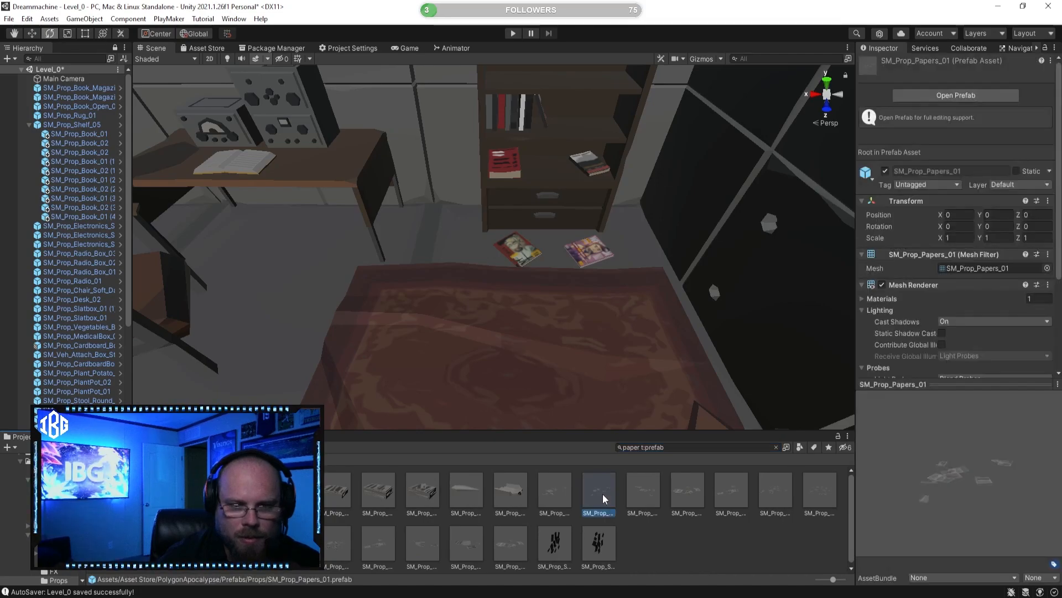
{"action": "left_click_drag", "start_coordinate": [603, 498], "coordinate": [520, 334]}
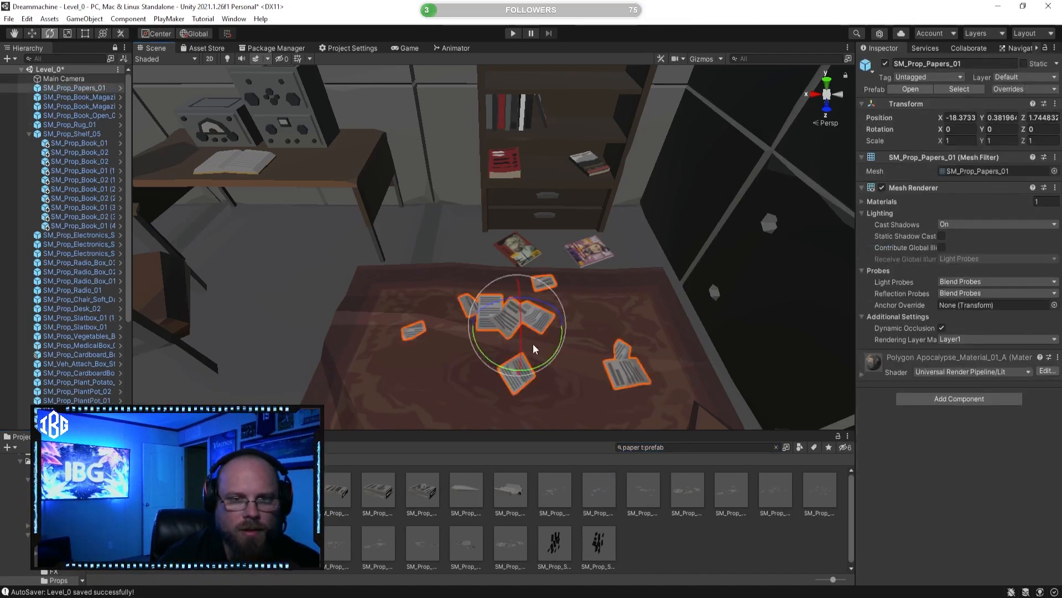
{"action": "right_click_drag", "start_coordinate": [529, 340], "coordinate": [547, 418]}
Step: Place SM_Prop_Paper_Pile_01 on the desk beside the radio equipment and deselect it
{"action": "left_click", "coordinate": [337, 491]}
{"action": "right_click_drag", "start_coordinate": [505, 304], "coordinate": [506, 304]}
{"action": "left_click_drag", "start_coordinate": [336, 491], "coordinate": [457, 286]}
{"action": "left_click", "coordinate": [659, 537]}
{"action": "right_click_drag", "start_coordinate": [581, 359], "coordinate": [542, 414]}
Step: Preview the other paper prefabs, including SM_Prop_Papers_03, SM_Prop_Papers_Large_02 and SM_Prop_Paper_Fan_01
{"action": "left_click", "coordinate": [510, 543]}
{"action": "left_click", "coordinate": [688, 490]}
{"action": "left_click", "coordinate": [730, 489]}
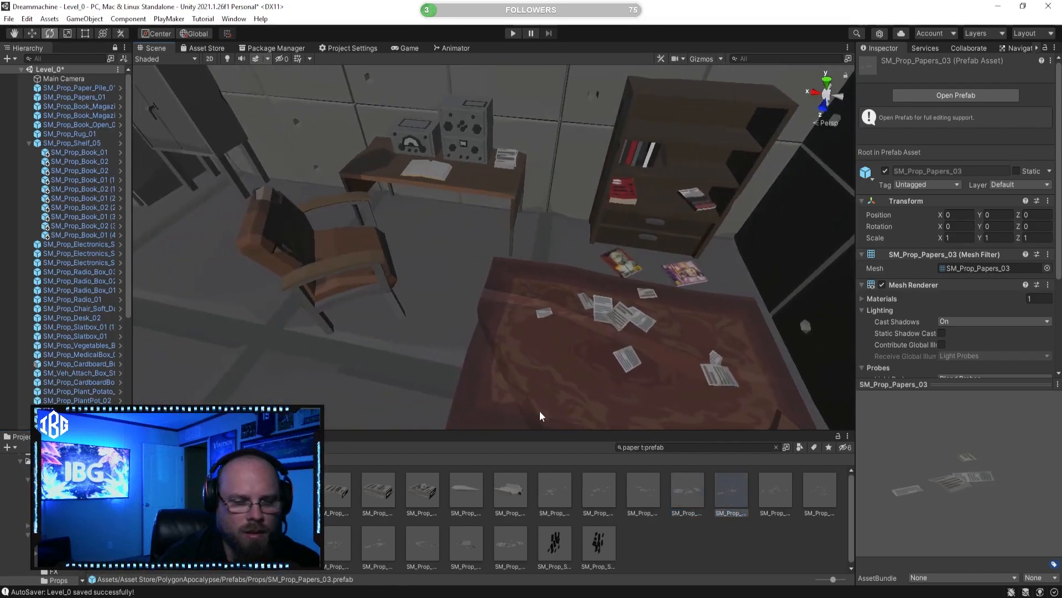
{"action": "left_click", "coordinate": [113, 490]}
{"action": "left_click", "coordinate": [158, 490]}
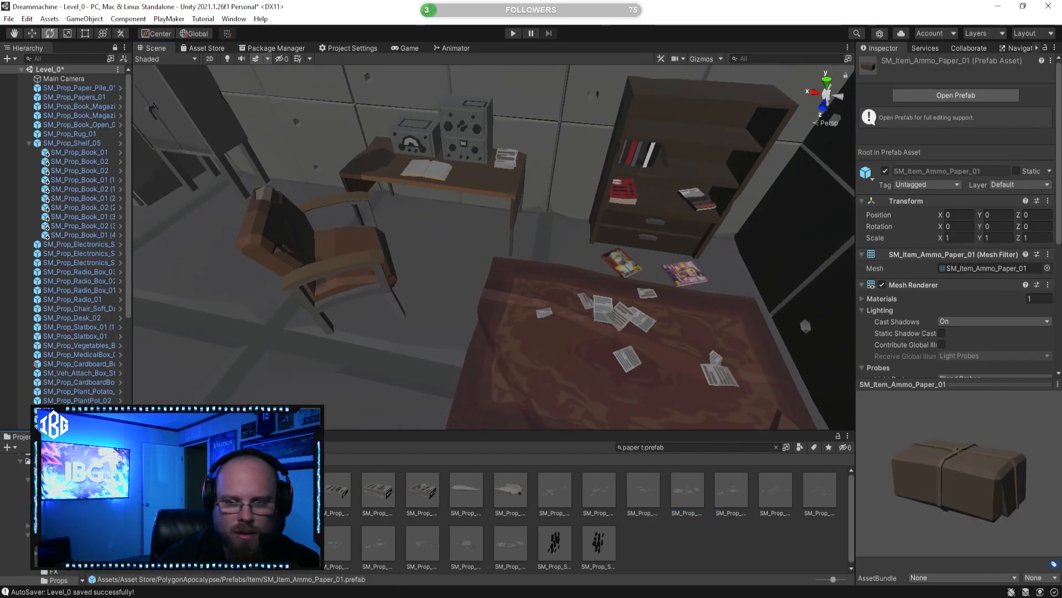
{"action": "left_click", "coordinate": [158, 544]}
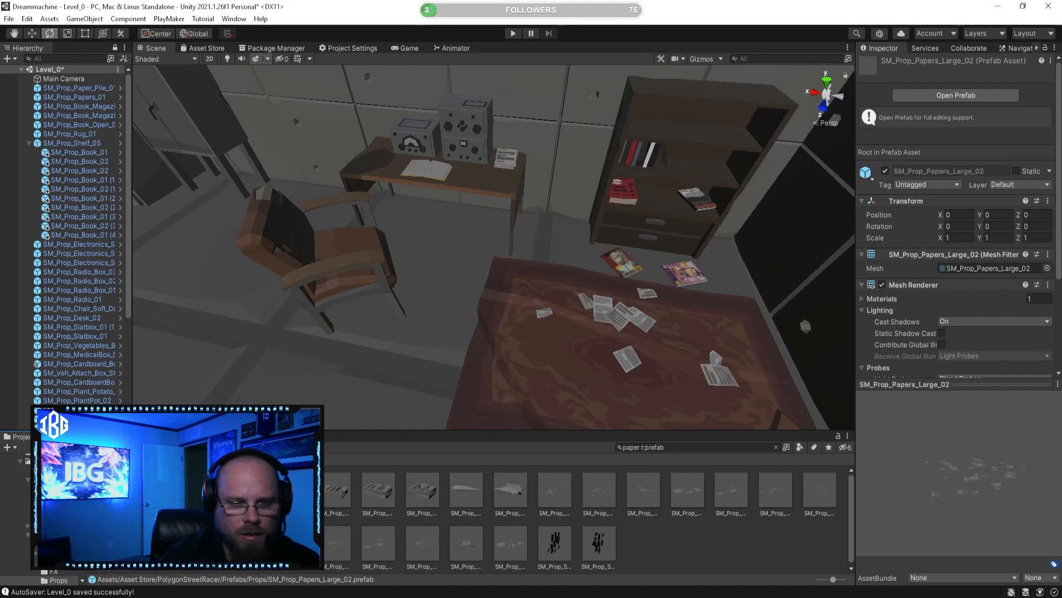
{"action": "left_click", "coordinate": [451, 489]}
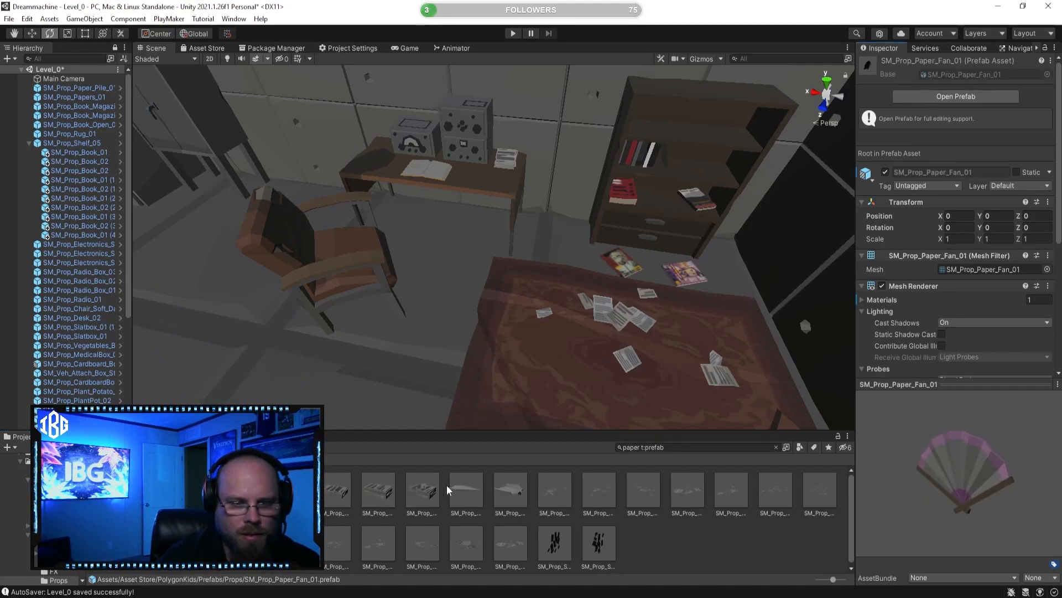
Step: Try SM_Prop_Paper_Pile_03 at the bookshelf and delete it again
{"action": "left_click", "coordinate": [426, 492]}
{"action": "key", "text": "w"}
{"action": "right_click_drag", "start_coordinate": [593, 326], "coordinate": [590, 265]}
{"action": "left_click_drag", "start_coordinate": [412, 491], "coordinate": [543, 145]}
{"action": "key", "text": "f"}
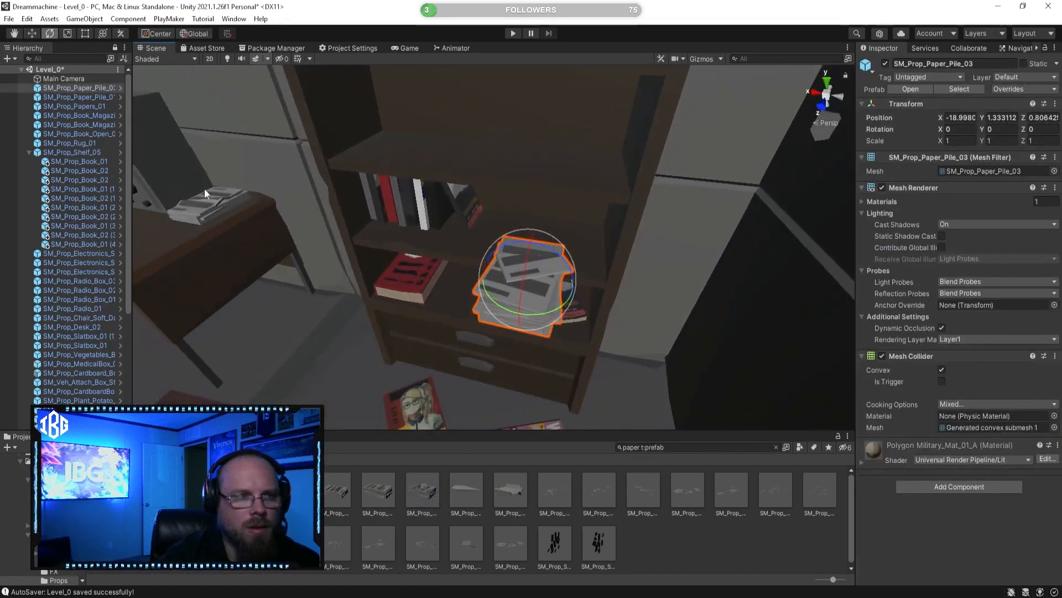
{"action": "key", "text": "Delete"}
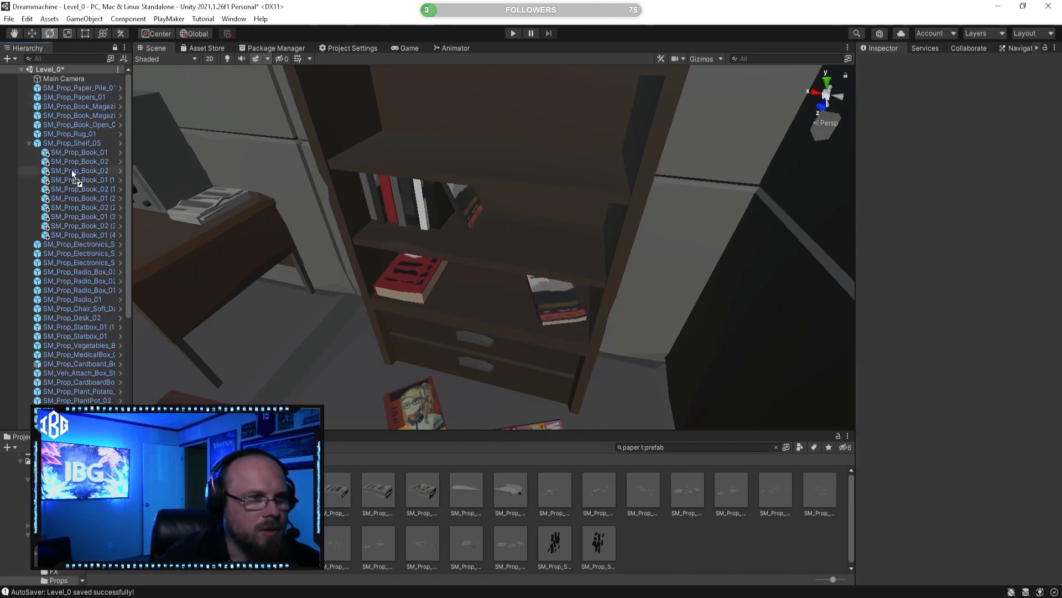
Step: Add SM_Prop_Paper_Pile_01 as a child of SM_Prop_Shelf_05, move it to X -0.235, Y 0.901 beside the books and turn it slightly
{"action": "left_click_drag", "start_coordinate": [88, 149], "coordinate": [88, 145]}
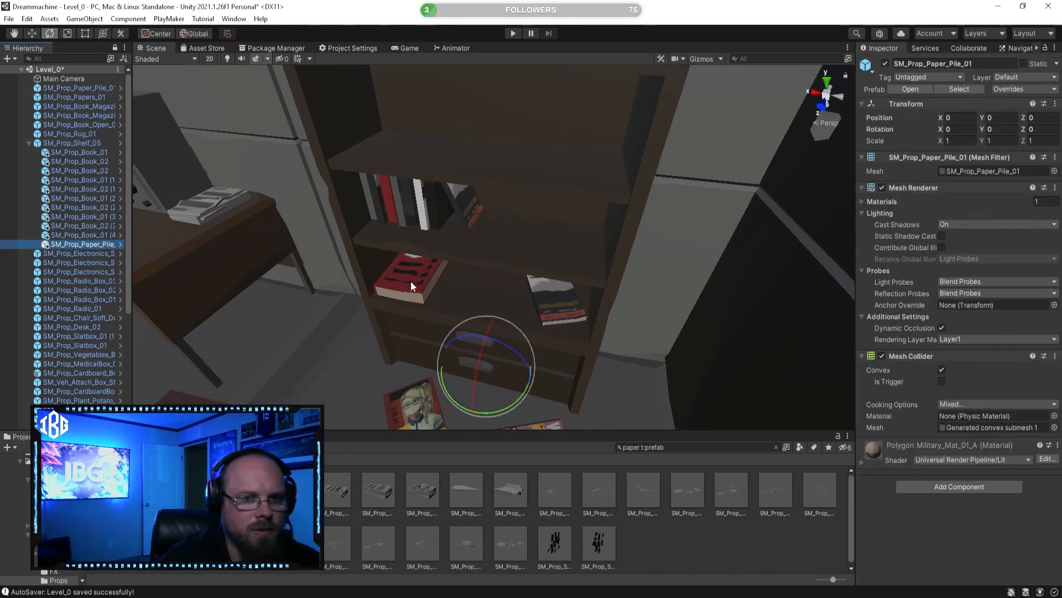
{"action": "left_click", "coordinate": [31, 33]}
{"action": "left_click_drag", "start_coordinate": [490, 341], "coordinate": [501, 229]}
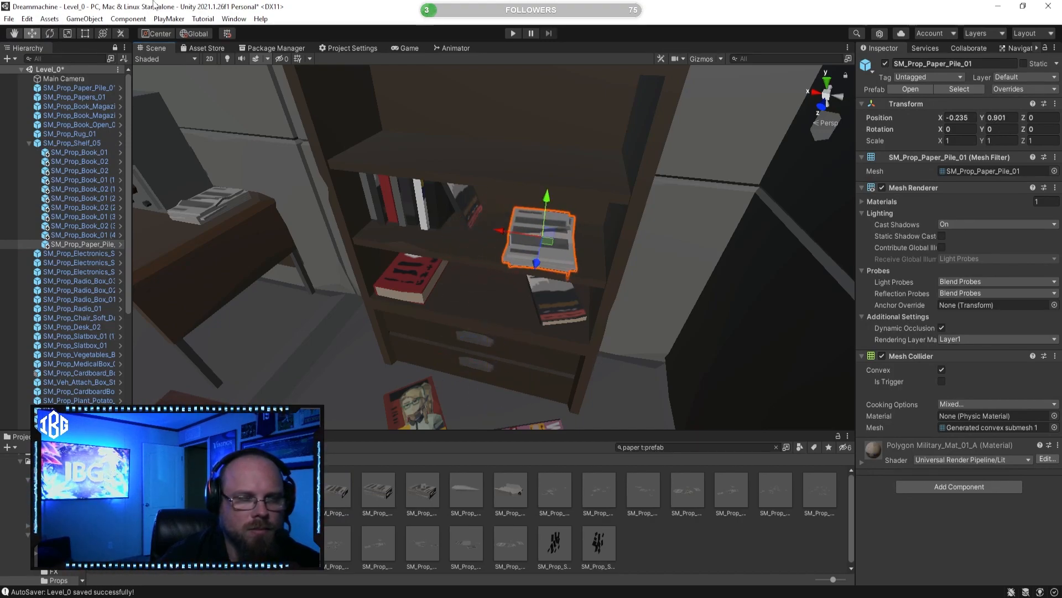
{"action": "left_click", "coordinate": [49, 34]}
{"action": "left_click_drag", "start_coordinate": [587, 247], "coordinate": [609, 264], "text": "ctrl"}
{"action": "left_click", "coordinate": [652, 564]}
Step: Look over the decorated radio corner and the rest of the furnished room from farther away
{"action": "right_click_drag", "start_coordinate": [653, 318], "coordinate": [638, 279]}
{"action": "key", "text": "a"}
{"action": "key", "text": "s"}
{"action": "key", "text": "e"}
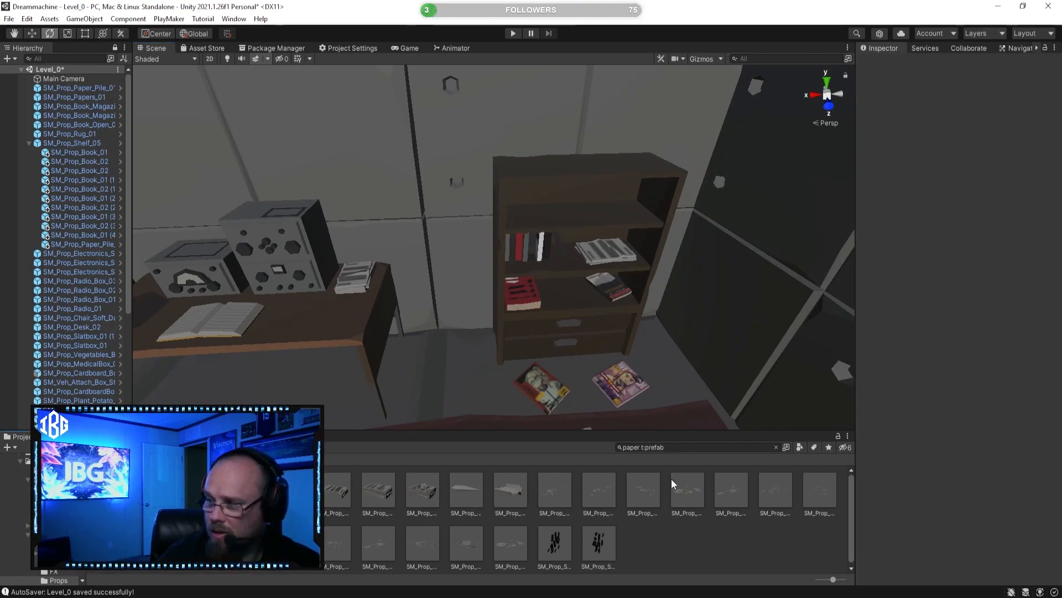
{"action": "key", "text": "s"}
{"action": "right_click_drag", "start_coordinate": [574, 296], "coordinate": [556, 349]}
{"action": "key", "text": "a"}
{"action": "key", "text": "s"}
{"action": "key", "text": "w"}
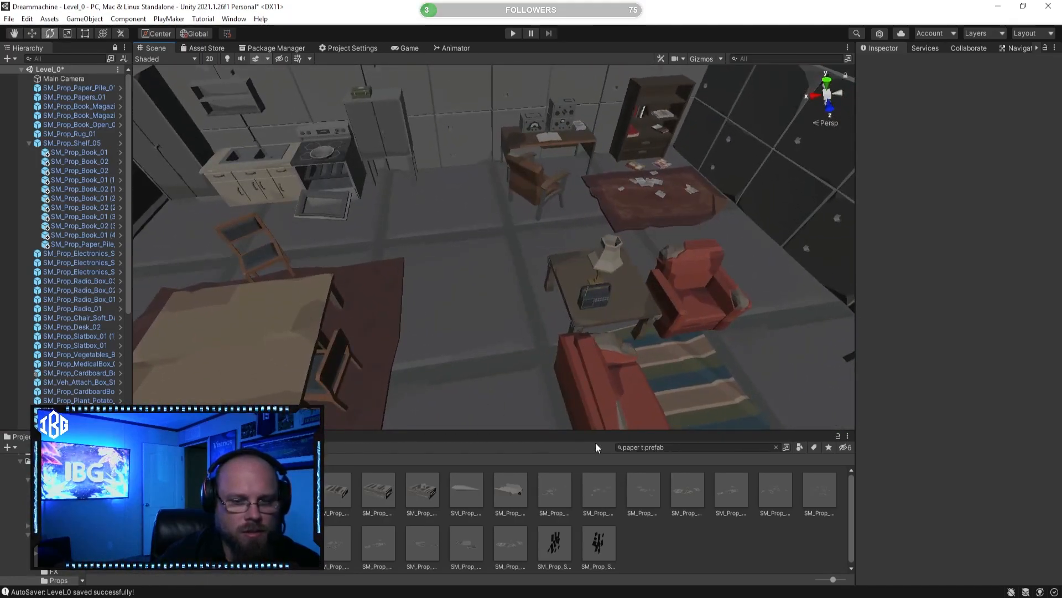
Step: Search the project prefabs for "toy" and preview several, including SM_Wep_Toy_Gun_01, SM_Prop_Toy_Syringe_01 and SM_Prop_Toy_Train_Track_Corner
{"action": "type", "text": "toy"}
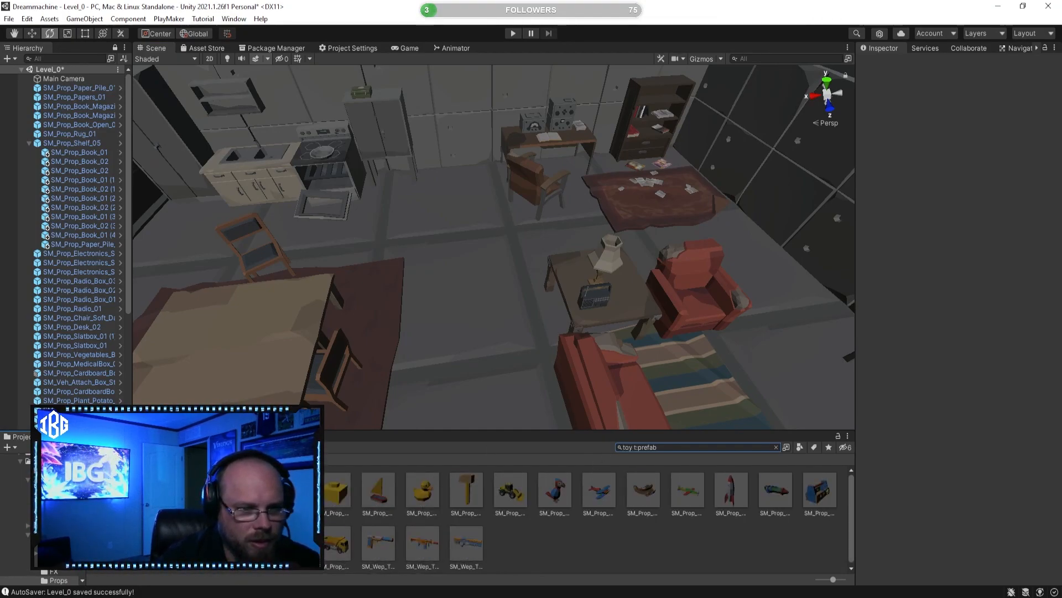
{"action": "left_click", "coordinate": [337, 547]}
{"action": "left_click", "coordinate": [390, 559]}
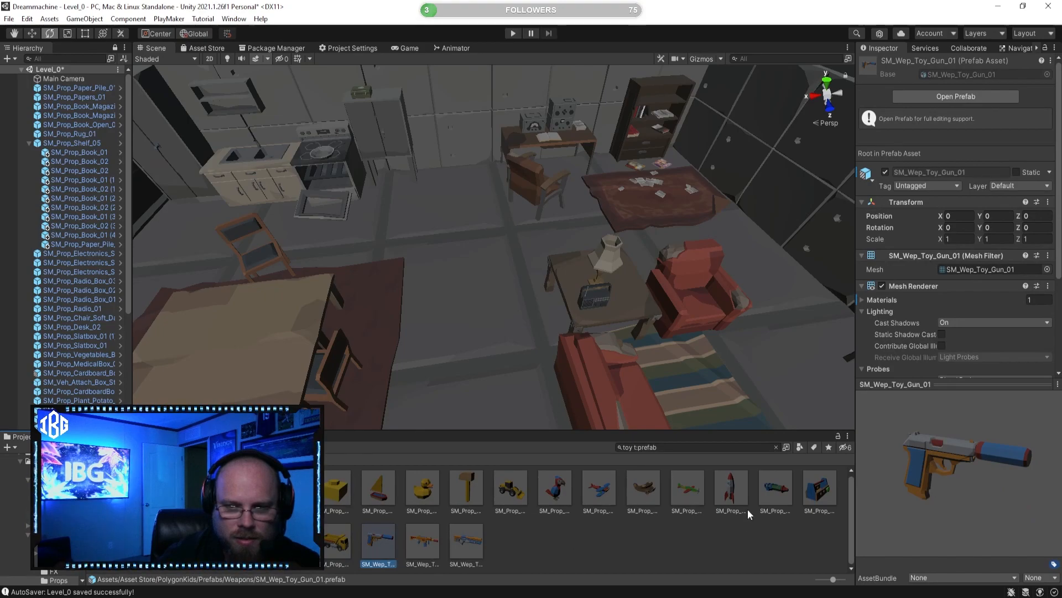
{"action": "left_click", "coordinate": [812, 495]}
{"action": "left_click", "coordinate": [773, 497]}
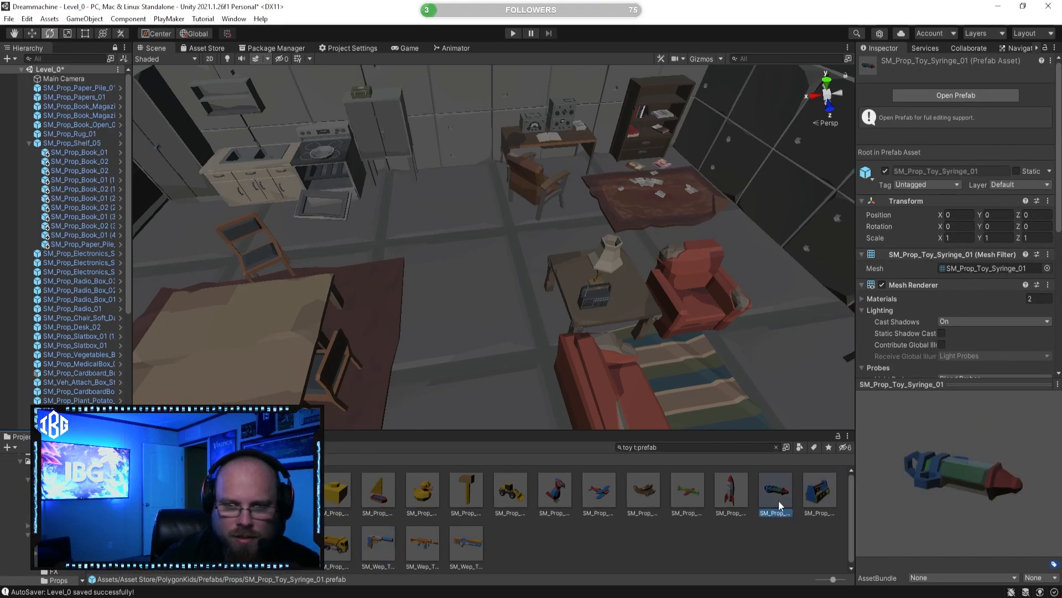
{"action": "left_click", "coordinate": [744, 502]}
{"action": "left_click", "coordinate": [160, 543]}
{"action": "left_click", "coordinate": [205, 542]}
{"action": "left_click", "coordinate": [293, 543]}
{"action": "left_click", "coordinate": [249, 543]}
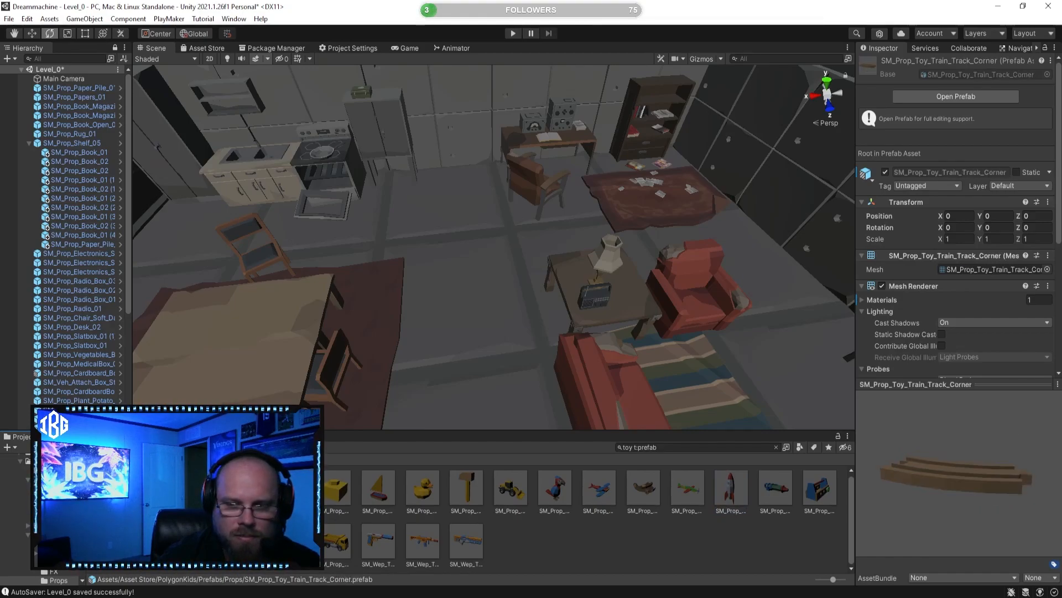
Step: Look over the radio corner, the paper-strewn rug and the kitchen side for a spot to put toys
{"action": "key", "text": "s"}
{"action": "key", "text": "a"}
{"action": "right_click_drag", "start_coordinate": [447, 343], "coordinate": [388, 293]}
{"action": "key", "text": "d"}
{"action": "key", "text": "w"}
{"action": "key", "text": "d"}
{"action": "key", "text": "a"}
{"action": "key", "text": "a"}
{"action": "key", "text": "w"}
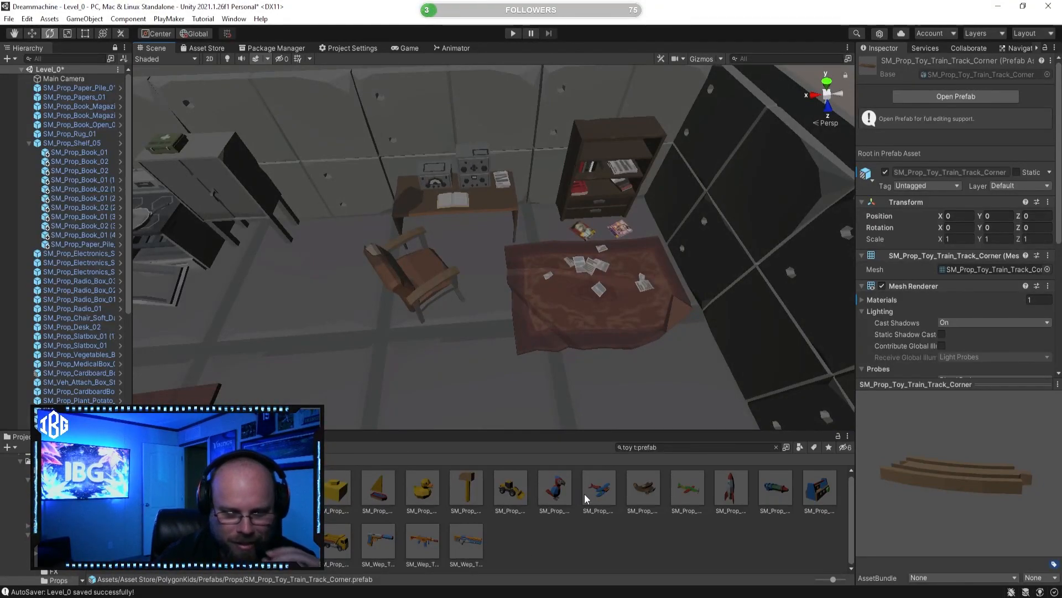
{"action": "right_click_drag", "start_coordinate": [593, 360], "coordinate": [540, 365]}
{"action": "key", "text": "a"}
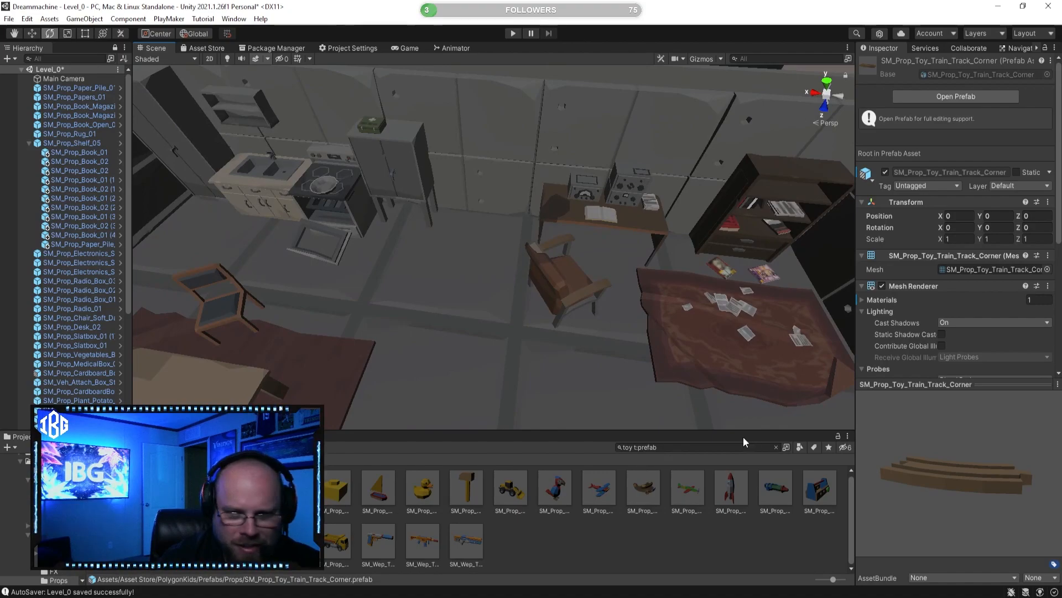
Step: Clear the prefab search and browse the PolygonKids props, previewing SM_Prop_Ukelele, SM_Prop_RC_Controller_01 and SM_Prop_Magnifying_Glass_01
{"action": "left_click", "coordinate": [776, 447]}
{"action": "left_click", "coordinate": [488, 570]}
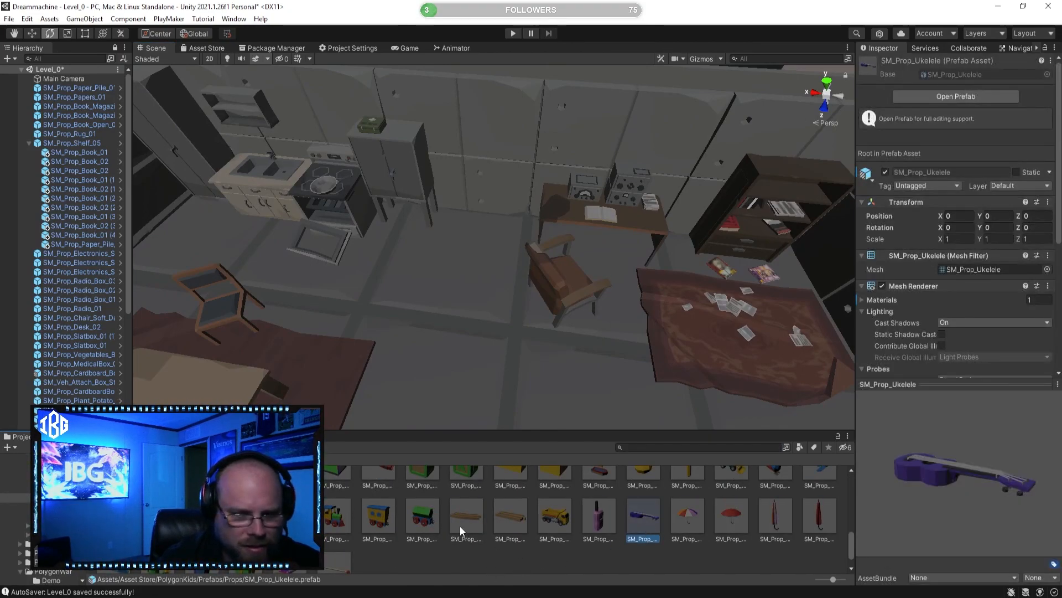
{"action": "scroll", "coordinate": [460, 526], "scroll_direction": "up", "scroll_amount": 3}
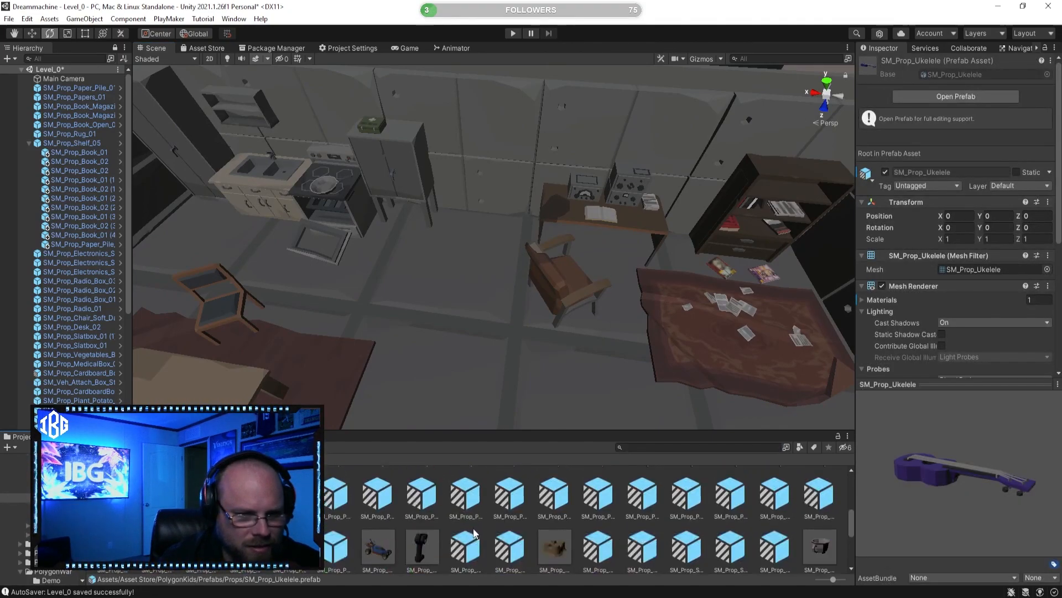
{"action": "left_click", "coordinate": [417, 545]}
{"action": "left_click_drag", "start_coordinate": [970, 490], "coordinate": [878, 457]}
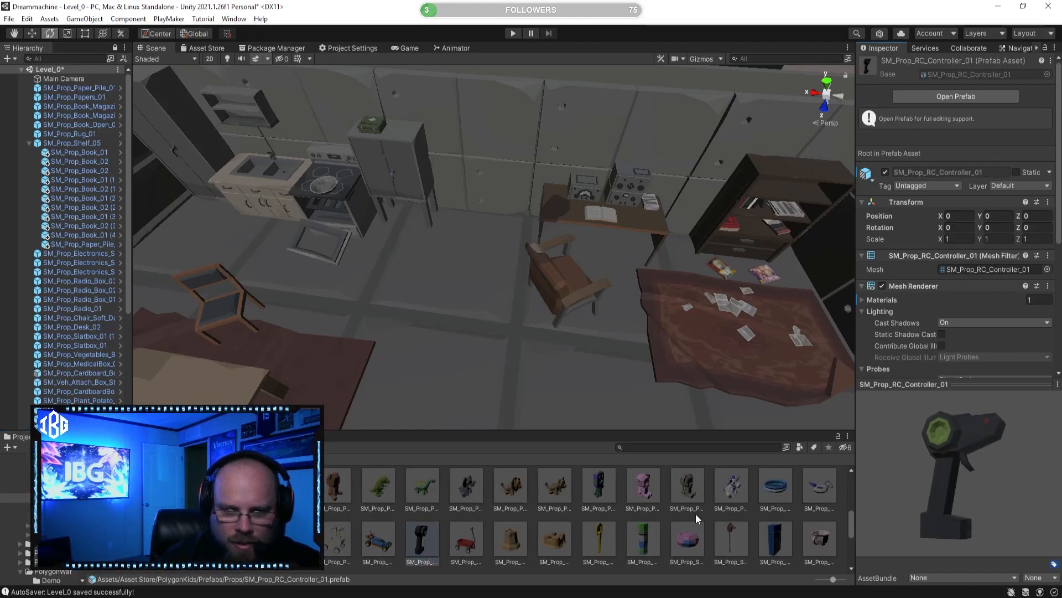
{"action": "scroll", "coordinate": [692, 514], "scroll_direction": "up", "scroll_amount": 3}
{"action": "left_click", "coordinate": [643, 536]}
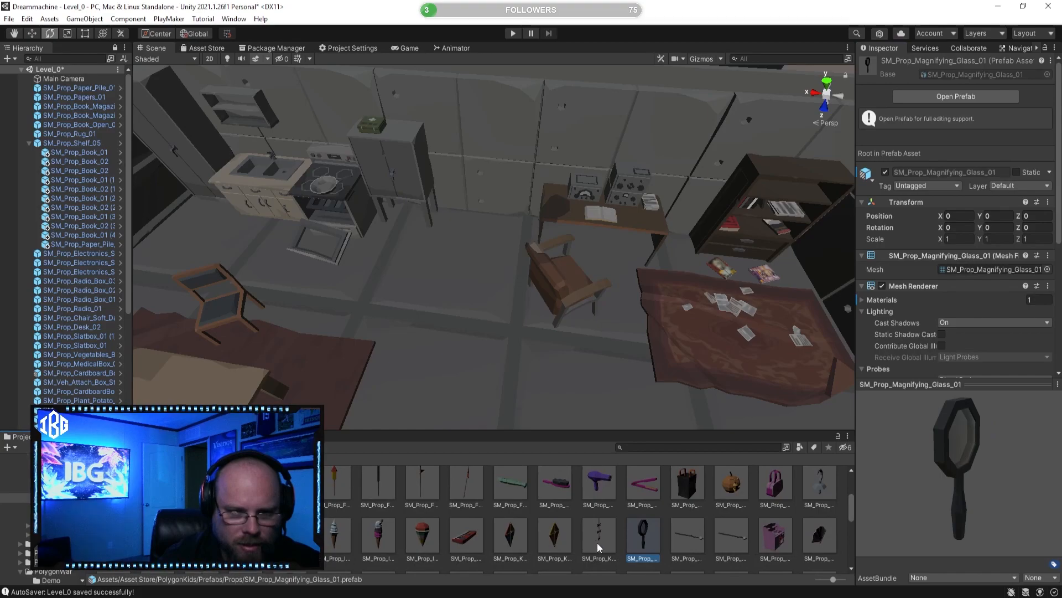
Step: Preview more PolygonKids props, including SM_Prop_Halloween_Bag_01, SM_Prop_Binoculars_01 and SM_Prop_Blanket_Fort_02, viewing the blanket fort from several sides
{"action": "left_click", "coordinate": [696, 487]}
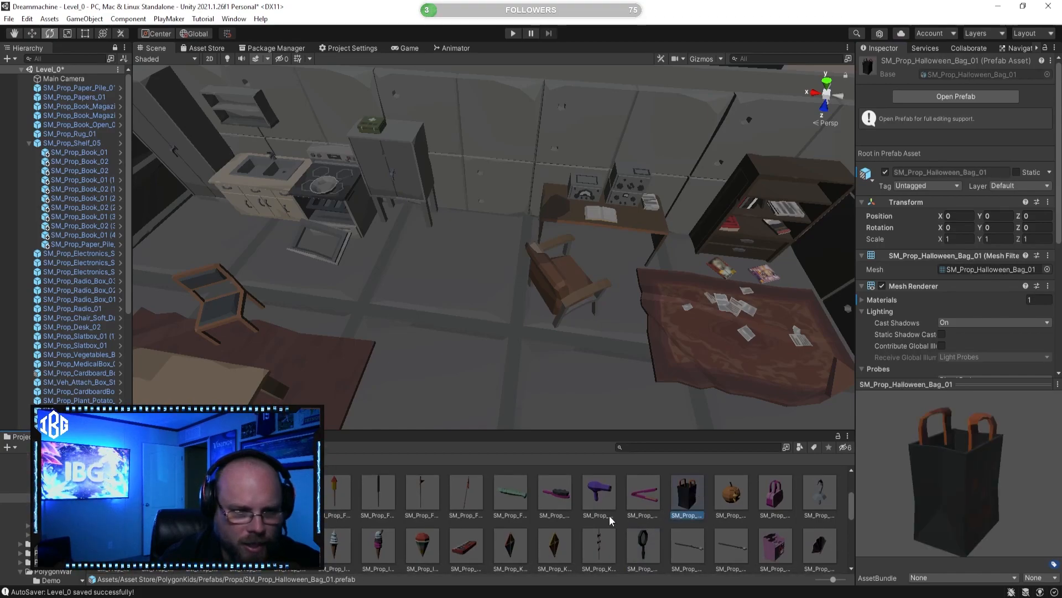
{"action": "scroll", "coordinate": [648, 498], "scroll_direction": "up", "scroll_amount": 3}
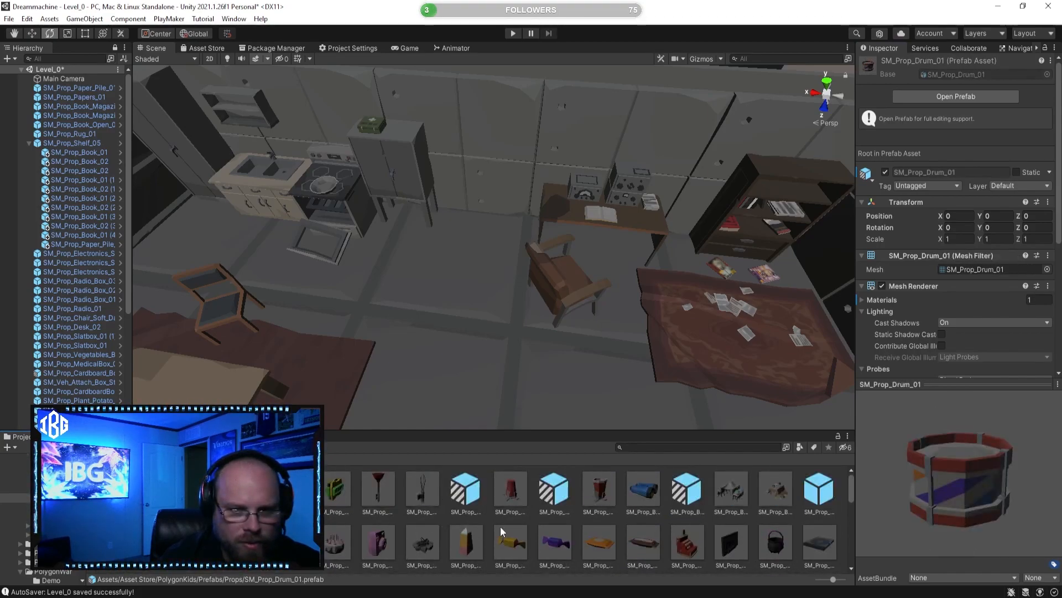
{"action": "left_click", "coordinate": [644, 490]}
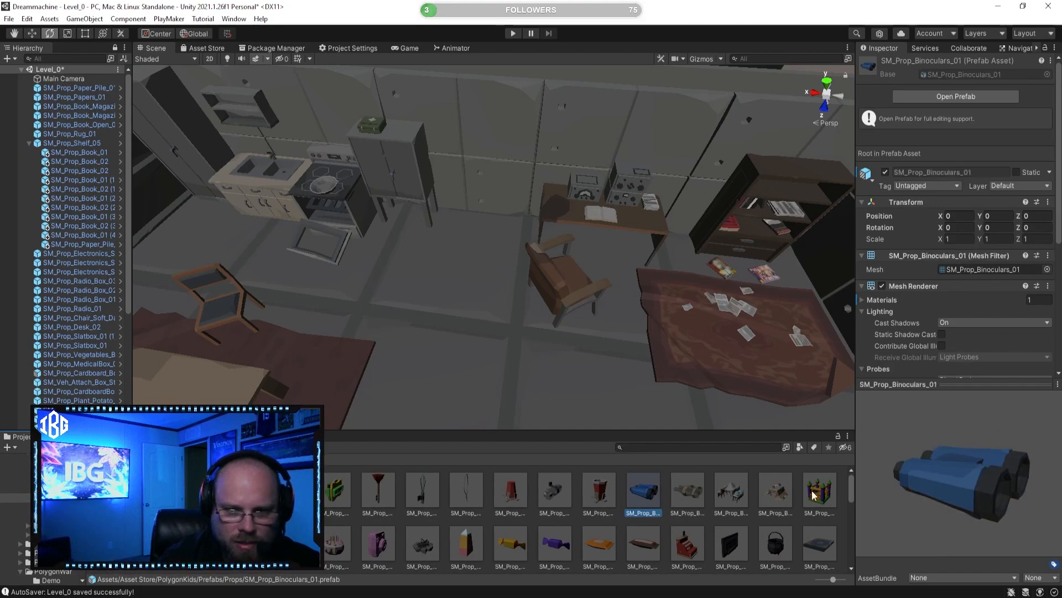
{"action": "left_click", "coordinate": [780, 491]}
{"action": "left_click_drag", "start_coordinate": [952, 487], "coordinate": [917, 486]}
{"action": "left_click_drag", "start_coordinate": [1000, 470], "coordinate": [907, 512]}
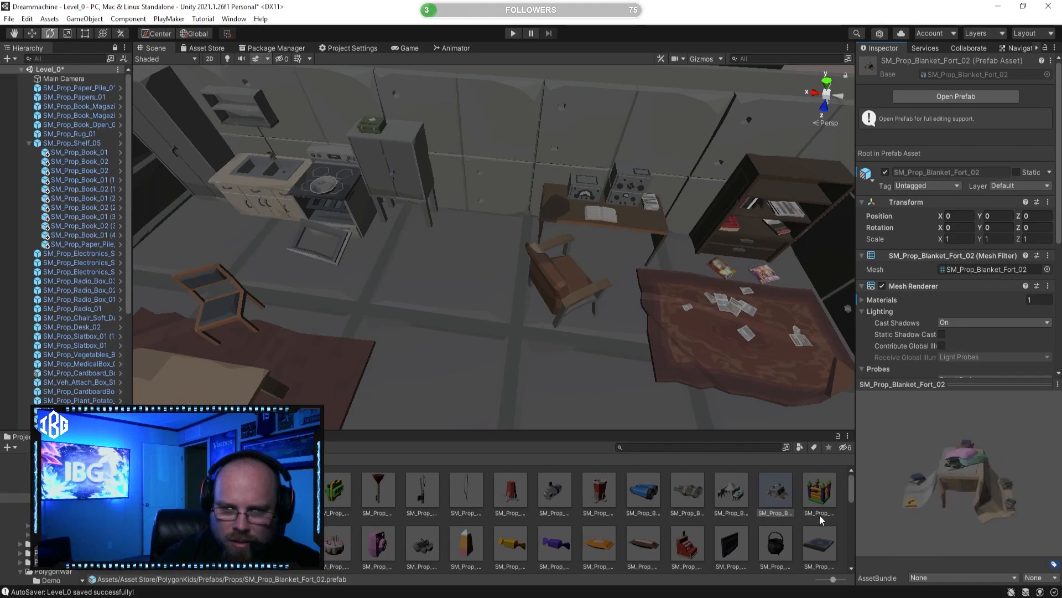
Step: Look over the kitchen and dining area and preview SM_Prop_Adornment_04 and SM_Prop_Blanket_Fort_01 as candidates for it
{"action": "right_click_drag", "start_coordinate": [608, 354], "coordinate": [614, 321]}
{"action": "key", "text": "s"}
{"action": "left_click", "coordinate": [521, 494]}
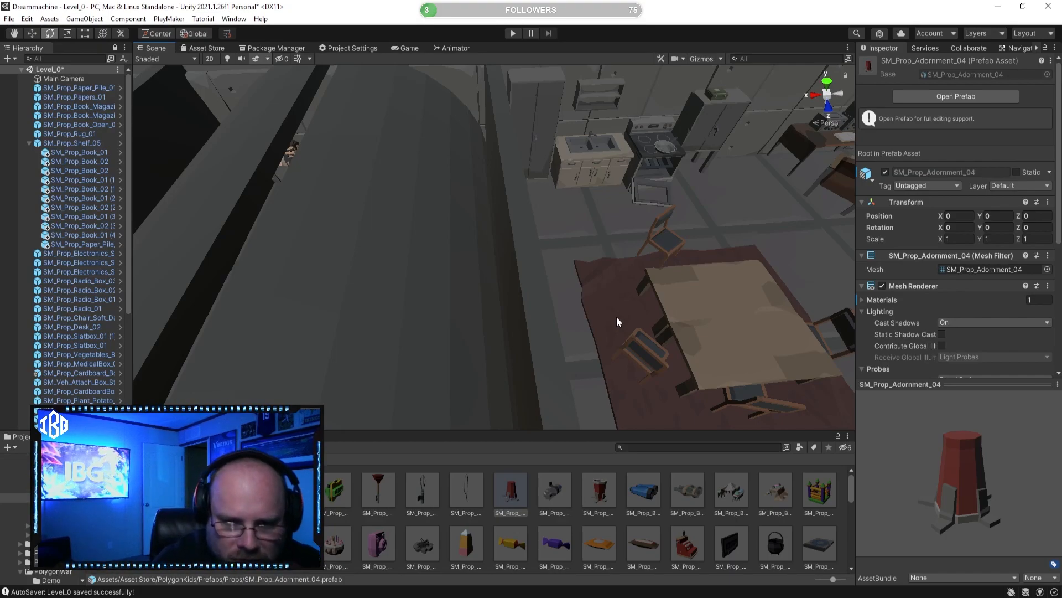
{"action": "right_click_drag", "start_coordinate": [623, 356], "coordinate": [777, 523]}
{"action": "left_click", "coordinate": [744, 480]}
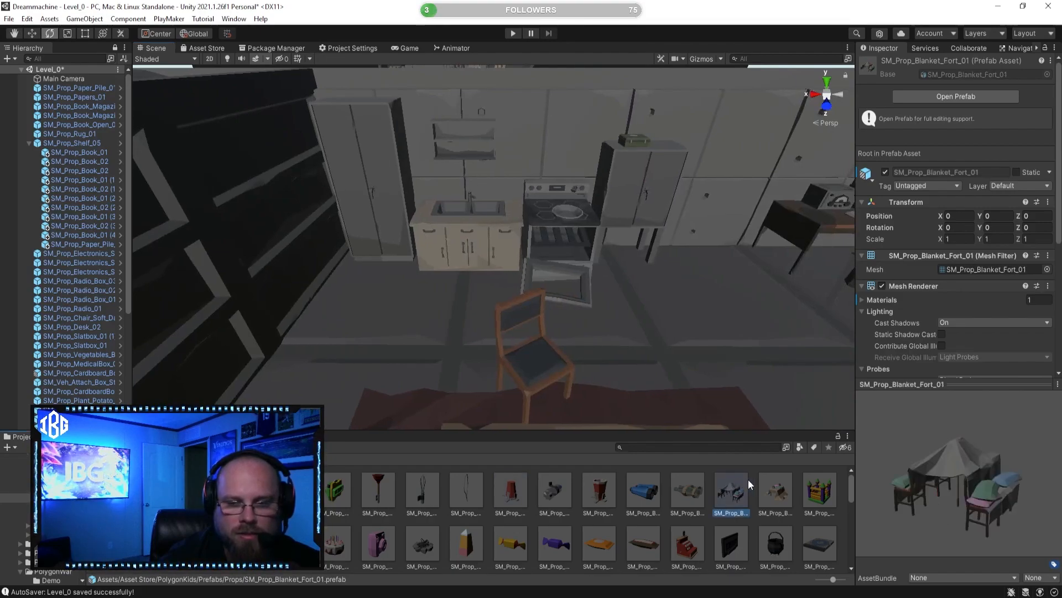
{"action": "mouse_move", "coordinate": [911, 483]}
{"action": "left_mouse_down"}
{"action": "mouse_move", "coordinate": [865, 482]}
{"action": "mouse_move", "coordinate": [948, 474]}
{"action": "mouse_move", "coordinate": [993, 456]}
{"action": "mouse_move", "coordinate": [932, 478]}
{"action": "left_mouse_up"}
{"action": "right_click_drag", "start_coordinate": [698, 321], "coordinate": [683, 352]}
{"action": "left_click_drag", "start_coordinate": [731, 489], "coordinate": [682, 466]}
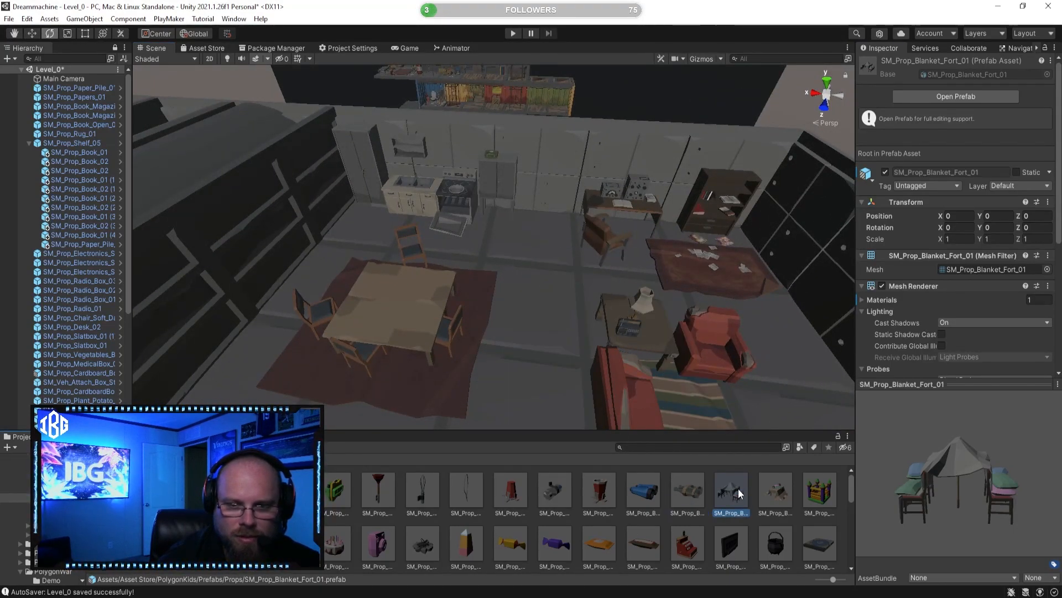
Step: Place SM_Prop_Blanket_Fort_02 between the cardboard boxes and the dining table, and move it out of the room to X 2.13
{"action": "left_click", "coordinate": [777, 491]}
{"action": "right_click_drag", "start_coordinate": [487, 321], "coordinate": [481, 387]}
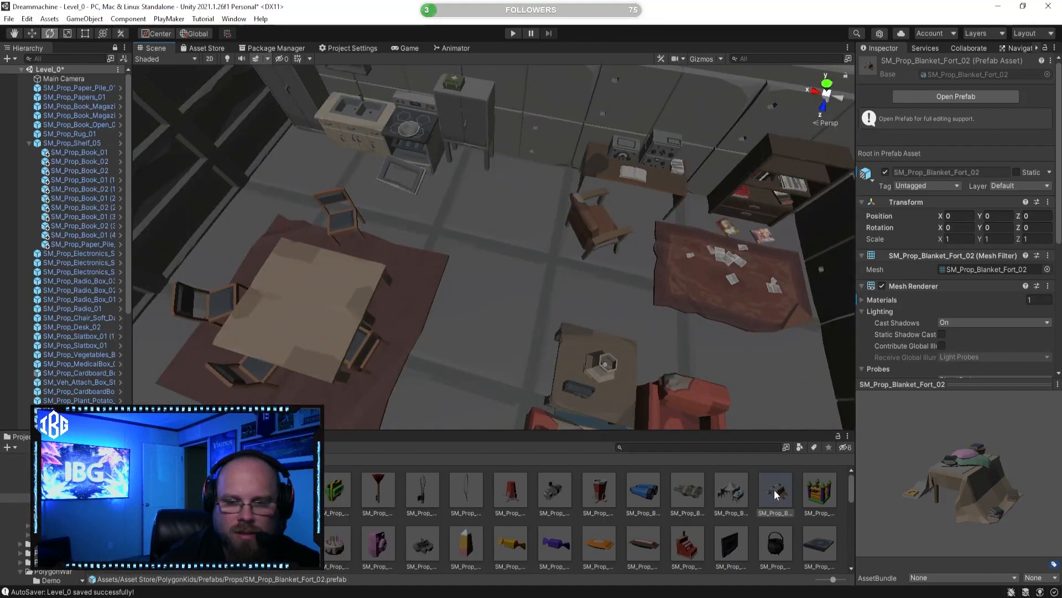
{"action": "right_click_drag", "start_coordinate": [621, 282], "coordinate": [293, 220]}
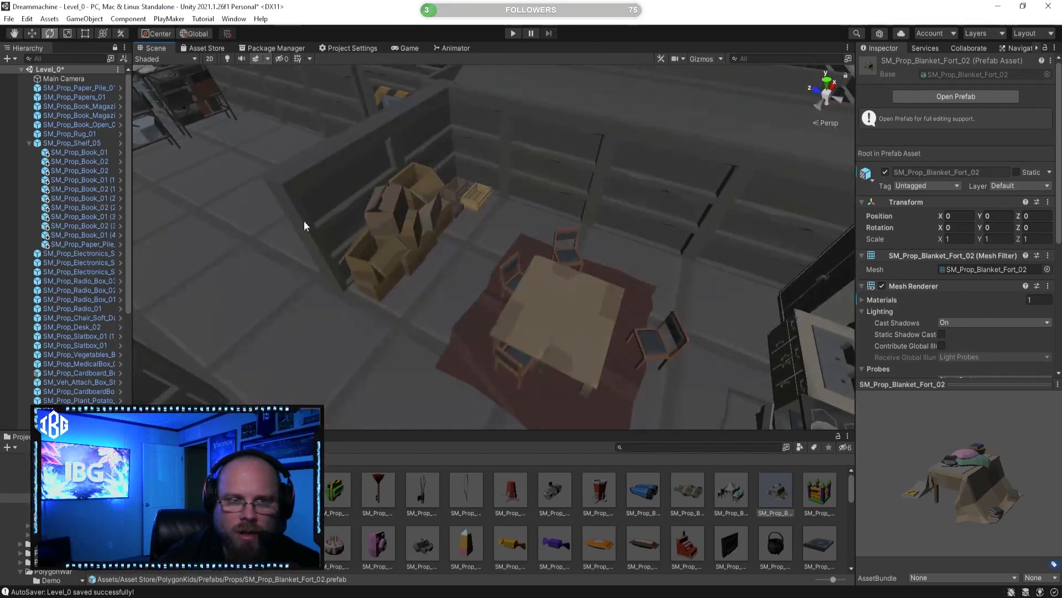
{"action": "left_click", "coordinate": [410, 231]}
{"action": "key", "text": "f"}
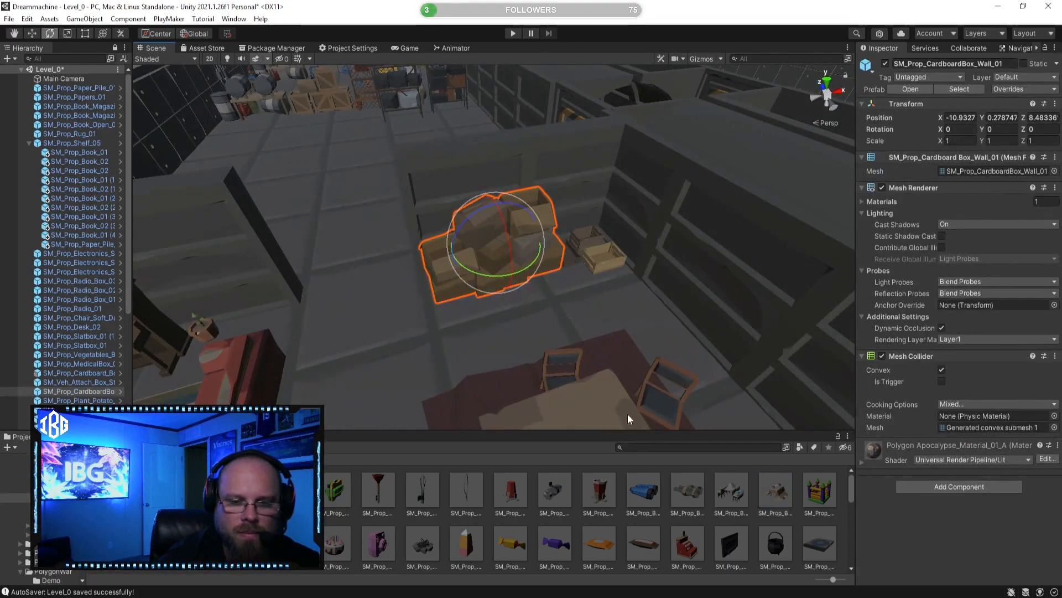
{"action": "left_click_drag", "start_coordinate": [799, 503], "coordinate": [542, 319]}
{"action": "right_click_drag", "start_coordinate": [543, 320], "coordinate": [475, 367]}
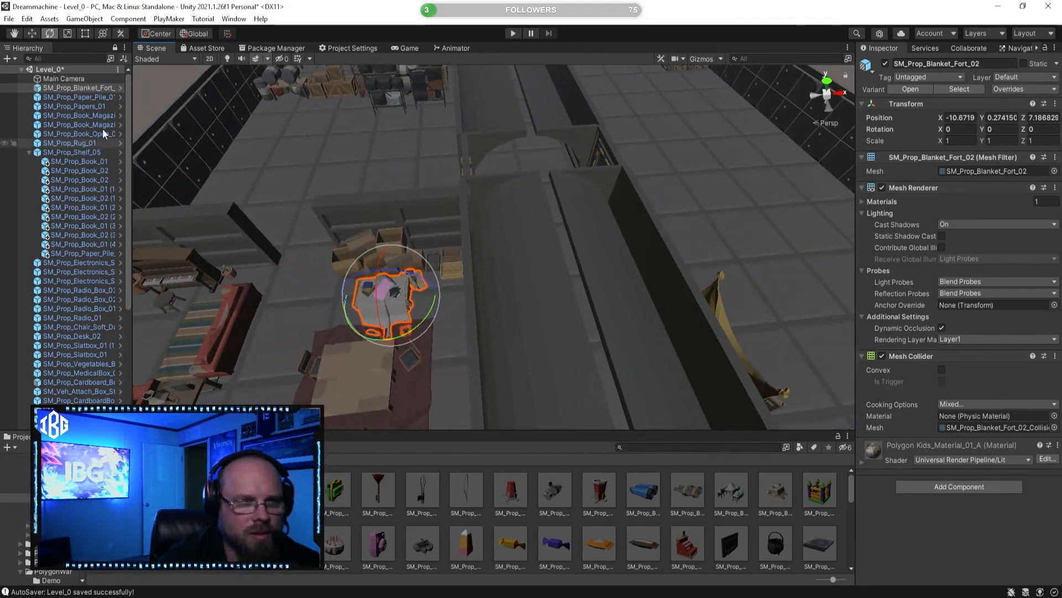
{"action": "left_click", "coordinate": [32, 33]}
{"action": "left_click_drag", "start_coordinate": [430, 290], "coordinate": [761, 250]}
{"action": "left_click", "coordinate": [745, 496]}
Step: Collapse the children of SM_Prop_Shelf_05 and check which scene objects the blanket fort, shelf and rug entries refer to
{"action": "right_click_drag", "start_coordinate": [575, 256], "coordinate": [536, 270]}
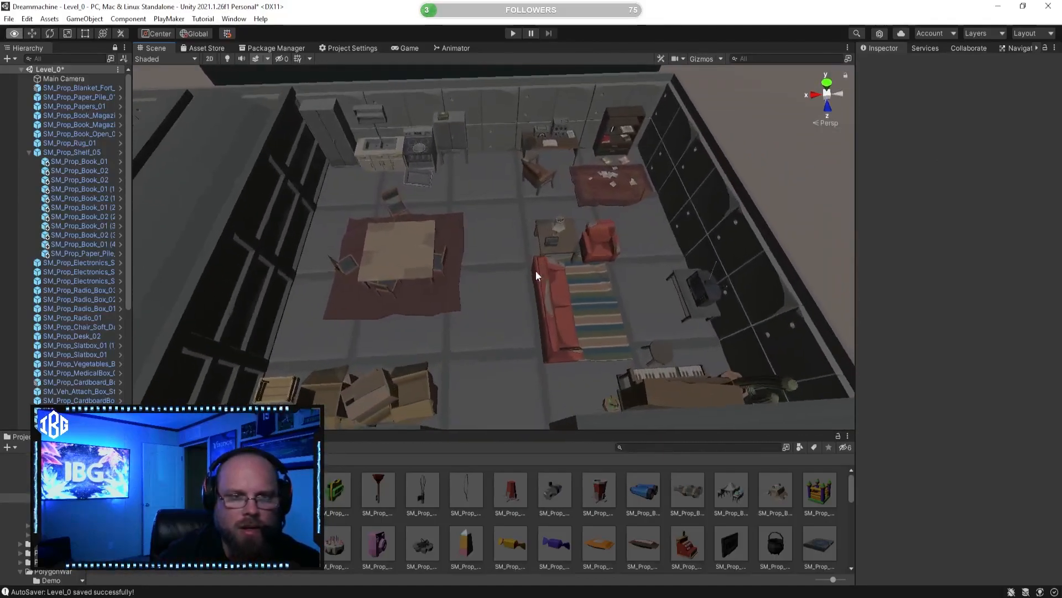
{"action": "left_click", "coordinate": [28, 151]}
{"action": "mouse_move", "coordinate": [536, 261]}
{"action": "right_mouse_down"}
{"action": "mouse_move", "coordinate": [550, 266]}
{"action": "mouse_move", "coordinate": [527, 254]}
{"action": "right_mouse_up"}
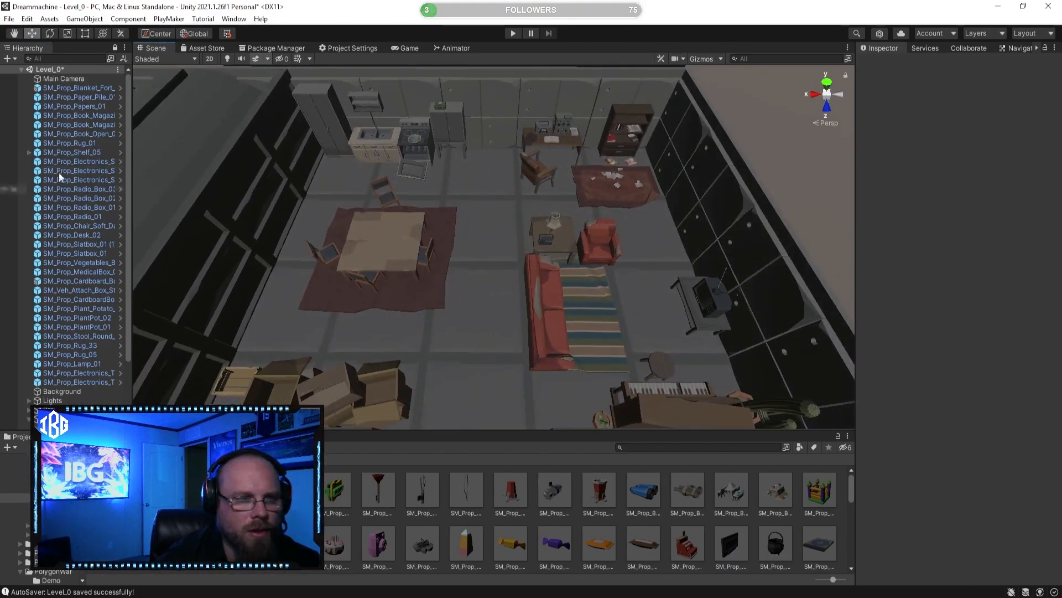
{"action": "left_click", "coordinate": [80, 87]}
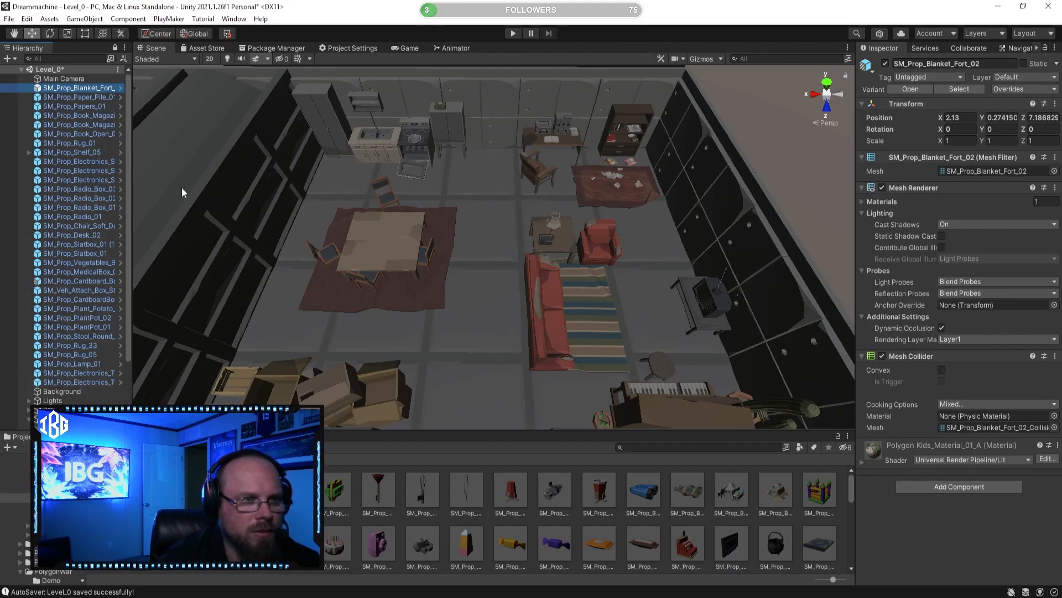
{"action": "left_click", "coordinate": [90, 153]}
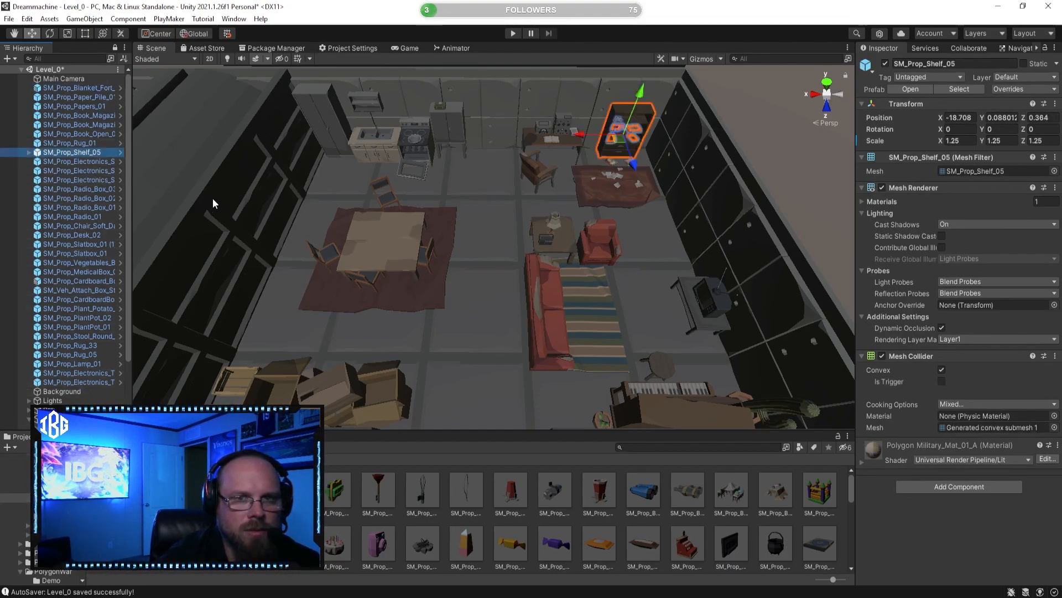
{"action": "left_click", "coordinate": [79, 144]}
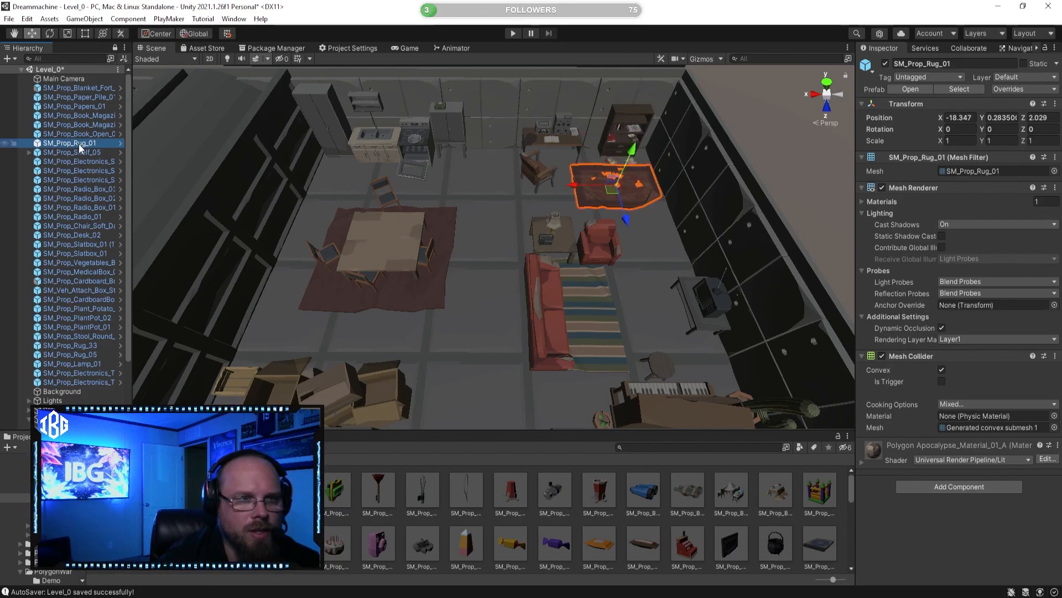
{"action": "left_click", "coordinate": [88, 90]}
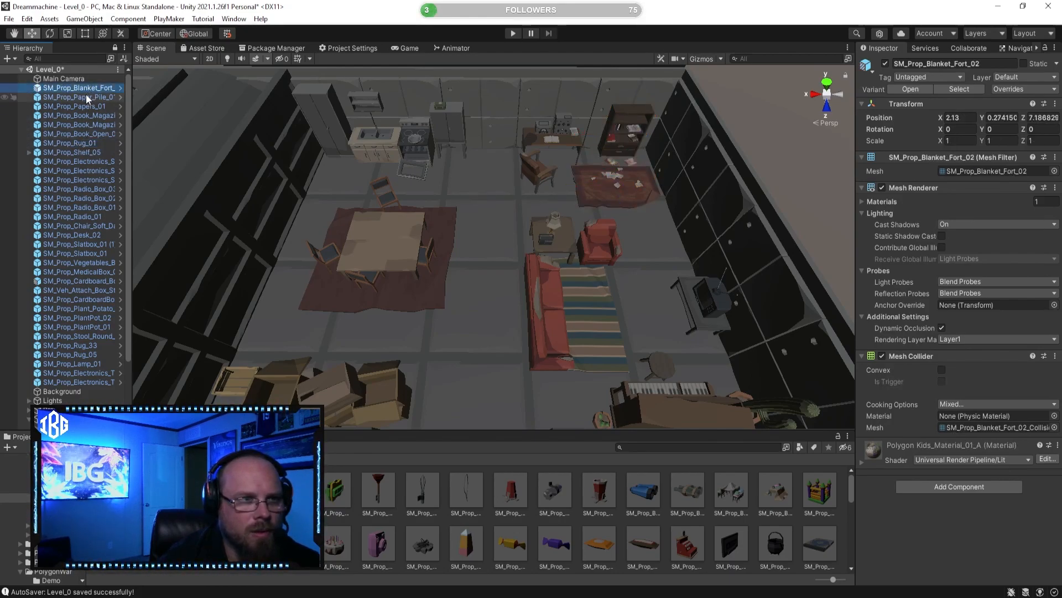
Step: Select the scene objects from SM_Prop_Paper_Pile_01 through SM_Prop_Shelf_05, leaving out the blanket fort
{"action": "left_click", "coordinate": [85, 94]}
{"action": "key", "text": "shift+Down"}
{"action": "key", "text": "shift+Down"}
{"action": "key", "text": "shift+Down"}
{"action": "key", "text": "shift+Down"}
{"action": "key", "text": "shift+Down"}
{"action": "key", "text": "shift+Down"}
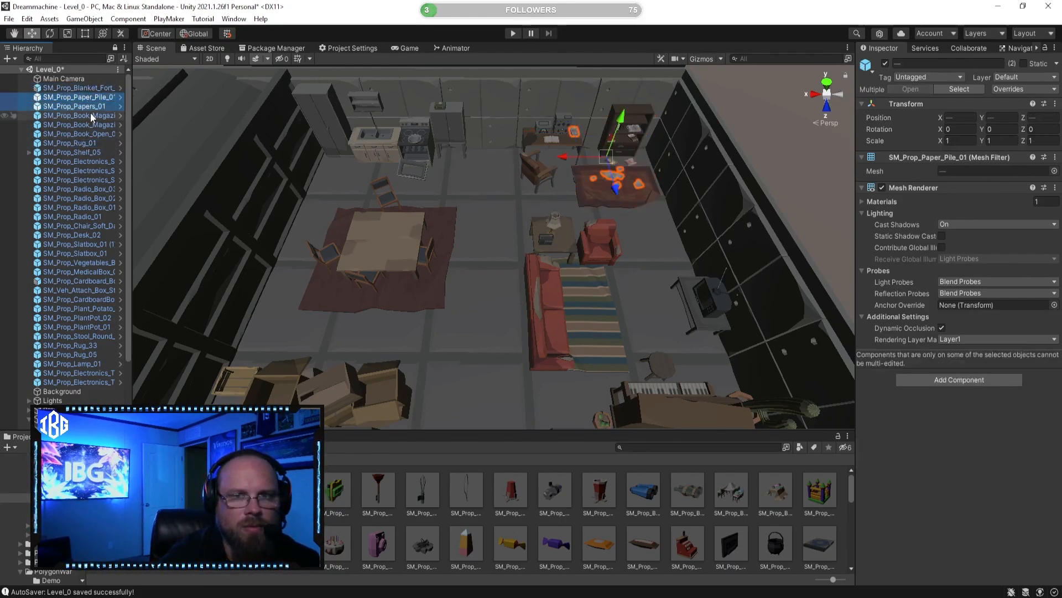
{"action": "key", "text": "shift+Down"}
{"action": "key", "text": "shift+Down"}
{"action": "key", "text": "shift+Down"}
{"action": "key", "text": "shift+Up"}
{"action": "key", "text": "shift+Up"}
{"action": "key", "text": "shift+Up"}
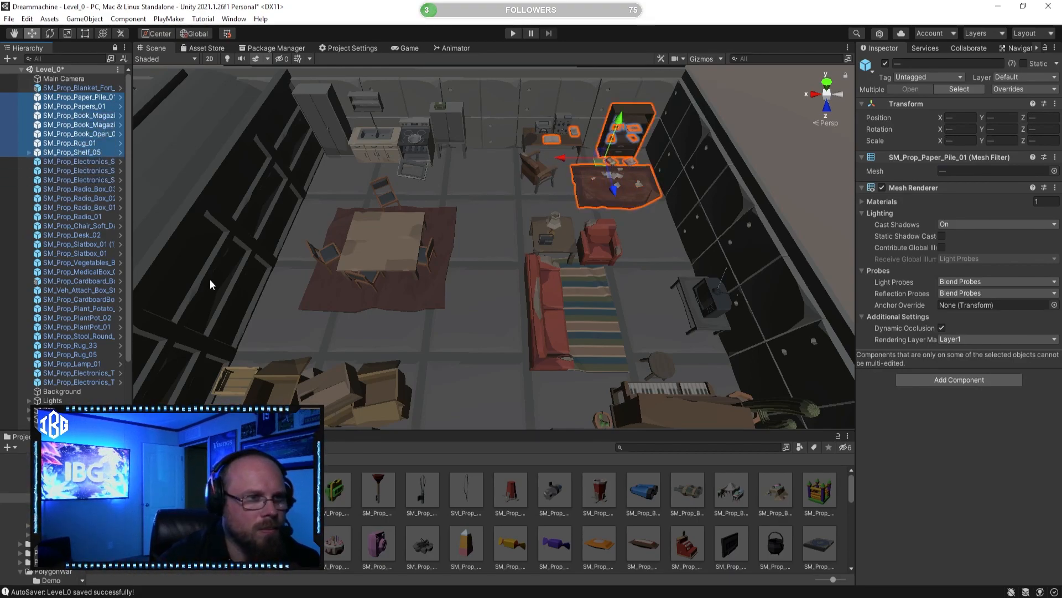
Step: Try to extend the object selection from SM_Prop_Shelf_05 down through the SM_Prop_Plant_Potato entry
{"action": "left_click", "coordinate": [85, 192], "text": "ctrl"}
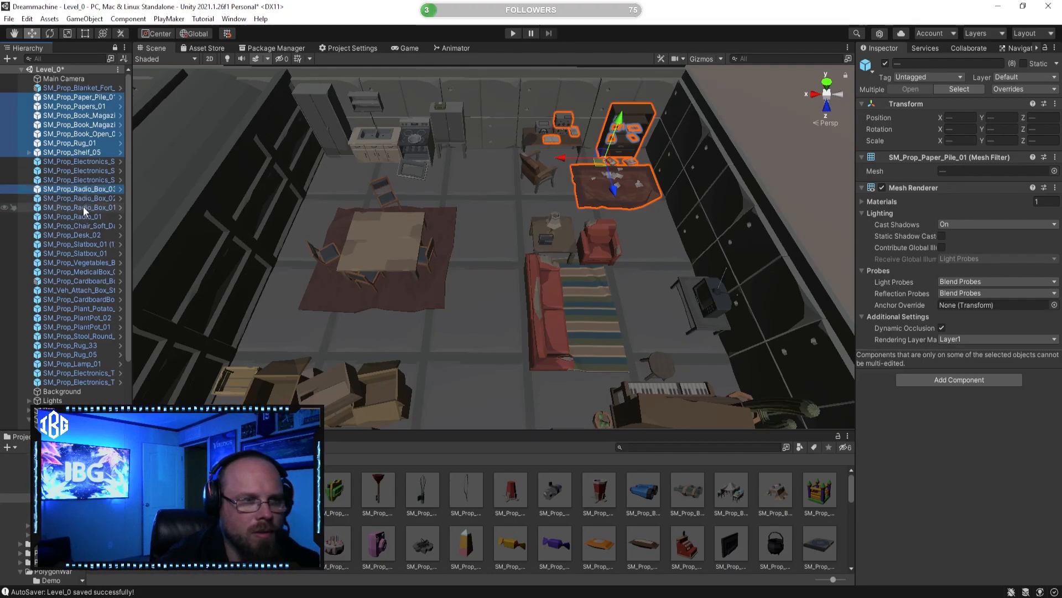
{"action": "left_click", "coordinate": [91, 201], "text": "shift"}
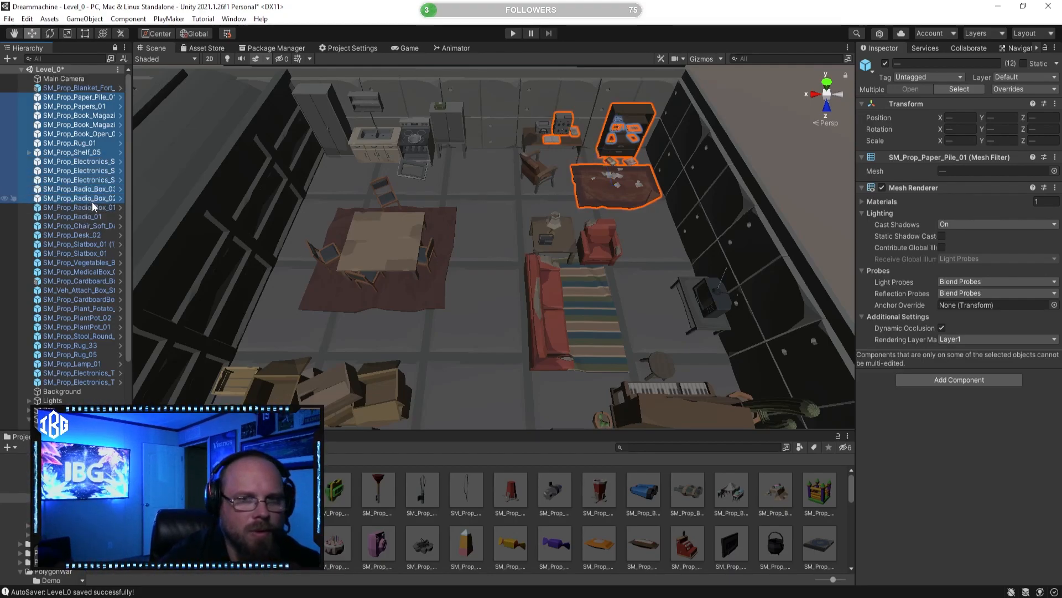
{"action": "key", "text": "shift+Down"}
{"action": "key", "text": "shift+Down"}
{"action": "key", "text": "shift+Down"}
{"action": "key", "text": "shift+Down"}
{"action": "key", "text": "shift+Down"}
{"action": "key", "text": "shift+Down"}
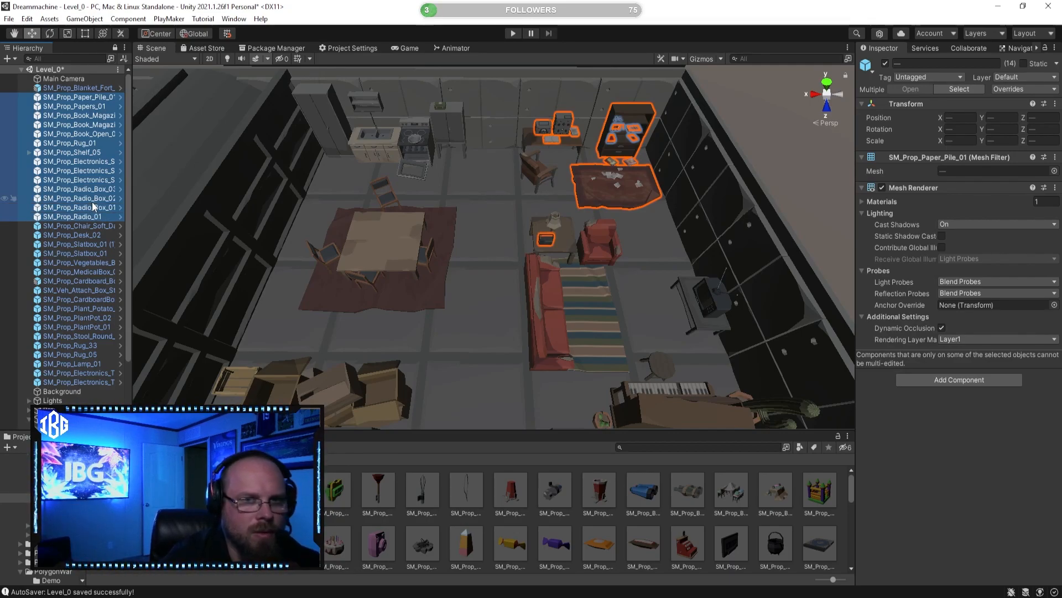
{"action": "key", "text": "shift+Down"}
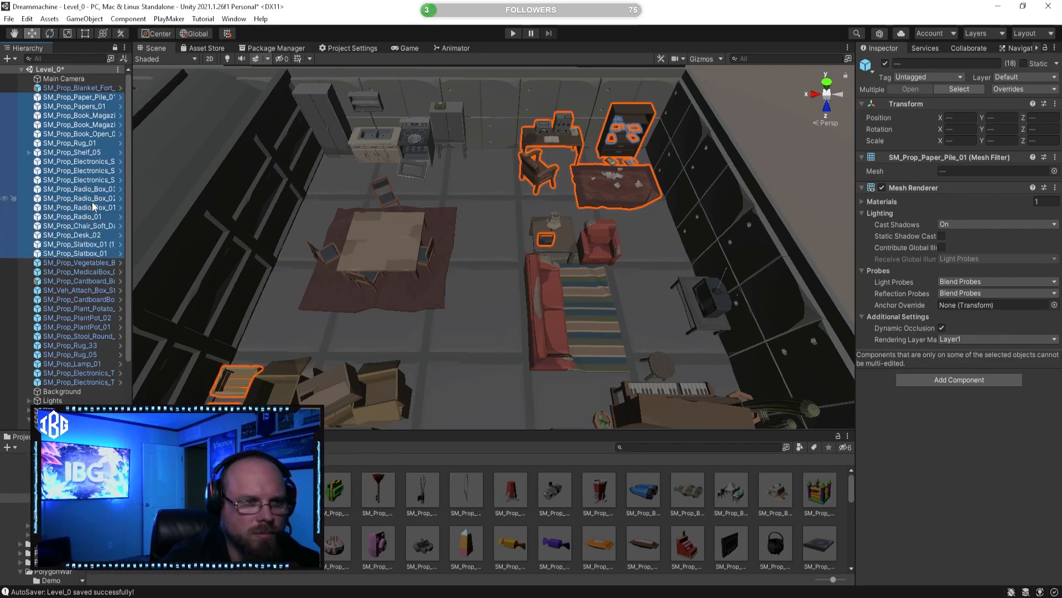
{"action": "key", "text": "shift+Down"}
{"action": "key", "text": "shift+Down"}
{"action": "key", "text": "shift+Down"}
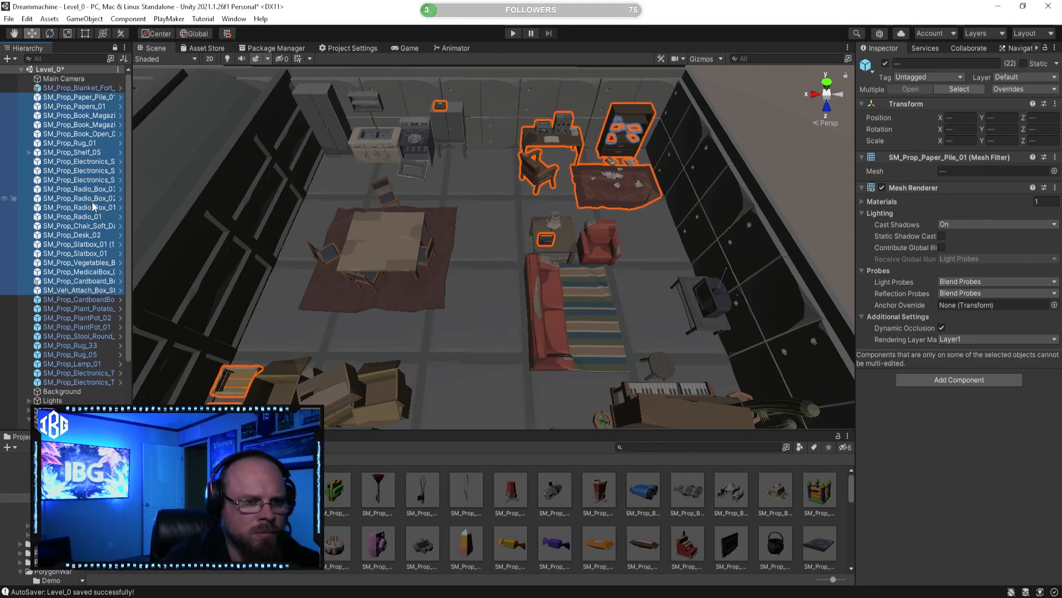
{"action": "key", "text": "shift+Down"}
{"action": "key", "text": "shift+Down"}
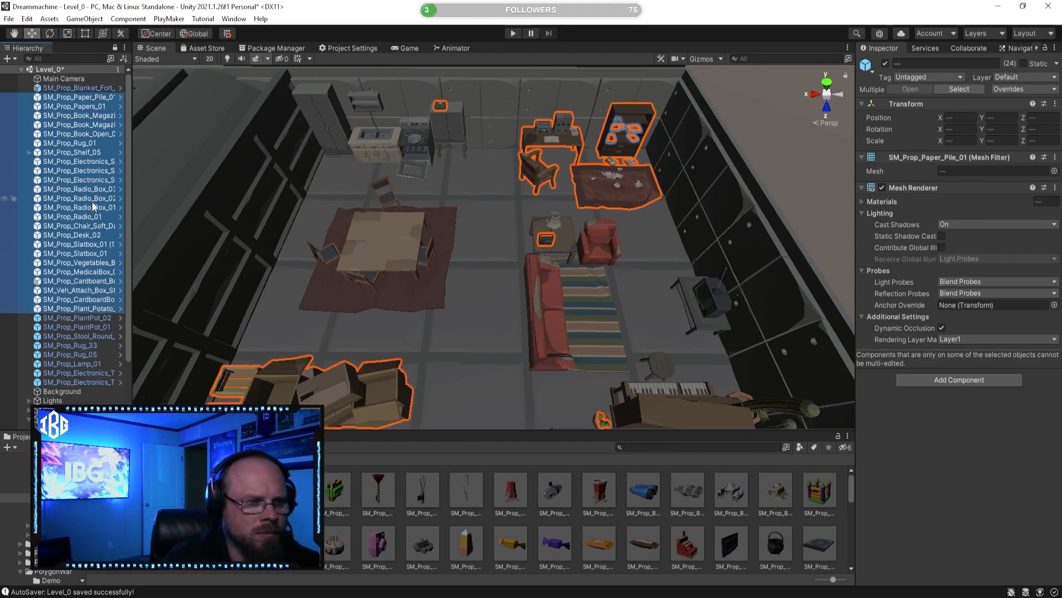
Step: Reselect the scene objects from SM_Prop_Paper_Pile_01 through SM_Prop_Shelf_05, leaving out the blanket fort
{"action": "left_click", "coordinate": [76, 99]}
{"action": "right_click_drag", "start_coordinate": [415, 178], "coordinate": [330, 185]}
{"action": "key", "text": "s"}
{"action": "key", "text": "w"}
{"action": "key", "text": "a"}
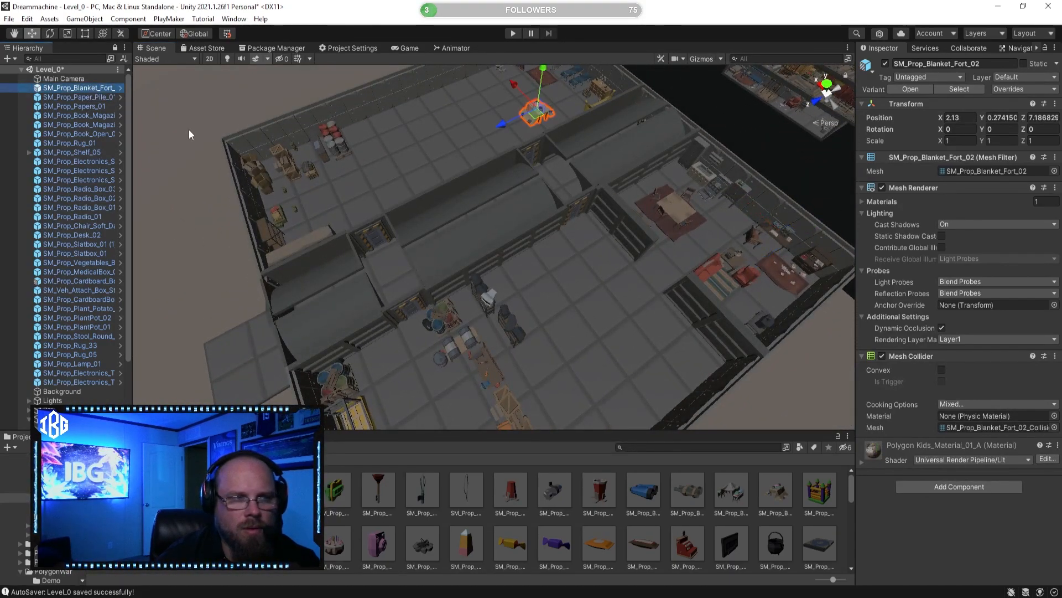
{"action": "key", "text": "shift+Down"}
{"action": "key", "text": "shift+Down"}
{"action": "key", "text": "shift+Down"}
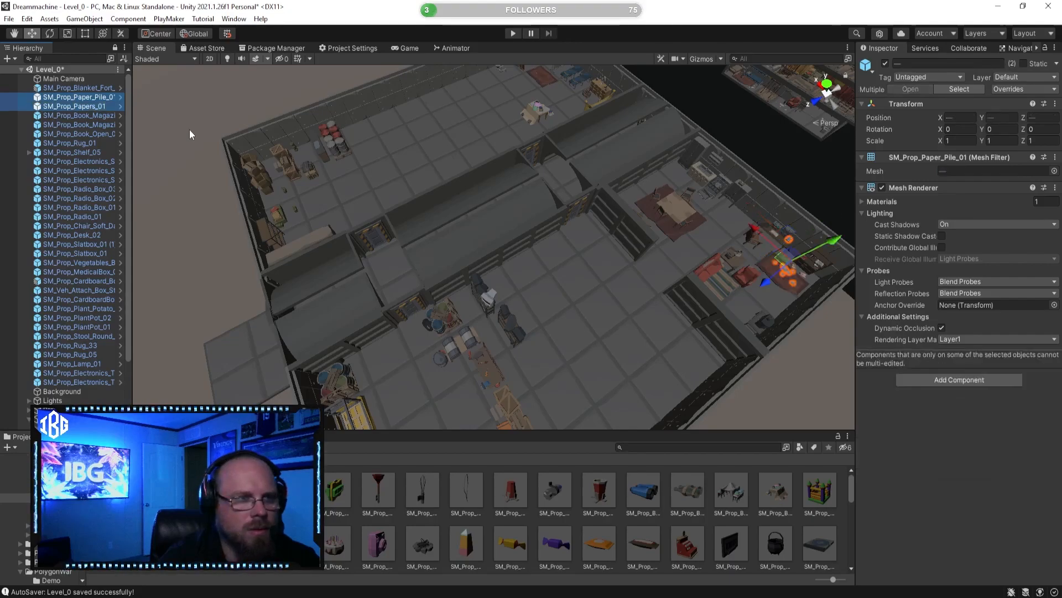
{"action": "key", "text": "shift+Down"}
{"action": "key", "text": "shift+Down"}
{"action": "key", "text": "shift+Down"}
{"action": "key", "text": "shift+Down"}
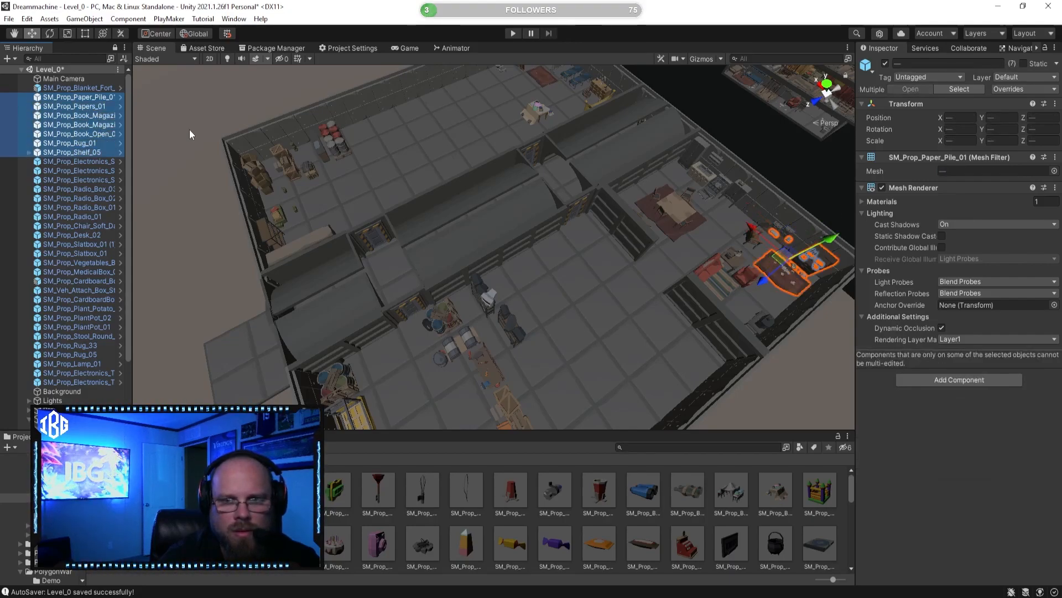
{"action": "key", "text": "shift+Up"}
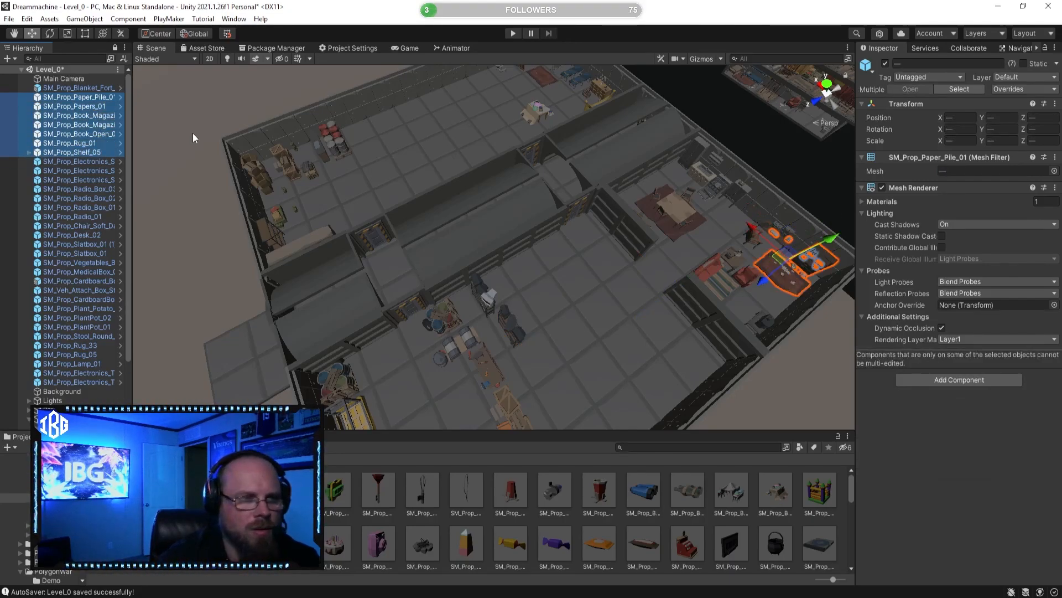
Step: Add the first two SM_Prop_Radio_Box objects to the selection, leaving out the three SM_Prop_Electronics_S entries above them
{"action": "left_click", "coordinate": [109, 182], "text": "ctrl"}
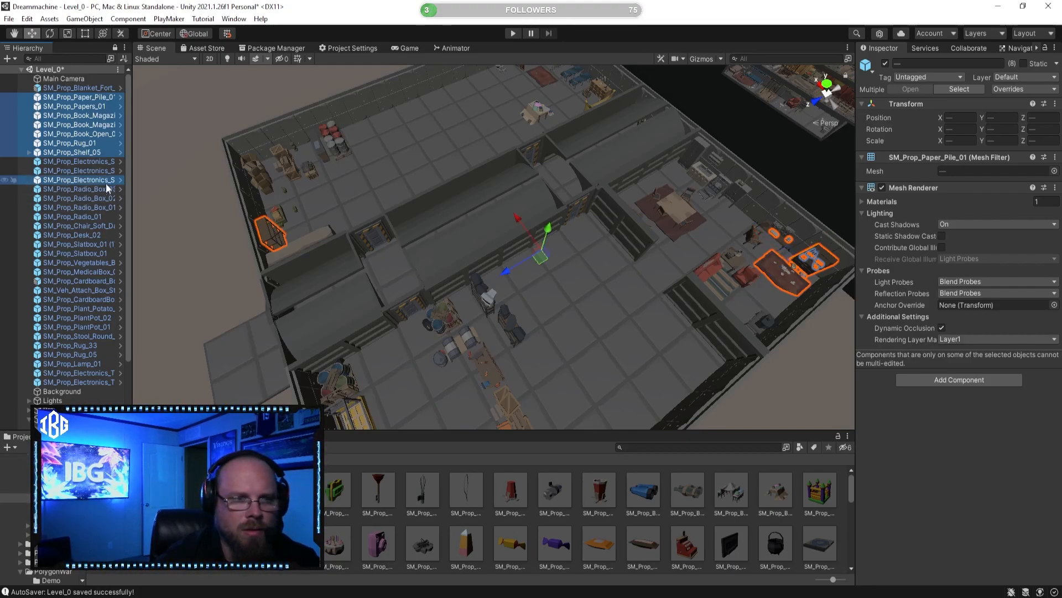
{"action": "left_click", "coordinate": [98, 180], "text": "ctrl"}
{"action": "left_click", "coordinate": [91, 188], "text": "ctrl"}
{"action": "left_click", "coordinate": [89, 198], "text": "ctrl"}
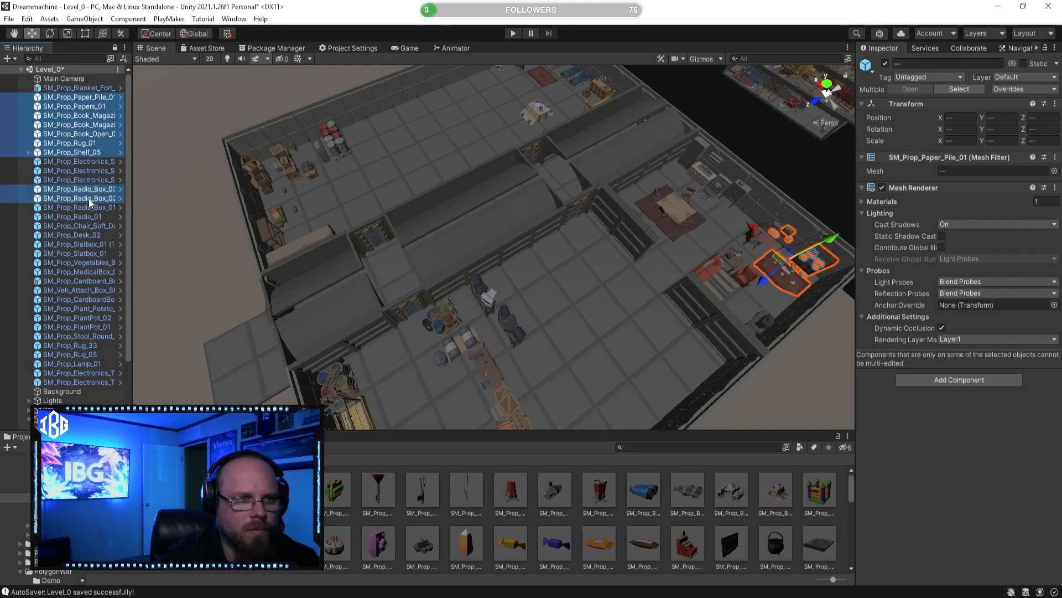
{"action": "left_click", "coordinate": [89, 199], "text": "ctrl"}
{"action": "key", "text": "f"}
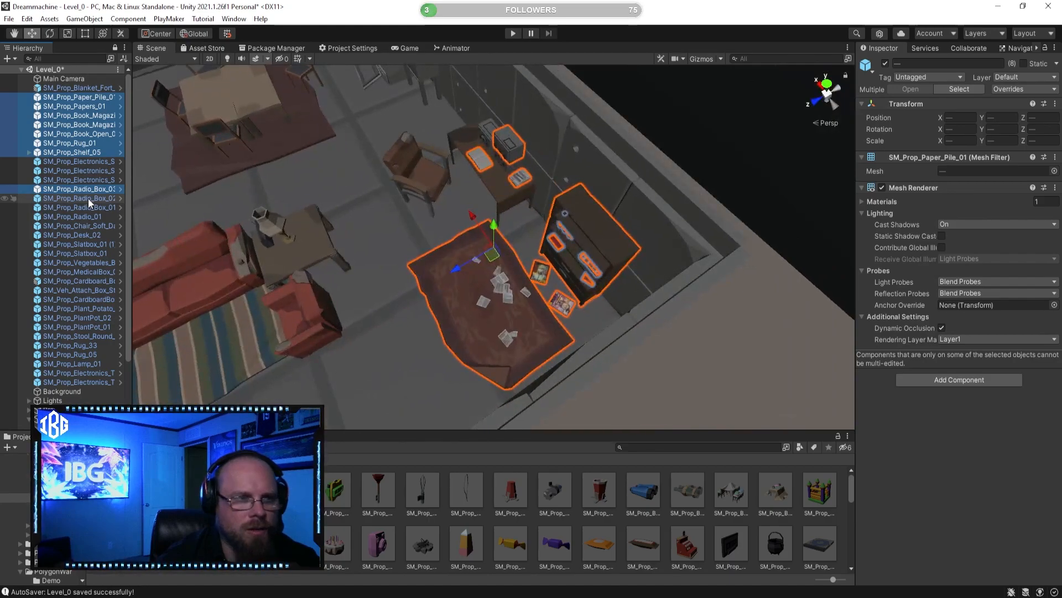
{"action": "left_click", "coordinate": [94, 198], "text": "ctrl"}
{"action": "scroll", "coordinate": [356, 260], "scroll_direction": "down", "scroll_amount": 5}
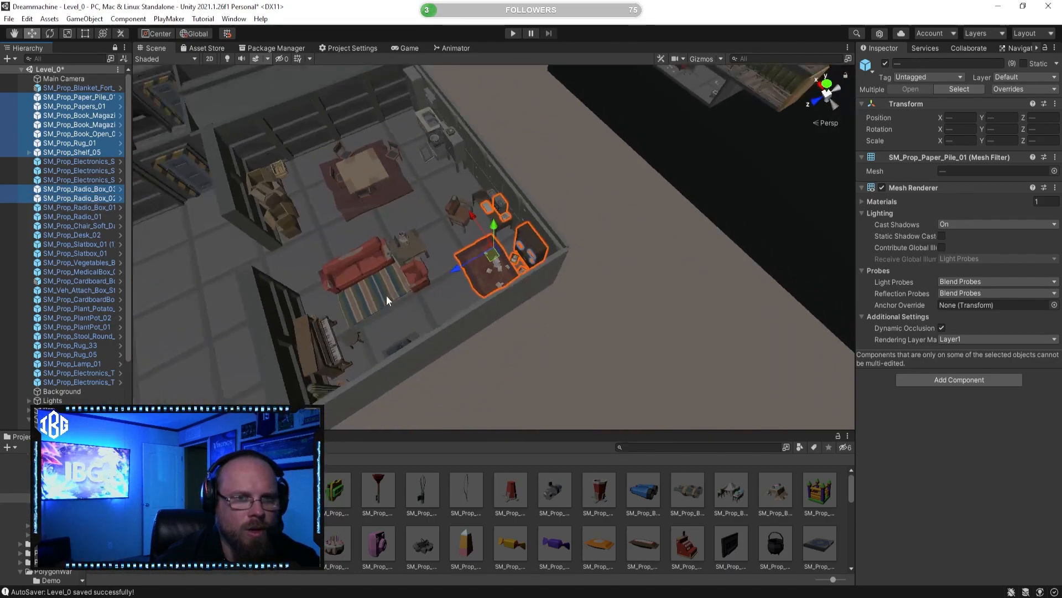
Step: Add SM_Prop_Radio_Box_01, SM_Prop_Radio_01, the soft chair, SM_Prop_Desk_02 and both SM_Prop_Slatbox_01 objects to the selection
{"action": "middle_click_drag", "start_coordinate": [320, 249], "coordinate": [559, 238]}
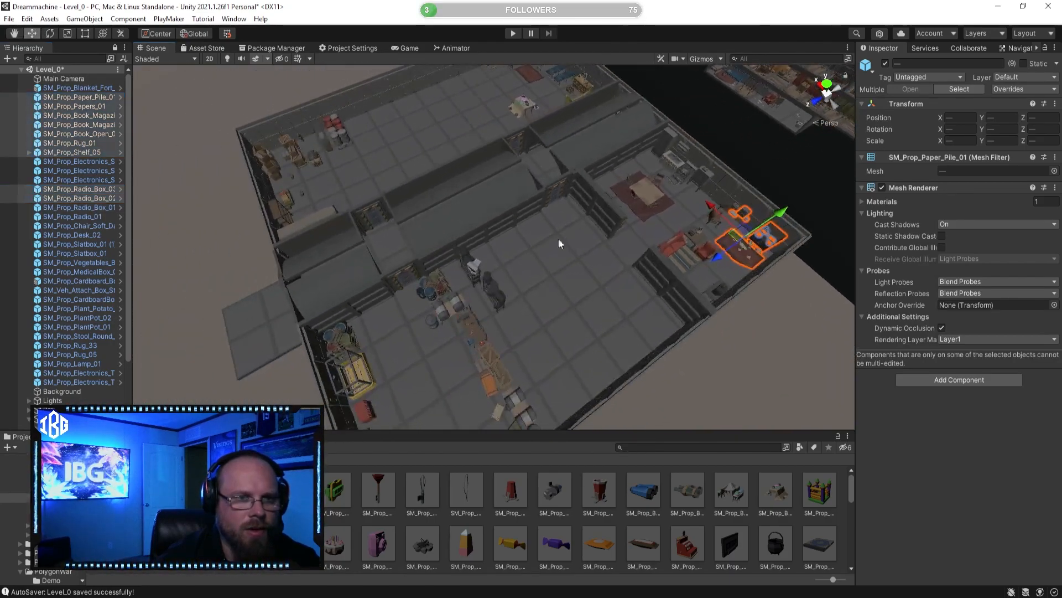
{"action": "left_click", "coordinate": [95, 209], "text": "ctrl"}
{"action": "left_click", "coordinate": [85, 216], "text": "ctrl"}
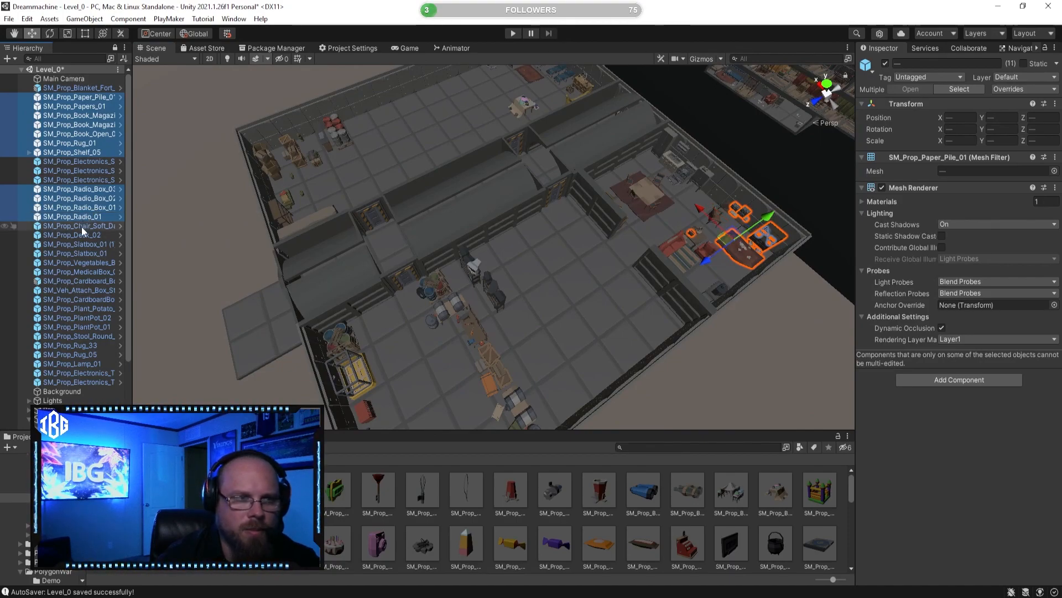
{"action": "left_click", "coordinate": [81, 226], "text": "ctrl"}
{"action": "left_click", "coordinate": [79, 235], "text": "ctrl"}
{"action": "left_click", "coordinate": [72, 244], "text": "ctrl"}
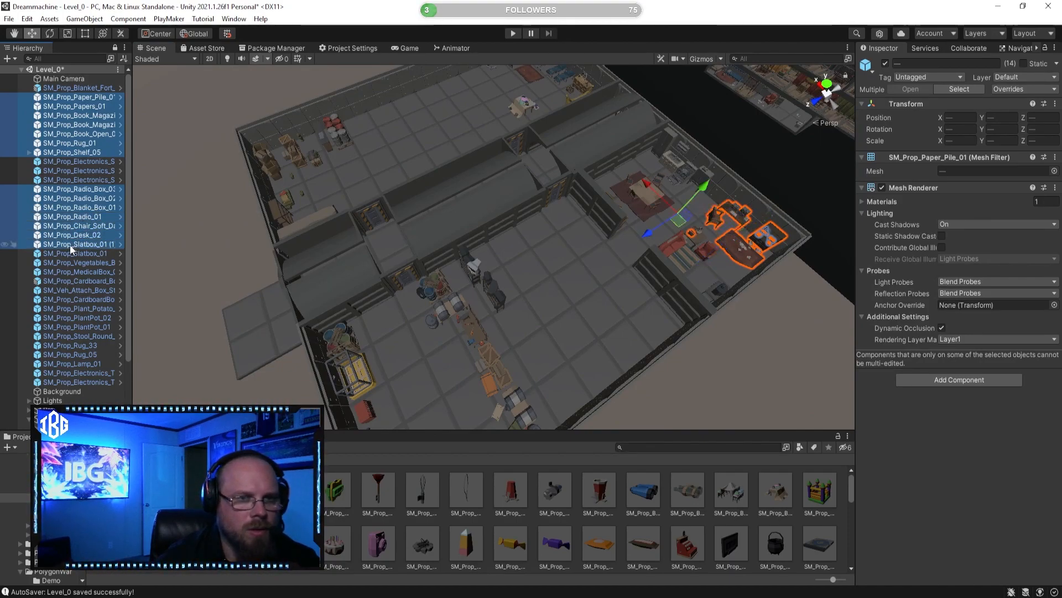
{"action": "left_click", "coordinate": [85, 254], "text": "ctrl"}
Step: Add the vegetables box and medical box to the selection, leaving out the adjacent SM_Prop_Cardboard_B and SM_Veh_Attach_Box entries
{"action": "left_click", "coordinate": [81, 262], "text": "ctrl"}
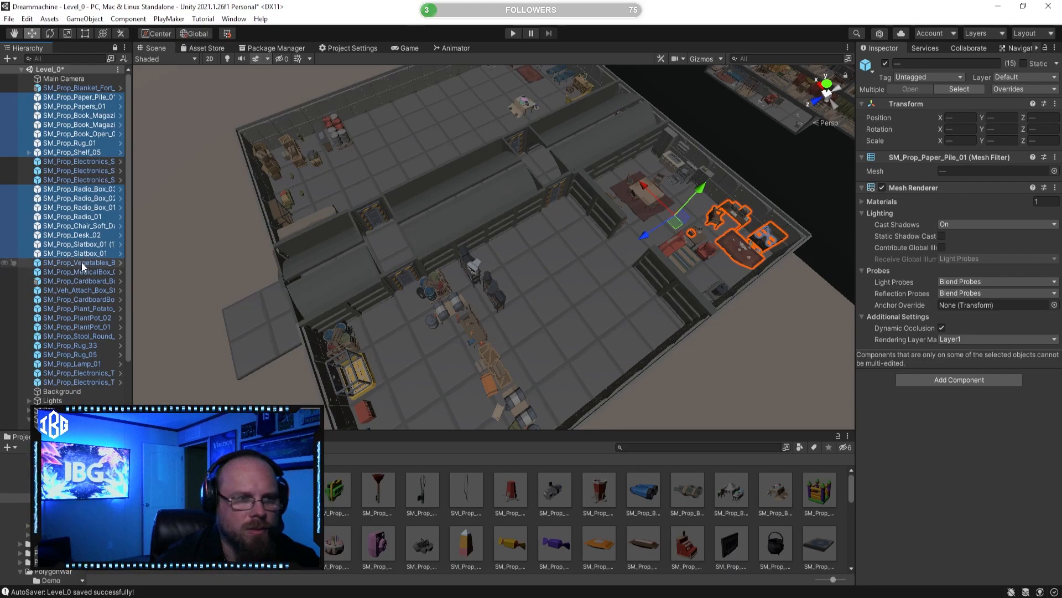
{"action": "left_click", "coordinate": [83, 271], "text": "ctrl"}
{"action": "left_click", "coordinate": [88, 281], "text": "ctrl"}
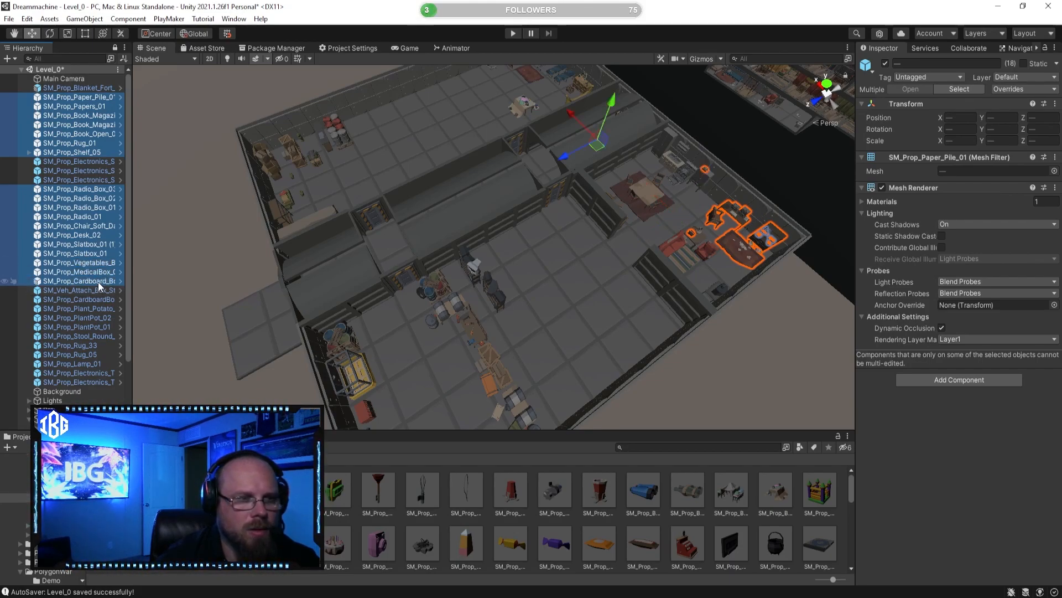
{"action": "right_click_drag", "start_coordinate": [609, 266], "coordinate": [625, 163]}
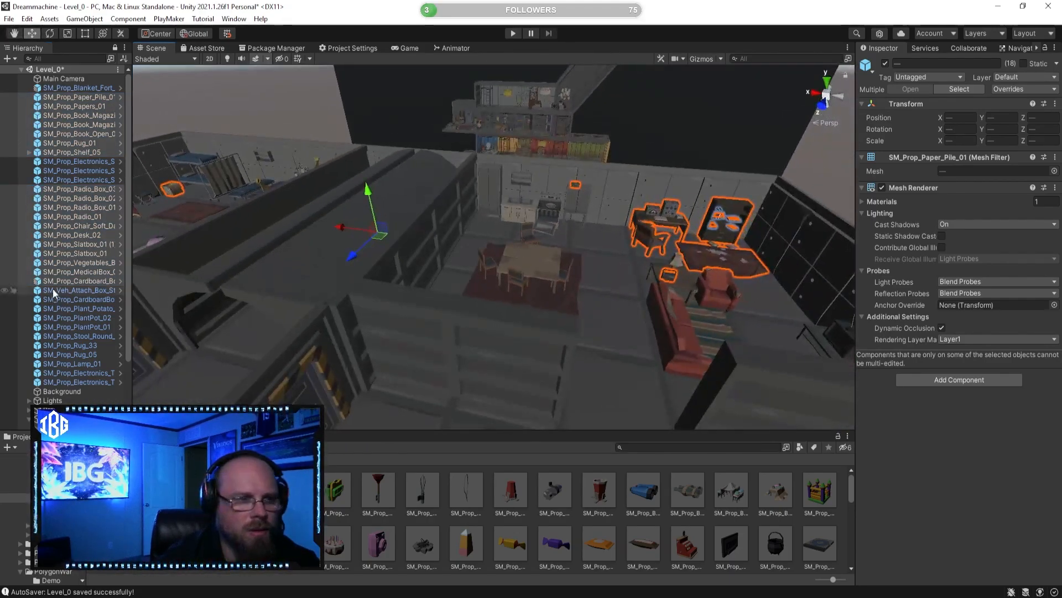
{"action": "left_click", "coordinate": [84, 280], "text": "ctrl"}
{"action": "key", "text": "f"}
{"action": "left_click", "coordinate": [91, 282], "text": "ctrl"}
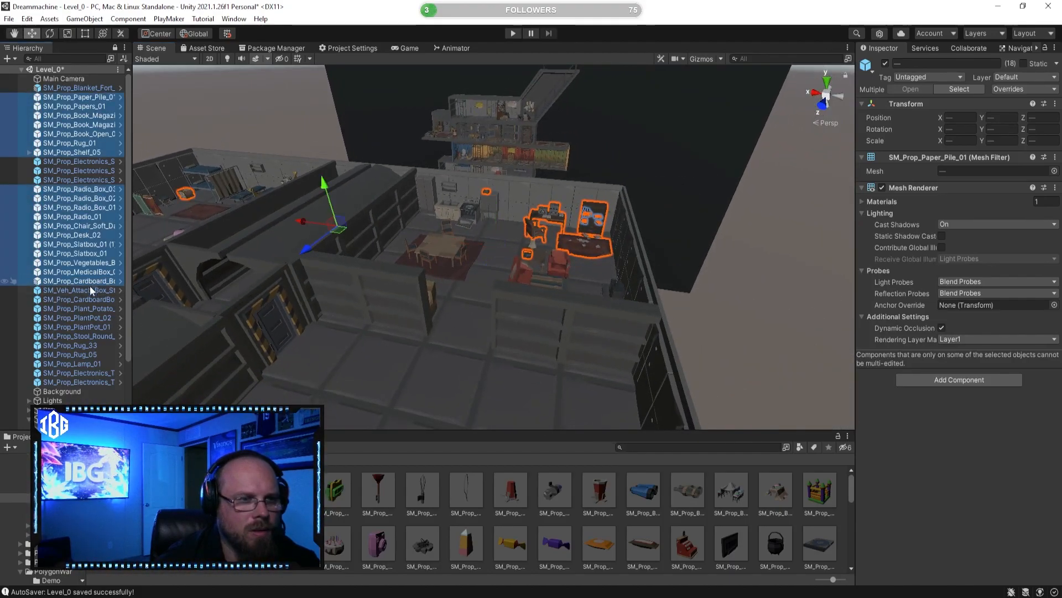
{"action": "left_click", "coordinate": [91, 291], "text": "ctrl"}
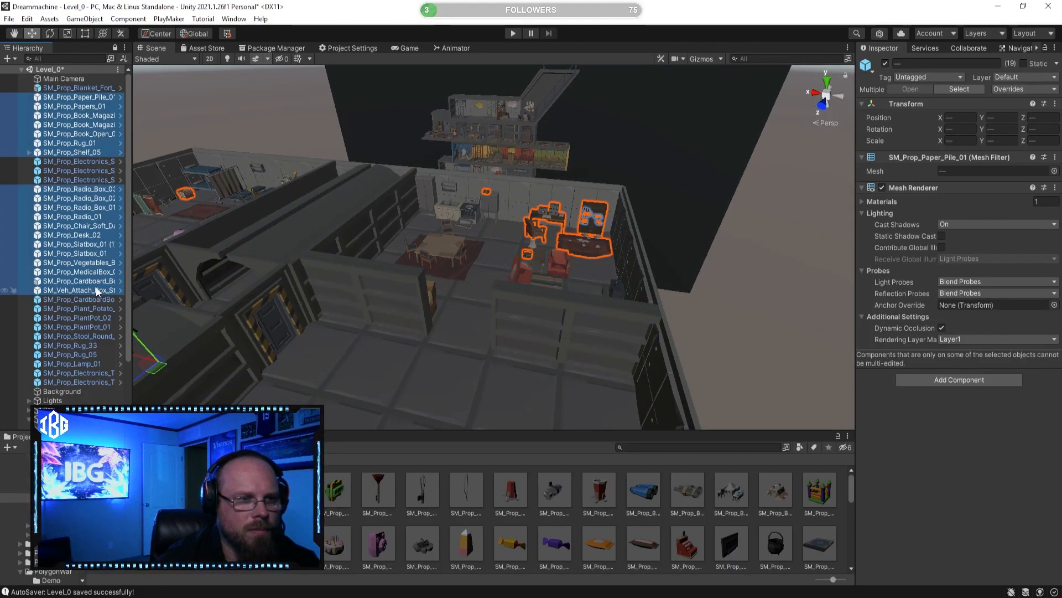
{"action": "left_click", "coordinate": [97, 282], "text": "ctrl"}
{"action": "key", "text": "f"}
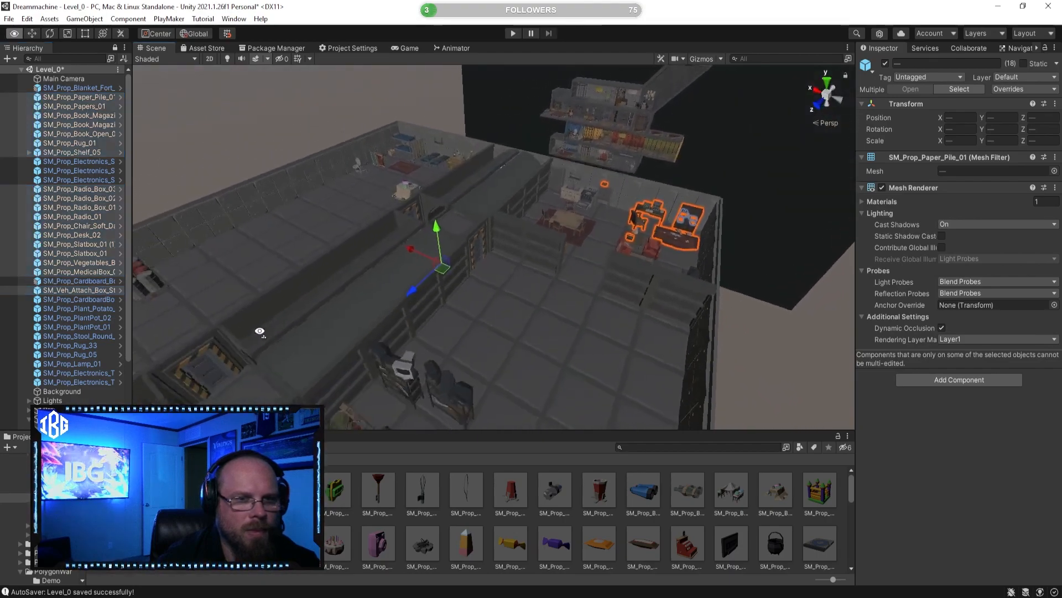
Step: Add the SM_Prop_CardboardBo entry, the potato plant, SM_Prop_PlantPot_02 and SM_Prop_PlantPot_01 to the selection
{"action": "left_click", "coordinate": [97, 298], "text": "ctrl"}
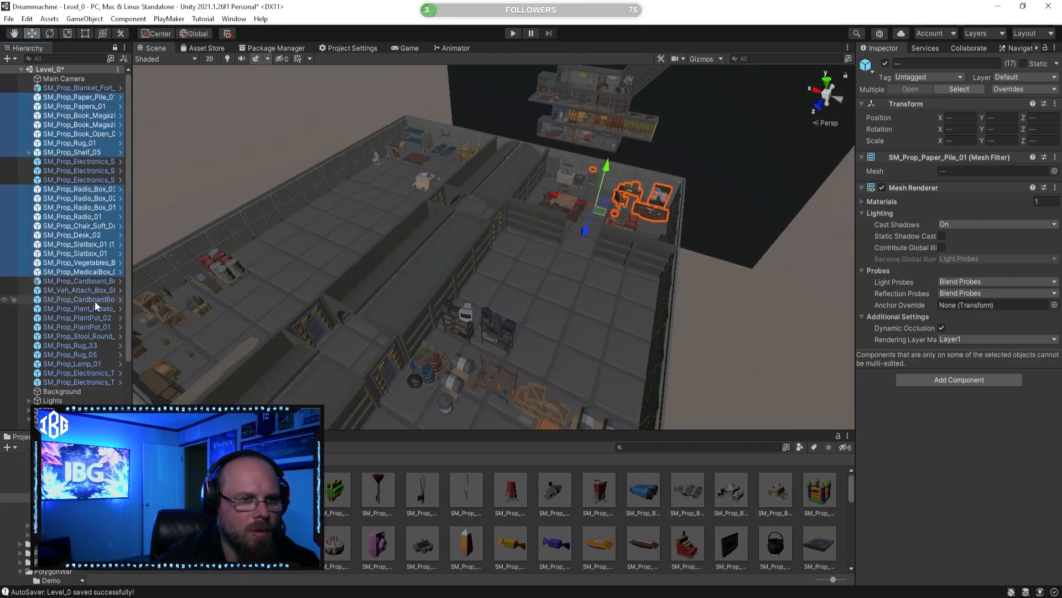
{"action": "left_click", "coordinate": [92, 309], "text": "ctrl"}
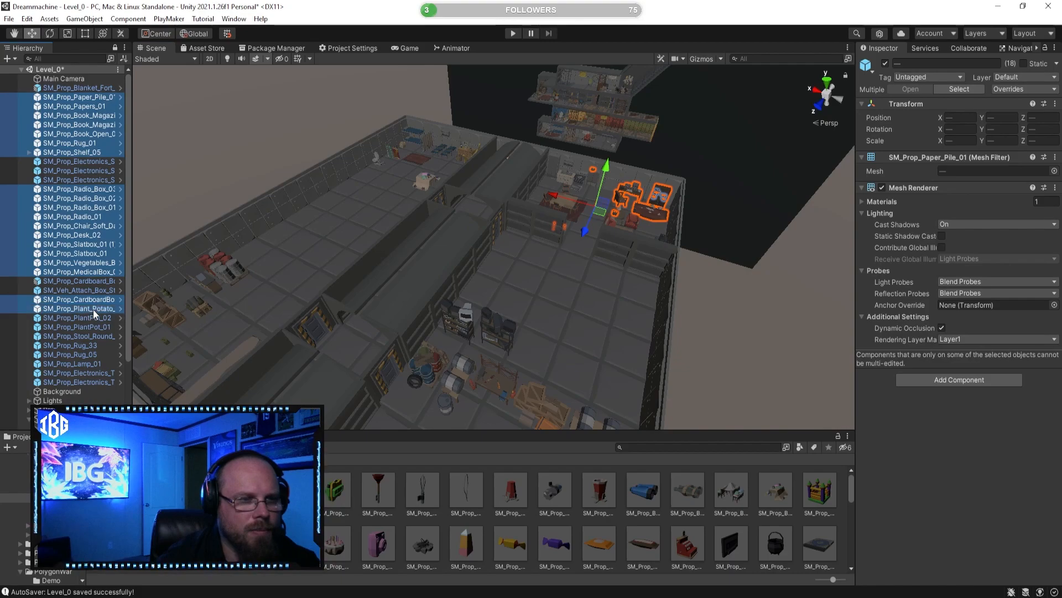
{"action": "left_click", "coordinate": [89, 319], "text": "ctrl"}
{"action": "right_click_drag", "start_coordinate": [446, 311], "coordinate": [451, 365]}
{"action": "key", "text": "s"}
{"action": "left_click", "coordinate": [98, 323], "text": "ctrl"}
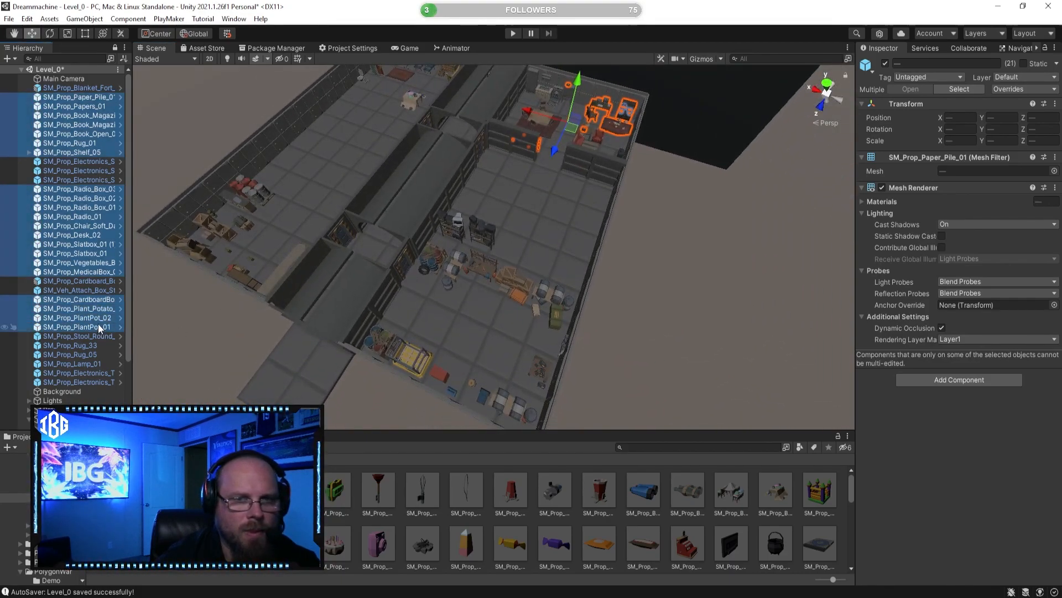
Step: Add the round stool, SM_Prop_Rug_33, SM_Prop_Rug_05, SM_Prop_Lamp_01 and the two SM_Prop_Electronics_T objects to the selection
{"action": "left_click", "coordinate": [95, 335], "text": "ctrl"}
{"action": "left_click", "coordinate": [85, 344], "text": "ctrl"}
{"action": "left_click", "coordinate": [90, 354], "text": "ctrl"}
{"action": "left_click", "coordinate": [95, 362], "text": "ctrl"}
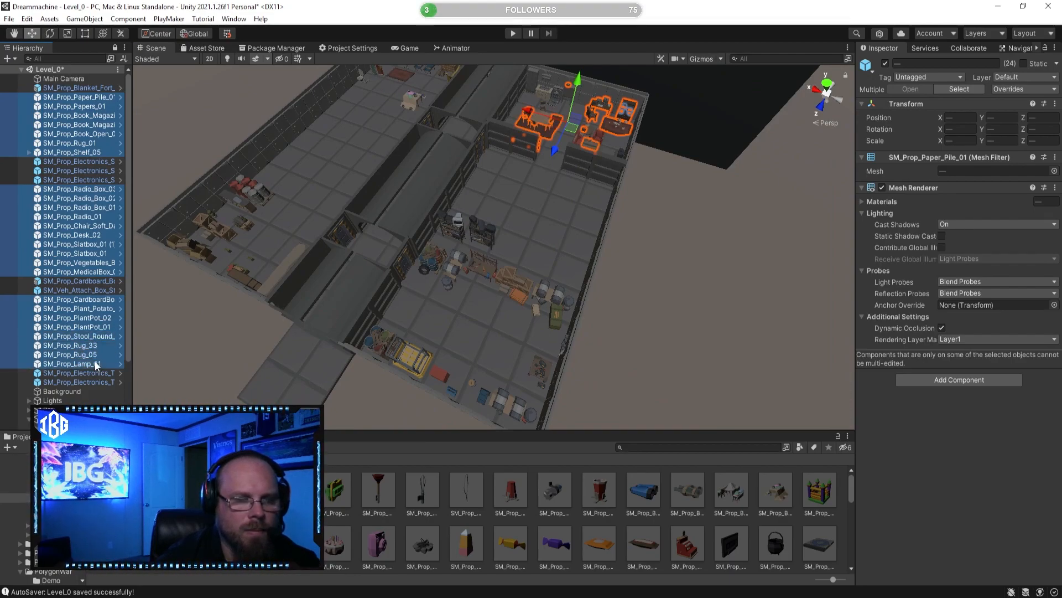
{"action": "left_click", "coordinate": [86, 374], "text": "ctrl"}
{"action": "left_click", "coordinate": [94, 382], "text": "ctrl"}
Step: Move the selected props into the Bunker's Room (2) group and collapse that group
{"action": "scroll", "coordinate": [99, 387], "scroll_direction": "down", "scroll_amount": 3}
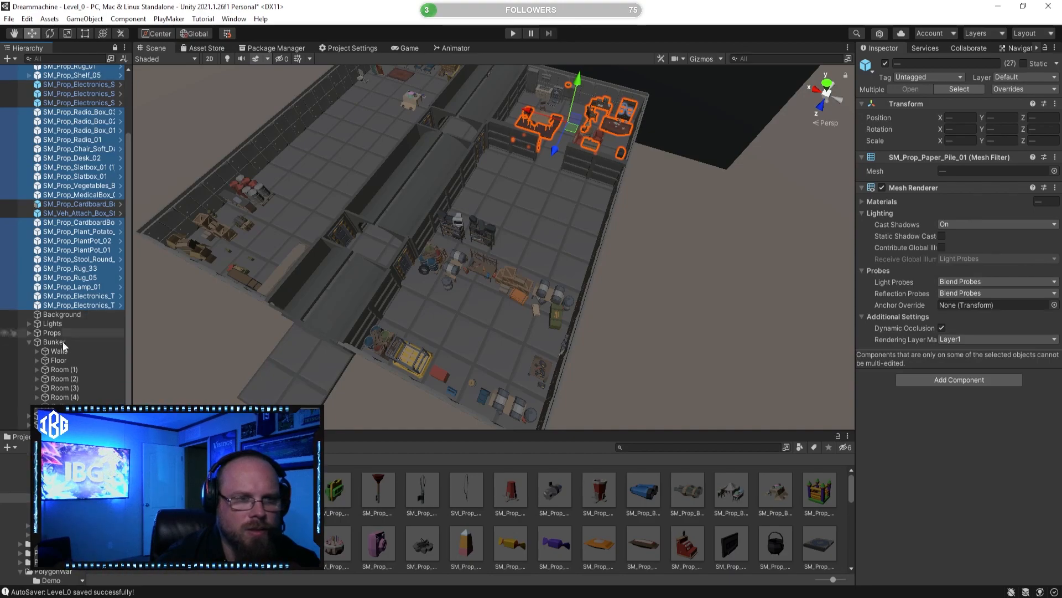
{"action": "left_click", "coordinate": [37, 379]}
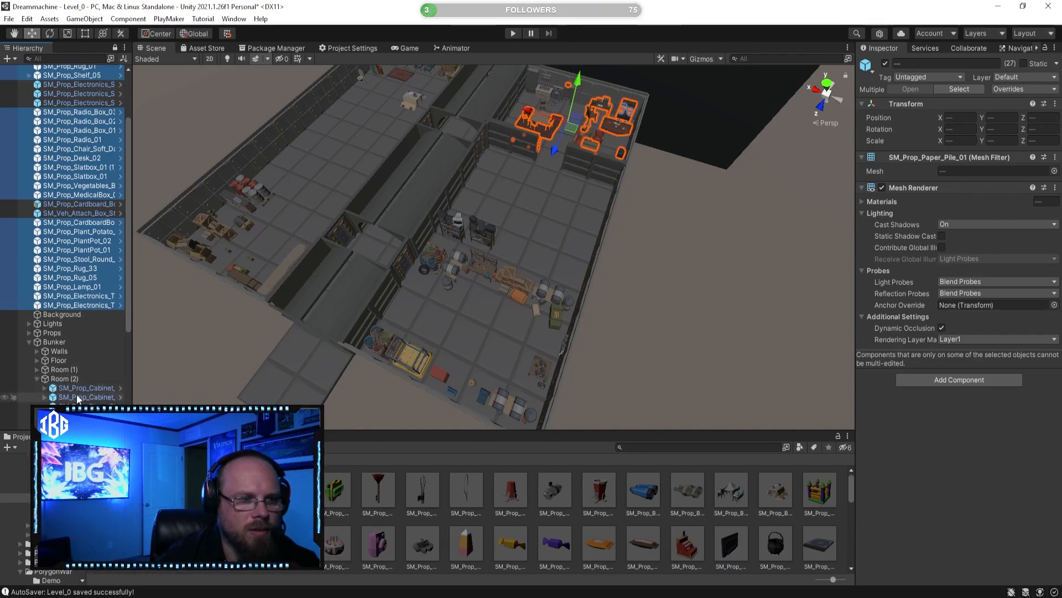
{"action": "scroll", "coordinate": [109, 371], "scroll_direction": "down", "scroll_amount": 3}
{"action": "scroll", "coordinate": [109, 372], "scroll_direction": "down", "scroll_amount": 5}
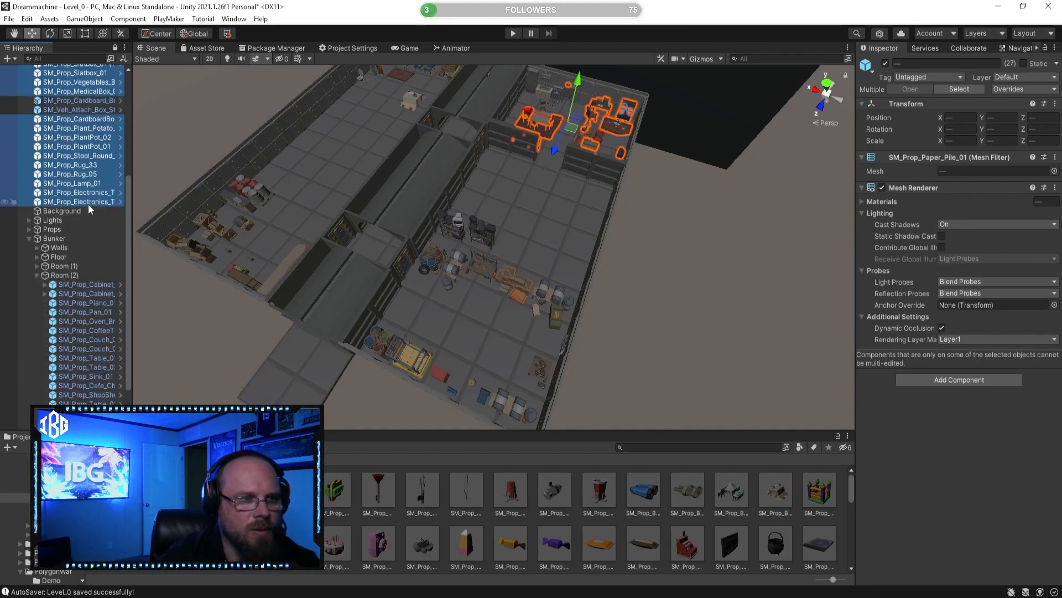
{"action": "left_click_drag", "start_coordinate": [61, 280], "coordinate": [60, 276]}
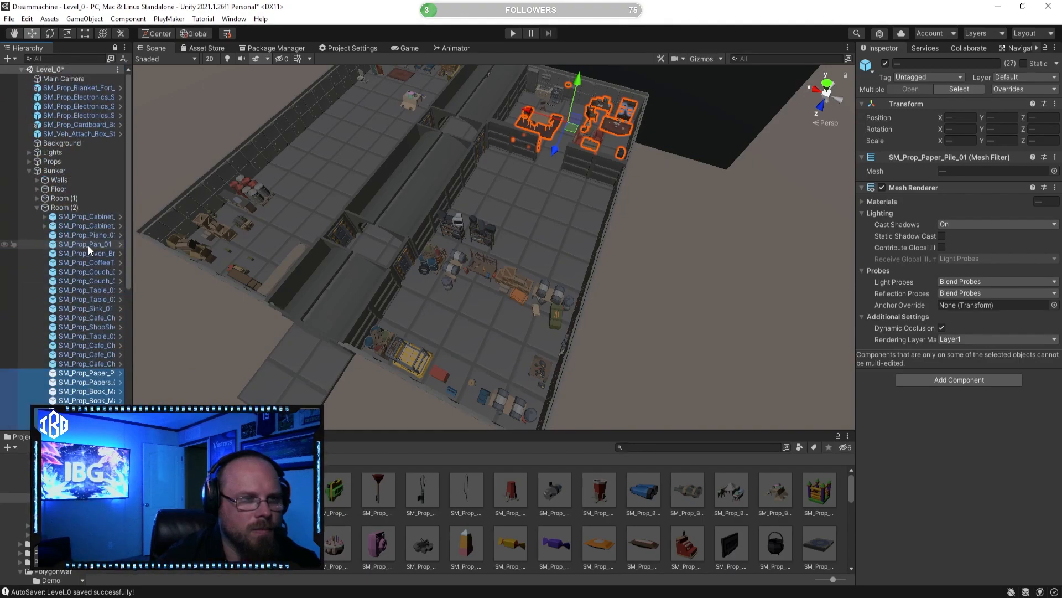
{"action": "left_click", "coordinate": [37, 208]}
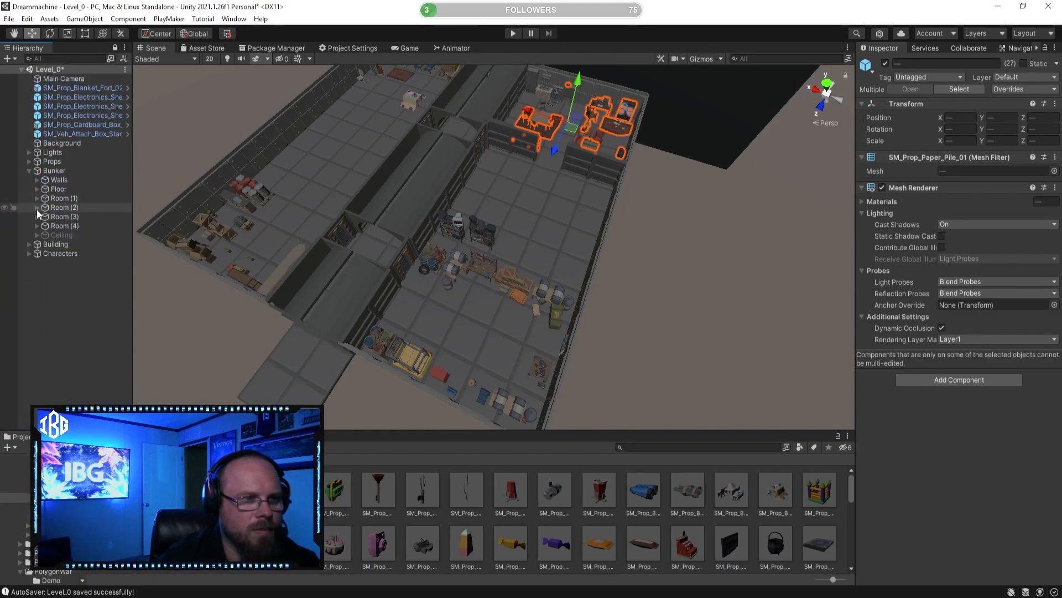
Step: Toggle Room (2) off and on to check which props belong to it, leaving the room enabled
{"action": "left_click", "coordinate": [65, 209]}
{"action": "left_click", "coordinate": [886, 64]}
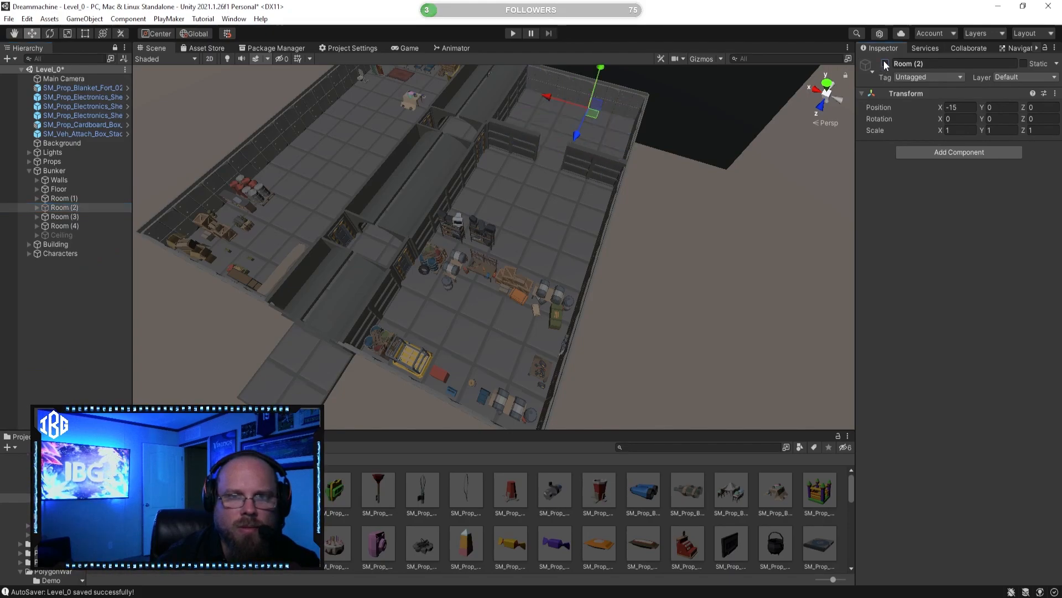
{"action": "left_click", "coordinate": [886, 65]}
{"action": "left_click", "coordinate": [885, 65]}
{"action": "left_click", "coordinate": [885, 64]}
{"action": "left_click", "coordinate": [885, 64]}
{"action": "left_click", "coordinate": [886, 64]}
{"action": "right_click_drag", "start_coordinate": [521, 305], "coordinate": [496, 234]}
{"action": "key", "text": "w"}
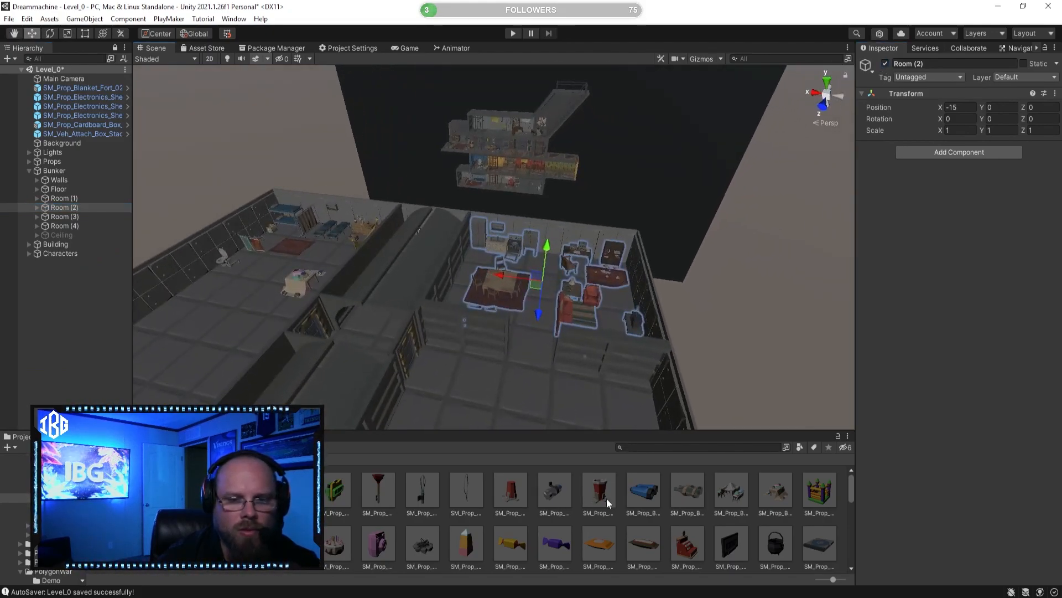
Step: Inspect where the blanket fort, the two electronics shelf presets and the Room (4) props sit in the bunker
{"action": "left_click", "coordinate": [597, 479]}
{"action": "key", "text": "w"}
{"action": "right_click_drag", "start_coordinate": [553, 363], "coordinate": [591, 392]}
{"action": "left_click", "coordinate": [81, 91]}
{"action": "double_click", "coordinate": [81, 91]}
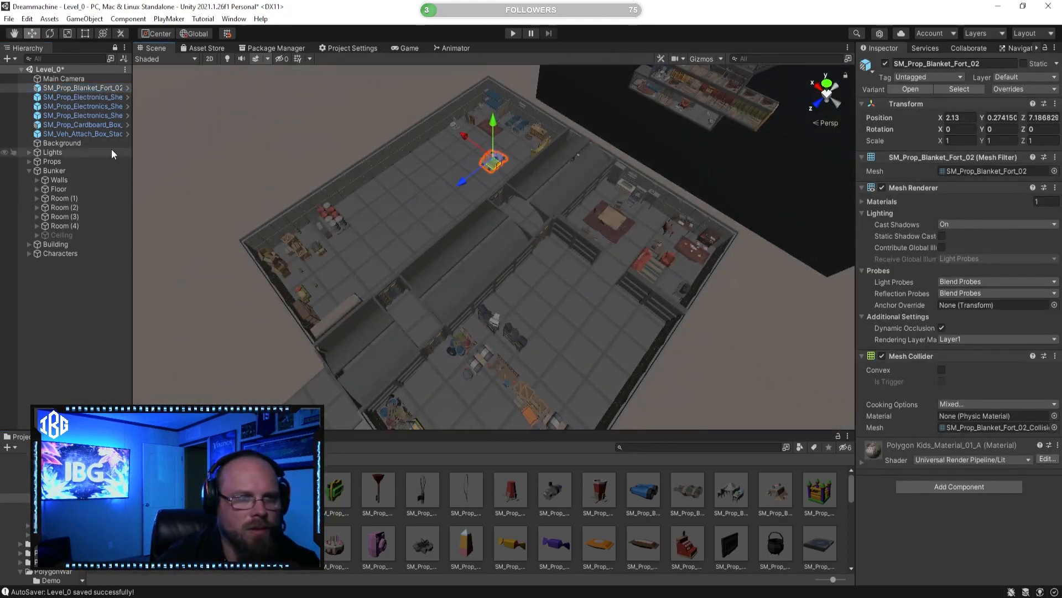
{"action": "left_click", "coordinate": [97, 98]}
{"action": "key", "text": "shift+Down"}
{"action": "key", "text": "shift+Down"}
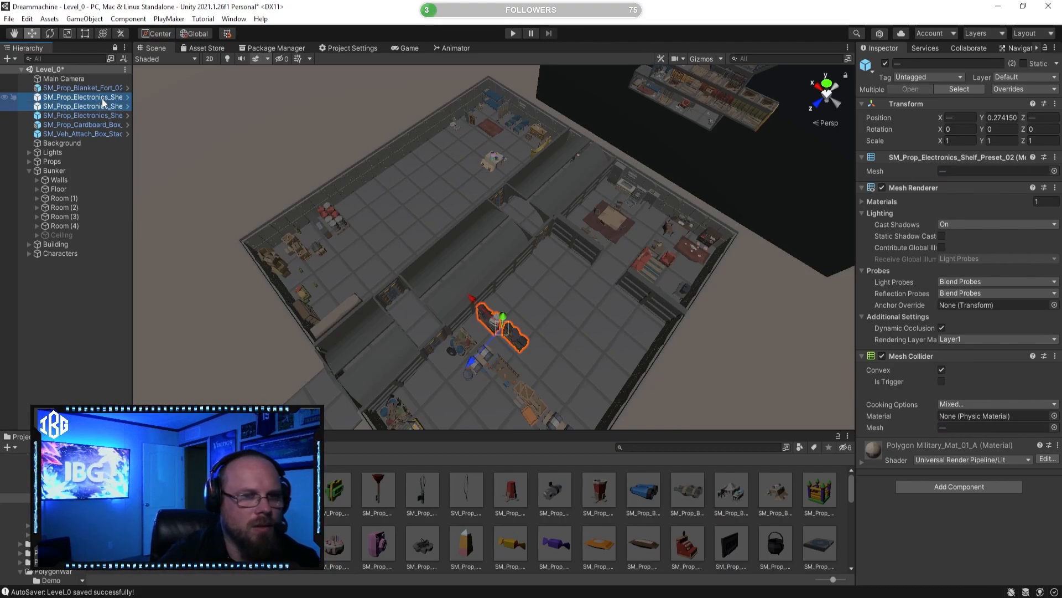
{"action": "key", "text": "shift+Up"}
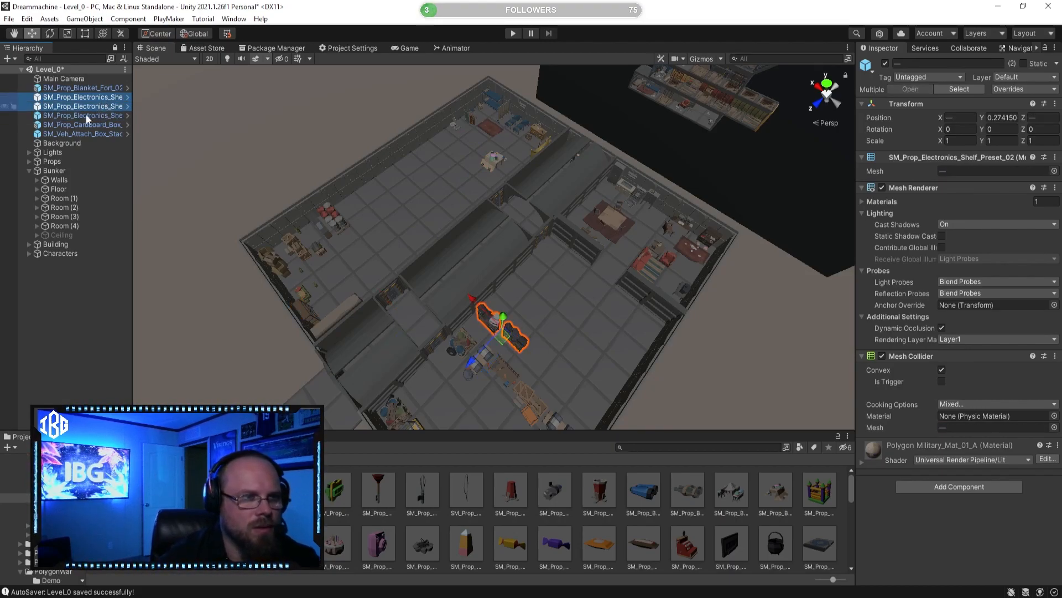
{"action": "right_click_drag", "start_coordinate": [480, 270], "coordinate": [118, 214]}
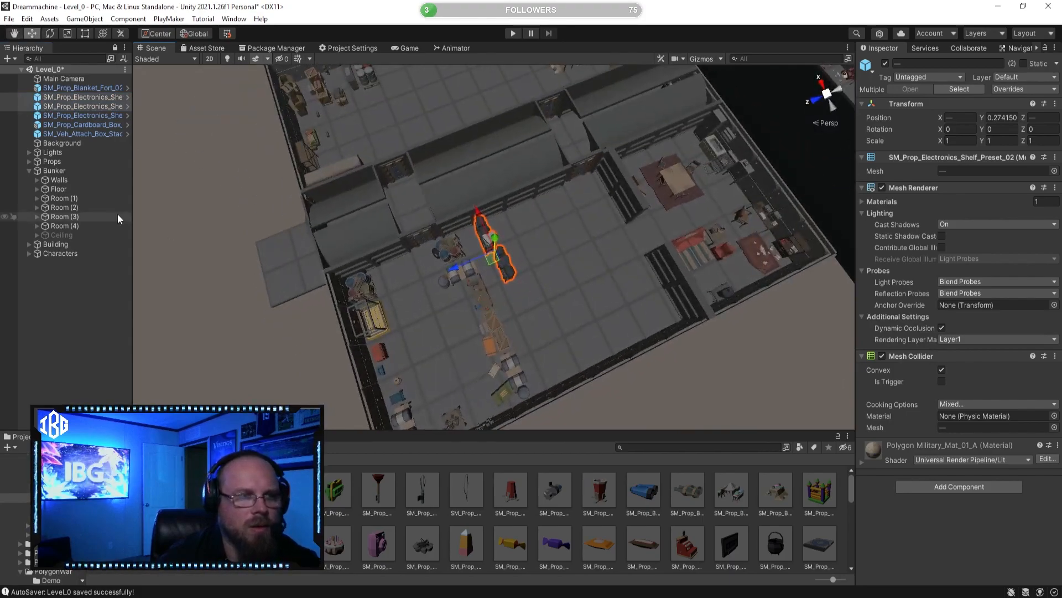
{"action": "left_click", "coordinate": [65, 226]}
{"action": "right_click_drag", "start_coordinate": [266, 236], "coordinate": [185, 170]}
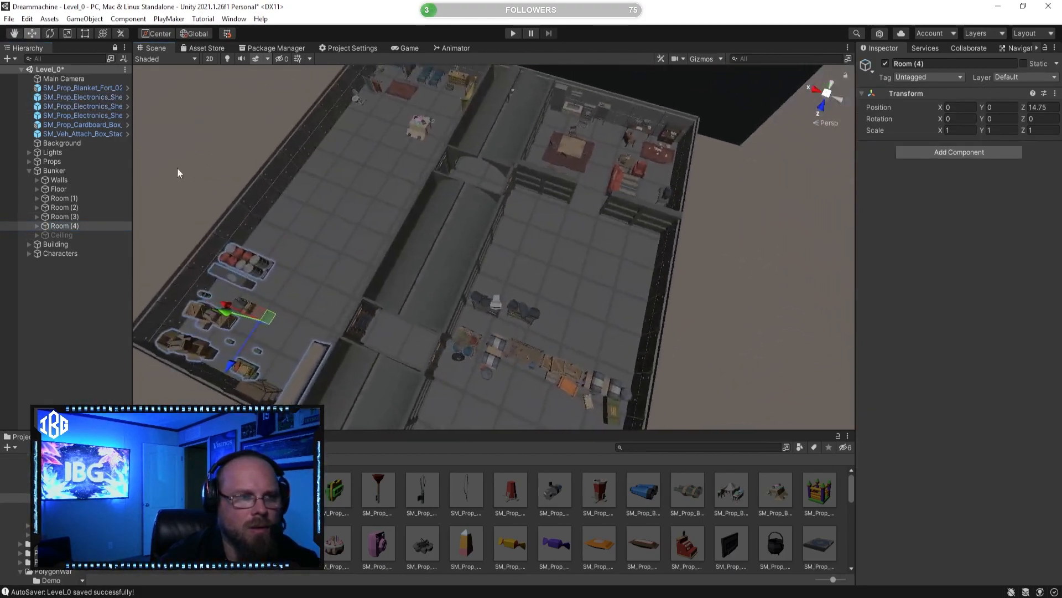
Step: Move the loose SM_Veh_Attach_Box stack prop into the Bunker's Room (4) group
{"action": "left_click", "coordinate": [106, 133]}
{"action": "right_click_drag", "start_coordinate": [206, 208], "coordinate": [174, 201]}
{"action": "left_click", "coordinate": [92, 125]}
{"action": "left_click", "coordinate": [96, 133]}
{"action": "left_click_drag", "start_coordinate": [97, 134], "coordinate": [68, 224]}
{"action": "left_click", "coordinate": [67, 217]}
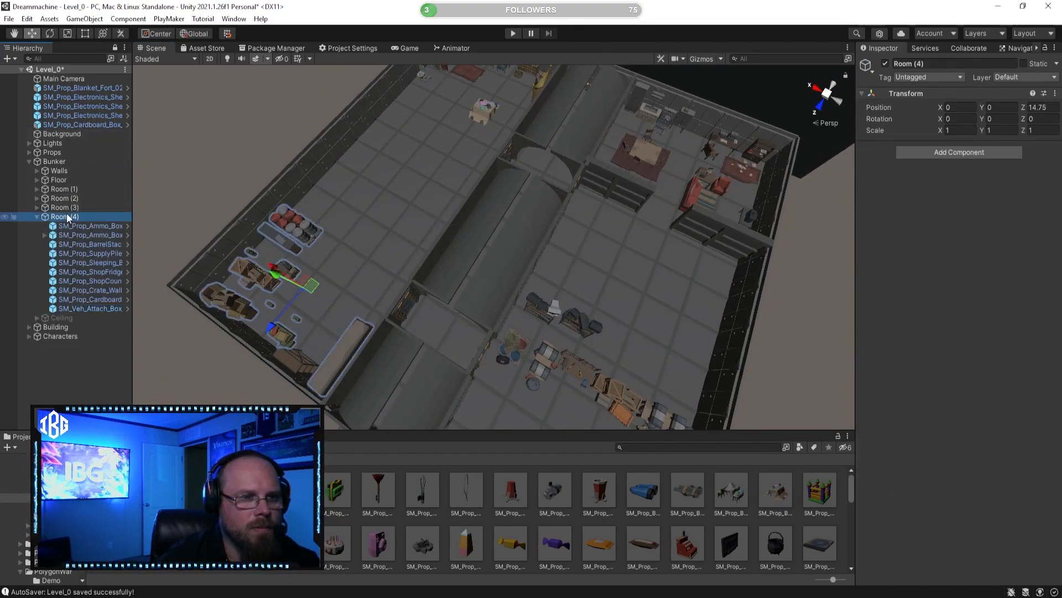
Step: Move SM_Prop_Cardboard_Box_01 into the Room (1) group and SM_Prop_Electronics_Shelf_01 into the Room (4) group
{"action": "left_click", "coordinate": [88, 125]}
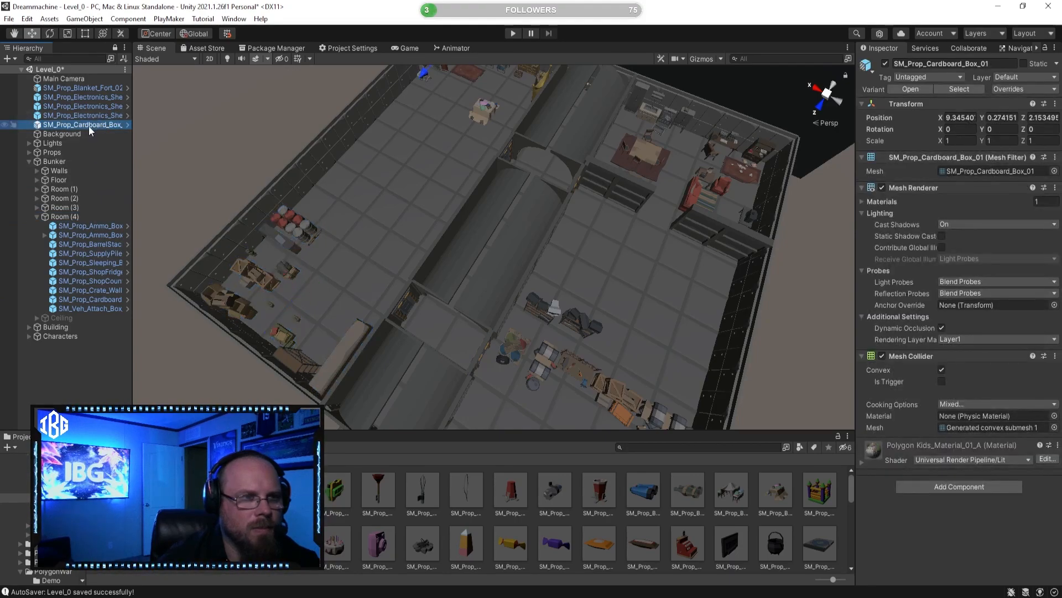
{"action": "left_click_drag", "start_coordinate": [70, 191], "coordinate": [70, 189]}
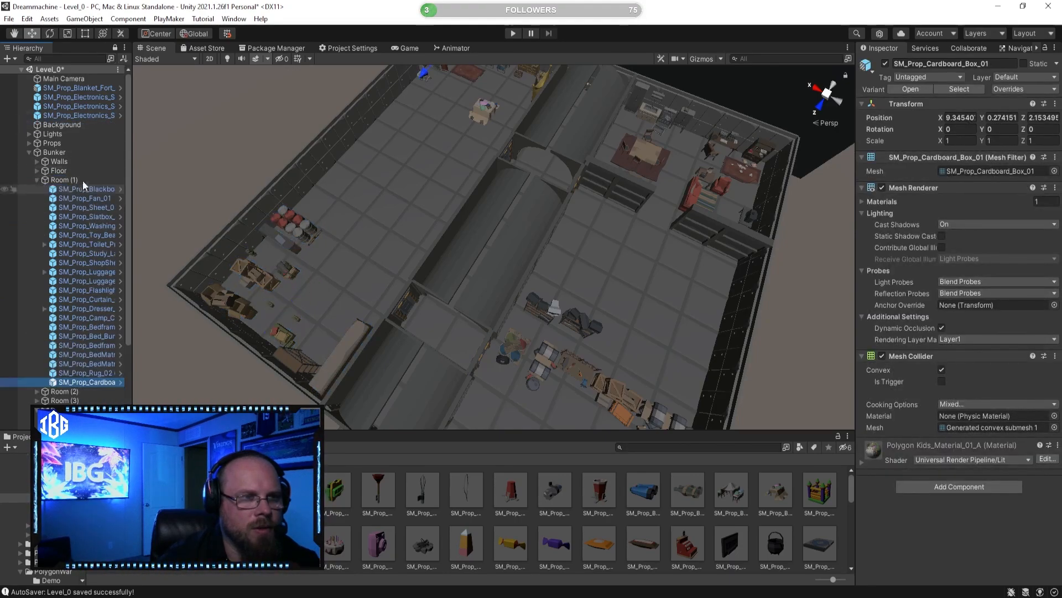
{"action": "left_click", "coordinate": [90, 115]}
{"action": "left_click", "coordinate": [37, 180]}
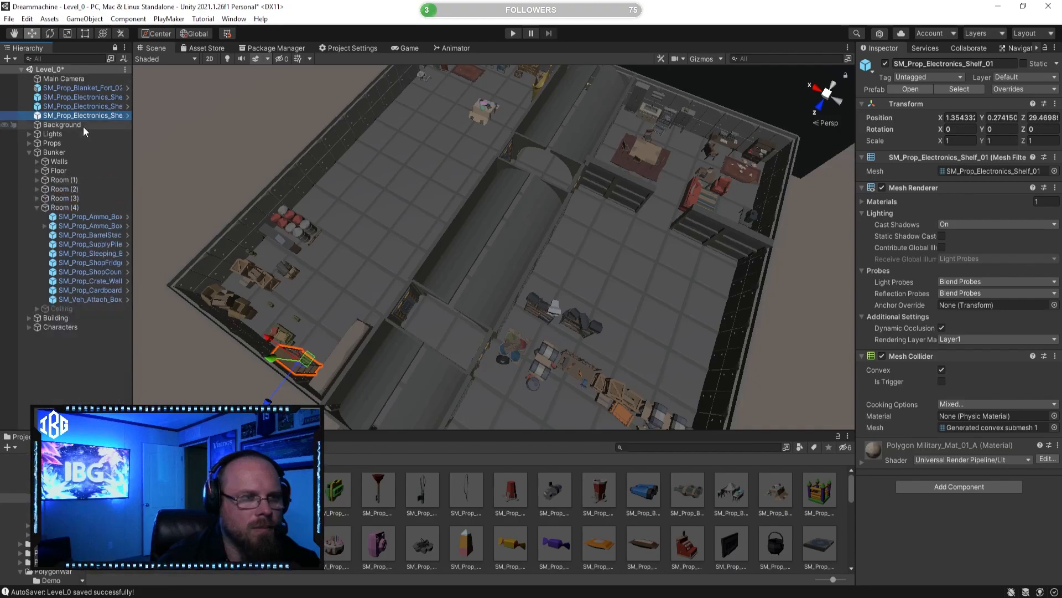
{"action": "left_click_drag", "start_coordinate": [87, 116], "coordinate": [65, 208]}
Step: Move SM_Prop_Electronics_Shelf_Preset_01 and SM_Prop_Electronics_Shelf_Preset_02 into the Room (3) group
{"action": "left_click", "coordinate": [90, 106]}
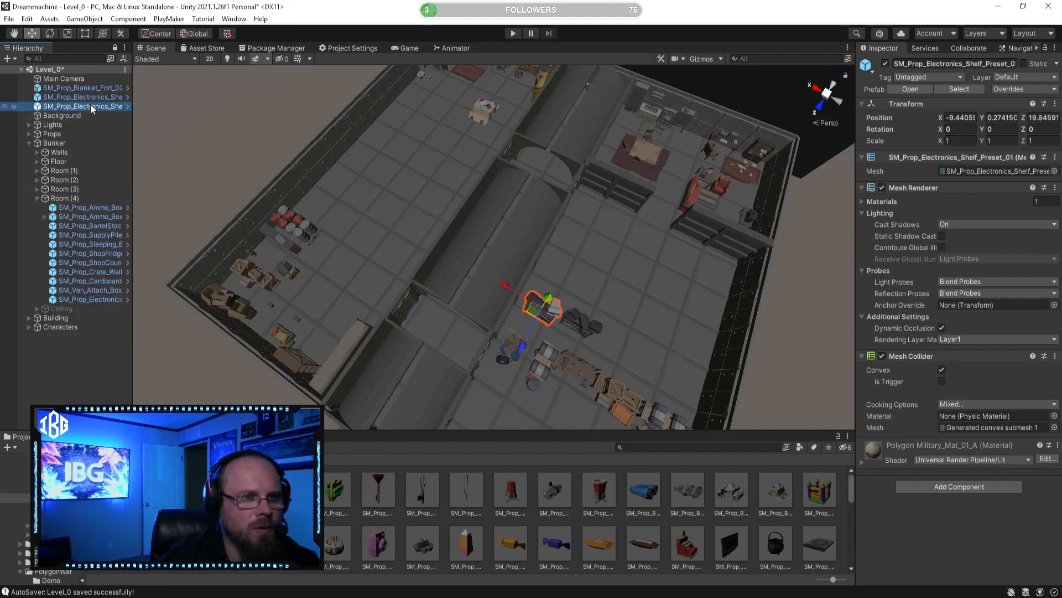
{"action": "left_click", "coordinate": [91, 98]}
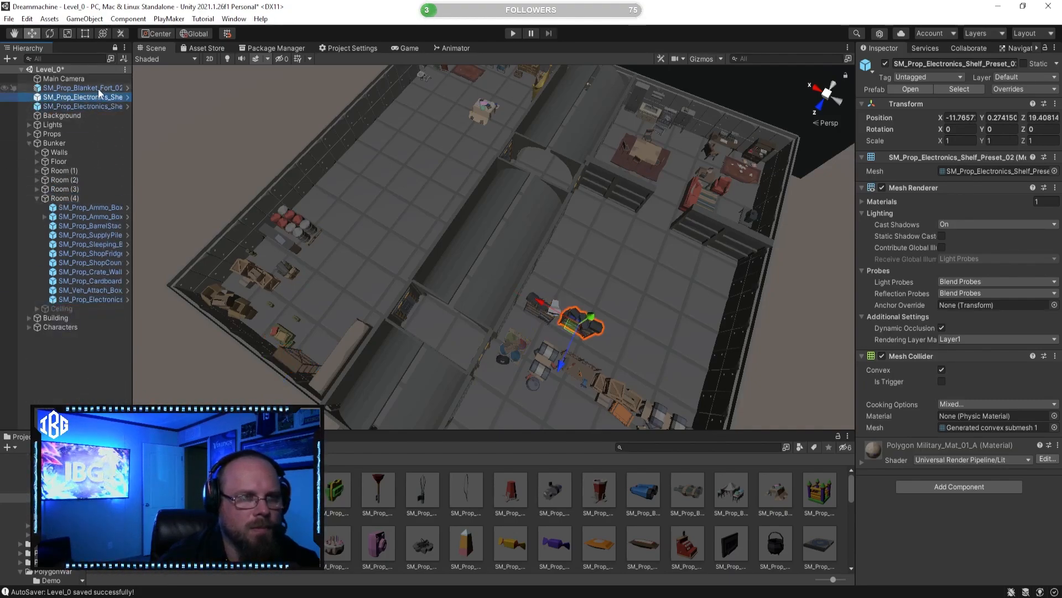
{"action": "left_click", "coordinate": [92, 106], "text": "shift"}
{"action": "left_click_drag", "start_coordinate": [97, 114], "coordinate": [78, 191]}
{"action": "left_click", "coordinate": [69, 169]}
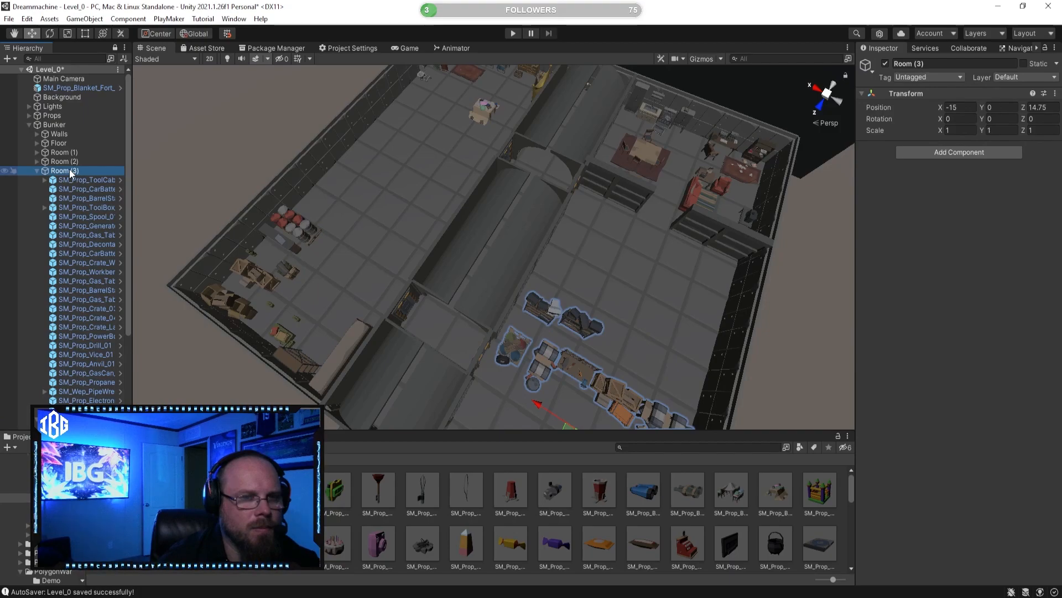
Step: Move SM_Prop_Blanket_Fort_02 into the Room (1) group and collapse all expanded room groups
{"action": "left_click", "coordinate": [89, 89]}
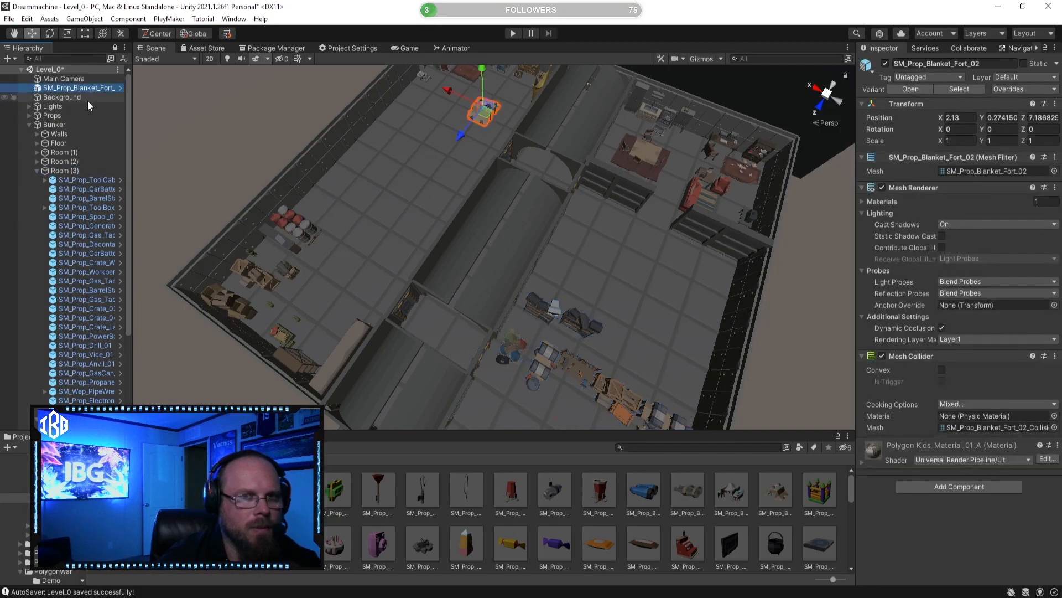
{"action": "left_click", "coordinate": [36, 170]}
{"action": "left_click_drag", "start_coordinate": [92, 86], "coordinate": [81, 152]}
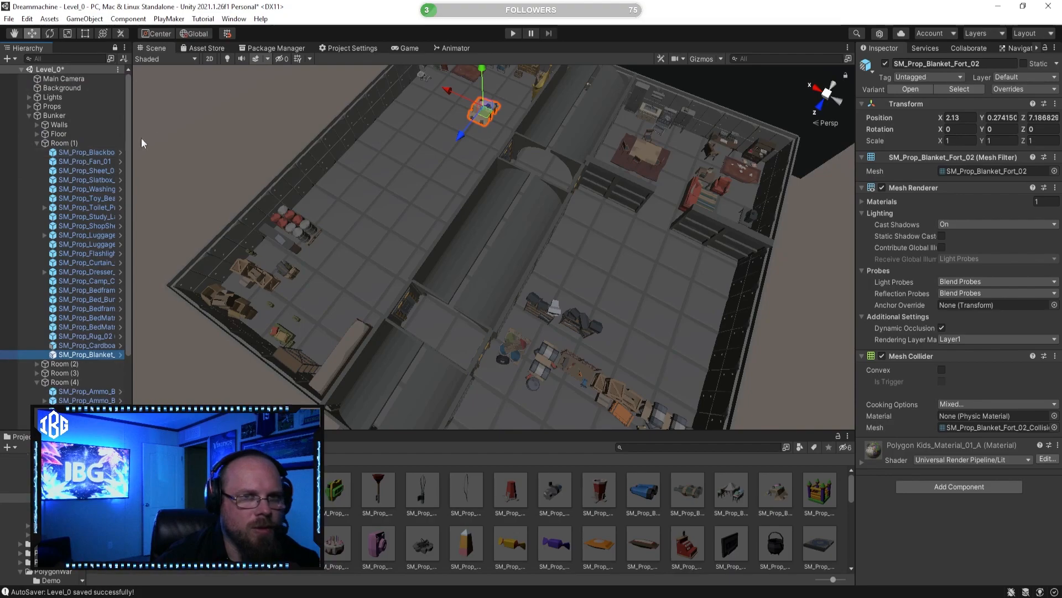
{"action": "left_click", "coordinate": [37, 143]}
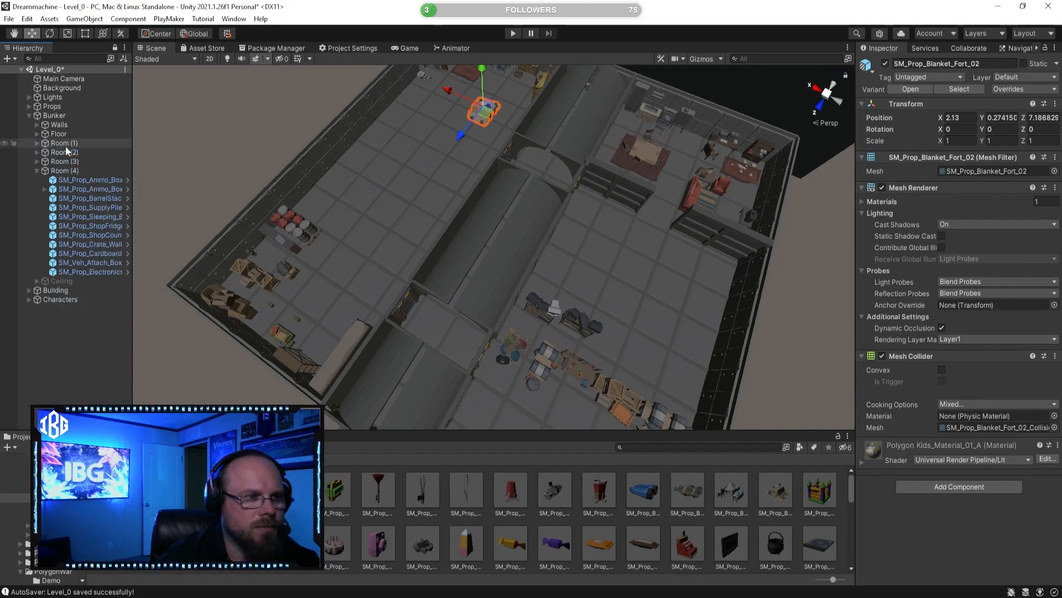
{"action": "left_click", "coordinate": [42, 170]}
{"action": "left_click", "coordinate": [37, 171]}
{"action": "left_click", "coordinate": [91, 297]}
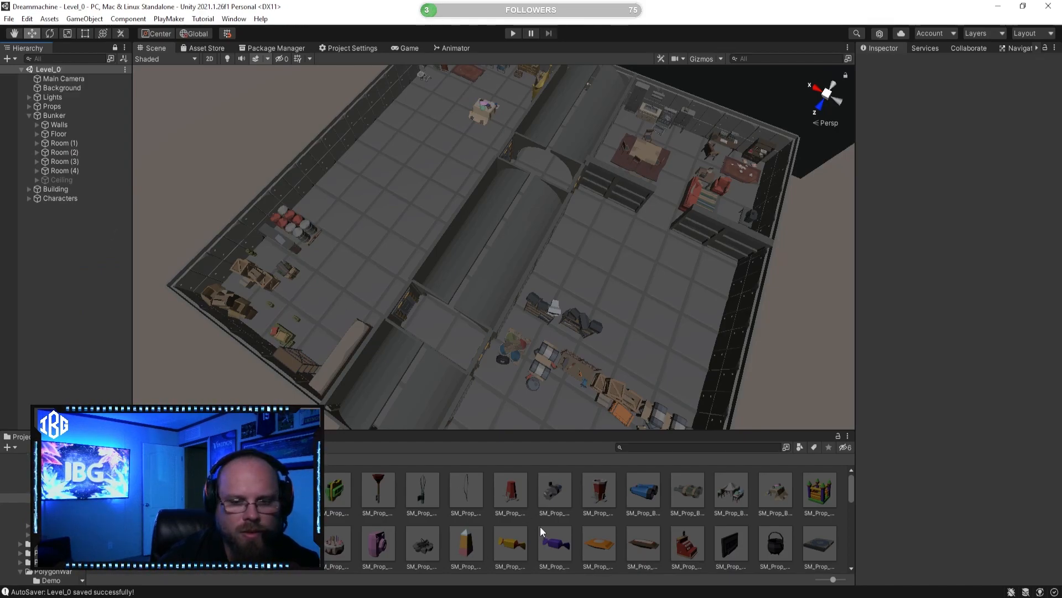
{"action": "left_click", "coordinate": [553, 539]}
{"action": "right_click_drag", "start_coordinate": [576, 260], "coordinate": [529, 261]}
{"action": "key", "text": "w"}
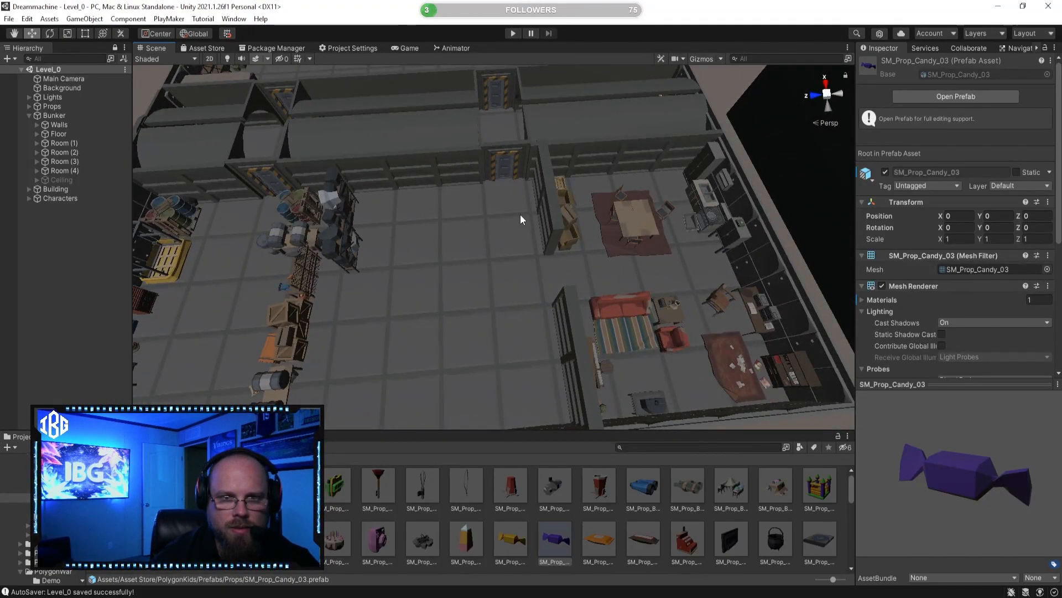
{"action": "right_click_drag", "start_coordinate": [493, 254], "coordinate": [417, 244]}
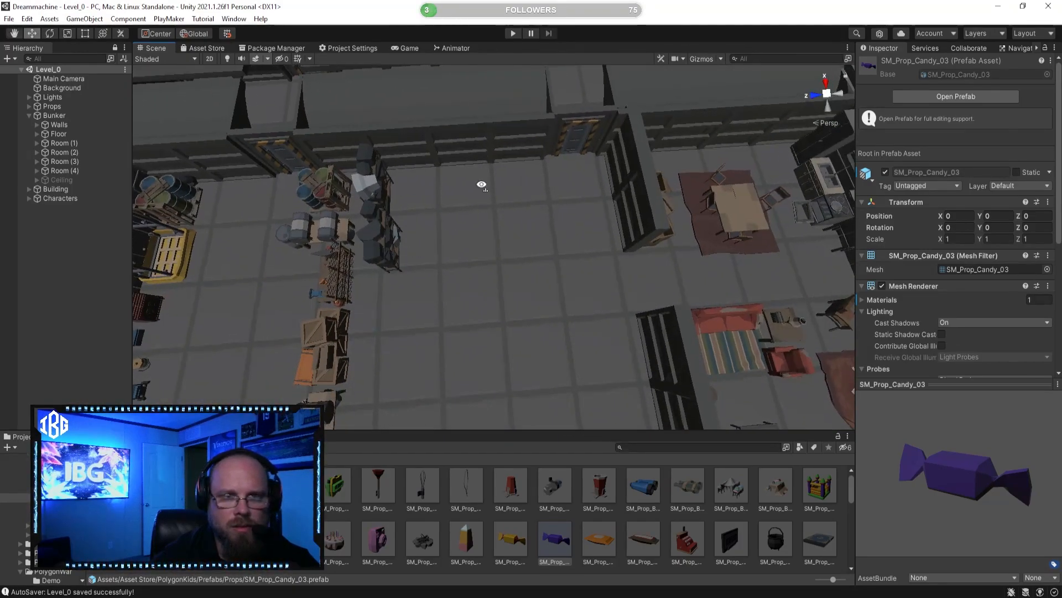
{"action": "right_click_drag", "start_coordinate": [506, 184], "coordinate": [499, 184]}
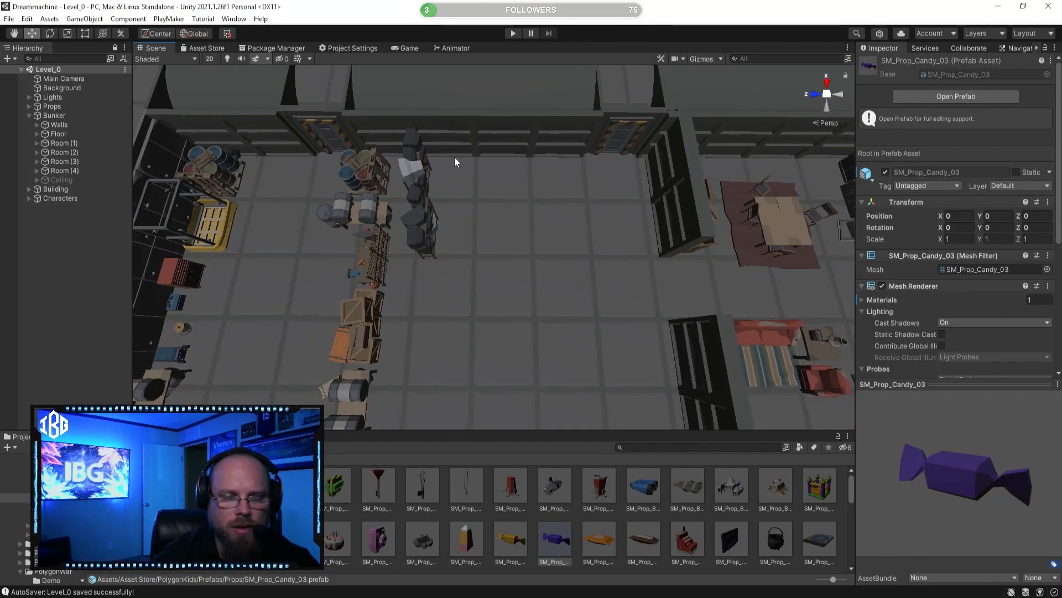
{"action": "right_click_drag", "start_coordinate": [487, 271], "coordinate": [648, 371]}
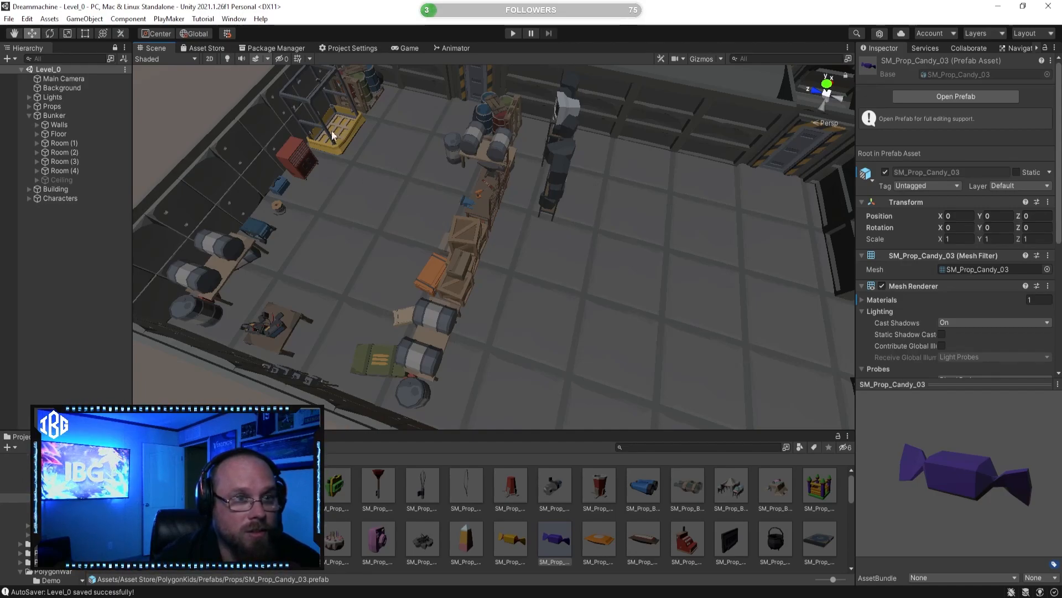
Step: Search the owned asset packages in the Package Manager for "polygon"
{"action": "left_click", "coordinate": [287, 48]}
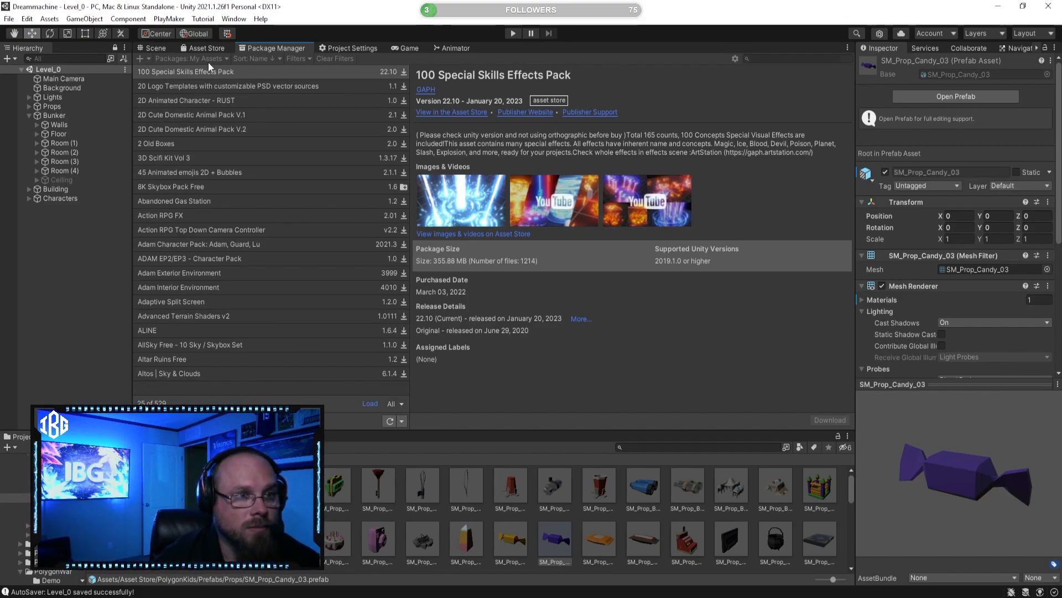
{"action": "left_click", "coordinate": [773, 58]}
{"action": "type", "text": "poly"}
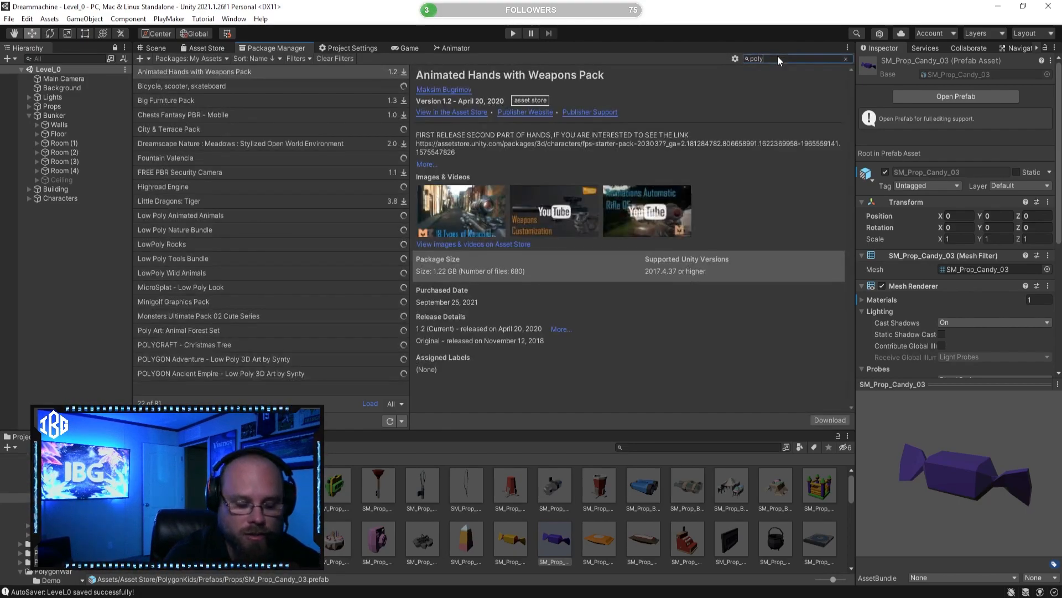
{"action": "type", "text": "gon"}
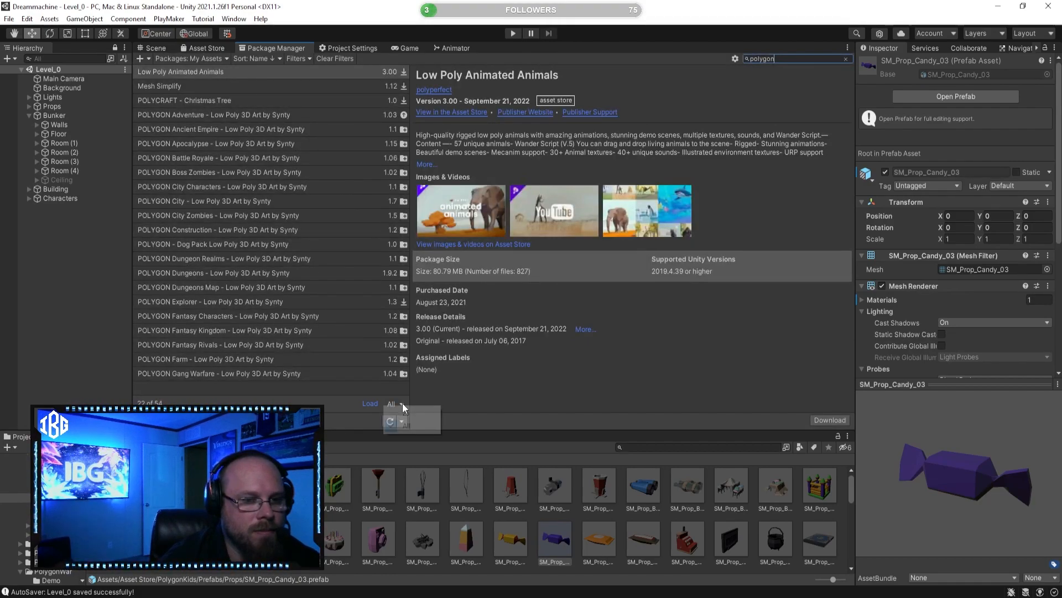
Step: Load all packages matching the search and browse down to the POLYGON Sci-Fi packs
{"action": "left_click", "coordinate": [278, 298]}
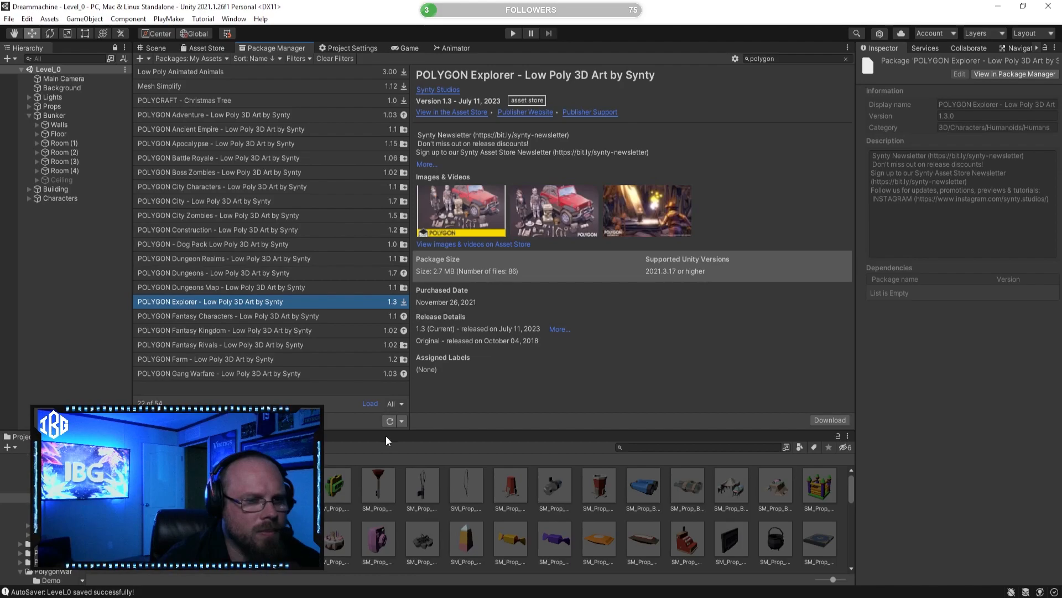
{"action": "left_click", "coordinate": [402, 421]}
{"action": "left_click", "coordinate": [402, 425]}
{"action": "scroll", "coordinate": [299, 332], "scroll_direction": "down", "scroll_amount": 4}
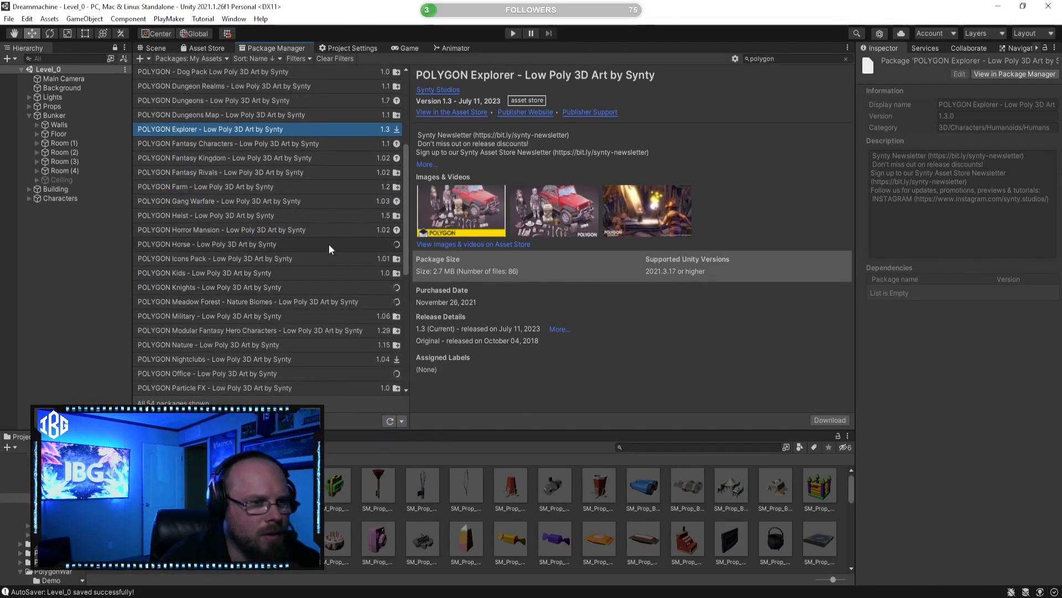
{"action": "scroll", "coordinate": [299, 310], "scroll_direction": "down", "scroll_amount": 3}
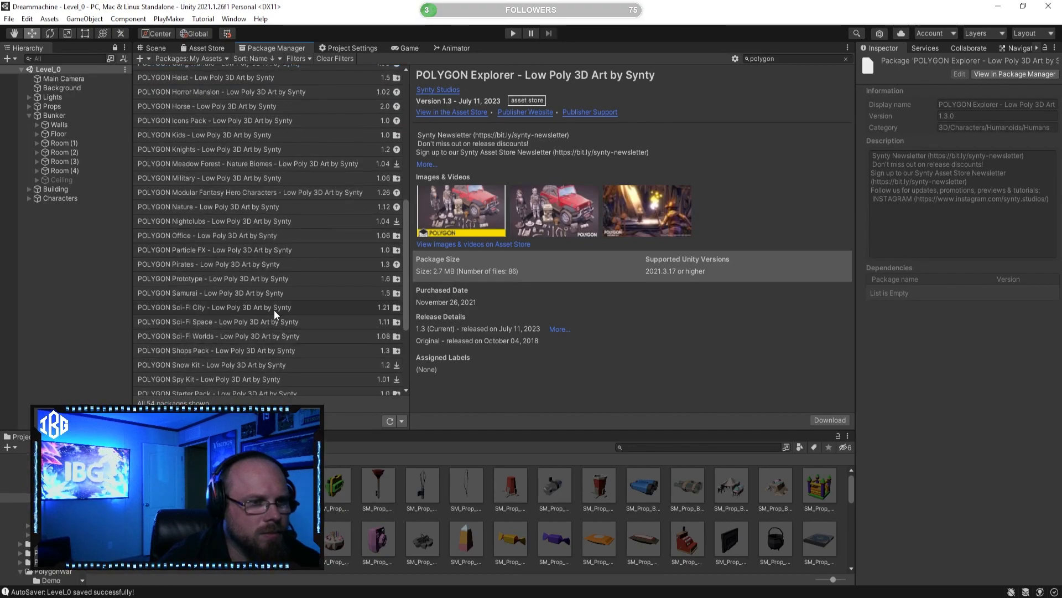
Step: Compare the details of the POLYGON Sci-Fi City, Sci-Fi Space and Sci-Fi Worlds packages
{"action": "left_click", "coordinate": [274, 308]}
{"action": "key", "text": "Down"}
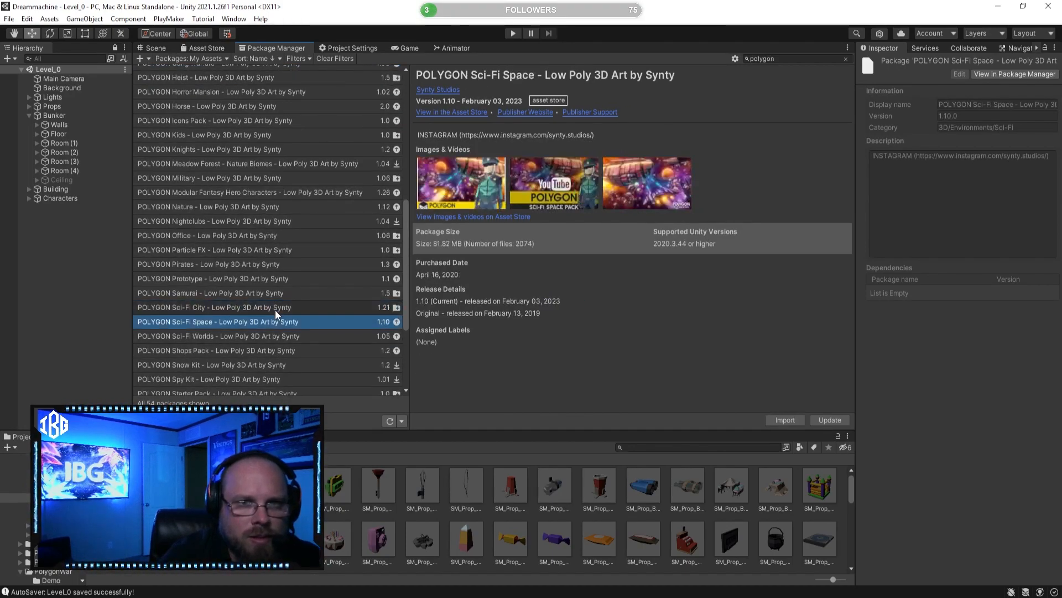
{"action": "key", "text": "Down"}
{"action": "key", "text": "Up"}
{"action": "key", "text": "Down"}
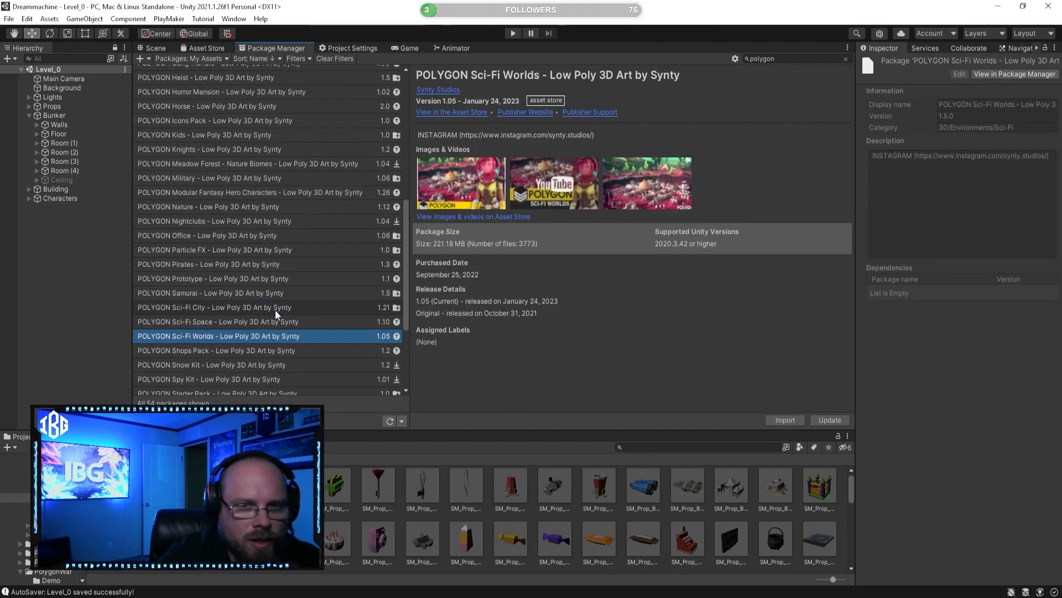
{"action": "key", "text": "Up"}
{"action": "key", "text": "Up"}
{"action": "key", "text": "Down"}
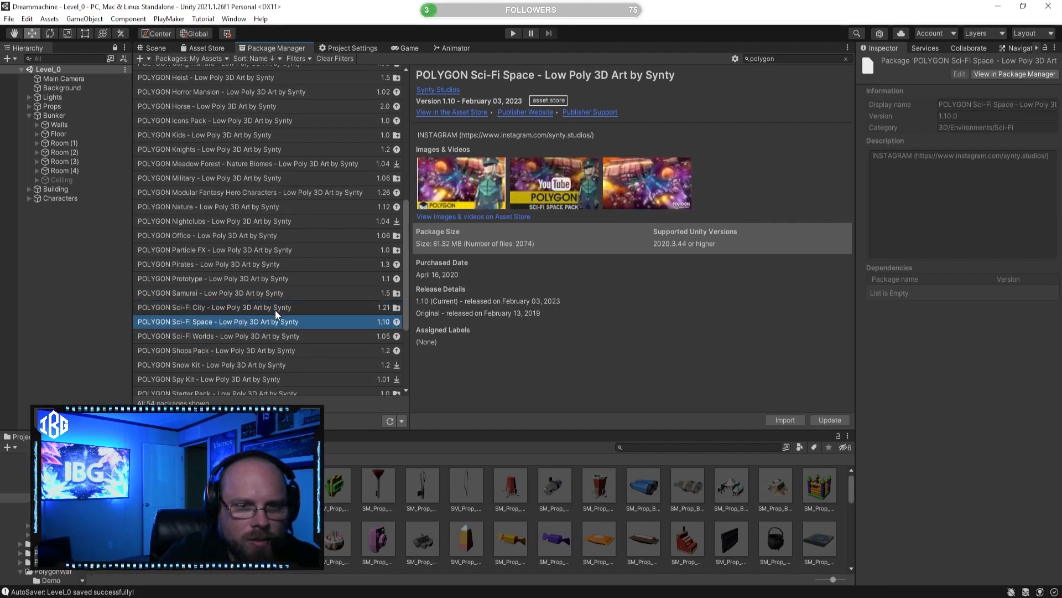
{"action": "key", "text": "Down"}
{"action": "key", "text": "Up"}
{"action": "key", "text": "Up"}
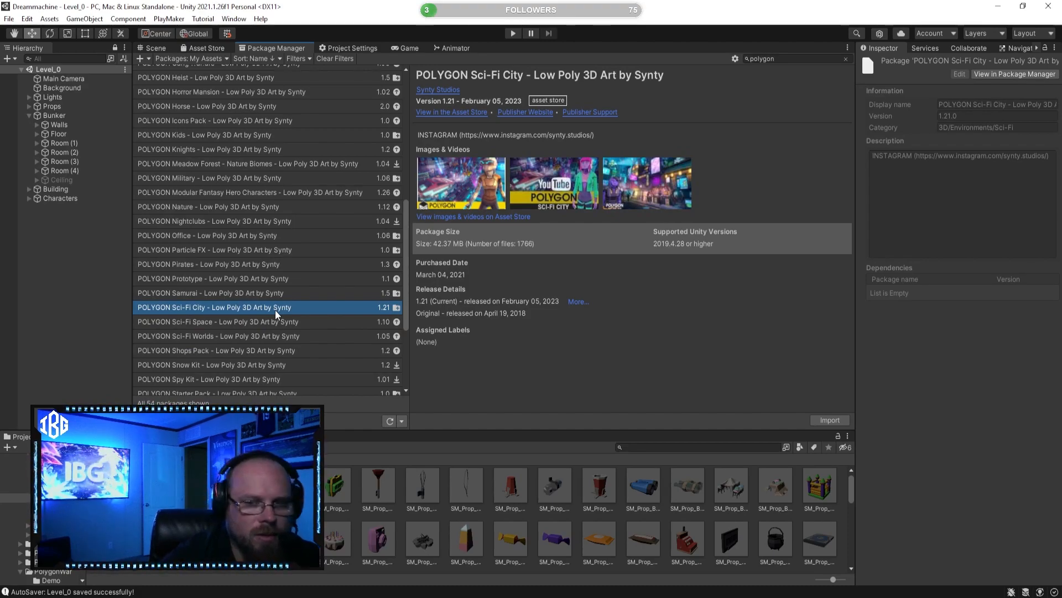
Step: Import all preselected items of the POLYGON Sci-Fi City package and of the updated POLYGON Sci-Fi Space package
{"action": "left_click", "coordinate": [830, 421]}
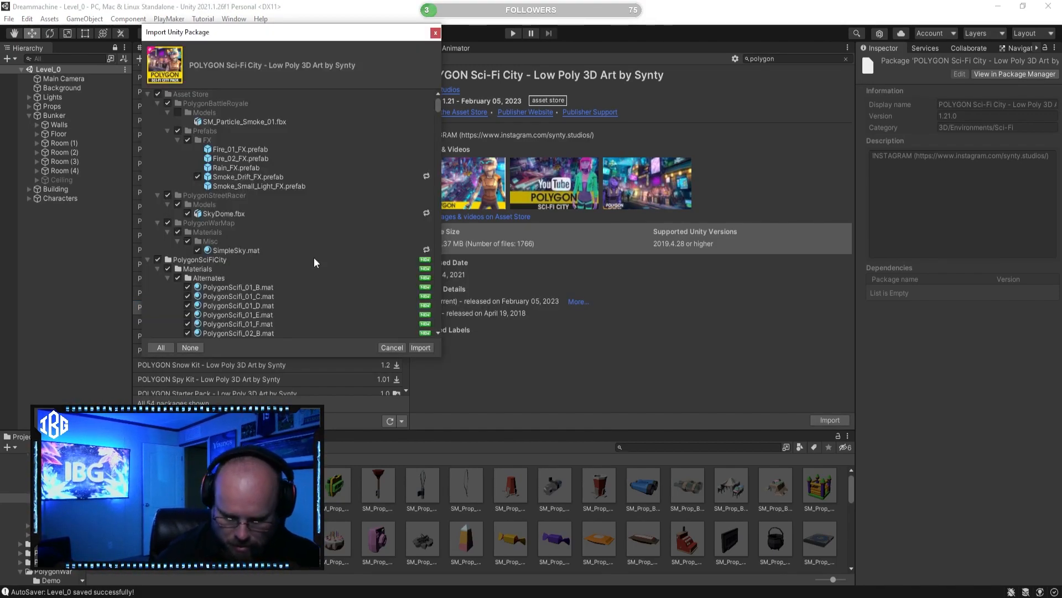
{"action": "left_click", "coordinate": [421, 344]}
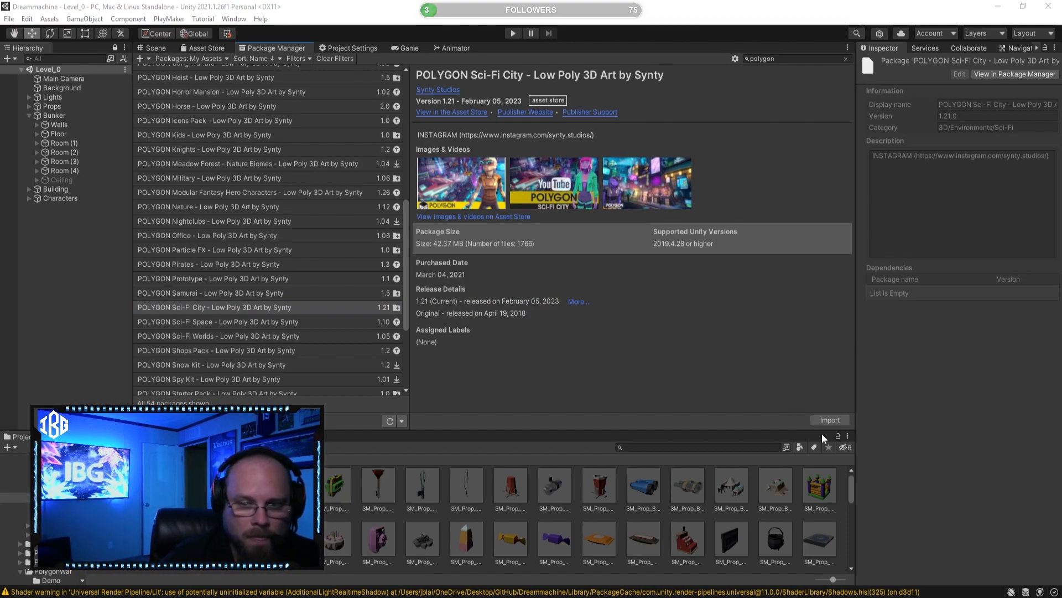
{"action": "left_click", "coordinate": [203, 322]}
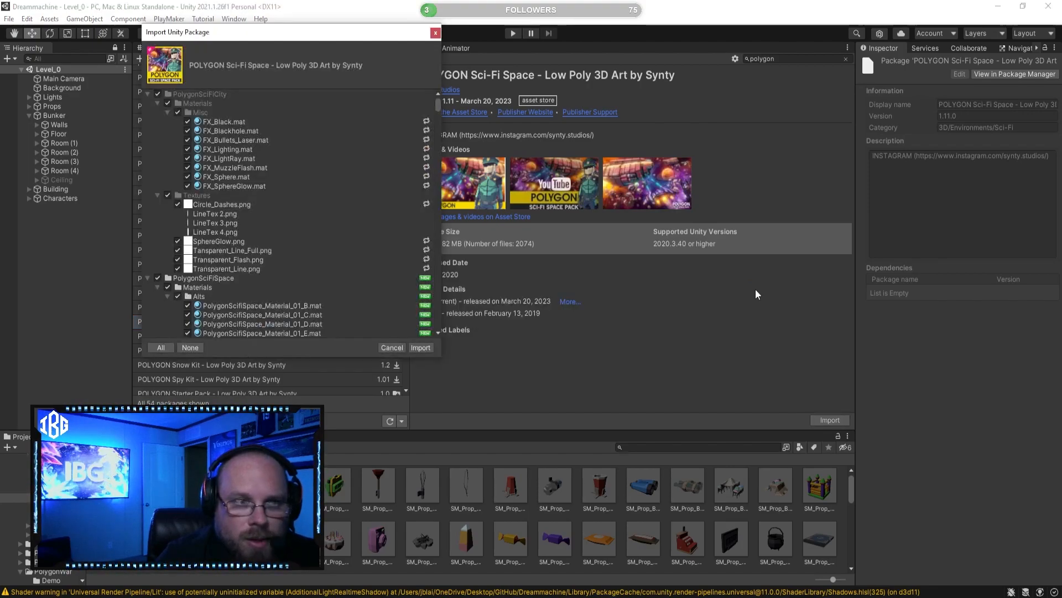
{"action": "left_click", "coordinate": [422, 347]}
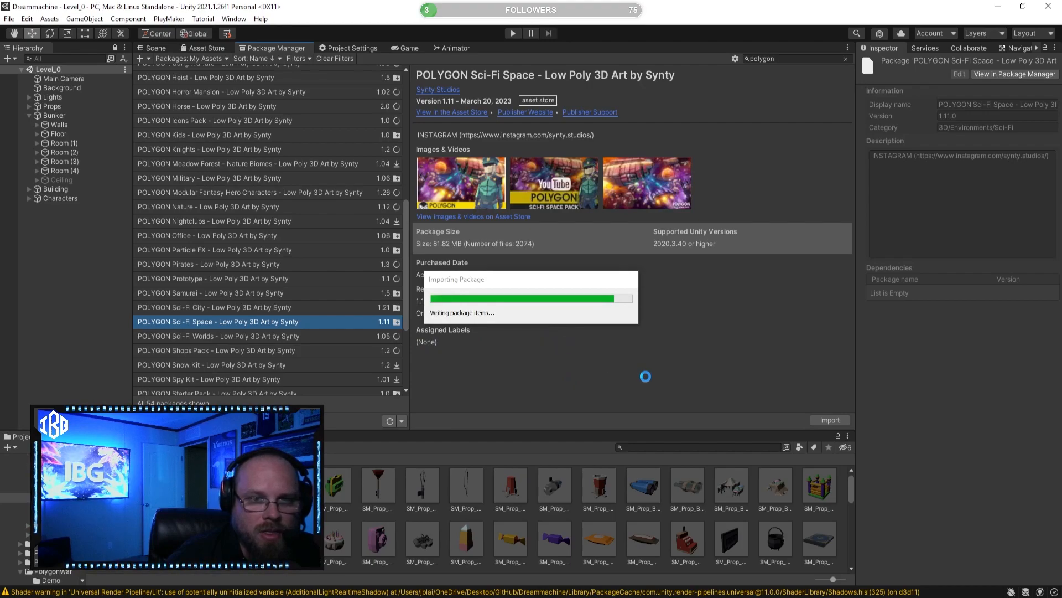
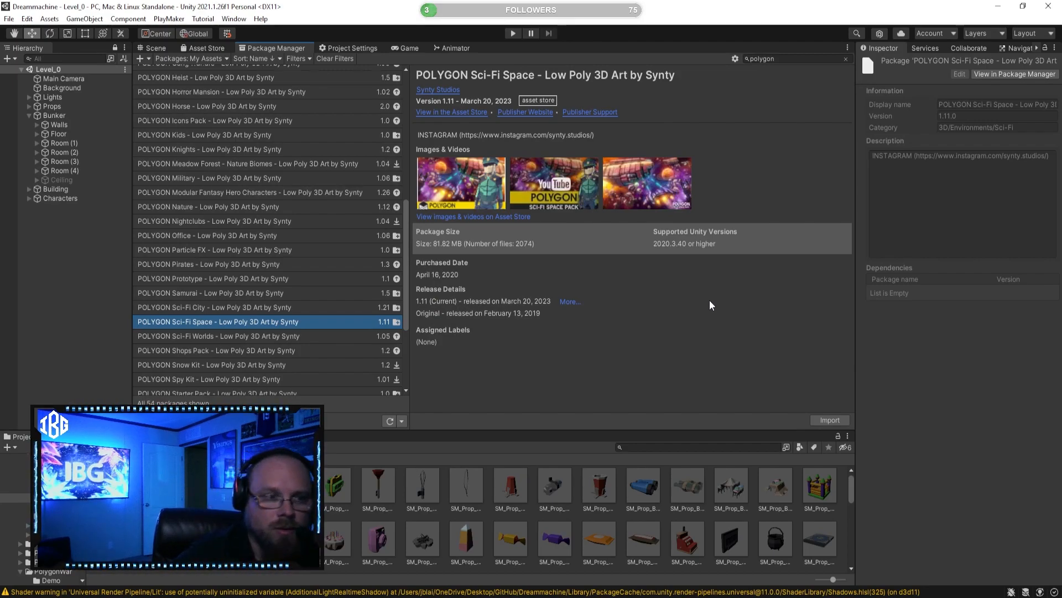
Step: Update the POLYGON Sci-Fi Worlds package and import all its preselected items into the project
{"action": "left_click", "coordinate": [340, 338]}
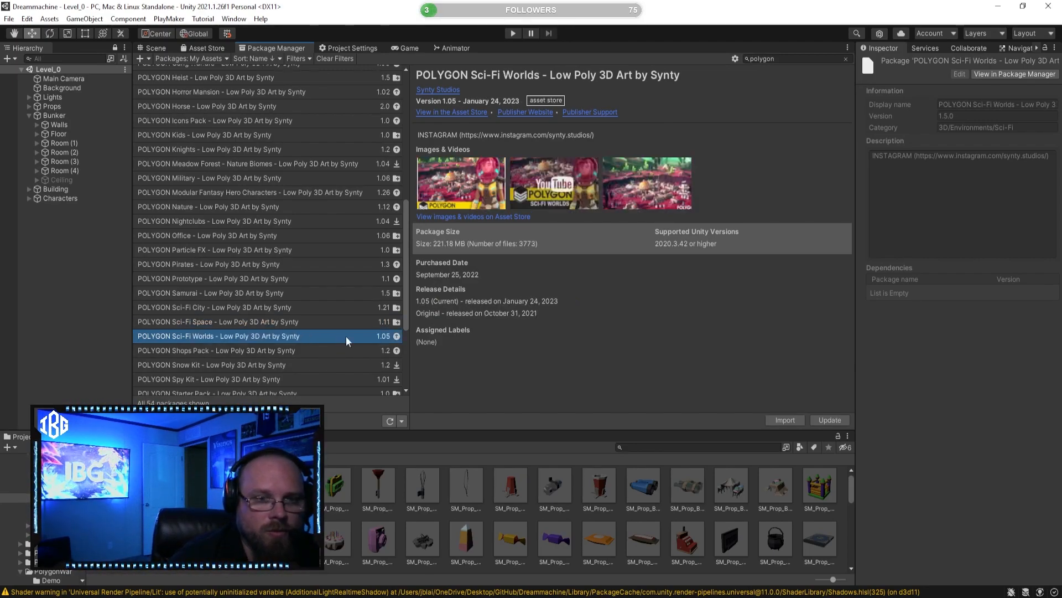
{"action": "left_click", "coordinate": [830, 421]}
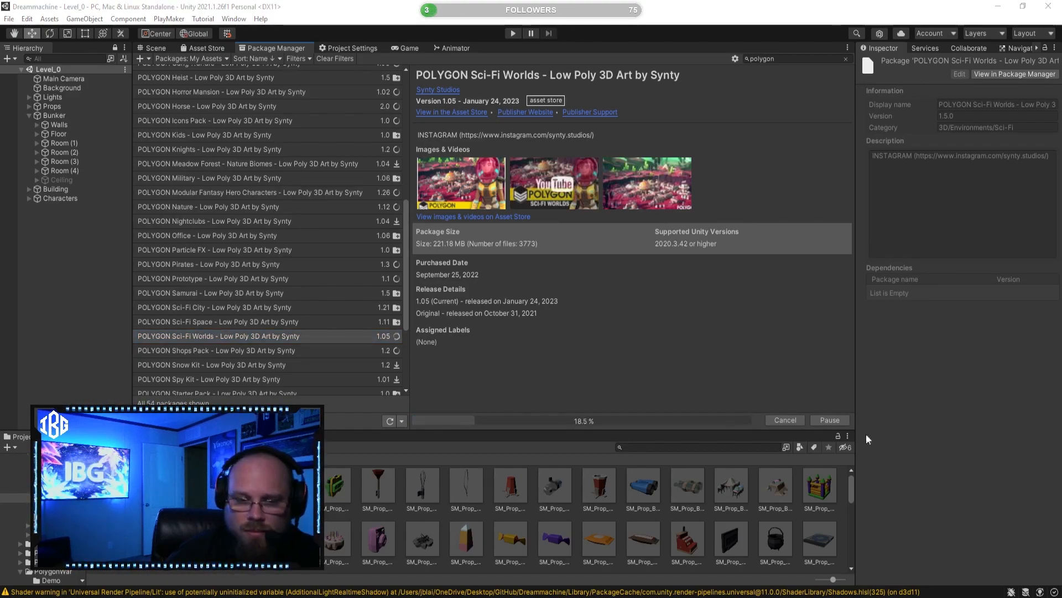
{"action": "left_click", "coordinate": [100, 459]}
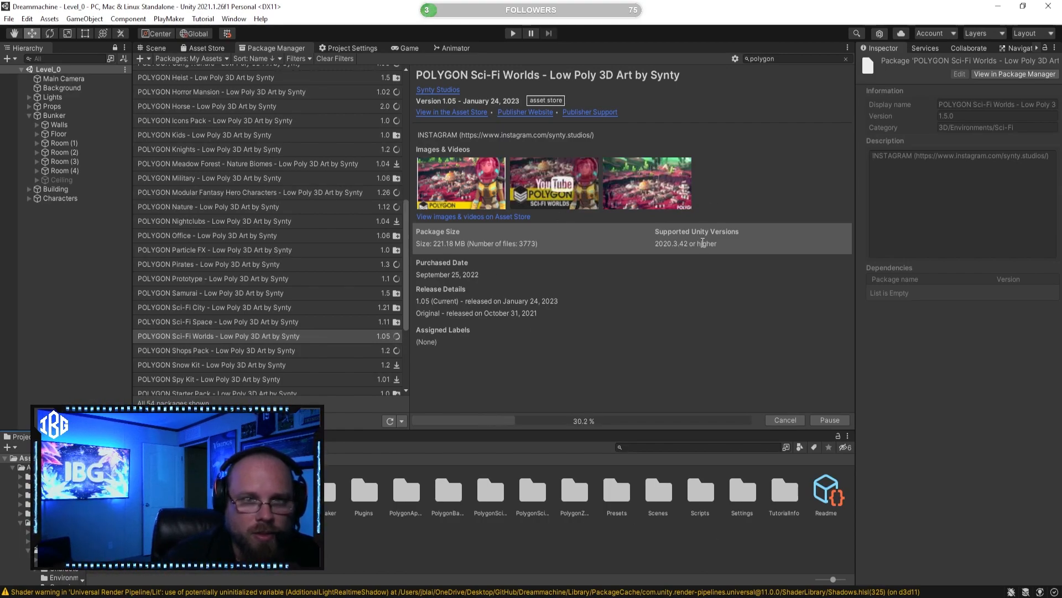
{"action": "mouse_move", "coordinate": [703, 243]}
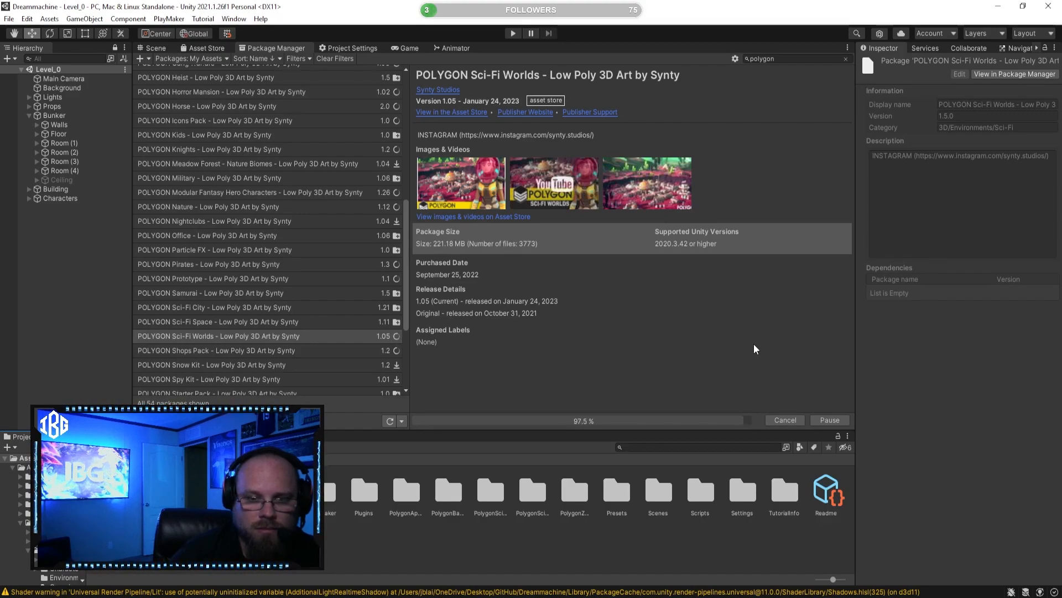
{"action": "left_click", "coordinate": [830, 421]}
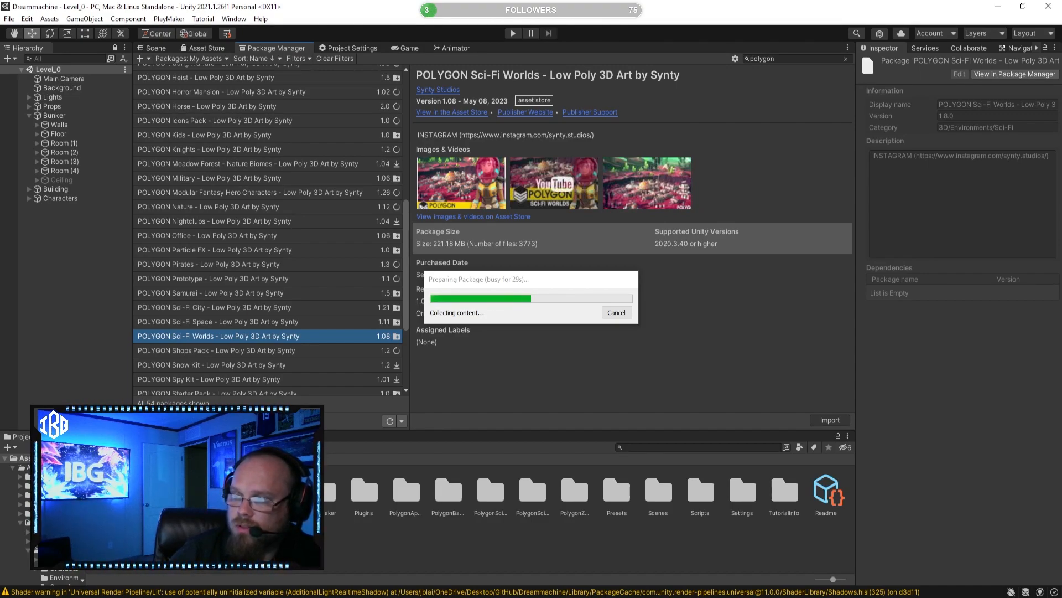
{"action": "left_click", "coordinate": [421, 347]}
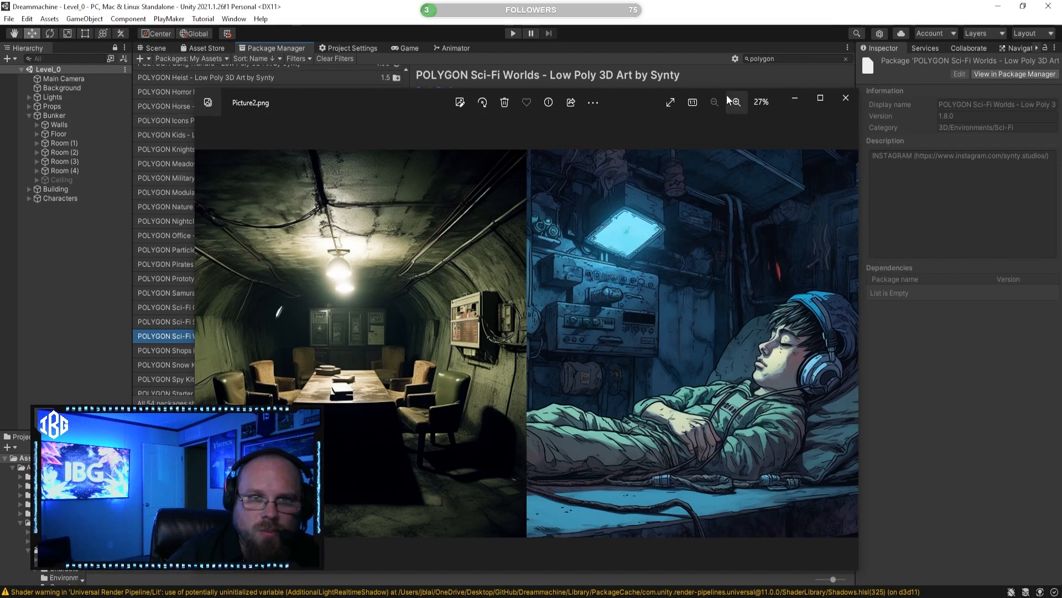
Step: Review the bunker room and sleeping boy with machine helmet reference images, closing each one when done
{"action": "mouse_move", "coordinate": [624, 99]}
{"action": "left_mouse_down"}
{"action": "mouse_move", "coordinate": [614, 167]}
{"action": "mouse_move", "coordinate": [606, 101]}
{"action": "left_mouse_up"}
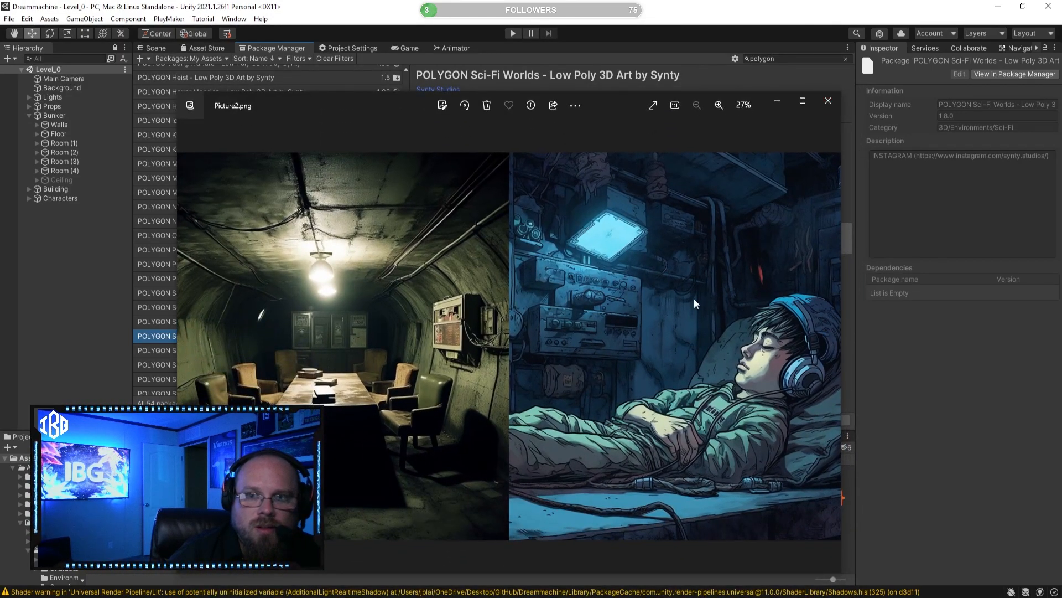
{"action": "left_click", "coordinate": [828, 105]}
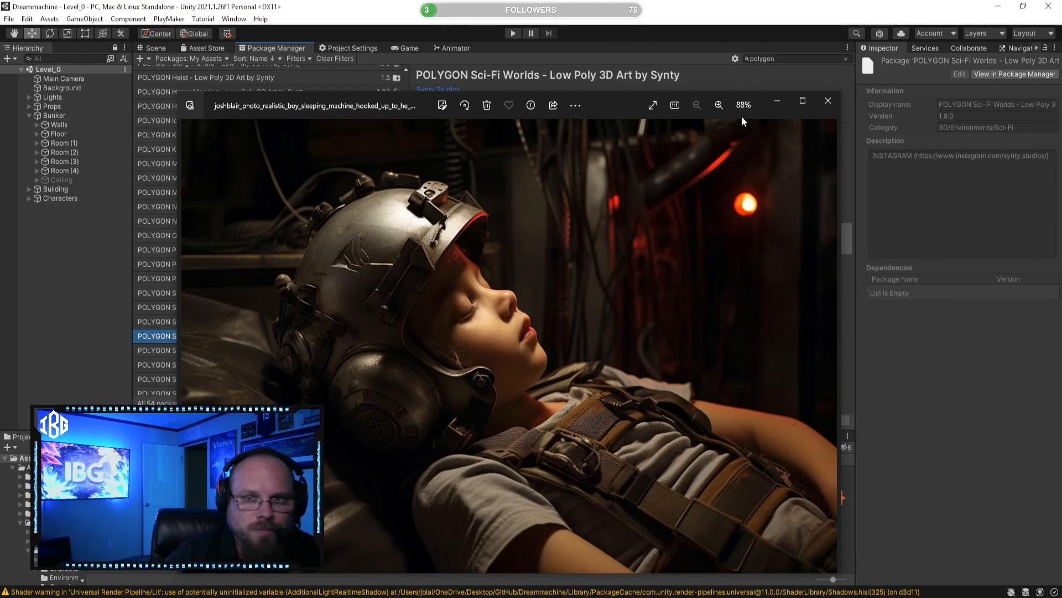
{"action": "left_click", "coordinate": [831, 107]}
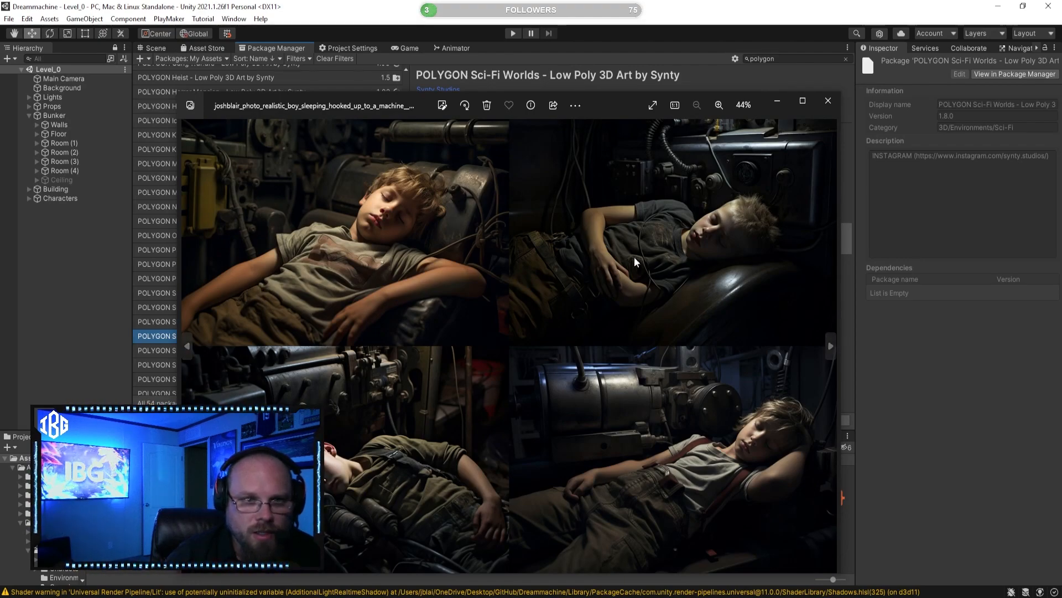
{"action": "left_click", "coordinate": [828, 100]}
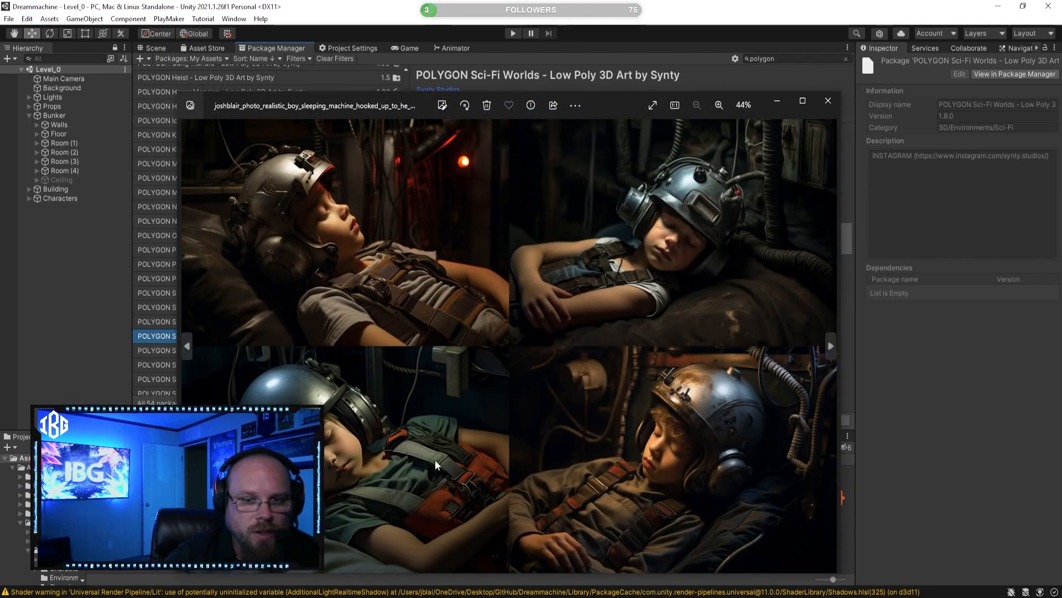
{"action": "left_click_drag", "start_coordinate": [598, 104], "coordinate": [609, 64]}
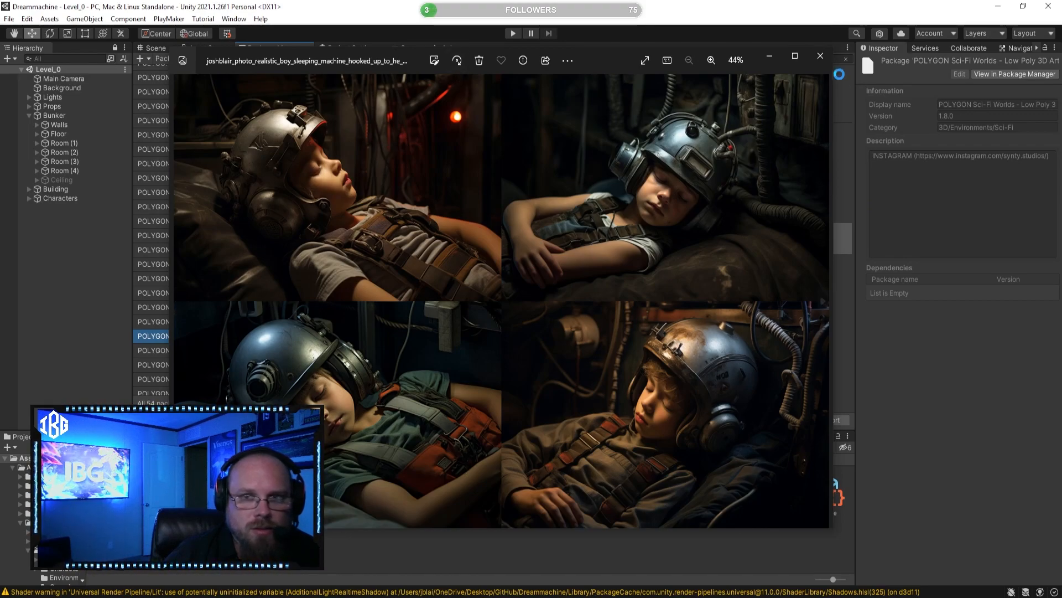
{"action": "left_click", "coordinate": [820, 56]}
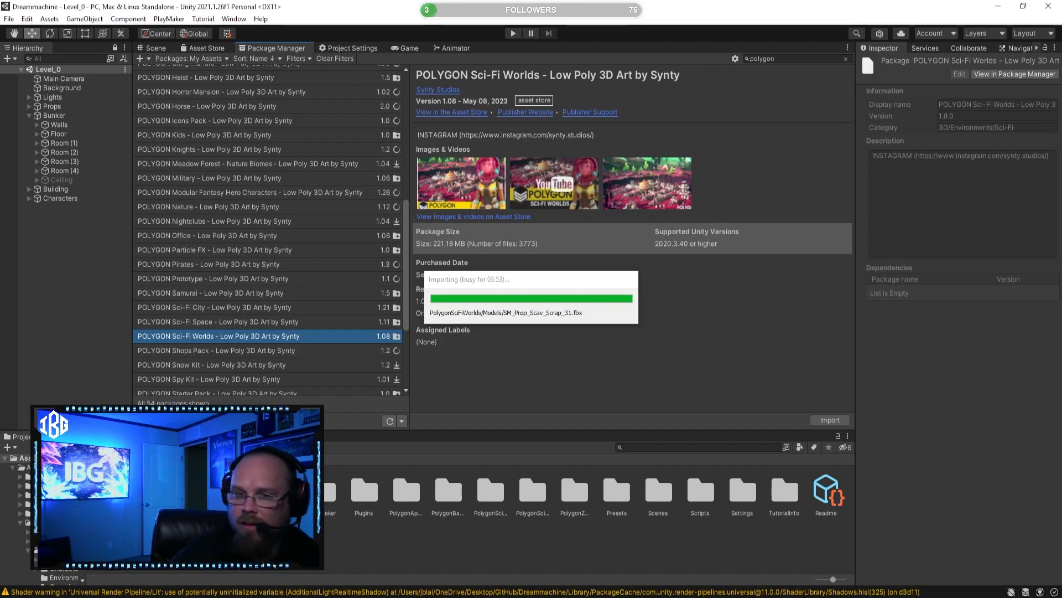
Step: Switch to the browser and look through the first page of Synty Studios' Unity Asset Store packs and their prices
{"action": "left_click_drag", "start_coordinate": [1061, 354], "coordinate": [757, 141]}
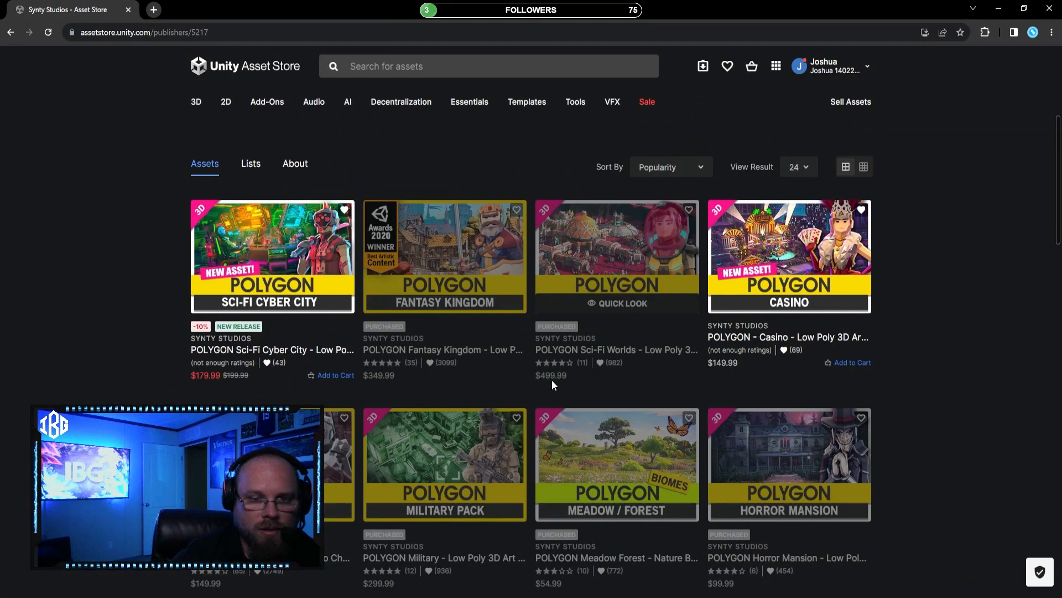
{"action": "triple_click", "coordinate": [533, 381]}
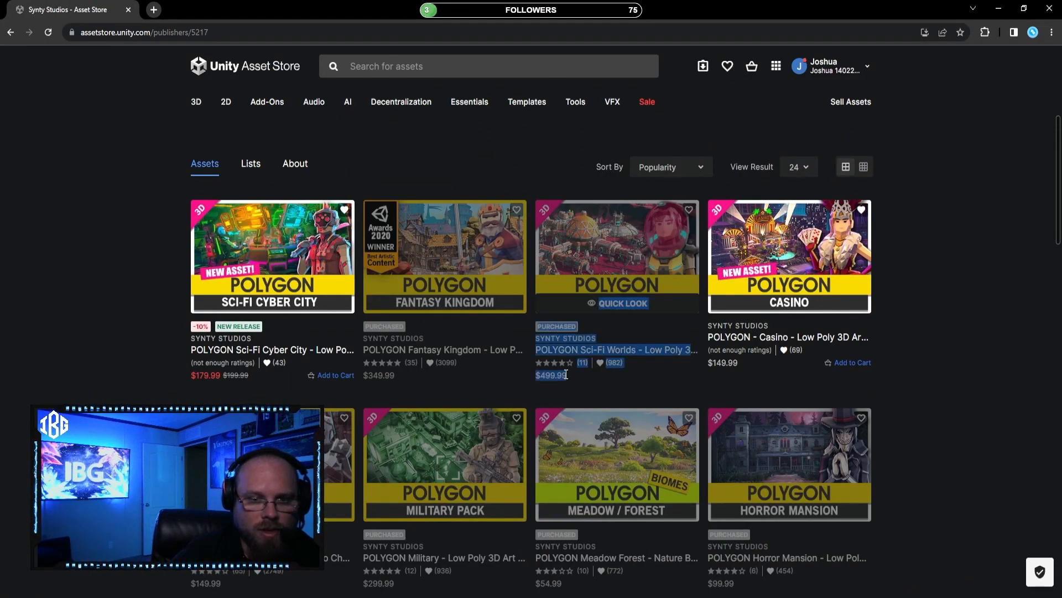
{"action": "left_click", "coordinate": [599, 390]}
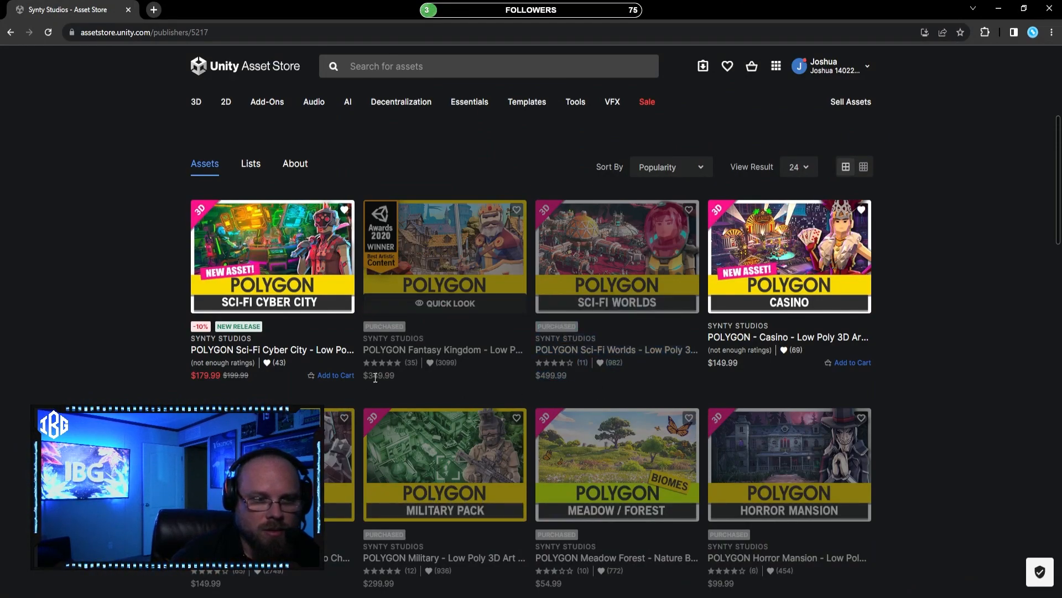
{"action": "left_click", "coordinate": [421, 376]}
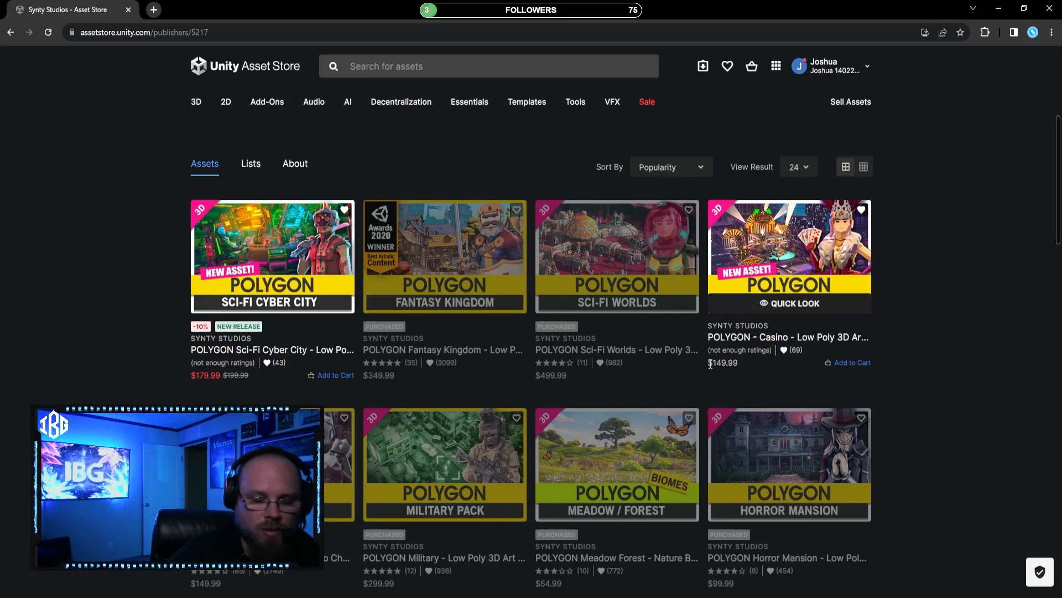
{"action": "scroll", "coordinate": [716, 473], "scroll_direction": "down", "scroll_amount": 2}
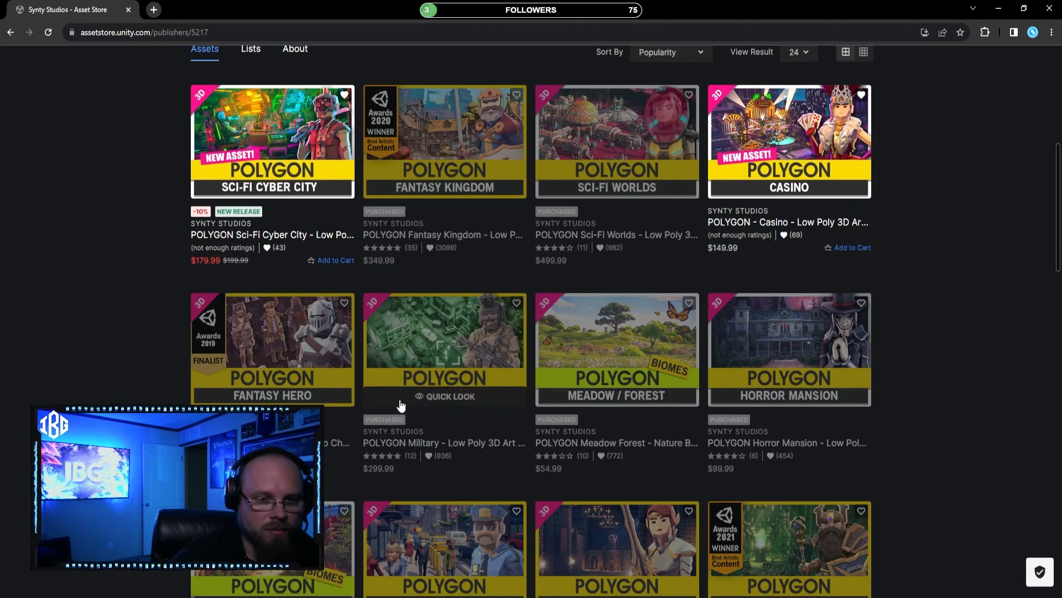
{"action": "scroll", "coordinate": [410, 421], "scroll_direction": "down", "scroll_amount": 2}
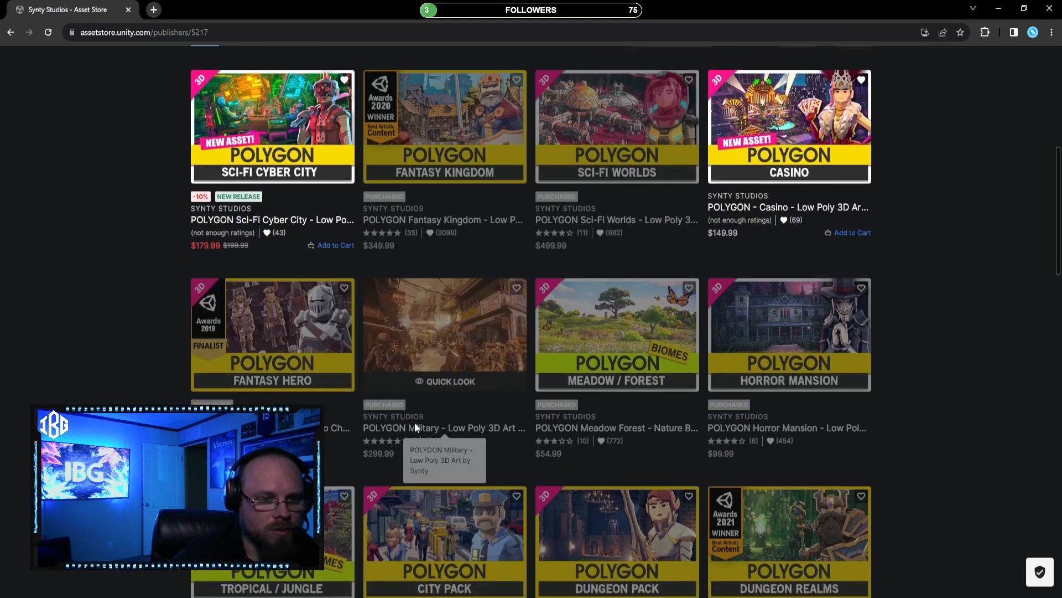
{"action": "scroll", "coordinate": [409, 374], "scroll_direction": "down", "scroll_amount": 3}
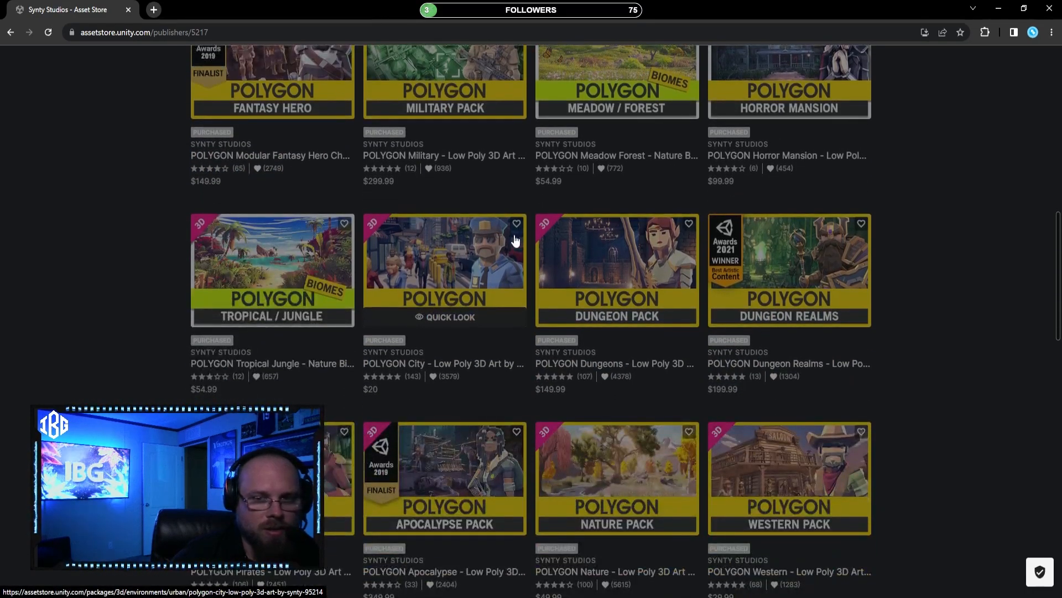
{"action": "scroll", "coordinate": [501, 296], "scroll_direction": "down", "scroll_amount": 3}
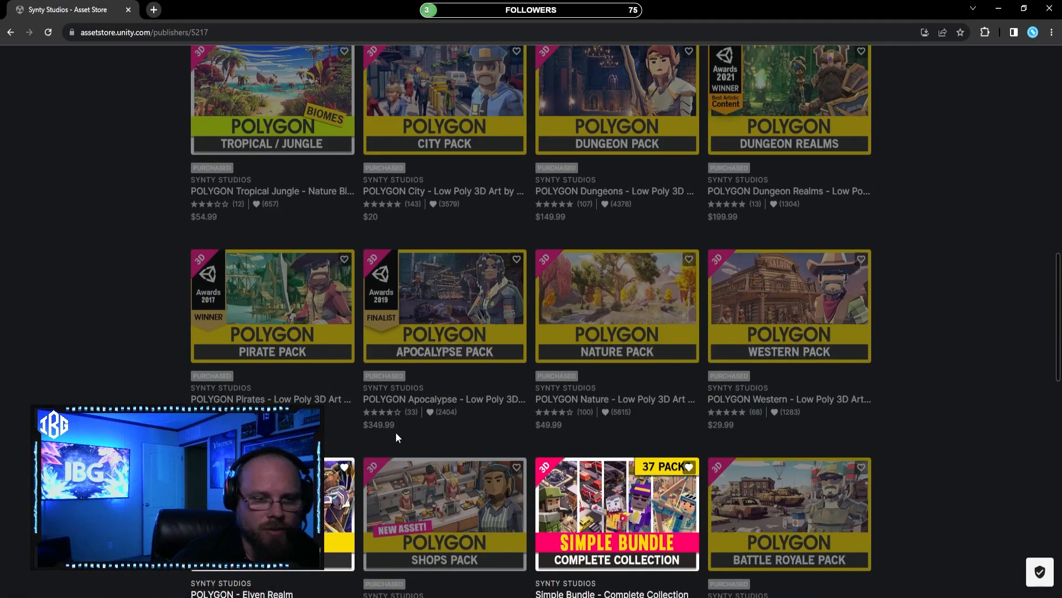
{"action": "scroll", "coordinate": [407, 430], "scroll_direction": "down", "scroll_amount": 4}
{"action": "scroll", "coordinate": [553, 321], "scroll_direction": "down", "scroll_amount": 2}
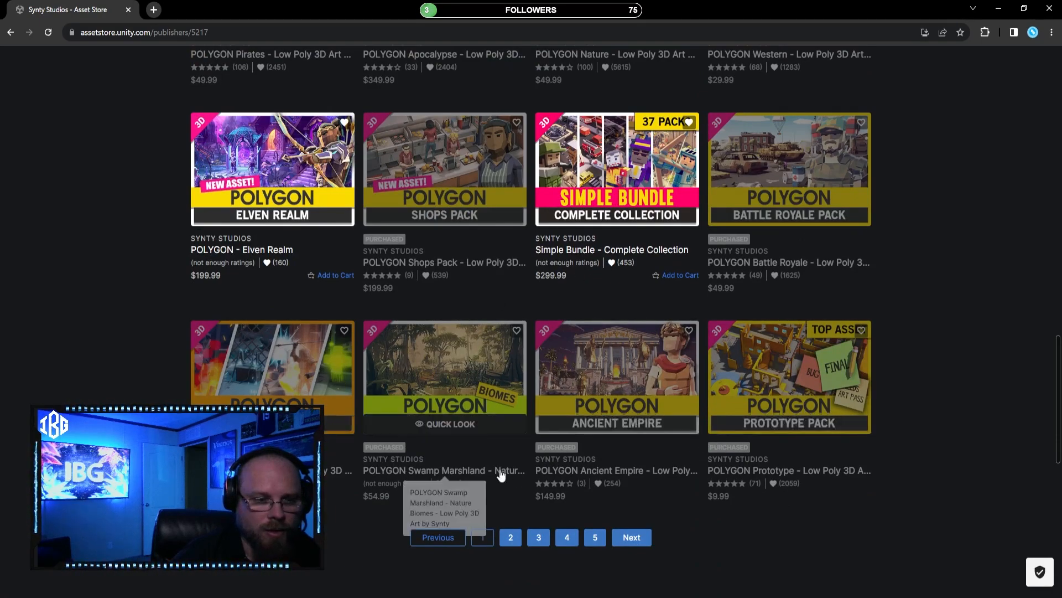
Step: Look through the second page of Synty Studios' asset packs, including the Sci-Fi Space and Sci-Fi City packs
{"action": "left_click", "coordinate": [647, 540]}
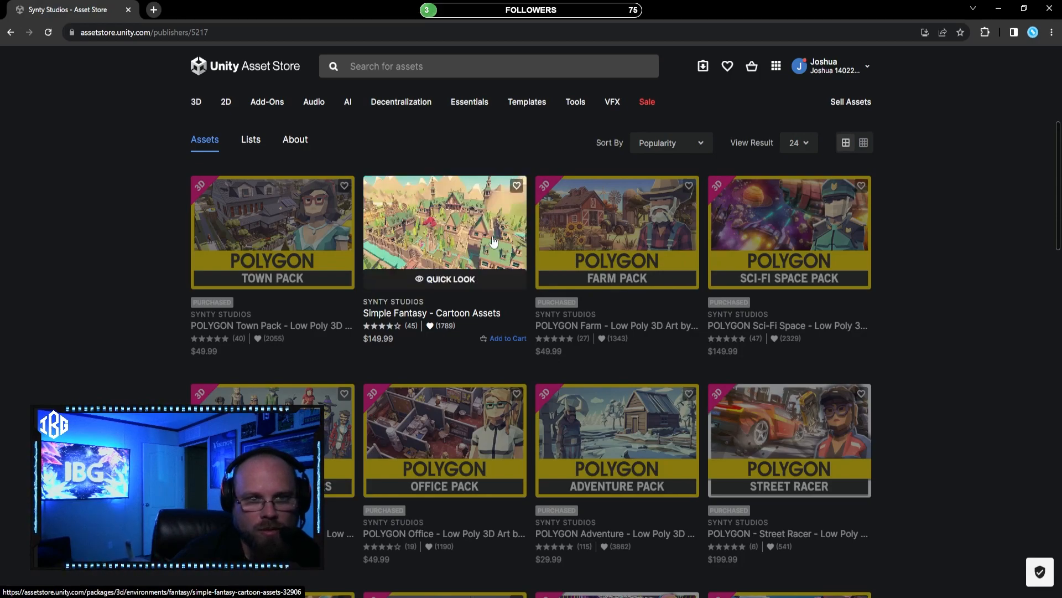
{"action": "scroll", "coordinate": [492, 243], "scroll_direction": "down", "scroll_amount": 8}
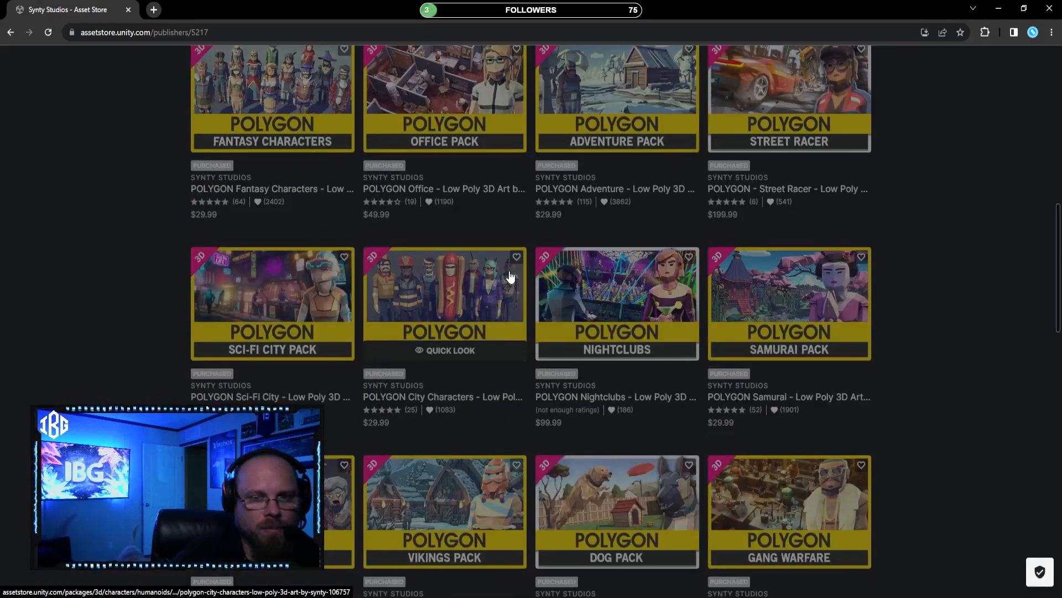
{"action": "scroll", "coordinate": [510, 264], "scroll_direction": "up", "scroll_amount": 3}
{"action": "scroll", "coordinate": [508, 261], "scroll_direction": "down", "scroll_amount": 5}
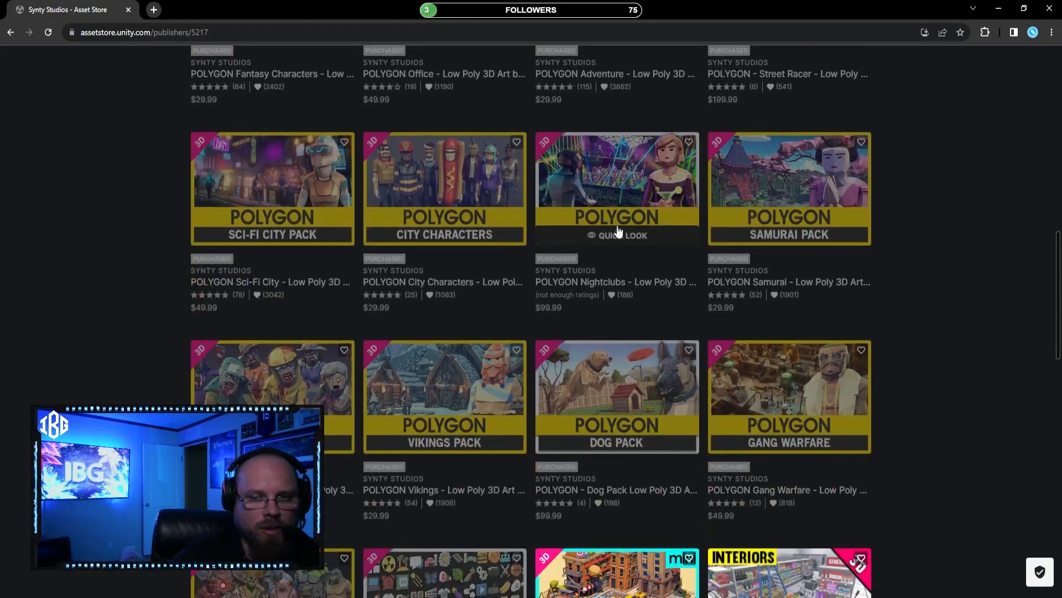
{"action": "scroll", "coordinate": [505, 258], "scroll_direction": "down", "scroll_amount": 6}
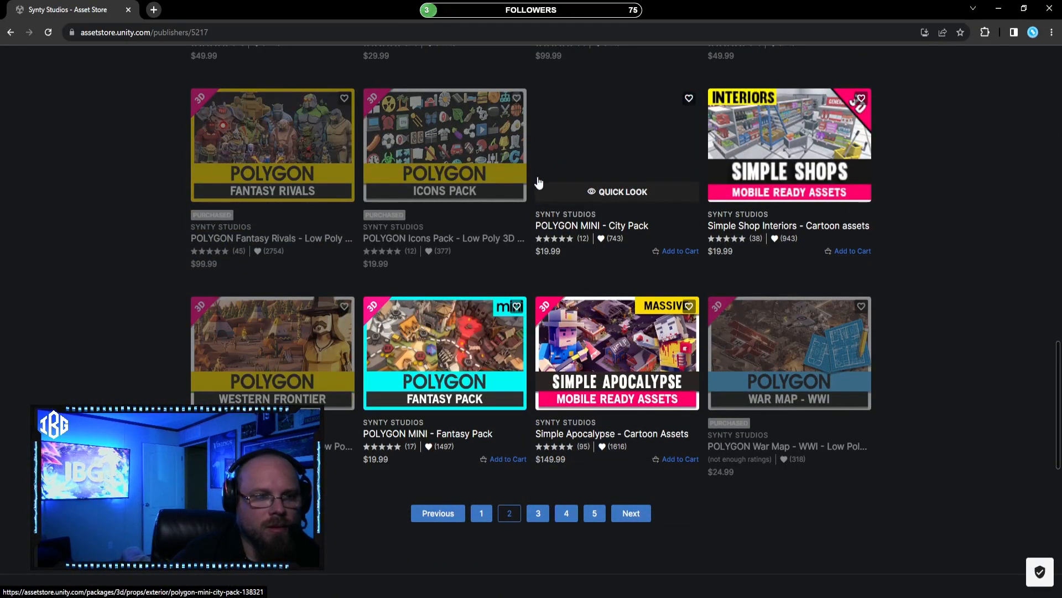
{"action": "scroll", "coordinate": [587, 194], "scroll_direction": "down", "scroll_amount": 3}
{"action": "scroll", "coordinate": [603, 310], "scroll_direction": "up", "scroll_amount": 3}
{"action": "scroll", "coordinate": [606, 283], "scroll_direction": "up", "scroll_amount": 6}
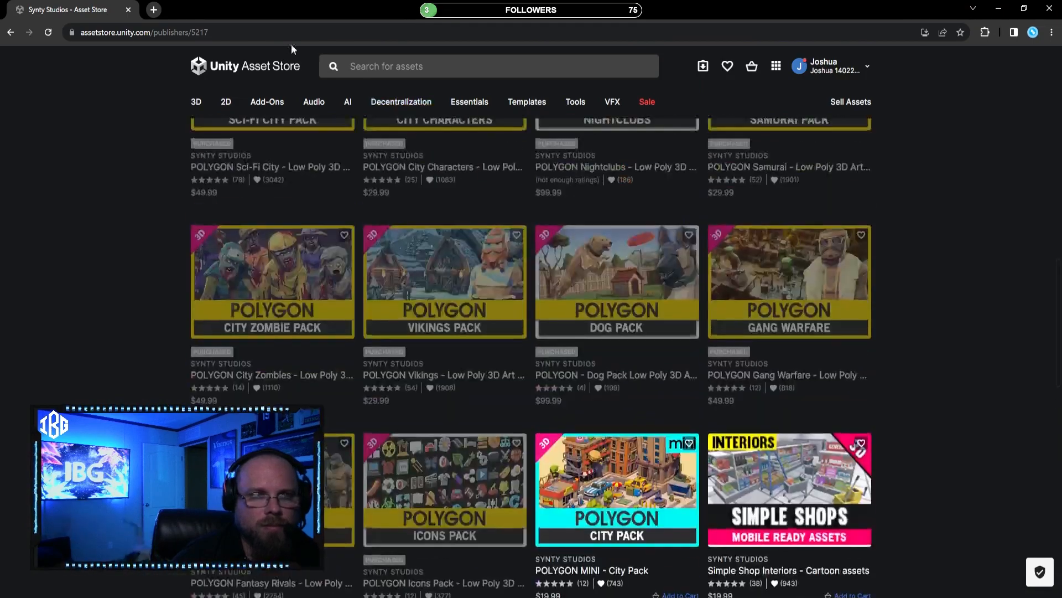
{"action": "left_click_drag", "start_coordinate": [259, 10], "coordinate": [1061, 476]}
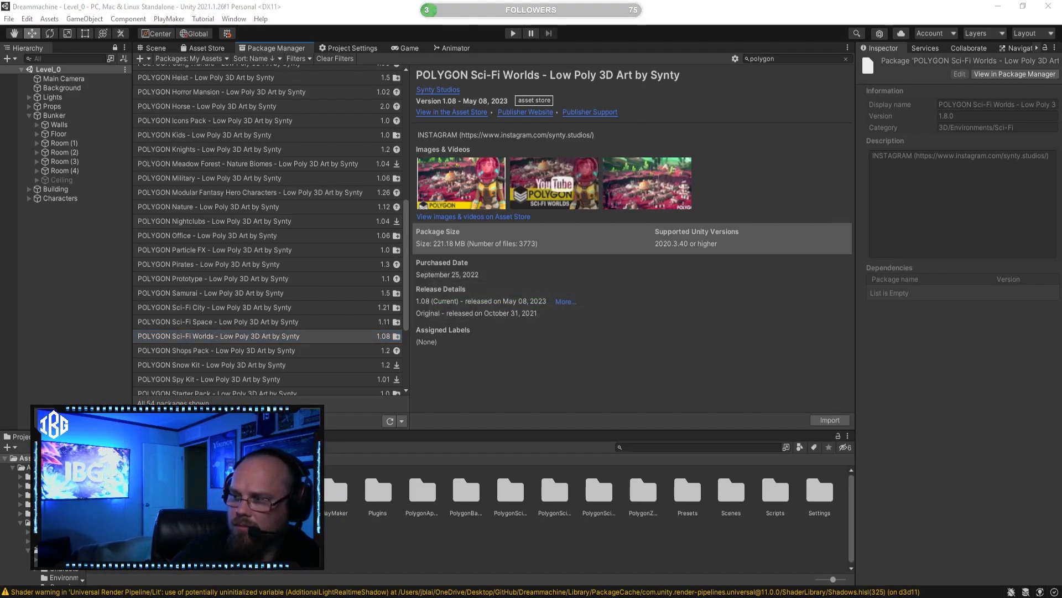
Step: Return to the Unity scene view and import all items of the URP_ExtractMe package from the PolygonSciFiCity folder
{"action": "left_click", "coordinate": [156, 48]}
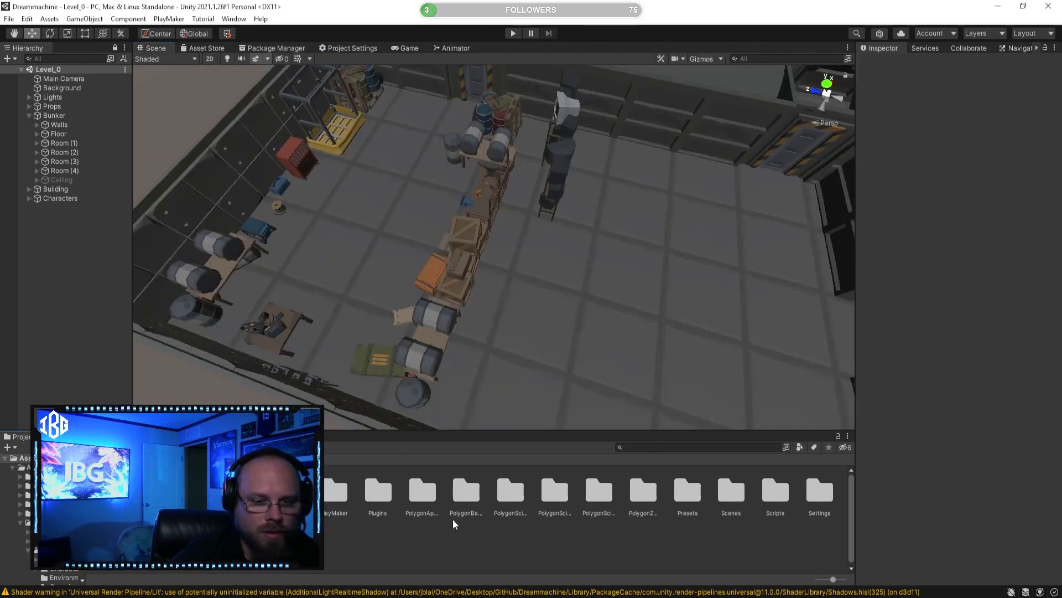
{"action": "double_click", "coordinate": [519, 492]}
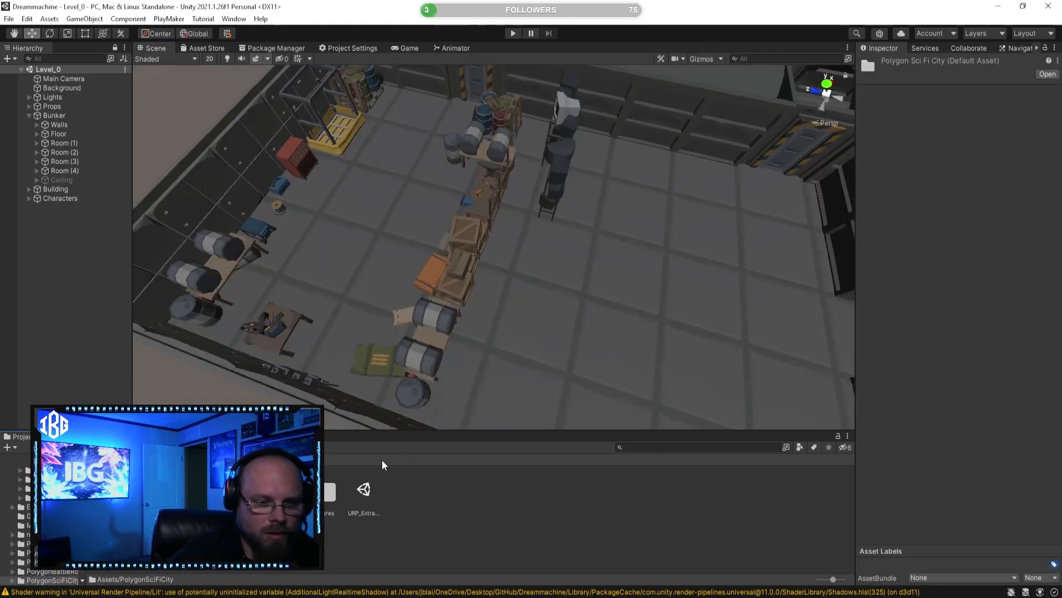
{"action": "left_click", "coordinate": [362, 489]}
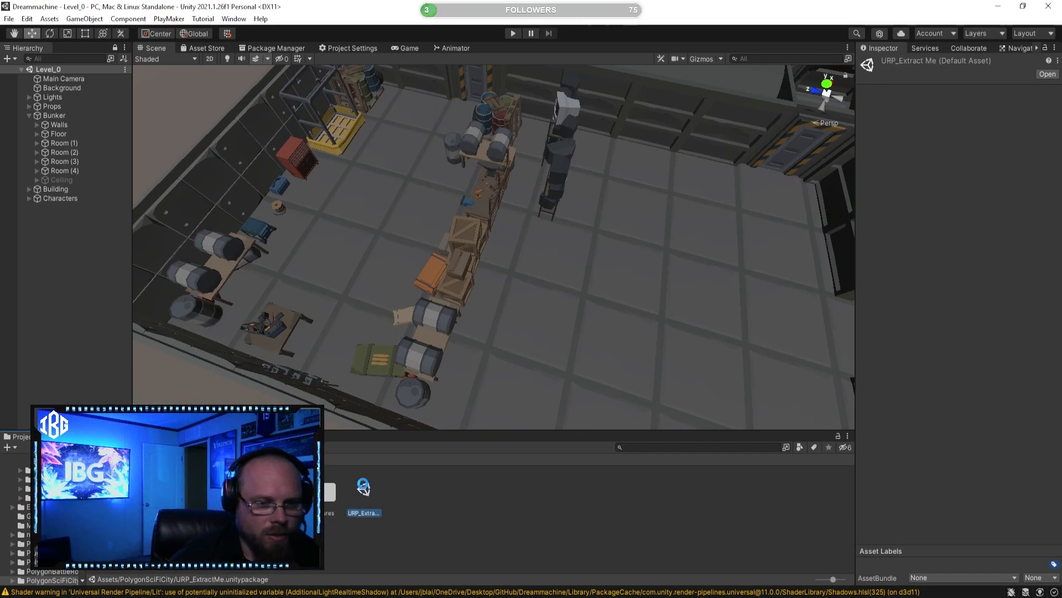
{"action": "double_click", "coordinate": [362, 487]}
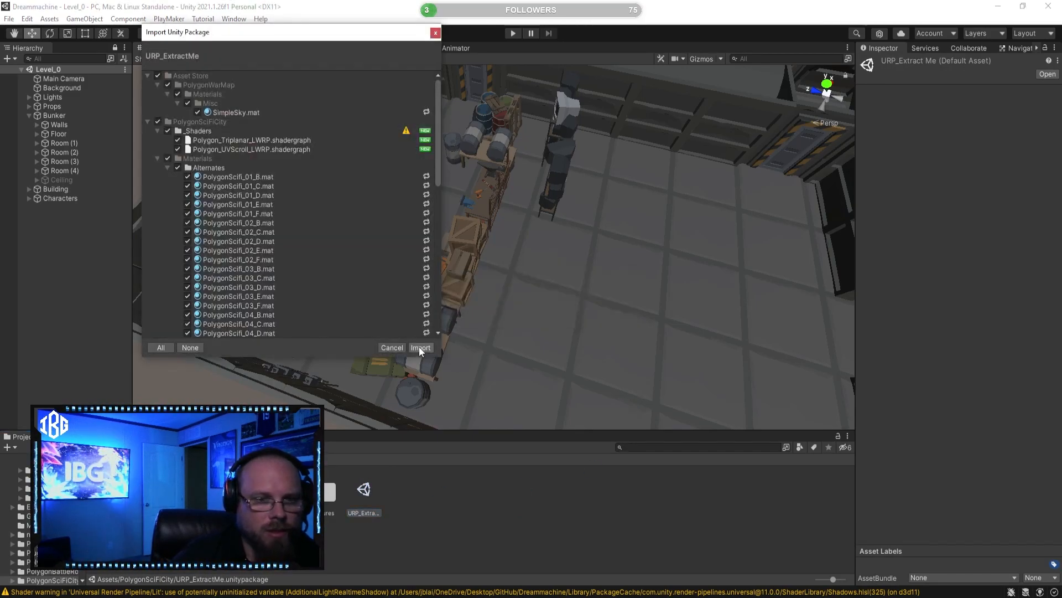
{"action": "left_click", "coordinate": [422, 350]}
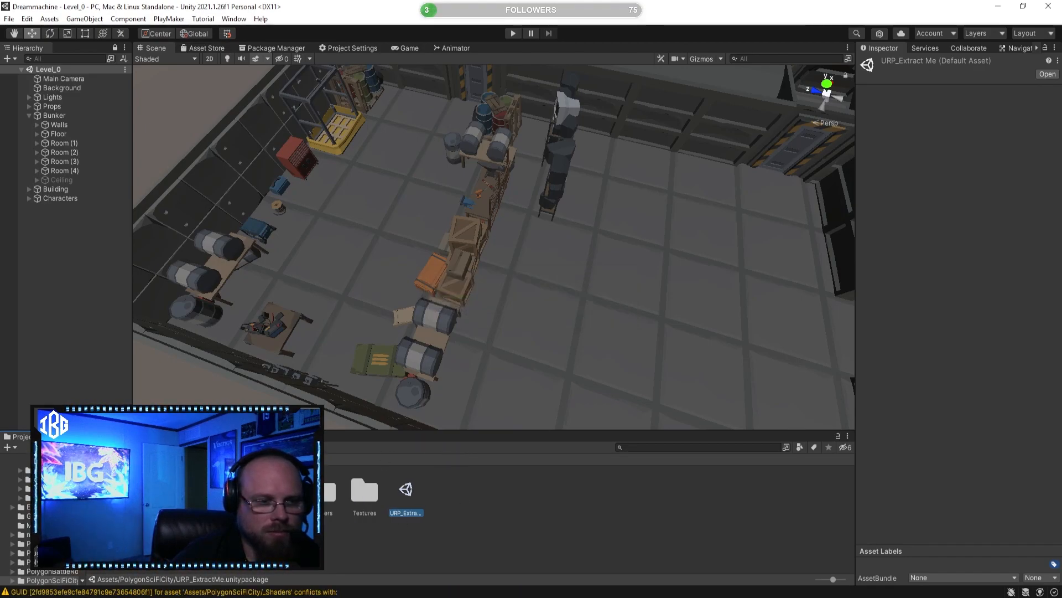
Step: Import all items of the URP_ExtractMe package from the PolygonSciFiSpace folder
{"action": "left_click", "coordinate": [101, 458]}
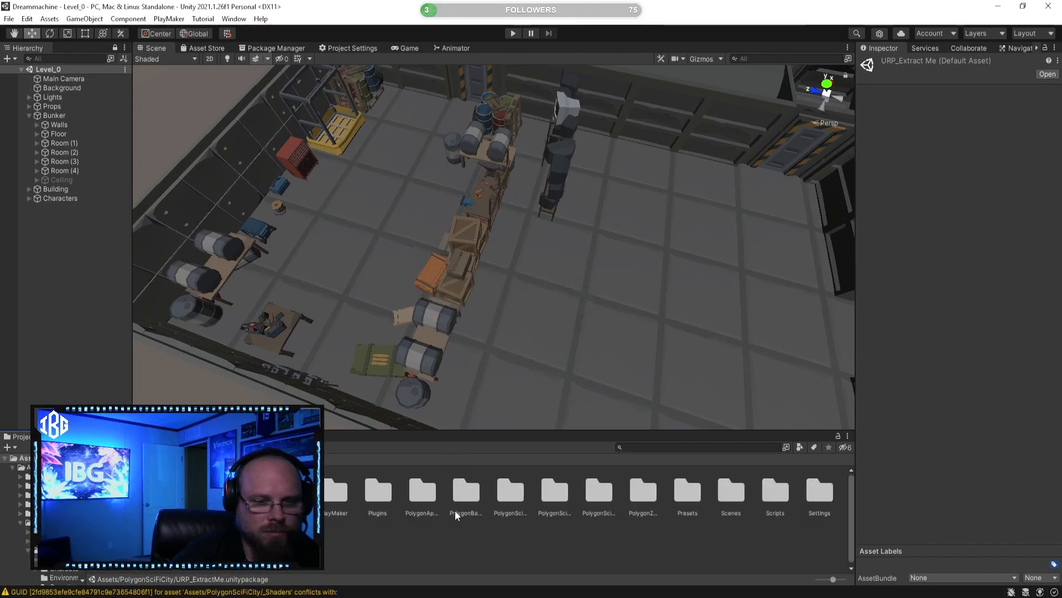
{"action": "double_click", "coordinate": [557, 492]}
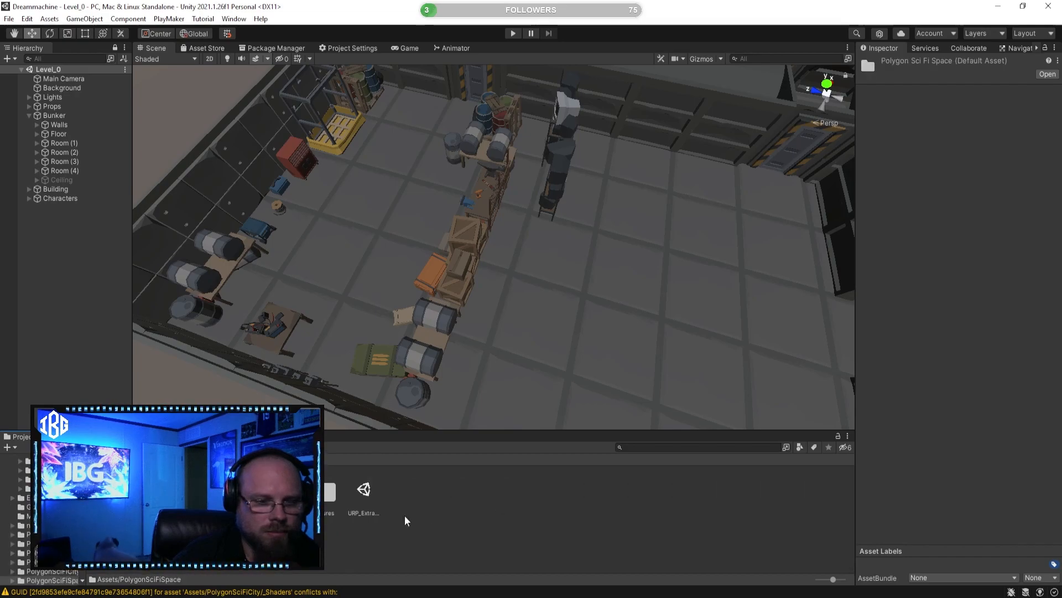
{"action": "double_click", "coordinate": [364, 489]}
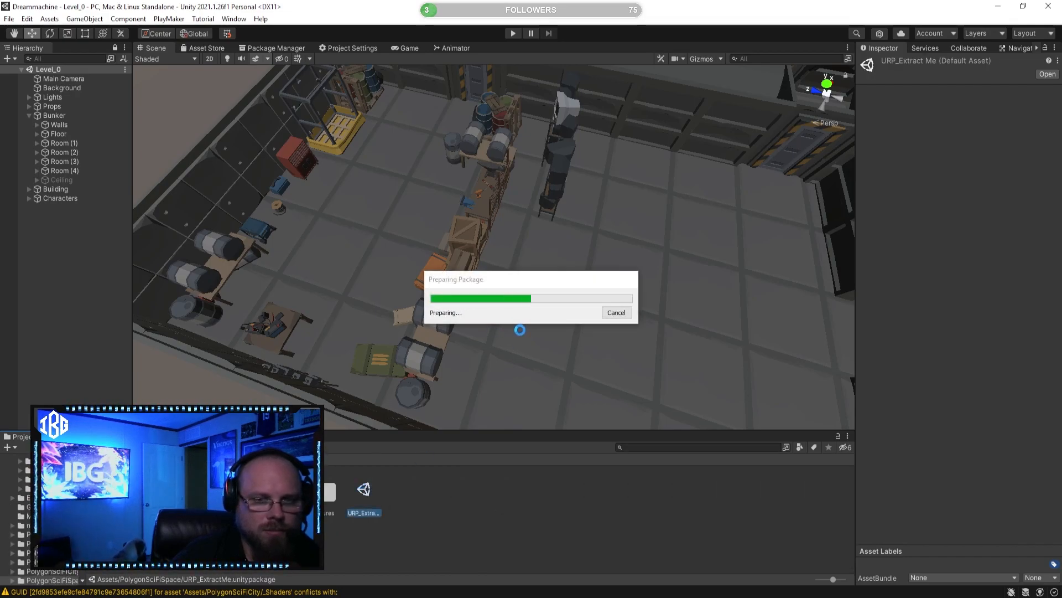
{"action": "left_click", "coordinate": [420, 348]}
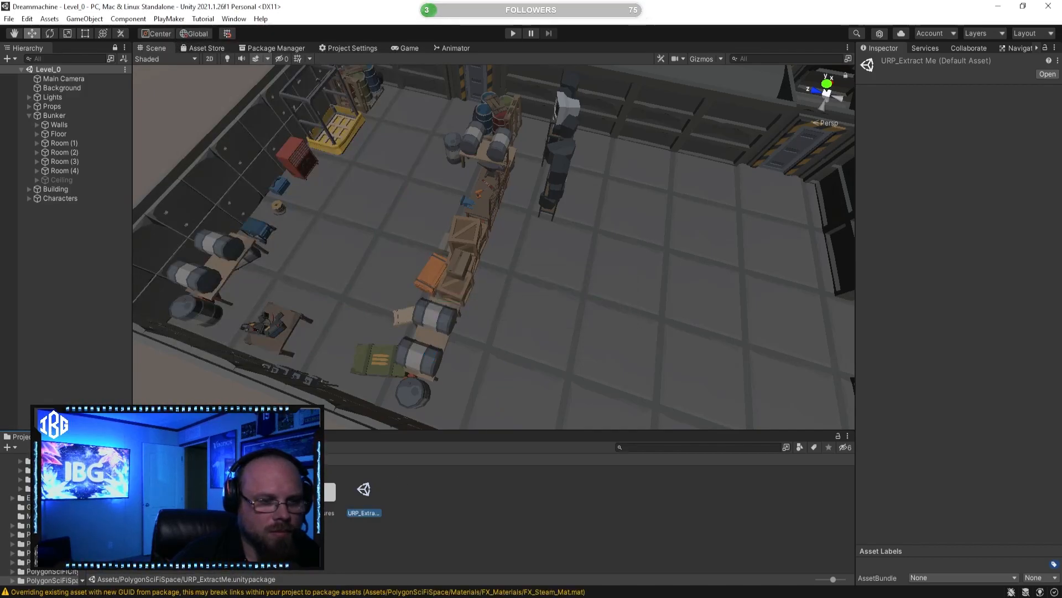
Step: Import all items of the URP_Extract_Me package from the PolygonSciFiWorlds folder
{"action": "left_click", "coordinate": [102, 461]}
{"action": "double_click", "coordinate": [612, 498]}
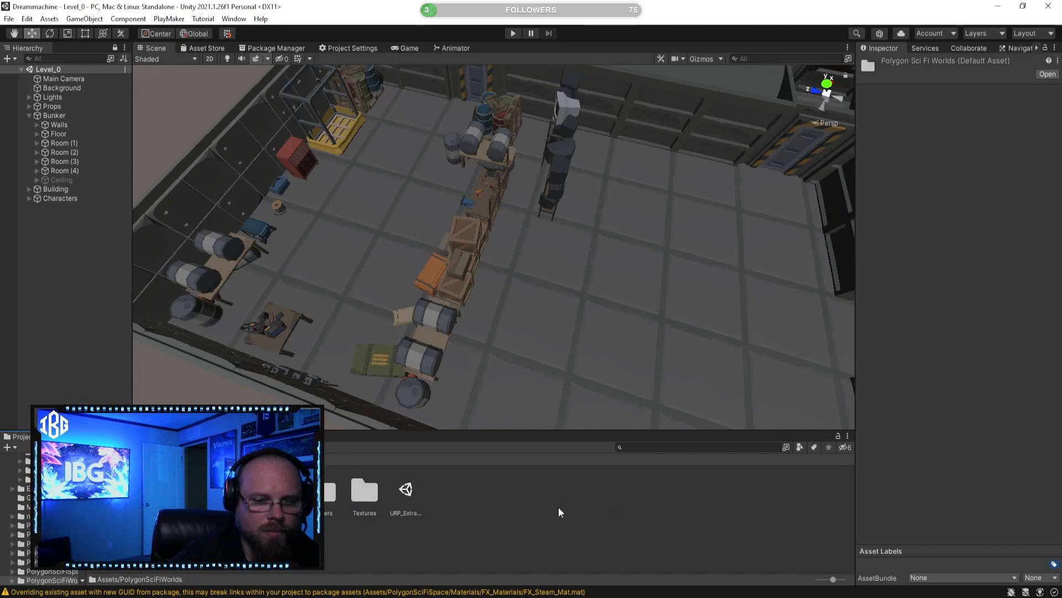
{"action": "double_click", "coordinate": [406, 489]}
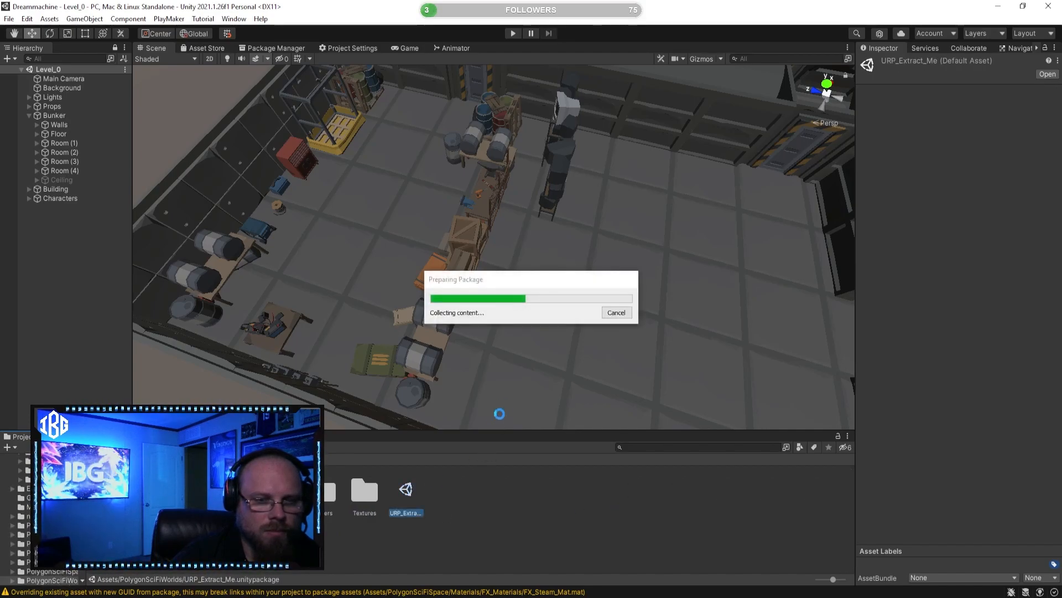
{"action": "left_click", "coordinate": [420, 349]}
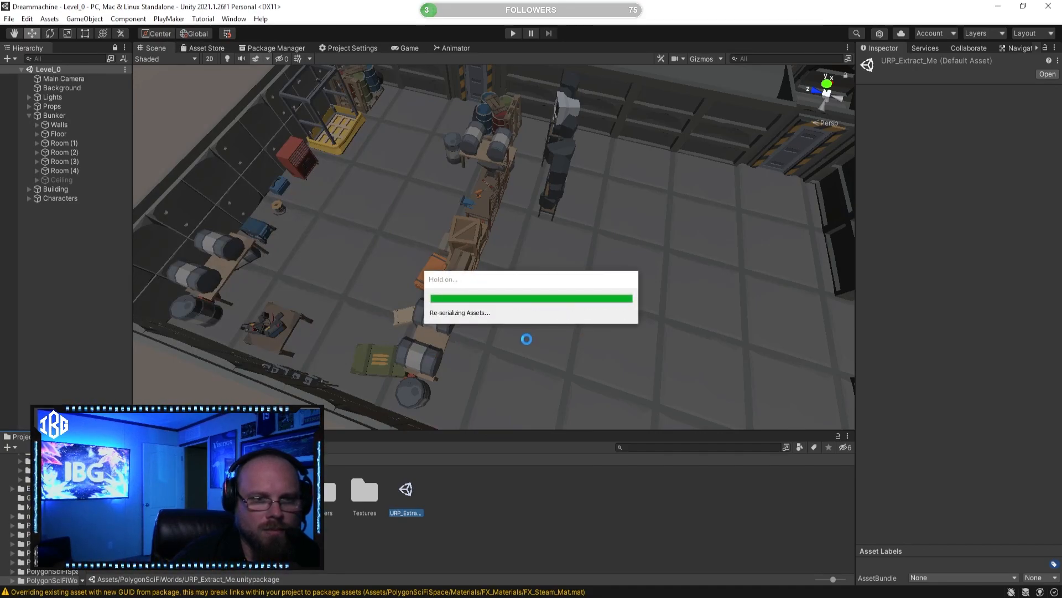
Step: Upgrade the project's materials to the Universal Render Pipeline, accepting that existing materials are overwritten
{"action": "left_click", "coordinate": [455, 524]}
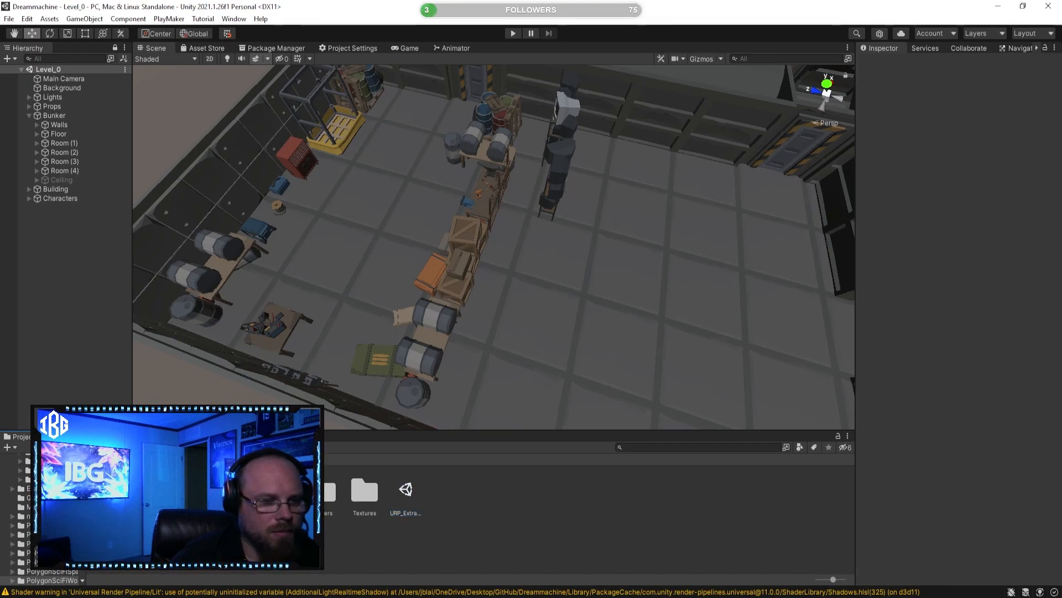
{"action": "left_click", "coordinate": [100, 460]}
{"action": "right_click", "coordinate": [190, 530]}
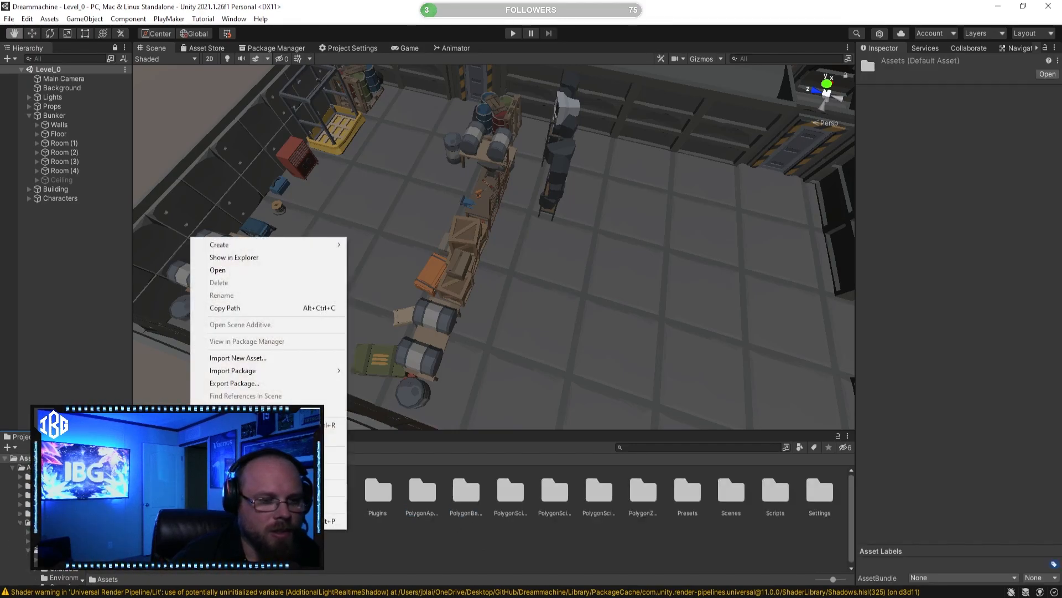
{"action": "left_click", "coordinate": [180, 525]}
{"action": "left_click", "coordinate": [23, 22]}
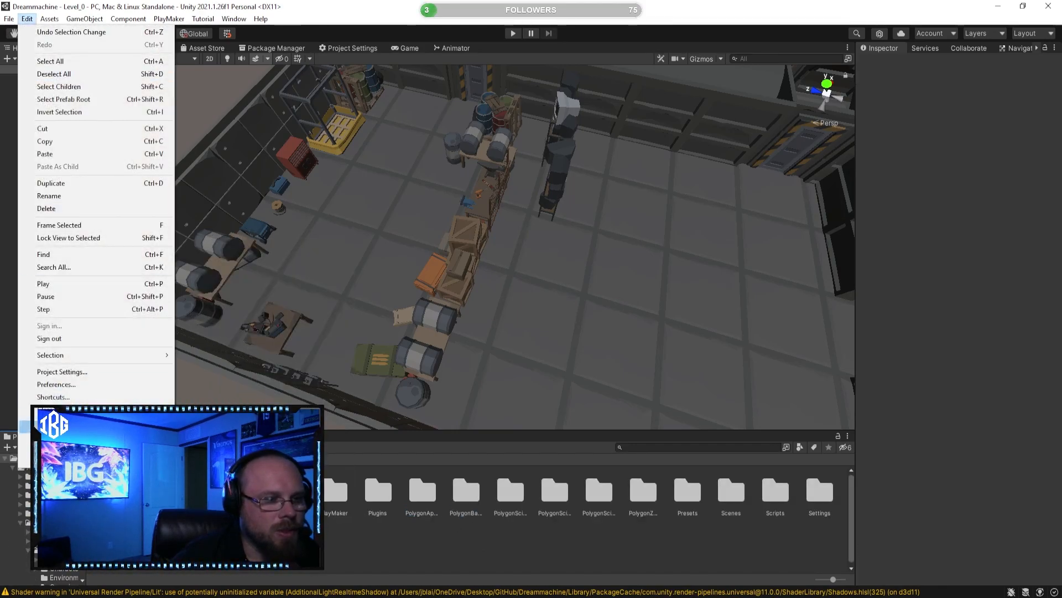
{"action": "mouse_move", "coordinate": [243, 443]}
{"action": "left_click", "coordinate": [351, 444]}
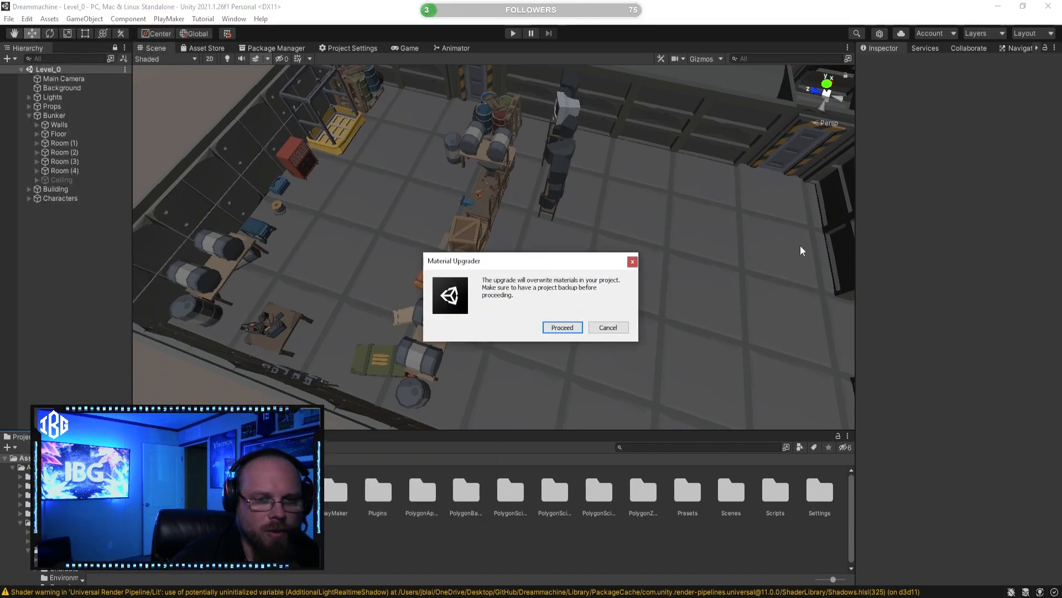
{"action": "left_click", "coordinate": [562, 326]}
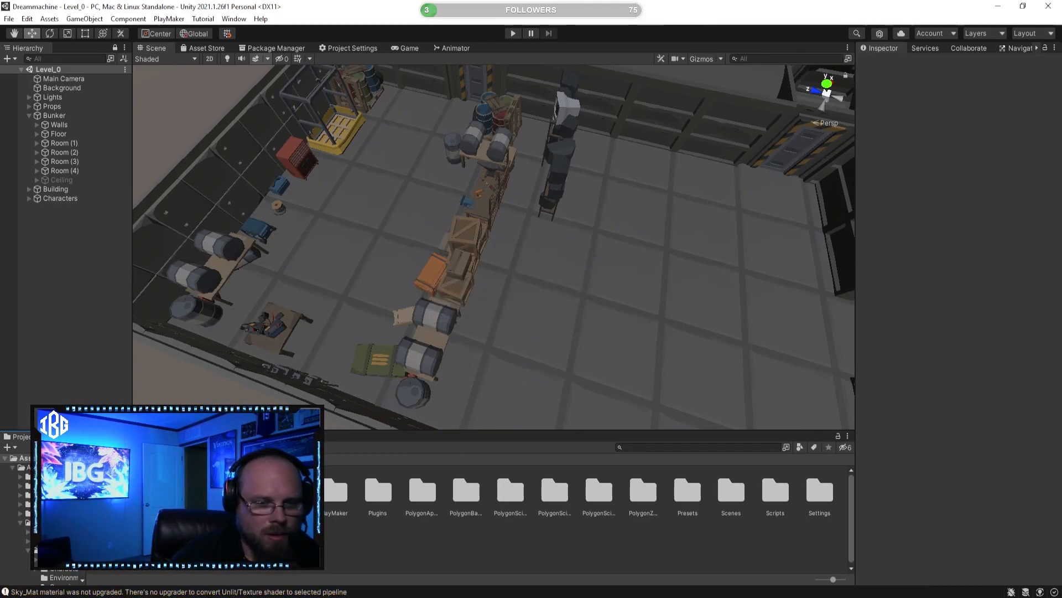
Step: Move the PolygonSciFiCity, PolygonSciFiWorlds and PolygonSciFiSpace folders into the Asset Store folder
{"action": "left_click", "coordinate": [421, 497]}
{"action": "left_click", "coordinate": [470, 498]}
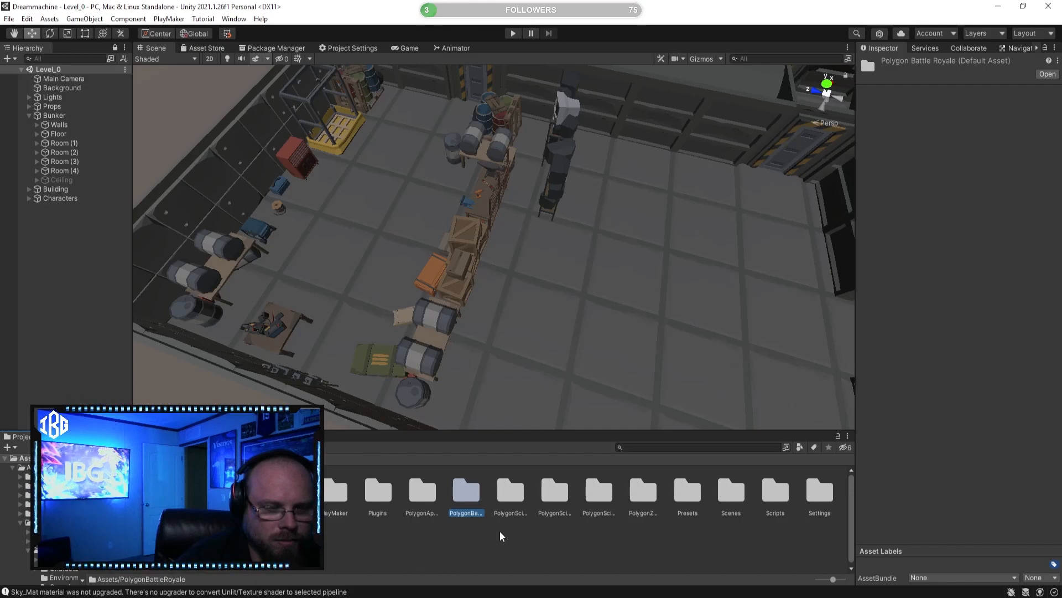
{"action": "left_click", "coordinate": [512, 492]}
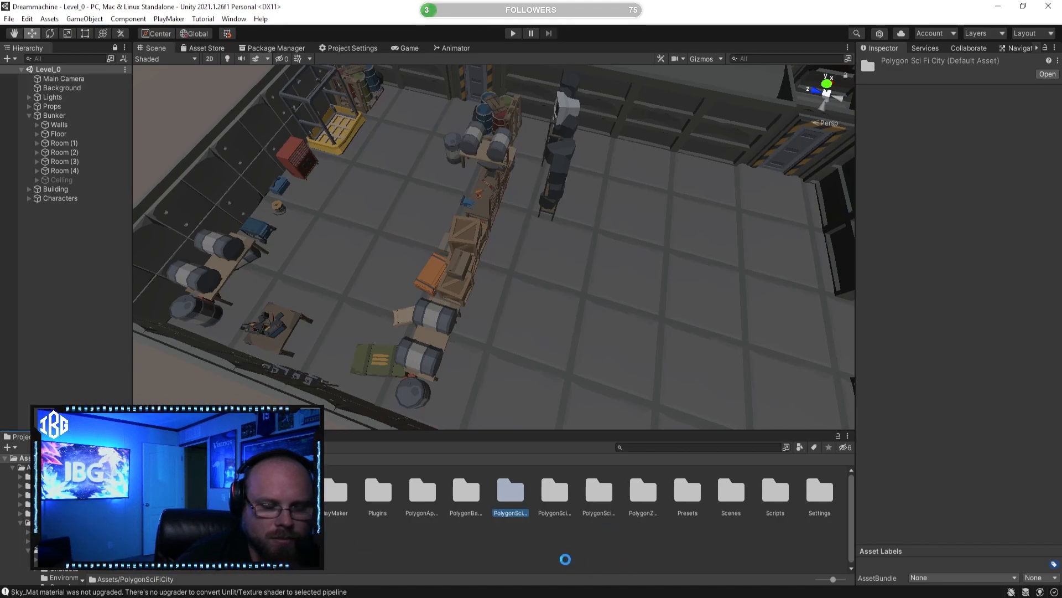
{"action": "left_click", "coordinate": [530, 496]}
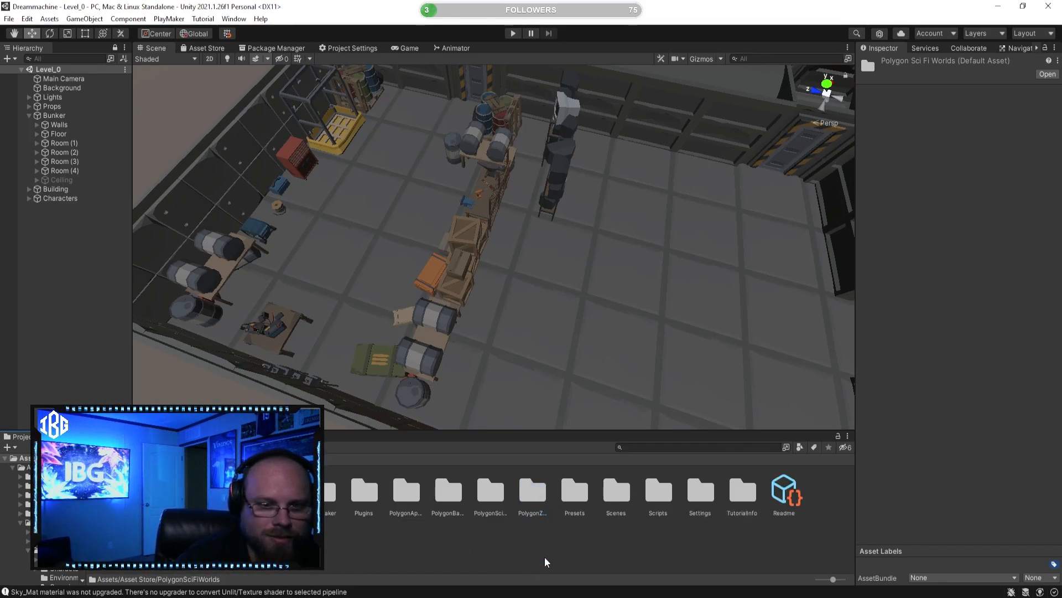
{"action": "double_click", "coordinate": [479, 507]}
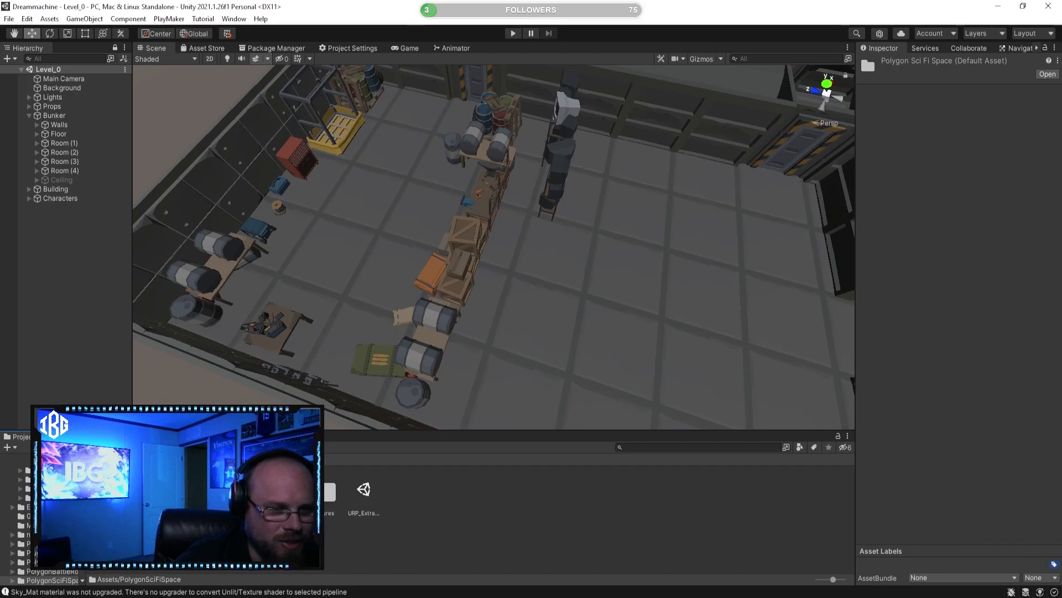
{"action": "left_click", "coordinate": [102, 459]}
{"action": "left_click", "coordinate": [465, 549]}
{"action": "left_click_drag", "start_coordinate": [493, 497], "coordinate": [66, 498]}
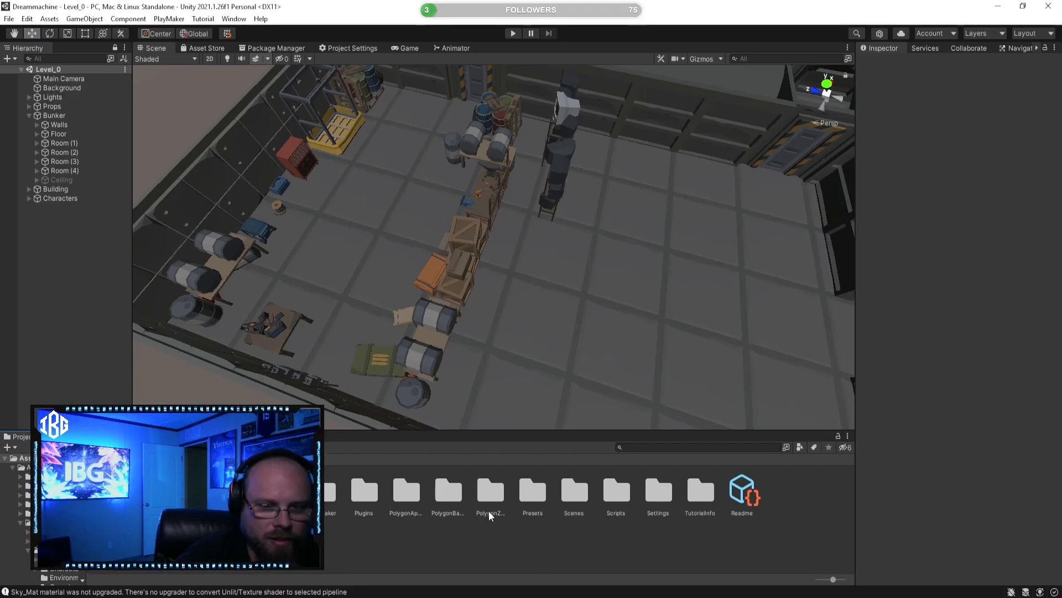
{"action": "left_click", "coordinate": [455, 483]}
Step: Open the Props prefab folder of PolygonSciFiCity inside the Asset Store folder
{"action": "double_click", "coordinate": [111, 492]}
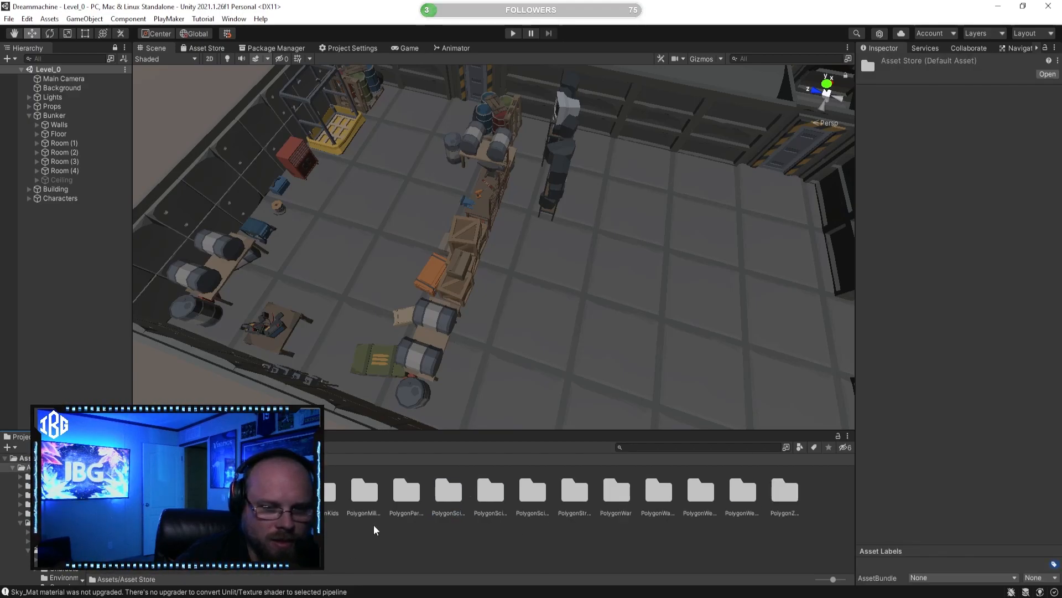
{"action": "left_click", "coordinate": [574, 546]}
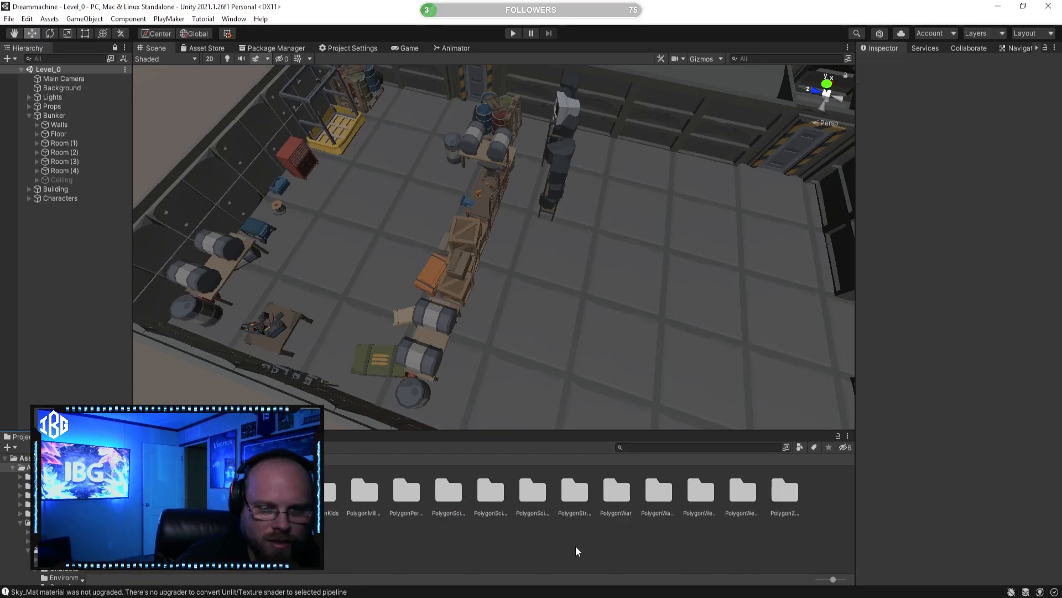
{"action": "left_click", "coordinate": [494, 490]}
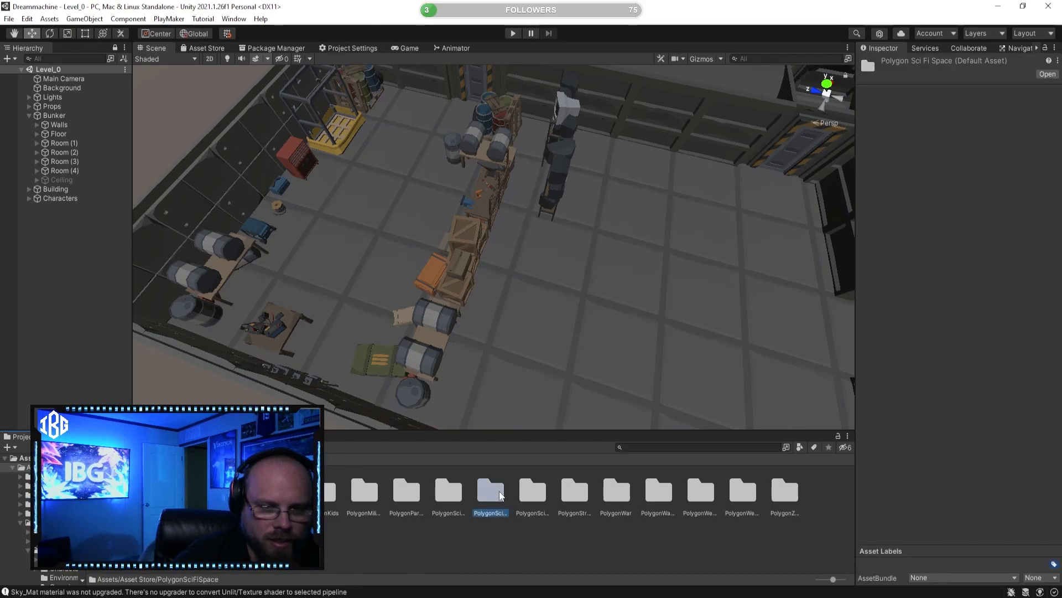
{"action": "double_click", "coordinate": [449, 490]}
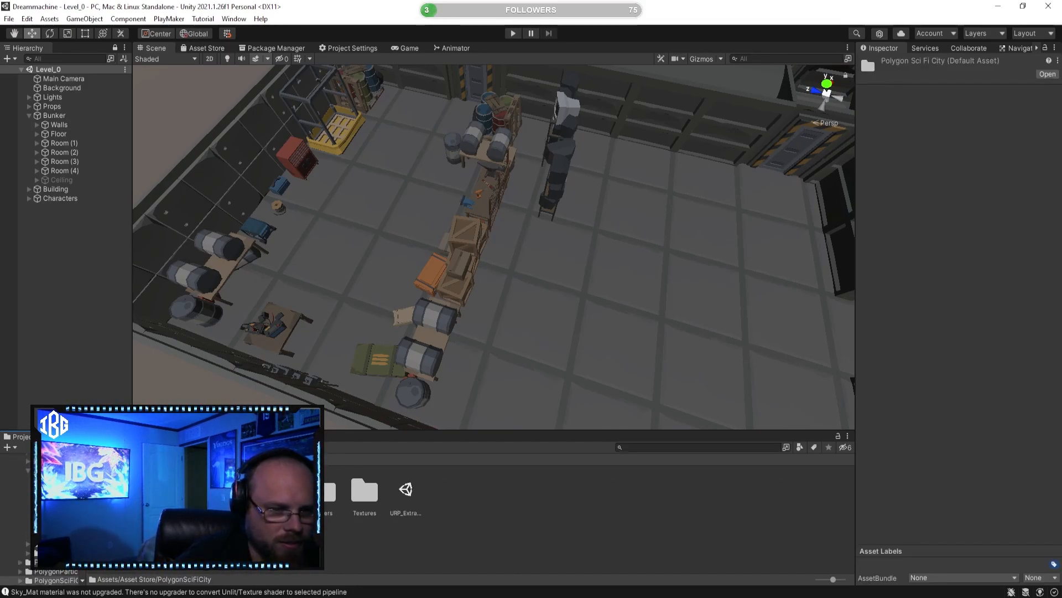
{"action": "double_click", "coordinate": [238, 491]}
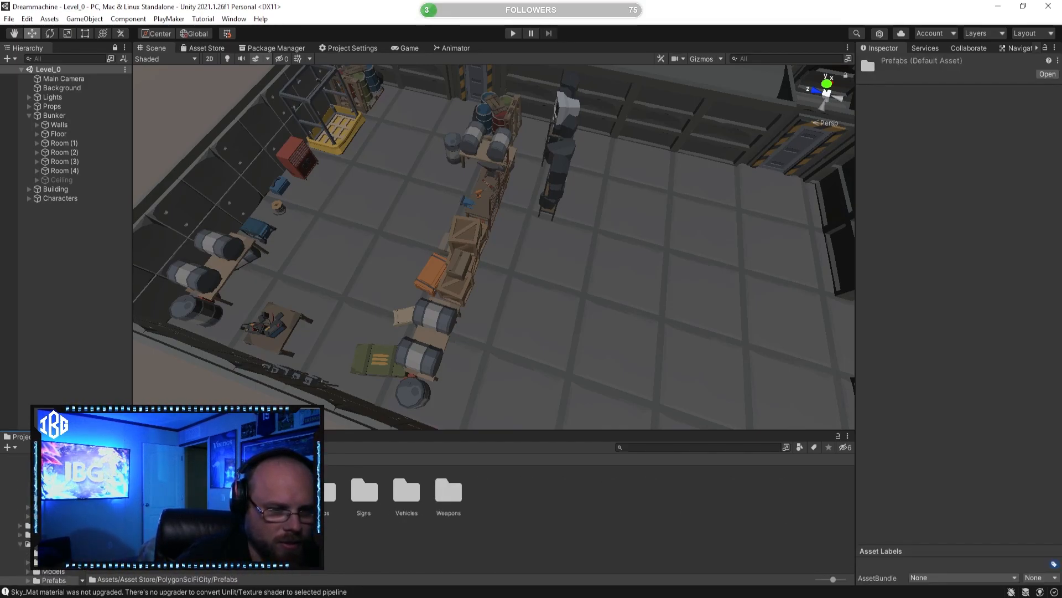
{"action": "double_click", "coordinate": [327, 493]}
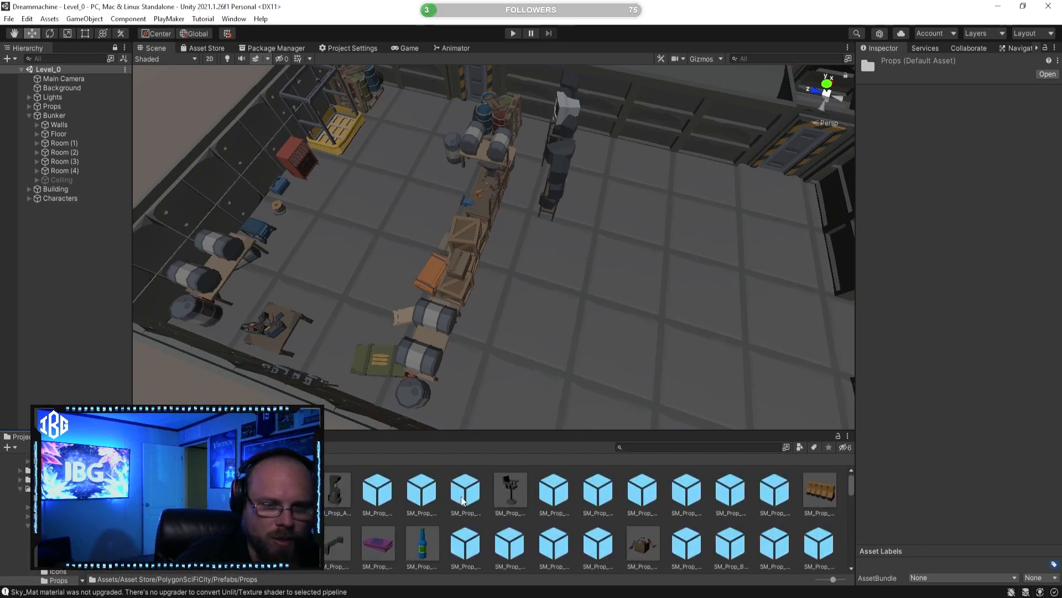
Step: Preview the bar chair, charging station and control panel prefabs among the Sci-Fi City props
{"action": "left_click", "coordinate": [515, 496]}
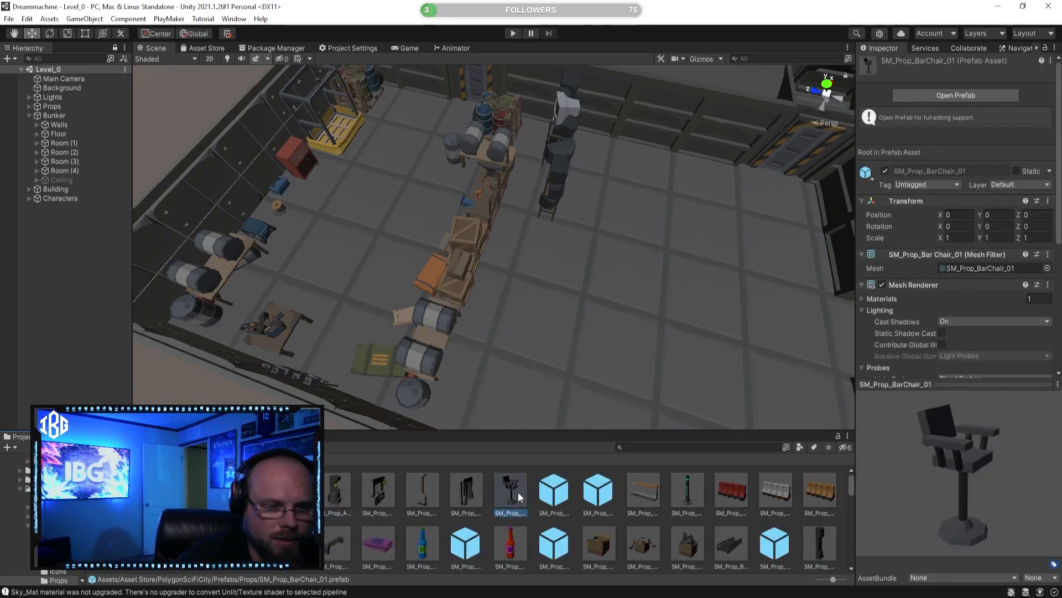
{"action": "scroll", "coordinate": [483, 526], "scroll_direction": "down", "scroll_amount": 2}
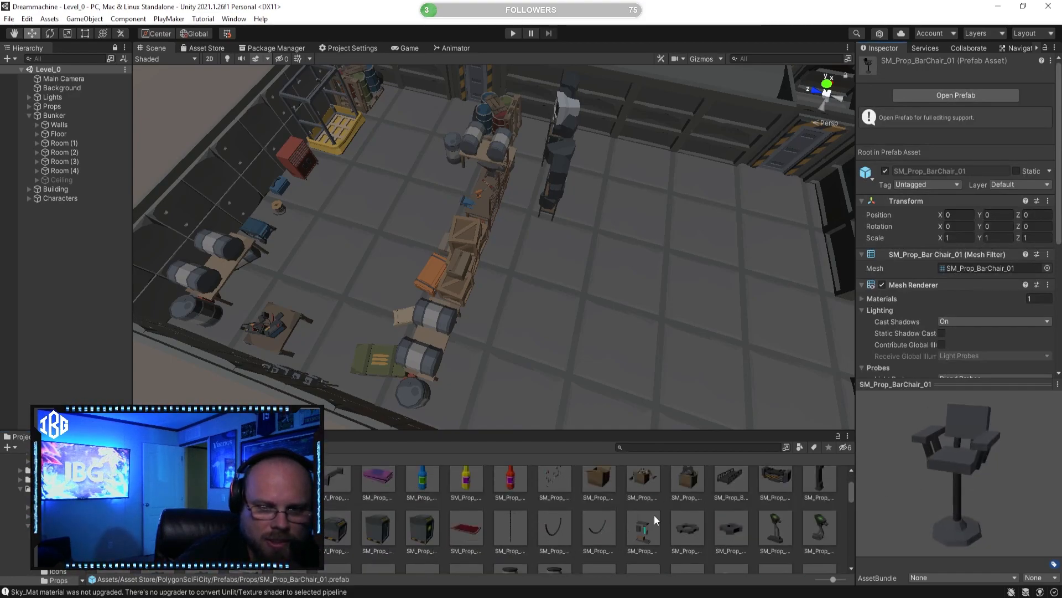
{"action": "left_click", "coordinate": [647, 525]}
{"action": "scroll", "coordinate": [592, 521], "scroll_direction": "down", "scroll_amount": 1}
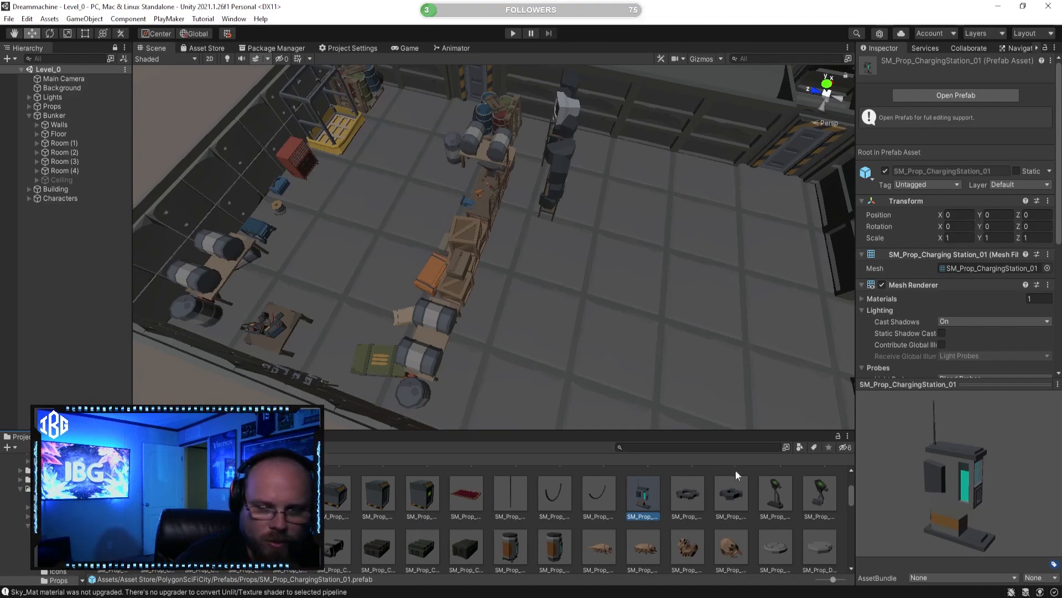
{"action": "left_click", "coordinate": [770, 500]}
{"action": "scroll", "coordinate": [552, 510], "scroll_direction": "down", "scroll_amount": 3}
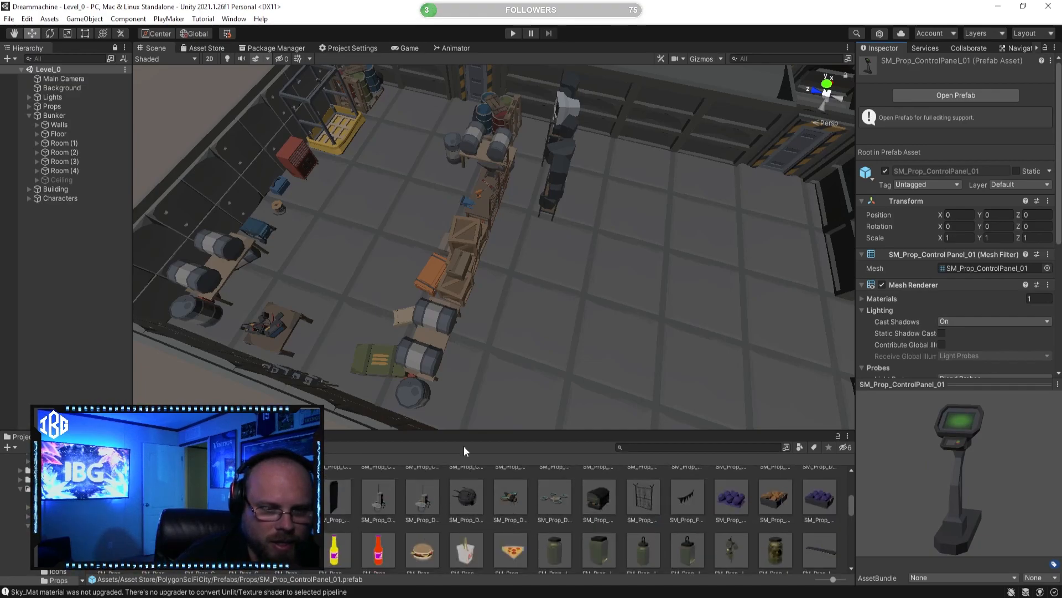
Step: Enlarge the asset browser and inspect more Sci-Fi City furniture props, rotating a preview model
{"action": "left_click_drag", "start_coordinate": [496, 430], "coordinate": [493, 281]}
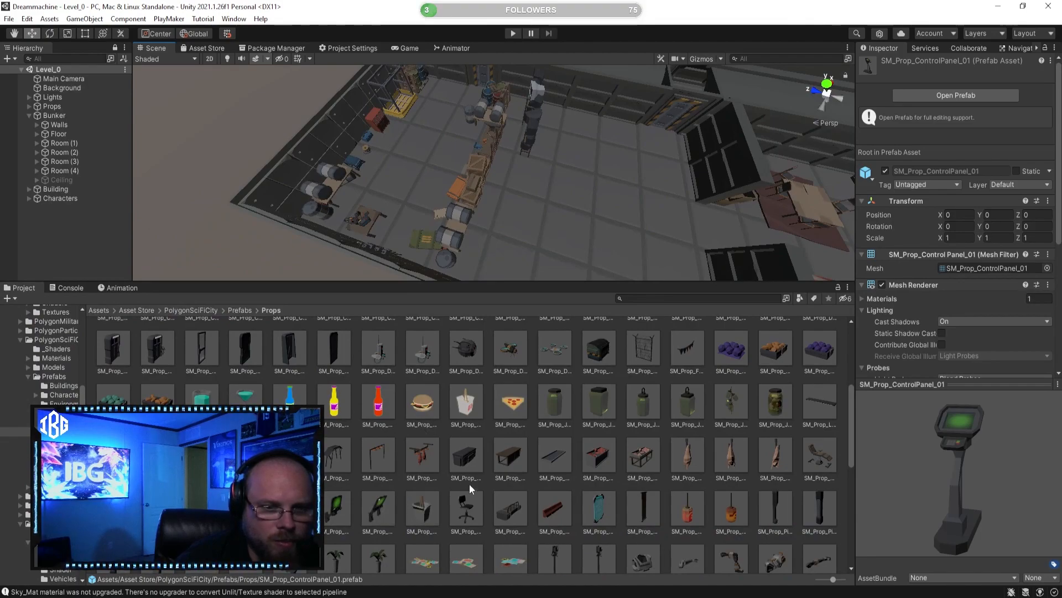
{"action": "left_click", "coordinate": [510, 508]}
{"action": "left_click_drag", "start_coordinate": [981, 480], "coordinate": [844, 465]}
{"action": "left_click", "coordinate": [643, 457]}
Step: Place the SM_Prop_Medical_Chair_01 prefab on the open bunker floor between the orange crate and the barrel table
{"action": "left_click", "coordinate": [825, 465]}
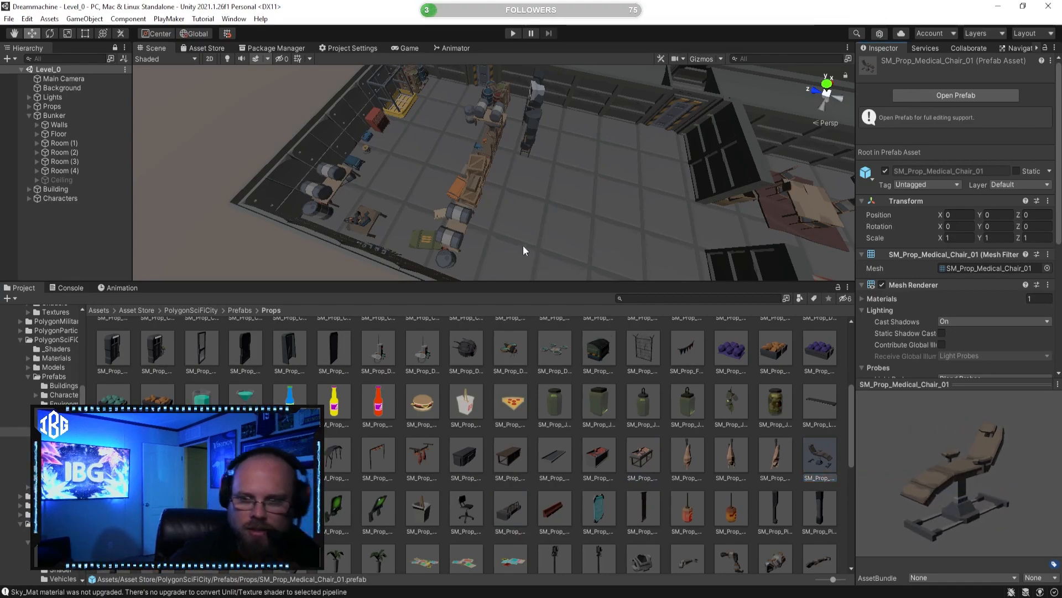
{"action": "right_click_drag", "start_coordinate": [537, 189], "coordinate": [302, 283]}
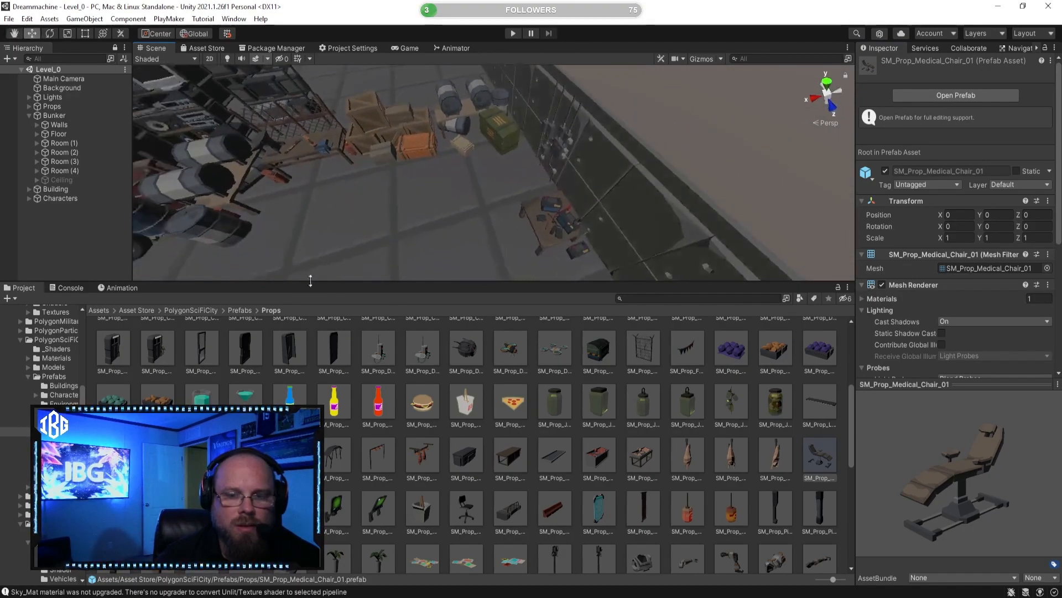
{"action": "left_click_drag", "start_coordinate": [810, 458], "coordinate": [445, 233]}
{"action": "right_click_drag", "start_coordinate": [445, 233], "coordinate": [567, 351]}
{"action": "left_click", "coordinate": [623, 428]}
{"action": "left_click_drag", "start_coordinate": [592, 282], "coordinate": [625, 308]}
{"action": "right_click_drag", "start_coordinate": [570, 237], "coordinate": [587, 210]}
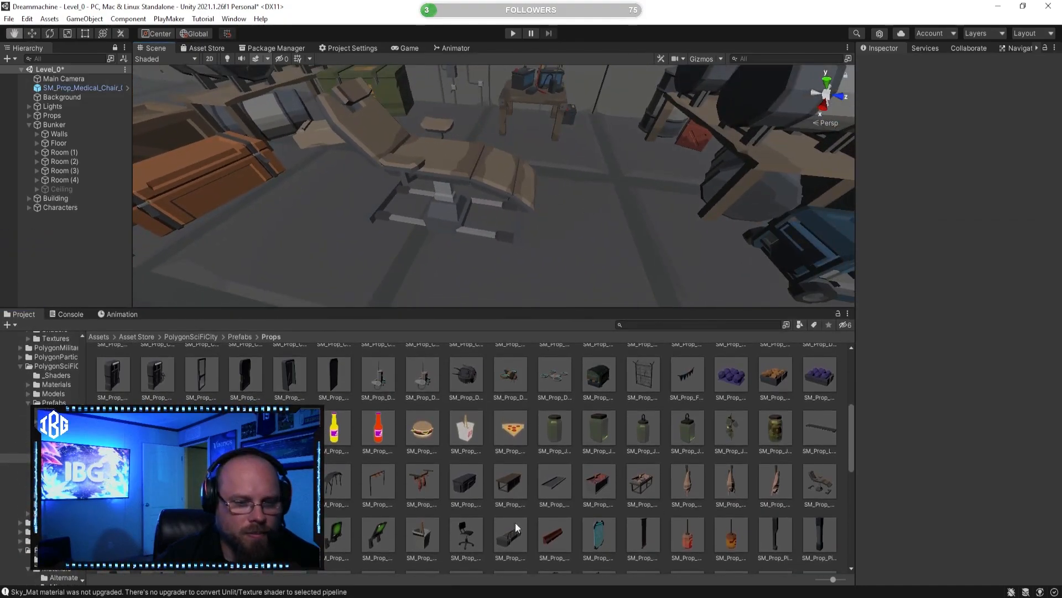
Step: Preview the medical prefabs among the Sci-Fi City props, including SM_Prop_Medical_Stool_01 and SM_Prop_Medical_Machine_01, rotating their models
{"action": "left_click", "coordinate": [245, 535]}
{"action": "left_click_drag", "start_coordinate": [1000, 496], "coordinate": [969, 523]}
{"action": "left_click", "coordinate": [202, 535]}
{"action": "right_click_drag", "start_coordinate": [437, 224], "coordinate": [419, 191]}
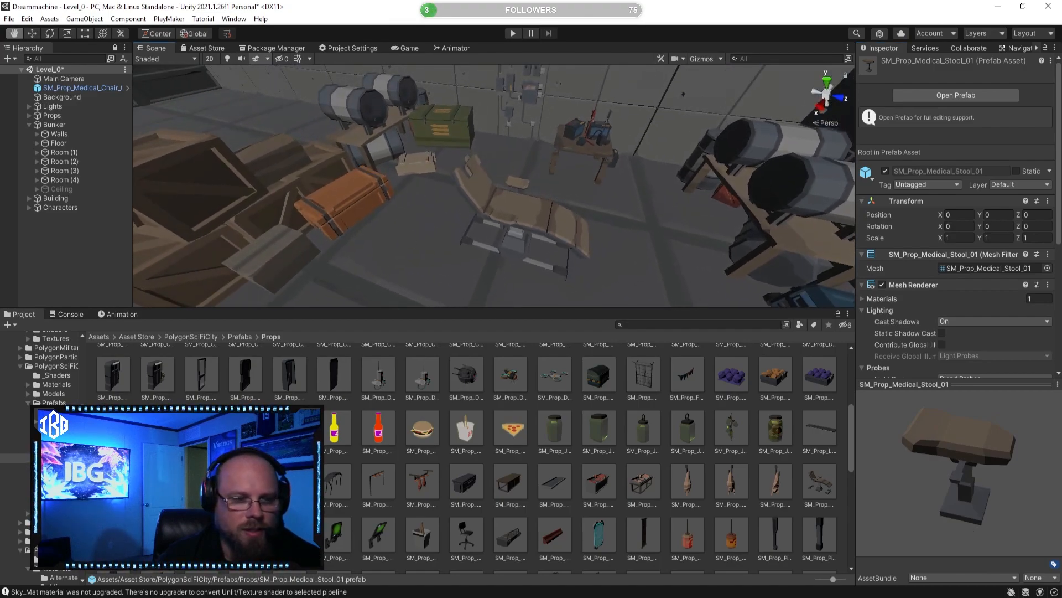
{"action": "left_click_drag", "start_coordinate": [201, 535], "coordinate": [402, 467]}
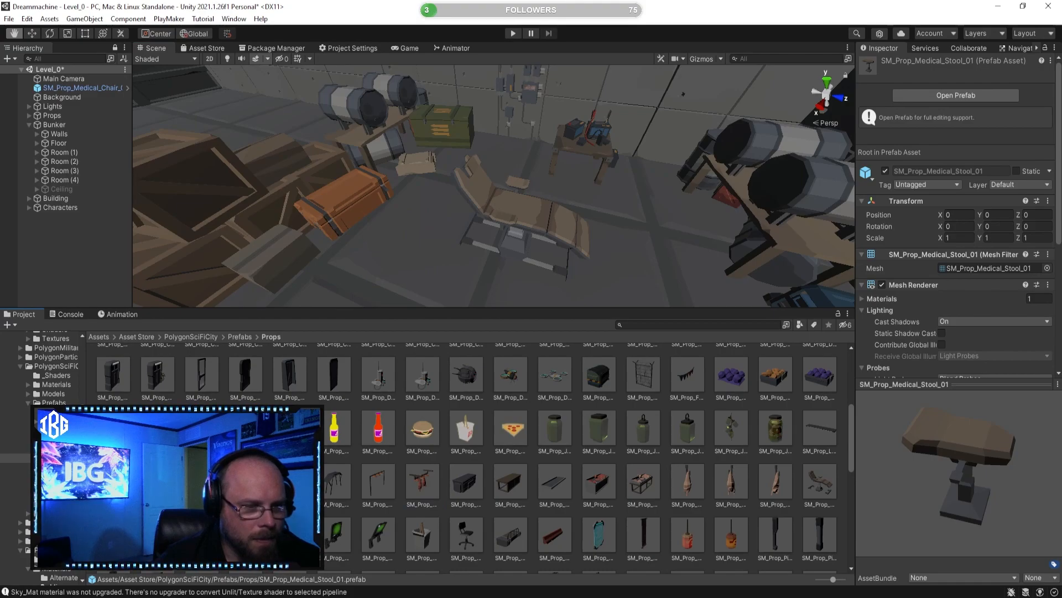
{"action": "left_click", "coordinate": [157, 535]}
{"action": "mouse_move", "coordinate": [922, 489]}
{"action": "left_mouse_down"}
{"action": "mouse_move", "coordinate": [961, 477]}
{"action": "mouse_move", "coordinate": [915, 471]}
{"action": "left_mouse_up"}
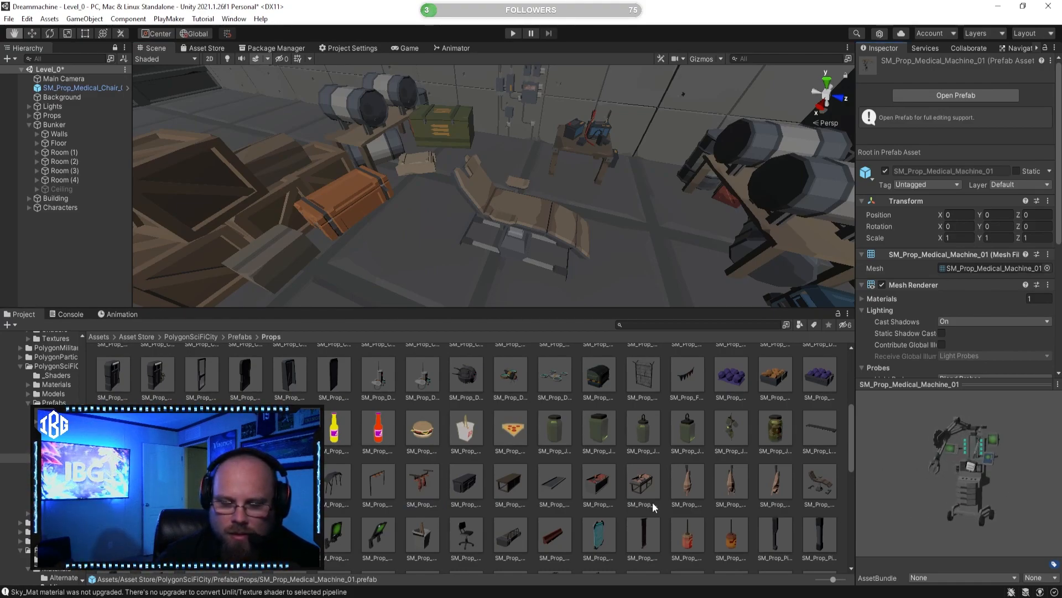
Step: Inspect the wall monitor prefabs and several robotic part prefabs further down the Props folder
{"action": "scroll", "coordinate": [606, 513], "scroll_direction": "down", "scroll_amount": 2}
{"action": "scroll", "coordinate": [542, 509], "scroll_direction": "down", "scroll_amount": 2}
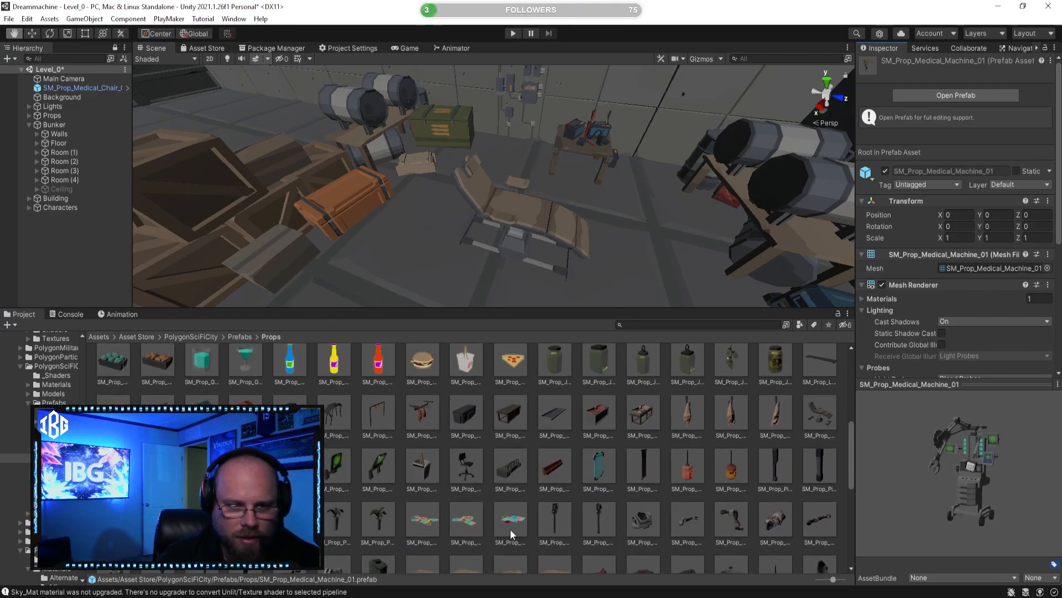
{"action": "left_click", "coordinate": [378, 468]}
{"action": "left_click_drag", "start_coordinate": [945, 466], "coordinate": [982, 466]}
{"action": "left_click", "coordinate": [336, 466]}
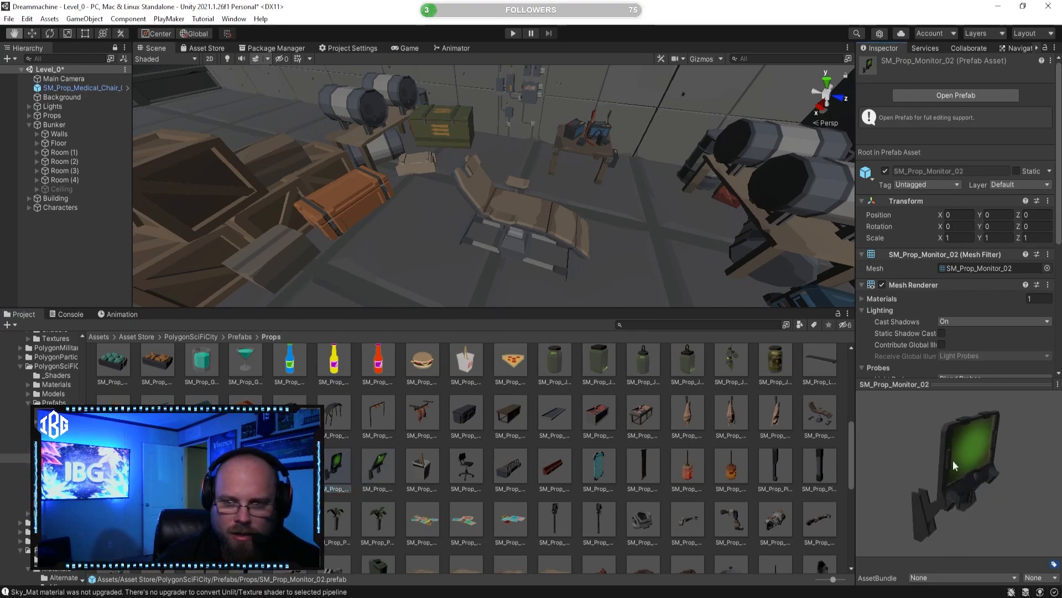
{"action": "left_click", "coordinate": [639, 513]}
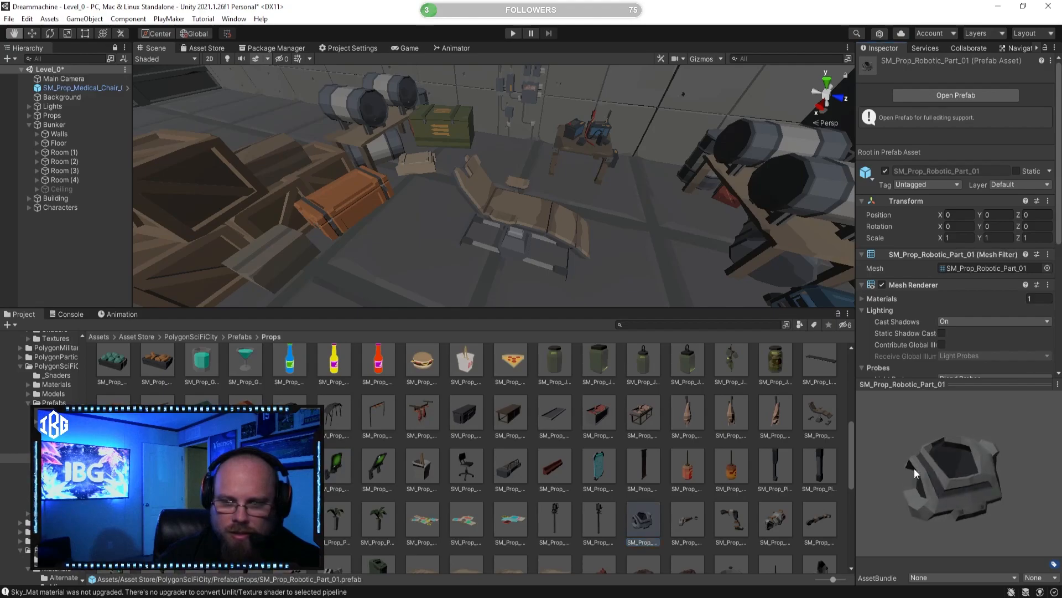
{"action": "left_click", "coordinate": [687, 517]}
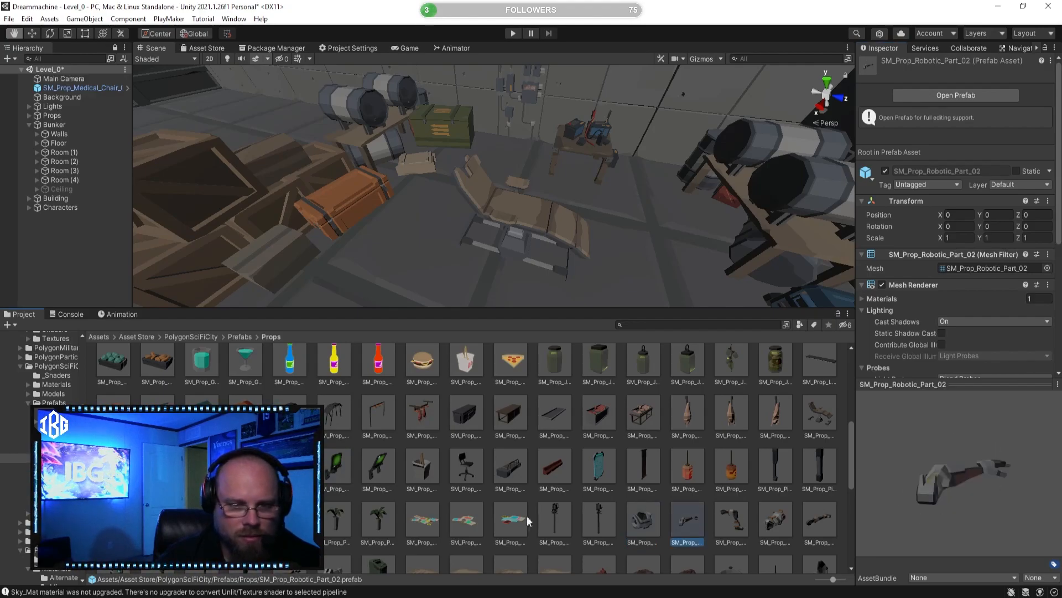
{"action": "scroll", "coordinate": [470, 523], "scroll_direction": "down", "scroll_amount": 2}
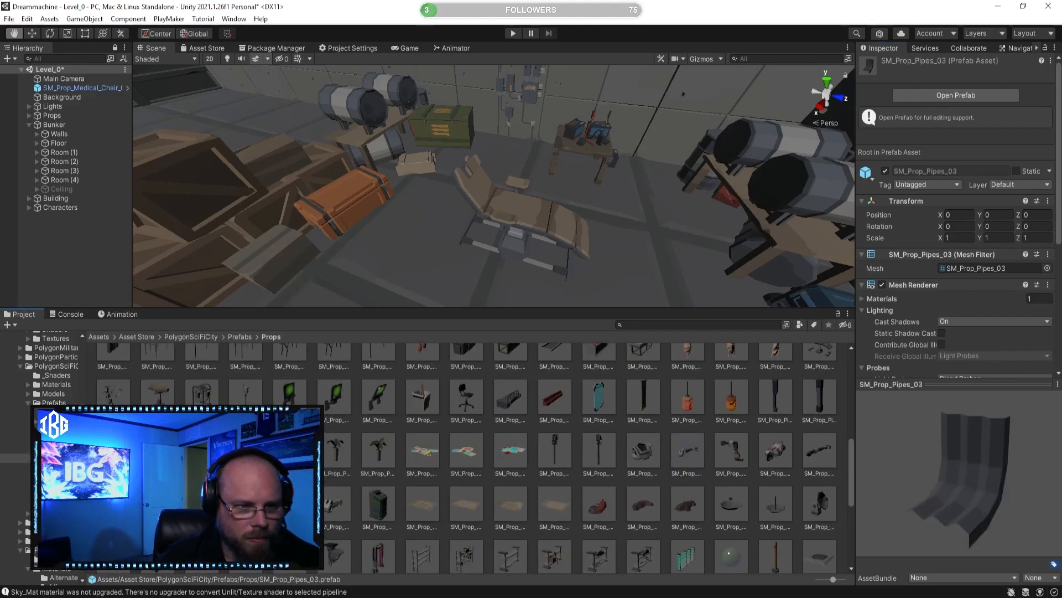
{"action": "left_click", "coordinate": [337, 508]}
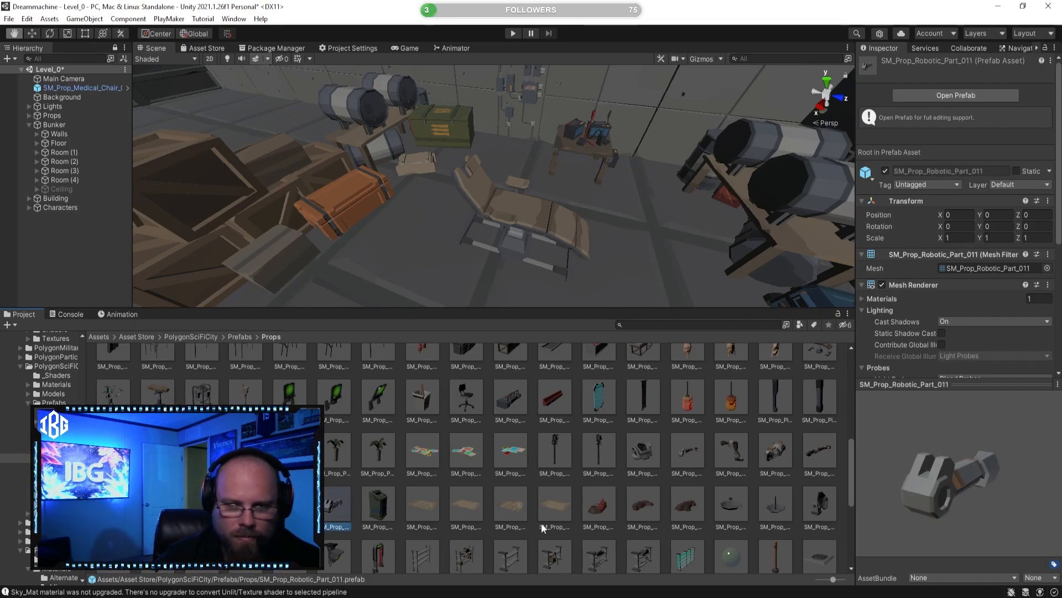
Step: Preview the shelf, security monitor and scanner prefabs, turning the scanner model to view its front
{"action": "scroll", "coordinate": [482, 517], "scroll_direction": "down", "scroll_amount": 1}
{"action": "left_click", "coordinate": [639, 534]}
{"action": "left_click_drag", "start_coordinate": [977, 507], "coordinate": [900, 521]}
{"action": "left_click", "coordinate": [523, 512]}
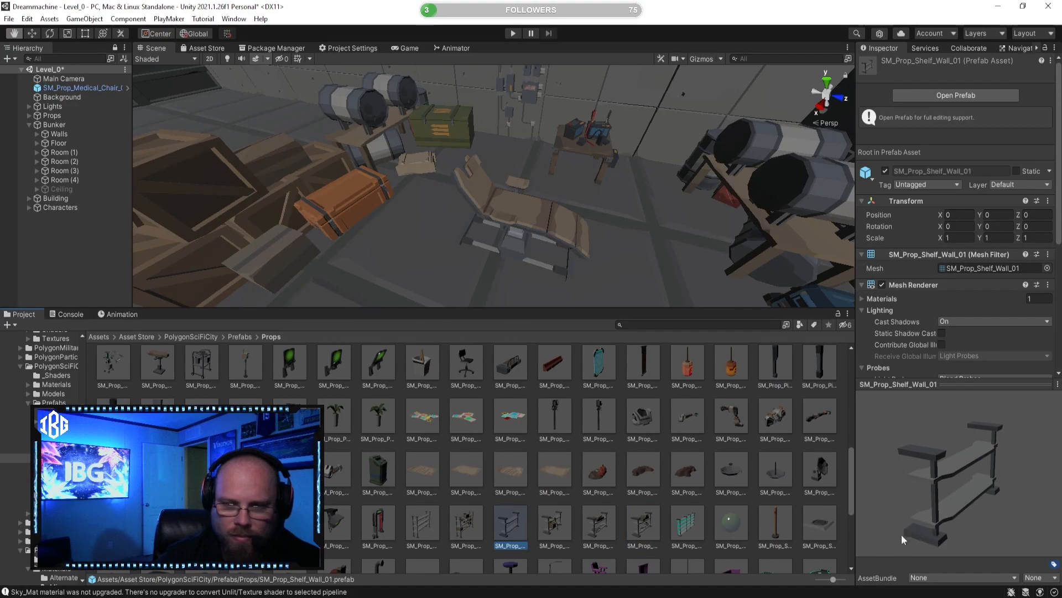
{"action": "left_click", "coordinate": [426, 516]}
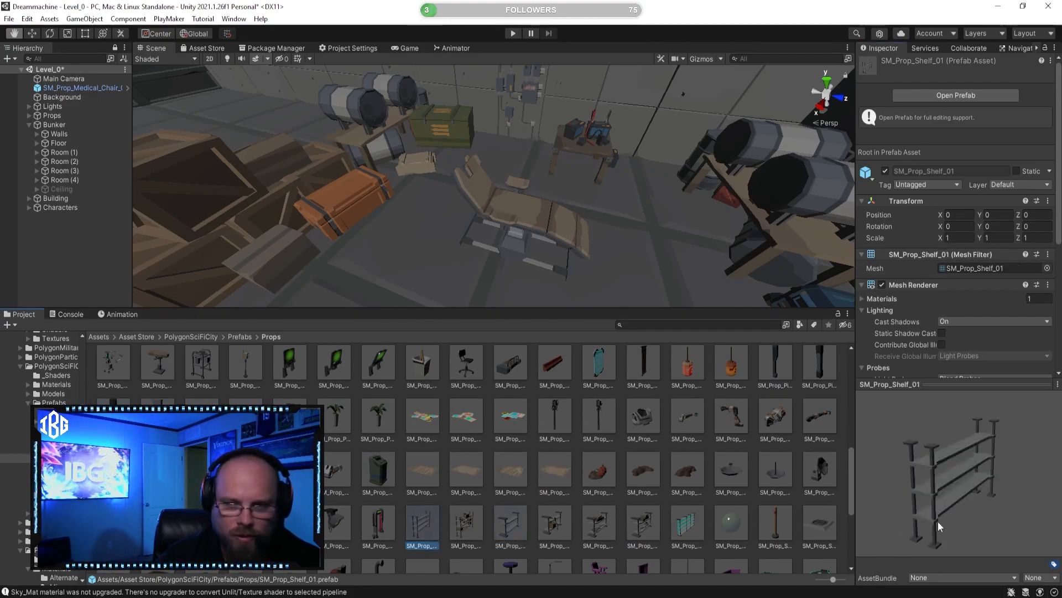
{"action": "left_click", "coordinate": [374, 539]}
{"action": "left_click", "coordinate": [343, 518]}
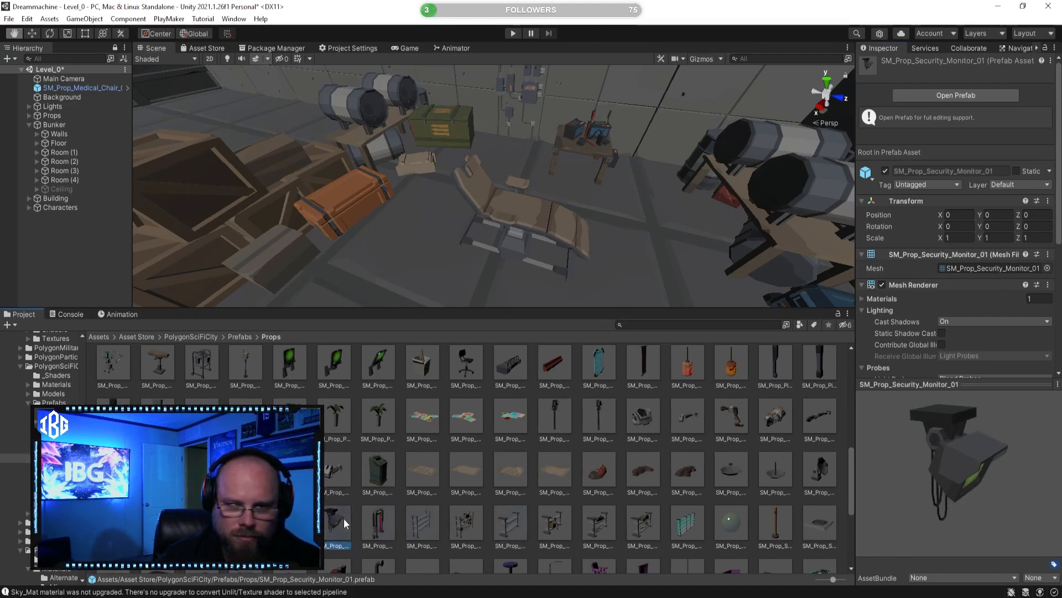
{"action": "left_click", "coordinate": [290, 522]}
{"action": "left_click", "coordinate": [246, 522]}
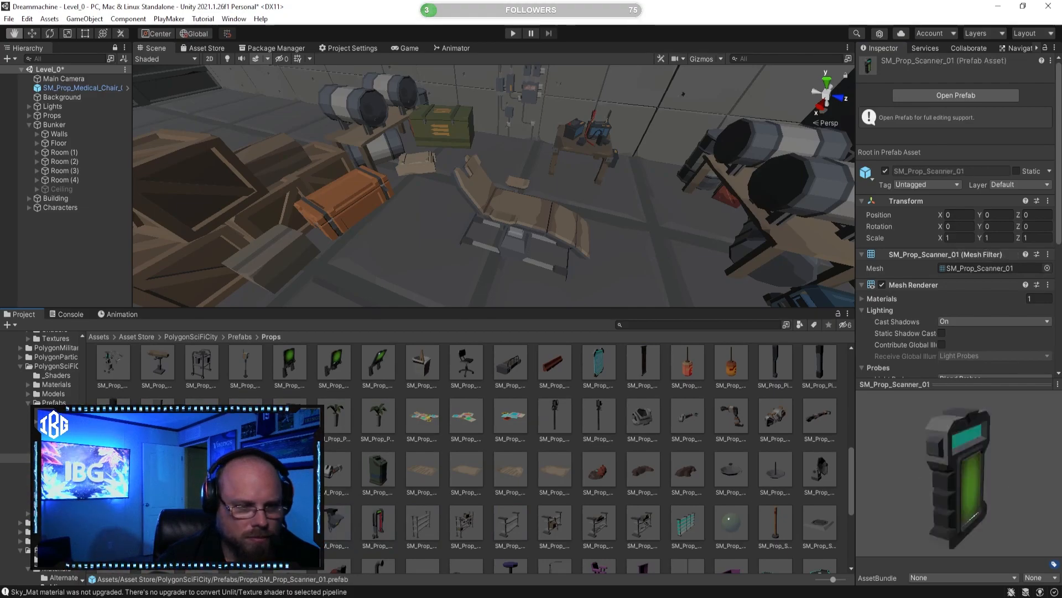
{"action": "left_click_drag", "start_coordinate": [955, 503], "coordinate": [756, 487]}
{"action": "scroll", "coordinate": [719, 490], "scroll_direction": "down", "scroll_amount": 3}
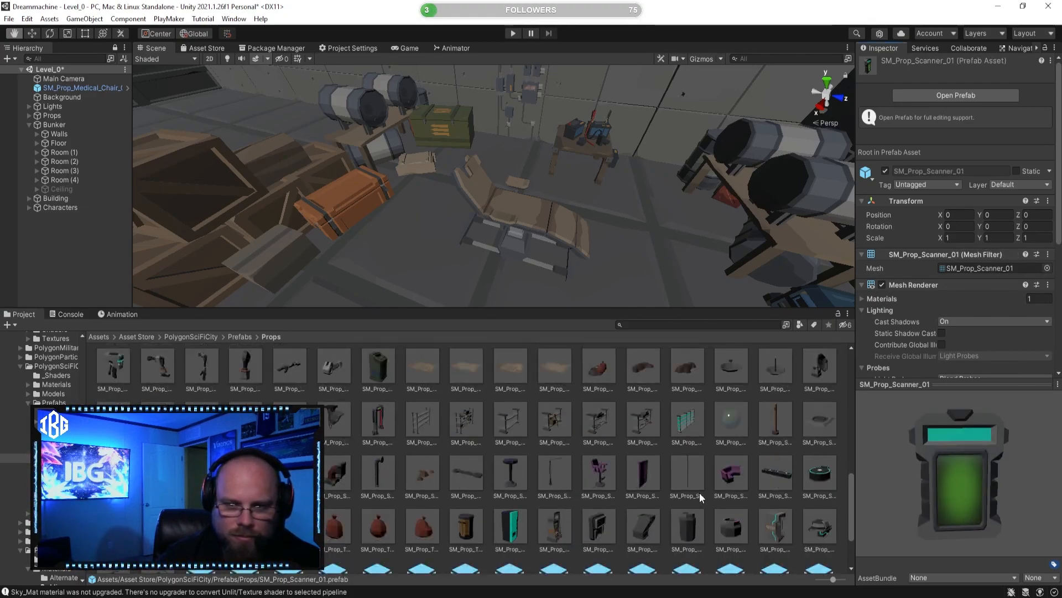
Step: Inspect the club stage, VR booth and VR headset prefabs, rotating the preview models
{"action": "left_click", "coordinate": [786, 475]}
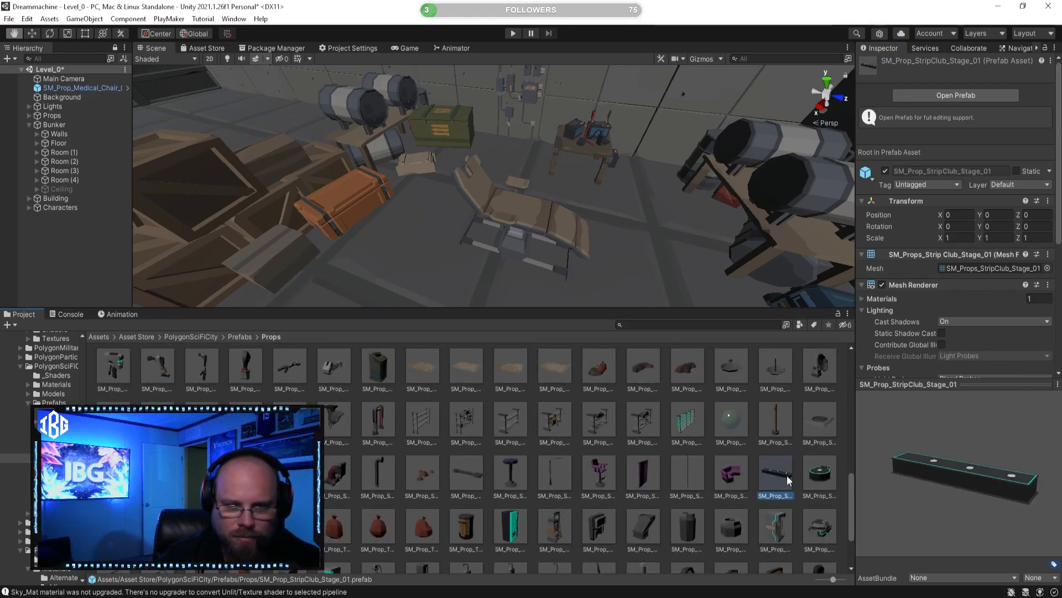
{"action": "scroll", "coordinate": [747, 523], "scroll_direction": "down", "scroll_amount": 1}
{"action": "left_click", "coordinate": [782, 496]}
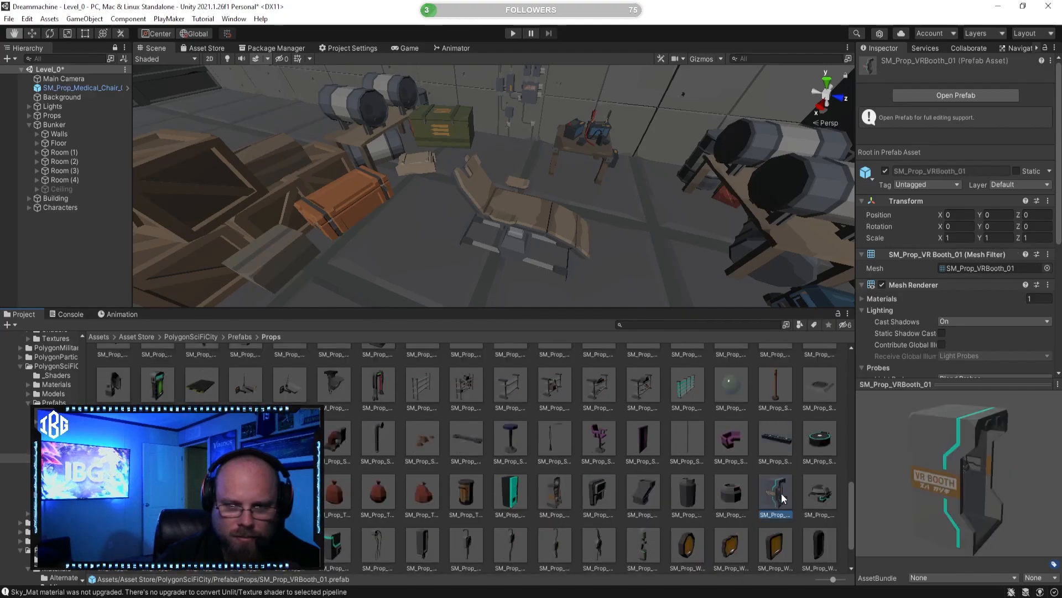
{"action": "left_click", "coordinate": [823, 483]}
{"action": "left_click_drag", "start_coordinate": [948, 481], "coordinate": [892, 476]}
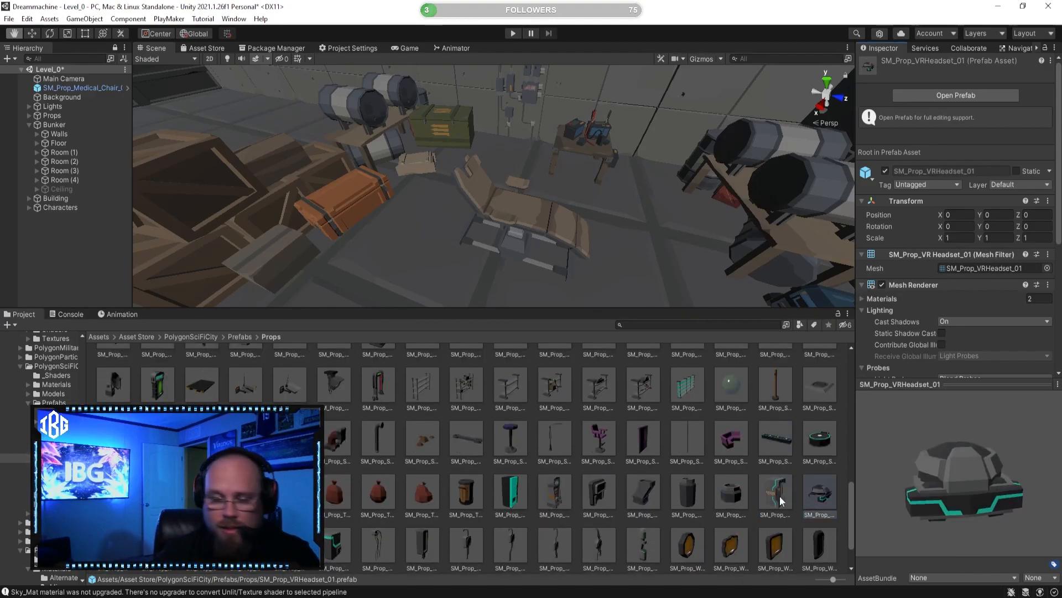
{"action": "left_click", "coordinate": [201, 491]}
{"action": "left_click_drag", "start_coordinate": [1003, 466], "coordinate": [854, 460]}
Step: Compare the SM_Prop_WallAttach_Electronics prefabs and the neighbouring wall props from several angles
{"action": "scroll", "coordinate": [498, 497], "scroll_direction": "down", "scroll_amount": 1}
{"action": "left_click", "coordinate": [337, 510]}
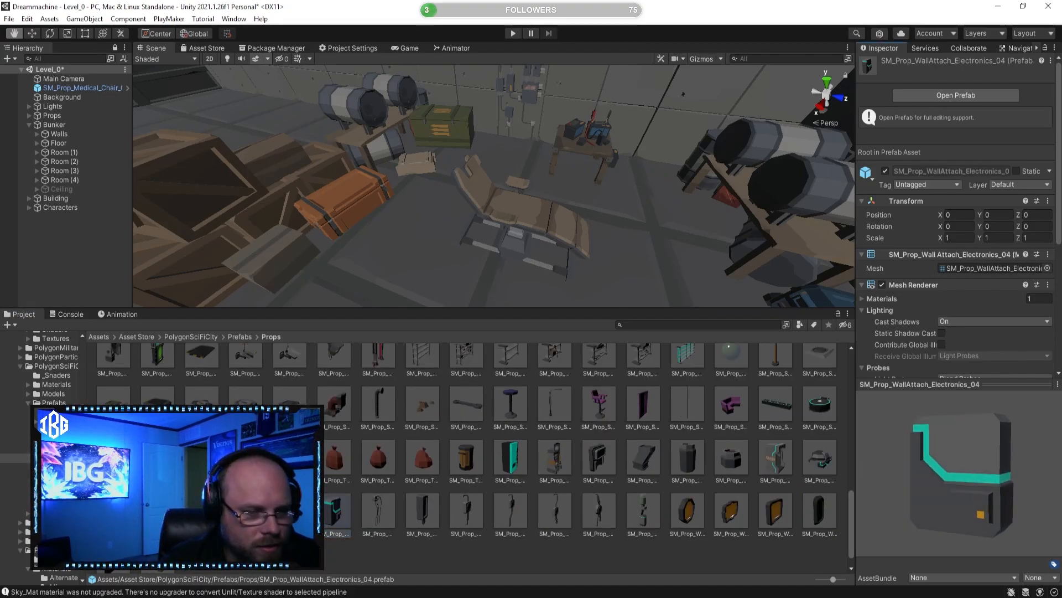
{"action": "left_click", "coordinate": [290, 510]}
{"action": "left_click", "coordinate": [202, 511]}
{"action": "left_click_drag", "start_coordinate": [889, 486], "coordinate": [808, 465]}
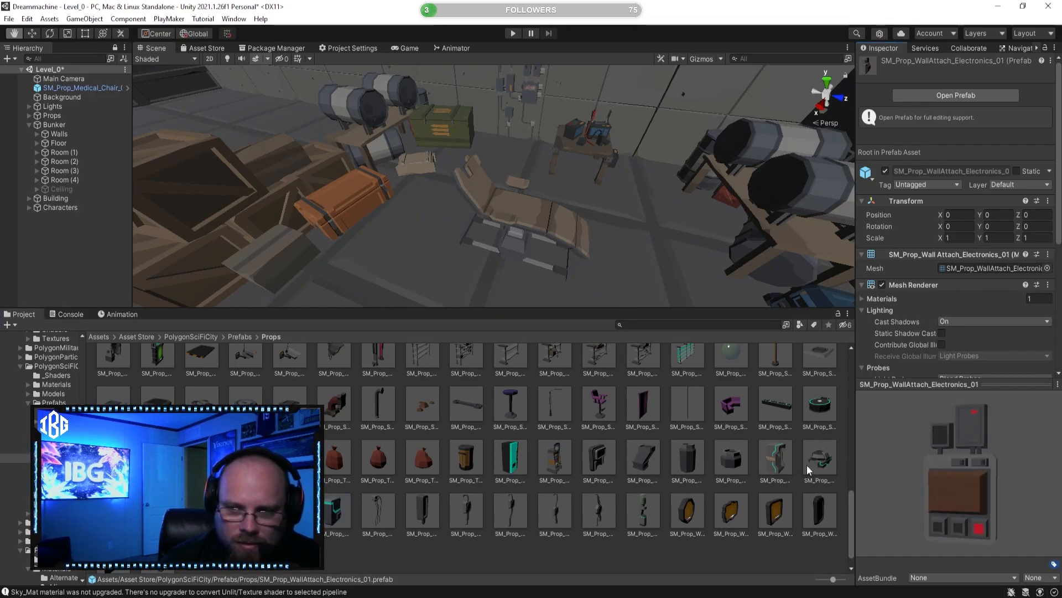
{"action": "left_click", "coordinate": [246, 510]}
{"action": "left_click_drag", "start_coordinate": [1012, 479], "coordinate": [928, 470]}
{"action": "left_click", "coordinate": [290, 511]}
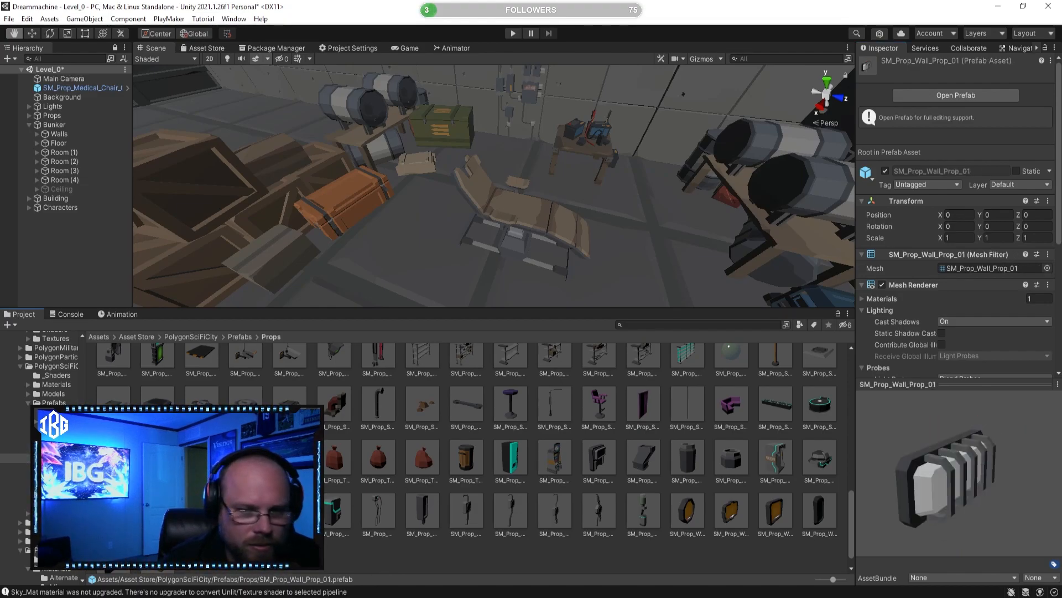
Step: Place the SM_Prop_Supplies_01 prefab on top of the orange crate beside the medical chair
{"action": "left_click", "coordinate": [112, 457]}
{"action": "left_click", "coordinate": [157, 457]}
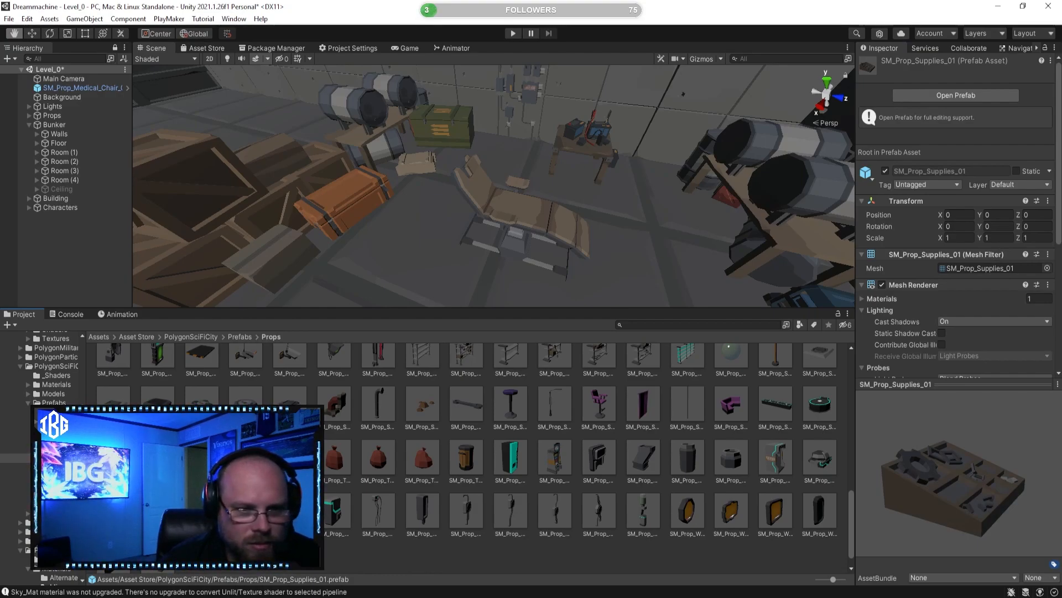
{"action": "left_click_drag", "start_coordinate": [885, 491], "coordinate": [891, 523]}
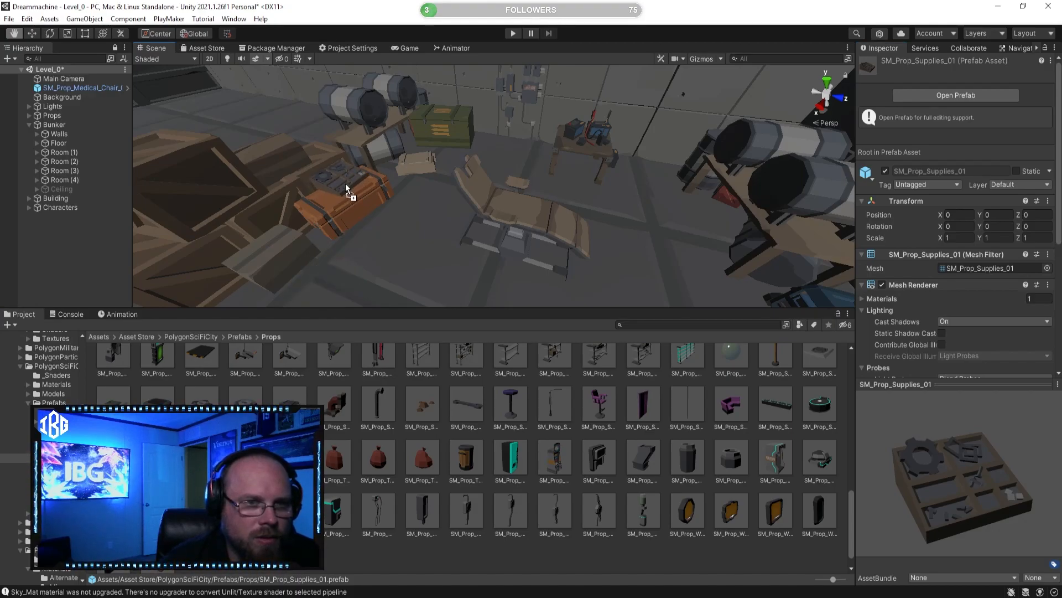
{"action": "left_click_drag", "start_coordinate": [347, 187], "coordinate": [347, 187]}
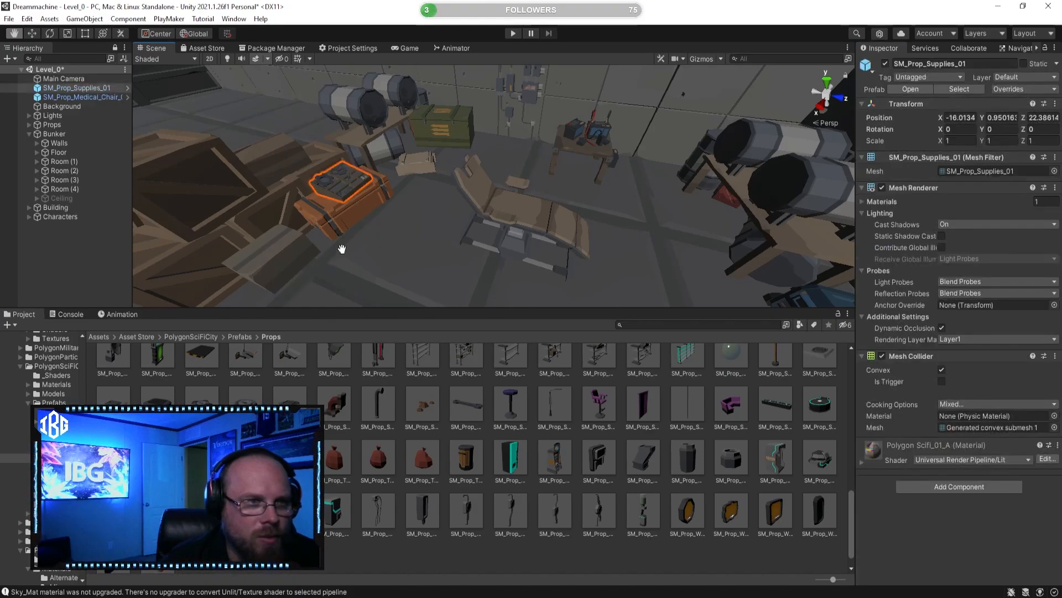
{"action": "left_click", "coordinate": [532, 555]}
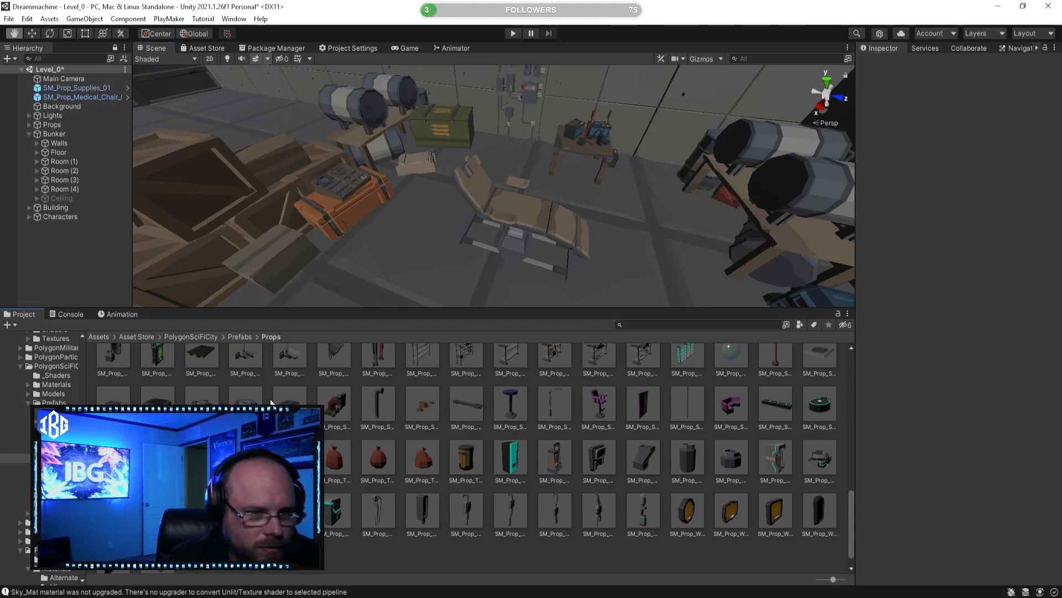
Step: Preview the vending machine prefabs, including SM_Prop_VendingMachine_Soda_01, from different angles
{"action": "left_click", "coordinate": [520, 455]}
{"action": "left_click_drag", "start_coordinate": [953, 443], "coordinate": [869, 432]}
{"action": "left_click", "coordinate": [545, 472]}
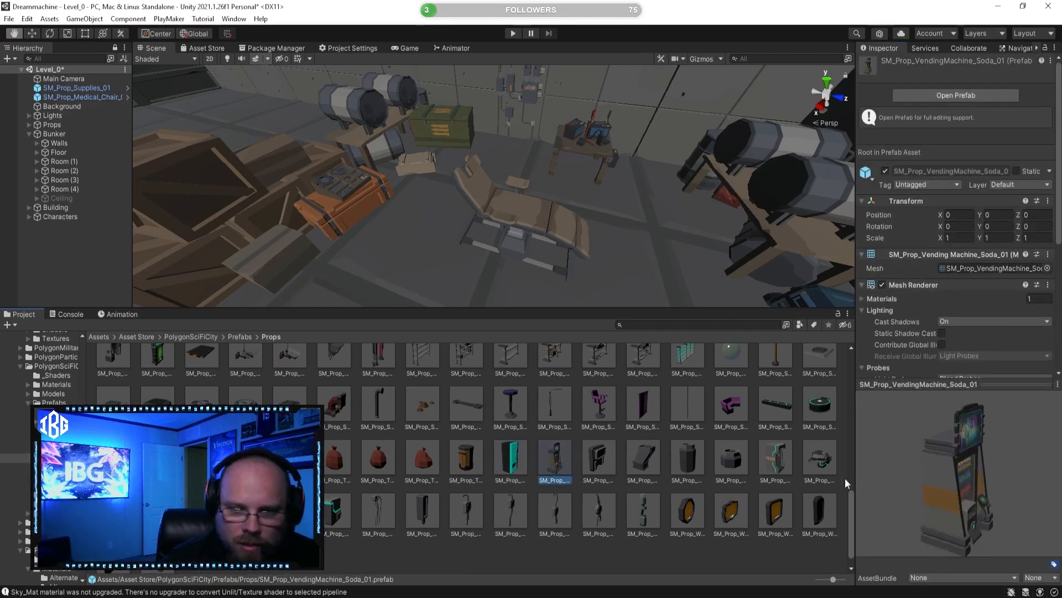
Step: Place the SM_Prop_Vent_01 prefab at the bunker wall between the small work table and the barrels
{"action": "left_click", "coordinate": [604, 455]}
{"action": "left_click_drag", "start_coordinate": [957, 463], "coordinate": [915, 443]}
{"action": "mouse_move", "coordinate": [611, 307]}
{"action": "left_mouse_down"}
{"action": "mouse_move", "coordinate": [621, 281]}
{"action": "mouse_move", "coordinate": [623, 312]}
{"action": "left_mouse_up"}
{"action": "right_click_drag", "start_coordinate": [613, 252], "coordinate": [652, 218]}
{"action": "key", "text": "w"}
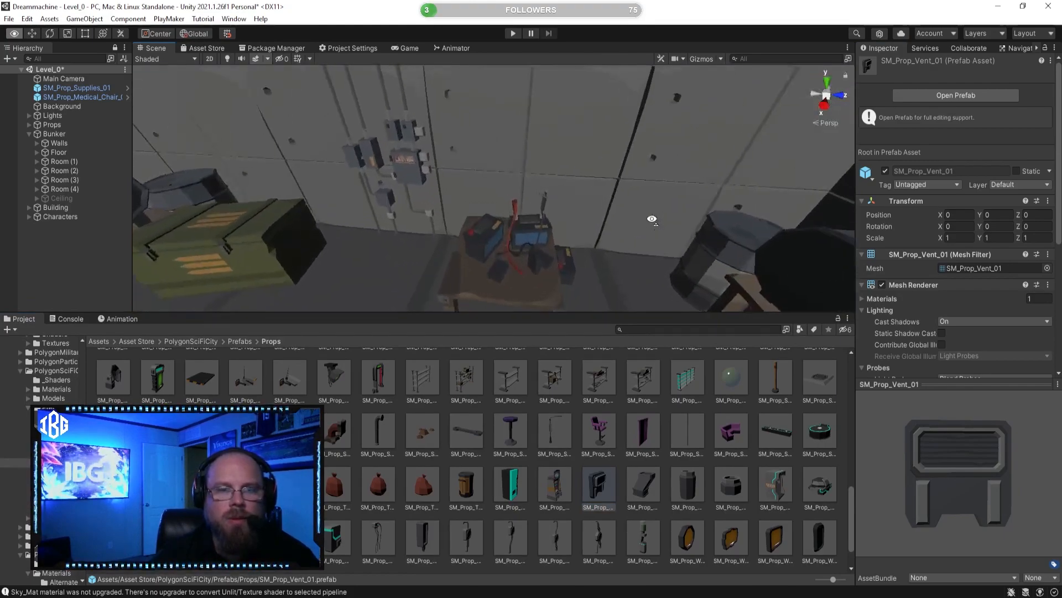
{"action": "left_click", "coordinate": [600, 463]}
{"action": "left_click_drag", "start_coordinate": [604, 485], "coordinate": [596, 260]}
Step: Rotate the vent 90 degrees around Y to face the room and push it toward the wall to X -19.97
{"action": "left_click", "coordinate": [50, 33]}
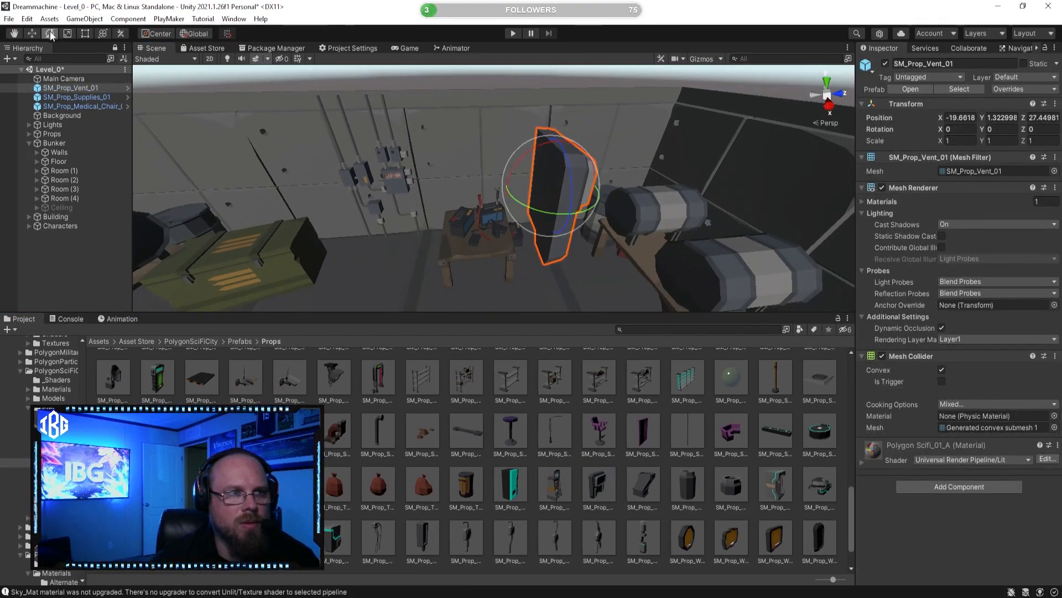
{"action": "left_click_drag", "start_coordinate": [561, 217], "coordinate": [401, 192], "text": "ctrl"}
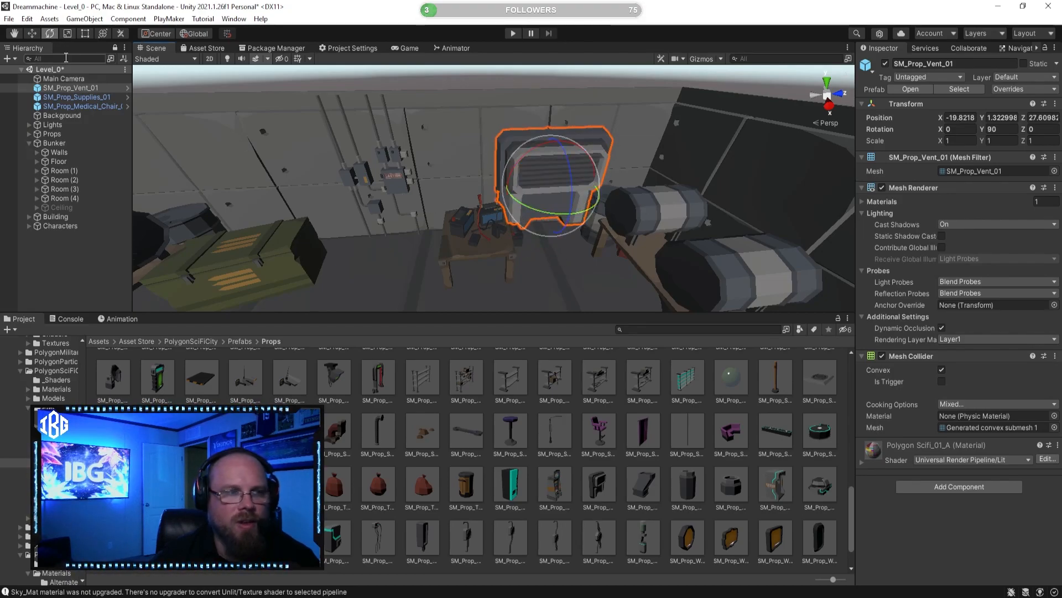
{"action": "left_click", "coordinate": [31, 37]}
{"action": "right_click_drag", "start_coordinate": [483, 193], "coordinate": [617, 156]}
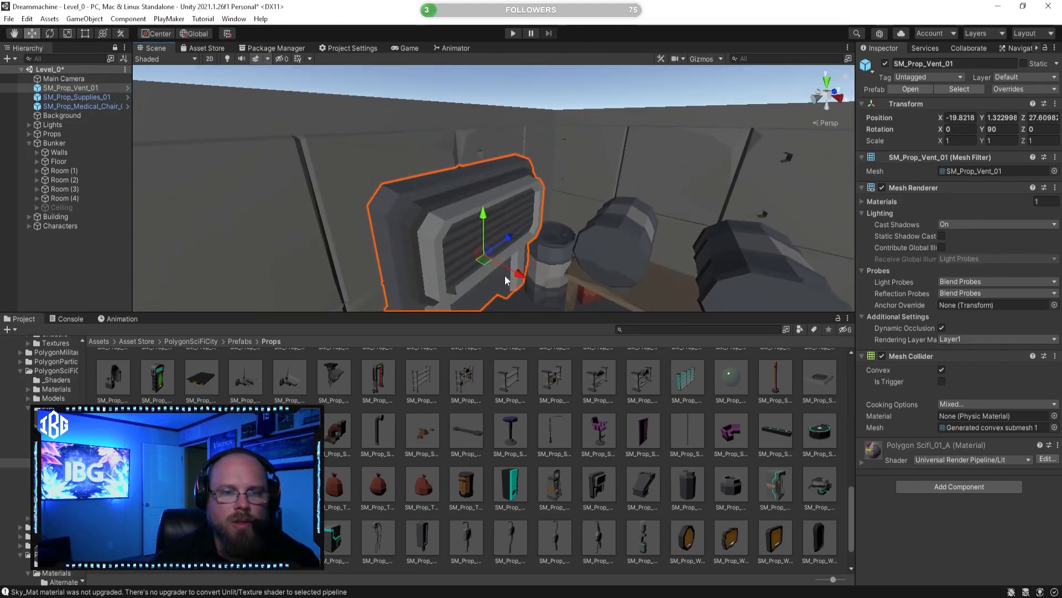
{"action": "mouse_move", "coordinate": [525, 270]}
{"action": "left_mouse_down"}
{"action": "mouse_move", "coordinate": [487, 268]}
{"action": "mouse_move", "coordinate": [509, 276]}
{"action": "left_mouse_up"}
{"action": "left_click", "coordinate": [487, 269]}
{"action": "key", "text": "f"}
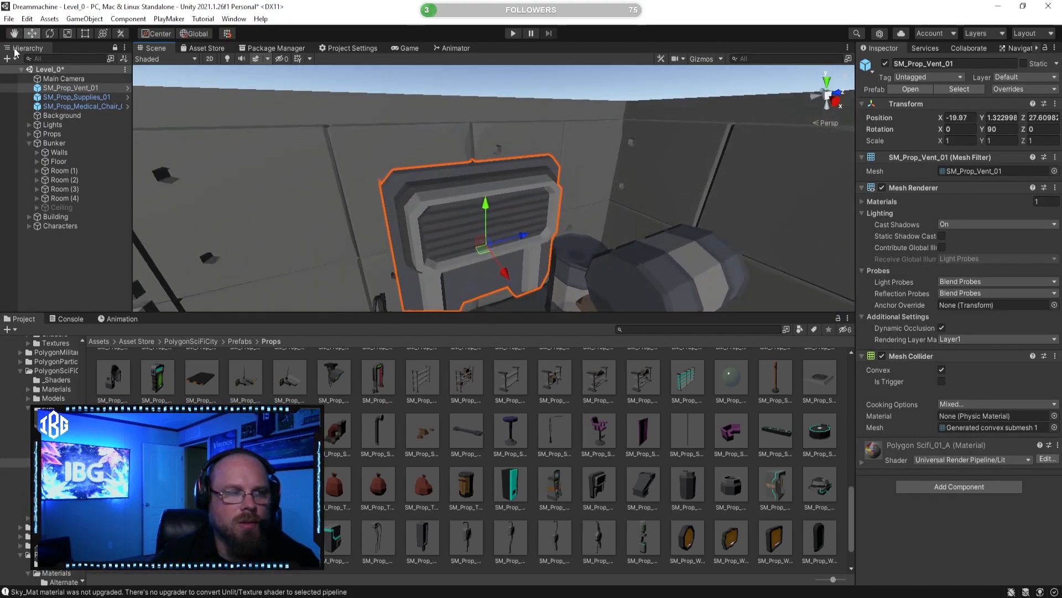
Step: Scale the vent uniformly to 0.33976 and position it on the wall above the work table at X -19.864, Y 2.165, Z 26.181
{"action": "left_click_drag", "start_coordinate": [484, 245], "coordinate": [315, 187]}
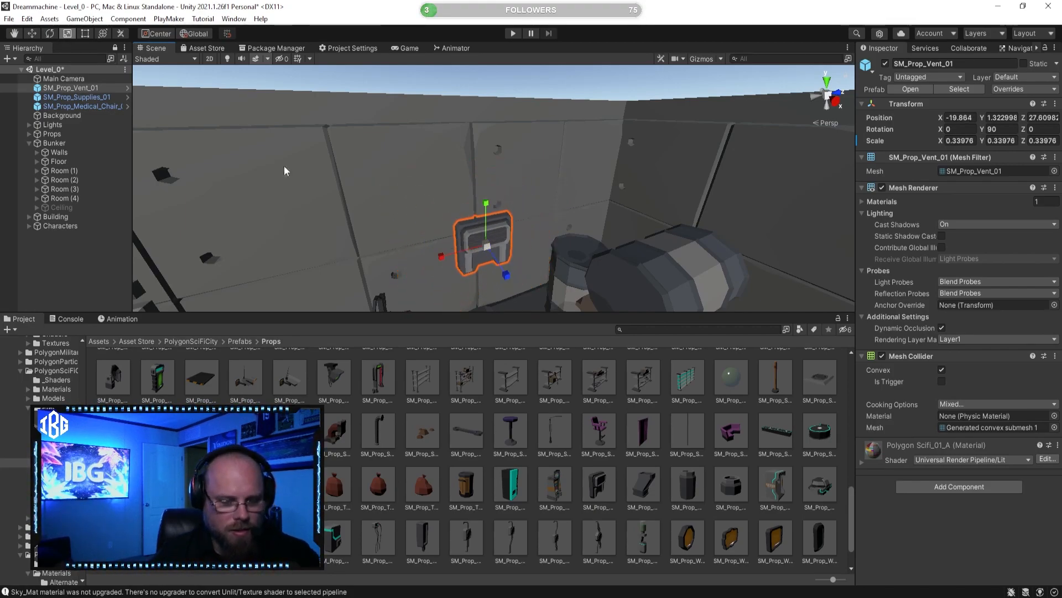
{"action": "left_click", "coordinate": [33, 34]}
{"action": "right_click_drag", "start_coordinate": [470, 166], "coordinate": [357, 193]}
{"action": "left_click_drag", "start_coordinate": [650, 232], "coordinate": [526, 230]}
{"action": "right_click_drag", "start_coordinate": [526, 230], "coordinate": [462, 259]}
{"action": "left_click_drag", "start_coordinate": [485, 177], "coordinate": [485, 108]}
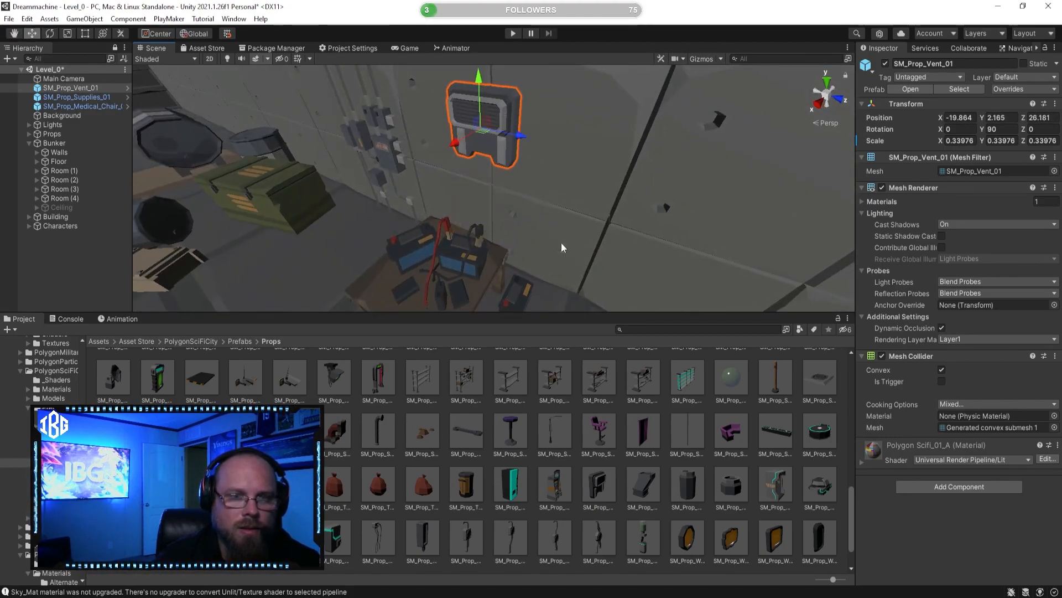
{"action": "left_click", "coordinate": [543, 409]}
Step: Preview the remaining vent prefabs, including SM_Prop_Vent_04, and reexamine the SM_Prop_VRBooth_01 model from the front
{"action": "right_click_drag", "start_coordinate": [513, 222], "coordinate": [586, 221]}
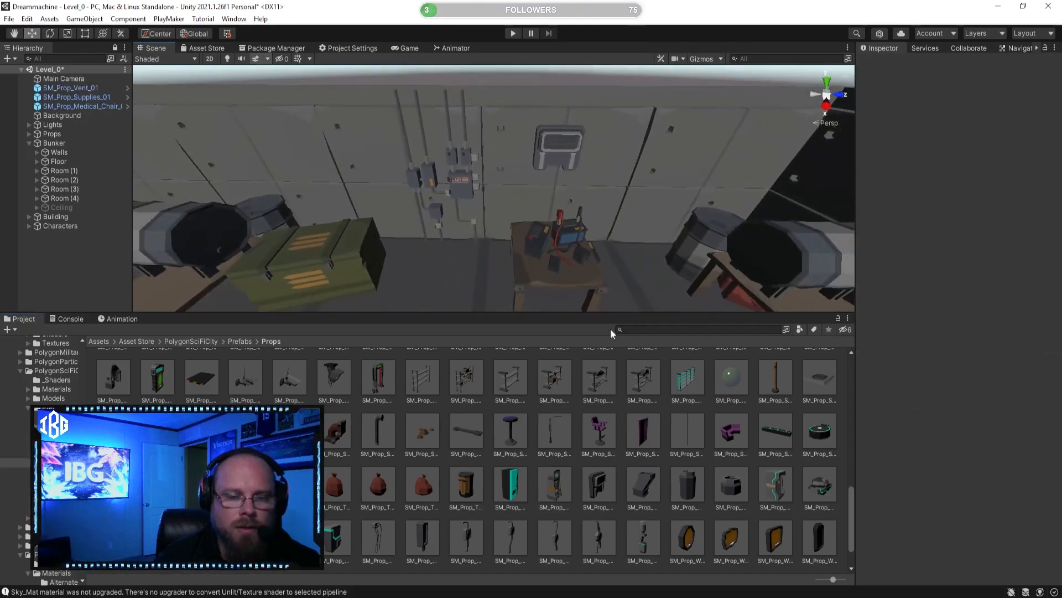
{"action": "left_click", "coordinate": [645, 488]}
{"action": "left_click_drag", "start_coordinate": [873, 466], "coordinate": [820, 440]}
{"action": "left_click", "coordinate": [744, 483]}
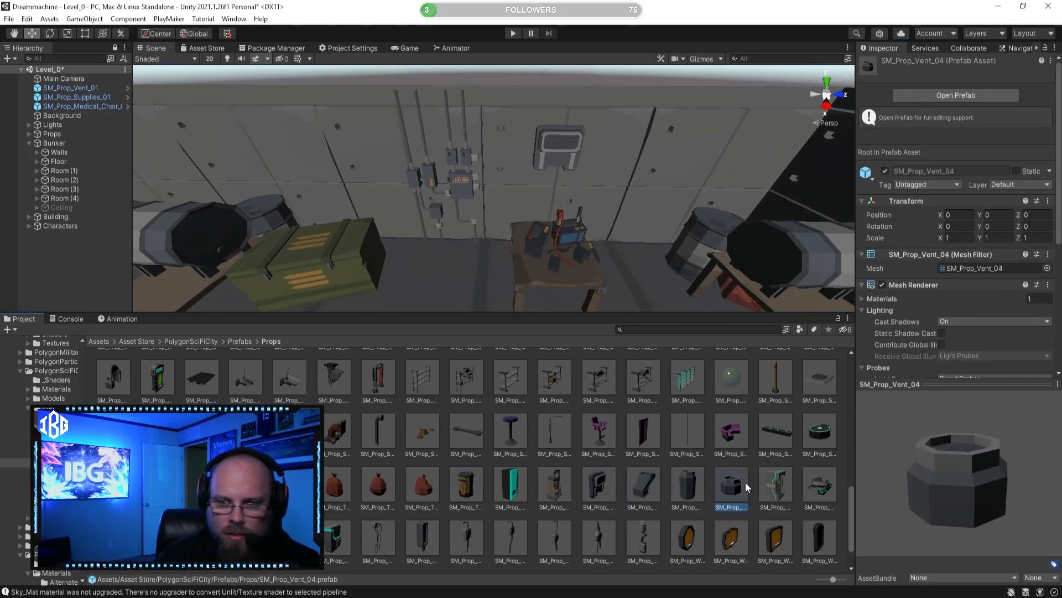
{"action": "left_click", "coordinate": [792, 484]}
{"action": "left_click_drag", "start_coordinate": [921, 484], "coordinate": [941, 473]}
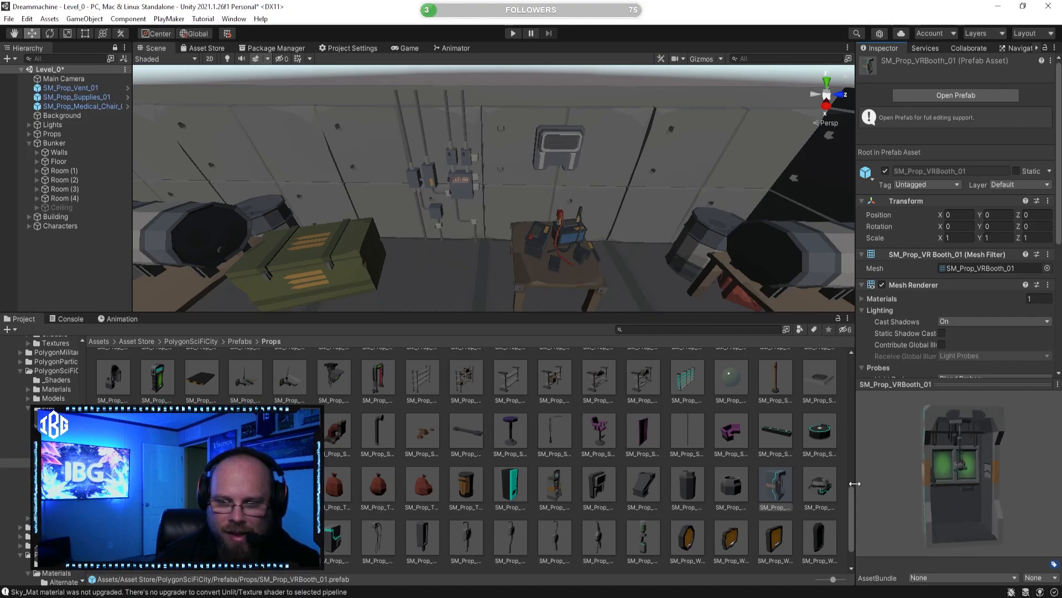
Step: Preview the SM_Prop_VRHeadset_01 prefab and examine the SM_Prop_VRBooth_01 model again
{"action": "left_click", "coordinate": [821, 487]}
{"action": "scroll", "coordinate": [349, 487], "scroll_direction": "down", "scroll_amount": 2}
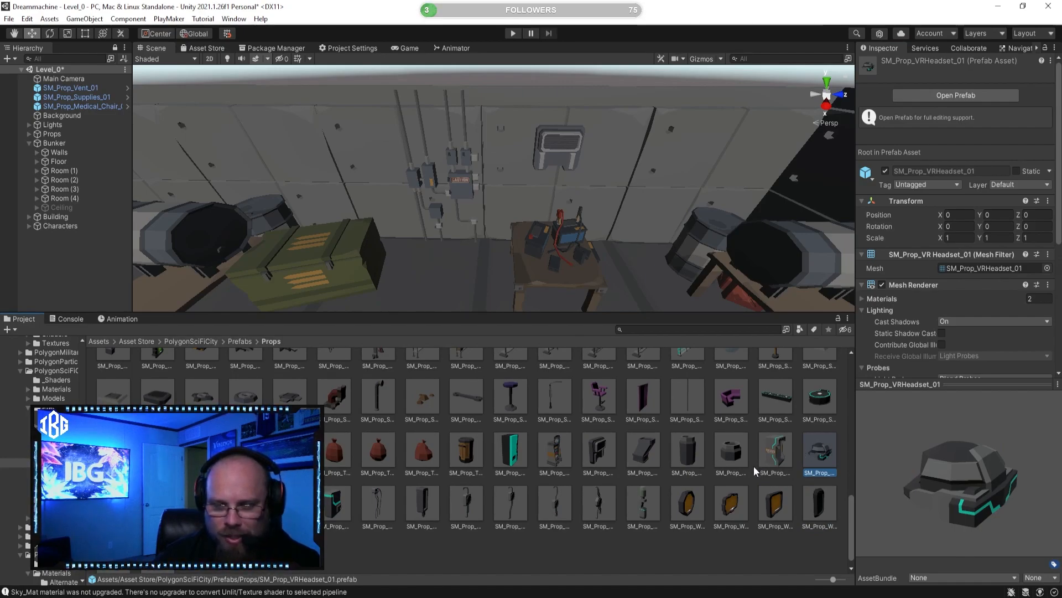
{"action": "left_click", "coordinate": [777, 451]}
{"action": "left_click_drag", "start_coordinate": [941, 473], "coordinate": [870, 467]}
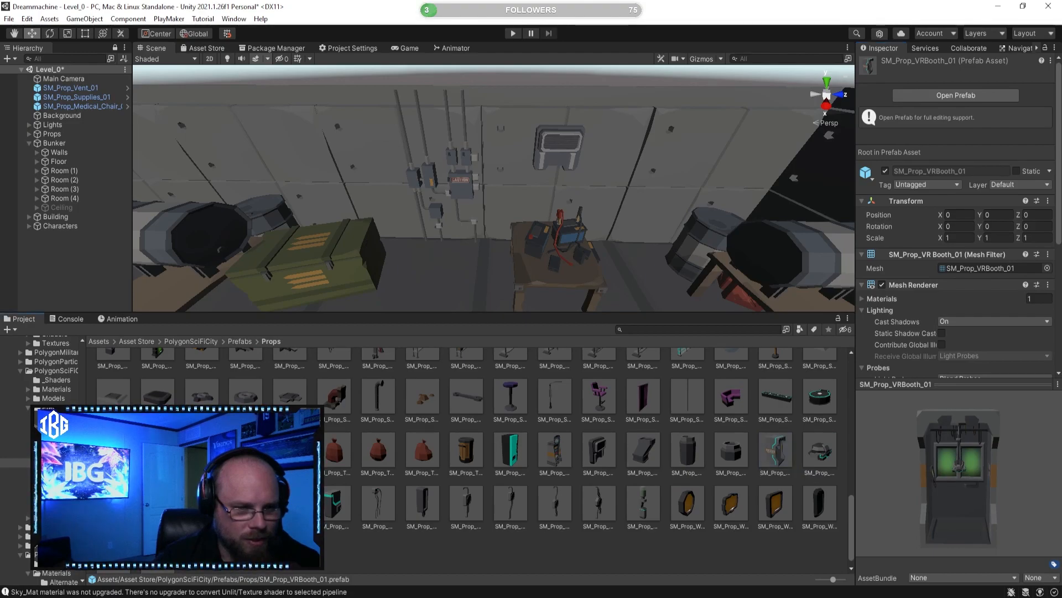
Step: Place the SM_Prop_WallAttach_Electronics_01 prefab near the bunker wall between the small work table and the barrels
{"action": "left_click", "coordinate": [114, 503]}
{"action": "left_click", "coordinate": [157, 503]}
{"action": "left_click", "coordinate": [113, 503]}
{"action": "right_click_drag", "start_coordinate": [586, 301], "coordinate": [546, 277]}
{"action": "left_click_drag", "start_coordinate": [611, 344], "coordinate": [659, 256]}
{"action": "key", "text": "f"}
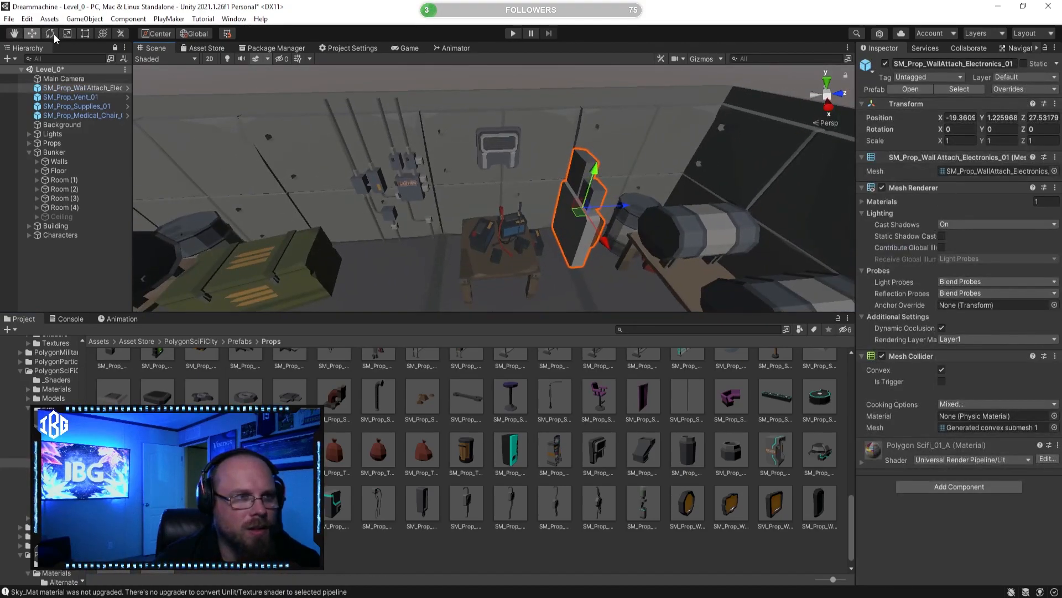
Step: Rotate the electronics unit 90 degrees around Y to face the room and push it against the wall at X -19.834
{"action": "left_click", "coordinate": [51, 33]}
{"action": "left_click_drag", "start_coordinate": [585, 249], "coordinate": [424, 215]}
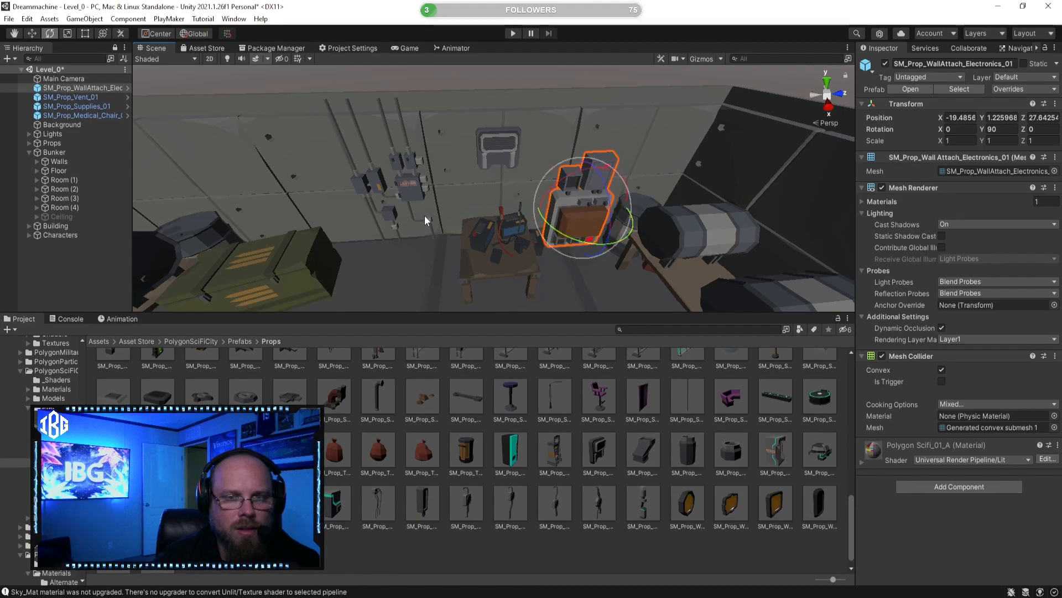
{"action": "left_click", "coordinate": [32, 33]}
{"action": "left_click_drag", "start_coordinate": [558, 133], "coordinate": [540, 118], "text": "alt"}
{"action": "left_click_drag", "start_coordinate": [505, 271], "coordinate": [486, 260]}
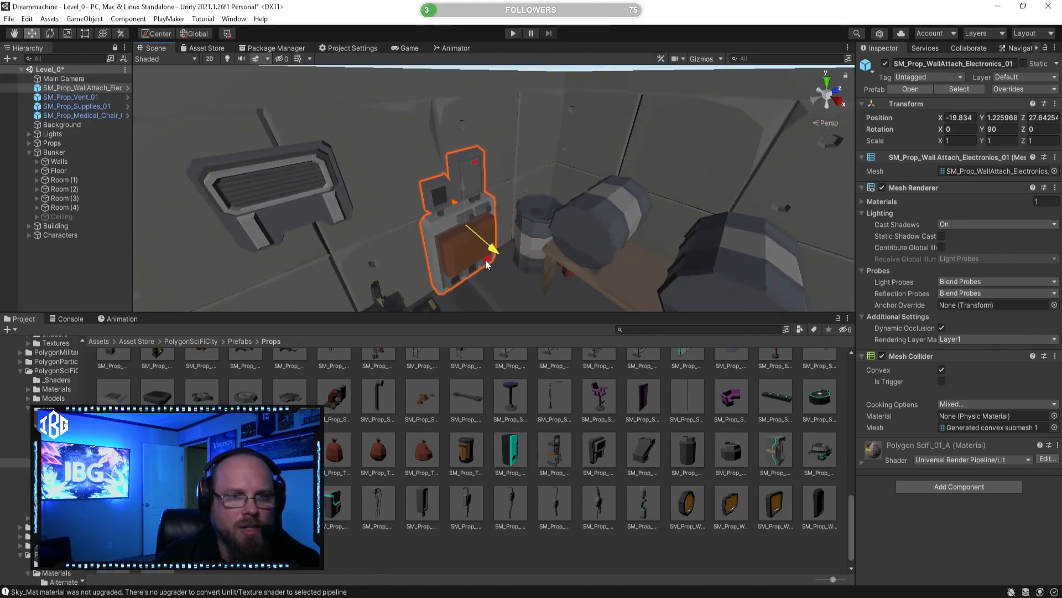
{"action": "left_click", "coordinate": [532, 458]}
{"action": "right_click_drag", "start_coordinate": [487, 246], "coordinate": [355, 236]}
{"action": "key", "text": "s"}
{"action": "left_click", "coordinate": [550, 217]}
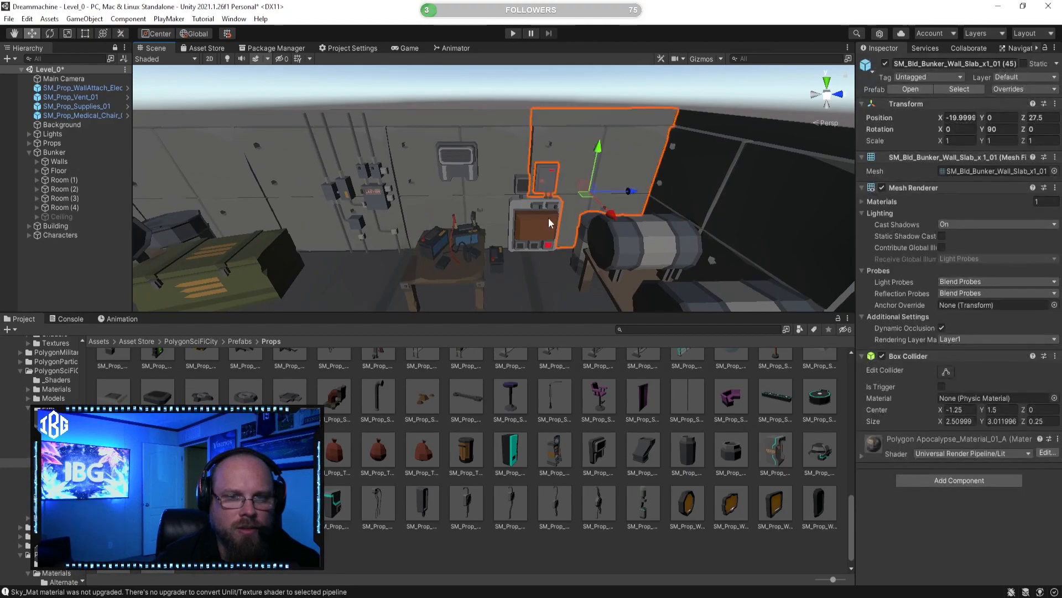
Step: Inspect the SM_Prop_WallAttach_Electronics_02 prefab from the front and place it in the bunker near the first electronics unit
{"action": "left_click", "coordinate": [268, 503]}
{"action": "left_click", "coordinate": [245, 502]}
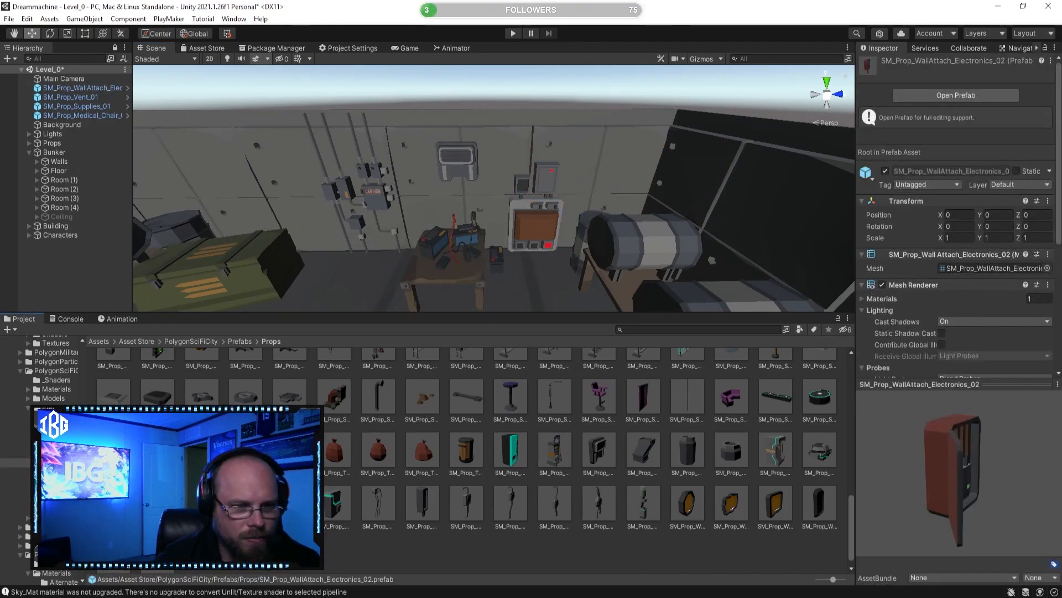
{"action": "left_click_drag", "start_coordinate": [973, 486], "coordinate": [935, 462]}
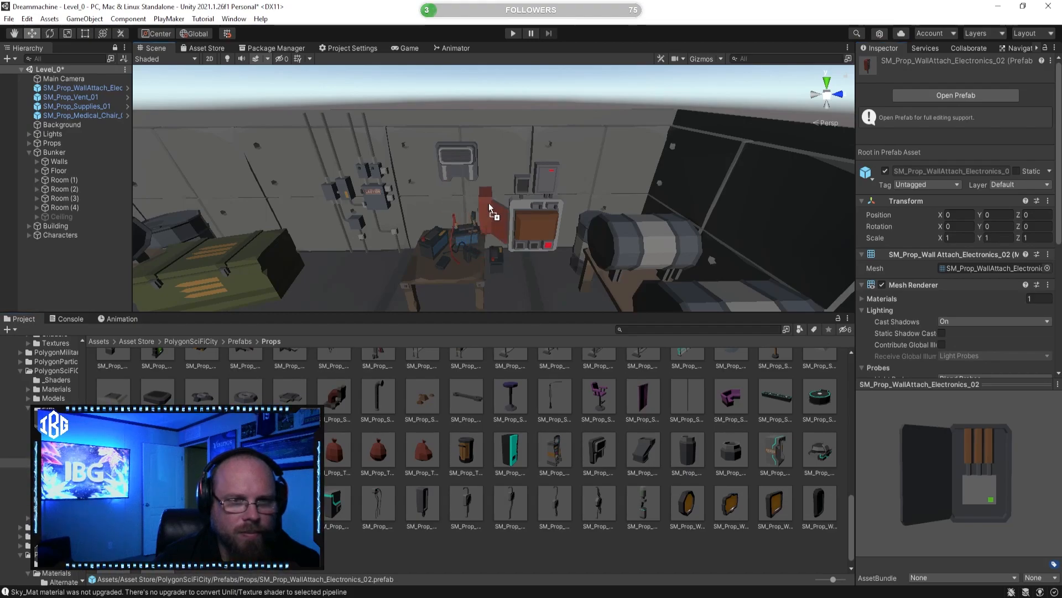
{"action": "left_click_drag", "start_coordinate": [510, 157], "coordinate": [369, 178]}
{"action": "scroll", "coordinate": [486, 175], "scroll_direction": "up", "scroll_amount": 3}
Step: Rotate the open fuse box 90 degrees around Y and mount it on the wall above the barrels at X -19.899, Z 28.574
{"action": "key", "text": "e"}
{"action": "left_click", "coordinate": [32, 33]}
{"action": "right_click_drag", "start_coordinate": [343, 145], "coordinate": [502, 210]}
{"action": "left_click_drag", "start_coordinate": [502, 210], "coordinate": [481, 220]}
{"action": "right_click_drag", "start_coordinate": [481, 220], "coordinate": [588, 167]}
{"action": "left_click_drag", "start_coordinate": [535, 171], "coordinate": [651, 168]}
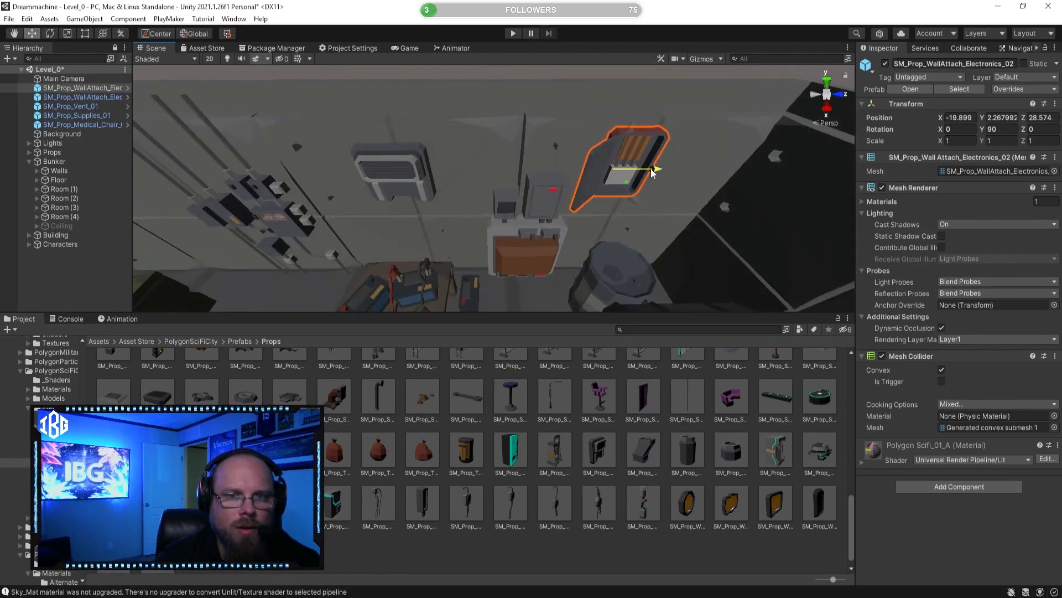
Step: Preview the last wall-mounted props in the PolygonSciFiCity Props folder
{"action": "left_click", "coordinate": [643, 536]}
{"action": "left_click", "coordinate": [653, 501]}
{"action": "left_click_drag", "start_coordinate": [927, 491], "coordinate": [854, 469]}
{"action": "left_click", "coordinate": [789, 508]}
{"action": "left_click", "coordinate": [820, 503]}
{"action": "left_click", "coordinate": [569, 554]}
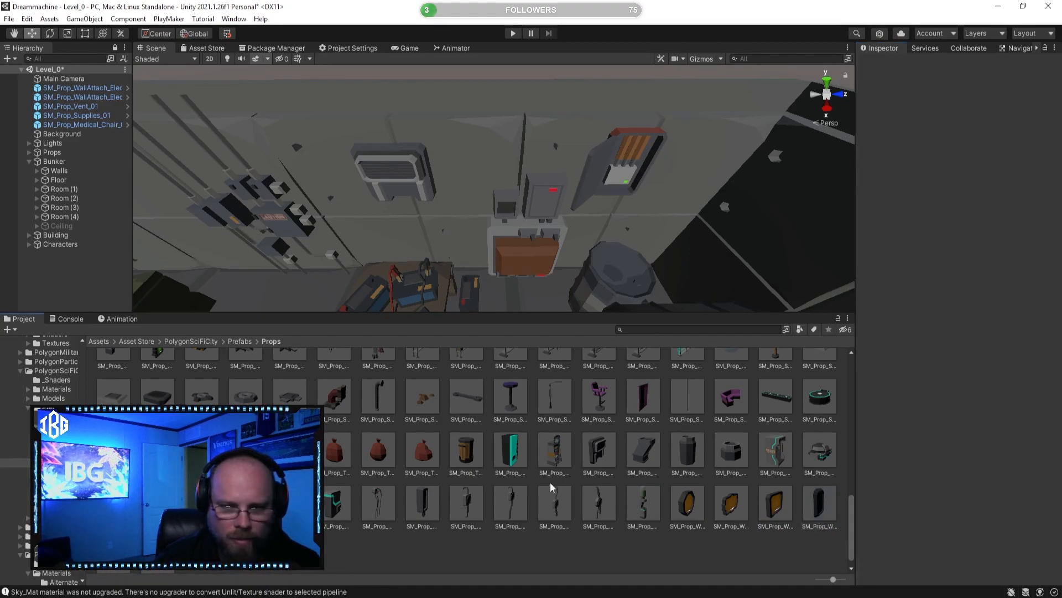
Step: Browse the PolygonSciFiCity Icons and Signs prefabs, previewing SM_Sign_07, SM_Sign_Ad_21, SM_Sign_Ad_23 and SM_Sign_Neon_08
{"action": "left_click", "coordinate": [238, 341]}
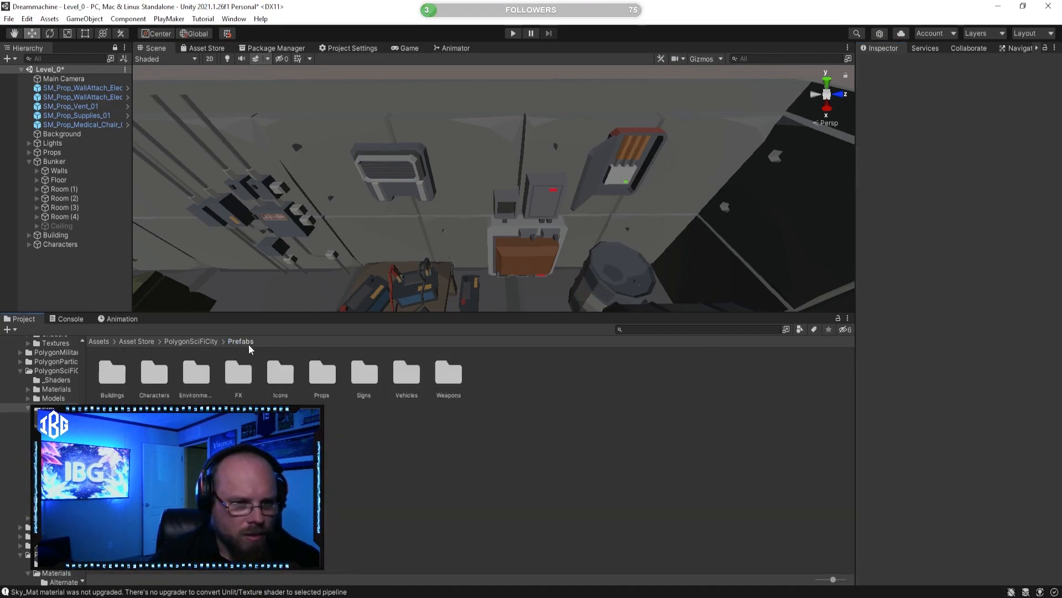
{"action": "left_click", "coordinate": [335, 368]}
{"action": "double_click", "coordinate": [281, 372]}
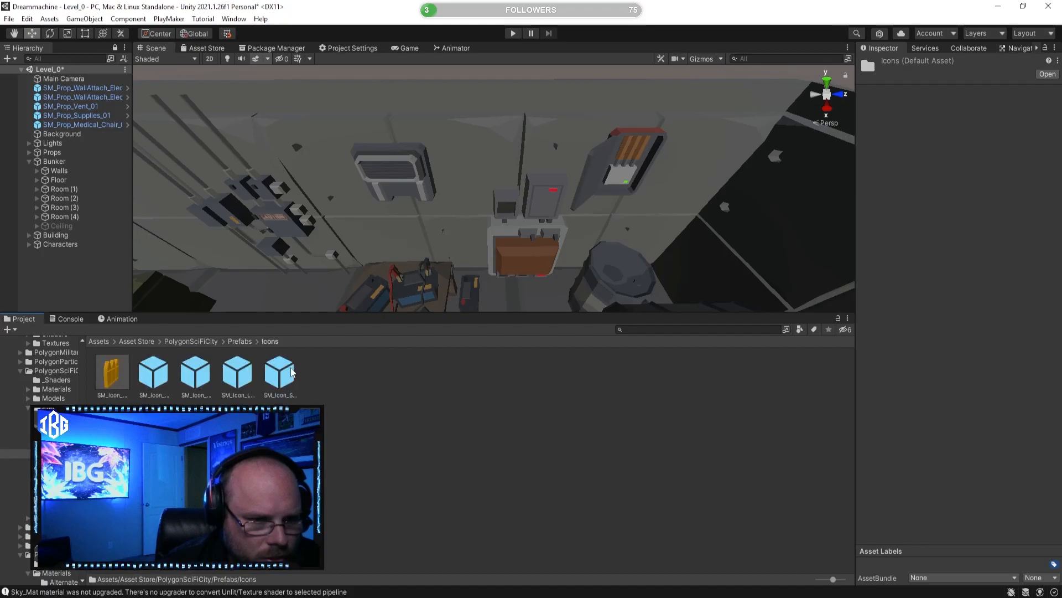
{"action": "left_click", "coordinate": [238, 342]}
{"action": "left_click", "coordinate": [377, 375]}
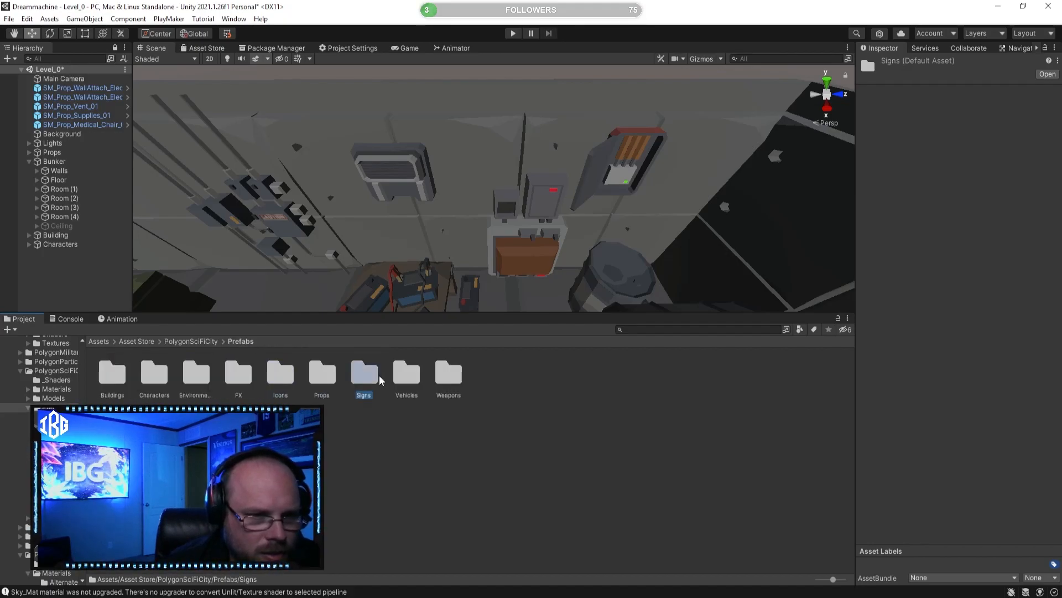
{"action": "double_click", "coordinate": [373, 378]}
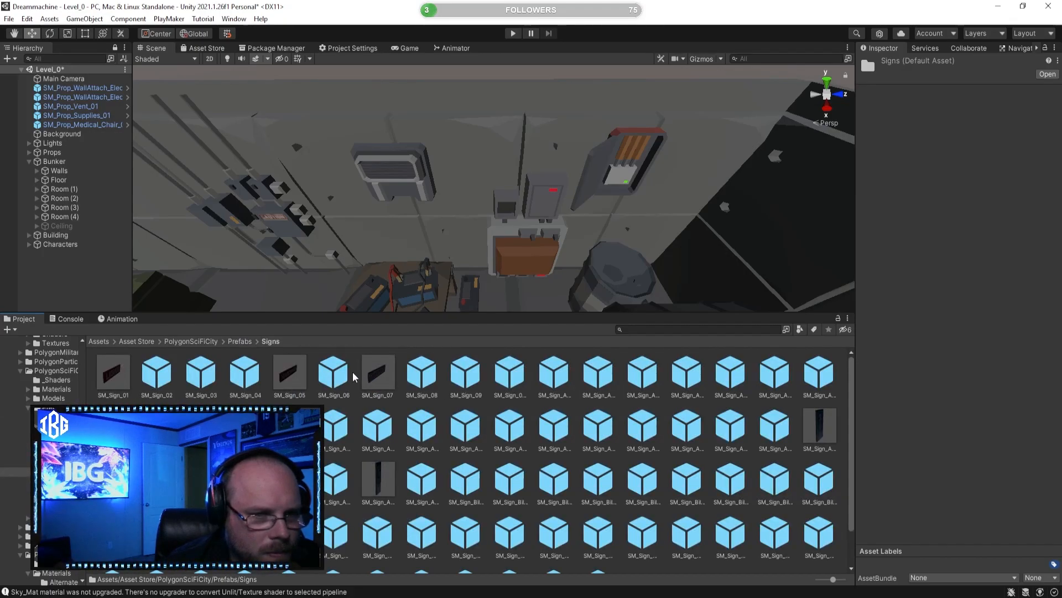
{"action": "left_click", "coordinate": [378, 374]}
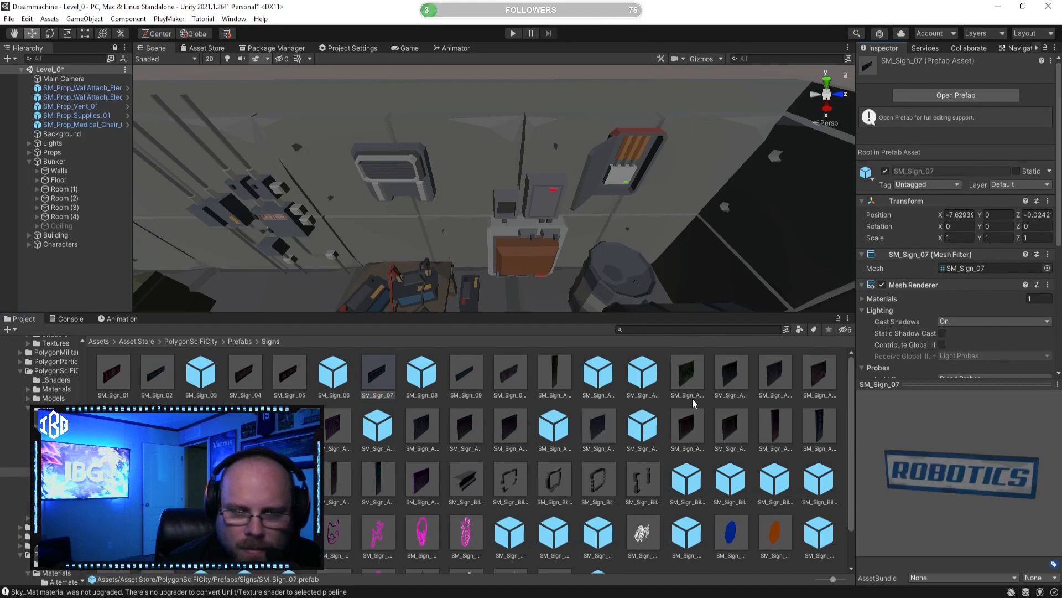
{"action": "left_click", "coordinate": [686, 427]}
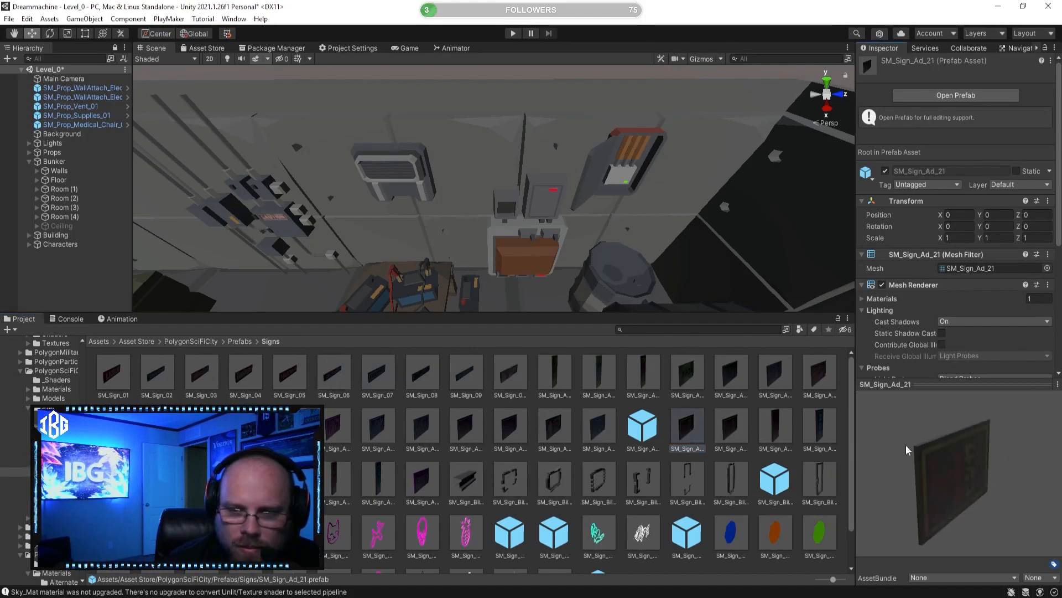
{"action": "left_click", "coordinate": [770, 429]}
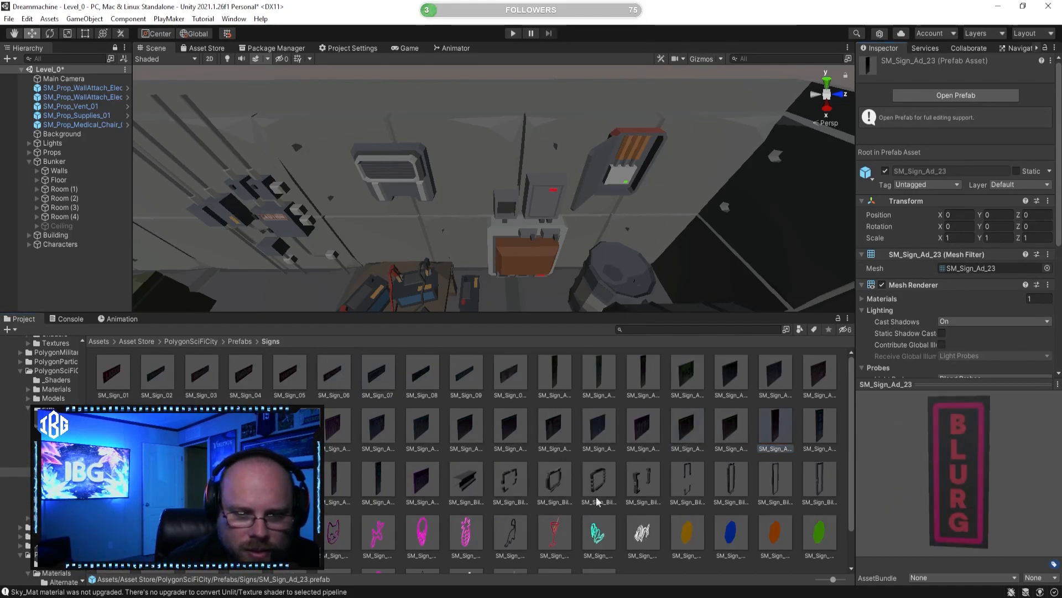
{"action": "left_click", "coordinate": [598, 532]}
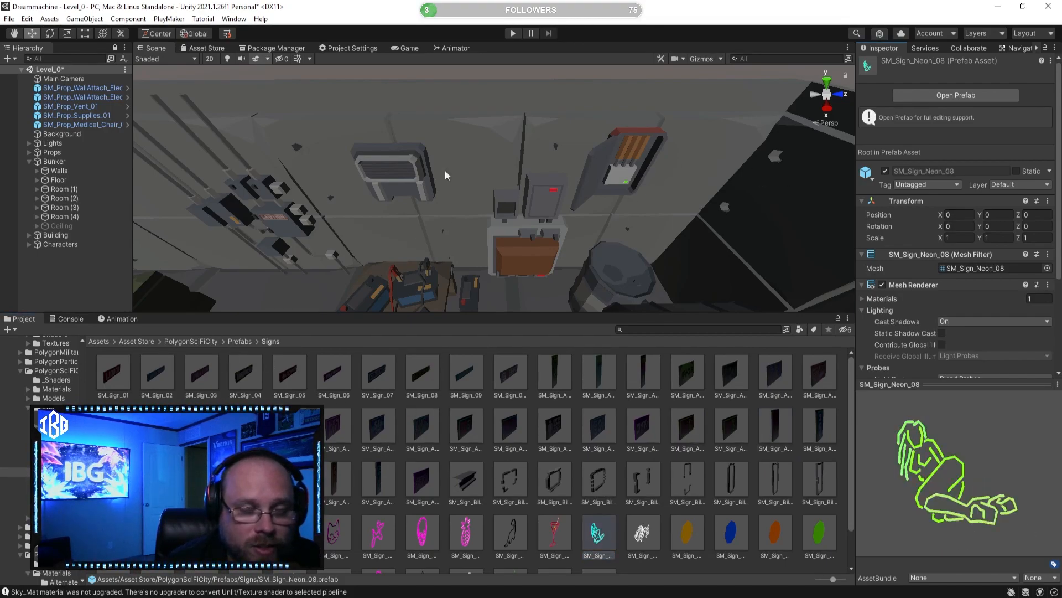
Step: Open the Props prefab folder of the PolygonSciFiSpace asset pack
{"action": "left_click", "coordinate": [239, 341]}
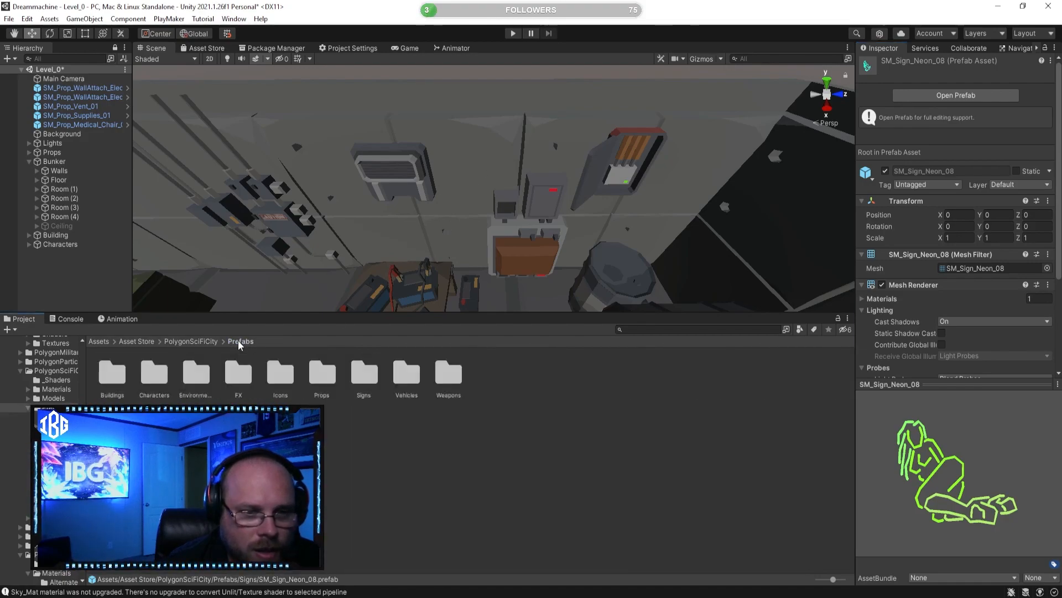
{"action": "left_click", "coordinate": [207, 341]}
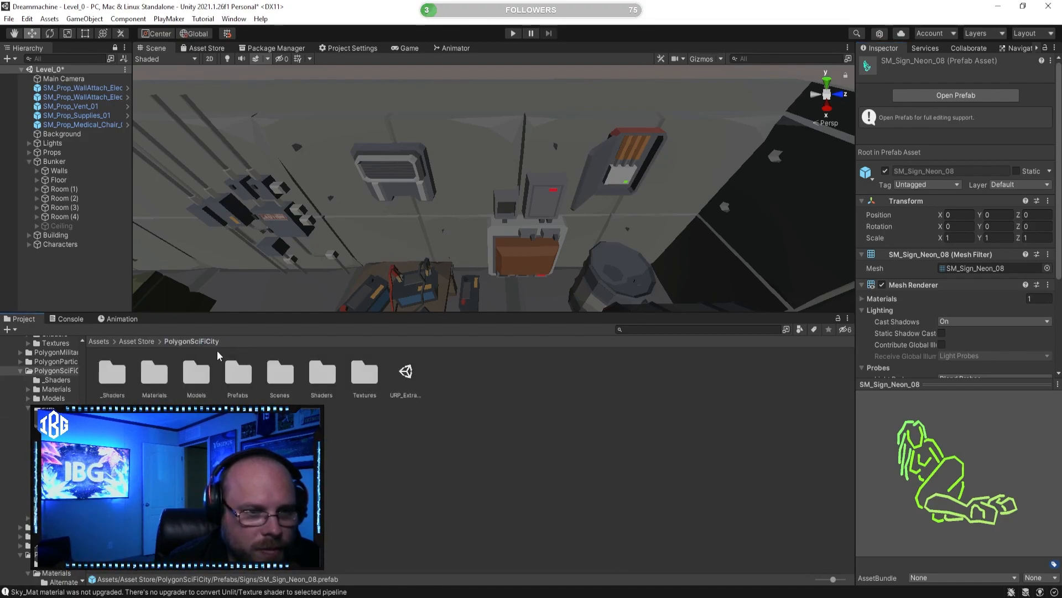
{"action": "left_click", "coordinate": [136, 340]}
{"action": "left_click", "coordinate": [493, 384]}
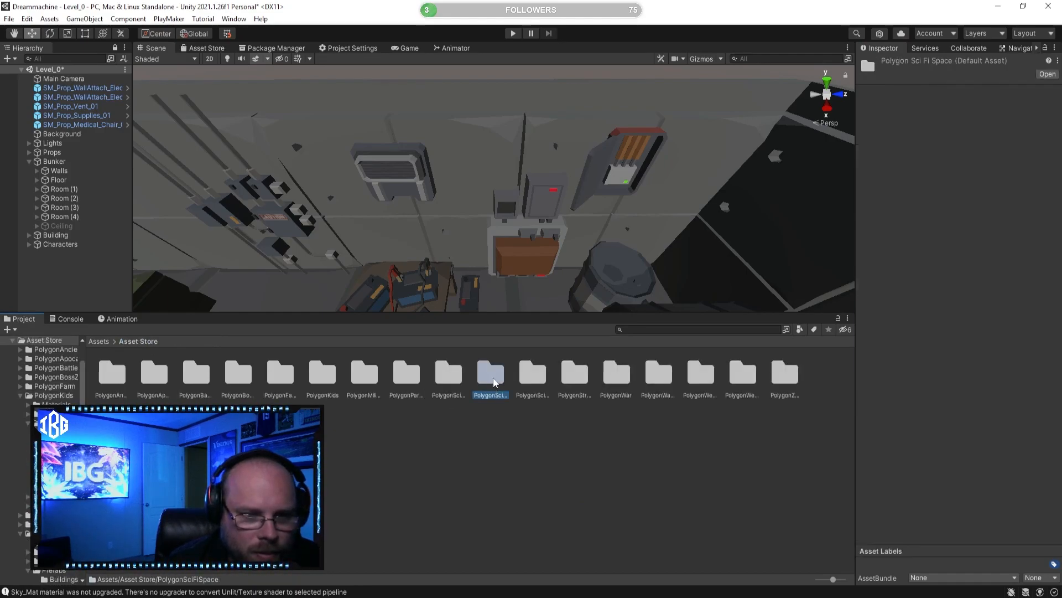
{"action": "left_click", "coordinate": [453, 380]}
{"action": "left_click", "coordinate": [508, 380]}
{"action": "double_click", "coordinate": [497, 378]}
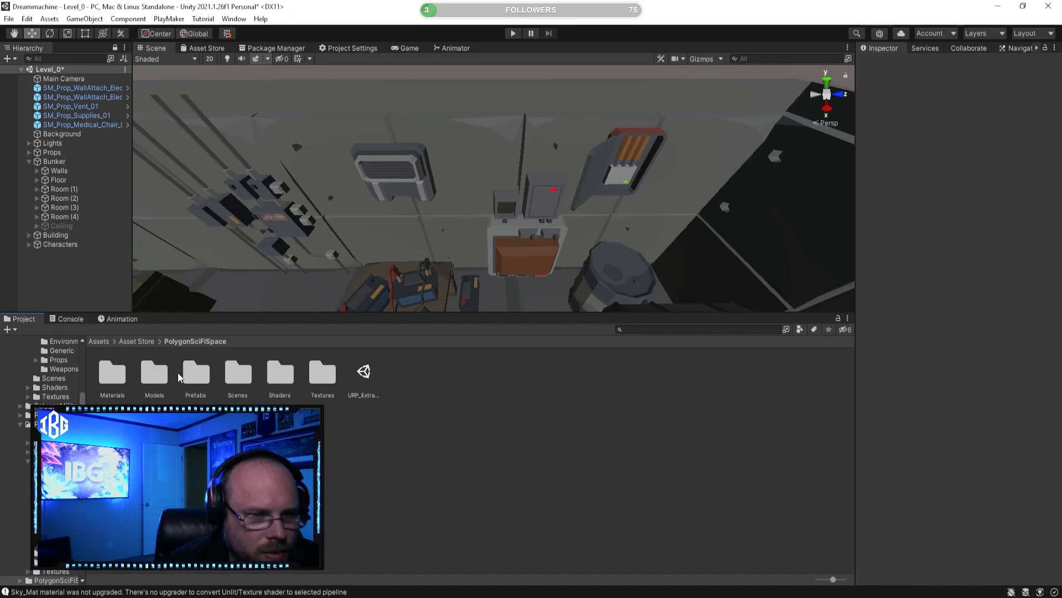
{"action": "double_click", "coordinate": [197, 375]}
{"action": "double_click", "coordinate": [278, 375]}
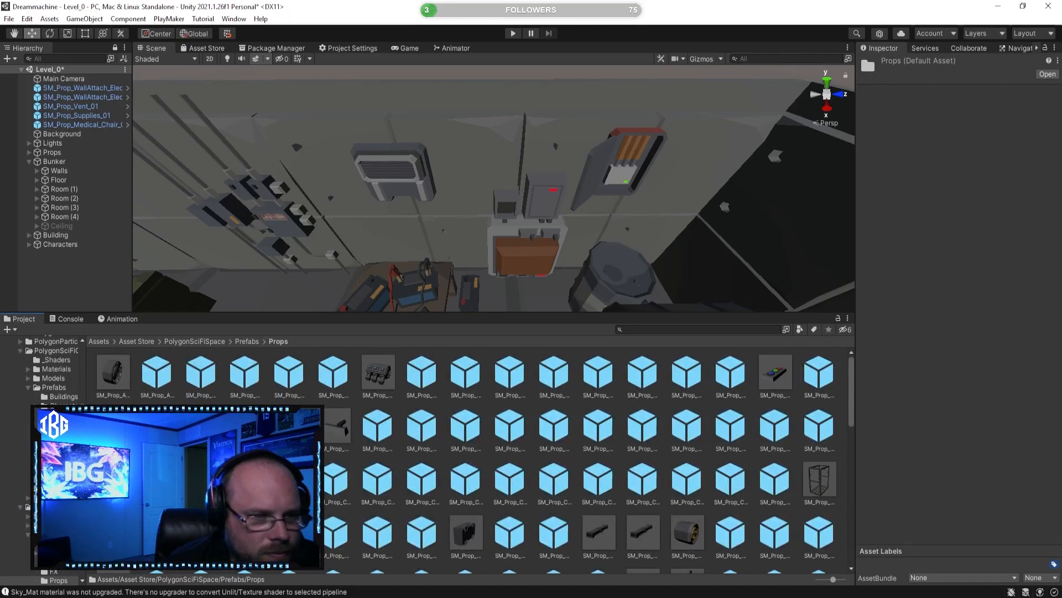
Step: Preview SM_Prop_Battery_03 and SM_Prop_Decontamination_Shower_01, and examine the shower frame standing in the bunker
{"action": "left_click", "coordinate": [379, 374]}
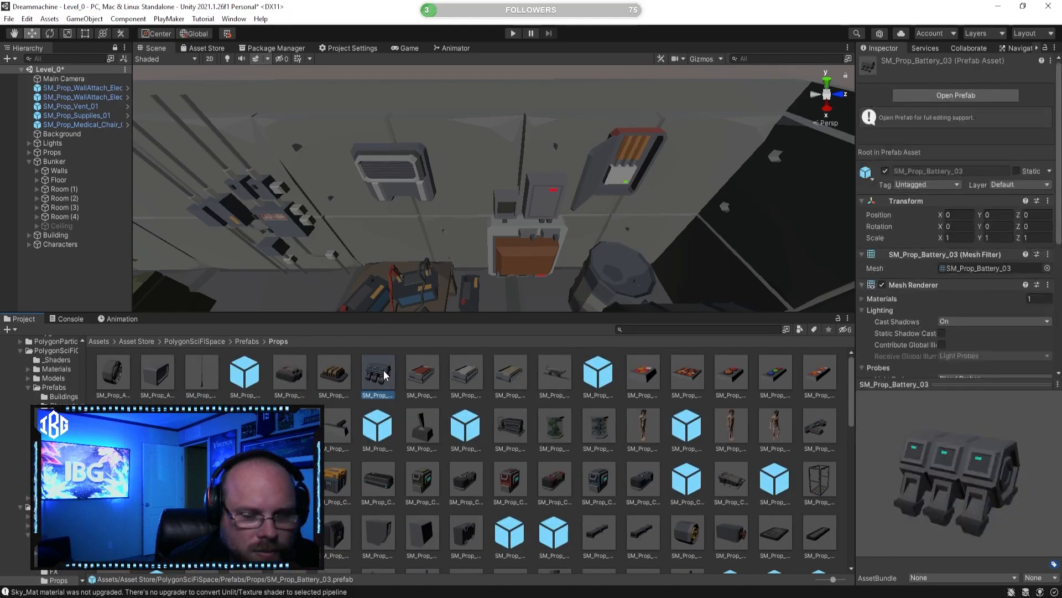
{"action": "left_click_drag", "start_coordinate": [874, 438], "coordinate": [938, 436]}
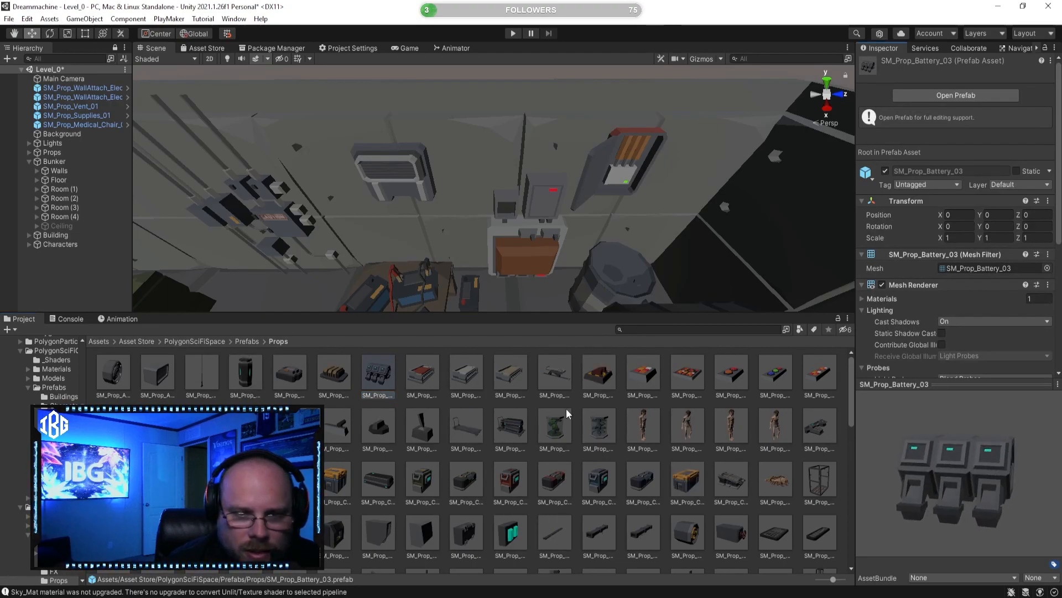
{"action": "left_click", "coordinate": [560, 376]}
{"action": "left_click_drag", "start_coordinate": [982, 467], "coordinate": [911, 516]}
{"action": "left_click", "coordinate": [815, 478]}
{"action": "right_click_drag", "start_coordinate": [487, 243], "coordinate": [620, 207]}
{"action": "key", "text": "w"}
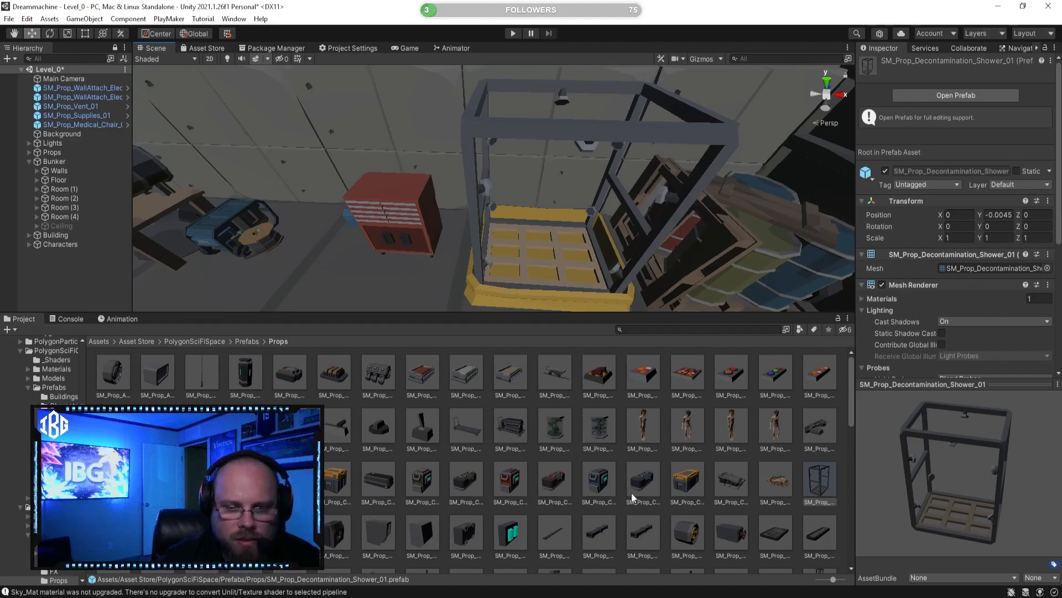
Step: Preview the SM_Prop_DeadZub_01, SM_Prop_Crate_health_01, SM_Prop_Crate_02 and SM_Prop_Cart_Filled_01 prefabs
{"action": "left_click", "coordinate": [701, 487]}
{"action": "left_click", "coordinate": [786, 486]}
{"action": "left_click_drag", "start_coordinate": [955, 483], "coordinate": [752, 480]}
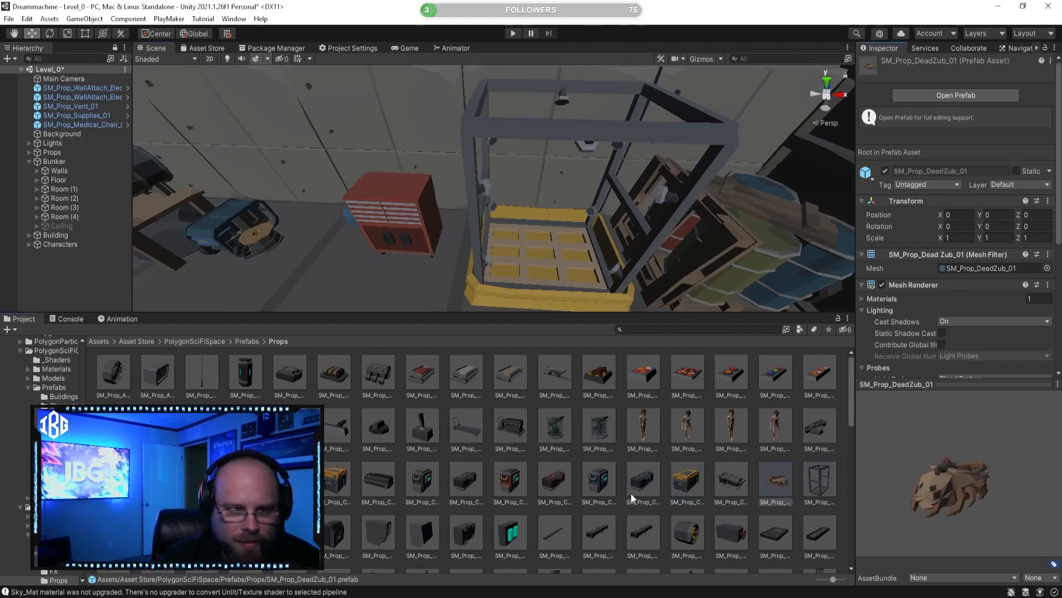
{"action": "left_click", "coordinate": [512, 485]}
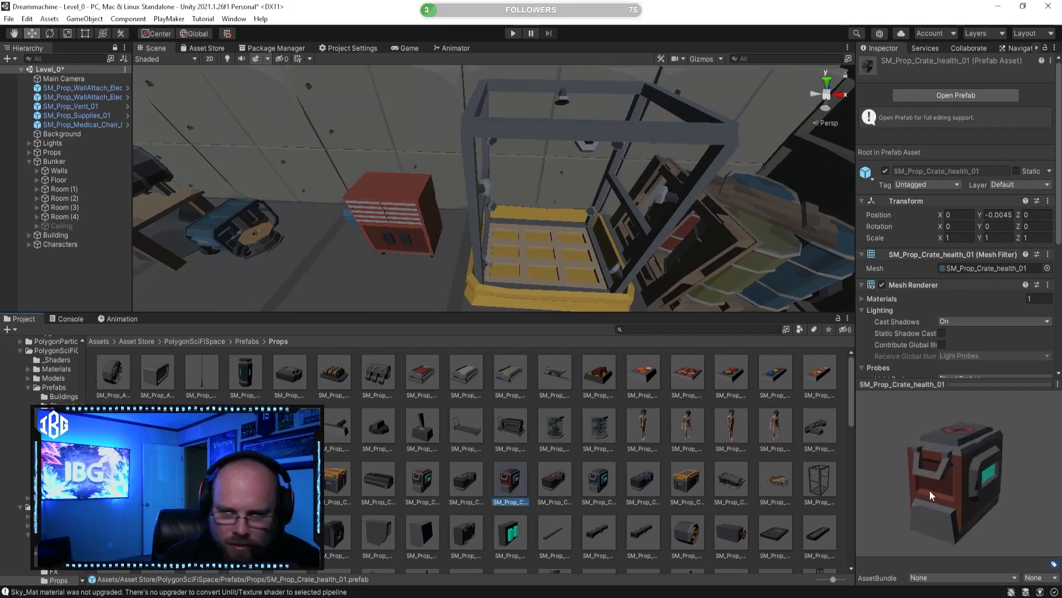
{"action": "left_click", "coordinate": [402, 477]}
{"action": "left_click", "coordinate": [381, 479]}
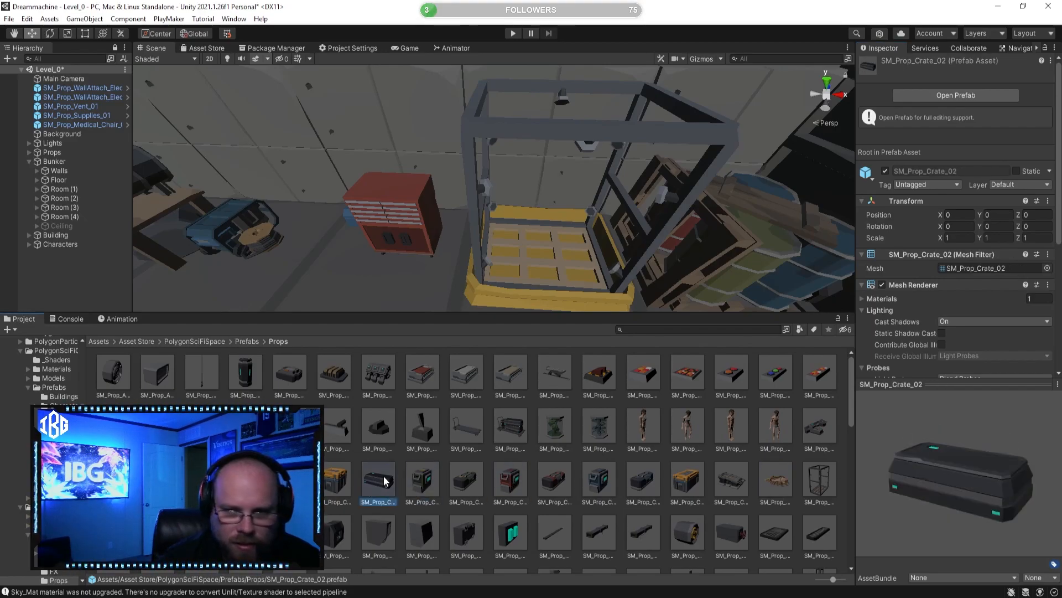
{"action": "left_click", "coordinate": [511, 430]}
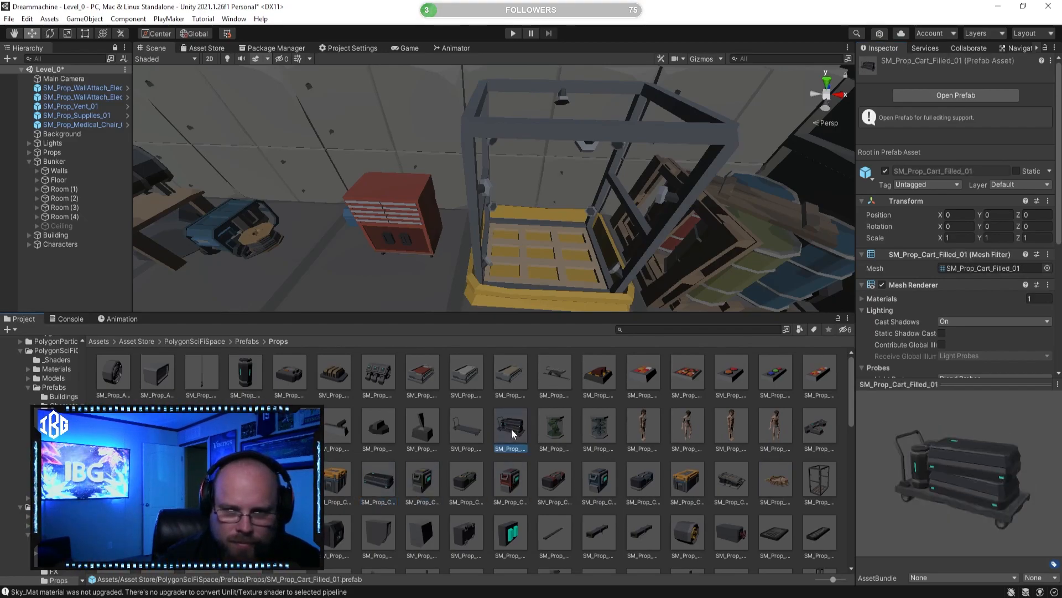
Step: Preview the male cryo character prefabs, the bed prefabs SM_Prop_Bed_01 through SM_Prop_Bed_03, and SM_Prop_Battery_02
{"action": "left_click", "coordinate": [778, 430]}
{"action": "left_click_drag", "start_coordinate": [952, 456], "coordinate": [980, 447]}
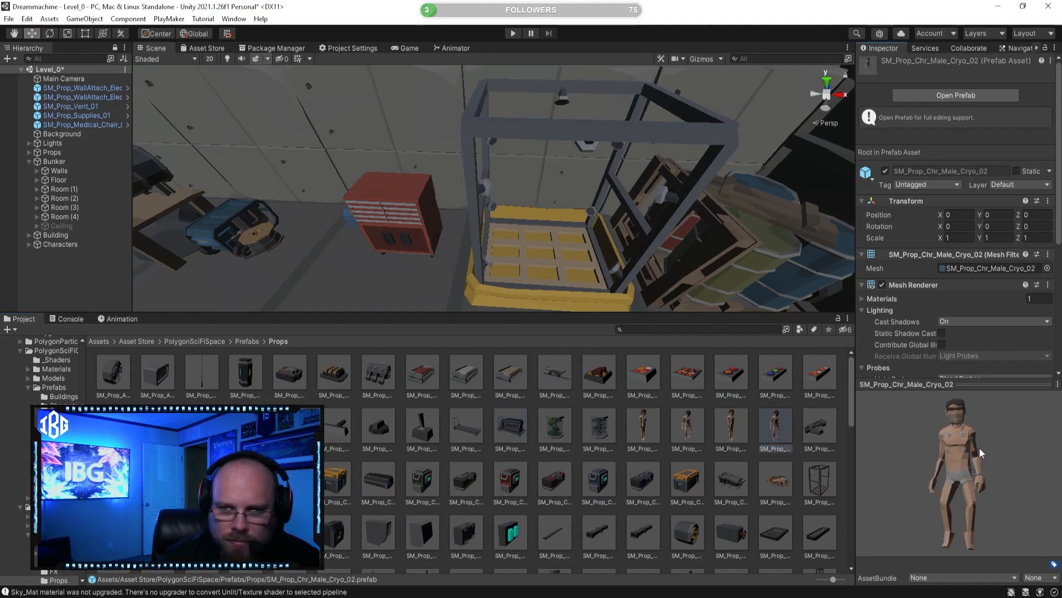
{"action": "left_click", "coordinate": [825, 429]}
{"action": "left_click", "coordinate": [719, 421]}
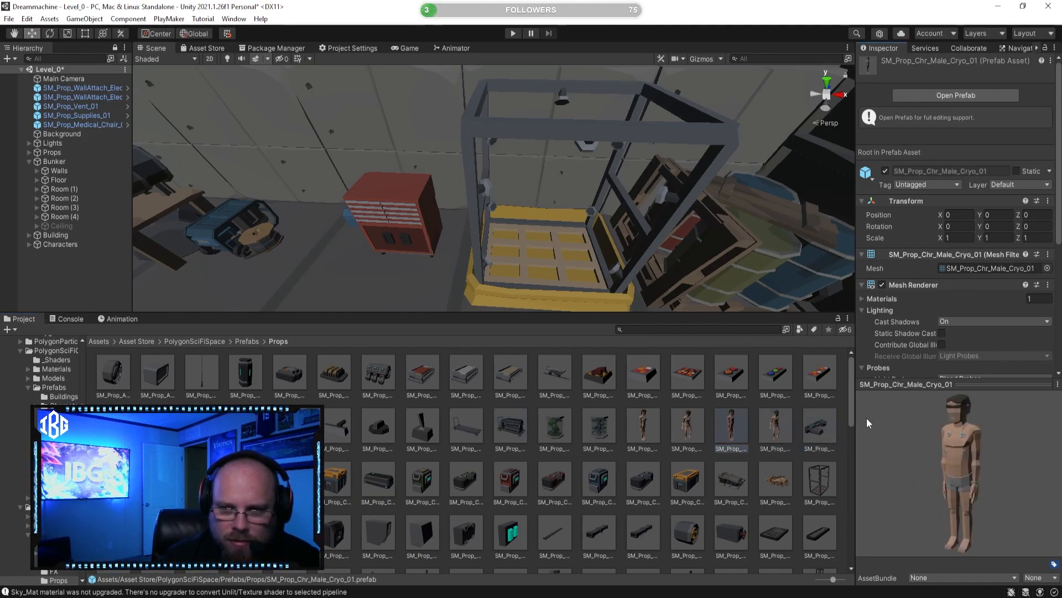
{"action": "left_click", "coordinate": [511, 374]}
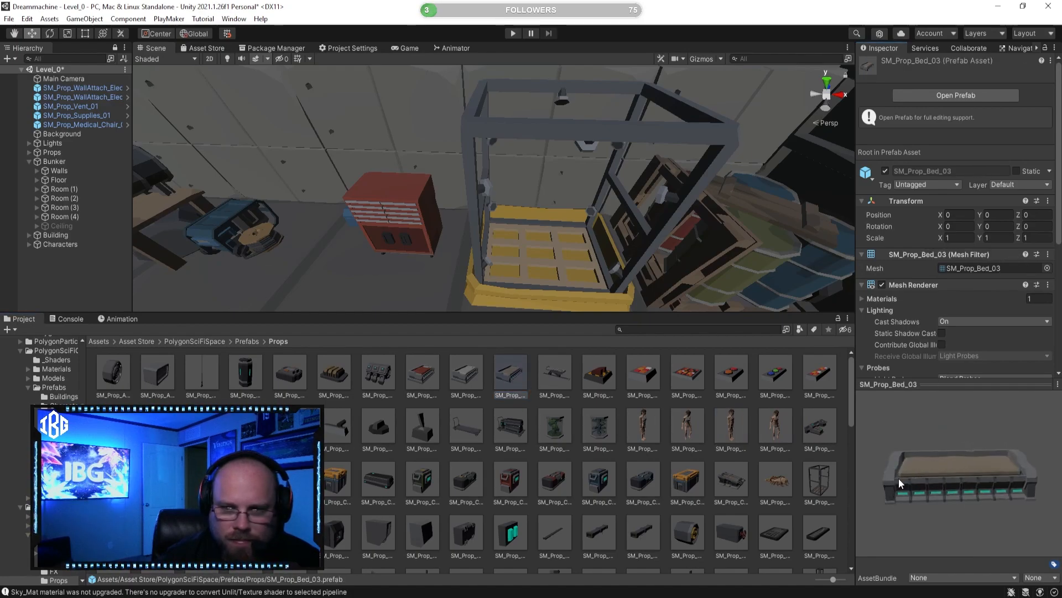
{"action": "left_click", "coordinate": [467, 369]}
{"action": "left_click_drag", "start_coordinate": [892, 456], "coordinate": [851, 450]}
{"action": "left_click", "coordinate": [429, 363]}
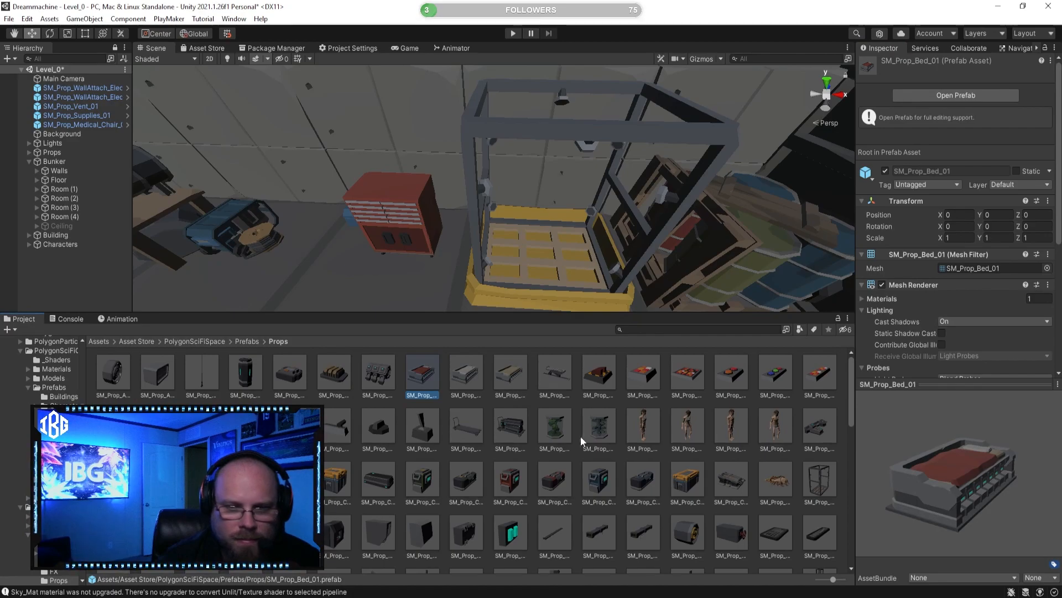
{"action": "left_click", "coordinate": [333, 372]}
{"action": "left_click_drag", "start_coordinate": [975, 469], "coordinate": [1008, 453]}
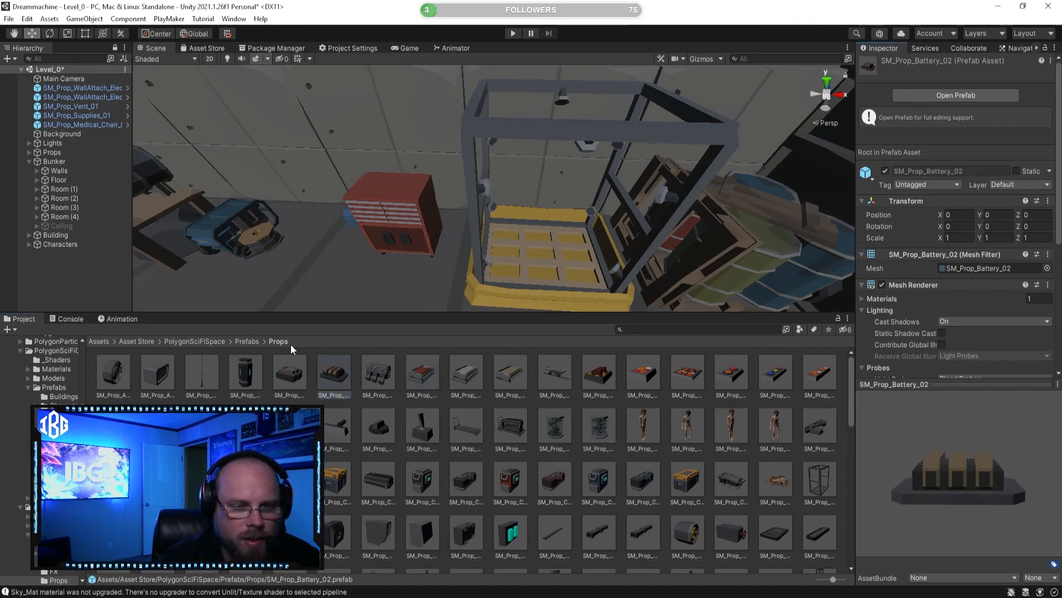
Step: Preview SM_Prop_Battery_01, and place the SM_Prop_Battery_02 prefab in the bunker near the wall behind the workbench
{"action": "left_click", "coordinate": [301, 369]}
{"action": "left_click_drag", "start_coordinate": [939, 480], "coordinate": [921, 511]}
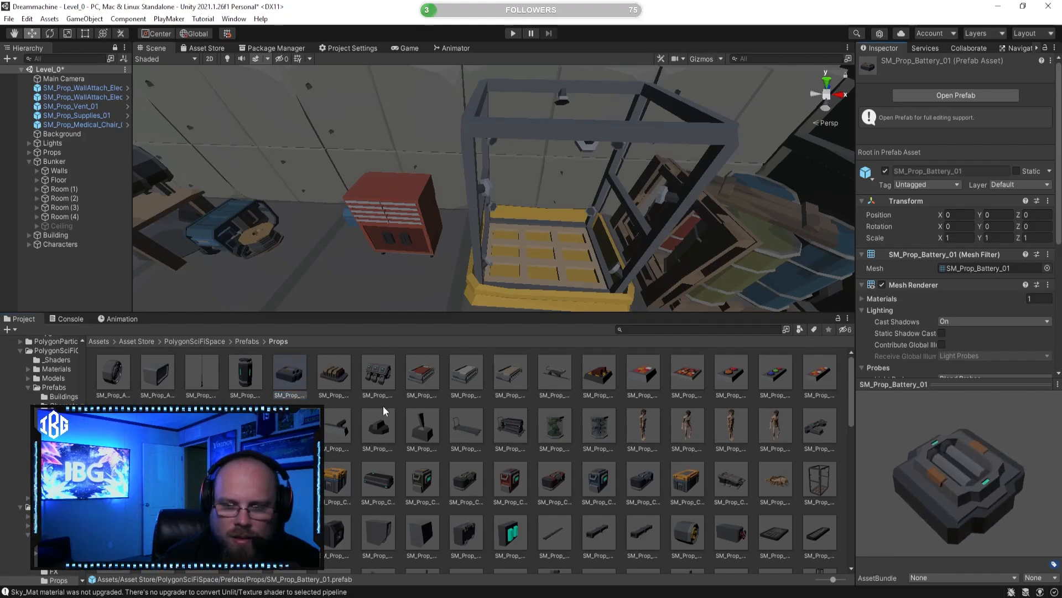
{"action": "left_click_drag", "start_coordinate": [338, 374], "coordinate": [347, 280]}
{"action": "right_click_drag", "start_coordinate": [344, 269], "coordinate": [243, 203]}
{"action": "left_click_drag", "start_coordinate": [669, 270], "coordinate": [454, 217]}
{"action": "right_click_drag", "start_coordinate": [454, 217], "coordinate": [408, 166]}
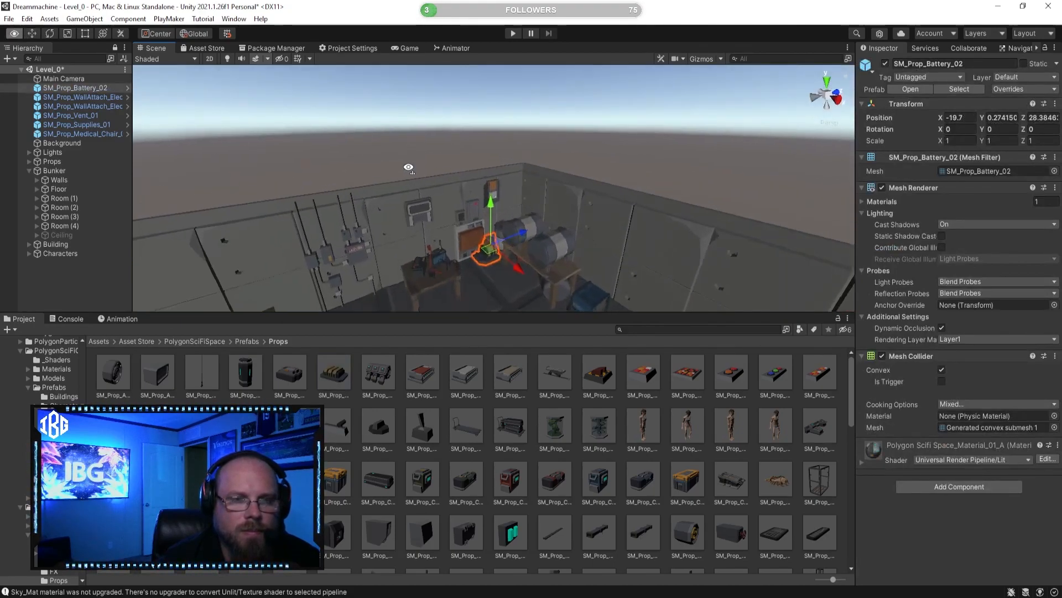
Step: Rotate SM_Prop_Battery_02 to -90 degrees about Z so that it faces out from the wall
{"action": "scroll", "coordinate": [408, 166], "scroll_direction": "up", "scroll_amount": 5}
{"action": "left_click", "coordinate": [49, 33]}
{"action": "key", "text": "f"}
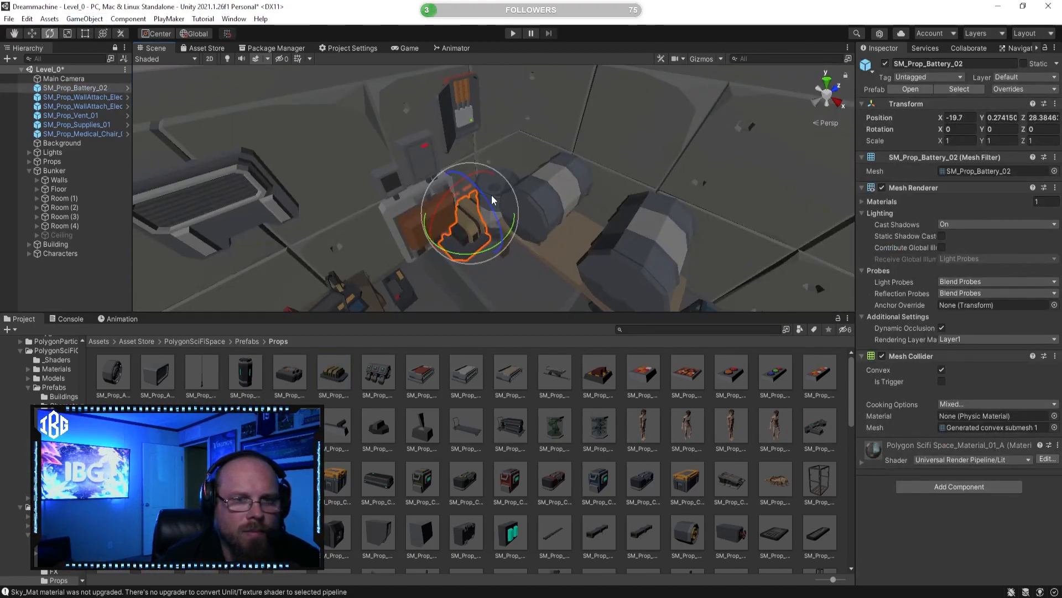
{"action": "left_click_drag", "start_coordinate": [486, 194], "coordinate": [604, 313]}
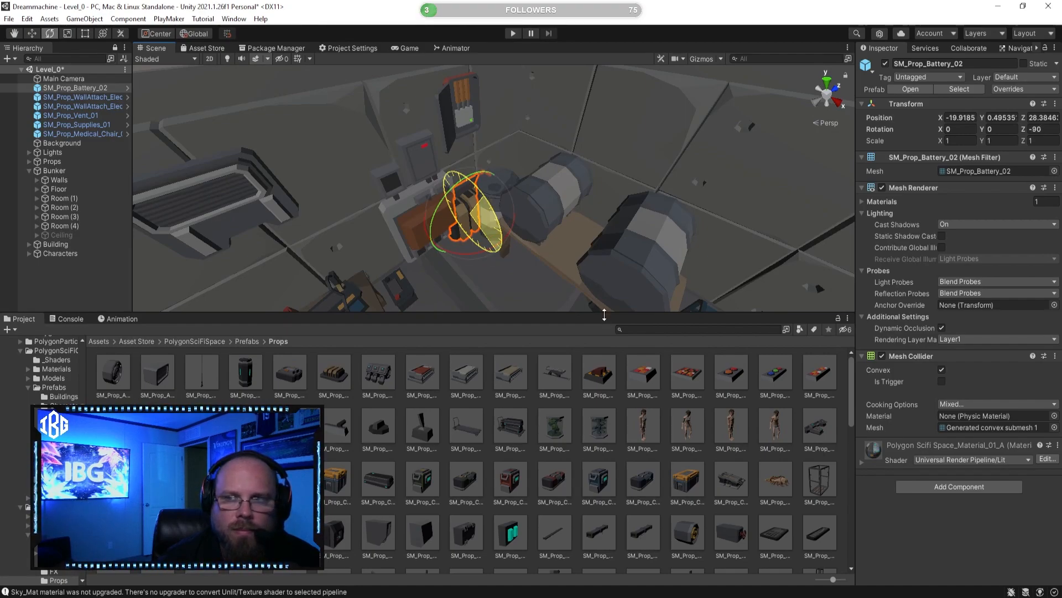
Step: Raise SM_Prop_Battery_02 beside the wall vent to about Y 2.0, Z 26.69, and scale it uniformly to about 0.4
{"action": "left_click", "coordinate": [31, 33]}
{"action": "left_click_drag", "start_coordinate": [499, 206], "coordinate": [241, 101]}
{"action": "scroll", "coordinate": [339, 234], "scroll_direction": "up", "scroll_amount": 3}
{"action": "left_click_drag", "start_coordinate": [327, 192], "coordinate": [262, 112], "text": "alt"}
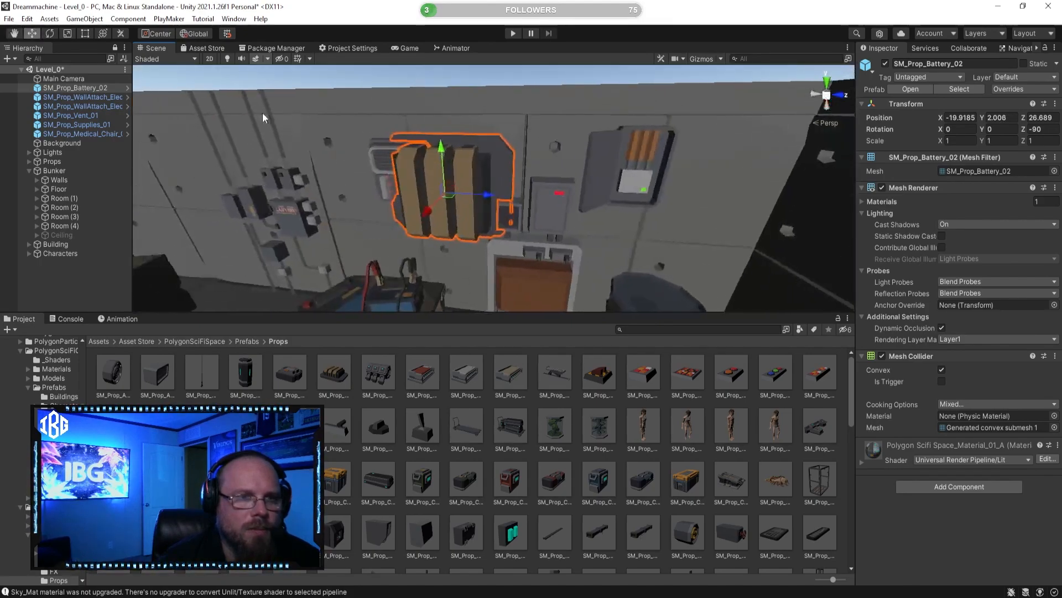
{"action": "left_click", "coordinate": [67, 36]}
{"action": "left_click_drag", "start_coordinate": [444, 197], "coordinate": [411, 202]}
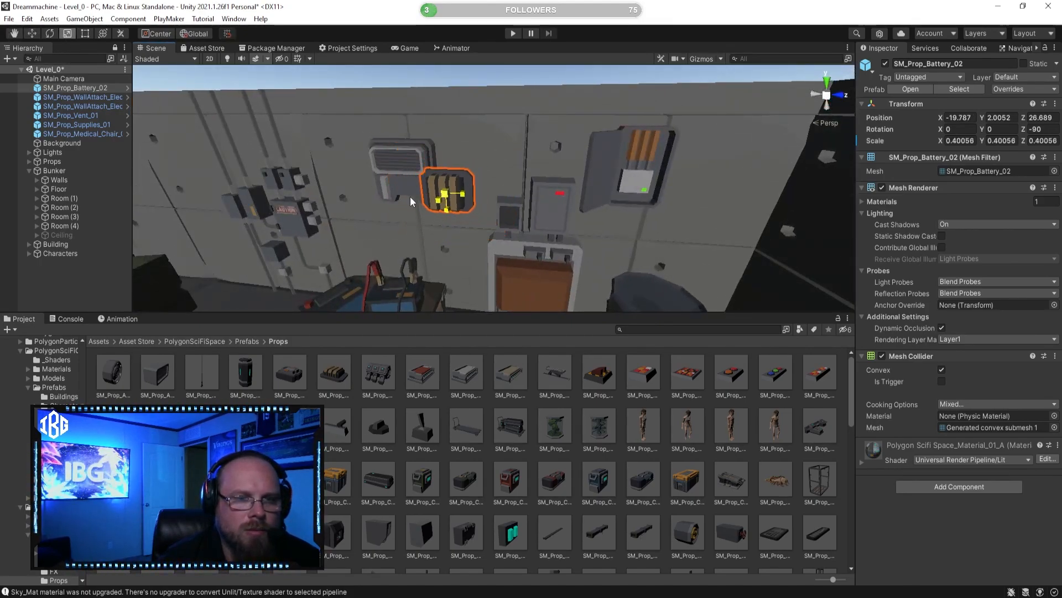
Step: Push SM_Prop_Battery_02 against the wall at X -19.89 and shift it away from the vent to Z 26.897
{"action": "left_click", "coordinate": [35, 34]}
{"action": "left_click_drag", "start_coordinate": [489, 145], "coordinate": [379, 166], "text": "alt"}
{"action": "left_click_drag", "start_coordinate": [431, 208], "coordinate": [453, 214]}
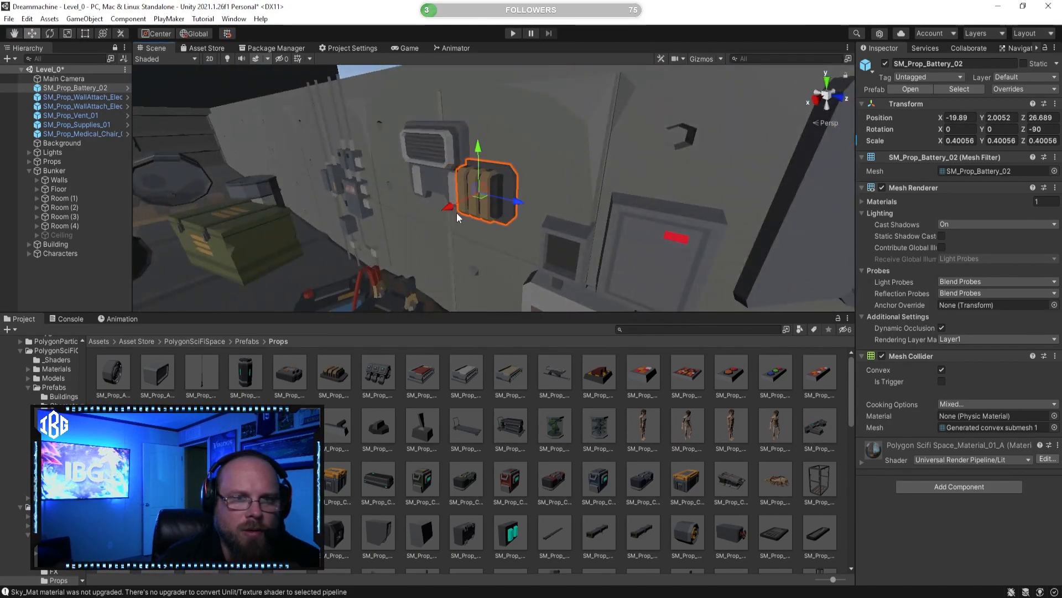
{"action": "left_click_drag", "start_coordinate": [523, 207], "coordinate": [578, 157]}
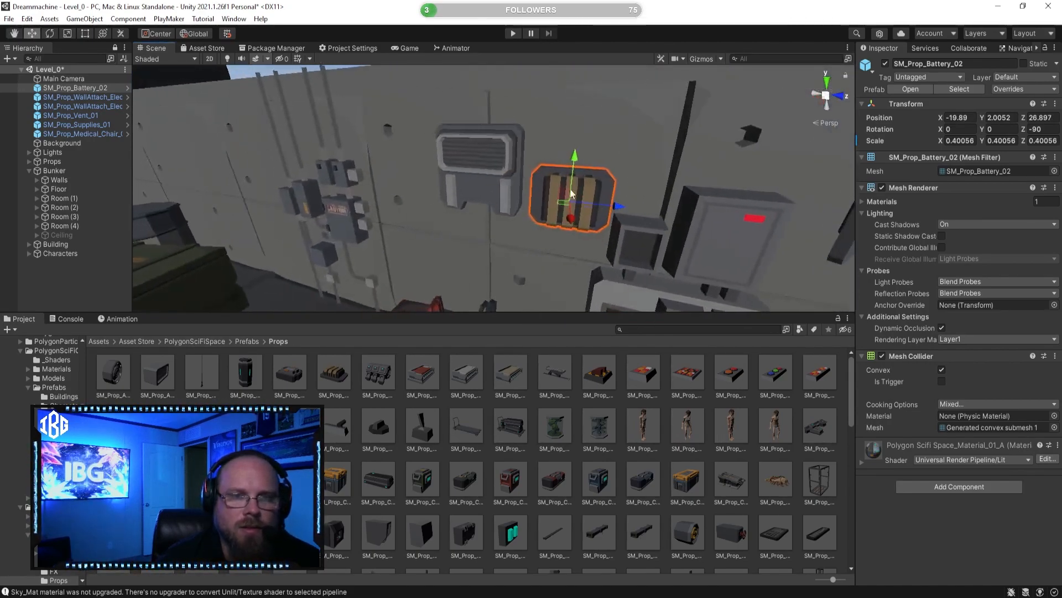
Step: Examine the wall arrangement, and preview SM_Prop_Crate_Ammo_02 and other prefabs among the SciFiSpace crates
{"action": "left_click", "coordinate": [574, 441]}
{"action": "right_click_drag", "start_coordinate": [514, 221], "coordinate": [542, 235]}
{"action": "key", "text": "s"}
{"action": "scroll", "coordinate": [470, 459], "scroll_direction": "down", "scroll_amount": 1}
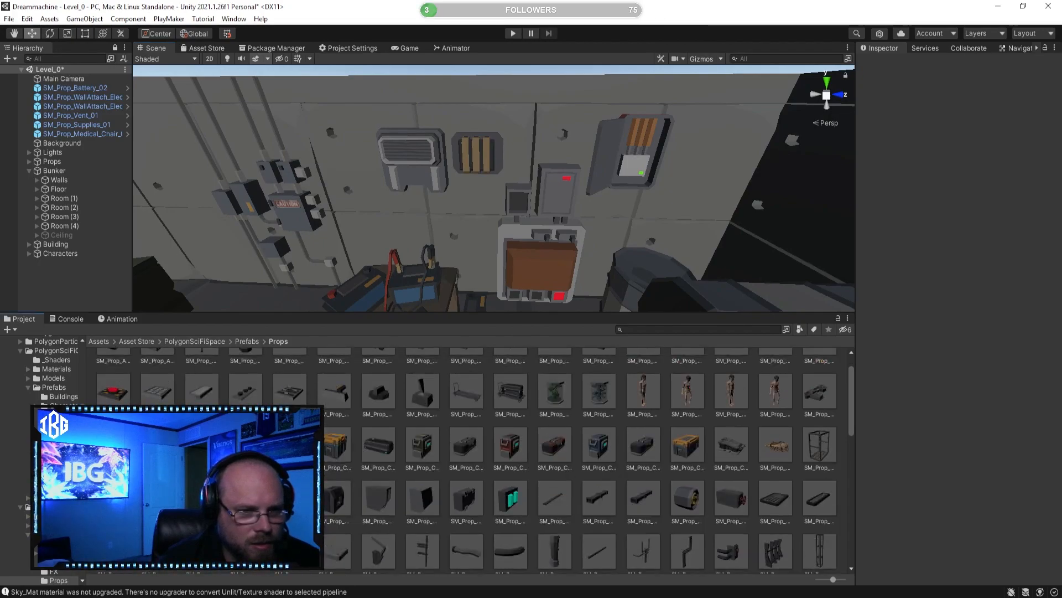
{"action": "left_click", "coordinate": [202, 445]}
{"action": "left_click", "coordinate": [158, 446]}
{"action": "left_click", "coordinate": [423, 446]}
{"action": "left_click", "coordinate": [467, 445]}
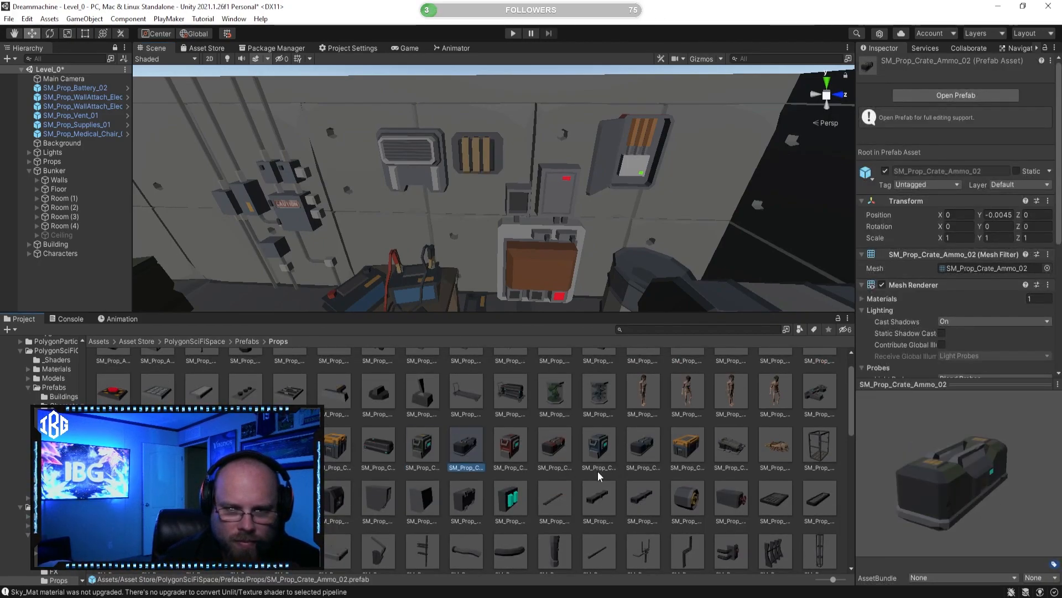
Step: Place the SM_Prop_CryoBed_01 prefab on the bunker floor next to the medical chair at about X -14.31, Z 25.13
{"action": "left_click", "coordinate": [731, 446]}
{"action": "left_click_drag", "start_coordinate": [968, 481], "coordinate": [898, 466]}
{"action": "right_click_drag", "start_coordinate": [625, 238], "coordinate": [498, 299]}
{"action": "left_click_drag", "start_coordinate": [552, 322], "coordinate": [487, 282]}
{"action": "key", "text": "f"}
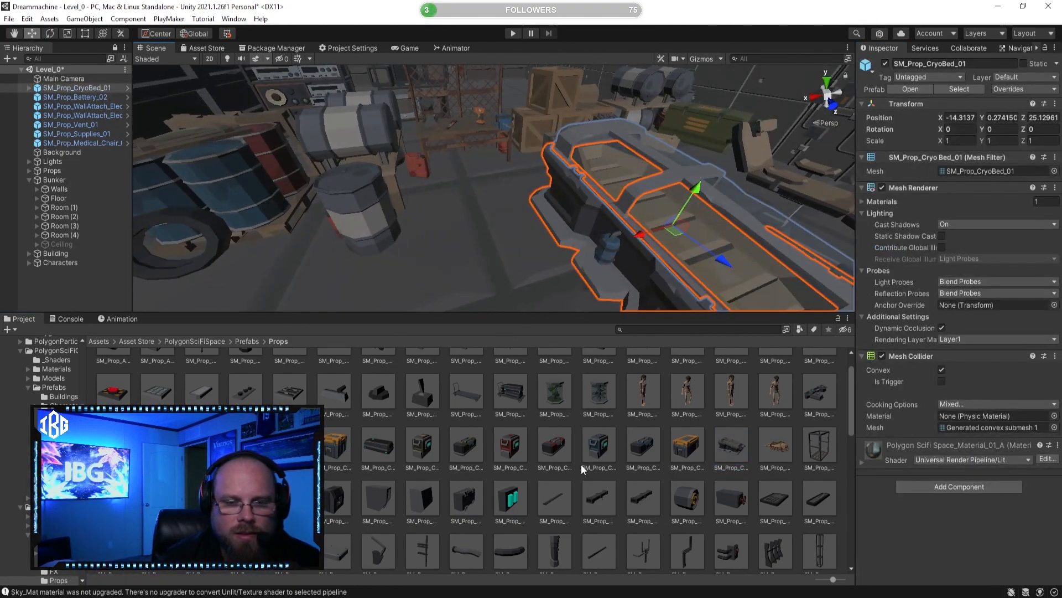
Step: Try to open the cryo bed by rotating SM_Prop_CryoBed_Lid_01 about Z around its center, and undo the rotation
{"action": "left_click", "coordinate": [580, 466]}
{"action": "right_click_drag", "start_coordinate": [470, 280], "coordinate": [609, 267]}
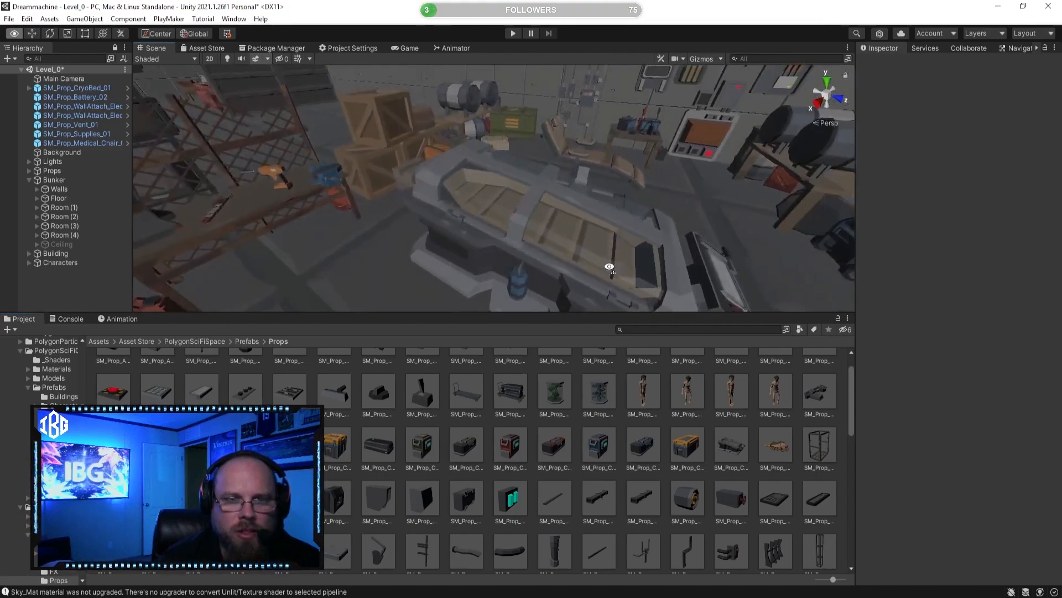
{"action": "left_click", "coordinate": [516, 245]}
{"action": "left_click", "coordinate": [29, 88]}
{"action": "left_click", "coordinate": [71, 98]}
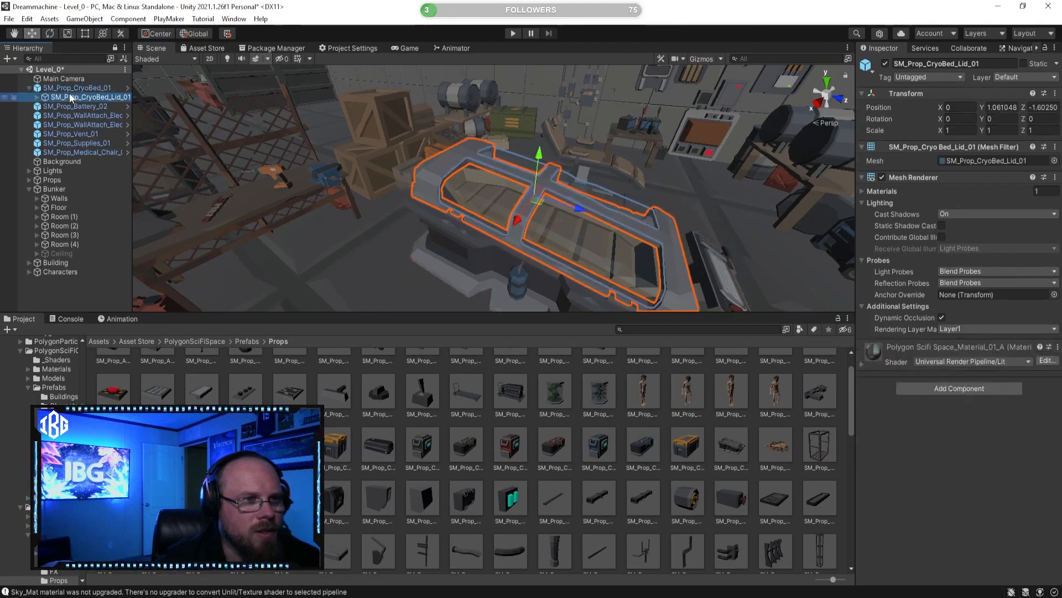
{"action": "left_click", "coordinate": [51, 35]}
{"action": "key", "text": "f"}
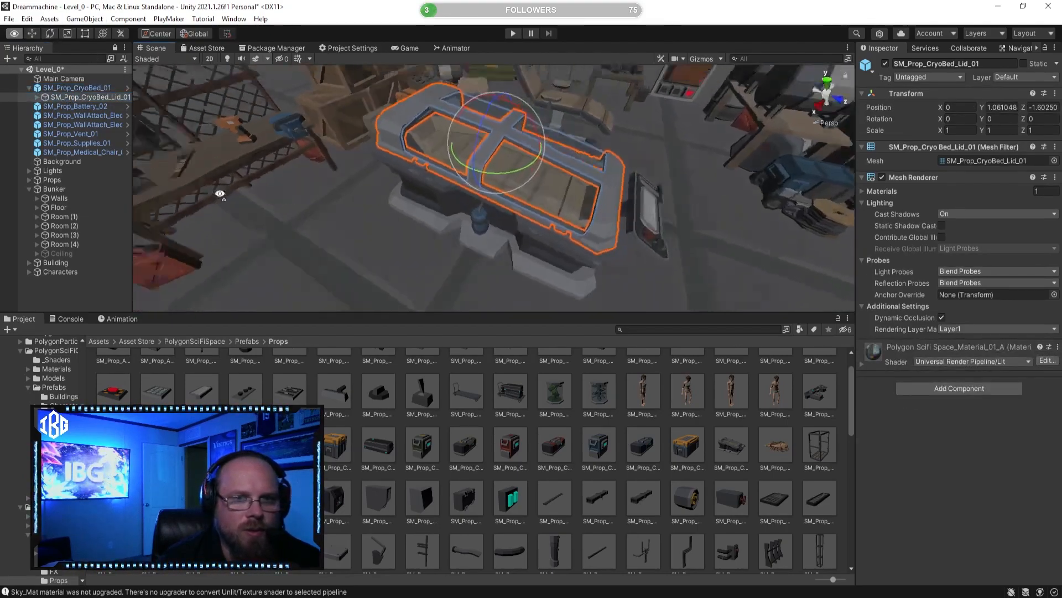
{"action": "mouse_move", "coordinate": [472, 161]}
{"action": "left_mouse_down"}
{"action": "mouse_move", "coordinate": [510, 121]}
{"action": "mouse_move", "coordinate": [469, 164]}
{"action": "left_mouse_up"}
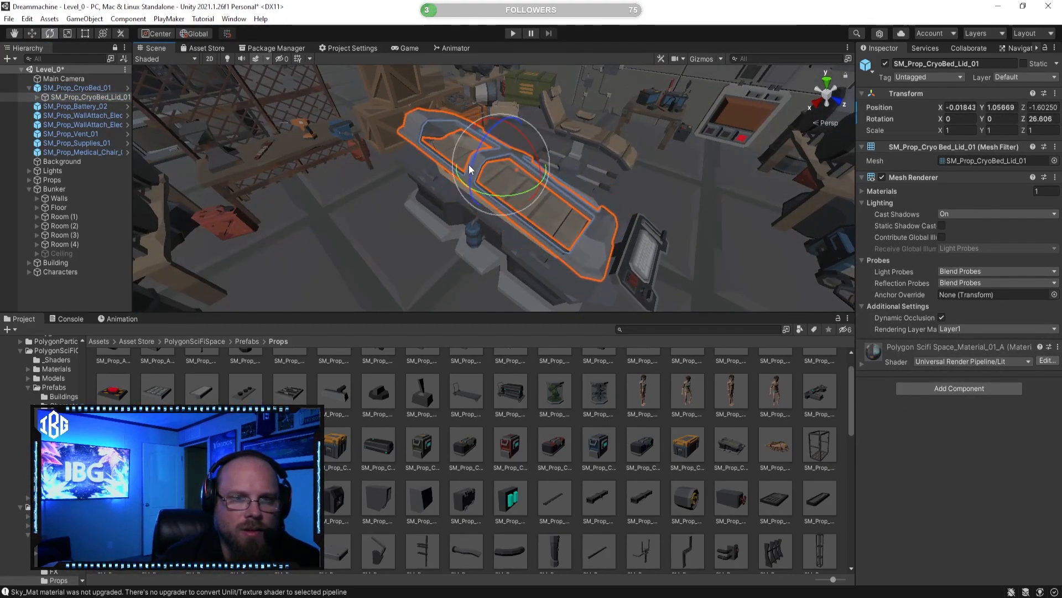
{"action": "key", "text": "ctrl+z"}
Step: Try rotating the cryo bed lid with Pivot and Center handle positions, including 45 degrees about Z, undoing each attempt
{"action": "left_click", "coordinate": [158, 35]}
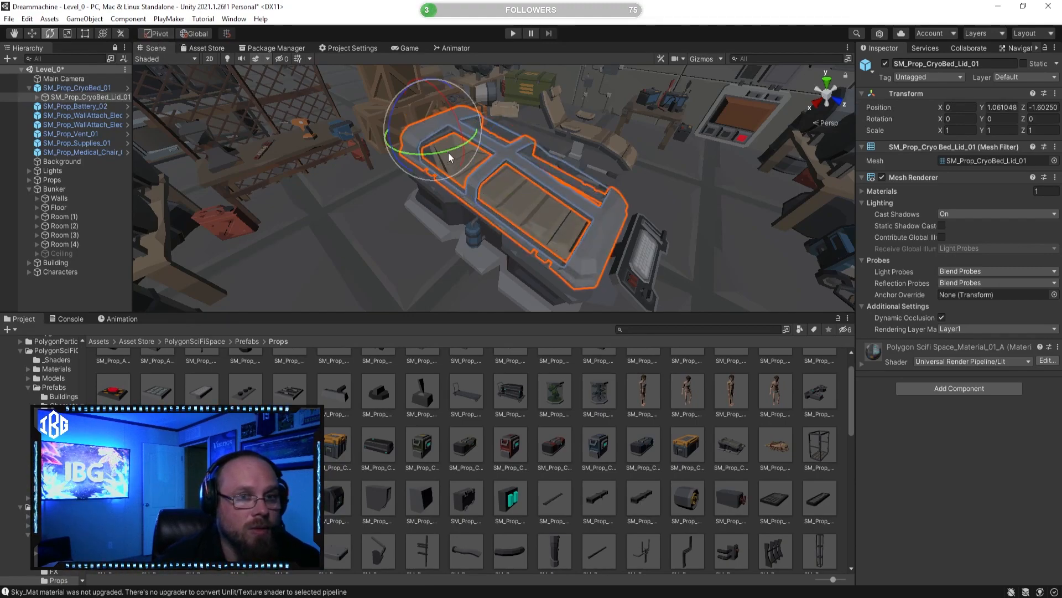
{"action": "left_click_drag", "start_coordinate": [389, 129], "coordinate": [404, 181]}
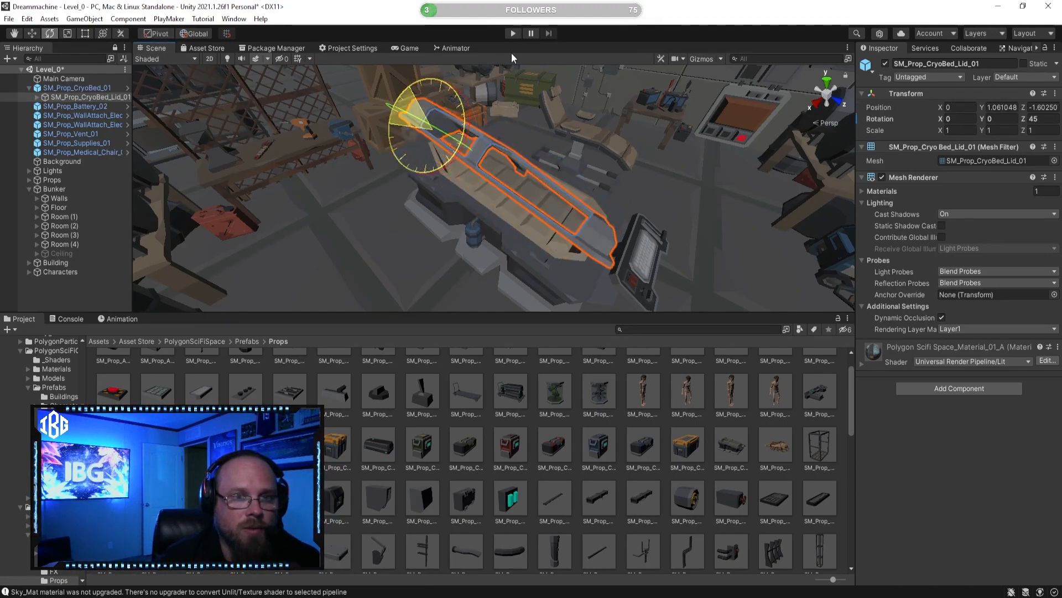
{"action": "key", "text": "ctrl+z"}
{"action": "left_click", "coordinate": [157, 34]}
{"action": "left_click_drag", "start_coordinate": [479, 145], "coordinate": [523, 109]}
{"action": "key", "text": "ctrl+z"}
{"action": "left_click", "coordinate": [163, 33]}
{"action": "left_click_drag", "start_coordinate": [398, 96], "coordinate": [492, 71]}
{"action": "key", "text": "ctrl+z"}
Step: Check the cryo bed lid's child object, try rotating the lid with the handle in Local orientation, and undo it
{"action": "left_click", "coordinate": [37, 97]}
{"action": "left_click", "coordinate": [100, 106]}
{"action": "key", "text": "Up"}
{"action": "left_click", "coordinate": [201, 35]}
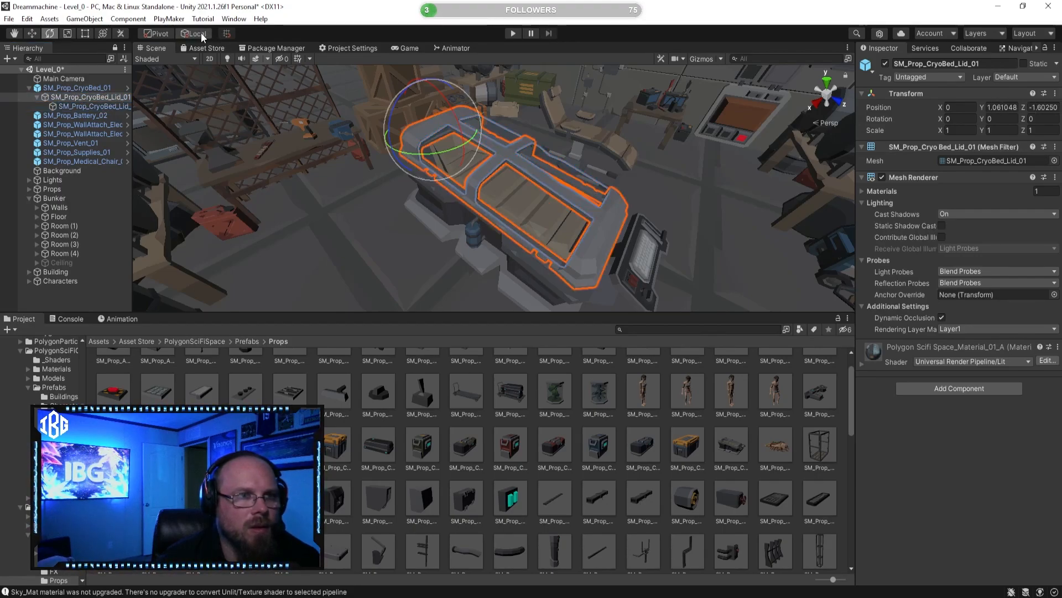
{"action": "left_click_drag", "start_coordinate": [393, 105], "coordinate": [425, 59]}
{"action": "key", "text": "ctrl+z"}
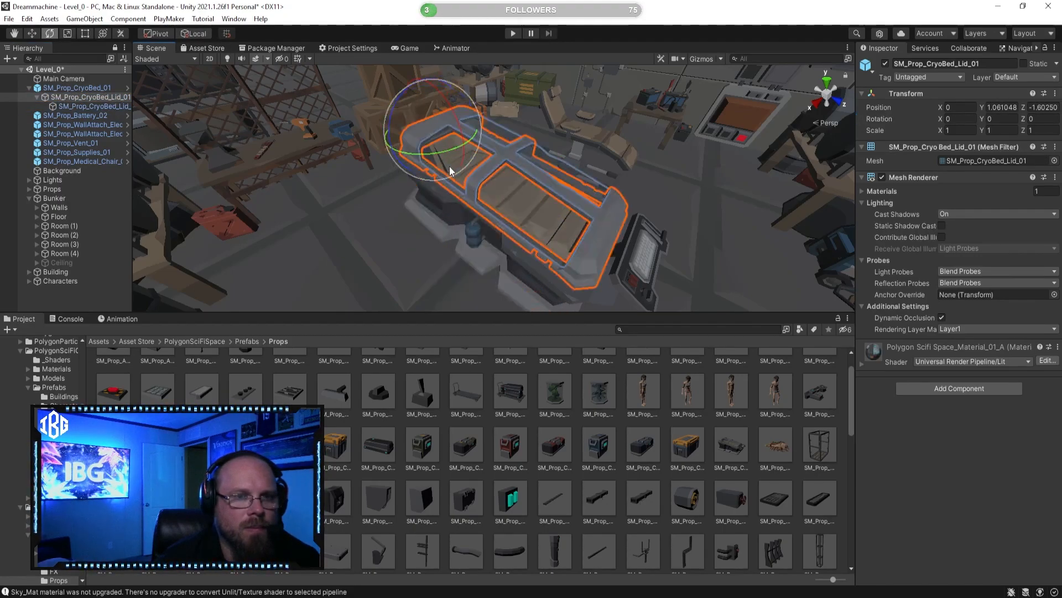
Step: Try swinging the cryo bed lid open around its pivot once more, and undo the lid changes
{"action": "right_click_drag", "start_coordinate": [446, 113], "coordinate": [512, 97]}
{"action": "left_click_drag", "start_coordinate": [501, 165], "coordinate": [534, 107]}
{"action": "left_click", "coordinate": [545, 93], "text": "shift"}
{"action": "key", "text": "f"}
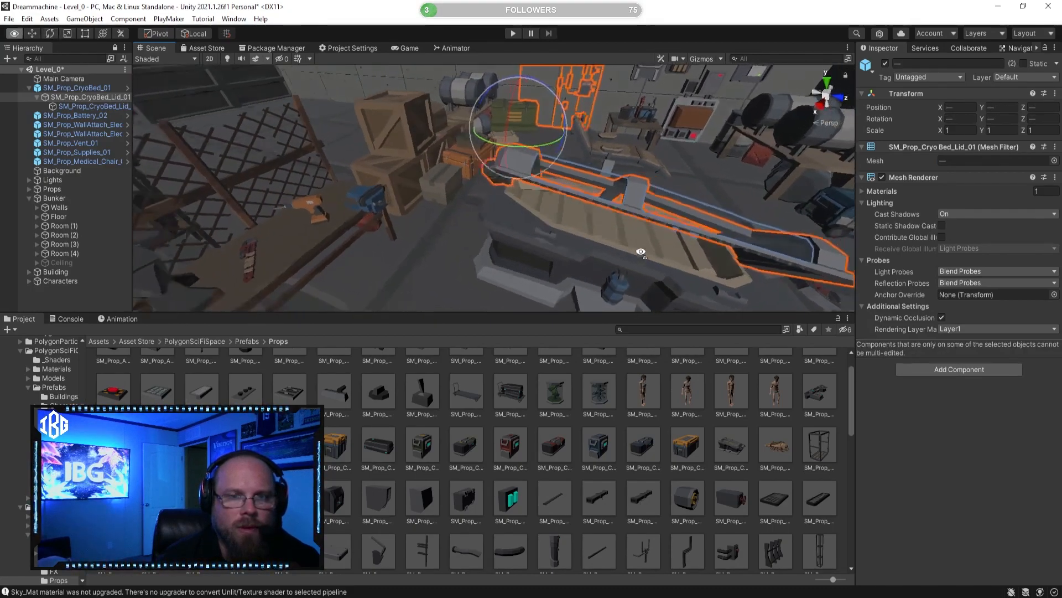
{"action": "left_click", "coordinate": [618, 437]}
{"action": "right_click_drag", "start_coordinate": [581, 273], "coordinate": [504, 282]}
{"action": "key", "text": "ctrl+z"}
{"action": "key", "text": "ctrl+z"}
{"action": "key", "text": "ctrl+z"}
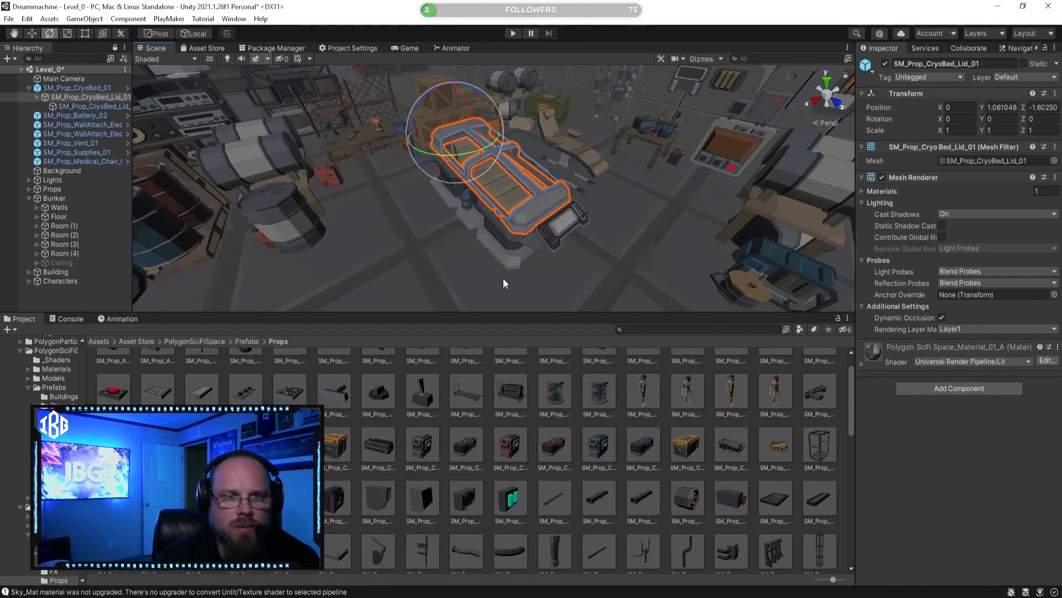
Step: Examine the closed cryo bed, and preview SM_Prop_Detail_Handle_02 and the round prop before it
{"action": "left_click", "coordinate": [541, 424]}
{"action": "right_click_drag", "start_coordinate": [510, 229], "coordinate": [614, 241]}
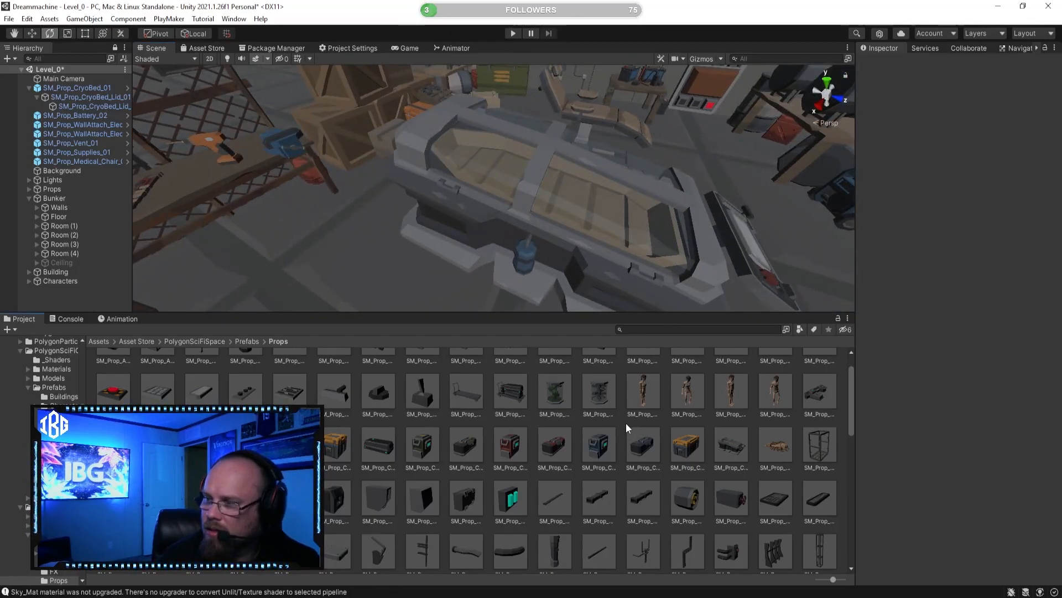
{"action": "scroll", "coordinate": [627, 426], "scroll_direction": "down", "scroll_amount": 2}
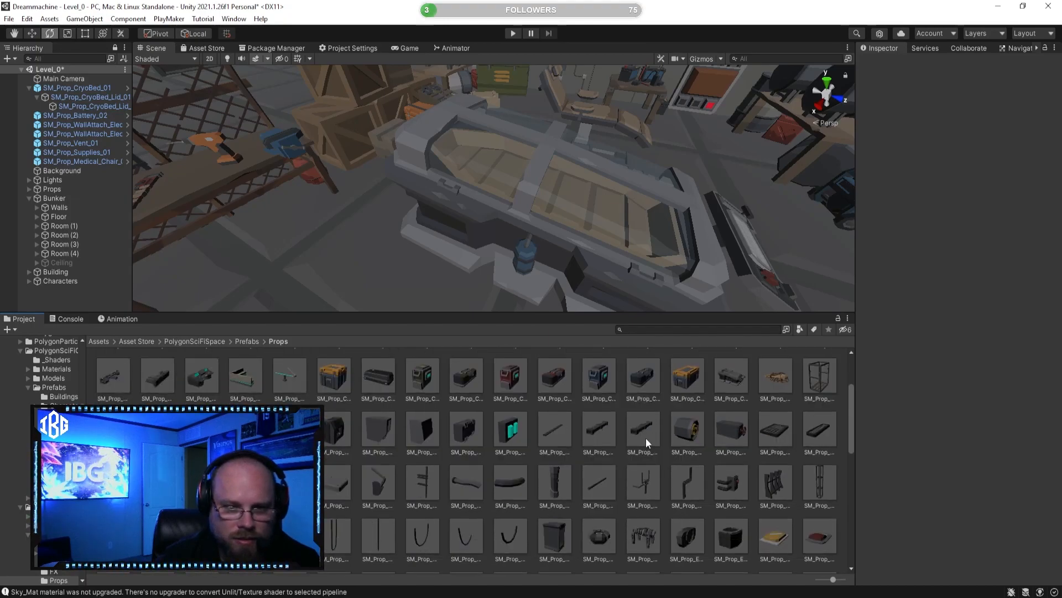
{"action": "left_click", "coordinate": [689, 436]}
{"action": "left_click", "coordinate": [731, 435]}
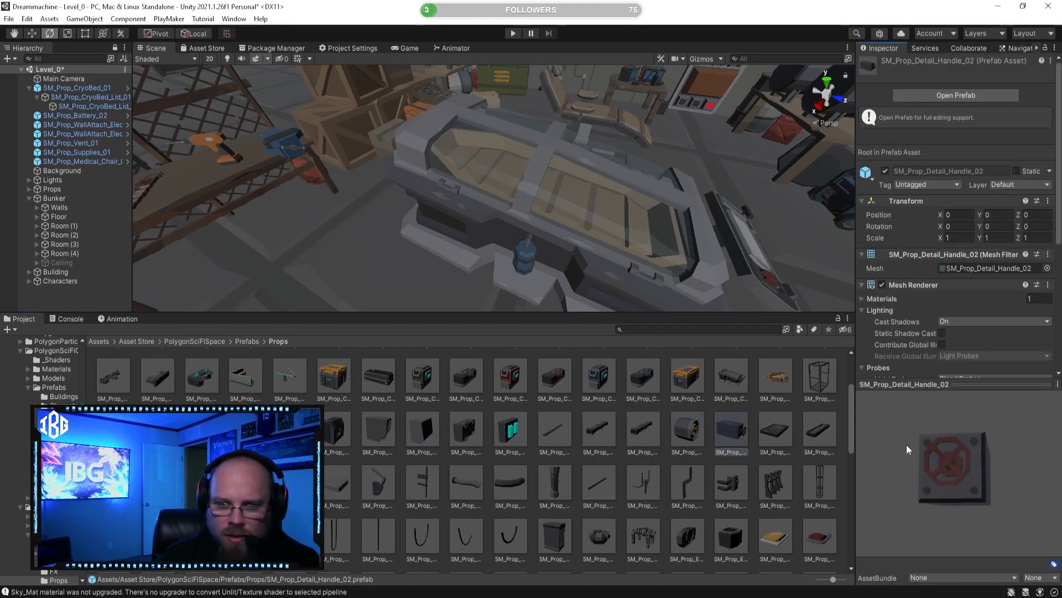
{"action": "left_click", "coordinate": [689, 431]}
{"action": "left_click", "coordinate": [731, 430]}
Step: Place SM_Prop_Detail_Handle_02 on the wall below the vent and sink its box into the wall to X -20.268
{"action": "right_click_drag", "start_coordinate": [565, 254], "coordinate": [404, 225]}
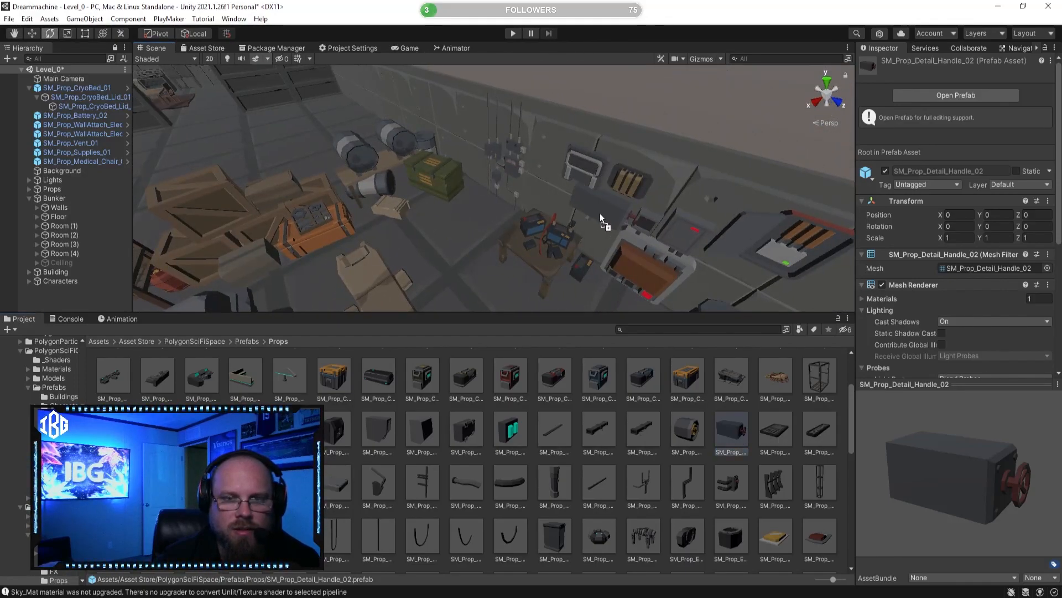
{"action": "left_click_drag", "start_coordinate": [559, 197], "coordinate": [413, 213]}
{"action": "key", "text": "w"}
{"action": "key", "text": "f"}
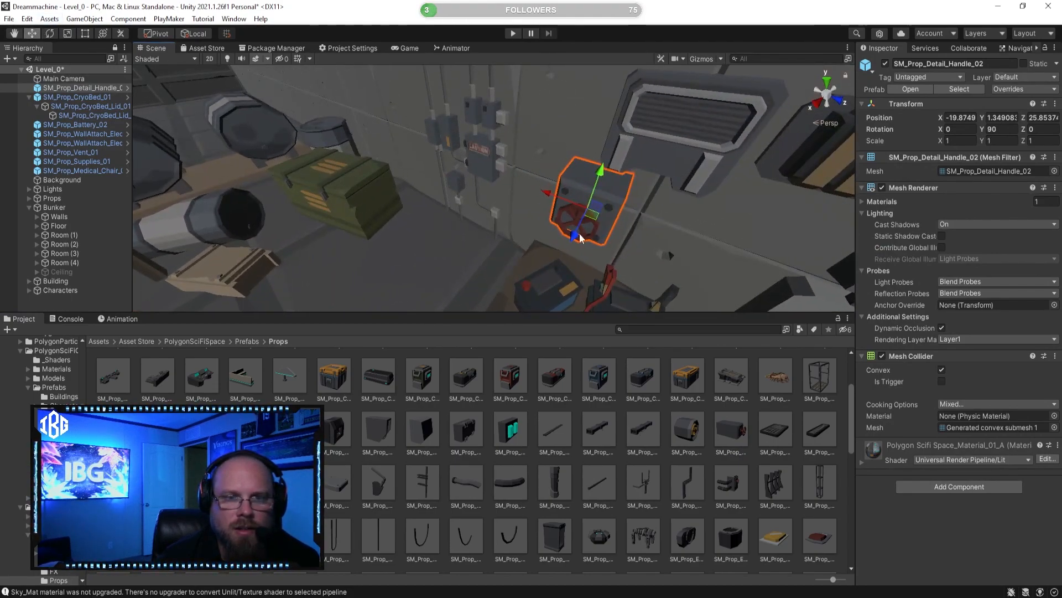
{"action": "left_click_drag", "start_coordinate": [589, 218], "coordinate": [593, 215]}
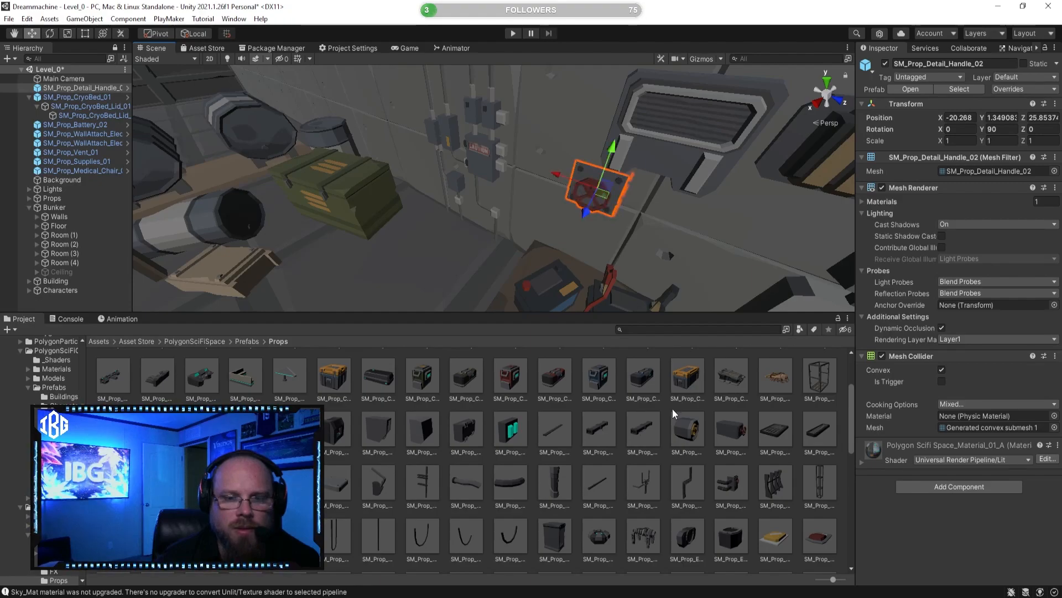
Step: Slide SM_Prop_Detail_Handle_02 along the wall to Z 26.644, beneath the wall-mounted battery
{"action": "left_click", "coordinate": [664, 460]}
{"action": "key", "text": "s"}
{"action": "mouse_move", "coordinate": [517, 239]}
{"action": "right_mouse_down"}
{"action": "mouse_move", "coordinate": [655, 235]}
{"action": "mouse_move", "coordinate": [524, 239]}
{"action": "right_mouse_up"}
{"action": "left_click", "coordinate": [427, 153]}
{"action": "left_click_drag", "start_coordinate": [427, 149], "coordinate": [475, 156]}
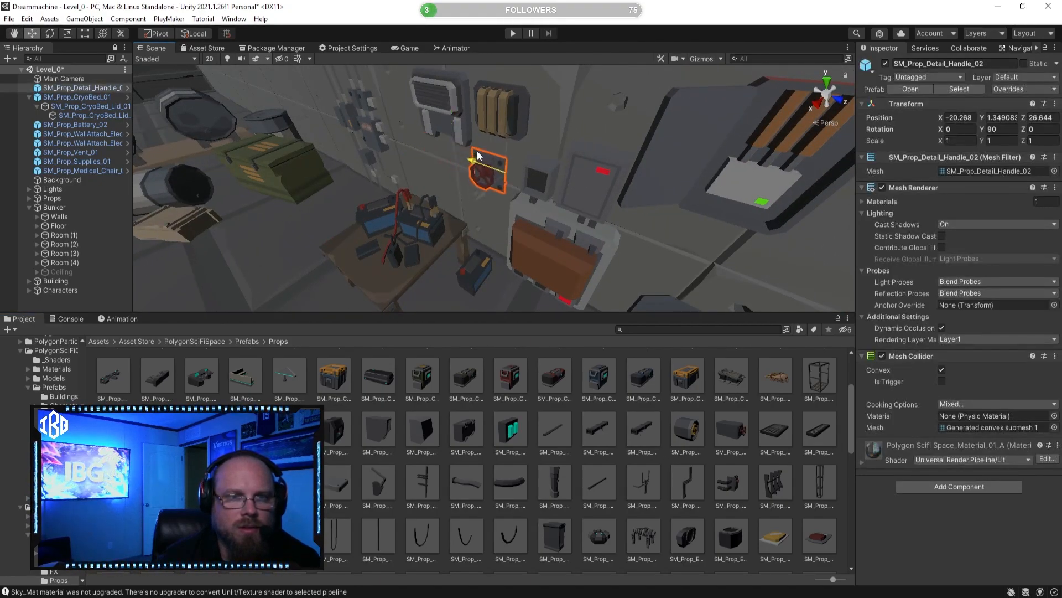
Step: Enlarge the Scene view above the project browser and examine the cryo bed up close
{"action": "left_click", "coordinate": [573, 434]}
{"action": "left_click_drag", "start_coordinate": [400, 312], "coordinate": [387, 281]}
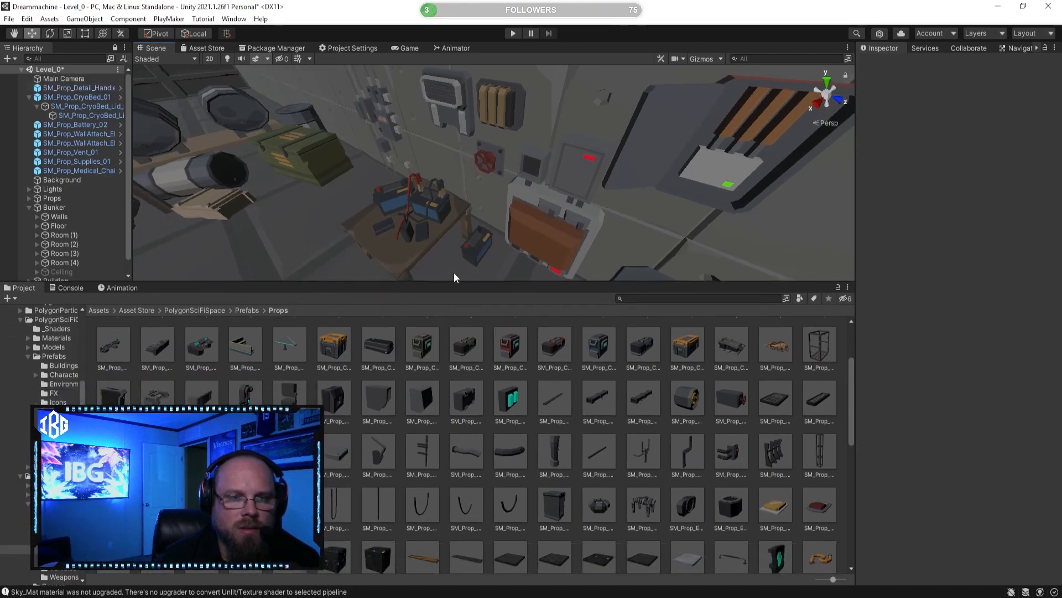
{"action": "left_click_drag", "start_coordinate": [456, 281], "coordinate": [457, 343]}
{"action": "right_click_drag", "start_coordinate": [482, 164], "coordinate": [664, 249]}
{"action": "key", "text": "w"}
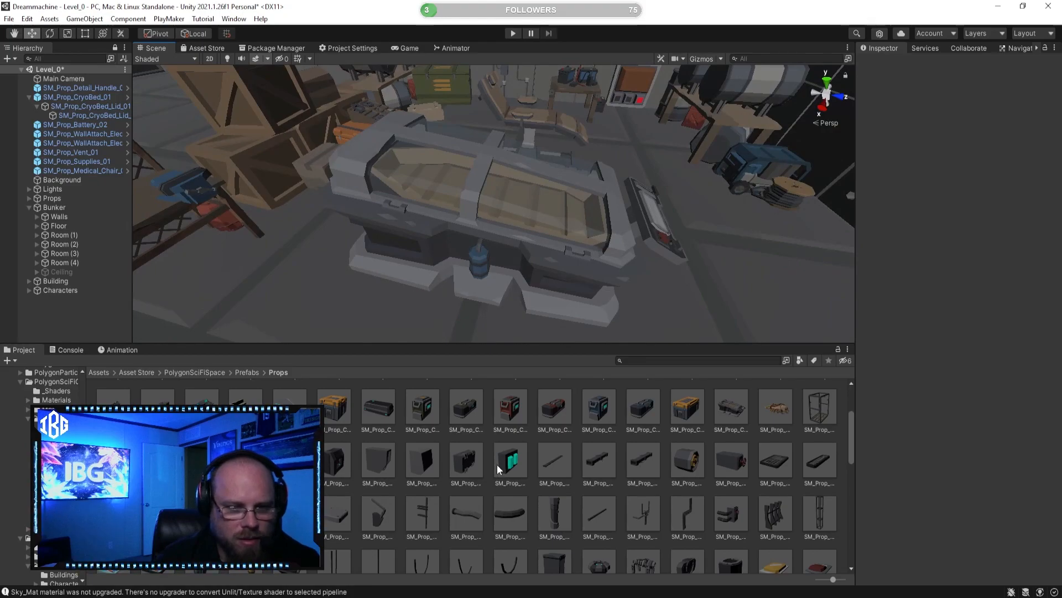
Step: Preview SM_Prop_Detail_Box_02, SM_Prop_Detail_Box_01 and the two prefabs before them from several angles
{"action": "left_click", "coordinate": [379, 468]}
{"action": "left_click_drag", "start_coordinate": [964, 451], "coordinate": [914, 432]}
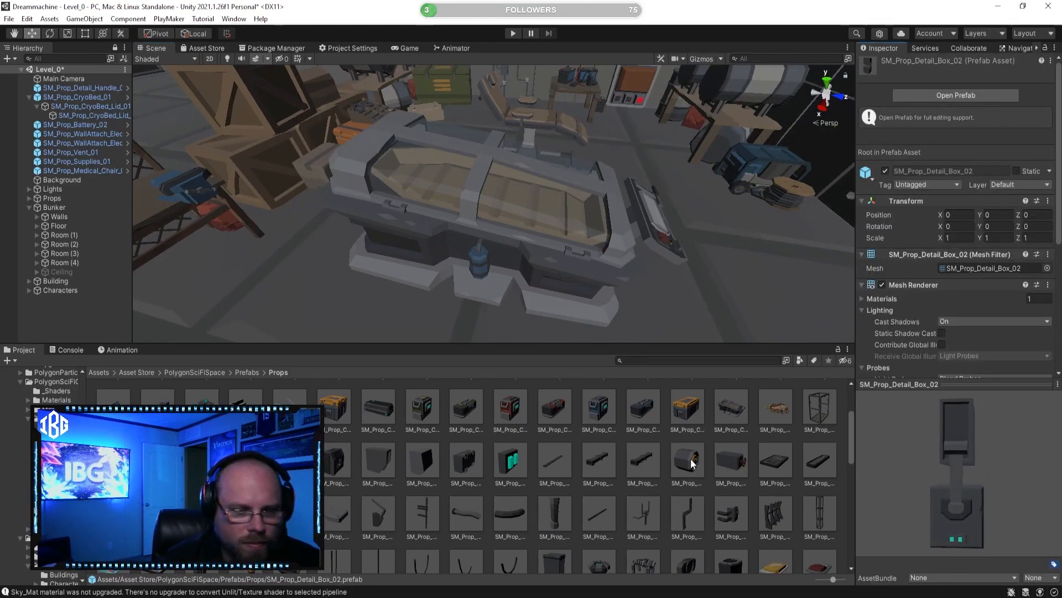
{"action": "left_click", "coordinate": [336, 464]}
{"action": "left_click_drag", "start_coordinate": [988, 488], "coordinate": [908, 473]}
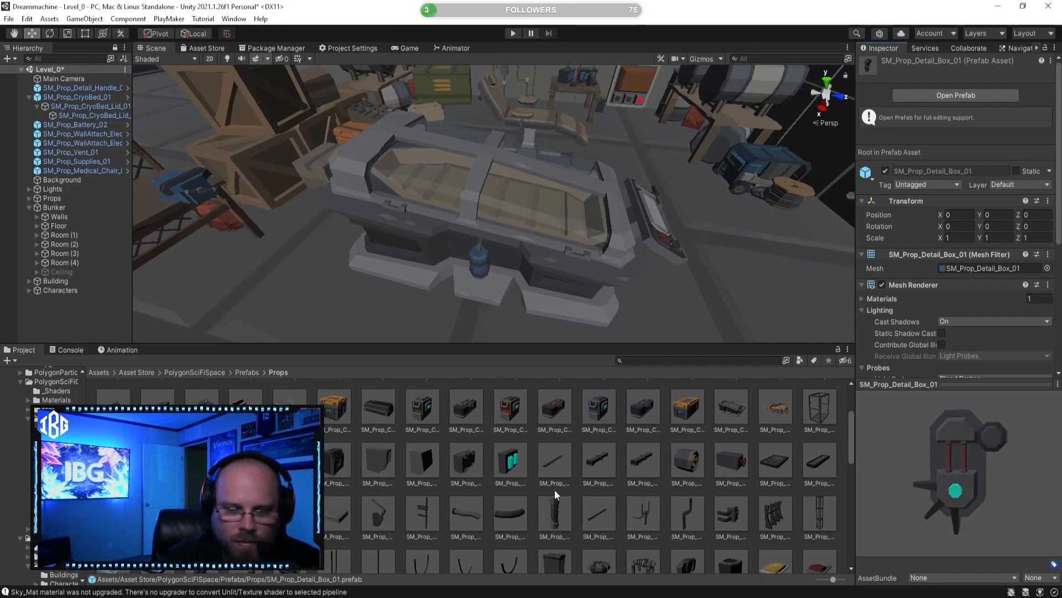
{"action": "left_click", "coordinate": [291, 464]}
{"action": "left_click_drag", "start_coordinate": [1000, 487], "coordinate": [815, 484]}
{"action": "left_click", "coordinate": [247, 464]}
Step: Preview SM_Prop_Detail_Pipe_Pillar_01, SM_Prop_Detail_Struts_01 and the pipe detail prefabs between them
{"action": "left_click", "coordinate": [553, 510]}
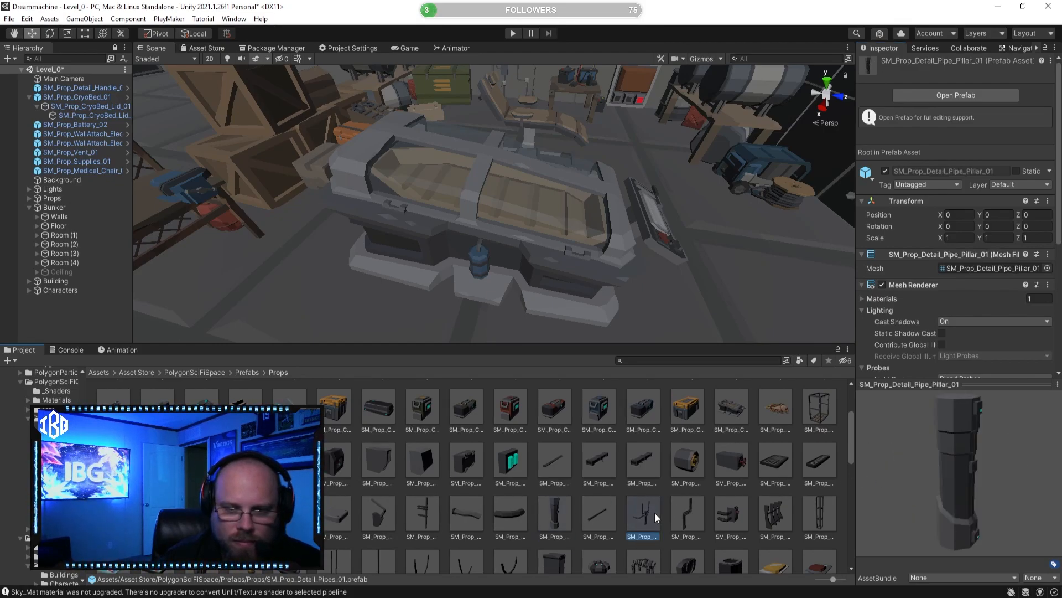
{"action": "left_click", "coordinate": [693, 511]}
{"action": "left_click", "coordinate": [731, 513]}
{"action": "left_click_drag", "start_coordinate": [936, 487], "coordinate": [869, 490]}
{"action": "left_click", "coordinate": [764, 517]}
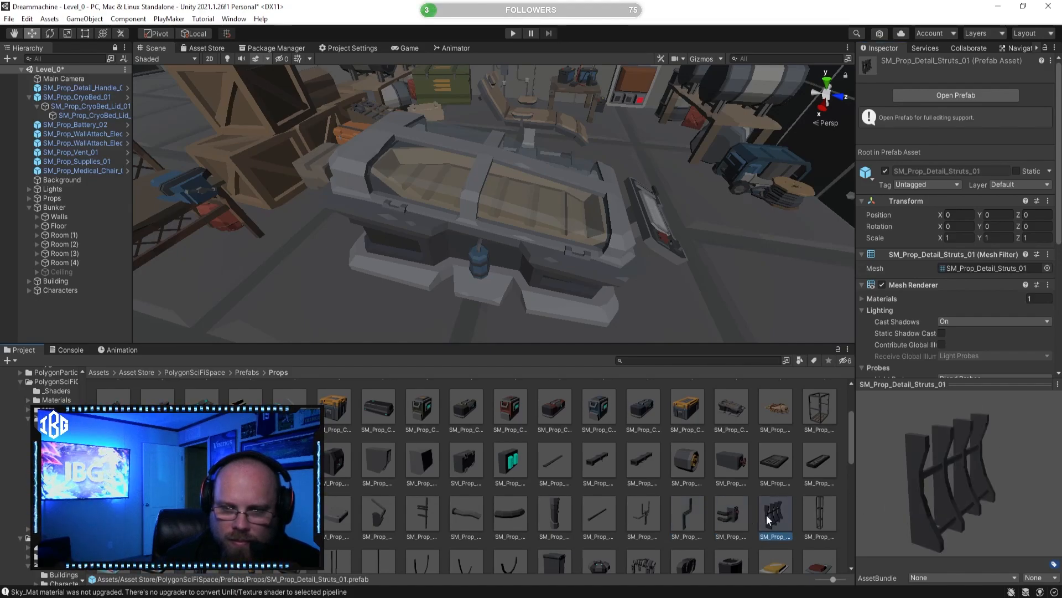
{"action": "left_click", "coordinate": [741, 512]}
Step: Delete SM_Prop_Medical_Chair_01 from beside the cryo bed
{"action": "right_click_drag", "start_coordinate": [675, 306], "coordinate": [503, 254]}
{"action": "left_click", "coordinate": [531, 203]}
{"action": "right_click_drag", "start_coordinate": [508, 205], "coordinate": [477, 225]}
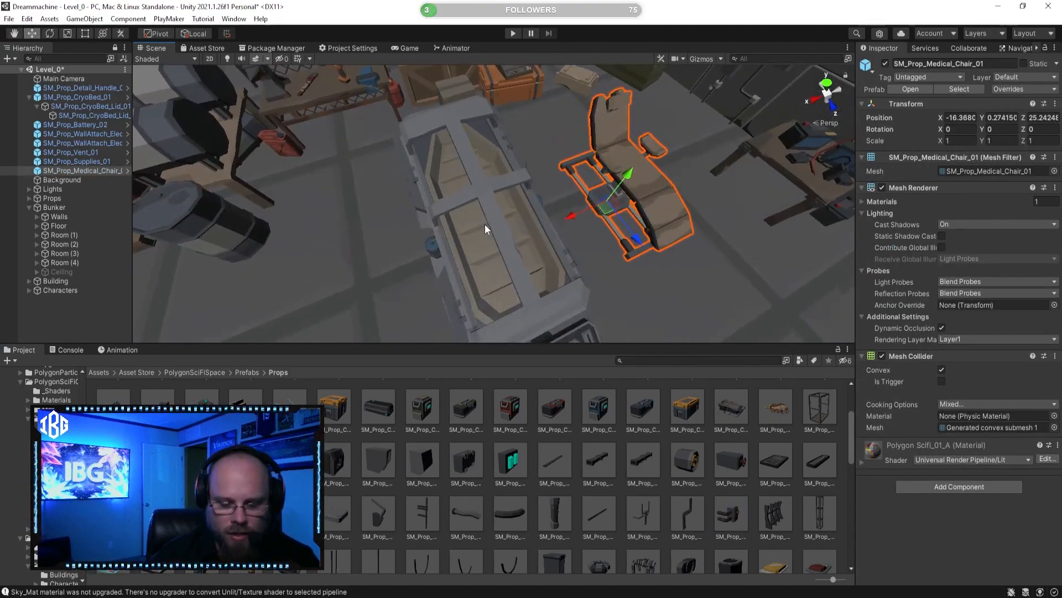
{"action": "key", "text": "Delete"}
Step: Rotate SM_Prop_CryoBed_01 to Y 90 and move it to X -14.31, Z 26.2
{"action": "left_click", "coordinate": [485, 224]}
{"action": "key", "text": "f"}
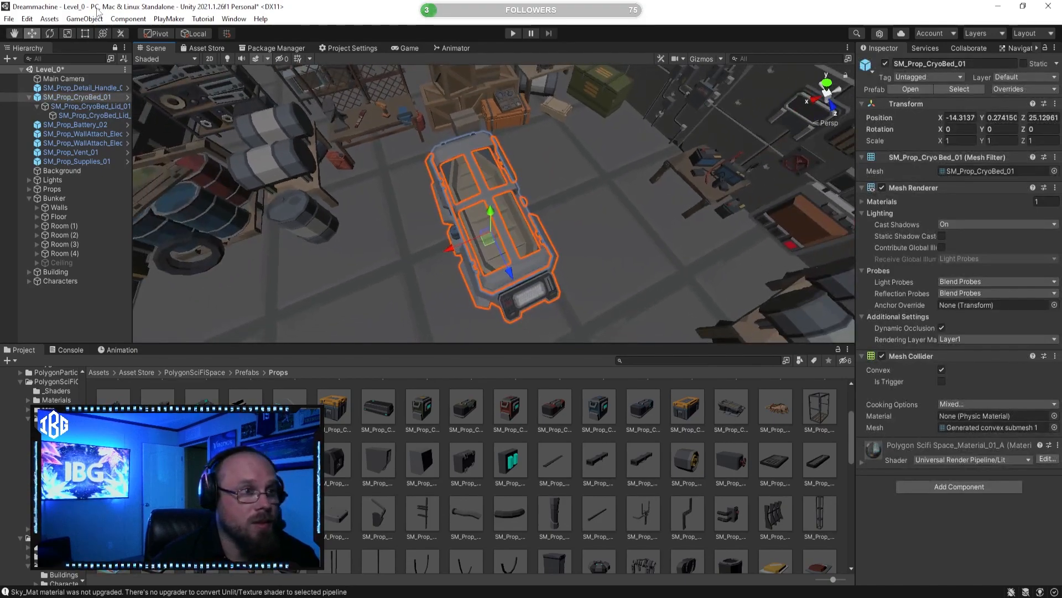
{"action": "left_click_drag", "start_coordinate": [487, 278], "coordinate": [335, 243]}
{"action": "left_click", "coordinate": [30, 32]}
{"action": "left_click_drag", "start_coordinate": [425, 226], "coordinate": [484, 230], "text": "alt"}
{"action": "scroll", "coordinate": [656, 147], "scroll_direction": "up", "scroll_amount": 3}
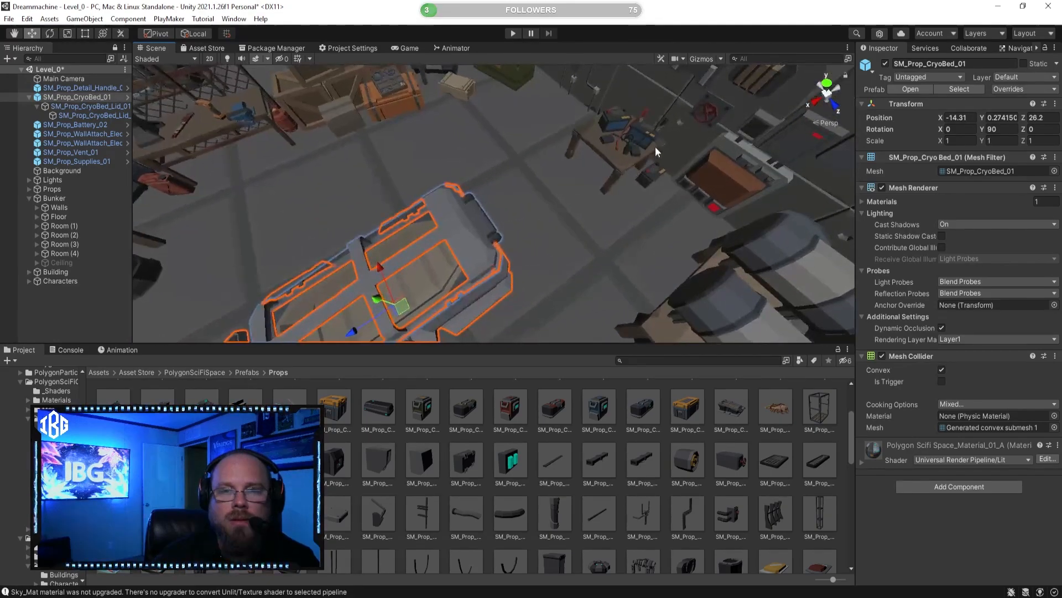
Step: Move the supply table and the car battery beside it along the wall to the far side of the stacked crates
{"action": "left_click", "coordinate": [656, 146]}
{"action": "left_click", "coordinate": [646, 178], "text": "shift"}
{"action": "scroll", "coordinate": [646, 178], "scroll_direction": "down", "scroll_amount": 5}
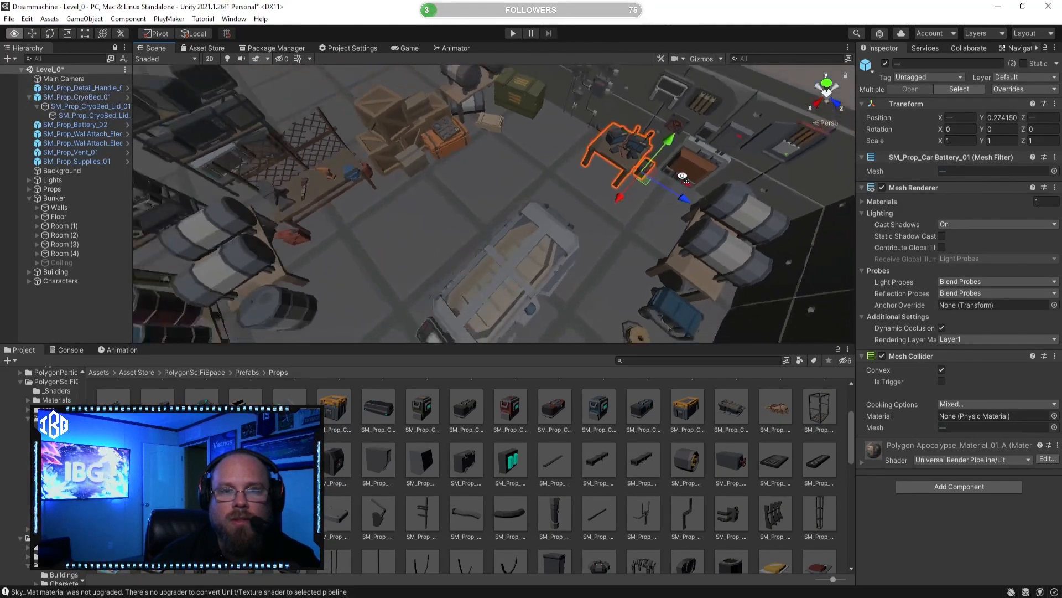
Step: Move SM_Prop_CryoBed_01 to X -16.58, Z 16.44, onto the open floor beyond the crates
{"action": "left_click", "coordinate": [542, 255]}
{"action": "left_click_drag", "start_coordinate": [543, 254], "coordinate": [596, 254], "text": "alt"}
{"action": "right_click_drag", "start_coordinate": [597, 254], "coordinate": [403, 289]}
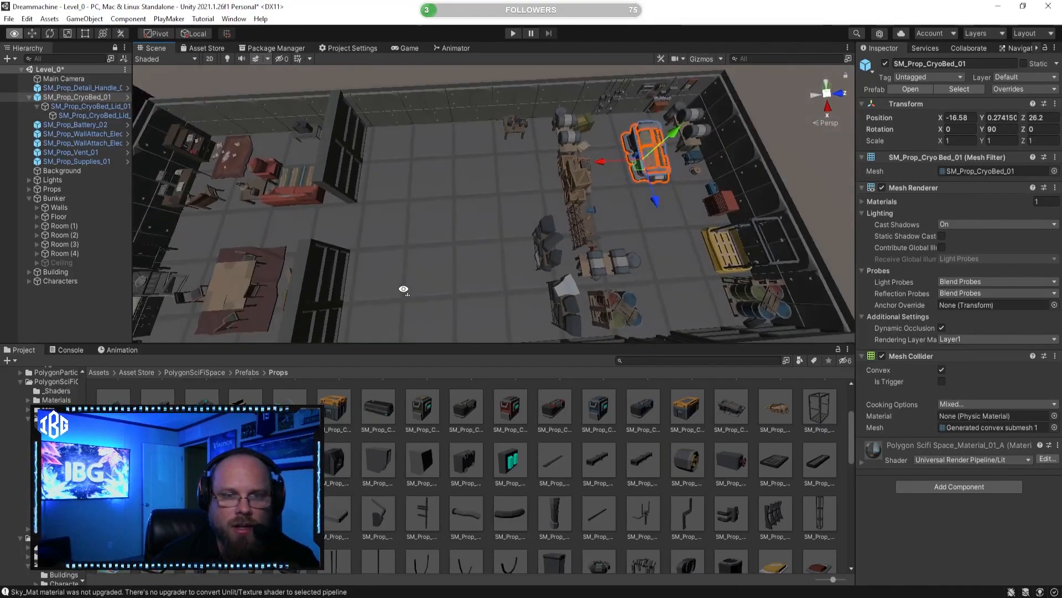
{"action": "right_click_drag", "start_coordinate": [422, 160], "coordinate": [530, 182]}
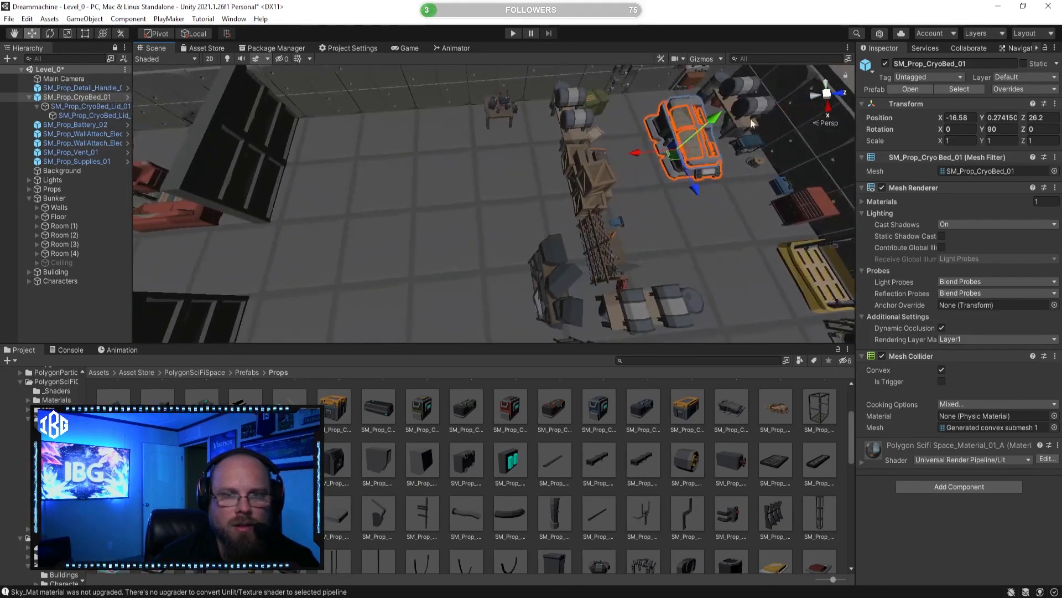
{"action": "left_click_drag", "start_coordinate": [638, 153], "coordinate": [406, 143]}
{"action": "right_click_drag", "start_coordinate": [406, 143], "coordinate": [472, 194]}
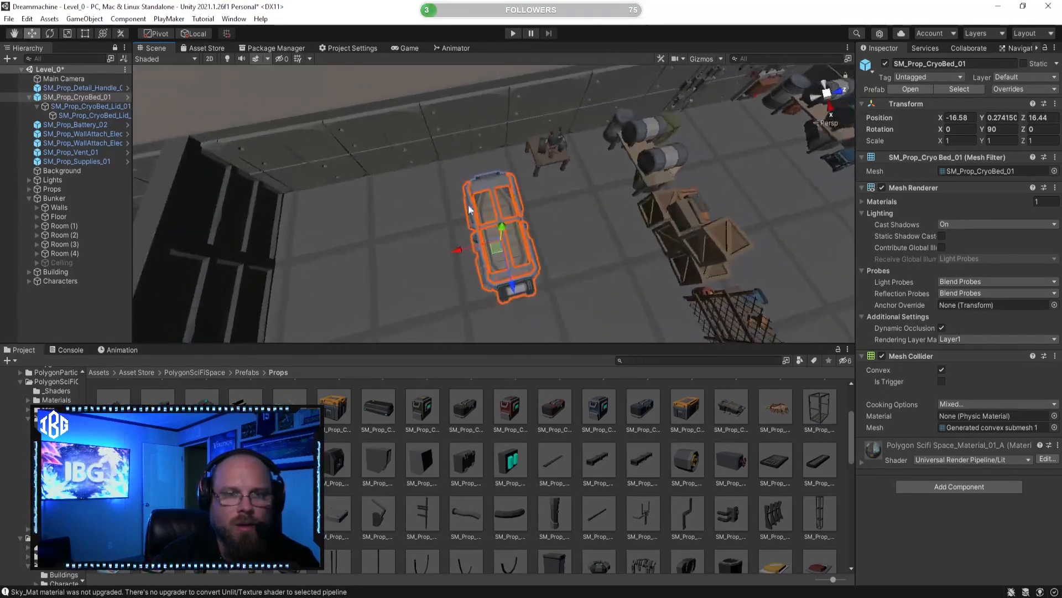
{"action": "left_click_drag", "start_coordinate": [506, 290], "coordinate": [480, 277]}
{"action": "right_click_drag", "start_coordinate": [479, 278], "coordinate": [597, 115]}
Step: Try to move the storage room's four end-wall pieces inward to Z 17.25
{"action": "left_click", "coordinate": [574, 433]}
{"action": "left_click", "coordinate": [719, 135]}
{"action": "left_click", "coordinate": [679, 102], "text": "ctrl"}
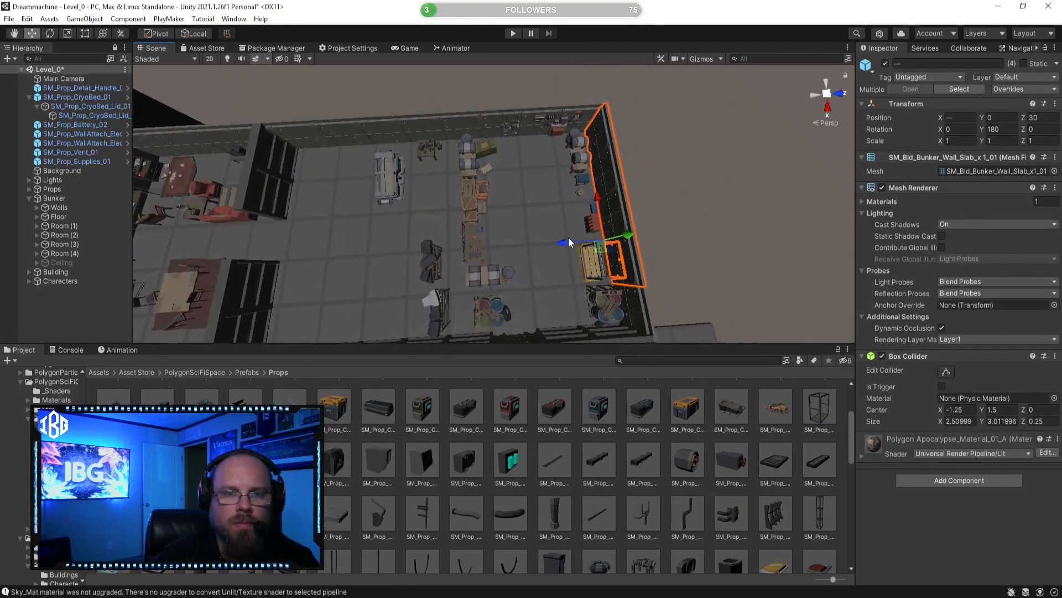
{"action": "left_click_drag", "start_coordinate": [452, 253], "coordinate": [376, 249]}
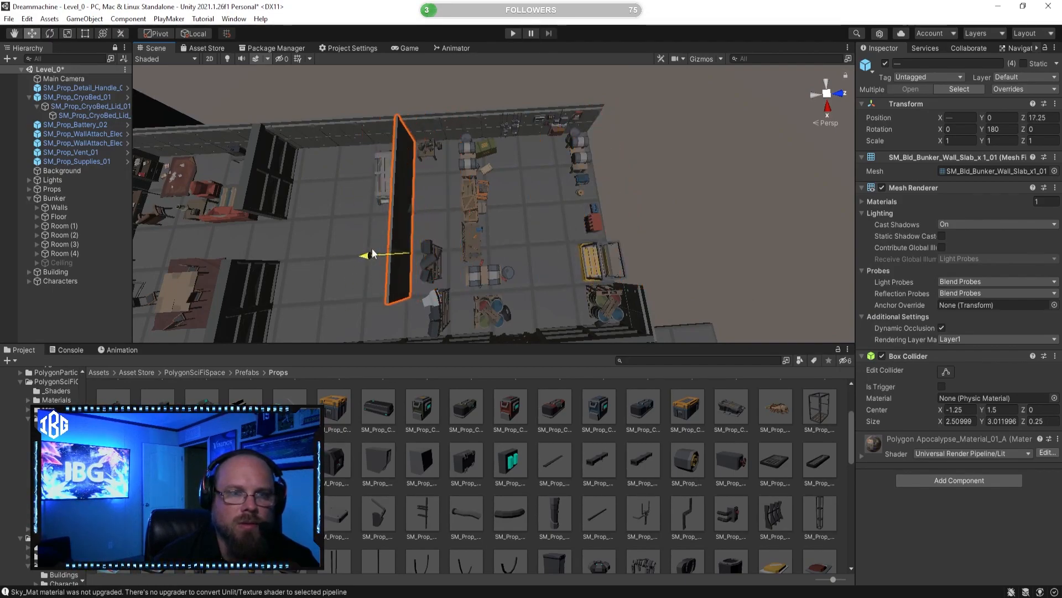
{"action": "right_click_drag", "start_coordinate": [408, 243], "coordinate": [240, 149]}
{"action": "left_click", "coordinate": [621, 443]}
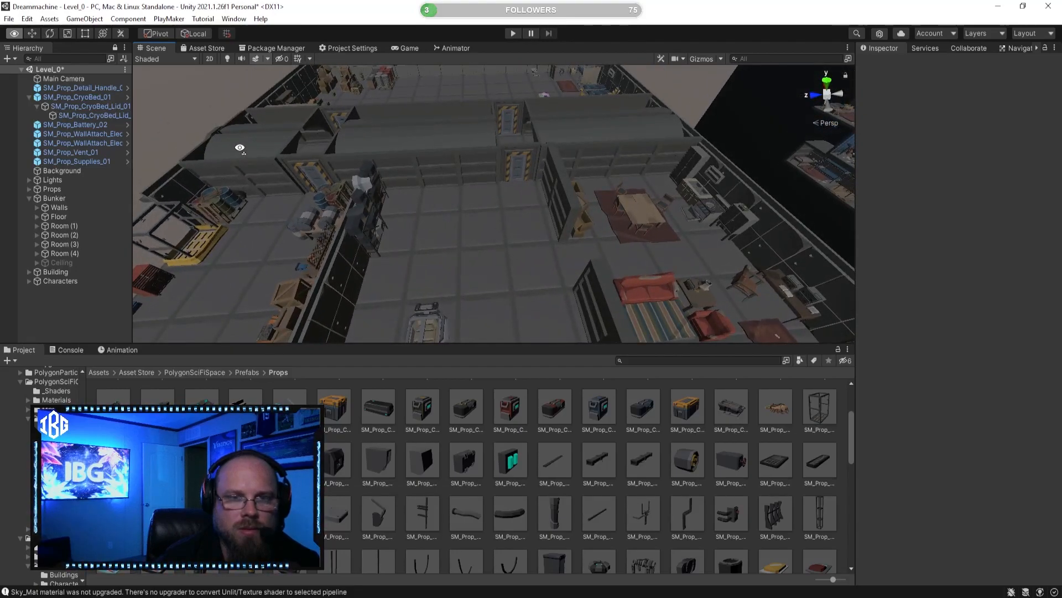
{"action": "right_click_drag", "start_coordinate": [509, 233], "coordinate": [510, 177]}
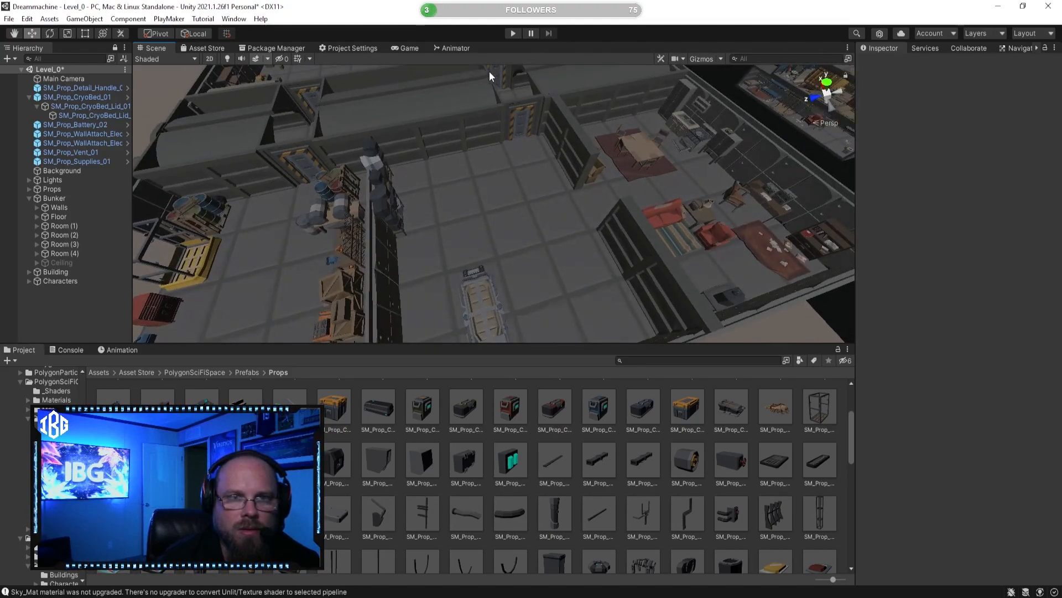
{"action": "right_click_drag", "start_coordinate": [497, 130], "coordinate": [529, 150]}
{"action": "right_click_drag", "start_coordinate": [551, 220], "coordinate": [296, 167]}
{"action": "key", "text": "ctrl+z"}
{"action": "key", "text": "ctrl+z"}
Step: Select the bunker's entire end wall across both rooms and the corridor, including the curved beam ends, and move it inward past the crates
{"action": "right_click_drag", "start_coordinate": [464, 218], "coordinate": [434, 216]}
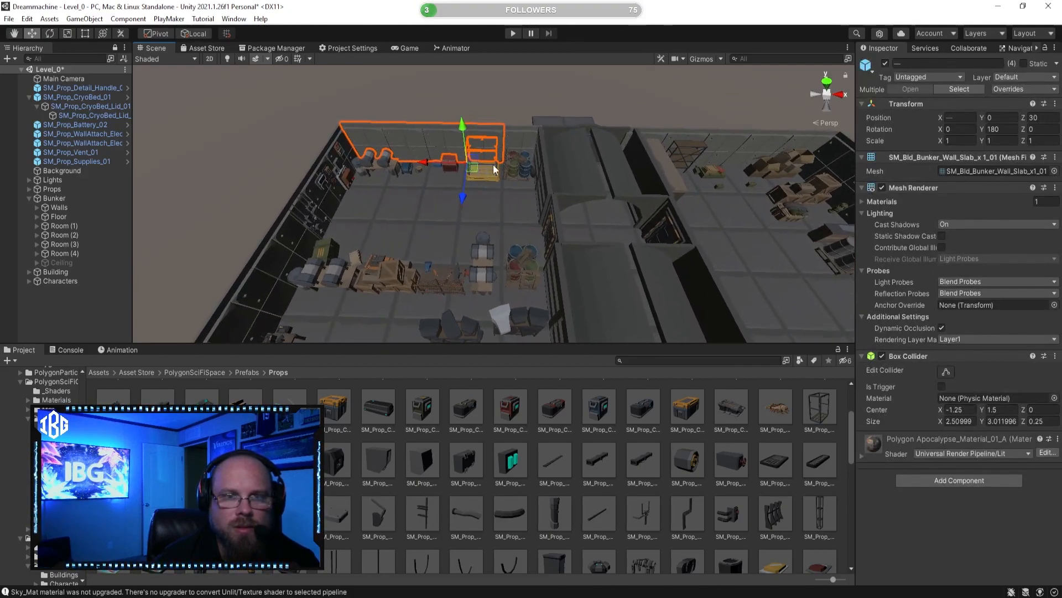
{"action": "right_click_drag", "start_coordinate": [537, 168], "coordinate": [441, 152]}
{"action": "left_click", "coordinate": [441, 155], "text": "shift"}
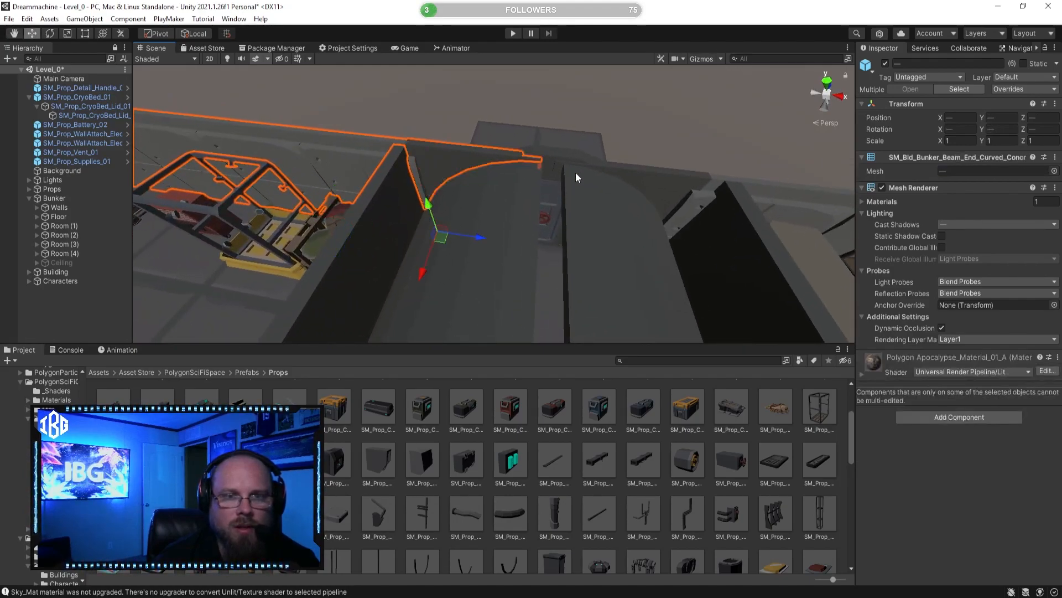
{"action": "left_click", "coordinate": [549, 201], "text": "shift"}
{"action": "right_click_drag", "start_coordinate": [549, 201], "coordinate": [535, 175]}
{"action": "left_click", "coordinate": [599, 175], "text": "shift"}
{"action": "left_click", "coordinate": [684, 181], "text": "shift"}
{"action": "right_click_drag", "start_coordinate": [684, 181], "coordinate": [481, 224]}
{"action": "left_click", "coordinate": [616, 199], "text": "shift"}
{"action": "right_click_drag", "start_coordinate": [616, 199], "coordinate": [305, 175]}
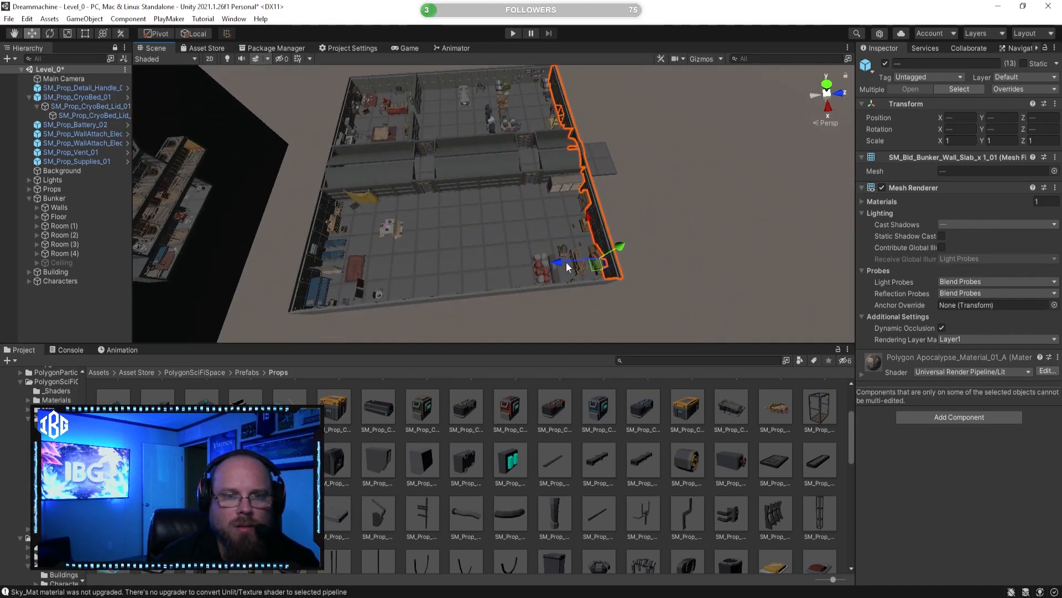
{"action": "left_click_drag", "start_coordinate": [525, 264], "coordinate": [469, 238]}
{"action": "right_click_drag", "start_coordinate": [469, 238], "coordinate": [343, 160]}
{"action": "key", "text": "w"}
{"action": "left_click", "coordinate": [540, 437]}
Step: Rotate SM_Prop_Electronics_Shelf_Preset_02 to Y -90 and move it off the end wall to X 6.484, Z -1.03, near the striped door
{"action": "right_click_drag", "start_coordinate": [467, 264], "coordinate": [378, 255]}
{"action": "left_click", "coordinate": [460, 213]}
{"action": "left_click", "coordinate": [548, 274]}
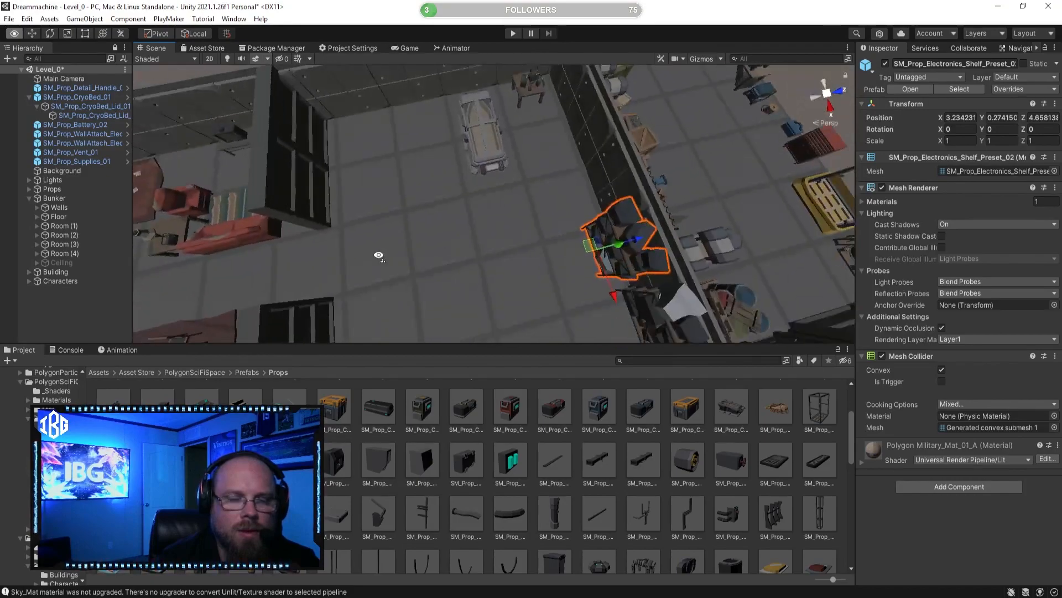
{"action": "right_click_drag", "start_coordinate": [486, 249], "coordinate": [361, 277]}
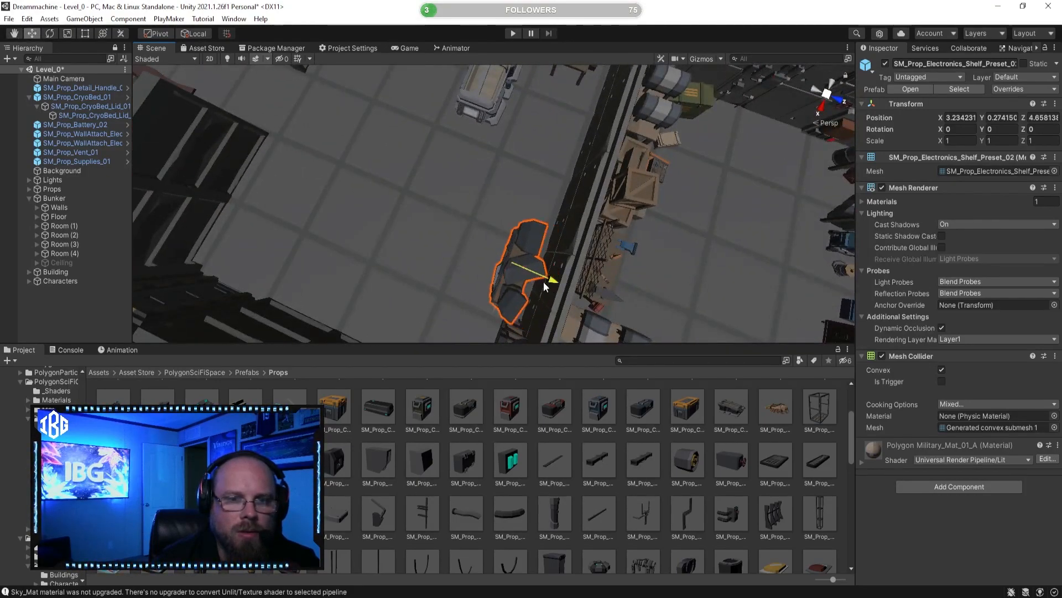
{"action": "left_click_drag", "start_coordinate": [549, 283], "coordinate": [325, 205]}
{"action": "right_click_drag", "start_coordinate": [326, 204], "coordinate": [502, 281]}
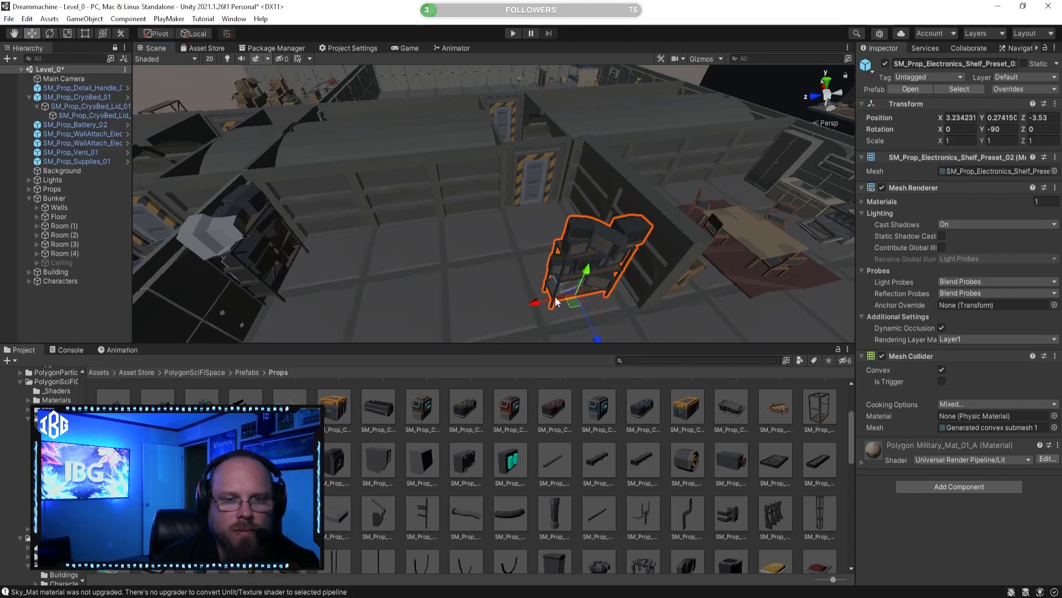
{"action": "left_click_drag", "start_coordinate": [542, 307], "coordinate": [459, 294]}
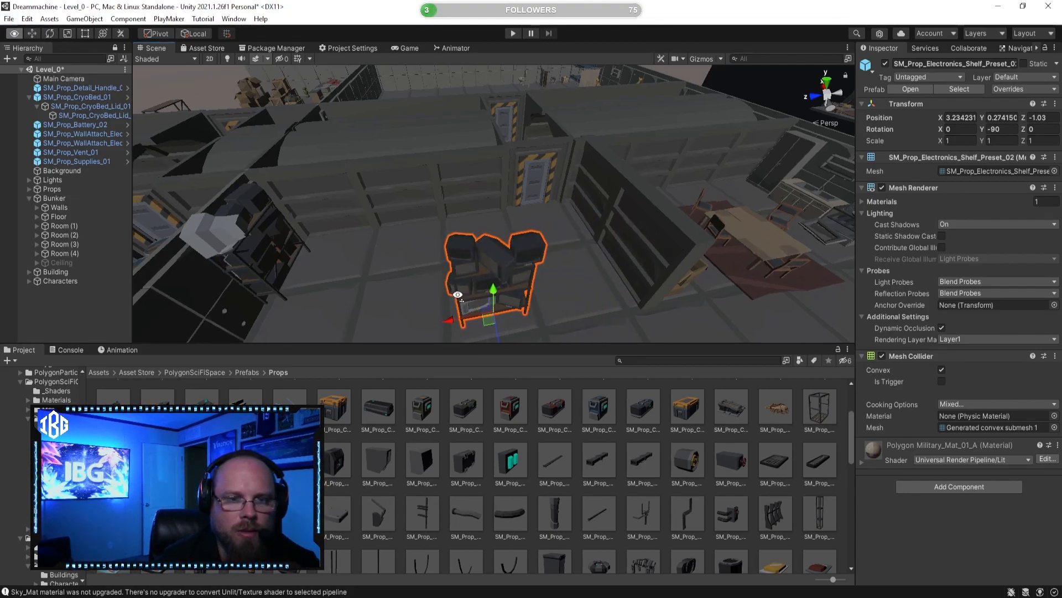
{"action": "right_click_drag", "start_coordinate": [459, 294], "coordinate": [572, 323]}
Step: Lower SM_Prop_Electronics_Shelf_Preset_02 toward the floor to Y -0.046
{"action": "left_click_drag", "start_coordinate": [445, 269], "coordinate": [464, 262], "text": "ctrl"}
{"action": "key", "text": "w"}
{"action": "right_click_drag", "start_coordinate": [464, 262], "coordinate": [371, 149]}
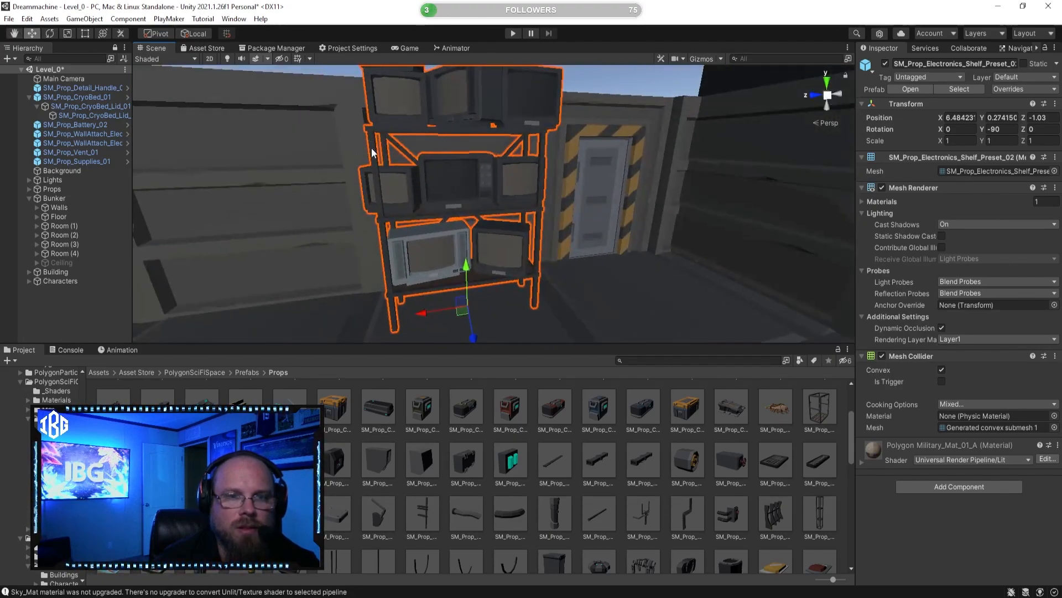
{"action": "left_click_drag", "start_coordinate": [463, 271], "coordinate": [464, 284]}
{"action": "right_click_drag", "start_coordinate": [463, 283], "coordinate": [541, 279]}
{"action": "key", "text": "a"}
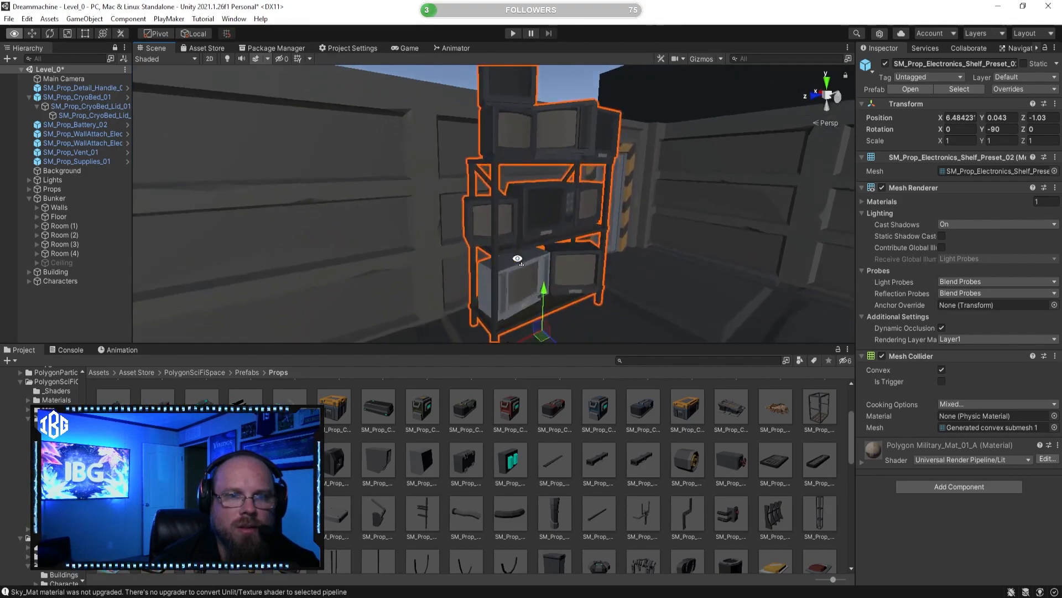
{"action": "left_click_drag", "start_coordinate": [546, 297], "coordinate": [545, 295]}
{"action": "right_click_drag", "start_coordinate": [559, 309], "coordinate": [593, 352]}
{"action": "key", "text": "a"}
{"action": "key", "text": "d"}
Step: Enable the Ceiling object of the Bunker
{"action": "left_click", "coordinate": [80, 264]}
{"action": "left_click", "coordinate": [884, 63]}
{"action": "key", "text": "q"}
Step: Lower the television shelf beside the striped door slightly further so its legs sink into the floor
{"action": "left_click", "coordinate": [579, 433]}
{"action": "right_click_drag", "start_coordinate": [518, 311], "coordinate": [386, 301]}
{"action": "key", "text": "d"}
{"action": "key", "text": "w"}
{"action": "left_click", "coordinate": [466, 236]}
{"action": "right_click_drag", "start_coordinate": [481, 225], "coordinate": [534, 240]}
{"action": "key", "text": "a"}
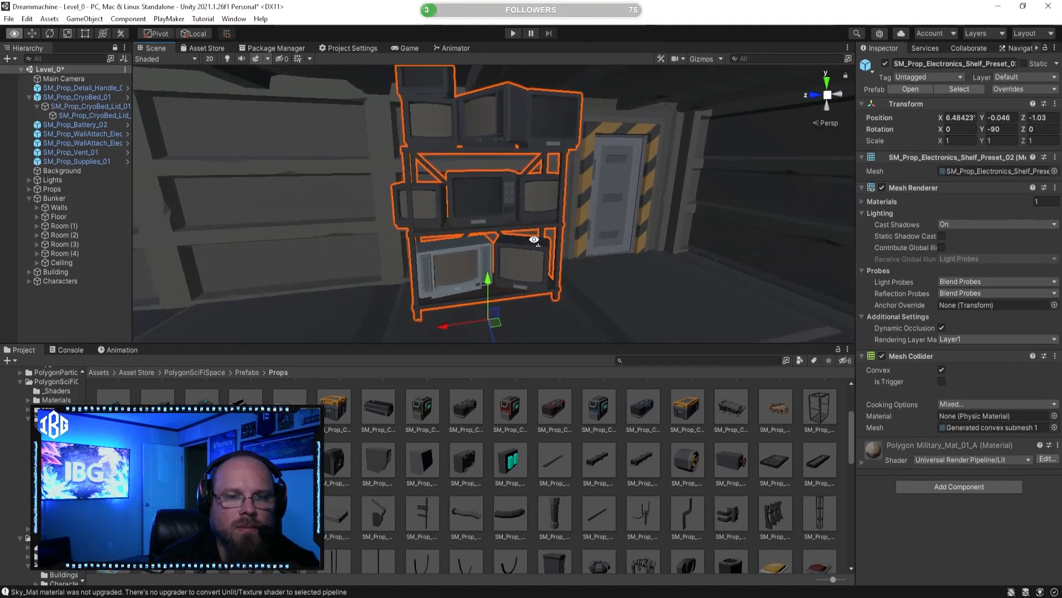
{"action": "left_click_drag", "start_coordinate": [488, 280], "coordinate": [481, 290]}
{"action": "left_click", "coordinate": [536, 412]}
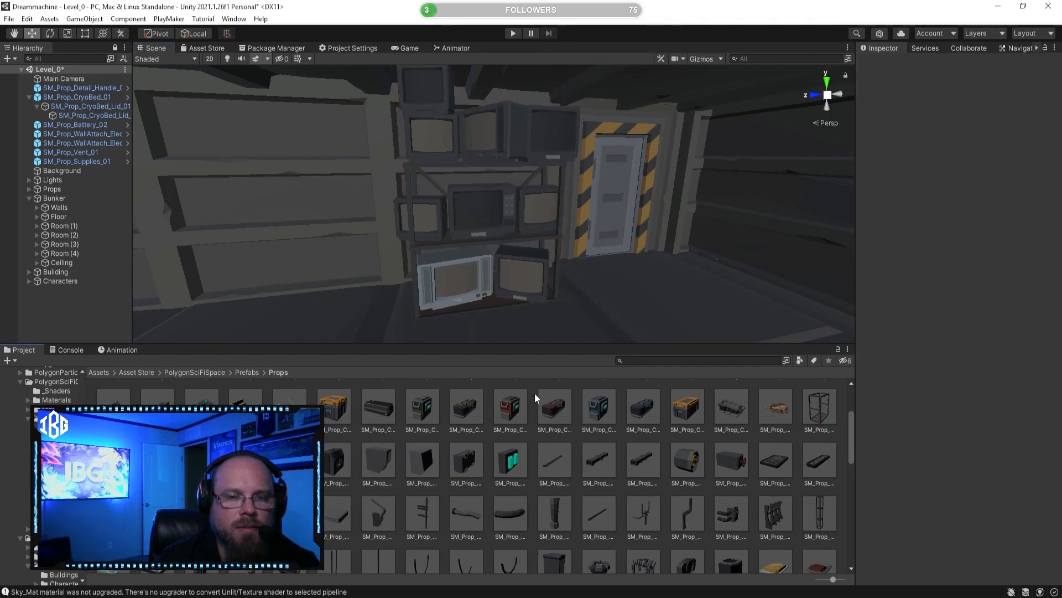
Step: Rotate SM_Prop_Electronics_Shelf_Preset_01 to Y -90 and place it beside the television shelf at X 6.55, Z 1.499
{"action": "right_click_drag", "start_coordinate": [562, 278], "coordinate": [480, 292]}
{"action": "left_click", "coordinate": [270, 119]}
{"action": "scroll", "coordinate": [271, 120], "scroll_direction": "down", "scroll_amount": 3}
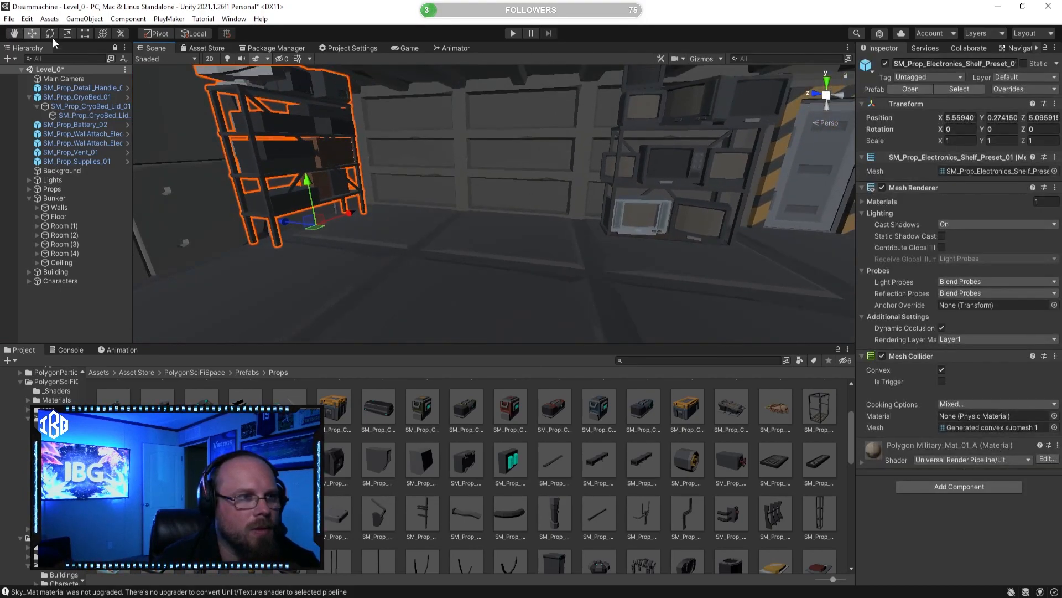
{"action": "left_click_drag", "start_coordinate": [325, 240], "coordinate": [499, 221]}
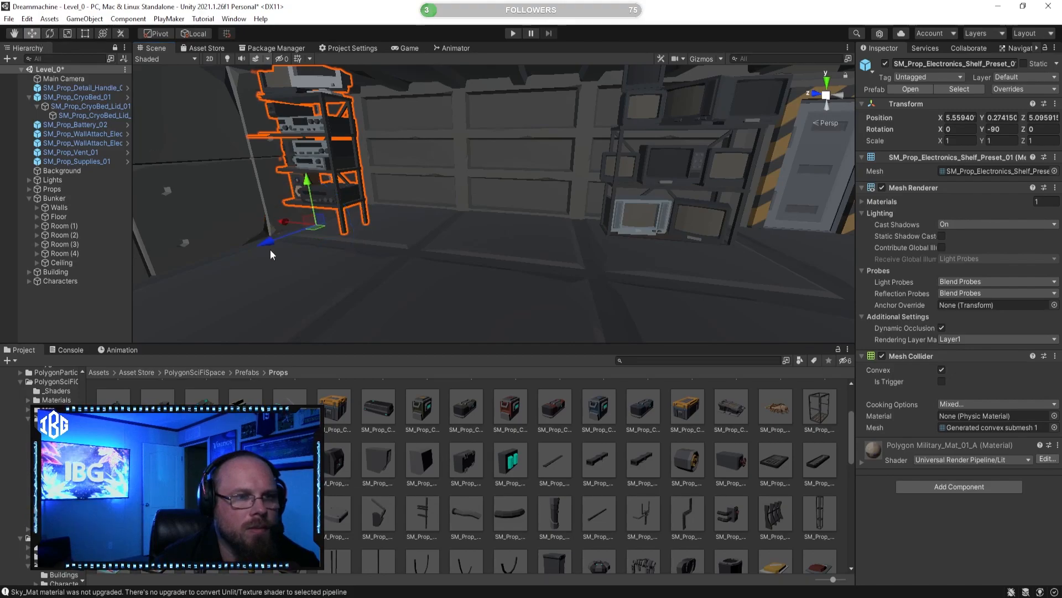
{"action": "left_click_drag", "start_coordinate": [281, 224], "coordinate": [473, 240]}
{"action": "right_click_drag", "start_coordinate": [473, 240], "coordinate": [455, 236]}
{"action": "left_click_drag", "start_coordinate": [395, 302], "coordinate": [456, 268]}
{"action": "right_click_drag", "start_coordinate": [456, 267], "coordinate": [536, 258]}
{"action": "left_click_drag", "start_coordinate": [518, 220], "coordinate": [496, 221]}
{"action": "right_click_drag", "start_coordinate": [496, 221], "coordinate": [473, 217]}
Step: Lower SM_Prop_Electronics_Shelf_Preset_01 to Y -0.198 so it sits on the floor
{"action": "left_click_drag", "start_coordinate": [464, 239], "coordinate": [449, 278]}
{"action": "right_click_drag", "start_coordinate": [448, 279], "coordinate": [525, 320]}
{"action": "key", "text": "w"}
{"action": "key", "text": "s"}
{"action": "left_click_drag", "start_coordinate": [534, 282], "coordinate": [538, 276]}
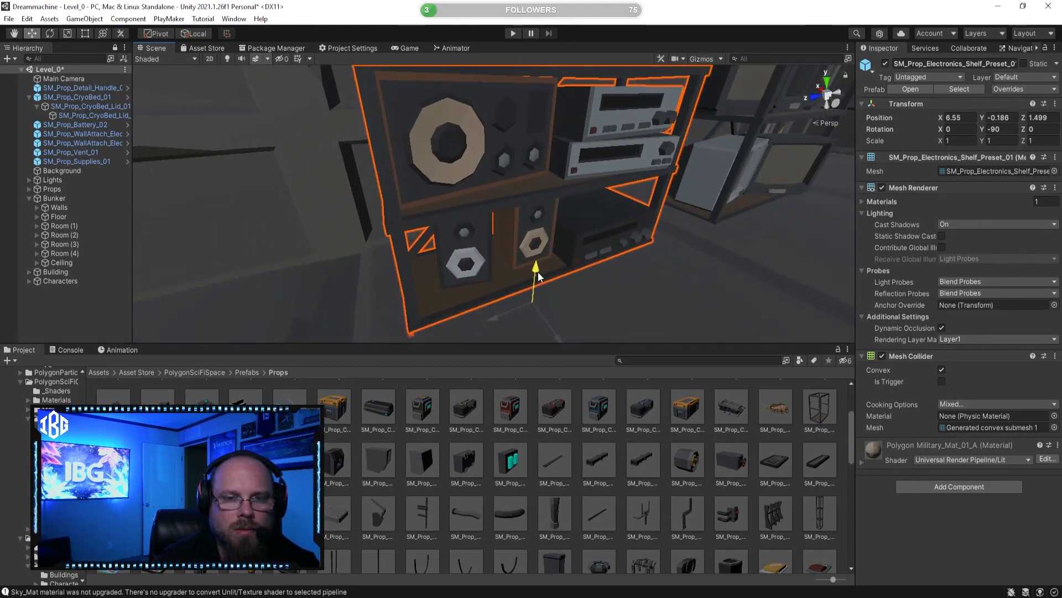
{"action": "left_click", "coordinate": [567, 435]}
Step: Examine the two electronics shelves against the wall up close from several angles
{"action": "key", "text": "s"}
{"action": "key", "text": "d"}
{"action": "right_click_drag", "start_coordinate": [538, 331], "coordinate": [446, 328]}
{"action": "key", "text": "w"}
{"action": "key", "text": "d"}
{"action": "right_click_drag", "start_coordinate": [443, 316], "coordinate": [464, 290]}
{"action": "key", "text": "w"}
{"action": "right_click_drag", "start_coordinate": [491, 189], "coordinate": [464, 161]}
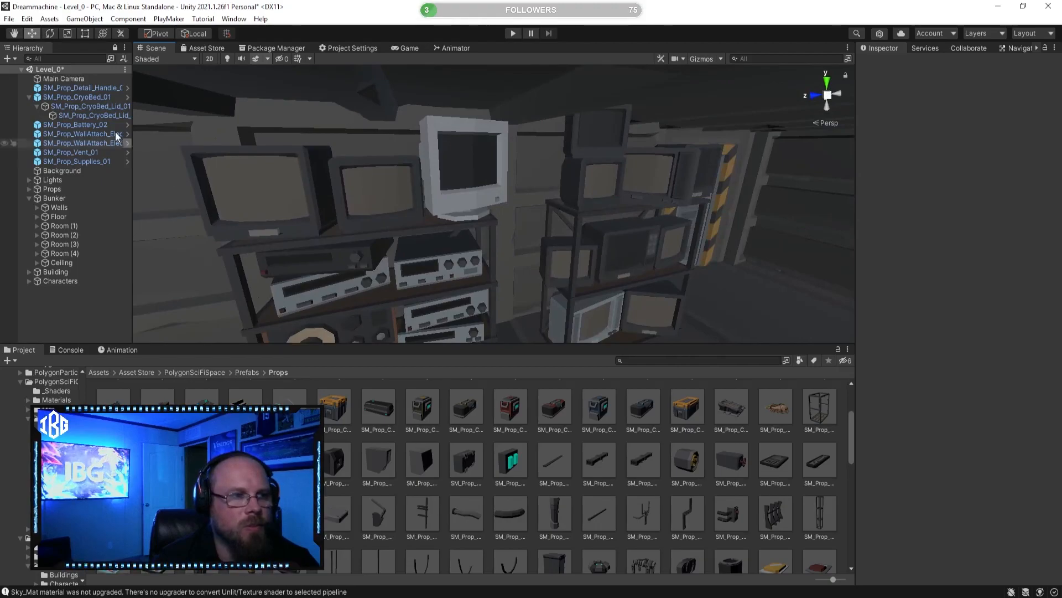
Step: Collapse the SM_Prop_CryoBed_01 hierarchy and disable the Bunker's Ceiling object
{"action": "left_click", "coordinate": [29, 97]}
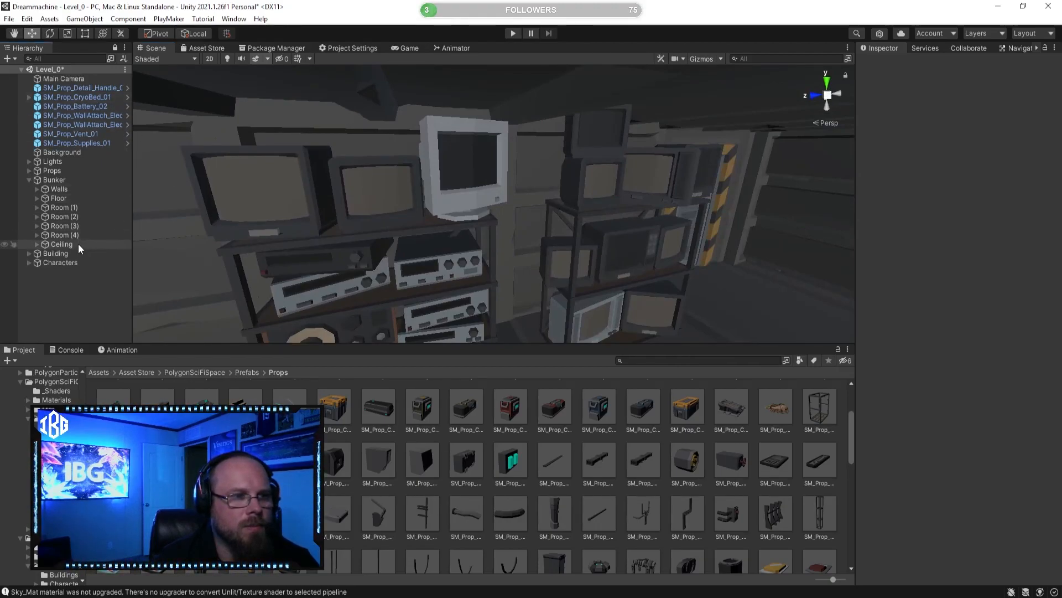
{"action": "left_click", "coordinate": [61, 244]}
{"action": "left_click", "coordinate": [886, 64]}
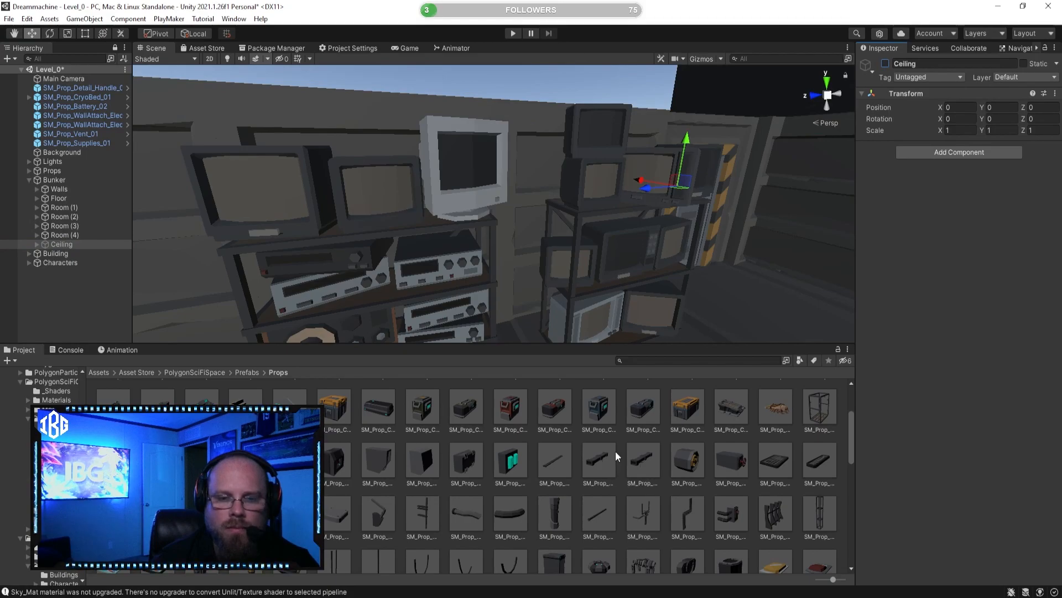
Step: Try to move SM_Prop_Workbench_01 from between the barrels and crates
{"action": "left_click", "coordinate": [576, 173]}
{"action": "right_click_drag", "start_coordinate": [576, 173], "coordinate": [539, 308]}
{"action": "left_click", "coordinate": [537, 269]}
{"action": "right_click_drag", "start_coordinate": [537, 268], "coordinate": [627, 282]}
{"action": "scroll", "coordinate": [475, 222], "scroll_direction": "up", "scroll_amount": 5}
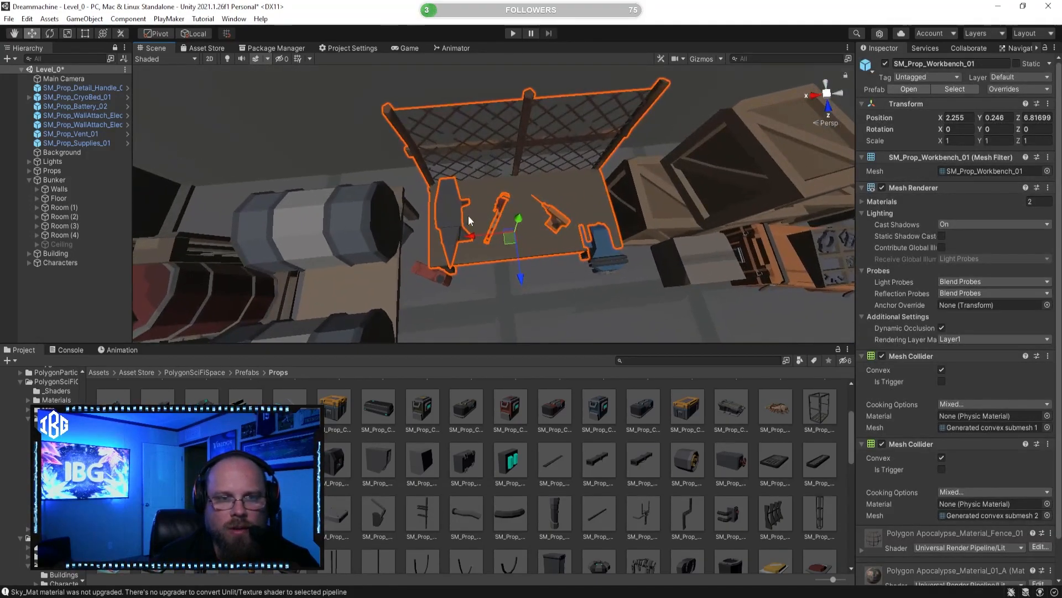
{"action": "left_click", "coordinate": [446, 217], "text": "shift"}
{"action": "left_click", "coordinate": [504, 219]}
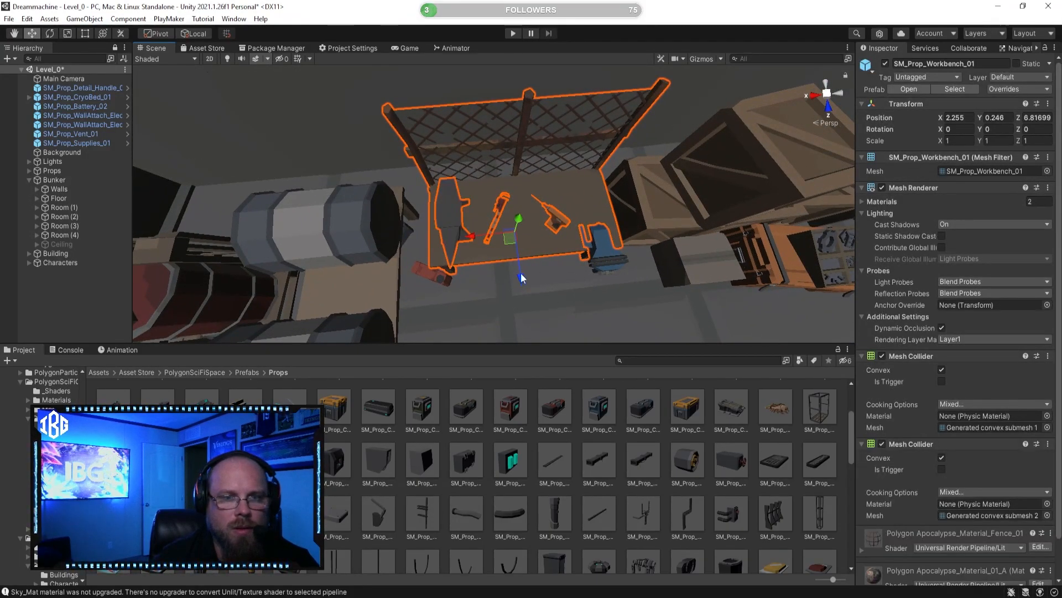
{"action": "left_click_drag", "start_coordinate": [523, 280], "coordinate": [506, 177]}
{"action": "key", "text": "ctrl+z"}
{"action": "key", "text": "ctrl+z"}
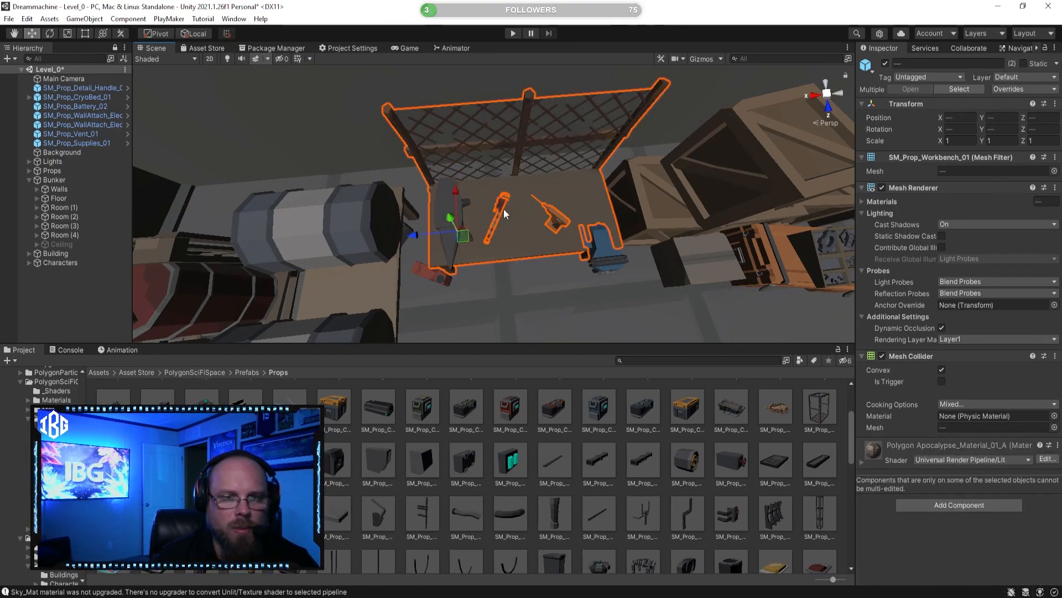
Step: Select the workbench together with the anvil, wrench, drill, blue vise and the red items beside it
{"action": "left_click", "coordinate": [502, 209], "text": "shift"}
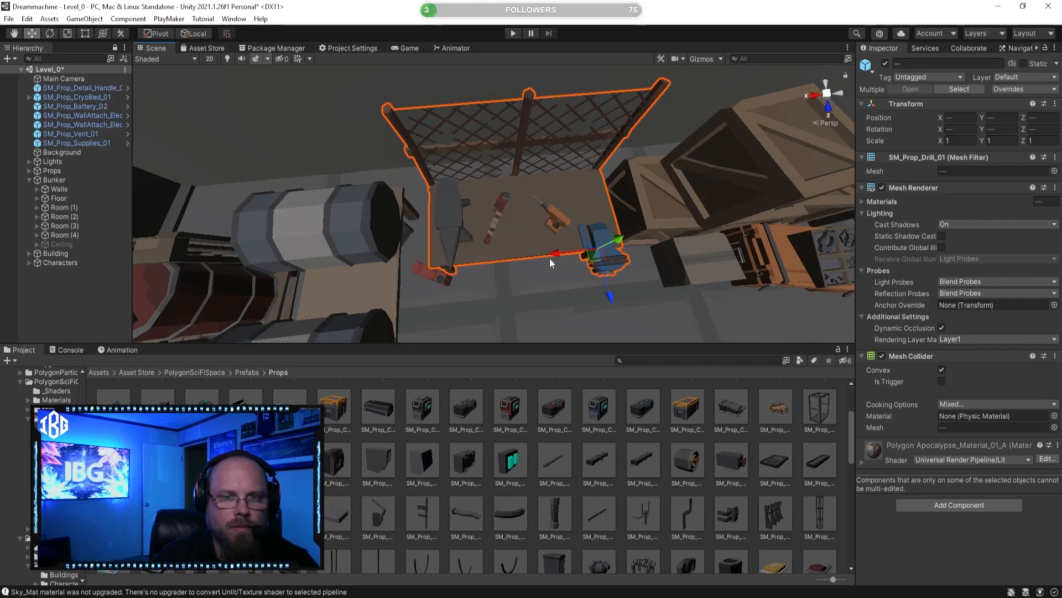
{"action": "left_click", "coordinate": [439, 277], "text": "shift"}
{"action": "right_click_drag", "start_coordinate": [483, 265], "coordinate": [353, 216]}
{"action": "left_click_drag", "start_coordinate": [349, 210], "coordinate": [523, 171]}
{"action": "key", "text": "ctrl+z"}
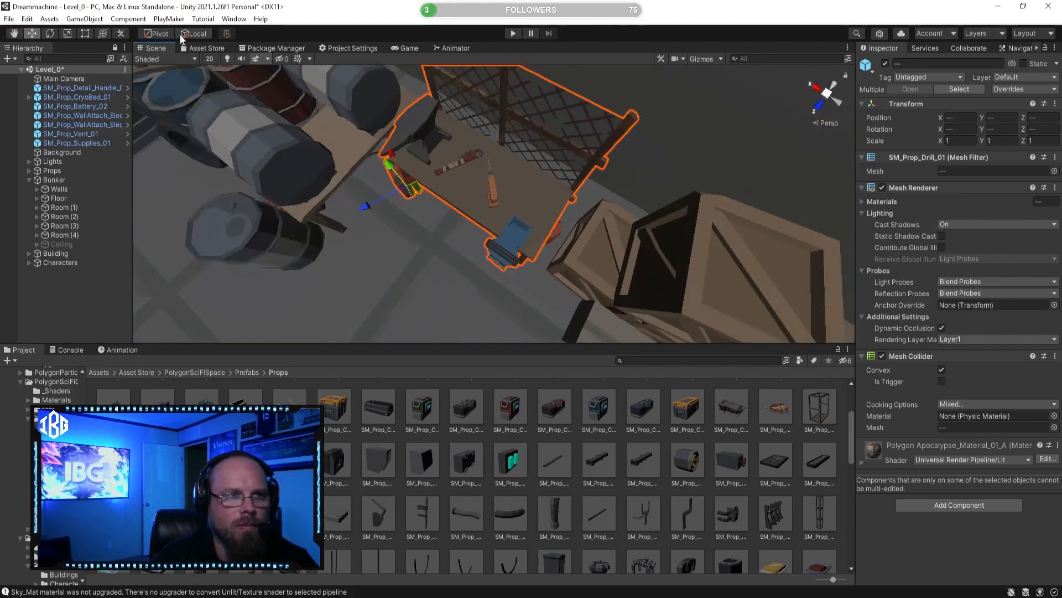
{"action": "left_click", "coordinate": [560, 227], "text": "shift"}
Step: Move the selected workbench group out from between the barrels and crates into the cryo bed room, using global handle orientation
{"action": "left_click_drag", "start_coordinate": [523, 277], "coordinate": [619, 167]}
{"action": "right_click_drag", "start_coordinate": [620, 172], "coordinate": [477, 121]}
{"action": "key", "text": "ctrl+z"}
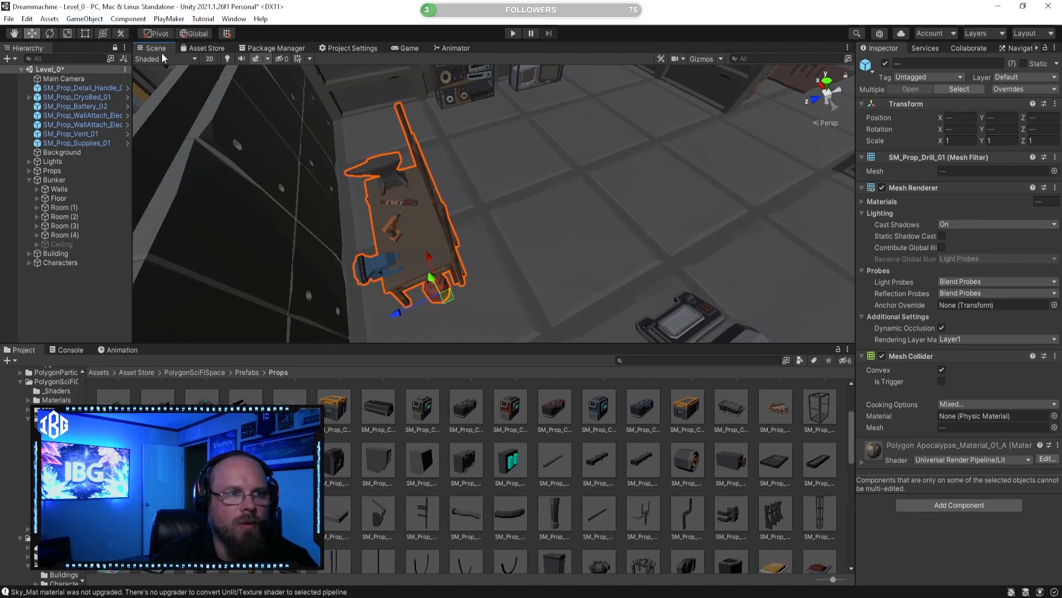
{"action": "scroll", "coordinate": [418, 315], "scroll_direction": "down", "scroll_amount": 3}
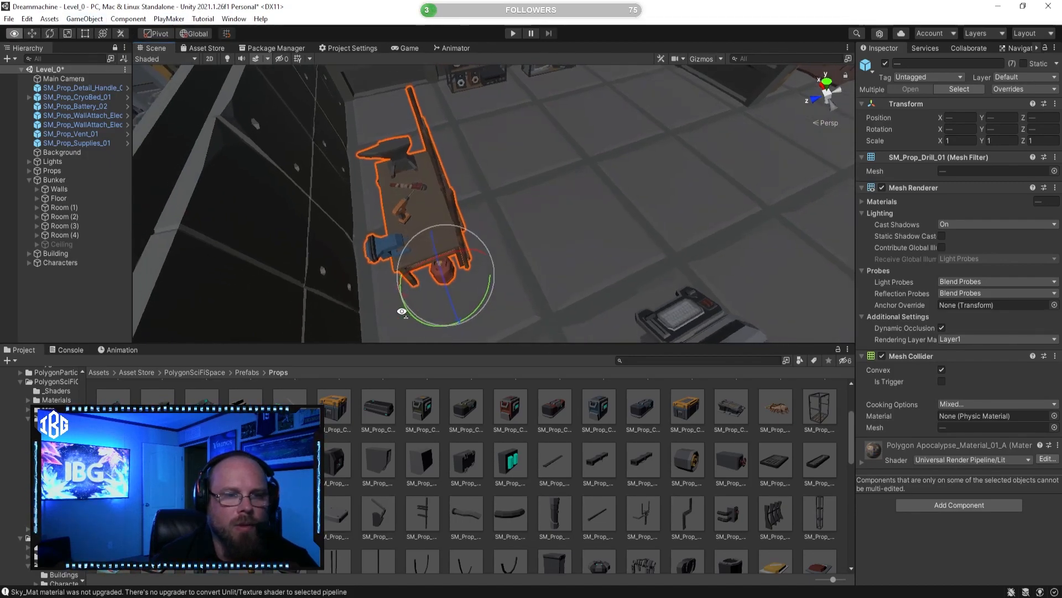
Step: Rotate the workbench group about its center so its mesh back faces the shelf wall, and position it in the corner beside the electronics shelves
{"action": "left_click_drag", "start_coordinate": [437, 306], "coordinate": [502, 308]}
{"action": "key", "text": "ctrl+z"}
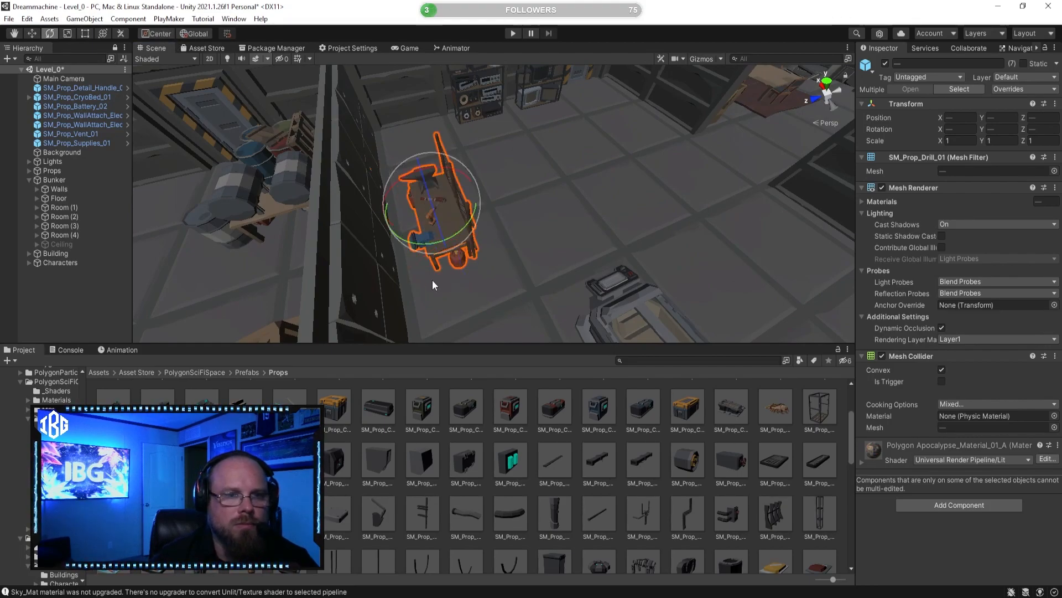
{"action": "left_click_drag", "start_coordinate": [420, 235], "coordinate": [99, 90]}
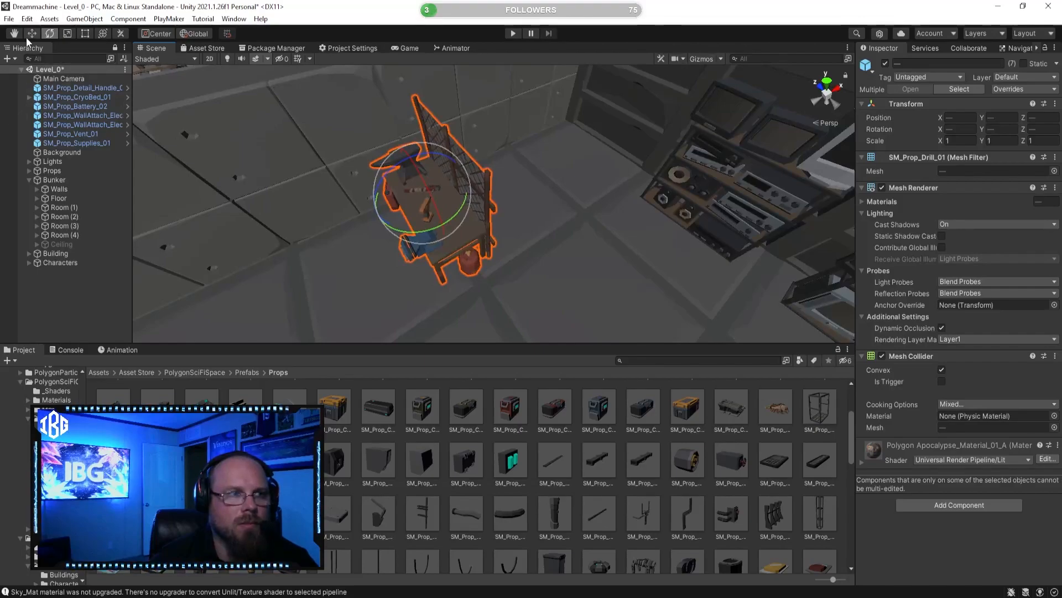
{"action": "left_click_drag", "start_coordinate": [463, 173], "coordinate": [630, 128]}
{"action": "right_click_drag", "start_coordinate": [630, 127], "coordinate": [498, 174]}
{"action": "key", "text": "w"}
{"action": "left_click_drag", "start_coordinate": [393, 180], "coordinate": [412, 184]}
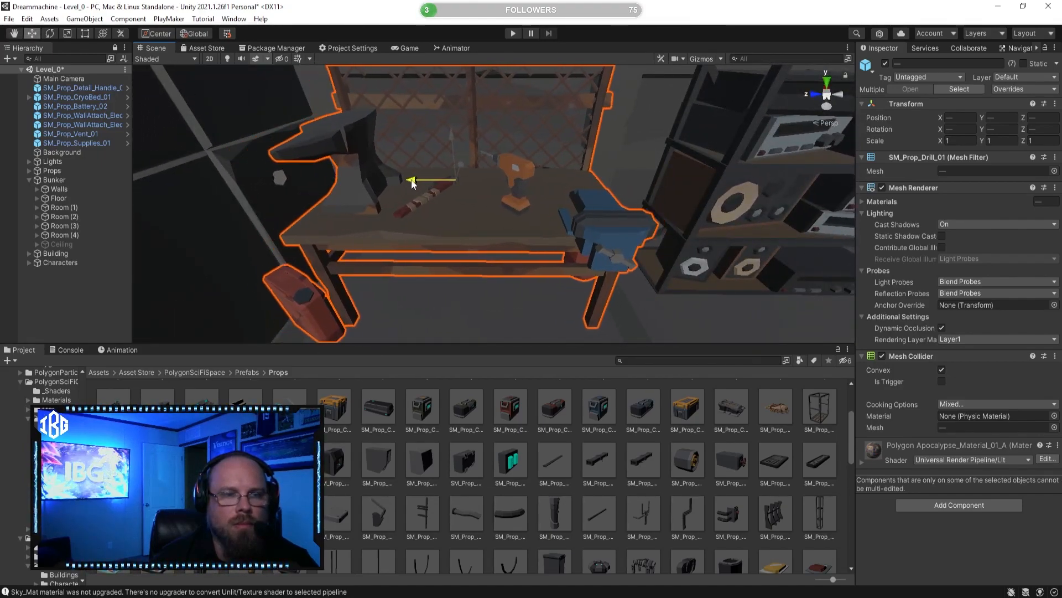
Step: Examine the placed workbench, the shelves and the surrounding bunker rooms from above and from several angles
{"action": "left_click", "coordinate": [579, 446]}
{"action": "key", "text": "s"}
{"action": "key", "text": "d"}
{"action": "right_click_drag", "start_coordinate": [536, 221], "coordinate": [450, 228]}
{"action": "key", "text": "e"}
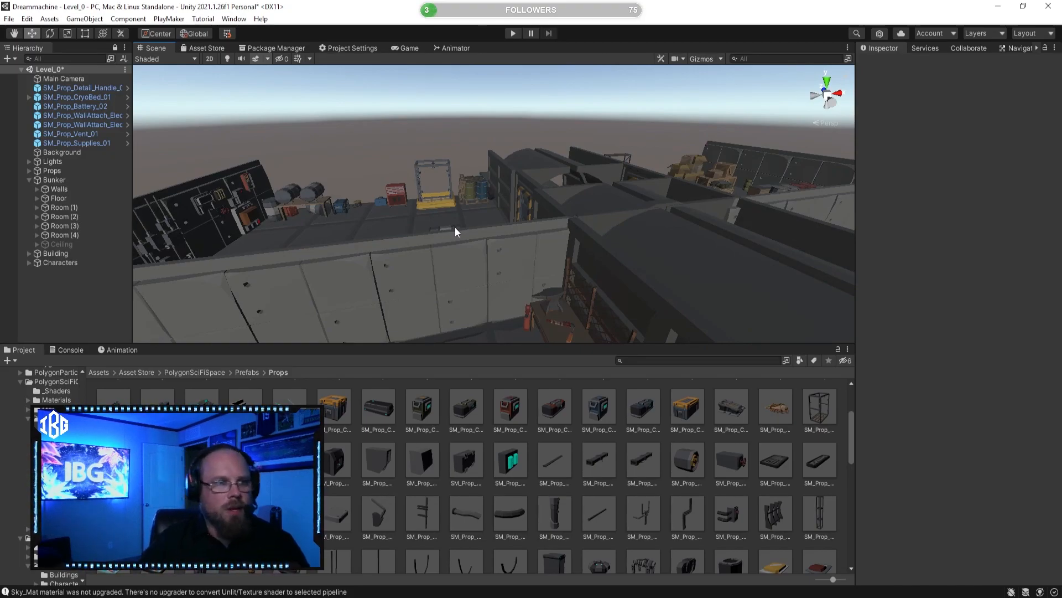
{"action": "left_click_drag", "start_coordinate": [459, 230], "coordinate": [658, 308], "text": "alt"}
{"action": "right_click_drag", "start_coordinate": [569, 258], "coordinate": [588, 264]}
{"action": "key", "text": "e"}
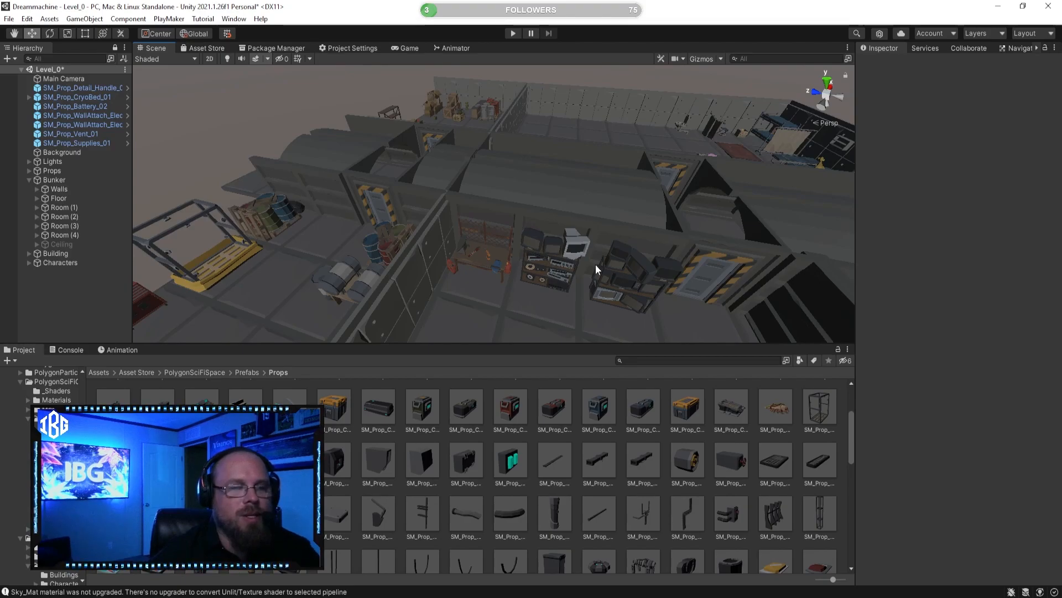
{"action": "right_click_drag", "start_coordinate": [627, 231], "coordinate": [556, 231]}
{"action": "right_click_drag", "start_coordinate": [527, 266], "coordinate": [580, 244]}
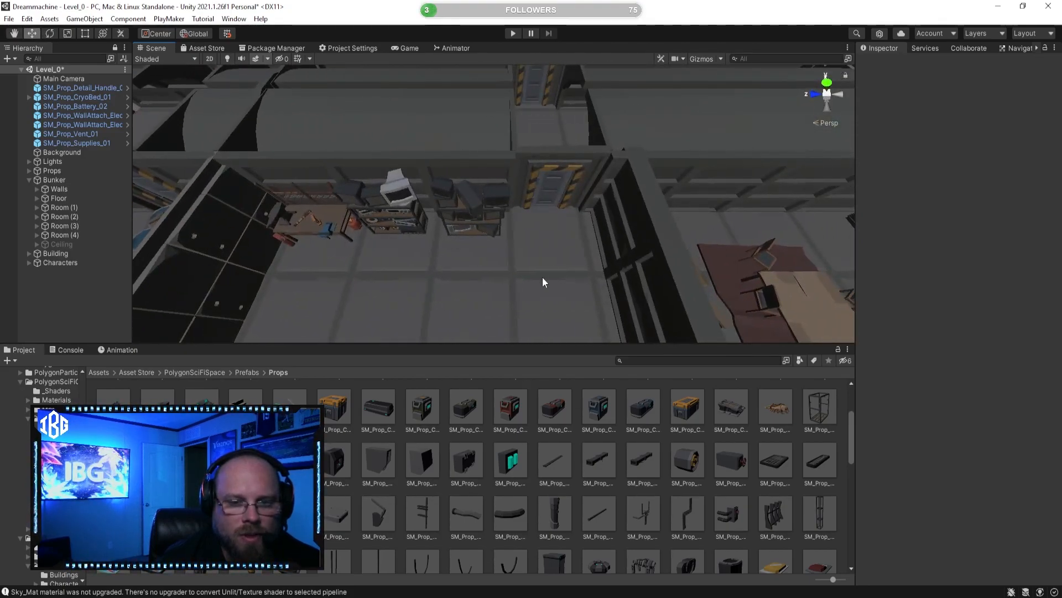
Step: Browse the Props prefabs and preview SM_Prop_Detail_Struts_02 and SM_Prop_Detail_Pipe_01
{"action": "scroll", "coordinate": [633, 514], "scroll_direction": "down", "scroll_amount": 2}
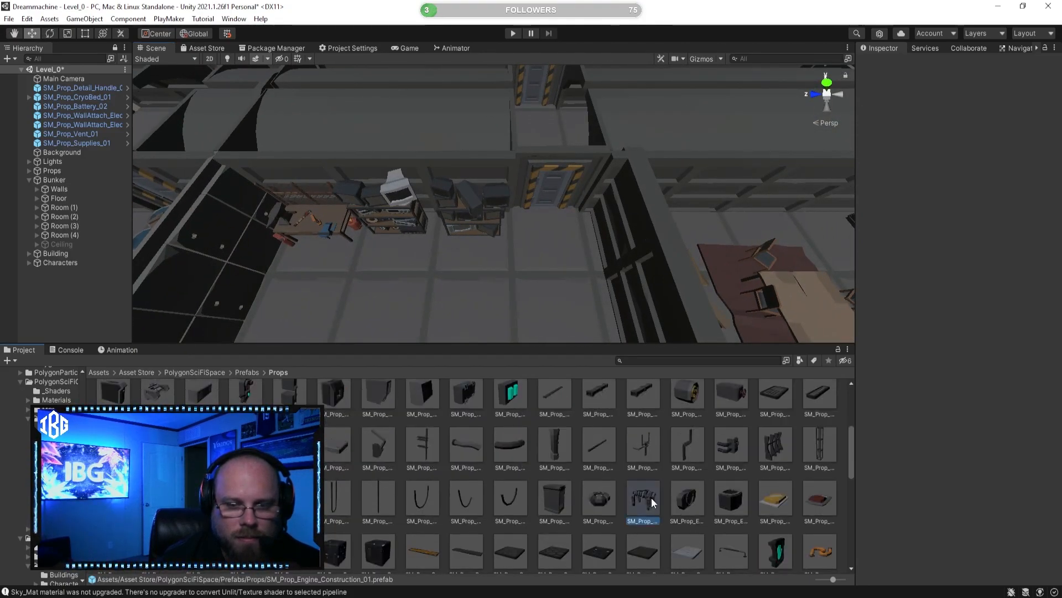
{"action": "left_click_drag", "start_coordinate": [962, 470], "coordinate": [834, 453]}
{"action": "left_click", "coordinate": [775, 445]}
{"action": "left_click", "coordinate": [826, 450]}
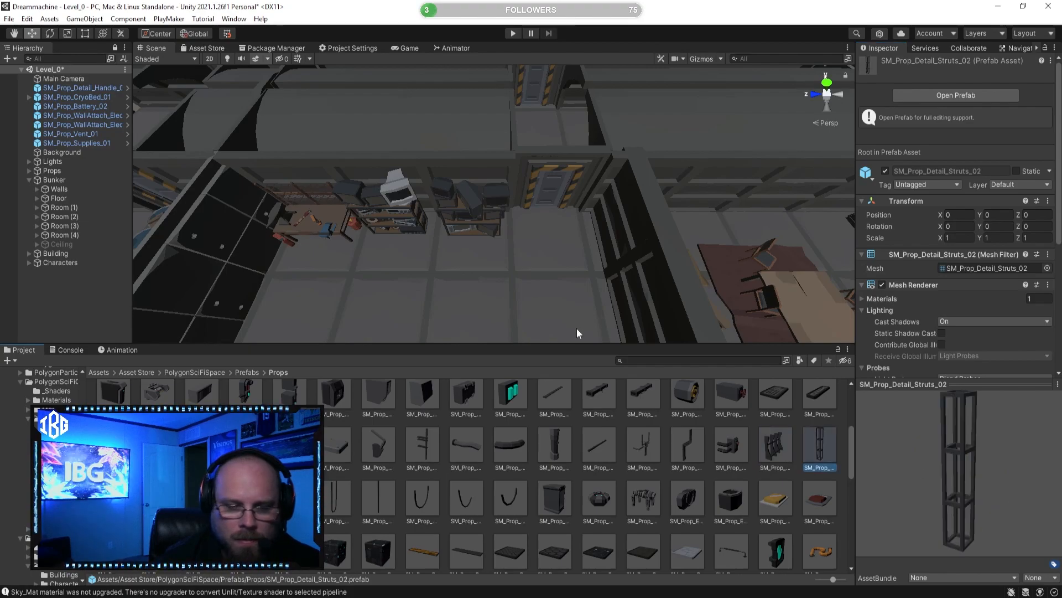
{"action": "left_click", "coordinate": [379, 446]}
{"action": "mouse_move", "coordinate": [952, 470]}
{"action": "left_mouse_down"}
{"action": "mouse_move", "coordinate": [949, 443]}
{"action": "mouse_move", "coordinate": [934, 467]}
{"action": "left_mouse_up"}
Step: Duplicate the four concrete pieces of the partition wall by the lounge and move the copy over beside the cryo bed
{"action": "right_click_drag", "start_coordinate": [507, 225], "coordinate": [593, 264]}
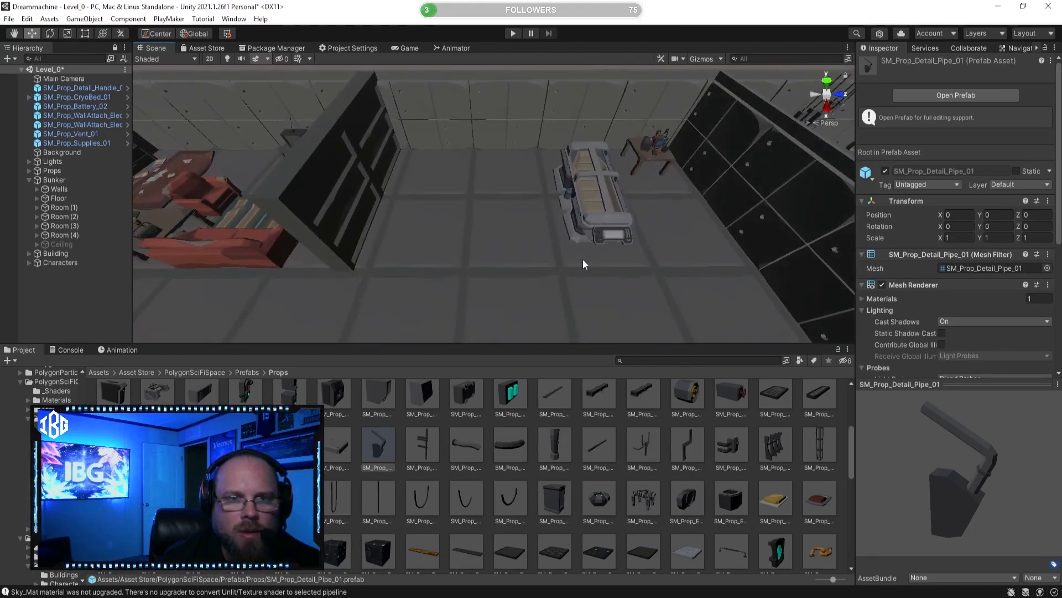
{"action": "left_click", "coordinate": [352, 166]}
{"action": "left_click", "coordinate": [360, 138], "text": "shift"}
{"action": "right_click_drag", "start_coordinate": [359, 137], "coordinate": [476, 156]}
{"action": "left_click", "coordinate": [472, 151], "text": "shift"}
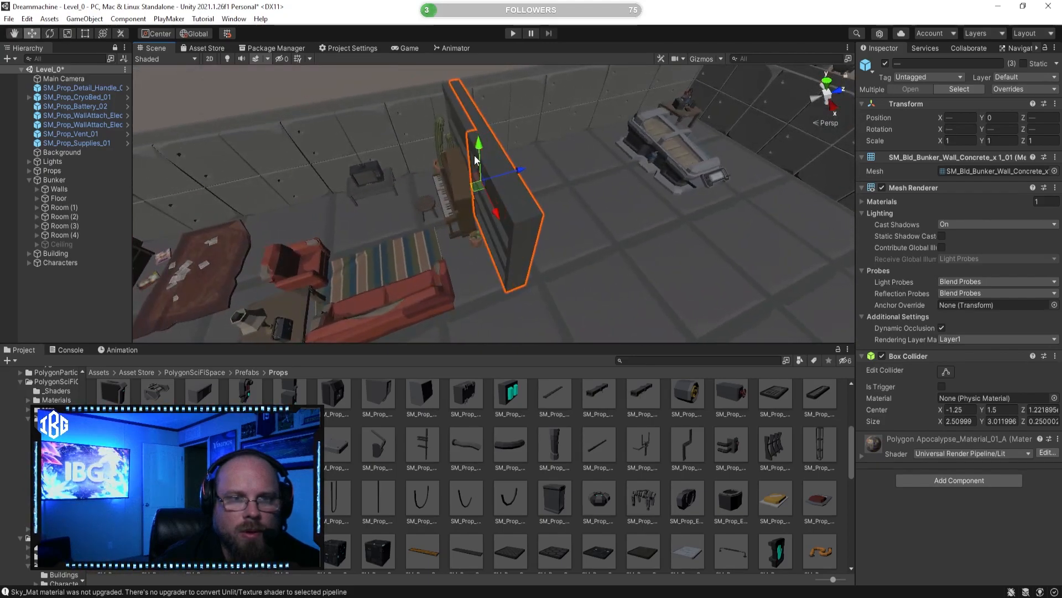
{"action": "left_click", "coordinate": [458, 118], "text": "shift"}
{"action": "right_click_drag", "start_coordinate": [472, 156], "coordinate": [417, 209]}
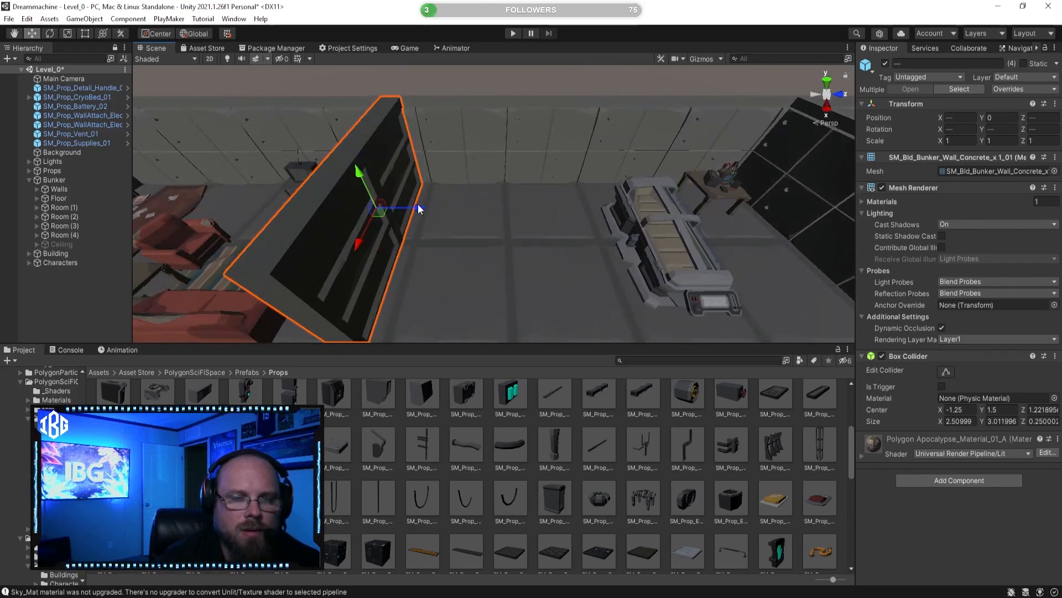
{"action": "left_click_drag", "start_coordinate": [417, 208], "coordinate": [530, 201]}
{"action": "key", "text": "f"}
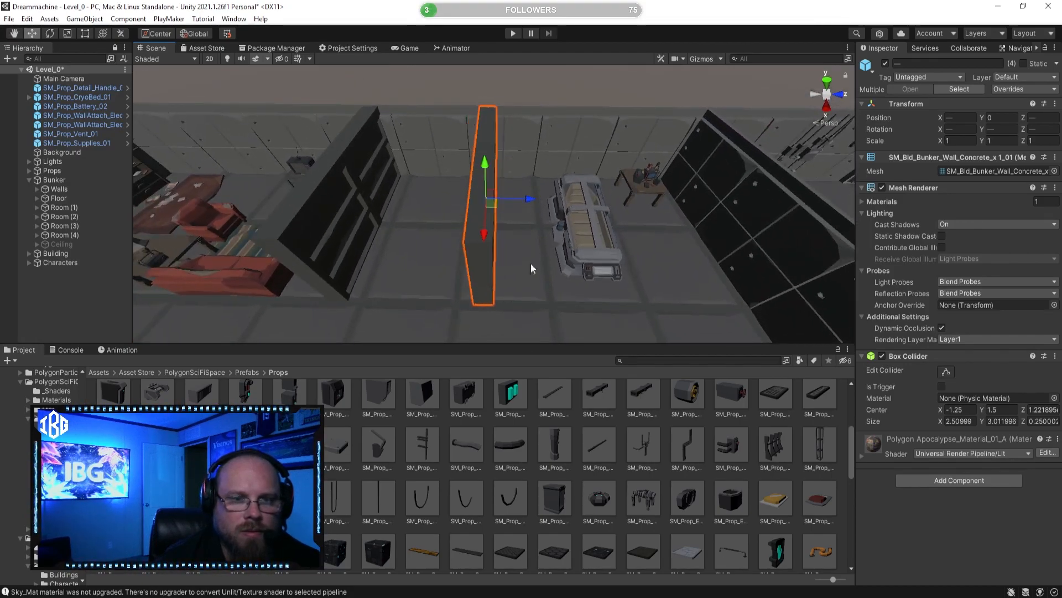
Step: Delete the SM_Prop_BarrelStack_02 beside the striped door
{"action": "left_click", "coordinate": [530, 418]}
{"action": "right_click_drag", "start_coordinate": [549, 260], "coordinate": [592, 179]}
{"action": "left_click", "coordinate": [594, 186]}
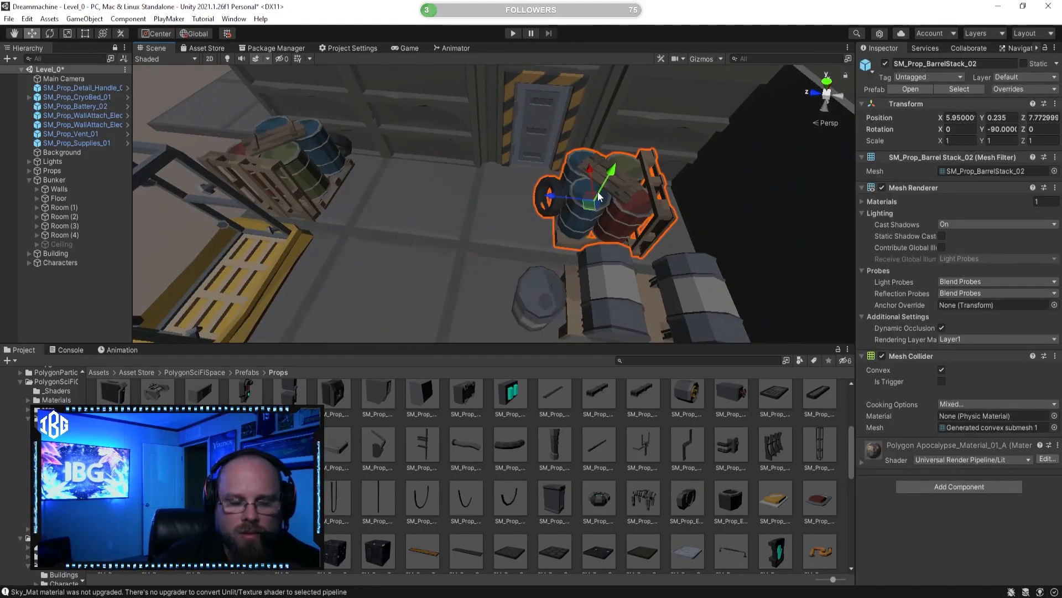
{"action": "key", "text": "Delete"}
Step: Bring SM_Prop_Crate_Wall_01 into the space between the original partition and its copy
{"action": "right_click_drag", "start_coordinate": [618, 260], "coordinate": [410, 197]}
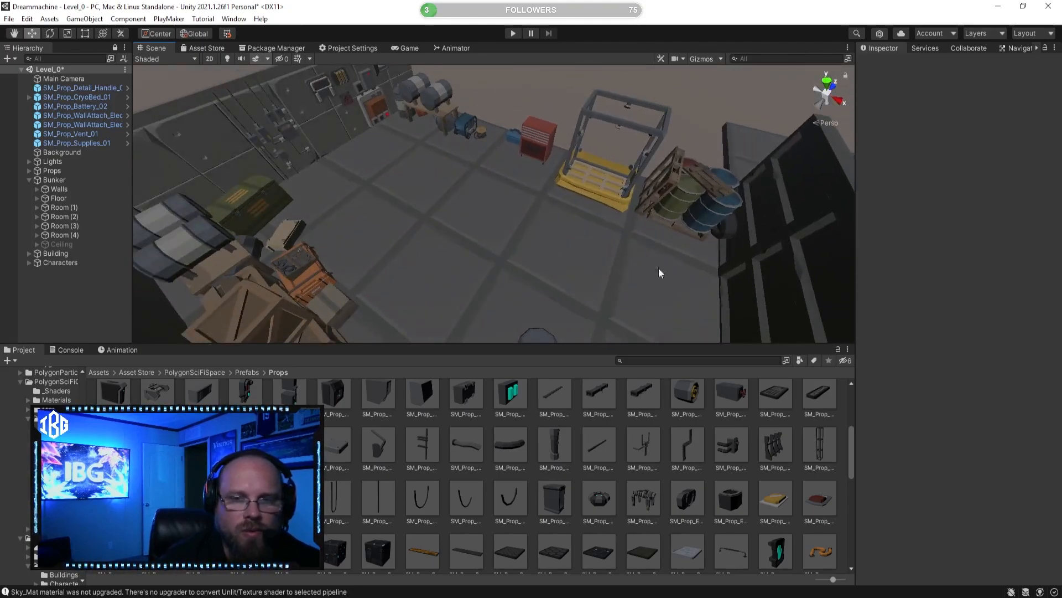
{"action": "left_click", "coordinate": [696, 186]}
{"action": "right_click_drag", "start_coordinate": [564, 230], "coordinate": [608, 247]}
{"action": "left_click_drag", "start_coordinate": [614, 242], "coordinate": [325, 230]}
{"action": "right_click_drag", "start_coordinate": [325, 231], "coordinate": [574, 228]}
{"action": "left_click_drag", "start_coordinate": [574, 227], "coordinate": [463, 205]}
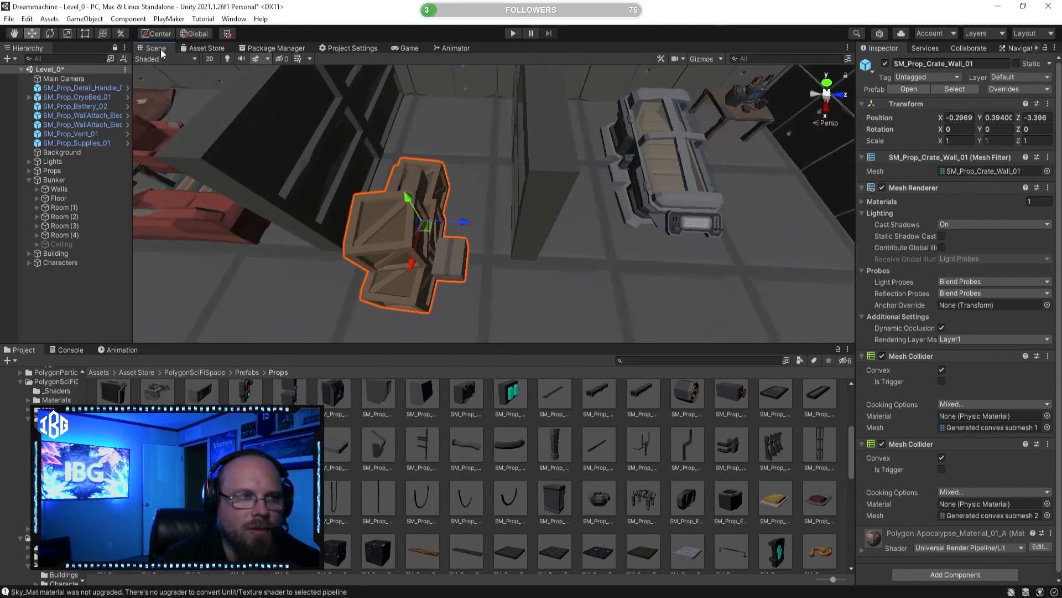
Step: Rotate SM_Prop_Crate_Wall_01 to 90 degrees on Y and move it back between the partitions to about X -3.81
{"action": "left_click_drag", "start_coordinate": [426, 260], "coordinate": [282, 256]}
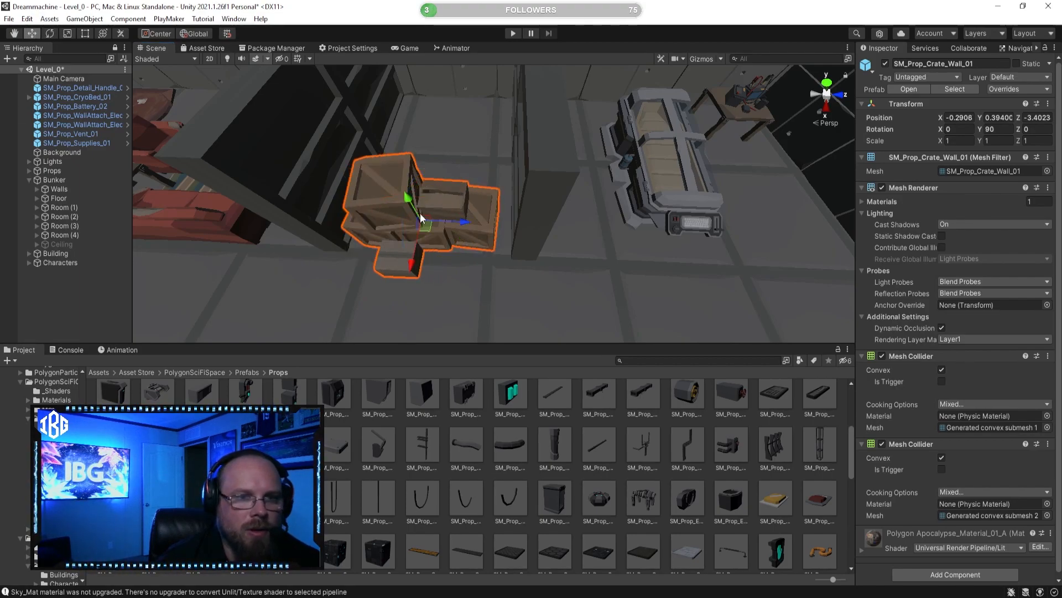
{"action": "left_click_drag", "start_coordinate": [463, 226], "coordinate": [576, 178]}
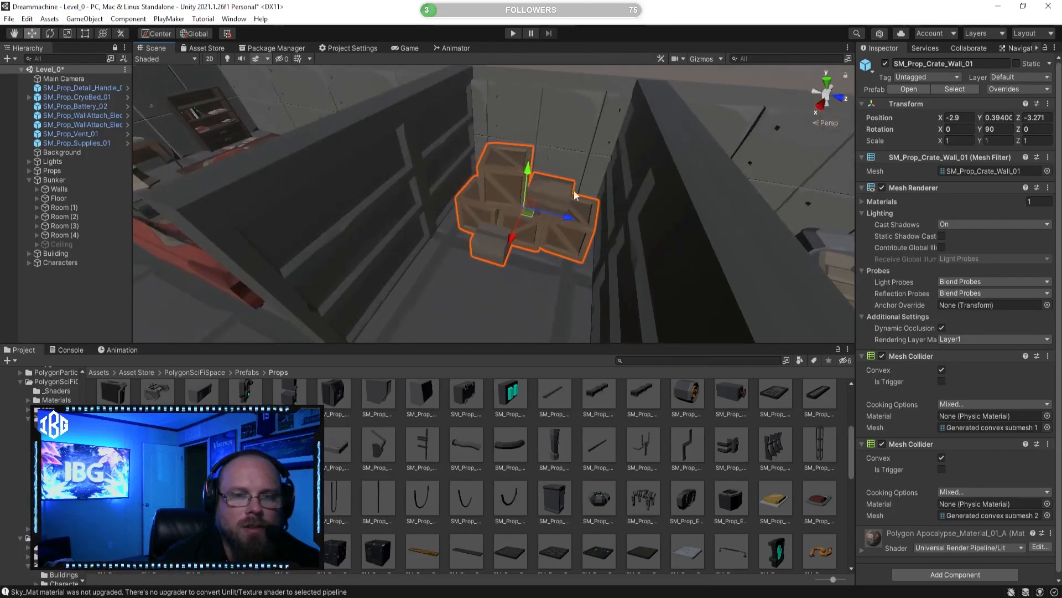
{"action": "left_click_drag", "start_coordinate": [511, 242], "coordinate": [535, 210]}
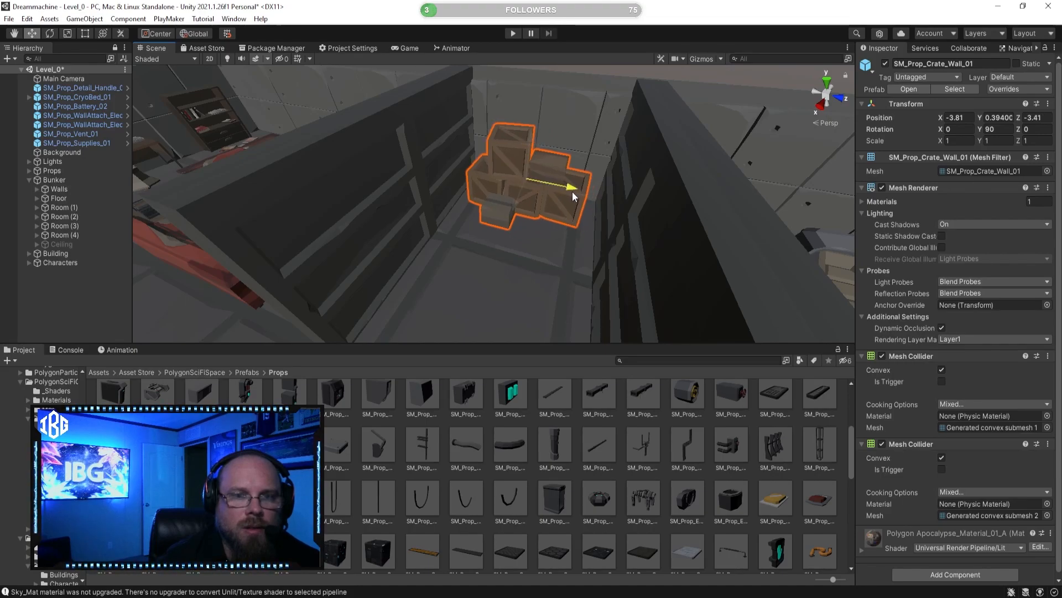
Step: Examine the crate alcove, the new partition and the cryo bed area from several angles
{"action": "left_click", "coordinate": [466, 271]}
{"action": "left_click_drag", "start_coordinate": [466, 271], "coordinate": [469, 202], "text": "alt"}
{"action": "right_click_drag", "start_coordinate": [469, 202], "coordinate": [383, 177]}
{"action": "key", "text": "d"}
{"action": "right_click_drag", "start_coordinate": [463, 226], "coordinate": [590, 242]}
{"action": "key", "text": "d"}
{"action": "left_click", "coordinate": [605, 161]}
{"action": "right_click_drag", "start_coordinate": [559, 173], "coordinate": [558, 174]}
{"action": "left_click", "coordinate": [413, 129]}
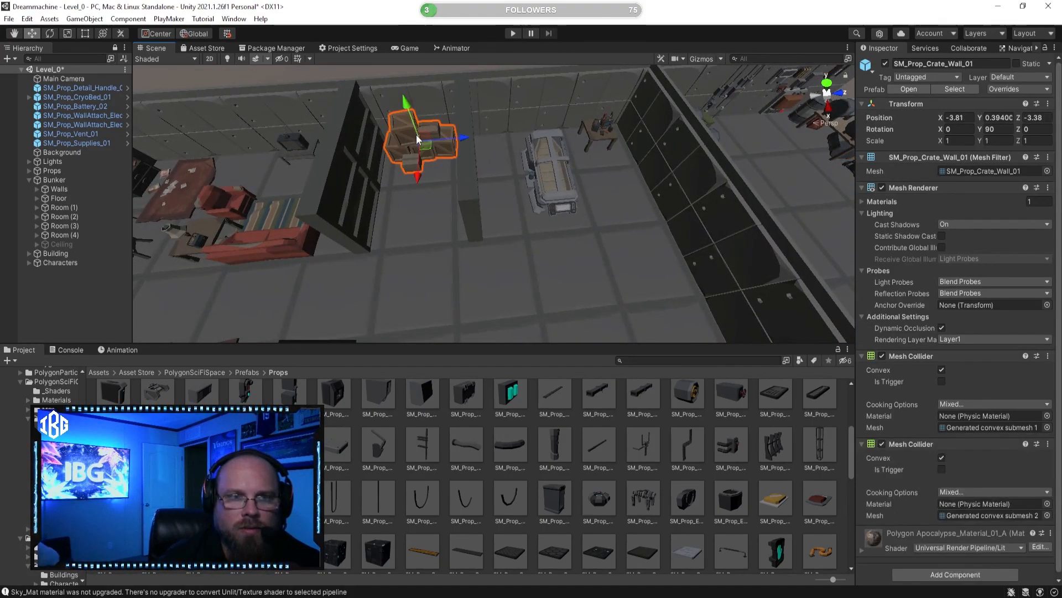
{"action": "right_click_drag", "start_coordinate": [472, 166], "coordinate": [426, 250]}
{"action": "left_click", "coordinate": [500, 258]}
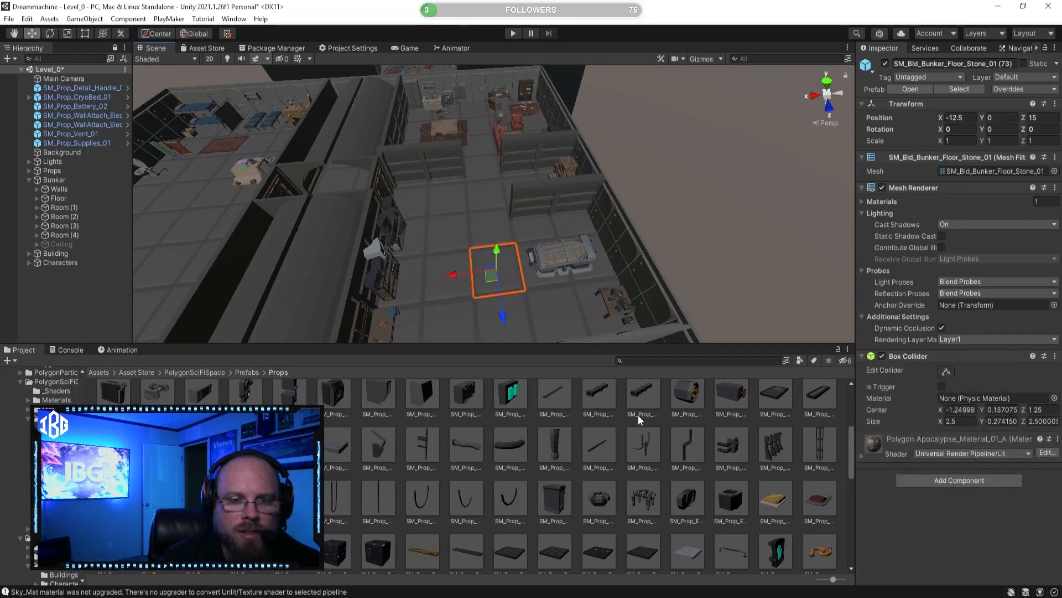
{"action": "left_click", "coordinate": [580, 426]}
{"action": "right_click_drag", "start_coordinate": [498, 141], "coordinate": [632, 167]}
{"action": "scroll", "coordinate": [618, 171], "scroll_direction": "up", "scroll_amount": 3}
{"action": "left_click_drag", "start_coordinate": [398, 188], "coordinate": [299, 207], "text": "alt"}
{"action": "left_click_drag", "start_coordinate": [430, 173], "coordinate": [627, 242], "text": "alt"}
Step: Browse the Props prefabs and preview the light panel, medical isolator and medical cart models
{"action": "scroll", "coordinate": [645, 476], "scroll_direction": "down", "scroll_amount": 3}
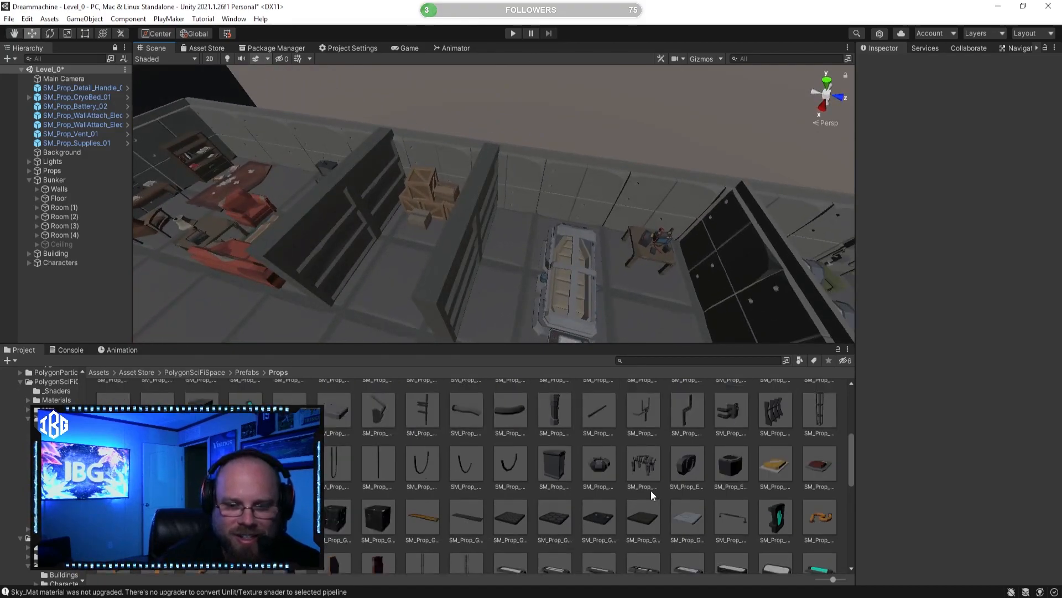
{"action": "left_click", "coordinate": [651, 496]}
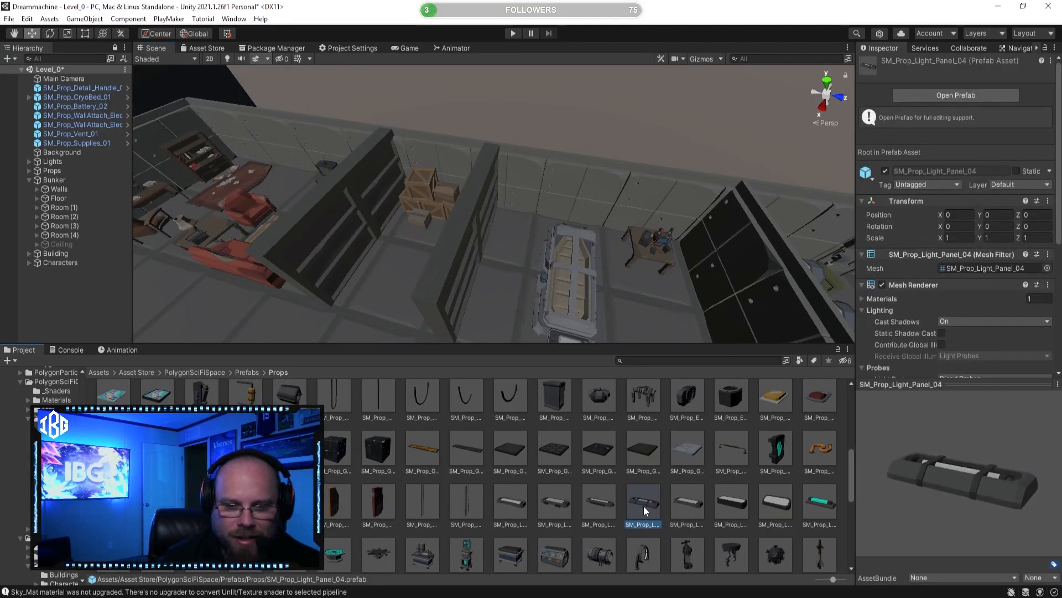
{"action": "scroll", "coordinate": [644, 507], "scroll_direction": "down", "scroll_amount": 1}
{"action": "left_click", "coordinate": [562, 523]}
{"action": "mouse_move", "coordinate": [928, 493]}
{"action": "left_mouse_down"}
{"action": "mouse_move", "coordinate": [874, 470]}
{"action": "mouse_move", "coordinate": [917, 457]}
{"action": "mouse_move", "coordinate": [926, 483]}
{"action": "left_mouse_up"}
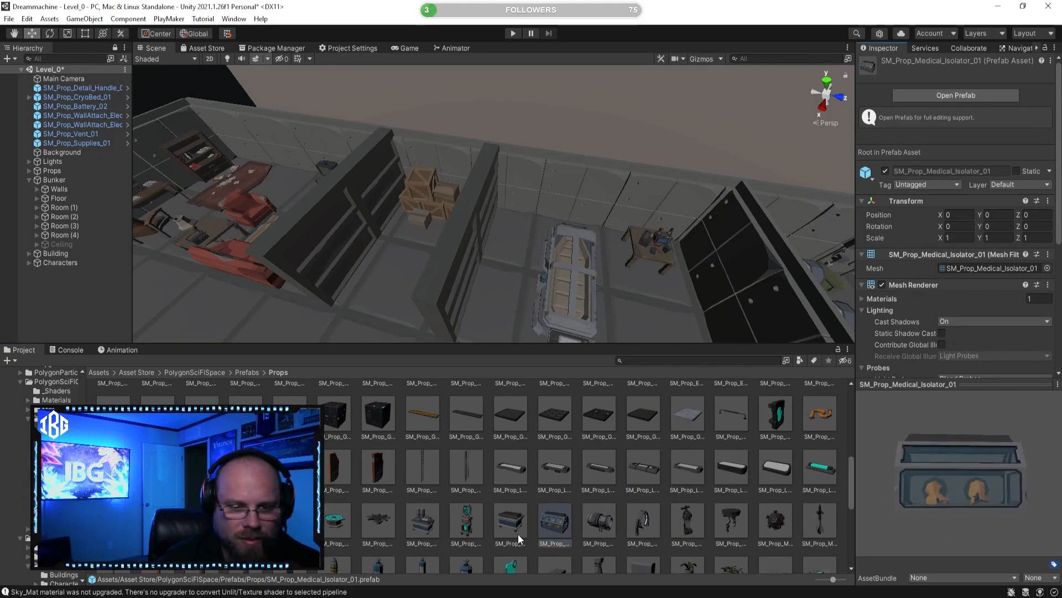
{"action": "left_click", "coordinate": [517, 534]}
{"action": "left_click", "coordinate": [471, 527]}
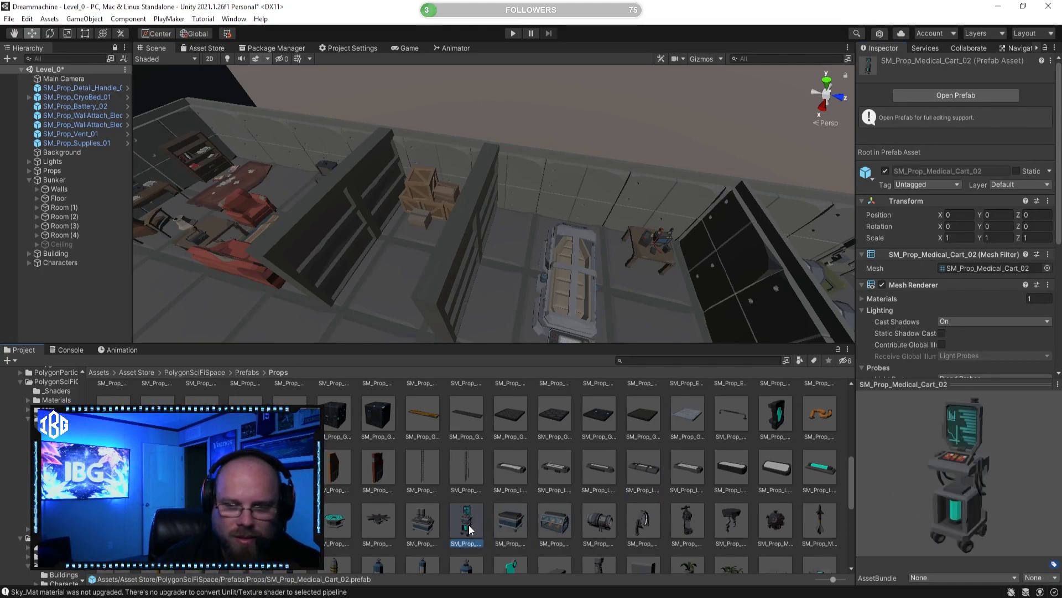
{"action": "key", "text": "Left"}
{"action": "left_click", "coordinate": [462, 532]}
{"action": "left_click", "coordinate": [423, 528]}
Step: Try to place SM_Prop_Medical_Cart_01 in the room near the cryo bed
{"action": "right_click_drag", "start_coordinate": [495, 229], "coordinate": [503, 254]}
{"action": "key", "text": "d"}
{"action": "key", "text": "w"}
{"action": "left_click_drag", "start_coordinate": [426, 525], "coordinate": [507, 479]}
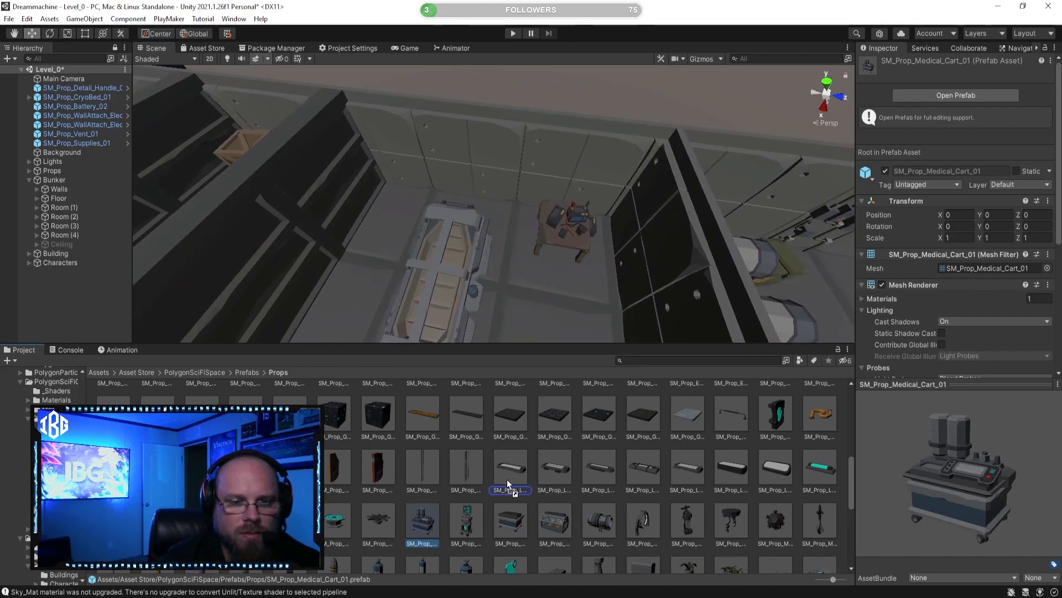
{"action": "left_click_drag", "start_coordinate": [473, 510], "coordinate": [549, 495]}
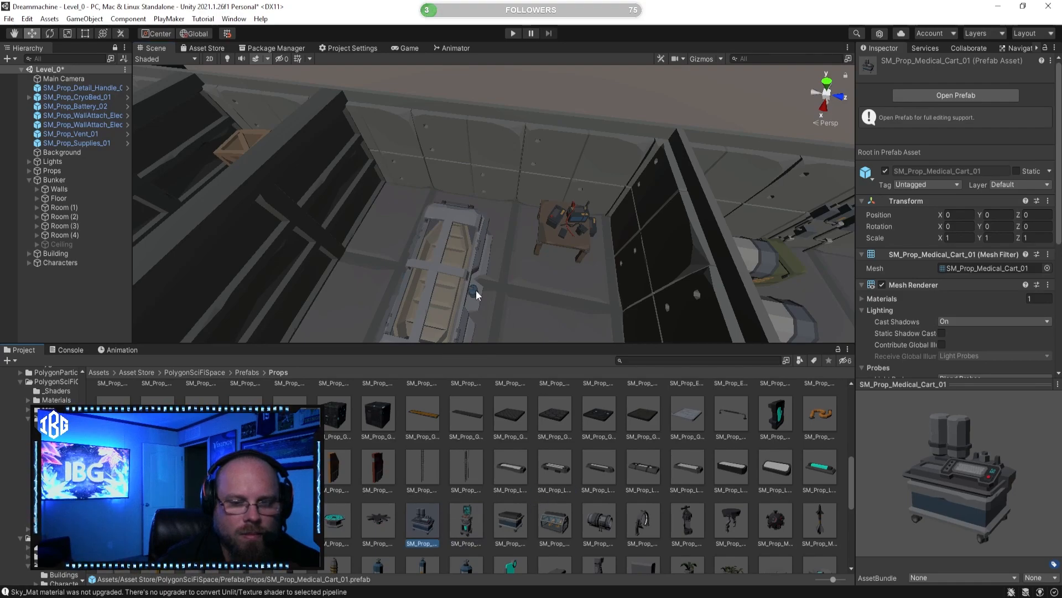
{"action": "left_click_drag", "start_coordinate": [477, 295], "coordinate": [474, 329], "text": "alt"}
Step: Preview the oxygen tank prefabs and place SM_Prop_Oxygen_Tank_Large in the corner between the new partition and the outer wall
{"action": "scroll", "coordinate": [510, 467], "scroll_direction": "down", "scroll_amount": 2}
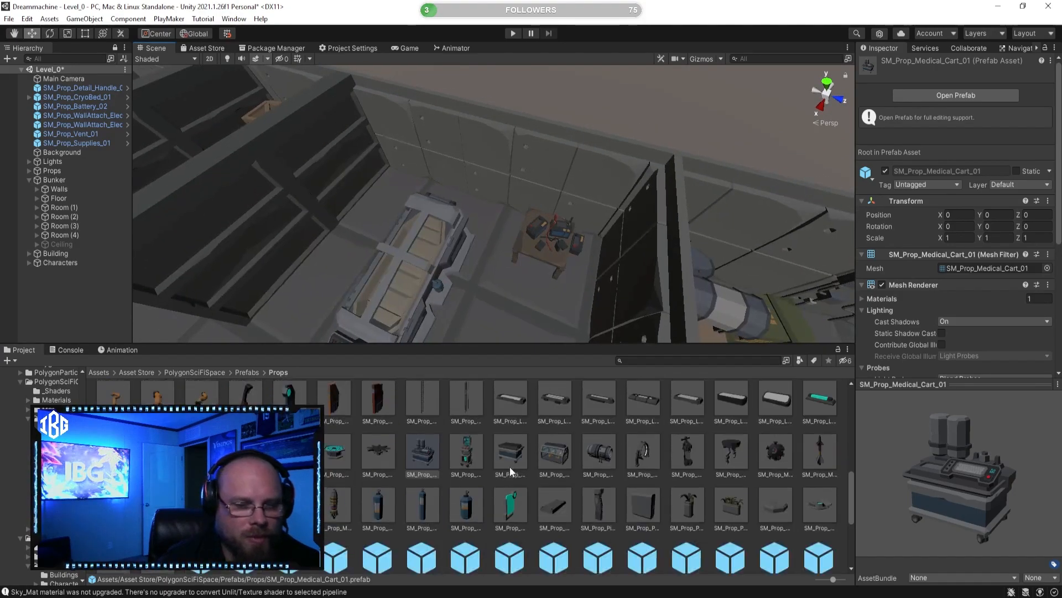
{"action": "left_click", "coordinate": [339, 501]}
{"action": "left_click", "coordinate": [381, 506]}
{"action": "left_click", "coordinate": [420, 506]}
{"action": "right_click_drag", "start_coordinate": [480, 321], "coordinate": [376, 264]}
{"action": "key", "text": "w"}
{"action": "left_click_drag", "start_coordinate": [424, 514], "coordinate": [539, 228]}
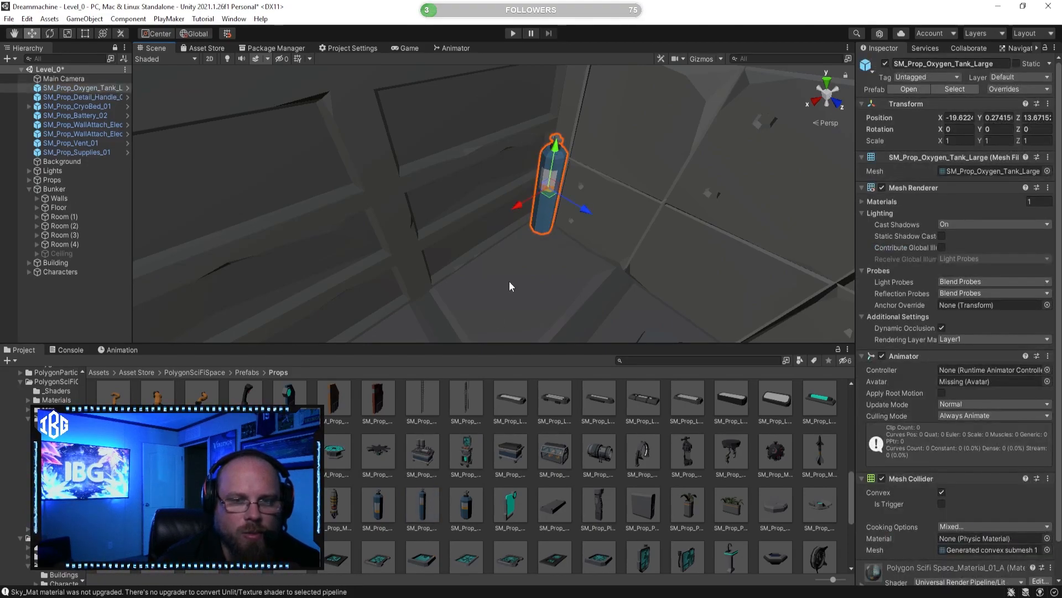
Step: Place the small oxygen tank and SM_Prop_Oxygen_Tank beside the large tank in the corner
{"action": "left_click_drag", "start_coordinate": [475, 503], "coordinate": [557, 242]}
{"action": "left_click_drag", "start_coordinate": [478, 337], "coordinate": [527, 247]}
{"action": "left_click", "coordinate": [531, 486]}
{"action": "mouse_move", "coordinate": [470, 260]}
{"action": "right_mouse_down"}
{"action": "mouse_move", "coordinate": [370, 267]}
{"action": "mouse_move", "coordinate": [474, 254]}
{"action": "mouse_move", "coordinate": [474, 269]}
{"action": "right_mouse_up"}
{"action": "key", "text": "w"}
{"action": "key", "text": "s"}
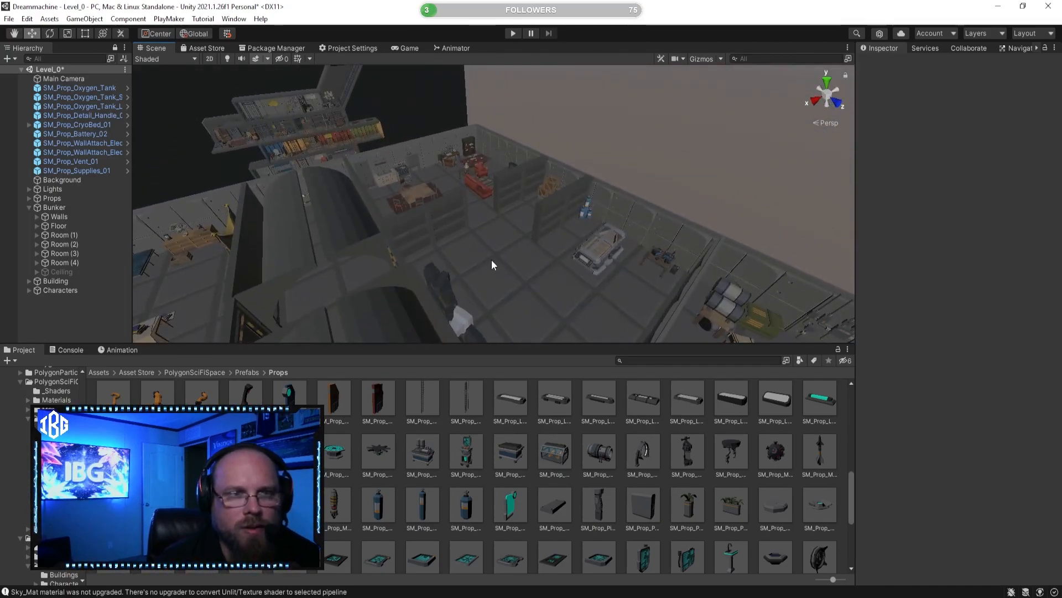
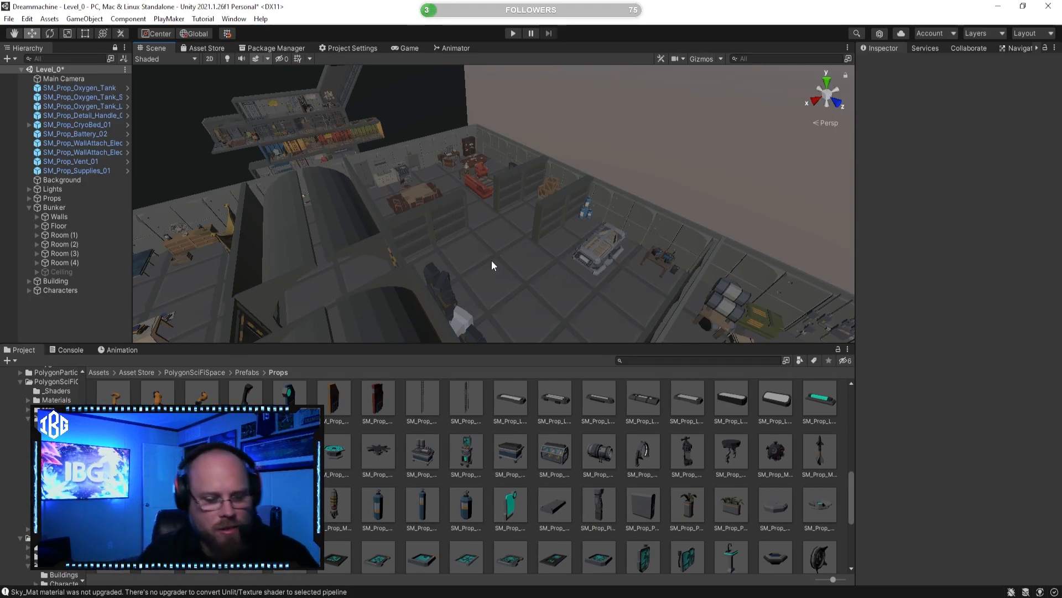
Step: Examine the cryo bed room and preview the medical cart prop and its neighbouring prefab
{"action": "key", "text": "w"}
{"action": "right_click_drag", "start_coordinate": [431, 232], "coordinate": [559, 254]}
{"action": "key", "text": "d"}
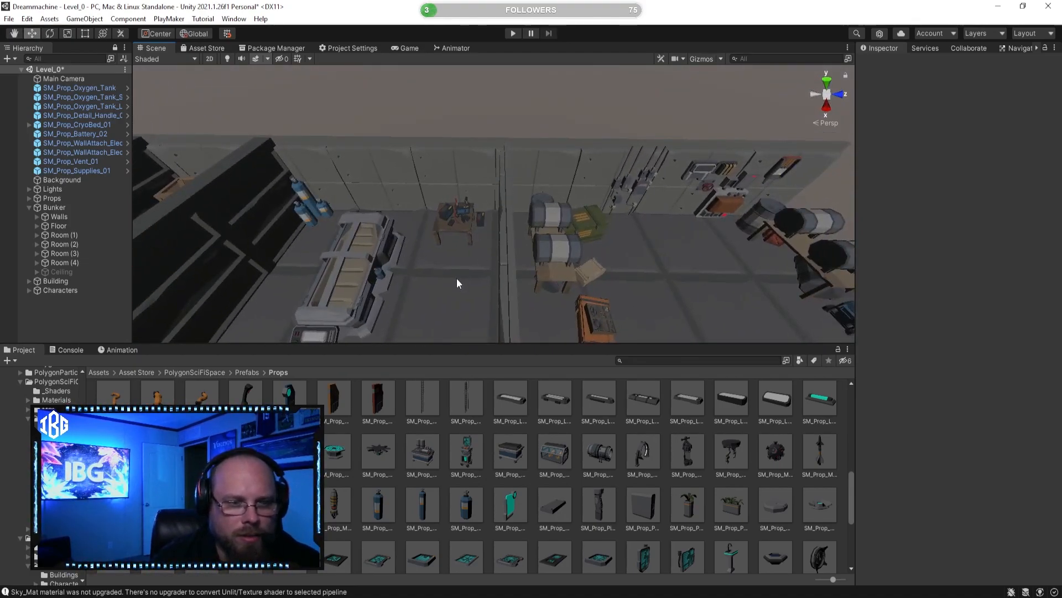
{"action": "right_click_drag", "start_coordinate": [457, 278], "coordinate": [444, 259]}
{"action": "key", "text": "w"}
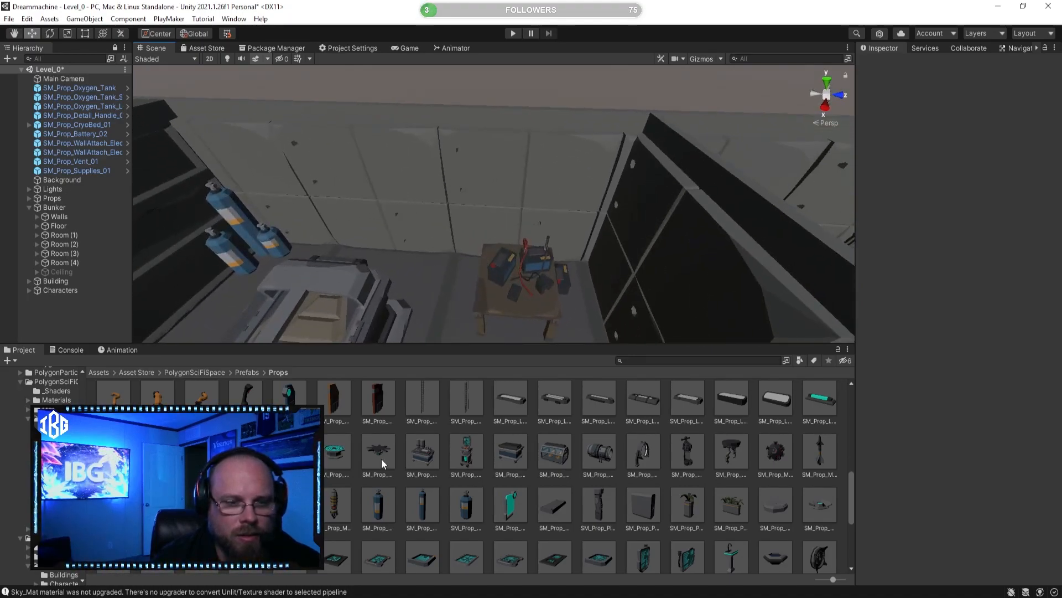
{"action": "left_click", "coordinate": [383, 459]}
{"action": "left_click", "coordinate": [412, 450]}
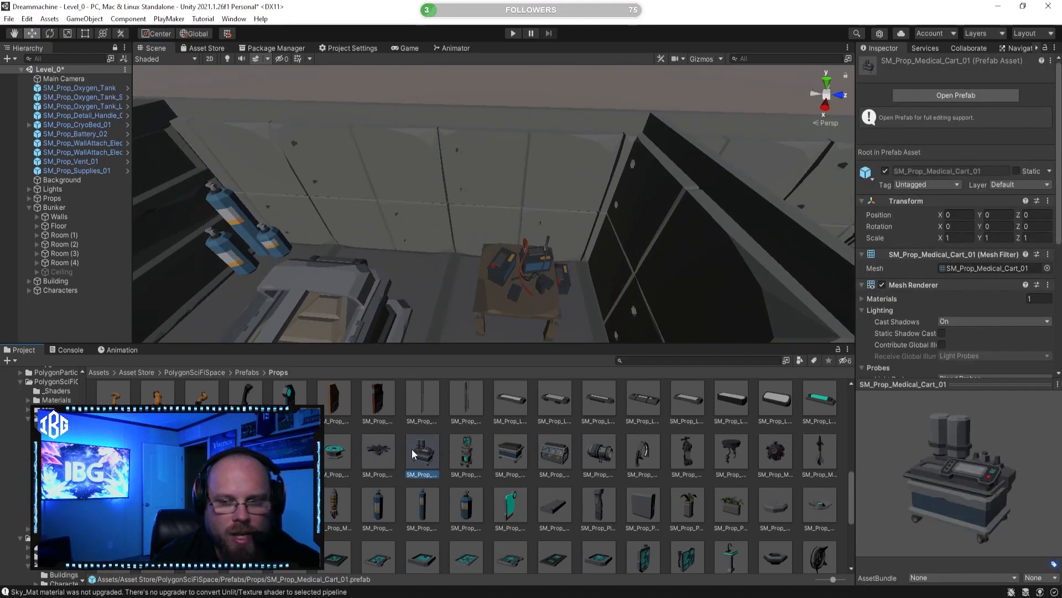
{"action": "left_click", "coordinate": [376, 463]}
{"action": "left_click_drag", "start_coordinate": [1005, 507], "coordinate": [924, 451]}
{"action": "right_click_drag", "start_coordinate": [572, 260], "coordinate": [587, 301]}
Step: Preview the plant vase, small screen, SpaceWalk end and SM_Prop_Screen_06 prefabs
{"action": "left_click", "coordinate": [608, 459]}
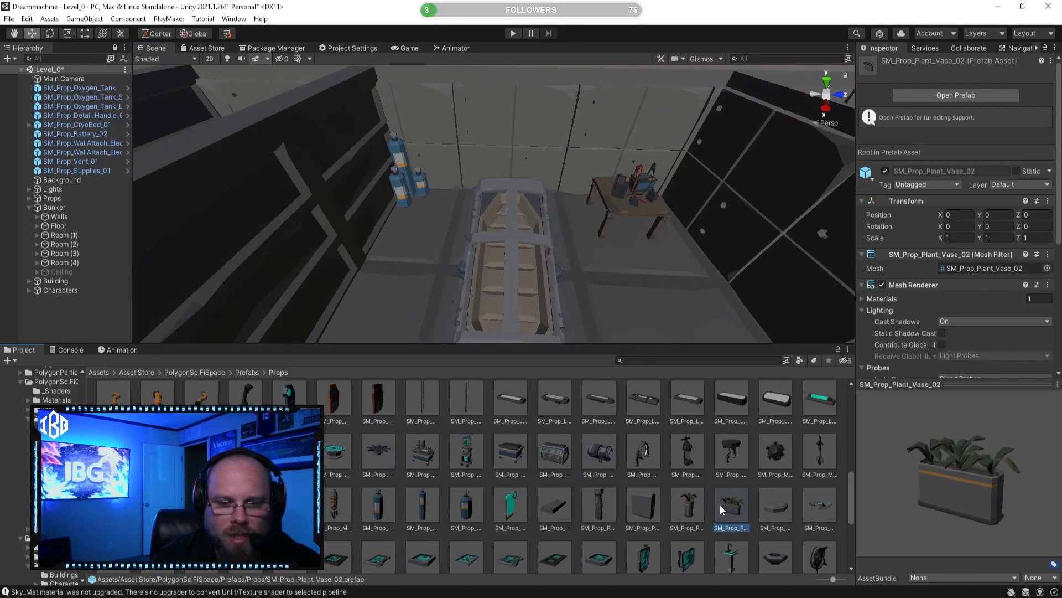
{"action": "left_click", "coordinate": [778, 514]}
{"action": "scroll", "coordinate": [731, 531], "scroll_direction": "down", "scroll_amount": 1}
{"action": "left_click", "coordinate": [685, 545]}
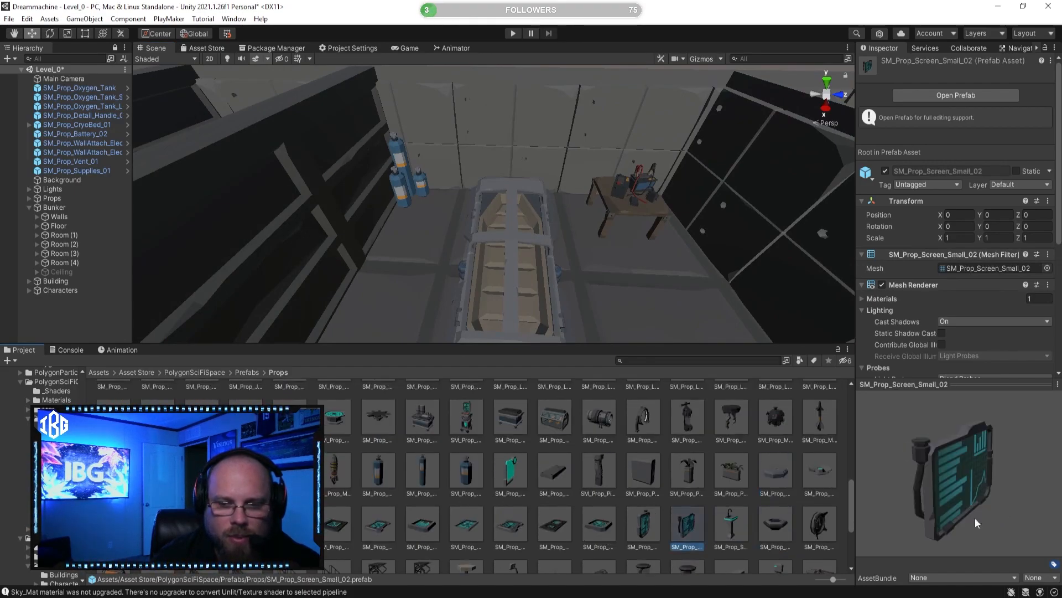
{"action": "left_click", "coordinate": [644, 523]}
{"action": "left_click", "coordinate": [776, 523]}
{"action": "left_click", "coordinate": [818, 523]}
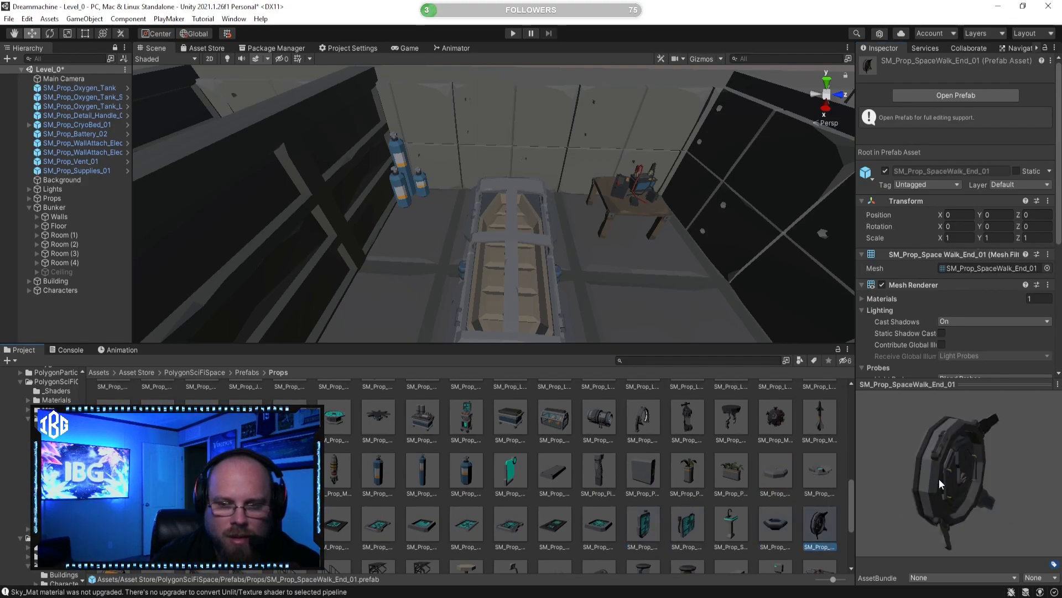
{"action": "left_click", "coordinate": [385, 541]}
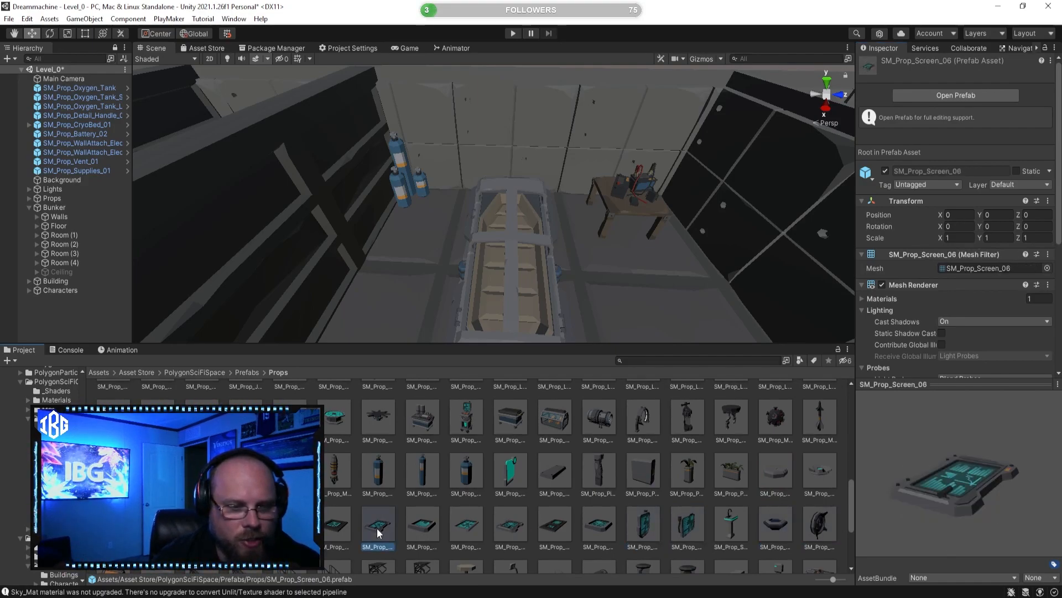
Step: Place the SM_Prop_Stool_01 prefab on the floor between the oxygen tanks and the cryo bed
{"action": "scroll", "coordinate": [382, 539], "scroll_direction": "down", "scroll_amount": 1}
{"action": "left_click", "coordinate": [381, 534]}
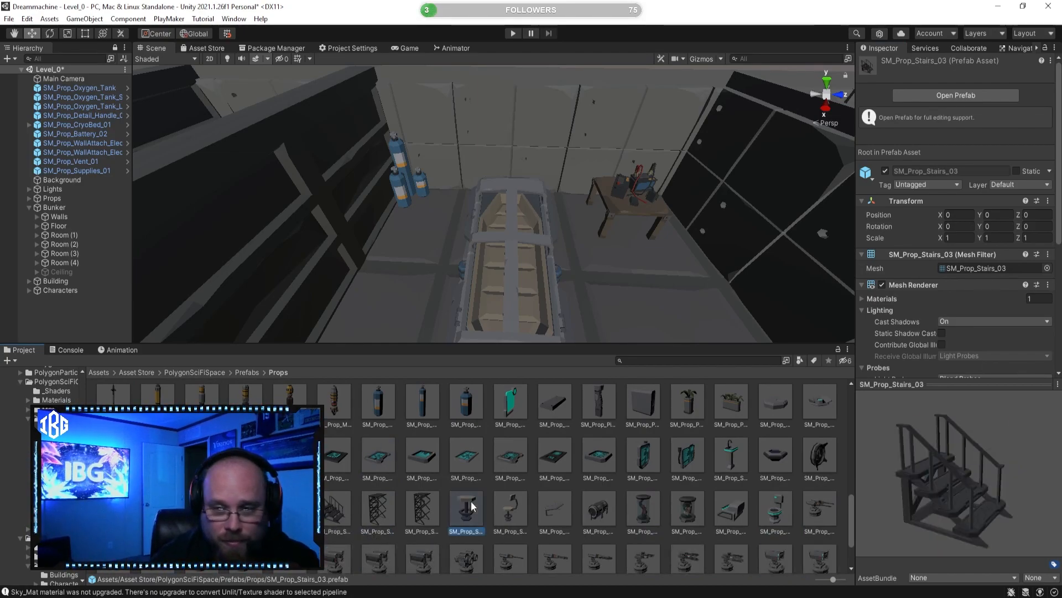
{"action": "left_click_drag", "start_coordinate": [389, 335], "coordinate": [437, 244]}
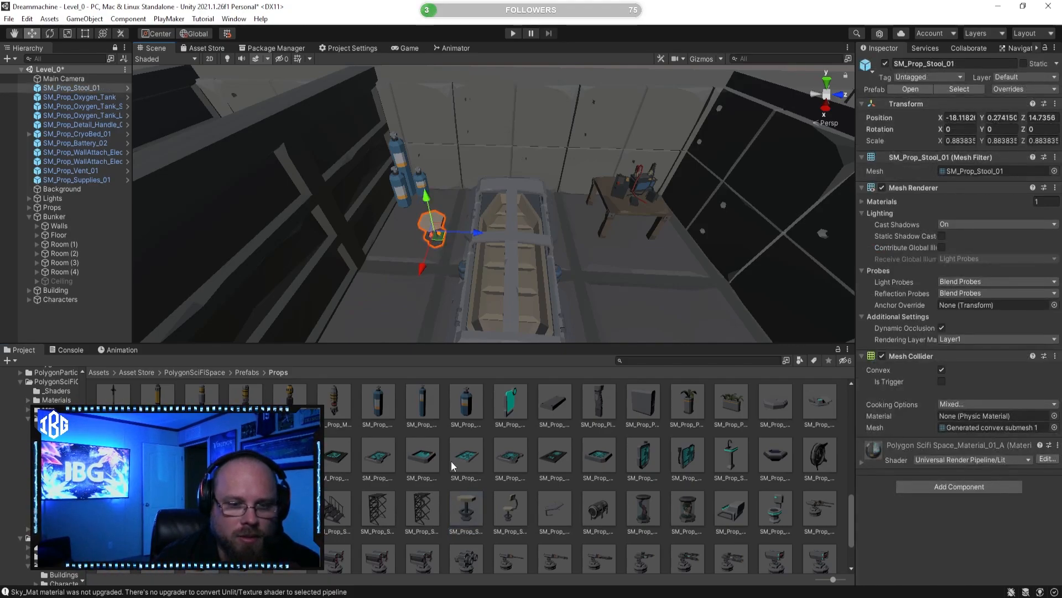
Step: Preview the second stool, test tube, turret, small wall panel and SpaceWalk tube prefabs
{"action": "left_click", "coordinate": [515, 514]}
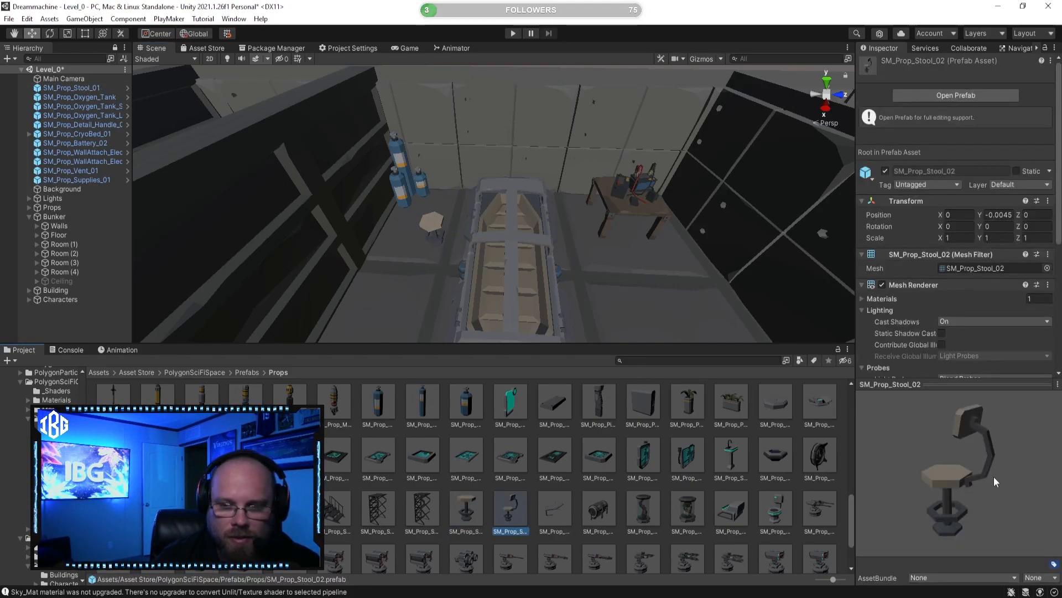
{"action": "left_click", "coordinate": [647, 506]}
{"action": "left_click_drag", "start_coordinate": [946, 468], "coordinate": [802, 451]}
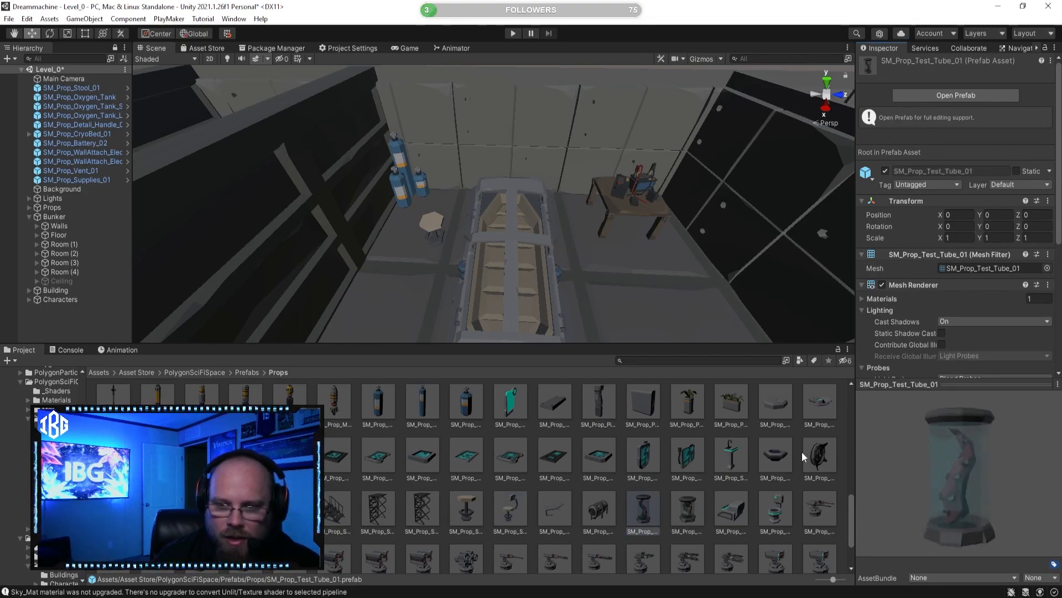
{"action": "left_click", "coordinate": [679, 517]}
{"action": "left_click_drag", "start_coordinate": [924, 506], "coordinate": [890, 499]}
{"action": "left_click", "coordinate": [790, 507]}
{"action": "left_click", "coordinate": [827, 515]}
{"action": "scroll", "coordinate": [793, 509], "scroll_direction": "down", "scroll_amount": 1}
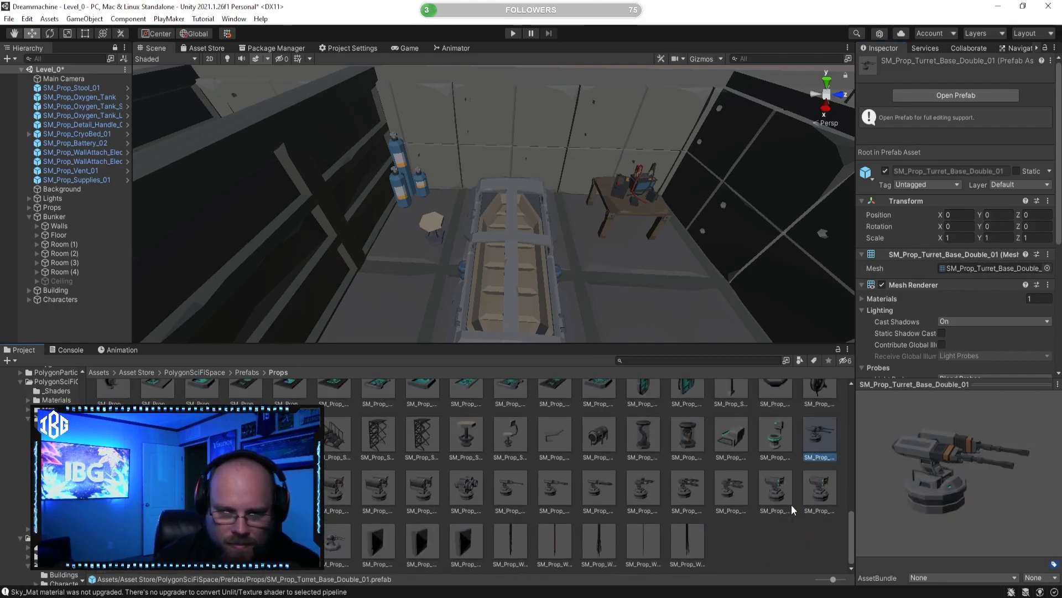
{"action": "left_click", "coordinate": [687, 490]}
{"action": "left_click_drag", "start_coordinate": [926, 505], "coordinate": [838, 487]}
{"action": "left_click", "coordinate": [370, 545]}
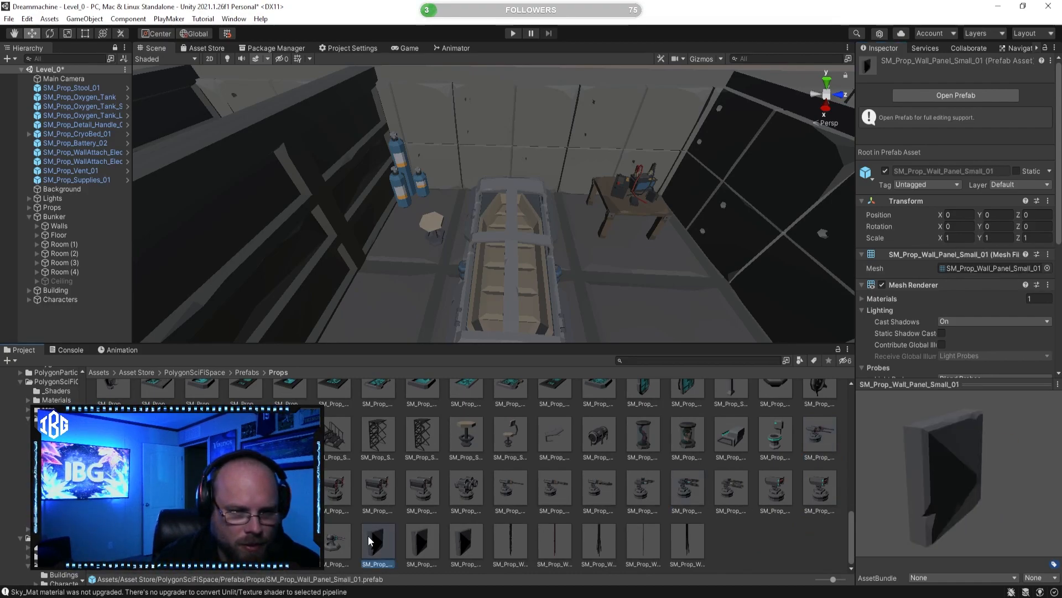
{"action": "left_click_drag", "start_coordinate": [963, 491], "coordinate": [810, 479]}
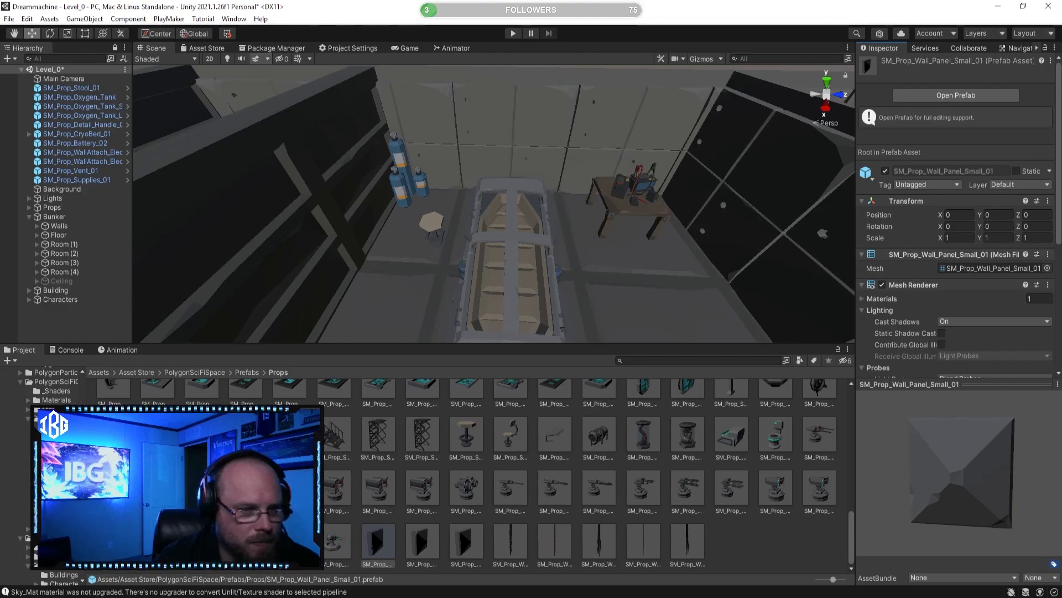
{"action": "left_click", "coordinate": [246, 436]}
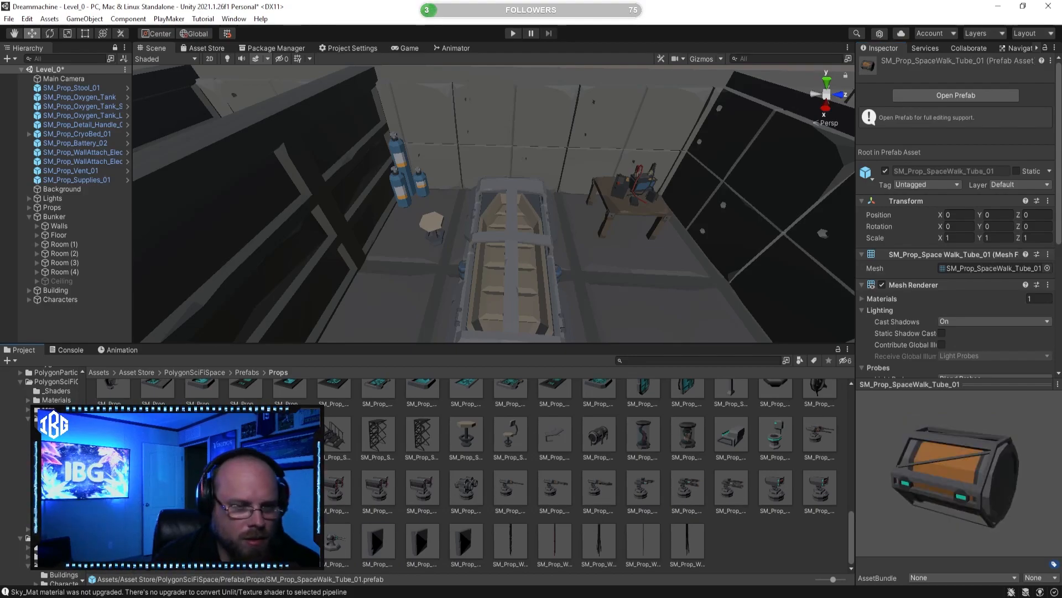
Step: Move the car battery table along the X axis to about 4.73, next to the workbench
{"action": "right_click_drag", "start_coordinate": [347, 243], "coordinate": [323, 233]}
{"action": "key", "text": "d"}
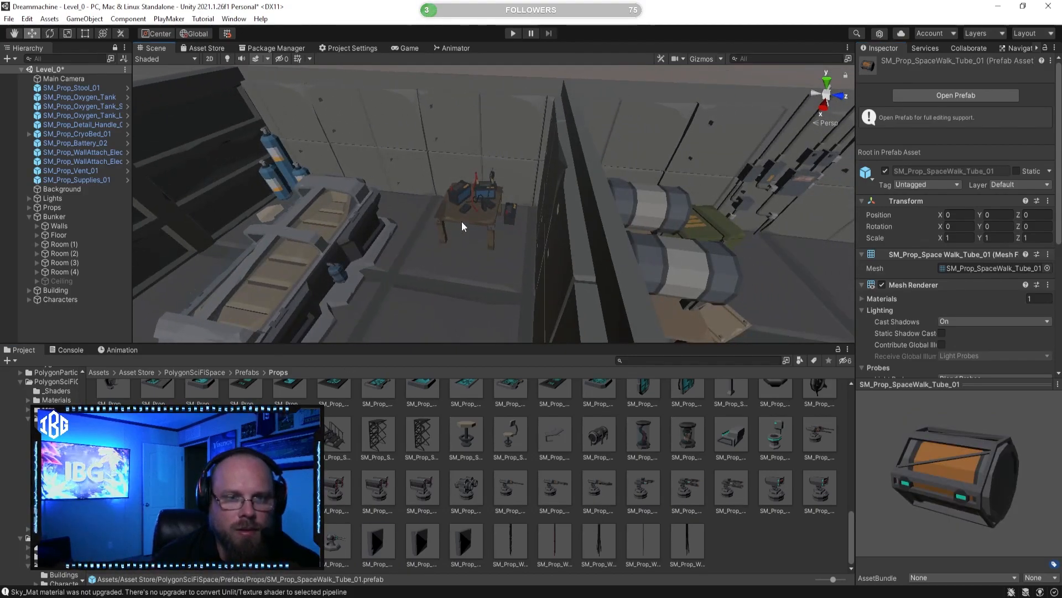
{"action": "left_click", "coordinate": [461, 223]}
{"action": "key", "text": "s"}
{"action": "right_click_drag", "start_coordinate": [461, 226], "coordinate": [748, 267]}
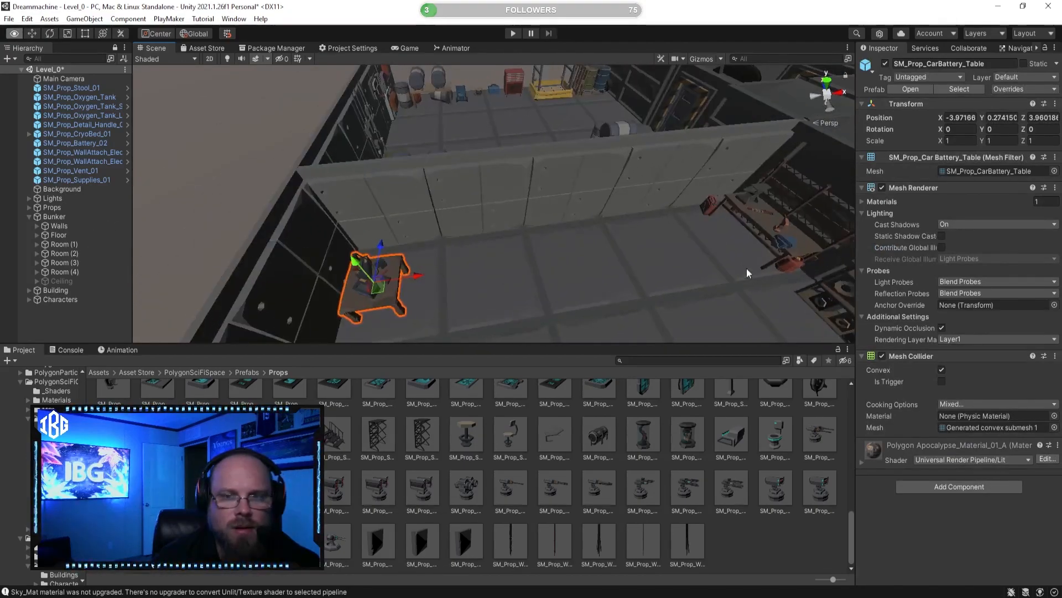
{"action": "left_click_drag", "start_coordinate": [418, 275], "coordinate": [658, 260]}
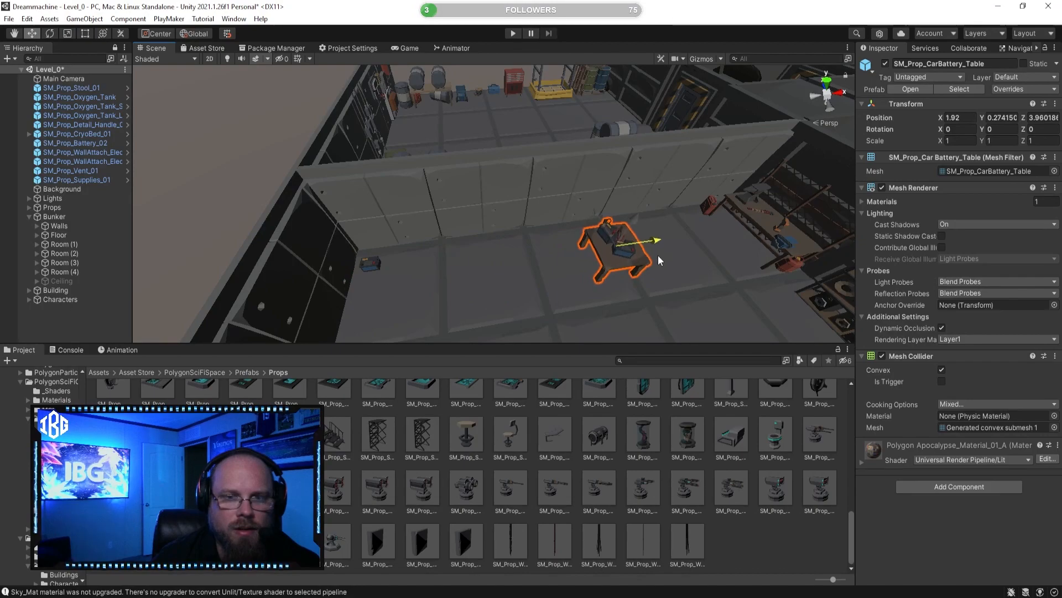
{"action": "key", "text": "d"}
{"action": "right_click_drag", "start_coordinate": [658, 260], "coordinate": [595, 299]}
{"action": "key", "text": "w"}
{"action": "left_click_drag", "start_coordinate": [452, 228], "coordinate": [656, 239]}
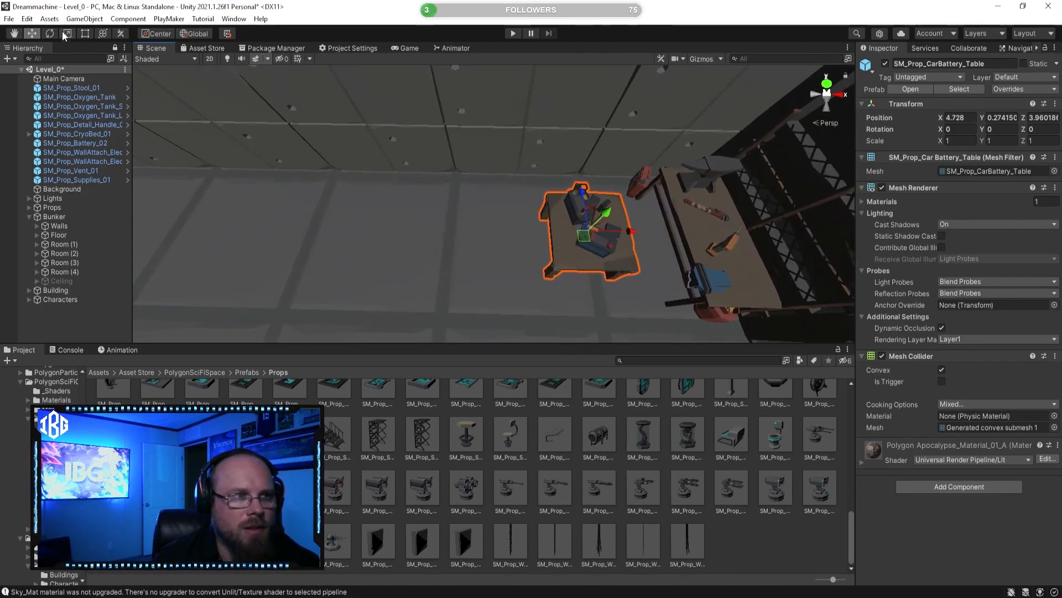
Step: Rotate the car battery table 90 degrees about the Y axis
{"action": "key", "text": "e"}
{"action": "left_click_drag", "start_coordinate": [583, 278], "coordinate": [406, 234], "text": "ctrl"}
{"action": "key", "text": "w"}
{"action": "key", "text": "f"}
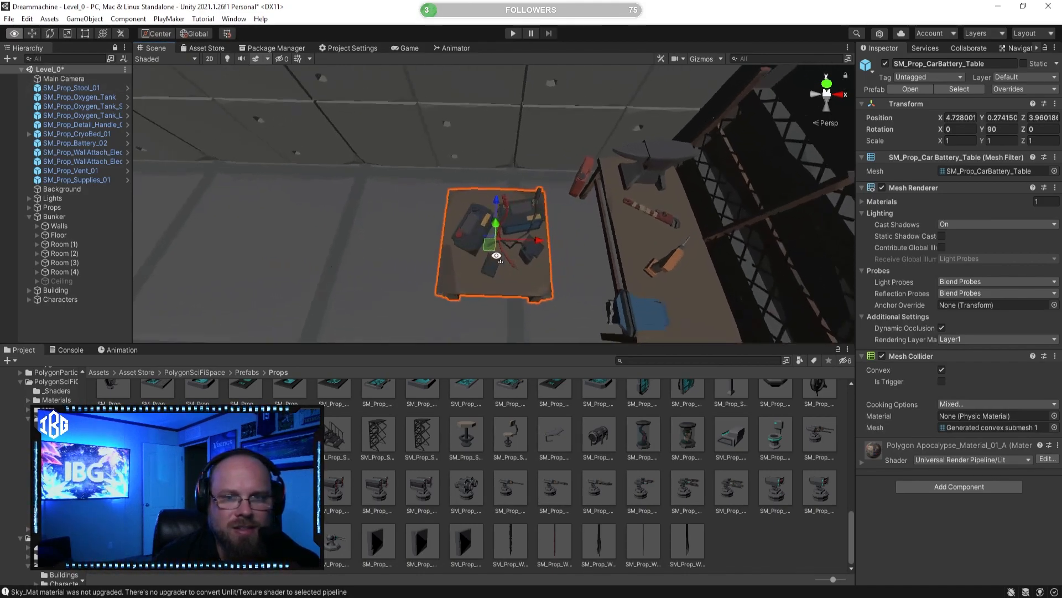
Step: Move the car battery table toward the wall and workbench, to about X 4.92 and Z 4.69
{"action": "left_click_drag", "start_coordinate": [463, 216], "coordinate": [531, 154]}
{"action": "left_click", "coordinate": [736, 539]}
{"action": "key", "text": "w"}
{"action": "right_click_drag", "start_coordinate": [487, 252], "coordinate": [457, 226]}
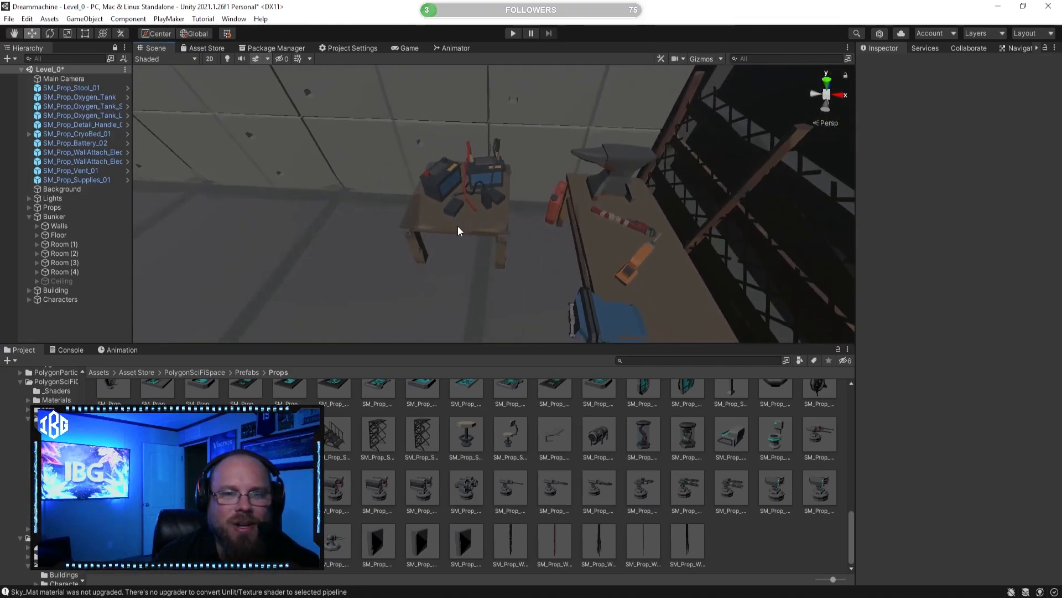
{"action": "left_click", "coordinate": [480, 224]}
{"action": "left_click_drag", "start_coordinate": [507, 202], "coordinate": [523, 198]}
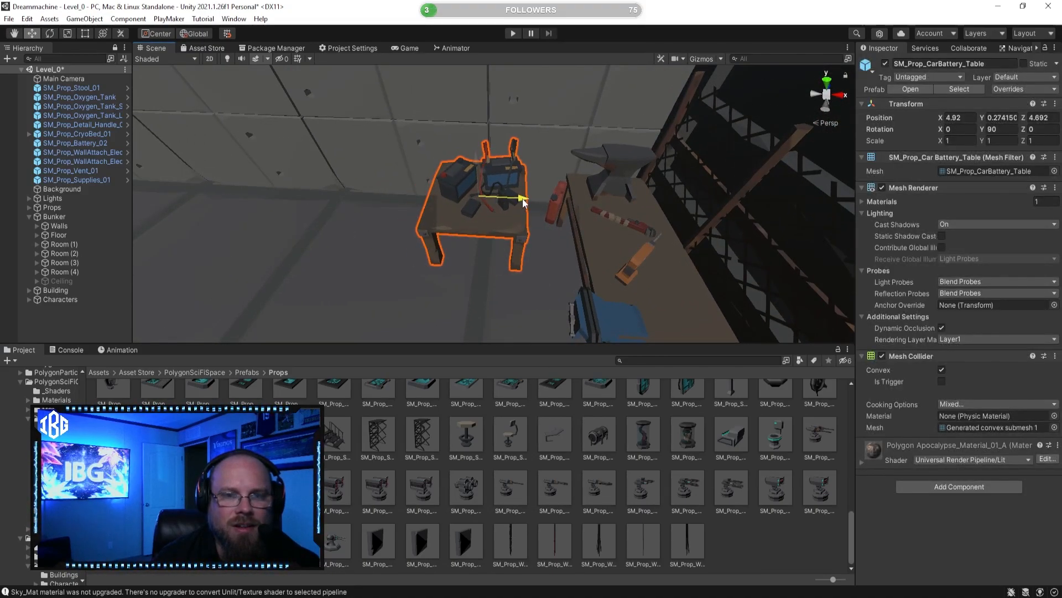
{"action": "key", "text": "a"}
{"action": "right_click_drag", "start_coordinate": [502, 227], "coordinate": [529, 231]}
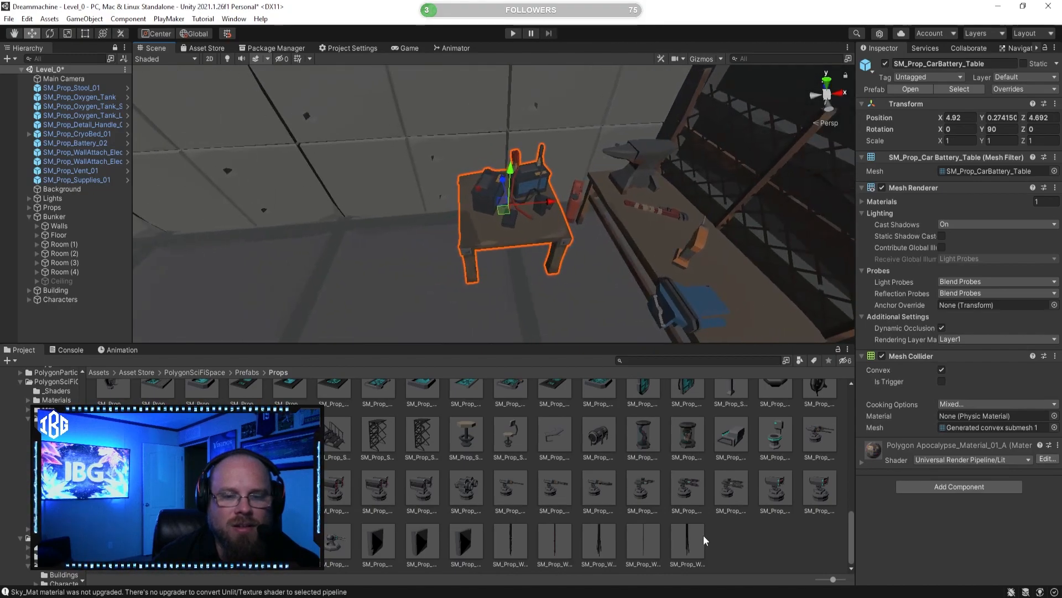
{"action": "left_click", "coordinate": [750, 547]}
Step: Slide the car battery table along the wall away from the workbench
{"action": "key", "text": "a"}
{"action": "key", "text": "w"}
{"action": "right_click_drag", "start_coordinate": [490, 301], "coordinate": [450, 253]}
{"action": "left_click", "coordinate": [450, 254]}
{"action": "key", "text": "f"}
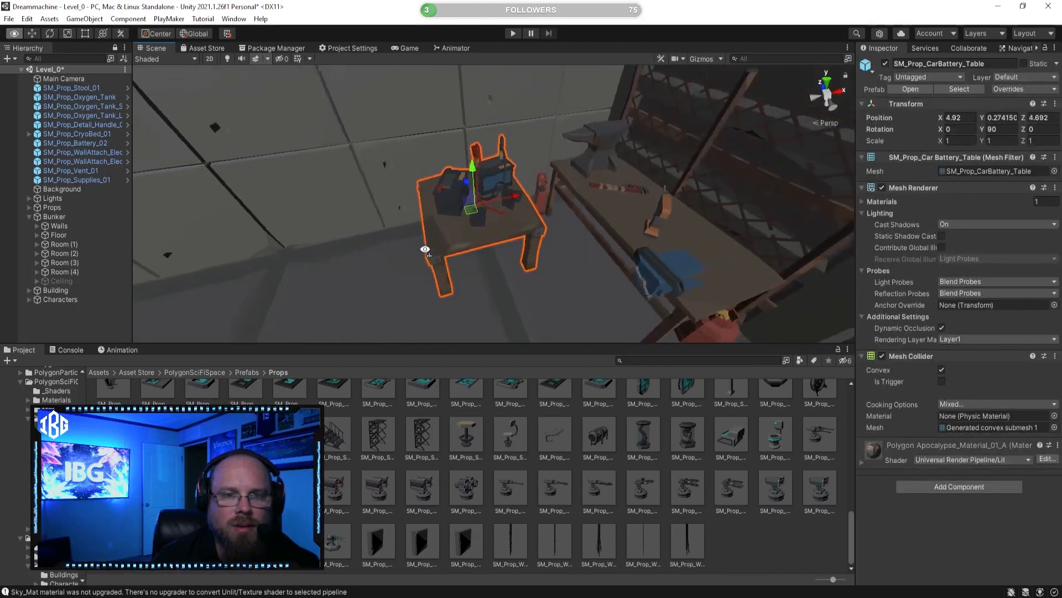
{"action": "left_click_drag", "start_coordinate": [478, 203], "coordinate": [391, 214]}
{"action": "left_click", "coordinate": [566, 270]}
{"action": "right_click_drag", "start_coordinate": [566, 270], "coordinate": [391, 150]}
Step: Position the red tool cabinet against the wall between the car battery table and the workbench, at about X 5.1
{"action": "left_click", "coordinate": [458, 174]}
{"action": "left_click_drag", "start_coordinate": [400, 147], "coordinate": [578, 273]}
{"action": "right_click_drag", "start_coordinate": [579, 272], "coordinate": [359, 254]}
{"action": "left_click_drag", "start_coordinate": [385, 212], "coordinate": [601, 197]}
{"action": "right_click_drag", "start_coordinate": [601, 196], "coordinate": [427, 241]}
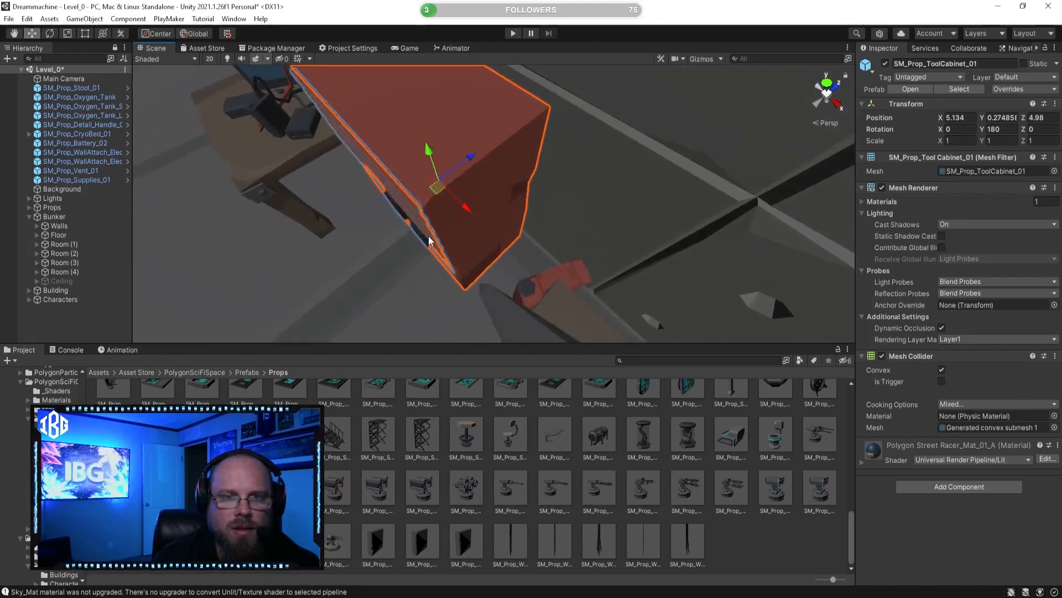
{"action": "mouse_move", "coordinate": [468, 155]}
{"action": "left_mouse_down"}
{"action": "mouse_move", "coordinate": [523, 121]}
{"action": "mouse_move", "coordinate": [477, 153]}
{"action": "mouse_move", "coordinate": [485, 147]}
{"action": "left_mouse_up"}
{"action": "right_click_drag", "start_coordinate": [485, 147], "coordinate": [354, 112]}
{"action": "mouse_move", "coordinate": [538, 184]}
{"action": "left_mouse_down"}
{"action": "mouse_move", "coordinate": [526, 180]}
{"action": "mouse_move", "coordinate": [546, 177]}
{"action": "mouse_move", "coordinate": [535, 178]}
{"action": "left_mouse_up"}
{"action": "right_click_drag", "start_coordinate": [535, 177], "coordinate": [645, 161]}
{"action": "left_click", "coordinate": [721, 545]}
Step: Move the red gas can along the X axis to about 6.0, beside the workbench leg
{"action": "mouse_move", "coordinate": [581, 239]}
{"action": "right_mouse_down"}
{"action": "mouse_move", "coordinate": [571, 225]}
{"action": "mouse_move", "coordinate": [636, 239]}
{"action": "mouse_move", "coordinate": [604, 251]}
{"action": "mouse_move", "coordinate": [581, 242]}
{"action": "right_mouse_up"}
{"action": "left_click", "coordinate": [576, 243]}
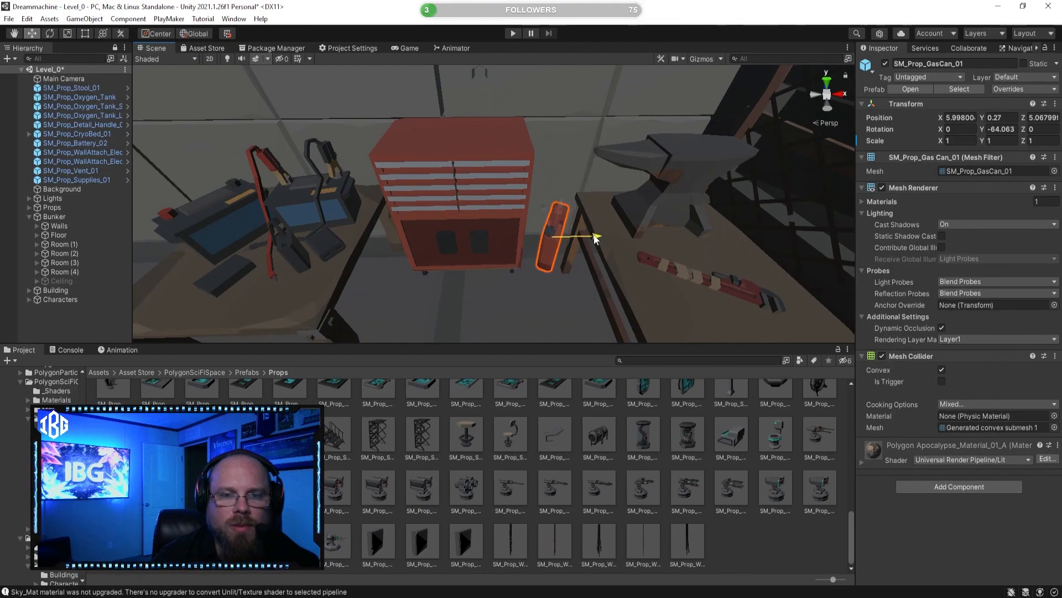
{"action": "left_click", "coordinate": [762, 545]}
Step: Move the blue generator along the X axis to about 1.24, between the toolbox and the yellow lift
{"action": "right_click_drag", "start_coordinate": [636, 309], "coordinate": [413, 242]}
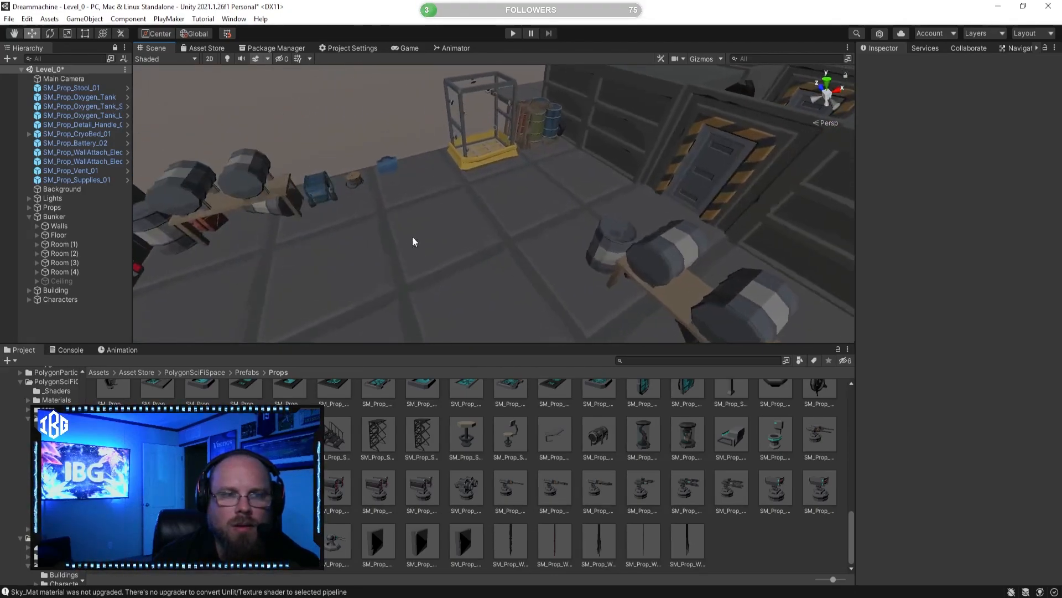
{"action": "left_click", "coordinate": [391, 166]}
{"action": "right_click_drag", "start_coordinate": [391, 166], "coordinate": [302, 212]}
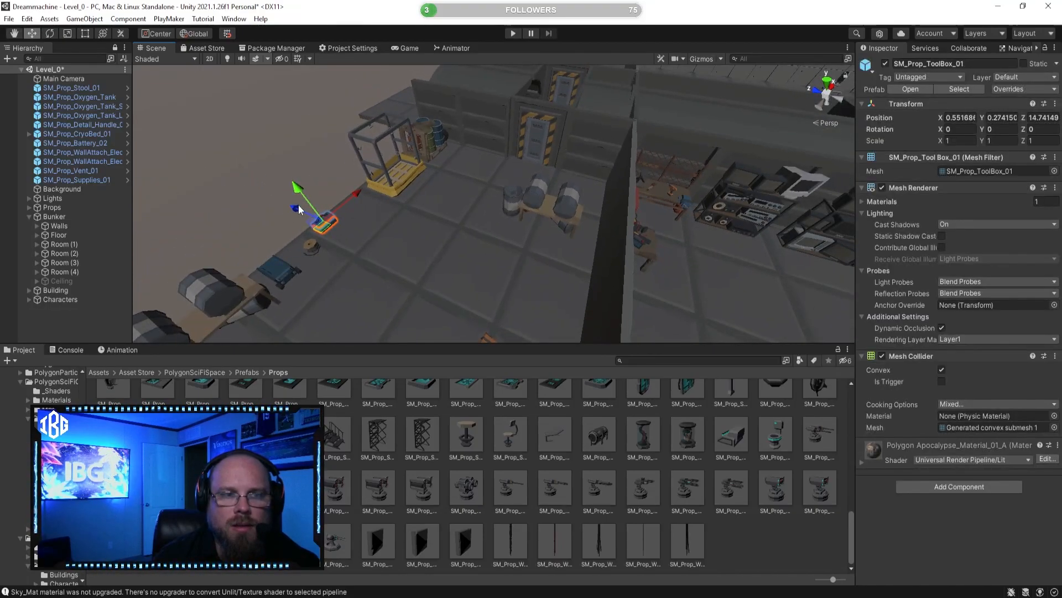
{"action": "mouse_move", "coordinate": [434, 234]}
{"action": "right_mouse_down"}
{"action": "mouse_move", "coordinate": [343, 230]}
{"action": "mouse_move", "coordinate": [423, 228]}
{"action": "right_mouse_up"}
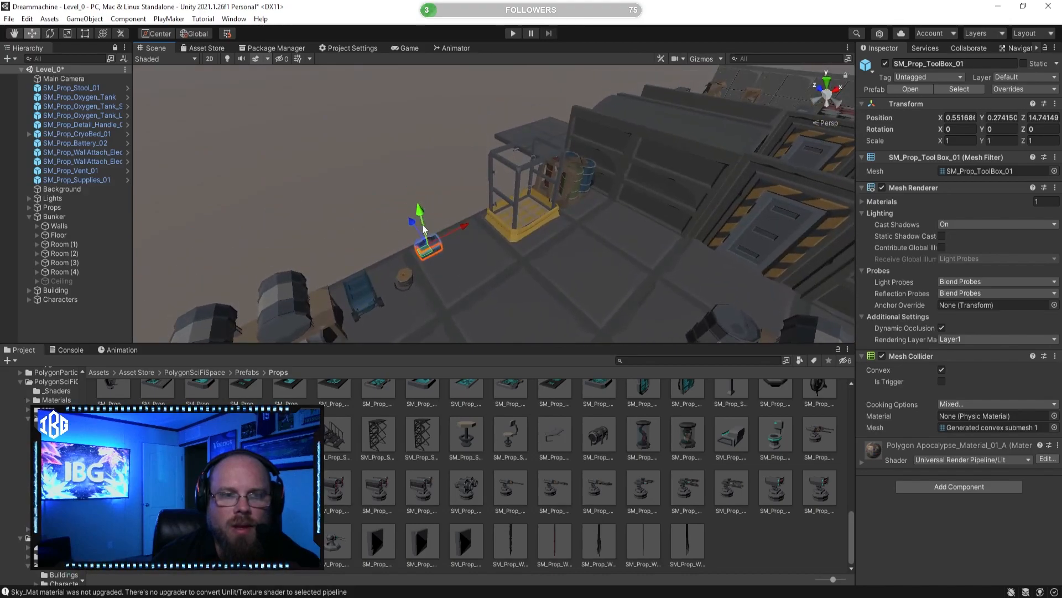
{"action": "left_click", "coordinate": [382, 285]}
{"action": "left_click_drag", "start_coordinate": [405, 277], "coordinate": [498, 247]}
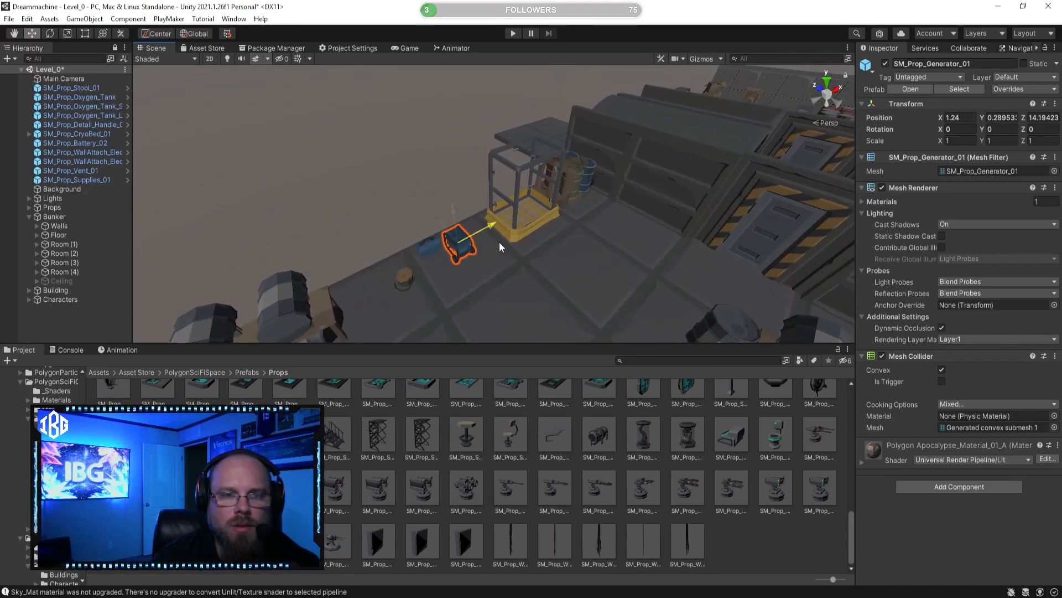
{"action": "left_click", "coordinate": [766, 560]}
Step: Move the gas barrel table along the X axis to about -2.14, beside the cable reel
{"action": "right_click_drag", "start_coordinate": [502, 223], "coordinate": [434, 200]}
{"action": "left_click", "coordinate": [431, 214]}
{"action": "left_click_drag", "start_coordinate": [436, 199], "coordinate": [502, 195]}
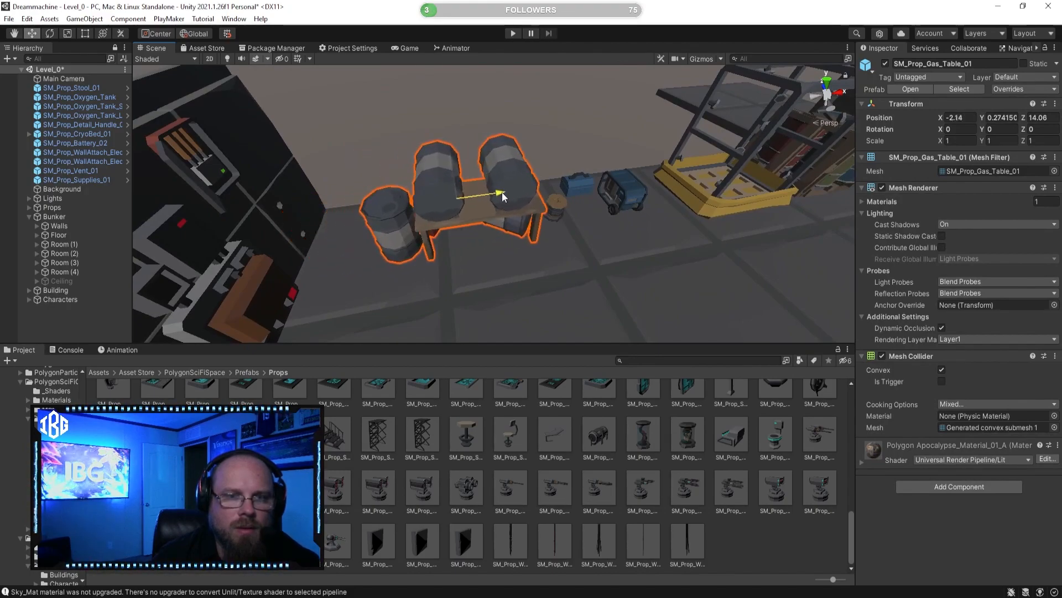
{"action": "left_click", "coordinate": [753, 492]}
Step: Delete the gas barrel table standing beside the room's striped door
{"action": "right_click_drag", "start_coordinate": [559, 268], "coordinate": [501, 193]}
{"action": "right_click_drag", "start_coordinate": [743, 248], "coordinate": [548, 257]}
{"action": "left_click", "coordinate": [347, 143]}
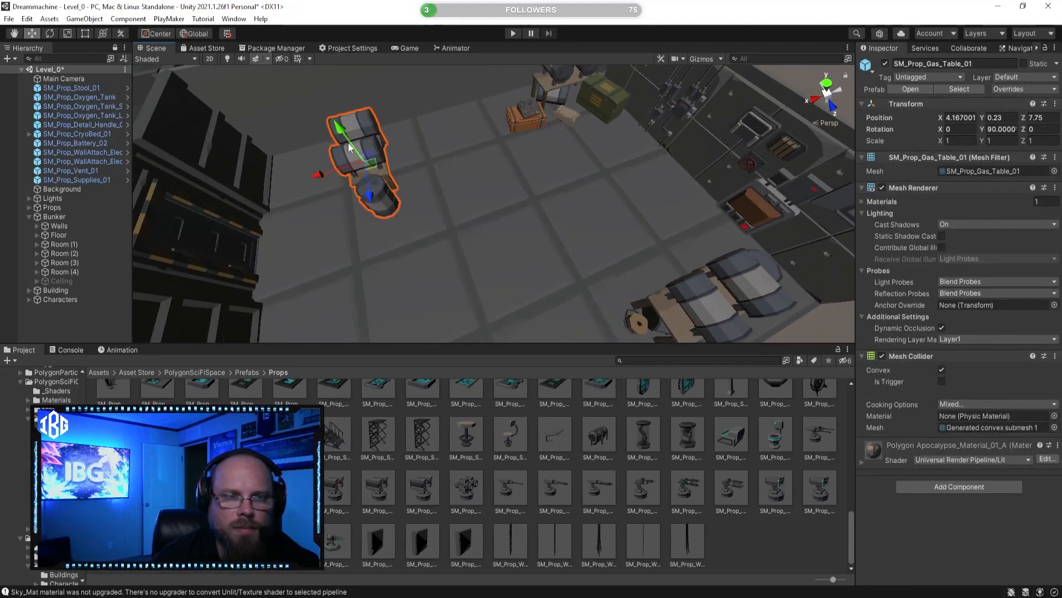
{"action": "key", "text": "Delete"}
Step: Examine the placement of the two remaining gas barrel tables on opposite sides of the room
{"action": "right_click_drag", "start_coordinate": [350, 148], "coordinate": [547, 224]}
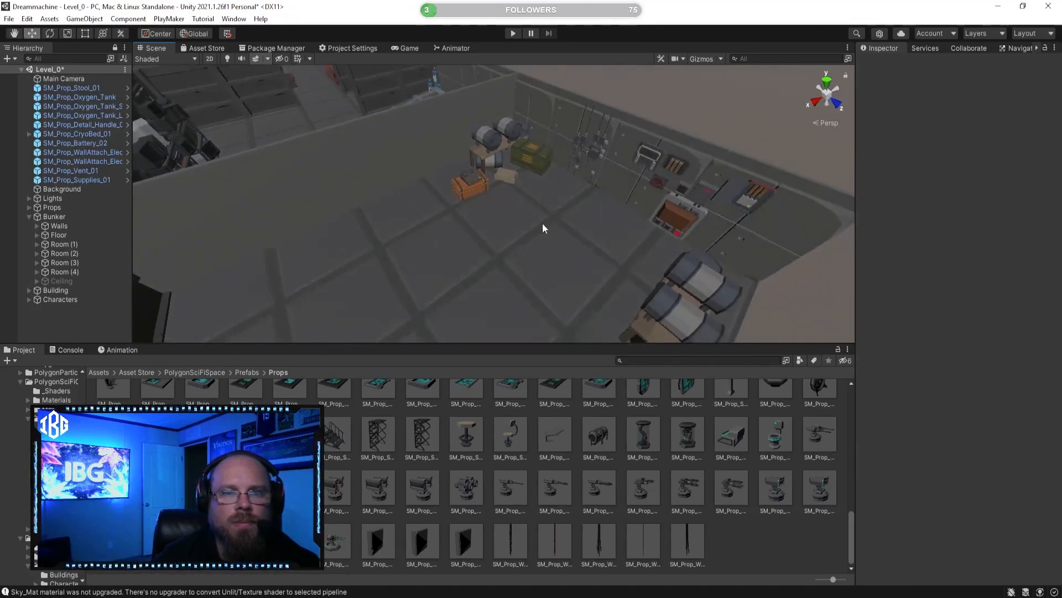
{"action": "left_click", "coordinate": [480, 147]}
{"action": "left_click", "coordinate": [752, 520]}
{"action": "right_click_drag", "start_coordinate": [553, 293], "coordinate": [627, 381]}
{"action": "key", "text": "s"}
{"action": "key", "text": "w"}
{"action": "right_click_drag", "start_coordinate": [522, 208], "coordinate": [589, 241]}
{"action": "key", "text": "w"}
{"action": "left_click", "coordinate": [499, 208]}
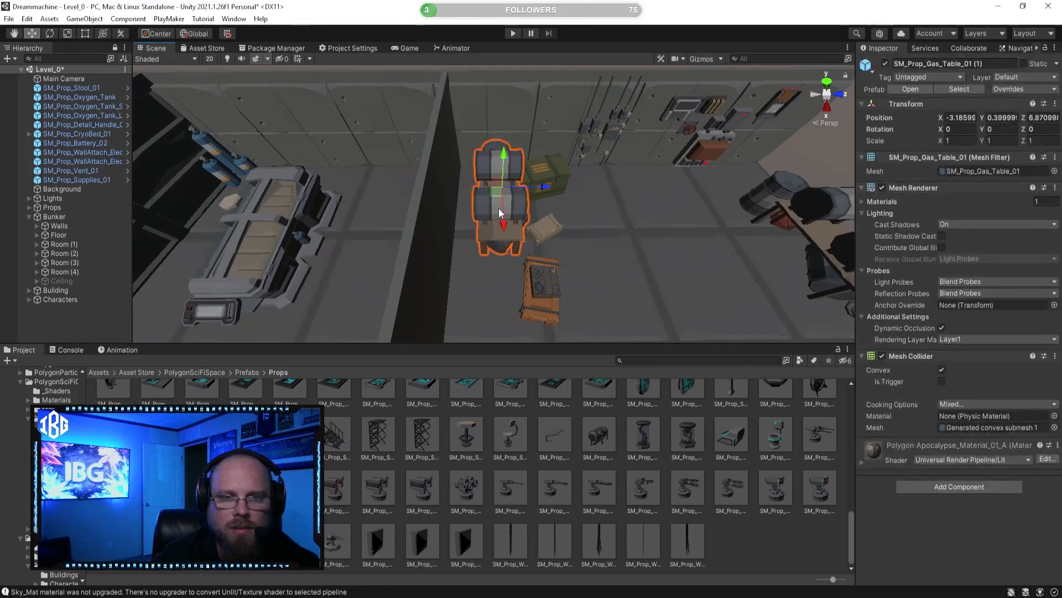
{"action": "key", "text": "d"}
{"action": "right_click_drag", "start_coordinate": [654, 218], "coordinate": [686, 211]}
{"action": "key", "text": "w"}
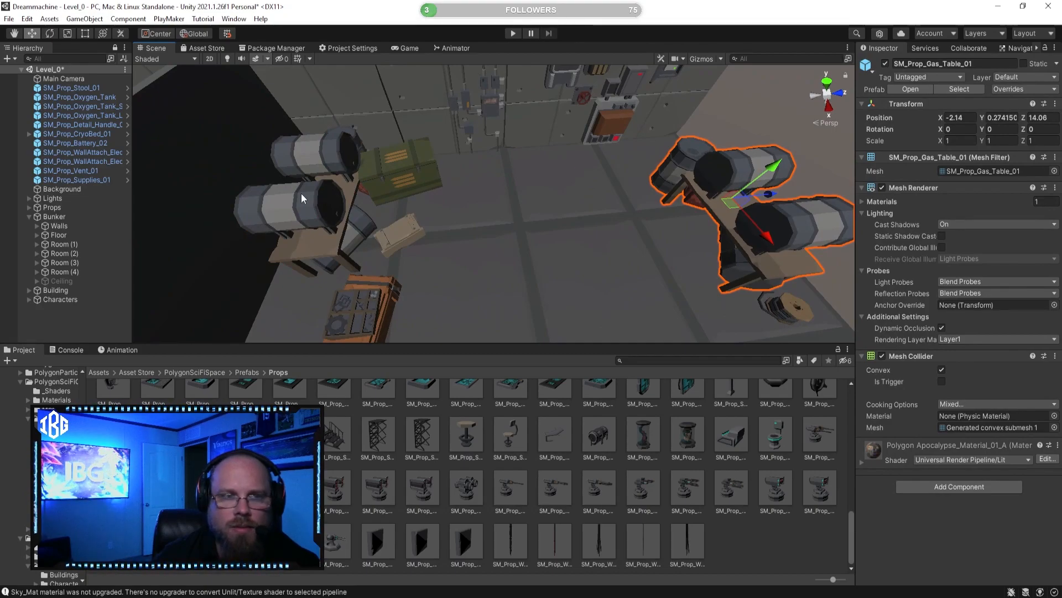
Step: Examine the bunker layout from above, from the gas barrel tables across to the partitioned living quarters
{"action": "right_click_drag", "start_coordinate": [394, 211], "coordinate": [173, 224]}
{"action": "key", "text": "w"}
{"action": "key", "text": "s"}
{"action": "key", "text": "w"}
{"action": "left_click", "coordinate": [470, 249]}
{"action": "right_click_drag", "start_coordinate": [470, 249], "coordinate": [725, 417]}
{"action": "key", "text": "s"}
{"action": "key", "text": "w"}
{"action": "right_click_drag", "start_coordinate": [672, 294], "coordinate": [670, 293]}
{"action": "key", "text": "e"}
{"action": "right_click_drag", "start_coordinate": [644, 245], "coordinate": [576, 232]}
{"action": "key", "text": "w"}
Step: Select the concrete wall sections that partition the living quarters and move them together along the X axis
{"action": "left_click", "coordinate": [588, 207], "text": "shift"}
{"action": "key", "text": "d"}
{"action": "left_click", "coordinate": [592, 196], "text": "shift"}
{"action": "left_click", "coordinate": [660, 198], "text": "shift"}
{"action": "left_click", "coordinate": [669, 206], "text": "shift"}
{"action": "right_click_drag", "start_coordinate": [671, 208], "coordinate": [579, 260]}
{"action": "key", "text": "s"}
{"action": "left_click", "coordinate": [530, 260], "text": "shift"}
{"action": "left_click", "coordinate": [573, 257], "text": "shift"}
{"action": "left_click", "coordinate": [578, 264], "text": "shift"}
{"action": "key", "text": "s"}
{"action": "right_click_drag", "start_coordinate": [496, 229], "coordinate": [529, 231]}
{"action": "key", "text": "a"}
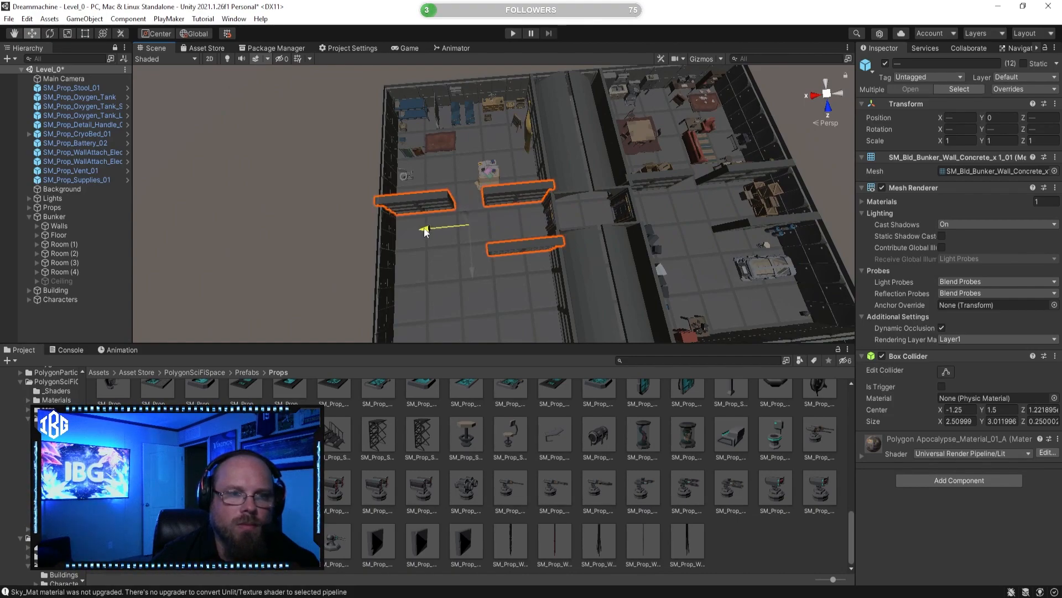
{"action": "key", "text": "w"}
{"action": "mouse_move", "coordinate": [425, 232]}
{"action": "right_mouse_down"}
{"action": "mouse_move", "coordinate": [376, 226]}
{"action": "mouse_move", "coordinate": [421, 224]}
{"action": "right_mouse_up"}
Step: Examine the spacing of the concrete partitions between the living quarters and the striped doors
{"action": "key", "text": "a"}
{"action": "key", "text": "s"}
{"action": "key", "text": "a"}
{"action": "key", "text": "d"}
{"action": "key", "text": "f"}
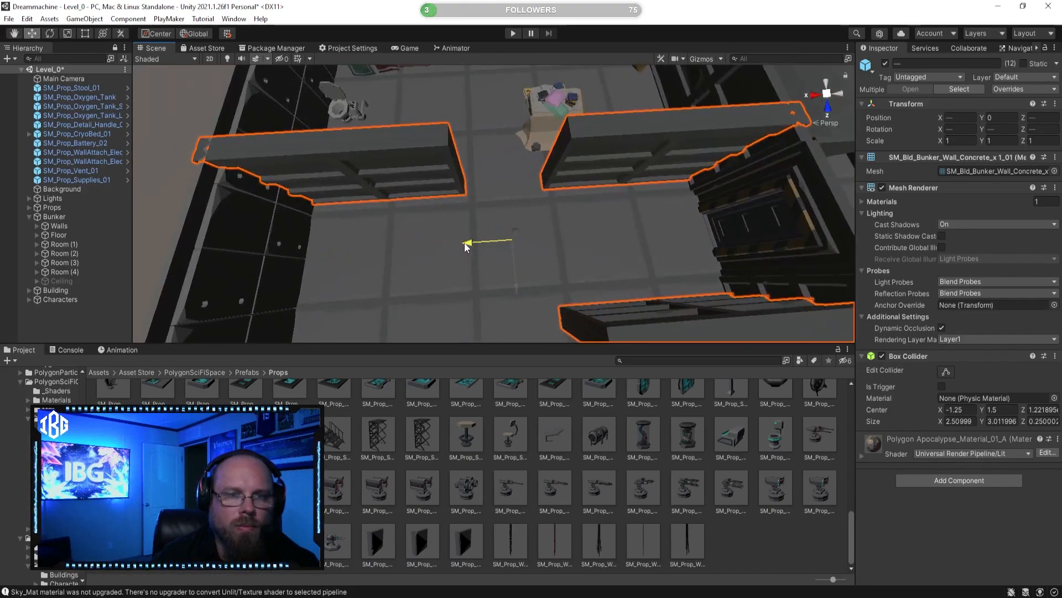
{"action": "left_click", "coordinate": [756, 556]}
{"action": "mouse_move", "coordinate": [500, 272]}
{"action": "right_mouse_down"}
{"action": "mouse_move", "coordinate": [491, 271]}
{"action": "mouse_move", "coordinate": [576, 234]}
{"action": "mouse_move", "coordinate": [517, 269]}
{"action": "right_mouse_up"}
{"action": "key", "text": "d"}
{"action": "key", "text": "s"}
Step: Move the third concrete partition from the striped-door side across the room against the outer wall
{"action": "left_click", "coordinate": [498, 252]}
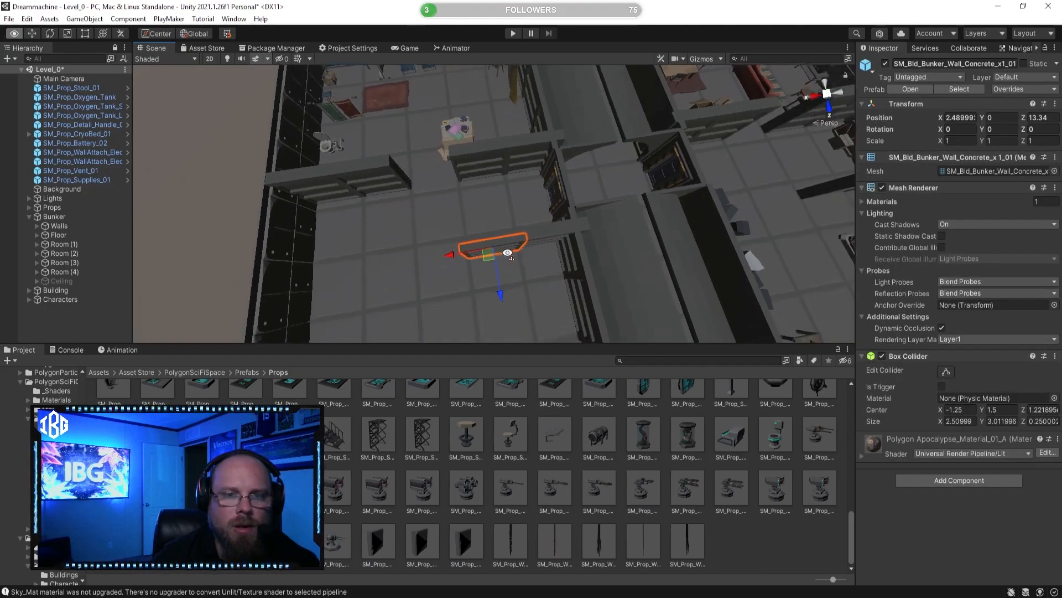
{"action": "left_click", "coordinate": [502, 224], "text": "shift"}
{"action": "left_click", "coordinate": [534, 230], "text": "shift"}
{"action": "left_click", "coordinate": [539, 233], "text": "shift"}
{"action": "key", "text": "a"}
{"action": "right_click_drag", "start_coordinate": [539, 233], "coordinate": [625, 227]}
{"action": "left_click_drag", "start_coordinate": [625, 228], "coordinate": [480, 240]}
{"action": "key", "text": "d"}
{"action": "right_click_drag", "start_coordinate": [481, 240], "coordinate": [494, 250]}
{"action": "key", "text": "w"}
{"action": "left_click", "coordinate": [552, 227]}
{"action": "right_click_drag", "start_coordinate": [553, 227], "coordinate": [680, 244]}
{"action": "key", "text": "s"}
{"action": "right_click_drag", "start_coordinate": [569, 250], "coordinate": [641, 186]}
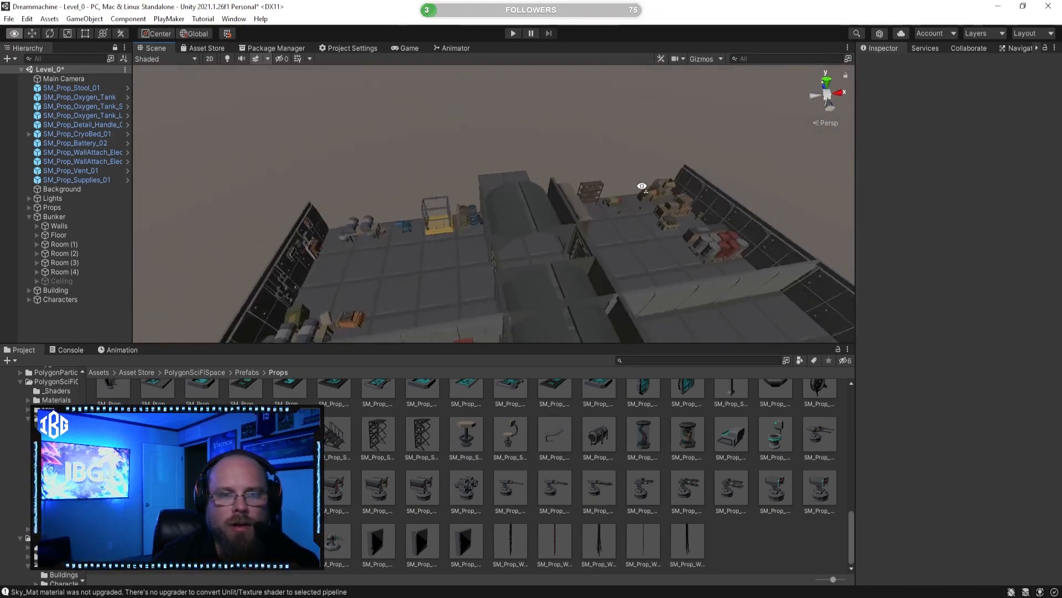
Step: Move the toolbox and blue generator together from beside the yellow shower frame across the corridor into the partitioned room
{"action": "left_click", "coordinate": [403, 224]}
{"action": "key", "text": "f"}
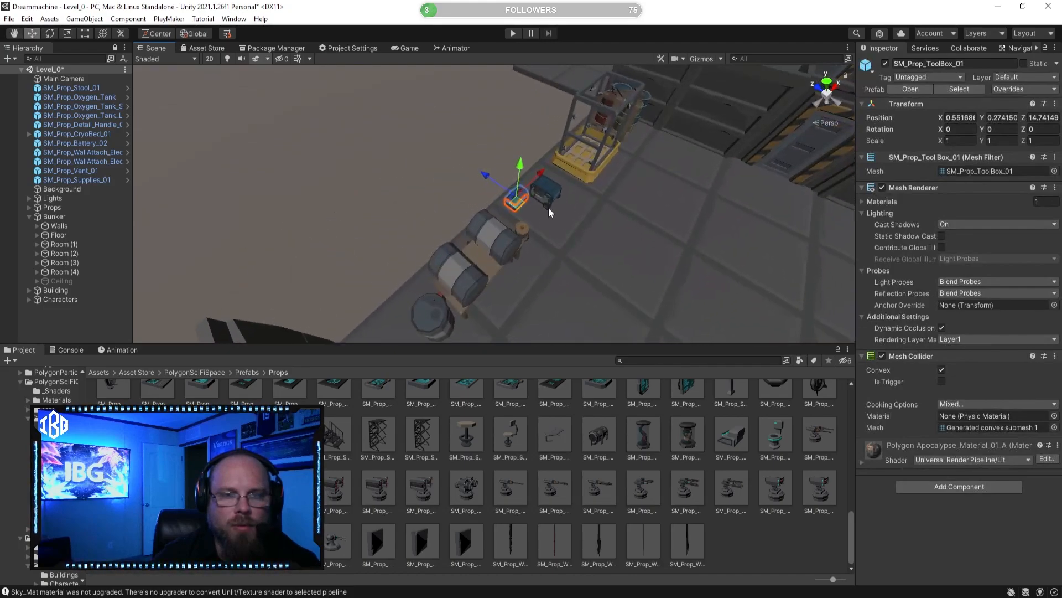
{"action": "scroll", "coordinate": [542, 223], "scroll_direction": "down", "scroll_amount": 10}
{"action": "middle_click_drag", "start_coordinate": [542, 224], "coordinate": [394, 217]}
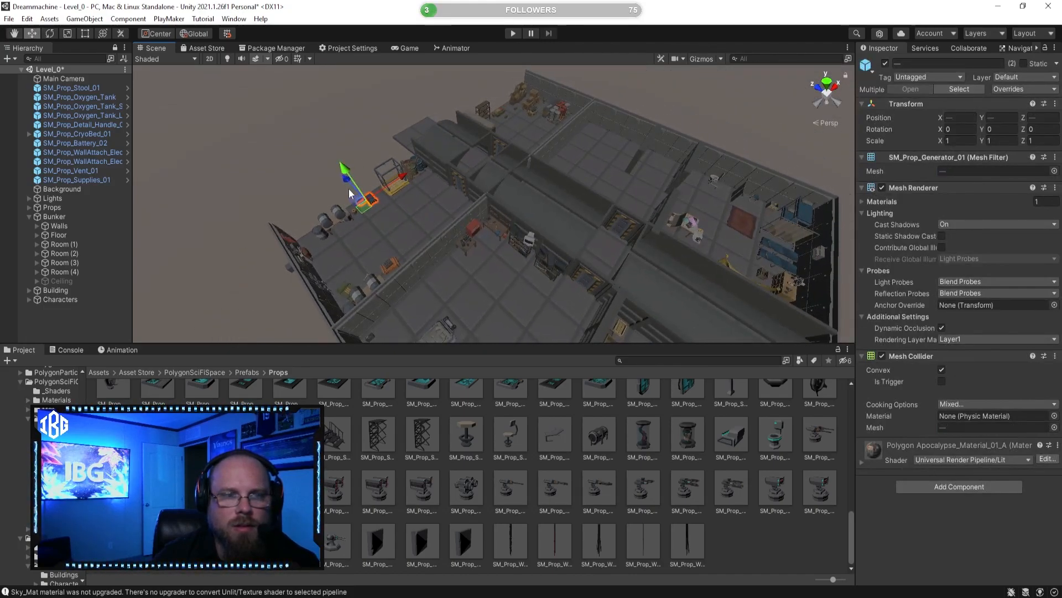
{"action": "left_click_drag", "start_coordinate": [401, 190], "coordinate": [635, 180]}
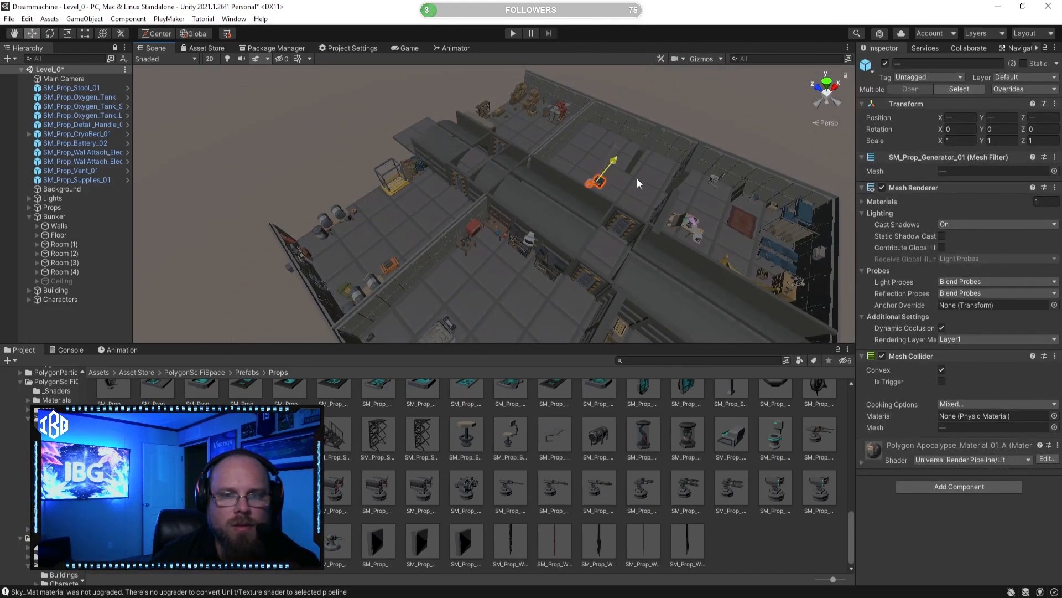
Step: Position the toolbox and blue generator between the concrete partitions, close to the outer wall
{"action": "key", "text": "f"}
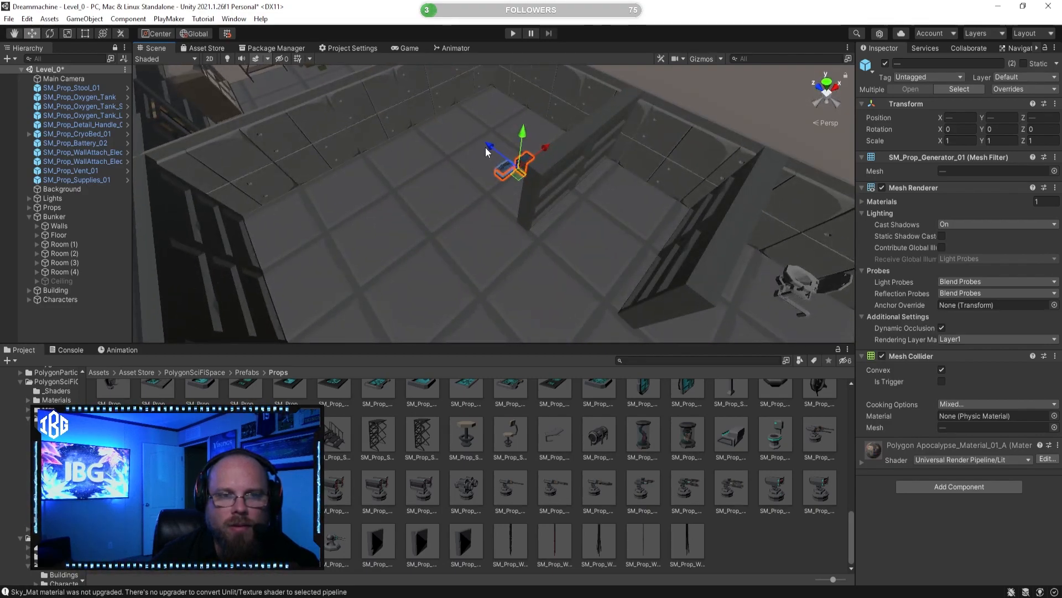
{"action": "left_click_drag", "start_coordinate": [576, 174], "coordinate": [580, 217], "text": "alt"}
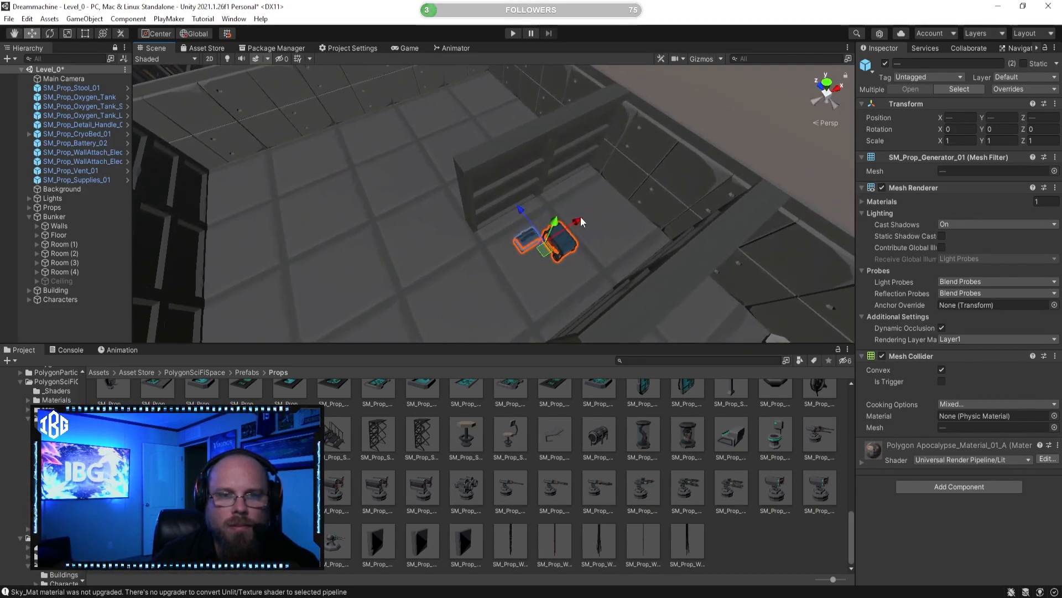
{"action": "right_click_drag", "start_coordinate": [600, 224], "coordinate": [609, 218]}
{"action": "key", "text": "s"}
{"action": "key", "text": "a"}
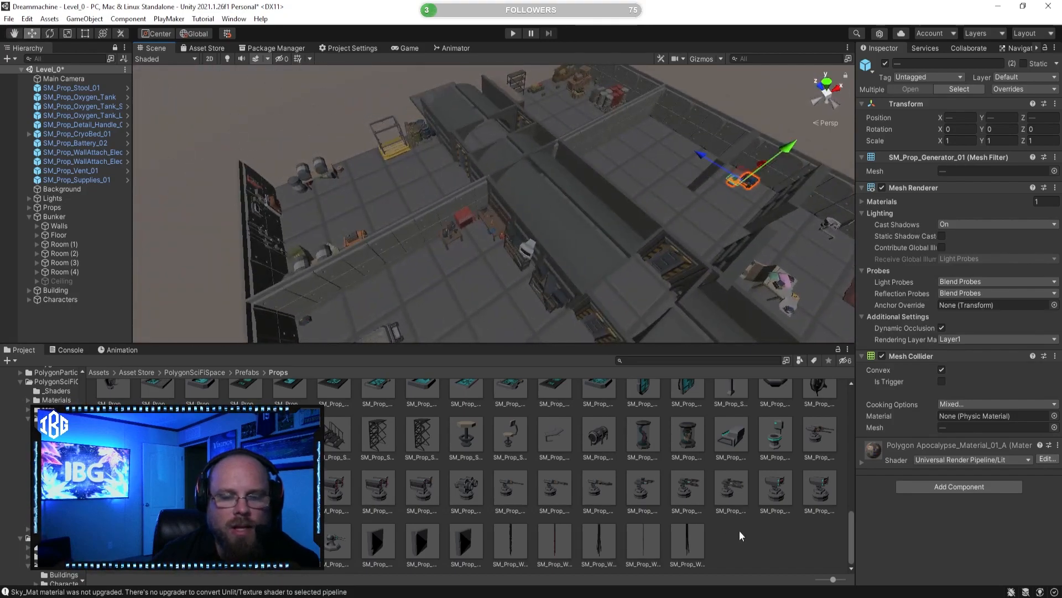
{"action": "left_click", "coordinate": [733, 531]}
Step: Move the barrel stack from the storage room into the partitioned room beside the concrete partition, at Z about -0.48
{"action": "right_click_drag", "start_coordinate": [534, 258], "coordinate": [433, 215]}
{"action": "key", "text": "w"}
{"action": "key", "text": "d"}
{"action": "left_click", "coordinate": [467, 108]}
{"action": "right_click_drag", "start_coordinate": [467, 107], "coordinate": [351, 125]}
{"action": "key", "text": "w"}
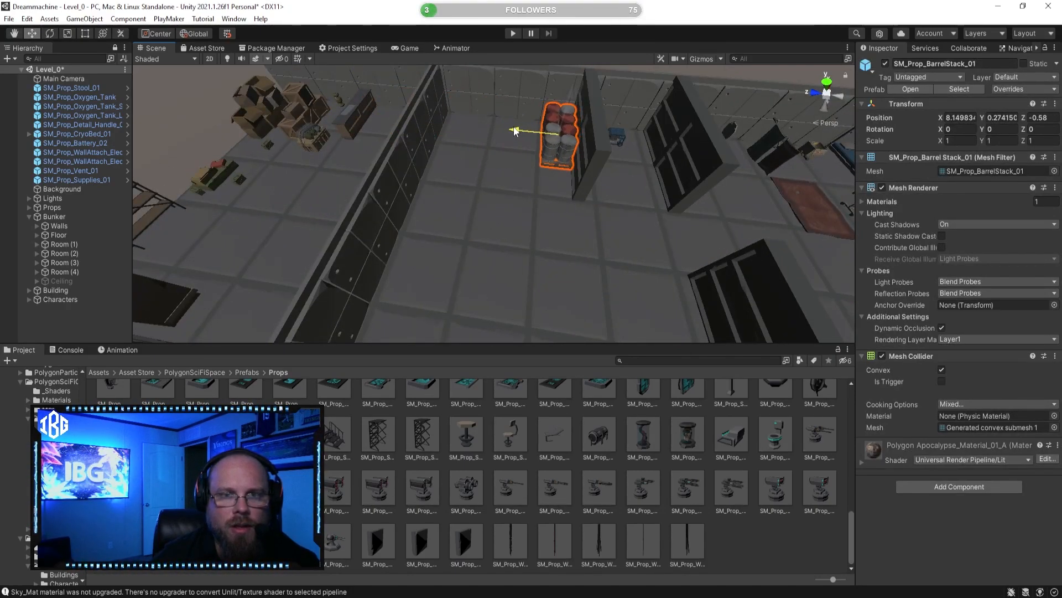
{"action": "right_click_drag", "start_coordinate": [513, 154], "coordinate": [525, 161]}
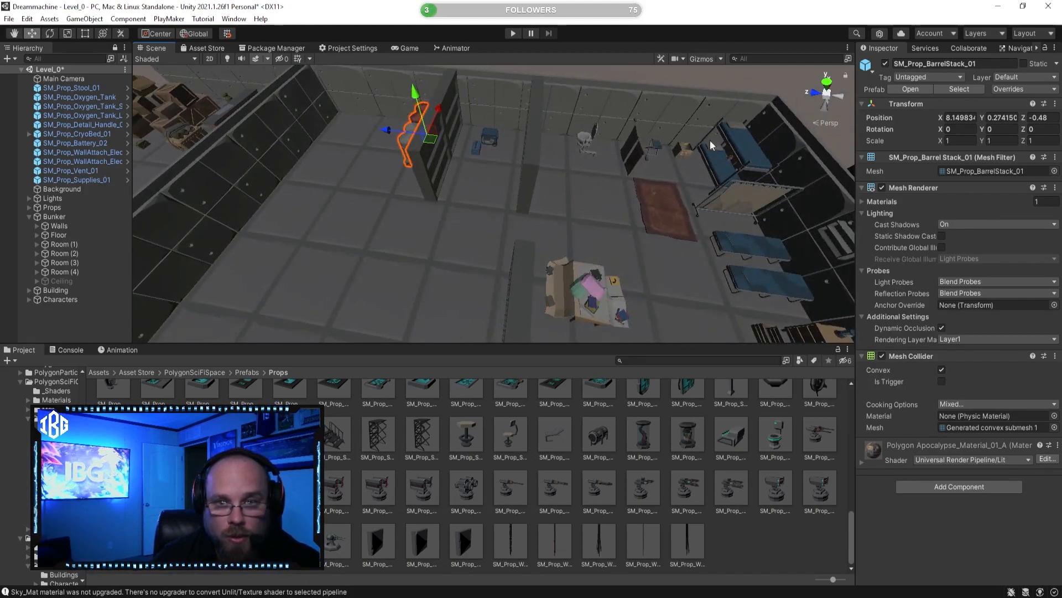
Step: Move the yellow decontamination shower into the monitor-shelf room's corner by the striped door, at about X 6, Z -3.47
{"action": "right_click_drag", "start_coordinate": [431, 273], "coordinate": [299, 259]}
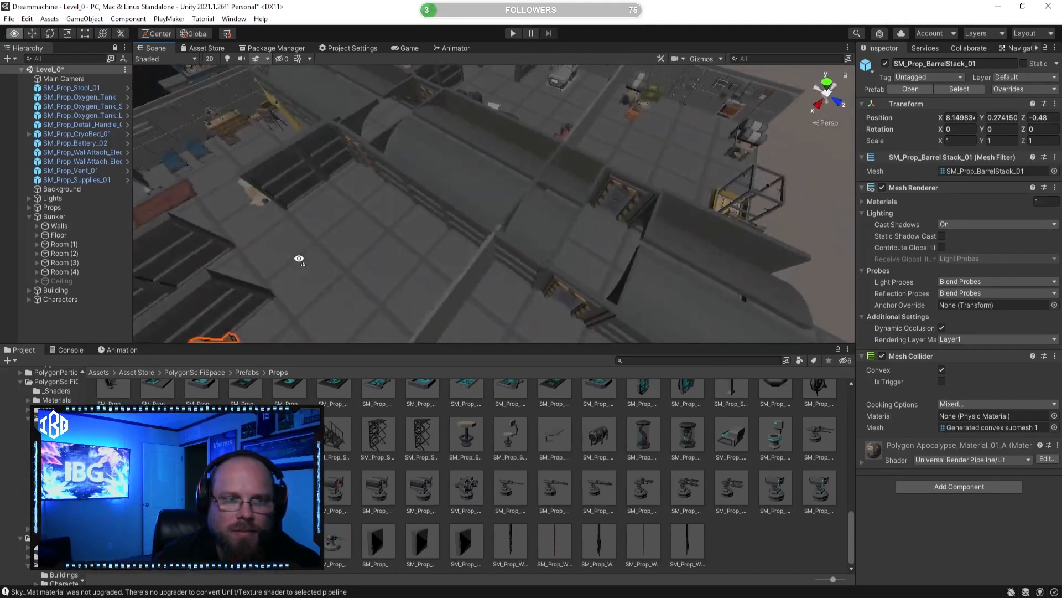
{"action": "right_click_drag", "start_coordinate": [528, 150], "coordinate": [71, 172]}
{"action": "left_click_drag", "start_coordinate": [509, 244], "coordinate": [546, 237]}
{"action": "right_click_drag", "start_coordinate": [546, 238], "coordinate": [527, 267]}
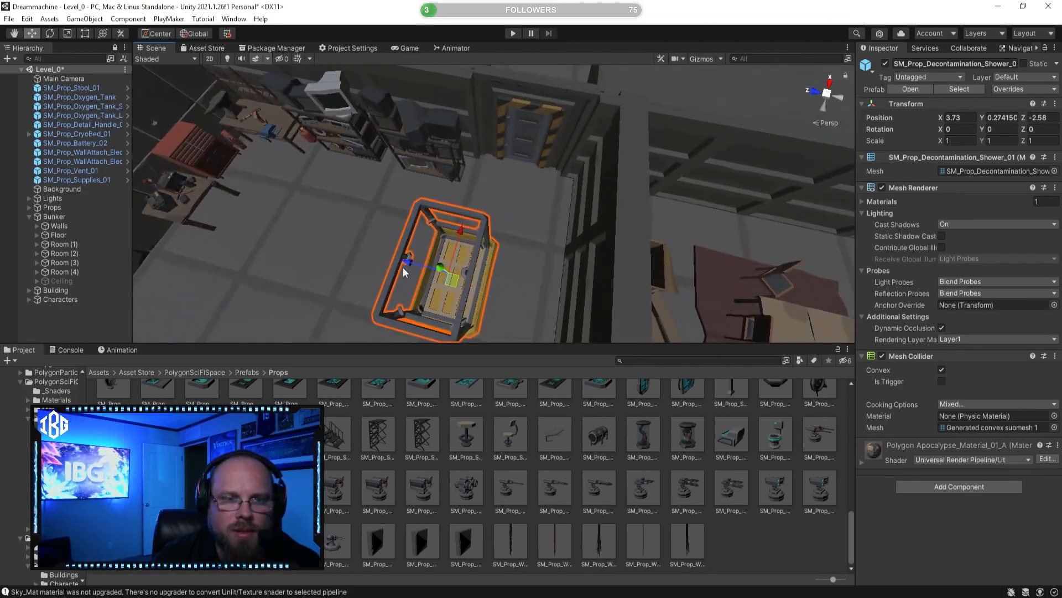
{"action": "left_click_drag", "start_coordinate": [454, 266], "coordinate": [458, 265]}
{"action": "right_click_drag", "start_coordinate": [407, 261], "coordinate": [600, 225]}
{"action": "left_click", "coordinate": [562, 248]}
{"action": "left_click_drag", "start_coordinate": [590, 255], "coordinate": [478, 168]}
{"action": "right_click_drag", "start_coordinate": [478, 167], "coordinate": [475, 316]}
{"action": "left_click", "coordinate": [748, 526]}
Step: Rotate the decontamination shower to 90 degrees around the Y axis
{"action": "right_click_drag", "start_coordinate": [531, 293], "coordinate": [566, 213]}
{"action": "left_click", "coordinate": [549, 203]}
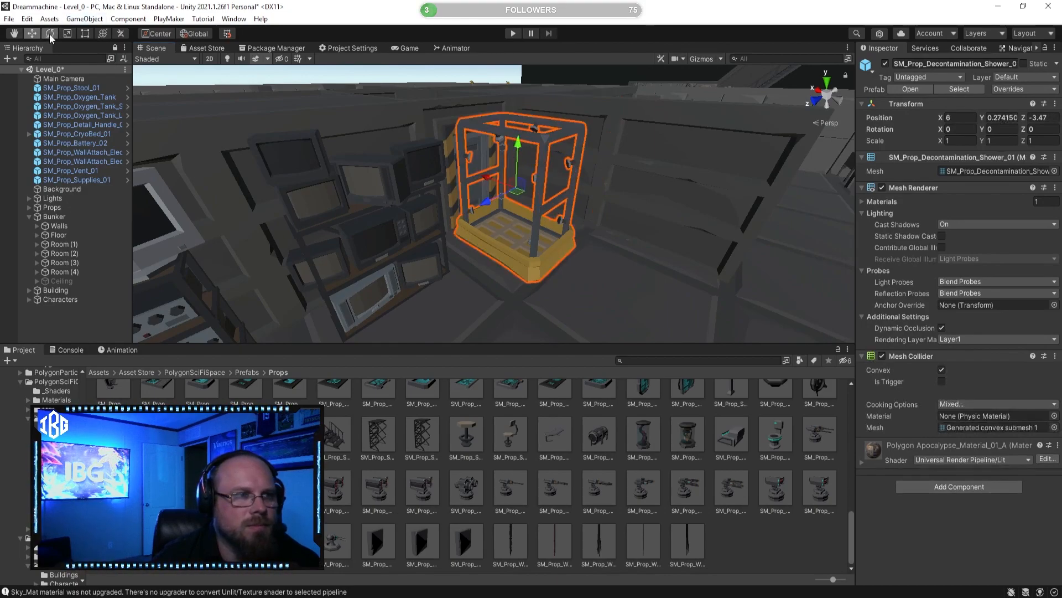
{"action": "left_click_drag", "start_coordinate": [396, 206], "coordinate": [377, 209]}
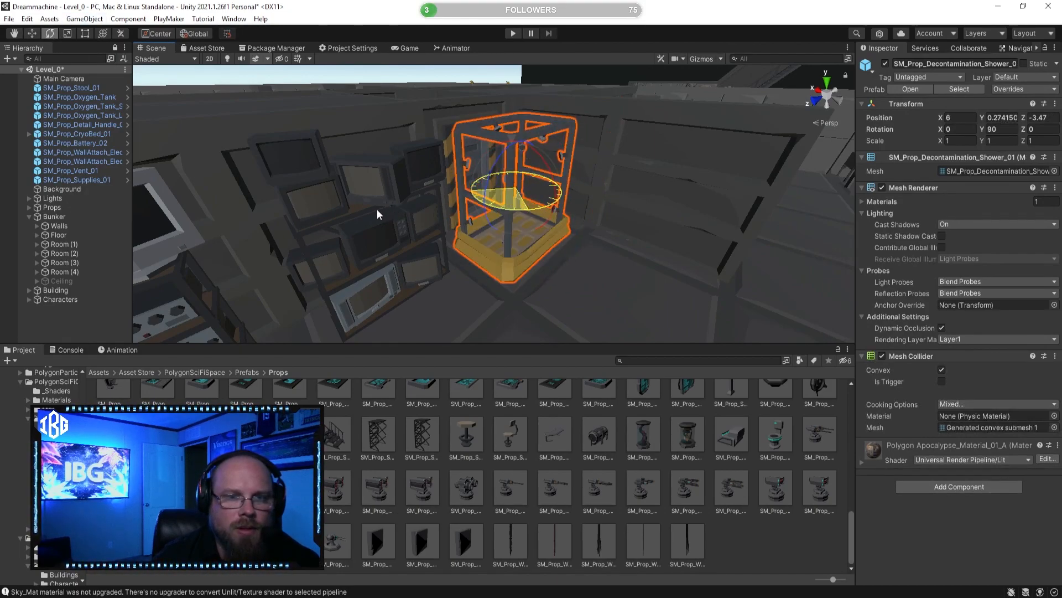
{"action": "left_click", "coordinate": [779, 540]}
Step: Move the decontamination shower across the corridor into the barrel stack's room, to X about 14.24
{"action": "right_click_drag", "start_coordinate": [545, 299], "coordinate": [520, 304]}
{"action": "left_click", "coordinate": [495, 238]}
{"action": "right_click_drag", "start_coordinate": [496, 237], "coordinate": [128, 69]}
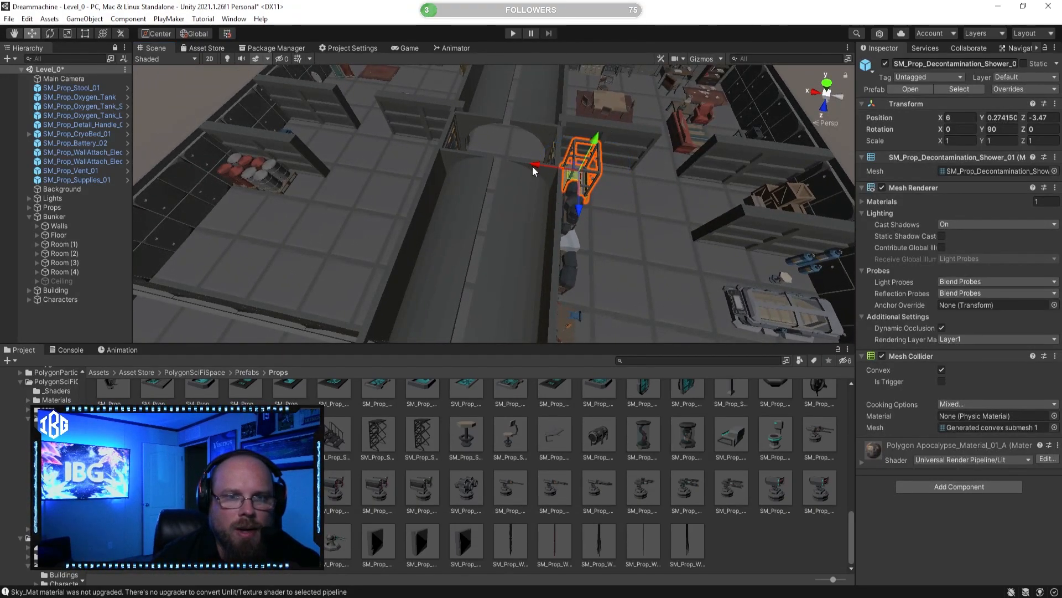
{"action": "left_click_drag", "start_coordinate": [533, 166], "coordinate": [384, 151]}
{"action": "right_click_drag", "start_coordinate": [384, 150], "coordinate": [637, 176]}
{"action": "left_click_drag", "start_coordinate": [521, 180], "coordinate": [666, 204]}
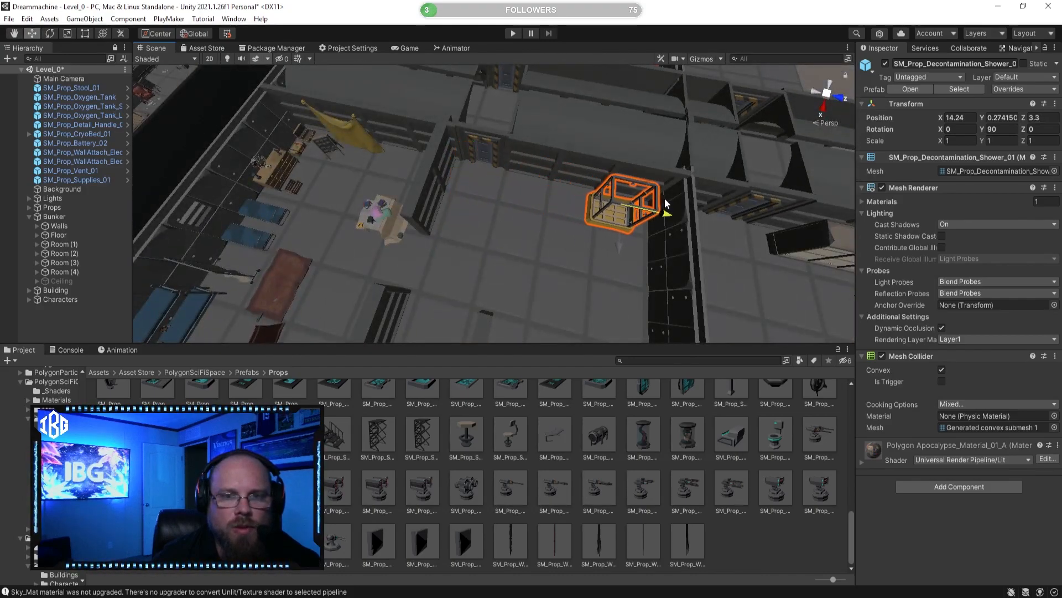
Step: Fit the decontamination shower into the corner beside the corridor wall, at about X 13.98, Z 4.00
{"action": "key", "text": "f"}
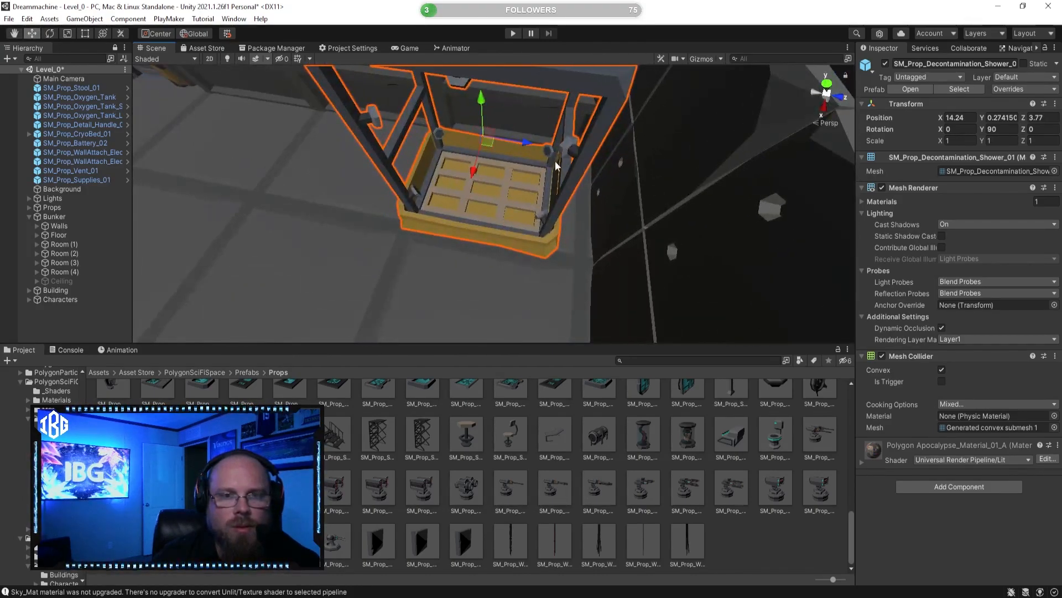
{"action": "left_click_drag", "start_coordinate": [549, 148], "coordinate": [734, 170], "text": "alt"}
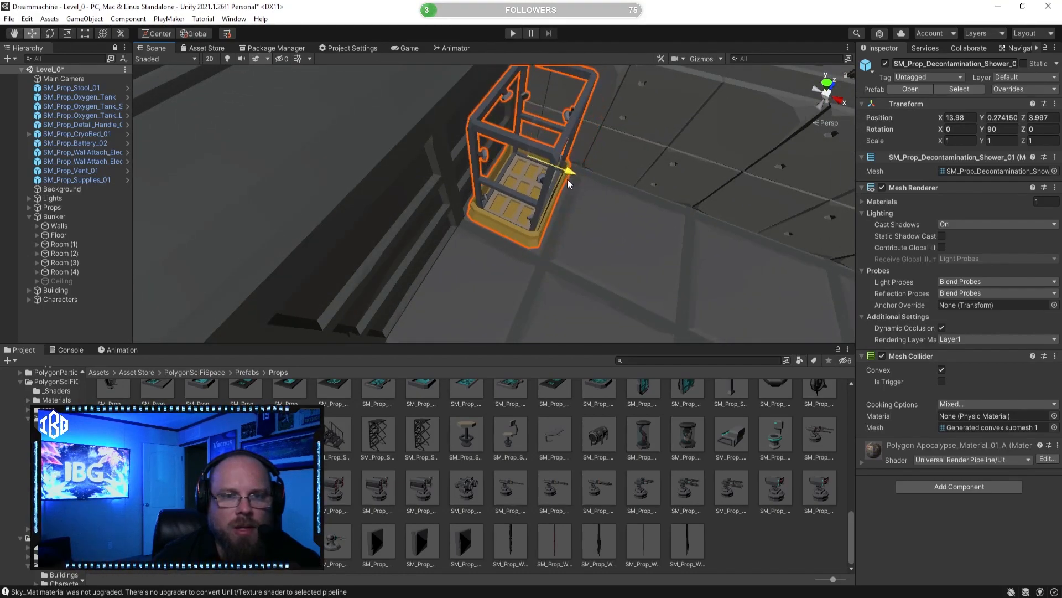
{"action": "left_click", "coordinate": [619, 337]}
Step: Rotate the car battery on the floor by the wooden table to about -31.5 degrees around Y
{"action": "left_click_drag", "start_coordinate": [618, 337], "coordinate": [342, 278], "text": "alt"}
{"action": "right_click_drag", "start_coordinate": [342, 277], "coordinate": [647, 236]}
{"action": "left_click", "coordinate": [523, 208]}
{"action": "right_click_drag", "start_coordinate": [523, 208], "coordinate": [696, 185]}
{"action": "key", "text": "d"}
{"action": "left_click_drag", "start_coordinate": [677, 238], "coordinate": [607, 208], "text": "alt"}
{"action": "right_click_drag", "start_coordinate": [582, 218], "coordinate": [474, 175]}
{"action": "key", "text": "w"}
{"action": "key", "text": "s"}
{"action": "left_click_drag", "start_coordinate": [457, 209], "coordinate": [542, 207]}
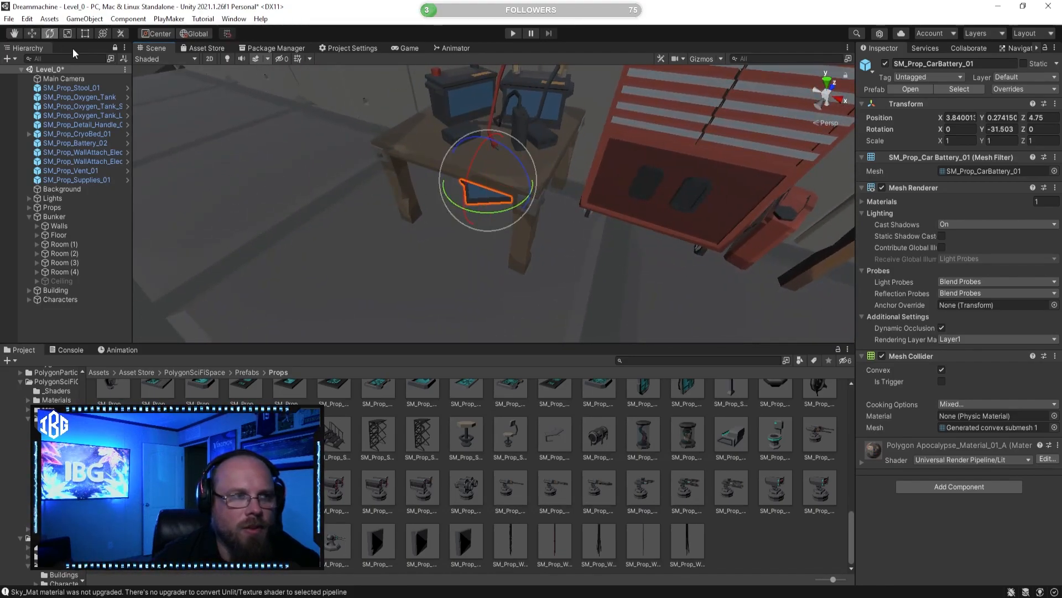
Step: Slide the car battery along the Z axis to about 4.40, beneath the wooden table
{"action": "left_click", "coordinate": [33, 32]}
{"action": "key", "text": "f"}
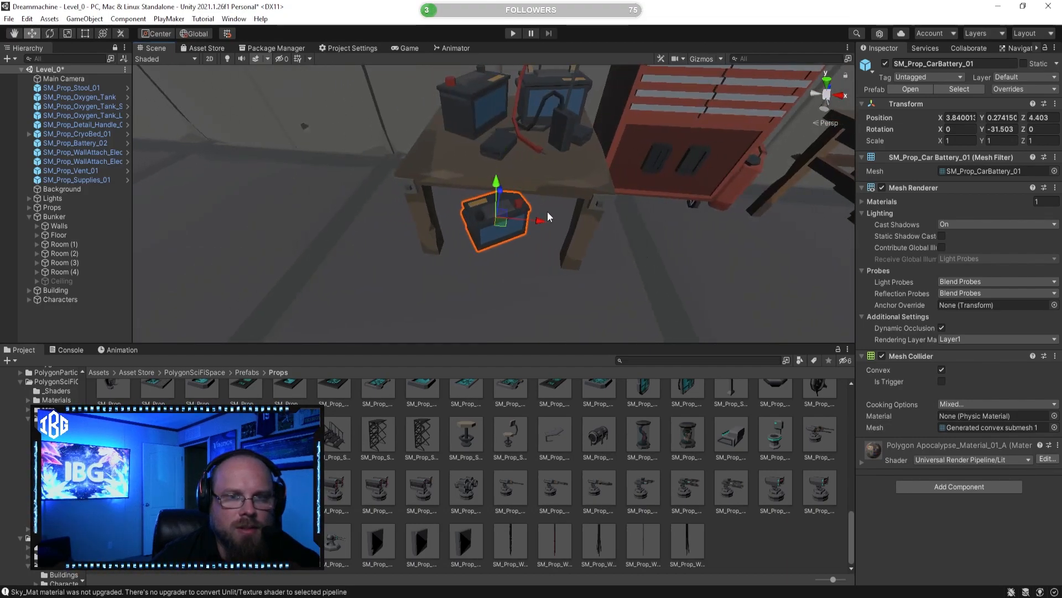
{"action": "left_click", "coordinate": [771, 531]}
Step: Move the power boxes off the gas barrel room's wall and across the corridor to about X 19.68, Z 9.68
{"action": "key", "text": "s"}
{"action": "right_click_drag", "start_coordinate": [496, 288], "coordinate": [604, 139]}
{"action": "left_click", "coordinate": [519, 137]}
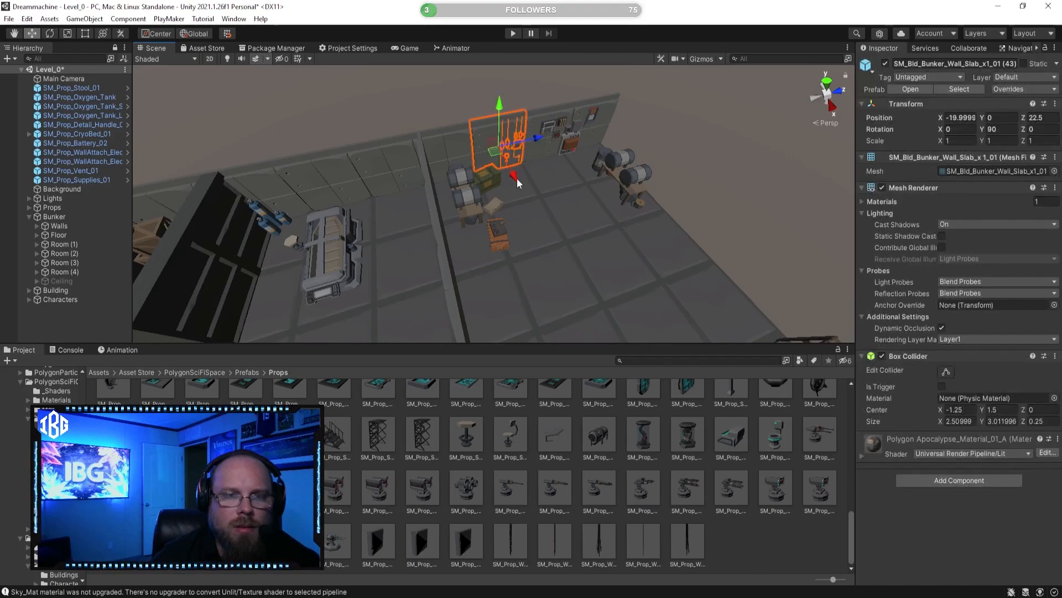
{"action": "key", "text": "f"}
{"action": "right_click_drag", "start_coordinate": [529, 136], "coordinate": [276, 192]}
{"action": "key", "text": "s"}
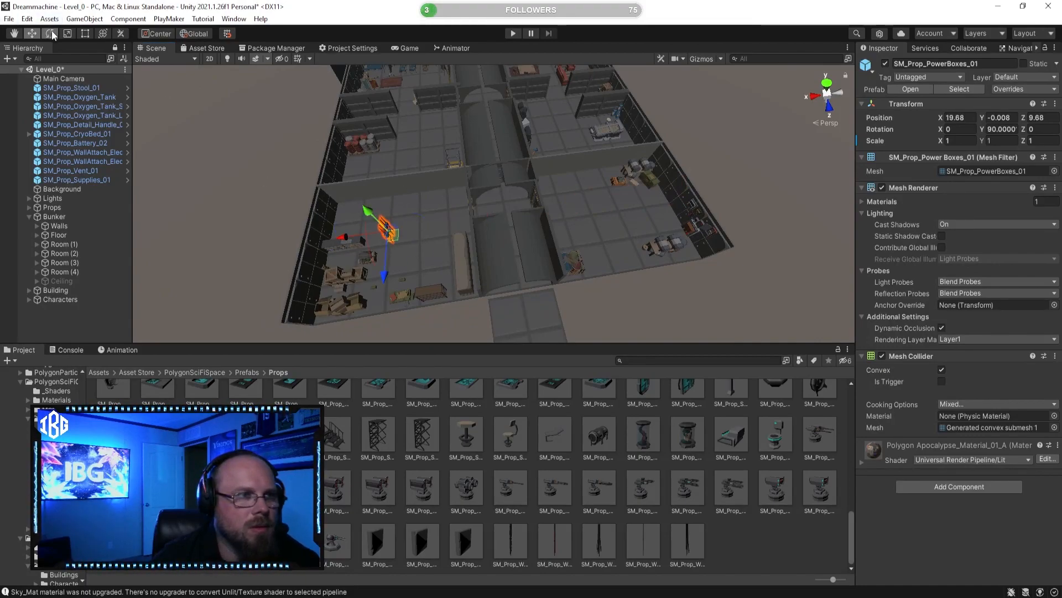
Step: Rotate the power boxes to -90 degrees around the Y axis
{"action": "left_click_drag", "start_coordinate": [633, 76], "coordinate": [650, 71], "text": "ctrl"}
{"action": "key", "text": "w"}
{"action": "right_click_drag", "start_coordinate": [565, 158], "coordinate": [541, 126]}
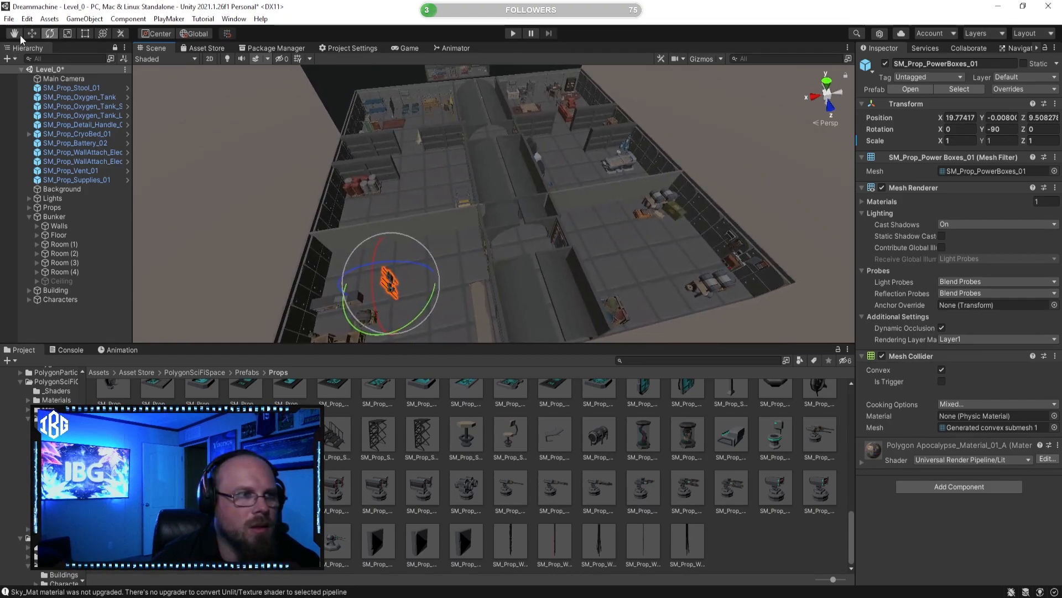
Step: Mount the power boxes on the outer wall above the blue generator, at about X 24.93, Z -3.65
{"action": "right_click_drag", "start_coordinate": [301, 183], "coordinate": [378, 246]}
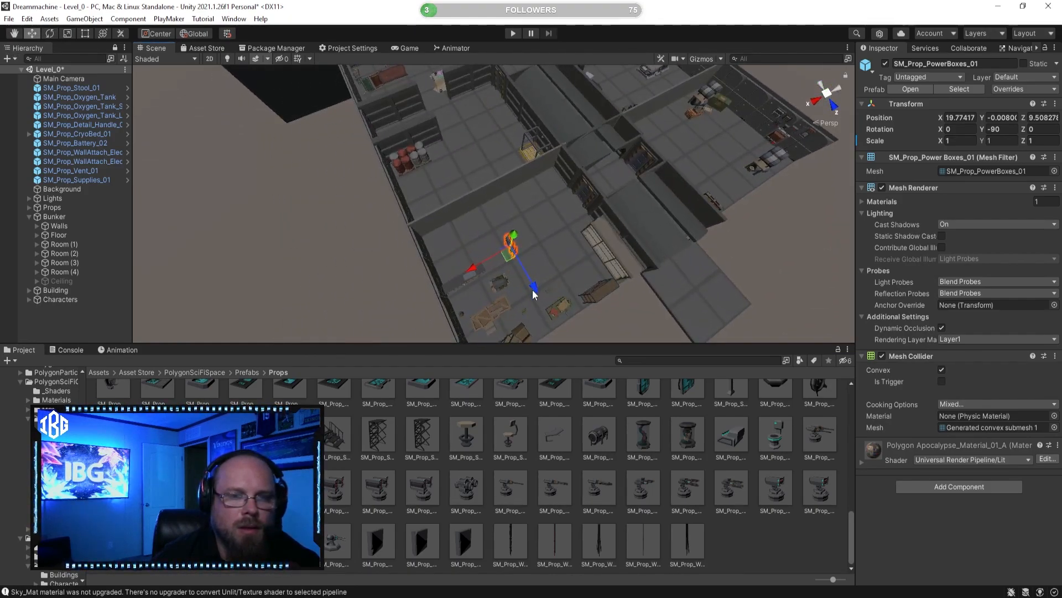
{"action": "left_click_drag", "start_coordinate": [448, 219], "coordinate": [439, 200]}
{"action": "right_click_drag", "start_coordinate": [436, 197], "coordinate": [384, 173]}
{"action": "key", "text": "w"}
{"action": "left_click_drag", "start_coordinate": [400, 176], "coordinate": [278, 179]}
{"action": "right_click_drag", "start_coordinate": [412, 181], "coordinate": [225, 171]}
{"action": "left_click_drag", "start_coordinate": [368, 160], "coordinate": [574, 154]}
{"action": "right_click_drag", "start_coordinate": [574, 154], "coordinate": [427, 168]}
{"action": "left_click_drag", "start_coordinate": [457, 161], "coordinate": [440, 143]}
{"action": "left_click_drag", "start_coordinate": [518, 128], "coordinate": [652, 153]}
{"action": "left_click_drag", "start_coordinate": [510, 146], "coordinate": [508, 151]}
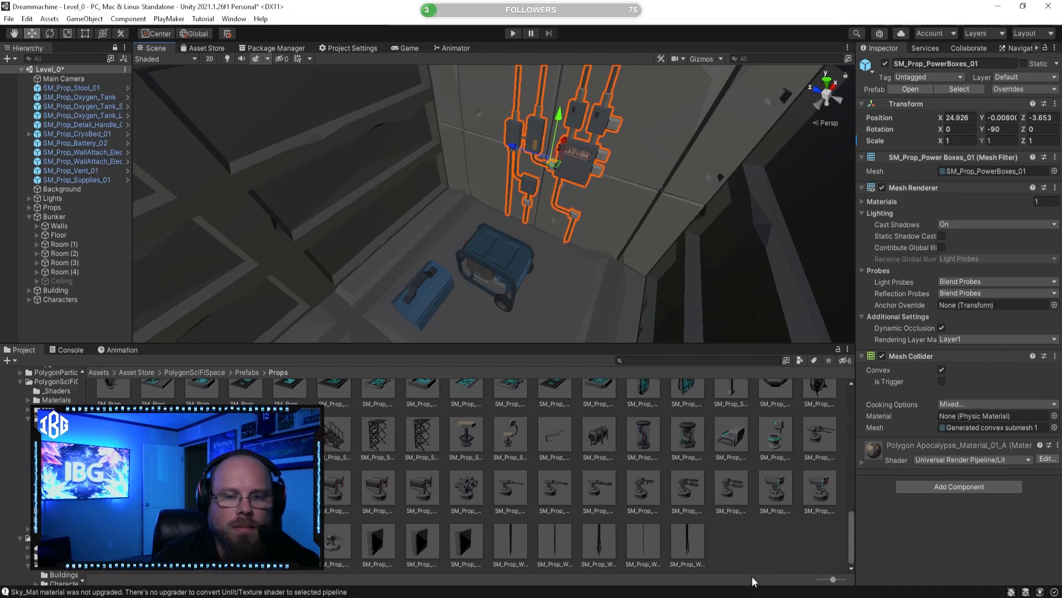
{"action": "left_click", "coordinate": [759, 555]}
Step: Examine the supplies prop's placement and the furnishings of the neighbouring workbench room
{"action": "scroll", "coordinate": [557, 244], "scroll_direction": "down", "scroll_amount": 5}
{"action": "left_click_drag", "start_coordinate": [557, 244], "coordinate": [625, 233], "text": "alt"}
{"action": "left_click_drag", "start_coordinate": [608, 191], "coordinate": [618, 247], "text": "alt"}
{"action": "right_click_drag", "start_coordinate": [553, 200], "coordinate": [504, 213]}
{"action": "left_click", "coordinate": [503, 213]}
{"action": "right_click_drag", "start_coordinate": [467, 303], "coordinate": [587, 299]}
{"action": "left_click", "coordinate": [638, 272]}
{"action": "right_click_drag", "start_coordinate": [638, 271], "coordinate": [750, 223]}
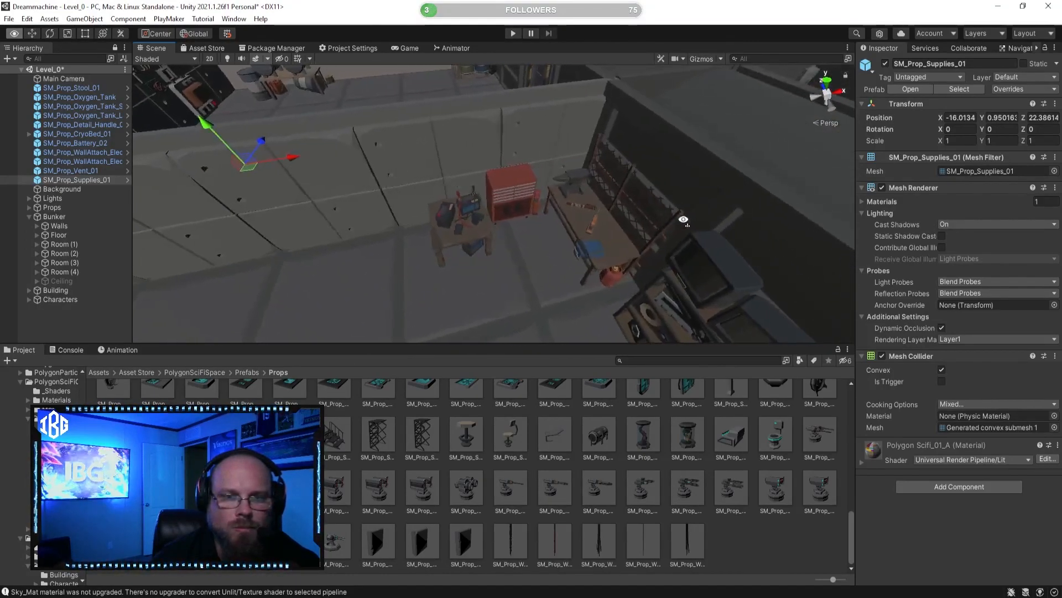
{"action": "right_click_drag", "start_coordinate": [657, 220], "coordinate": [301, 262]}
Step: Move the gas barrel table by the black dividing wall away from the green crate, and delete the one beside the cable reel
{"action": "left_click", "coordinate": [590, 152]}
{"action": "left_click", "coordinate": [474, 215]}
{"action": "left_click", "coordinate": [283, 225]}
{"action": "right_click_drag", "start_coordinate": [283, 226], "coordinate": [149, 208]}
{"action": "left_click_drag", "start_coordinate": [396, 227], "coordinate": [232, 288]}
{"action": "right_click_drag", "start_coordinate": [246, 290], "coordinate": [698, 260]}
{"action": "left_click", "coordinate": [728, 167]}
{"action": "key", "text": "Delete"}
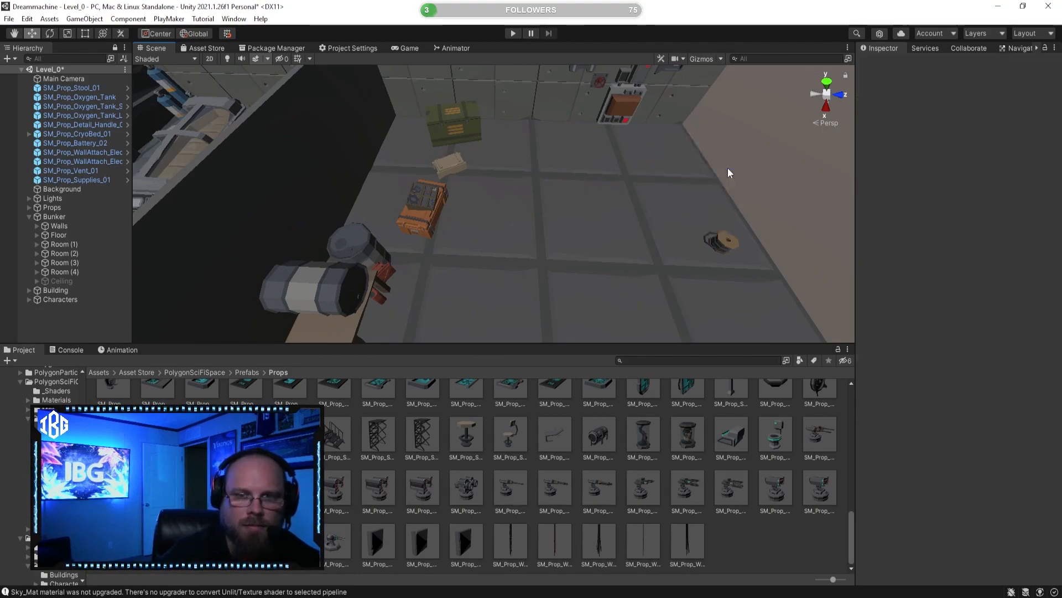
Step: Move the wall electronics panel along the Z axis to about 15.86, onto the cryo bed room's wall
{"action": "right_click_drag", "start_coordinate": [689, 245], "coordinate": [566, 160]}
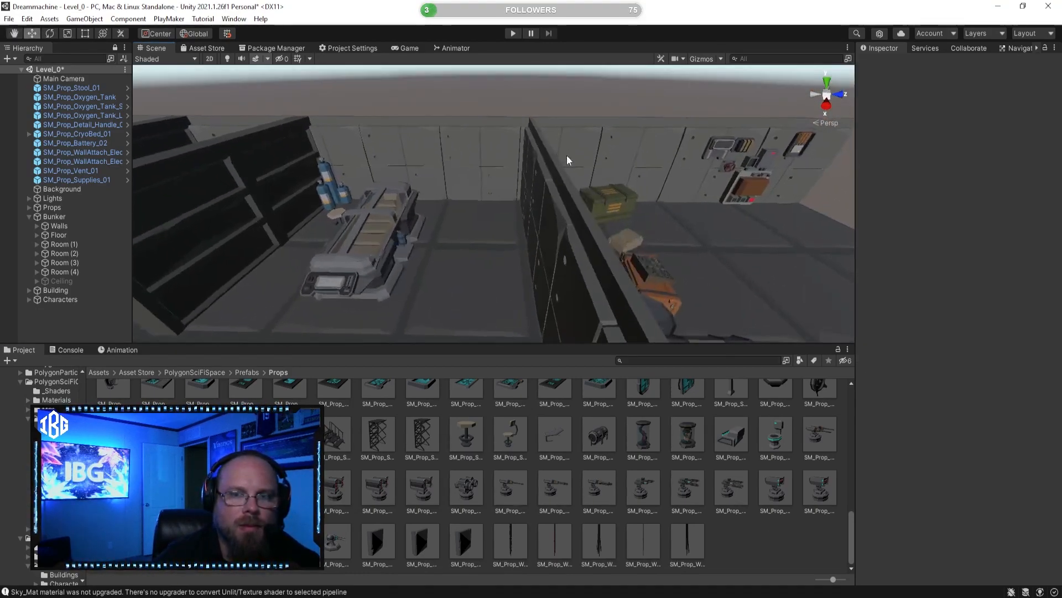
{"action": "left_click", "coordinate": [745, 189]}
{"action": "left_click_drag", "start_coordinate": [797, 183], "coordinate": [449, 185]}
{"action": "right_click_drag", "start_coordinate": [439, 176], "coordinate": [408, 230]}
{"action": "left_click_drag", "start_coordinate": [433, 238], "coordinate": [437, 234]}
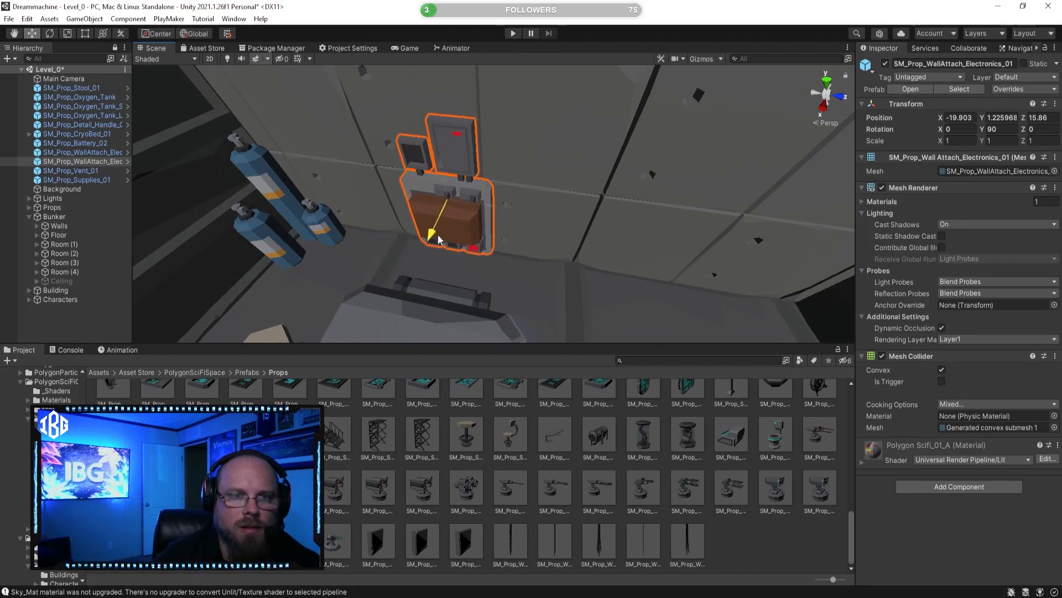
Step: Align the wall electronics panel behind the head of the cryo bed at X -19.9, Z 16.22
{"action": "left_click", "coordinate": [495, 211]}
{"action": "left_click", "coordinate": [487, 211]}
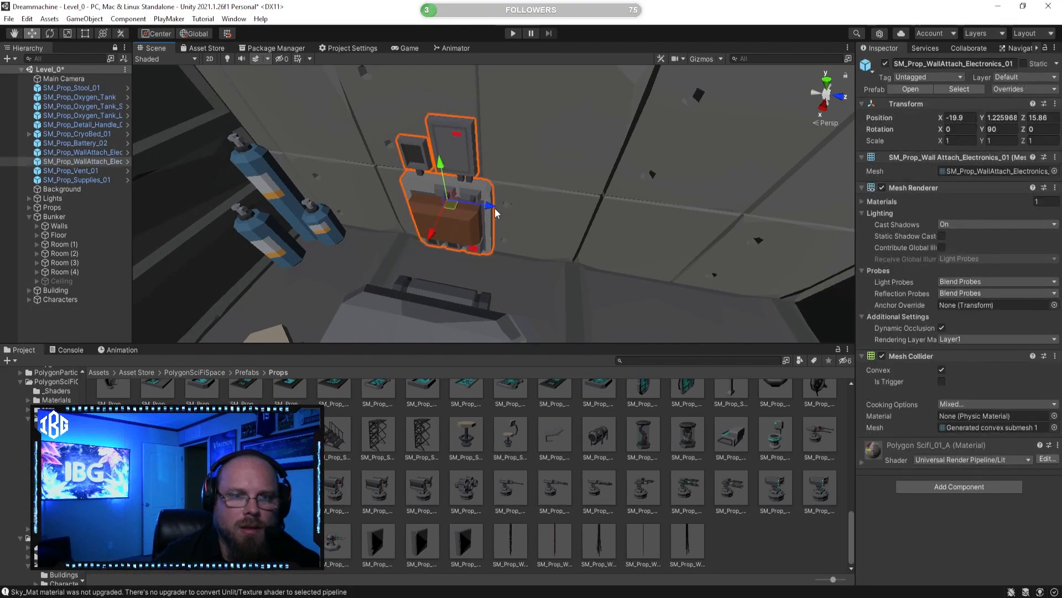
{"action": "right_click_drag", "start_coordinate": [494, 207], "coordinate": [536, 167]}
{"action": "left_click_drag", "start_coordinate": [537, 167], "coordinate": [543, 166]}
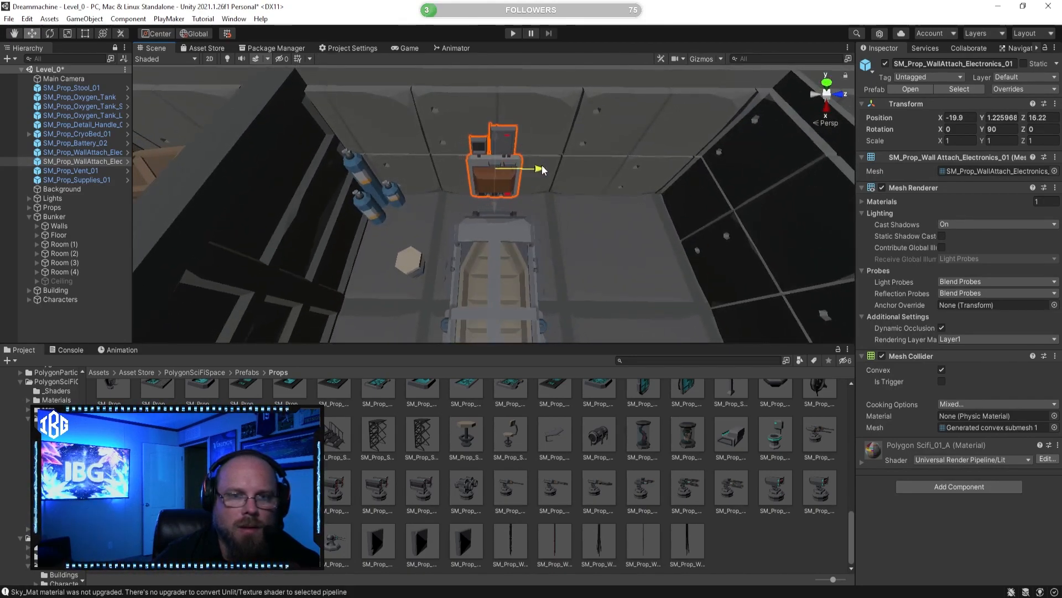
{"action": "left_click", "coordinate": [669, 526]}
Step: Move the wall vent along the Z axis into the cryo bed room, to about 19.28
{"action": "right_click_drag", "start_coordinate": [598, 324], "coordinate": [510, 166]}
{"action": "left_click", "coordinate": [513, 179]}
{"action": "left_click_drag", "start_coordinate": [552, 167], "coordinate": [206, 167]}
{"action": "right_click_drag", "start_coordinate": [206, 167], "coordinate": [191, 176]}
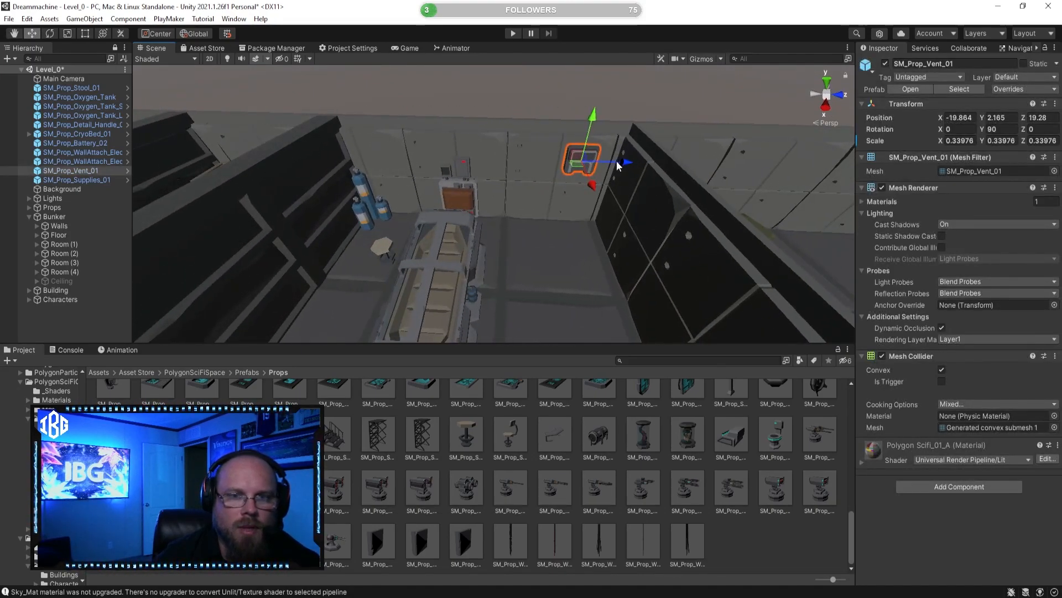
Step: Shift the wall vent to Z 19.33 and raise it to a height of about 2.30
{"action": "left_click_drag", "start_coordinate": [612, 165], "coordinate": [627, 161]}
{"action": "right_click_drag", "start_coordinate": [530, 241], "coordinate": [545, 214]}
{"action": "left_click_drag", "start_coordinate": [630, 114], "coordinate": [633, 109]}
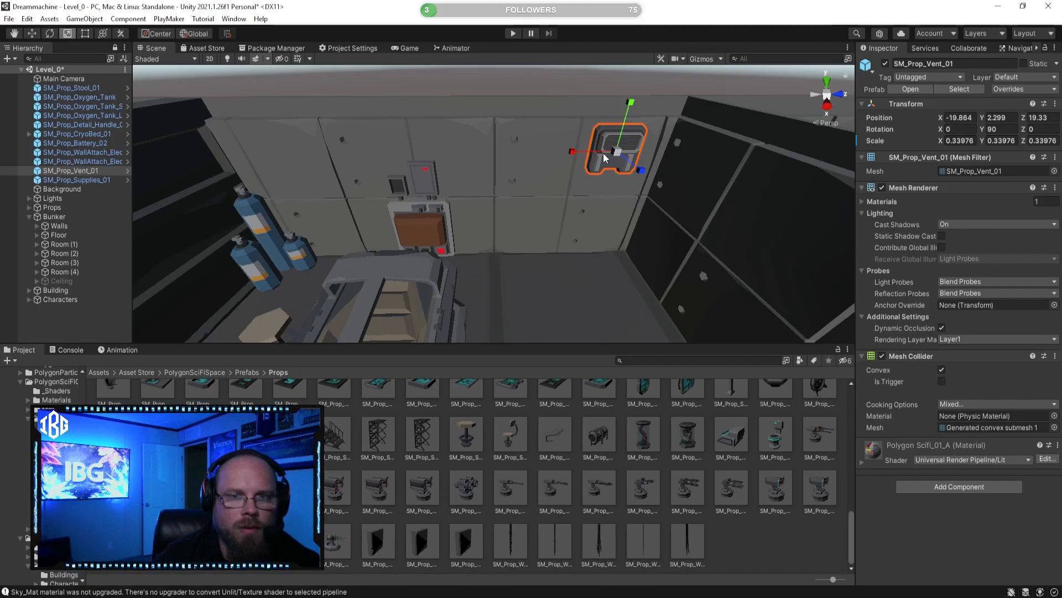
Step: Scale the wall vent down to about 0.213 and raise it to a height of about 2.46
{"action": "left_click_drag", "start_coordinate": [619, 159], "coordinate": [604, 166]}
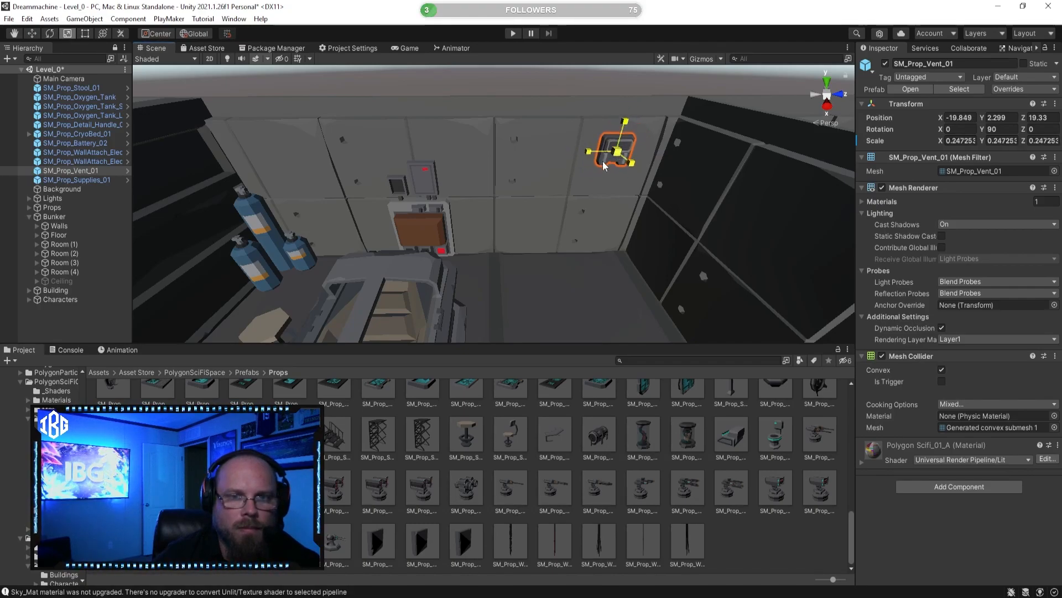
{"action": "left_click", "coordinate": [32, 34]}
{"action": "left_click_drag", "start_coordinate": [634, 109], "coordinate": [645, 92]}
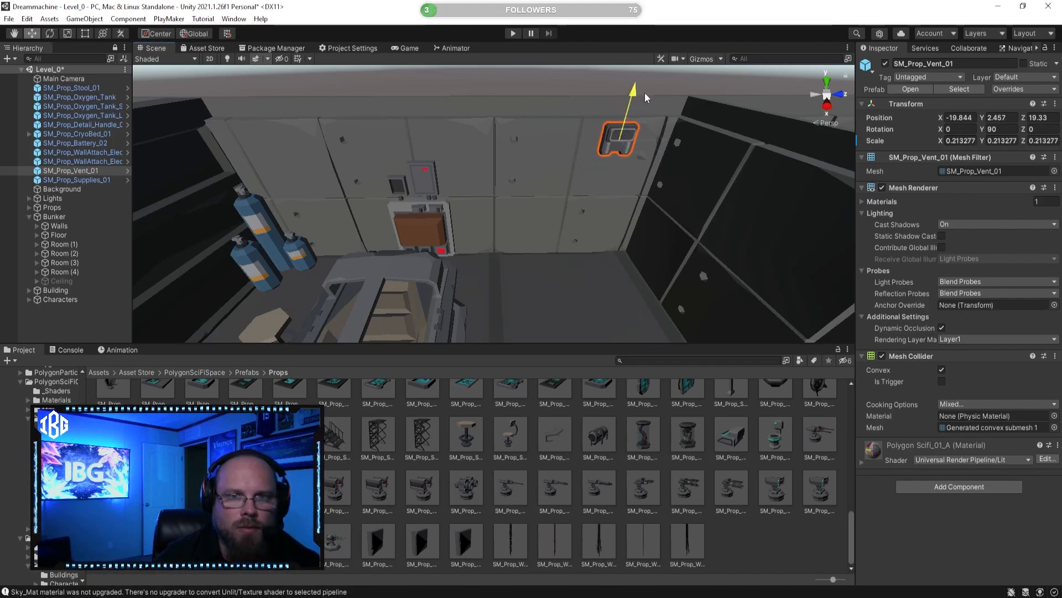
Step: Duplicate the wall vent and move the copy along the Z axis to about 14.35, above the oxygen tanks
{"action": "key", "text": "ctrl+d"}
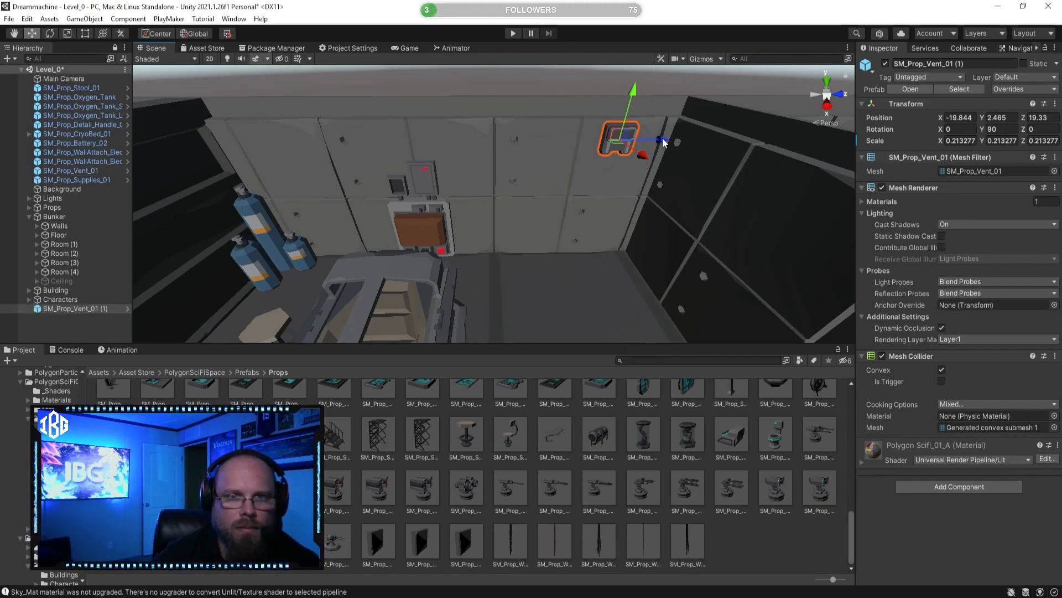
{"action": "left_click_drag", "start_coordinate": [316, 152], "coordinate": [322, 148]}
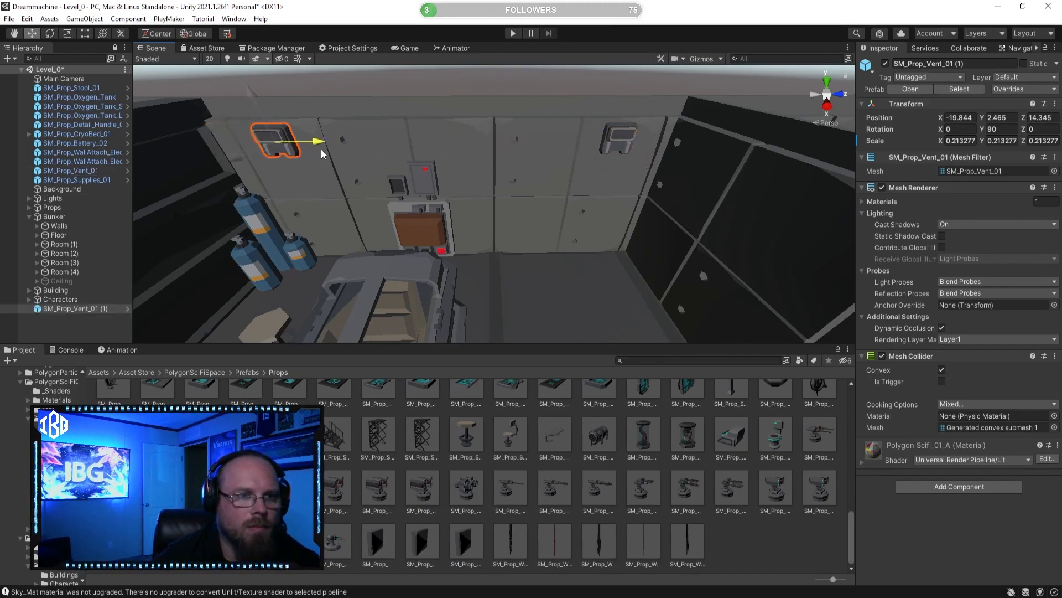
{"action": "left_click", "coordinate": [709, 515]}
Step: Browse the prop prefabs and preview the plant vase and the SM_Prop_Detail_Wire variants
{"action": "scroll", "coordinate": [657, 455], "scroll_direction": "up", "scroll_amount": 4}
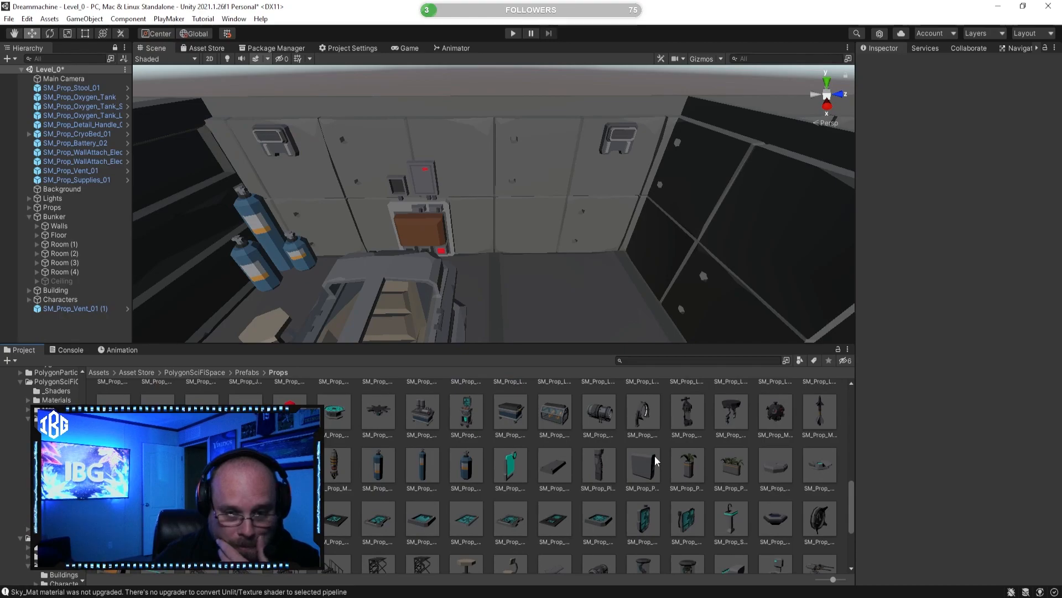
{"action": "scroll", "coordinate": [656, 454], "scroll_direction": "up", "scroll_amount": 1}
{"action": "left_click", "coordinate": [696, 531]}
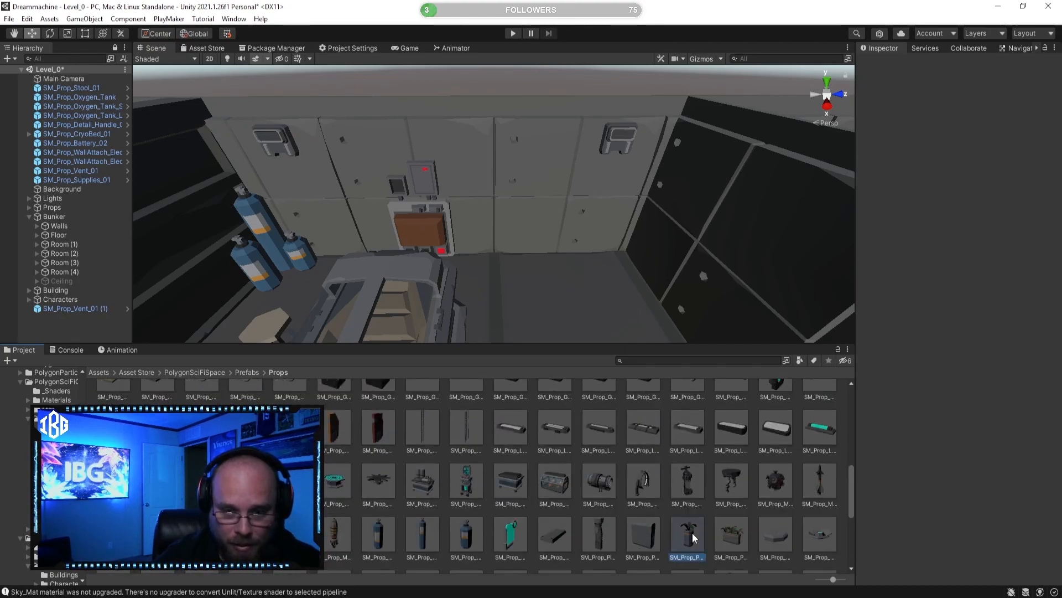
{"action": "scroll", "coordinate": [698, 524], "scroll_direction": "up", "scroll_amount": 3}
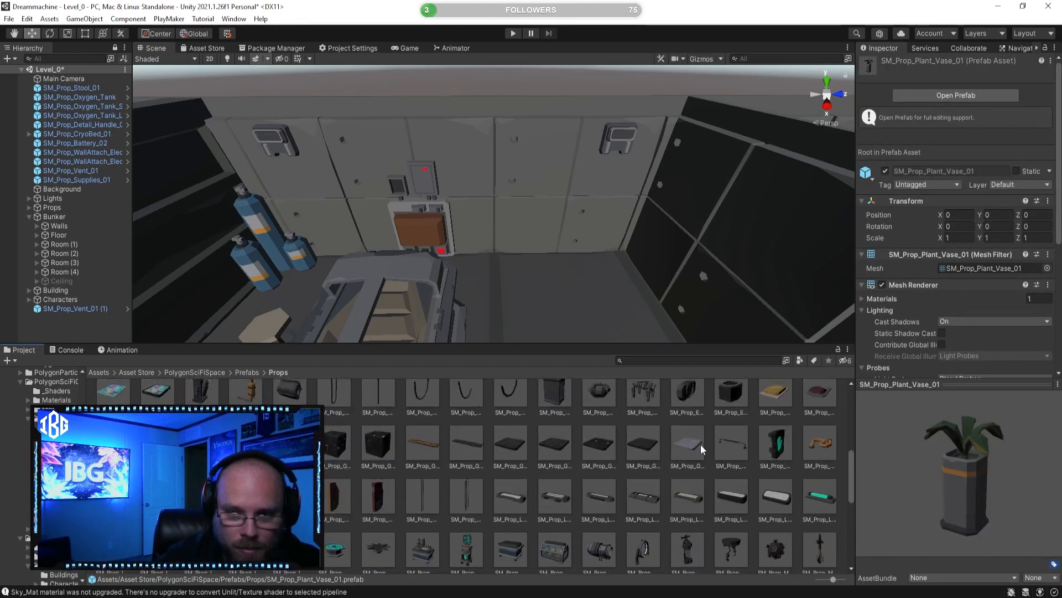
{"action": "left_click", "coordinate": [509, 459]}
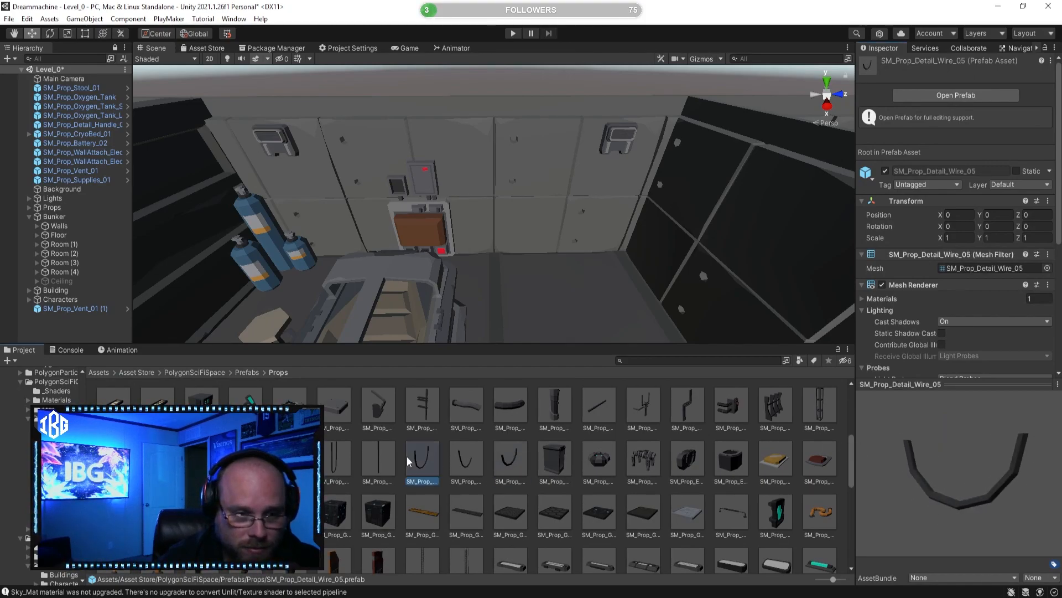
{"action": "key", "text": "Left"}
{"action": "key", "text": "Left"}
{"action": "key", "text": "Left"}
{"action": "key", "text": "Left"}
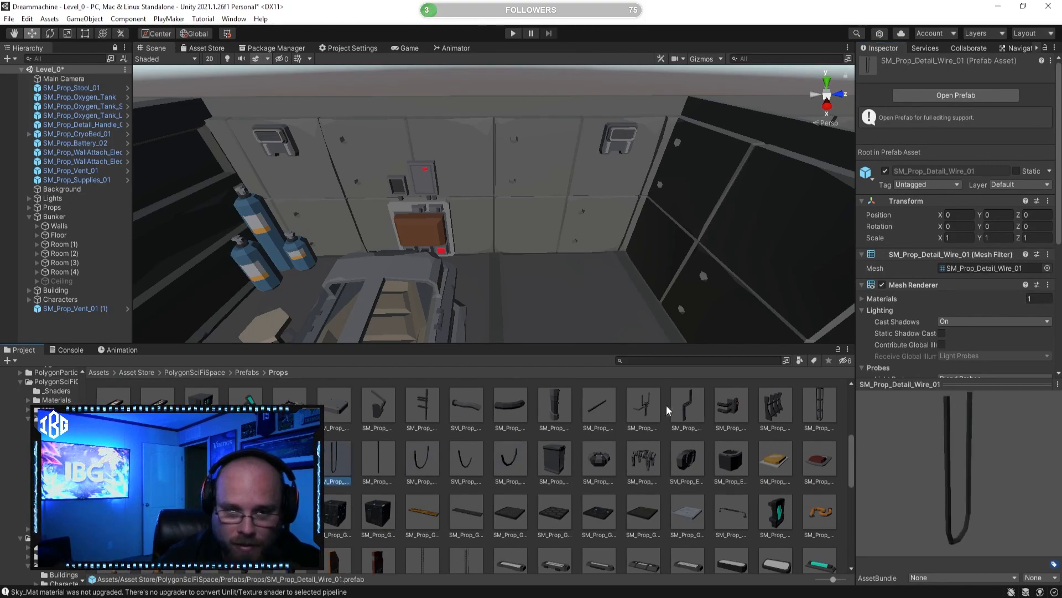
Step: Place the SM_Prop_Detail_Pipes_02 prefab near the cryo bed and rotate it to -90 degrees about Y
{"action": "left_click", "coordinate": [688, 407]}
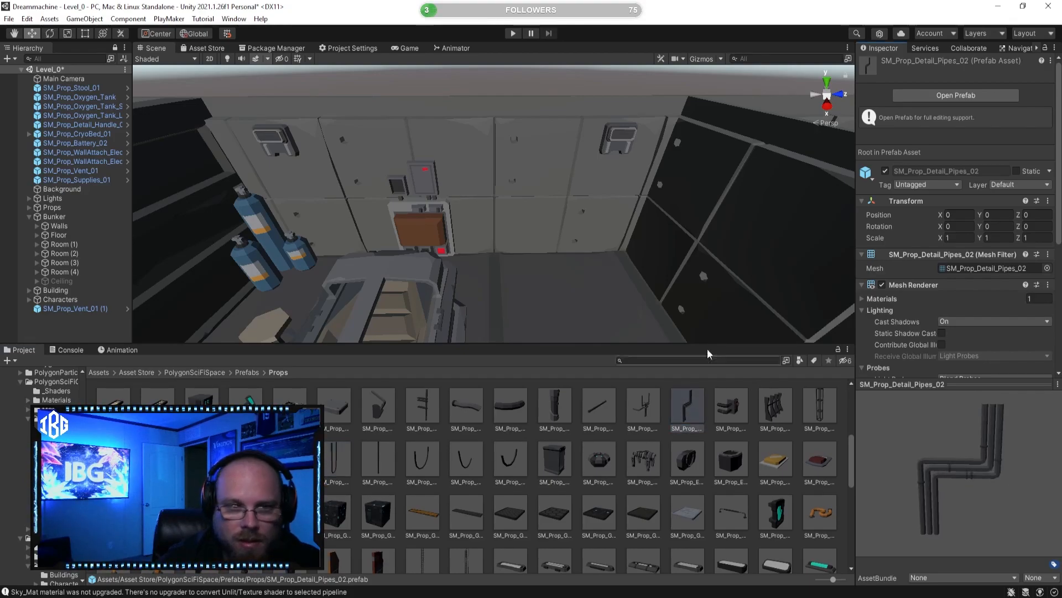
{"action": "left_click_drag", "start_coordinate": [633, 372], "coordinate": [581, 213]}
{"action": "left_click_drag", "start_coordinate": [536, 134], "coordinate": [546, 209]}
{"action": "left_click", "coordinate": [49, 33]}
{"action": "left_click_drag", "start_coordinate": [515, 292], "coordinate": [688, 303]}
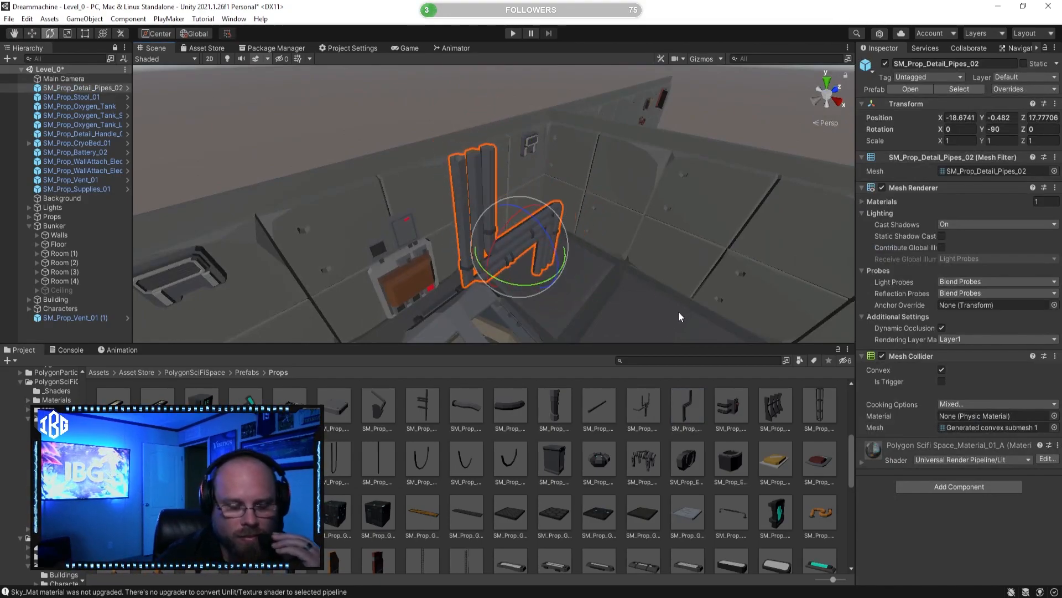
Step: Mount the bent pipes on the cryo bed room's wall at about X -19.87, Y 0.24, Z 17.71, scaled to about 0.695
{"action": "left_click", "coordinate": [32, 35]}
{"action": "left_click_drag", "start_coordinate": [482, 202], "coordinate": [639, 253], "text": "alt"}
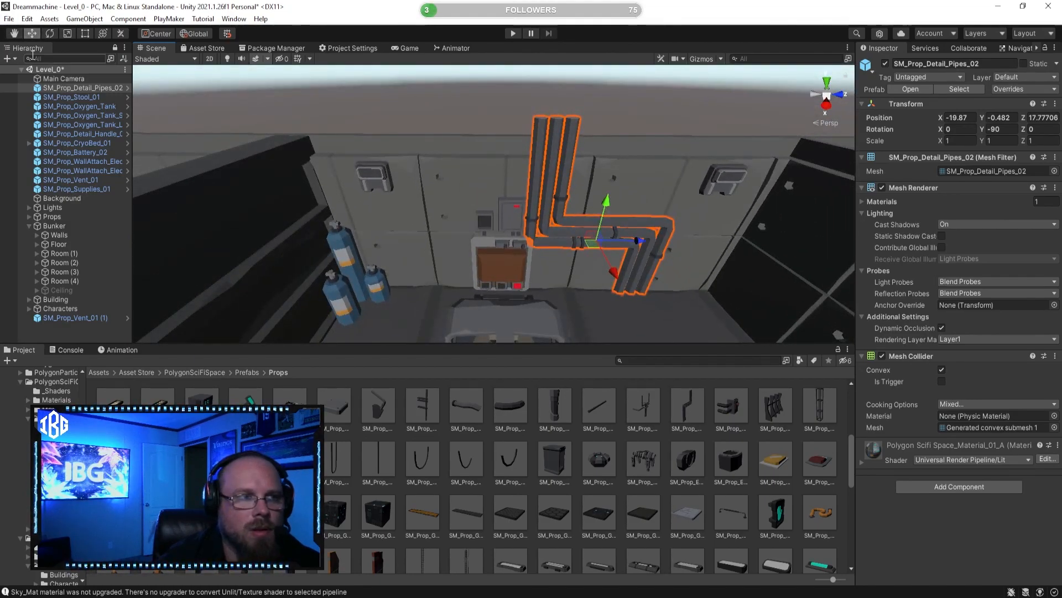
{"action": "left_click_drag", "start_coordinate": [596, 240], "coordinate": [605, 209]}
{"action": "right_click_drag", "start_coordinate": [605, 211], "coordinate": [658, 249]}
{"action": "left_click", "coordinate": [673, 492]}
{"action": "right_click_drag", "start_coordinate": [543, 285], "coordinate": [513, 233]}
{"action": "left_click", "coordinate": [515, 234]}
{"action": "left_click", "coordinate": [667, 491]}
{"action": "right_click_drag", "start_coordinate": [498, 278], "coordinate": [497, 278]}
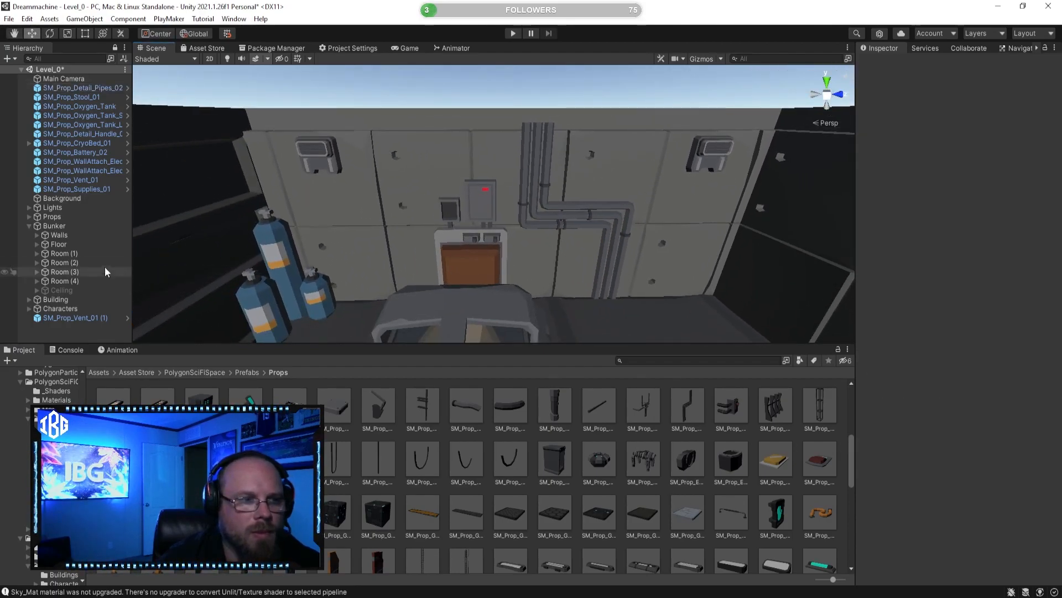
Step: Activate the bunker's Ceiling object and examine how the bent pipes meet it
{"action": "left_click", "coordinate": [886, 65]}
{"action": "right_click_drag", "start_coordinate": [591, 298], "coordinate": [593, 275]}
{"action": "left_click", "coordinate": [711, 428]}
{"action": "right_click_drag", "start_coordinate": [605, 188], "coordinate": [606, 223]}
{"action": "left_click", "coordinate": [494, 207]}
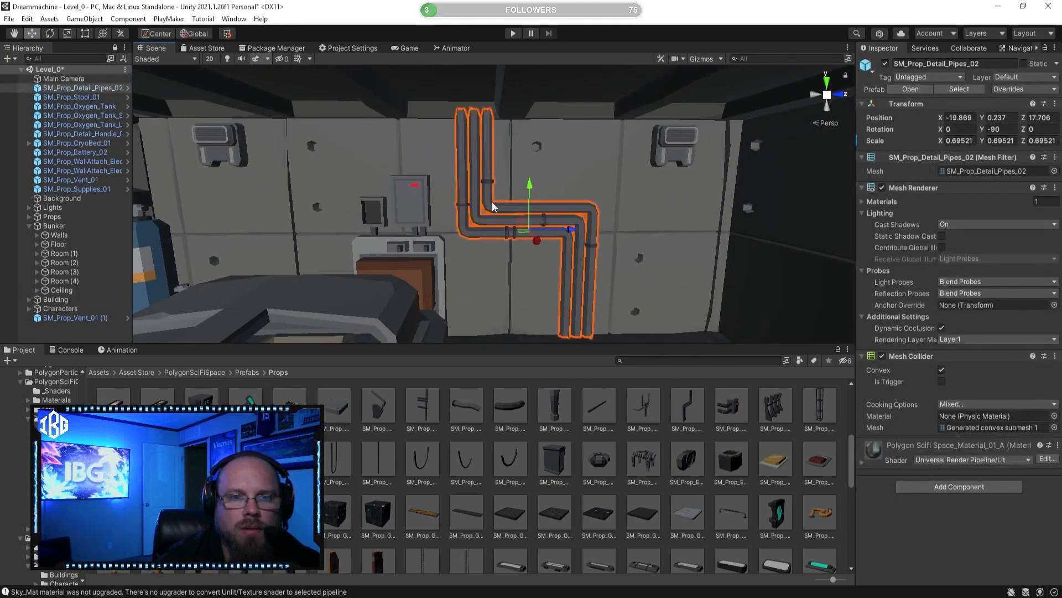
{"action": "left_click", "coordinate": [84, 33]}
{"action": "left_click_drag", "start_coordinate": [509, 114], "coordinate": [528, 99]}
{"action": "key", "text": "ctrl+z"}
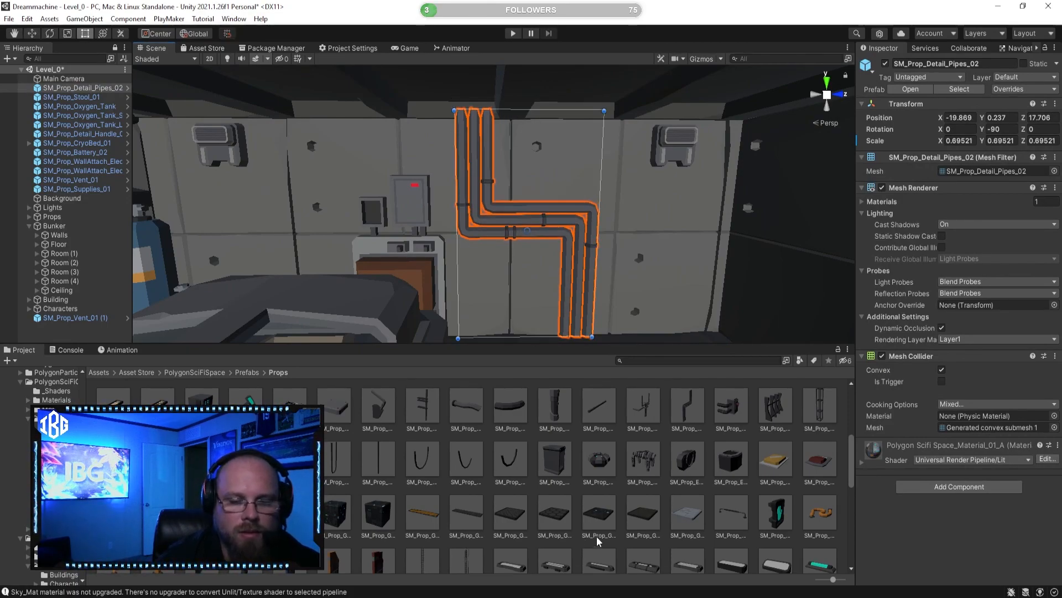
{"action": "left_click", "coordinate": [627, 488]}
Step: Deactivate the bunker's Ceiling object
{"action": "left_click", "coordinate": [61, 290]}
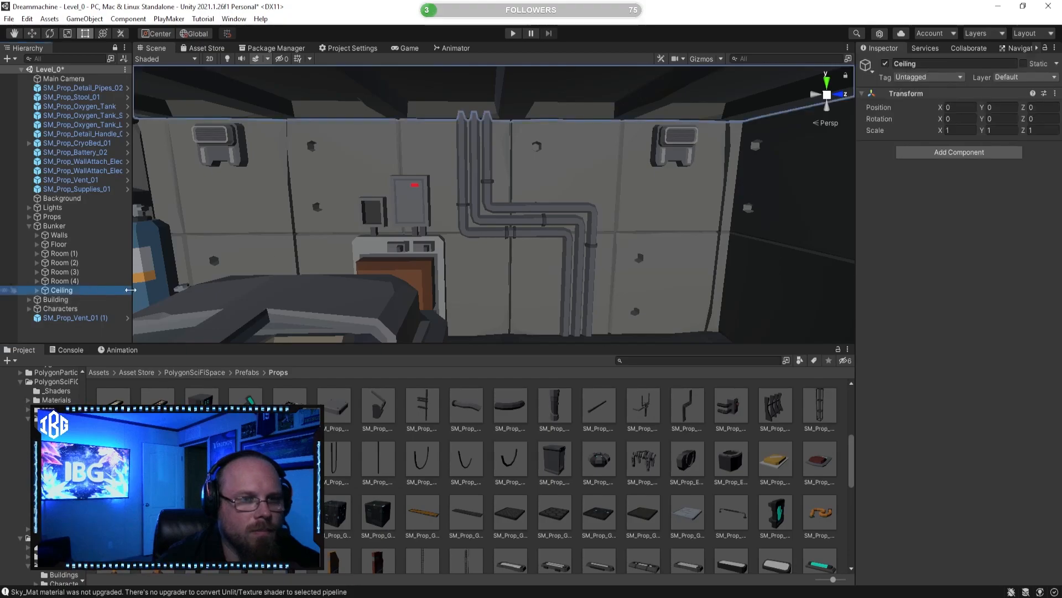
{"action": "left_click", "coordinate": [884, 64]}
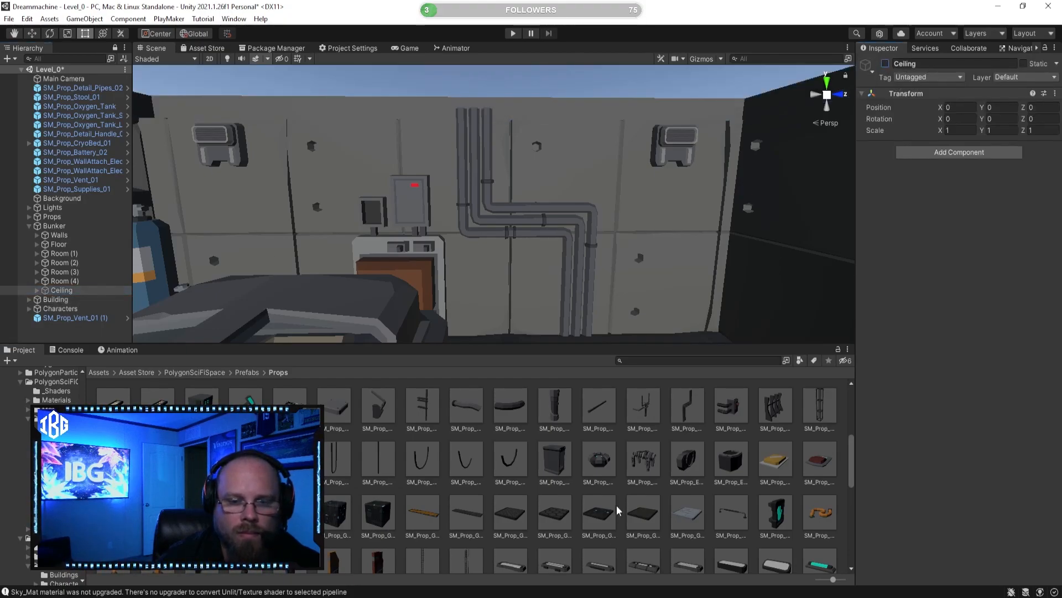
{"action": "left_click", "coordinate": [628, 483]}
Step: Preview the SM_Prop_Detail_Wire_03, SM_Prop_Detail_Pipe_01 and SM_Prop_Detail_Pipes_01 prefabs as candidates for the cryo bed room
{"action": "left_click", "coordinate": [504, 459]}
{"action": "right_click_drag", "start_coordinate": [570, 150], "coordinate": [521, 310]}
{"action": "left_click", "coordinate": [433, 457]}
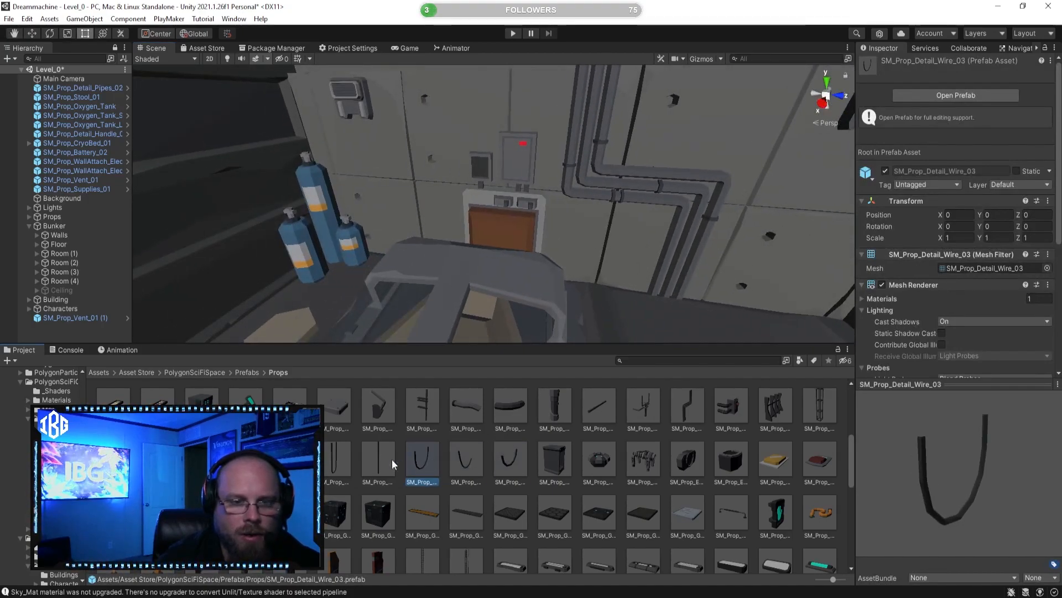
{"action": "left_click", "coordinate": [337, 457]}
{"action": "left_click", "coordinate": [383, 404]}
{"action": "right_click_drag", "start_coordinate": [451, 249], "coordinate": [455, 202]}
{"action": "right_click_drag", "start_coordinate": [509, 229], "coordinate": [646, 251]}
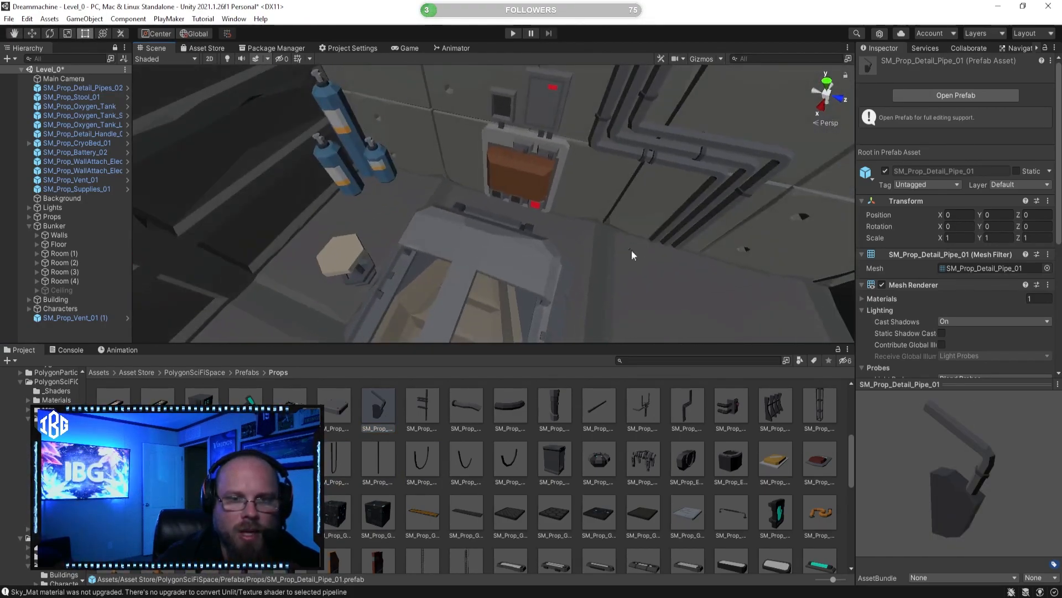
{"action": "left_click", "coordinate": [632, 405]}
{"action": "left_click_drag", "start_coordinate": [931, 460], "coordinate": [842, 463]}
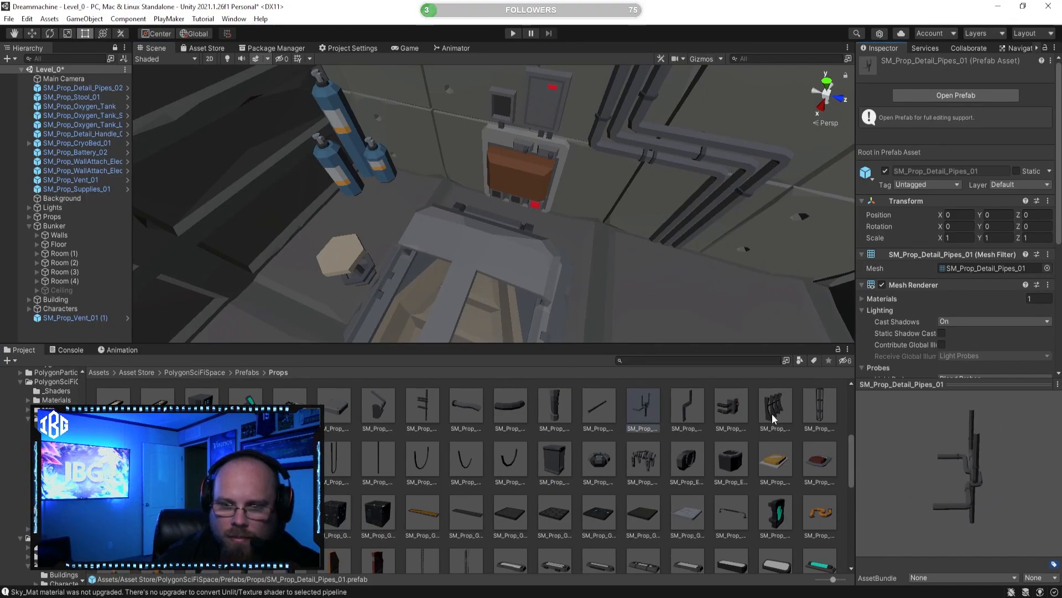
Step: Place the SM_Prop_Detail_Pipes_03 prefab beside the cryo bed and scale it to about 0.45
{"action": "left_click", "coordinate": [744, 411]}
{"action": "left_click_drag", "start_coordinate": [935, 451], "coordinate": [895, 436]}
{"action": "left_click_drag", "start_coordinate": [738, 418], "coordinate": [631, 254]}
{"action": "key", "text": "f"}
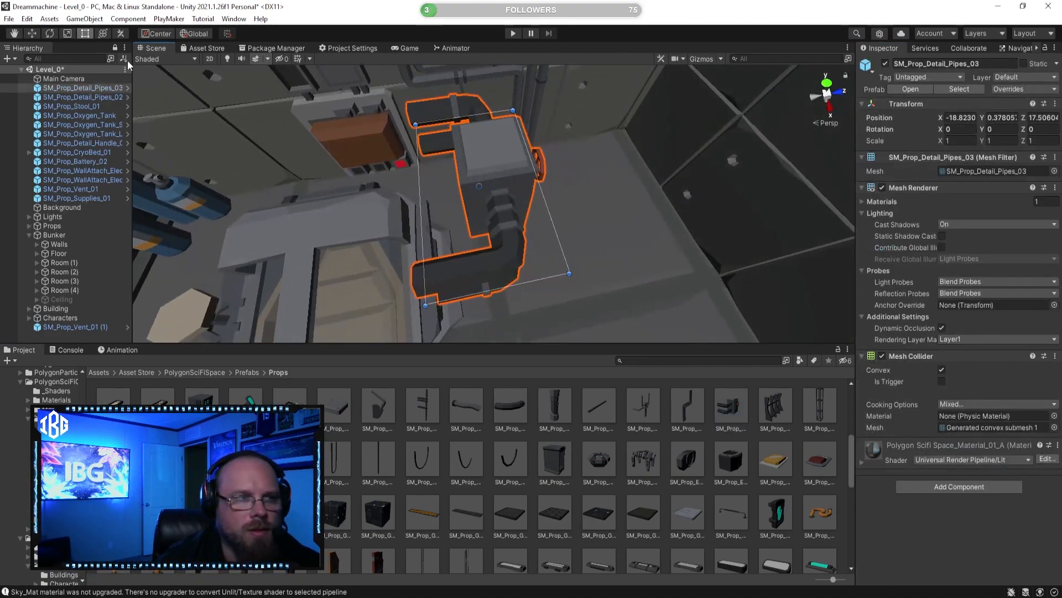
{"action": "left_click", "coordinate": [67, 33]}
{"action": "left_click_drag", "start_coordinate": [477, 187], "coordinate": [455, 196]}
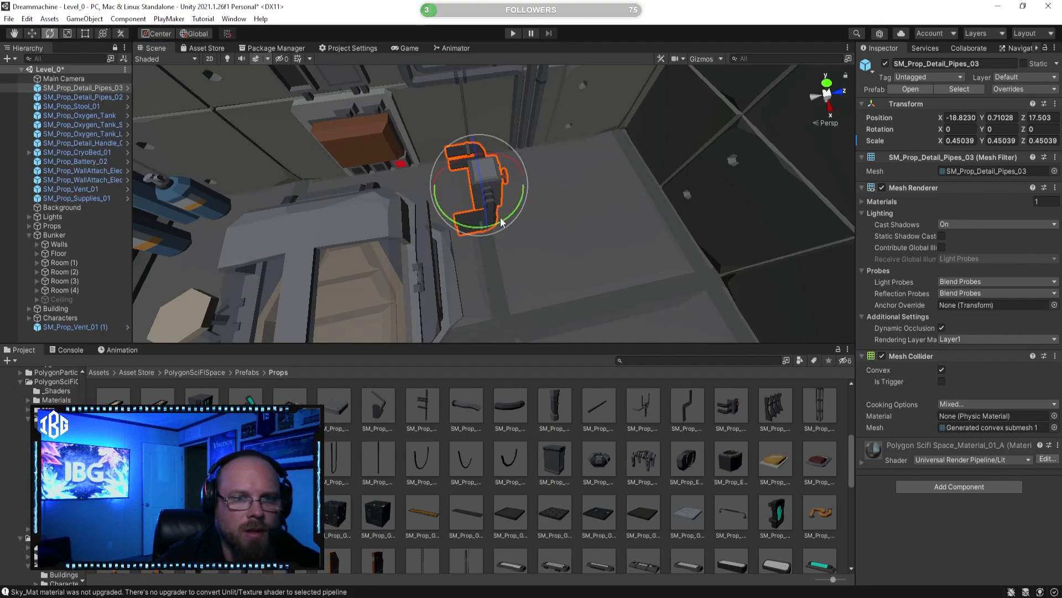
Step: Rotate the small pipe junction to face the room and mount it on the wall between the electronics panel and bent pipes
{"action": "left_click_drag", "start_coordinate": [507, 219], "coordinate": [370, 211]}
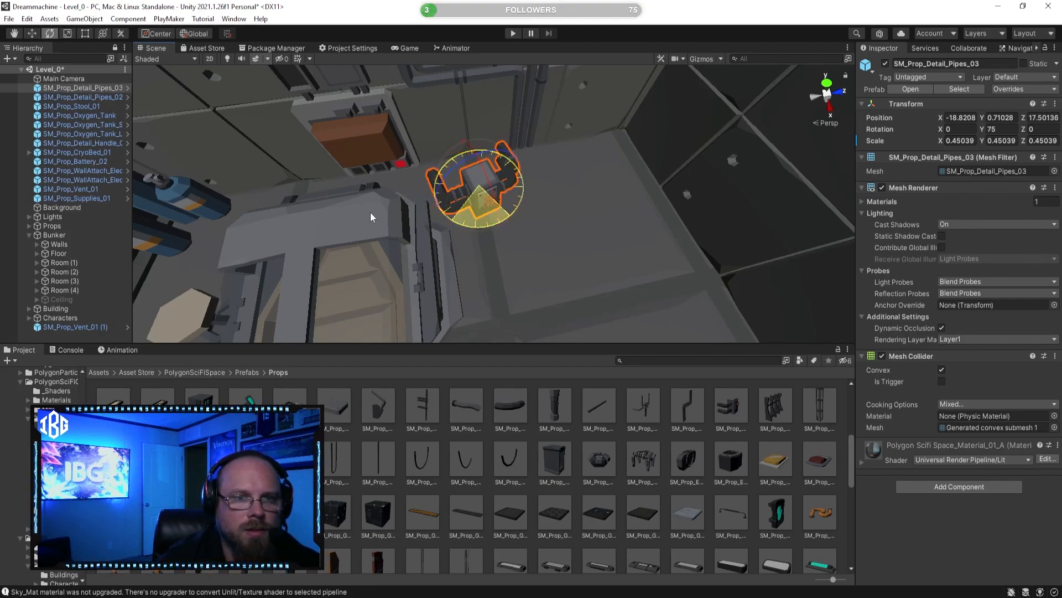
{"action": "left_click_drag", "start_coordinate": [442, 188], "coordinate": [573, 195], "text": "alt"}
{"action": "left_click_drag", "start_coordinate": [503, 229], "coordinate": [438, 201]}
{"action": "left_click", "coordinate": [585, 491]}
Step: Move the SM_Prop_Detail_Handle_02 valve along the Z axis from the neighbouring room's wall to about 18.97, in the cryo bed room
{"action": "left_click_drag", "start_coordinate": [543, 327], "coordinate": [557, 269], "text": "alt"}
{"action": "key", "text": "d"}
{"action": "right_click_drag", "start_coordinate": [557, 269], "coordinate": [651, 159]}
{"action": "left_click", "coordinate": [639, 152]}
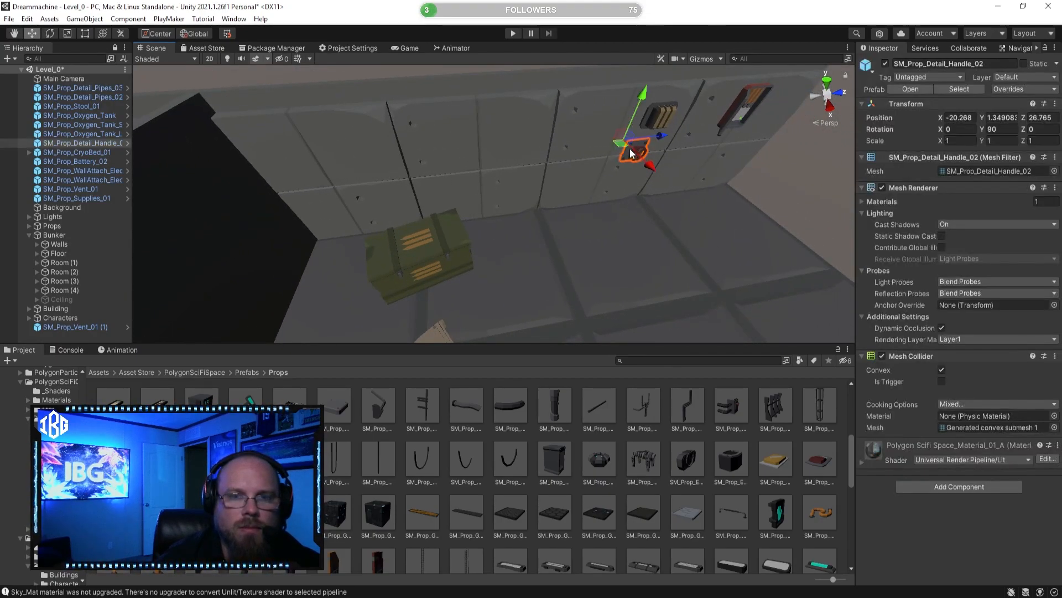
{"action": "left_click_drag", "start_coordinate": [279, 147], "coordinate": [201, 156]}
{"action": "key", "text": "a"}
{"action": "right_click_drag", "start_coordinate": [201, 155], "coordinate": [223, 115]}
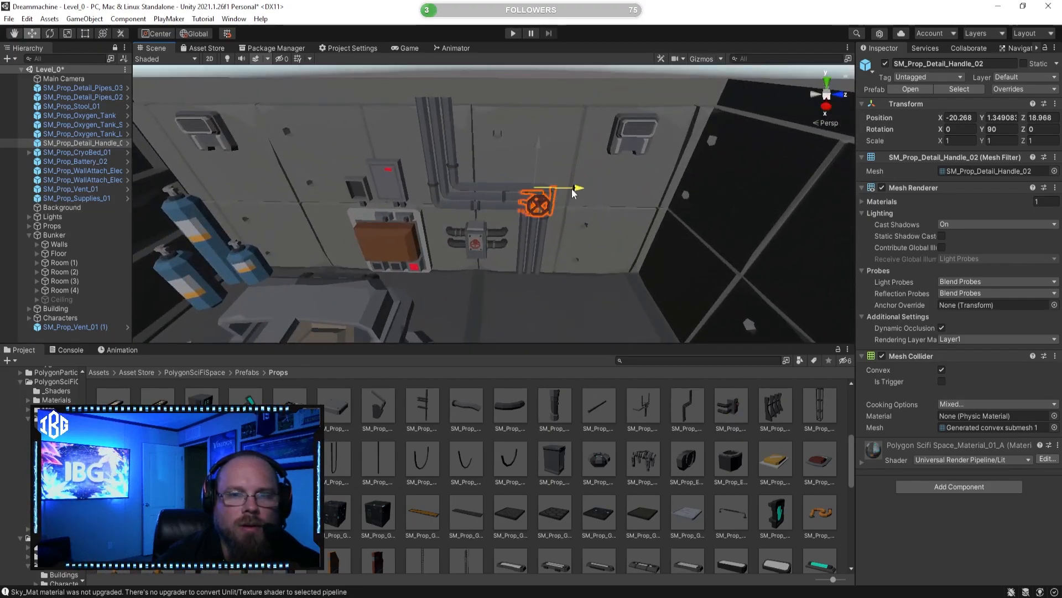
Step: Position the valve handle on the wall above the horizontal run of the bent pipes
{"action": "left_click_drag", "start_coordinate": [509, 104], "coordinate": [371, 179]}
{"action": "right_click_drag", "start_coordinate": [371, 179], "coordinate": [503, 168]}
{"action": "scroll", "coordinate": [503, 168], "scroll_direction": "up", "scroll_amount": 1}
{"action": "left_click", "coordinate": [660, 443]}
Step: Delete the SM_Prop_Battery_02 prop from the neighbouring room's wall
{"action": "right_click_drag", "start_coordinate": [575, 243], "coordinate": [653, 182]}
{"action": "left_click", "coordinate": [672, 166]}
{"action": "key", "text": "Delete"}
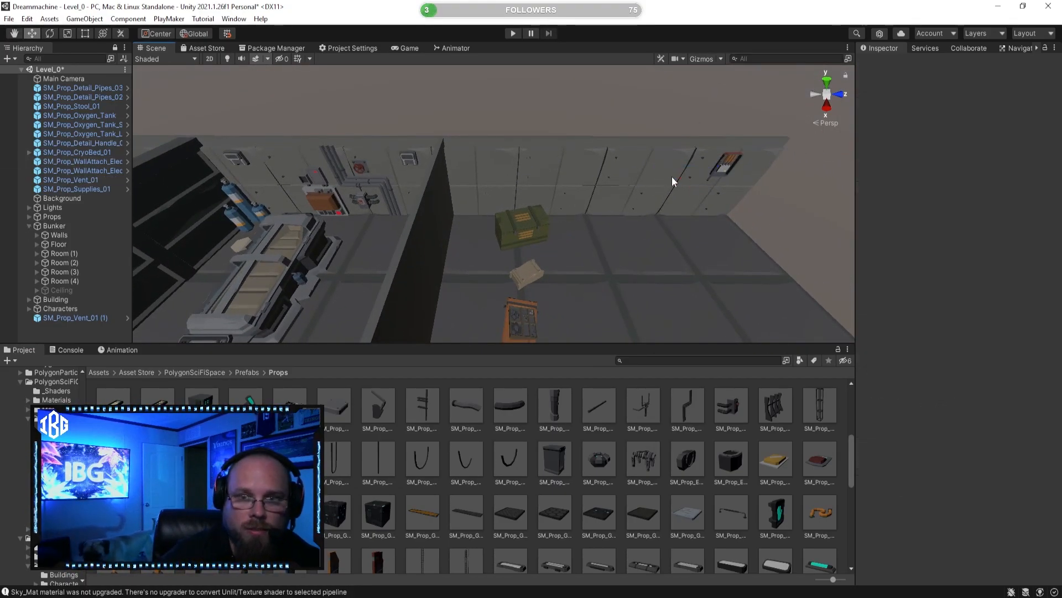
Step: Move the SM_Prop_WallAttach_Electronics_02 panel along the Z axis from the neighbouring room toward the cryo bed room and delete it
{"action": "right_click_drag", "start_coordinate": [692, 260], "coordinate": [656, 223]}
{"action": "left_click", "coordinate": [609, 178]}
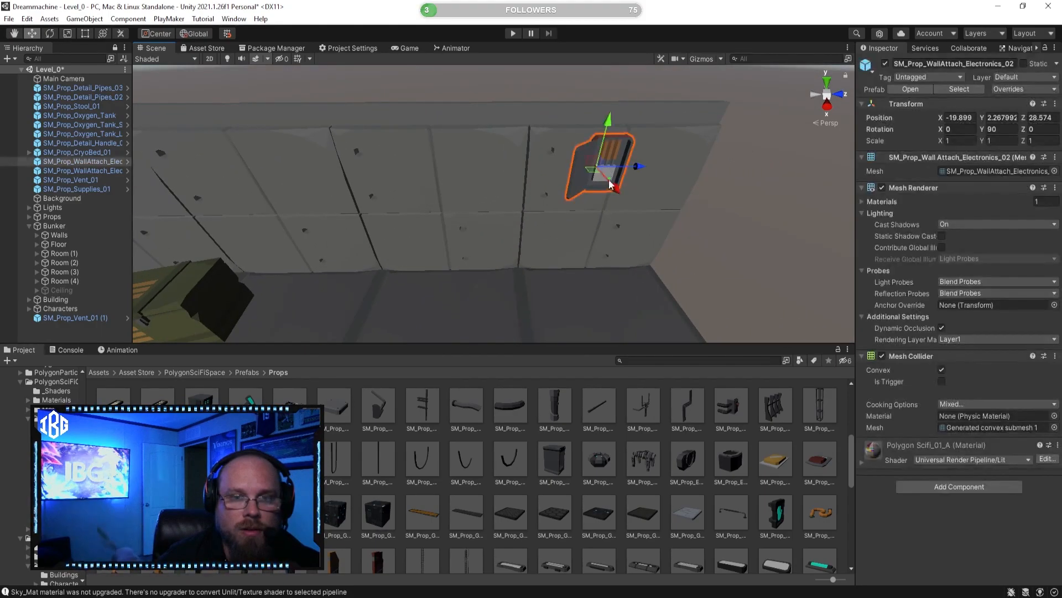
{"action": "left_click_drag", "start_coordinate": [641, 169], "coordinate": [249, 176]}
{"action": "right_click_drag", "start_coordinate": [336, 211], "coordinate": [739, 195]}
{"action": "left_click_drag", "start_coordinate": [819, 176], "coordinate": [583, 217]}
{"action": "key", "text": "Delete"}
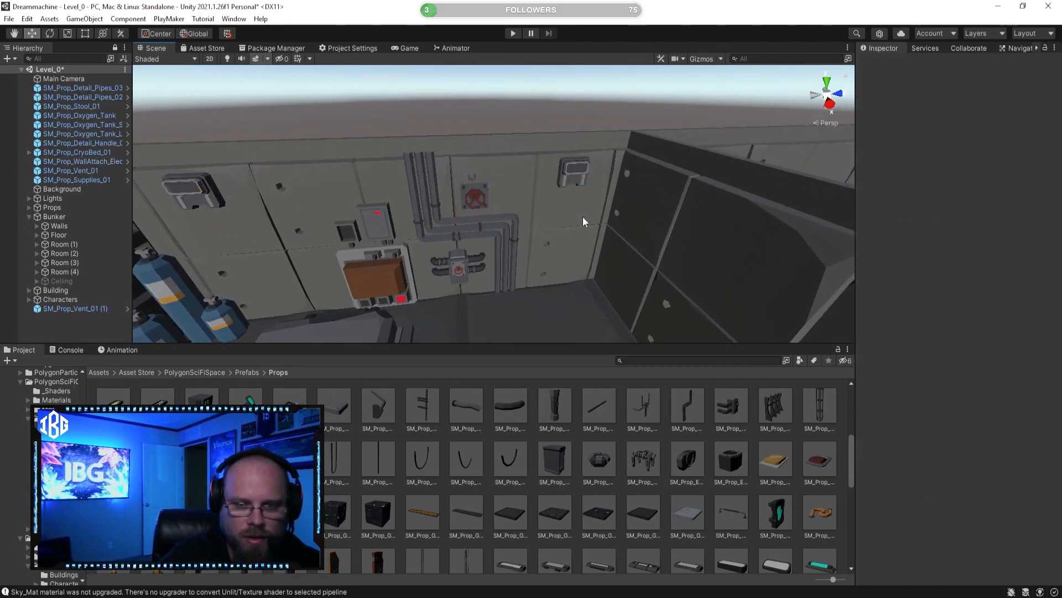
Step: Preview the wirebox, straight pipe, fixed panel and broken panel detail prefabs as candidates for the wall
{"action": "left_click", "coordinate": [555, 459]}
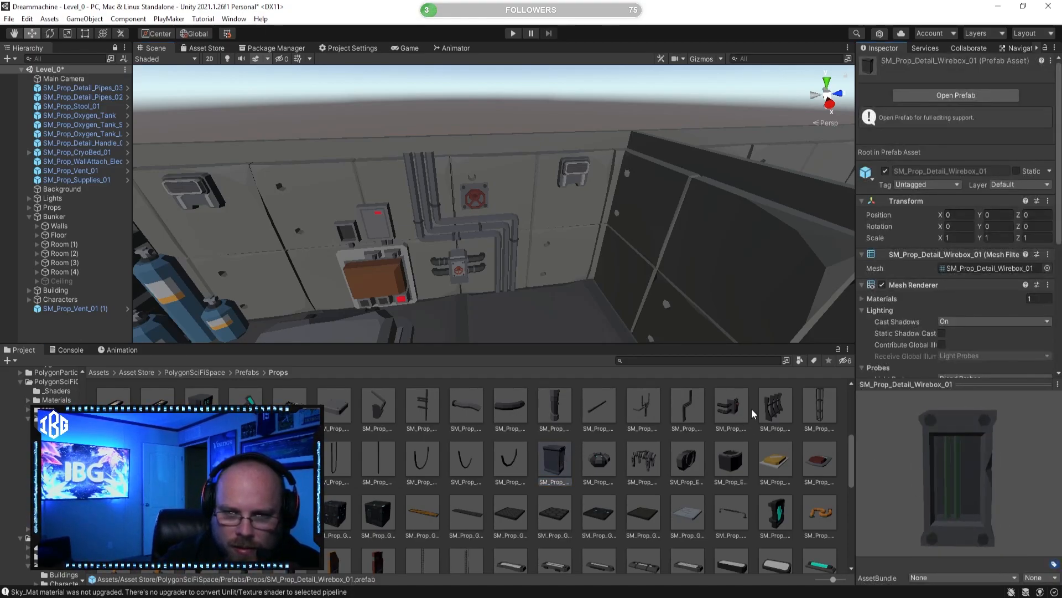
{"action": "left_click", "coordinate": [681, 411]}
{"action": "left_click", "coordinate": [599, 407]}
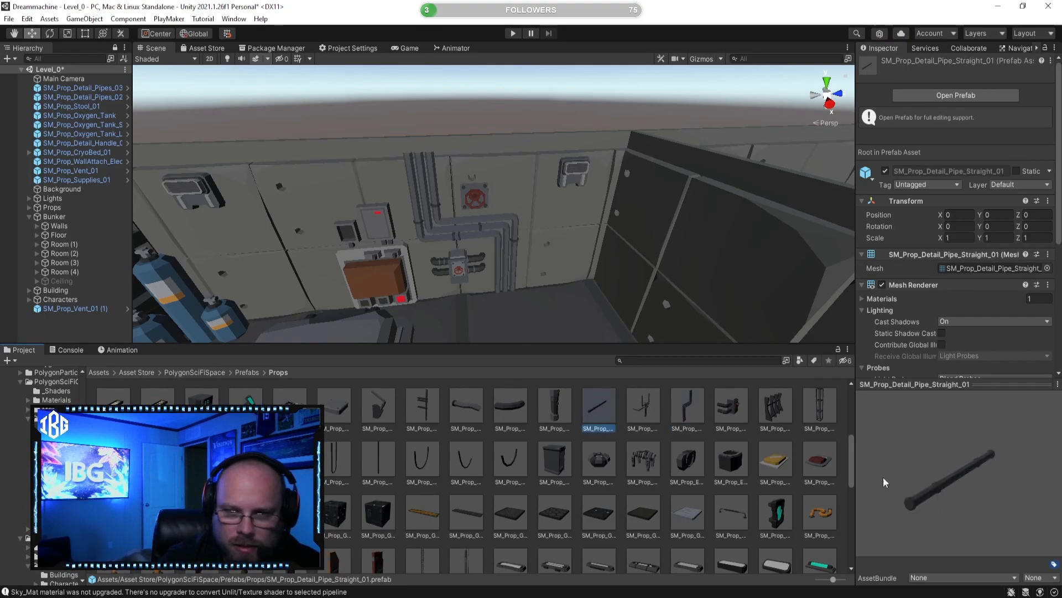
{"action": "left_click", "coordinate": [509, 408]}
{"action": "left_click", "coordinate": [467, 408]}
{"action": "left_click", "coordinate": [422, 408]}
{"action": "left_click_drag", "start_coordinate": [933, 452], "coordinate": [880, 445]}
{"action": "left_click", "coordinate": [332, 398]}
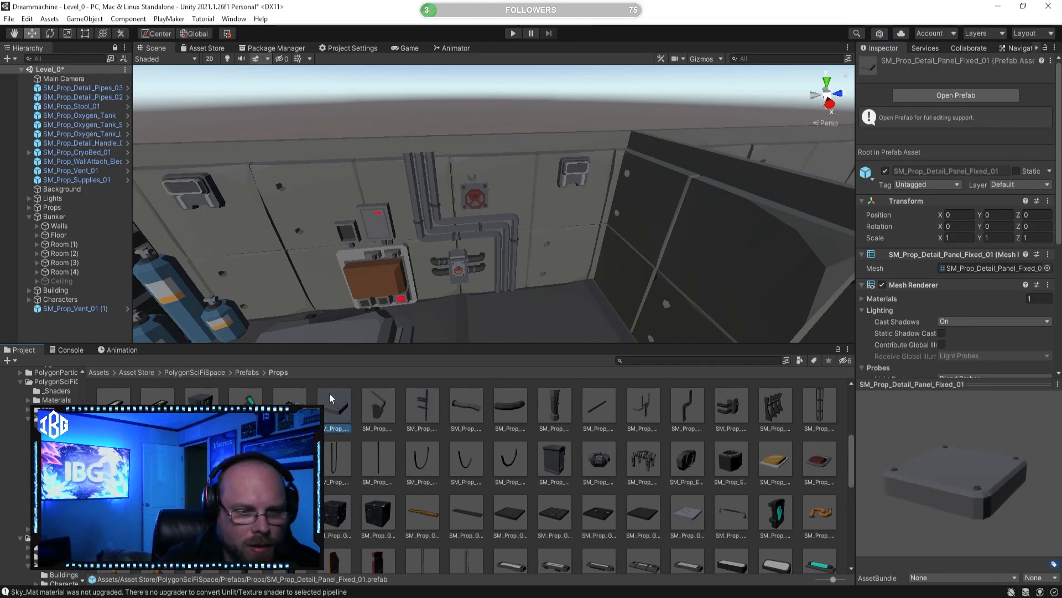
{"action": "left_click_drag", "start_coordinate": [952, 439], "coordinate": [891, 521]}
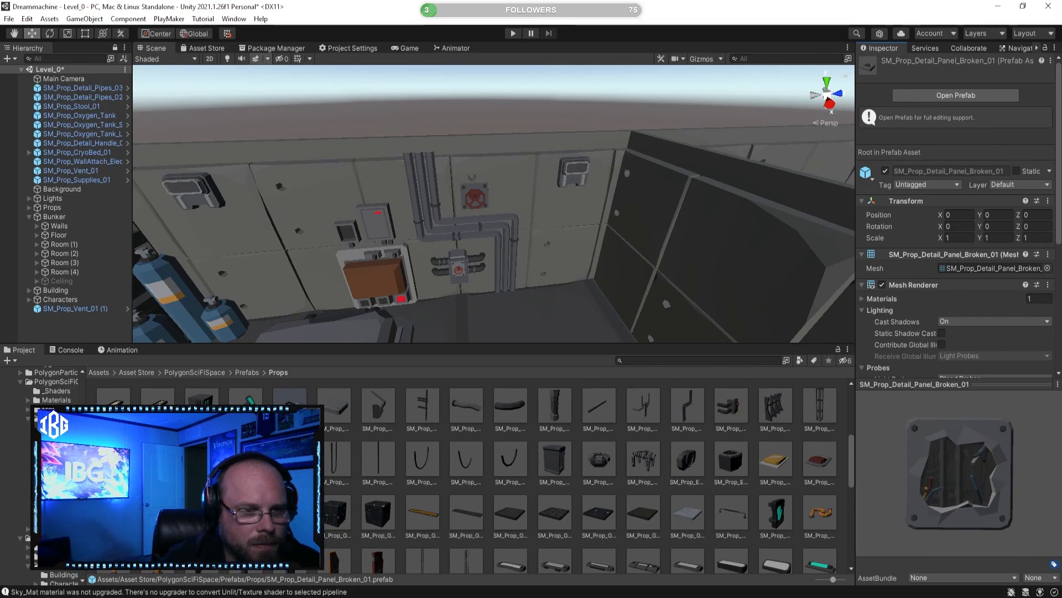
Step: Place the SM_Prop_Detail_Machine_01 prefab beside the cryo bed and rotate it to 180 degrees about Y
{"action": "left_click", "coordinate": [201, 405]}
{"action": "left_click_drag", "start_coordinate": [910, 473], "coordinate": [875, 474]}
{"action": "left_click_drag", "start_coordinate": [245, 348], "coordinate": [287, 277]}
{"action": "right_click_drag", "start_coordinate": [321, 283], "coordinate": [242, 285]}
{"action": "key", "text": "e"}
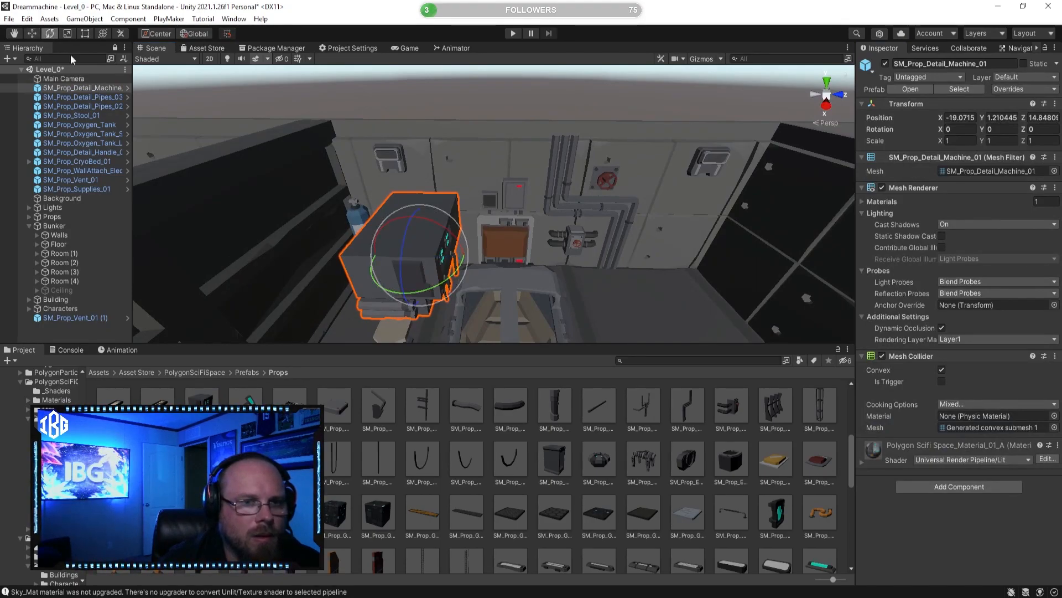
{"action": "left_click_drag", "start_coordinate": [432, 294], "coordinate": [354, 299]}
Step: Move the machine along the Z axis to about 20.1, against the dark partition across the cryo bed room
{"action": "left_click", "coordinate": [37, 36]}
{"action": "right_click_drag", "start_coordinate": [217, 186], "coordinate": [265, 200]}
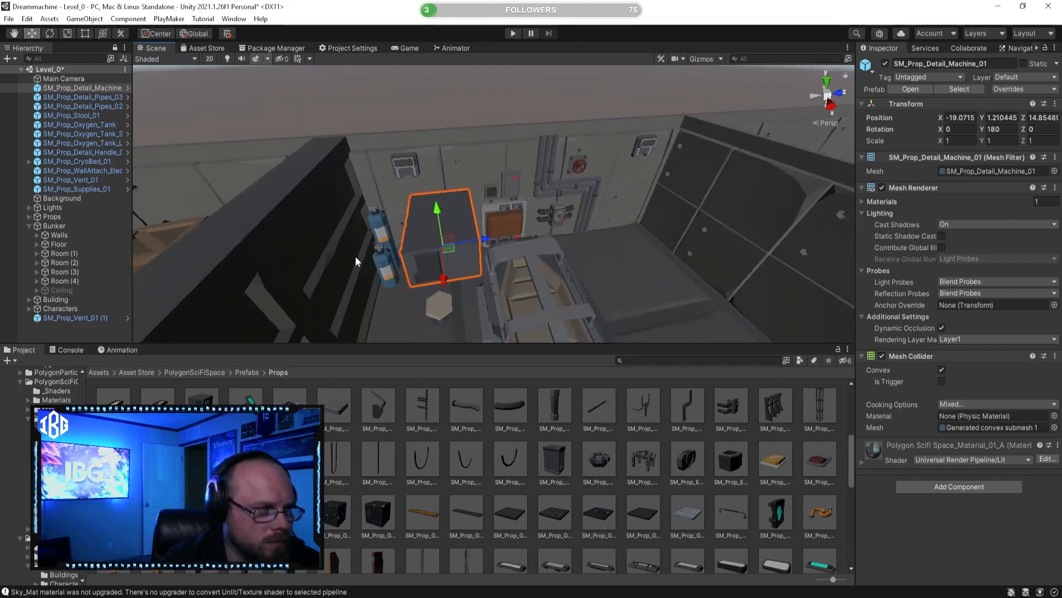
{"action": "left_click_drag", "start_coordinate": [487, 240], "coordinate": [718, 210]}
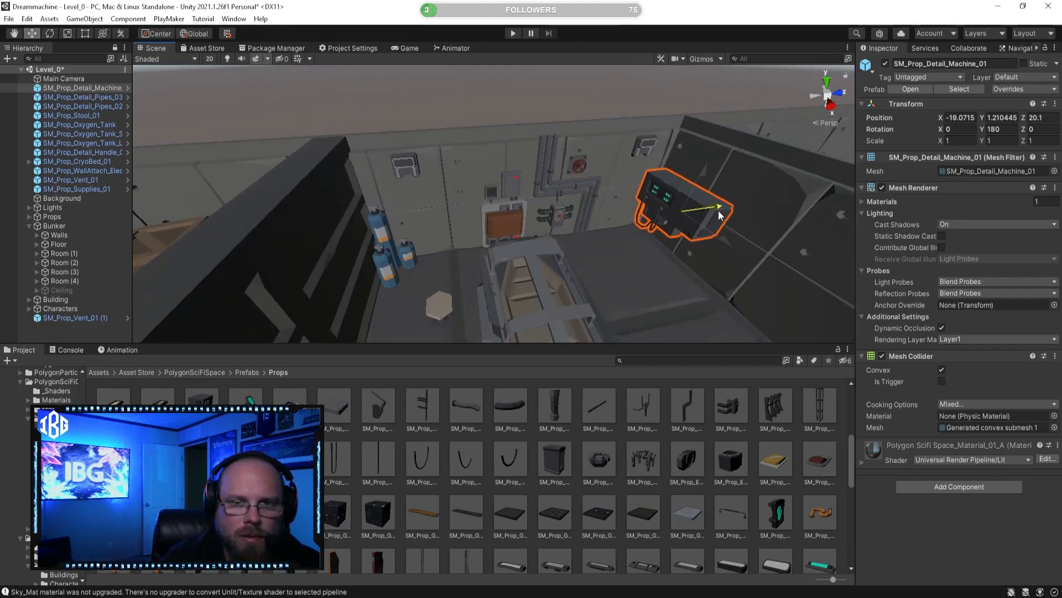
Step: Move the SM_Prop_Detail_Machine_01 along the Z axis to about 20.37, flush with the partition of the cryo bed room
{"action": "right_click_drag", "start_coordinate": [643, 255], "coordinate": [580, 197]}
{"action": "mouse_move", "coordinate": [580, 197]}
{"action": "left_mouse_down"}
{"action": "mouse_move", "coordinate": [576, 186]}
{"action": "mouse_move", "coordinate": [596, 178]}
{"action": "mouse_move", "coordinate": [584, 195]}
{"action": "left_mouse_up"}
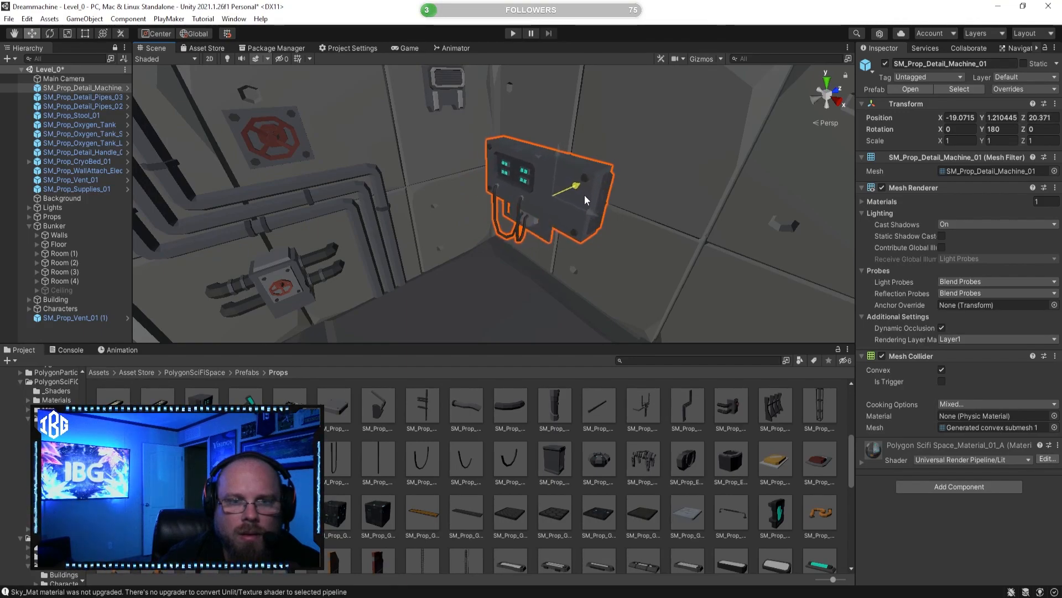
{"action": "left_click", "coordinate": [666, 495]}
{"action": "right_click_drag", "start_coordinate": [523, 246], "coordinate": [434, 238]}
{"action": "key", "text": "s"}
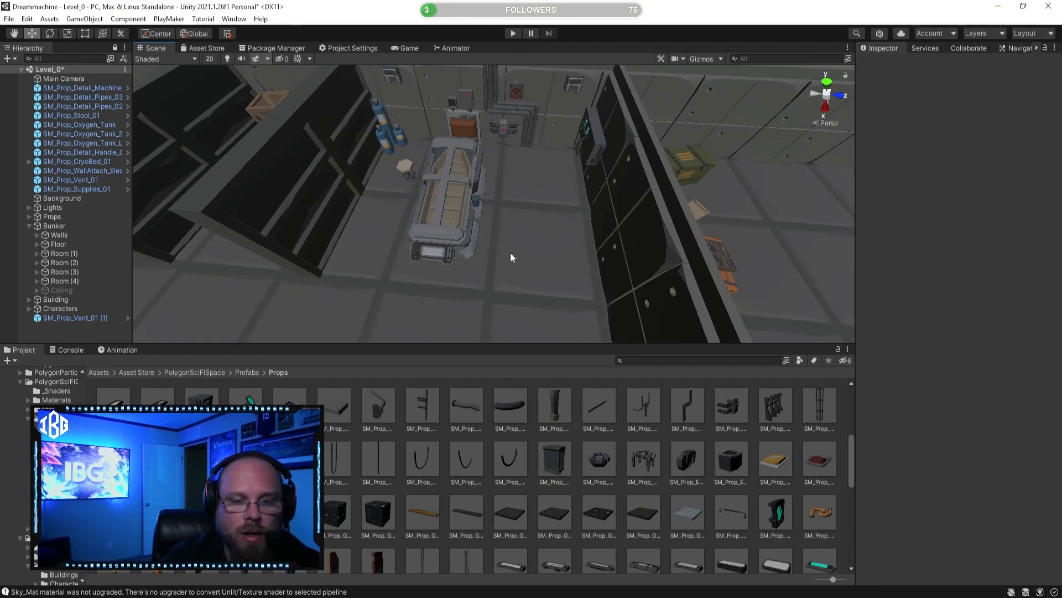
Step: Preview the large and small escape pod hatch, energy port and SM_Prop_Detail_Wire_05 prefabs as candidates for the room
{"action": "left_click", "coordinate": [643, 458]}
{"action": "left_click", "coordinate": [698, 459]}
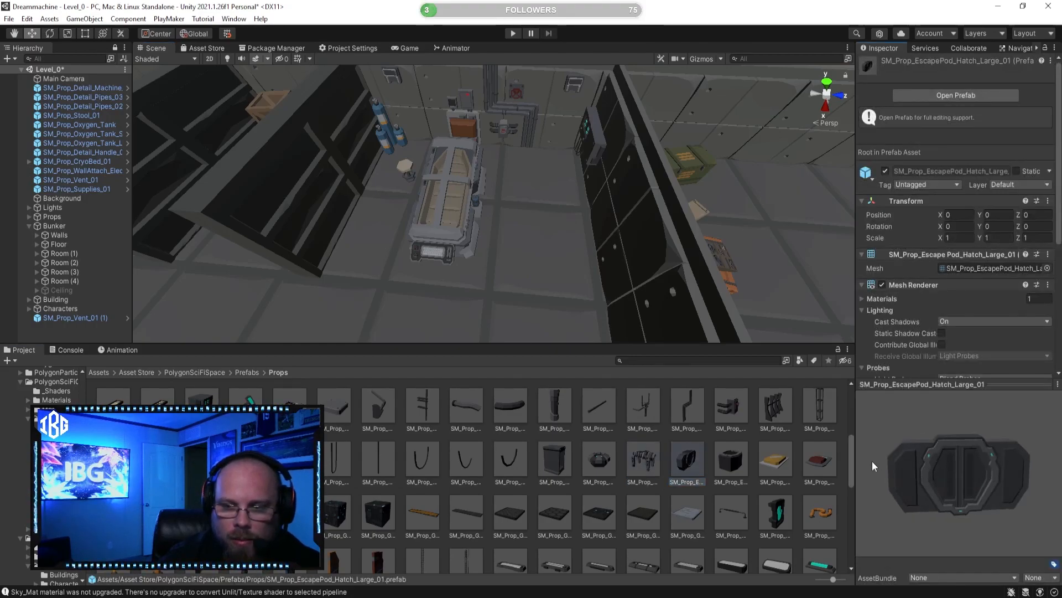
{"action": "left_click", "coordinate": [735, 452]}
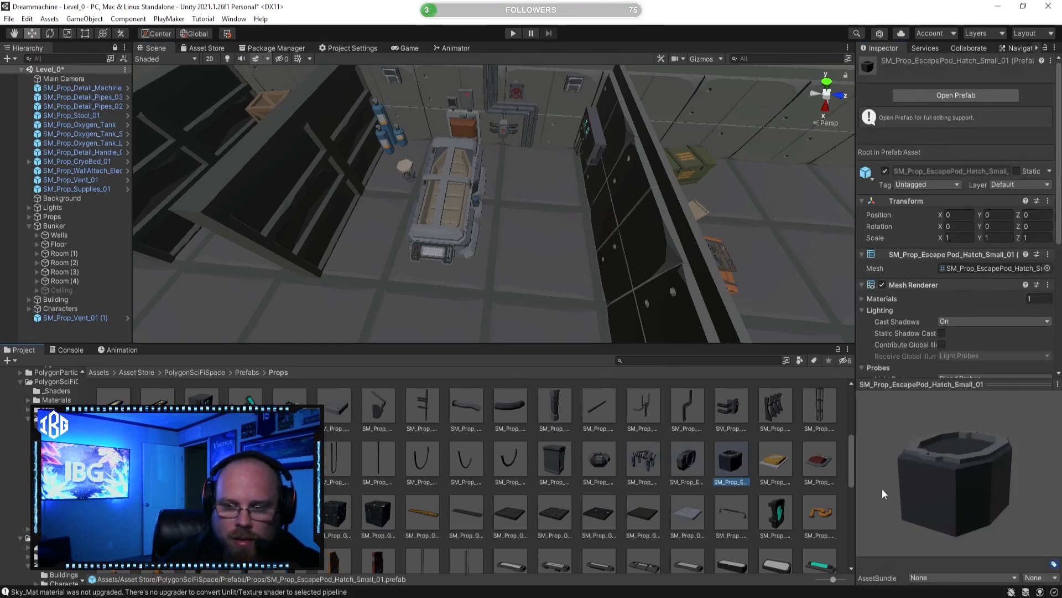
{"action": "left_click", "coordinate": [599, 464]}
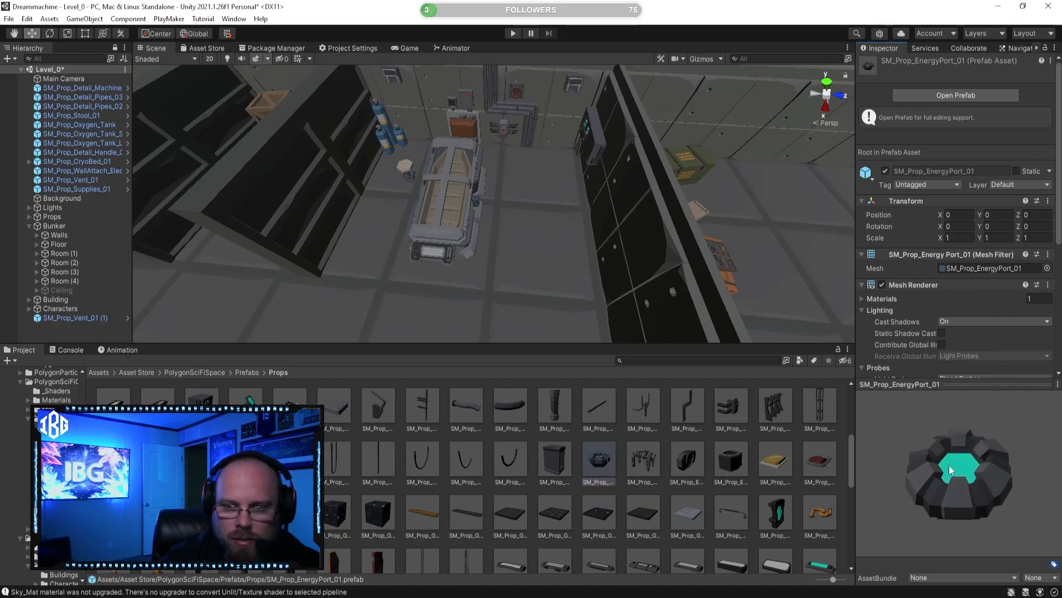
{"action": "left_click", "coordinate": [505, 459]}
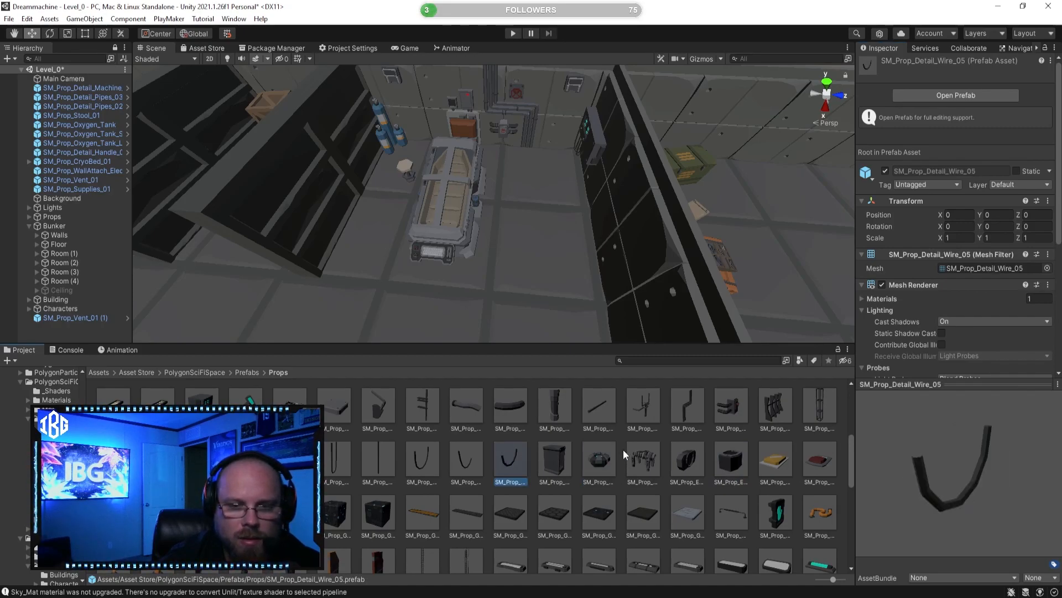
{"action": "scroll", "coordinate": [731, 437], "scroll_direction": "up", "scroll_amount": 1}
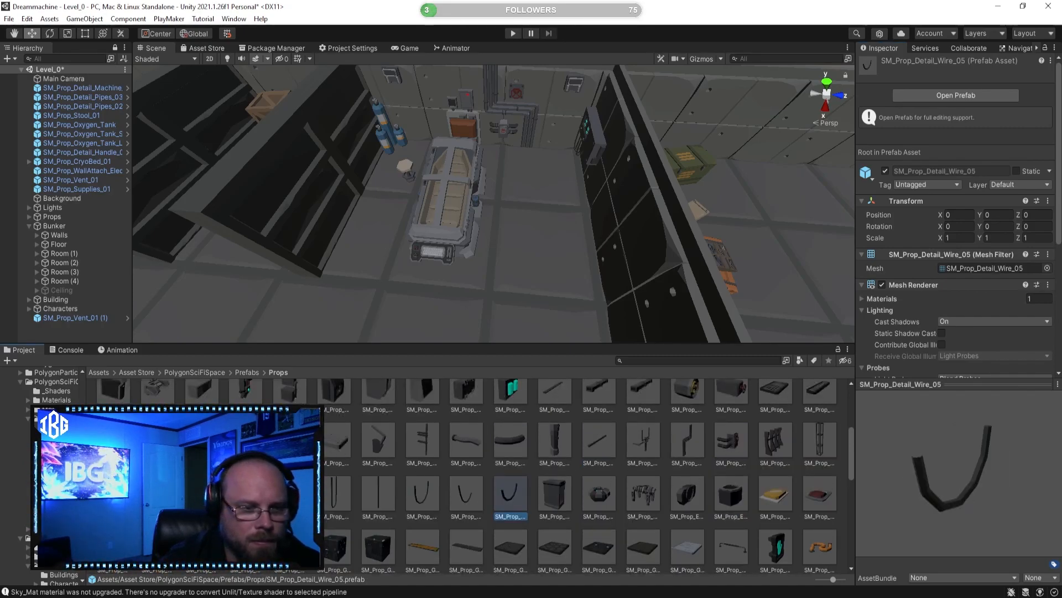
Step: Place the SM_Prop_Detail_Panel_01 prefab against the side of the cryo bed at a height of about 0.56
{"action": "left_click", "coordinate": [290, 441]}
{"action": "left_click_drag", "start_coordinate": [890, 487], "coordinate": [960, 460]}
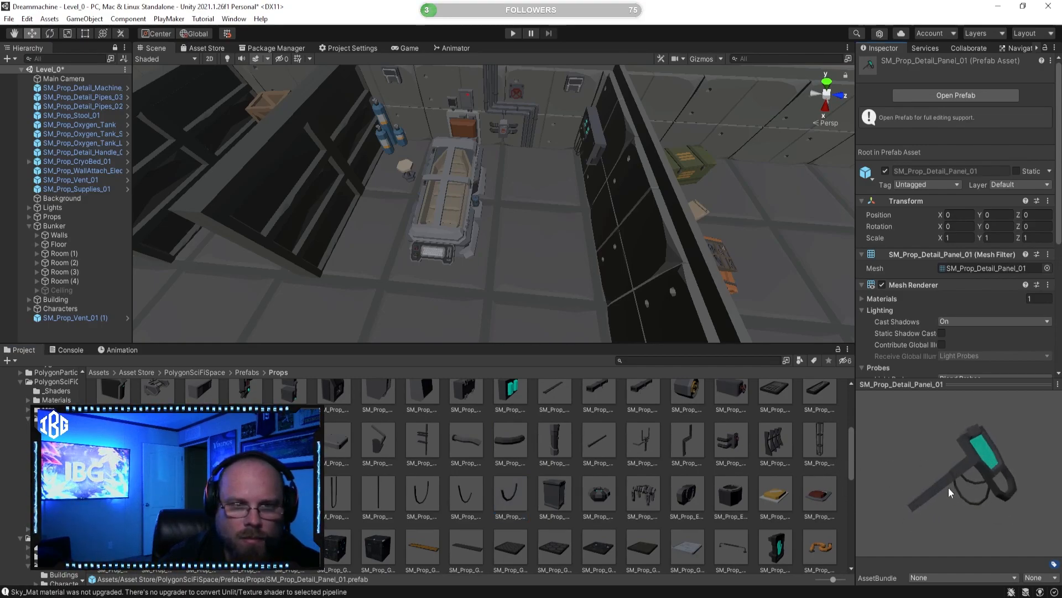
{"action": "right_click_drag", "start_coordinate": [504, 289], "coordinate": [281, 286]}
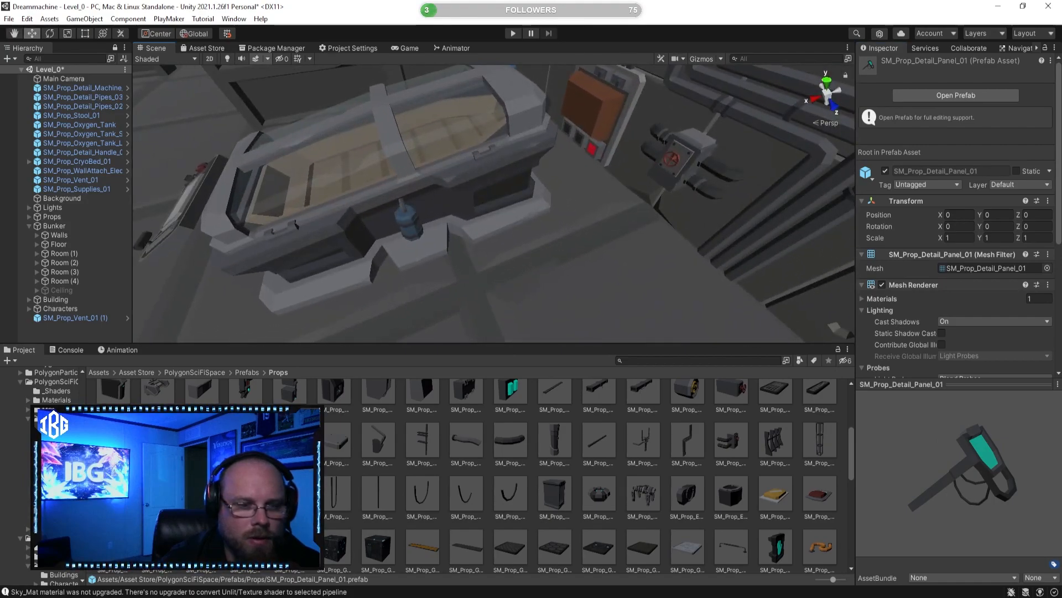
{"action": "left_click_drag", "start_coordinate": [290, 441], "coordinate": [587, 218]}
{"action": "left_click_drag", "start_coordinate": [587, 167], "coordinate": [545, 228]}
{"action": "left_click", "coordinate": [618, 471]}
{"action": "right_click_drag", "start_coordinate": [547, 242], "coordinate": [592, 239]}
Step: Try rotating the whole SM_Prop_CryoBed_01 and undo the rotation
{"action": "left_click", "coordinate": [526, 201]}
{"action": "key", "text": "f"}
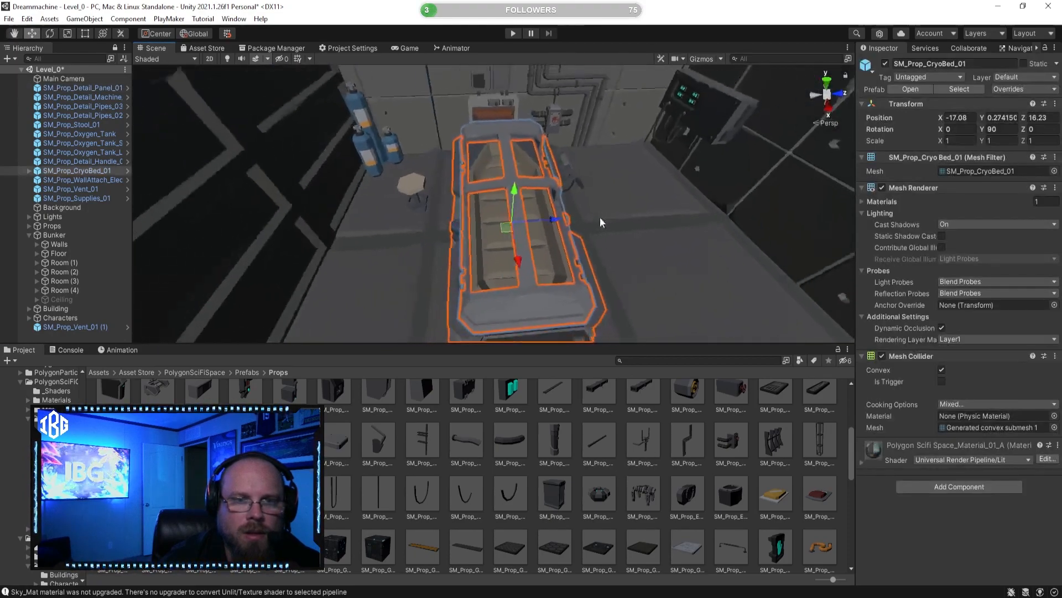
{"action": "left_click", "coordinate": [49, 33]}
{"action": "left_click_drag", "start_coordinate": [514, 187], "coordinate": [602, 171]}
{"action": "key", "text": "ctrl+z"}
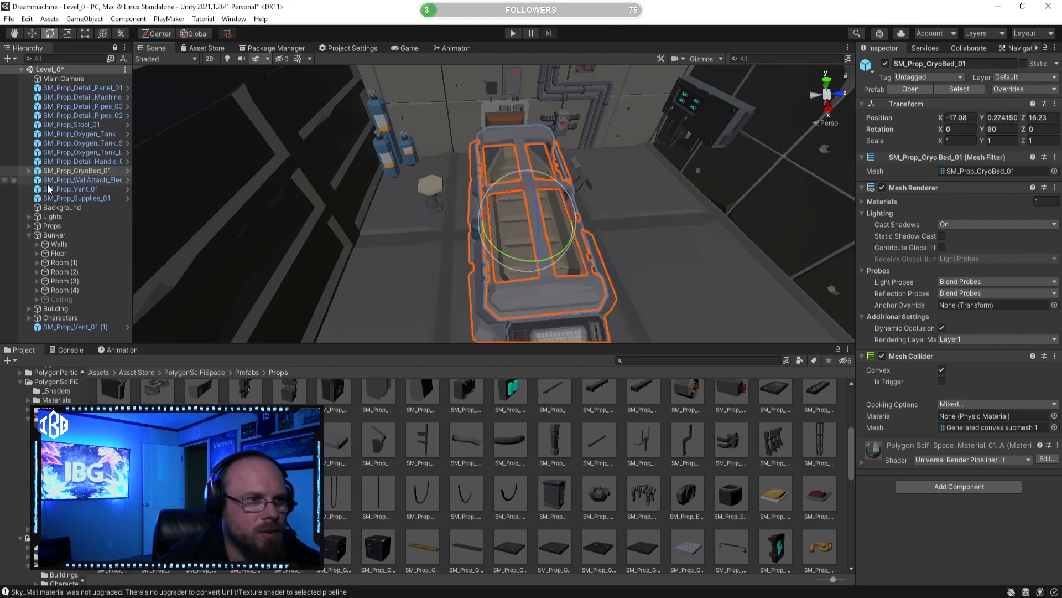
Step: Try rotating only the SM_Prop_CryoBed_Lid_01 child of the cryo bed and undo the rotation
{"action": "left_click", "coordinate": [30, 171]}
{"action": "left_click", "coordinate": [98, 178]}
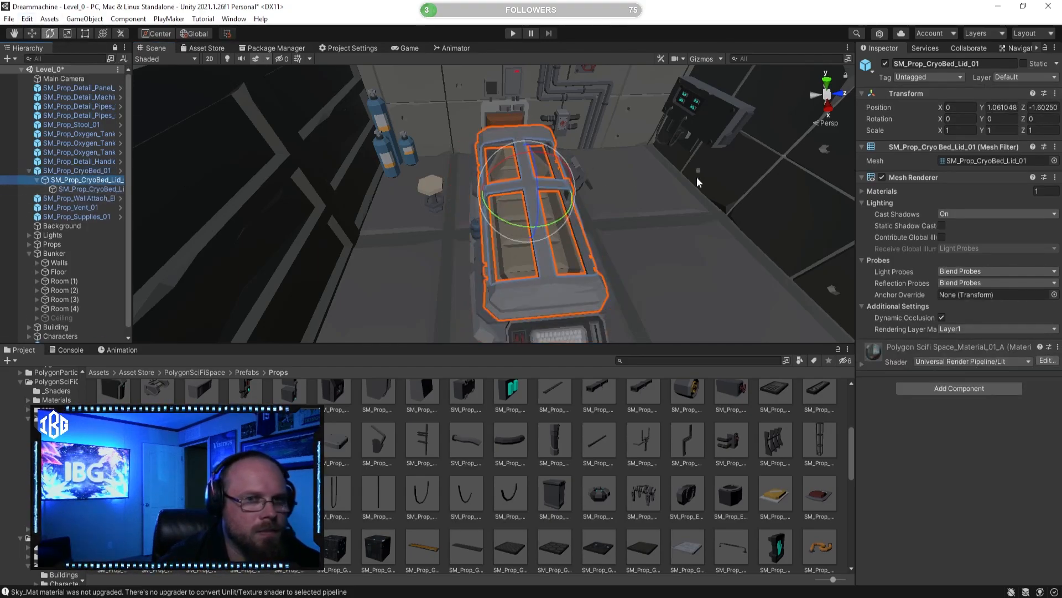
{"action": "left_click_drag", "start_coordinate": [525, 147], "coordinate": [697, 128]}
{"action": "key", "text": "ctrl+z"}
Step: Delete the SM_Prop_Detail_Panel_01 beside the cryo bed
{"action": "left_click_drag", "start_coordinate": [656, 187], "coordinate": [487, 193], "text": "alt"}
{"action": "left_click", "coordinate": [523, 488]}
{"action": "left_click_drag", "start_coordinate": [465, 309], "coordinate": [534, 285], "text": "alt"}
{"action": "left_click", "coordinate": [538, 287]}
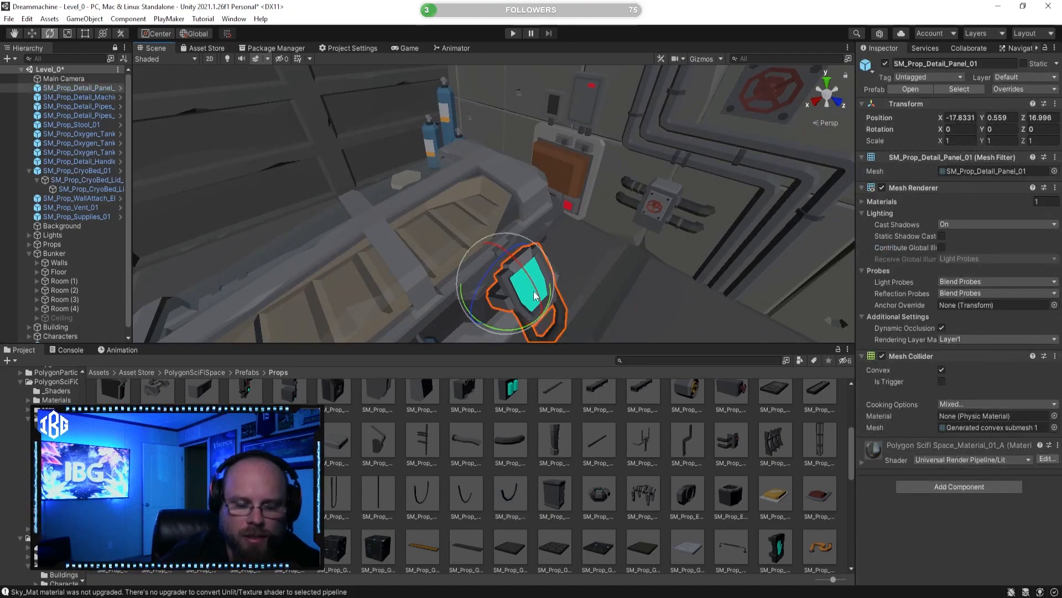
{"action": "key", "text": "Delete"}
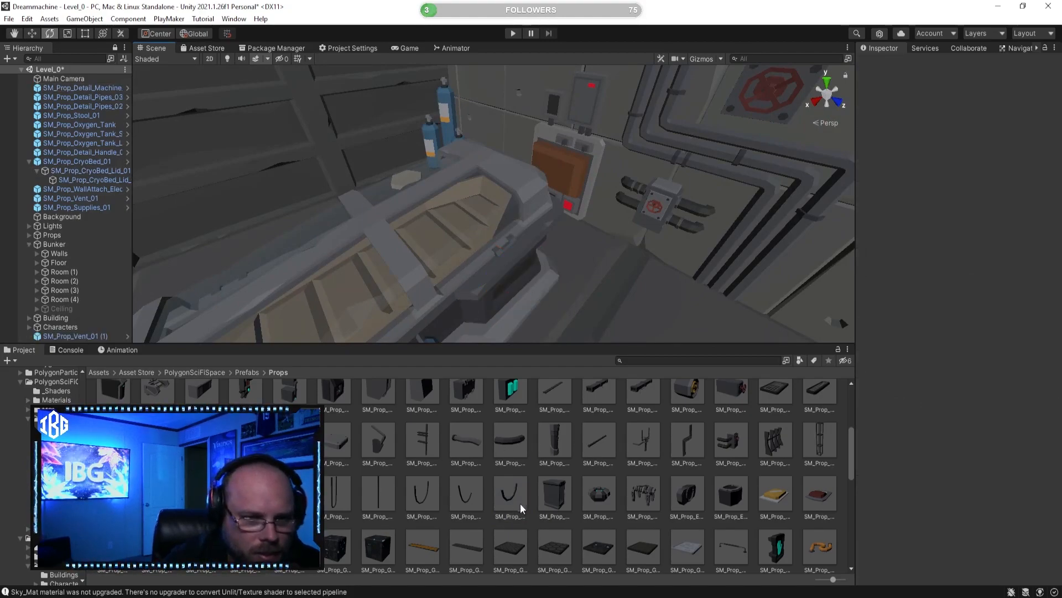
Step: Place the SM_Prop_Detail_Tank_01 prefab on the floor near the back wall, between the cryo bed and the wall machine
{"action": "left_click", "coordinate": [290, 441]}
{"action": "left_click", "coordinate": [289, 492]}
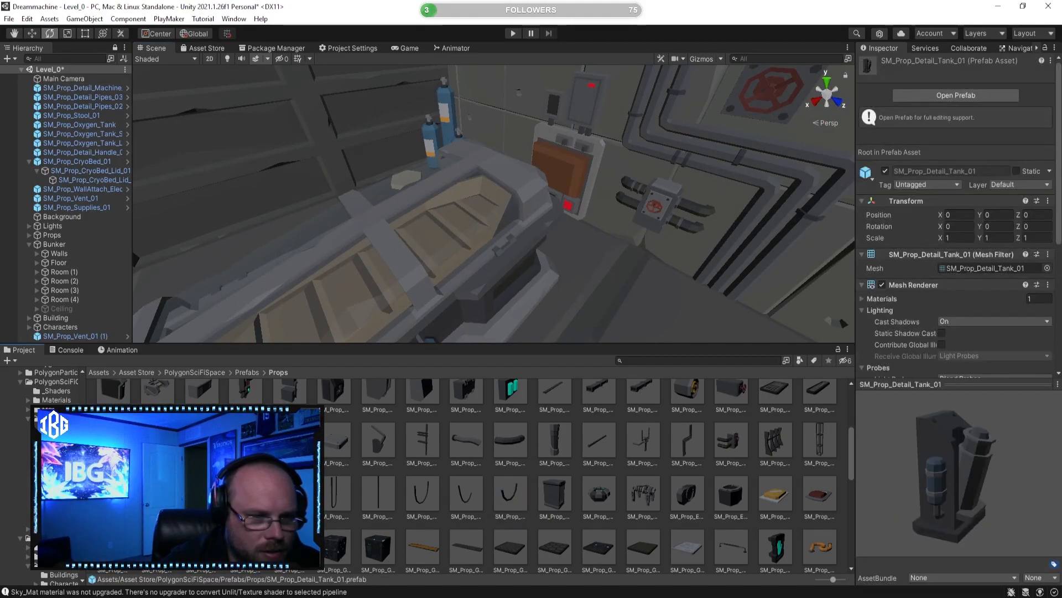
{"action": "left_click", "coordinate": [245, 493]}
{"action": "left_click", "coordinate": [290, 493]}
{"action": "left_click_drag", "start_coordinate": [928, 508], "coordinate": [851, 505]}
{"action": "right_click_drag", "start_coordinate": [685, 275], "coordinate": [773, 276]}
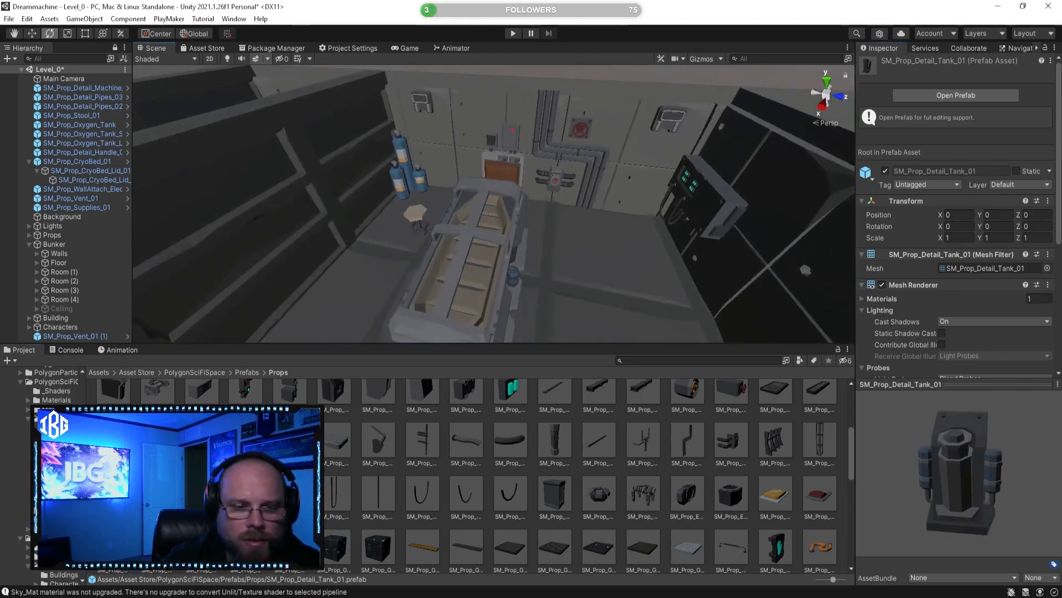
{"action": "left_click_drag", "start_coordinate": [514, 274], "coordinate": [620, 224]}
{"action": "key", "text": "f"}
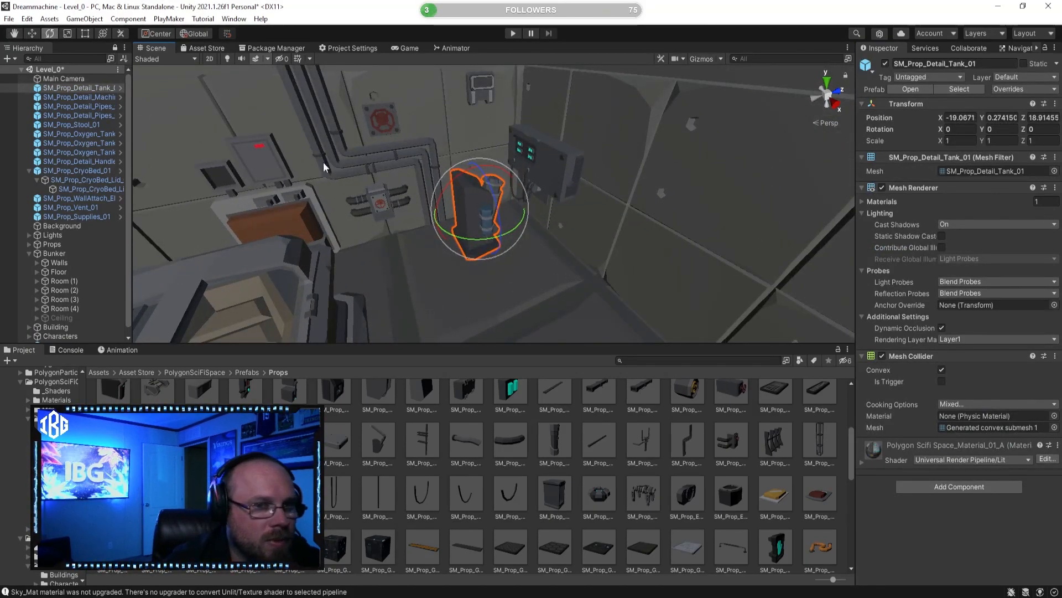
Step: Rotate the SM_Prop_Detail_Tank_01 to 90 degrees about Y so its back faces the rear wall
{"action": "left_click_drag", "start_coordinate": [487, 242], "coordinate": [190, 223]}
{"action": "left_click", "coordinate": [37, 34]}
{"action": "left_click_drag", "start_coordinate": [340, 160], "coordinate": [471, 191], "text": "alt"}
{"action": "scroll", "coordinate": [453, 169], "scroll_direction": "up", "scroll_amount": 3}
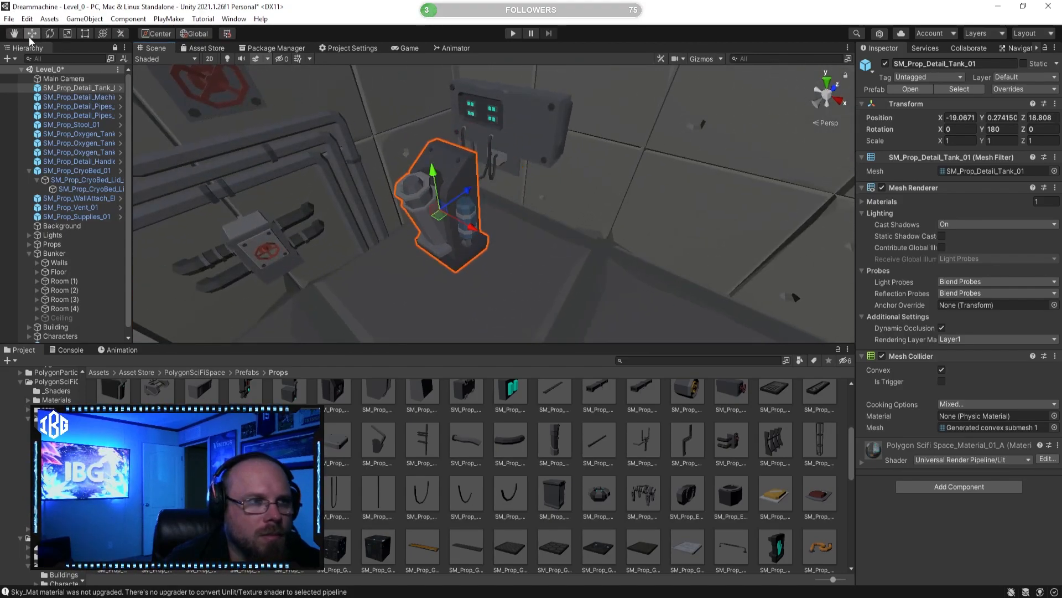
{"action": "left_click", "coordinate": [49, 34]}
{"action": "left_click_drag", "start_coordinate": [417, 245], "coordinate": [343, 155]}
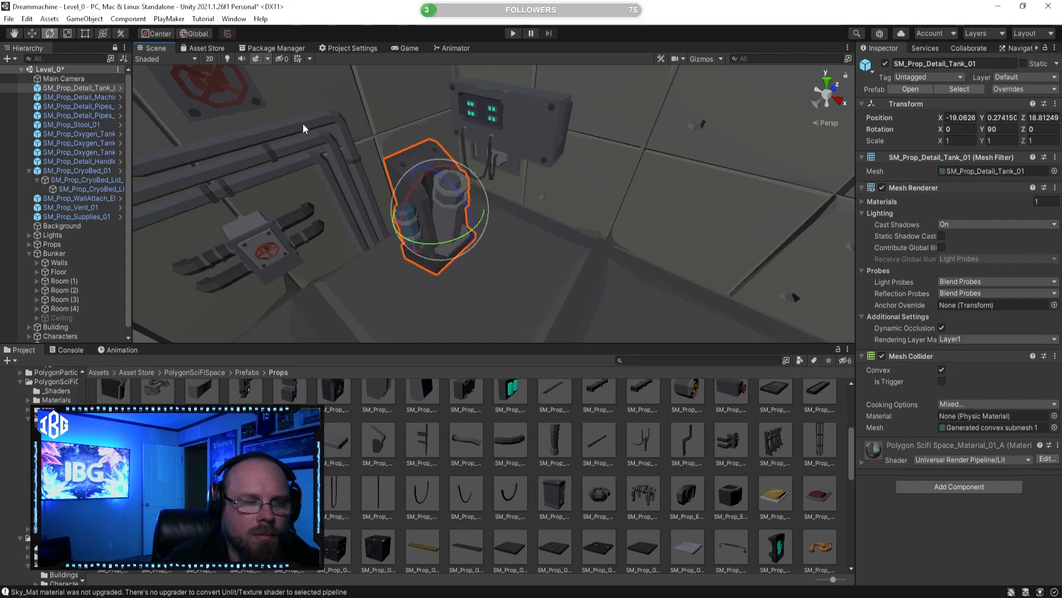
Step: Move the tank to about X -19.64 and Z 19.25, against the back wall in the corner beside the wall machine
{"action": "left_click", "coordinate": [35, 33]}
{"action": "left_click_drag", "start_coordinate": [475, 236], "coordinate": [338, 215]}
{"action": "left_click_drag", "start_coordinate": [483, 128], "coordinate": [489, 135]}
{"action": "left_click", "coordinate": [460, 143]}
{"action": "left_click", "coordinate": [714, 525]}
{"action": "right_click_drag", "start_coordinate": [498, 211], "coordinate": [643, 192]}
{"action": "left_click", "coordinate": [560, 211]}
{"action": "right_click_drag", "start_coordinate": [560, 210], "coordinate": [545, 288]}
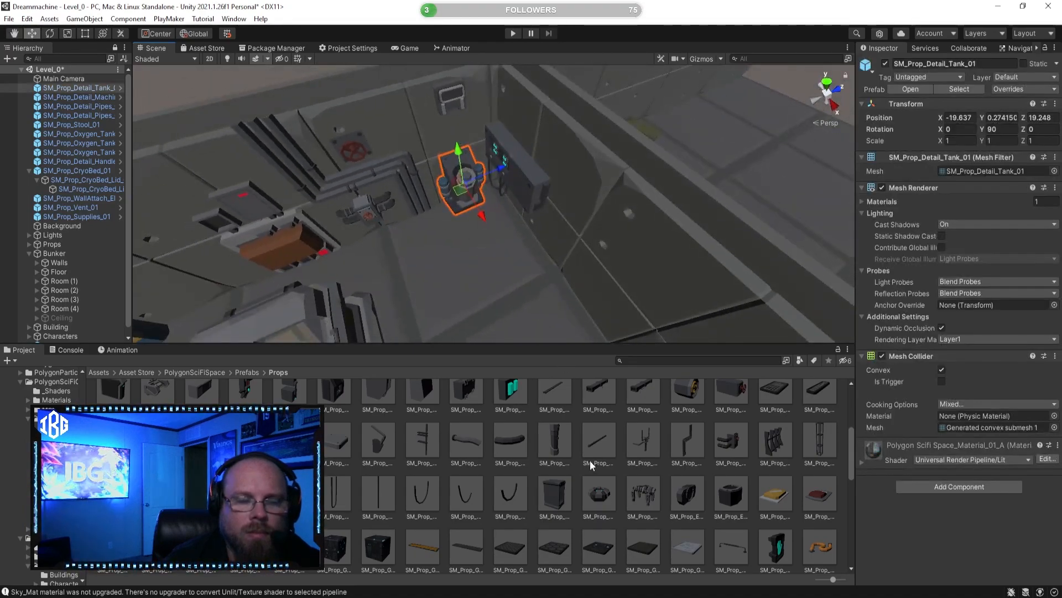
Step: Preview the SM_Prop_Detail_Pipe_Pillar_01 prefab as a candidate for the room
{"action": "left_click", "coordinate": [580, 470]}
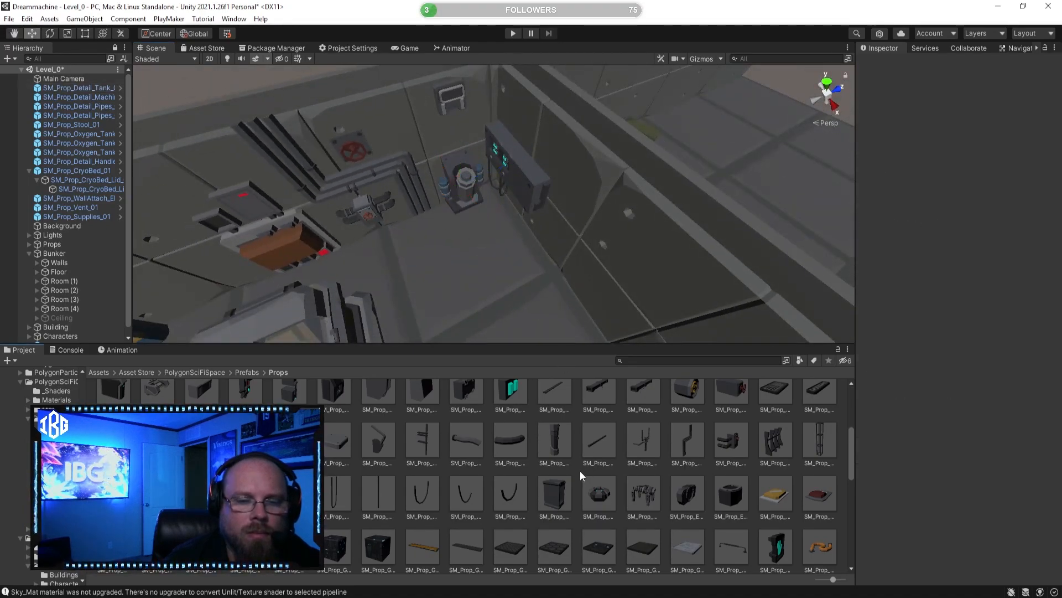
{"action": "left_click", "coordinate": [554, 441]}
{"action": "left_click_drag", "start_coordinate": [1016, 483], "coordinate": [925, 466]}
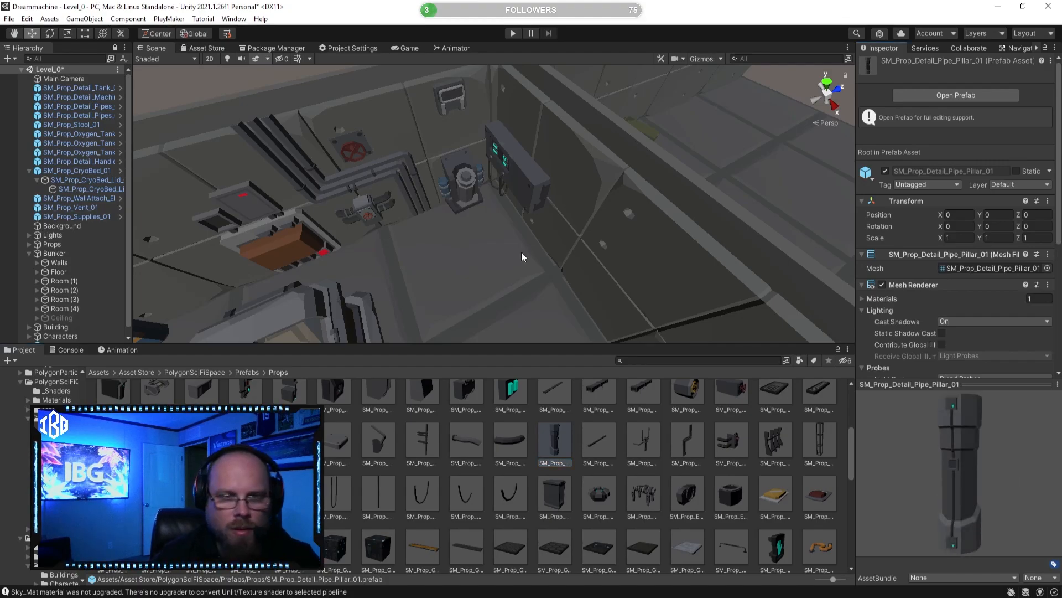
{"action": "left_click", "coordinate": [540, 413]}
Step: Move the SM_Prop_Detail_Tank_01 along the back wall to the other side of the cryo bed, beside the blue oxygen tanks
{"action": "right_click_drag", "start_coordinate": [622, 207], "coordinate": [515, 189]}
{"action": "left_click", "coordinate": [620, 194]}
{"action": "left_click_drag", "start_coordinate": [662, 188], "coordinate": [417, 208]}
{"action": "left_click", "coordinate": [536, 454]}
{"action": "right_click_drag", "start_coordinate": [451, 290], "coordinate": [439, 231]}
{"action": "key", "text": "w"}
{"action": "left_click", "coordinate": [439, 236]}
{"action": "left_click_drag", "start_coordinate": [496, 221], "coordinate": [509, 215]}
{"action": "left_click", "coordinate": [538, 468]}
{"action": "right_click_drag", "start_coordinate": [523, 313], "coordinate": [473, 248]}
{"action": "right_click_drag", "start_coordinate": [470, 206], "coordinate": [535, 289]}
{"action": "key", "text": "s"}
{"action": "key", "text": "w"}
{"action": "key", "text": "s"}
Step: Preview the struts, SM_Prop_Detail_Pipes_03, straight pipe and broken pipe detail prefabs as candidates for the room
{"action": "left_click", "coordinate": [777, 443]}
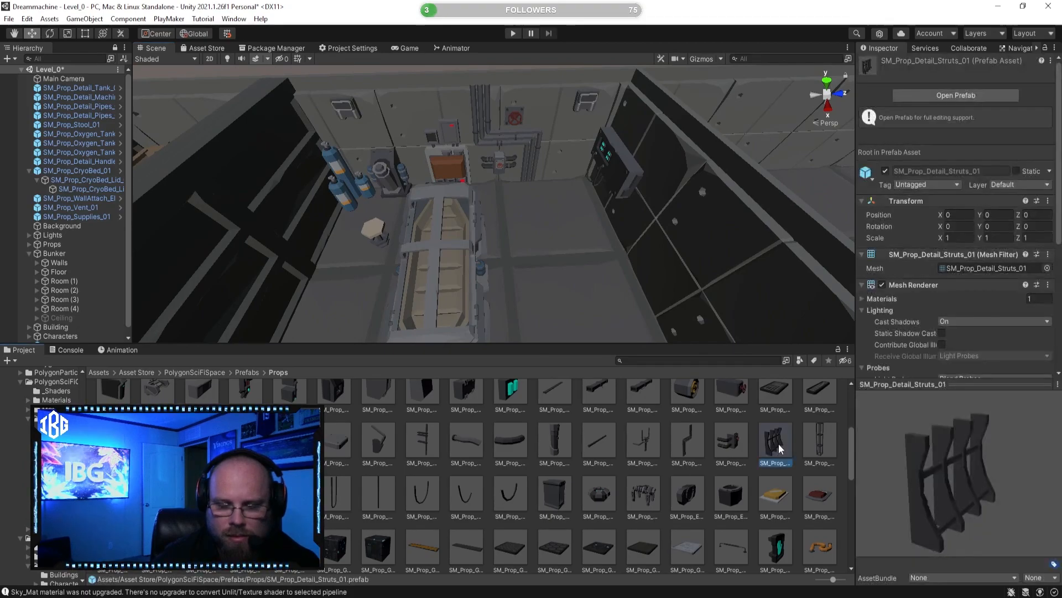
{"action": "left_click_drag", "start_coordinate": [924, 456], "coordinate": [812, 440]}
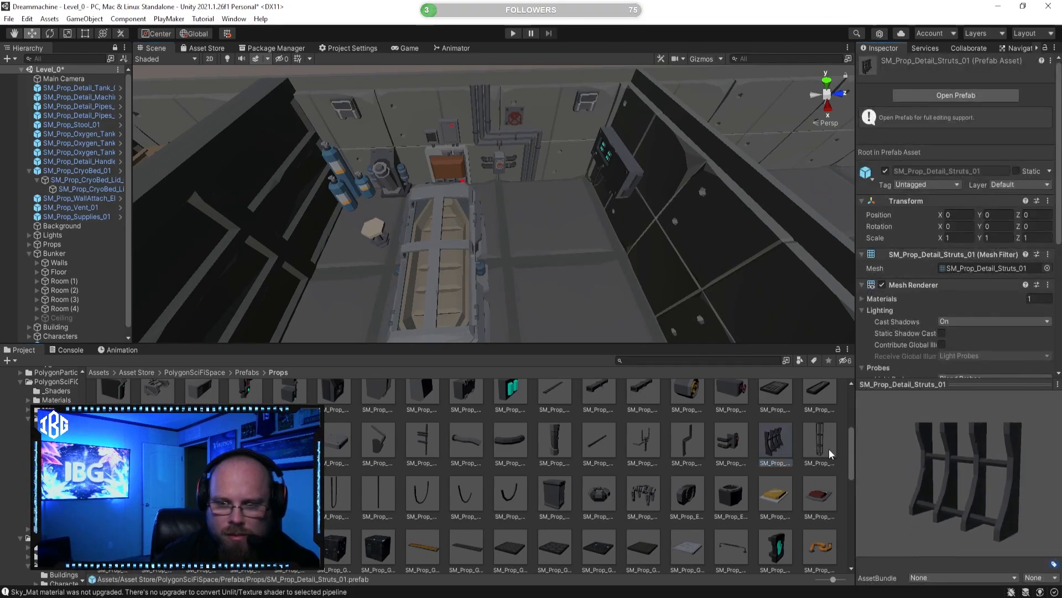
{"action": "left_click", "coordinate": [829, 449]}
{"action": "left_click", "coordinate": [737, 432]}
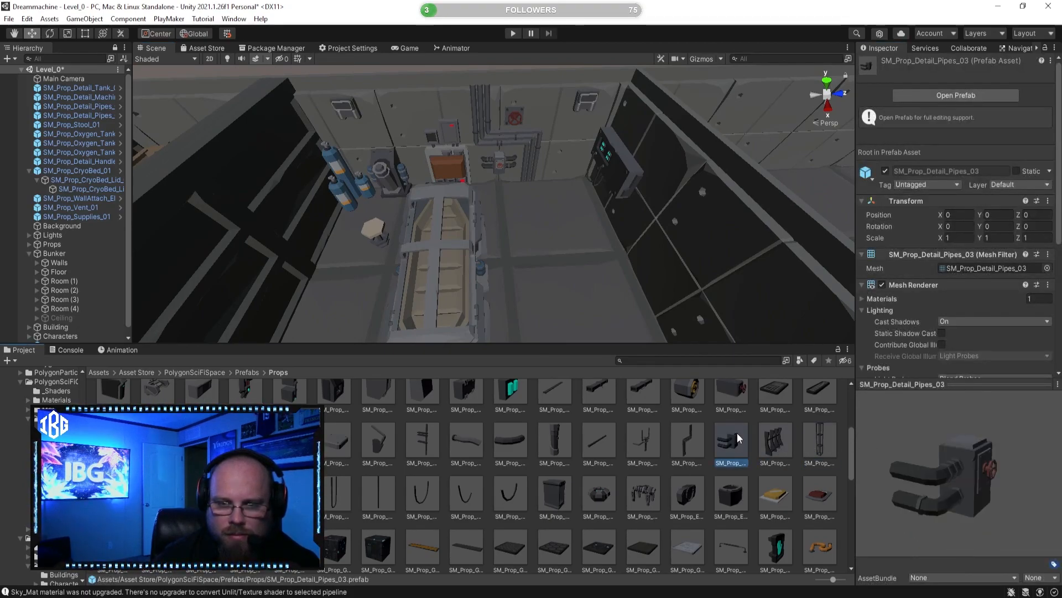
{"action": "left_click", "coordinate": [695, 440]}
{"action": "left_click", "coordinate": [635, 434]}
{"action": "left_click_drag", "start_coordinate": [980, 455], "coordinate": [652, 434]}
{"action": "left_click", "coordinate": [603, 434]}
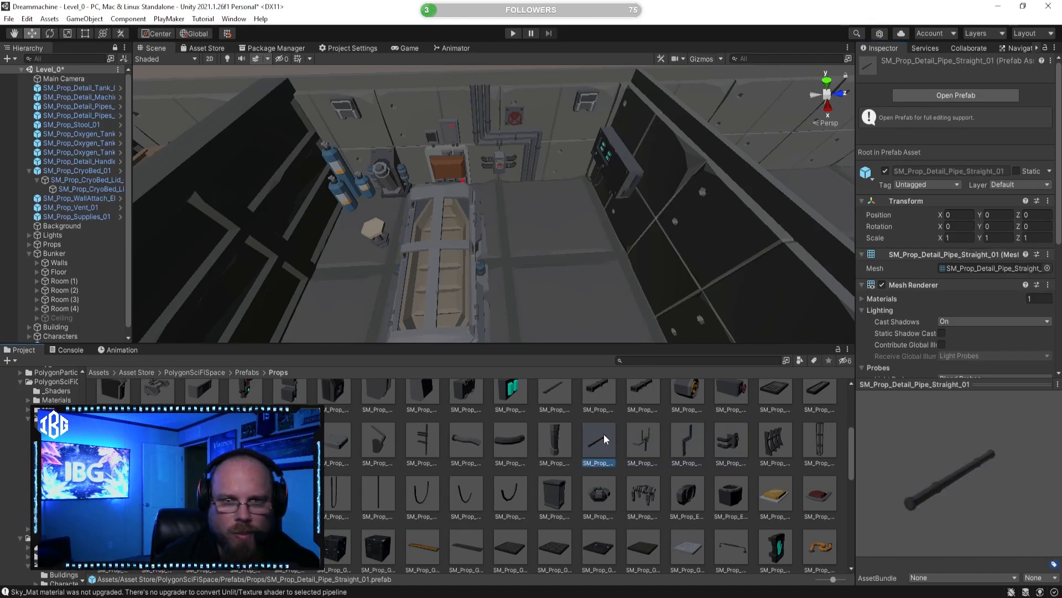
{"action": "left_click", "coordinate": [480, 435]}
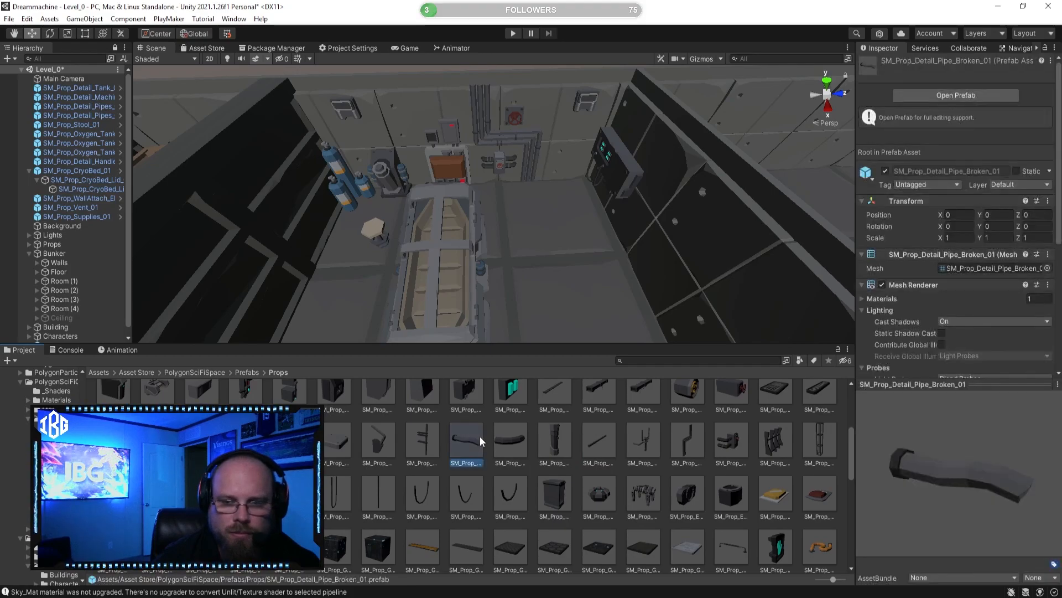
Step: Place the SM_Prop_Detail_CeilingBox_02 prefab beside the cryo bed and raise it to ceiling height, at Y about 2.87
{"action": "scroll", "coordinate": [480, 436], "scroll_direction": "up", "scroll_amount": 1}
{"action": "left_click", "coordinate": [599, 421]}
{"action": "mouse_move", "coordinate": [917, 452]}
{"action": "left_mouse_down"}
{"action": "mouse_move", "coordinate": [903, 405]}
{"action": "mouse_move", "coordinate": [947, 382]}
{"action": "mouse_move", "coordinate": [914, 357]}
{"action": "mouse_move", "coordinate": [937, 433]}
{"action": "mouse_move", "coordinate": [908, 435]}
{"action": "left_mouse_up"}
{"action": "left_click_drag", "start_coordinate": [595, 412], "coordinate": [607, 213]}
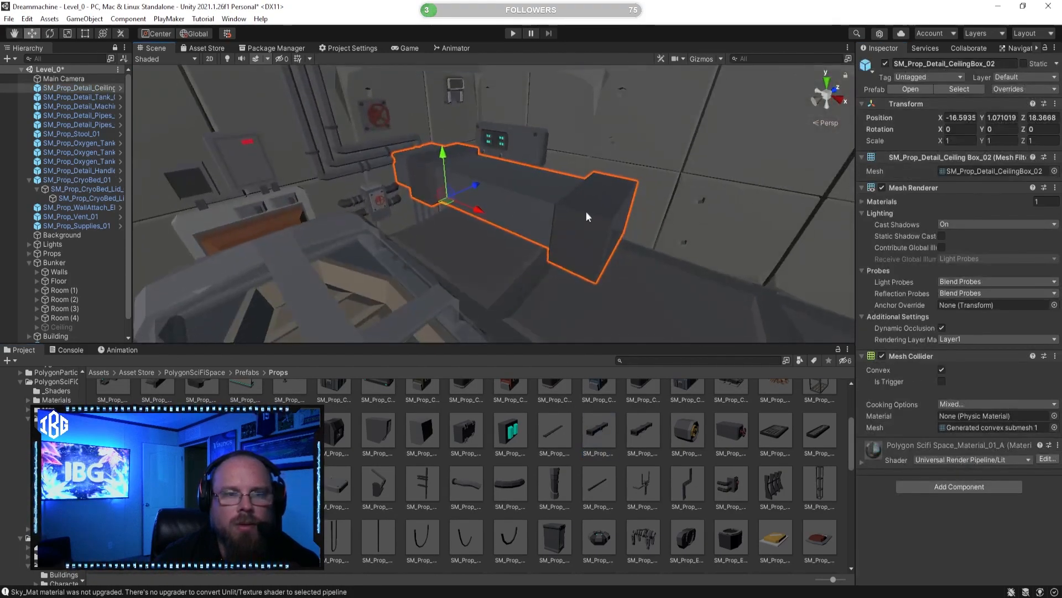
{"action": "left_click_drag", "start_coordinate": [446, 162], "coordinate": [453, 37]}
{"action": "left_click_drag", "start_coordinate": [500, 244], "coordinate": [506, 133], "text": "alt"}
Step: Move the ceiling box along the X axis to about -14.92, check it from below and delete it
{"action": "mouse_move", "coordinate": [472, 200]}
{"action": "left_mouse_down"}
{"action": "mouse_move", "coordinate": [478, 172]}
{"action": "mouse_move", "coordinate": [502, 199]}
{"action": "mouse_move", "coordinate": [488, 151]}
{"action": "mouse_move", "coordinate": [485, 188]}
{"action": "left_mouse_up"}
{"action": "left_click", "coordinate": [480, 191]}
{"action": "left_click_drag", "start_coordinate": [500, 228], "coordinate": [371, 231], "text": "alt"}
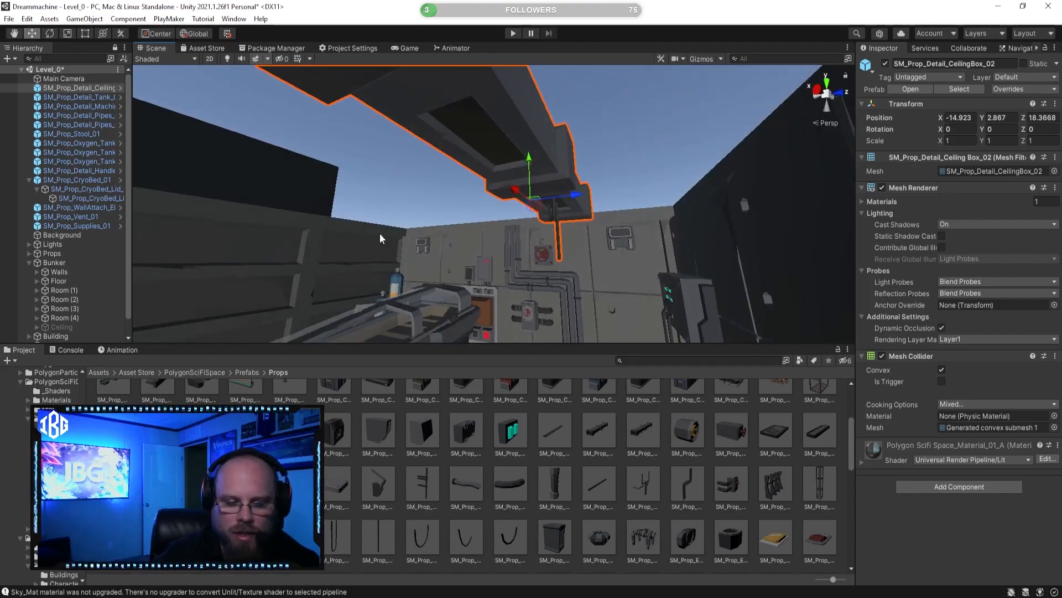
{"action": "key", "text": "Delete"}
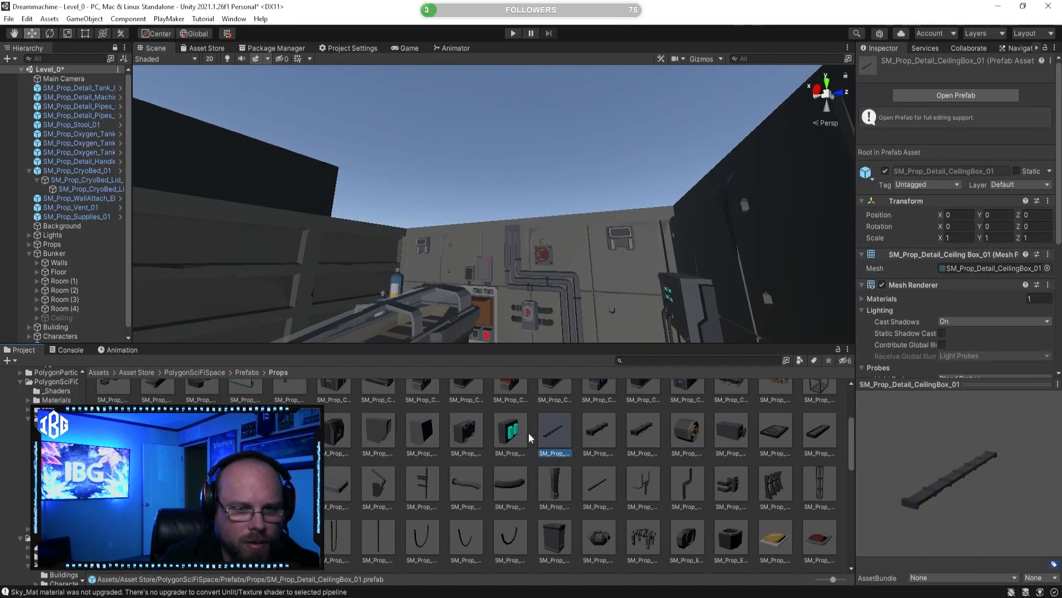
Step: Preview the SM_Prop_Detail_Box_06 and SM_Prop_Detail_Box_05 prefabs as candidates for the back wall
{"action": "left_click", "coordinate": [468, 429]}
{"action": "left_click_drag", "start_coordinate": [974, 490], "coordinate": [810, 471]}
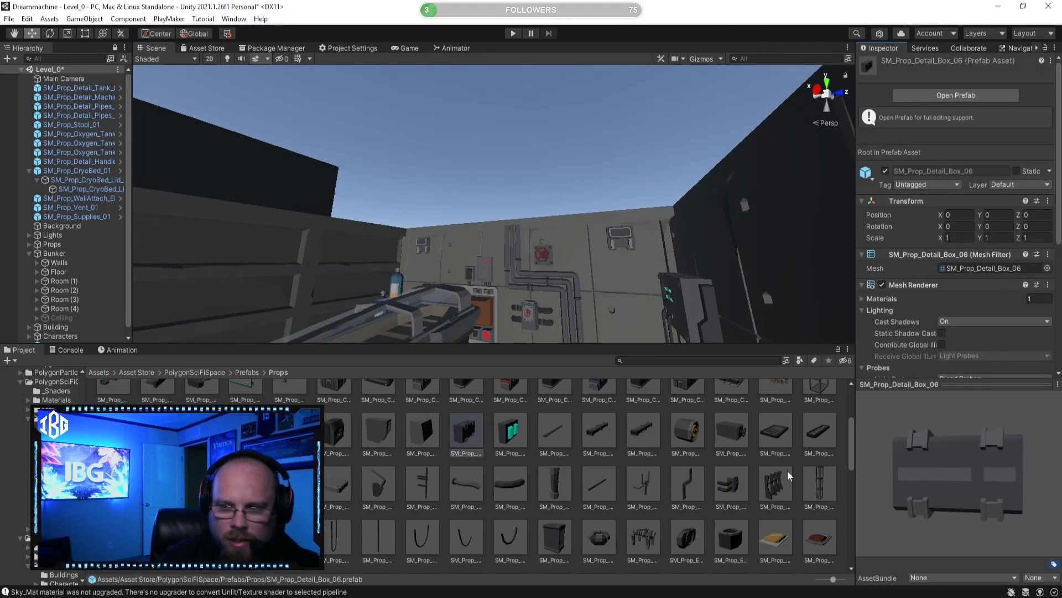
{"action": "left_click", "coordinate": [422, 432]}
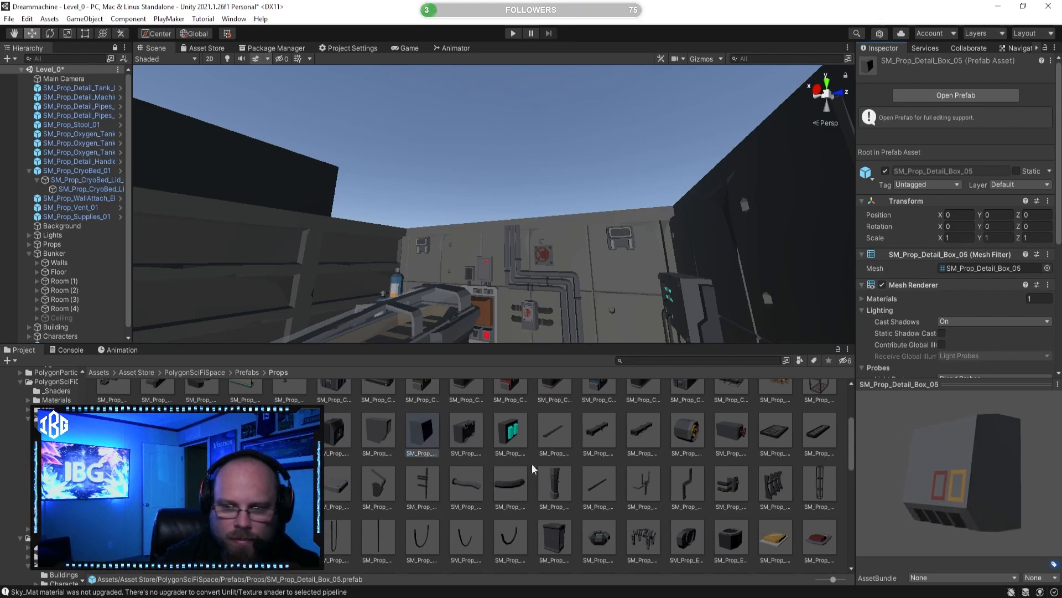
{"action": "left_click_drag", "start_coordinate": [943, 497], "coordinate": [992, 492]}
Step: Place the SM_Prop_Detail_Box_05 prefab in the corner beside the wall machine and rotate it to 90 degrees about Y
{"action": "left_click_drag", "start_coordinate": [632, 255], "coordinate": [616, 323], "text": "alt"}
{"action": "scroll", "coordinate": [616, 323], "scroll_direction": "up", "scroll_amount": 5}
{"action": "left_click_drag", "start_coordinate": [554, 347], "coordinate": [648, 268]}
{"action": "left_click_drag", "start_coordinate": [706, 278], "coordinate": [529, 268], "text": "ctrl"}
{"action": "right_click_drag", "start_coordinate": [530, 267], "coordinate": [673, 276]}
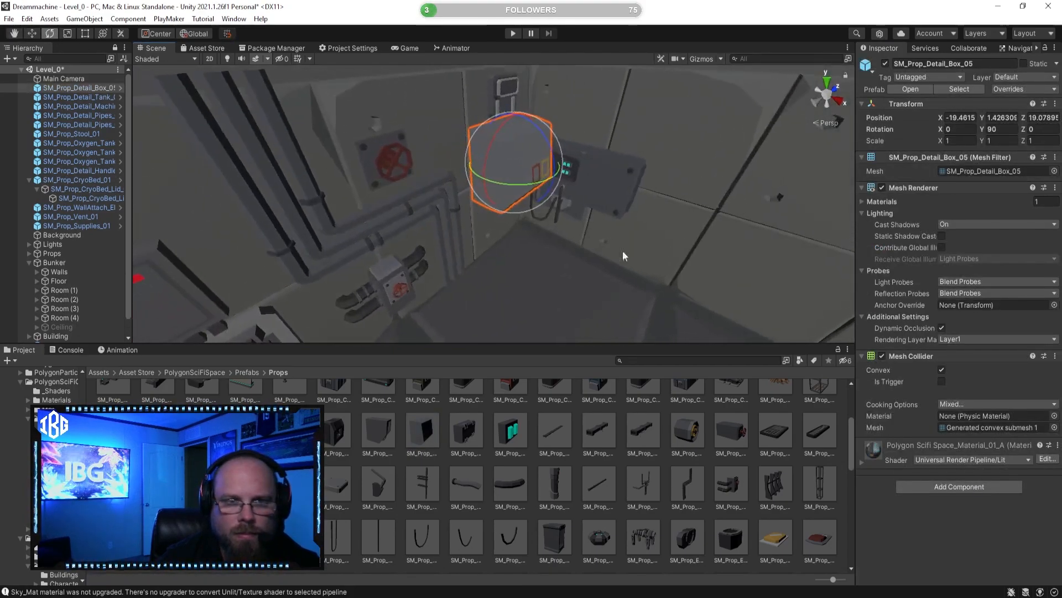
Step: Move the SM_Prop_Detail_Box_05 to about X -19.92 and Y 1.34, against the back wall beneath the vent
{"action": "left_click", "coordinate": [31, 34]}
{"action": "left_click_drag", "start_coordinate": [548, 183], "coordinate": [517, 183]}
{"action": "left_click_drag", "start_coordinate": [496, 103], "coordinate": [505, 118]}
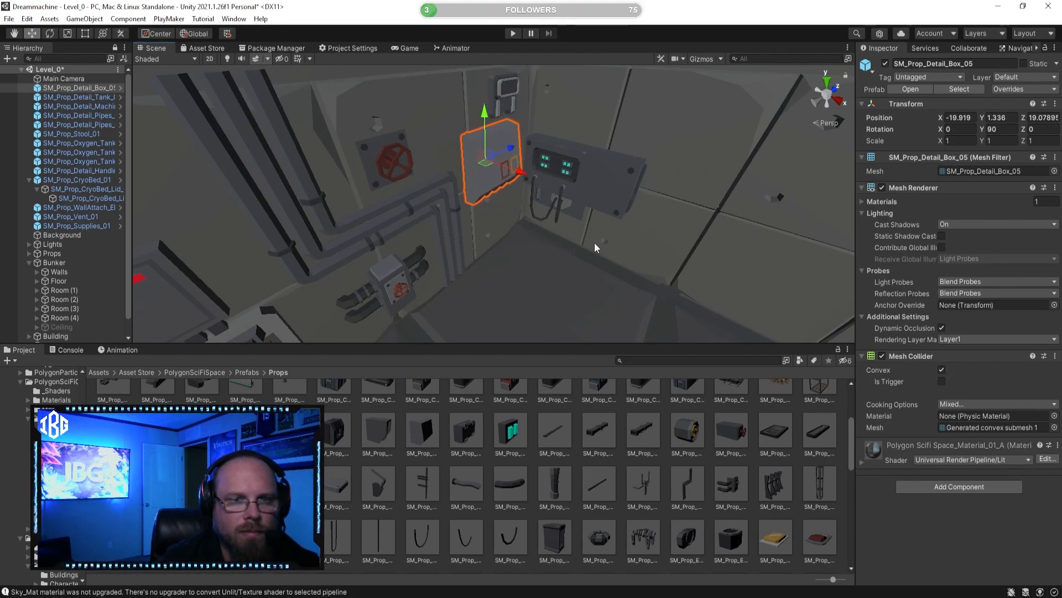
{"action": "left_click", "coordinate": [576, 460]}
{"action": "left_click_drag", "start_coordinate": [698, 269], "coordinate": [543, 140], "text": "alt"}
{"action": "left_click", "coordinate": [522, 159]}
{"action": "left_click", "coordinate": [576, 467]}
{"action": "key", "text": "s"}
{"action": "right_click_drag", "start_coordinate": [462, 249], "coordinate": [484, 304]}
{"action": "left_click_drag", "start_coordinate": [485, 304], "coordinate": [542, 354], "text": "alt"}
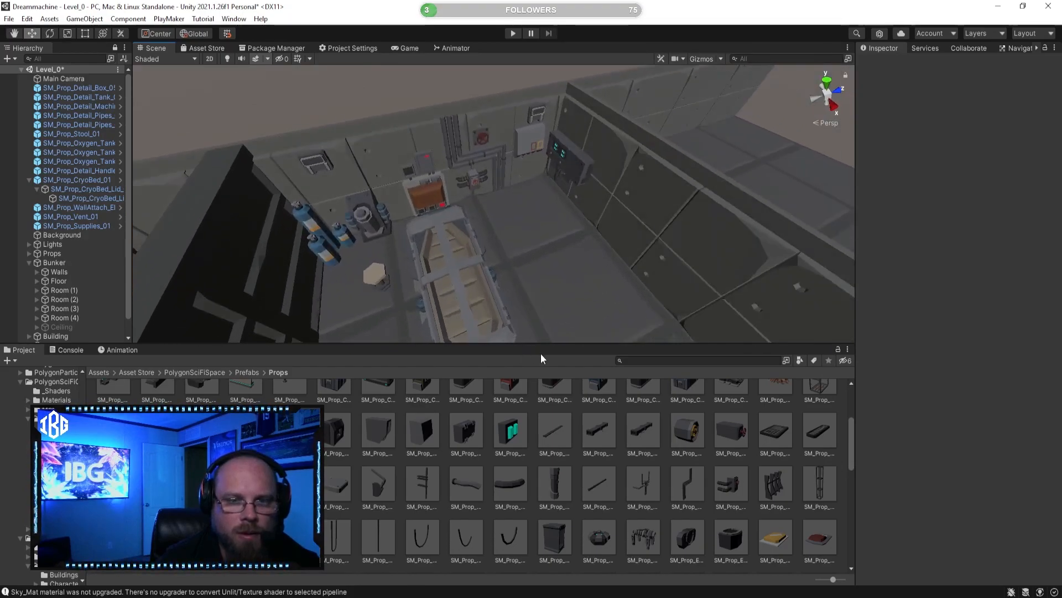
Step: Preview the SM_Prop_Detail_Box_02 and SM_Prop_Detail_Airvent_01 prefabs as candidates for the cryo bed room
{"action": "right_click_drag", "start_coordinate": [513, 208], "coordinate": [467, 243]}
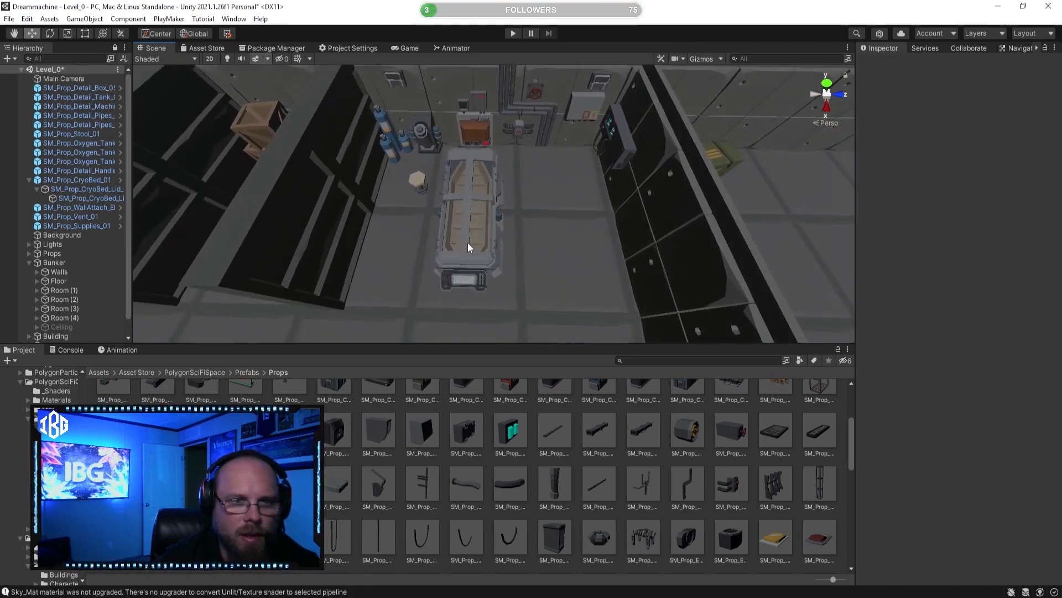
{"action": "left_click", "coordinate": [375, 417]}
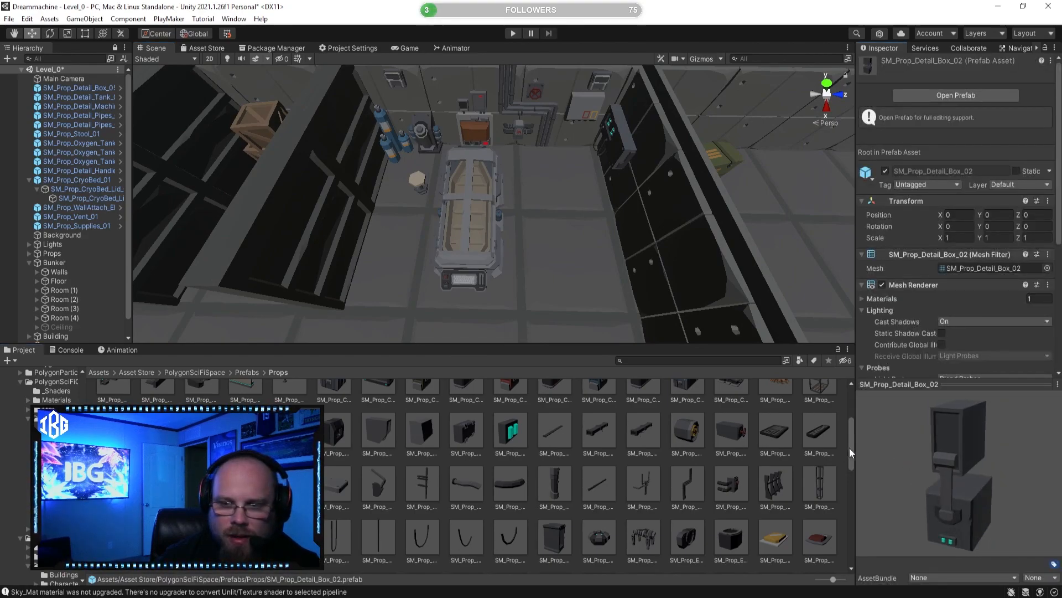
{"action": "left_click", "coordinate": [202, 430]}
{"action": "left_click_drag", "start_coordinate": [939, 479], "coordinate": [459, 456]}
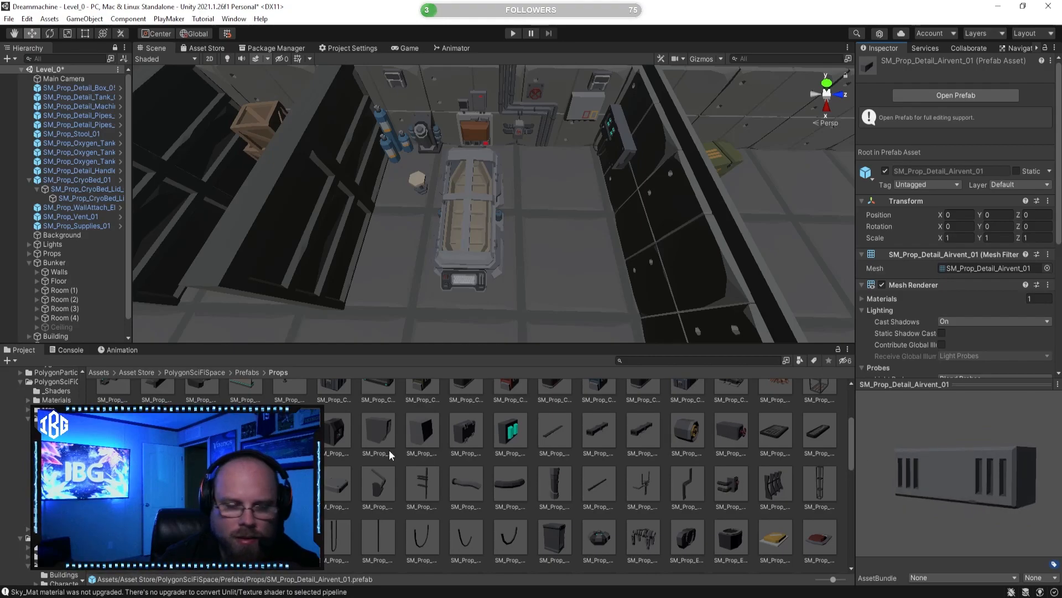
Step: Place the SM_Prop_Desk_Small_01 prefab on the floor between the cryo bed and the side wall and rotate it to face the room
{"action": "left_click", "coordinate": [557, 394]}
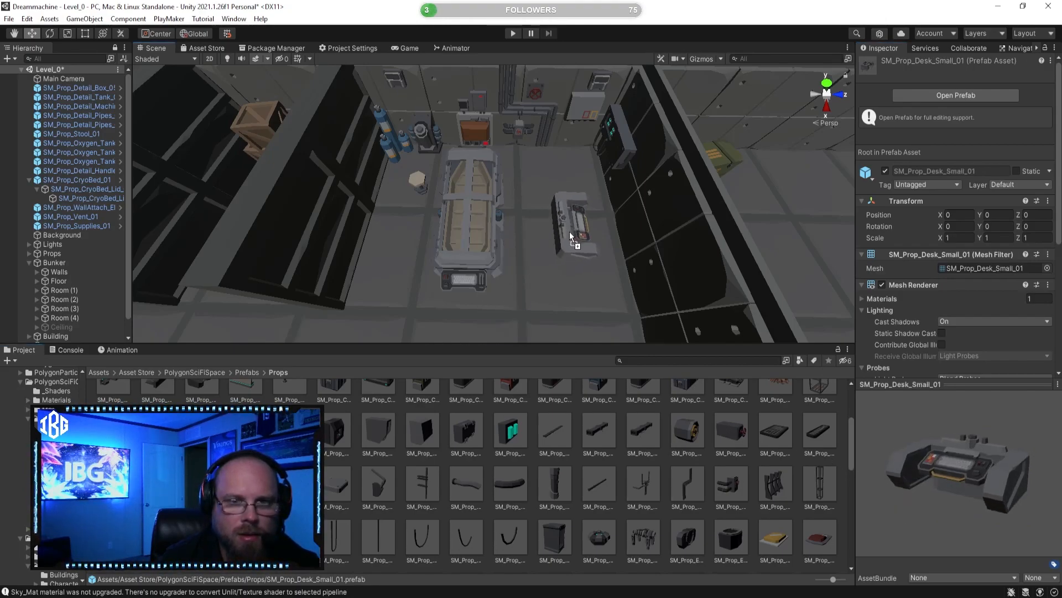
{"action": "left_click_drag", "start_coordinate": [569, 233], "coordinate": [569, 232]}
{"action": "right_click_drag", "start_coordinate": [548, 235], "coordinate": [653, 230]}
{"action": "scroll", "coordinate": [543, 211], "scroll_direction": "up", "scroll_amount": 3}
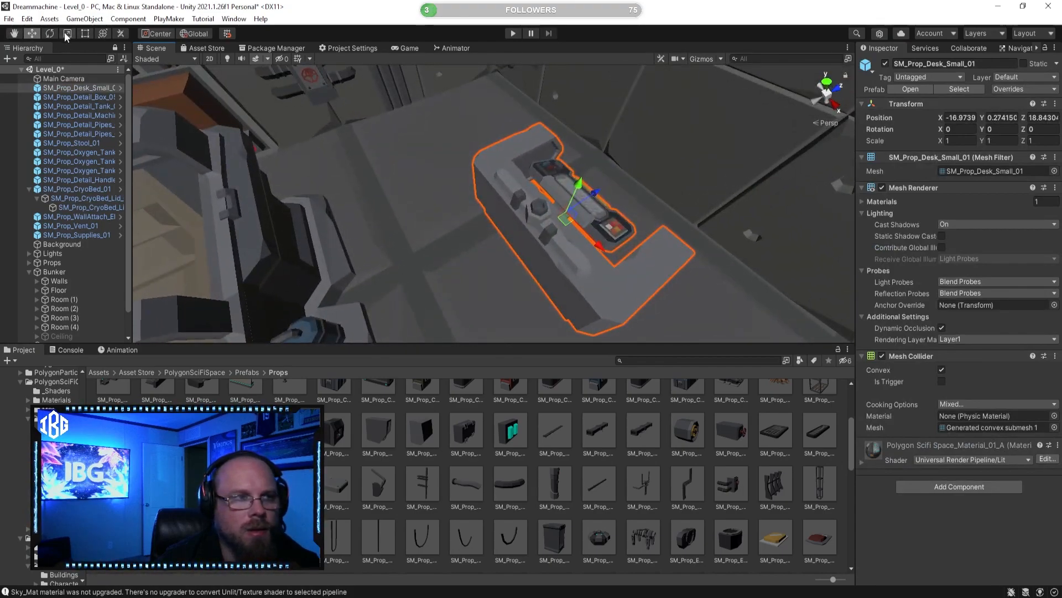
{"action": "left_click", "coordinate": [50, 33]}
{"action": "left_click_drag", "start_coordinate": [579, 263], "coordinate": [268, 209]}
Step: Move the small desk against the side wall, next to the wall machine with the cyan lights
{"action": "left_click", "coordinate": [31, 34]}
{"action": "right_click_drag", "start_coordinate": [320, 191], "coordinate": [451, 206]}
{"action": "left_click_drag", "start_coordinate": [530, 196], "coordinate": [591, 168]}
{"action": "right_click_drag", "start_coordinate": [568, 183], "coordinate": [460, 150]}
{"action": "key", "text": "d"}
{"action": "left_click_drag", "start_coordinate": [403, 144], "coordinate": [409, 78]}
{"action": "right_click_drag", "start_coordinate": [409, 79], "coordinate": [357, 97]}
{"action": "key", "text": "s"}
Step: Inspect the furnished room and preview the SM_Prop_Detail_CeilingBox_01 and SM_Prop_Detail_CeilingBox_02 prefabs
{"action": "left_click", "coordinate": [580, 460]}
{"action": "right_click_drag", "start_coordinate": [477, 195], "coordinate": [479, 308]}
{"action": "key", "text": "a"}
{"action": "key", "text": "s"}
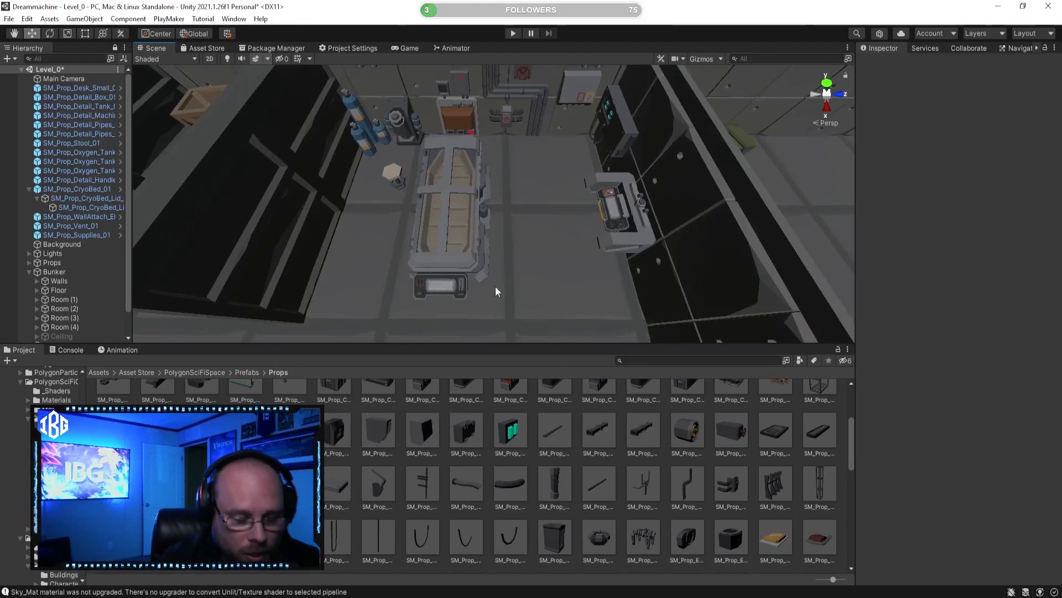
{"action": "key", "text": "w"}
{"action": "right_click_drag", "start_coordinate": [455, 231], "coordinate": [441, 197]}
{"action": "key", "text": "s"}
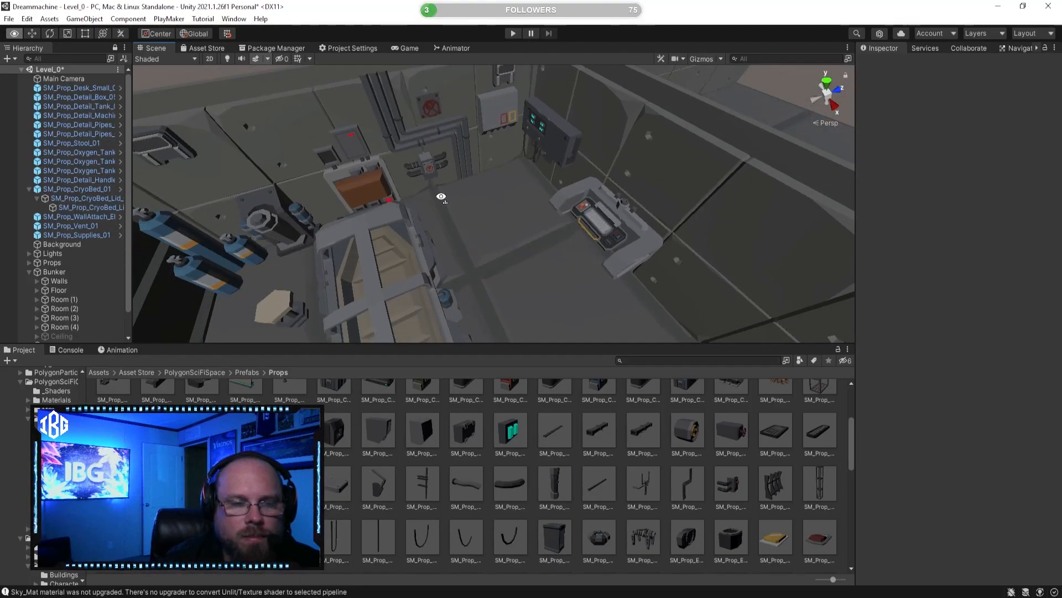
{"action": "left_click", "coordinate": [555, 430]}
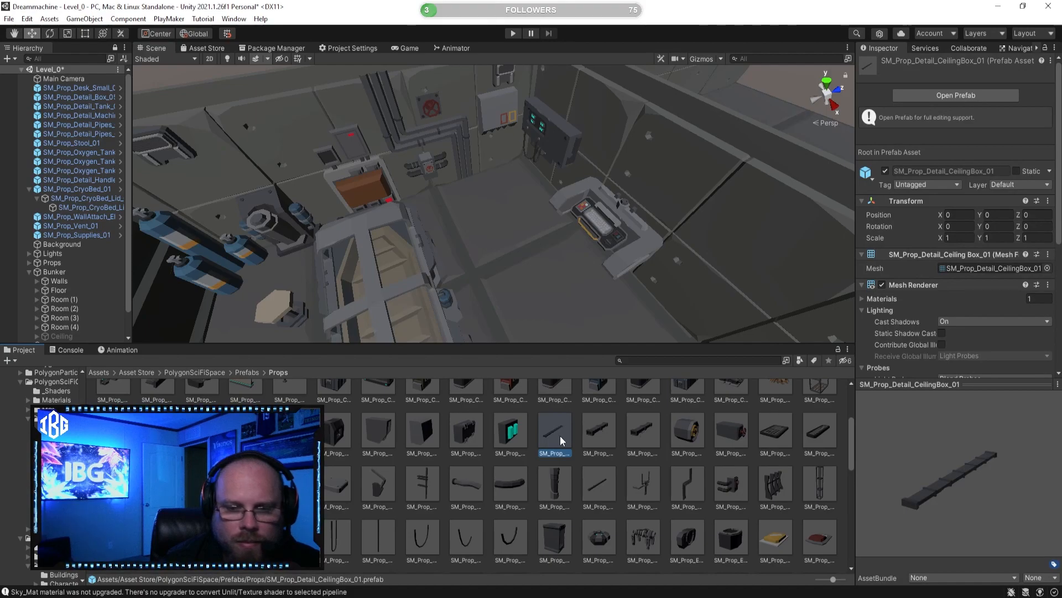
{"action": "mouse_move", "coordinate": [946, 492]}
{"action": "left_mouse_down"}
{"action": "mouse_move", "coordinate": [906, 403]}
{"action": "mouse_move", "coordinate": [948, 480]}
{"action": "left_mouse_up"}
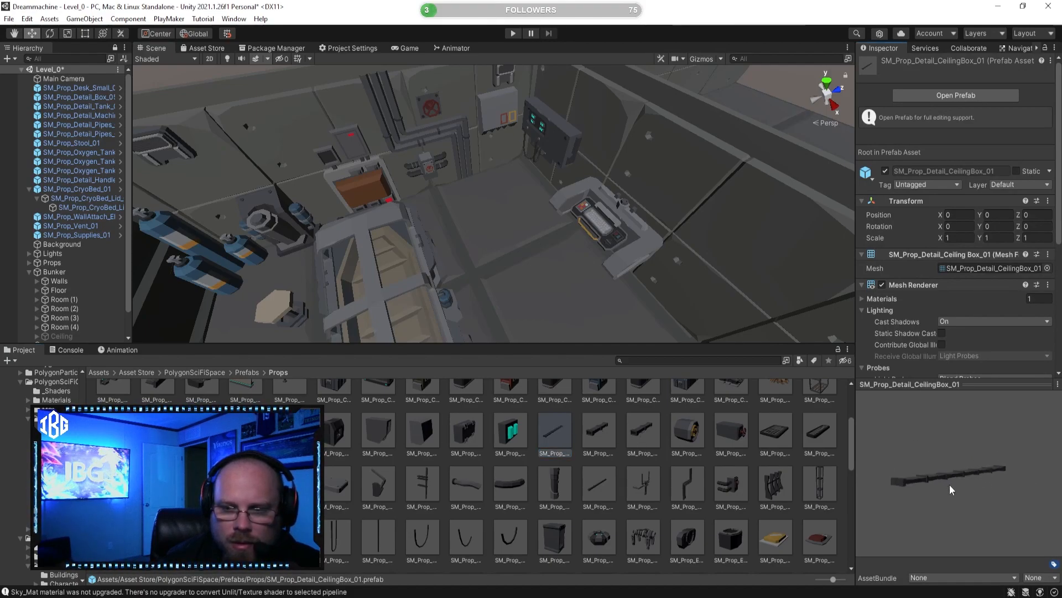
{"action": "left_click", "coordinate": [608, 437]}
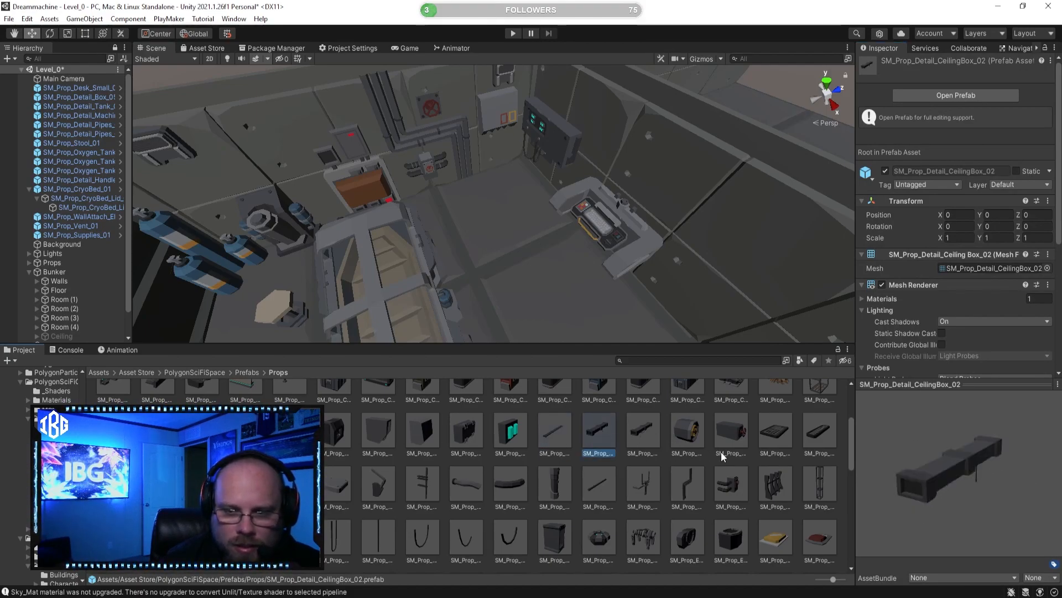
Step: Place the SM_Prop_Detail_Pipe_Straight_01 prefab near the desk and rotate it upright to -90 degrees about Z
{"action": "left_click", "coordinate": [613, 486]}
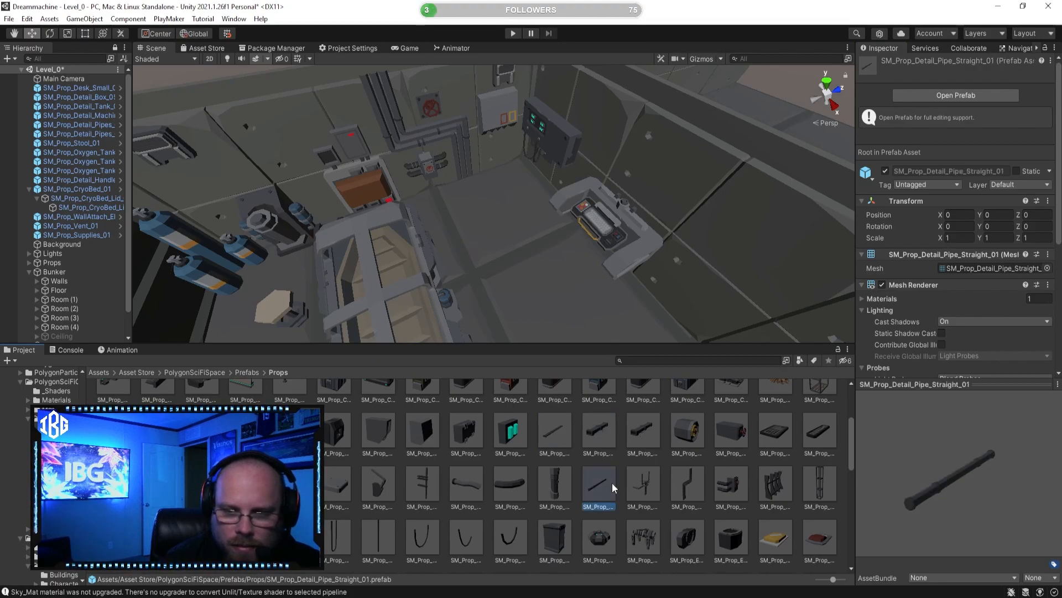
{"action": "left_click_drag", "start_coordinate": [639, 313], "coordinate": [637, 274]}
{"action": "key", "text": "w"}
{"action": "right_click_drag", "start_coordinate": [637, 275], "coordinate": [711, 230]}
{"action": "key", "text": "e"}
{"action": "left_click_drag", "start_coordinate": [529, 79], "coordinate": [605, 217]}
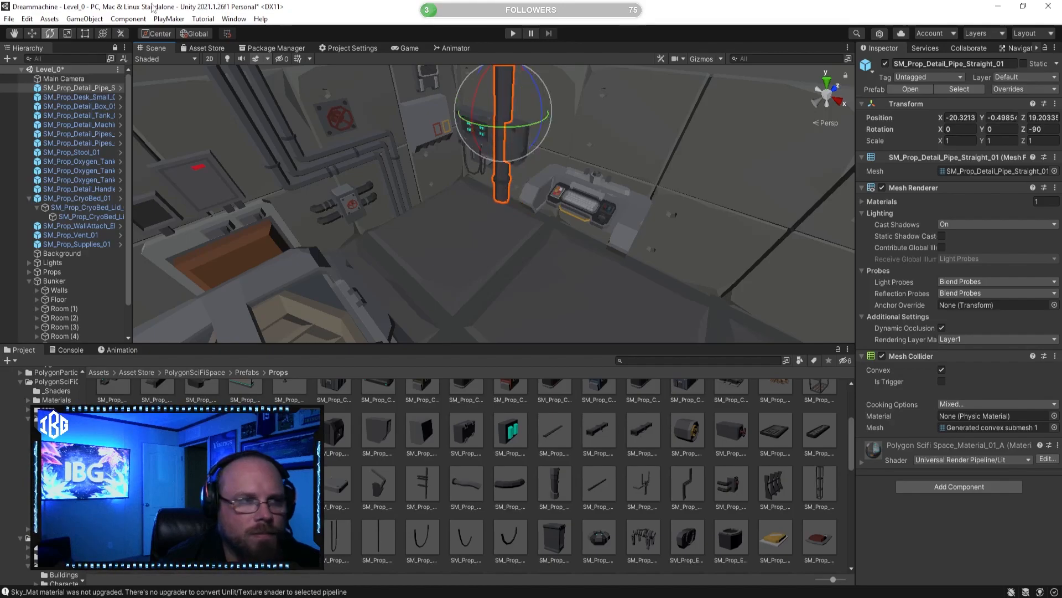
Step: Scale the straight pipe uniformly to about 0.325 and move it behind the desk to about X -17.5, Y 1.19, Z 19.77
{"action": "left_click", "coordinate": [35, 37]}
{"action": "right_click_drag", "start_coordinate": [503, 161], "coordinate": [501, 147]}
{"action": "left_click_drag", "start_coordinate": [500, 150], "coordinate": [539, 169]}
{"action": "left_click", "coordinate": [68, 34]}
{"action": "key", "text": "w"}
{"action": "right_click_drag", "start_coordinate": [539, 168], "coordinate": [536, 146]}
{"action": "key", "text": "d"}
{"action": "key", "text": "w"}
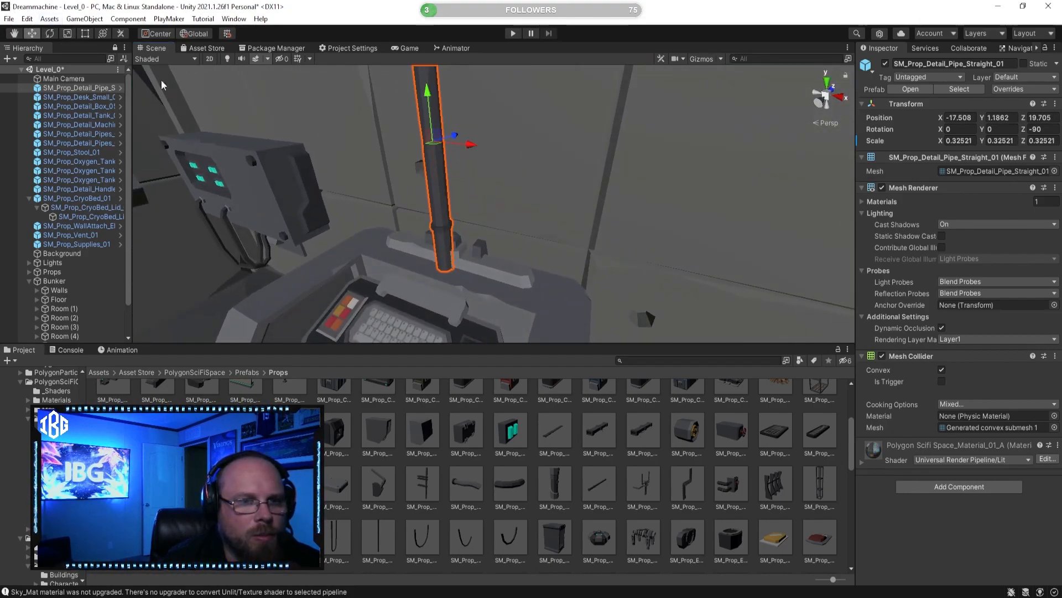
{"action": "left_click_drag", "start_coordinate": [442, 137], "coordinate": [476, 154]}
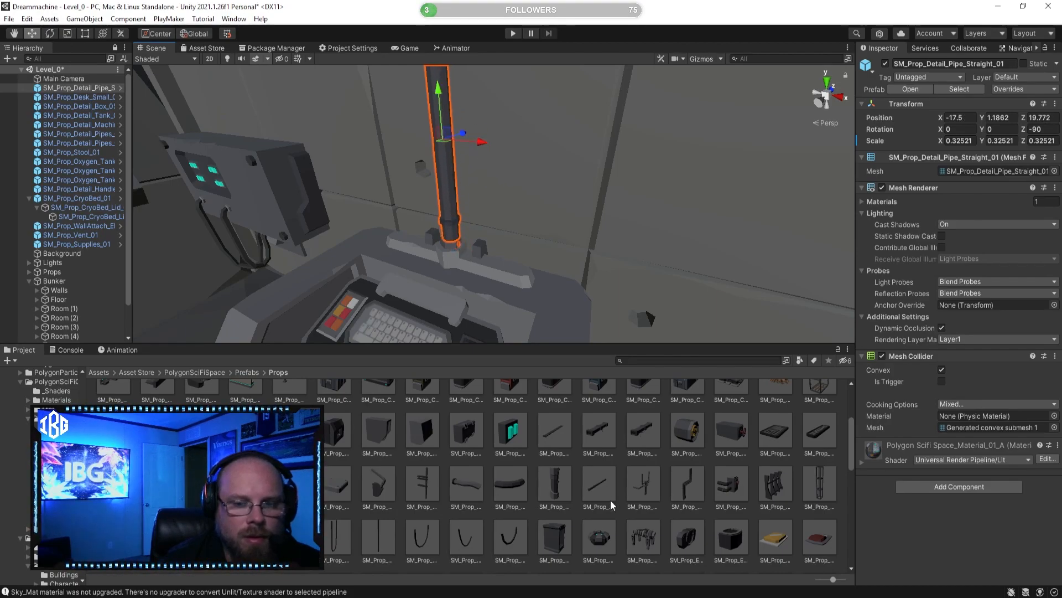
Step: Stretch the straight pipe upwards along the wall with the Rect tool, to an X scale of about 0.36
{"action": "left_click", "coordinate": [622, 464]}
{"action": "right_click_drag", "start_coordinate": [601, 227], "coordinate": [466, 193]}
{"action": "key", "text": "s"}
{"action": "key", "text": "d"}
{"action": "key", "text": "w"}
{"action": "left_click", "coordinate": [478, 152]}
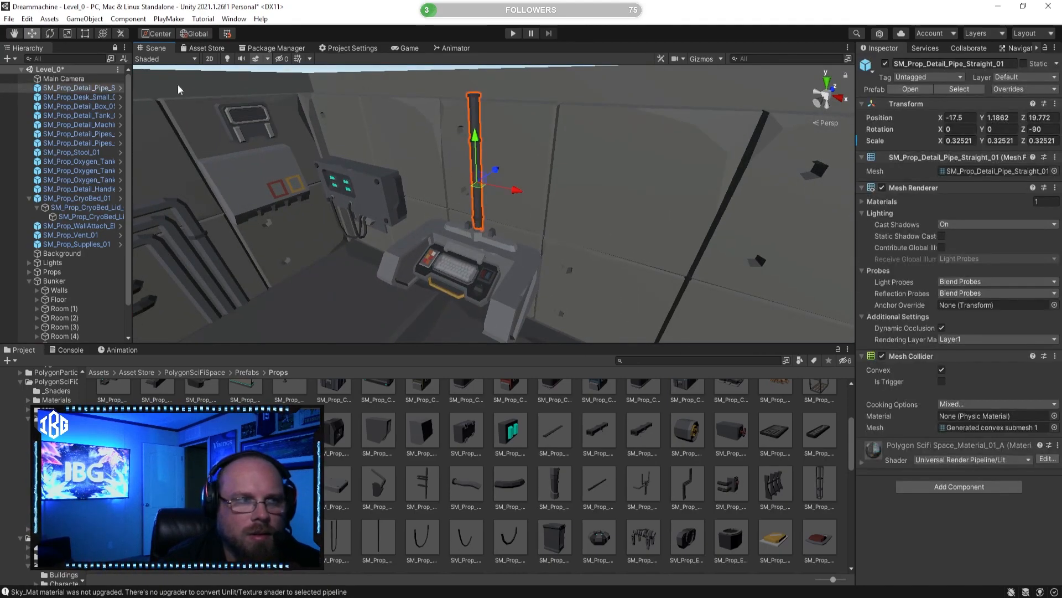
{"action": "left_click", "coordinate": [82, 34]}
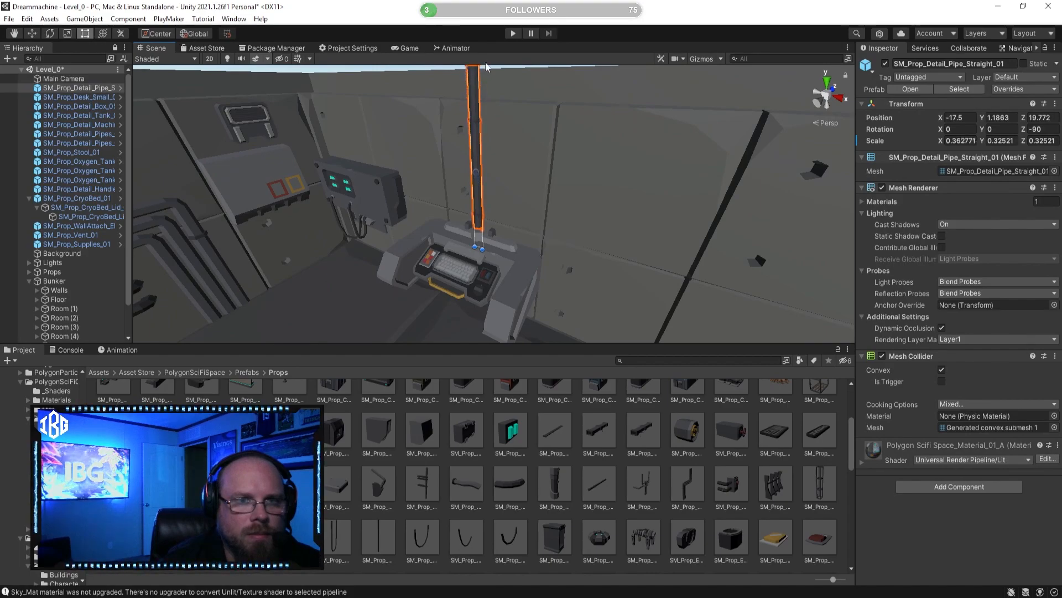
{"action": "left_click", "coordinate": [623, 465]}
{"action": "key", "text": "s"}
{"action": "right_click_drag", "start_coordinate": [504, 220], "coordinate": [603, 379]}
{"action": "key", "text": "w"}
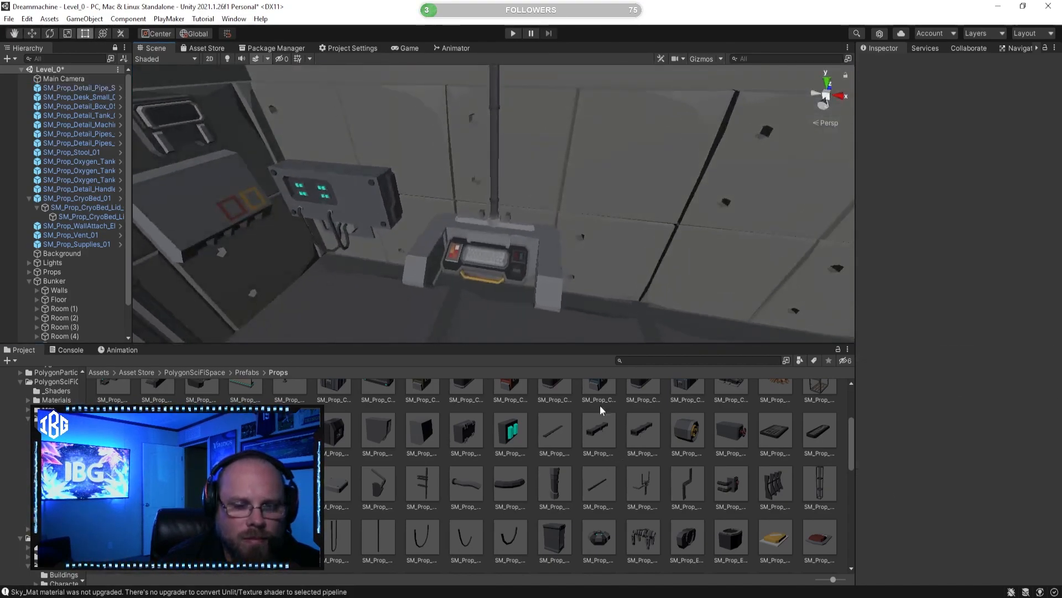
Step: Preview the SM_Prop_Detail_Handle_01, Keypad_01, Lights_01 and Box_01 prefabs as candidates for the wall around the desk
{"action": "left_click", "coordinate": [676, 433]}
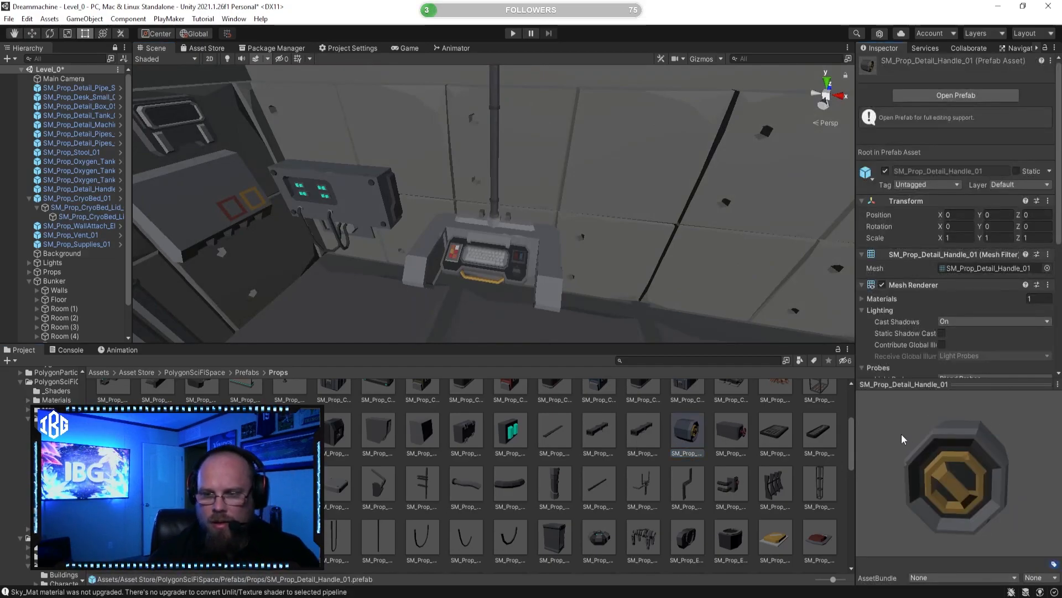
{"action": "left_click", "coordinate": [730, 434]}
{"action": "left_click", "coordinate": [774, 435]}
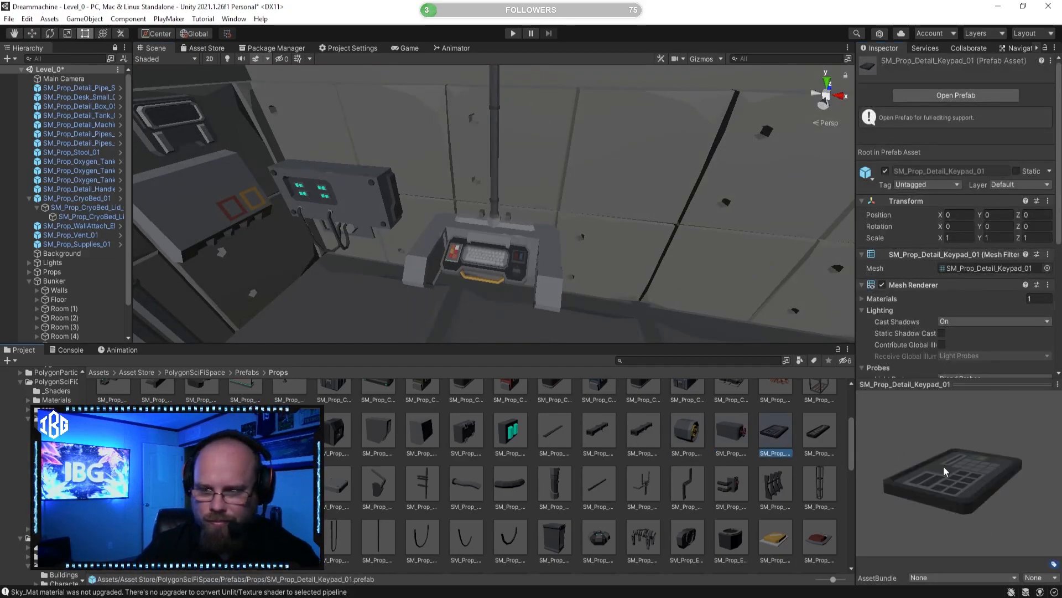
{"action": "left_click_drag", "start_coordinate": [877, 522], "coordinate": [892, 539]}
{"action": "left_click", "coordinate": [838, 432]}
{"action": "left_click", "coordinate": [819, 432]}
{"action": "right_click_drag", "start_coordinate": [590, 293], "coordinate": [594, 315]}
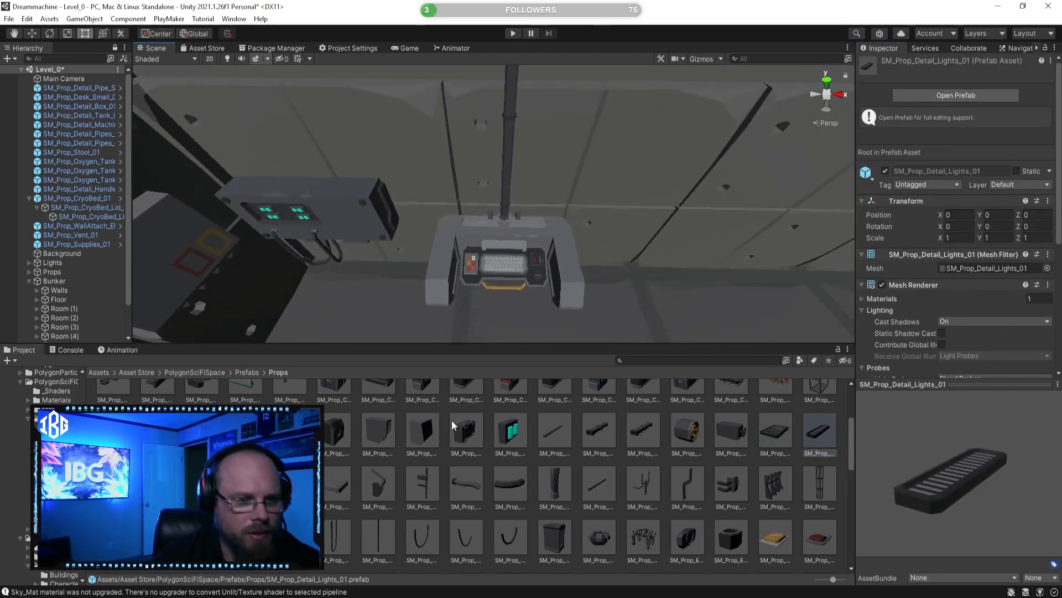
{"action": "left_click", "coordinate": [607, 421]}
{"action": "left_click_drag", "start_coordinate": [926, 496], "coordinate": [847, 480]}
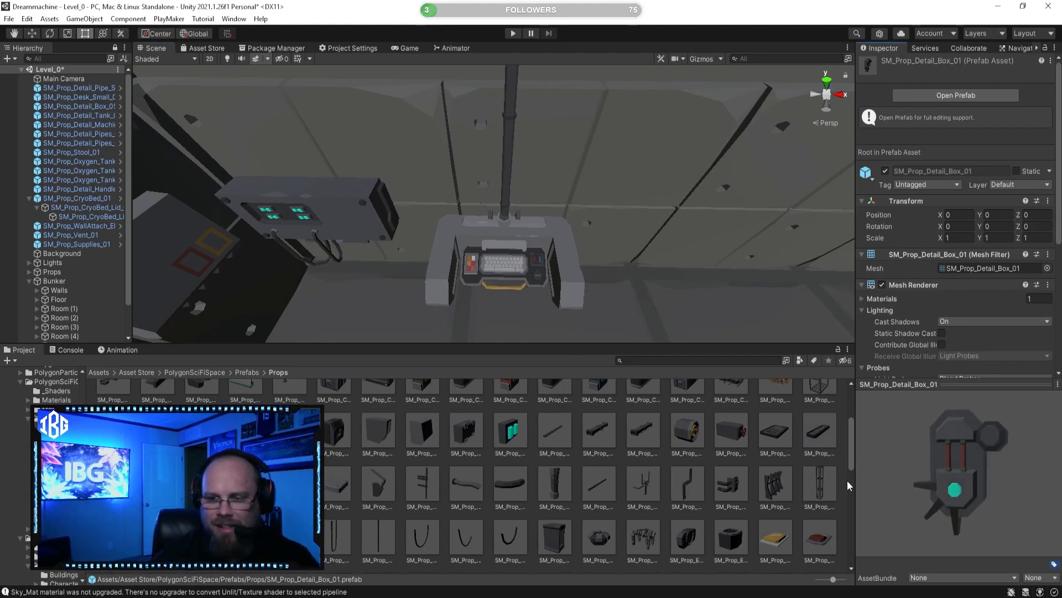
Step: Browse further props, previewing SM_Prop_EnergyPort_01, SM_Prop_FoodPacket_02, SM_Prop_HandScanner_01 and SM_Prop_FoodTray_01
{"action": "right_click_drag", "start_coordinate": [517, 280], "coordinate": [506, 288]}
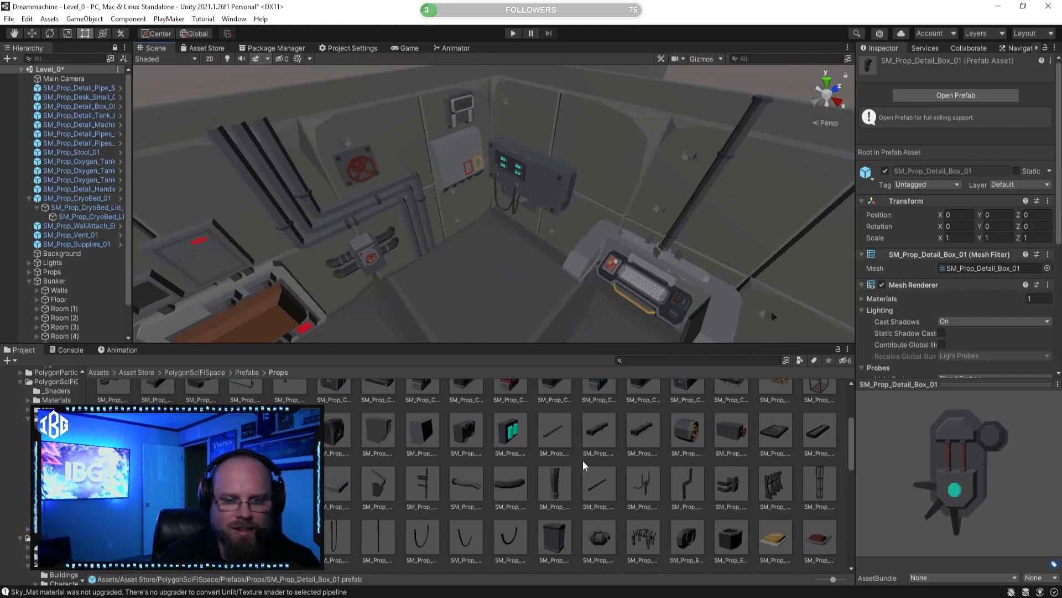
{"action": "scroll", "coordinate": [585, 470], "scroll_direction": "down", "scroll_amount": 1}
{"action": "left_click", "coordinate": [596, 505]}
{"action": "left_click", "coordinate": [503, 502]}
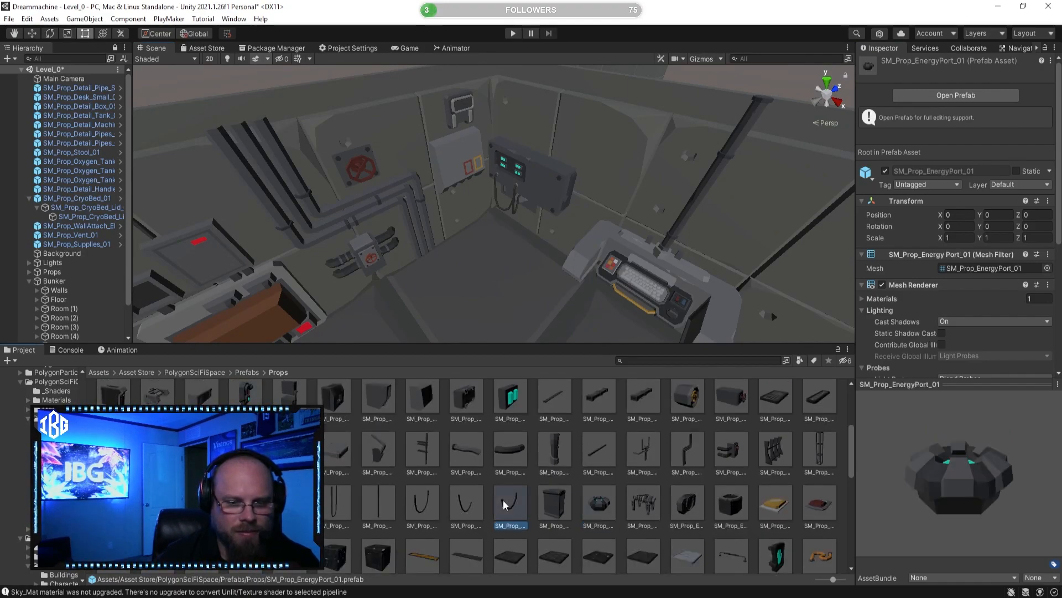
{"action": "left_click", "coordinate": [486, 545]}
{"action": "left_click_drag", "start_coordinate": [519, 556], "coordinate": [551, 557]}
{"action": "left_click", "coordinate": [526, 545]}
{"action": "left_click", "coordinate": [564, 548]}
{"action": "left_click", "coordinate": [600, 548]}
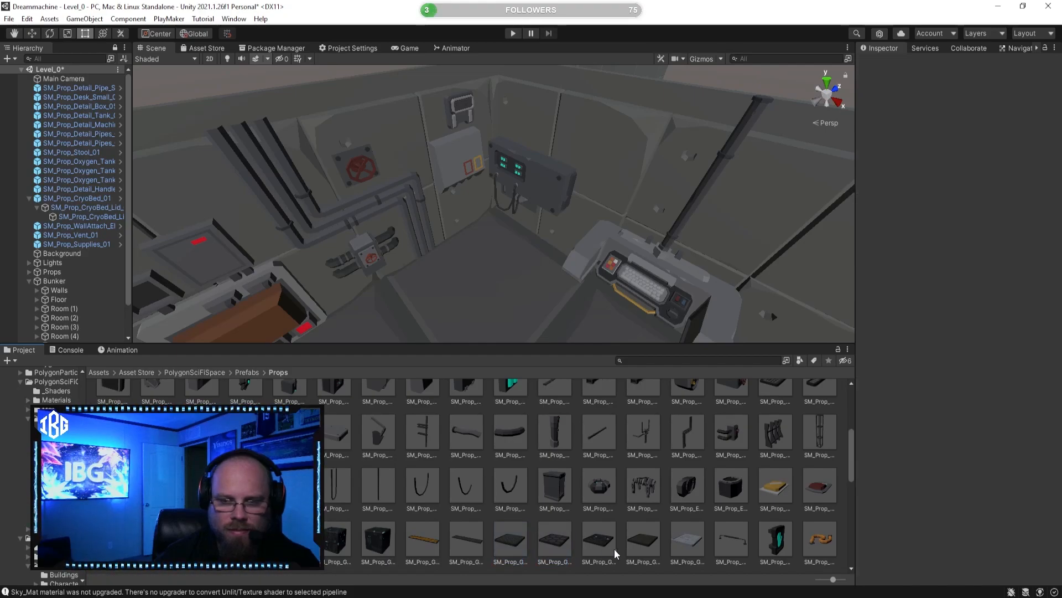
{"action": "left_click", "coordinate": [634, 551]}
{"action": "left_click", "coordinate": [777, 488]}
{"action": "left_click", "coordinate": [820, 498]}
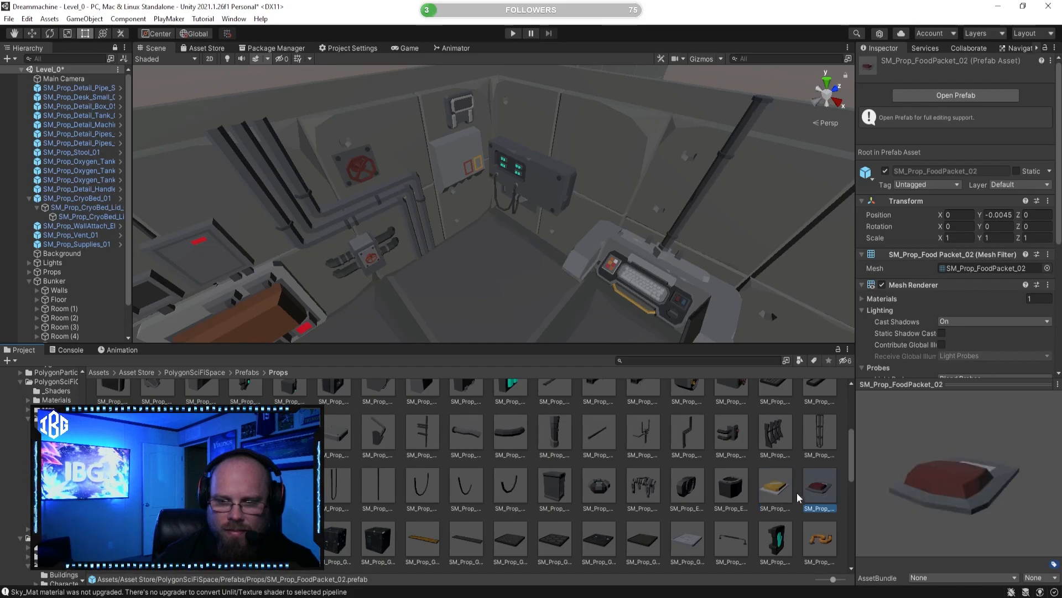
{"action": "left_click", "coordinate": [774, 545]}
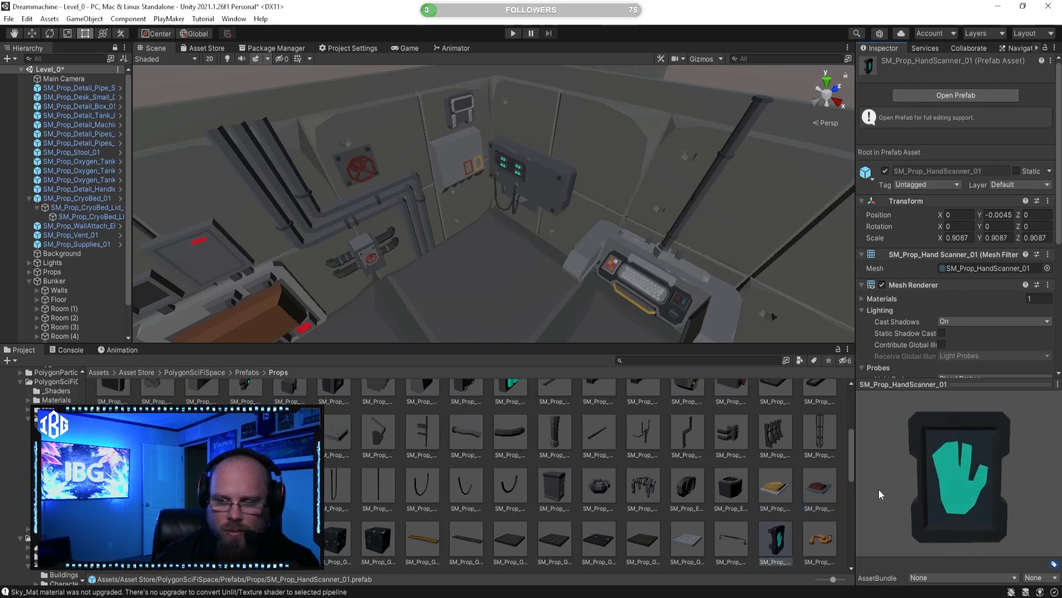
{"action": "left_click", "coordinate": [114, 539]}
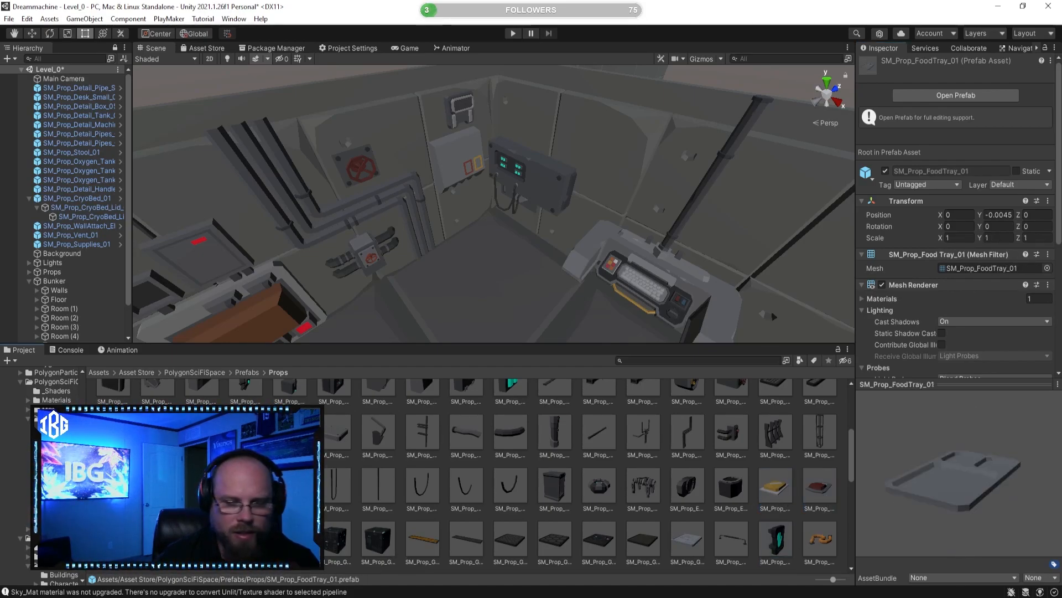
Step: Preview the SM_Prop_Detail_SynCola_02 and SM_Prop_Detail_Panel_Broken_01 prefabs against the view of the whole room
{"action": "scroll", "coordinate": [467, 273], "scroll_direction": "down", "scroll_amount": 3}
{"action": "right_click_drag", "start_coordinate": [467, 273], "coordinate": [333, 291]}
{"action": "left_click", "coordinate": [157, 485]}
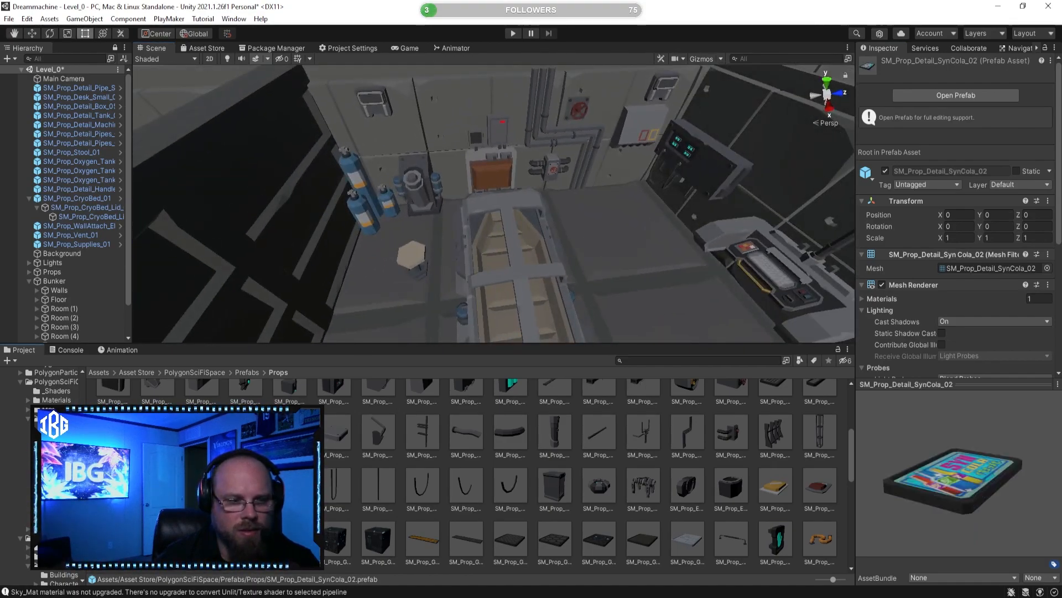
{"action": "left_click", "coordinate": [290, 432]}
{"action": "scroll", "coordinate": [446, 438], "scroll_direction": "up", "scroll_amount": 2}
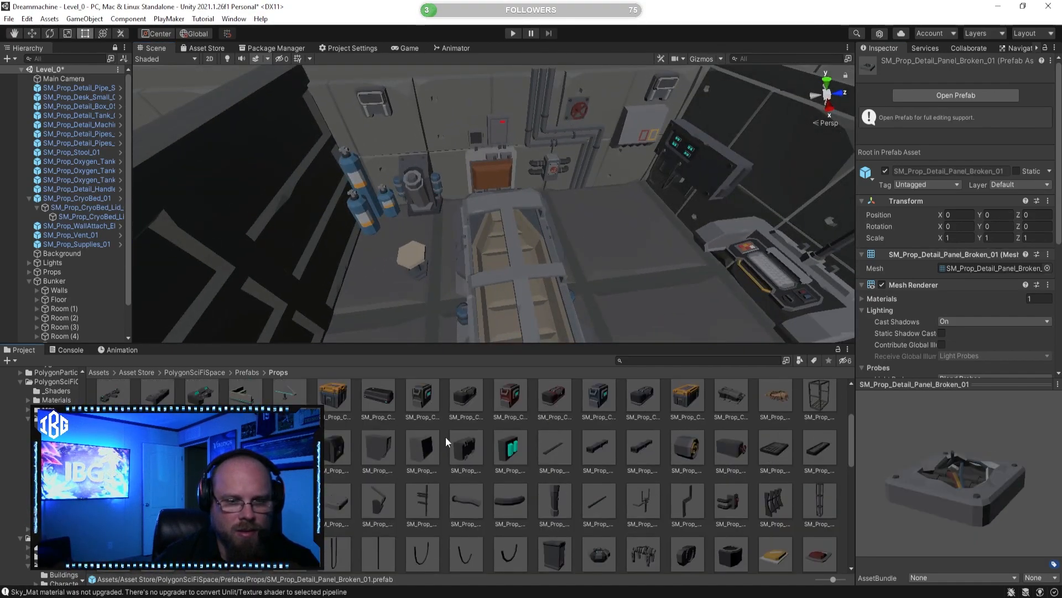
Step: Place the SM_Prop_Detail_Pipe_02 prefab on the open floor in front of the desk
{"action": "left_click", "coordinate": [423, 497]}
{"action": "left_click_drag", "start_coordinate": [930, 456], "coordinate": [888, 447]}
{"action": "right_click_drag", "start_coordinate": [607, 270], "coordinate": [752, 239]}
{"action": "middle_click_drag", "start_coordinate": [476, 310], "coordinate": [476, 310]}
{"action": "left_click_drag", "start_coordinate": [424, 525], "coordinate": [599, 244]}
{"action": "right_click_drag", "start_coordinate": [599, 244], "coordinate": [652, 169]}
{"action": "left_click_drag", "start_coordinate": [532, 78], "coordinate": [526, 217]}
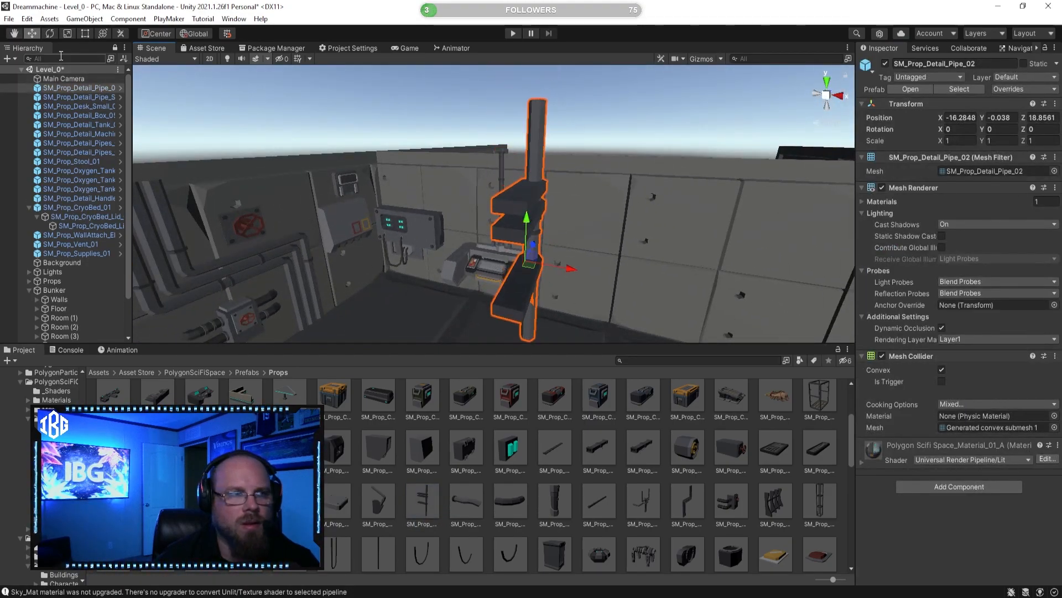
Step: Rotate the SM_Prop_Detail_Pipe_02 to about -173 degrees about Y and scale it uniformly to about 0.398
{"action": "key", "text": "e"}
{"action": "left_click_drag", "start_coordinate": [552, 288], "coordinate": [783, 239]}
{"action": "right_click_drag", "start_coordinate": [727, 244], "coordinate": [533, 278]}
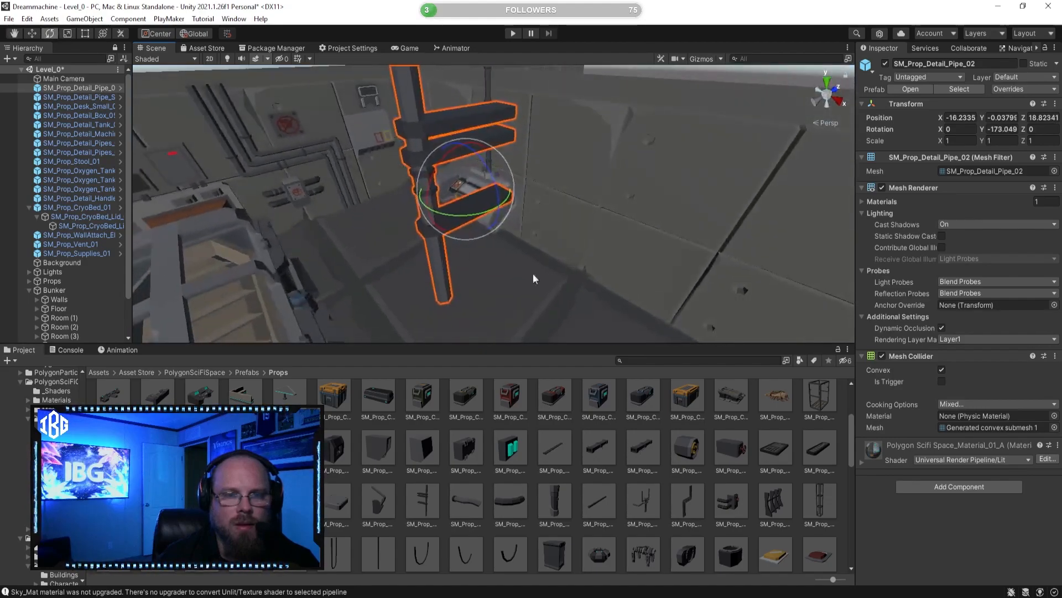
{"action": "left_click", "coordinate": [72, 33]}
{"action": "left_click_drag", "start_coordinate": [460, 187], "coordinate": [436, 204]}
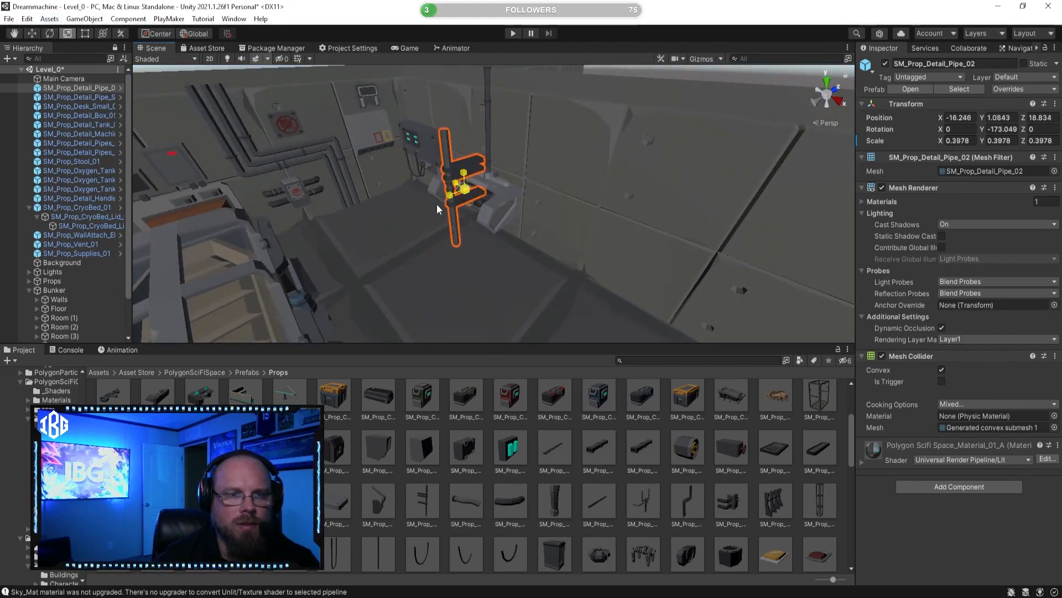
Step: Move the branched pipe to about X -16.59, Z 20.18, against the wall behind the desk, and delete it
{"action": "left_click", "coordinate": [34, 32]}
{"action": "key", "text": "w"}
{"action": "right_click_drag", "start_coordinate": [559, 241], "coordinate": [608, 243]}
{"action": "left_click_drag", "start_coordinate": [613, 244], "coordinate": [657, 191]}
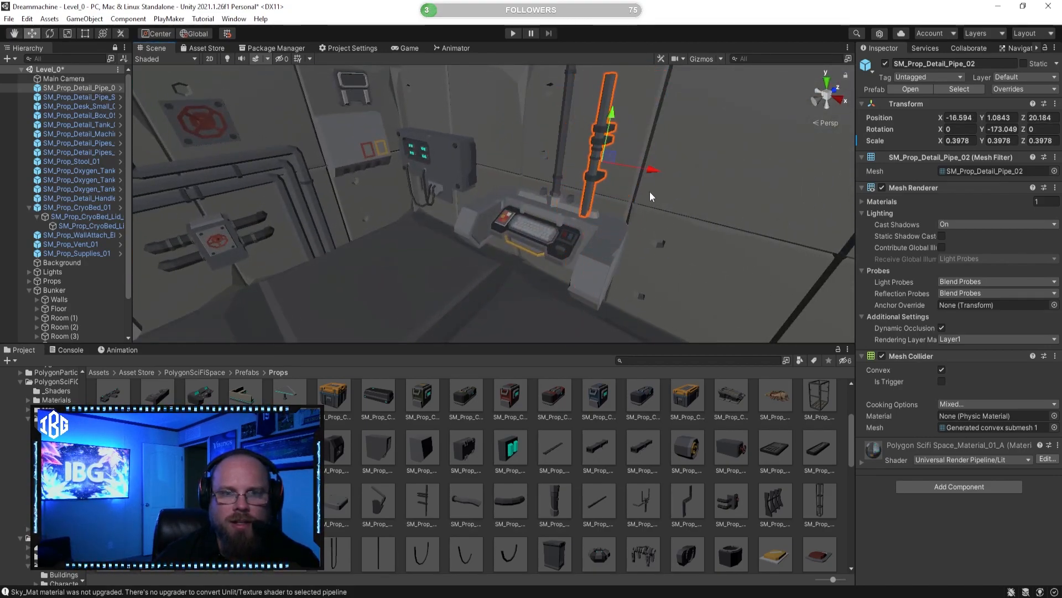
{"action": "key", "text": "Delete"}
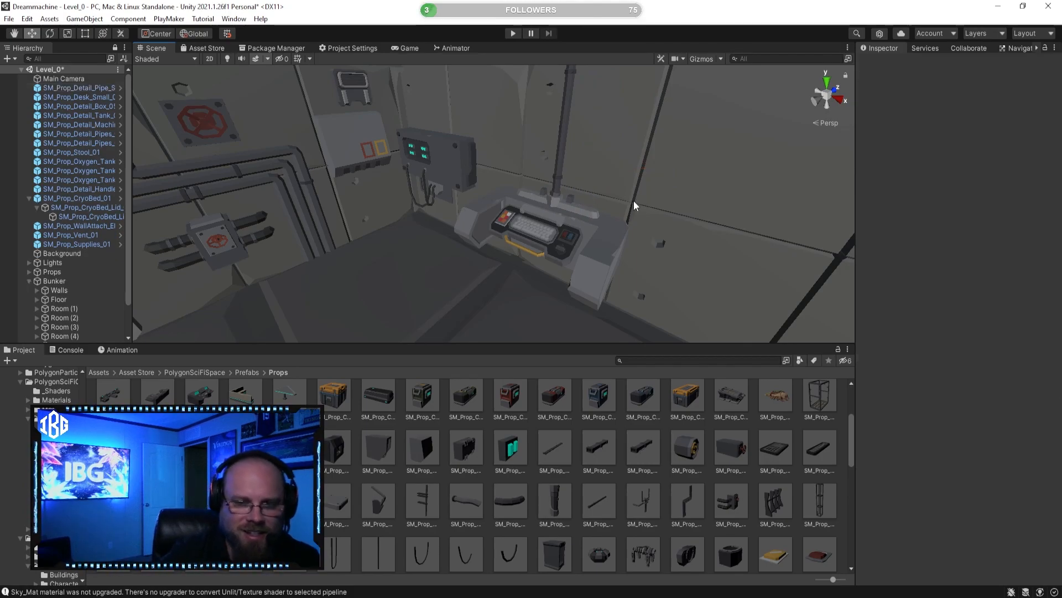
Step: Compare the shield, health and standard crate prefabs and place SM_Prop_Crate_01 on the corner floor at about X -19.33, Z 19.07
{"action": "left_click_drag", "start_coordinate": [852, 463], "coordinate": [943, 460]}
{"action": "left_click", "coordinate": [643, 407]}
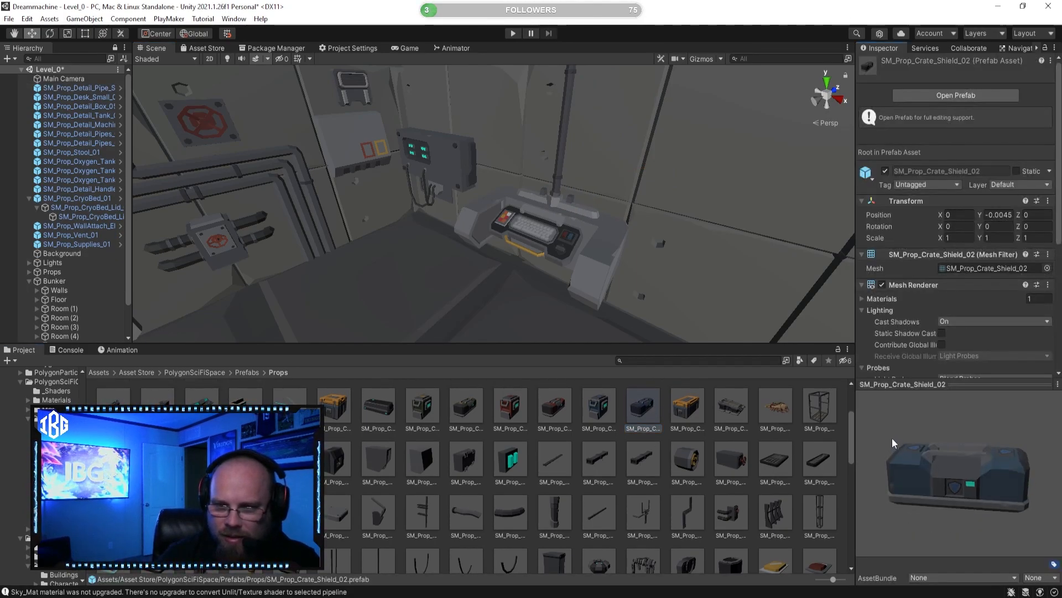
{"action": "left_click", "coordinate": [553, 407]}
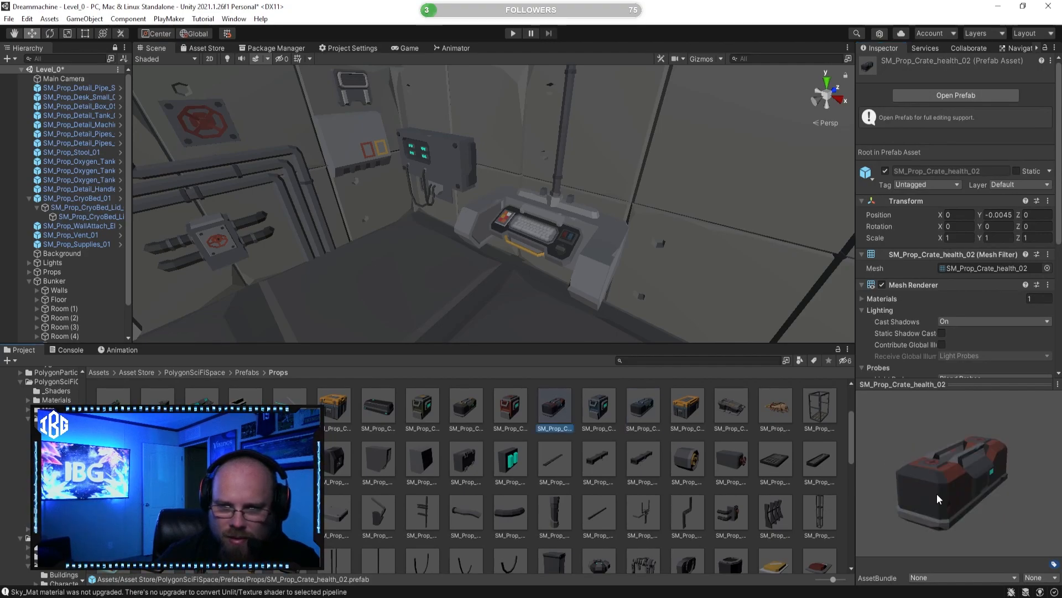
{"action": "scroll", "coordinate": [410, 441], "scroll_direction": "up", "scroll_amount": 2}
{"action": "left_click", "coordinate": [339, 475]}
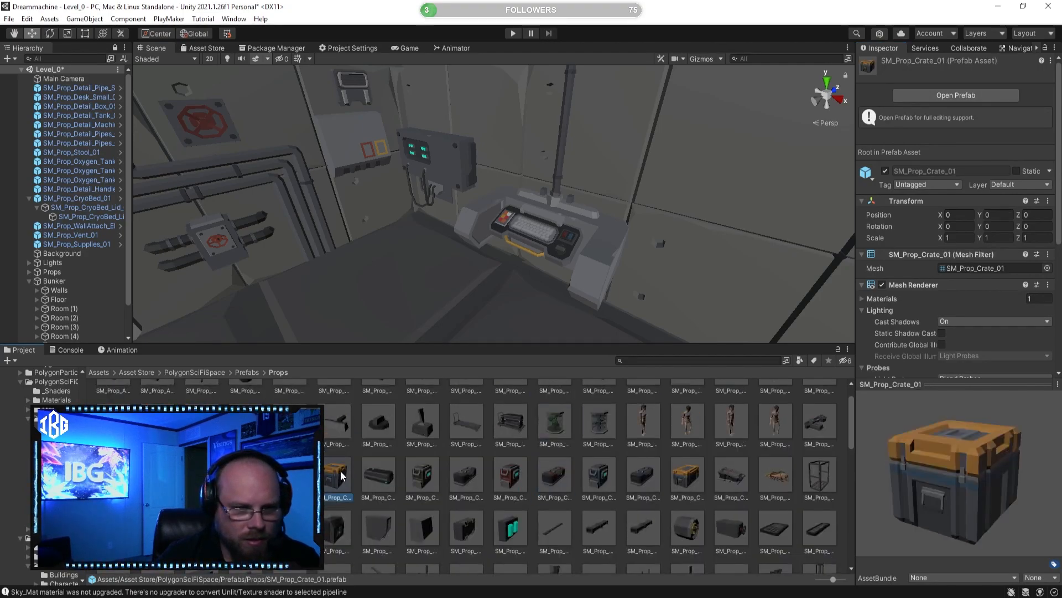
{"action": "key", "text": "w"}
{"action": "right_click_drag", "start_coordinate": [455, 327], "coordinate": [428, 348]}
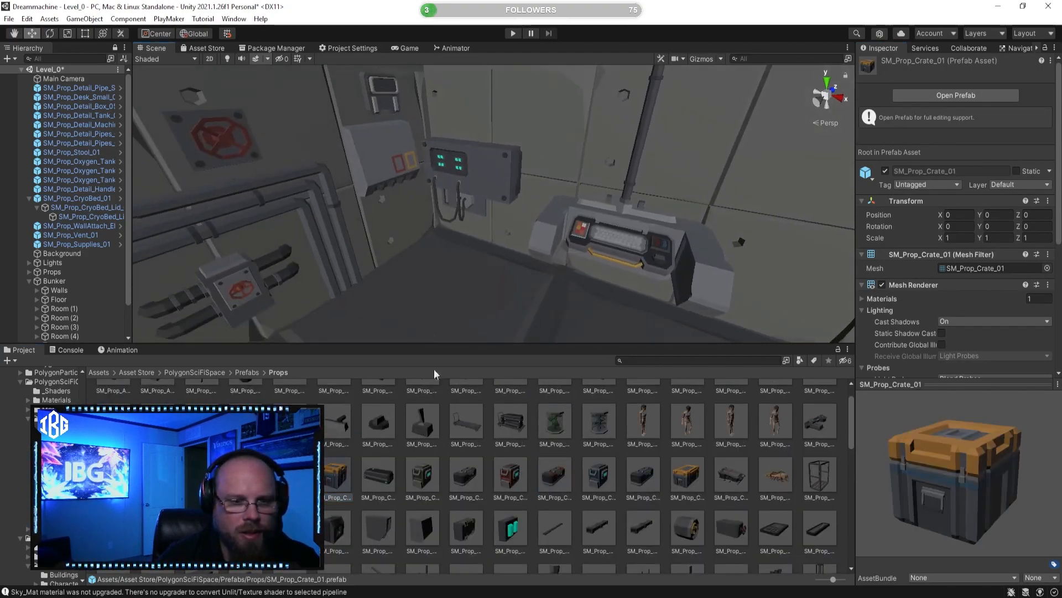
{"action": "left_click_drag", "start_coordinate": [330, 480], "coordinate": [421, 272]}
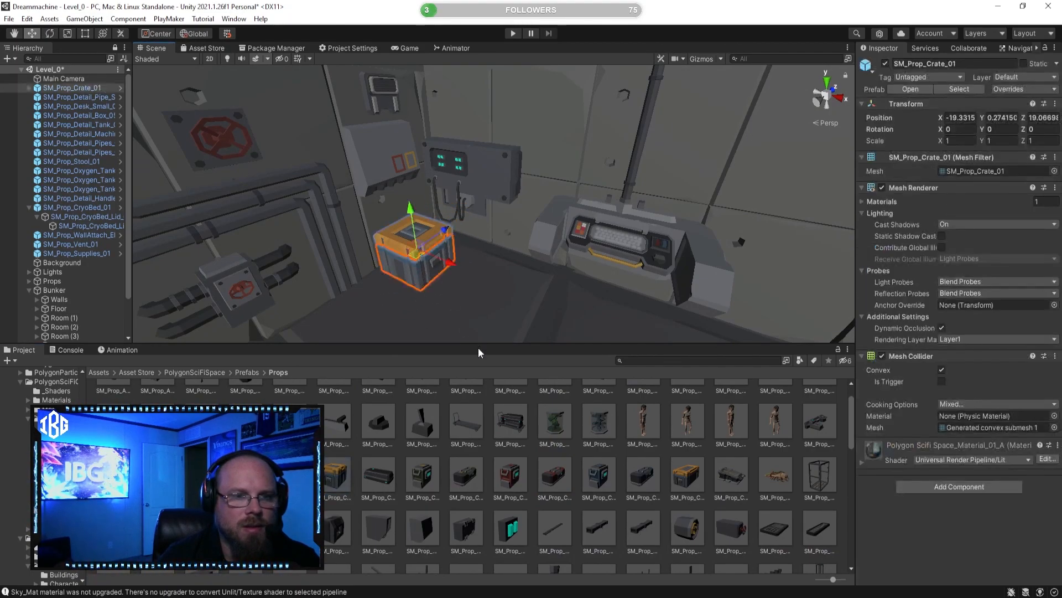
Step: Place the SM_Prop_Cart_01 prefab on the open floor beside the desk at about X -15.49, Z 18.54
{"action": "left_click", "coordinate": [519, 301]}
{"action": "right_click_drag", "start_coordinate": [519, 301], "coordinate": [515, 260]}
{"action": "scroll", "coordinate": [498, 432], "scroll_direction": "up", "scroll_amount": 2}
{"action": "left_click", "coordinate": [471, 458]}
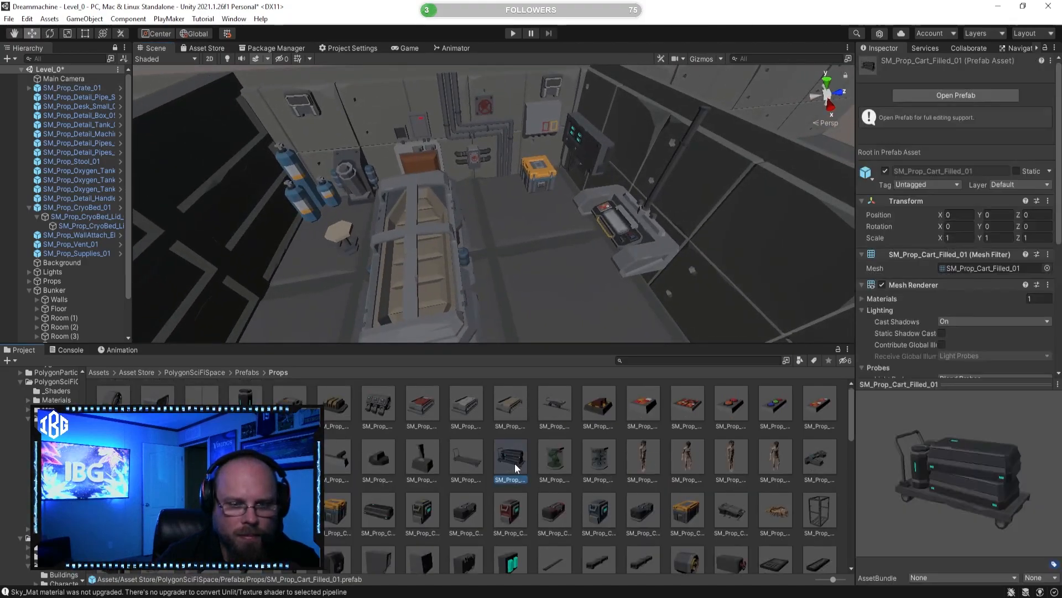
{"action": "right_click_drag", "start_coordinate": [477, 232], "coordinate": [587, 344]}
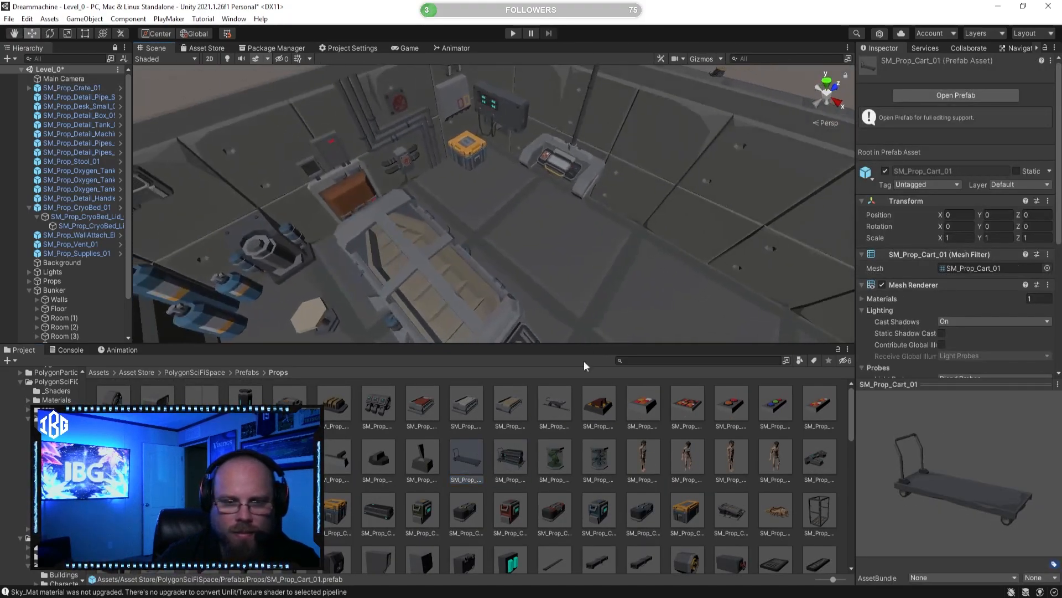
{"action": "left_click_drag", "start_coordinate": [475, 459], "coordinate": [586, 271]}
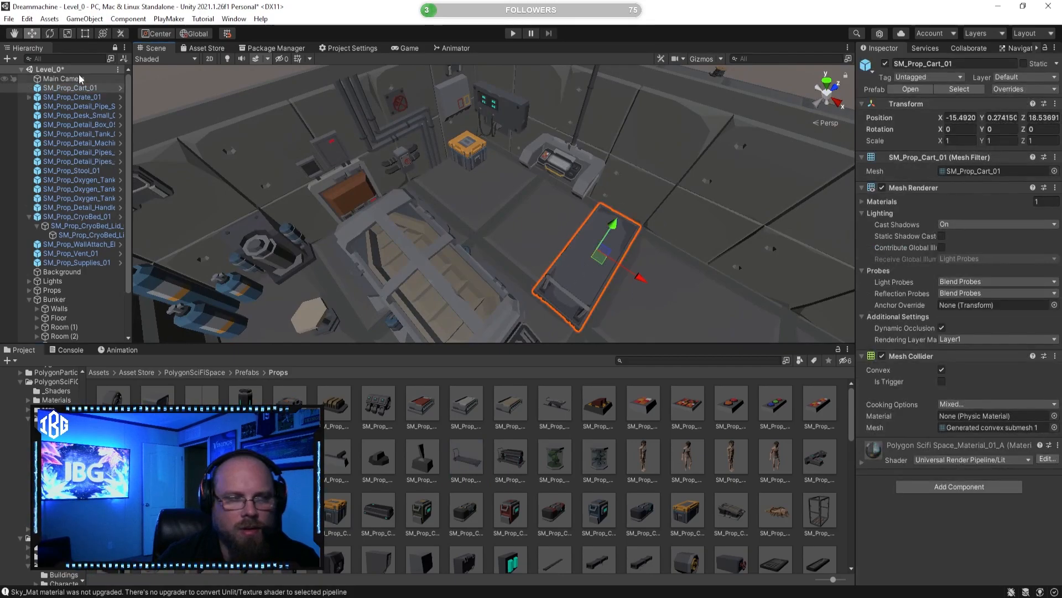
Step: Rotate the cart to about -94 degrees about Y and move it to about X -14.72, Z 19.12, along the wall
{"action": "left_click", "coordinate": [49, 36]}
{"action": "right_click_drag", "start_coordinate": [426, 177], "coordinate": [518, 216]}
{"action": "left_click_drag", "start_coordinate": [524, 221], "coordinate": [735, 185]}
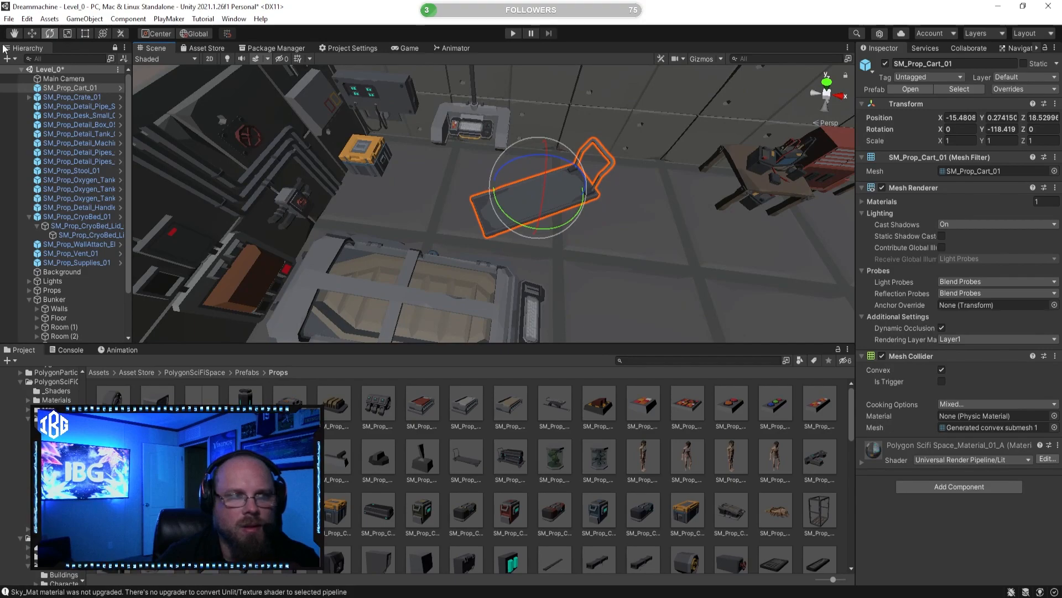
{"action": "left_click", "coordinate": [32, 33]}
{"action": "left_click_drag", "start_coordinate": [582, 193], "coordinate": [624, 196]}
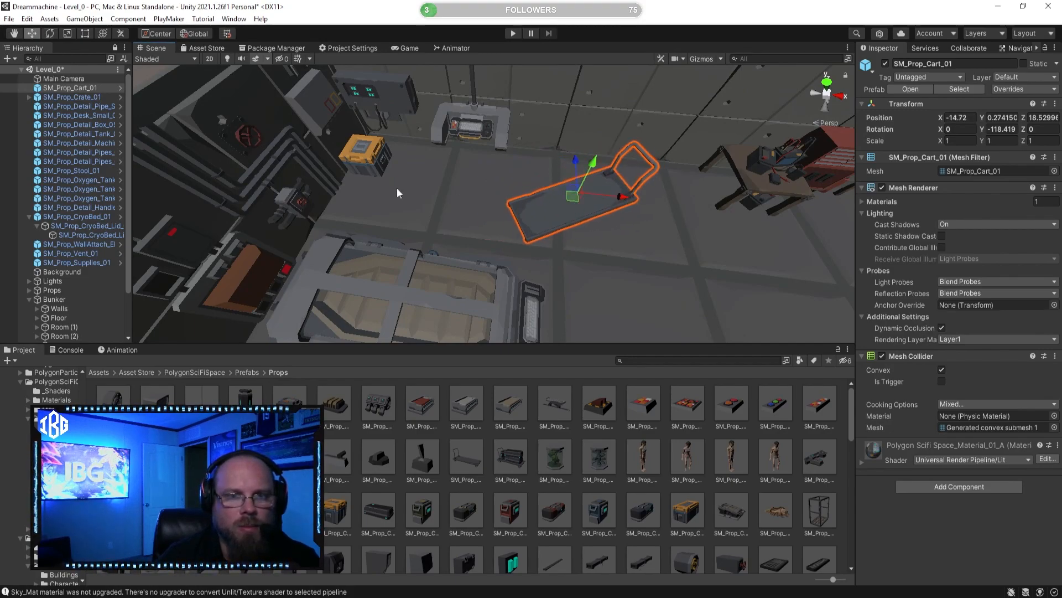
{"action": "left_click", "coordinate": [49, 33]}
{"action": "left_click_drag", "start_coordinate": [589, 233], "coordinate": [550, 234]}
{"action": "left_click", "coordinate": [34, 34]}
{"action": "left_click_drag", "start_coordinate": [426, 194], "coordinate": [611, 204], "text": "alt"}
{"action": "left_click_drag", "start_coordinate": [479, 188], "coordinate": [437, 187]}
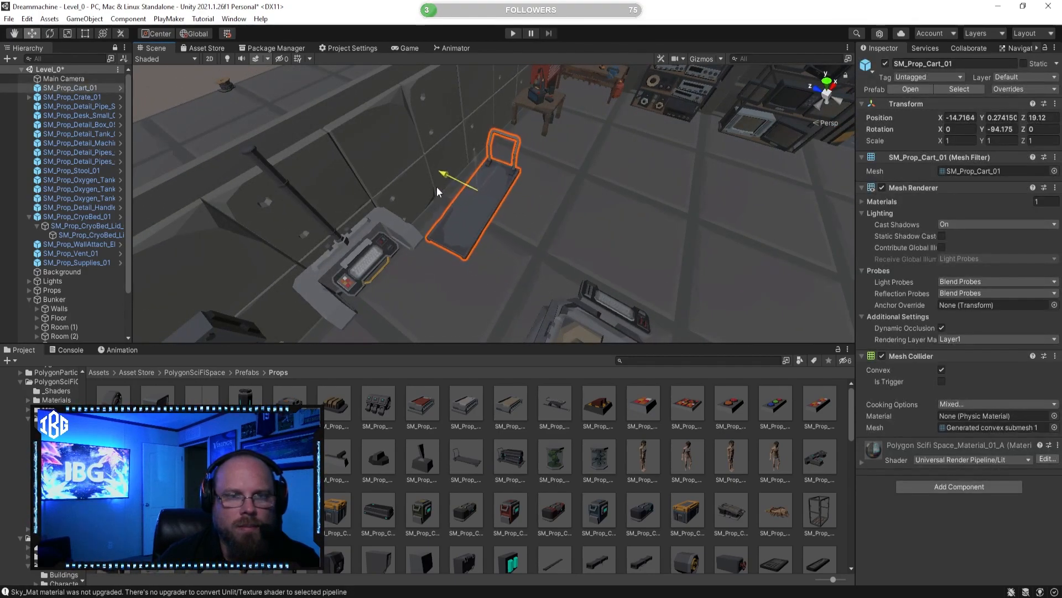
Step: Examine the cryo room layout and preview the SM_Prop_Buttons_14 and SM_Prop_Buttons_12 prefabs
{"action": "left_click", "coordinate": [520, 457]}
{"action": "right_click_drag", "start_coordinate": [596, 263], "coordinate": [558, 221]}
{"action": "left_click", "coordinate": [559, 414]}
{"action": "right_click_drag", "start_coordinate": [643, 290], "coordinate": [334, 224]}
{"action": "right_click_drag", "start_coordinate": [337, 237], "coordinate": [338, 266]}
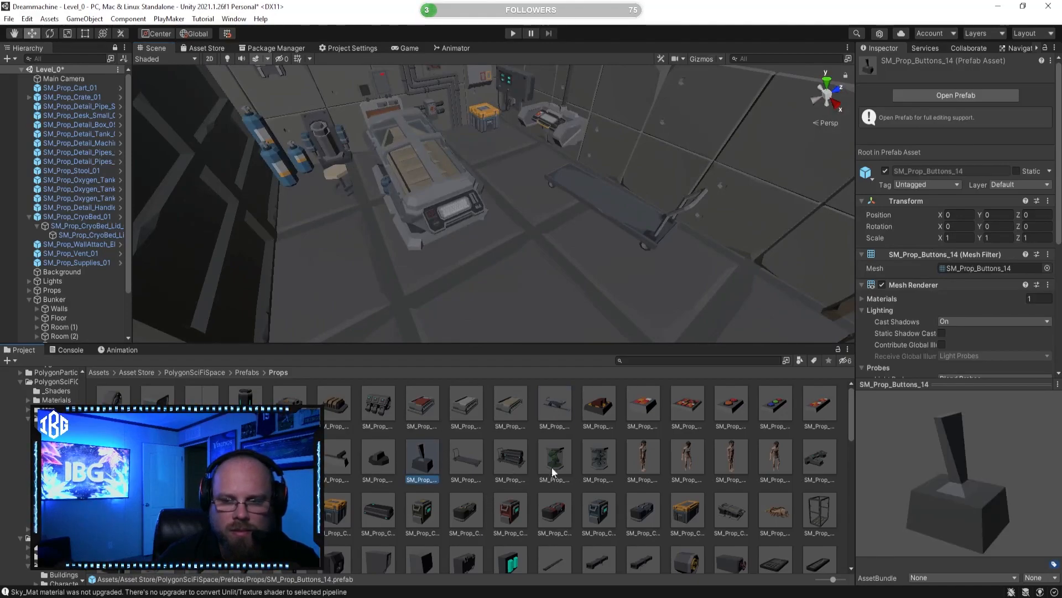
{"action": "left_click", "coordinate": [372, 459]}
{"action": "left_click", "coordinate": [350, 456]}
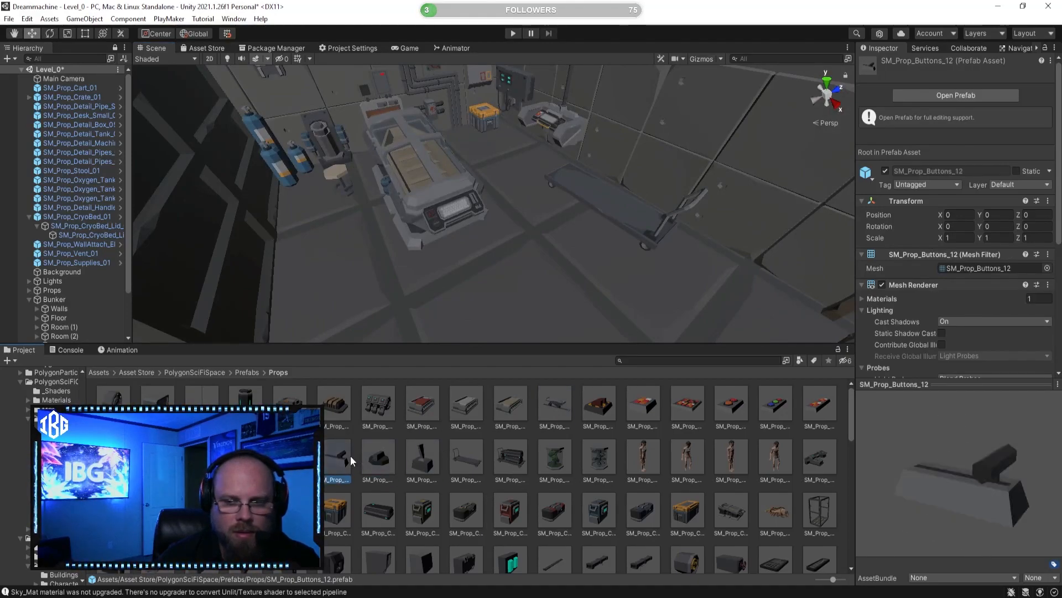
Step: Delete the flat cart standing along the wall beside the desk
{"action": "right_click_drag", "start_coordinate": [518, 281], "coordinate": [697, 301]}
{"action": "key", "text": "s"}
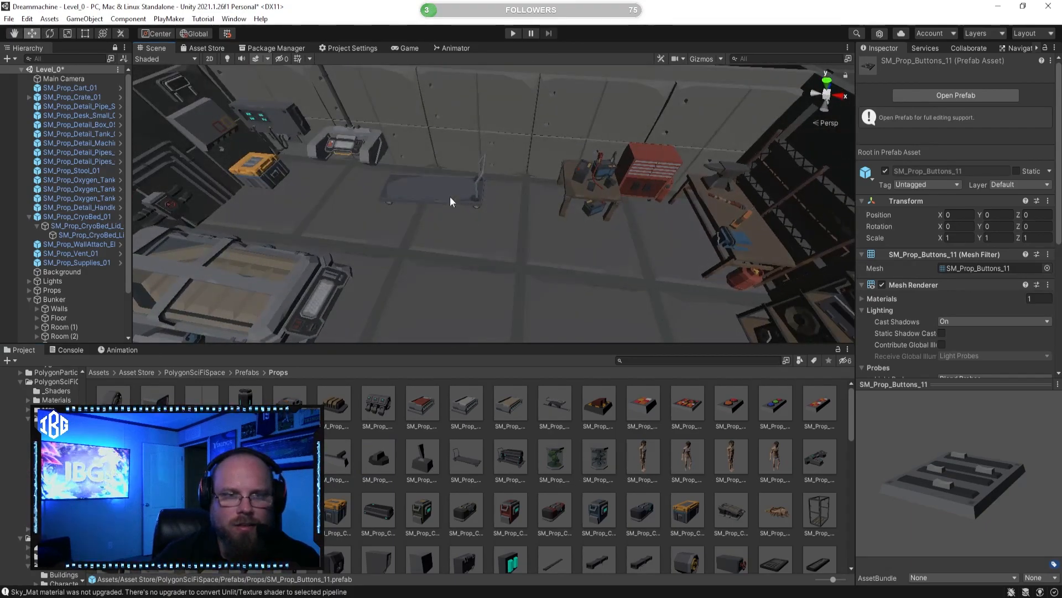
{"action": "left_click", "coordinate": [449, 200]}
{"action": "key", "text": "Delete"}
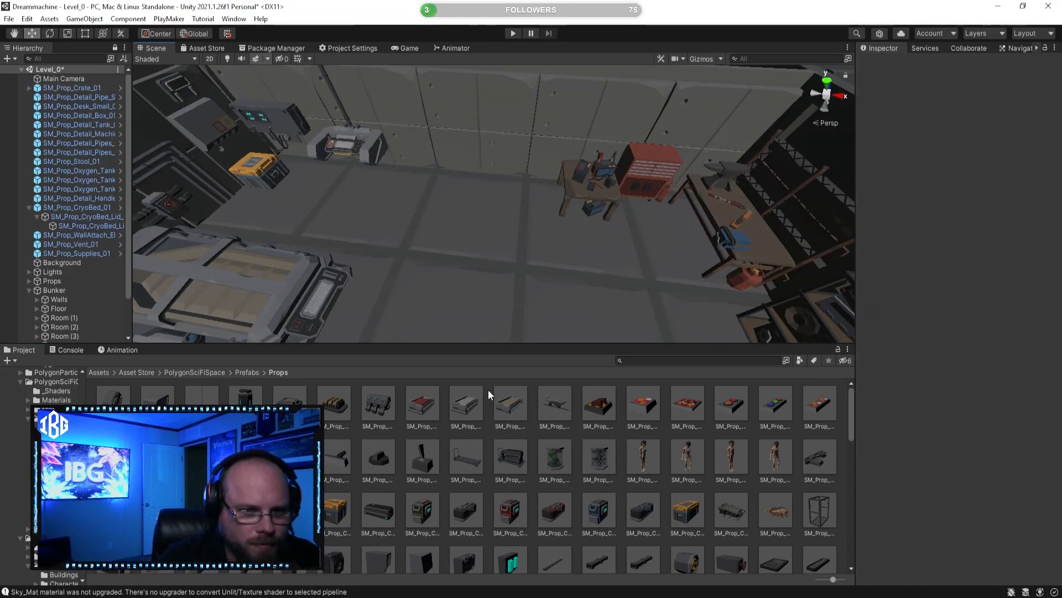
Step: Preview the SM_Prop_Battery_03, SM_Prop_Battery_01, SM_Prop_AirVent_Small_01 and SM_Prop_AirVent_Large_01 prefabs
{"action": "left_click", "coordinate": [378, 407]}
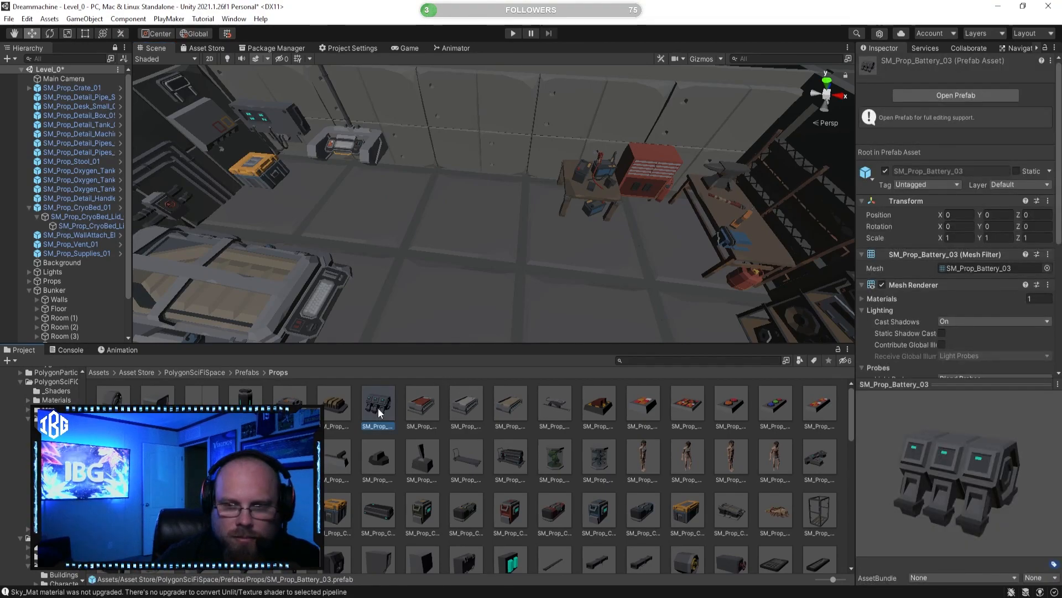
{"action": "mouse_move", "coordinate": [935, 501]}
{"action": "left_mouse_down"}
{"action": "mouse_move", "coordinate": [870, 502]}
{"action": "mouse_move", "coordinate": [935, 501]}
{"action": "left_mouse_up"}
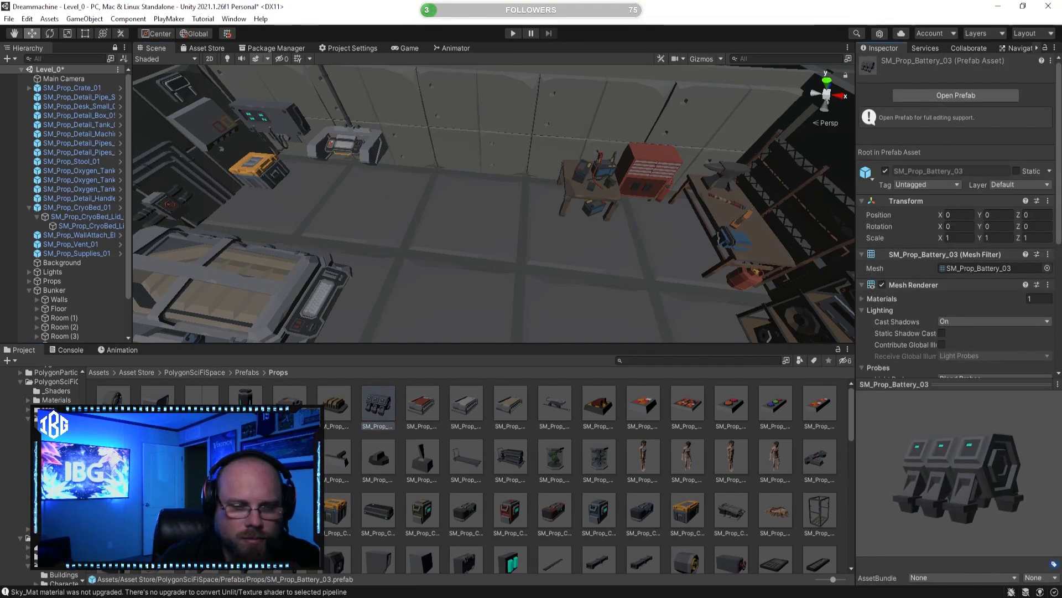
{"action": "left_click_drag", "start_coordinate": [381, 404], "coordinate": [423, 416]}
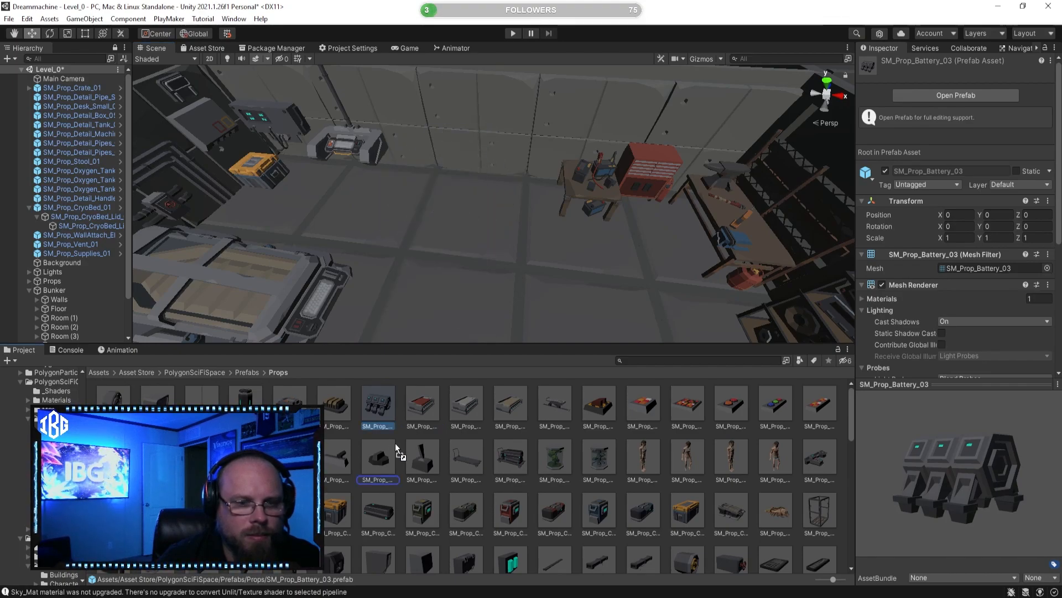
{"action": "left_click_drag", "start_coordinate": [283, 394], "coordinate": [355, 436]}
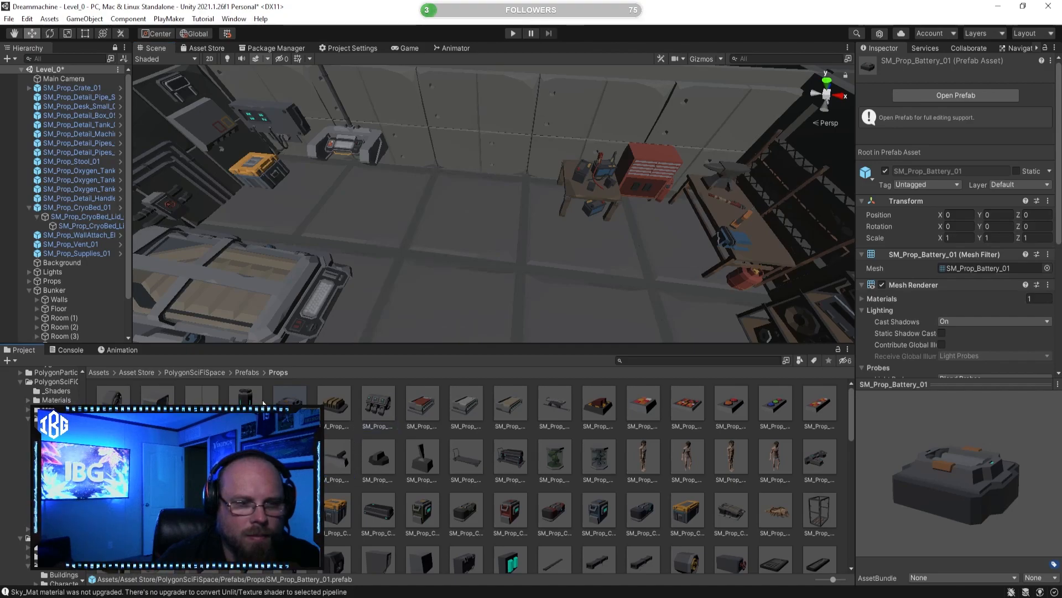
{"action": "left_click", "coordinate": [168, 404]}
{"action": "left_click_drag", "start_coordinate": [987, 431], "coordinate": [911, 435]}
{"action": "right_click_drag", "start_coordinate": [487, 205], "coordinate": [463, 166]}
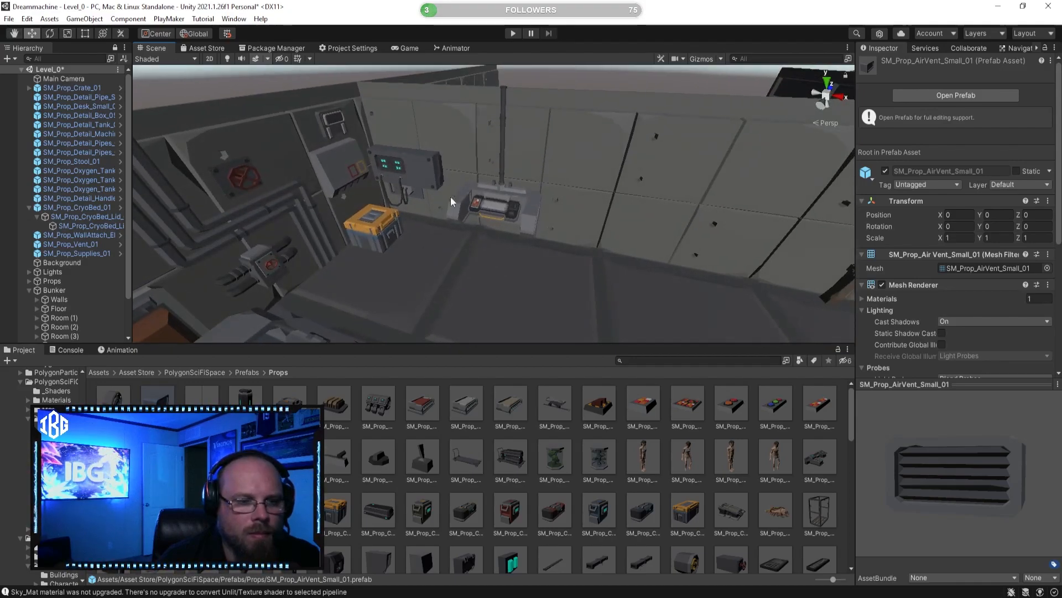
{"action": "left_click", "coordinate": [114, 399]}
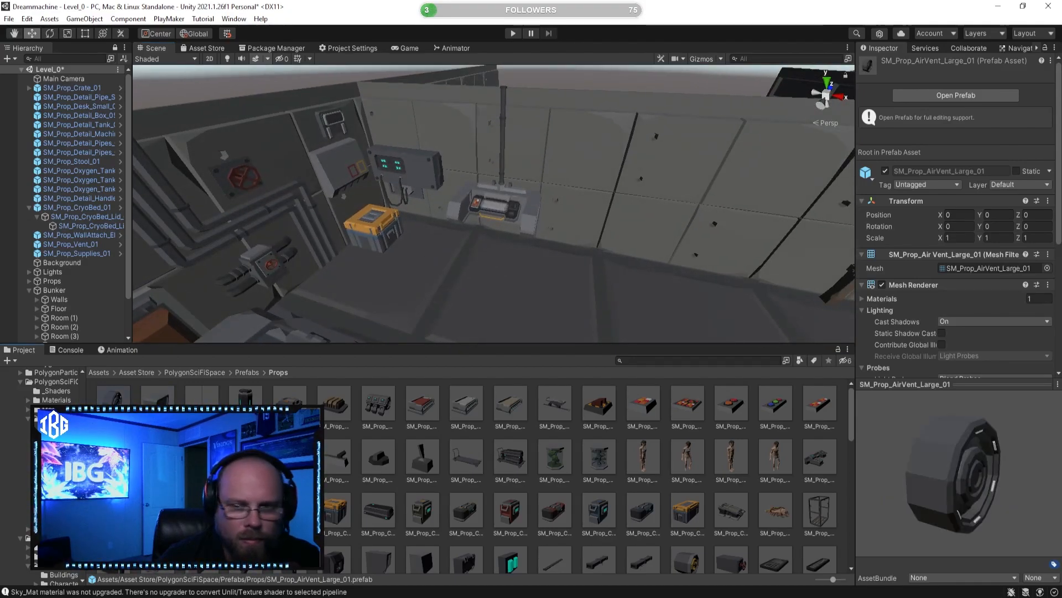
{"action": "left_click_drag", "start_coordinate": [949, 456], "coordinate": [869, 461]}
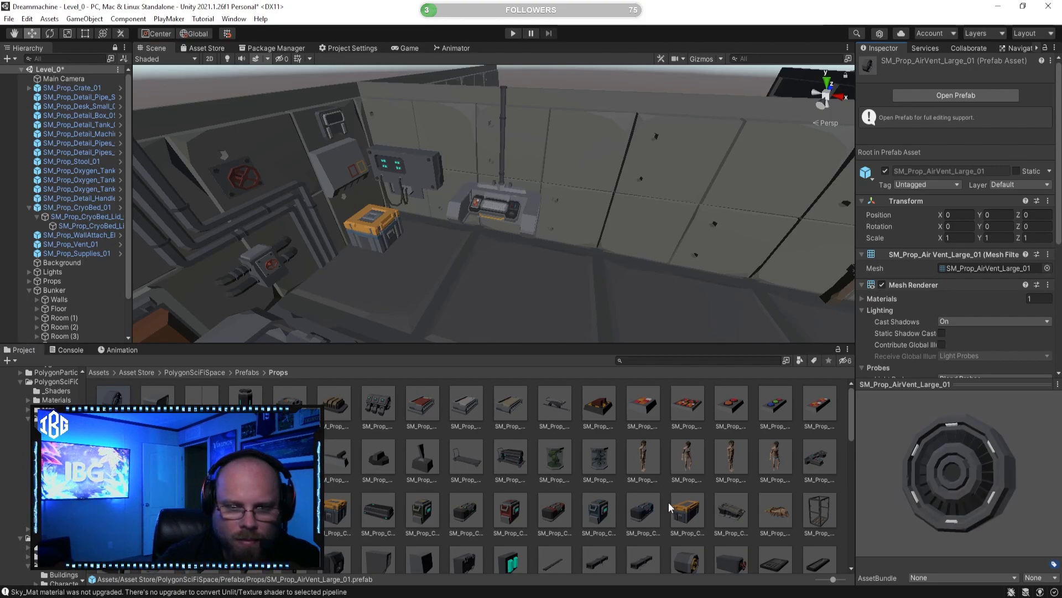
Step: Place the SM_Prop_CenterTube_02 prefab on the floor near the desk and delete it
{"action": "left_click", "coordinate": [593, 456]}
{"action": "left_click_drag", "start_coordinate": [919, 479], "coordinate": [846, 467]}
{"action": "left_click_drag", "start_coordinate": [582, 414], "coordinate": [549, 321]}
{"action": "right_click_drag", "start_coordinate": [549, 321], "coordinate": [628, 301]}
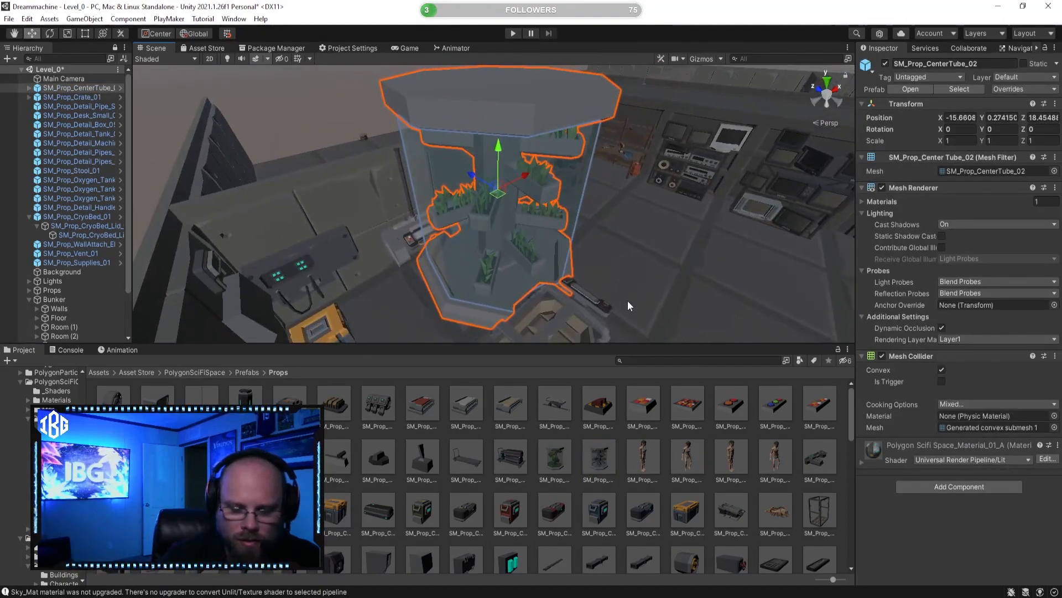
{"action": "key", "text": "Delete"}
Step: Preview the SM_Prop_CenterTube_01 prefab from different angles
{"action": "left_click", "coordinate": [555, 459]}
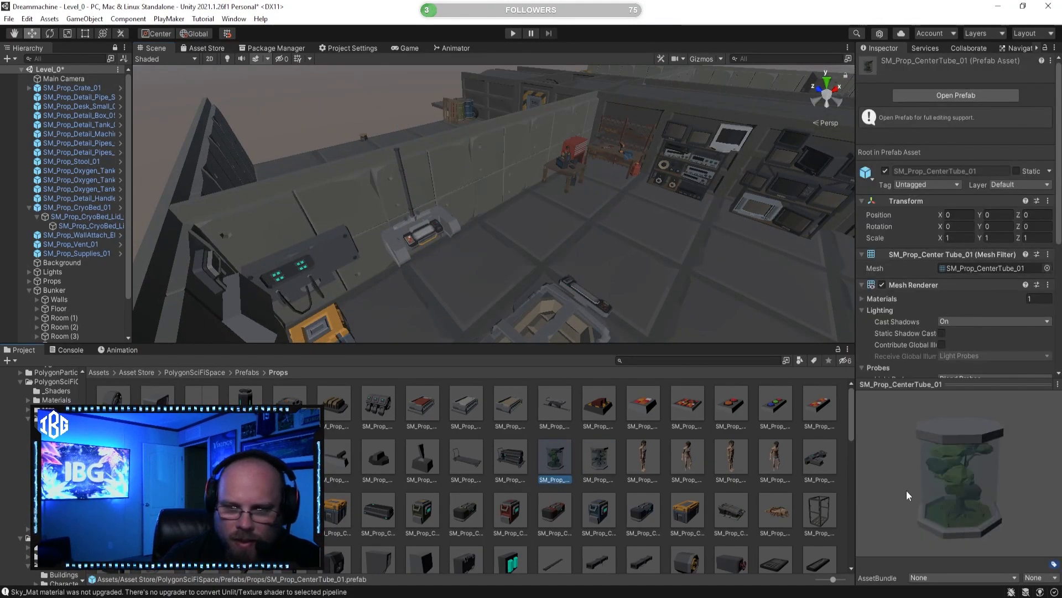
{"action": "left_click_drag", "start_coordinate": [906, 494], "coordinate": [789, 463]}
{"action": "left_click_drag", "start_coordinate": [556, 456], "coordinate": [621, 420]}
Step: Preview the SM_Prop_Buttons_01 prefab and place it by the wall above the tank machine
{"action": "left_click", "coordinate": [612, 417]}
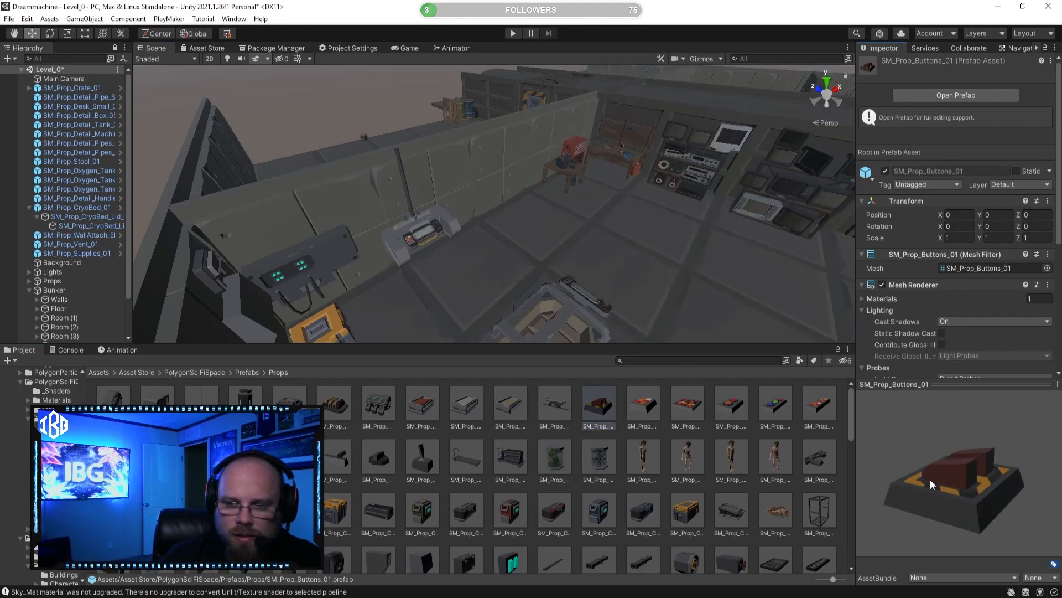
{"action": "left_click_drag", "start_coordinate": [932, 484], "coordinate": [956, 528]}
{"action": "right_click_drag", "start_coordinate": [630, 266], "coordinate": [332, 249]}
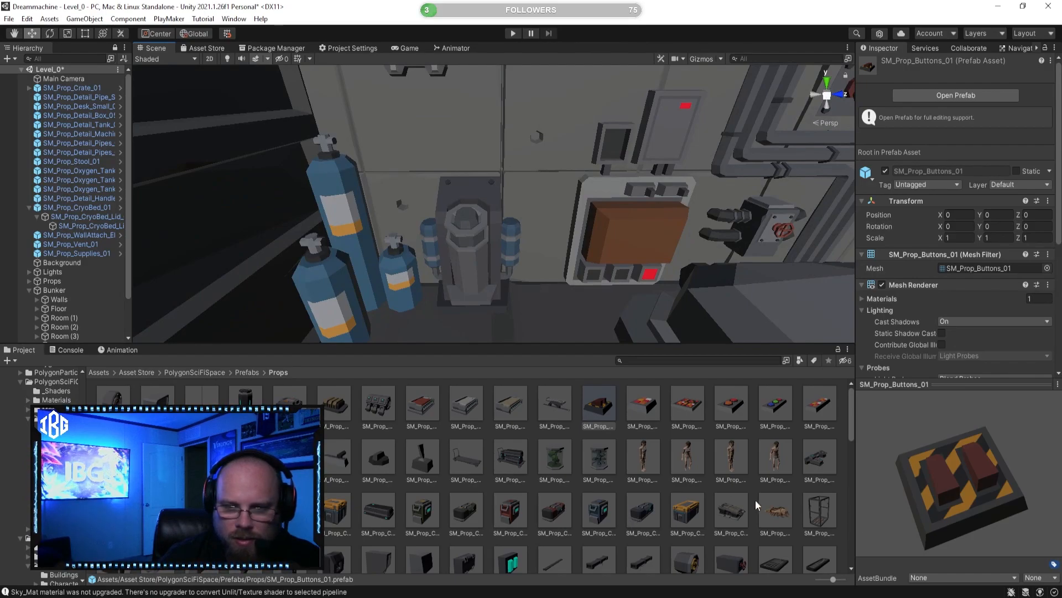
{"action": "left_click_drag", "start_coordinate": [467, 137], "coordinate": [467, 210]}
Step: Rotate the SM_Prop_Buttons_01 to -90 degrees about X and -90 degrees about Z so it faces out from the wall
{"action": "left_click", "coordinate": [49, 34]}
{"action": "left_click_drag", "start_coordinate": [471, 264], "coordinate": [470, 264]}
{"action": "right_click_drag", "start_coordinate": [437, 177], "coordinate": [434, 234]}
{"action": "key", "text": "w"}
{"action": "key", "text": "s"}
{"action": "left_click_drag", "start_coordinate": [411, 264], "coordinate": [283, 156]}
{"action": "right_click_drag", "start_coordinate": [354, 191], "coordinate": [430, 213]}
{"action": "key", "text": "a"}
{"action": "left_click", "coordinate": [659, 490]}
{"action": "key", "text": "w"}
{"action": "key", "text": "d"}
{"action": "left_click", "coordinate": [419, 142]}
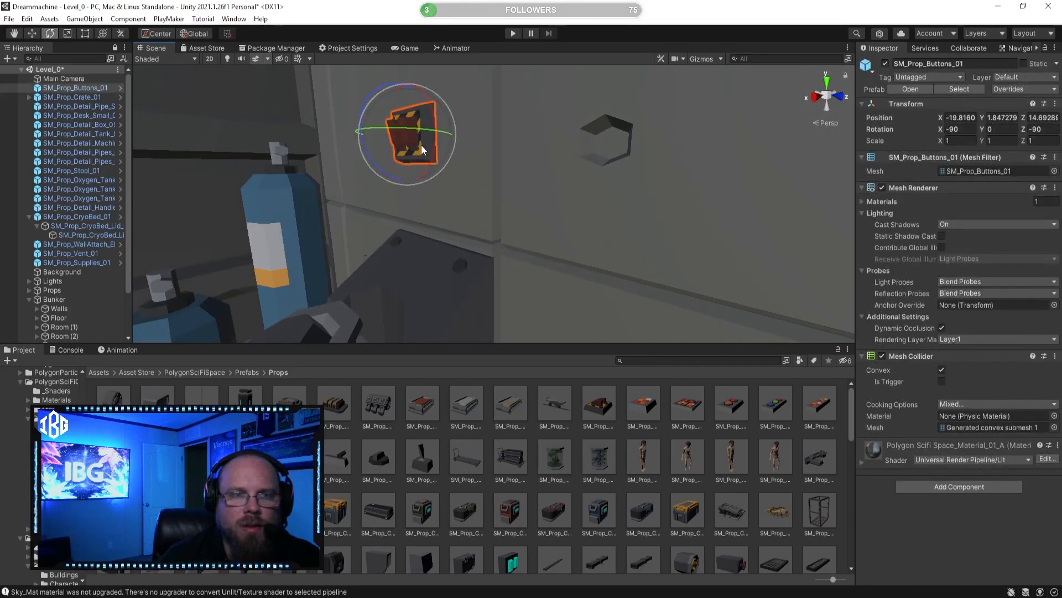
Step: Move the button panel against the wall to about X -19.897, Z 15.376, and lower it beside the brown supply panel
{"action": "right_click_drag", "start_coordinate": [423, 147], "coordinate": [408, 160]}
{"action": "key", "text": "d"}
{"action": "left_click", "coordinate": [32, 33]}
{"action": "left_click_drag", "start_coordinate": [252, 116], "coordinate": [290, 112]}
{"action": "key", "text": "f"}
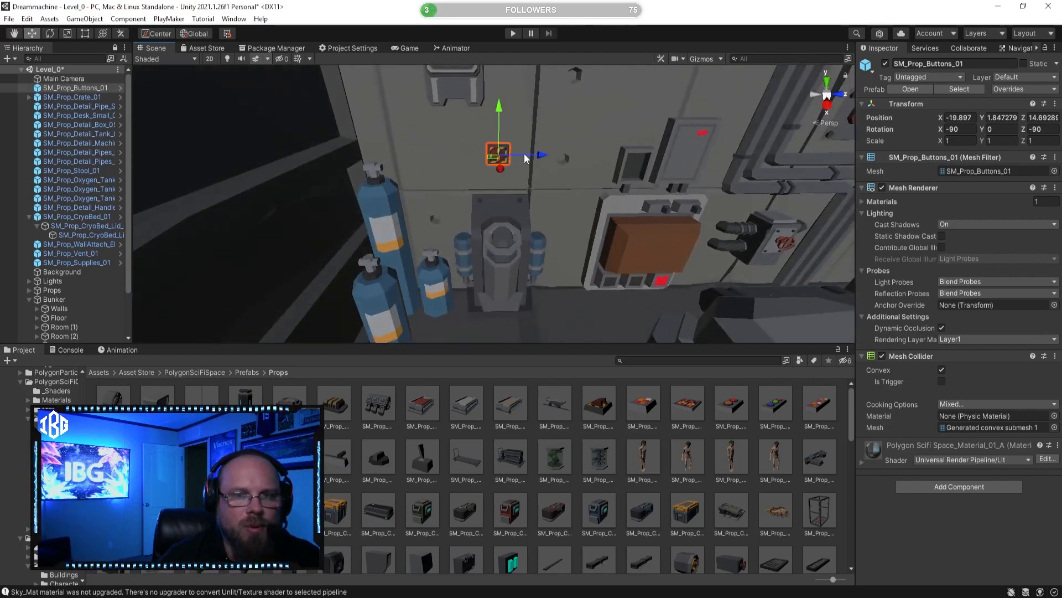
{"action": "left_click_drag", "start_coordinate": [535, 157], "coordinate": [594, 166]}
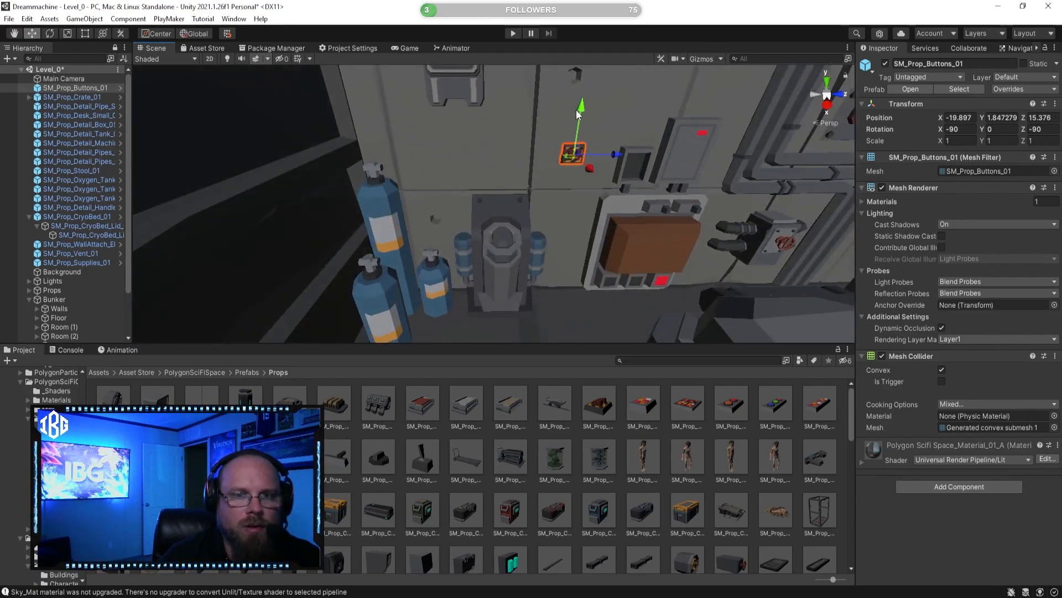
{"action": "left_click", "coordinate": [618, 439]}
{"action": "right_click_drag", "start_coordinate": [588, 271], "coordinate": [618, 291]}
{"action": "key", "text": "d"}
{"action": "key", "text": "s"}
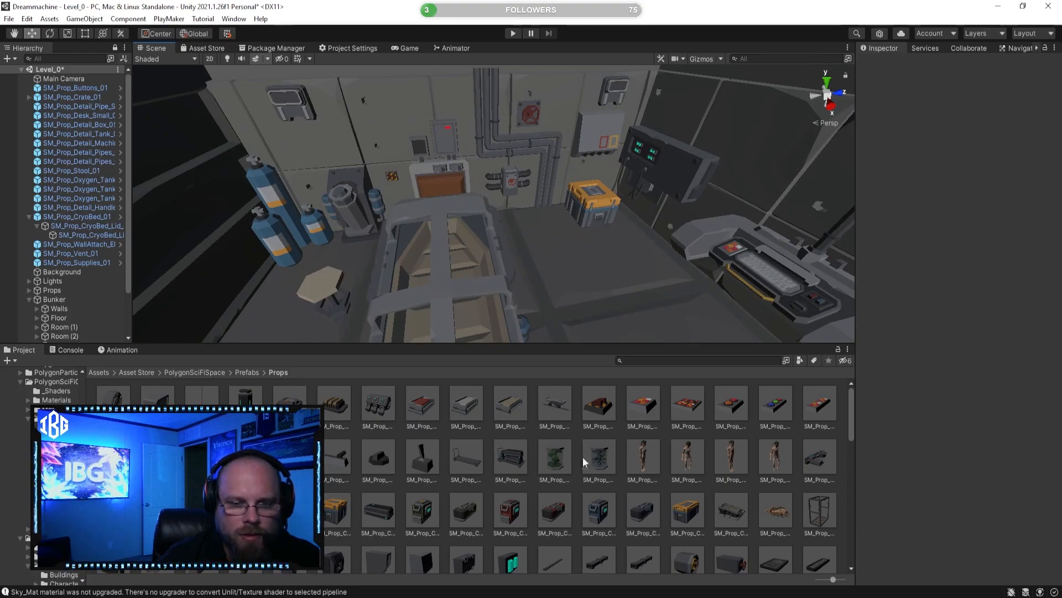
Step: Place the SM_Prop_Detail_Wire_01 prefab in front of the brown supply panel and raise it to about Y 1.62
{"action": "scroll", "coordinate": [578, 488], "scroll_direction": "down", "scroll_amount": 2}
{"action": "left_click", "coordinate": [598, 517]}
{"action": "left_click", "coordinate": [497, 518]}
{"action": "scroll", "coordinate": [398, 532], "scroll_direction": "down", "scroll_amount": 1}
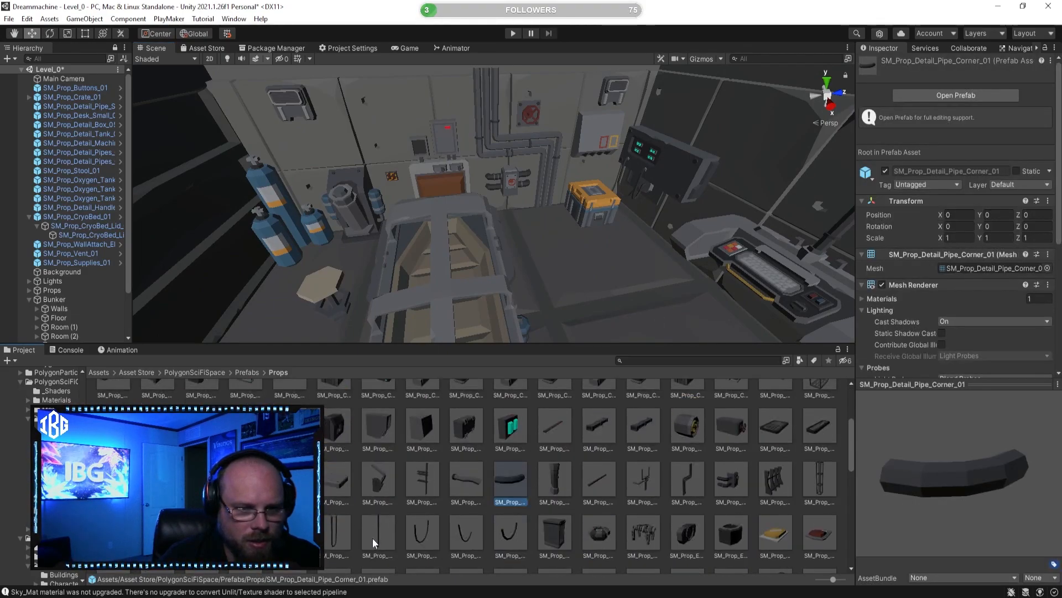
{"action": "left_click", "coordinate": [343, 534]}
{"action": "right_click_drag", "start_coordinate": [545, 301], "coordinate": [429, 285]}
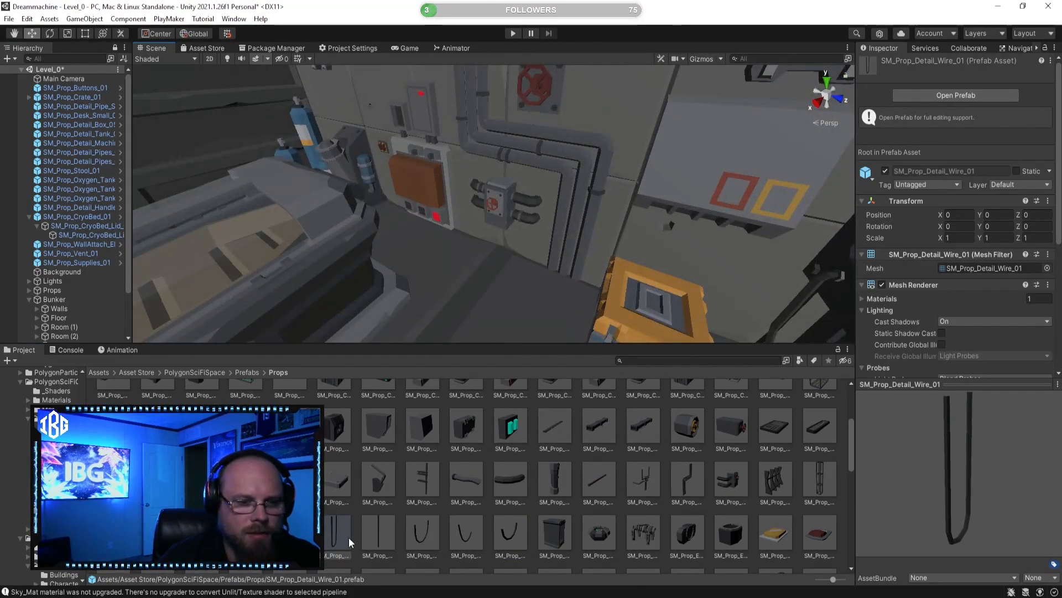
{"action": "left_click_drag", "start_coordinate": [426, 273], "coordinate": [430, 267]}
{"action": "right_click_drag", "start_coordinate": [430, 267], "coordinate": [418, 252]}
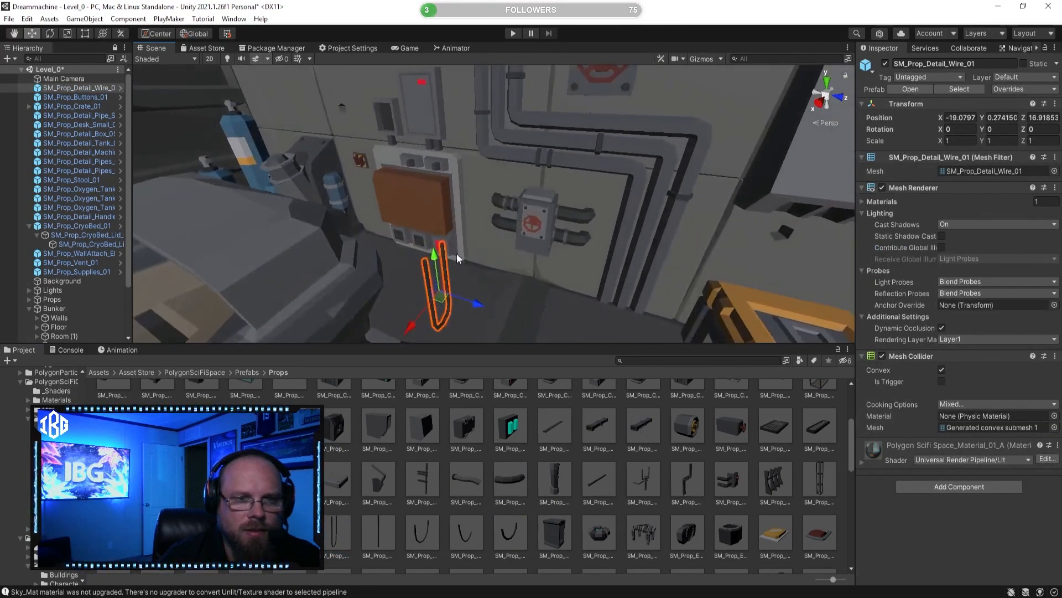
{"action": "left_click_drag", "start_coordinate": [429, 256], "coordinate": [398, 84]}
{"action": "right_click_drag", "start_coordinate": [508, 253], "coordinate": [422, 181]}
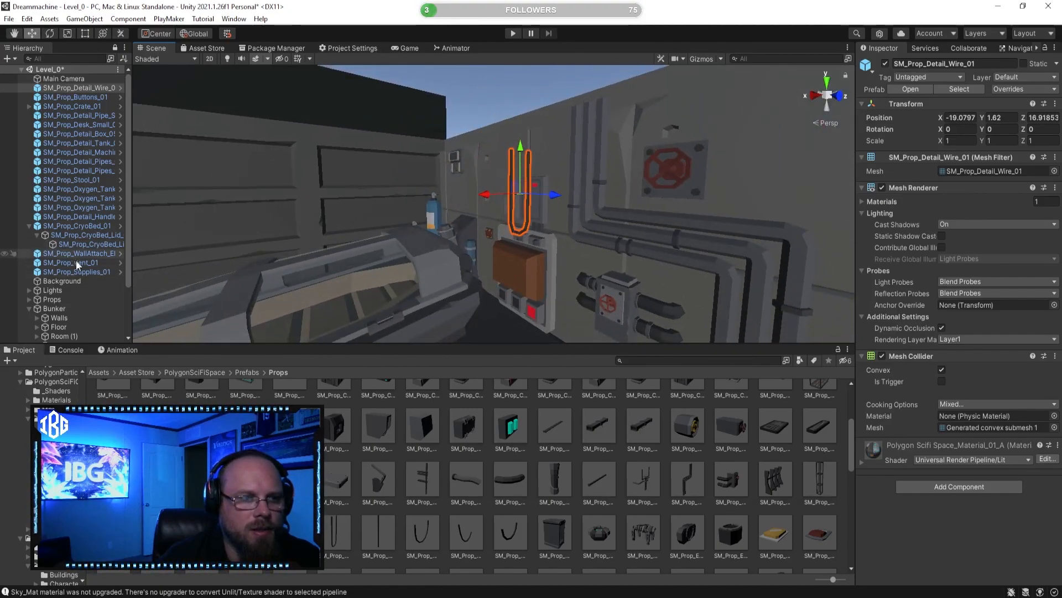
Step: Re-enable the Ceiling object inside the Bunker group so the rooms are roofed
{"action": "scroll", "coordinate": [73, 266], "scroll_direction": "down", "scroll_amount": 3}
{"action": "left_click", "coordinate": [66, 311]}
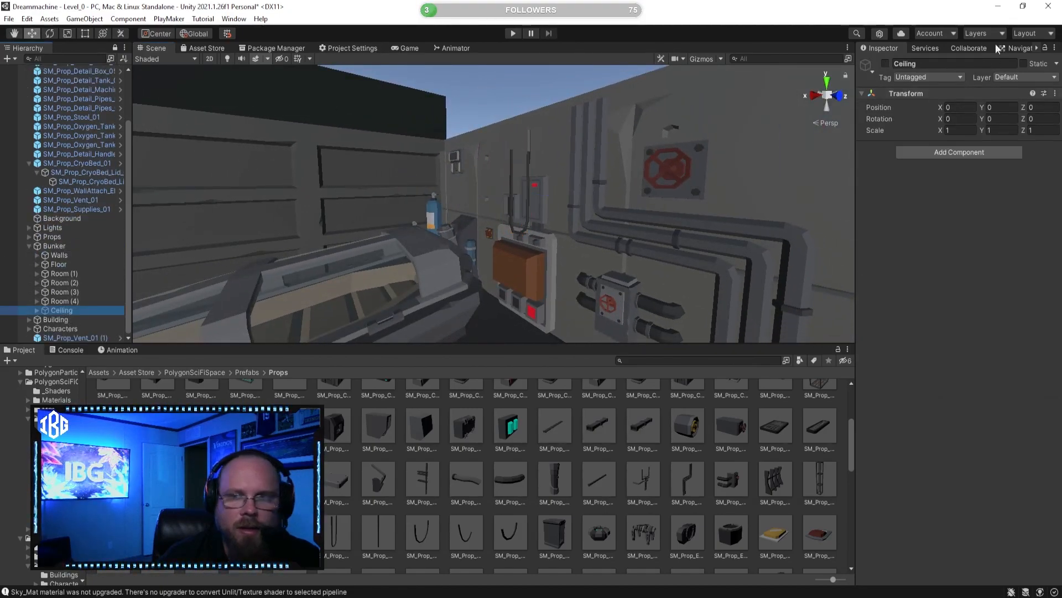
{"action": "left_click", "coordinate": [886, 64]}
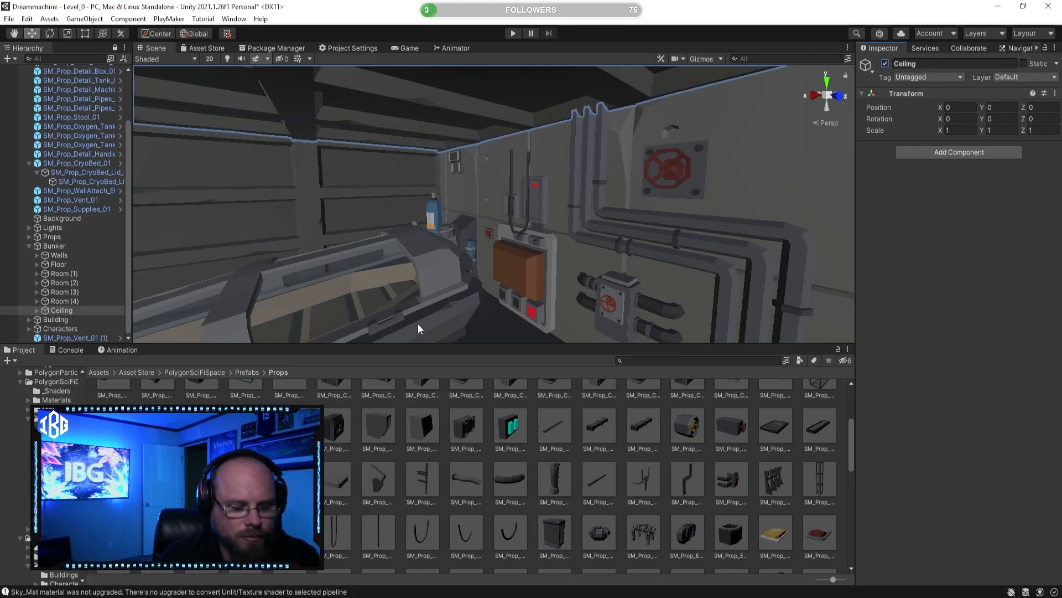
Step: Raise the SM_Prop_Detail_Wire_01 above the supply panel towards the ceiling, to about Y 2.206
{"action": "left_click", "coordinate": [536, 513]}
{"action": "right_click_drag", "start_coordinate": [501, 308], "coordinate": [530, 299]}
{"action": "left_click", "coordinate": [519, 181]}
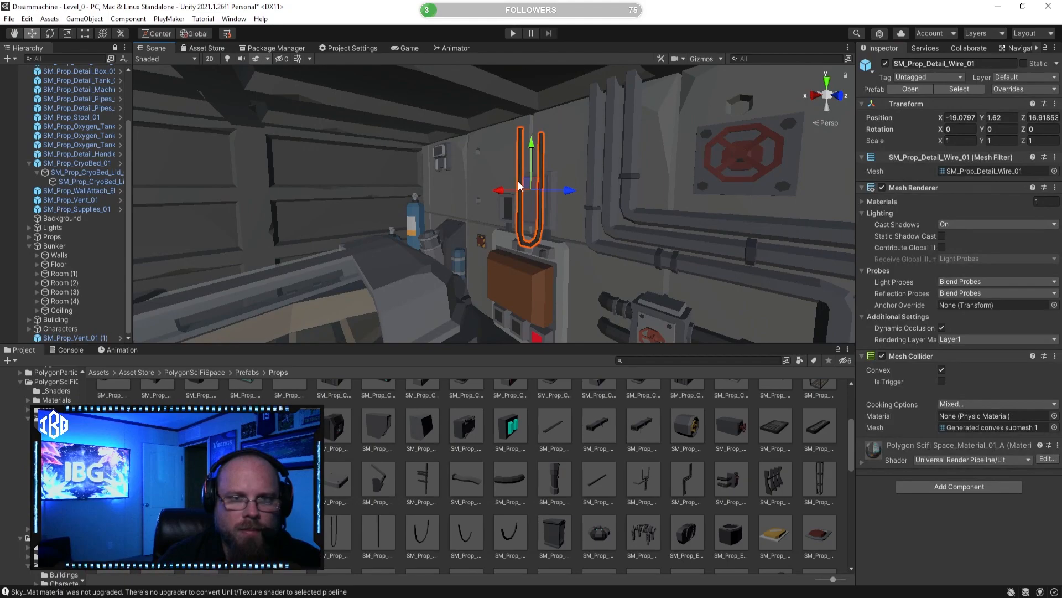
{"action": "key", "text": "f"}
{"action": "left_click_drag", "start_coordinate": [480, 165], "coordinate": [485, 71]}
{"action": "right_click_drag", "start_coordinate": [488, 123], "coordinate": [534, 204]}
Step: Preview the SM_Prop_Detail_CeilingBox_02 prefab, then place SM_Prop_Detail_CeilingBox_01 in the cryo bed room and raise it to about Y 2.678
{"action": "left_click", "coordinate": [599, 427]}
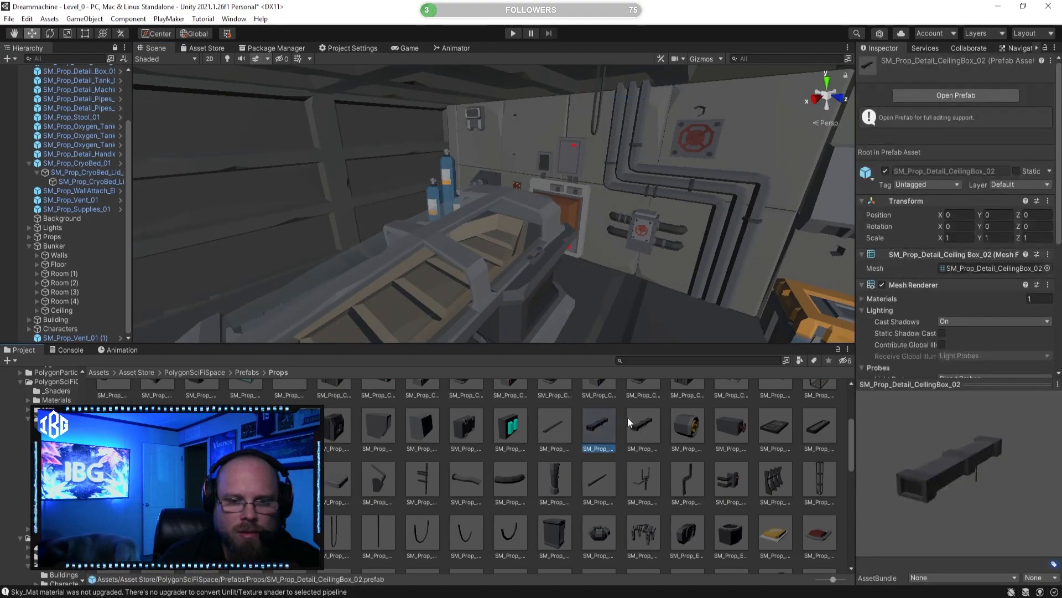
{"action": "left_click", "coordinate": [553, 426]}
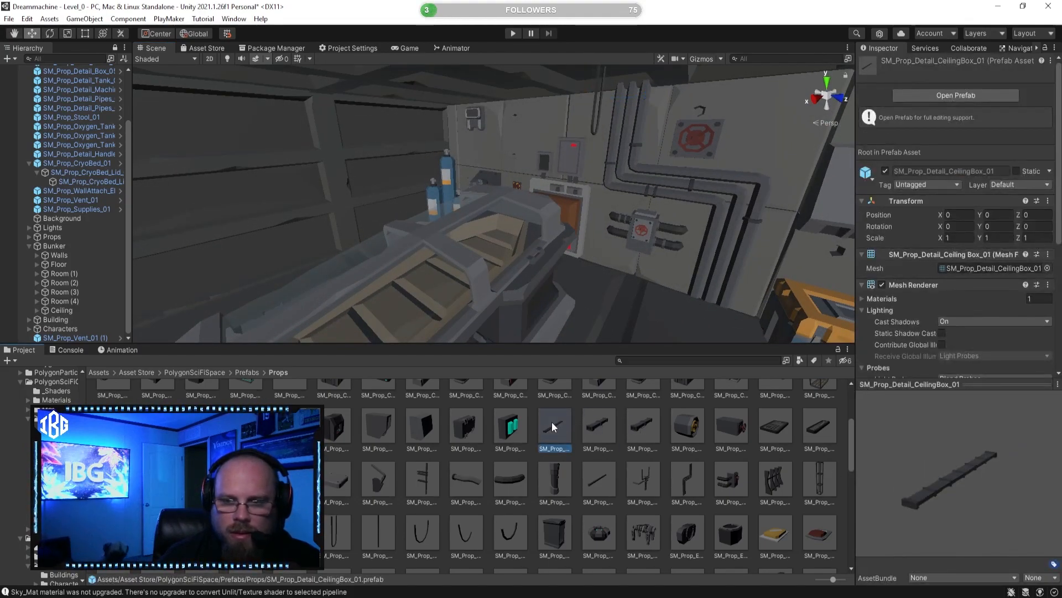
{"action": "left_click_drag", "start_coordinate": [552, 422], "coordinate": [591, 270]}
{"action": "right_click_drag", "start_coordinate": [591, 270], "coordinate": [554, 254]}
{"action": "left_click_drag", "start_coordinate": [557, 189], "coordinate": [557, 67]}
{"action": "right_click_drag", "start_coordinate": [592, 237], "coordinate": [664, 167]}
{"action": "left_click_drag", "start_coordinate": [662, 176], "coordinate": [705, 68]}
Step: Align the ceiling box beneath the ceiling near the hanging wire, at about Z 16.259
{"action": "mouse_move", "coordinate": [702, 166]}
{"action": "right_mouse_down"}
{"action": "mouse_move", "coordinate": [722, 166]}
{"action": "mouse_move", "coordinate": [687, 178]}
{"action": "right_mouse_up"}
{"action": "left_click_drag", "start_coordinate": [692, 166], "coordinate": [624, 172]}
{"action": "right_click_drag", "start_coordinate": [625, 173], "coordinate": [451, 163]}
{"action": "left_click", "coordinate": [529, 226]}
{"action": "right_click_drag", "start_coordinate": [529, 226], "coordinate": [711, 278]}
{"action": "right_click_drag", "start_coordinate": [623, 255], "coordinate": [574, 213]}
Step: Duplicate the ceiling box end to end along X beneath the bunker ceiling, with the last copy at about X -0.228
{"action": "left_click", "coordinate": [586, 167]}
{"action": "key", "text": "s"}
{"action": "left_click_drag", "start_coordinate": [575, 192], "coordinate": [190, 82], "text": "ctrl"}
{"action": "key", "text": "w"}
{"action": "right_click_drag", "start_coordinate": [211, 111], "coordinate": [99, 23]}
{"action": "key", "text": "s"}
{"action": "key", "text": "a"}
{"action": "right_click_drag", "start_coordinate": [166, 113], "coordinate": [169, 114]}
{"action": "mouse_move", "coordinate": [264, 140]}
{"action": "left_mouse_down"}
{"action": "mouse_move", "coordinate": [292, 143]}
{"action": "mouse_move", "coordinate": [244, 142]}
{"action": "mouse_move", "coordinate": [260, 139]}
{"action": "left_mouse_up"}
{"action": "right_click_drag", "start_coordinate": [292, 203], "coordinate": [292, 206]}
{"action": "key", "text": "ctrl+d"}
{"action": "left_click_drag", "start_coordinate": [585, 203], "coordinate": [244, 204]}
{"action": "right_click_drag", "start_coordinate": [244, 204], "coordinate": [276, 279]}
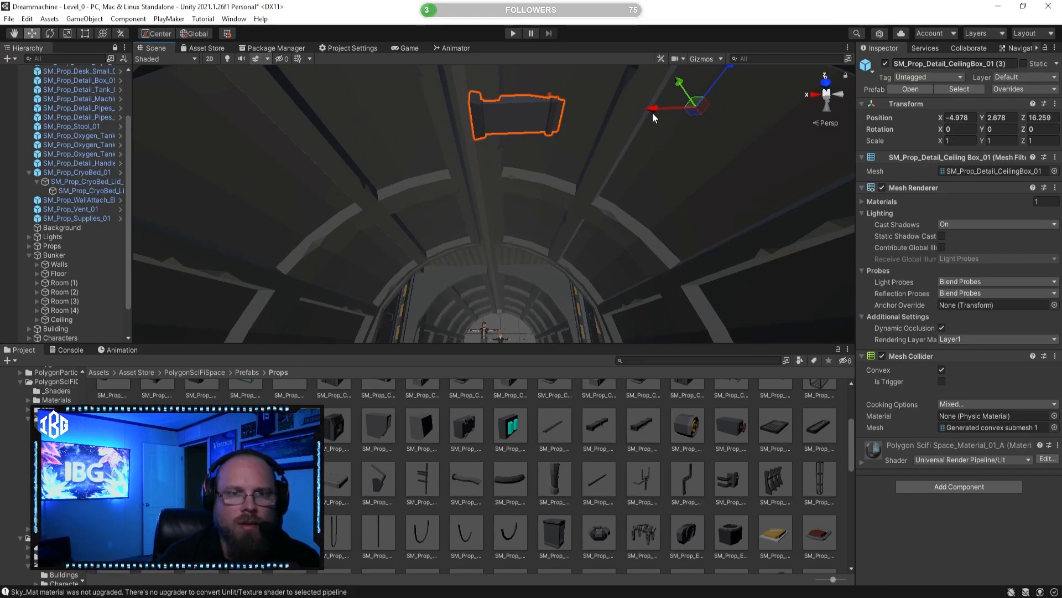
{"action": "left_click_drag", "start_coordinate": [652, 114], "coordinate": [209, 127]}
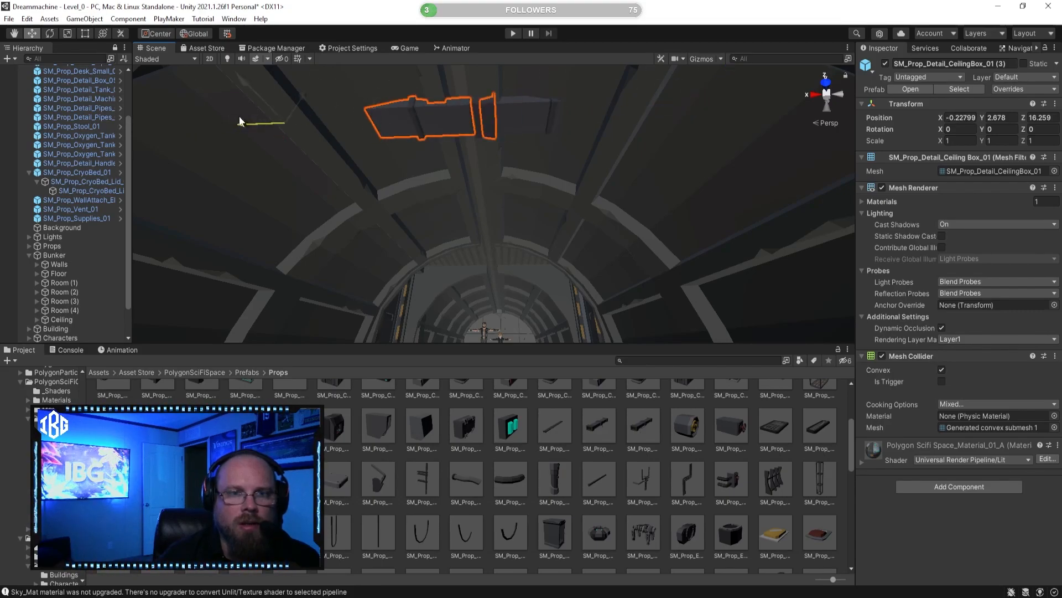
Step: Move the SM_Prop_Detail_Wire_01 to about Z 16.426 so it hangs from the ceiling box
{"action": "right_click_drag", "start_coordinate": [245, 120], "coordinate": [196, 232]}
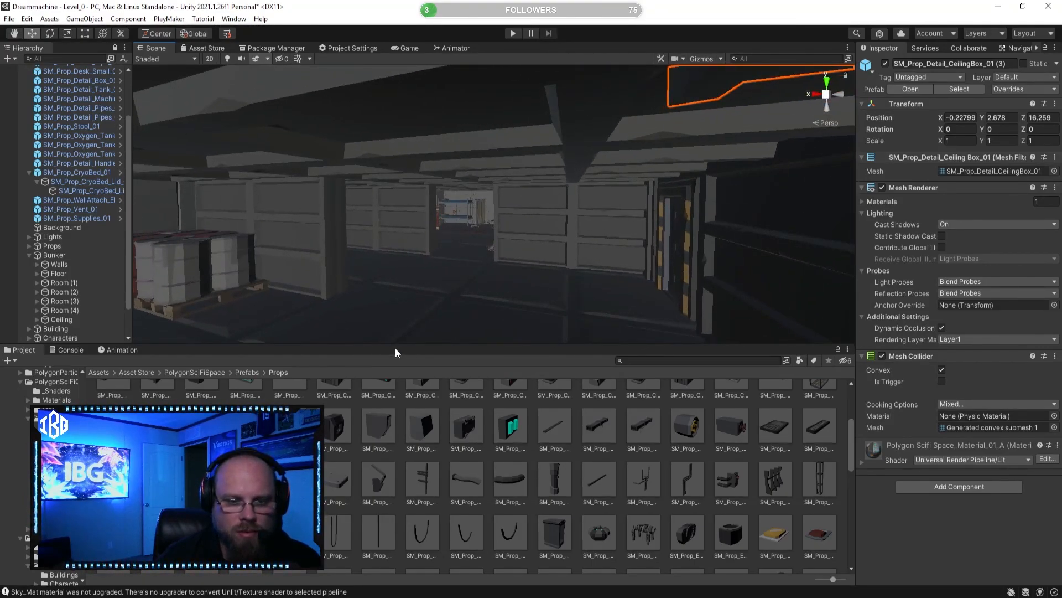
{"action": "right_click_drag", "start_coordinate": [409, 270], "coordinate": [485, 181]}
{"action": "key", "text": "s"}
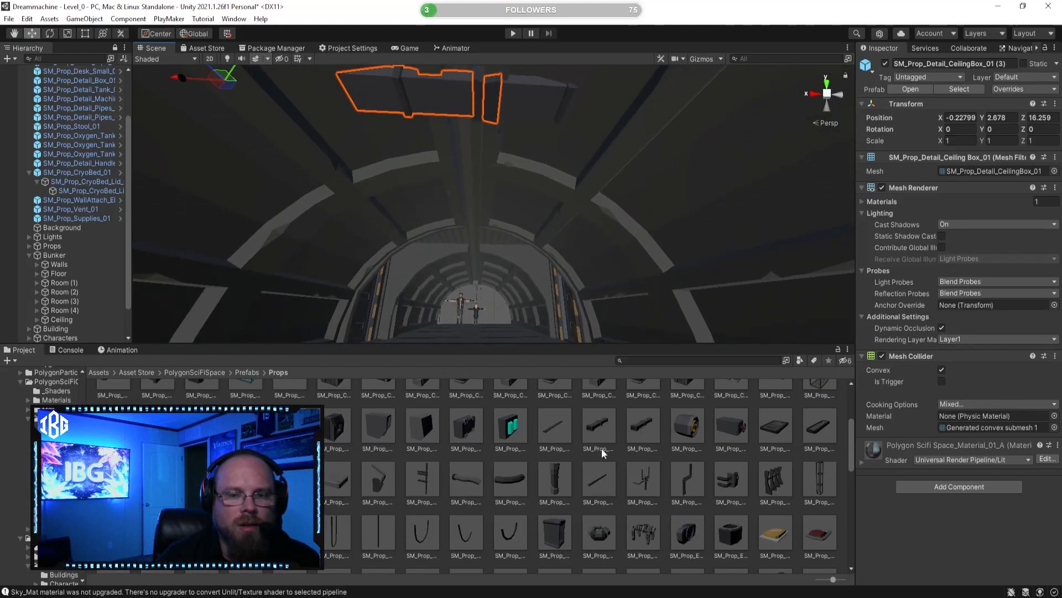
{"action": "left_click", "coordinate": [585, 455]}
{"action": "right_click_drag", "start_coordinate": [451, 238], "coordinate": [484, 161]}
{"action": "key", "text": "w"}
{"action": "left_click", "coordinate": [526, 147]}
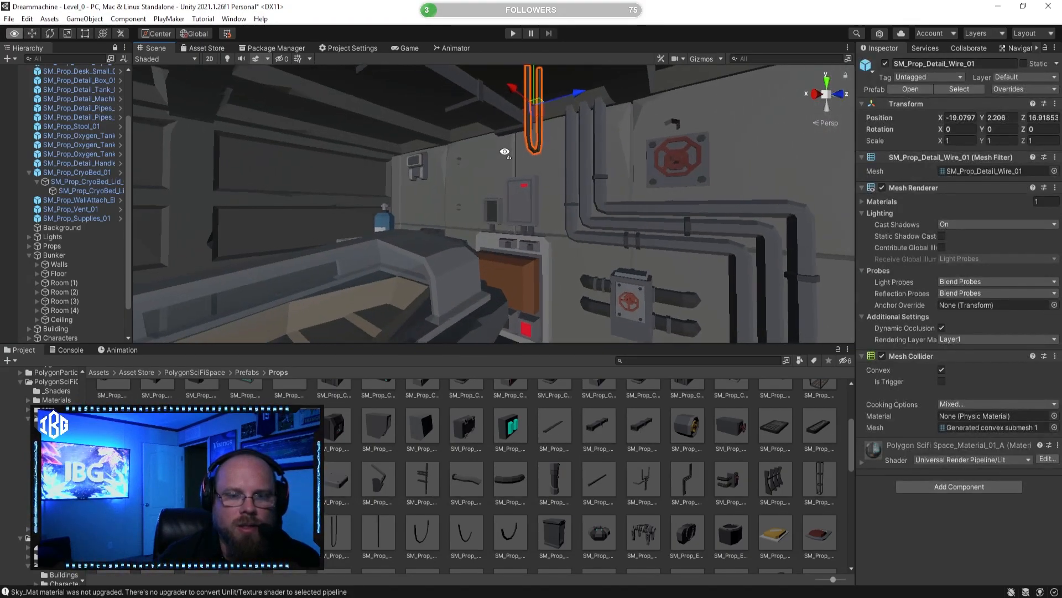
{"action": "right_click_drag", "start_coordinate": [511, 197], "coordinate": [511, 193]}
{"action": "left_click_drag", "start_coordinate": [544, 94], "coordinate": [452, 112]}
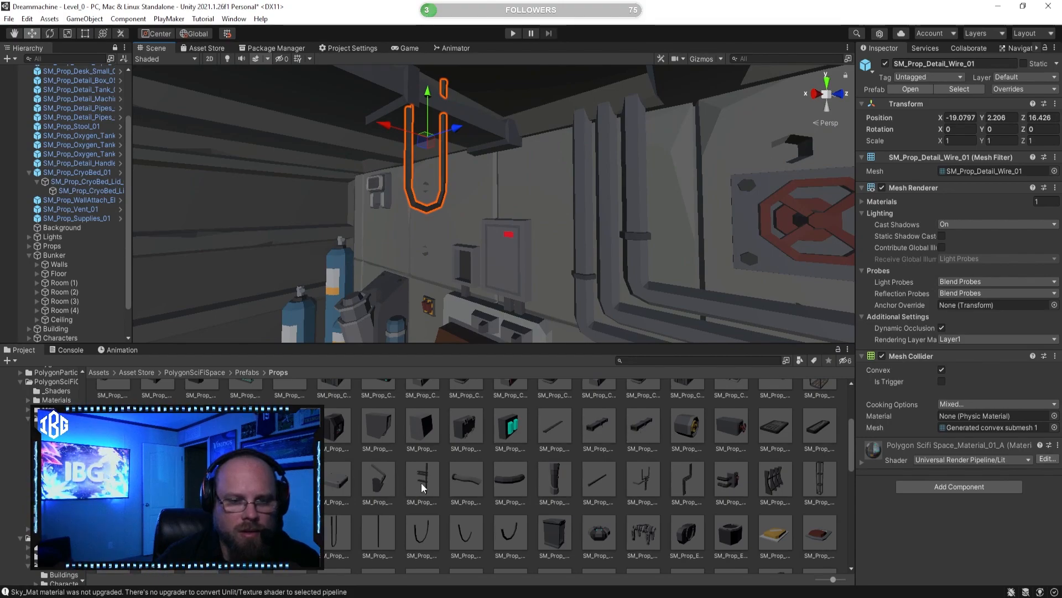
Step: Preview the SM_Prop_Detail_Wire_02 and SM_Prop_Detail_Wire_03 prefabs and place SM_Prop_Detail_Wire_03 above the brown supply panel
{"action": "left_click", "coordinate": [377, 529]}
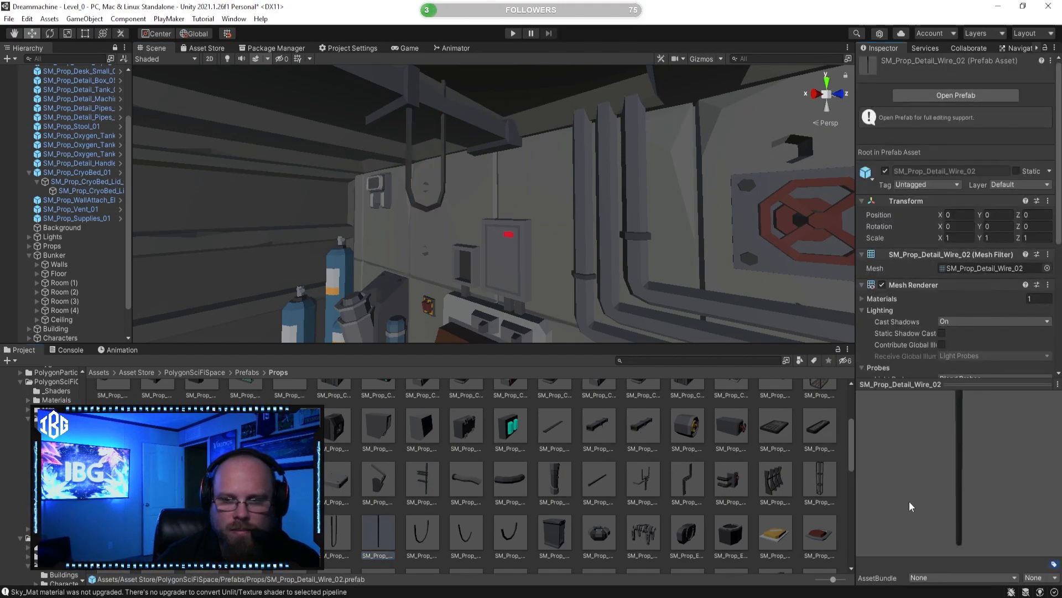
{"action": "left_click", "coordinate": [420, 537]}
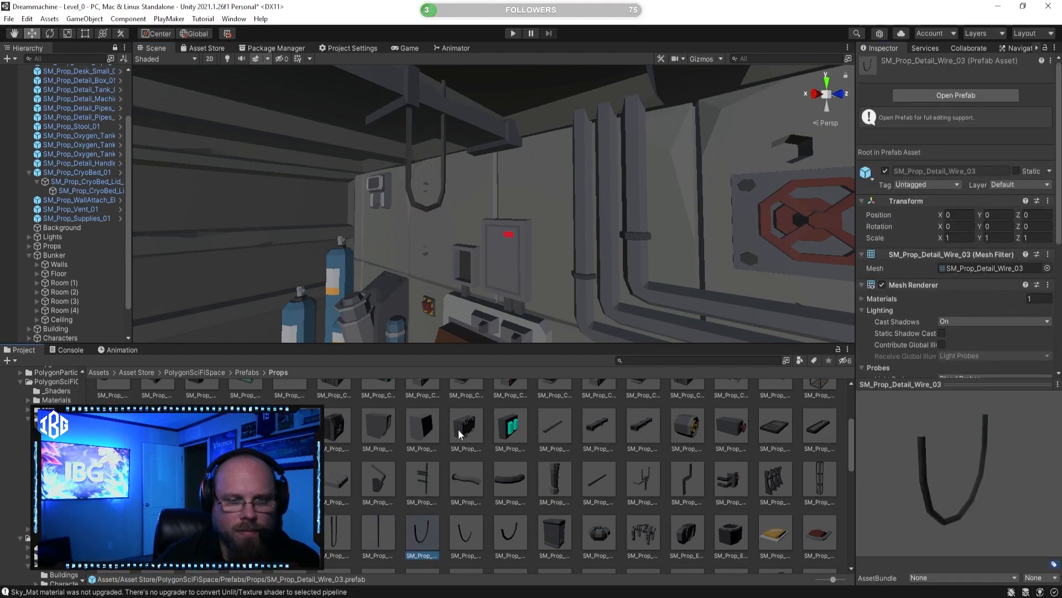
{"action": "left_click_drag", "start_coordinate": [540, 261], "coordinate": [540, 261]}
{"action": "scroll", "coordinate": [515, 222], "scroll_direction": "down", "scroll_amount": 3}
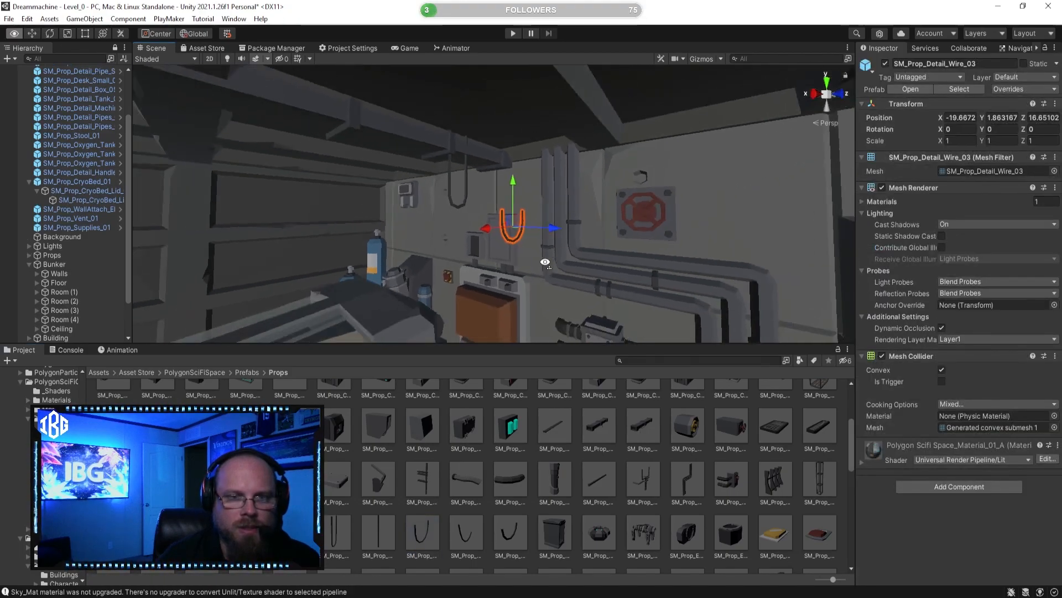
Step: Move the SM_Prop_Detail_Wire_03 up to the ceiling box, at about X -19.587, Y 2.695, Z 16.99
{"action": "key", "text": "w"}
{"action": "right_click_drag", "start_coordinate": [504, 110], "coordinate": [479, 153]}
{"action": "left_click_drag", "start_coordinate": [449, 151], "coordinate": [506, 127]}
{"action": "right_click_drag", "start_coordinate": [507, 127], "coordinate": [418, 327]}
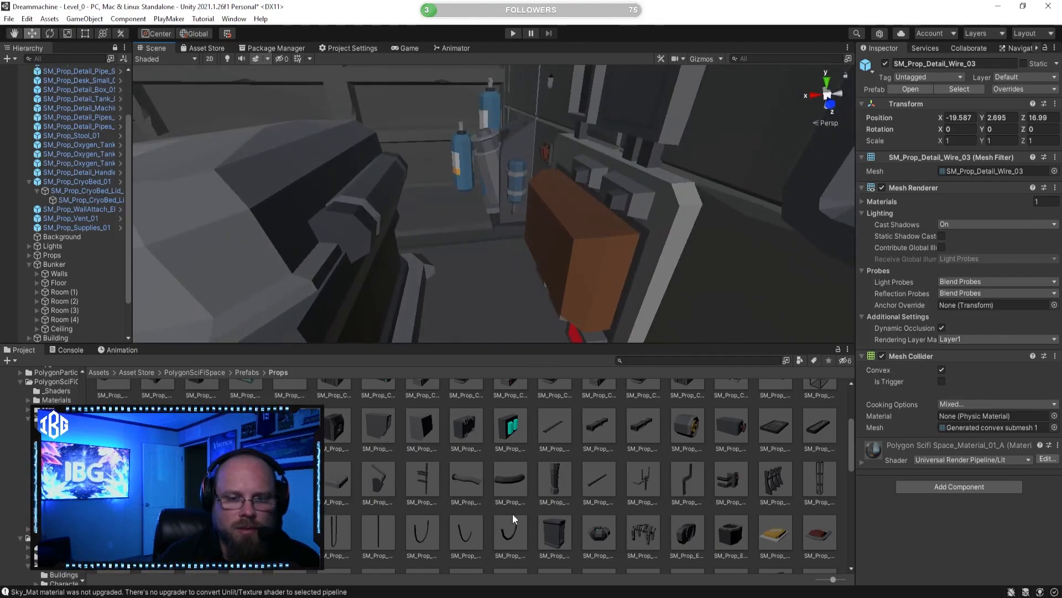
Step: Place the SM_Prop_Detail_Wire_04 prefab beside the supply panel, raise it to about Y 1.493 and rotate it -180 degrees about Y
{"action": "left_click", "coordinate": [478, 531]}
{"action": "left_click_drag", "start_coordinate": [476, 530], "coordinate": [498, 294]}
{"action": "right_click_drag", "start_coordinate": [497, 295], "coordinate": [538, 237]}
{"action": "left_click_drag", "start_coordinate": [539, 228], "coordinate": [549, 138]}
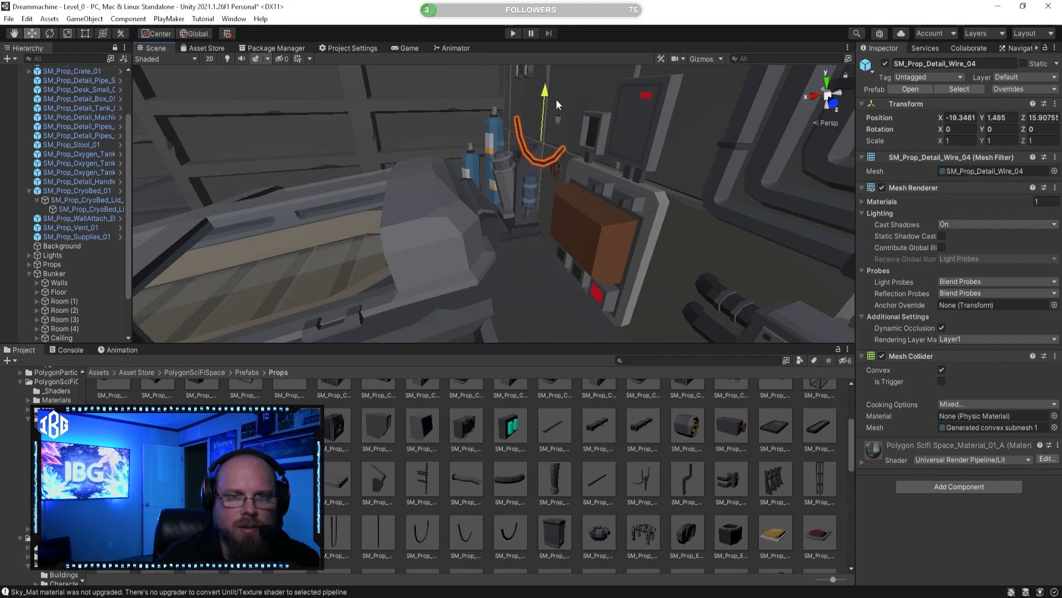
{"action": "key", "text": "e"}
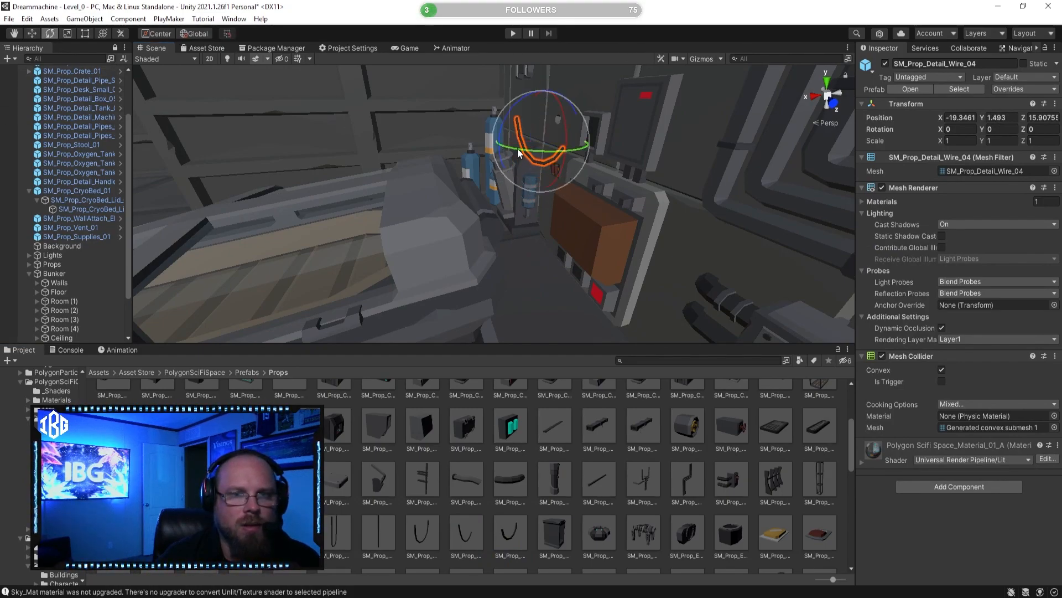
{"action": "left_click_drag", "start_coordinate": [519, 154], "coordinate": [675, 143]}
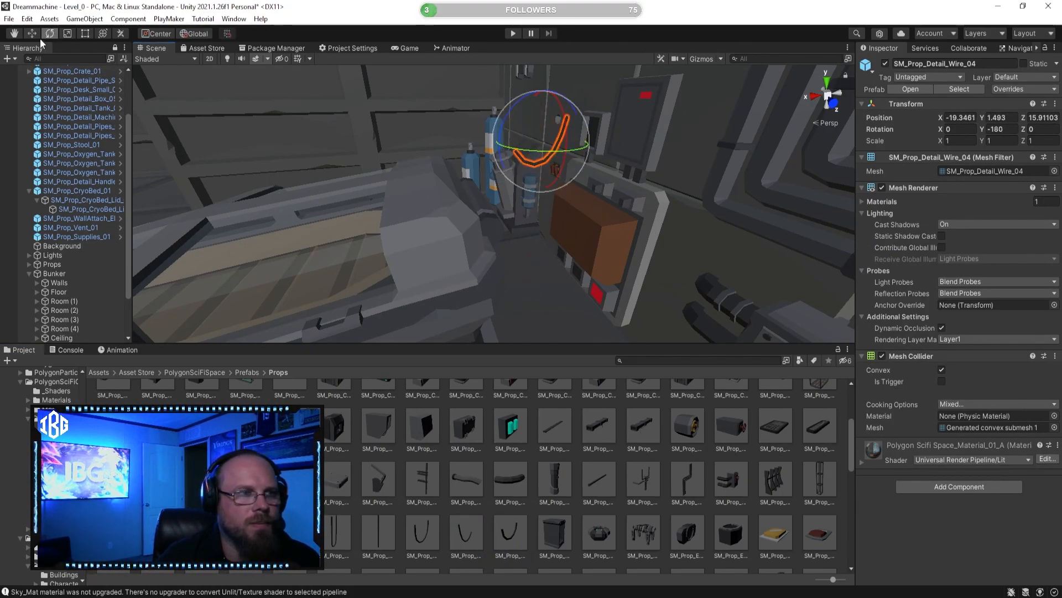
Step: Move the SM_Prop_Detail_Wire_04 down beside the brown panel, to about Y 0.971, Z 16.275
{"action": "key", "text": "w"}
{"action": "right_click_drag", "start_coordinate": [506, 221], "coordinate": [542, 196]}
{"action": "left_click_drag", "start_coordinate": [505, 177], "coordinate": [552, 178]}
{"action": "right_click_drag", "start_coordinate": [553, 178], "coordinate": [412, 171]}
{"action": "key", "text": "s"}
{"action": "left_click_drag", "start_coordinate": [399, 87], "coordinate": [421, 173]}
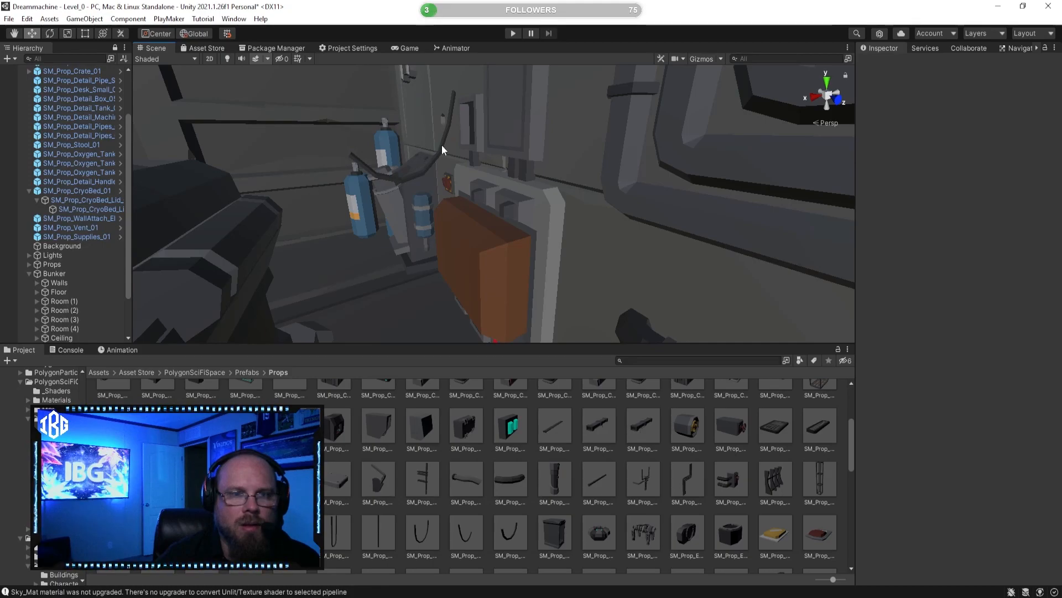
{"action": "left_click", "coordinate": [439, 147]}
{"action": "left_click_drag", "start_coordinate": [404, 94], "coordinate": [450, 206]}
{"action": "right_click_drag", "start_coordinate": [472, 228], "coordinate": [410, 279]}
{"action": "key", "text": "w"}
{"action": "key", "text": "s"}
Step: Stretch the SM_Prop_Detail_Wire_04 towards the cryo bed to an X scale of about 2.14 and shift it to about X -19.193
{"action": "left_click", "coordinate": [87, 34]}
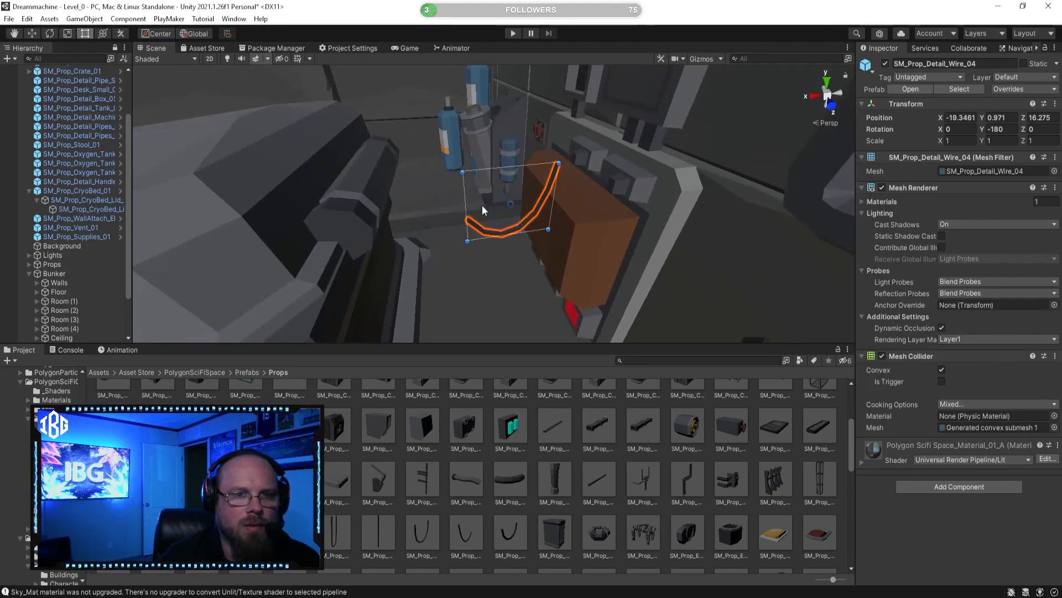
{"action": "left_click_drag", "start_coordinate": [466, 210], "coordinate": [341, 205]}
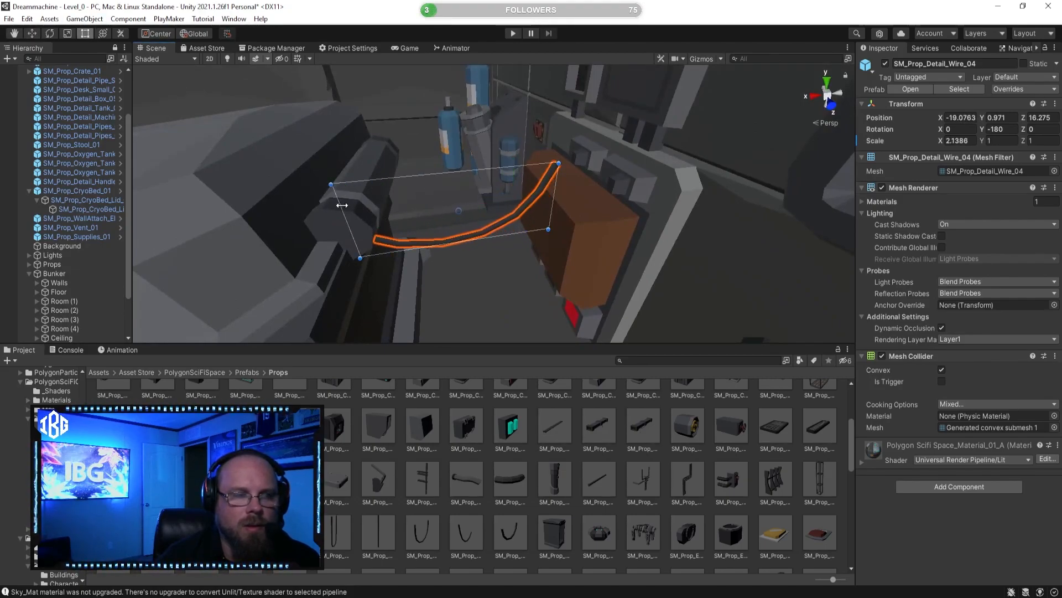
{"action": "left_click", "coordinate": [579, 444]}
{"action": "right_click_drag", "start_coordinate": [433, 247], "coordinate": [380, 167]}
{"action": "key", "text": "w"}
{"action": "left_click", "coordinate": [534, 261]}
{"action": "key", "text": "w"}
{"action": "mouse_move", "coordinate": [377, 145]}
{"action": "left_mouse_down"}
{"action": "mouse_move", "coordinate": [407, 143]}
{"action": "mouse_move", "coordinate": [397, 143]}
{"action": "left_mouse_up"}
Step: Try the stretched wire lower between the bed and the panel at about Y 0.403, then delete it
{"action": "left_click", "coordinate": [528, 458]}
{"action": "right_click_drag", "start_coordinate": [492, 291], "coordinate": [507, 218]}
{"action": "left_click", "coordinate": [506, 218]}
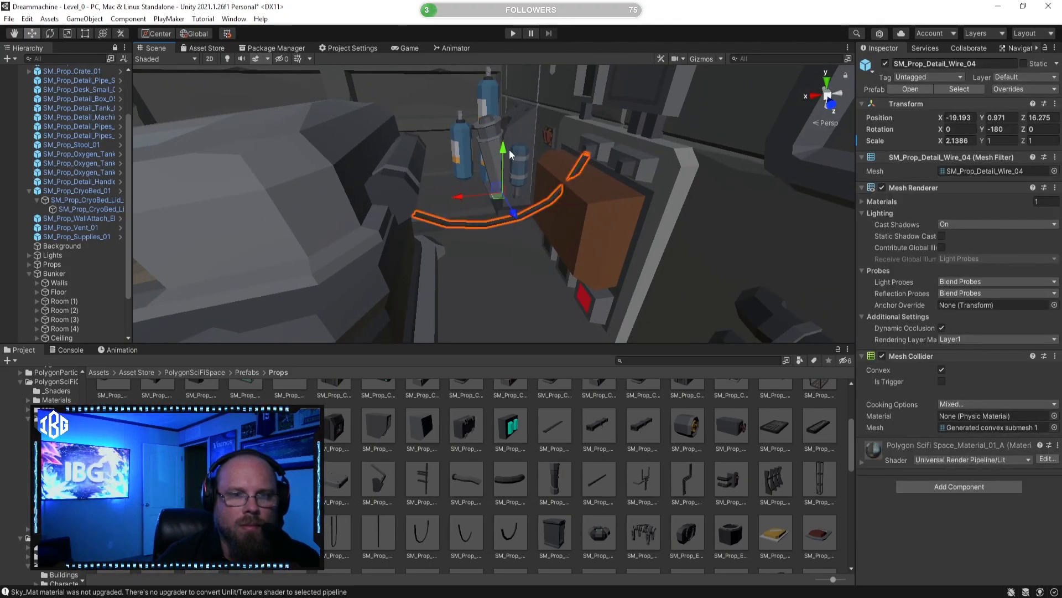
{"action": "left_click", "coordinate": [502, 218]}
{"action": "left_click", "coordinate": [523, 208]}
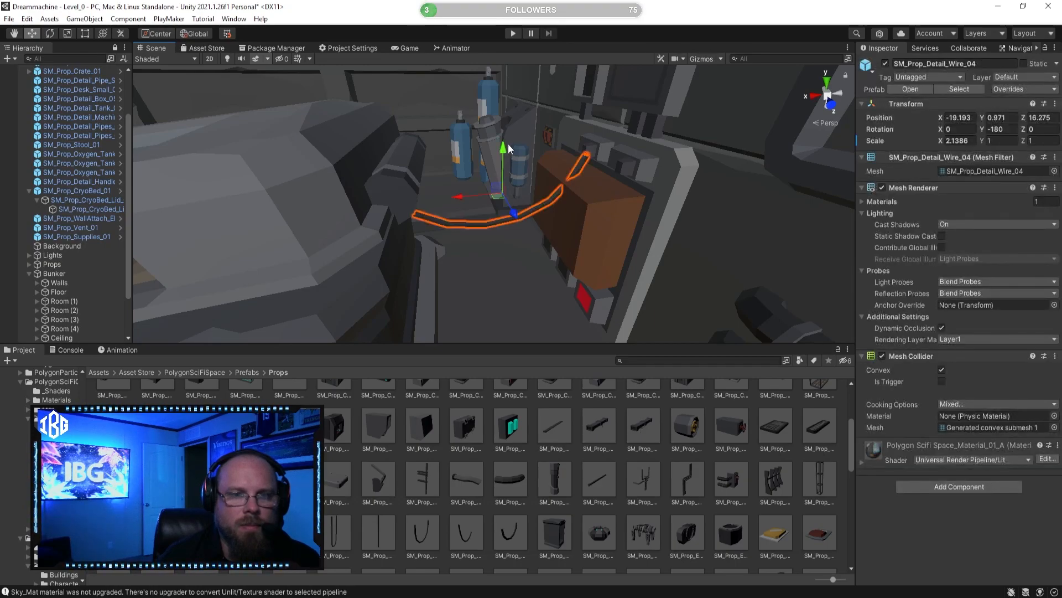
{"action": "left_click_drag", "start_coordinate": [504, 172], "coordinate": [484, 235]}
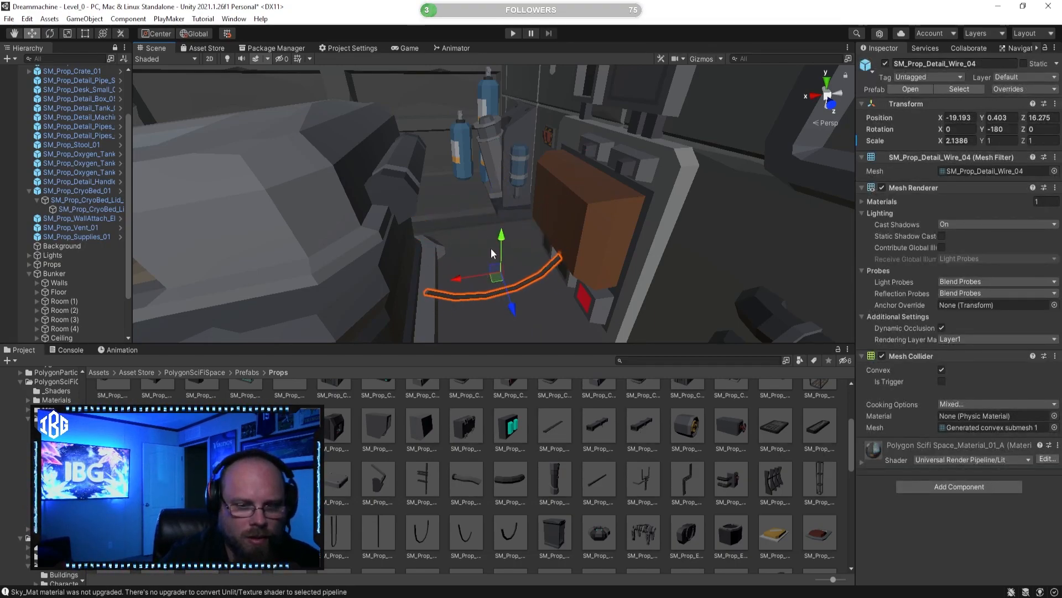
{"action": "key", "text": "Delete"}
Step: Preview SM_Prop_Detail_Pipe_Straight_01, try SM_Prop_Detail_Wire_02 on the floor between the bed and the supply panel, and delete that wire
{"action": "left_click", "coordinate": [594, 481]}
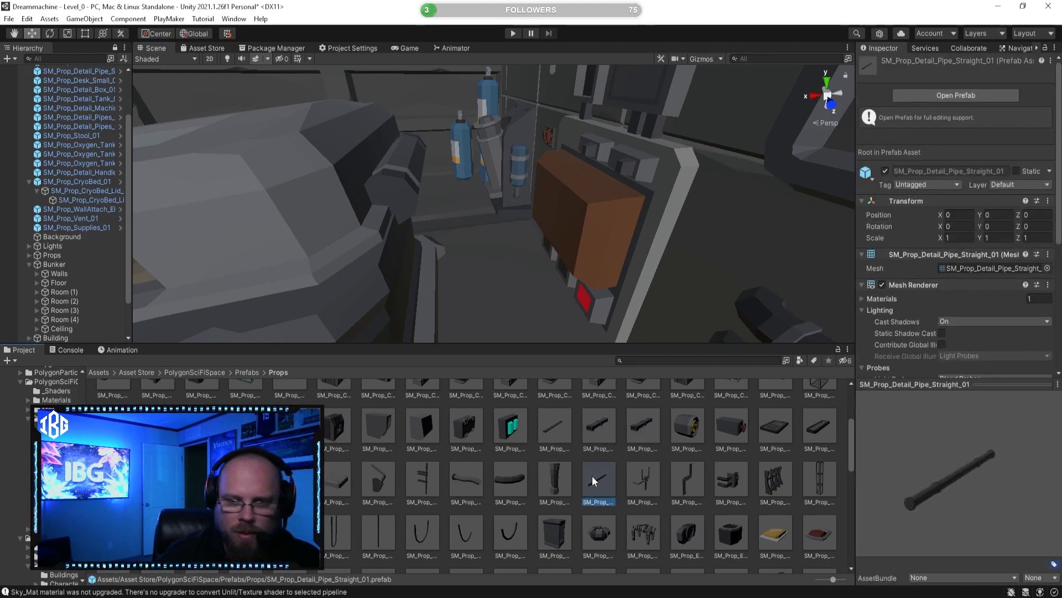
{"action": "left_click", "coordinate": [378, 526]}
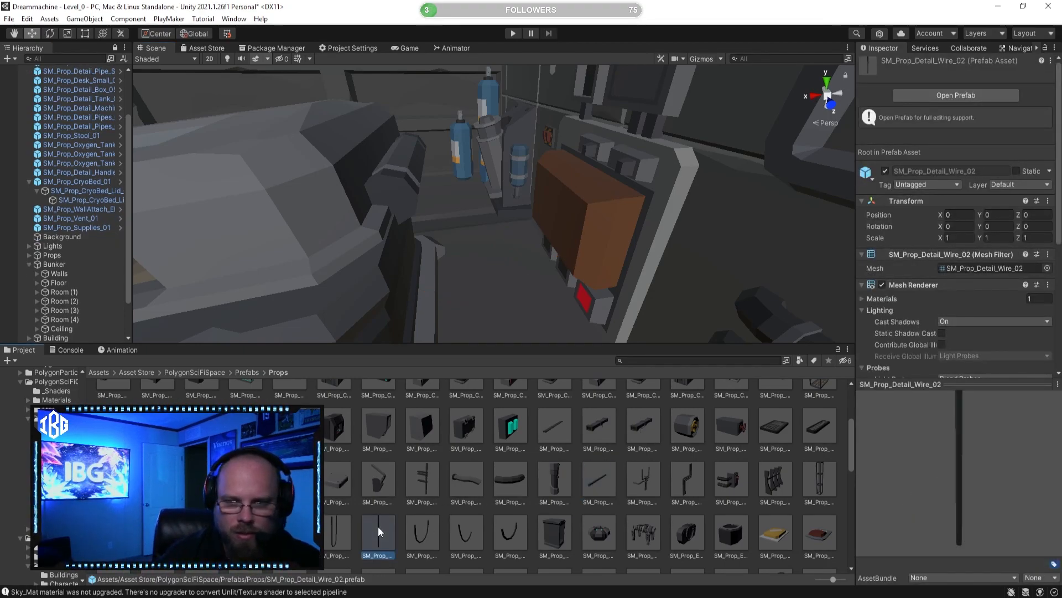
{"action": "left_click_drag", "start_coordinate": [378, 527], "coordinate": [493, 294]}
{"action": "key", "text": "f"}
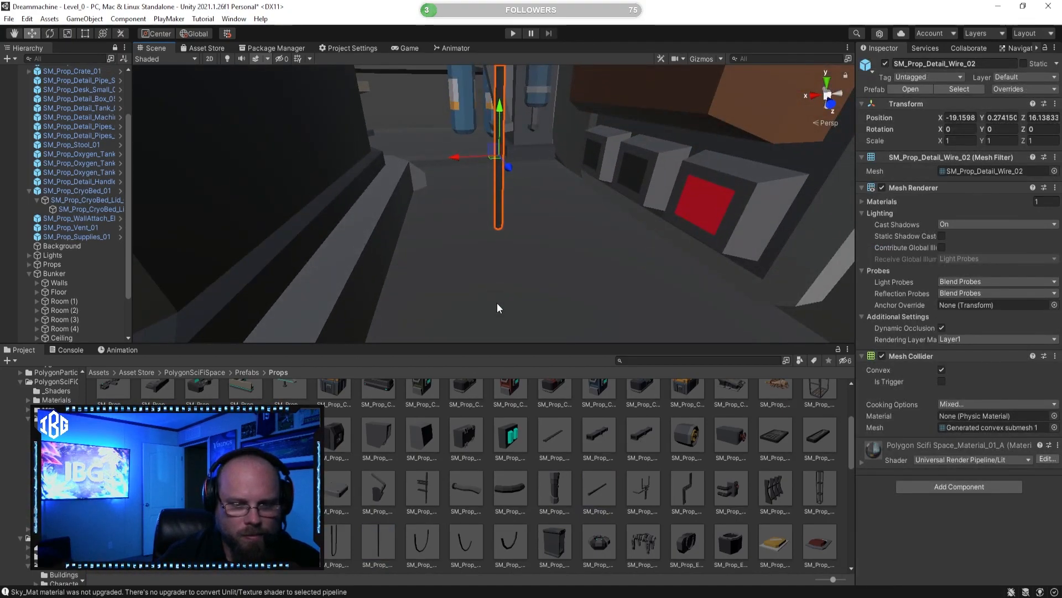
{"action": "key", "text": "Delete"}
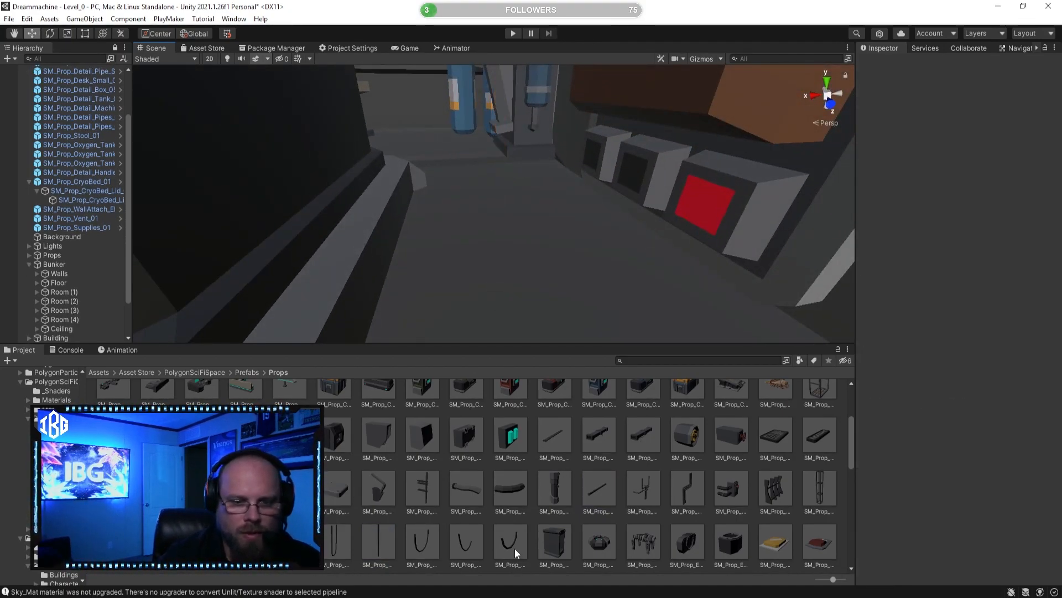
Step: Place the SM_Prop_Detail_Wire_05 prefab on the floor beside the supply panel and stretch it to an X scale of about 2.71
{"action": "left_click", "coordinate": [516, 547]}
{"action": "left_click_drag", "start_coordinate": [535, 258], "coordinate": [538, 265]}
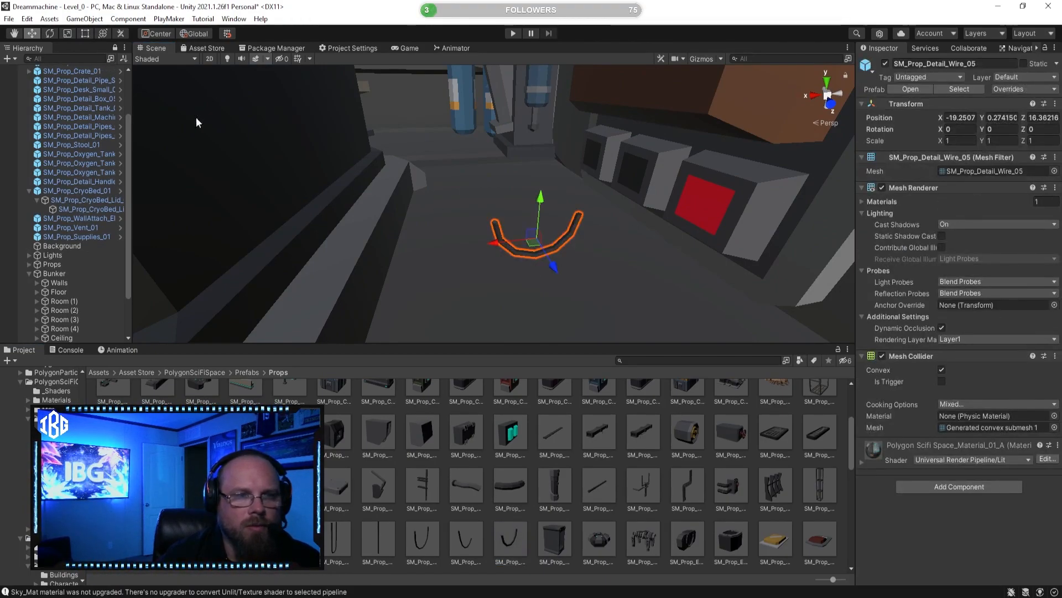
{"action": "left_click", "coordinate": [82, 35]}
{"action": "left_click_drag", "start_coordinate": [494, 246], "coordinate": [305, 241]}
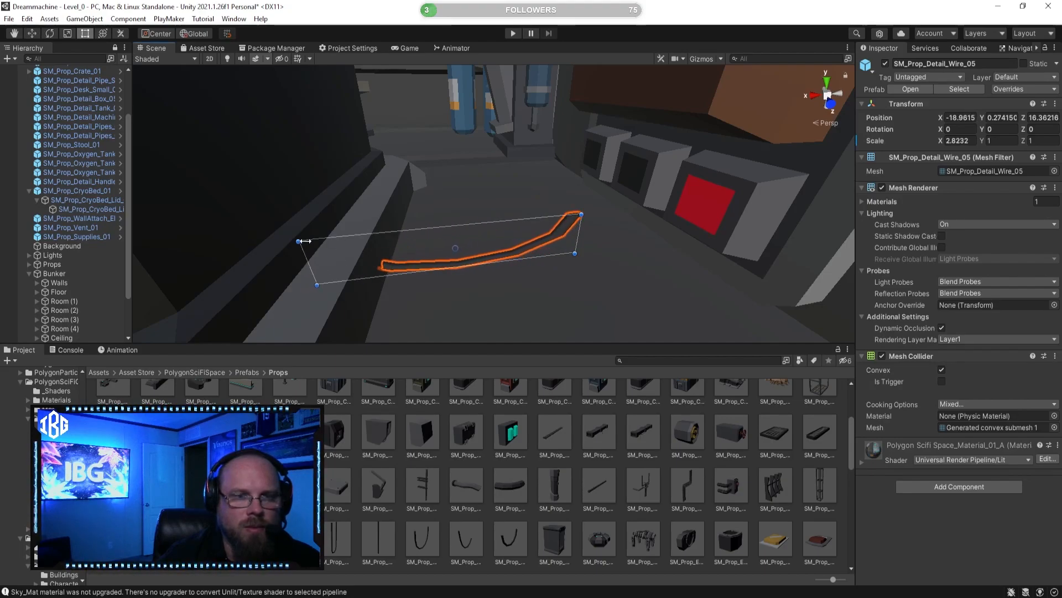
Step: Move the SM_Prop_Detail_Wire_05 to the red button on the supply panel, at about X -19.377, Y 0.446, Z 16.494
{"action": "left_click", "coordinate": [30, 35]}
{"action": "left_click_drag", "start_coordinate": [412, 250], "coordinate": [490, 246]}
{"action": "left_click_drag", "start_coordinate": [539, 207], "coordinate": [558, 152]}
{"action": "left_click_drag", "start_coordinate": [559, 152], "coordinate": [537, 227], "text": "alt"}
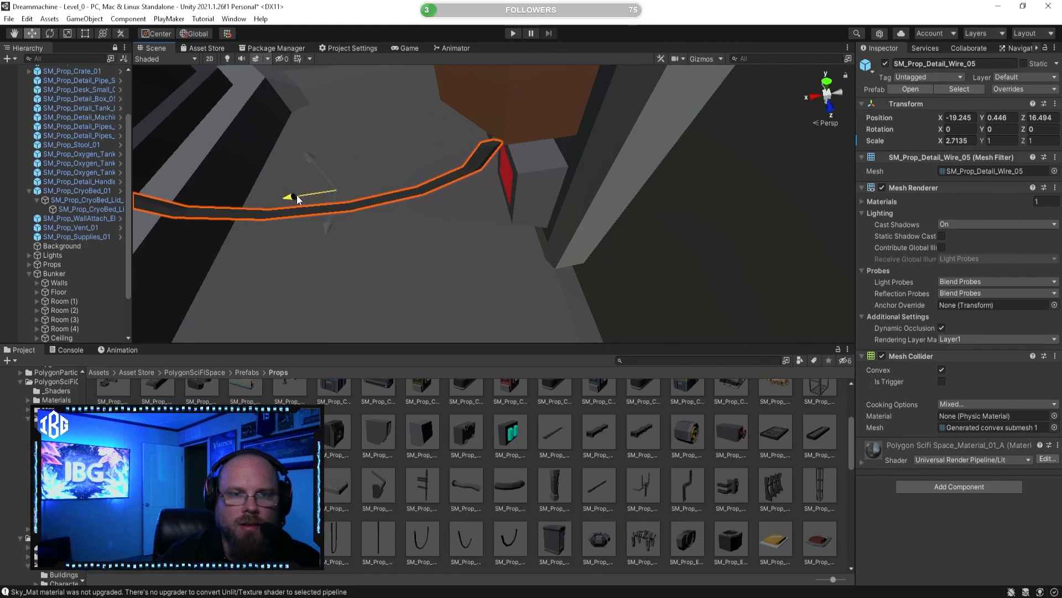
{"action": "left_click_drag", "start_coordinate": [296, 199], "coordinate": [349, 186]}
{"action": "right_click_drag", "start_coordinate": [388, 197], "coordinate": [342, 193]}
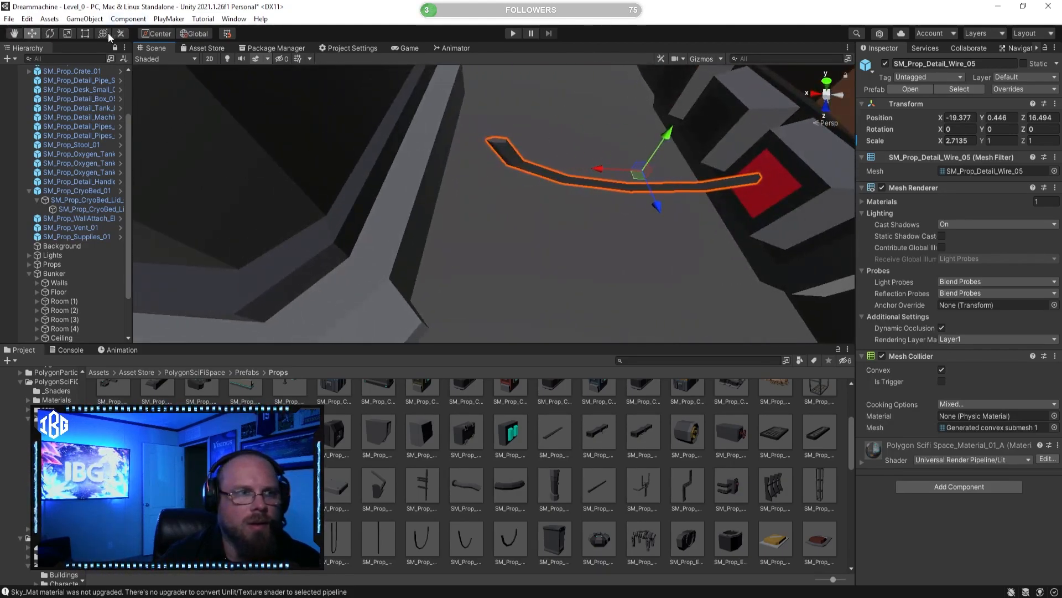
Step: Stretch the SM_Prop_Detail_Wire_05 from the red button to the cryo bed, to an X scale of about 4.3
{"action": "left_click", "coordinate": [86, 35]}
{"action": "right_click_drag", "start_coordinate": [403, 174], "coordinate": [415, 175]}
{"action": "key", "text": "s"}
{"action": "left_click_drag", "start_coordinate": [478, 192], "coordinate": [405, 190]}
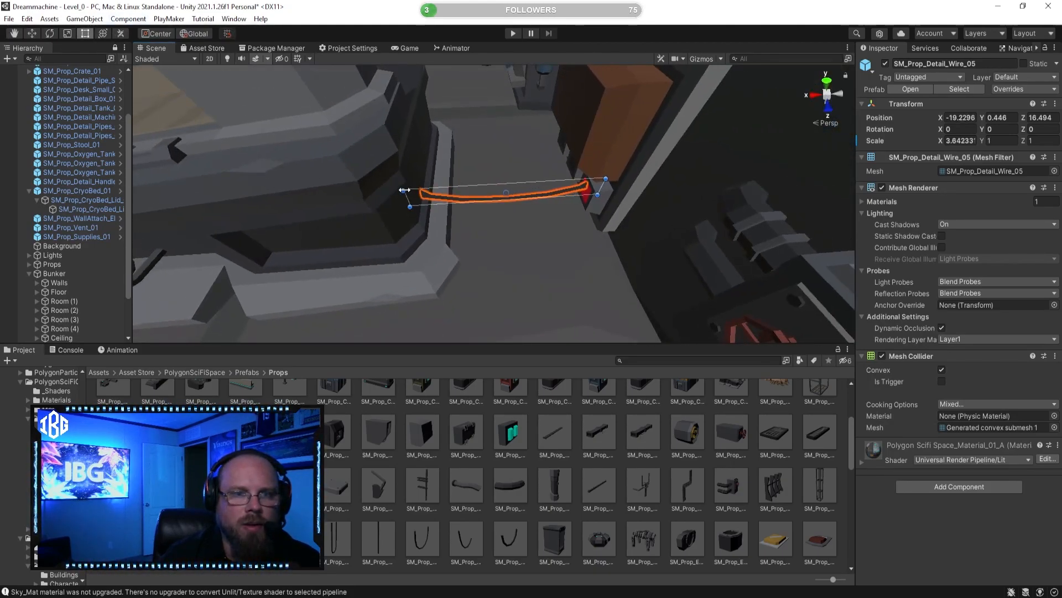
{"action": "left_click", "coordinate": [580, 464]}
{"action": "key", "text": "s"}
{"action": "right_click_drag", "start_coordinate": [510, 256], "coordinate": [466, 197]}
{"action": "key", "text": "a"}
{"action": "key", "text": "w"}
Step: Scale the SM_Prop_Detail_Wire_05 along Z and check its run from the red button across the floor
{"action": "left_click", "coordinate": [490, 192]}
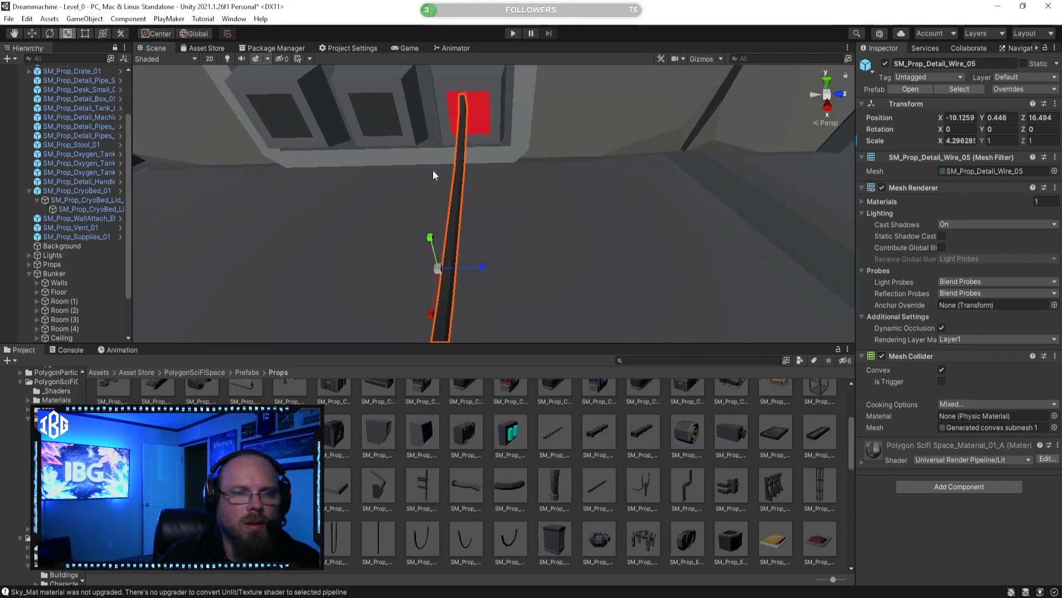
{"action": "left_click_drag", "start_coordinate": [482, 267], "coordinate": [500, 264]}
{"action": "left_click", "coordinate": [530, 468]}
{"action": "right_click_drag", "start_coordinate": [477, 246], "coordinate": [236, 261]}
{"action": "right_click_drag", "start_coordinate": [368, 191], "coordinate": [537, 231]}
{"action": "left_click", "coordinate": [536, 230]}
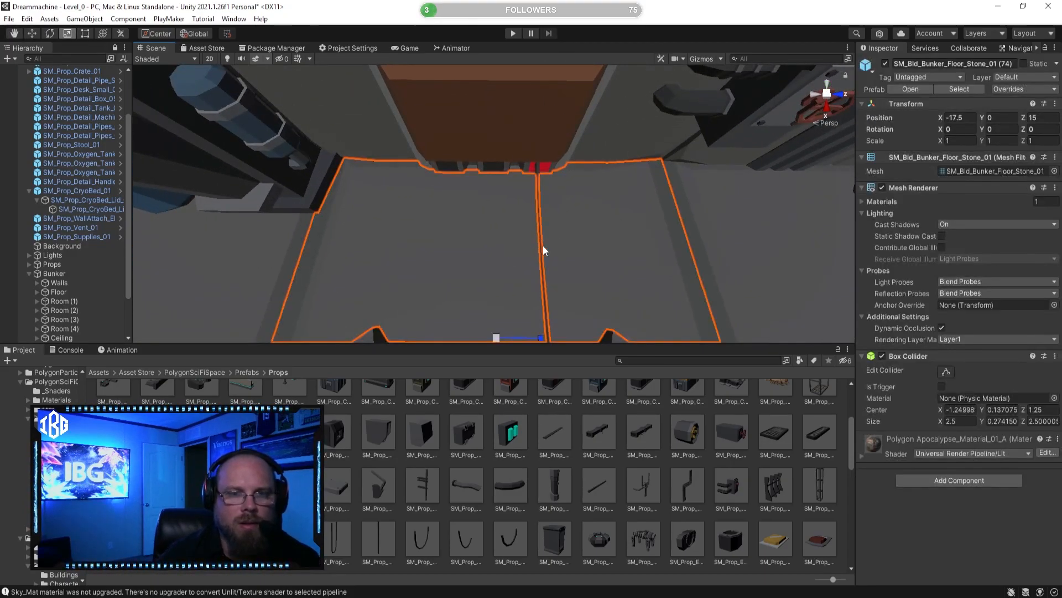
Step: Duplicate the stretched floor wire twice and space the copies along Z between the supply panel and the cryo bed
{"action": "left_click", "coordinate": [543, 252]}
{"action": "key", "text": "ctrl+d"}
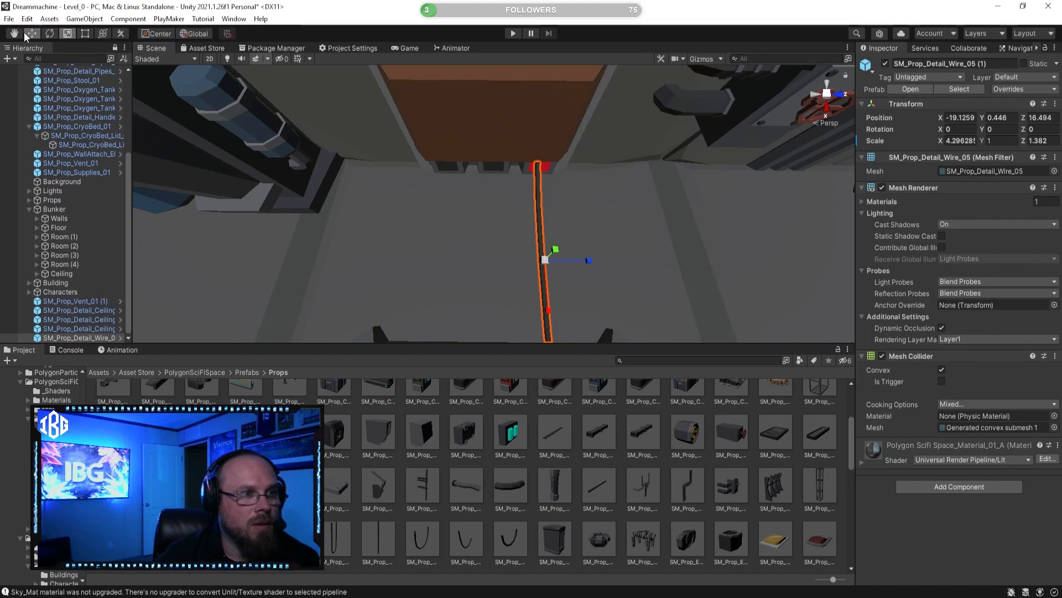
{"action": "left_click_drag", "start_coordinate": [587, 262], "coordinate": [481, 264]}
{"action": "key", "text": "ctrl+d"}
{"action": "left_click", "coordinate": [524, 461]}
{"action": "right_click_drag", "start_coordinate": [498, 232], "coordinate": [428, 79]}
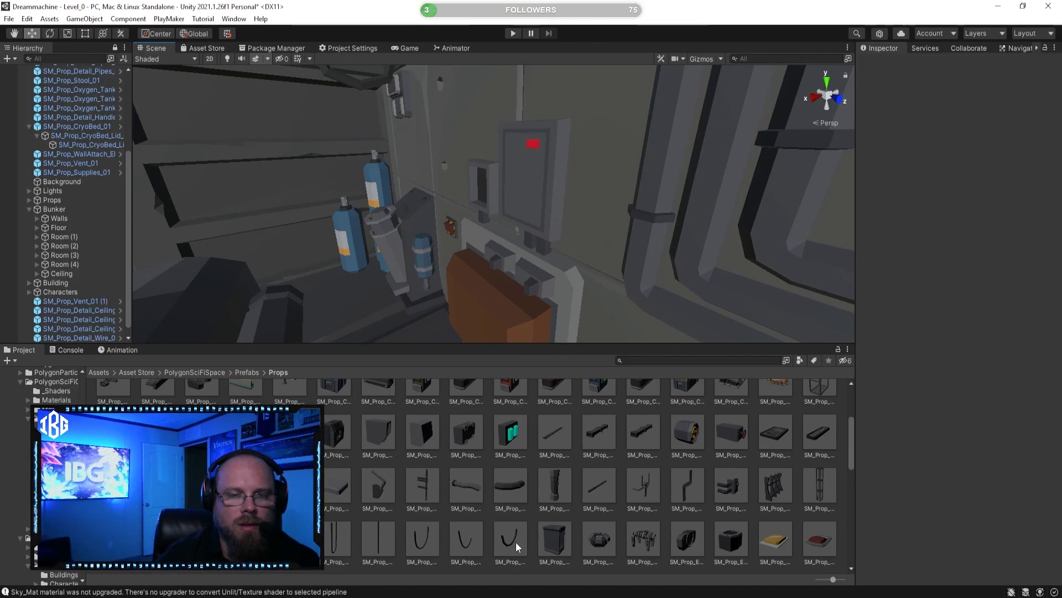
Step: Place another SM_Prop_Detail_Wire_05 at the supply panel's upper connectors, rotate it 90 on Y and position it at about X -19.659, Y 1.252, Z 16.408
{"action": "left_click_drag", "start_coordinate": [515, 545], "coordinate": [476, 249]}
{"action": "right_click_drag", "start_coordinate": [476, 249], "coordinate": [591, 338]}
{"action": "left_click", "coordinate": [49, 34]}
{"action": "left_click_drag", "start_coordinate": [529, 294], "coordinate": [420, 282]}
{"action": "left_click", "coordinate": [33, 36]}
{"action": "right_click_drag", "start_coordinate": [307, 188], "coordinate": [369, 244]}
{"action": "left_click_drag", "start_coordinate": [606, 218], "coordinate": [684, 194]}
{"action": "right_click_drag", "start_coordinate": [684, 195], "coordinate": [708, 174]}
{"action": "left_click_drag", "start_coordinate": [572, 242], "coordinate": [567, 275]}
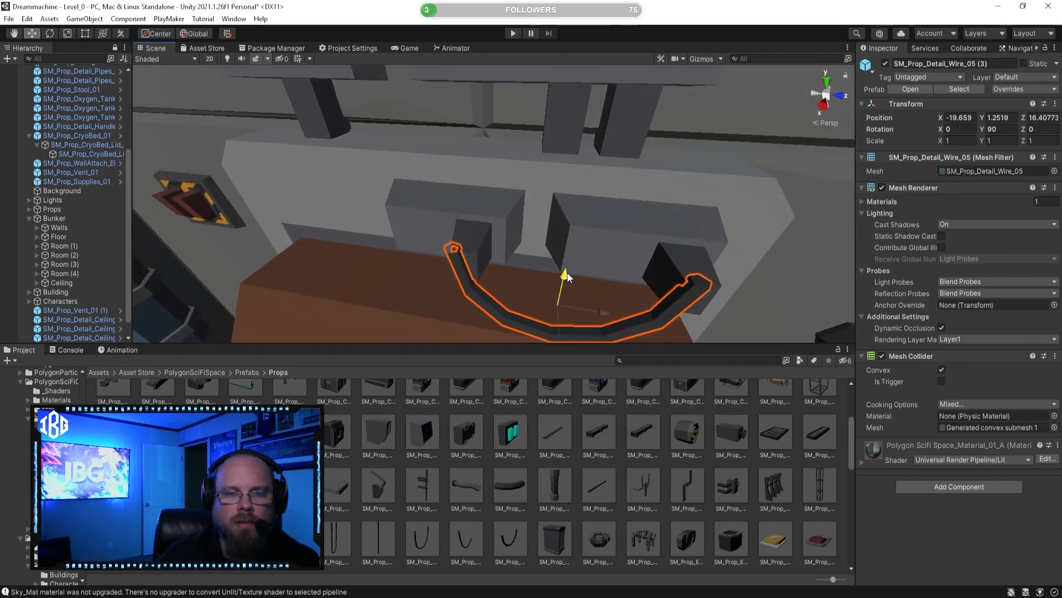
Step: Align the short wire with the supply panel's two upper connectors, at about X -19.673 and Z 16.421
{"action": "left_click", "coordinate": [85, 34]}
{"action": "right_click_drag", "start_coordinate": [478, 251], "coordinate": [533, 267]}
{"action": "middle_click_drag", "start_coordinate": [714, 285], "coordinate": [479, 276]}
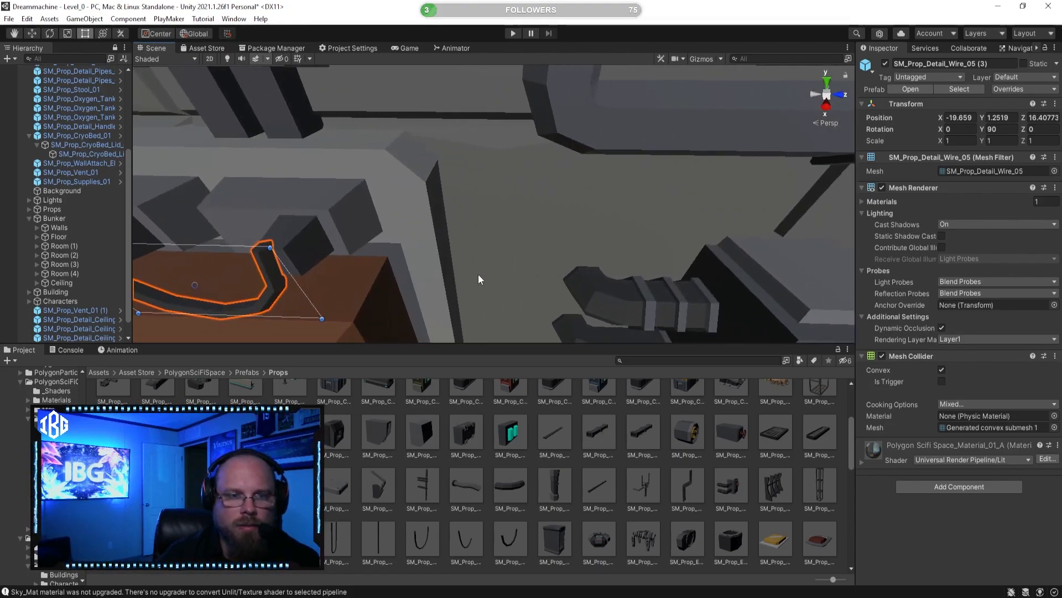
{"action": "left_click", "coordinate": [37, 32]}
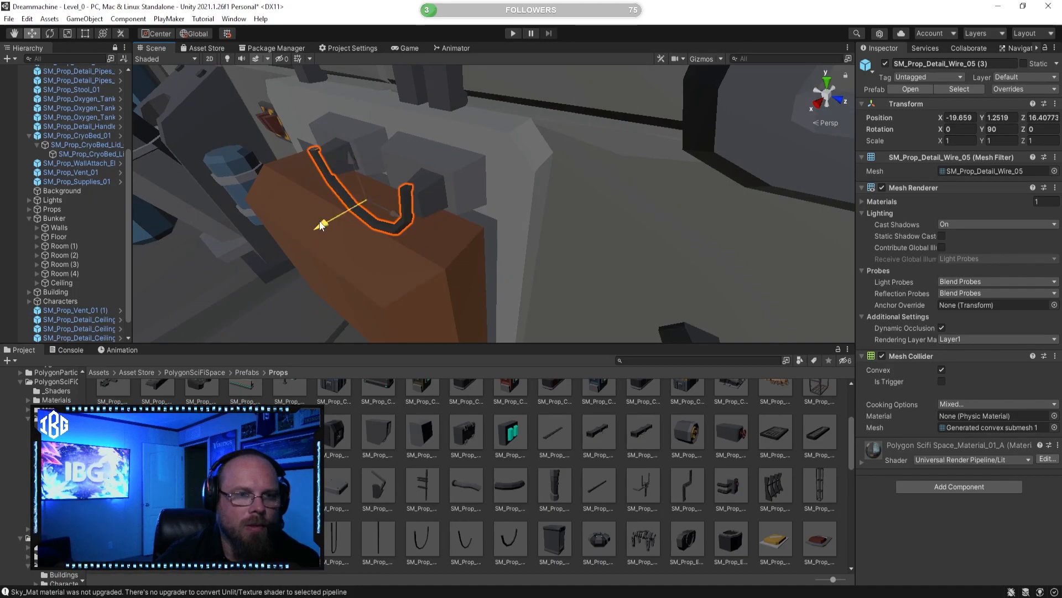
{"action": "left_click_drag", "start_coordinate": [321, 226], "coordinate": [328, 221]}
{"action": "right_click_drag", "start_coordinate": [352, 209], "coordinate": [445, 215]}
{"action": "key", "text": "a"}
{"action": "key", "text": "d"}
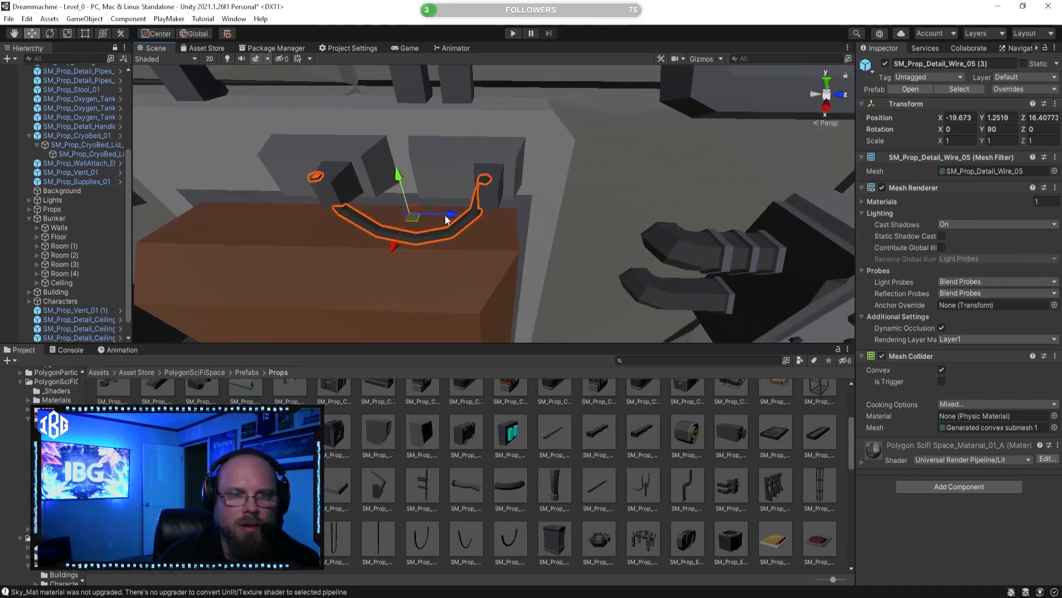
{"action": "left_click_drag", "start_coordinate": [445, 214], "coordinate": [454, 217]}
Step: Resize the short wire to about 0.98 on X and 0.764 on Y, and seat it in the connectors at Y 1.275
{"action": "left_click", "coordinate": [85, 33]}
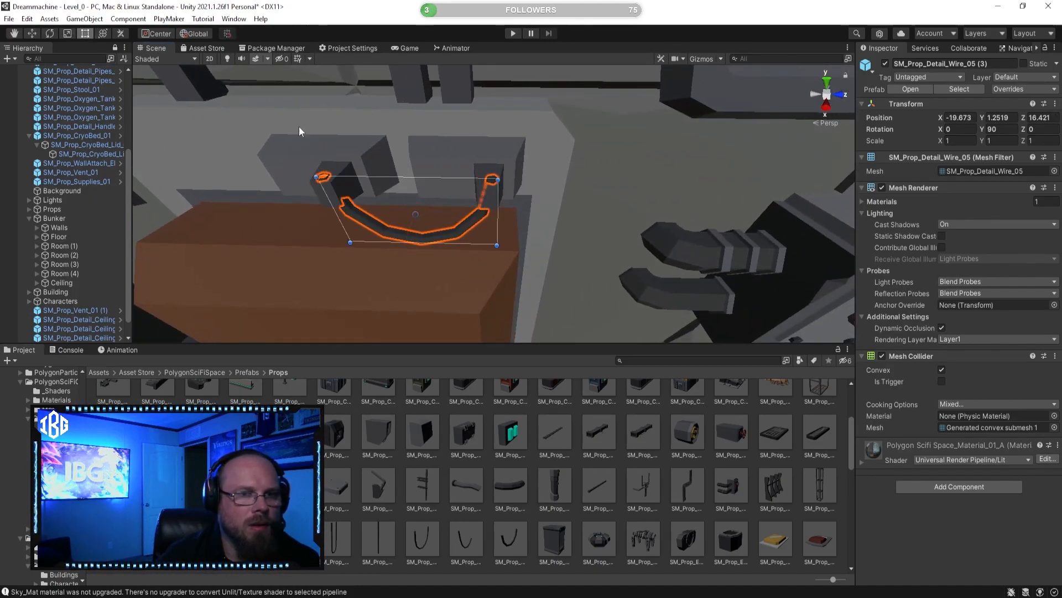
{"action": "left_click_drag", "start_coordinate": [497, 206], "coordinate": [493, 207]}
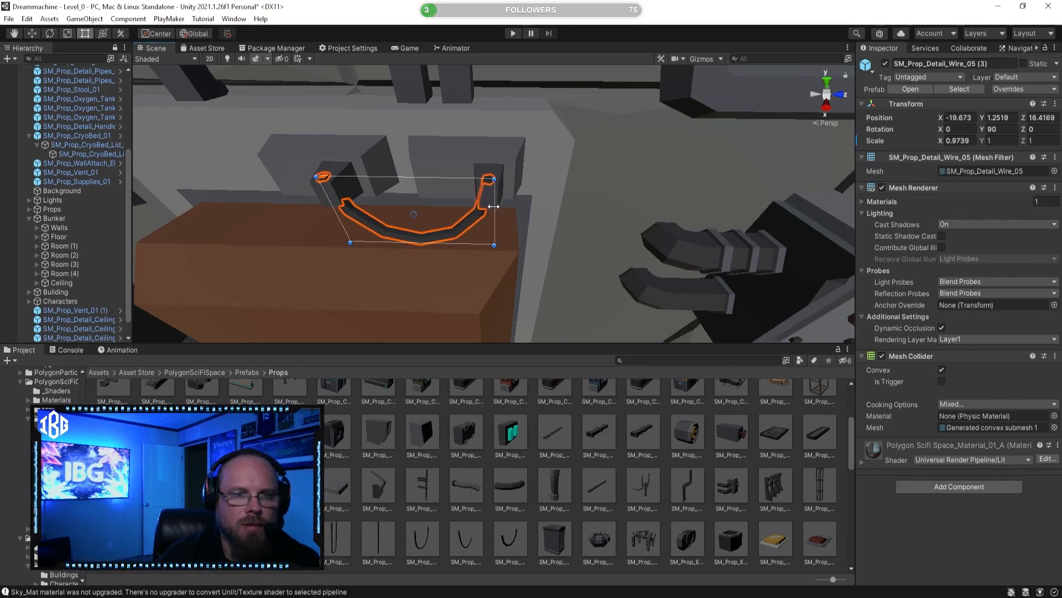
{"action": "left_click", "coordinate": [535, 461]}
{"action": "right_click_drag", "start_coordinate": [471, 298], "coordinate": [464, 285]}
{"action": "left_click", "coordinate": [467, 208]}
{"action": "left_click_drag", "start_coordinate": [450, 213], "coordinate": [461, 203]}
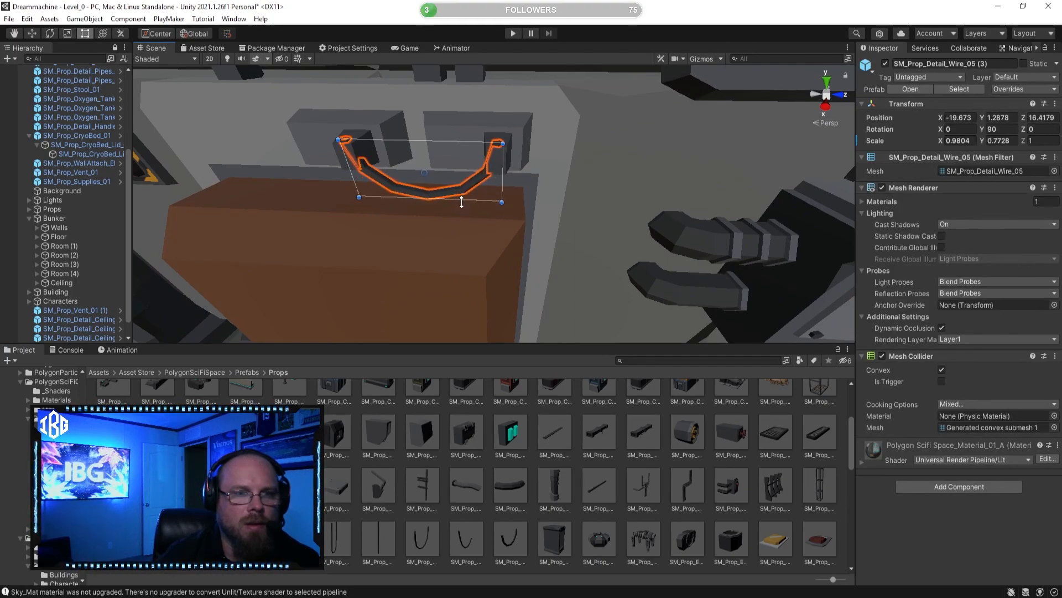
{"action": "left_click", "coordinate": [32, 34]}
{"action": "left_click_drag", "start_coordinate": [415, 125], "coordinate": [421, 129]}
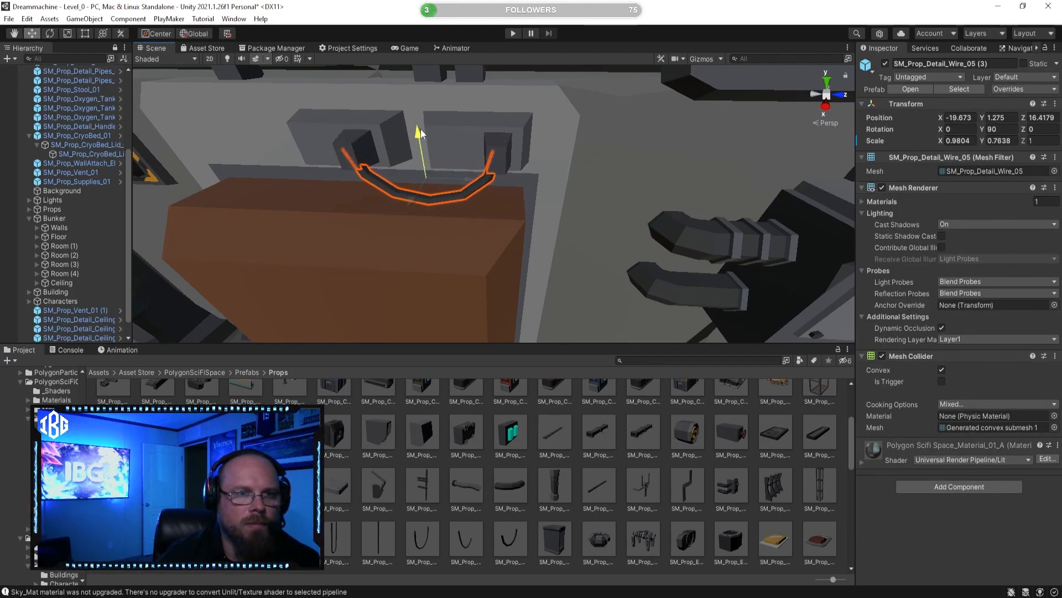
Step: Shift the SM_Prop_Detail_Wire_01 hanging from the ceiling near the supply panel to Z 16.462
{"action": "left_click", "coordinate": [567, 427]}
{"action": "scroll", "coordinate": [559, 260], "scroll_direction": "down", "scroll_amount": 6}
{"action": "left_click_drag", "start_coordinate": [562, 252], "coordinate": [470, 58], "text": "alt"}
{"action": "left_click", "coordinate": [461, 235]}
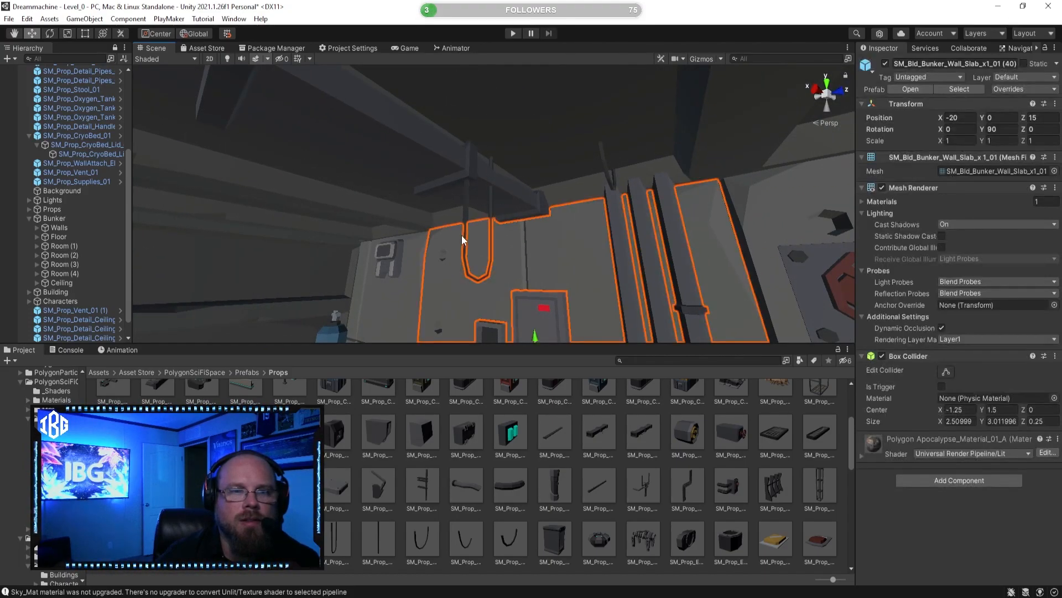
{"action": "left_click", "coordinate": [465, 205]}
{"action": "left_click_drag", "start_coordinate": [518, 203], "coordinate": [523, 197]}
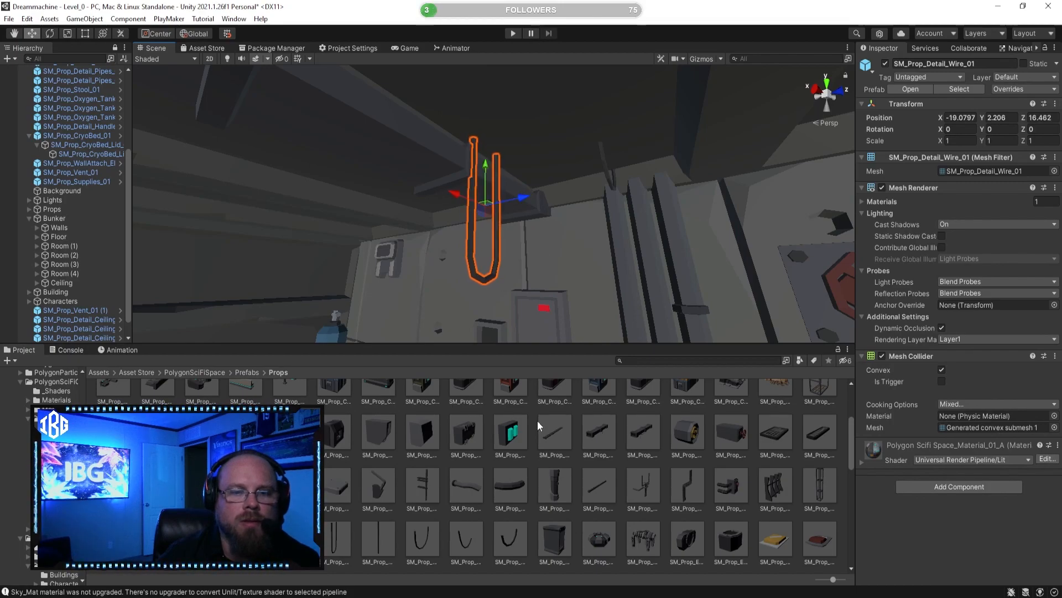
{"action": "left_click", "coordinate": [531, 461]}
{"action": "key", "text": "s"}
{"action": "right_click_drag", "start_coordinate": [490, 265], "coordinate": [439, 357]}
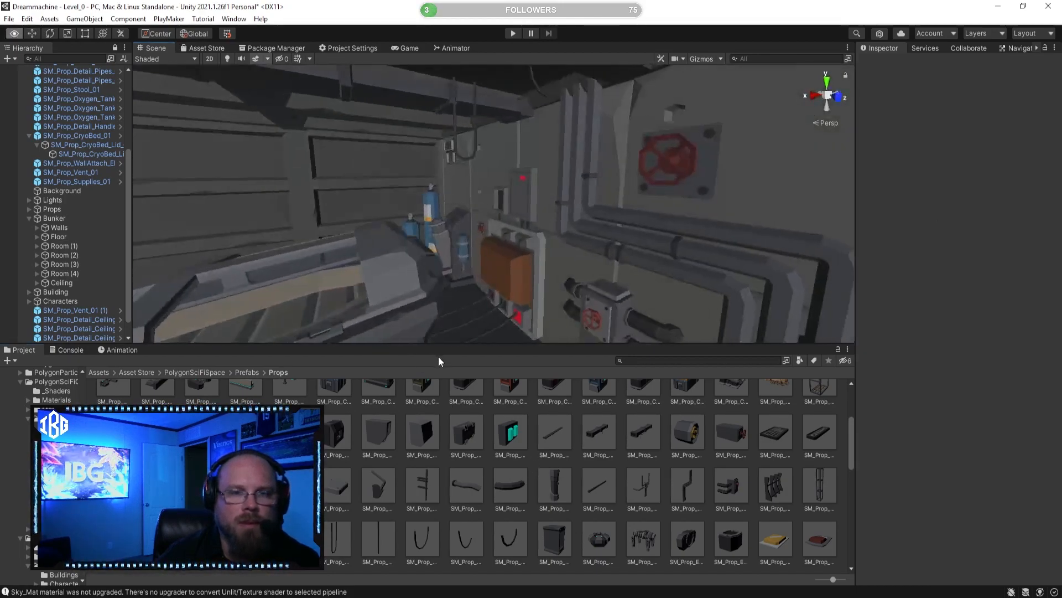
Step: Look through the prop prefabs for a bed connection, including SM_Prop_Detail_Pipe_Broken_01, SM_Prop_Detail_Pipe_Corner_01 and SM_Prop_Detail_Pipe_Straight_01
{"action": "right_click_drag", "start_coordinate": [479, 259], "coordinate": [537, 338]}
{"action": "key", "text": "w"}
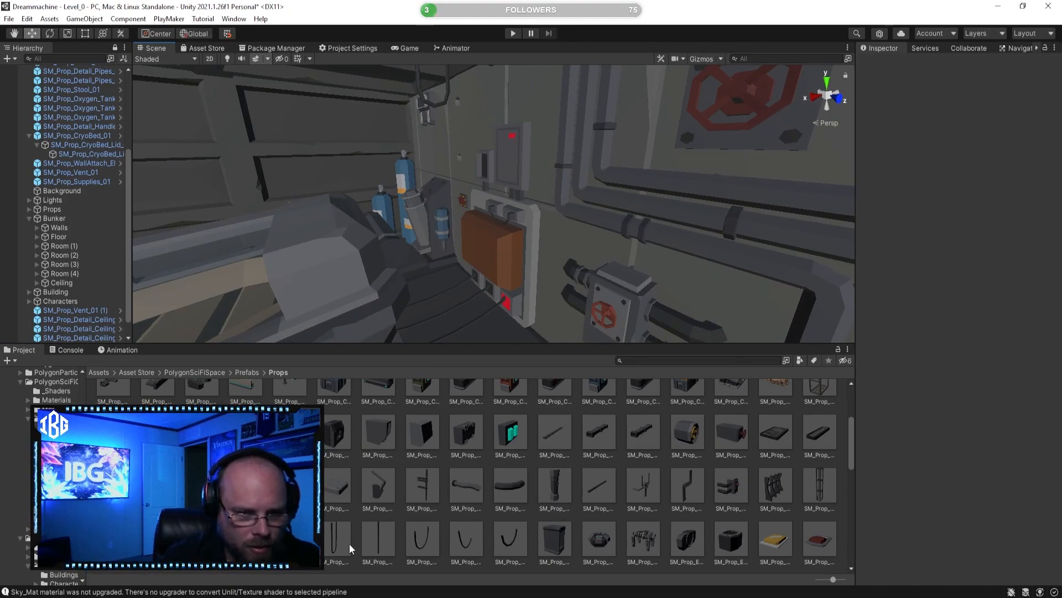
{"action": "left_click", "coordinate": [331, 536]}
{"action": "left_click_drag", "start_coordinate": [341, 536], "coordinate": [445, 485]}
{"action": "key", "text": "a"}
{"action": "right_click_drag", "start_coordinate": [454, 260], "coordinate": [464, 334]}
{"action": "left_click", "coordinate": [469, 501]}
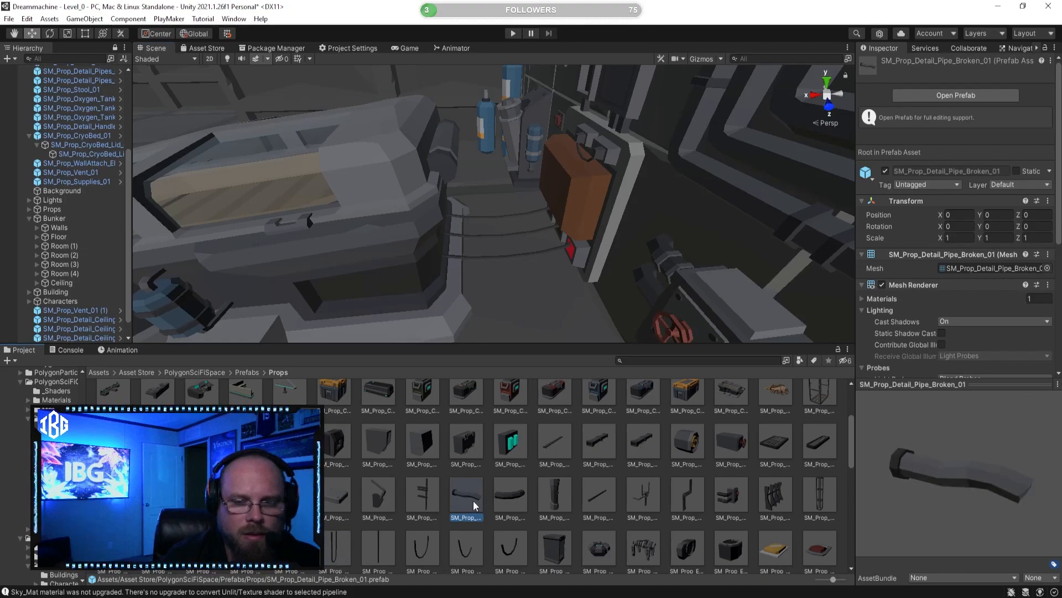
{"action": "left_click_drag", "start_coordinate": [972, 476], "coordinate": [788, 466]}
{"action": "right_click_drag", "start_coordinate": [500, 244], "coordinate": [558, 241]}
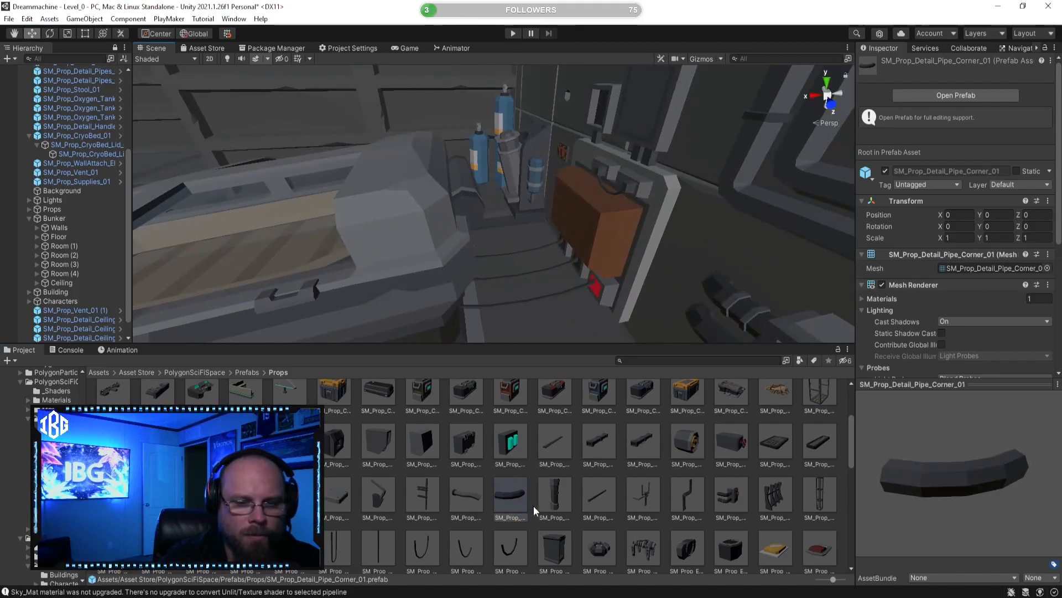
{"action": "left_click", "coordinate": [594, 505]}
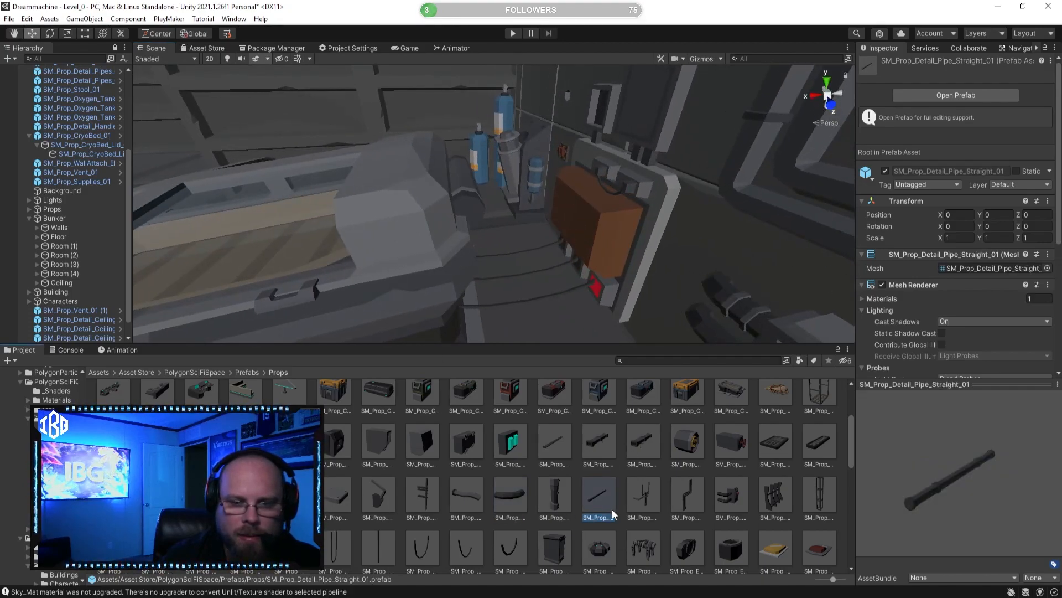
Step: Place an SM_Prop_Detail_Pipe_Straight_01 between the supply panel and the cryo bed, at about X -18.532, Y -0.376, Z 15.439
{"action": "left_click_drag", "start_coordinate": [599, 503], "coordinate": [555, 279]}
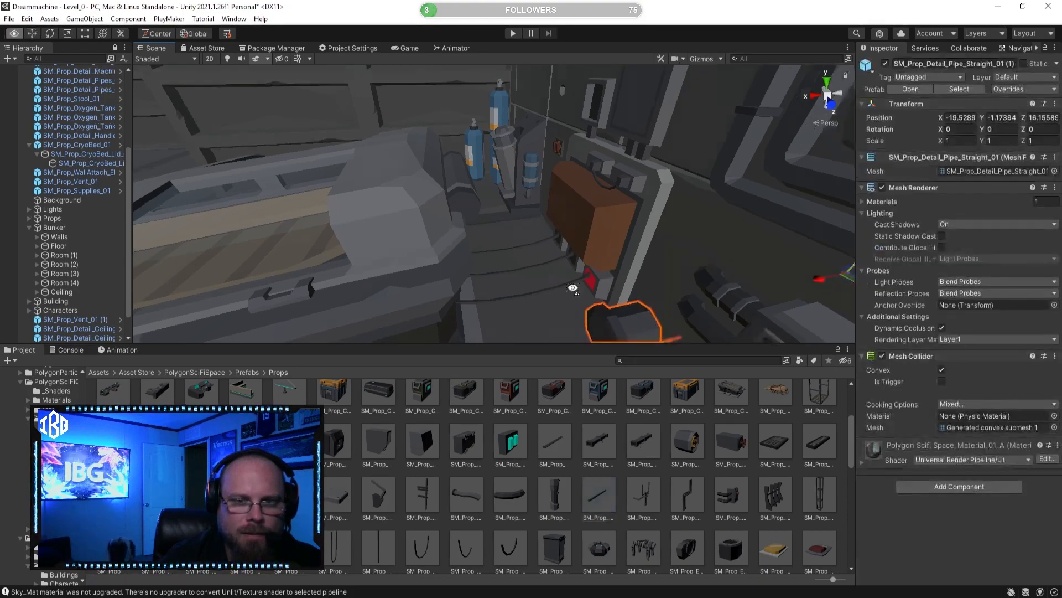
{"action": "left_click_drag", "start_coordinate": [732, 165], "coordinate": [733, 112]}
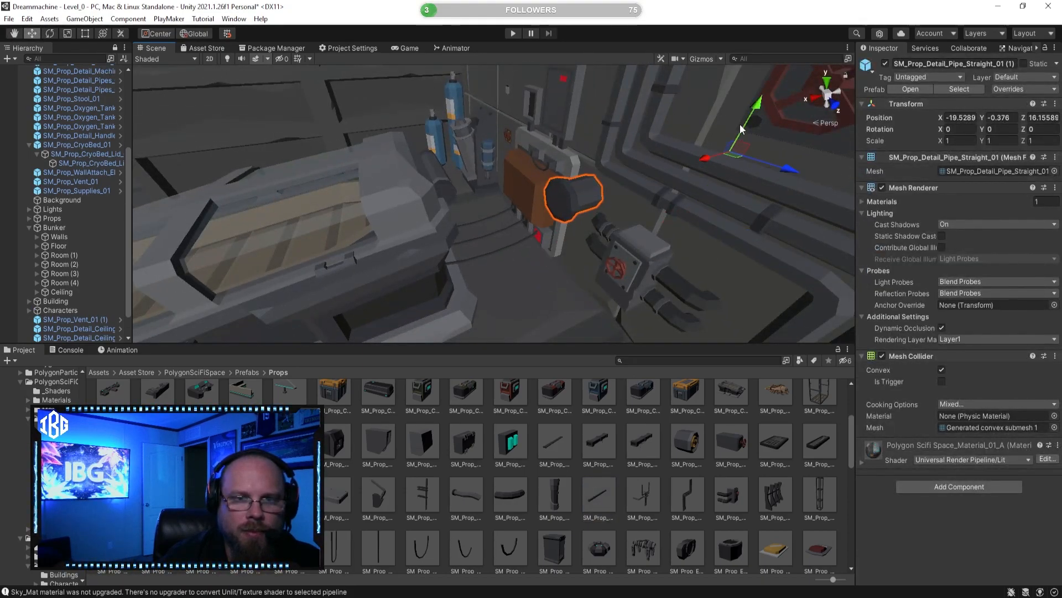
{"action": "left_click_drag", "start_coordinate": [792, 173], "coordinate": [587, 149]}
{"action": "left_click_drag", "start_coordinate": [587, 149], "coordinate": [441, 153], "text": "alt"}
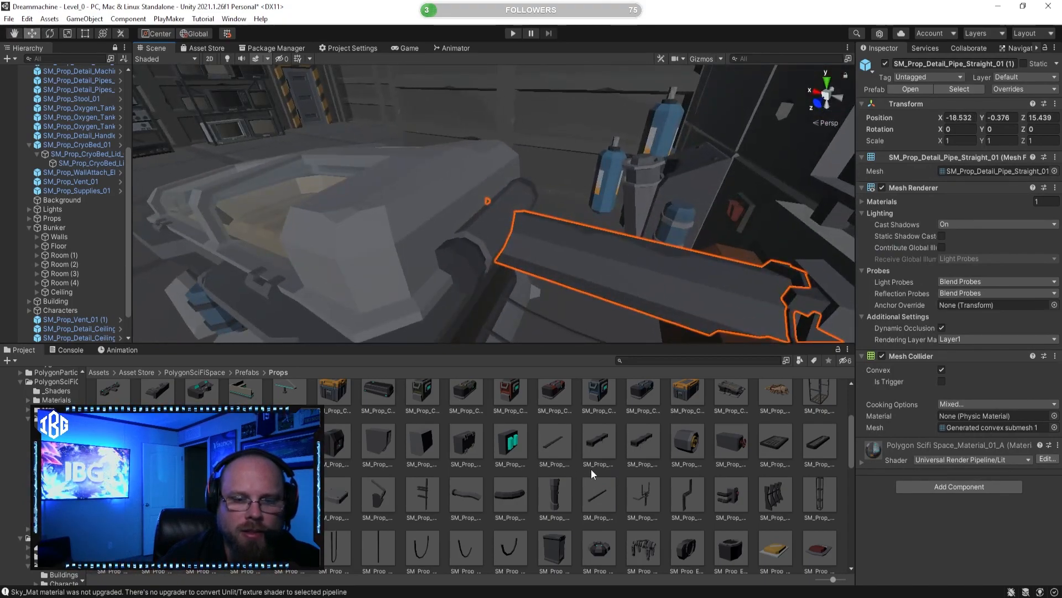
Step: Scale down the straight pipe and position it so it runs from the supply panel to the head of the cryo bed
{"action": "left_click", "coordinate": [510, 392]}
{"action": "left_click", "coordinate": [556, 222]}
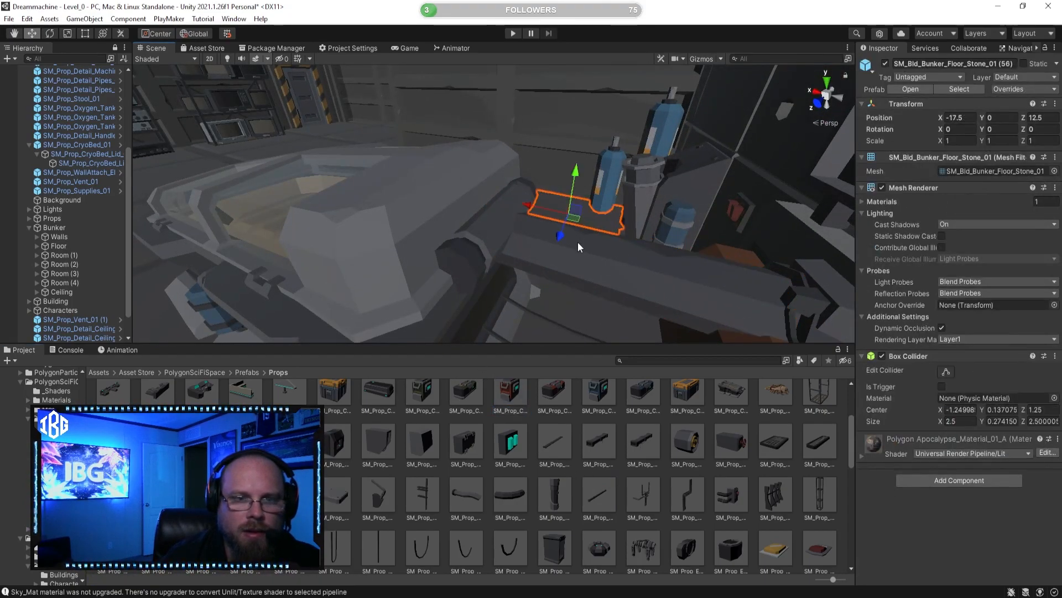
{"action": "left_click", "coordinate": [704, 302]}
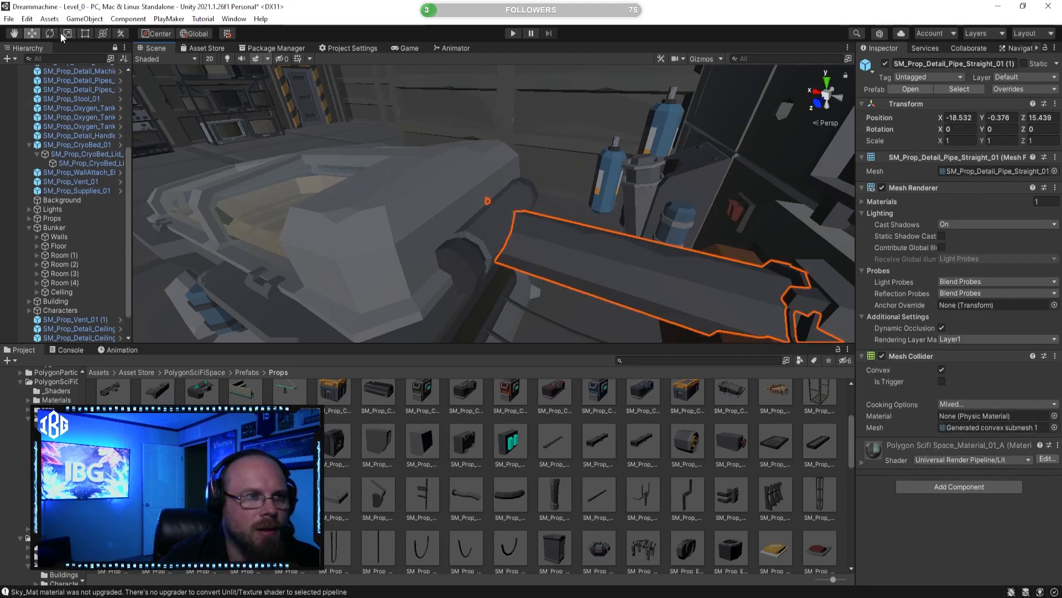
{"action": "left_click_drag", "start_coordinate": [674, 289], "coordinate": [549, 219], "text": "alt"}
{"action": "left_click", "coordinate": [33, 34]}
{"action": "right_click_drag", "start_coordinate": [549, 218], "coordinate": [639, 239]}
{"action": "key", "text": "w"}
{"action": "left_click_drag", "start_coordinate": [637, 193], "coordinate": [634, 169]}
{"action": "left_click", "coordinate": [612, 469]}
Step: Examine the pipe's connection to the supply panel and the cryo bed from several sides
{"action": "key", "text": "d"}
{"action": "right_click_drag", "start_coordinate": [534, 222], "coordinate": [301, 211]}
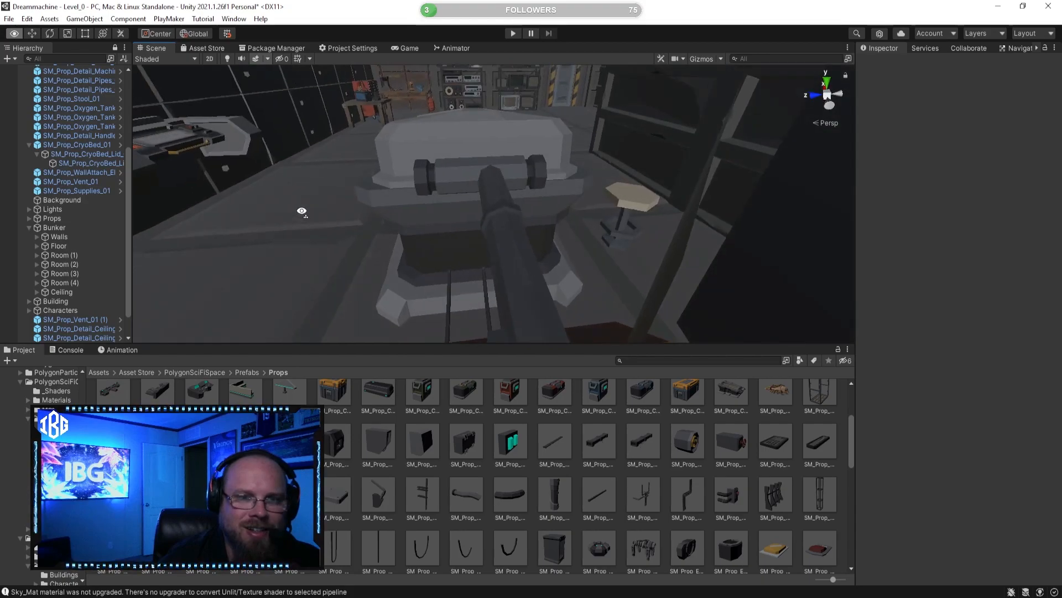
{"action": "left_click", "coordinate": [519, 258]}
{"action": "right_click_drag", "start_coordinate": [522, 243], "coordinate": [481, 298]}
{"action": "key", "text": "s"}
{"action": "left_click_drag", "start_coordinate": [454, 289], "coordinate": [448, 288]}
{"action": "key", "text": "w"}
{"action": "right_click_drag", "start_coordinate": [490, 305], "coordinate": [519, 261]}
{"action": "key", "text": "a"}
{"action": "left_click", "coordinate": [614, 484]}
{"action": "right_click_drag", "start_coordinate": [619, 233], "coordinate": [563, 243]}
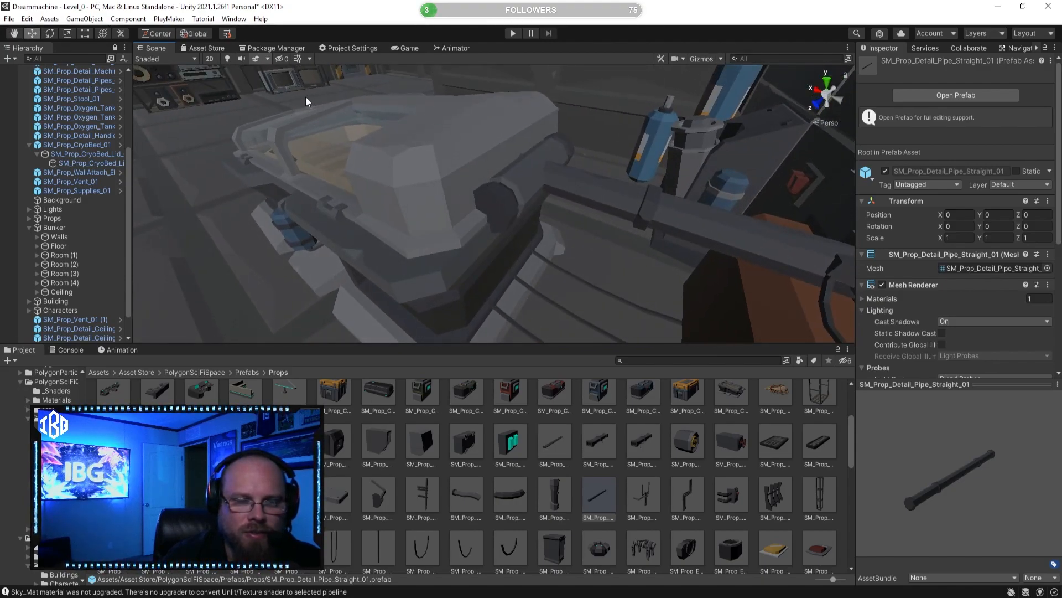
{"action": "right_click_drag", "start_coordinate": [445, 182], "coordinate": [466, 162]}
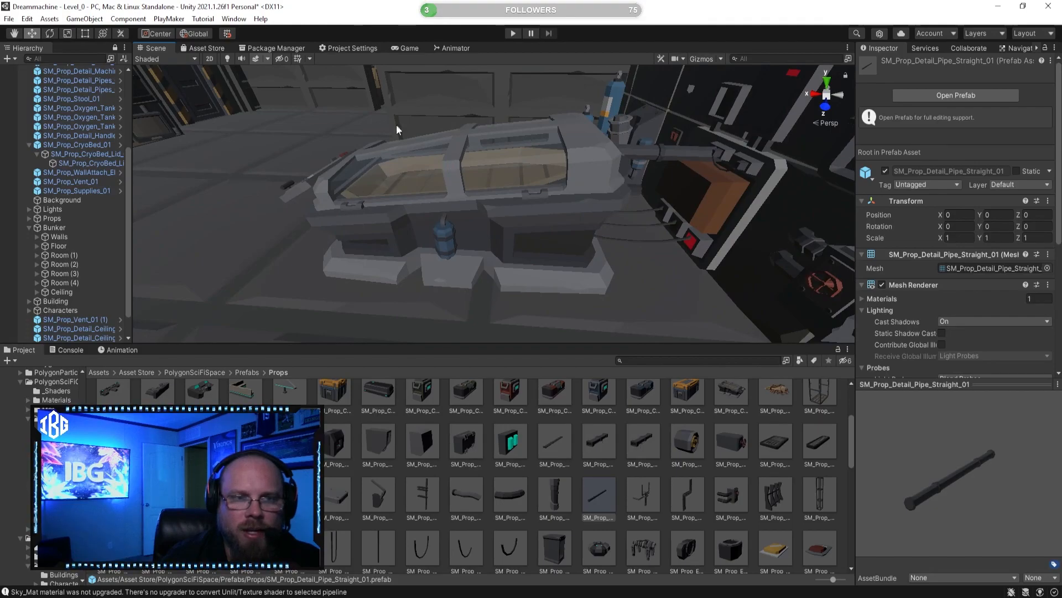
{"action": "right_click_drag", "start_coordinate": [434, 199], "coordinate": [546, 228]}
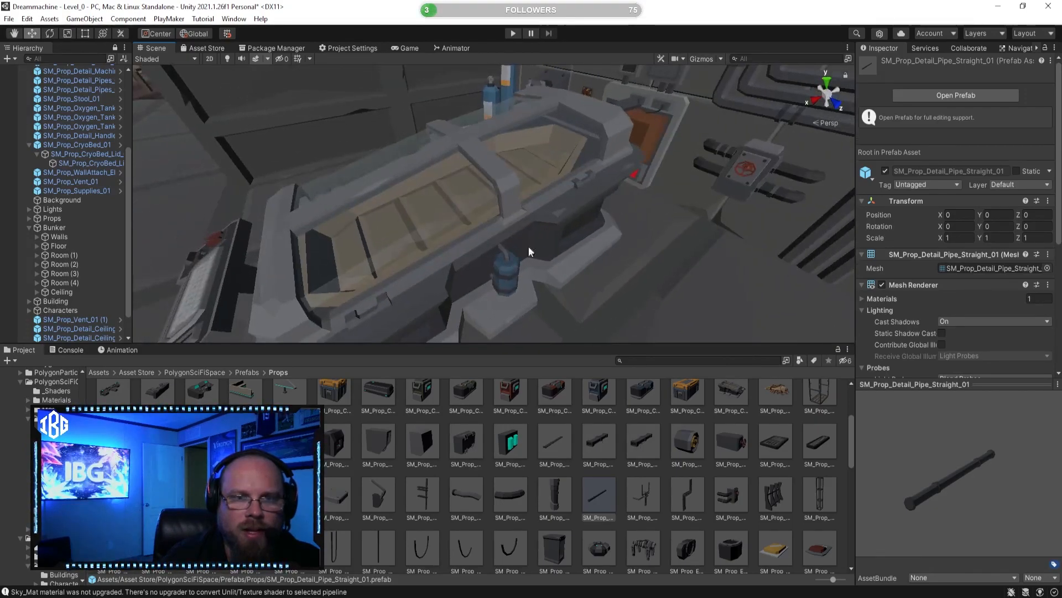
{"action": "right_click_drag", "start_coordinate": [436, 254], "coordinate": [679, 226]}
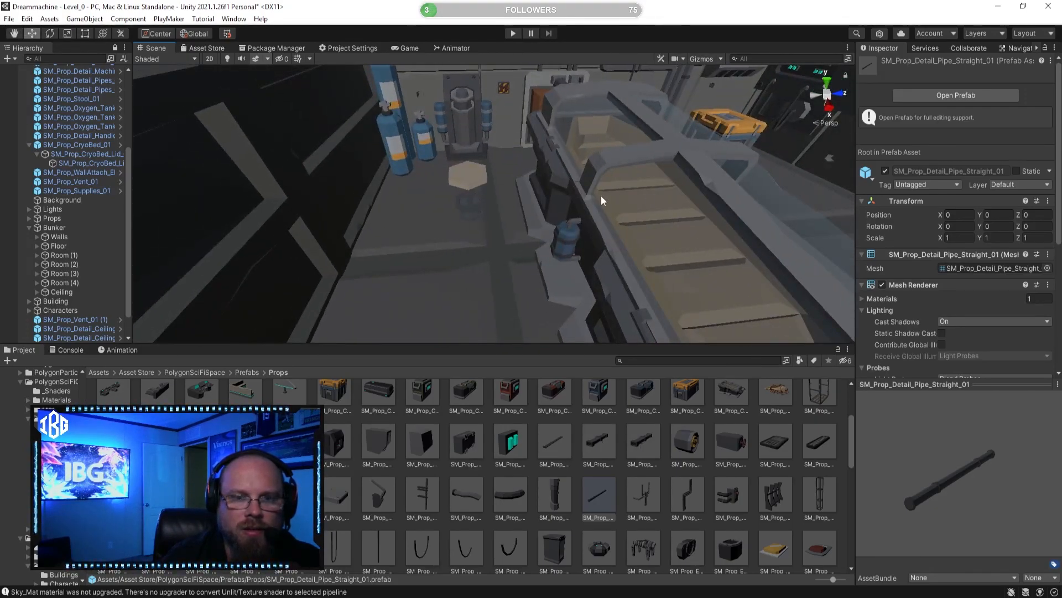
{"action": "right_click_drag", "start_coordinate": [545, 229], "coordinate": [611, 235]}
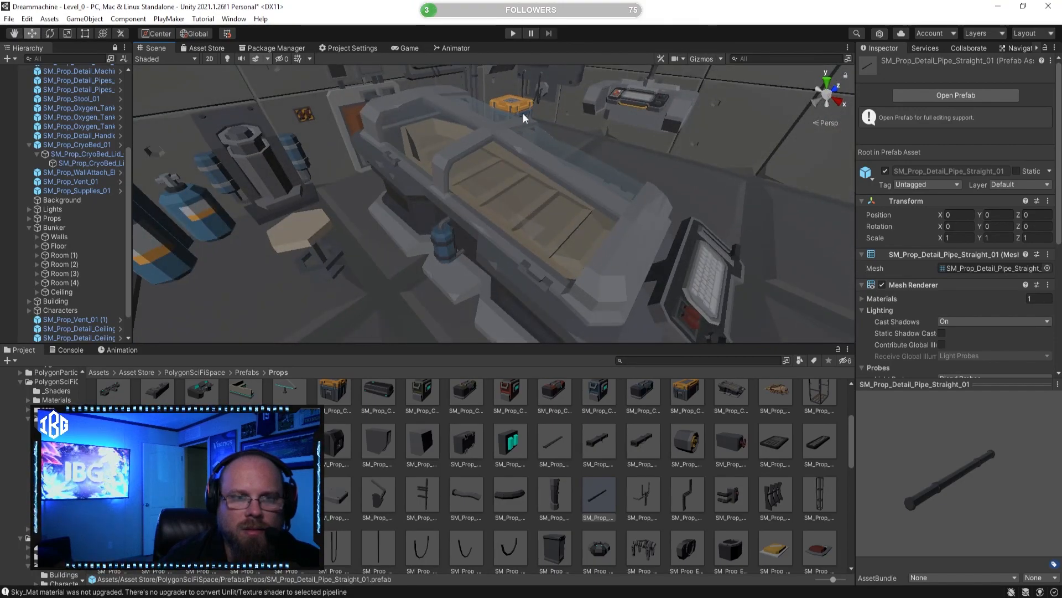
{"action": "right_click_drag", "start_coordinate": [450, 147], "coordinate": [556, 207]}
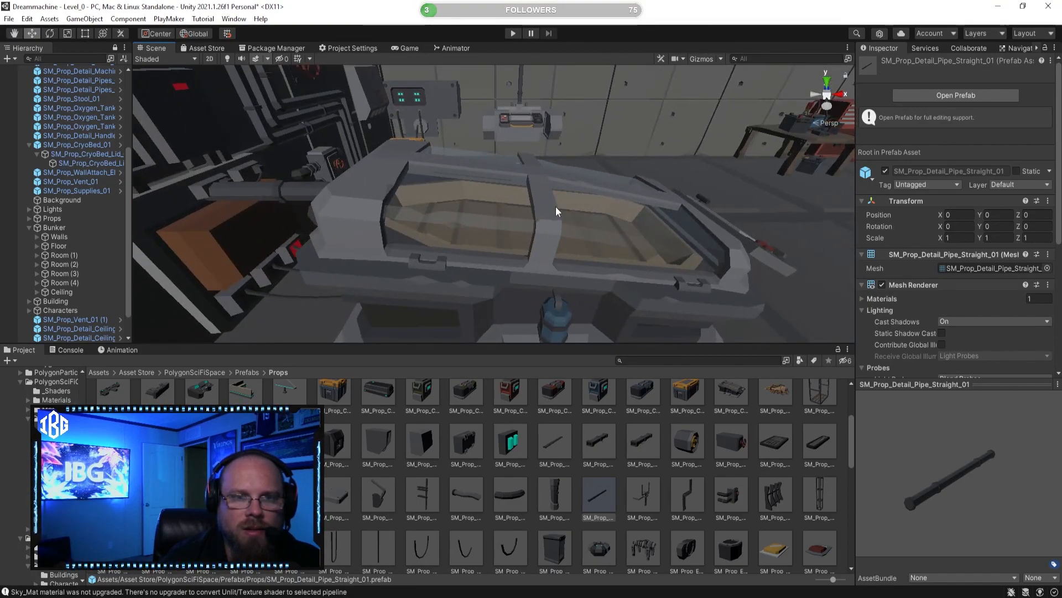
Step: Open the SM_Prop_CryoBed_Lid_01 by rotating it about its own pivot to about -22.4 on X
{"action": "left_click", "coordinate": [556, 207]}
{"action": "left_click", "coordinate": [539, 177]}
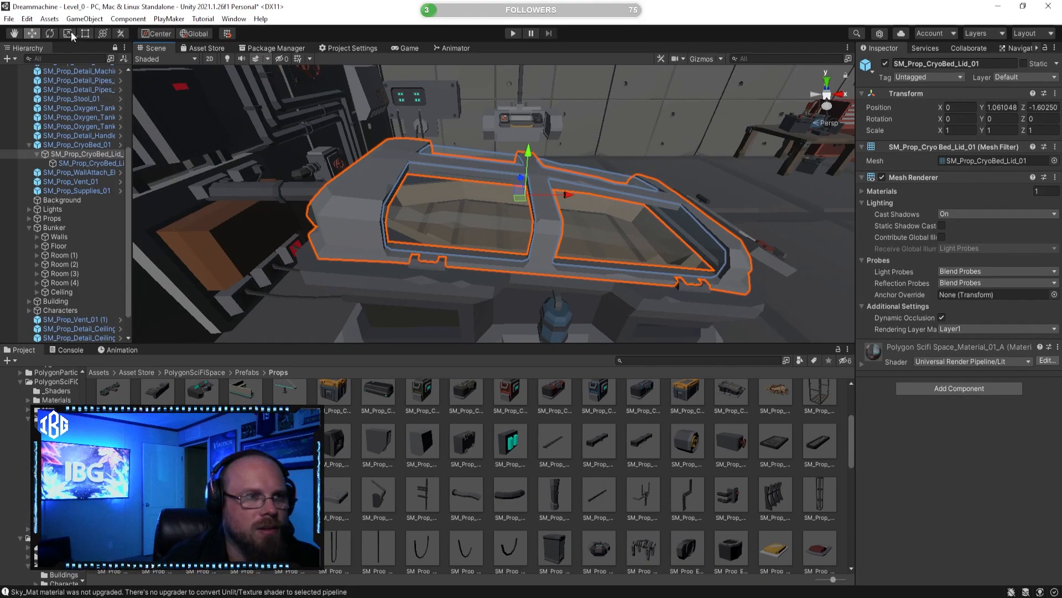
{"action": "key", "text": "e"}
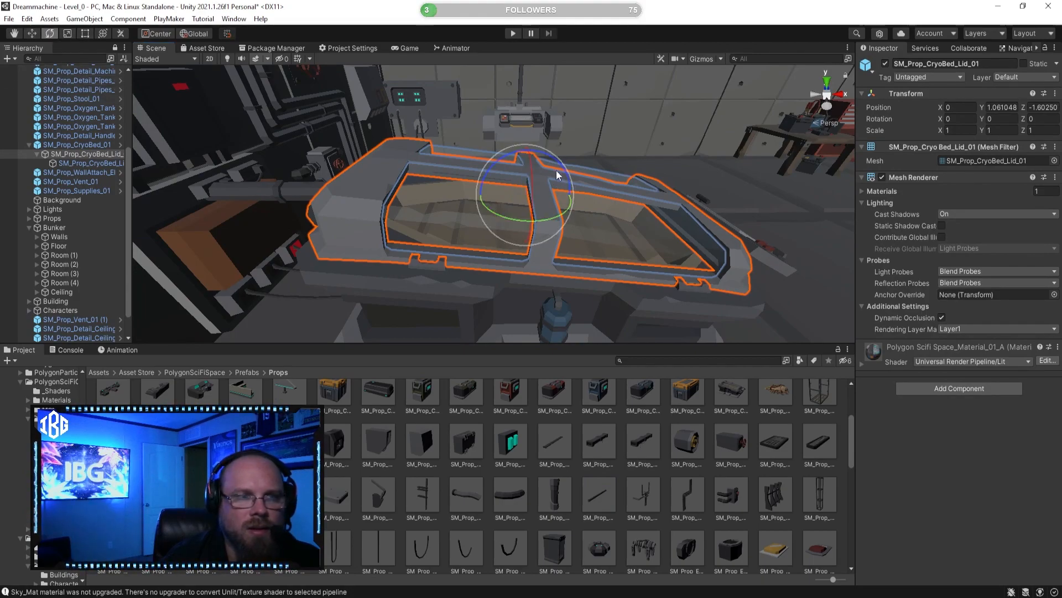
{"action": "left_click", "coordinate": [168, 35]}
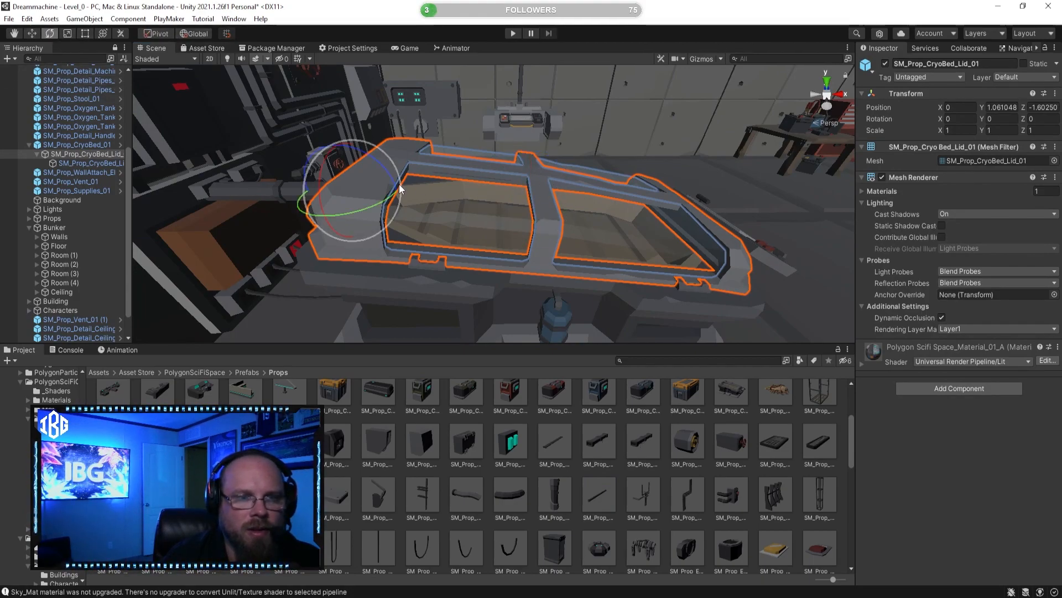
{"action": "left_click_drag", "start_coordinate": [395, 186], "coordinate": [386, 151]}
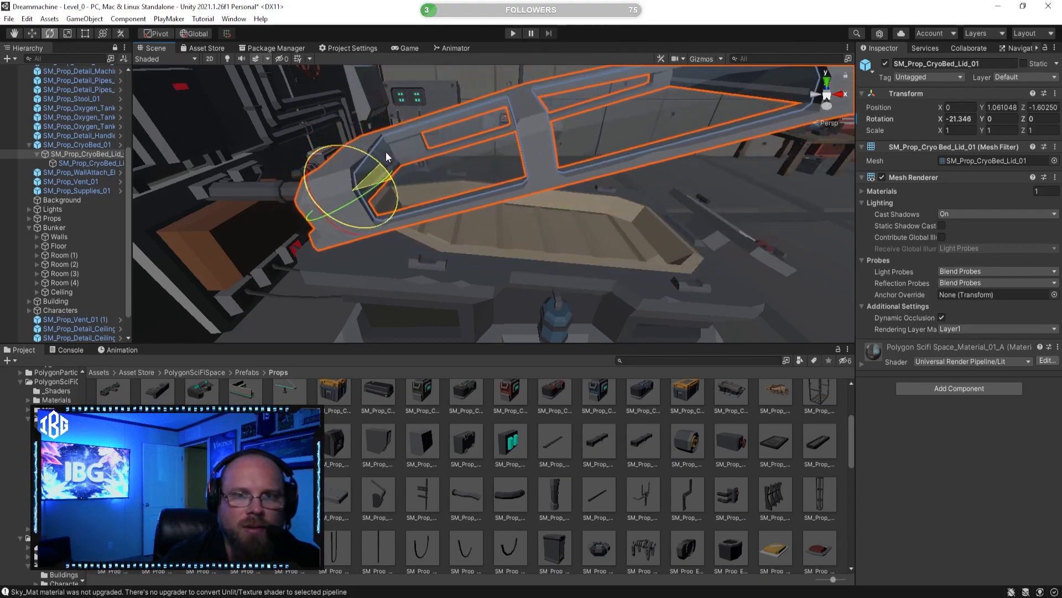
Step: Inspect the raised cryo bed lid and its fit with the bed, the pipe and the surrounding room
{"action": "left_click", "coordinate": [582, 413]}
{"action": "key", "text": "s"}
{"action": "right_click_drag", "start_coordinate": [609, 226], "coordinate": [285, 186]}
{"action": "key", "text": "w"}
{"action": "left_click", "coordinate": [400, 201]}
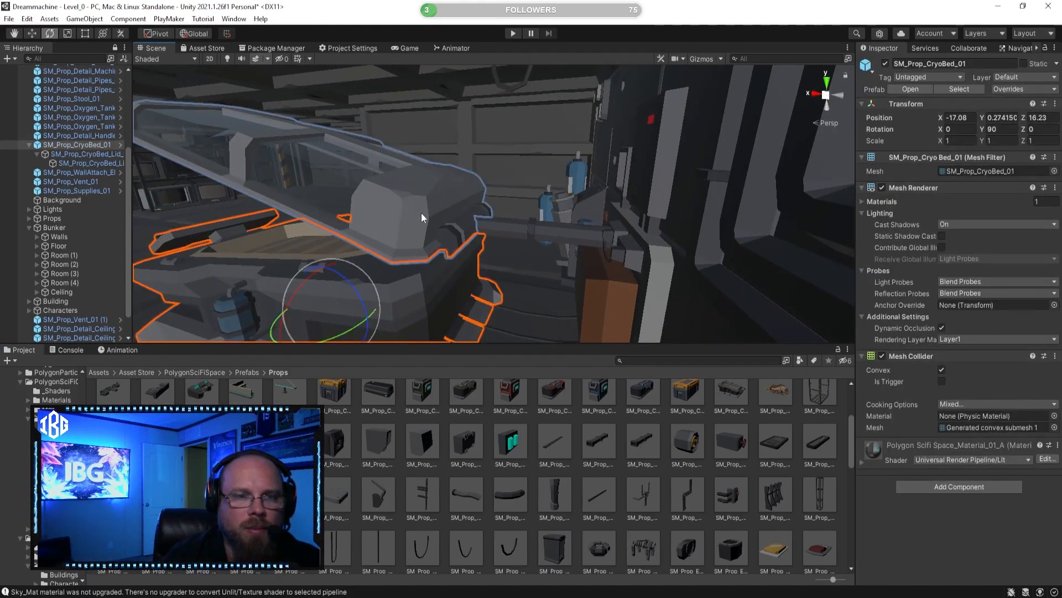
{"action": "left_click", "coordinate": [400, 200]}
{"action": "mouse_move", "coordinate": [508, 212]}
{"action": "left_mouse_down"}
{"action": "mouse_move", "coordinate": [529, 219]}
{"action": "mouse_move", "coordinate": [511, 208]}
{"action": "left_mouse_up"}
{"action": "right_click_drag", "start_coordinate": [496, 194], "coordinate": [560, 198]}
{"action": "mouse_move", "coordinate": [662, 227]}
{"action": "left_mouse_down"}
{"action": "mouse_move", "coordinate": [681, 228]}
{"action": "mouse_move", "coordinate": [670, 243]}
{"action": "left_mouse_up"}
{"action": "left_click", "coordinate": [660, 476]}
{"action": "right_click_drag", "start_coordinate": [559, 311], "coordinate": [622, 316]}
{"action": "left_click", "coordinate": [520, 142]}
{"action": "left_click", "coordinate": [499, 127]}
{"action": "left_click_drag", "start_coordinate": [499, 128], "coordinate": [616, 239], "text": "alt"}
{"action": "left_click", "coordinate": [627, 466]}
{"action": "right_click_drag", "start_coordinate": [593, 278], "coordinate": [250, 256]}
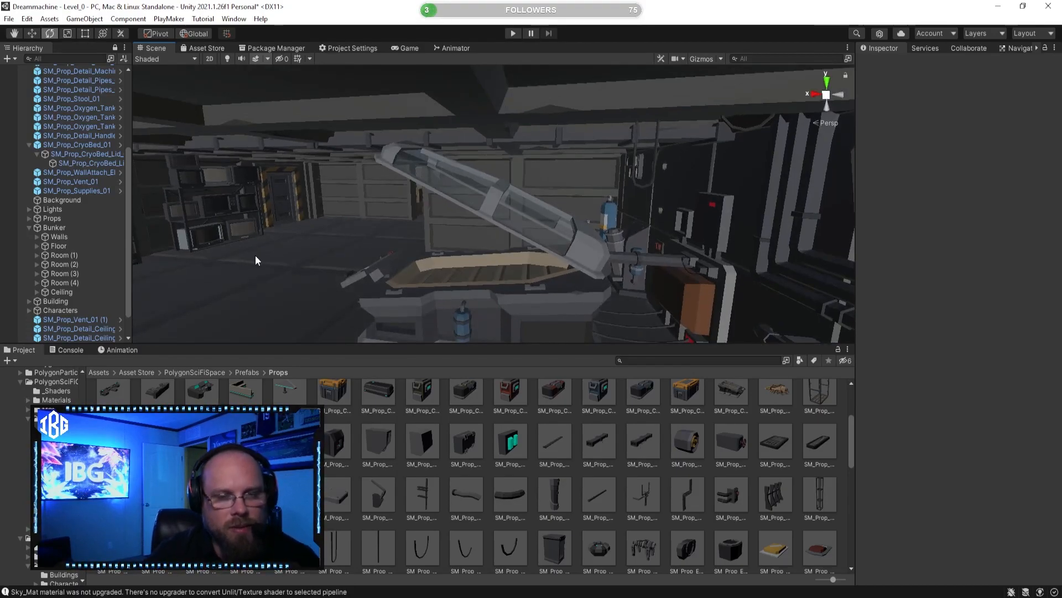
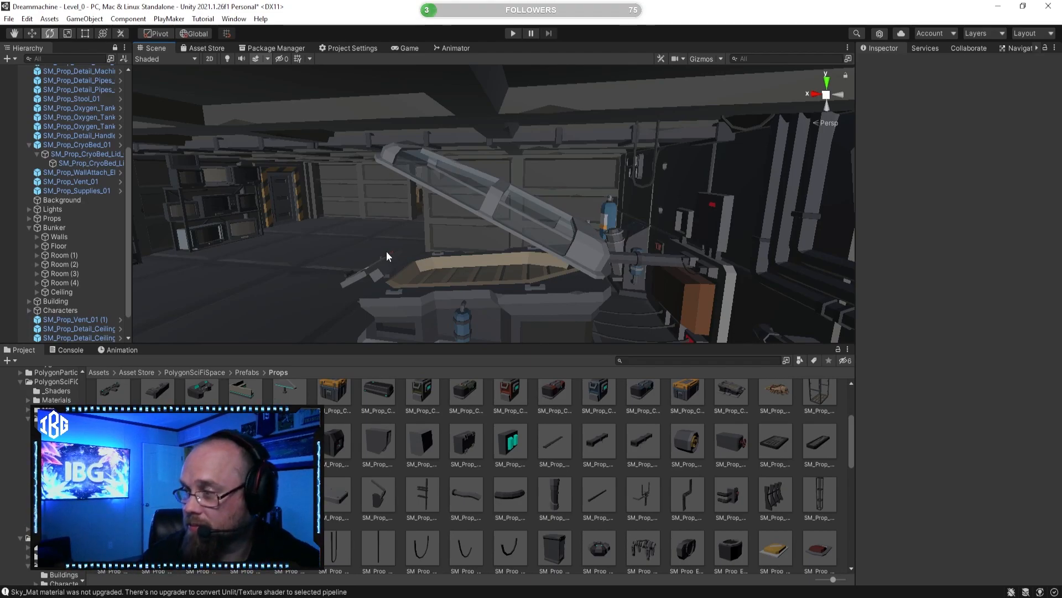
Step: Delete the straight pipe that runs between the supply panel and the head of the cryo bed
{"action": "key", "text": "w"}
{"action": "right_click_drag", "start_coordinate": [588, 208], "coordinate": [535, 251]}
{"action": "key", "text": "d"}
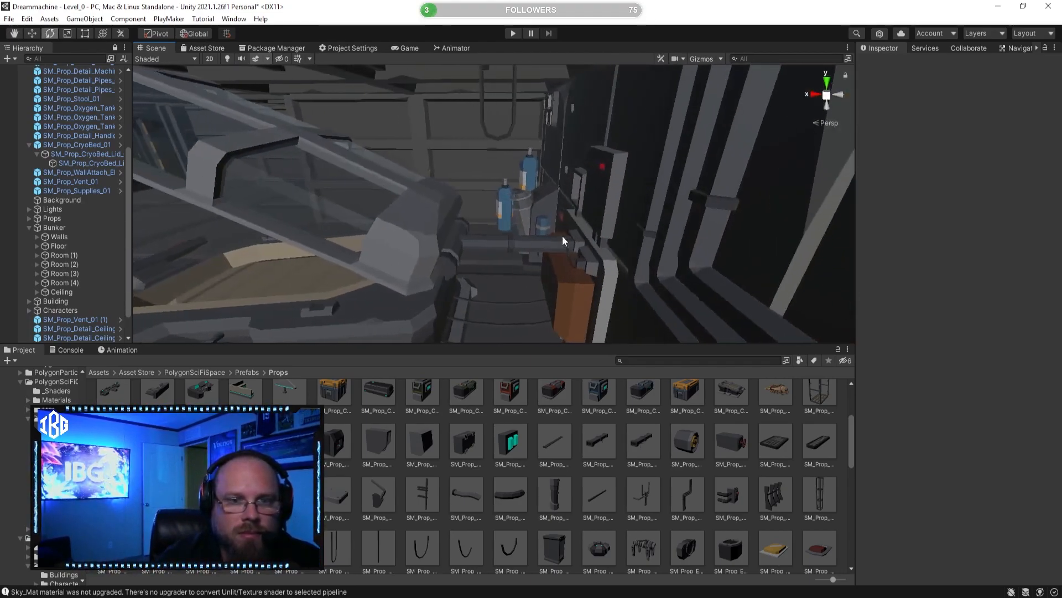
{"action": "left_click", "coordinate": [532, 251]}
{"action": "key", "text": "Delete"}
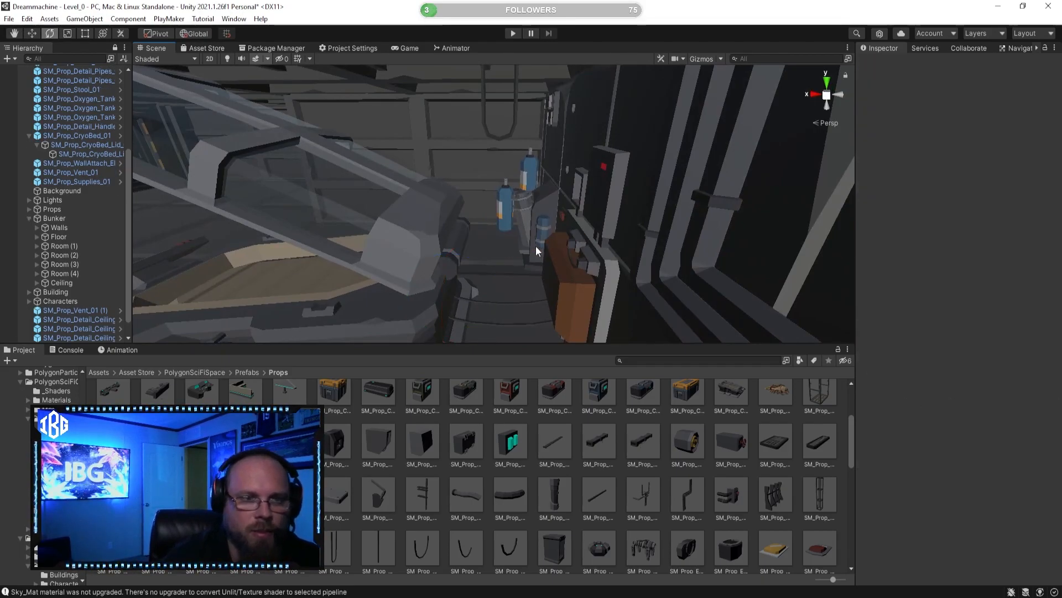
Step: Close the cryo bed lid by setting the X rotation of SM_Prop_CryoBed_Lid_01 to 0
{"action": "left_click", "coordinate": [419, 238]}
{"action": "left_click", "coordinate": [432, 220]}
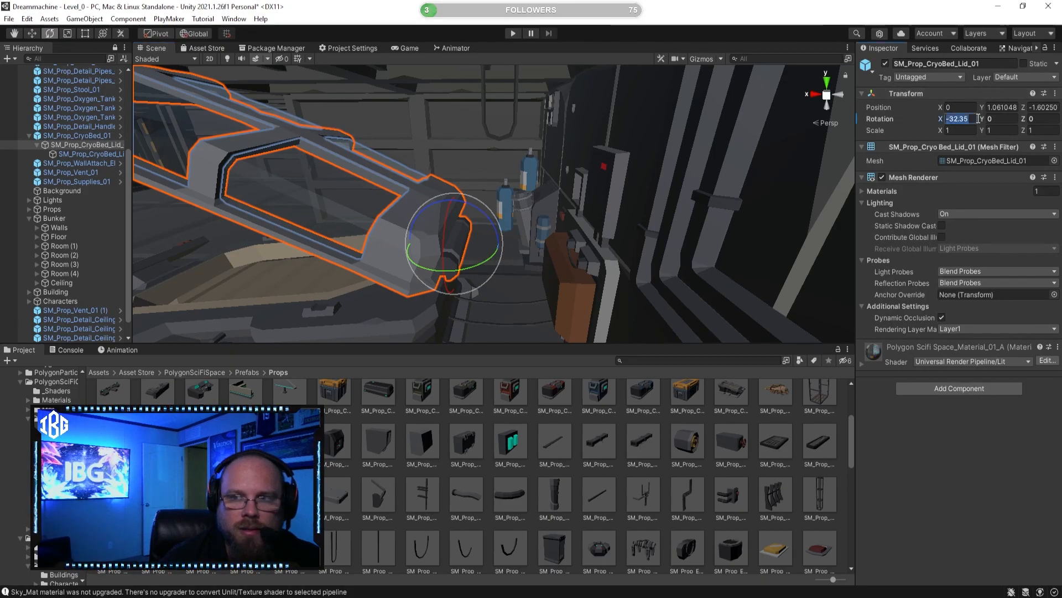
{"action": "type", "text": "0"}
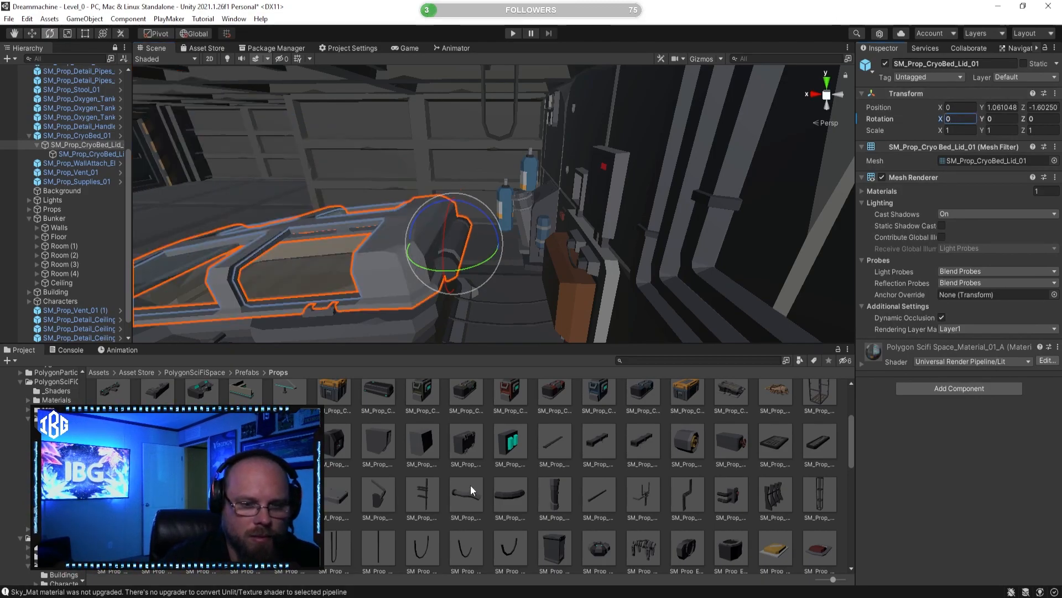
Step: Add an SM_Prop_Detail_Wire_05 in front of the connectors at the lower edge of the supply panel
{"action": "left_click", "coordinate": [482, 478]}
{"action": "left_click", "coordinate": [490, 472]}
{"action": "left_click", "coordinate": [554, 442]}
{"action": "left_click_drag", "start_coordinate": [474, 256], "coordinate": [484, 280], "text": "alt"}
{"action": "left_click", "coordinate": [514, 548]}
{"action": "left_click_drag", "start_coordinate": [637, 266], "coordinate": [715, 232], "text": "alt"}
{"action": "left_click_drag", "start_coordinate": [513, 527], "coordinate": [511, 273]}
{"action": "key", "text": "f"}
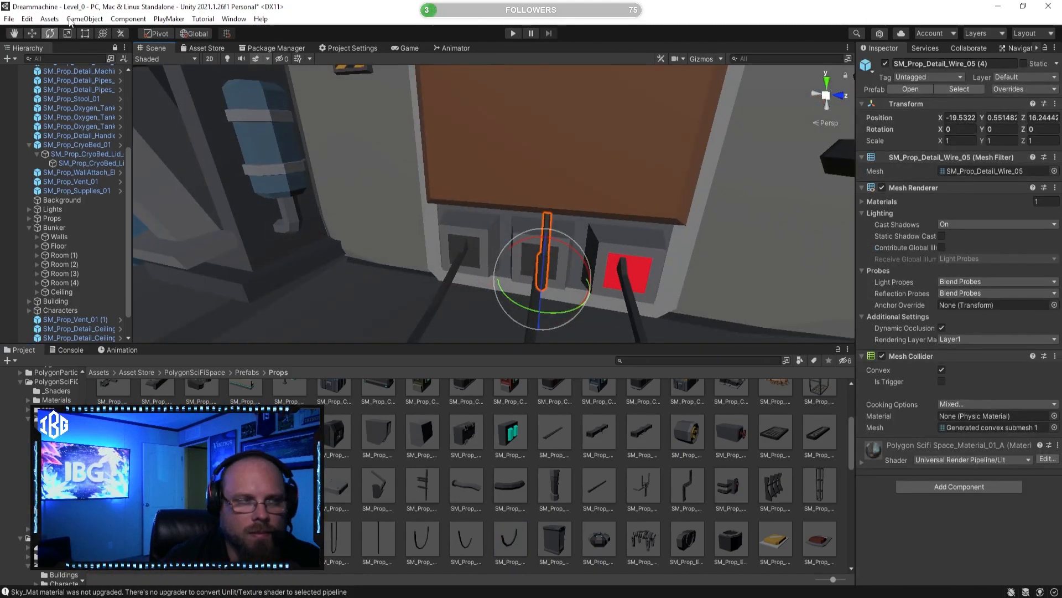
Step: Set the Y rotation of the added SM_Prop_Detail_Wire_05 to -90
{"action": "left_click_drag", "start_coordinate": [552, 315], "coordinate": [689, 303]}
{"action": "left_click", "coordinate": [1006, 129]}
{"action": "type", "text": "-90"}
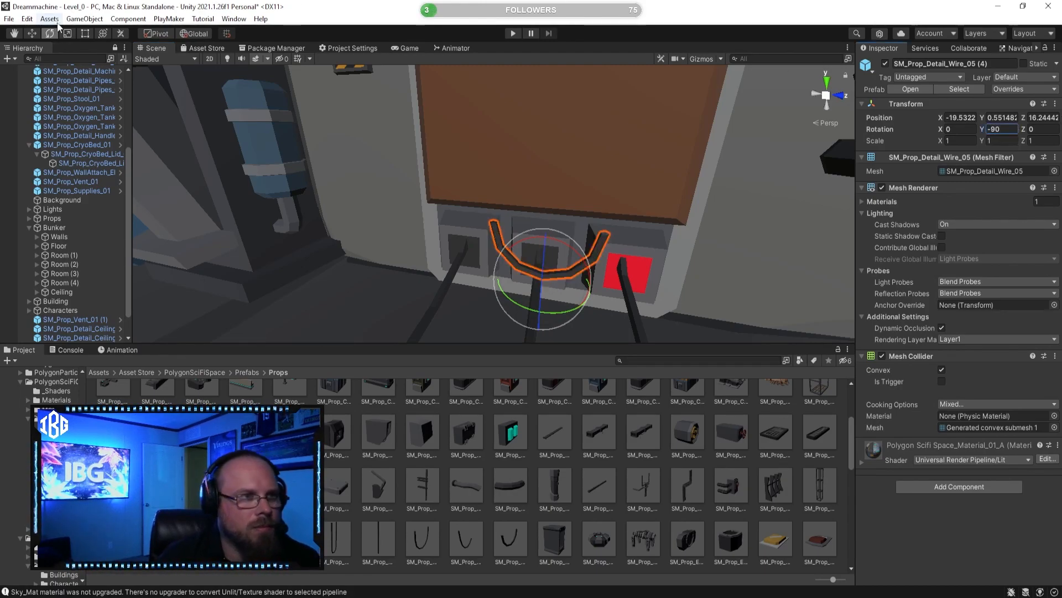
{"action": "type", "text": "w"}
Step: Move the rotated wire against the supply panel's lower connectors, to about X -19.58 and Y 0.64
{"action": "right_click_drag", "start_coordinate": [530, 291], "coordinate": [443, 297]}
{"action": "key", "text": "d"}
{"action": "left_click_drag", "start_coordinate": [441, 288], "coordinate": [463, 277]}
{"action": "right_click_drag", "start_coordinate": [464, 277], "coordinate": [524, 250]}
{"action": "key", "text": "d"}
{"action": "key", "text": "a"}
{"action": "left_click_drag", "start_coordinate": [484, 237], "coordinate": [499, 204]}
{"action": "right_click_drag", "start_coordinate": [499, 204], "coordinate": [443, 227]}
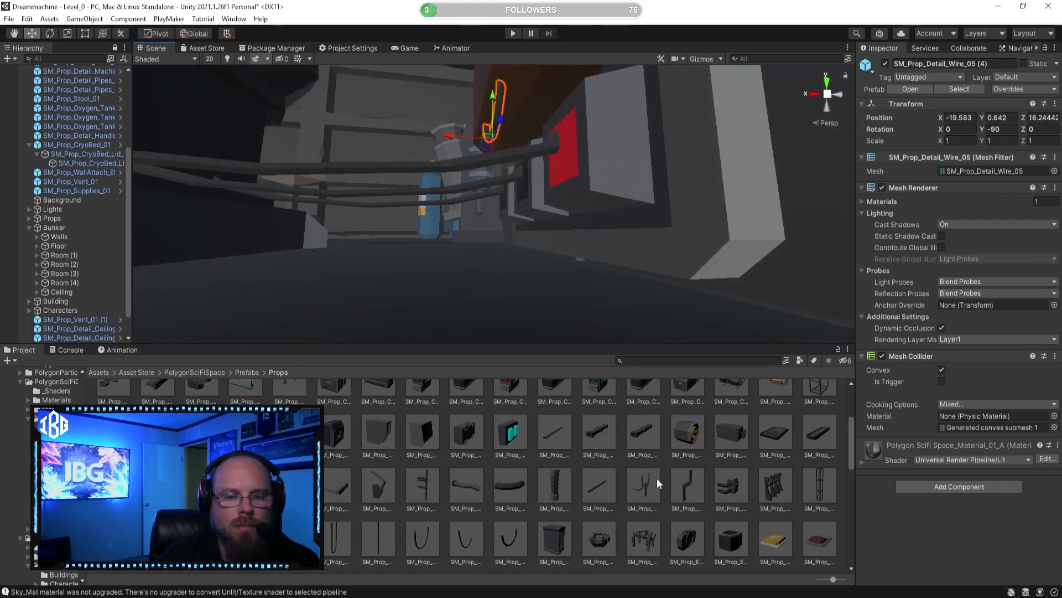
Step: Delete the SM_Prop_Detail_Wire_05 placed across the supply panel's lower connectors
{"action": "left_click", "coordinate": [666, 505]}
{"action": "right_click_drag", "start_coordinate": [532, 247], "coordinate": [663, 386]}
{"action": "key", "text": "e"}
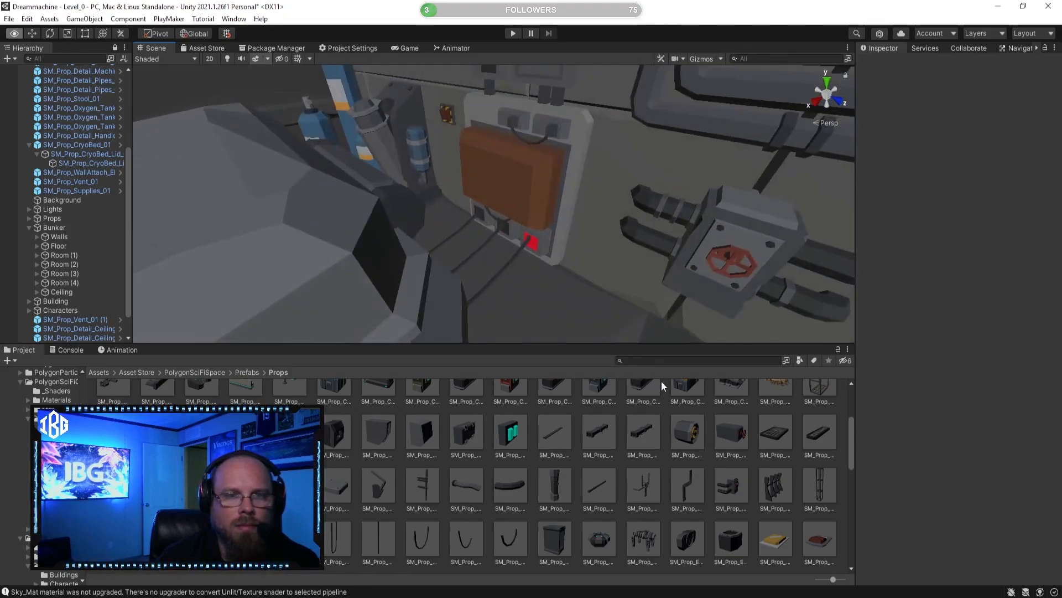
{"action": "right_click_drag", "start_coordinate": [493, 270], "coordinate": [580, 251]}
{"action": "left_click", "coordinate": [588, 253]}
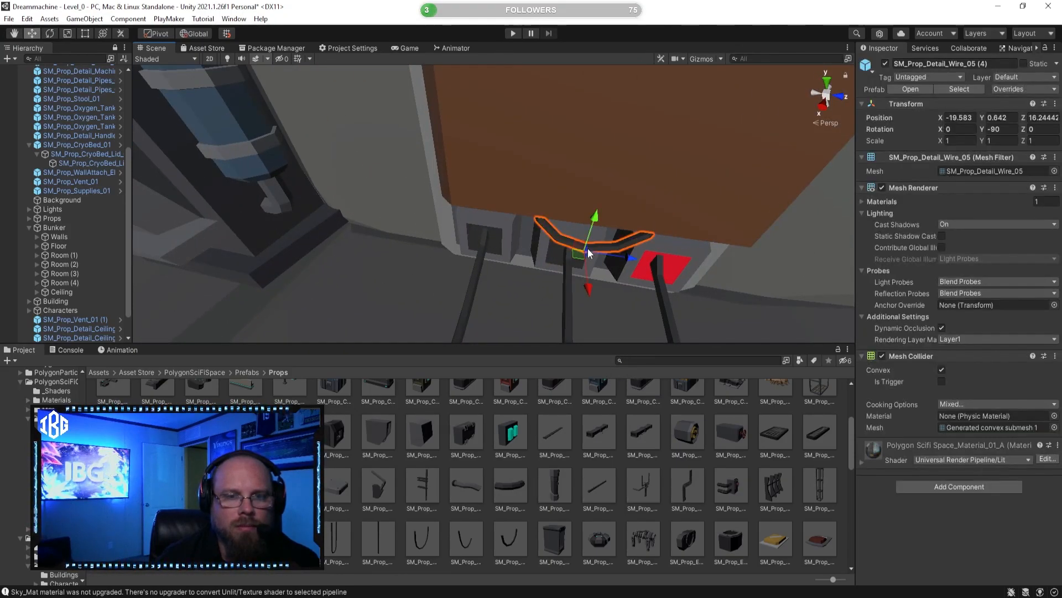
{"action": "key", "text": "Delete"}
Step: Search the project assets for "wire t:prefab"
{"action": "left_click", "coordinate": [675, 364]}
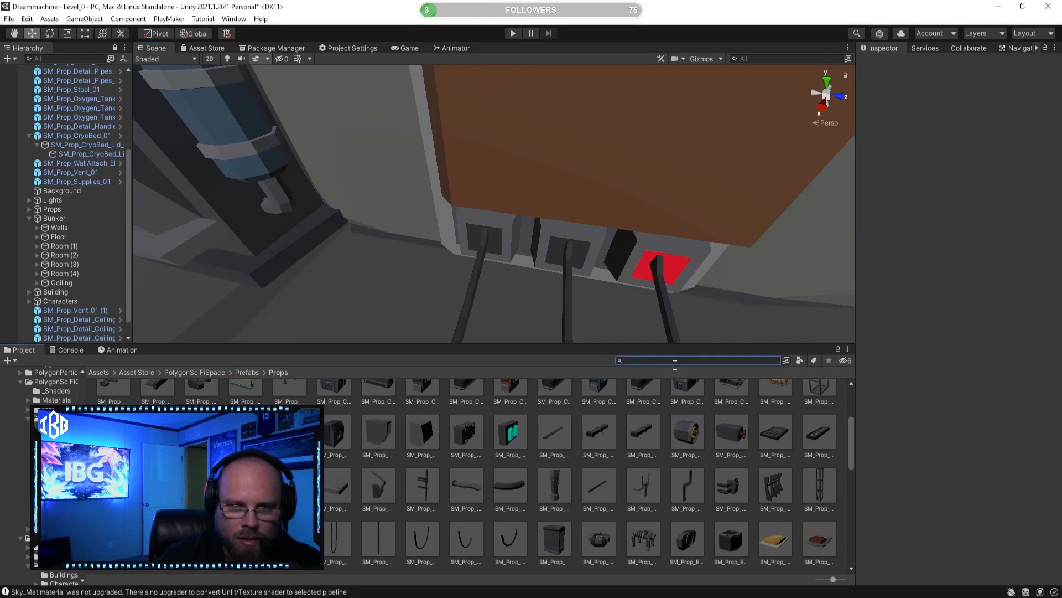
{"action": "type", "text": "wie"}
{"action": "key", "text": "BackSpace"}
{"action": "type", "text": "re"}
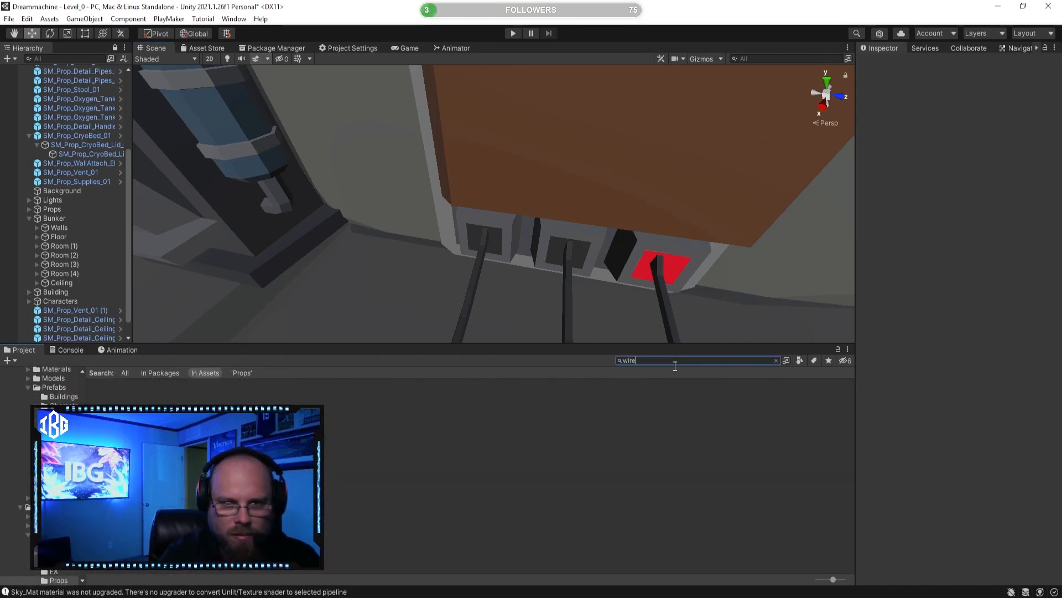
{"action": "type", "text": " t:prefab"}
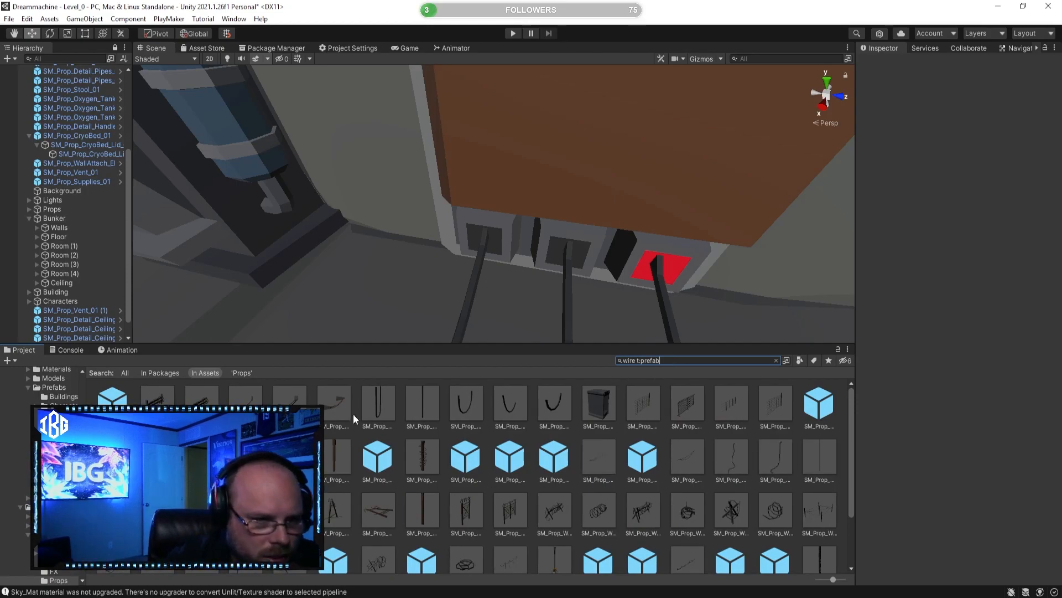
Step: Preview the wire prefabs SM_Prop_Barricade_Wired_02, SM_Prop_Tether_Wire_05 and SM_Prop_Tether_Wire_Broken_01
{"action": "left_click", "coordinate": [334, 410]}
{"action": "left_click", "coordinate": [202, 409]}
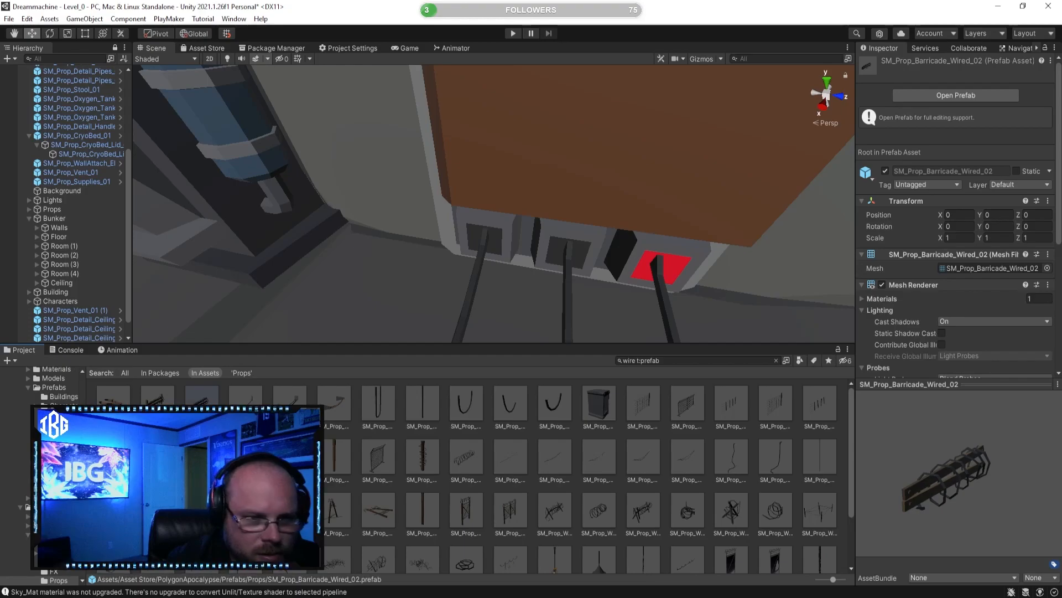
{"action": "left_click", "coordinate": [698, 454]}
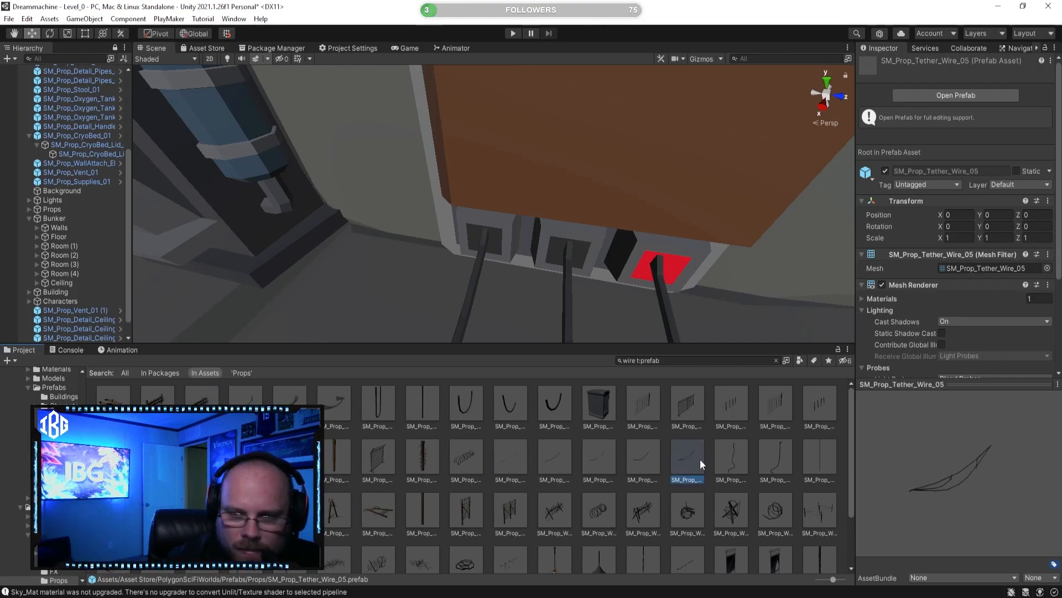
{"action": "left_click", "coordinate": [734, 462]}
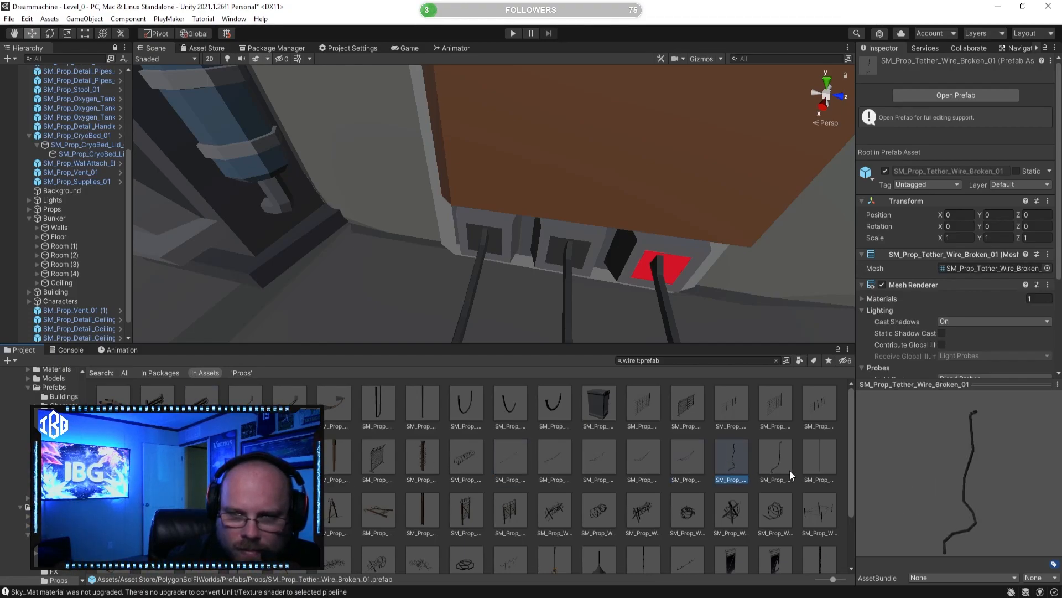
Step: Try out a wire prefab from the search results near the supply panel and remove it again
{"action": "key", "text": "s"}
{"action": "right_click_drag", "start_coordinate": [522, 202], "coordinate": [392, 228]}
{"action": "left_click_drag", "start_coordinate": [700, 428], "coordinate": [496, 234]}
{"action": "left_click_drag", "start_coordinate": [495, 234], "coordinate": [532, 245], "text": "alt"}
{"action": "key", "text": "Delete"}
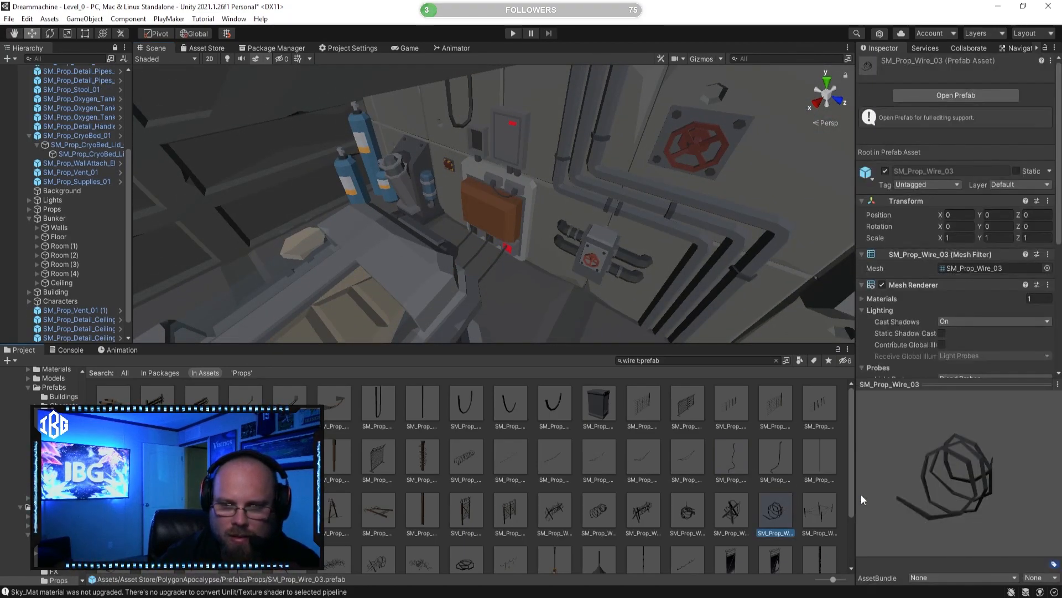
Step: Place SM_Prop_Wire_Ground_01 between the cryo bed and the supply panel and scale it uniformly to about 0.74
{"action": "left_click_drag", "start_coordinate": [937, 476], "coordinate": [884, 453]}
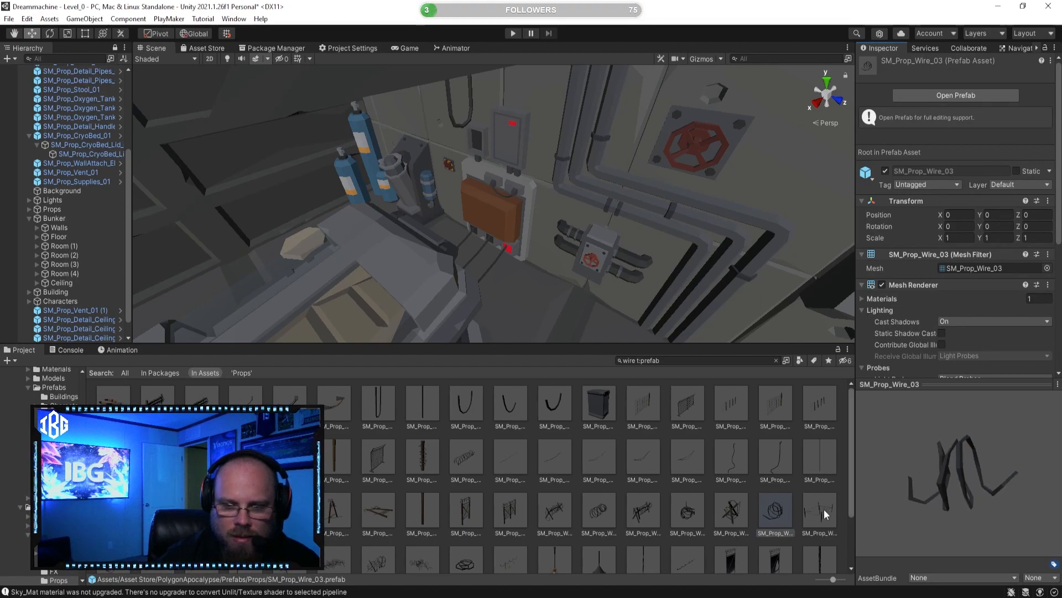
{"action": "scroll", "coordinate": [642, 470], "scroll_direction": "down", "scroll_amount": 1}
{"action": "left_click_drag", "start_coordinate": [475, 530], "coordinate": [492, 297]}
{"action": "left_click_drag", "start_coordinate": [492, 297], "coordinate": [377, 328], "text": "alt"}
{"action": "left_click_drag", "start_coordinate": [457, 266], "coordinate": [498, 258]}
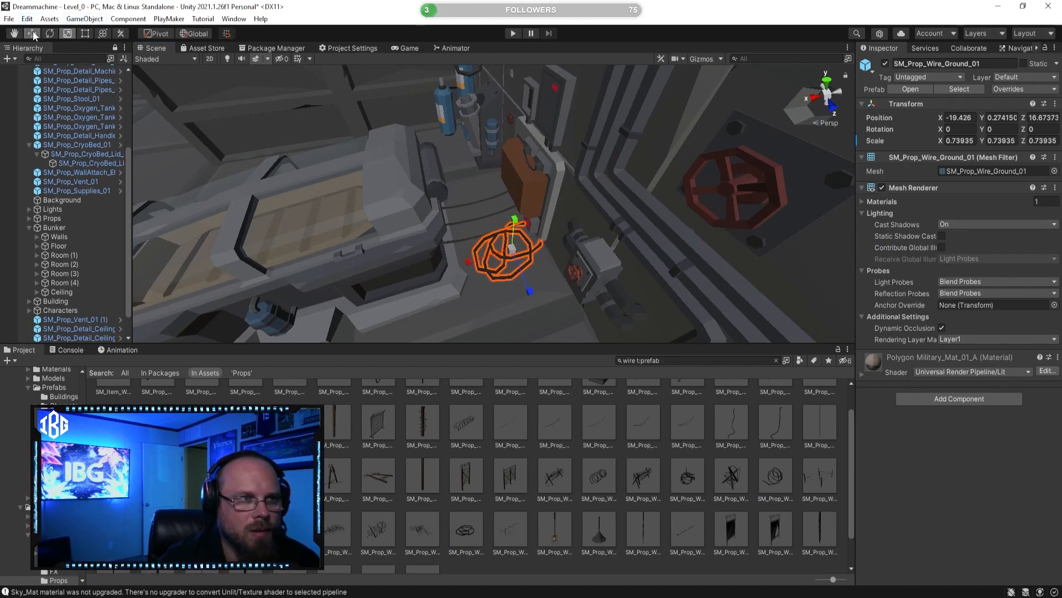
Step: Position the coiled ground wire on the floor beside the cryo bed, next to the supply panel's red connector
{"action": "key", "text": "w"}
{"action": "right_click_drag", "start_coordinate": [469, 262], "coordinate": [454, 290]}
{"action": "left_click", "coordinate": [498, 266]}
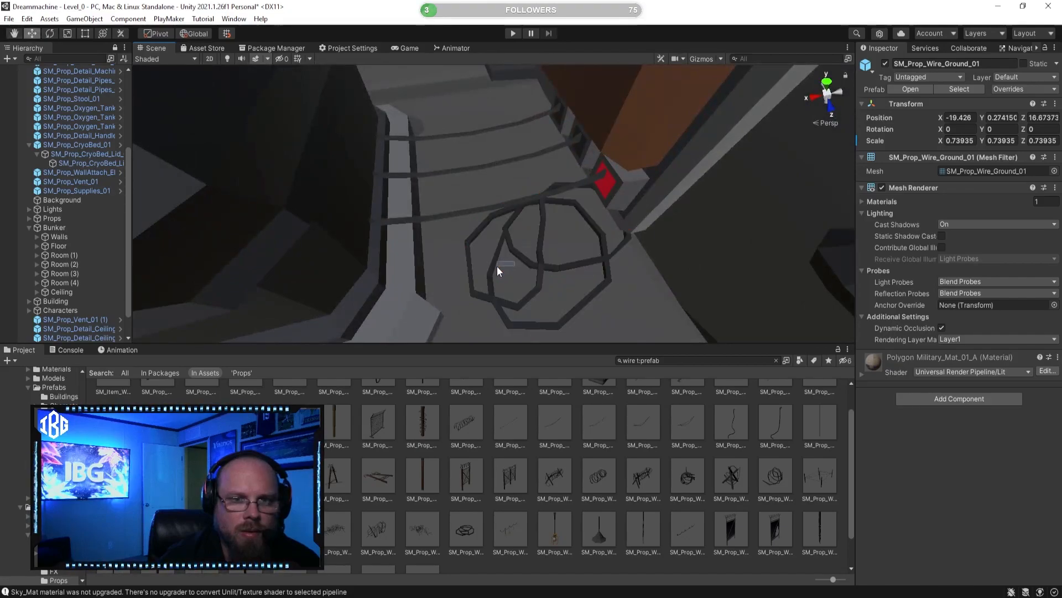
{"action": "left_click", "coordinate": [530, 257]}
{"action": "left_click_drag", "start_coordinate": [503, 261], "coordinate": [486, 264]}
{"action": "left_click", "coordinate": [537, 458]}
{"action": "key", "text": "s"}
{"action": "right_click_drag", "start_coordinate": [497, 292], "coordinate": [574, 214]}
{"action": "key", "text": "w"}
Step: Preview the tangled and coiled wire prefabs SM_Prop_Wire_Fence_Tangled_03, SM_Prop_Wire_02, SM_Prop_Wire_03 and SM_Prop_Wire_04
{"action": "left_click", "coordinate": [423, 531]}
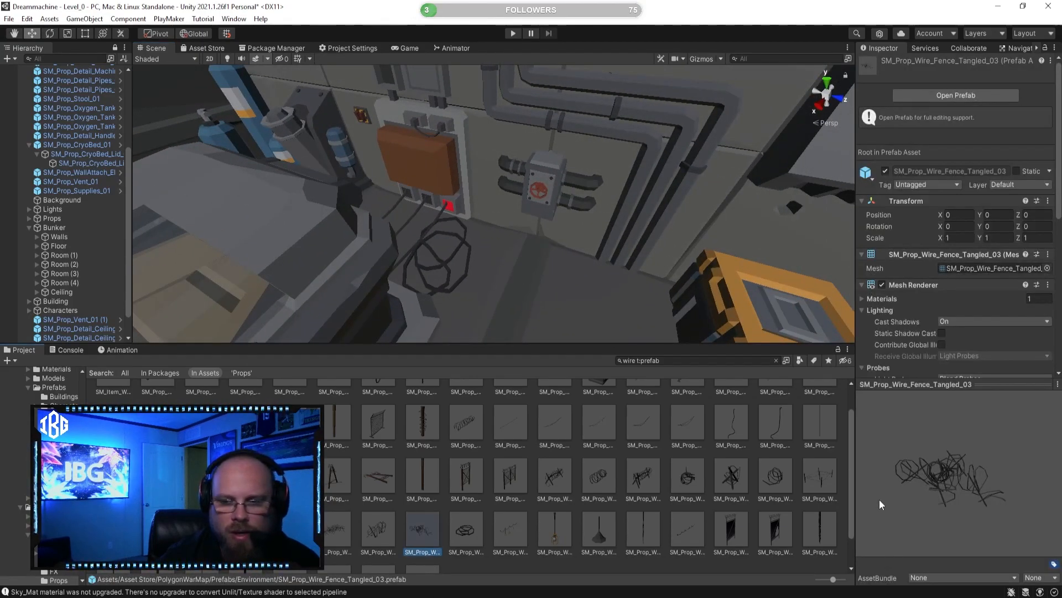
{"action": "left_click_drag", "start_coordinate": [922, 493], "coordinate": [712, 510]}
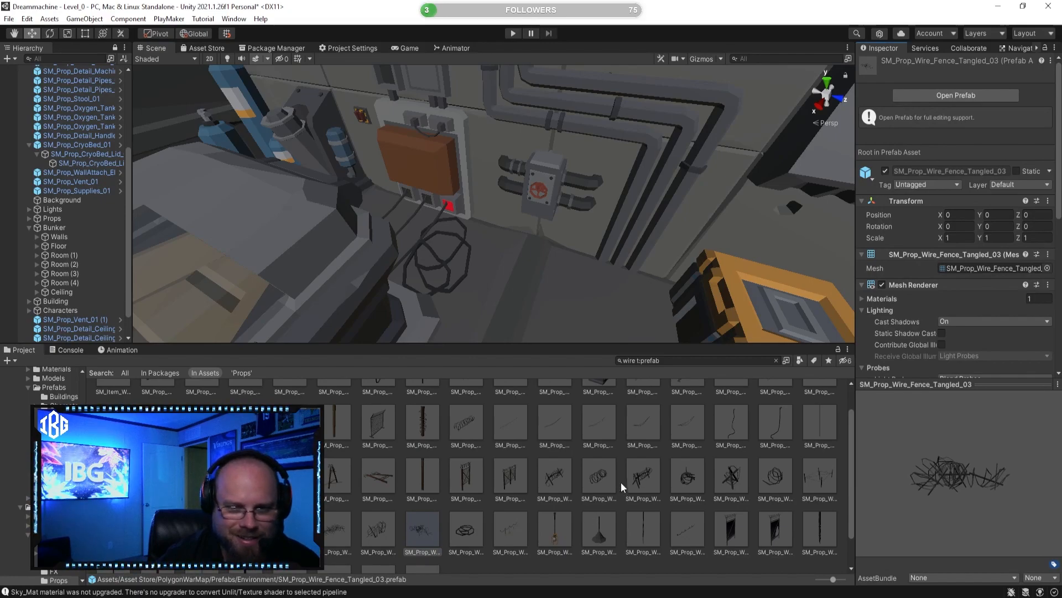
{"action": "left_click", "coordinate": [692, 476]}
{"action": "left_click_drag", "start_coordinate": [990, 502], "coordinate": [894, 490]}
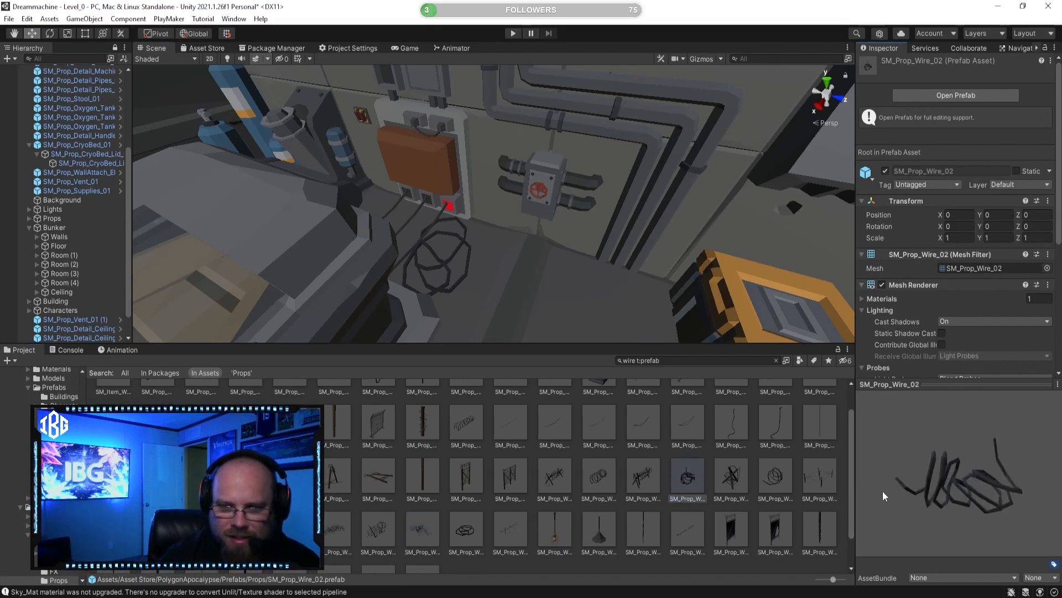
{"action": "left_click", "coordinate": [785, 481]}
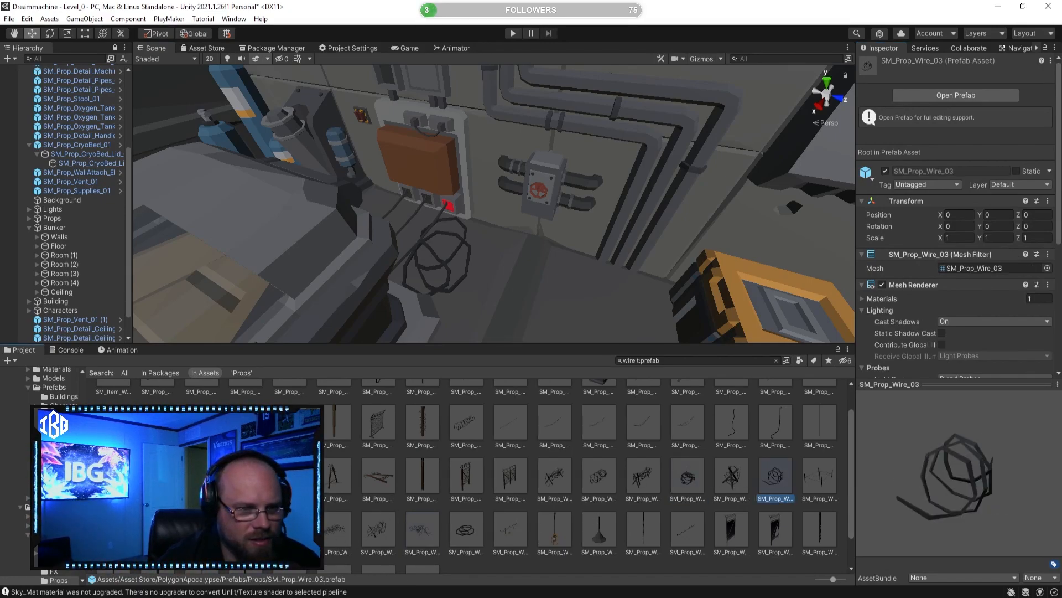
{"action": "left_click", "coordinate": [113, 530]}
Step: Preview SM_Prop_Wire_Ground_01, SM_Prop_Wire_Roof_01 and SM_Prop_Wirespool_01 among the remaining wire prefabs
{"action": "scroll", "coordinate": [599, 498], "scroll_direction": "down", "scroll_amount": 1}
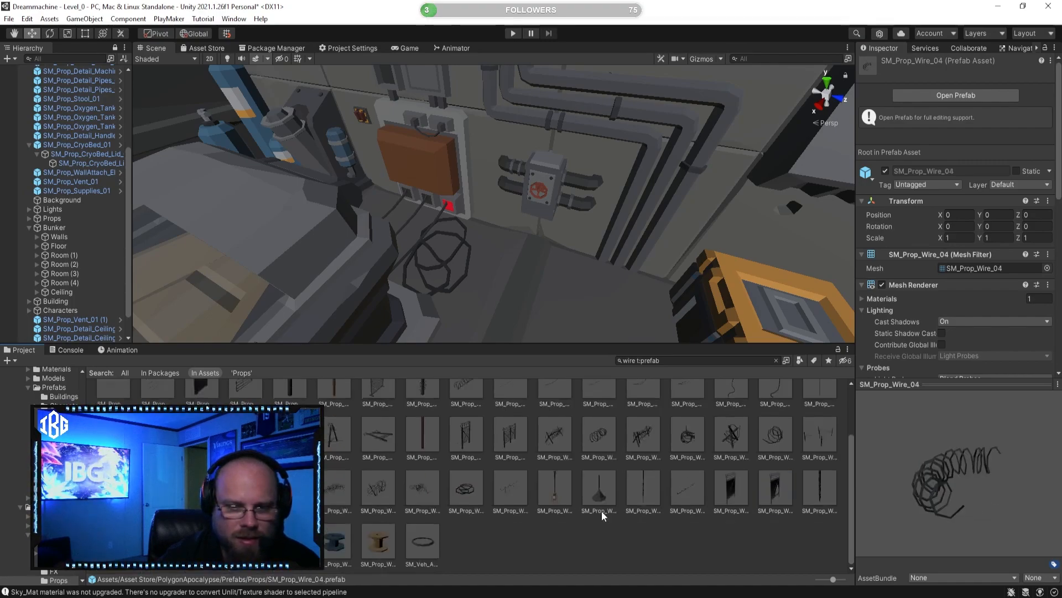
{"action": "left_click", "coordinate": [460, 489]}
{"action": "left_click_drag", "start_coordinate": [916, 506], "coordinate": [931, 541]}
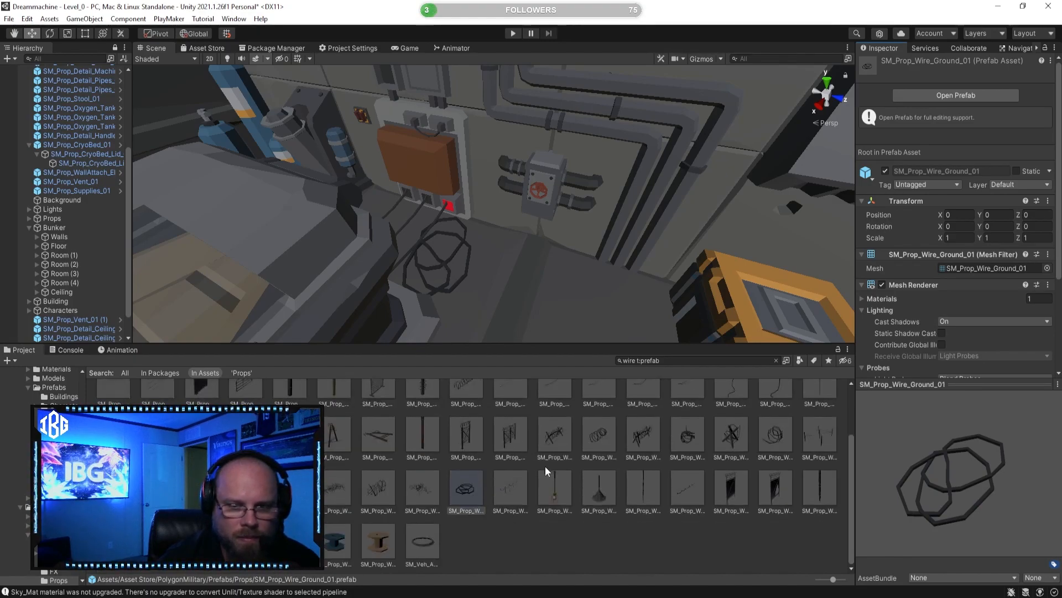
{"action": "left_click", "coordinate": [686, 498]}
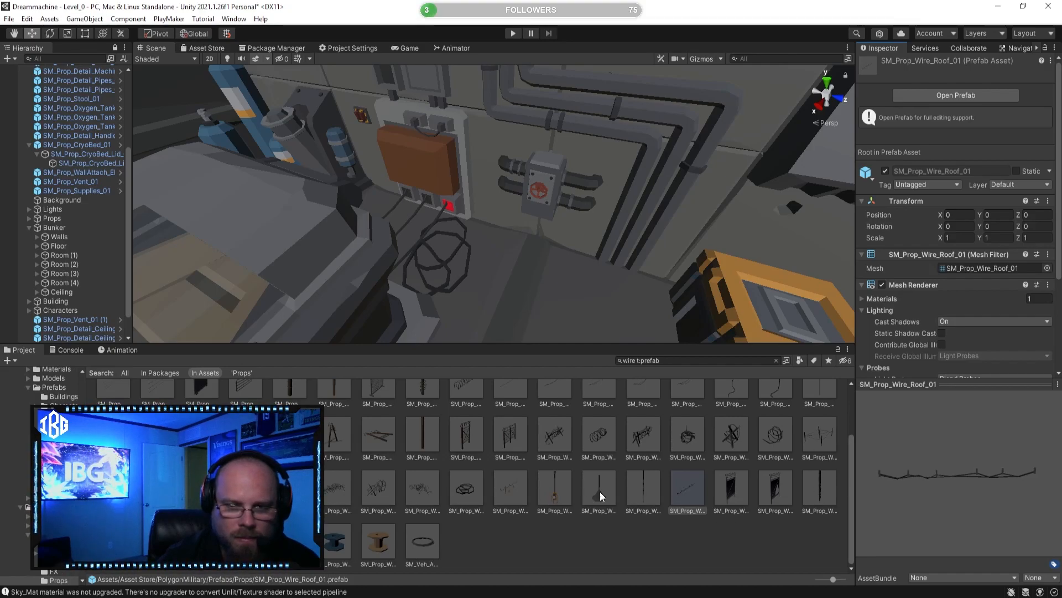
{"action": "left_click", "coordinate": [341, 547]}
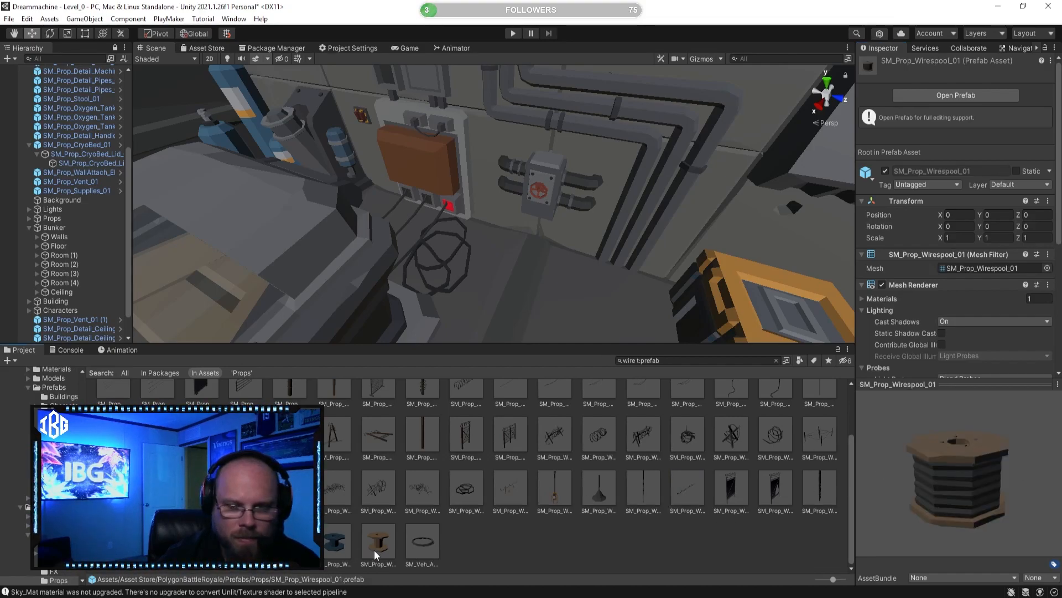
Step: Deactivate the Ceiling object of the Bunker so the rooms can be seen from above
{"action": "right_click_drag", "start_coordinate": [467, 258], "coordinate": [490, 277]}
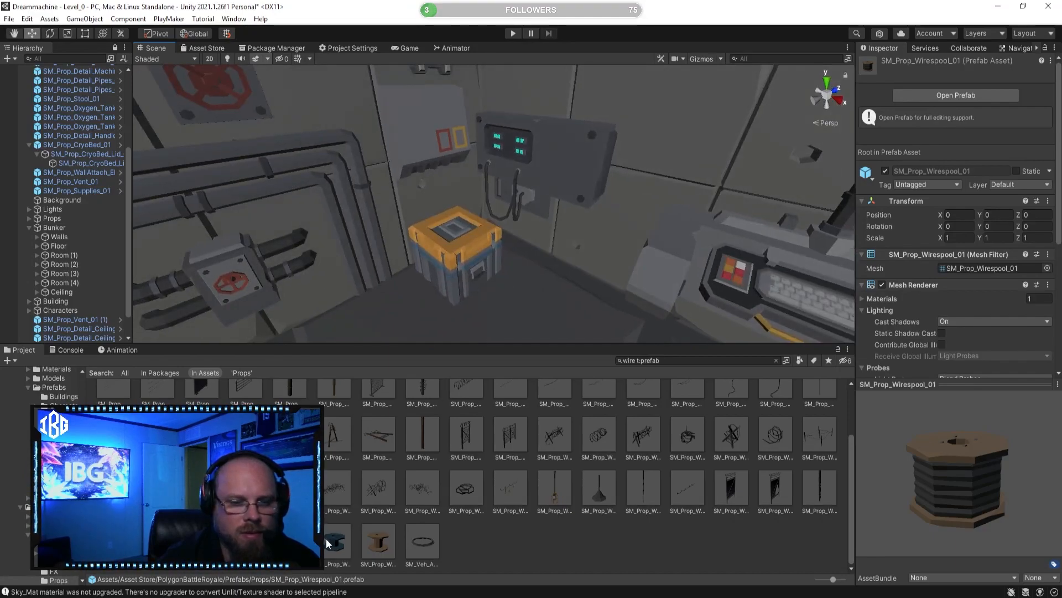
{"action": "left_click_drag", "start_coordinate": [435, 477], "coordinate": [539, 528]}
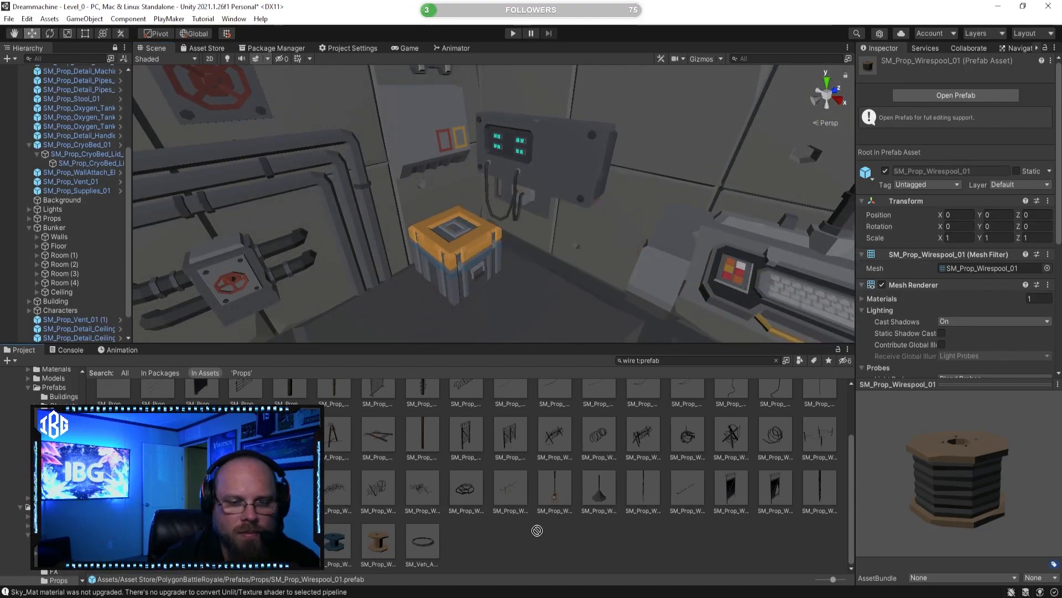
{"action": "mouse_move", "coordinate": [489, 306]}
{"action": "right_mouse_down"}
{"action": "mouse_move", "coordinate": [498, 308]}
{"action": "mouse_move", "coordinate": [389, 300]}
{"action": "mouse_move", "coordinate": [476, 305]}
{"action": "right_mouse_up"}
{"action": "left_click", "coordinate": [94, 292]}
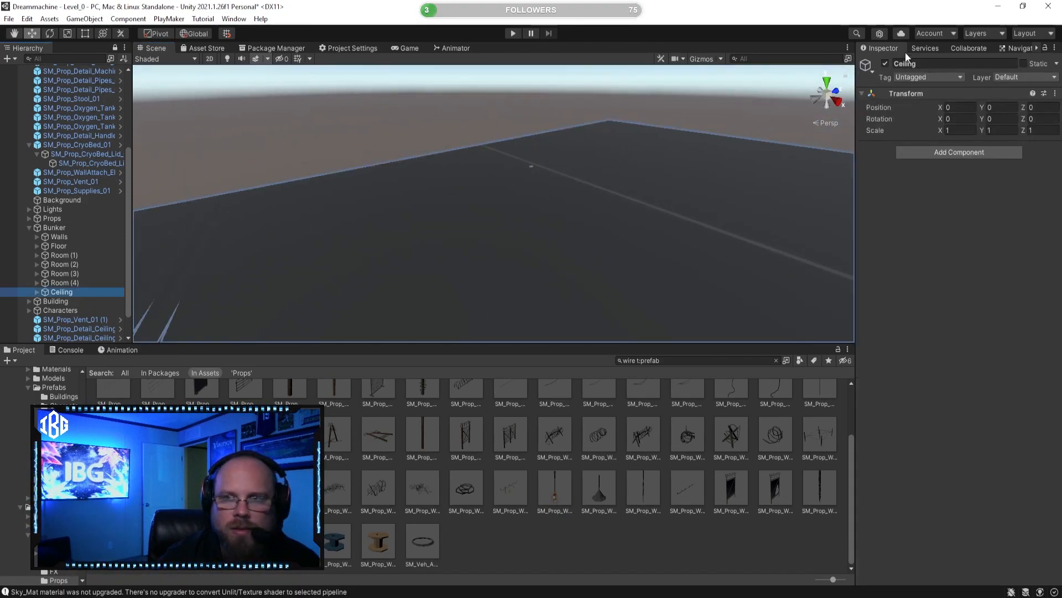
{"action": "left_click", "coordinate": [886, 65]}
Step: Bring SM_Prop_Spool_01, scaled uniformly to about 0.25, into the room near the orange crate
{"action": "left_click", "coordinate": [633, 546]}
{"action": "right_click_drag", "start_coordinate": [489, 257], "coordinate": [477, 276]}
{"action": "left_click", "coordinate": [699, 188]}
{"action": "left_click_drag", "start_coordinate": [720, 179], "coordinate": [524, 279]}
{"action": "key", "text": "w"}
{"action": "right_click_drag", "start_coordinate": [553, 251], "coordinate": [580, 303]}
{"action": "left_click_drag", "start_coordinate": [571, 290], "coordinate": [437, 253]}
{"action": "right_click_drag", "start_coordinate": [440, 252], "coordinate": [569, 272]}
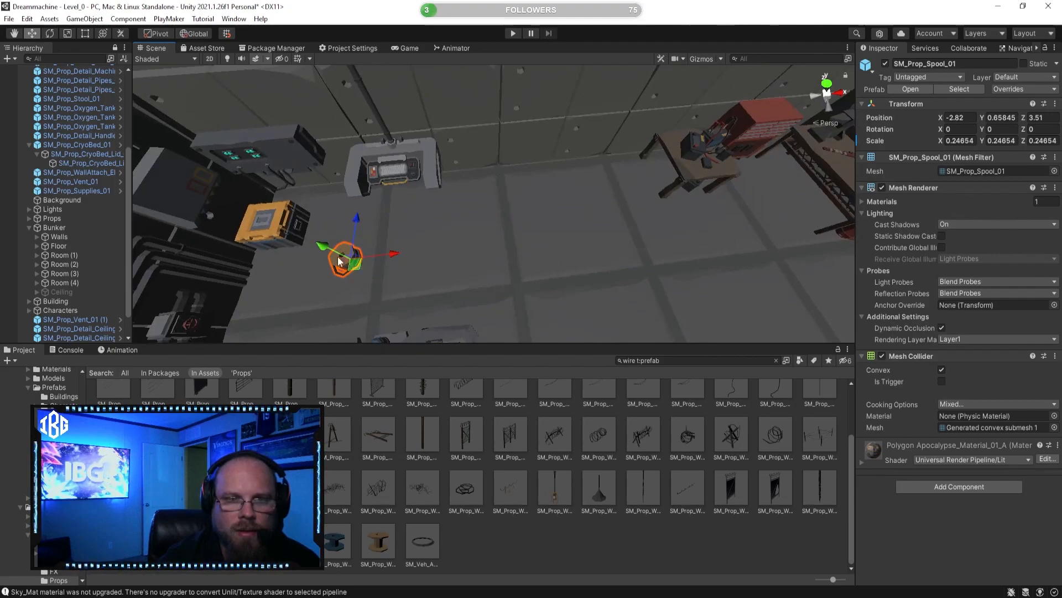
Step: Move the small spool across the room toward the wooden desk with the computer
{"action": "left_click", "coordinate": [397, 248]}
{"action": "left_click", "coordinate": [366, 254]}
{"action": "left_click_drag", "start_coordinate": [388, 254], "coordinate": [737, 239]}
{"action": "right_click_drag", "start_coordinate": [588, 208], "coordinate": [676, 187]}
{"action": "key", "text": "w"}
{"action": "left_click_drag", "start_coordinate": [570, 169], "coordinate": [509, 136]}
Step: Set the spool beside the wooden desk's leg at about X 3.57, Y 0.27, Z 4.80
{"action": "left_click", "coordinate": [653, 556]}
{"action": "right_click_drag", "start_coordinate": [508, 219], "coordinate": [543, 159]}
{"action": "key", "text": "d"}
{"action": "left_click", "coordinate": [542, 176]}
{"action": "left_click_drag", "start_coordinate": [542, 176], "coordinate": [592, 226]}
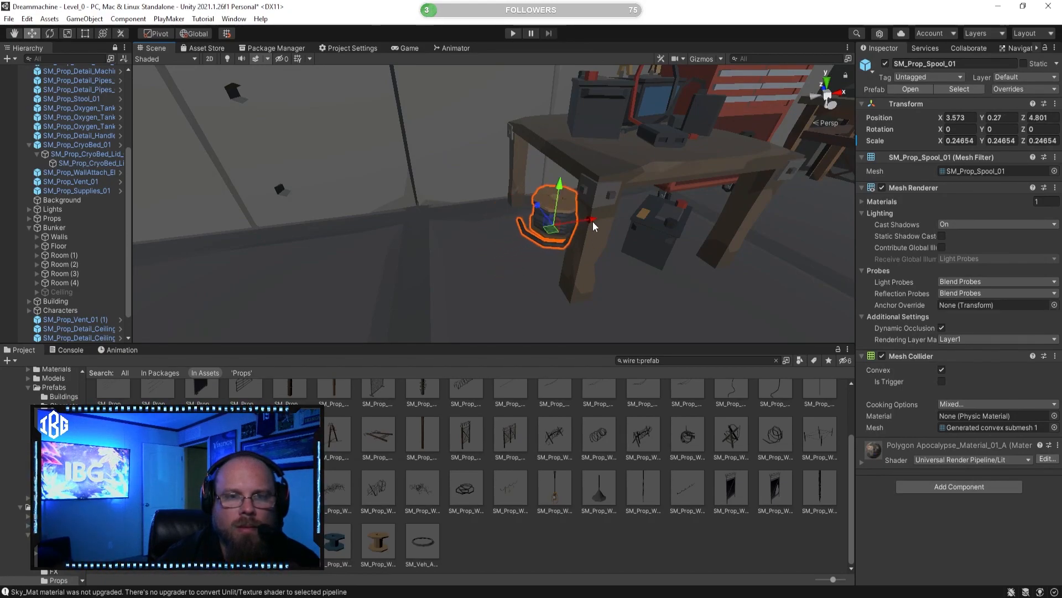
Step: Return to the cryo bed area and preview the SM_Veh_Attach_Wire_01 and SM_Prop_Detail_Wirebox_01 prefabs
{"action": "left_click", "coordinate": [655, 548]}
{"action": "right_click_drag", "start_coordinate": [655, 267], "coordinate": [237, 314]}
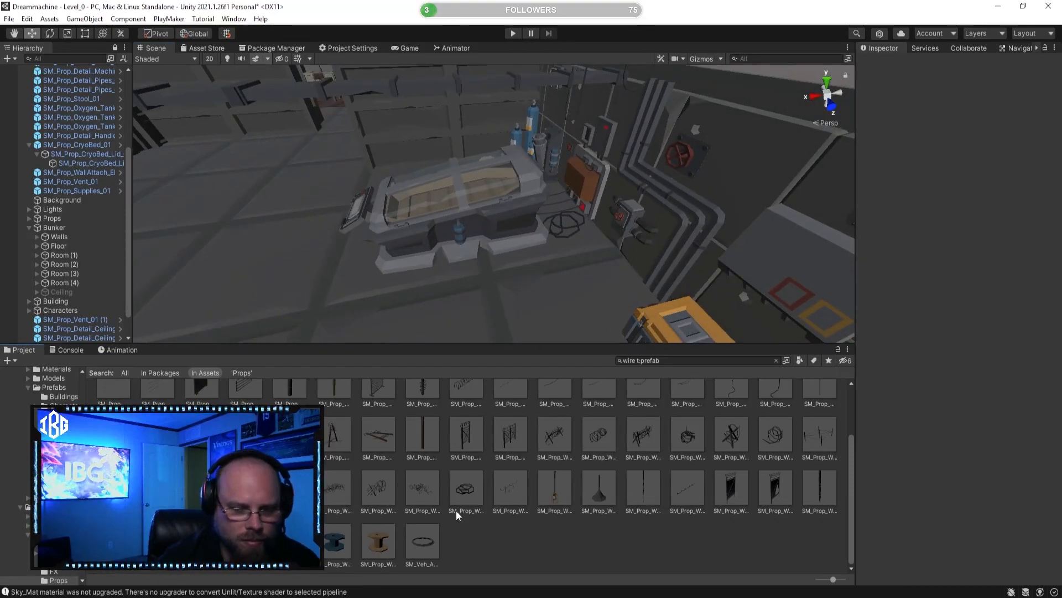
{"action": "left_click", "coordinate": [424, 542]}
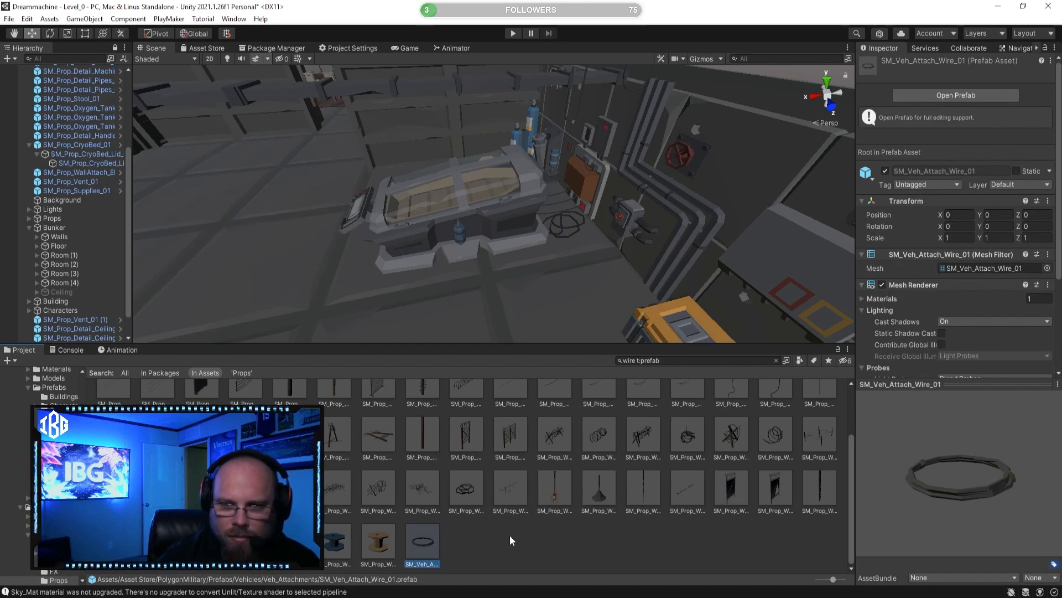
{"action": "scroll", "coordinate": [502, 533], "scroll_direction": "up", "scroll_amount": 2}
{"action": "left_click", "coordinate": [592, 413]}
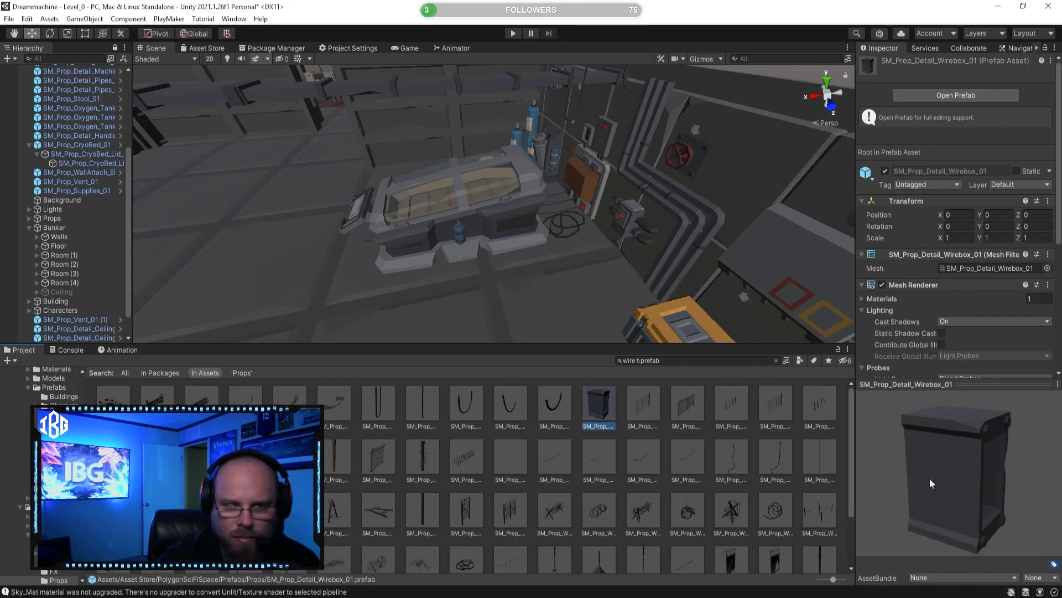
Step: Preview wire prefabs including SM_Prop_Detail_Wire_05, SM_Prop_Bunker_WallWires_01, the two SM_Prop_Bunker_RoofWire variants and SM_Prop_Tether_Wire_04
{"action": "left_click", "coordinate": [555, 407]}
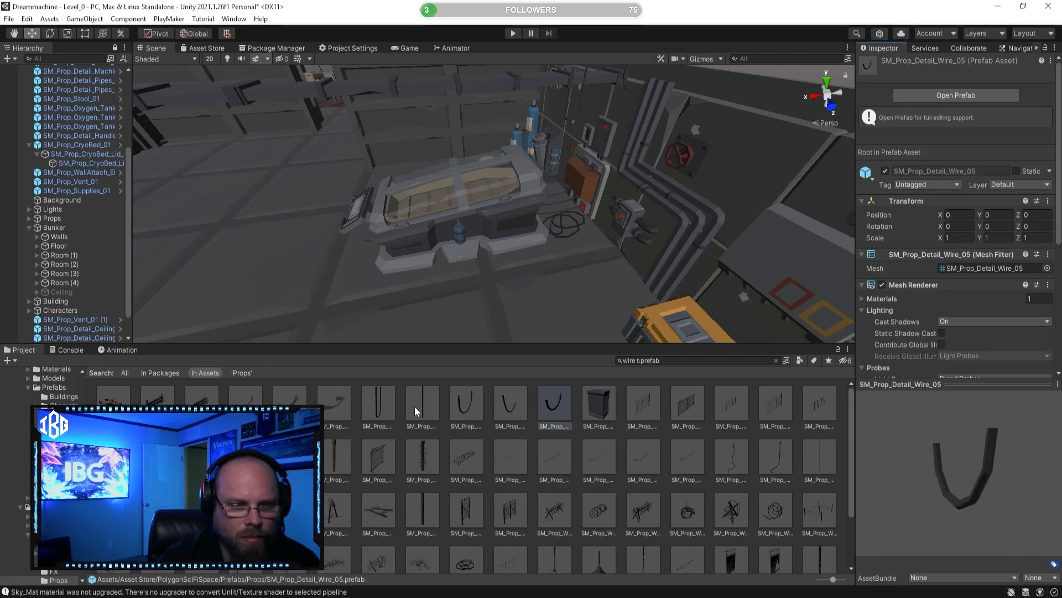
{"action": "left_click", "coordinate": [335, 405]}
{"action": "left_click_drag", "start_coordinate": [924, 434], "coordinate": [979, 438]}
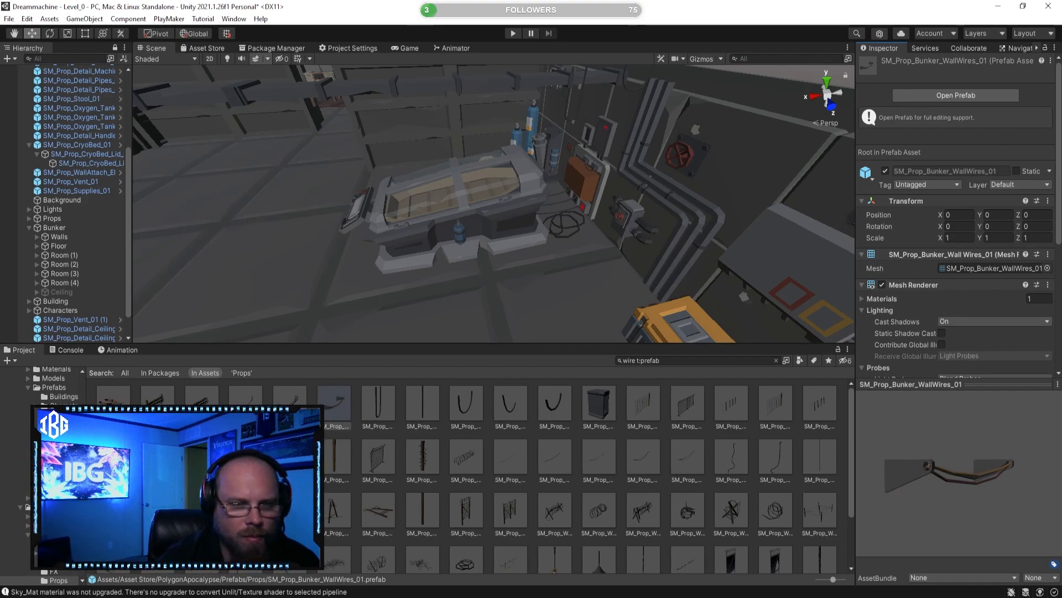
{"action": "left_click", "coordinate": [291, 410]}
{"action": "left_click_drag", "start_coordinate": [1037, 493], "coordinate": [898, 455]}
{"action": "key", "text": "w"}
{"action": "right_click_drag", "start_coordinate": [545, 298], "coordinate": [672, 201]}
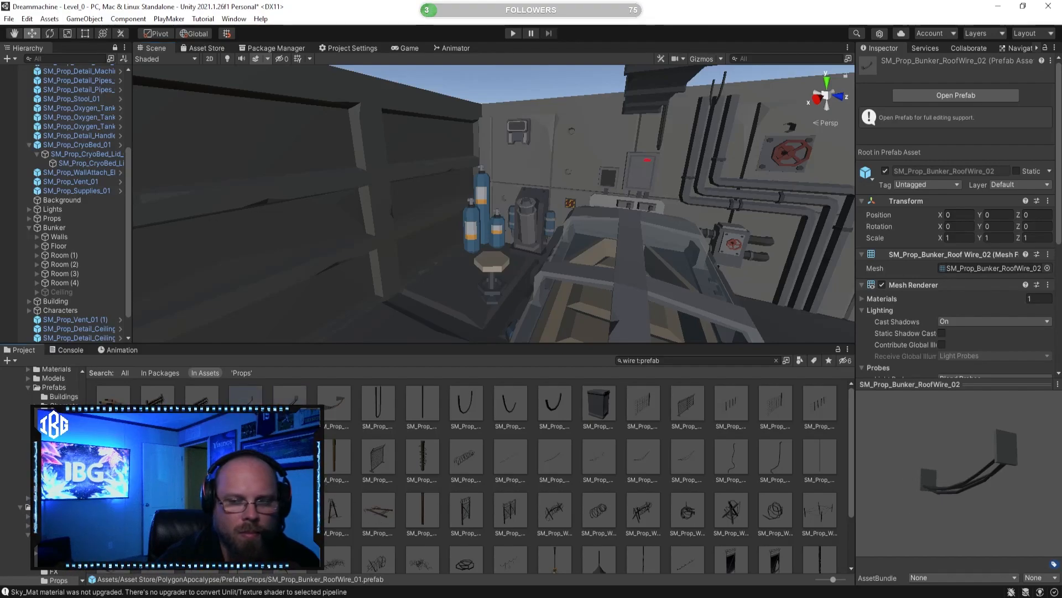
{"action": "left_click_drag", "start_coordinate": [931, 510], "coordinate": [861, 492]}
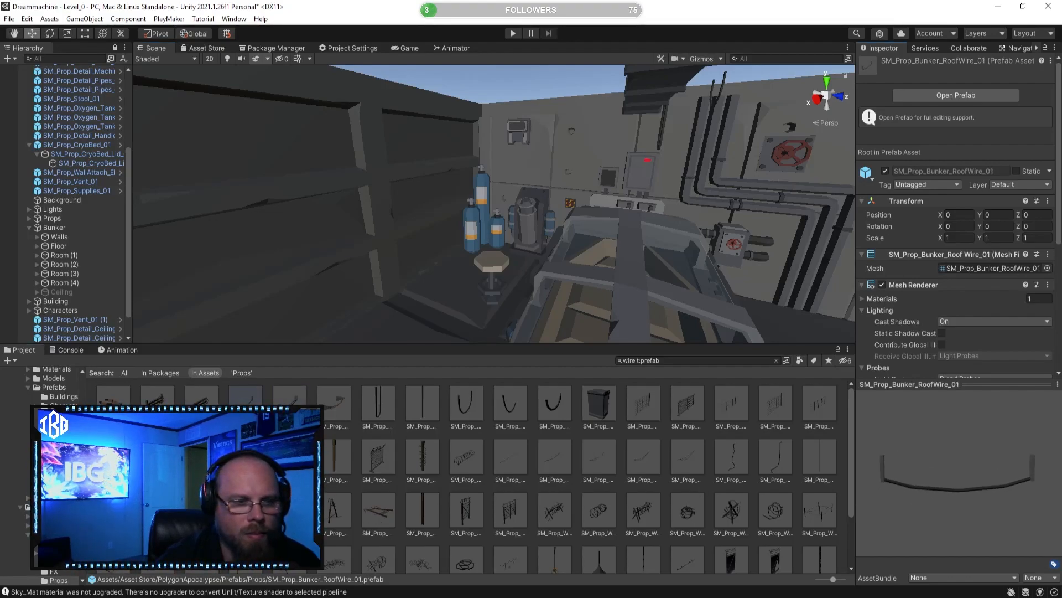
{"action": "left_click", "coordinate": [193, 393]}
{"action": "left_click", "coordinate": [634, 467]}
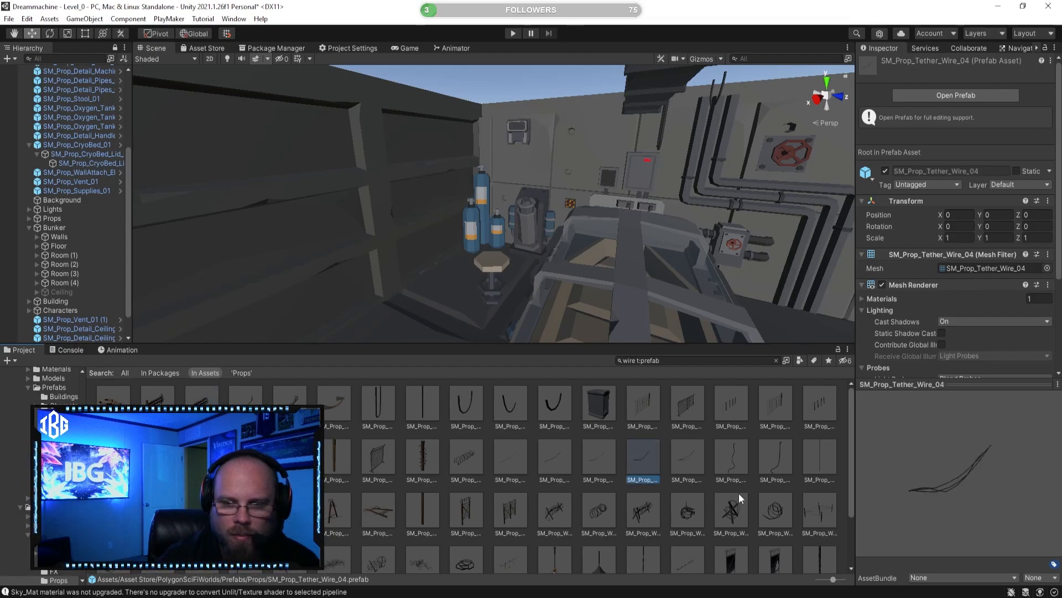
Step: Place SM_Prop_Tether_Wire_Broken_02 behind the cryo bed and shift it to about X -19.42, Z 17.61
{"action": "left_click", "coordinate": [741, 457]}
{"action": "left_click", "coordinate": [780, 457]}
{"action": "mouse_move", "coordinate": [783, 457]}
{"action": "left_mouse_down"}
{"action": "mouse_move", "coordinate": [644, 336]}
{"action": "mouse_move", "coordinate": [473, 281]}
{"action": "left_mouse_up"}
{"action": "left_click_drag", "start_coordinate": [507, 241], "coordinate": [523, 258]}
{"action": "key", "text": "f"}
{"action": "left_click_drag", "start_coordinate": [582, 321], "coordinate": [592, 341]}
{"action": "left_click_drag", "start_coordinate": [524, 207], "coordinate": [635, 202]}
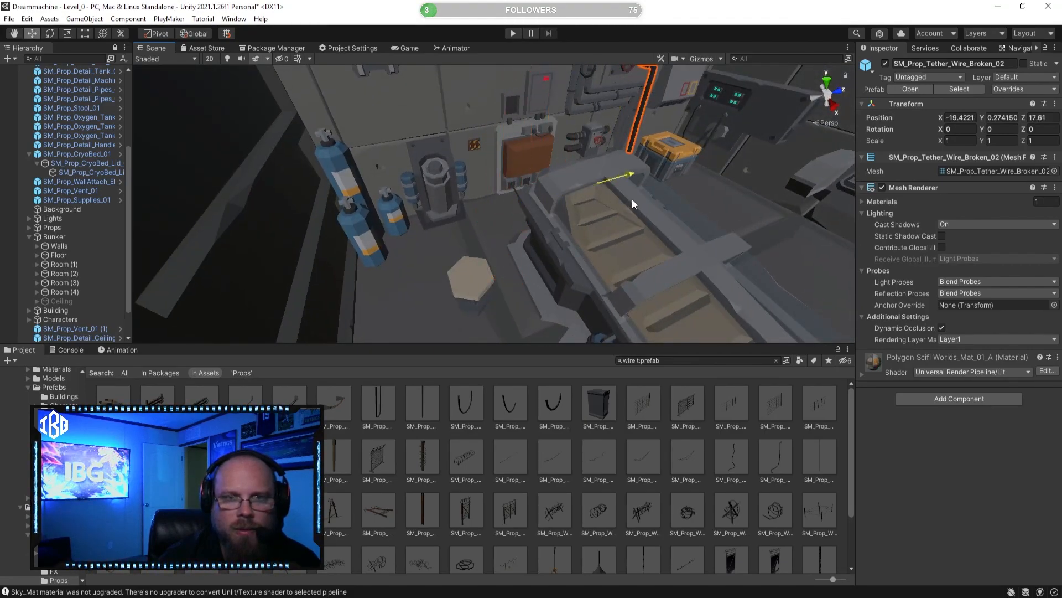
Step: Move the broken tether wire against the wall beside the orange panel, at about X -19.99, Z 16.80
{"action": "key", "text": "f"}
{"action": "left_click_drag", "start_coordinate": [540, 228], "coordinate": [608, 236]}
{"action": "key", "text": "f"}
{"action": "left_click_drag", "start_coordinate": [539, 294], "coordinate": [517, 272]}
{"action": "left_click", "coordinate": [585, 486]}
{"action": "right_click_drag", "start_coordinate": [588, 276], "coordinate": [367, 286]}
{"action": "left_click", "coordinate": [609, 142]}
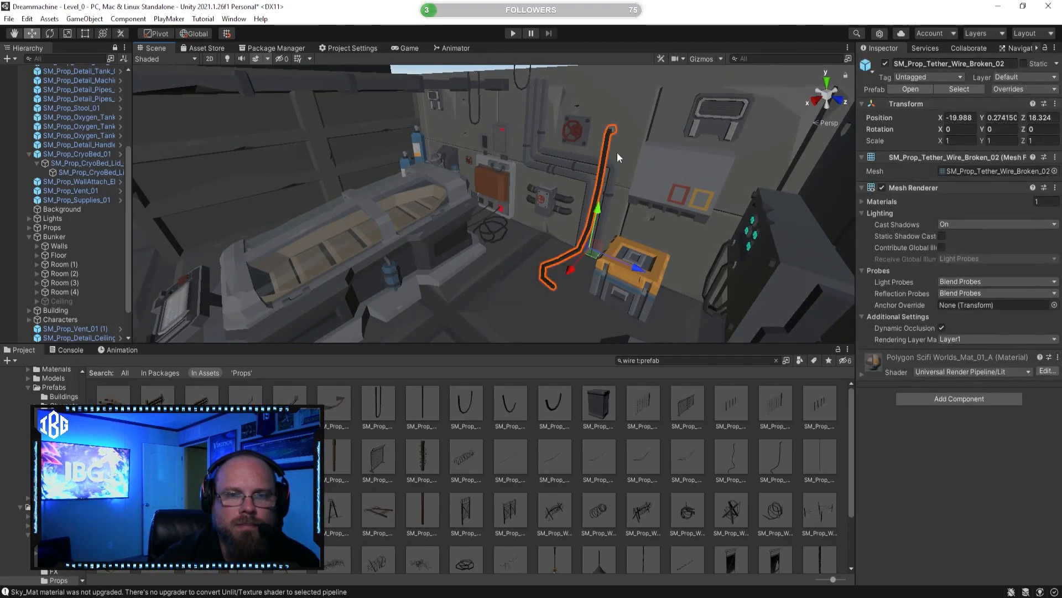
{"action": "left_click_drag", "start_coordinate": [640, 270], "coordinate": [554, 256]}
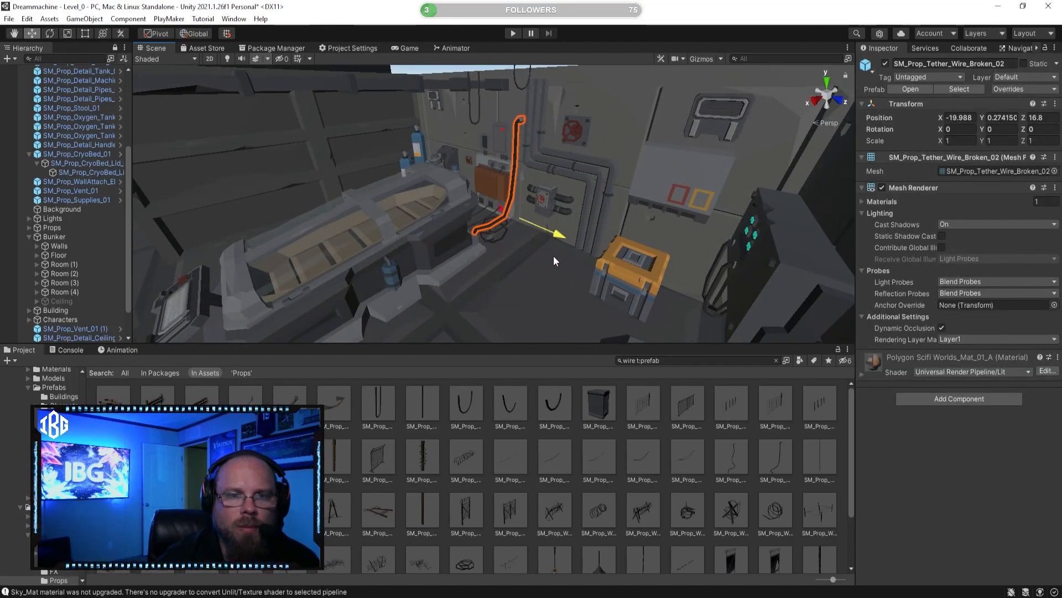
Step: Delete the SM_Prop_Detail_Wire_03 loop hanging high beside the wall pipes and preview the SM_Prop_Wire_01 prefab
{"action": "left_click", "coordinate": [641, 457]}
{"action": "right_click_drag", "start_coordinate": [501, 310], "coordinate": [526, 88]}
{"action": "left_click", "coordinate": [524, 94]}
{"action": "left_click", "coordinate": [525, 94]}
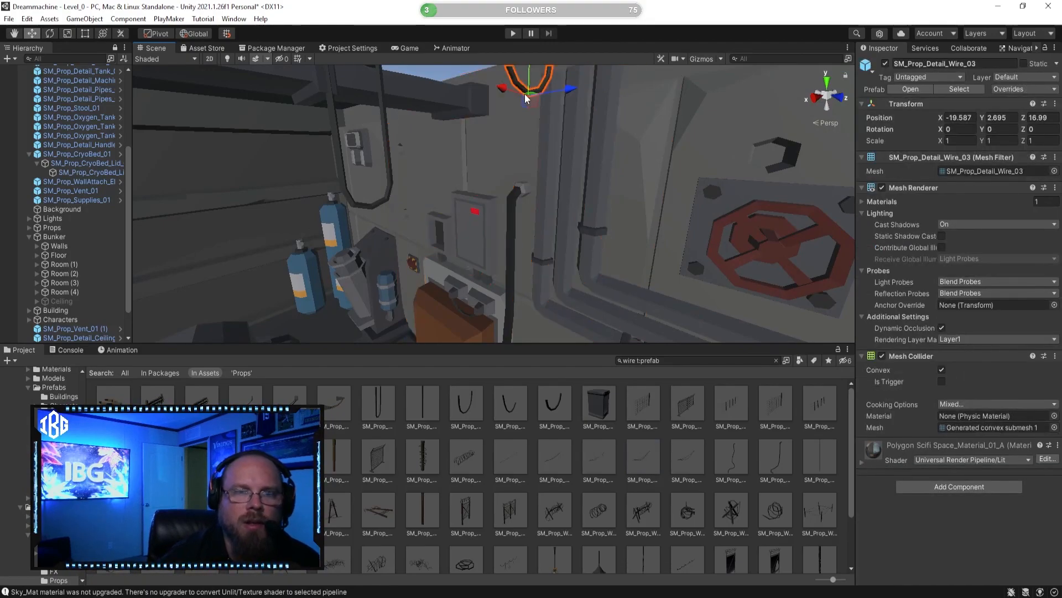
{"action": "key", "text": "Delete"}
{"action": "right_click_drag", "start_coordinate": [444, 262], "coordinate": [534, 268]}
{"action": "left_click", "coordinate": [554, 510]}
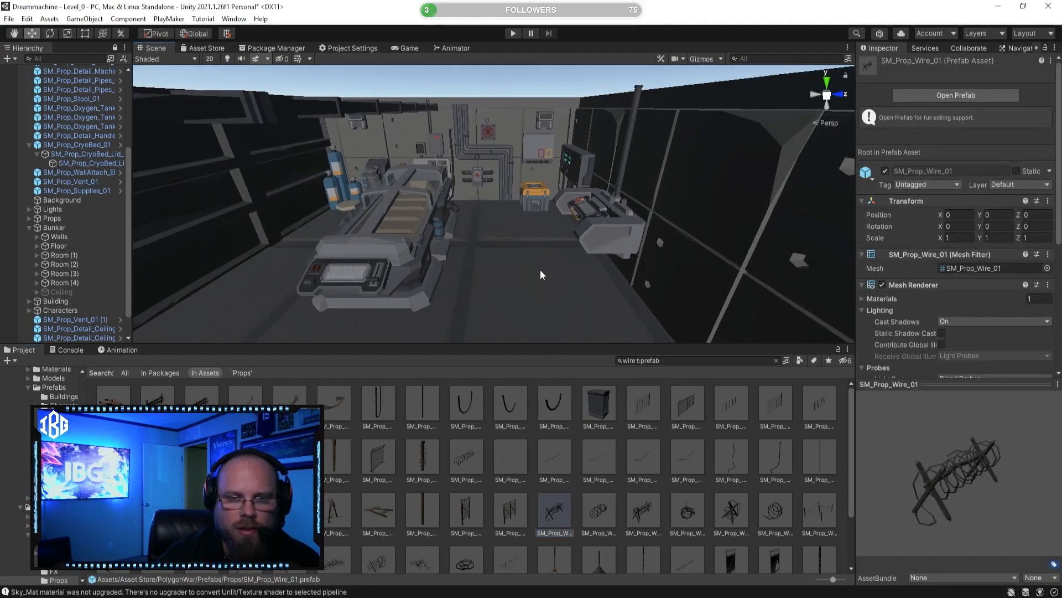
{"action": "left_click", "coordinate": [583, 491]}
Step: Search the project for desk prefabs and preview SM_Prop_Desk_Small_01, SM_Prop_Desk_01 and SM_Prop_Study_Desk_01
{"action": "right_click_drag", "start_coordinate": [492, 297], "coordinate": [465, 135]}
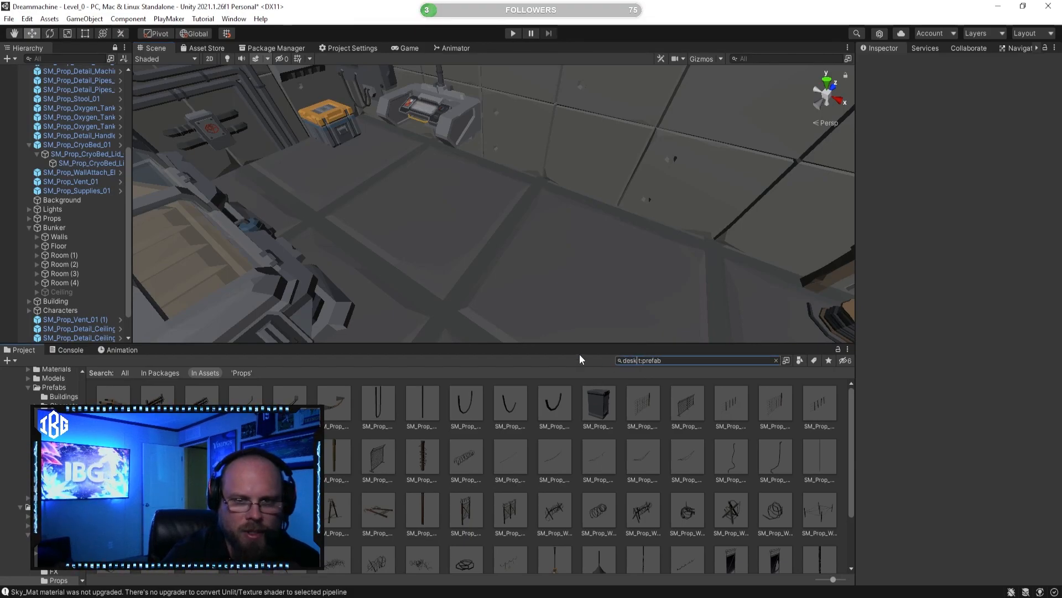
{"action": "left_click", "coordinate": [448, 404]}
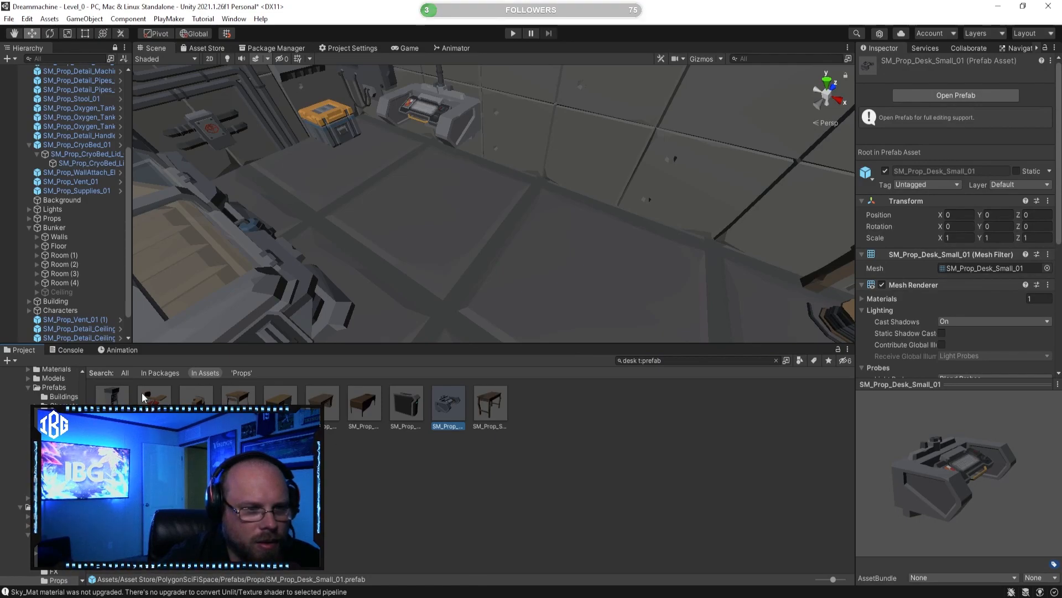
{"action": "left_click", "coordinate": [324, 399]}
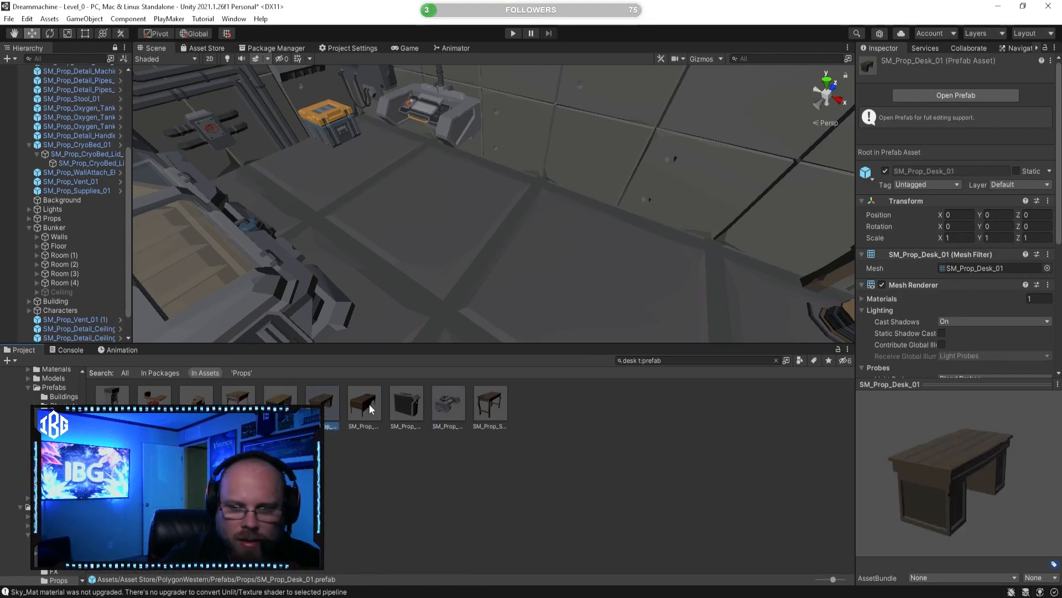
{"action": "left_click_drag", "start_coordinate": [923, 464], "coordinate": [564, 456]}
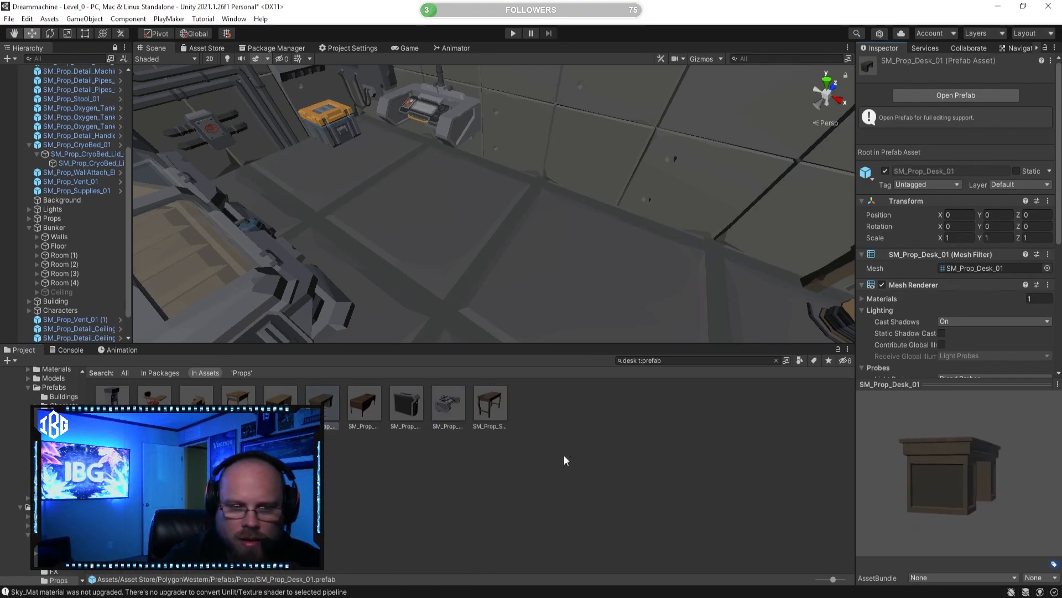
{"action": "left_click", "coordinate": [411, 397]}
{"action": "left_click_drag", "start_coordinate": [983, 446], "coordinate": [851, 466]}
{"action": "left_click", "coordinate": [449, 407]}
{"action": "left_click", "coordinate": [489, 406]}
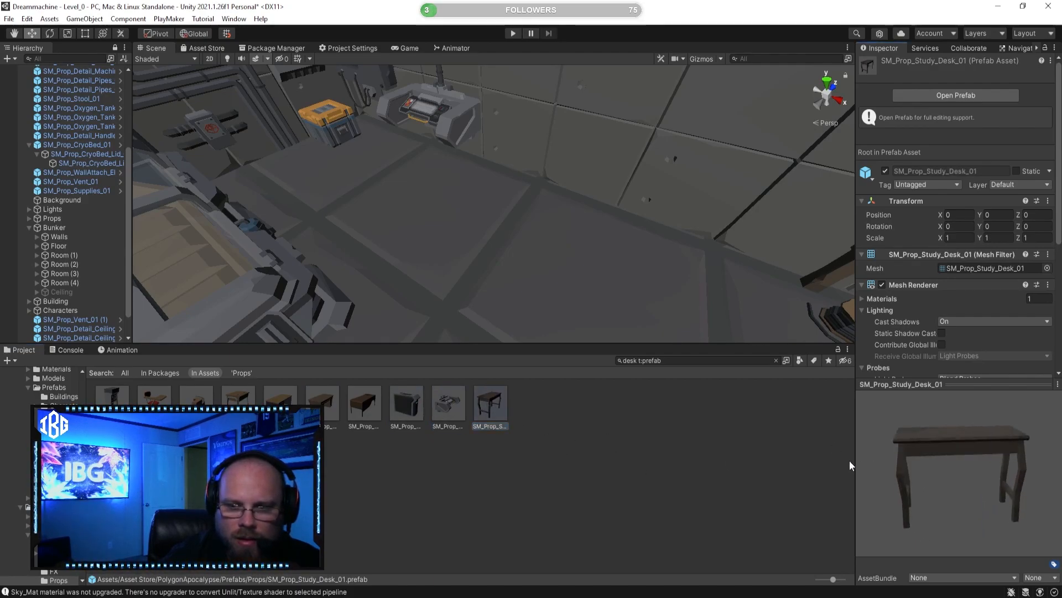
{"action": "left_click", "coordinate": [441, 416]}
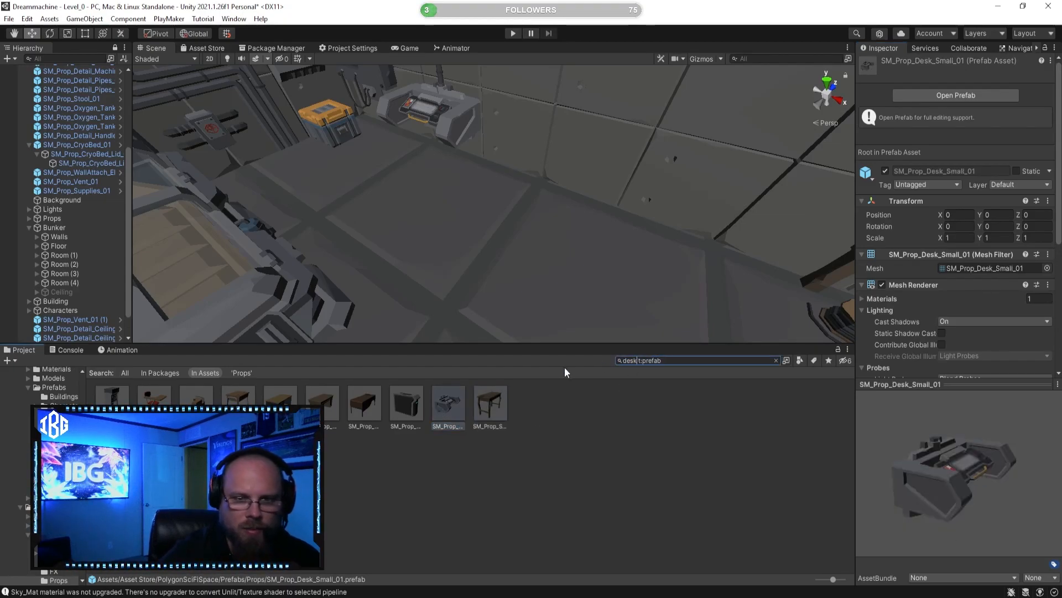
Step: Search the project for table prefabs and preview SM_Prop_Table_Metal from different angles
{"action": "type", "text": "trable"}
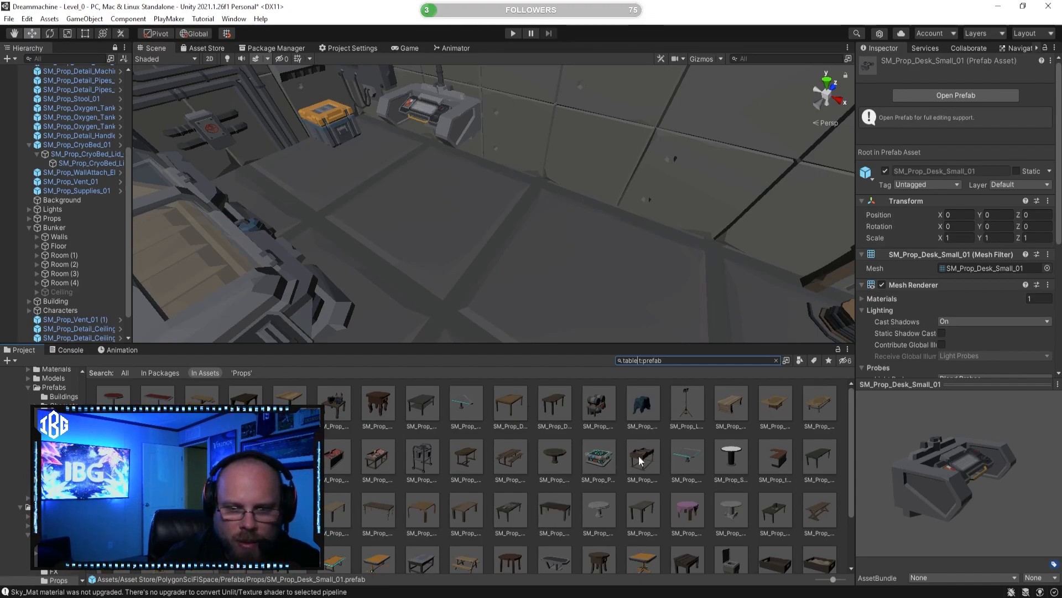
{"action": "scroll", "coordinate": [653, 457], "scroll_direction": "down", "scroll_amount": 1}
{"action": "scroll", "coordinate": [498, 528], "scroll_direction": "down", "scroll_amount": 1}
{"action": "left_click", "coordinate": [435, 498]}
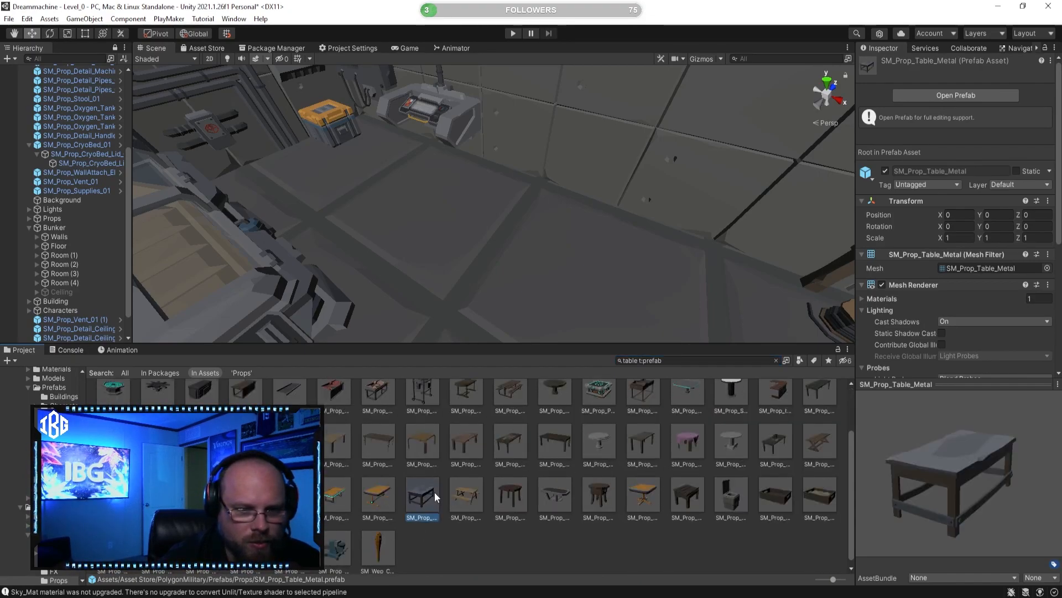
{"action": "left_click_drag", "start_coordinate": [959, 491], "coordinate": [868, 457]}
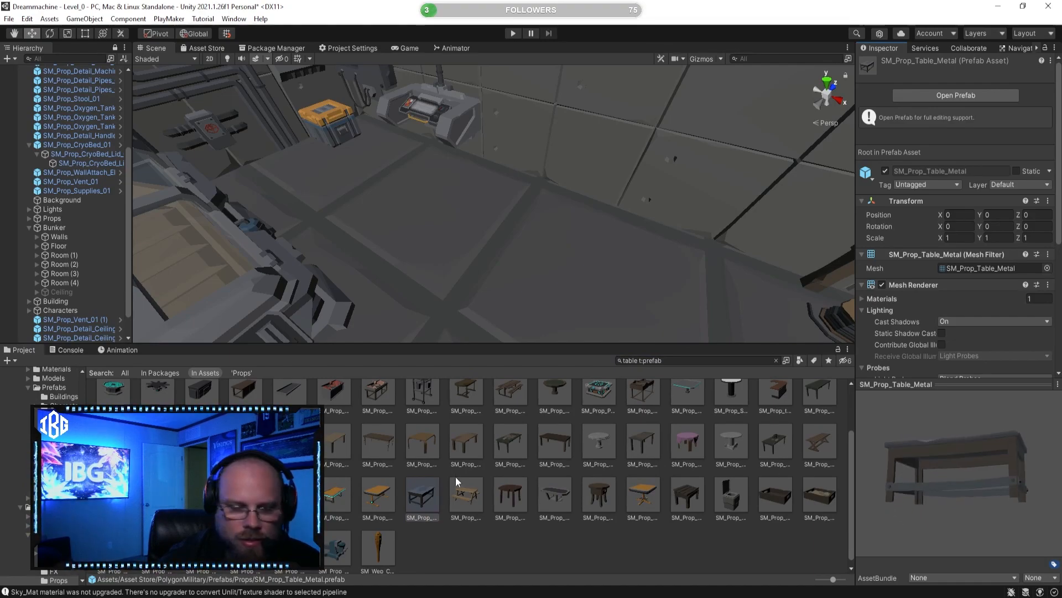
{"action": "scroll", "coordinate": [456, 480], "scroll_direction": "down", "scroll_amount": 1}
Step: Place SM_Prop_WorkTable_01 on the open floor across from the cryo bed, at about X -14.85, Z 18.71
{"action": "left_click", "coordinate": [246, 541]}
{"action": "left_click", "coordinate": [290, 540]}
{"action": "left_click_drag", "start_coordinate": [905, 509], "coordinate": [832, 496]}
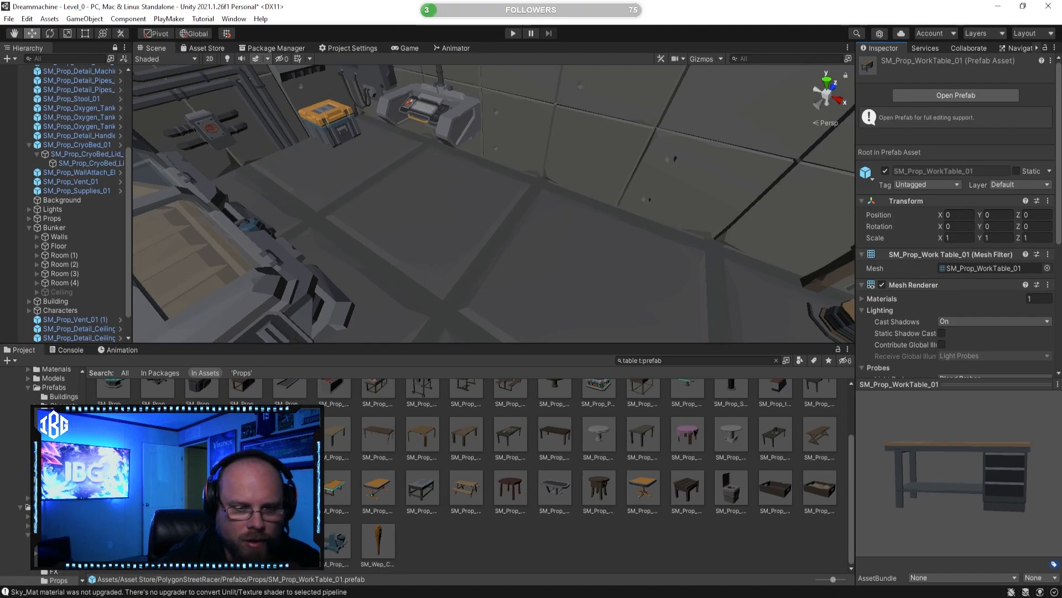
{"action": "left_click_drag", "start_coordinate": [492, 305], "coordinate": [511, 246]}
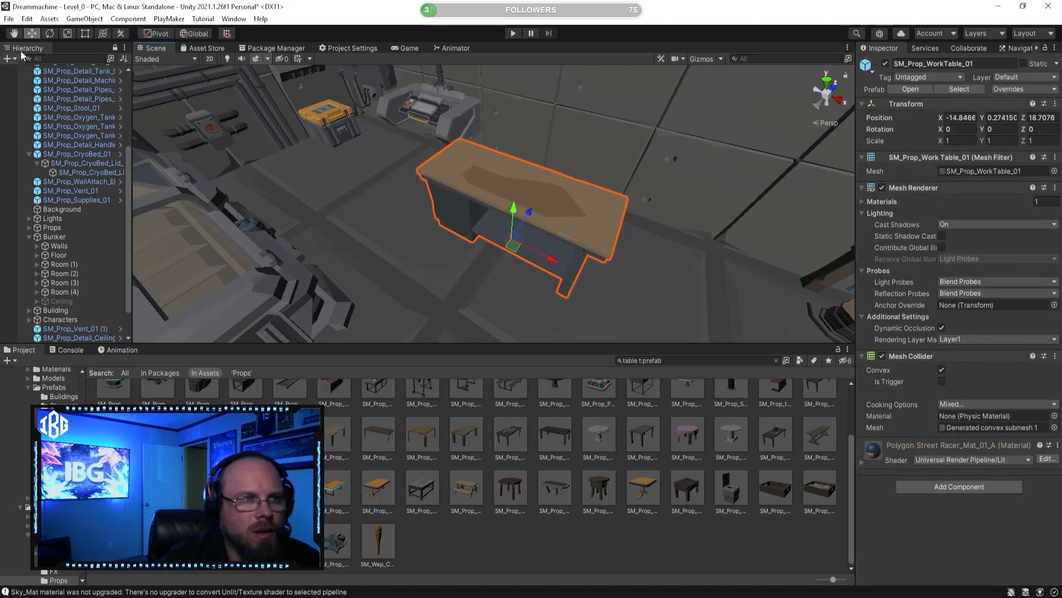
Step: Rotate the work table to 180 on Y and move it against the wall at about Z 19.82
{"action": "left_click", "coordinate": [50, 33]}
{"action": "left_click_drag", "start_coordinate": [527, 281], "coordinate": [226, 223]}
{"action": "left_click", "coordinate": [30, 34]}
{"action": "right_click_drag", "start_coordinate": [418, 191], "coordinate": [376, 222]}
{"action": "key", "text": "d"}
{"action": "left_click_drag", "start_coordinate": [462, 251], "coordinate": [541, 240]}
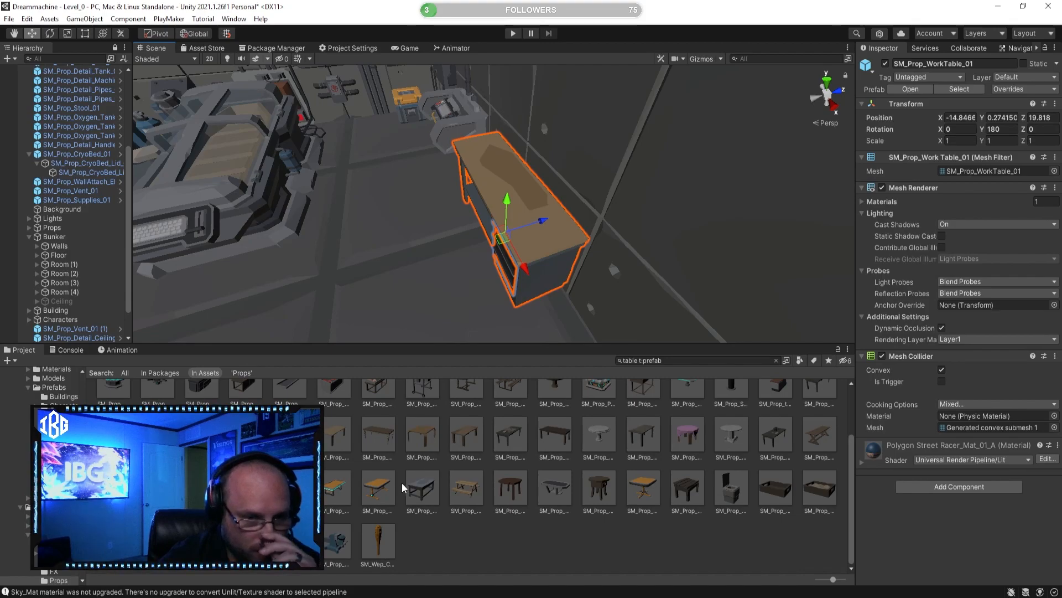
Step: Browse the remaining table prefabs for alternatives, previewing several of them including SM_Prop_Table_05
{"action": "left_click", "coordinate": [378, 487]}
{"action": "right_click_drag", "start_coordinate": [562, 328], "coordinate": [542, 317]}
{"action": "key", "text": "a"}
{"action": "left_click", "coordinate": [202, 435]}
{"action": "left_click_drag", "start_coordinate": [957, 450], "coordinate": [834, 447]}
{"action": "left_click", "coordinate": [201, 487]}
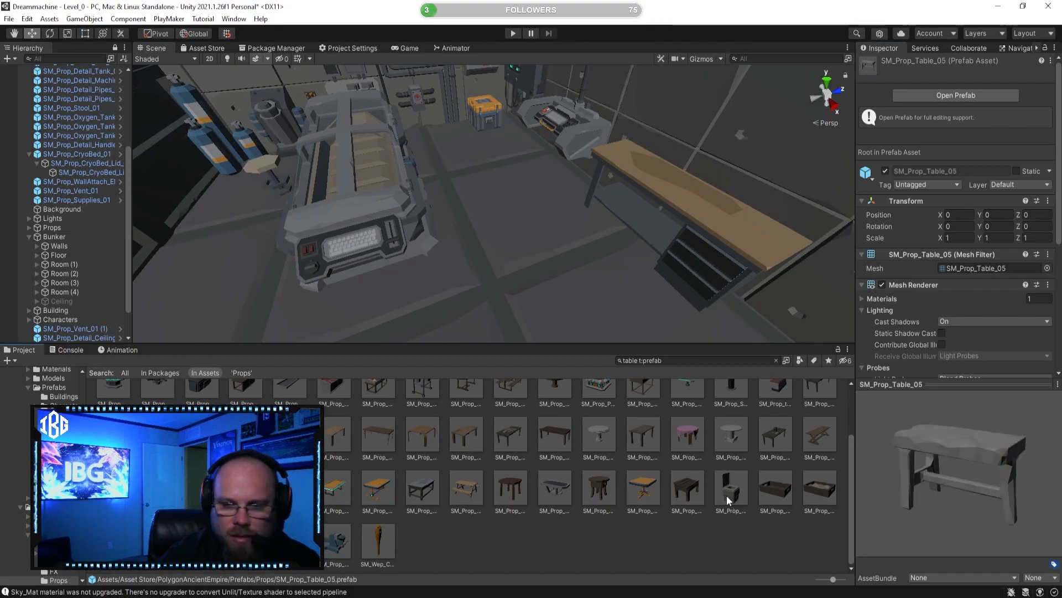
{"action": "scroll", "coordinate": [733, 495], "scroll_direction": "up", "scroll_amount": 2}
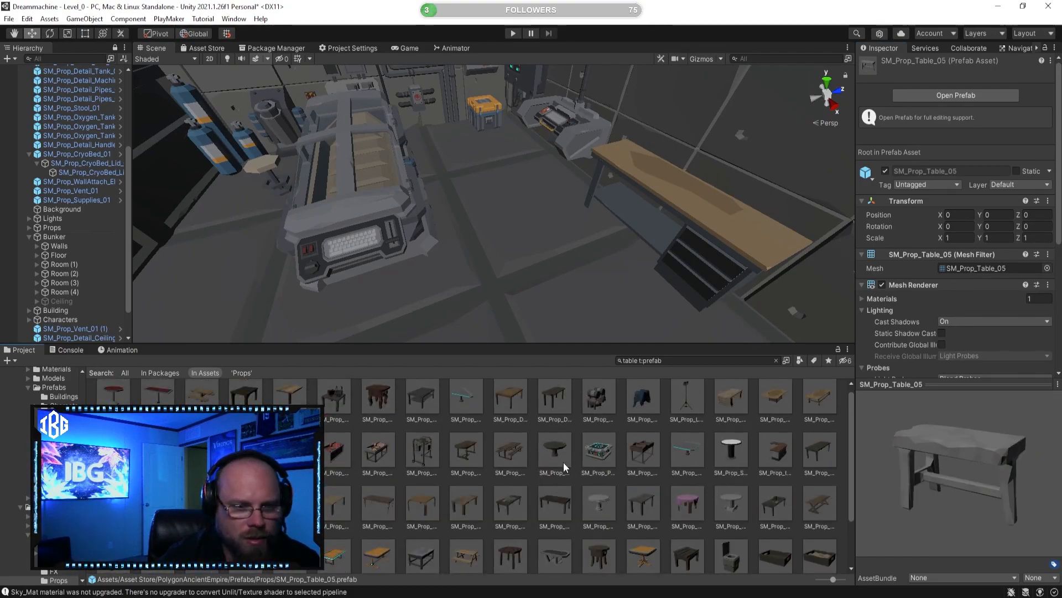
{"action": "left_click", "coordinate": [387, 445]}
{"action": "left_click", "coordinate": [399, 446]}
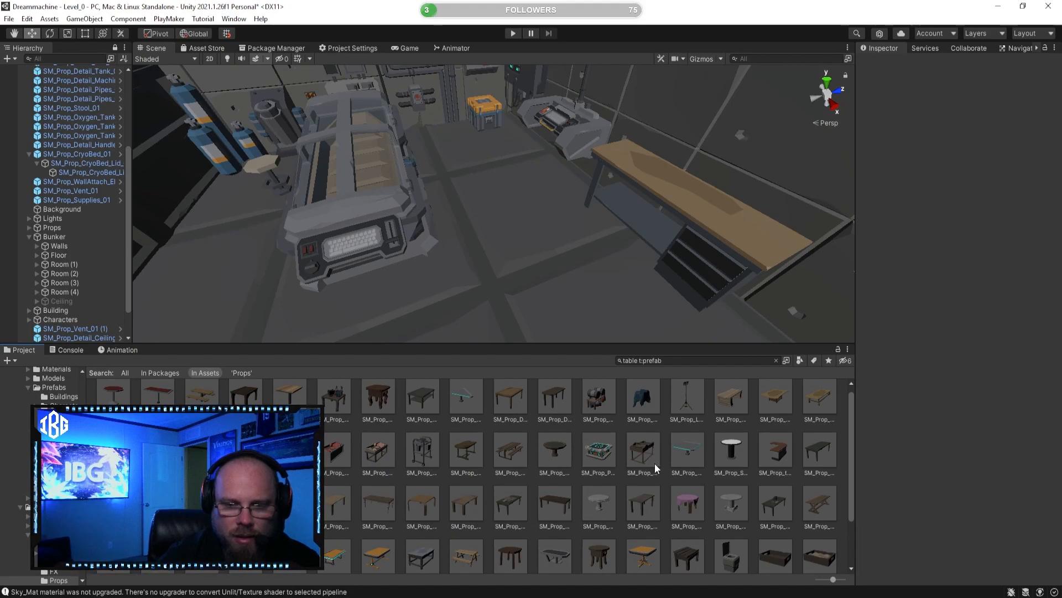
{"action": "scroll", "coordinate": [647, 463], "scroll_direction": "up", "scroll_amount": 1}
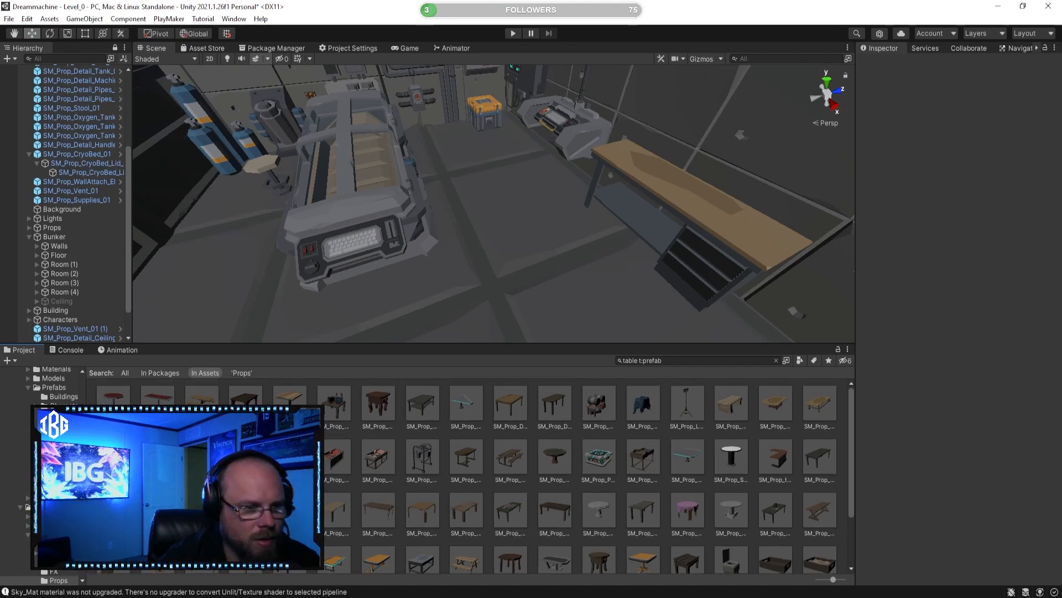
Step: Inspect the work table's placement against the wall beside the small sci-fi desk
{"action": "left_click", "coordinate": [570, 549]}
{"action": "left_click", "coordinate": [664, 200]}
{"action": "right_click_drag", "start_coordinate": [663, 200], "coordinate": [559, 254]}
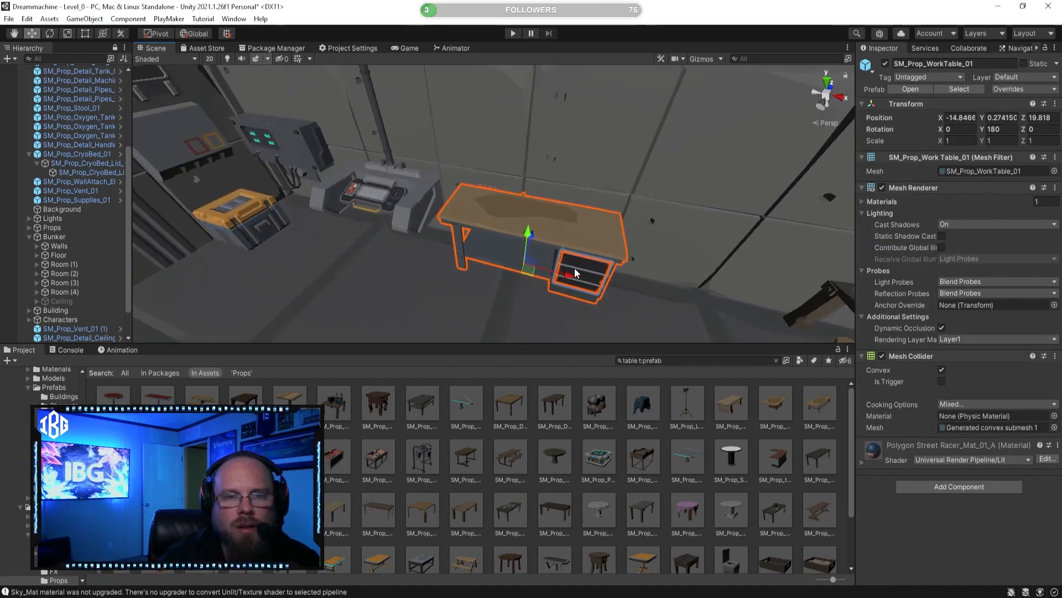
{"action": "left_click_drag", "start_coordinate": [569, 272], "coordinate": [552, 285]}
{"action": "left_click", "coordinate": [580, 493]}
{"action": "right_click_drag", "start_coordinate": [523, 238], "coordinate": [308, 253]}
{"action": "key", "text": "a"}
{"action": "right_click_drag", "start_coordinate": [609, 207], "coordinate": [605, 255]}
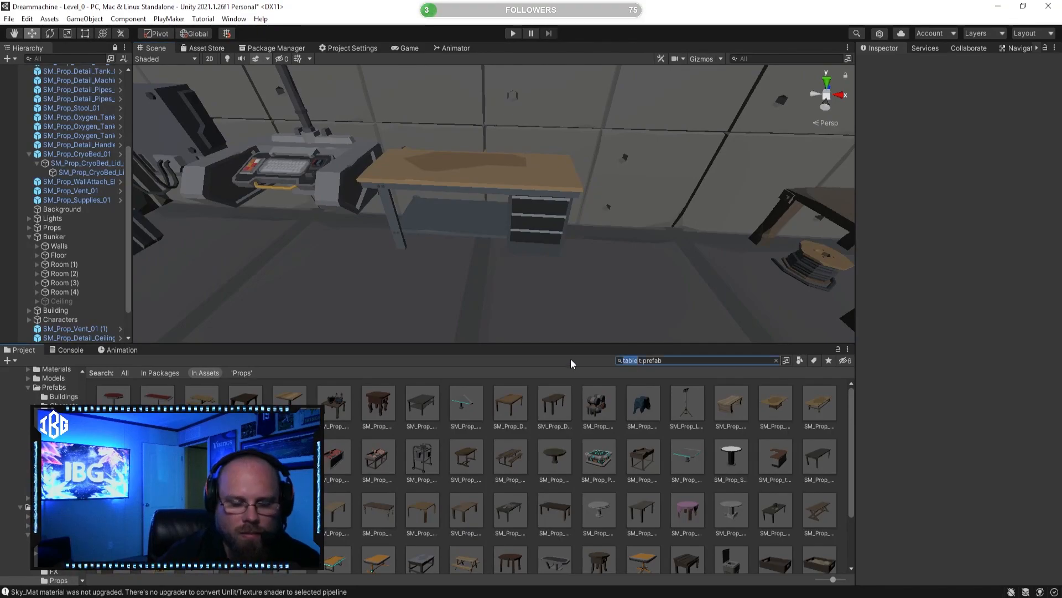
Step: Search for chair prefabs, place the wheeled office chair in front of the work table and rotate it
{"action": "type", "text": "chair"}
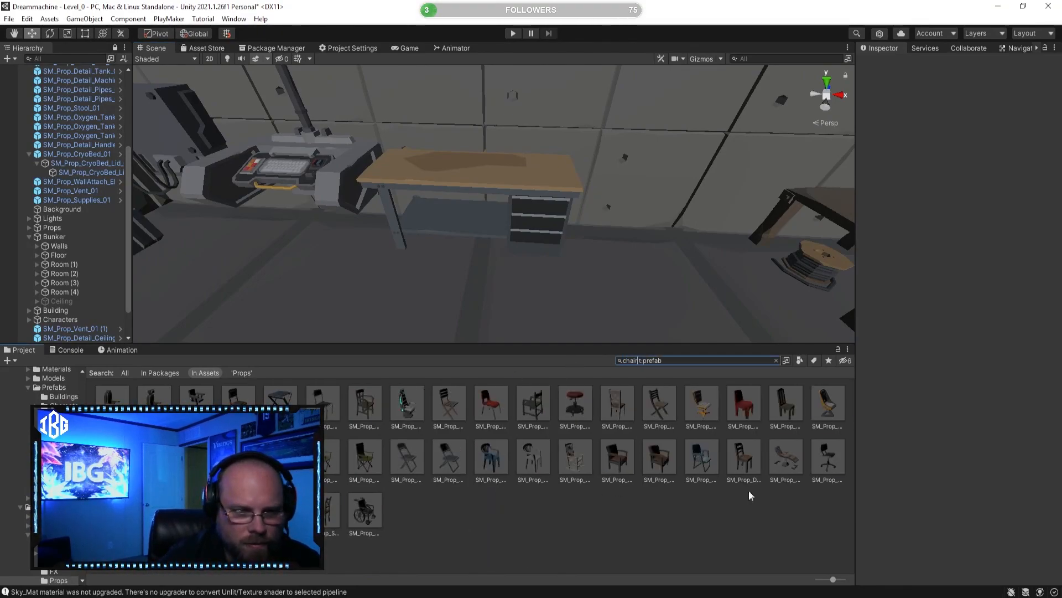
{"action": "left_click", "coordinate": [829, 461]}
{"action": "left_click_drag", "start_coordinate": [831, 461], "coordinate": [451, 288]}
{"action": "left_click", "coordinate": [49, 33]}
{"action": "left_click_drag", "start_coordinate": [490, 322], "coordinate": [379, 330]}
{"action": "left_click", "coordinate": [468, 499]}
Step: Search the project for computer prefabs and clear the search term, keeping the prefab filter
{"action": "right_click_drag", "start_coordinate": [501, 266], "coordinate": [602, 337]}
{"action": "type", "text": "computer"}
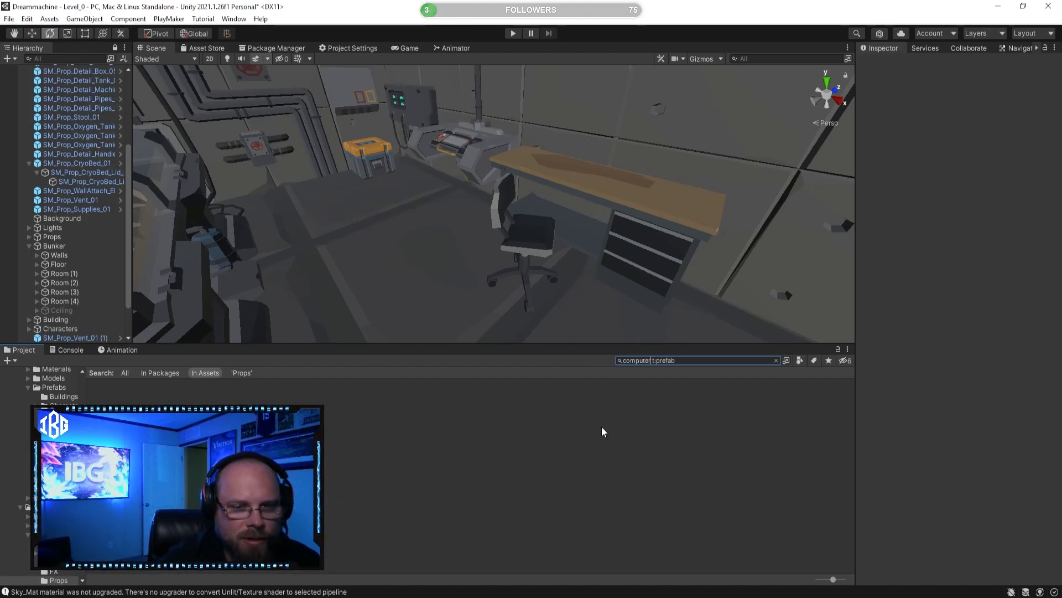
{"action": "key", "text": "BackSpace"}
{"action": "key", "text": "BackSpace"}
{"action": "key", "text": "BackSpace"}
{"action": "key", "text": "BackSpace"}
{"action": "key", "text": "BackSpace"}
{"action": "key", "text": "BackSpace"}
{"action": "key", "text": "BackSpace"}
{"action": "key", "text": "BackSpace"}
{"action": "key", "text": "BackSpace"}
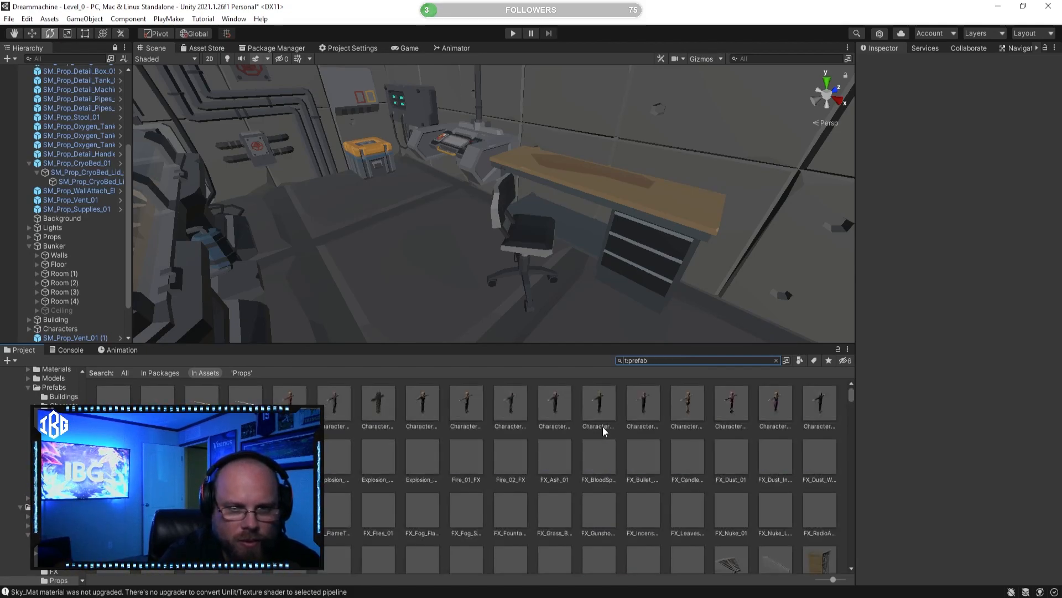
Step: Search for paper prefabs and set SM_Prop_Paper_Pile_03 on the drawer end of the work table, rotated about -43.8 on Y
{"action": "type", "text": "paper"}
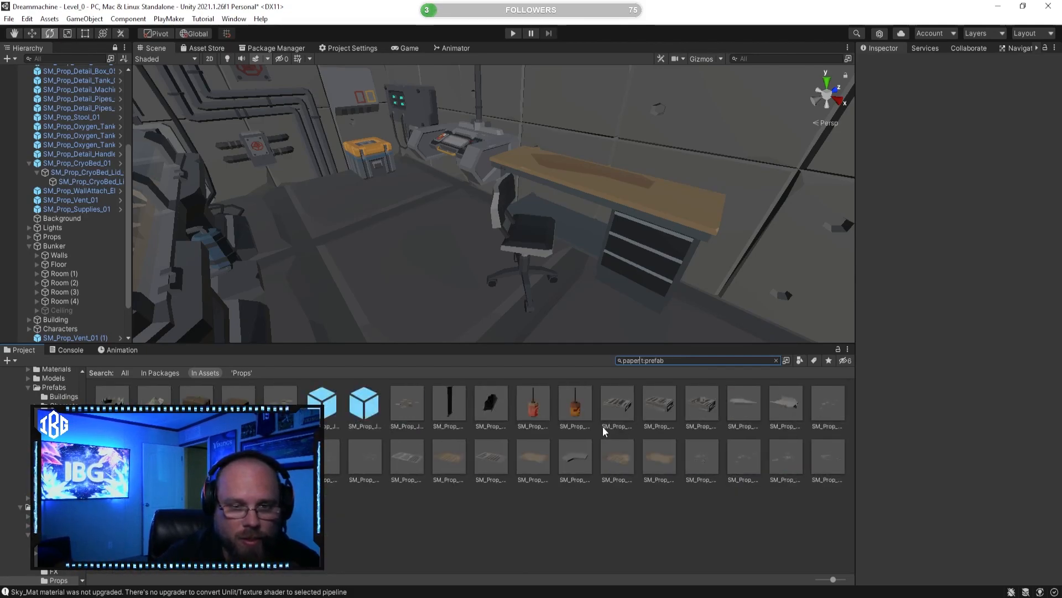
{"action": "left_click", "coordinate": [705, 404]}
{"action": "right_click_drag", "start_coordinate": [545, 194], "coordinate": [638, 310]}
{"action": "left_click_drag", "start_coordinate": [669, 367], "coordinate": [638, 284]}
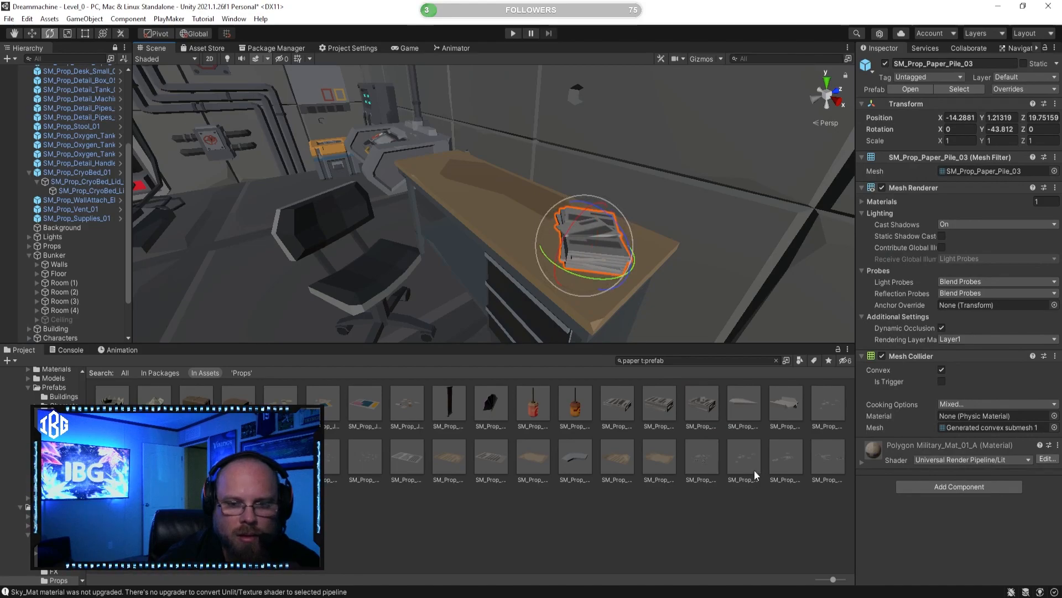
Step: Scatter SM_Prop_Rubbish_Papers_01 on the floor beside the office chair, at about X -15.93, Z 18.42, and ready the Move tool
{"action": "left_click", "coordinate": [750, 467]}
{"action": "left_click_drag", "start_coordinate": [734, 464], "coordinate": [287, 303]}
{"action": "right_click_drag", "start_coordinate": [287, 303], "coordinate": [358, 321]}
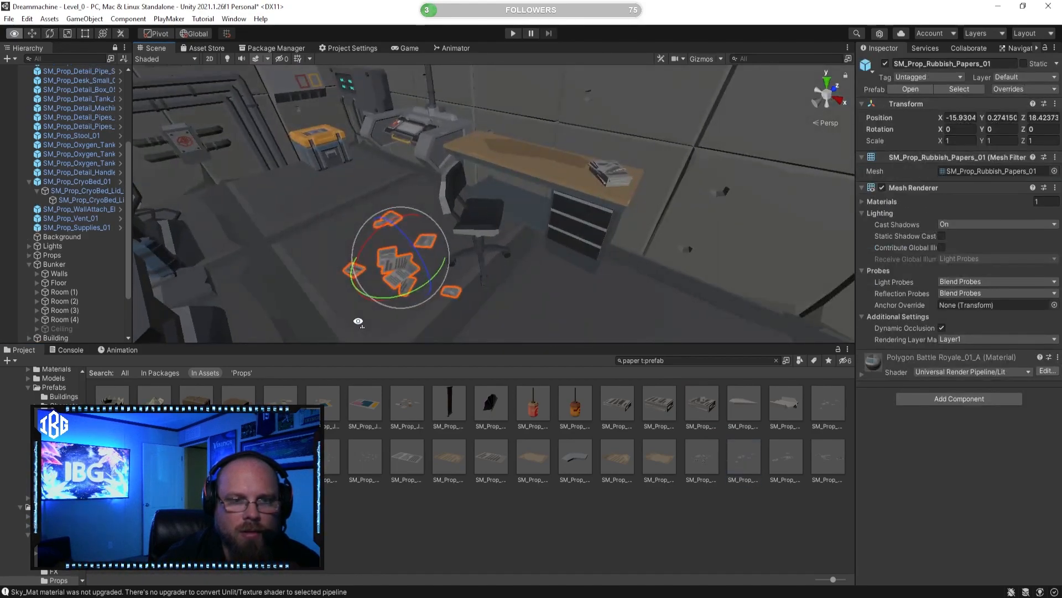
{"action": "left_click", "coordinate": [31, 33]}
{"action": "key", "text": "f"}
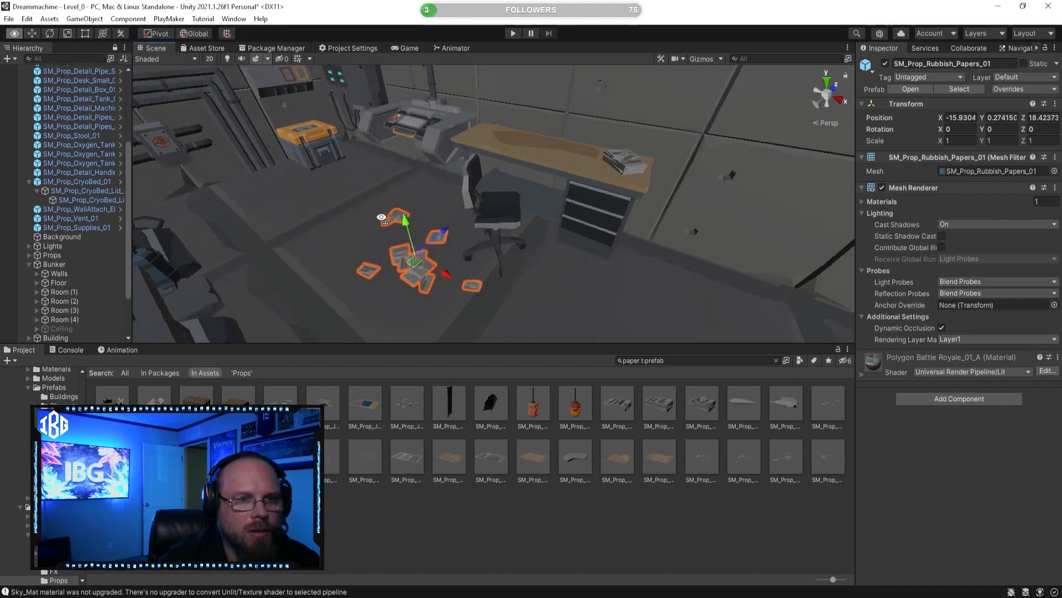
Step: Move the scattered floor papers to the drawer side of the office chair, at about X -14.682, Z 18.957, and deselect them
{"action": "left_click_drag", "start_coordinate": [534, 210], "coordinate": [568, 141]}
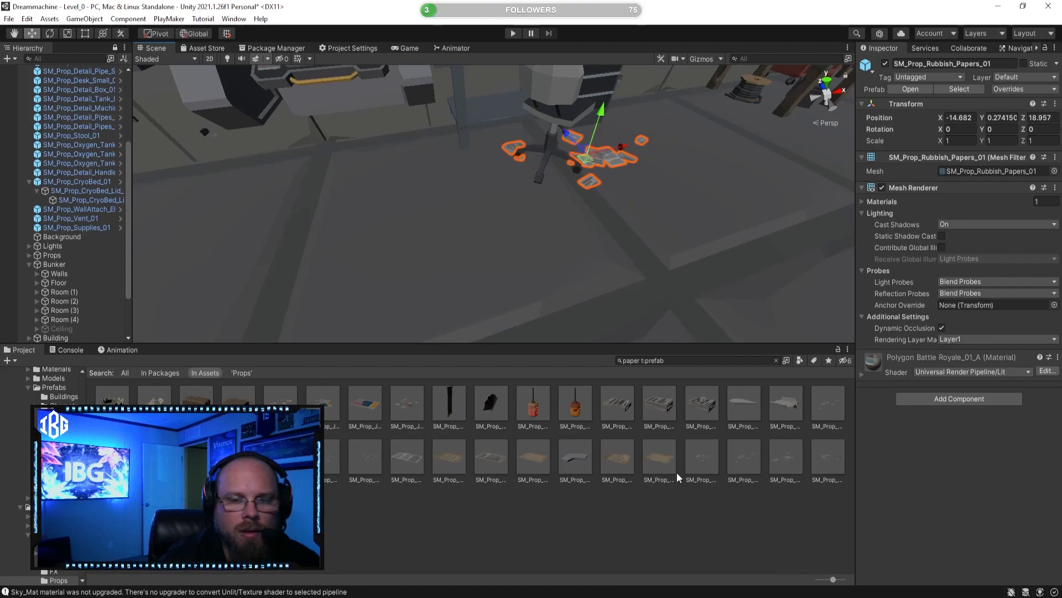
{"action": "left_click", "coordinate": [677, 495]}
{"action": "right_click_drag", "start_coordinate": [665, 330], "coordinate": [572, 303]}
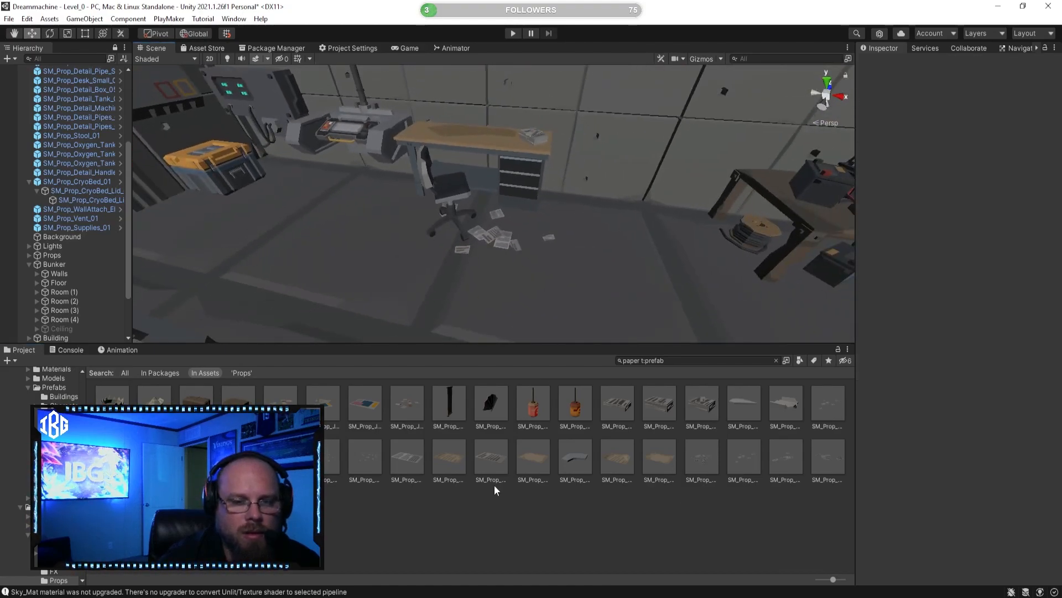
Step: Preview the paper prefabs in the search results, including SM_Prop_Rubbish_Papers_03, SM_Prop_Sign_MissingPapers_01, SM_Prop_Papers_01 and SM_Prop_Junk_Paper_01
{"action": "left_click", "coordinate": [522, 463]}
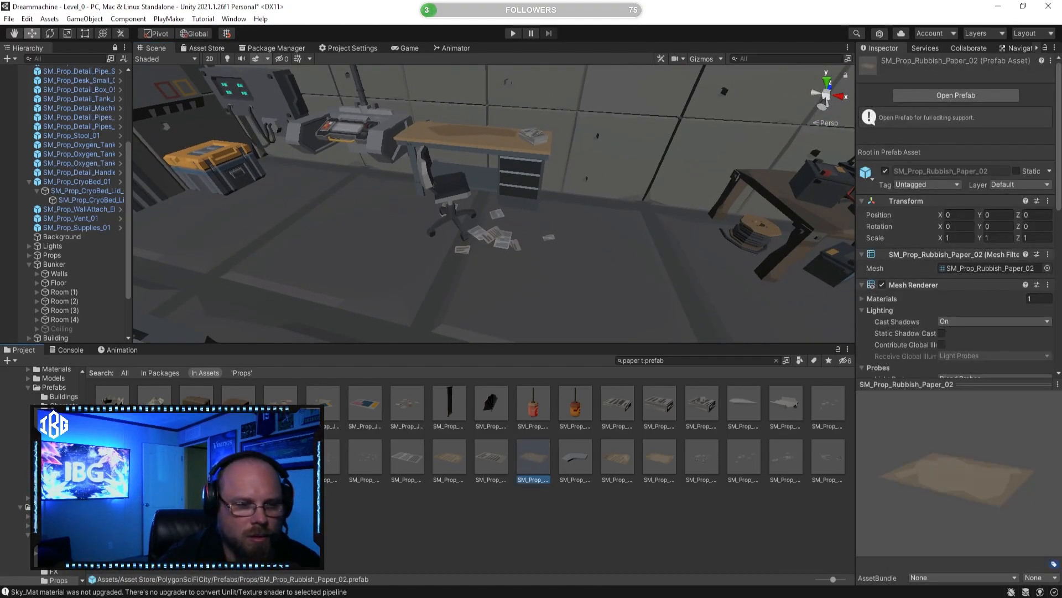
{"action": "left_click", "coordinate": [155, 509]}
{"action": "left_click_drag", "start_coordinate": [1019, 492], "coordinate": [895, 467]}
{"action": "left_click", "coordinate": [113, 509]}
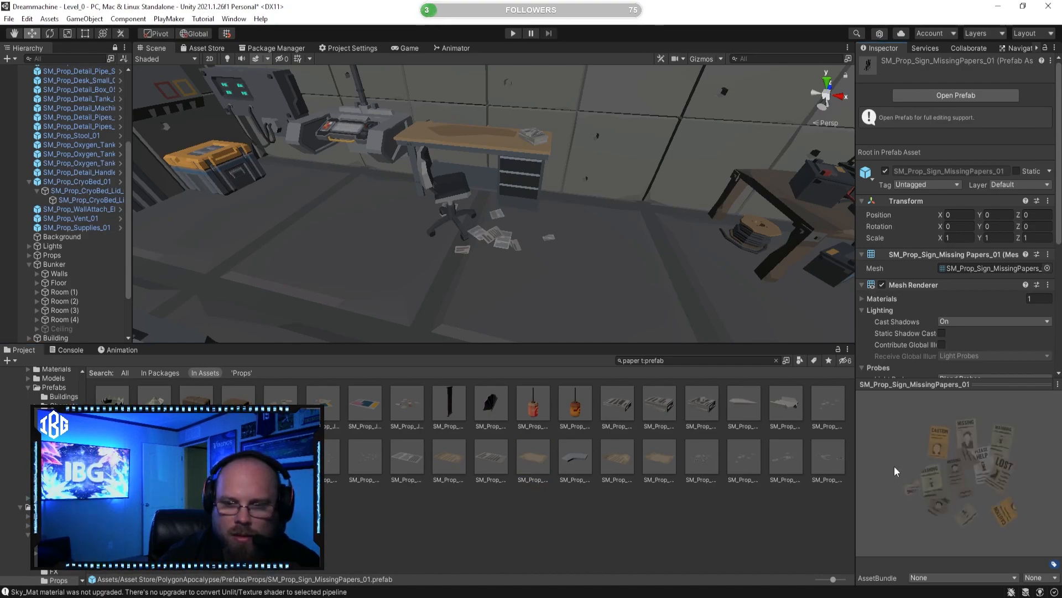
{"action": "left_click", "coordinate": [113, 509]}
{"action": "left_click_drag", "start_coordinate": [982, 474], "coordinate": [931, 486]}
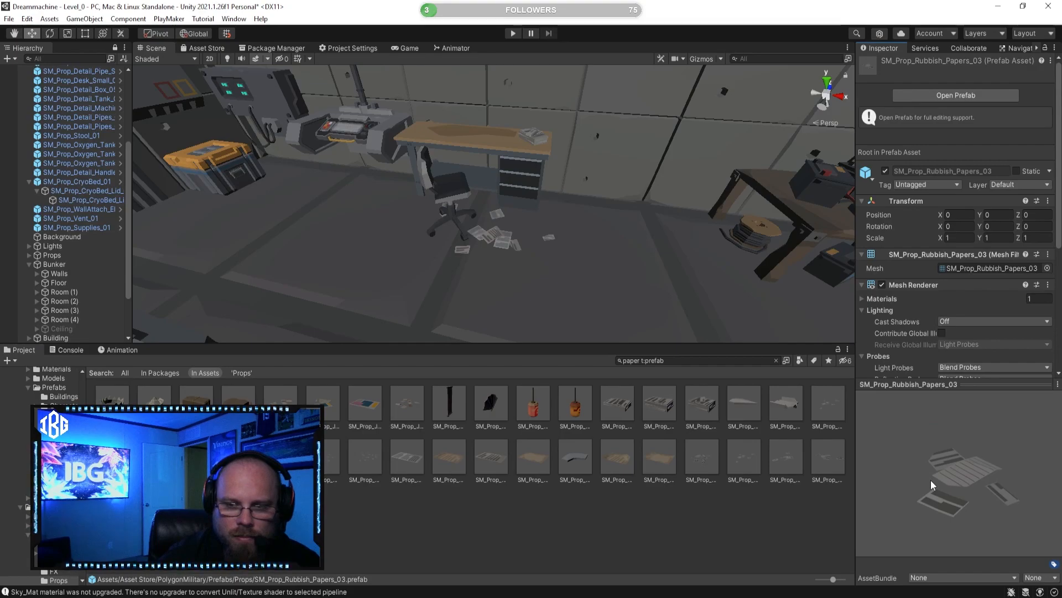
{"action": "left_click", "coordinate": [531, 412]}
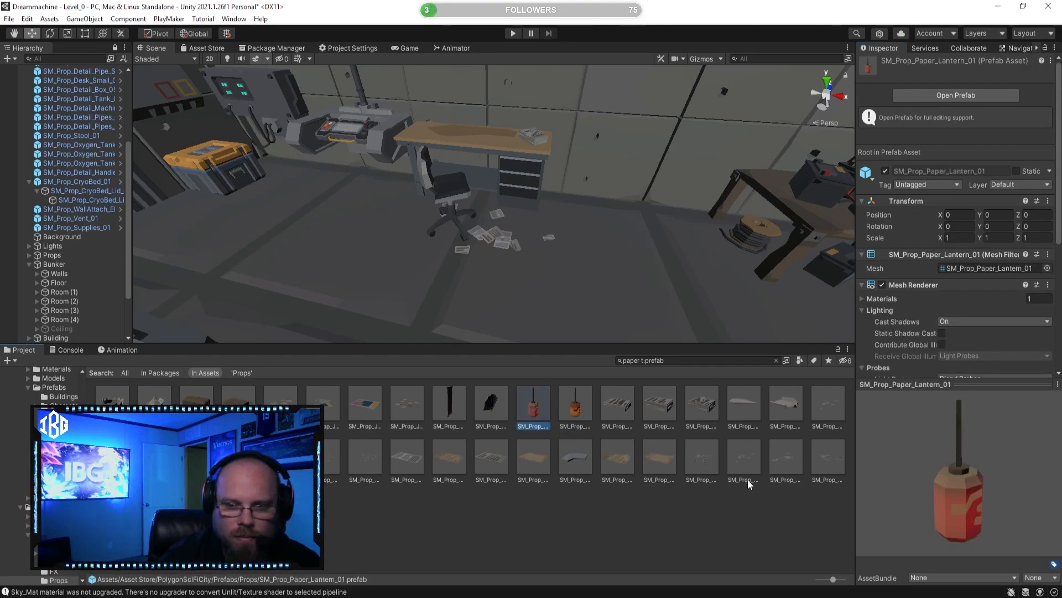
{"action": "left_click", "coordinate": [829, 417]}
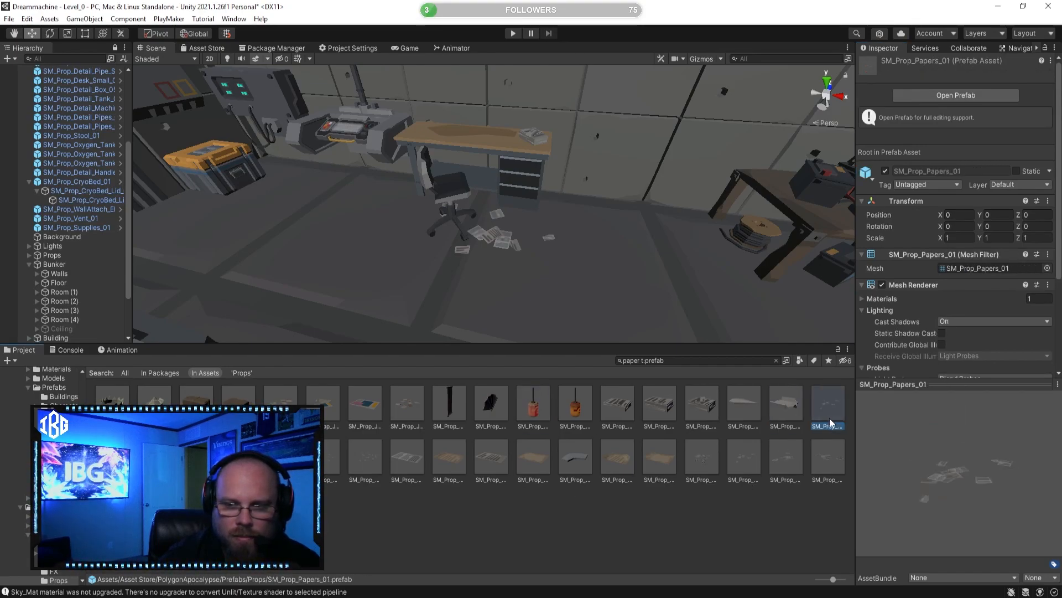
{"action": "left_click", "coordinate": [700, 417]}
{"action": "left_click", "coordinate": [351, 404]}
{"action": "left_click_drag", "start_coordinate": [991, 446], "coordinate": [925, 498]}
{"action": "left_click", "coordinate": [333, 407]}
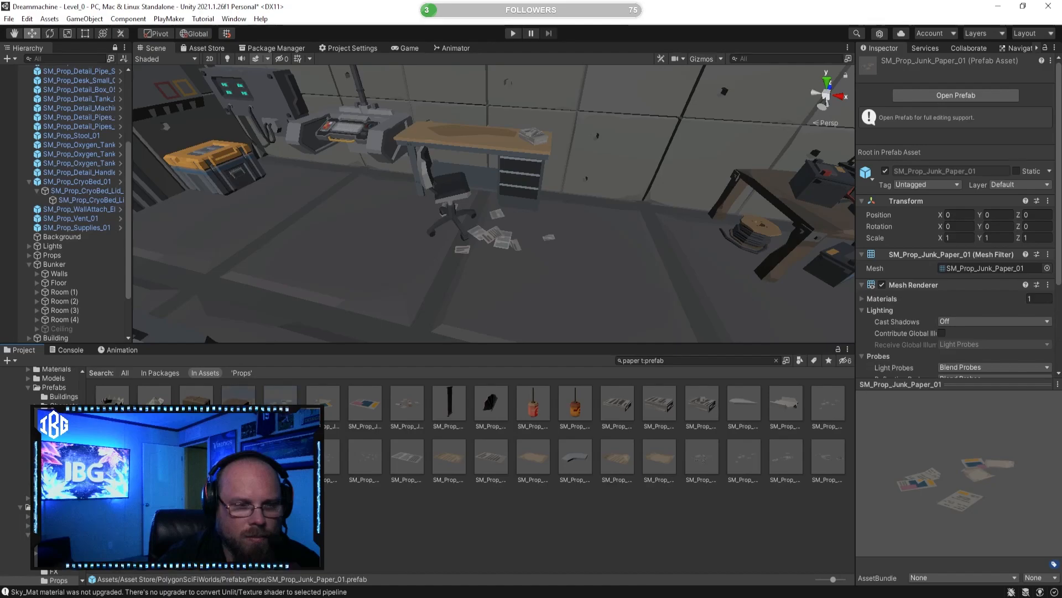
{"action": "left_click", "coordinate": [239, 404]}
{"action": "left_click", "coordinate": [197, 408]}
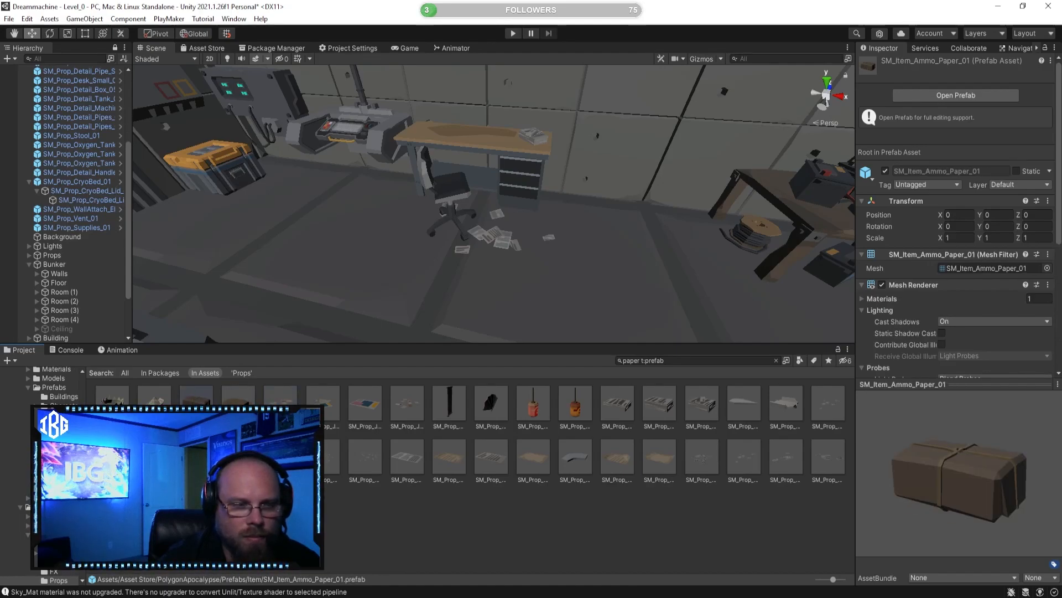
{"action": "left_click", "coordinate": [157, 401]}
{"action": "left_click", "coordinate": [113, 407]}
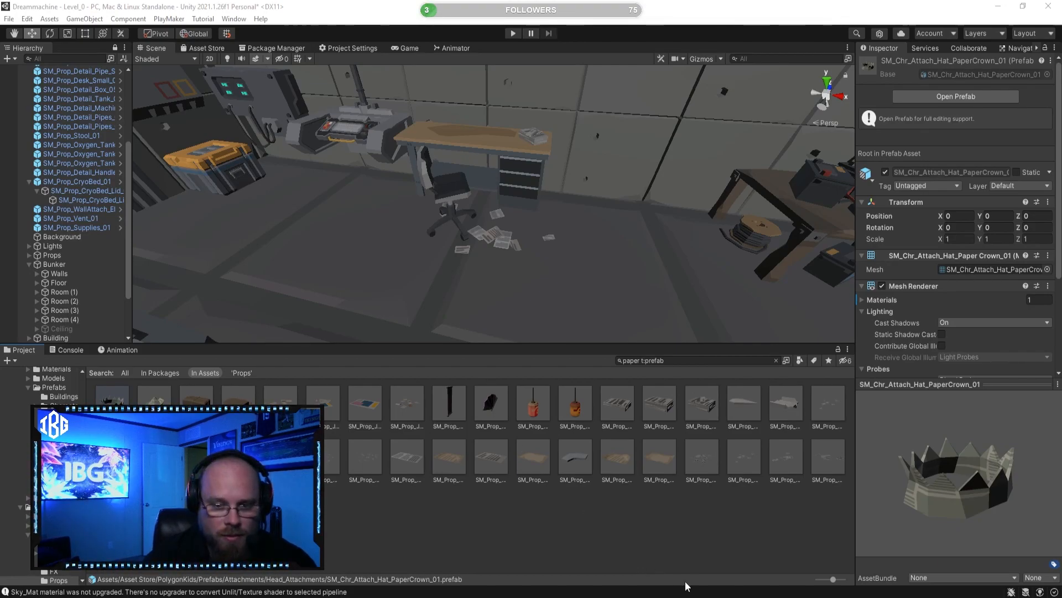
{"action": "mouse_move", "coordinate": [689, 597]}
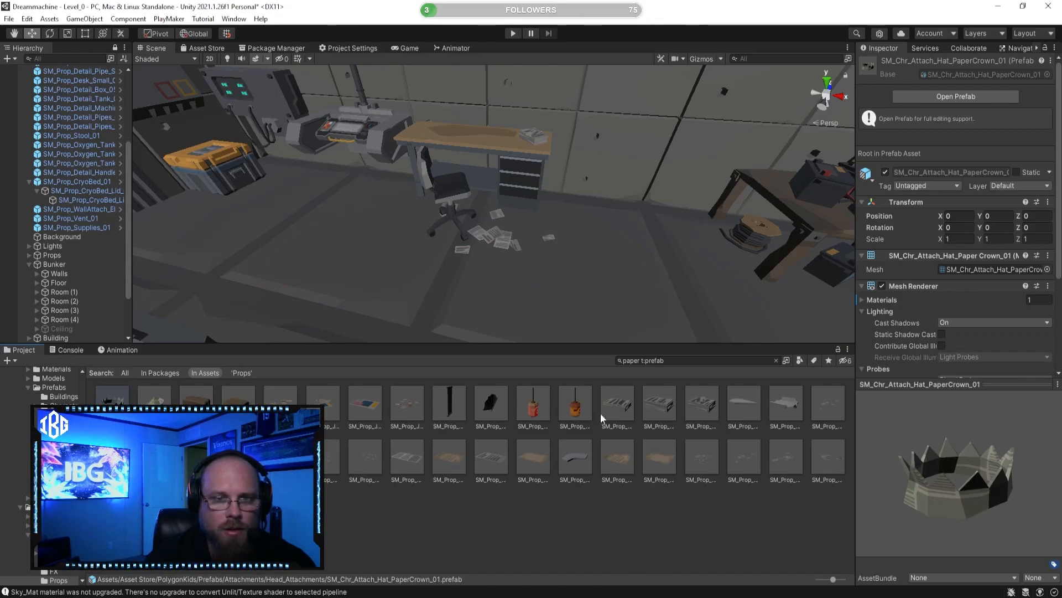
{"action": "left_click", "coordinate": [640, 509]}
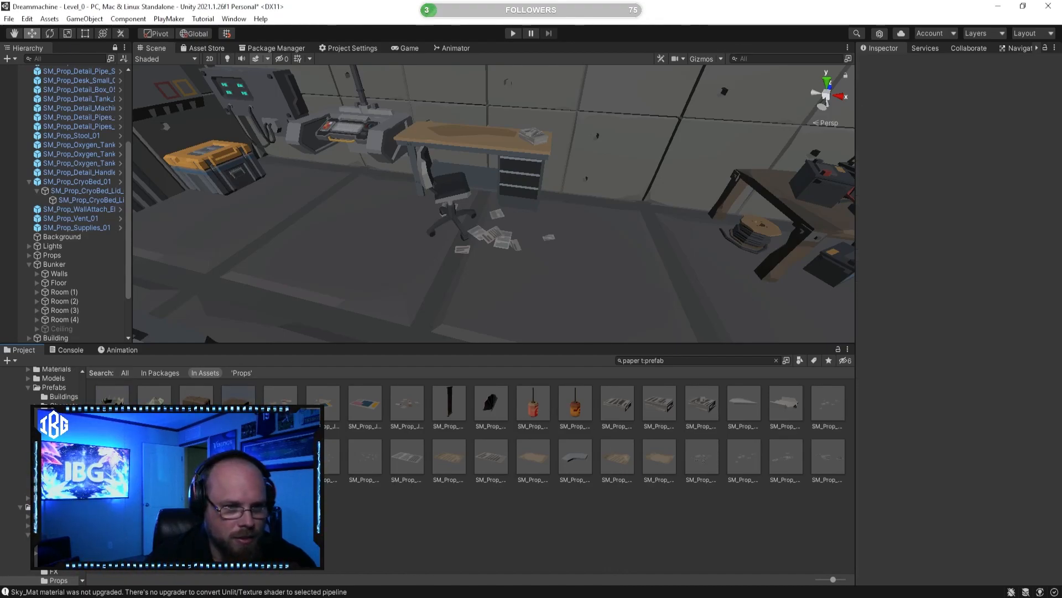
{"action": "left_click", "coordinate": [825, 476]}
{"action": "left_click", "coordinate": [200, 396]}
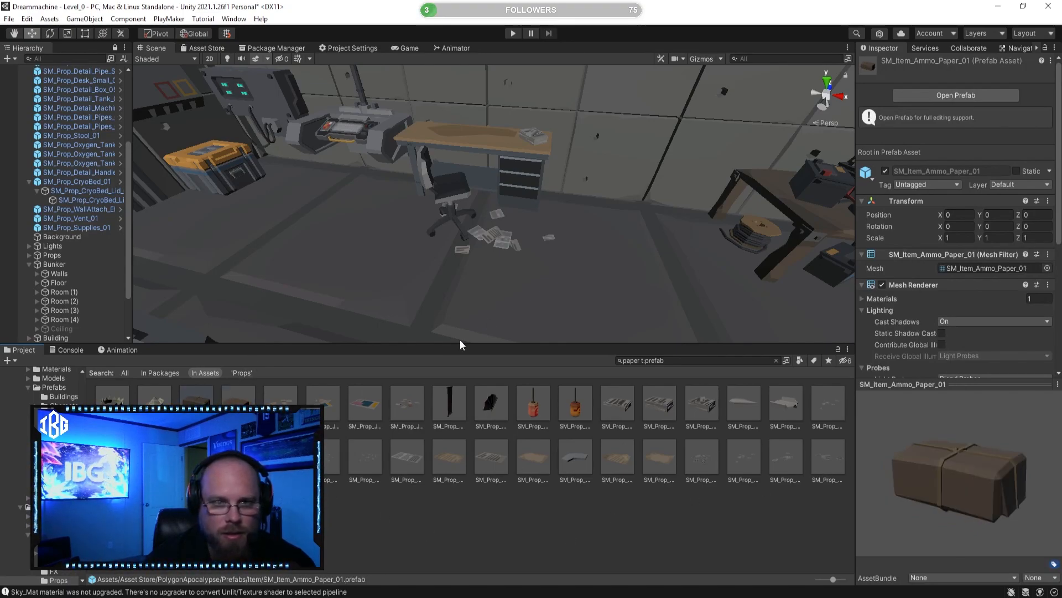
{"action": "left_click", "coordinate": [454, 451]}
Step: Select the four SM_Prop_Detail_CeilingBox_01 pieces running over the rooms, move them into Bunker's hidden Ceiling group and collapse the expanded hierarchy entries
{"action": "right_click_drag", "start_coordinate": [491, 234], "coordinate": [654, 217]}
{"action": "right_click_drag", "start_coordinate": [503, 210], "coordinate": [596, 223]}
{"action": "left_click", "coordinate": [724, 200]}
{"action": "right_click_drag", "start_coordinate": [671, 213], "coordinate": [607, 213]}
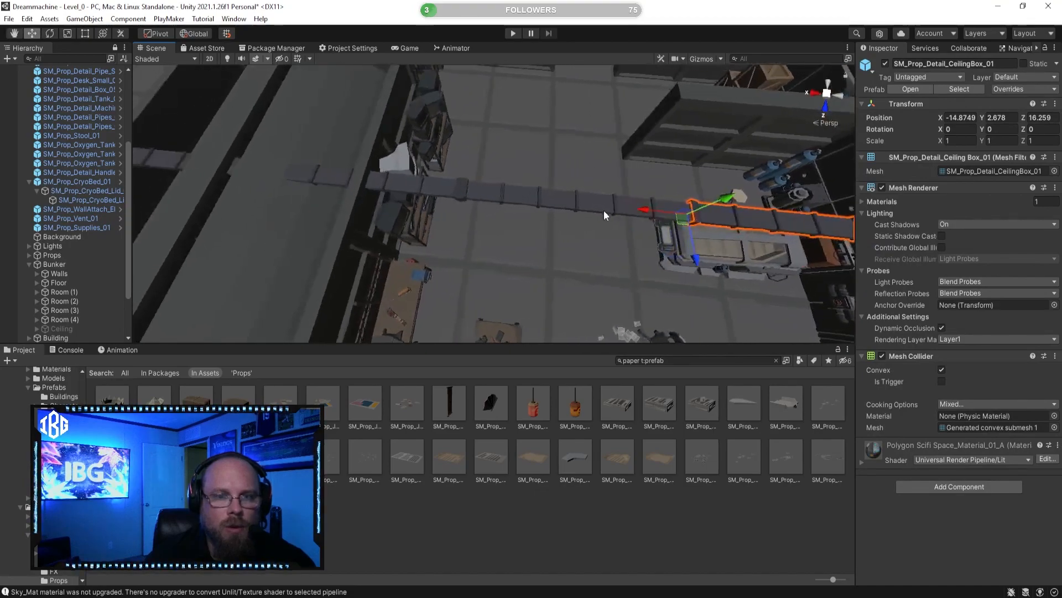
{"action": "left_click", "coordinate": [595, 207], "text": "shift"}
{"action": "left_click", "coordinate": [402, 188], "text": "shift"}
{"action": "mouse_move", "coordinate": [403, 188]}
{"action": "right_mouse_down"}
{"action": "mouse_move", "coordinate": [427, 180]}
{"action": "mouse_move", "coordinate": [413, 191]}
{"action": "right_mouse_up"}
{"action": "left_click", "coordinate": [410, 193], "text": "shift"}
{"action": "scroll", "coordinate": [59, 246], "scroll_direction": "down", "scroll_amount": 3}
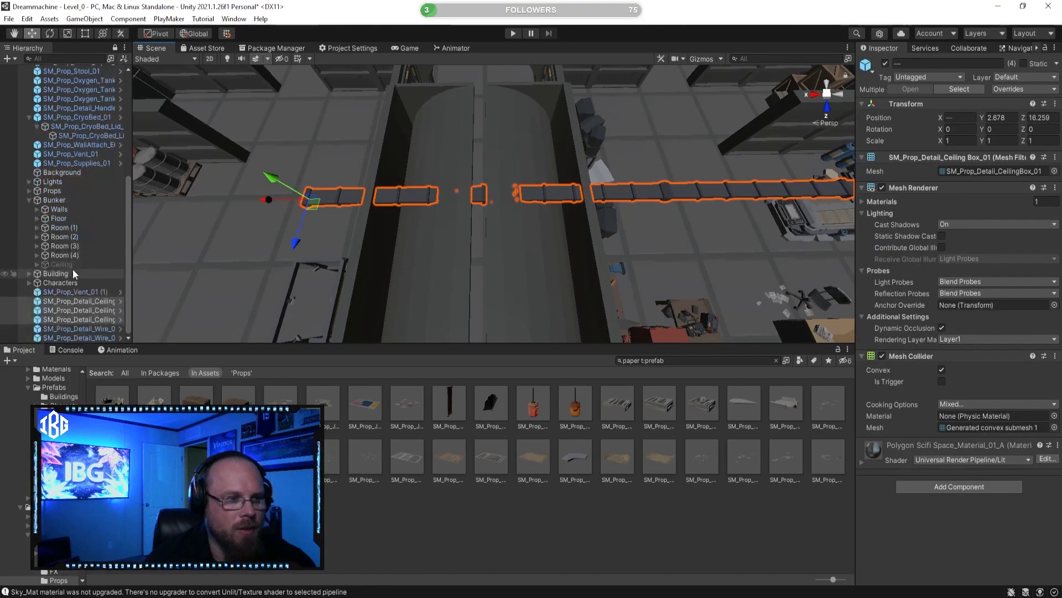
{"action": "left_click_drag", "start_coordinate": [77, 301], "coordinate": [76, 267]}
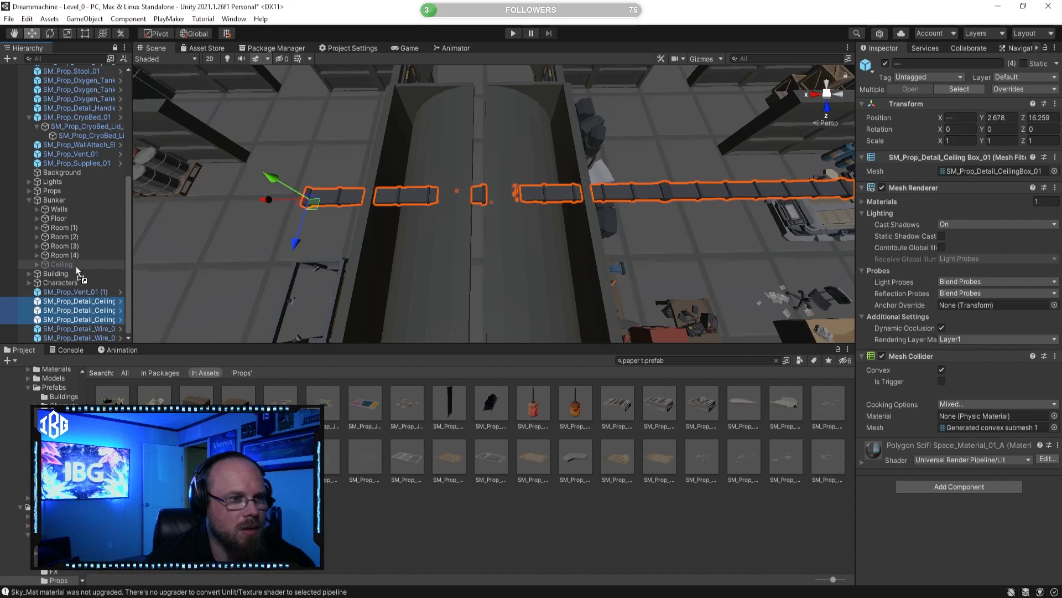
{"action": "scroll", "coordinate": [75, 267], "scroll_direction": "down", "scroll_amount": 3}
{"action": "scroll", "coordinate": [76, 271], "scroll_direction": "up", "scroll_amount": 5}
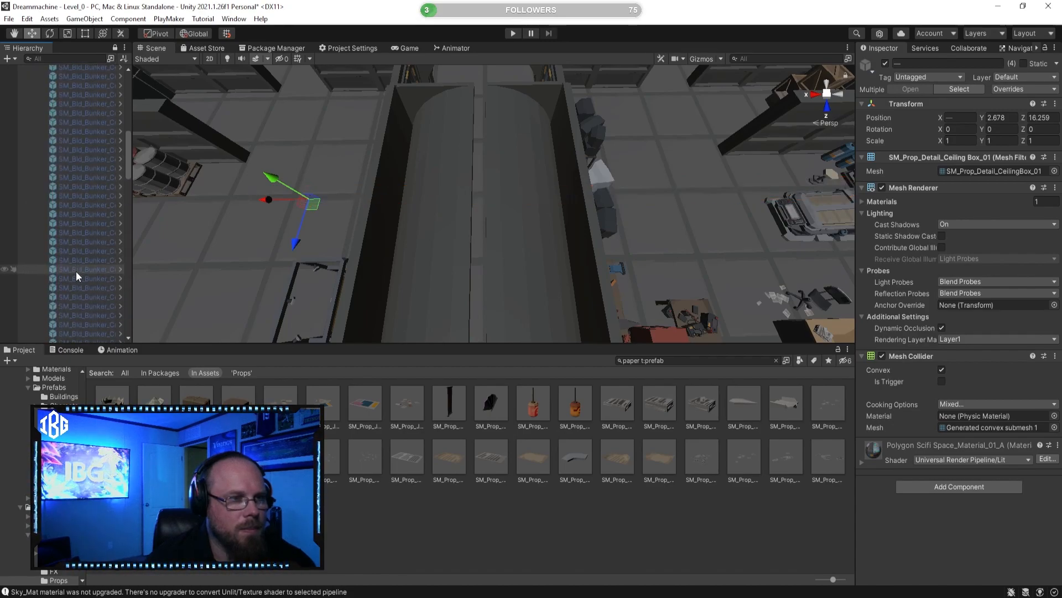
{"action": "left_click", "coordinate": [35, 246]}
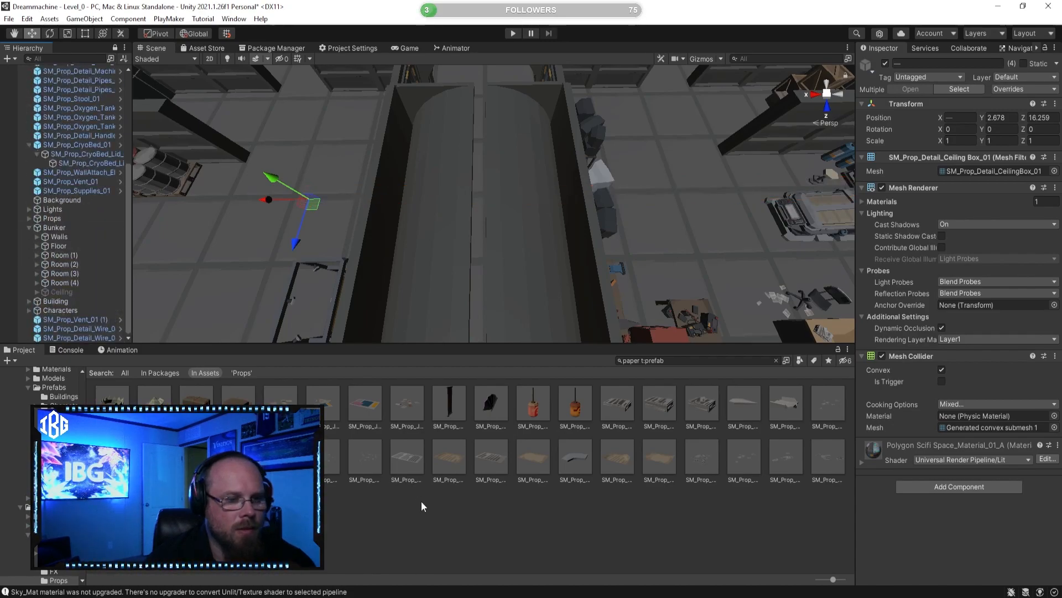
{"action": "left_click", "coordinate": [420, 499]}
{"action": "scroll", "coordinate": [68, 254], "scroll_direction": "up", "scroll_amount": 6}
{"action": "left_click", "coordinate": [30, 299]}
Step: Clear the paper search and preview PolygonSciFiSpace props such as SM_Prop_FoodPacket_02, SM_Prop_Handle_01, SM_Prop_Light_Panel_03, SM_Prop_Keycard_01 and SM_Prop_Joystick_01
{"action": "right_click_drag", "start_coordinate": [382, 238], "coordinate": [512, 335]}
{"action": "right_click_drag", "start_coordinate": [390, 123], "coordinate": [379, 235]}
{"action": "double_click", "coordinate": [640, 360]}
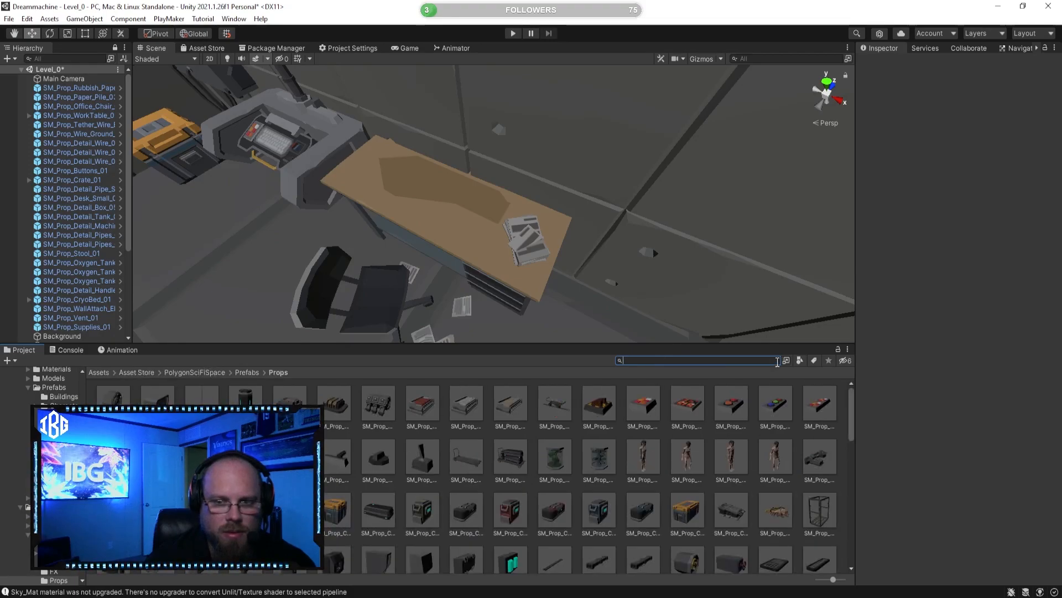
{"action": "scroll", "coordinate": [548, 487], "scroll_direction": "down", "scroll_amount": 5}
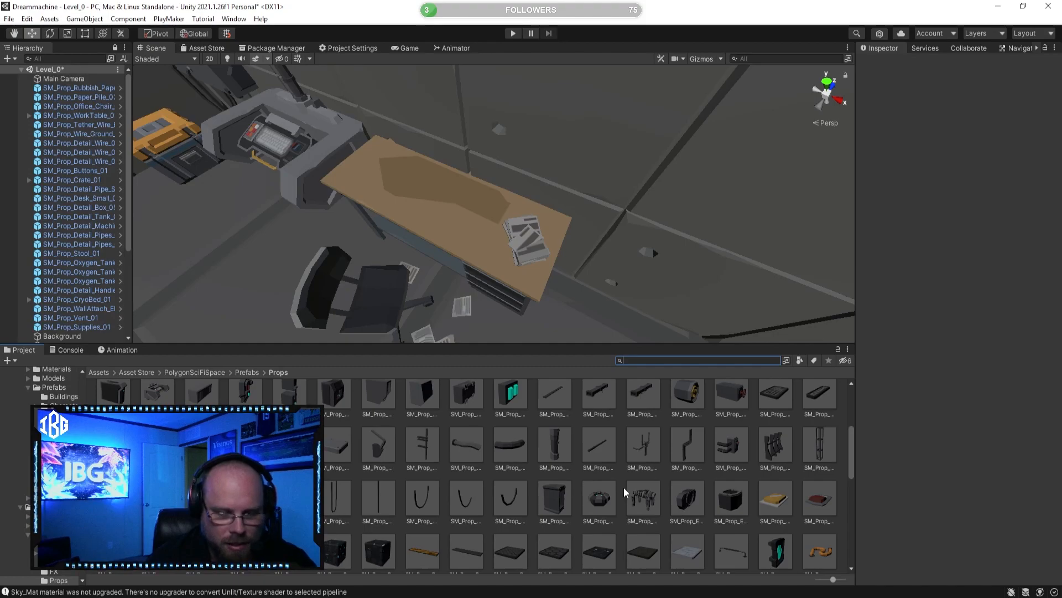
{"action": "scroll", "coordinate": [843, 461], "scroll_direction": "down", "scroll_amount": 2}
{"action": "left_click", "coordinate": [775, 430]}
{"action": "left_click", "coordinate": [820, 430]}
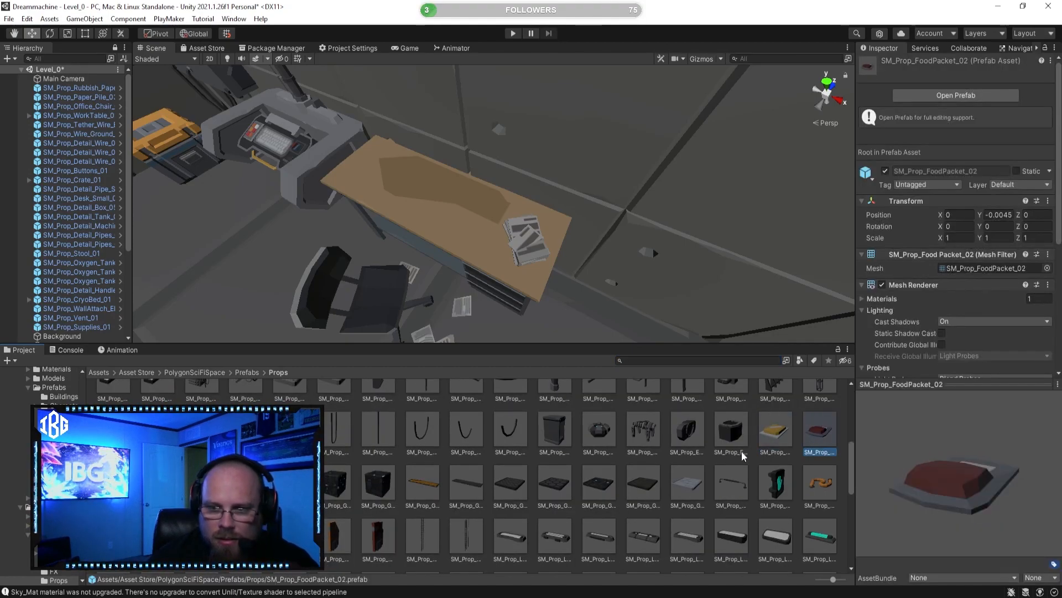
{"action": "scroll", "coordinate": [718, 465], "scroll_direction": "down", "scroll_amount": 1}
{"action": "left_click", "coordinate": [745, 411]}
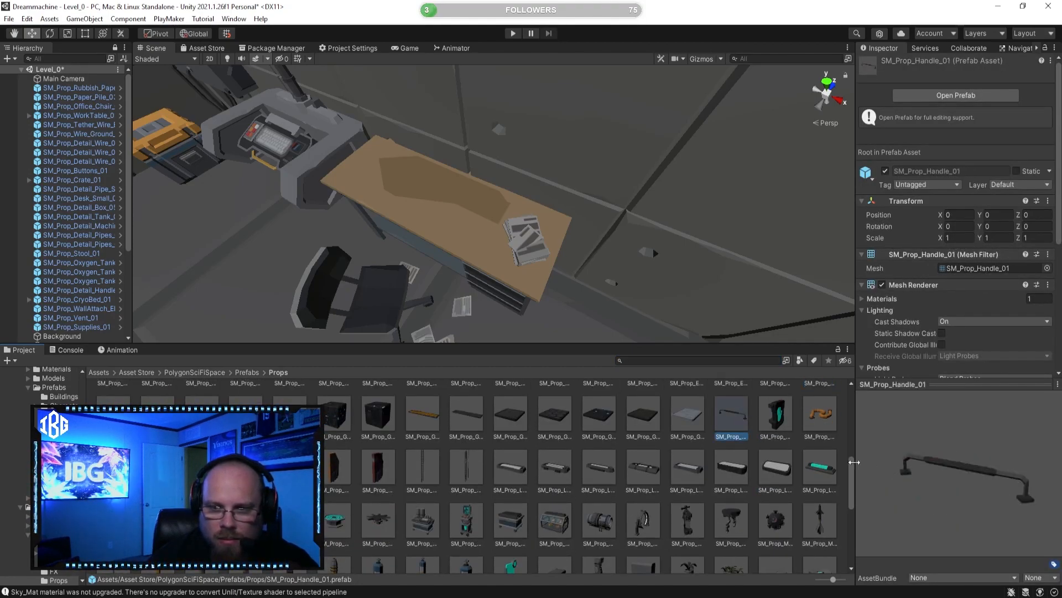
{"action": "right_click_drag", "start_coordinate": [545, 233], "coordinate": [467, 247]}
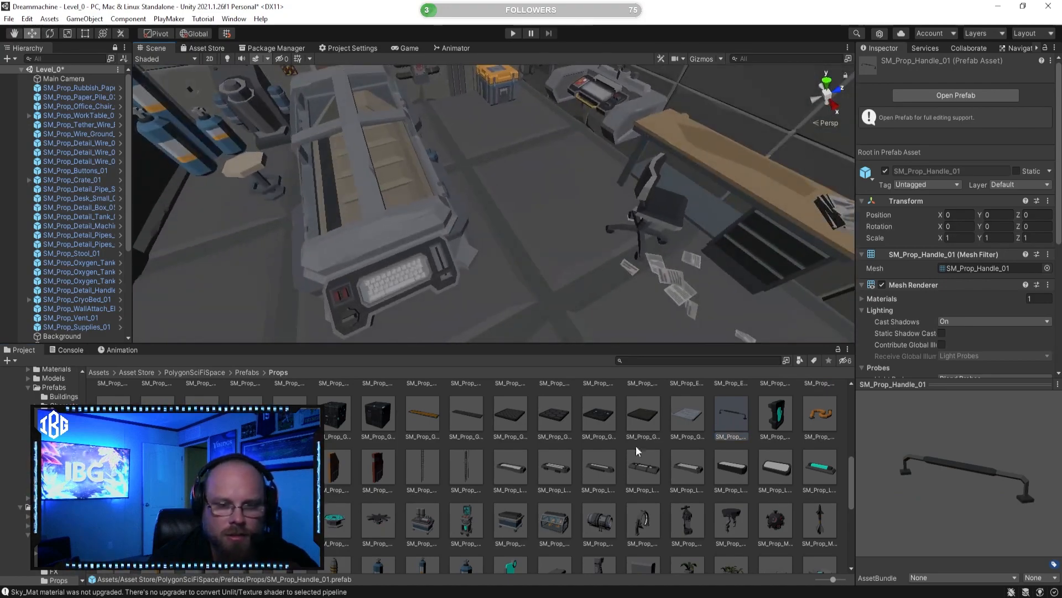
{"action": "left_click", "coordinate": [600, 467]}
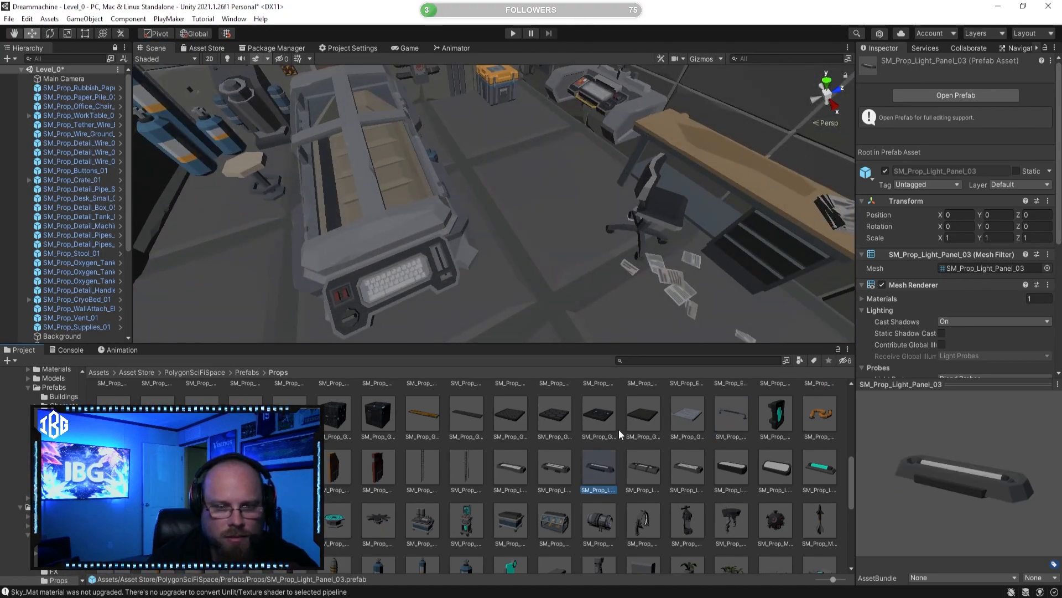
{"action": "left_click", "coordinate": [600, 418]}
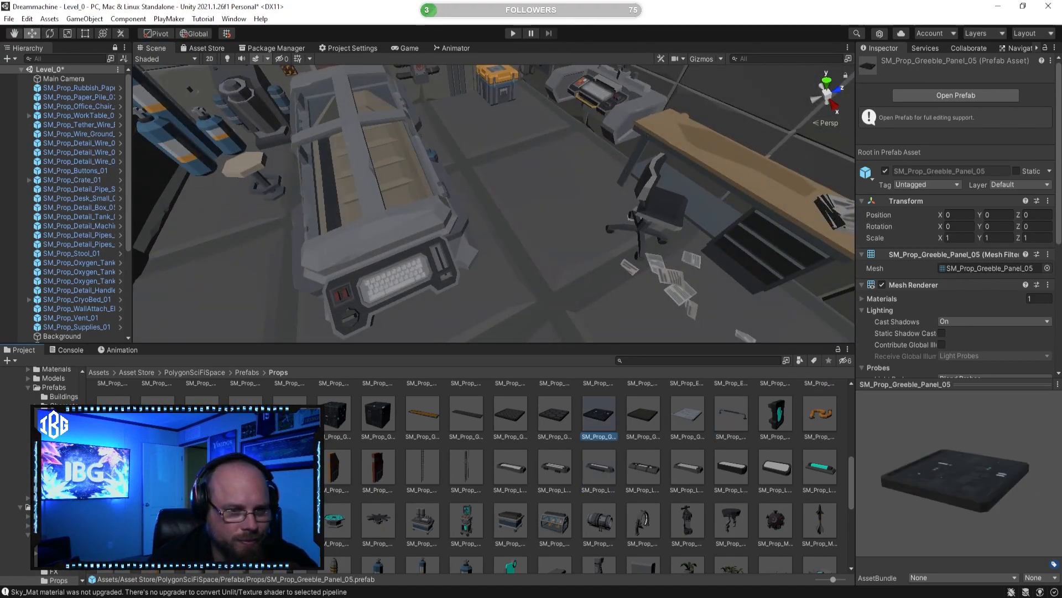
{"action": "left_click", "coordinate": [336, 469]}
{"action": "left_click_drag", "start_coordinate": [901, 500], "coordinate": [830, 476]}
{"action": "left_click", "coordinate": [381, 471]}
{"action": "left_click", "coordinate": [291, 469]}
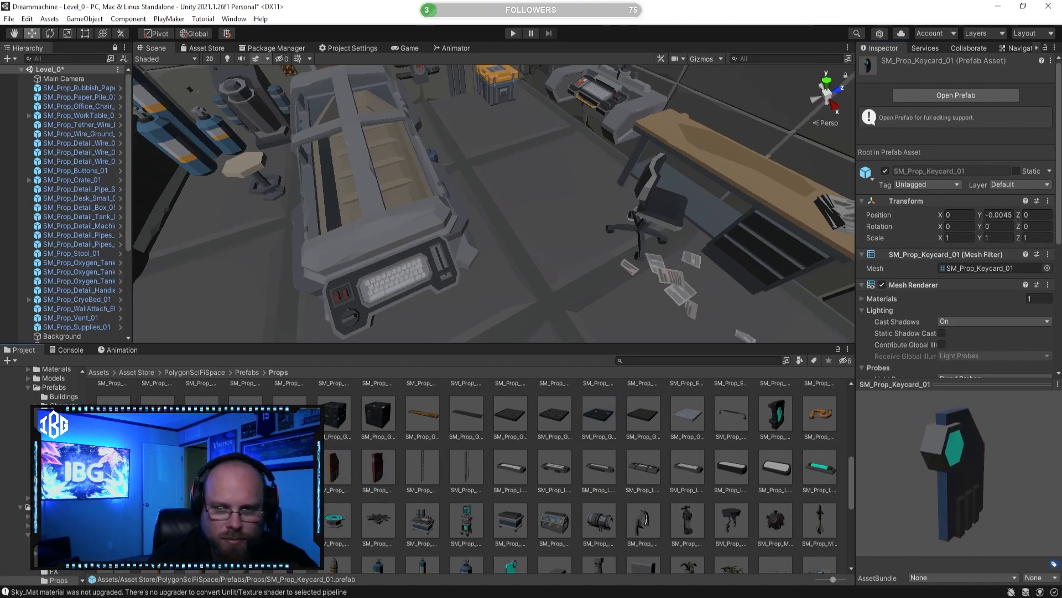
{"action": "left_click", "coordinate": [247, 469]}
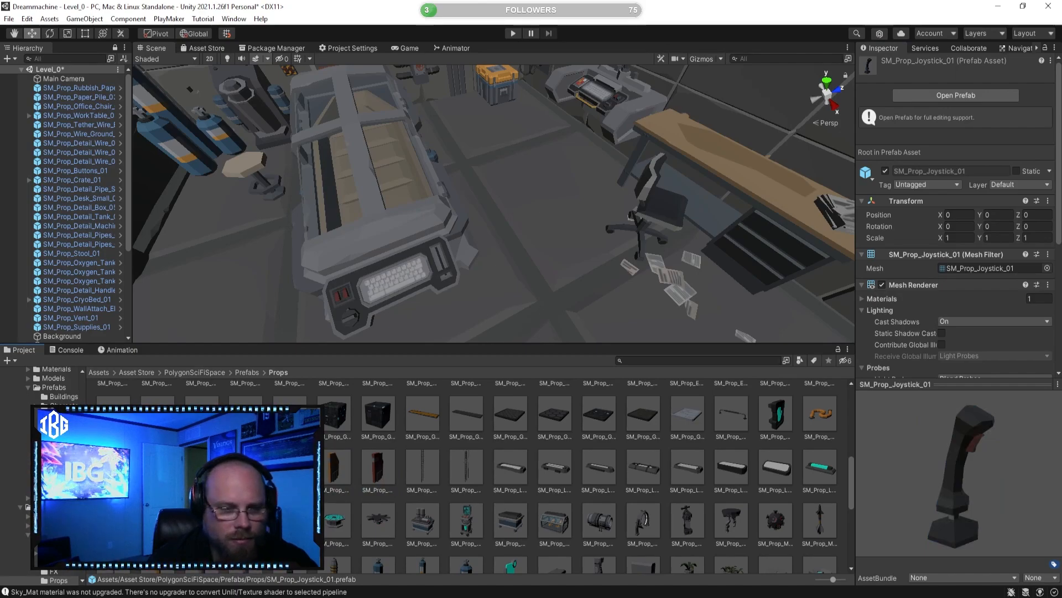
Step: Place SM_Prop_Hose_04 between the end of the cryo bed and the brown wall box, at about X -19.24, and raise it slightly
{"action": "left_click", "coordinate": [202, 469]}
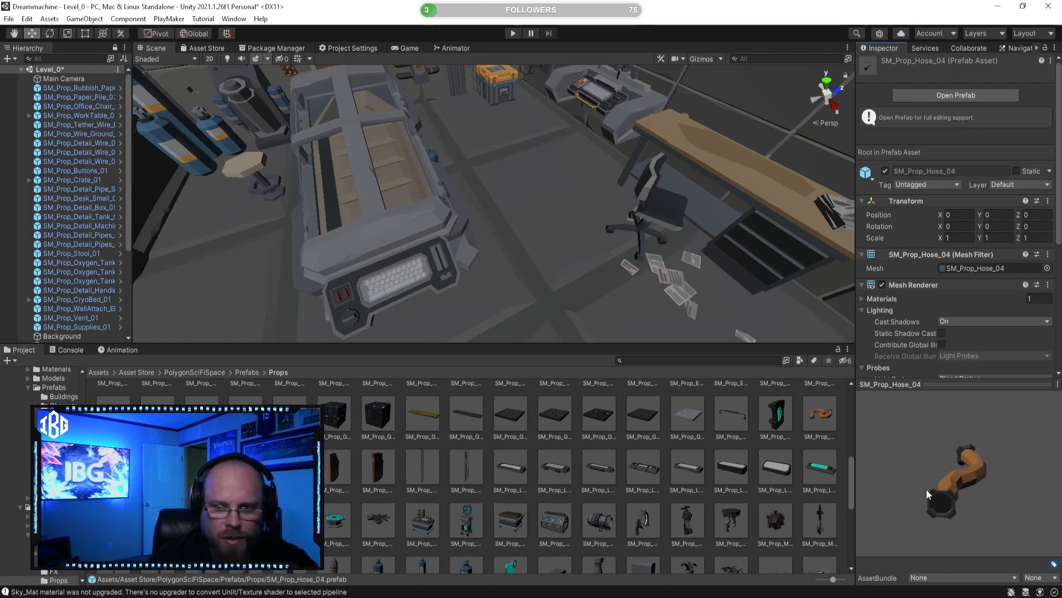
{"action": "left_click_drag", "start_coordinate": [928, 494], "coordinate": [866, 517]}
{"action": "scroll", "coordinate": [541, 188], "scroll_direction": "down", "scroll_amount": 3}
{"action": "right_click_drag", "start_coordinate": [540, 188], "coordinate": [238, 246]}
{"action": "key", "text": "w"}
{"action": "left_click_drag", "start_coordinate": [203, 469], "coordinate": [527, 194]}
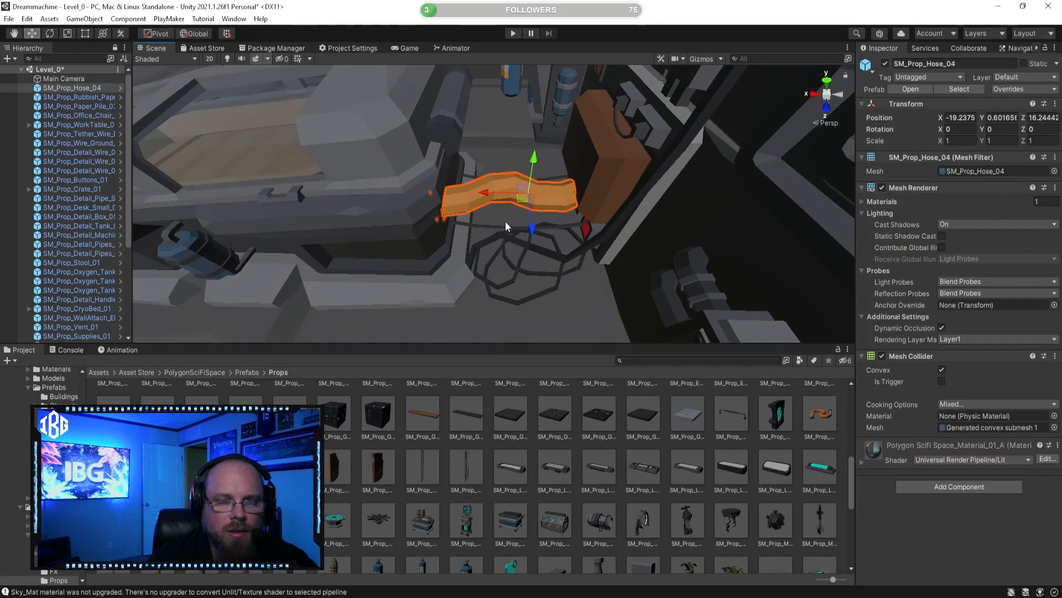
{"action": "key", "text": "f"}
{"action": "left_click_drag", "start_coordinate": [562, 145], "coordinate": [566, 138]}
{"action": "left_click", "coordinate": [622, 501]}
Step: Align SM_Prop_Hose_04 with the brown wall box and cryo bed at about Y 0.865, Z 16.095, then deselect it
{"action": "right_click_drag", "start_coordinate": [559, 313], "coordinate": [733, 255]}
{"action": "key", "text": "s"}
{"action": "key", "text": "w"}
{"action": "left_click", "coordinate": [313, 183]}
{"action": "right_click_drag", "start_coordinate": [314, 183], "coordinate": [472, 252]}
{"action": "key", "text": "s"}
{"action": "key", "text": "a"}
{"action": "left_click_drag", "start_coordinate": [472, 253], "coordinate": [450, 256]}
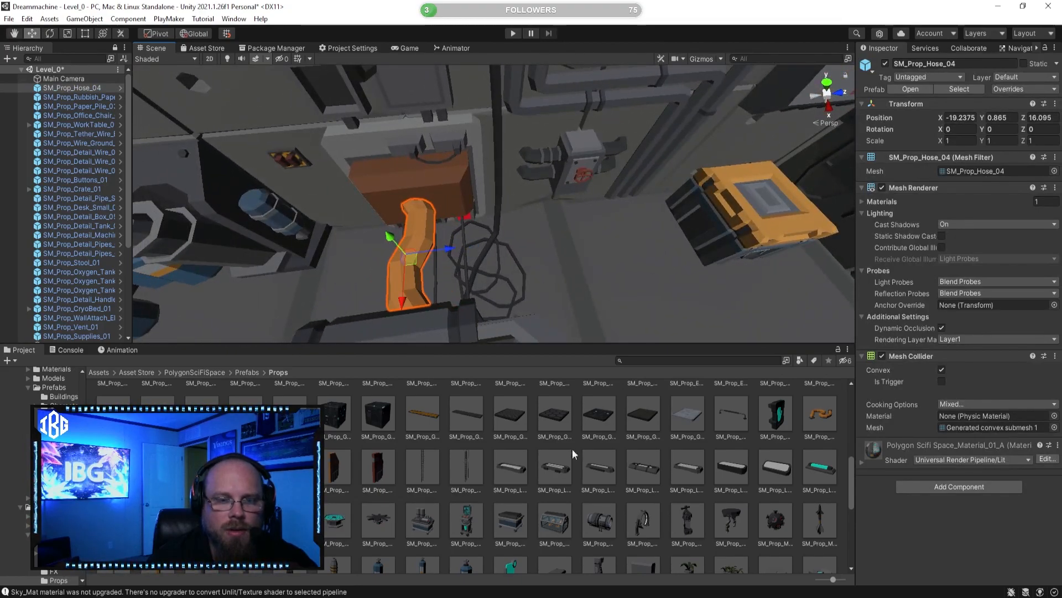
{"action": "left_click", "coordinate": [543, 496]}
Step: Check the hose connection from the side and preview SM_Prop_Hose_02, SM_Prop_Hose_03 and the food tray prefabs
{"action": "key", "text": "d"}
{"action": "mouse_move", "coordinate": [574, 323]}
{"action": "right_mouse_down"}
{"action": "mouse_move", "coordinate": [337, 263]}
{"action": "mouse_move", "coordinate": [288, 210]}
{"action": "mouse_move", "coordinate": [415, 197]}
{"action": "mouse_move", "coordinate": [493, 209]}
{"action": "mouse_move", "coordinate": [616, 202]}
{"action": "mouse_move", "coordinate": [381, 255]}
{"action": "mouse_move", "coordinate": [481, 237]}
{"action": "mouse_move", "coordinate": [514, 249]}
{"action": "mouse_move", "coordinate": [521, 223]}
{"action": "mouse_move", "coordinate": [434, 268]}
{"action": "mouse_move", "coordinate": [370, 254]}
{"action": "mouse_move", "coordinate": [512, 220]}
{"action": "mouse_move", "coordinate": [303, 202]}
{"action": "right_mouse_up"}
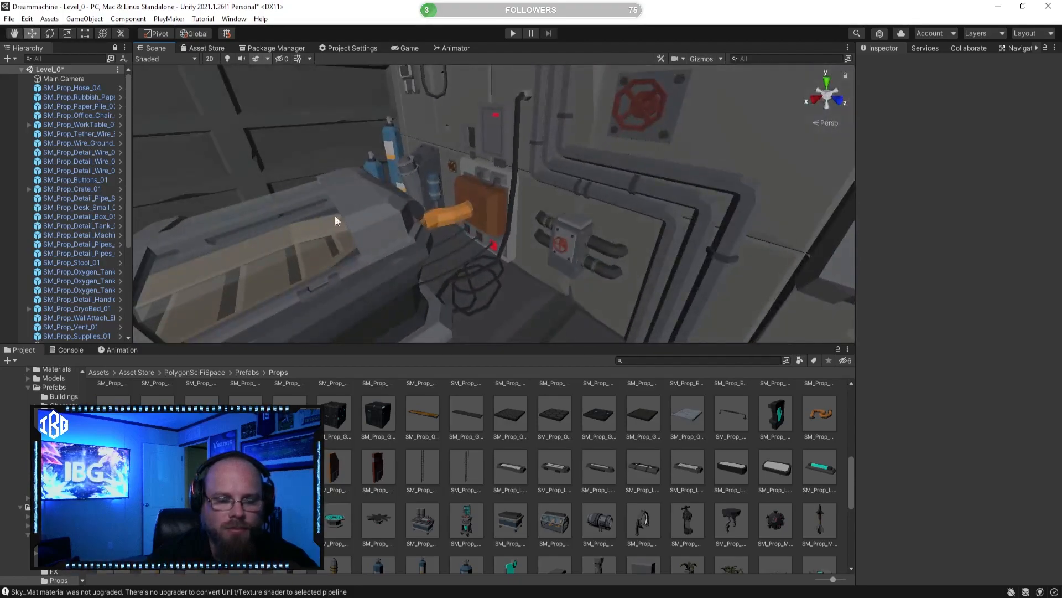
{"action": "left_click", "coordinate": [113, 467]}
{"action": "left_click", "coordinate": [158, 467]}
{"action": "left_click", "coordinate": [113, 466]}
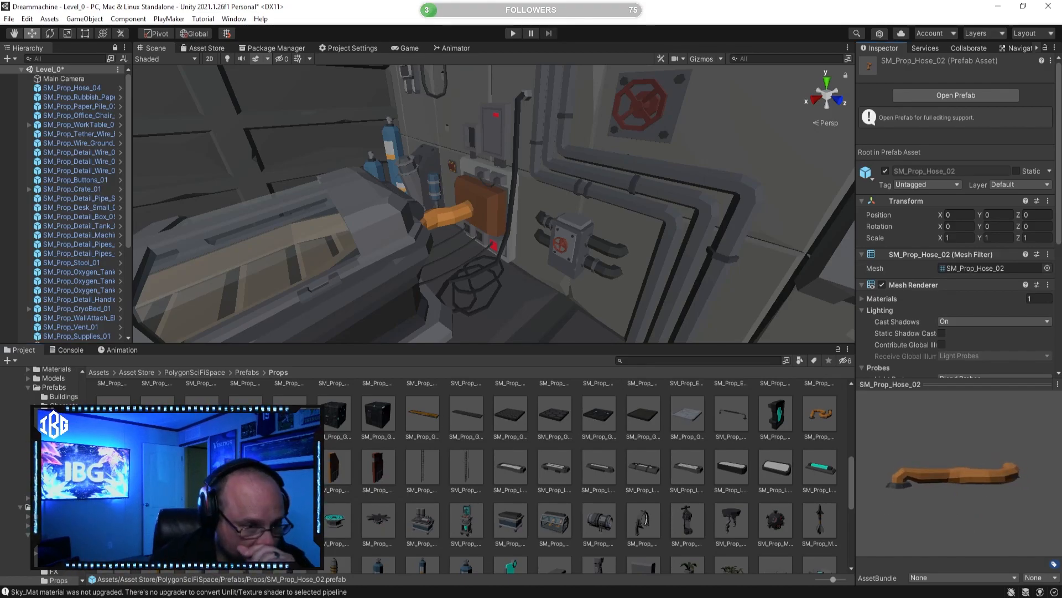
{"action": "left_click", "coordinate": [157, 466]}
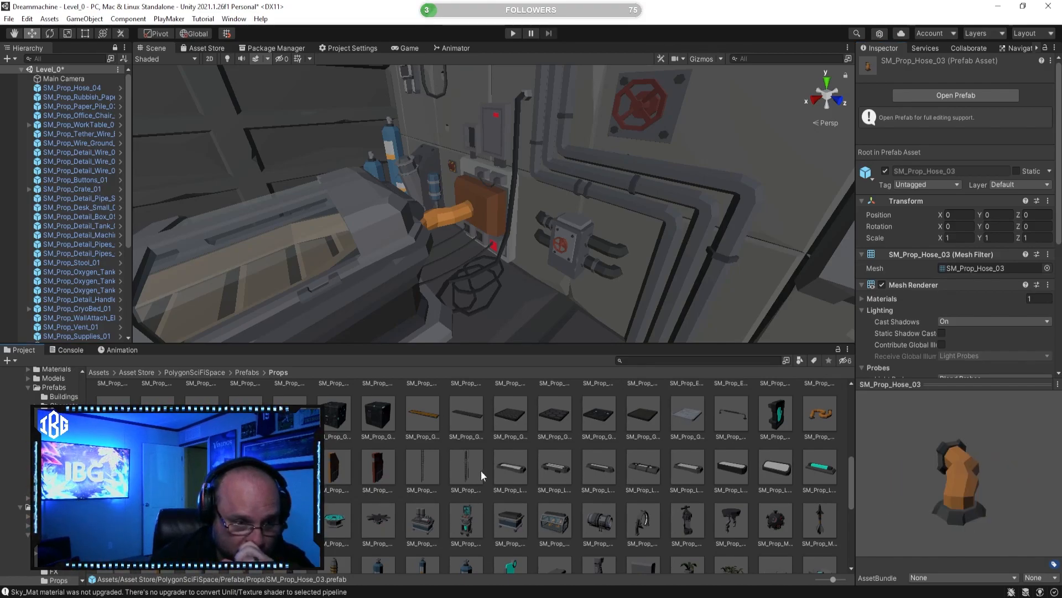
{"action": "left_click", "coordinate": [290, 414]}
{"action": "left_click_drag", "start_coordinate": [946, 490], "coordinate": [999, 537]}
{"action": "left_click", "coordinate": [246, 414]}
Step: Place SM_Prop_FoodTray_03 on the cloth-covered dining table in front of a chair, at about X -10.76, Z 4.30
{"action": "right_click_drag", "start_coordinate": [464, 232], "coordinate": [530, 388]}
{"action": "left_click", "coordinate": [290, 414]}
{"action": "right_click_drag", "start_coordinate": [453, 253], "coordinate": [454, 304]}
{"action": "key", "text": "w"}
{"action": "left_click_drag", "start_coordinate": [539, 286], "coordinate": [539, 286]}
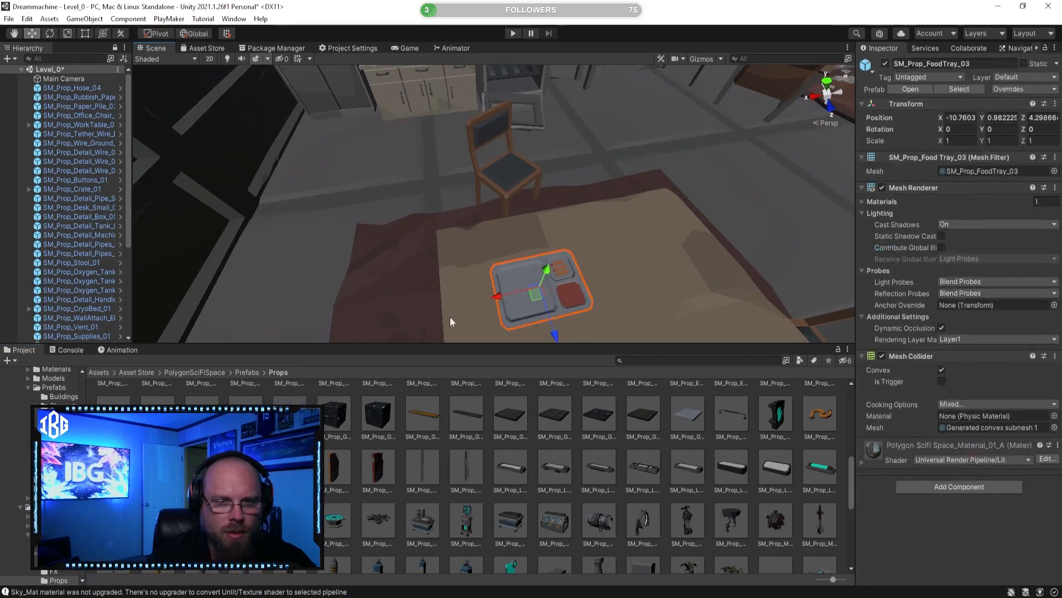
Step: Place SM_Prop_FoodTray_01 on the cloth-covered dining table in front of the second chair and rotate it to face that chair
{"action": "right_click_drag", "start_coordinate": [337, 293], "coordinate": [397, 306]}
{"action": "left_click", "coordinate": [201, 415]}
{"action": "right_click_drag", "start_coordinate": [488, 266], "coordinate": [535, 277]}
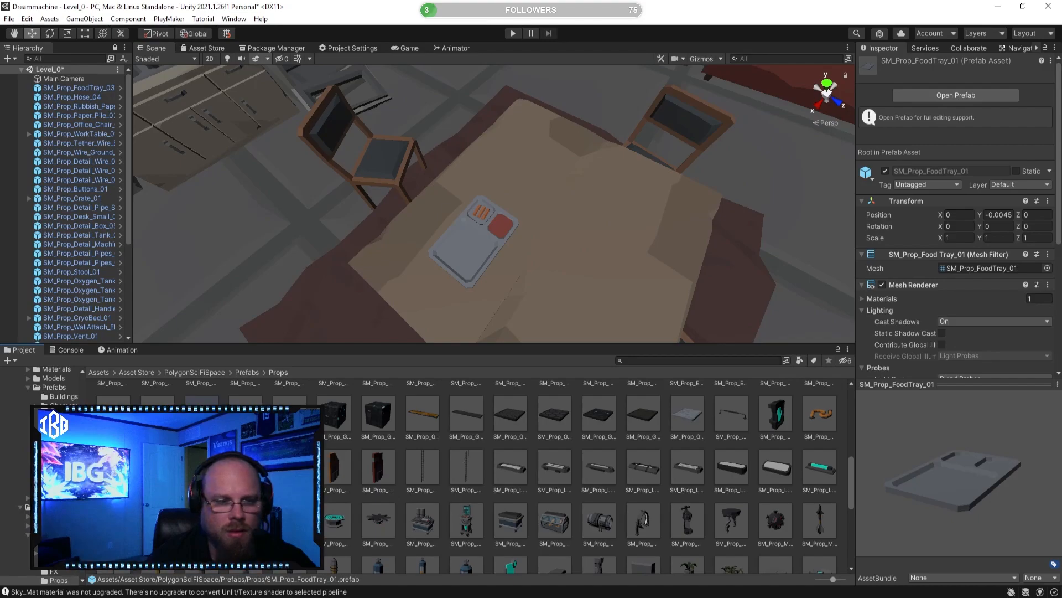
{"action": "left_click_drag", "start_coordinate": [593, 229], "coordinate": [630, 197]}
{"action": "left_click", "coordinate": [51, 33]}
{"action": "left_click_drag", "start_coordinate": [609, 247], "coordinate": [742, 244]}
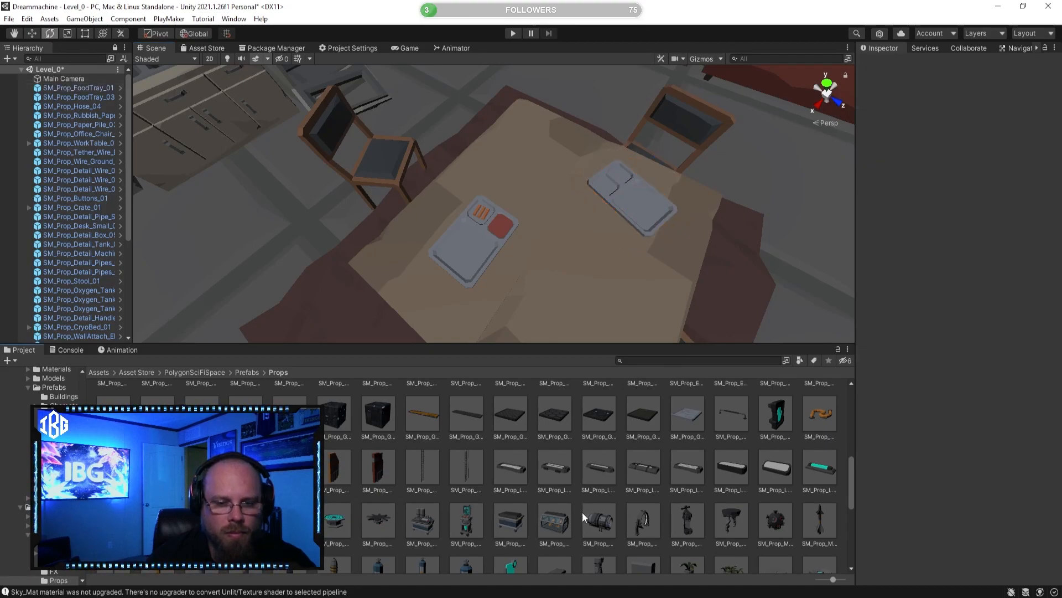
Step: Try SM_Prop_Medical_Cart_Bare_01 beside the cryo bed, then delete it from the scene
{"action": "left_click", "coordinate": [554, 520]}
{"action": "right_click_drag", "start_coordinate": [575, 232], "coordinate": [581, 256]}
{"action": "left_click_drag", "start_coordinate": [550, 248], "coordinate": [573, 530]}
{"action": "left_click", "coordinate": [510, 520]}
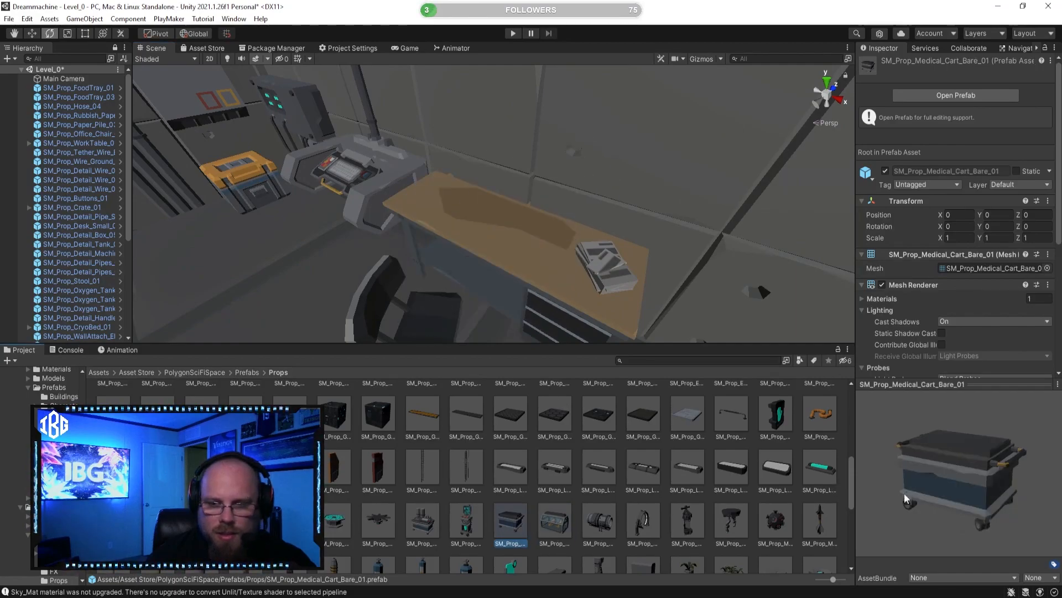
{"action": "right_click_drag", "start_coordinate": [387, 266], "coordinate": [350, 304]}
{"action": "right_click_drag", "start_coordinate": [487, 290], "coordinate": [537, 296]}
{"action": "left_click_drag", "start_coordinate": [517, 514], "coordinate": [573, 294]}
{"action": "right_click_drag", "start_coordinate": [573, 293], "coordinate": [493, 281]}
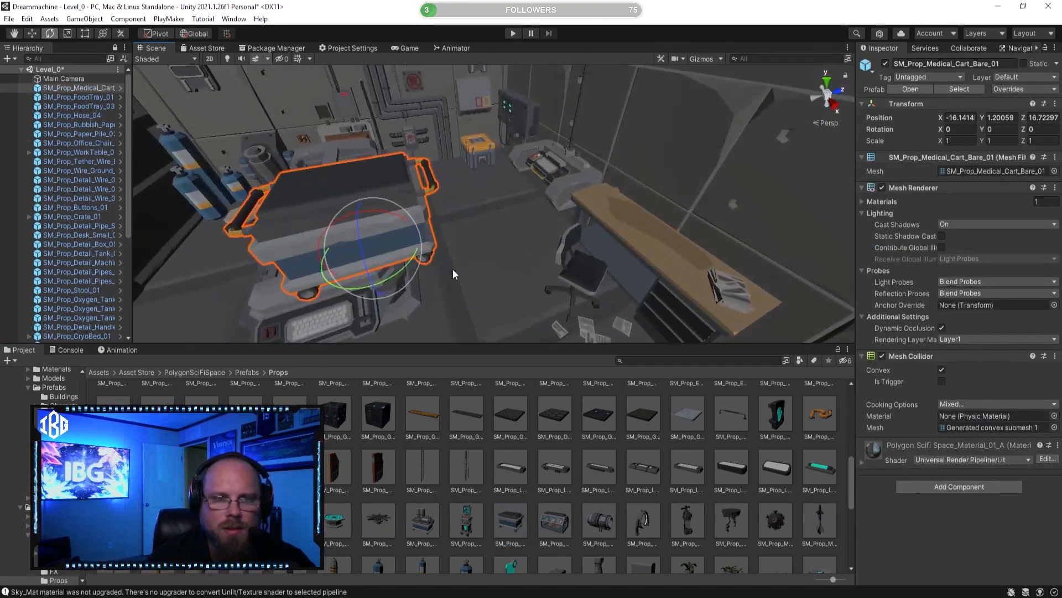
{"action": "key", "text": "Delete"}
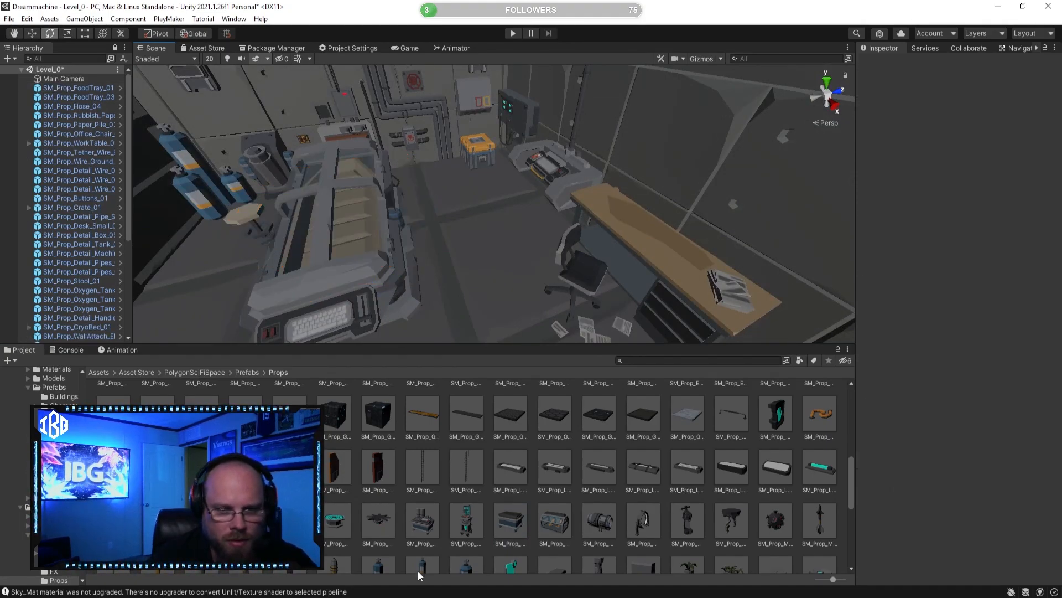
Step: Place SM_Prop_Medical_Cart_01 beside the cryo bed at about X -16.89, Z 18.18, and delete SM_Prop_Desk_Small_01
{"action": "left_click", "coordinate": [422, 521]}
{"action": "mouse_move", "coordinate": [377, 232]}
{"action": "right_mouse_down"}
{"action": "mouse_move", "coordinate": [391, 237]}
{"action": "mouse_move", "coordinate": [362, 241]}
{"action": "right_mouse_up"}
{"action": "key", "text": "s"}
{"action": "left_click_drag", "start_coordinate": [436, 513], "coordinate": [531, 219]}
{"action": "key", "text": "f"}
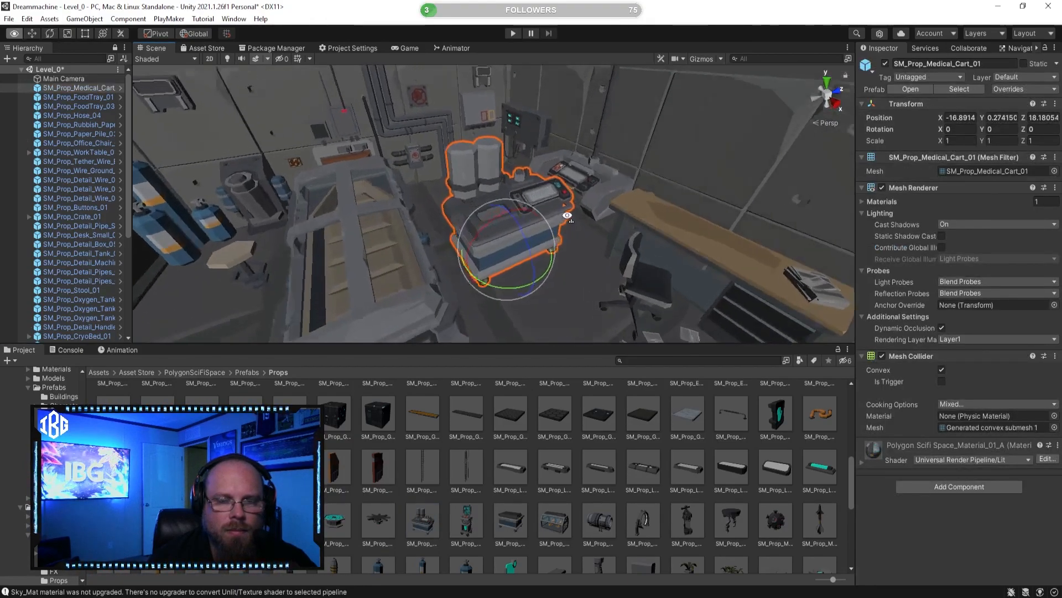
{"action": "left_click", "coordinate": [593, 192]}
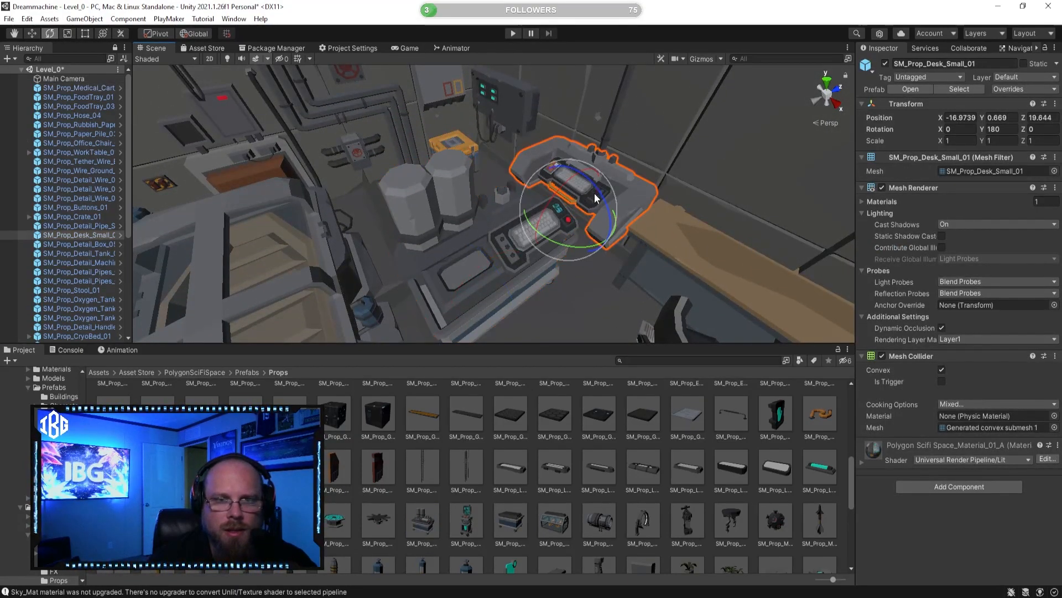
{"action": "key", "text": "Delete"}
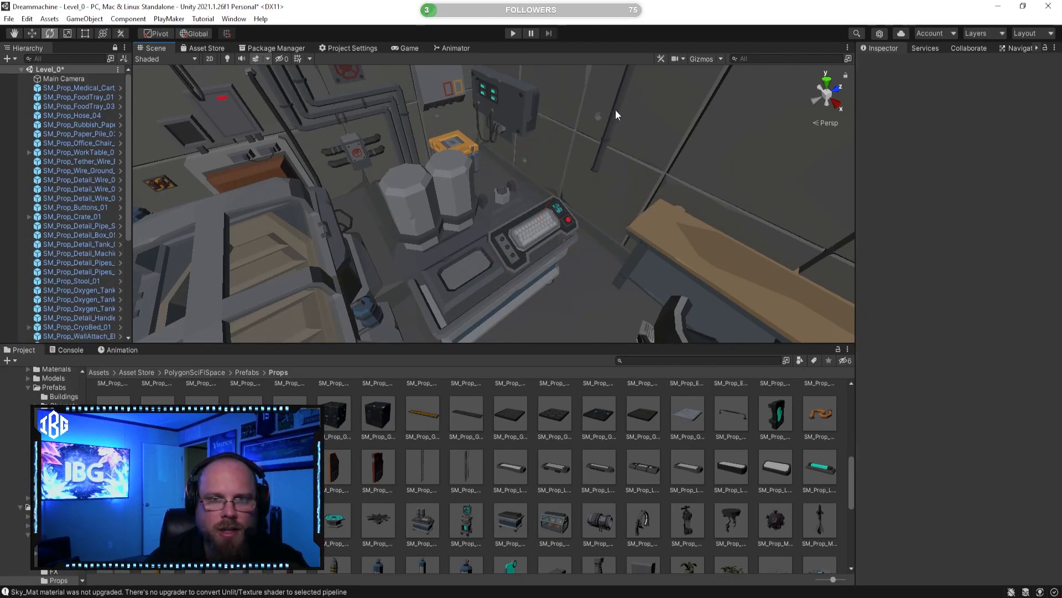
Step: Rotate the medical cart to 90 degrees about Y and move it against the wall beside the wooden desk, at X -17.17, Z 19.6
{"action": "left_click", "coordinate": [550, 214]}
{"action": "middle_click_drag", "start_coordinate": [518, 296], "coordinate": [516, 248]}
{"action": "left_click_drag", "start_coordinate": [505, 276], "coordinate": [363, 255]}
{"action": "left_click", "coordinate": [31, 32]}
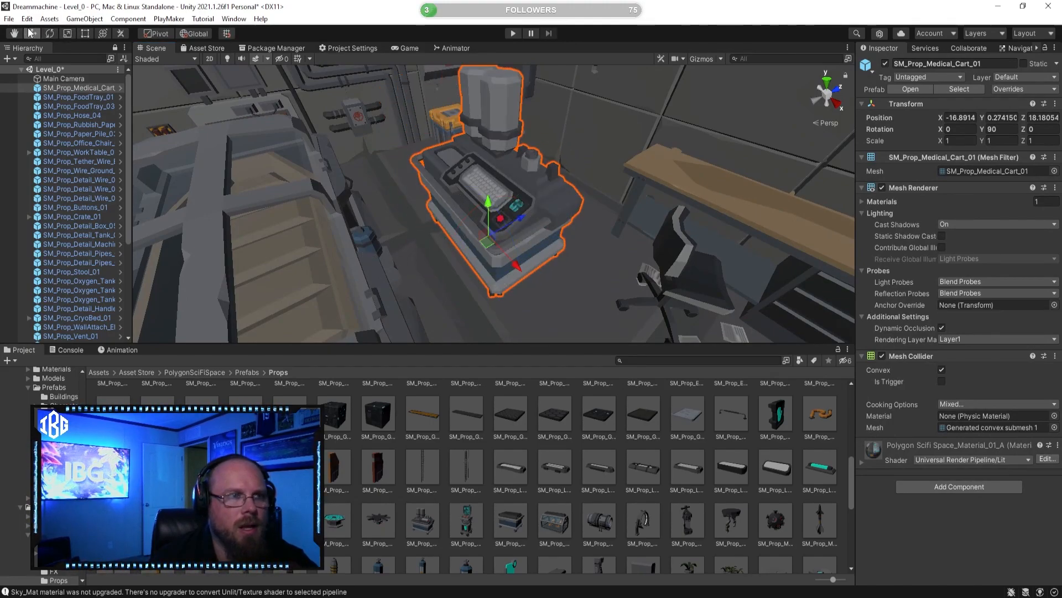
{"action": "scroll", "coordinate": [451, 111], "scroll_direction": "down", "scroll_amount": 4}
{"action": "left_click", "coordinate": [580, 173]}
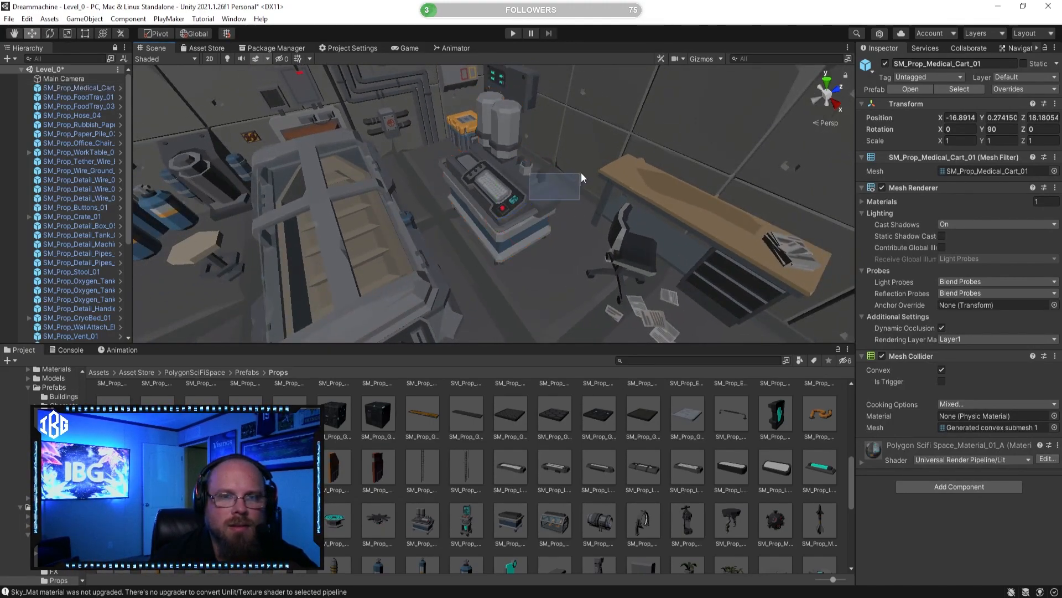
{"action": "left_click", "coordinate": [498, 219]}
{"action": "mouse_move", "coordinate": [527, 195]}
{"action": "left_mouse_down"}
{"action": "mouse_move", "coordinate": [602, 172]}
{"action": "mouse_move", "coordinate": [589, 179]}
{"action": "mouse_move", "coordinate": [675, 176]}
{"action": "mouse_move", "coordinate": [729, 196]}
{"action": "mouse_move", "coordinate": [545, 195]}
{"action": "left_mouse_up"}
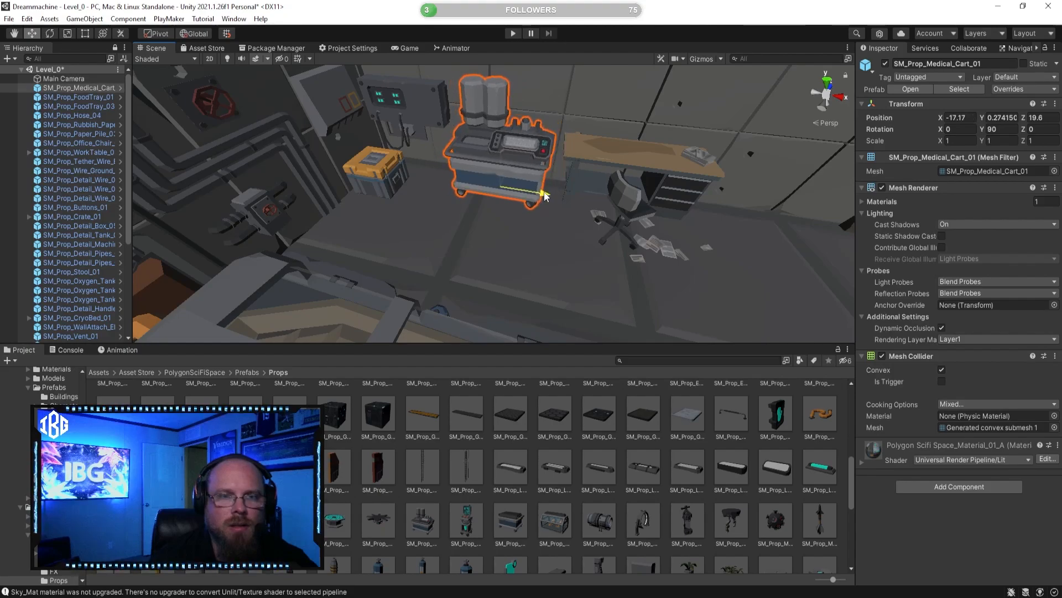
Step: Preview the light panel, greeble cube and medical prefabs, including SM_Prop_Light_Panel_04, SM_Prop_Greeble_Cube_02 and SM_Prop_Medical_Scanner_01, as candidates for the room
{"action": "left_click", "coordinate": [534, 500]}
{"action": "right_click_drag", "start_coordinate": [583, 263], "coordinate": [553, 256]}
{"action": "key", "text": "d"}
{"action": "key", "text": "s"}
{"action": "key", "text": "a"}
{"action": "left_click", "coordinate": [641, 468]}
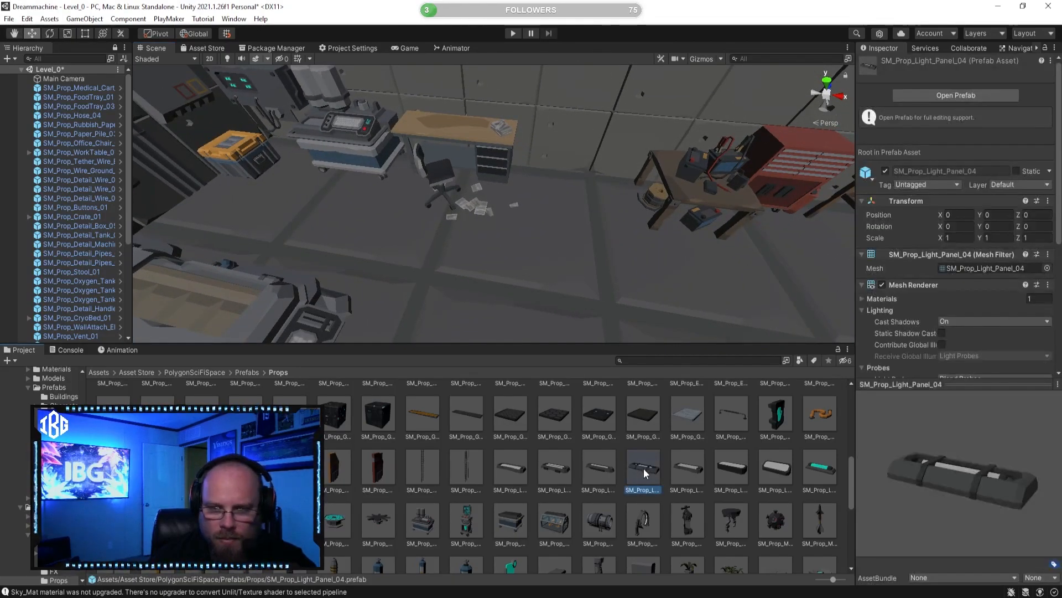
{"action": "left_click", "coordinate": [382, 413]}
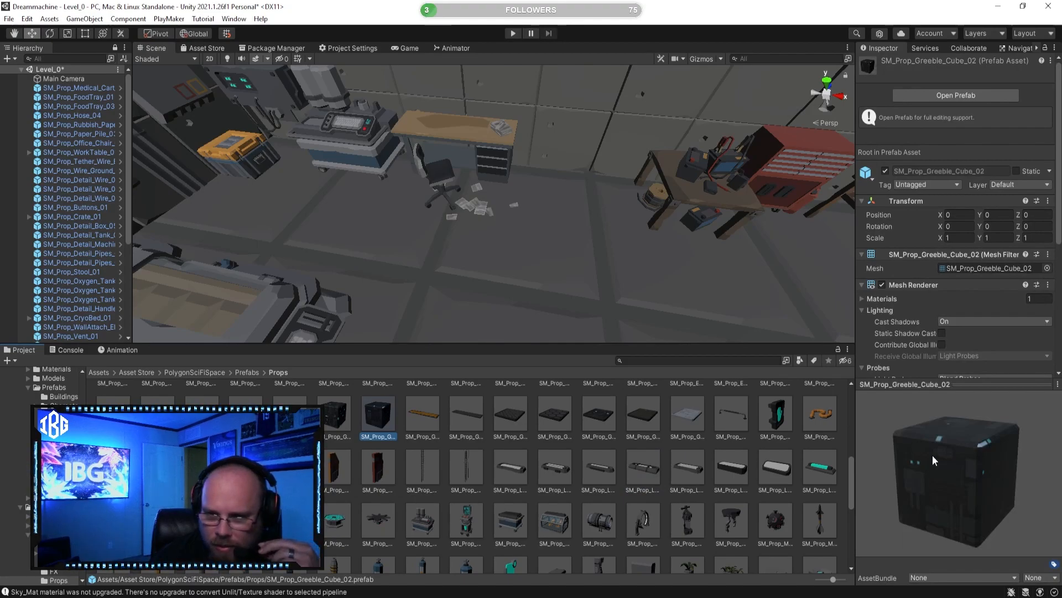
{"action": "left_click", "coordinate": [338, 417]}
{"action": "scroll", "coordinate": [752, 473], "scroll_direction": "down", "scroll_amount": 2}
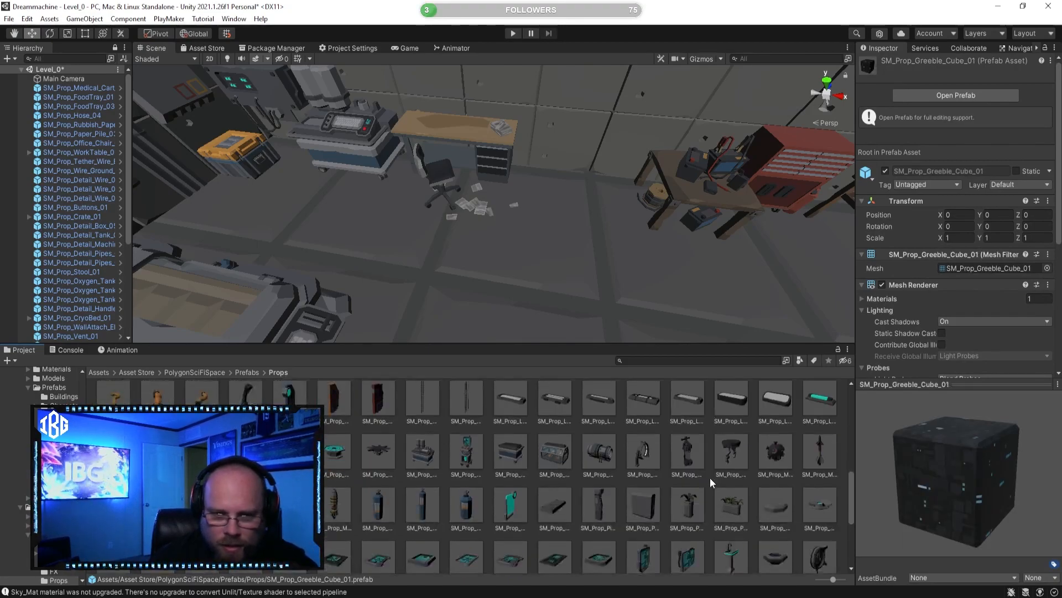
{"action": "left_click", "coordinate": [701, 446]}
{"action": "left_click_drag", "start_coordinate": [869, 467], "coordinate": [885, 452]}
{"action": "left_click", "coordinate": [750, 455]}
{"action": "left_click", "coordinate": [741, 453]}
{"action": "left_click_drag", "start_coordinate": [1007, 485], "coordinate": [896, 462]}
{"action": "left_click", "coordinate": [768, 458]}
{"action": "left_click", "coordinate": [595, 468]}
{"action": "left_click", "coordinate": [640, 459]}
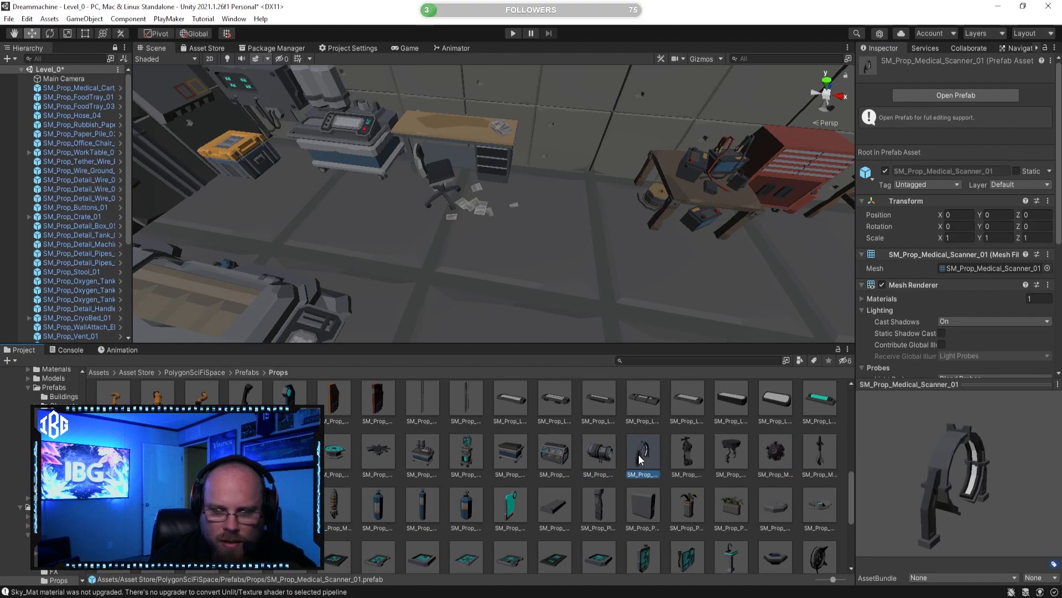
{"action": "left_click", "coordinate": [321, 505]}
{"action": "left_click_drag", "start_coordinate": [915, 516], "coordinate": [858, 496]}
Step: Preview SM_Prop_Pillar_Detail_01, SM_Prop_Plant_Container_01, SM_Prop_Panel_01 and SM_Prop_SpaceWalk_Tube_01 from several angles
{"action": "scroll", "coordinate": [621, 518], "scroll_direction": "down", "scroll_amount": 1}
{"action": "left_click", "coordinate": [580, 468]}
{"action": "left_click", "coordinate": [598, 471]}
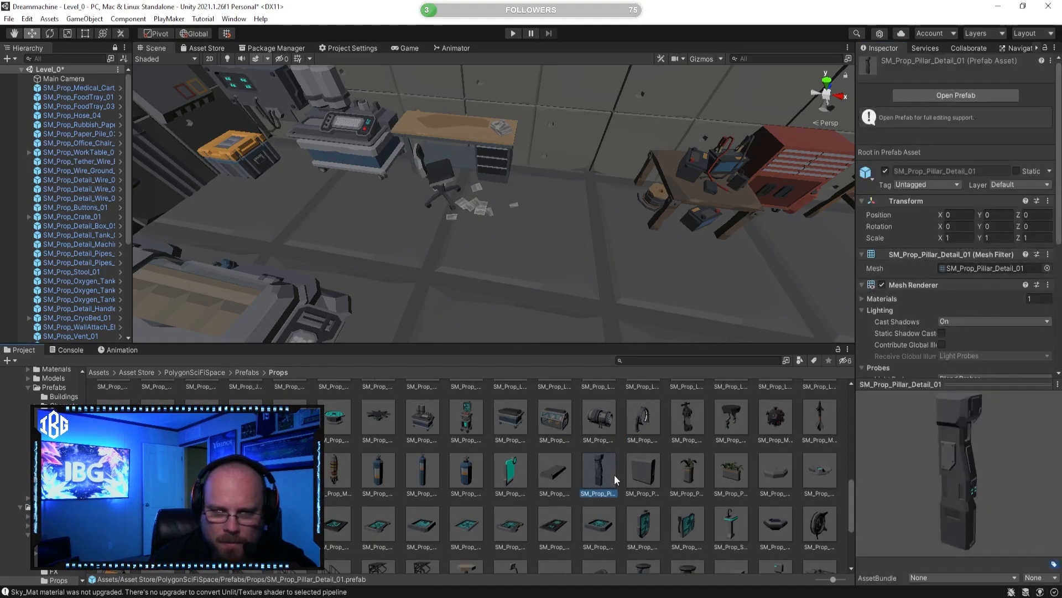
{"action": "left_click_drag", "start_coordinate": [928, 473], "coordinate": [805, 471]}
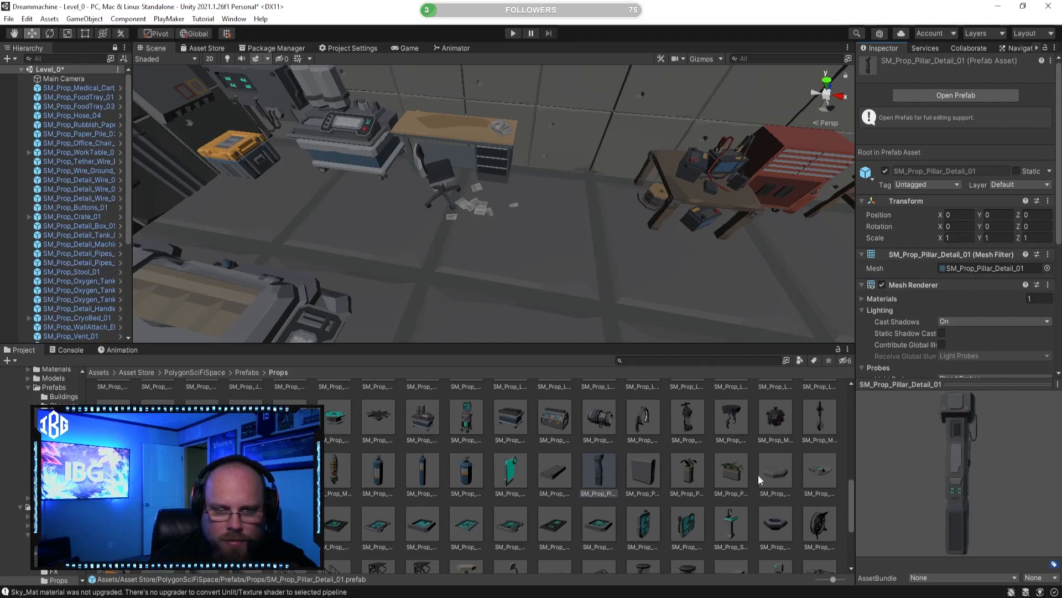
{"action": "left_click", "coordinate": [643, 471]}
{"action": "left_click_drag", "start_coordinate": [919, 466], "coordinate": [845, 452]}
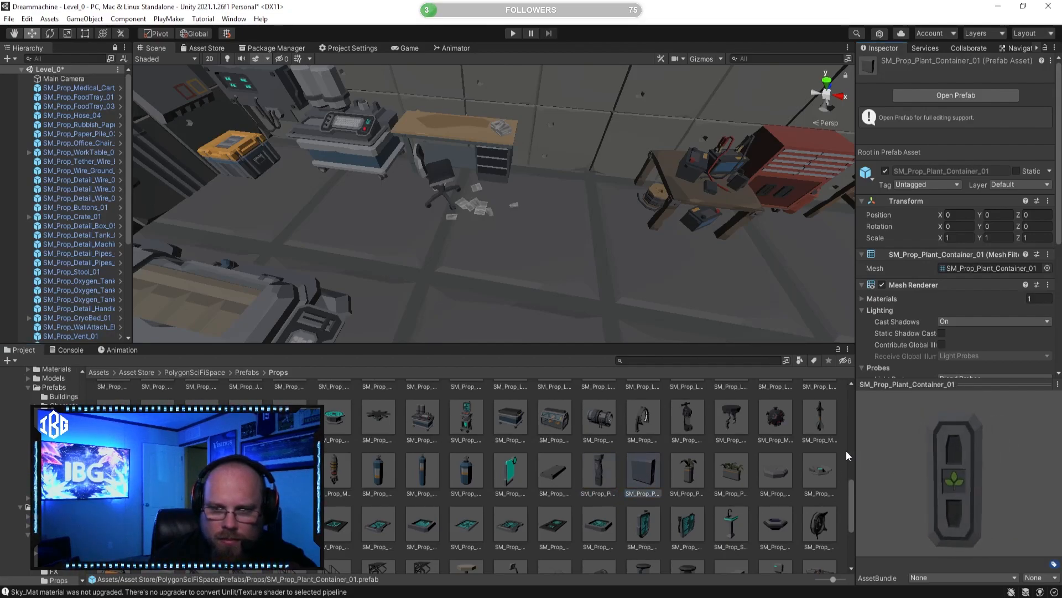
{"action": "left_click", "coordinate": [554, 472]}
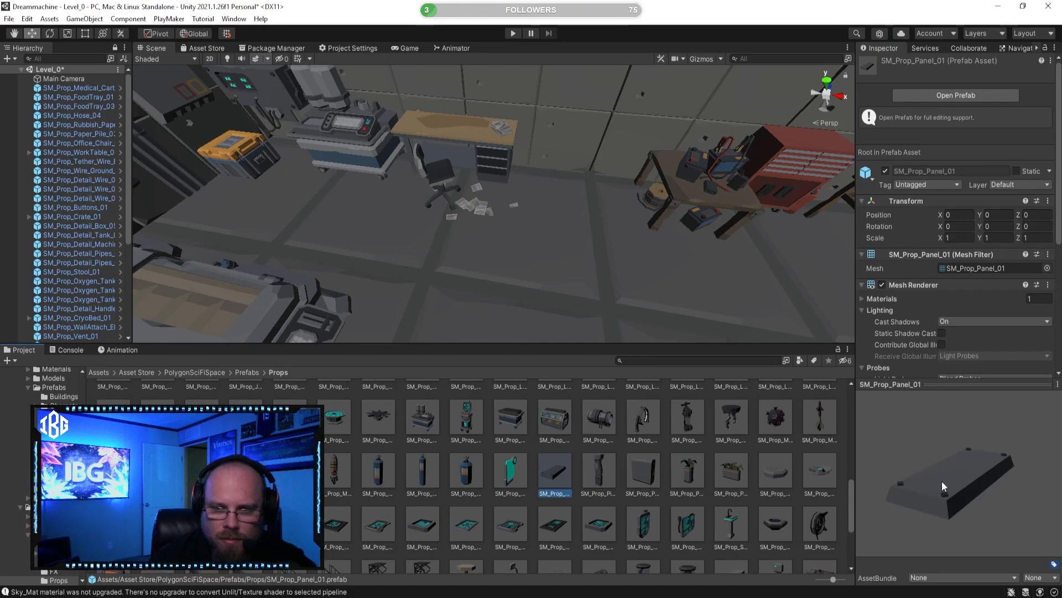
{"action": "scroll", "coordinate": [549, 474], "scroll_direction": "down", "scroll_amount": 5}
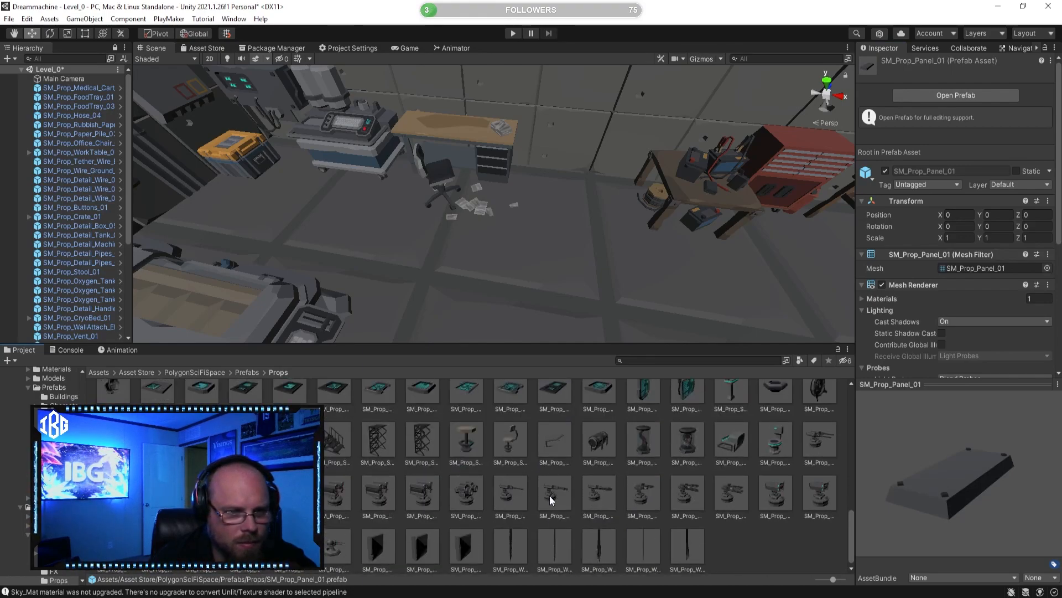
{"action": "scroll", "coordinate": [550, 500], "scroll_direction": "down", "scroll_amount": 1}
{"action": "left_click", "coordinate": [246, 435]}
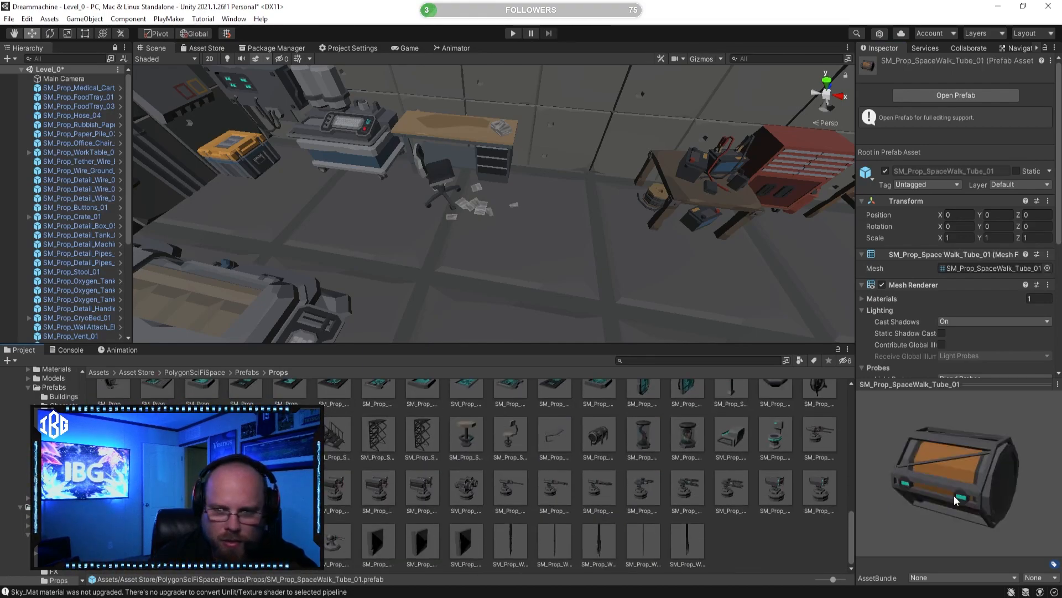
{"action": "left_click_drag", "start_coordinate": [950, 495], "coordinate": [880, 495]}
Step: Preview the button prefabs, including SM_Prop_Buttons_10 and SM_Prop_Buttons_07, and review the cryo bed room for remaining gaps
{"action": "scroll", "coordinate": [546, 483], "scroll_direction": "up", "scroll_amount": 12}
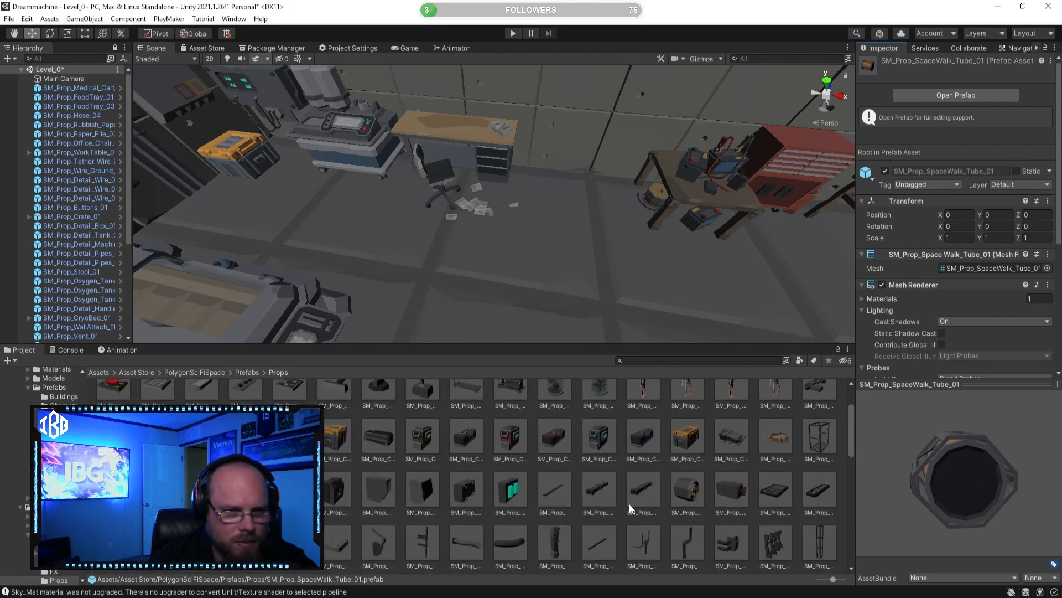
{"action": "scroll", "coordinate": [608, 498], "scroll_direction": "up", "scroll_amount": 3}
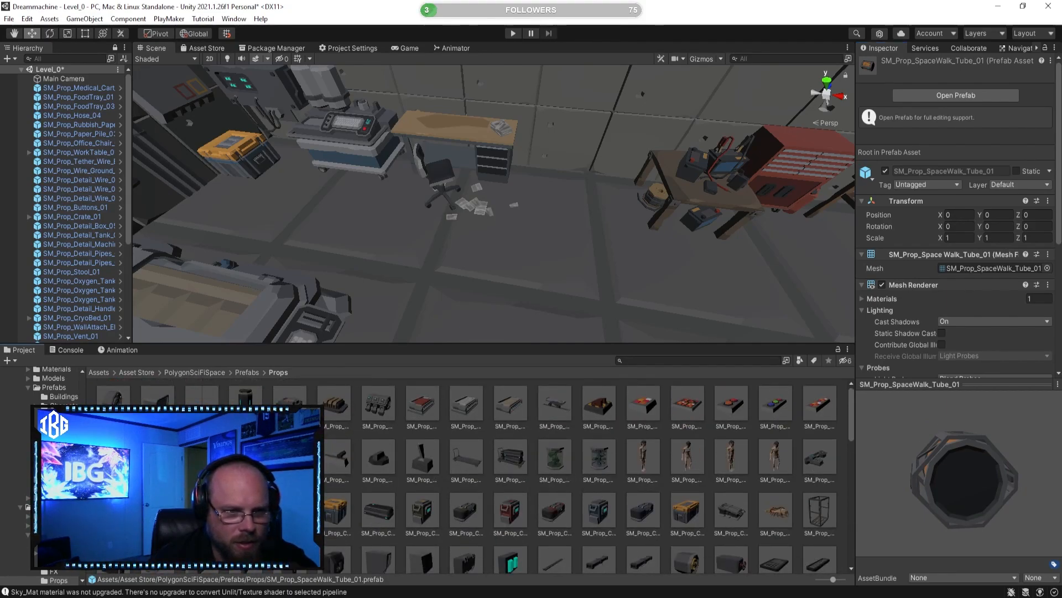
{"action": "left_click", "coordinate": [290, 457]}
{"action": "left_click_drag", "start_coordinate": [941, 479], "coordinate": [883, 495]}
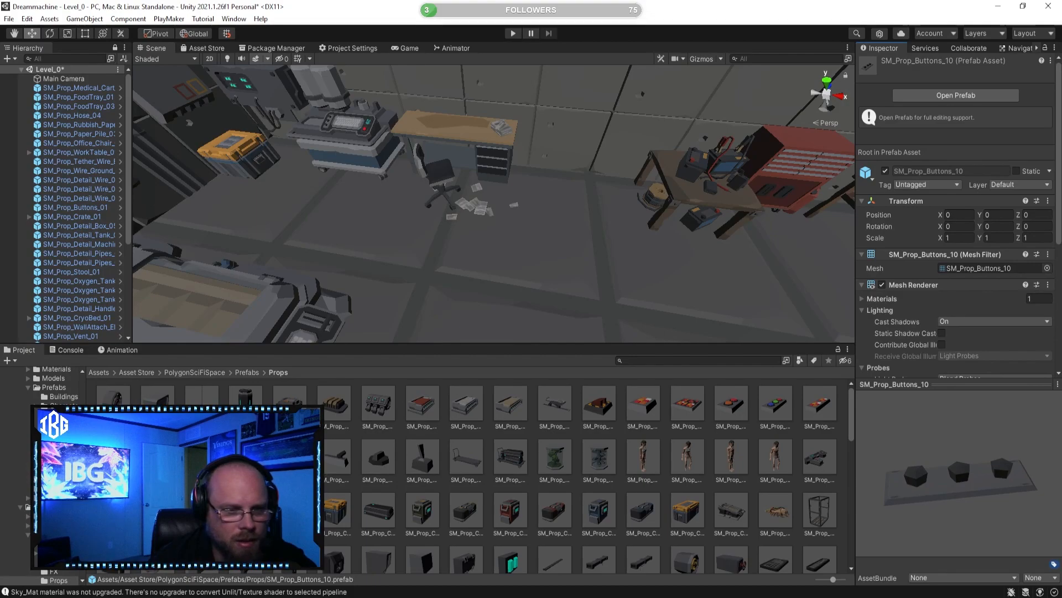
{"action": "left_click", "coordinate": [201, 457]}
{"action": "left_click", "coordinate": [157, 457]}
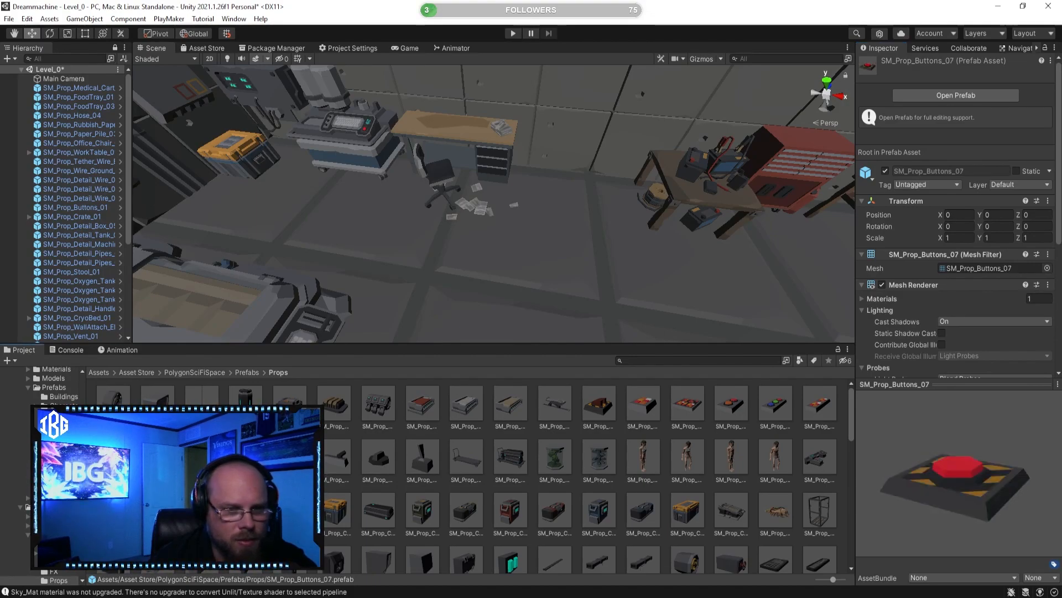
{"action": "left_click_drag", "start_coordinate": [1033, 489], "coordinate": [973, 545]}
{"action": "key", "text": "s"}
{"action": "right_click_drag", "start_coordinate": [614, 238], "coordinate": [467, 152]}
{"action": "key", "text": "w"}
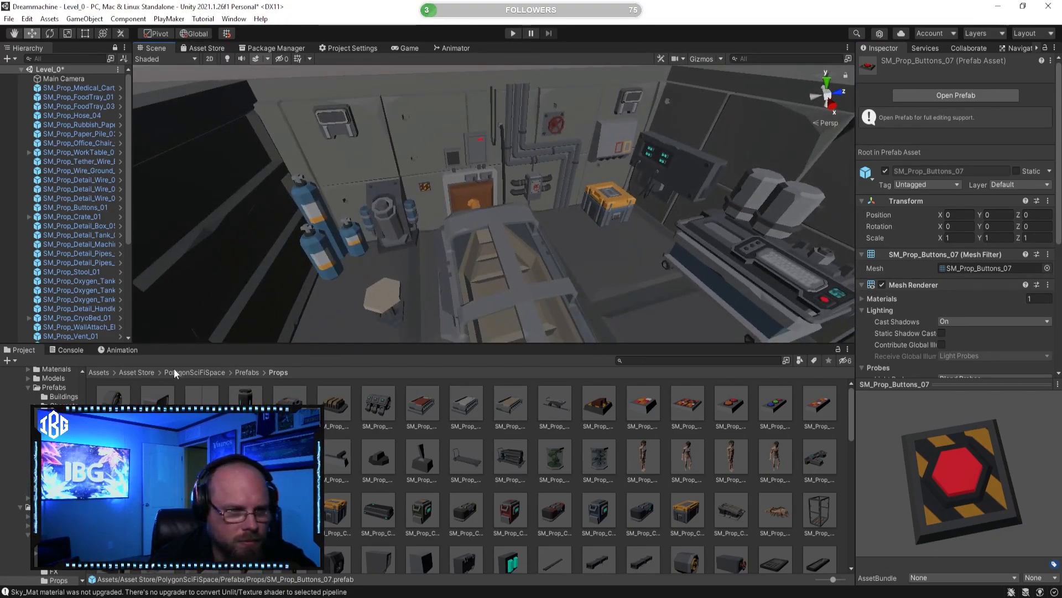
Step: Open the Props prefab folder of the PolygonSciFiWorlds asset pack
{"action": "left_click", "coordinate": [152, 372]}
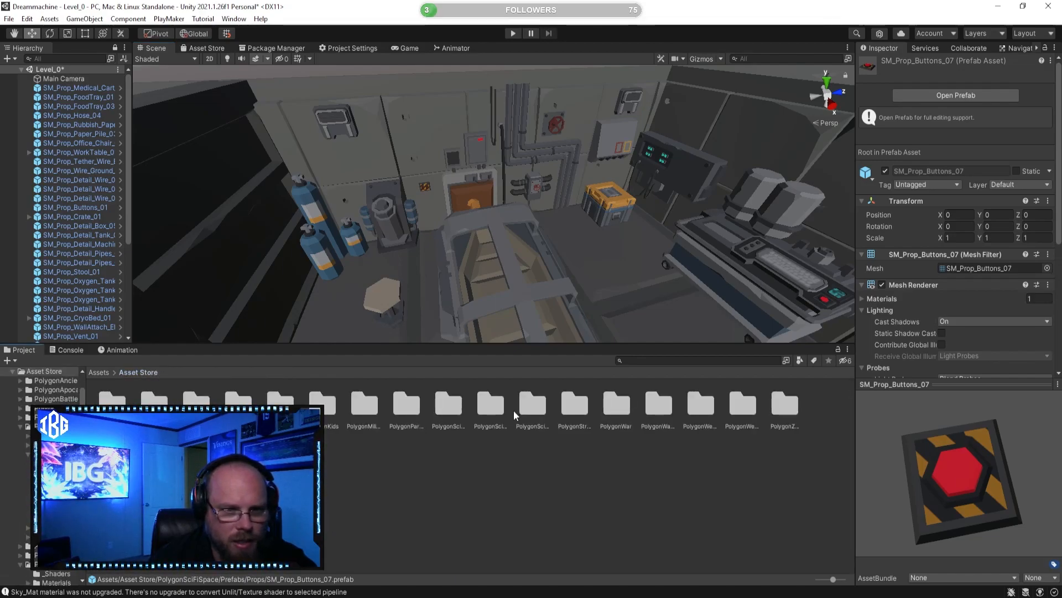
{"action": "left_click", "coordinate": [534, 407]}
{"action": "left_click", "coordinate": [495, 408]}
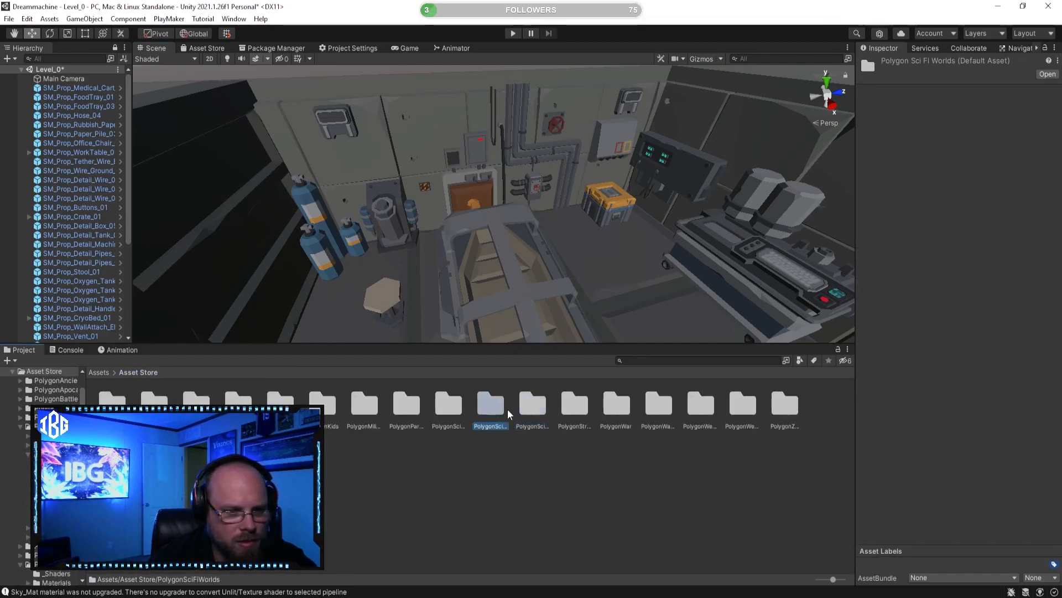
{"action": "double_click", "coordinate": [545, 412]}
{"action": "double_click", "coordinate": [237, 402]}
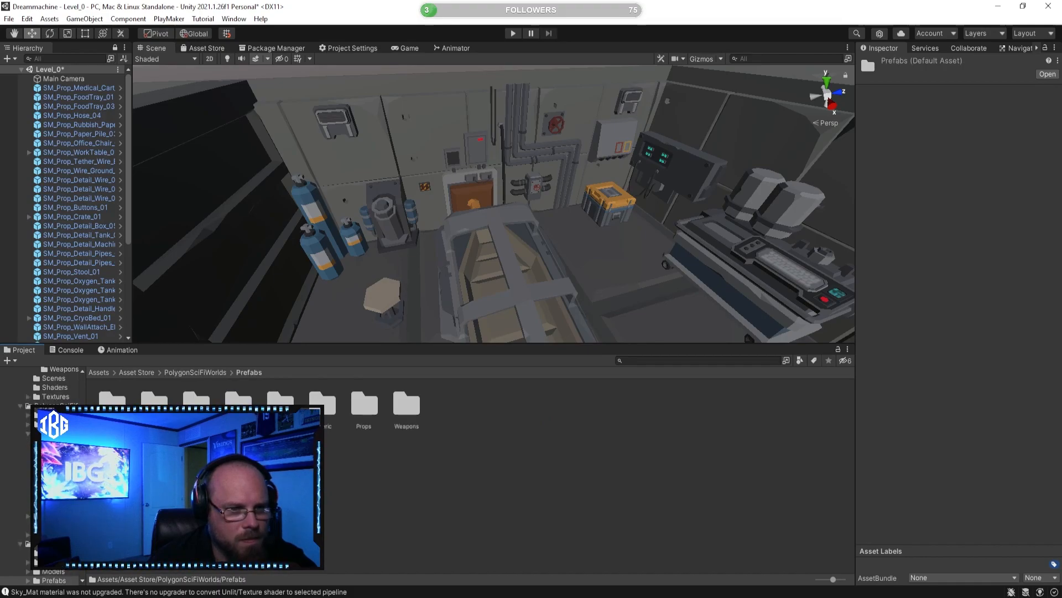
{"action": "double_click", "coordinate": [364, 410]}
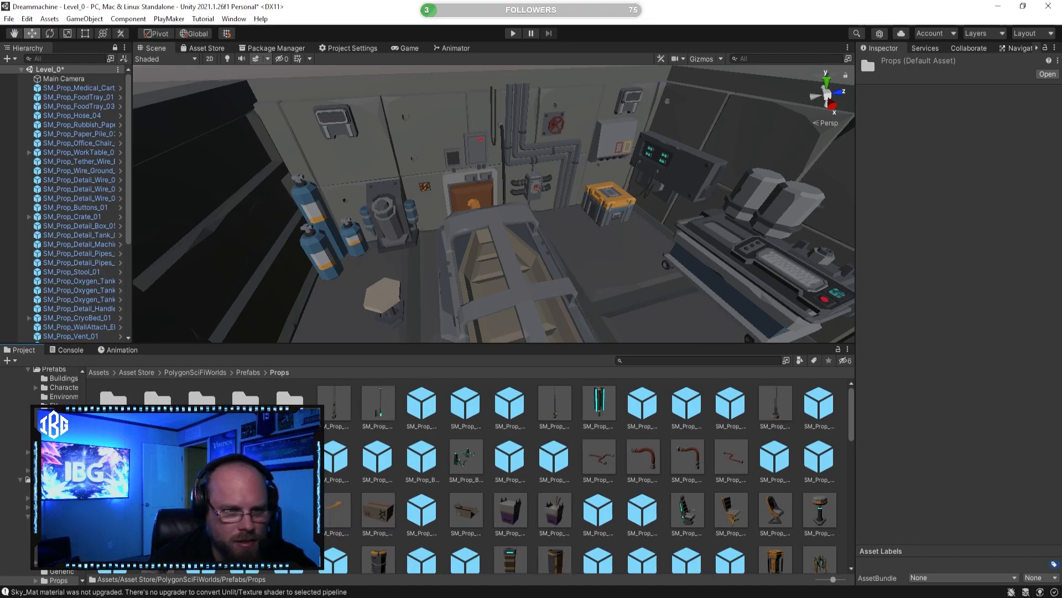
Step: Preview SM_Prop_BatteryPack_03 and SM_Prop_Cable_04, and examine the floor area beside the cryo bed
{"action": "left_click", "coordinate": [290, 458]}
{"action": "left_click_drag", "start_coordinate": [933, 490], "coordinate": [821, 467]}
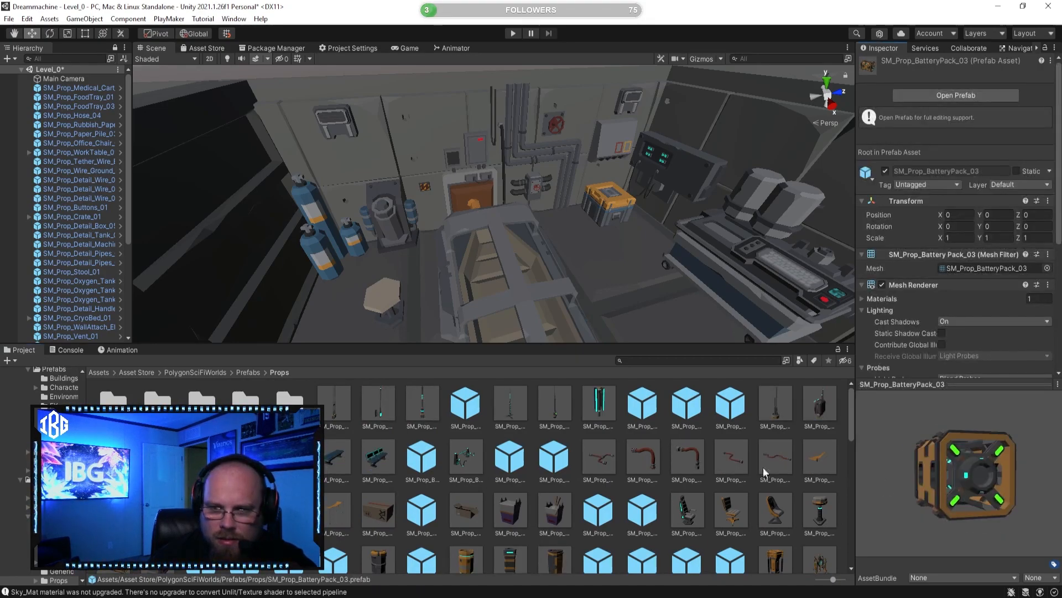
{"action": "left_click", "coordinate": [290, 458]}
{"action": "mouse_move", "coordinate": [961, 472]}
{"action": "left_mouse_down"}
{"action": "mouse_move", "coordinate": [895, 466]}
{"action": "mouse_move", "coordinate": [968, 468]}
{"action": "left_mouse_up"}
{"action": "left_click", "coordinate": [688, 458]}
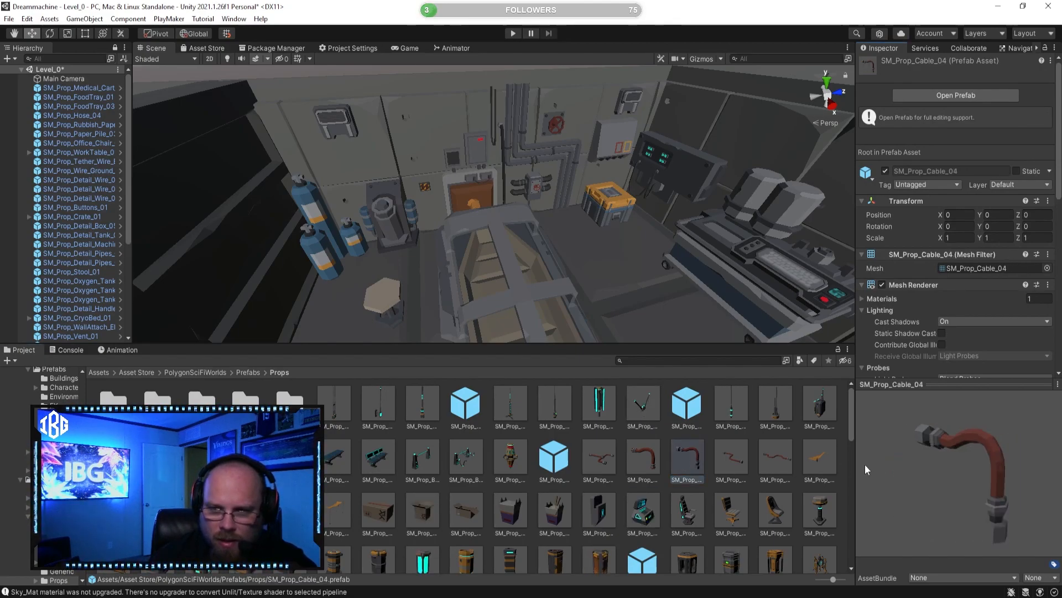
{"action": "left_click_drag", "start_coordinate": [867, 464], "coordinate": [892, 457]}
{"action": "right_click_drag", "start_coordinate": [656, 314], "coordinate": [517, 355]}
{"action": "key", "text": "w"}
{"action": "key", "text": "w"}
Step: Place SM_Prop_Cable_06 on the floor between the wall end of the cryo bed and the orange crate
{"action": "left_click", "coordinate": [774, 456]}
{"action": "right_click_drag", "start_coordinate": [601, 276], "coordinate": [626, 270]}
{"action": "key", "text": "s"}
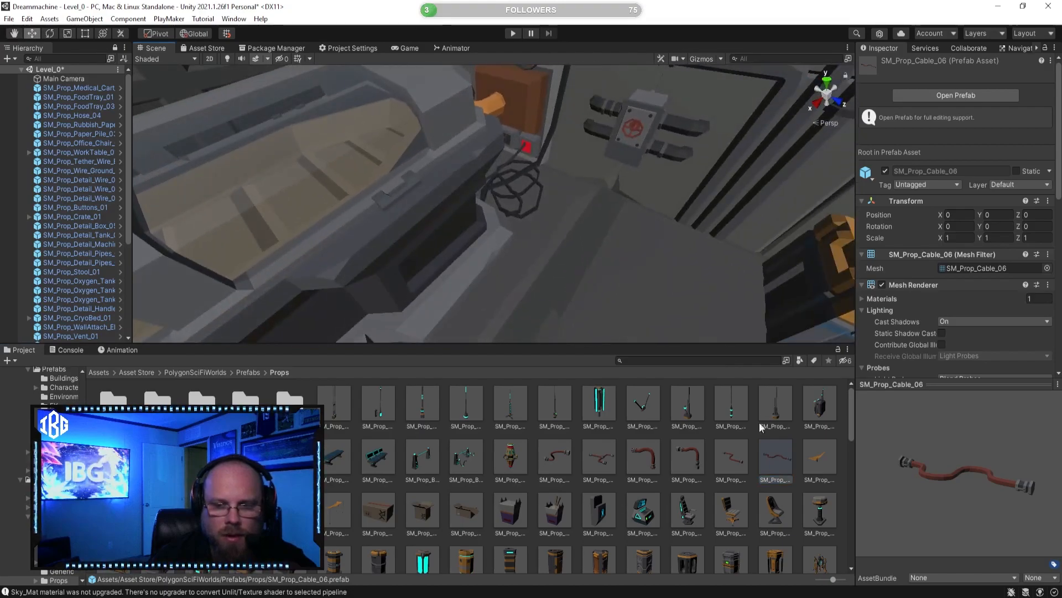
{"action": "left_click_drag", "start_coordinate": [612, 303], "coordinate": [539, 184]}
{"action": "key", "text": "s"}
{"action": "right_click_drag", "start_coordinate": [539, 184], "coordinate": [515, 196]}
{"action": "left_click", "coordinate": [507, 153]}
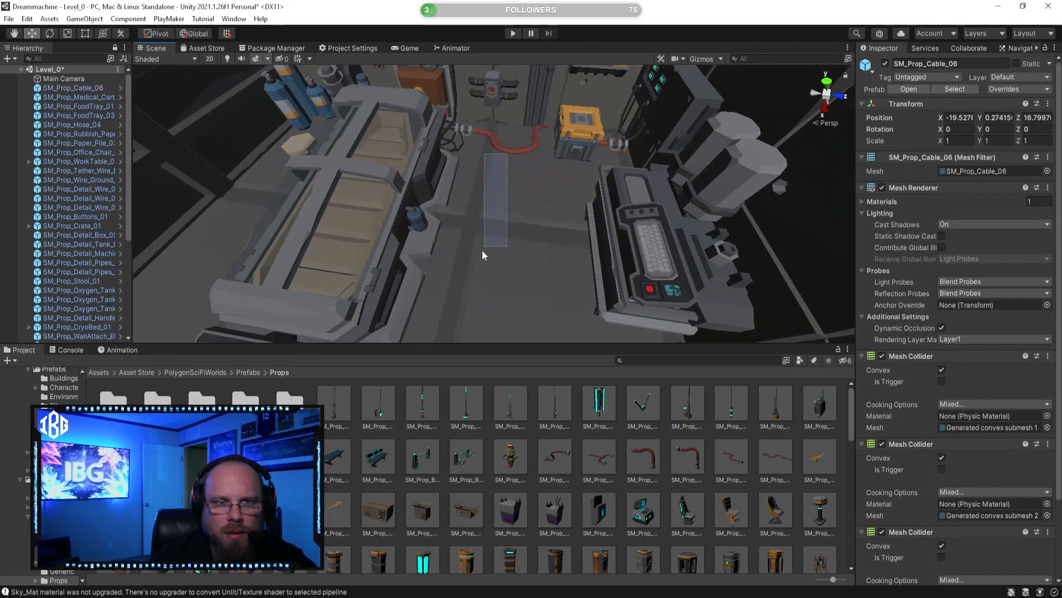
Step: Move SM_Prop_Cable_06 to the side connector of the cryo bed facing the medical cart, at about X -17.22, Y 0.52, Z 16.80
{"action": "left_click", "coordinate": [509, 151]}
{"action": "left_click_drag", "start_coordinate": [450, 161], "coordinate": [385, 267]}
{"action": "right_click_drag", "start_coordinate": [427, 259], "coordinate": [524, 230]}
{"action": "key", "text": "w"}
{"action": "left_click_drag", "start_coordinate": [259, 188], "coordinate": [320, 112]}
{"action": "right_click_drag", "start_coordinate": [365, 164], "coordinate": [317, 154]}
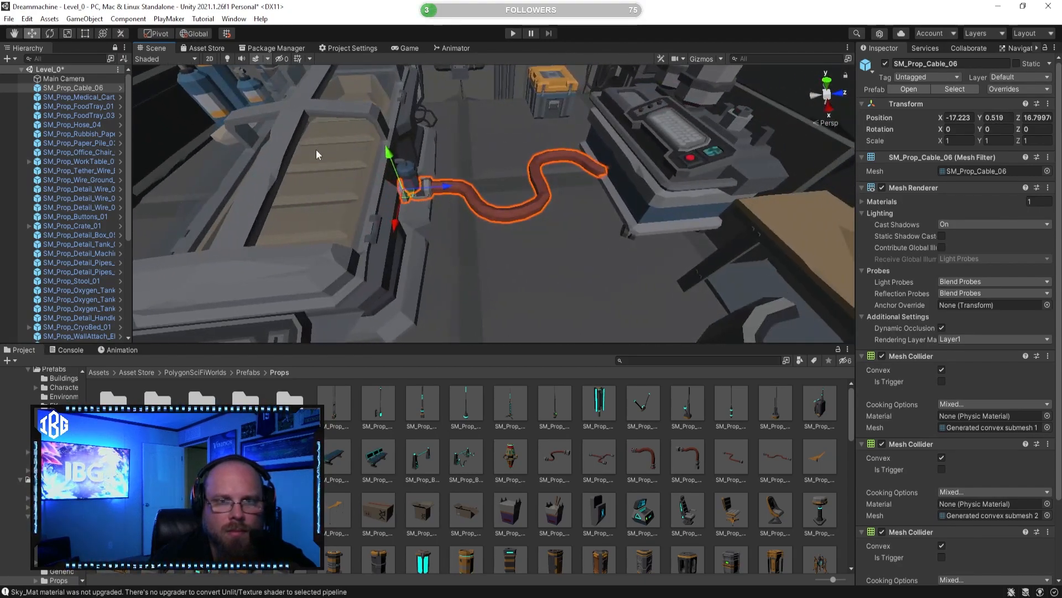
Step: Slide SM_Prop_Cable_06 along the cryo bed towards the wall, to about X -18.60, Y 0.32, Z 16.80
{"action": "left_click", "coordinate": [580, 486]}
{"action": "mouse_move", "coordinate": [567, 244]}
{"action": "right_mouse_down"}
{"action": "mouse_move", "coordinate": [560, 225]}
{"action": "mouse_move", "coordinate": [575, 229]}
{"action": "right_mouse_up"}
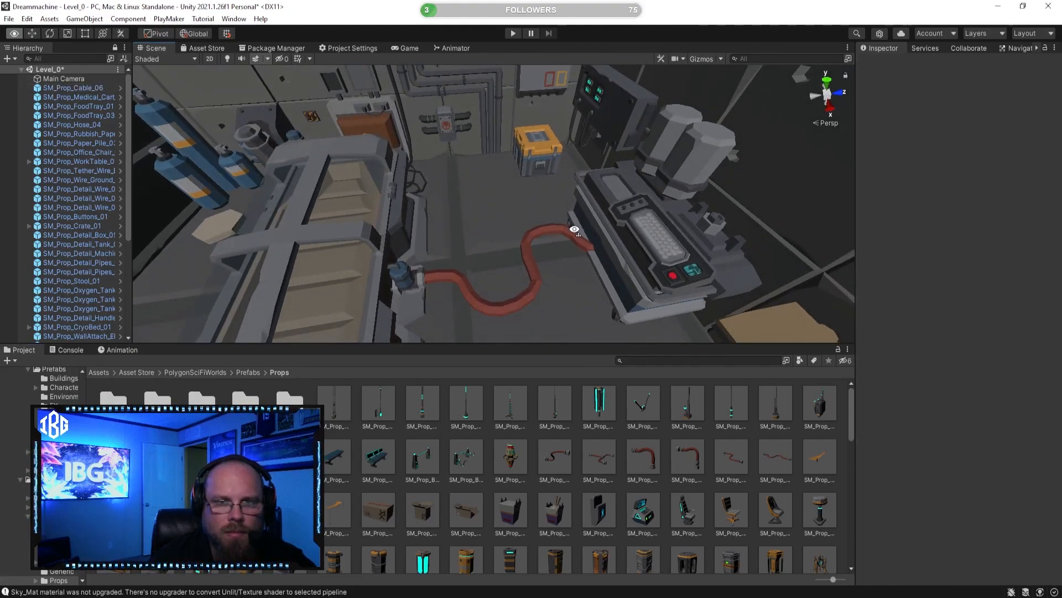
{"action": "left_click", "coordinate": [533, 293]}
{"action": "left_click_drag", "start_coordinate": [395, 318], "coordinate": [404, 230]}
{"action": "scroll", "coordinate": [418, 199], "scroll_direction": "up", "scroll_amount": 6}
{"action": "left_click_drag", "start_coordinate": [212, 150], "coordinate": [251, 167]}
Step: Rotate SM_Prop_Cable_06 about -9.4° around Y and shift it to about X -18.15 so it spans from the cryo bed to the medical cart
{"action": "left_click", "coordinate": [50, 34]}
{"action": "scroll", "coordinate": [304, 164], "scroll_direction": "down", "scroll_amount": 5}
{"action": "mouse_move", "coordinate": [390, 214]}
{"action": "left_mouse_down"}
{"action": "mouse_move", "coordinate": [431, 195]}
{"action": "mouse_move", "coordinate": [398, 199]}
{"action": "left_mouse_up"}
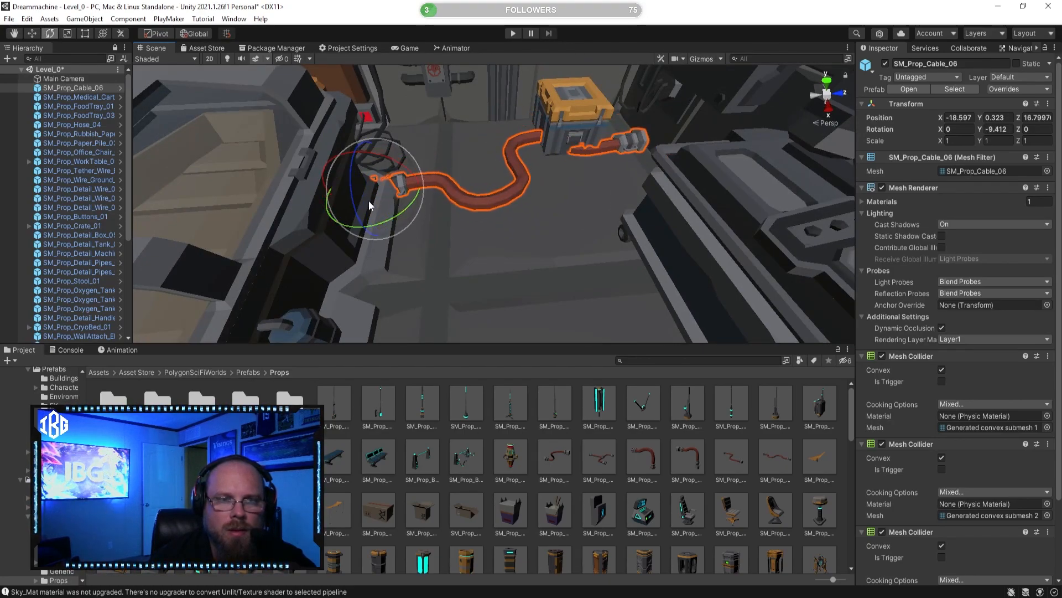
{"action": "left_click", "coordinate": [32, 34]}
{"action": "left_click_drag", "start_coordinate": [360, 233], "coordinate": [363, 272]}
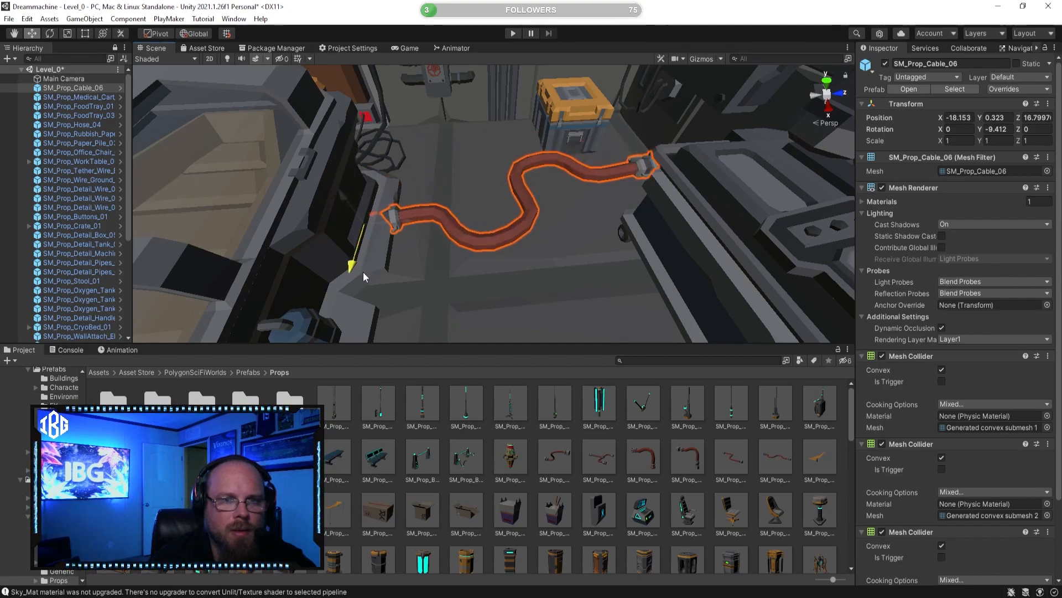
{"action": "left_click", "coordinate": [582, 494]}
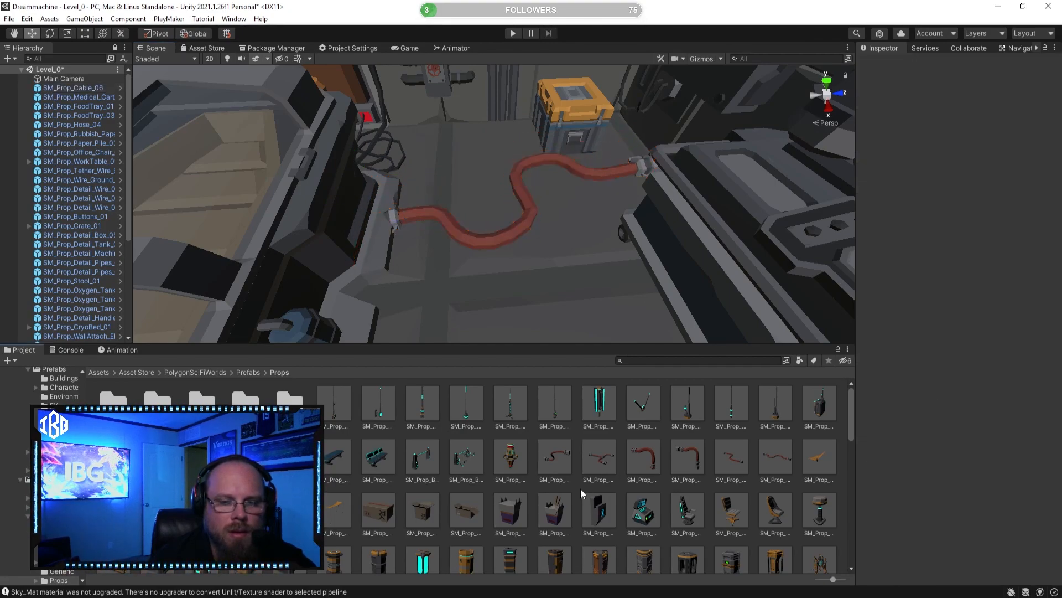
Step: Preview the SM_Prop_Chair_02 and SM_Prop_Cash_Register_01 prefabs
{"action": "left_click", "coordinate": [700, 499]}
{"action": "left_click_drag", "start_coordinate": [964, 497], "coordinate": [863, 506]}
{"action": "left_click", "coordinate": [744, 512]}
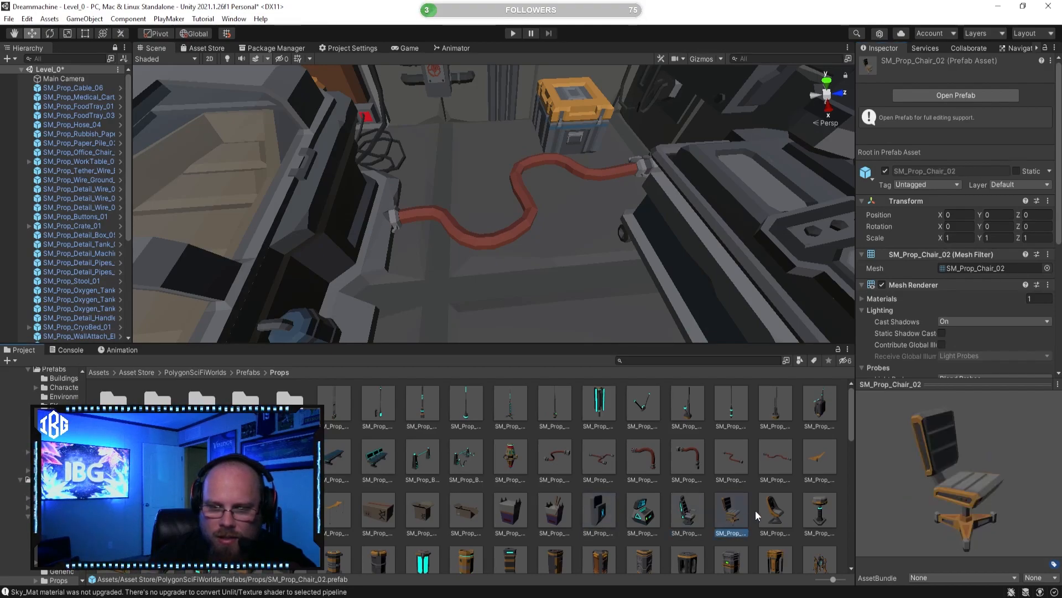
{"action": "left_click", "coordinate": [641, 521]}
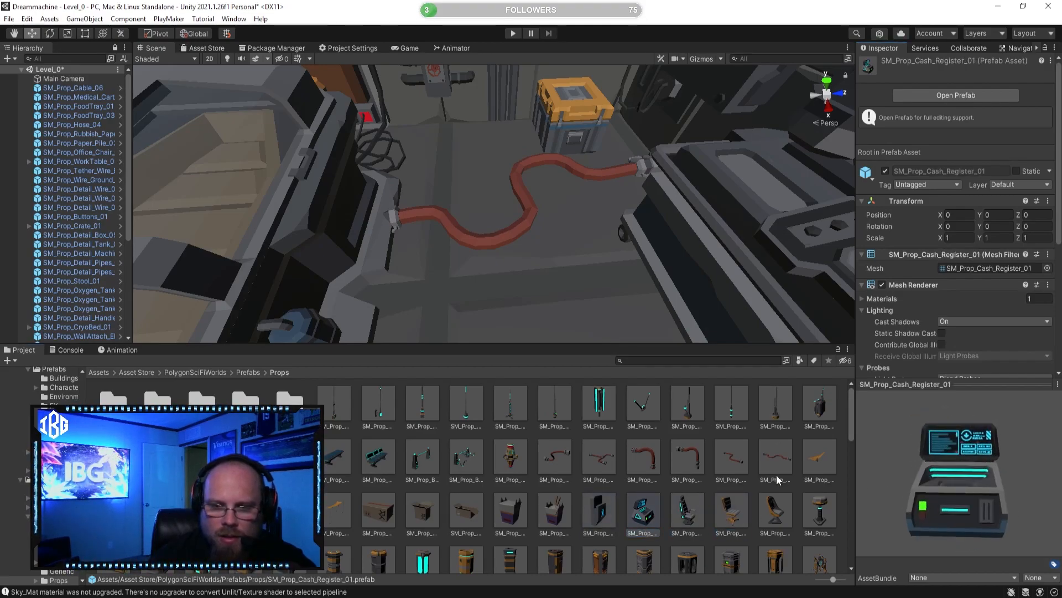
{"action": "left_click", "coordinate": [780, 449]}
Step: Examine the far end of the red cable between the orange crate and the medical cart
{"action": "right_click_drag", "start_coordinate": [554, 249], "coordinate": [842, 218]}
{"action": "key", "text": "s"}
{"action": "key", "text": "w"}
{"action": "key", "text": "a"}
{"action": "left_click", "coordinate": [667, 190]}
{"action": "key", "text": "s"}
{"action": "key", "text": "a"}
{"action": "left_click", "coordinate": [665, 436]}
{"action": "right_click_drag", "start_coordinate": [620, 217], "coordinate": [568, 199]}
{"action": "key", "text": "a"}
{"action": "key", "text": "s"}
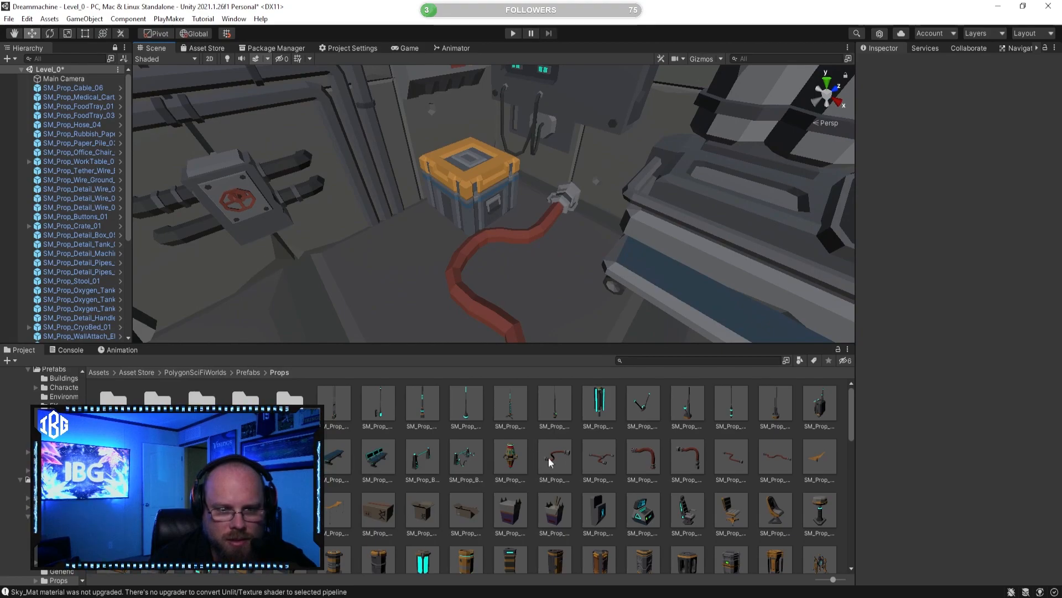
Step: Preview the SM_Prop_Cardboard_Box_03 and SM_Prop_BackbackSatellite_01 prefabs, turning the backpack model to see its other side
{"action": "left_click", "coordinate": [470, 510]}
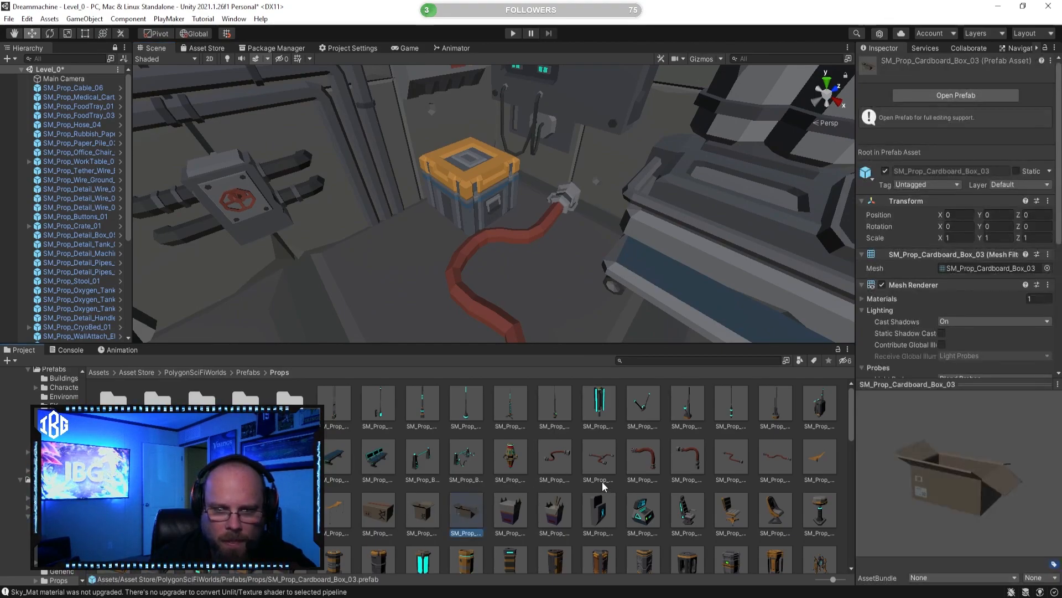
{"action": "left_click", "coordinate": [819, 406]}
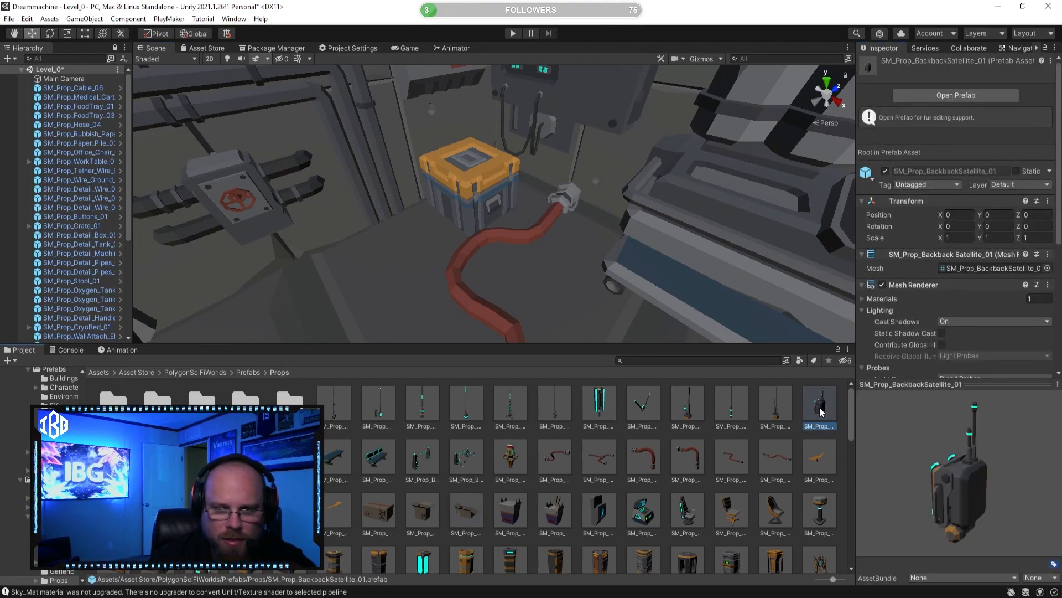
{"action": "left_click_drag", "start_coordinate": [1007, 488], "coordinate": [9, 477]}
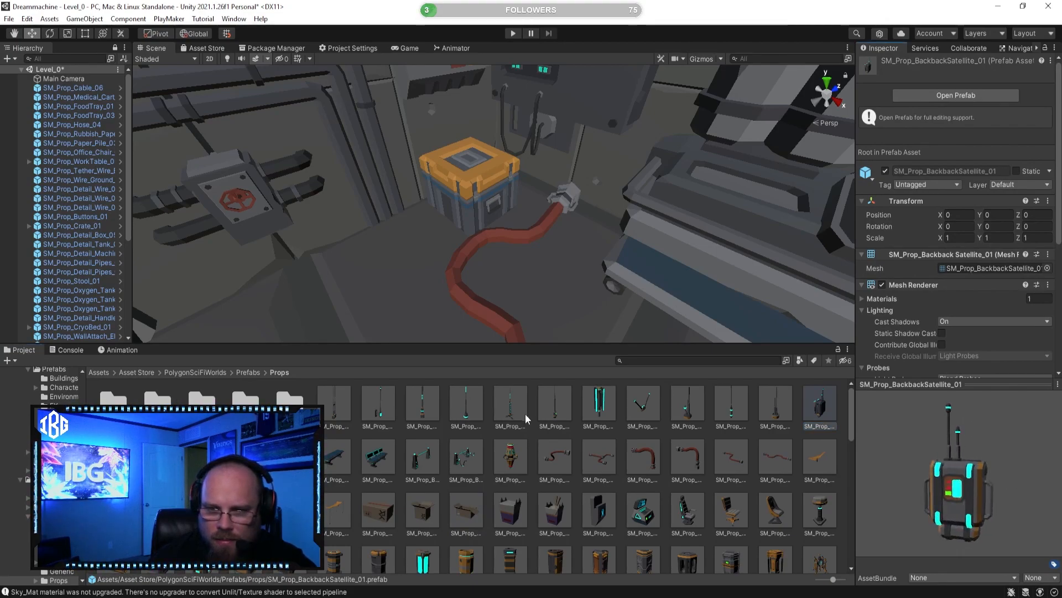
{"action": "scroll", "coordinate": [400, 472], "scroll_direction": "down", "scroll_amount": 2}
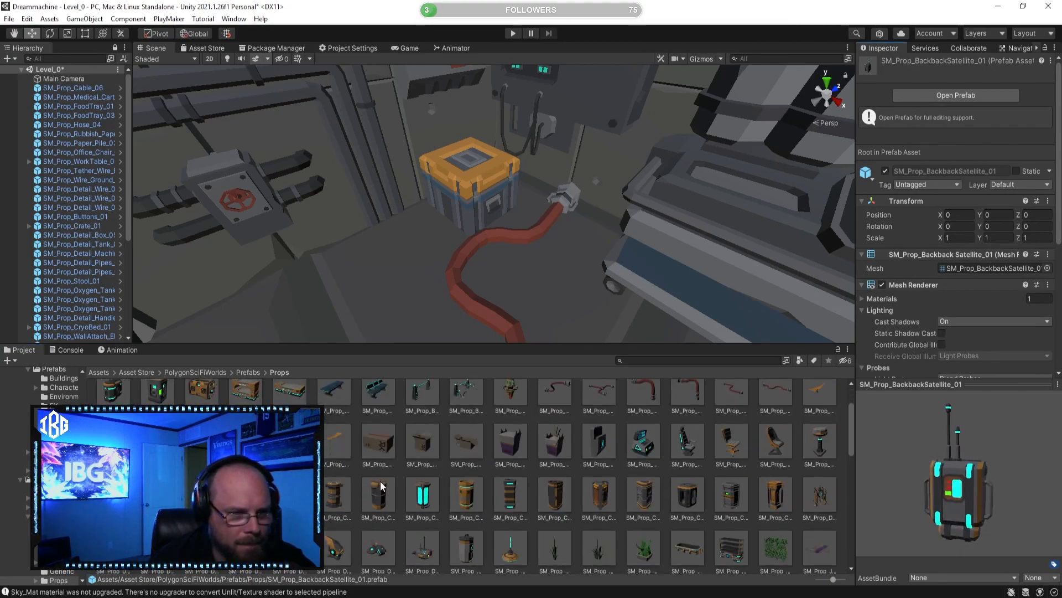
{"action": "left_click", "coordinate": [820, 394]}
{"action": "left_click_drag", "start_coordinate": [918, 482], "coordinate": [902, 459]}
Step: Preview the crate and container prefabs, including SM_Prop_Crate_06, SM_Prop_Crate_03 and SM_Prop_Container_01
{"action": "left_click", "coordinate": [371, 494]}
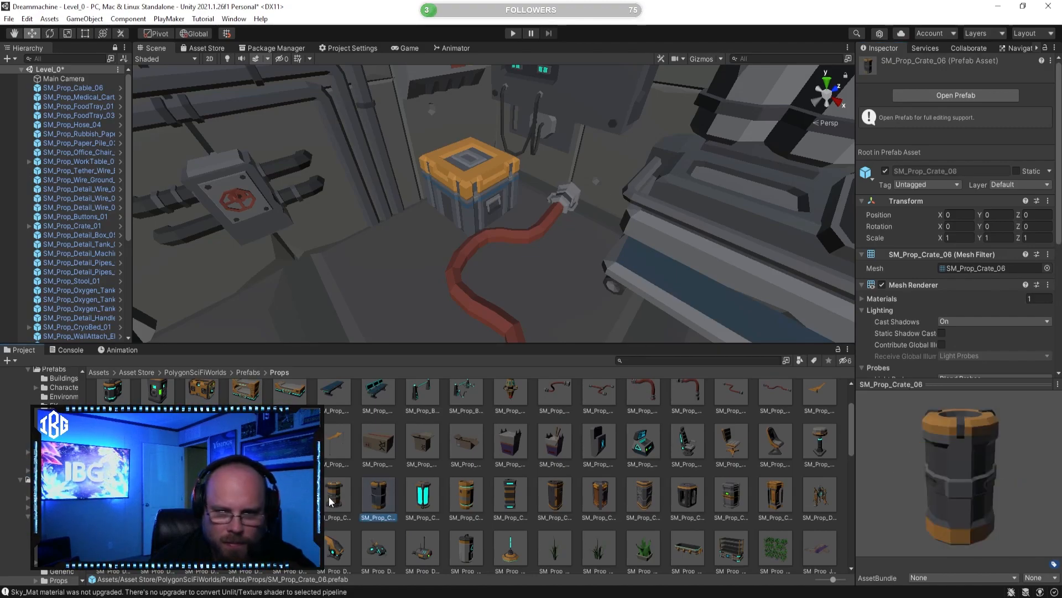
{"action": "left_click", "coordinate": [330, 501]}
{"action": "left_click", "coordinate": [246, 497]}
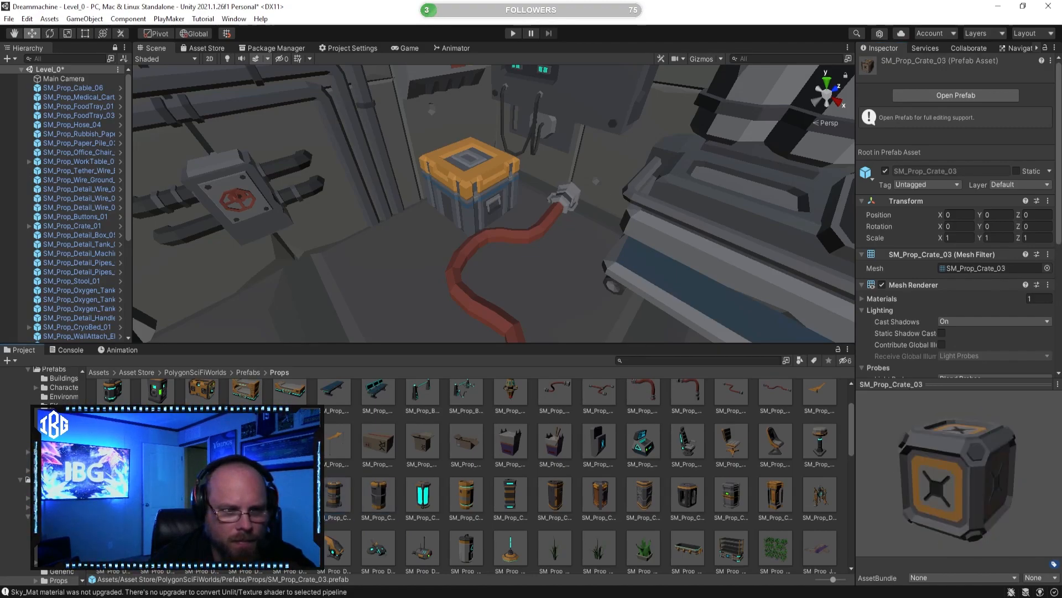
{"action": "left_click", "coordinate": [202, 497]}
{"action": "left_click", "coordinate": [115, 496]}
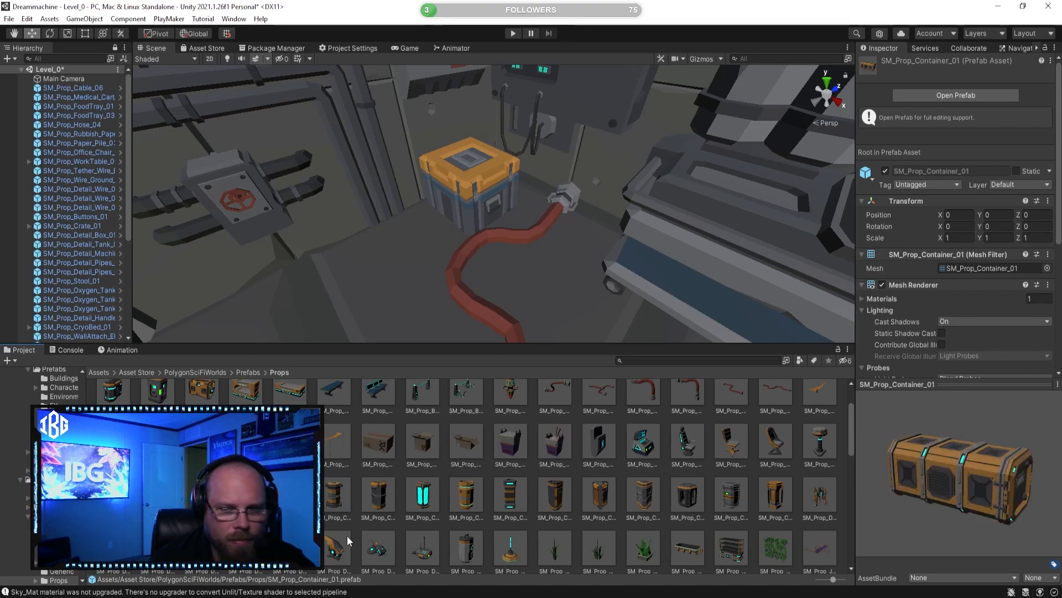
Step: Preview SM_Prop_Drone_02 and the hydroponic prefabs, including SM_Prop_Hydroponic_Plant_03, SM_Prop_Hydroponic_Planter_02_Insert_01 and SM_Prop_Hydroponic_Planter_02
{"action": "scroll", "coordinate": [405, 509], "scroll_direction": "down", "scroll_amount": 2}
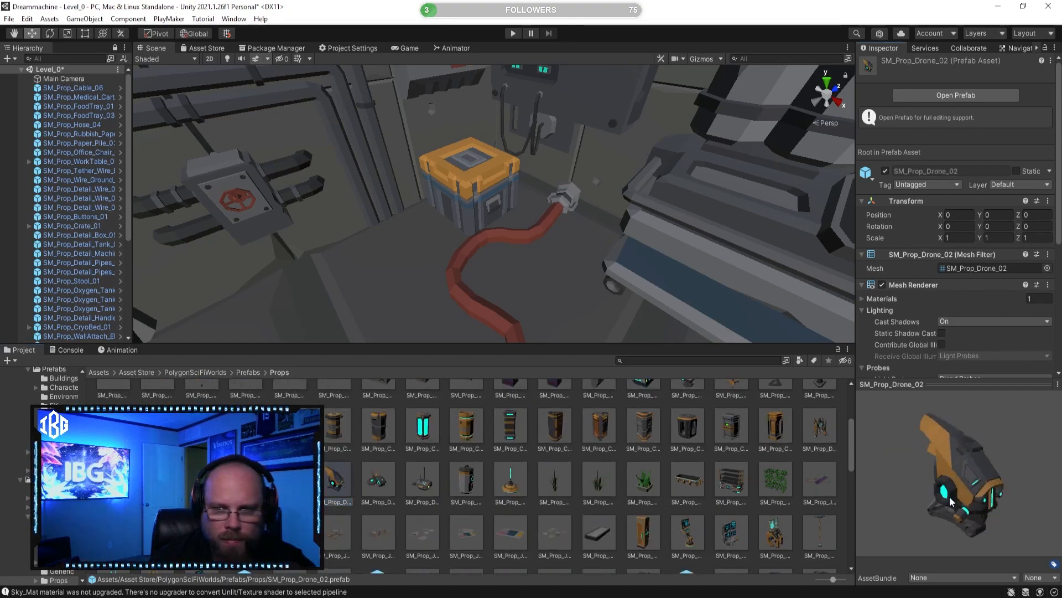
{"action": "left_click", "coordinate": [645, 483]}
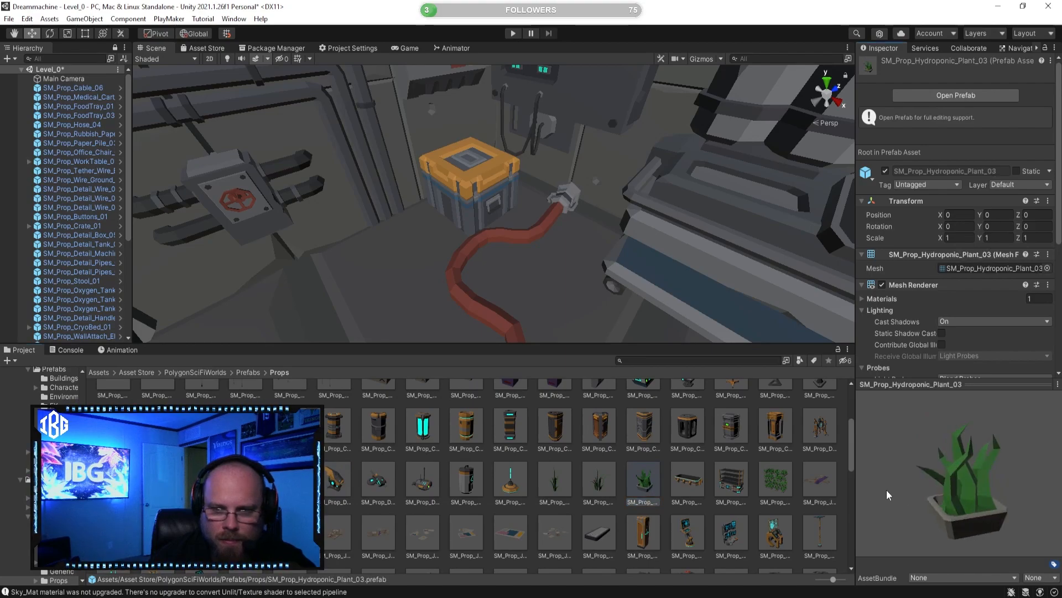
{"action": "left_click", "coordinate": [600, 487]}
{"action": "left_click", "coordinate": [774, 487]}
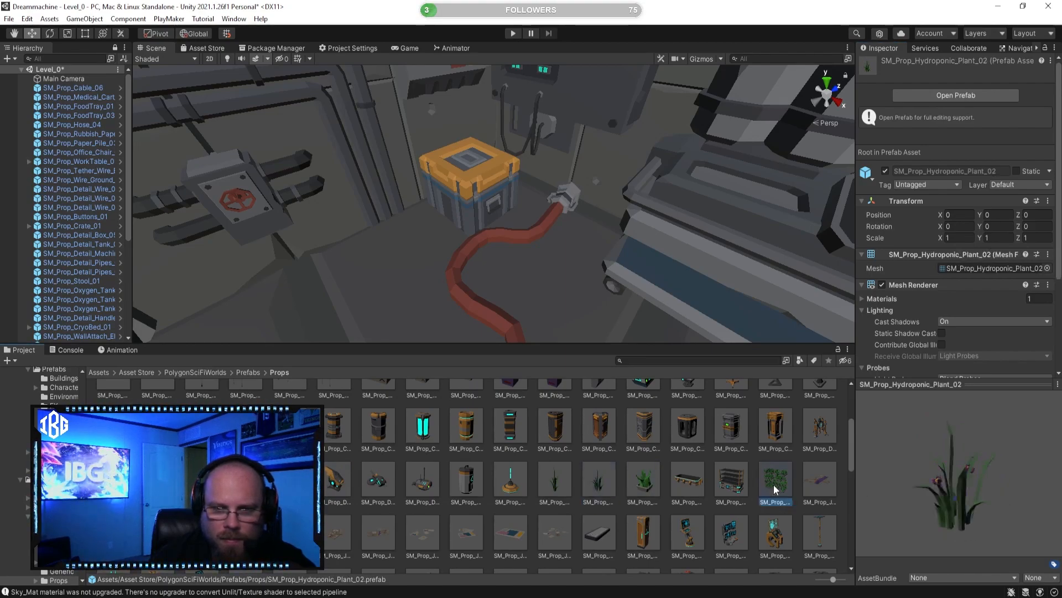
{"action": "left_click", "coordinate": [732, 485]}
{"action": "scroll", "coordinate": [689, 526], "scroll_direction": "down", "scroll_amount": 1}
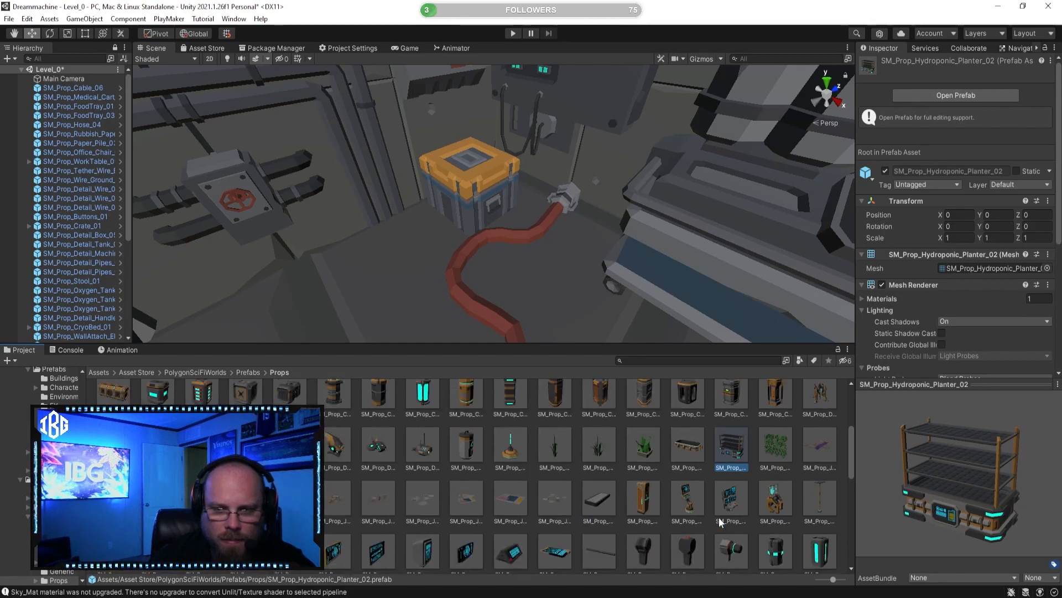
Step: Try SM_Prop_Monitor_02 on the wooden desk beside the medical cart, turned -180° around Y, and delete it
{"action": "left_click", "coordinate": [729, 503]}
{"action": "left_click_drag", "start_coordinate": [949, 495], "coordinate": [906, 491]}
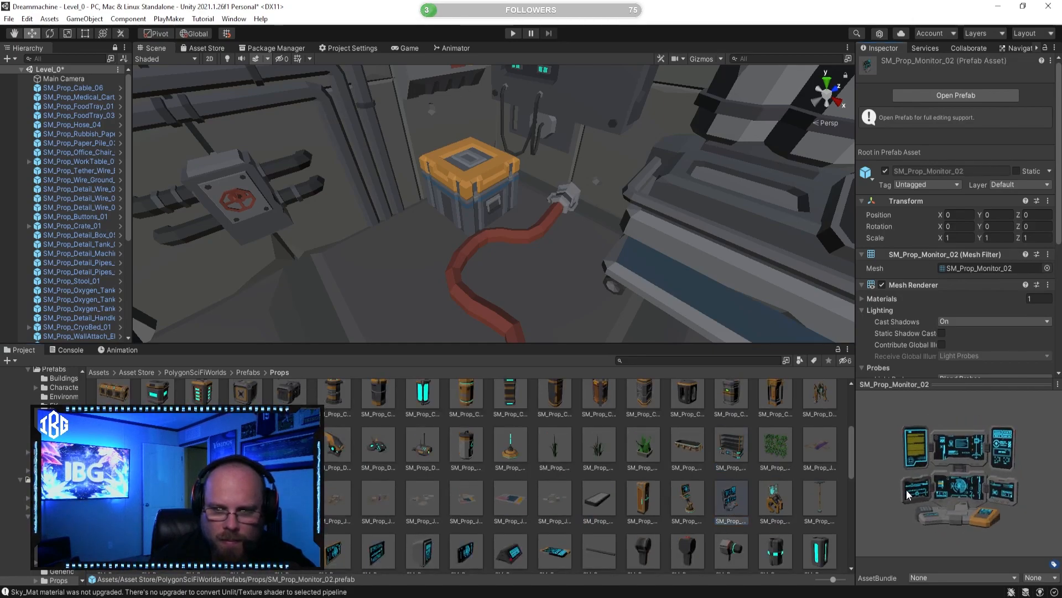
{"action": "right_click_drag", "start_coordinate": [560, 243], "coordinate": [632, 251]}
{"action": "scroll", "coordinate": [632, 251], "scroll_direction": "down", "scroll_amount": 3}
{"action": "left_click_drag", "start_coordinate": [726, 492], "coordinate": [908, 215]}
{"action": "left_click", "coordinate": [49, 35]}
{"action": "left_click", "coordinate": [708, 476]}
{"action": "right_click_drag", "start_coordinate": [634, 253], "coordinate": [618, 287]}
{"action": "key", "text": "d"}
{"action": "key", "text": "w"}
{"action": "left_click", "coordinate": [625, 299]}
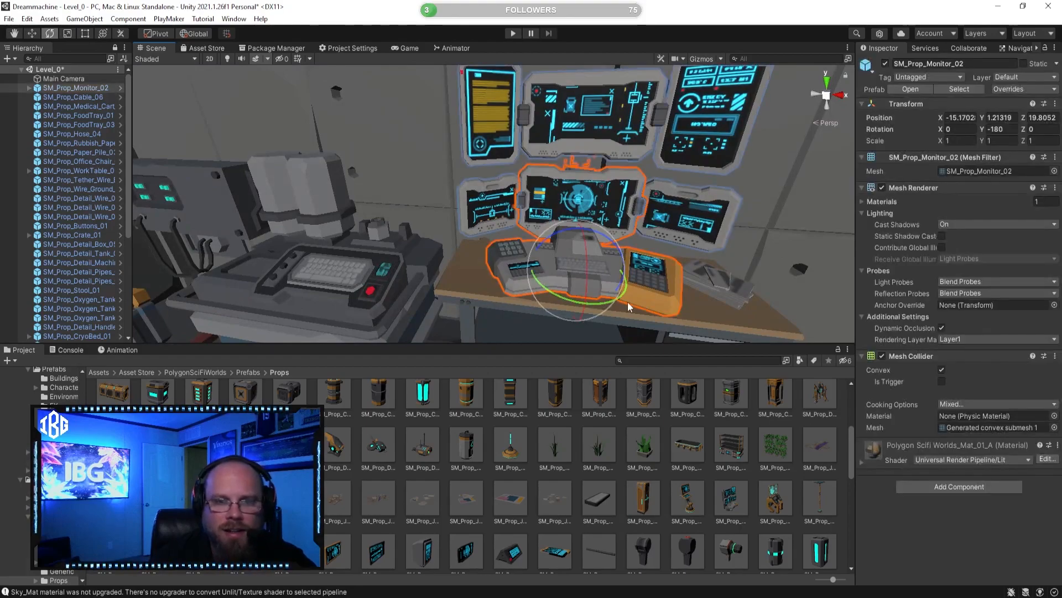
{"action": "key", "text": "Delete"}
Step: Place SM_Prop_Keyboard_01 on the wooden desk and an SM_Prop_Junk_Paper prop on the floor around the office chair
{"action": "left_click", "coordinate": [602, 496]}
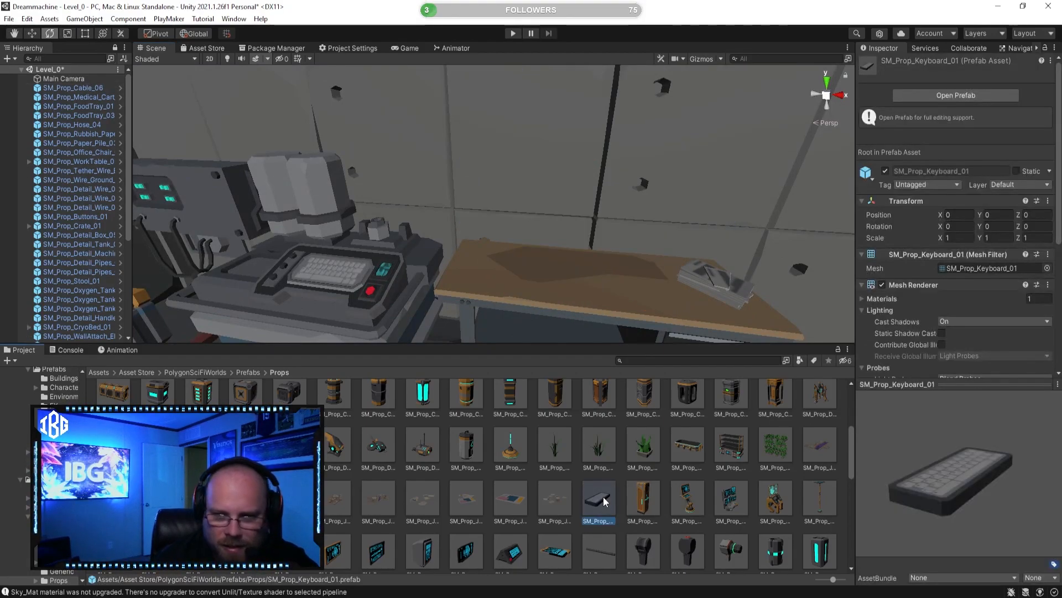
{"action": "left_click_drag", "start_coordinate": [613, 370], "coordinate": [565, 291]}
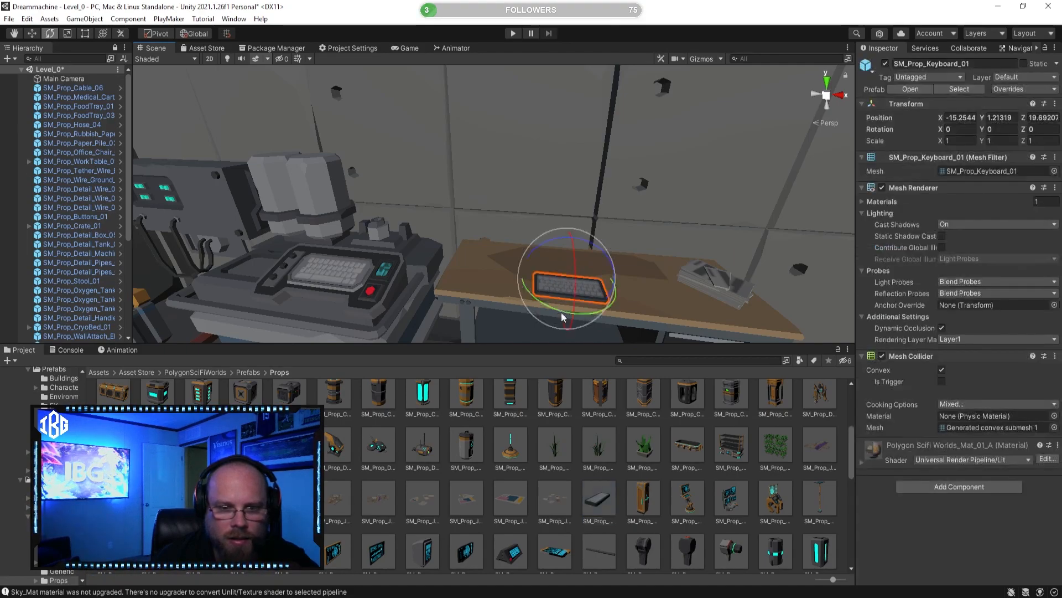
{"action": "left_click", "coordinate": [555, 501]}
{"action": "right_click_drag", "start_coordinate": [631, 266], "coordinate": [609, 315]}
{"action": "key", "text": "s"}
{"action": "left_click_drag", "start_coordinate": [555, 498], "coordinate": [492, 282]}
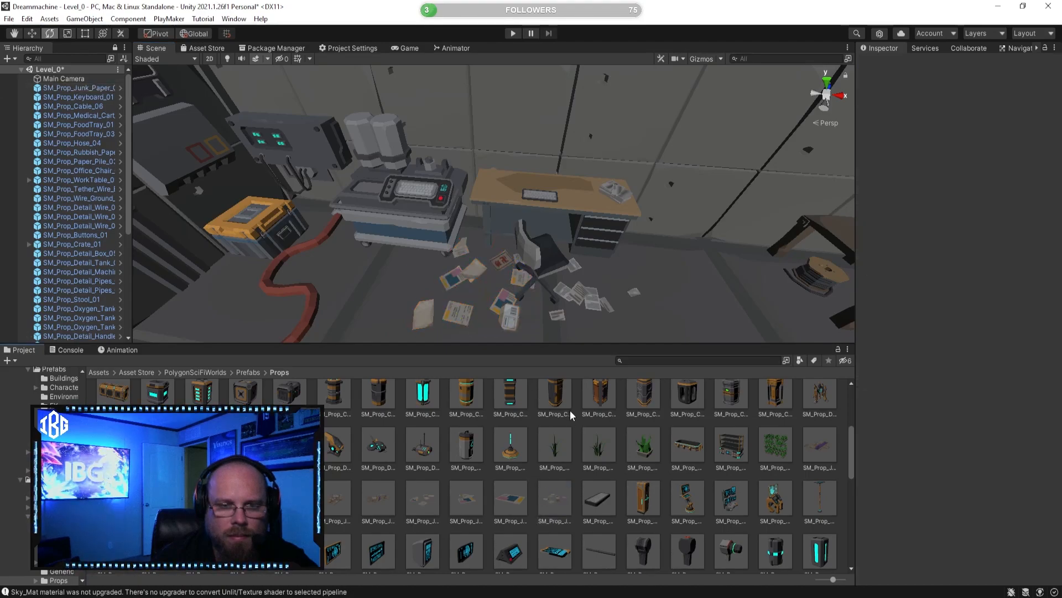
Step: Review the furnished room and preview SM_Prop_Hydroponic_Plant_01, SM_Prop_Junk_Cardboard_05 and SM_Prop_Monitor_08
{"action": "right_click", "coordinate": [558, 401]}
{"action": "left_click", "coordinate": [533, 427]}
{"action": "right_click_drag", "start_coordinate": [543, 244], "coordinate": [450, 219]}
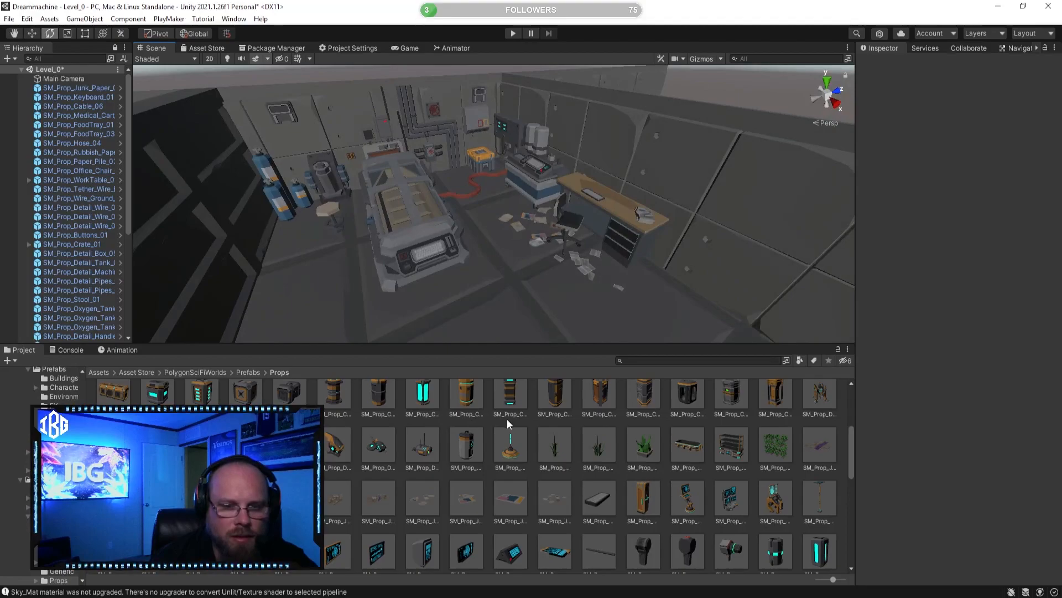
{"action": "left_click", "coordinate": [519, 438]}
{"action": "left_click", "coordinate": [557, 443]}
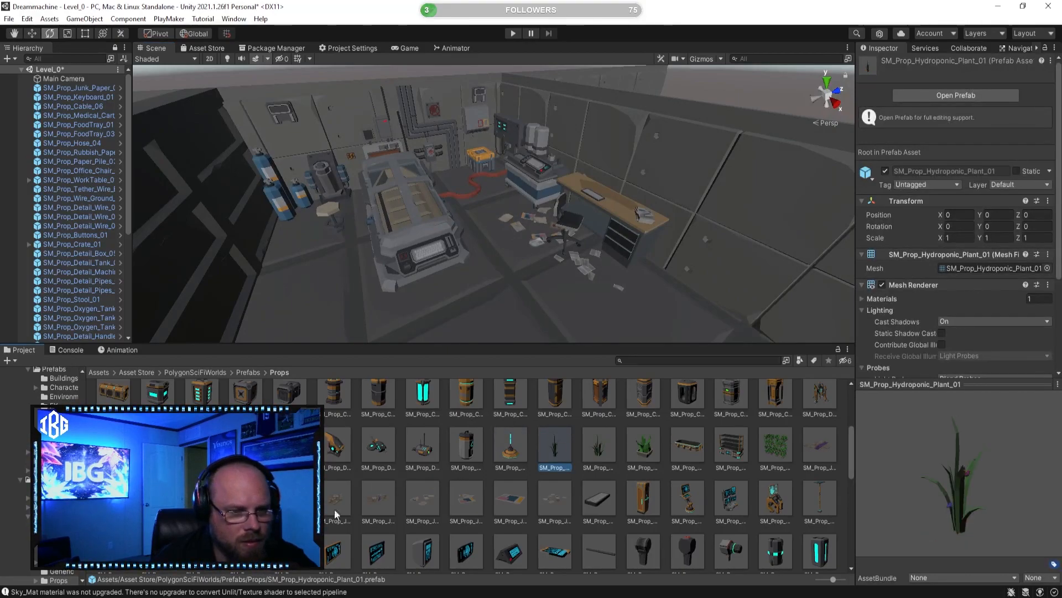
{"action": "left_click", "coordinate": [293, 503]}
{"action": "scroll", "coordinate": [291, 498], "scroll_direction": "down", "scroll_amount": 3}
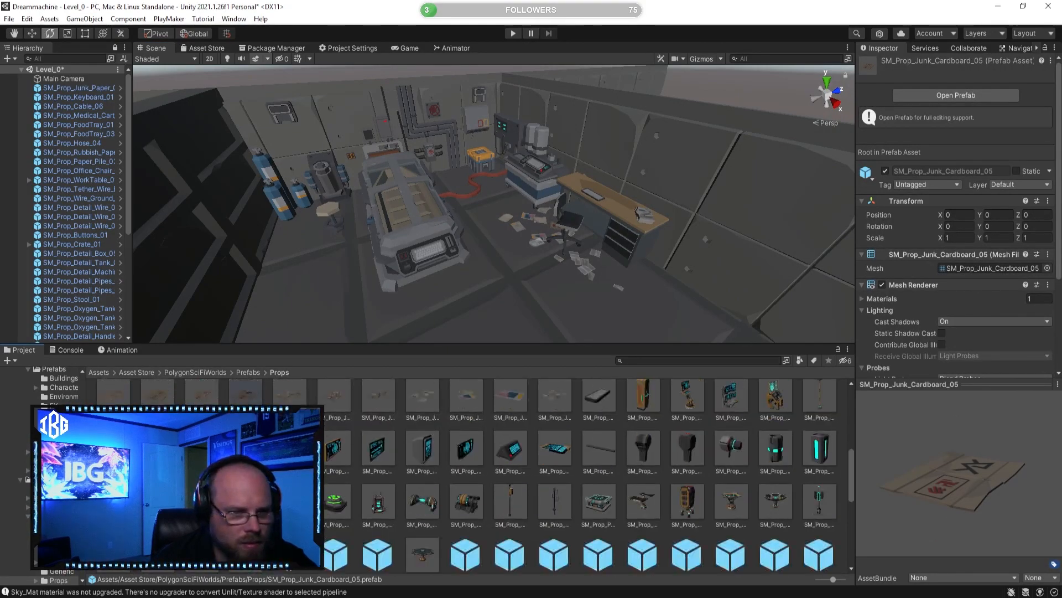
{"action": "left_click", "coordinate": [290, 449]}
{"action": "left_click_drag", "start_coordinate": [1008, 494], "coordinate": [963, 493]}
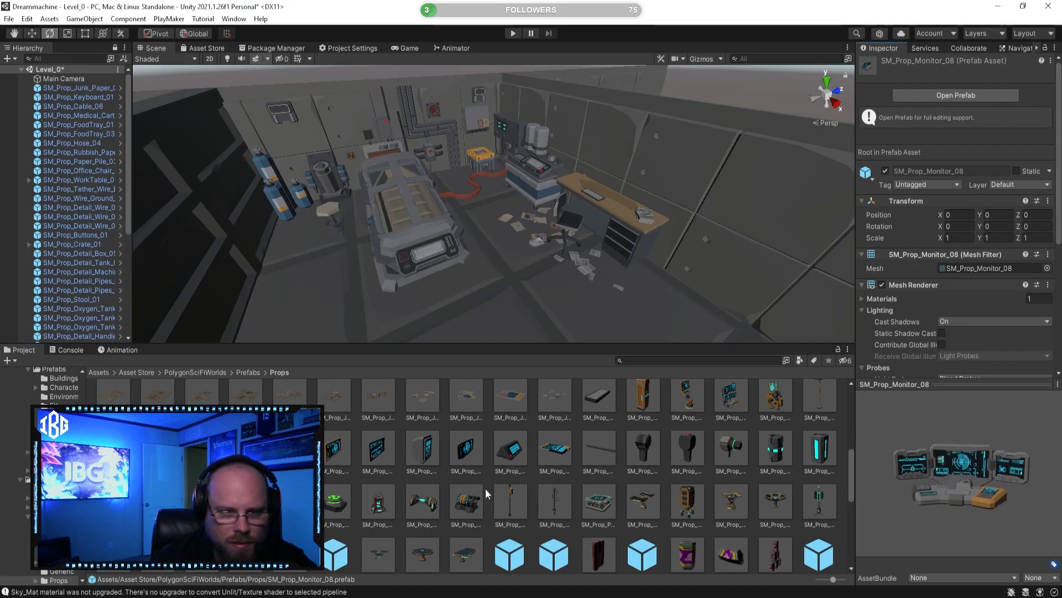
Step: Preview further prop prefabs, including SM_Prop_Projection_Table_01, SM_Prop_Satellite_01, SM_Prop_SolarPanel_04 and SM_Prop_Vendor_Bug_04
{"action": "left_click", "coordinate": [600, 504]}
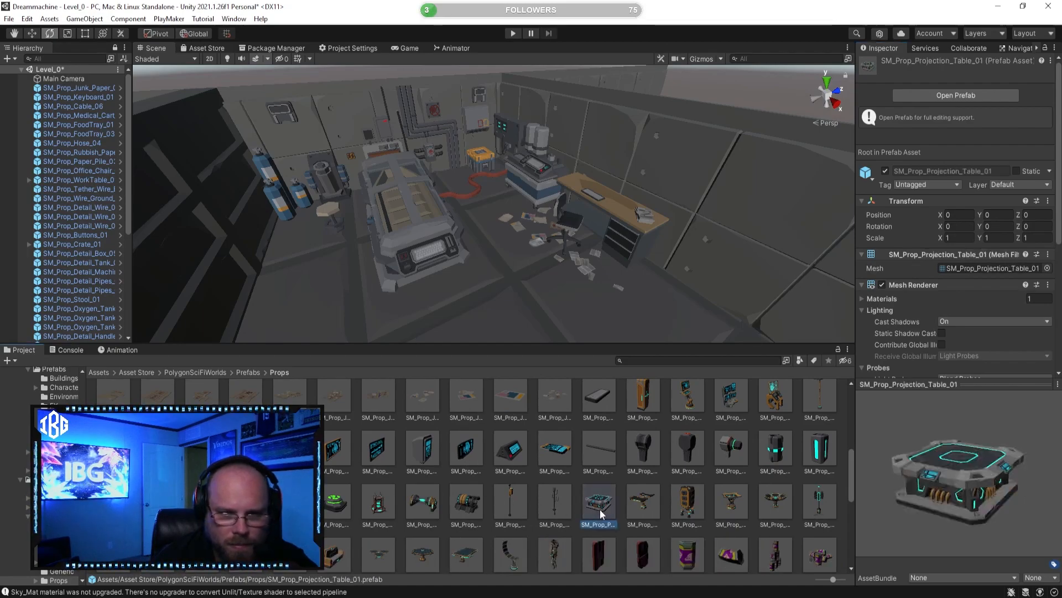
{"action": "left_click", "coordinate": [656, 503]}
{"action": "scroll", "coordinate": [656, 504], "scroll_direction": "down", "scroll_amount": 2}
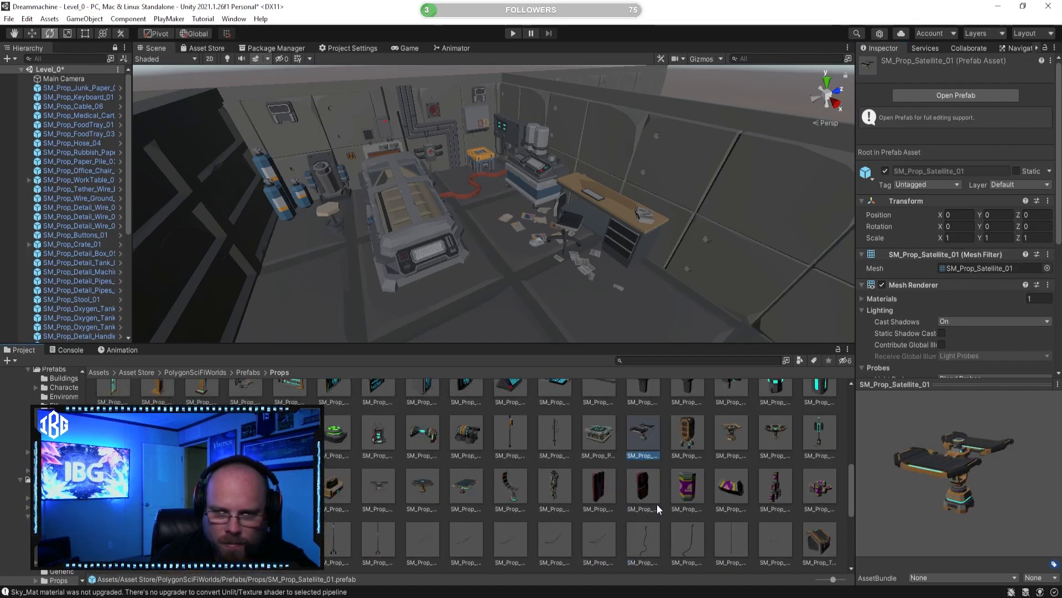
{"action": "left_click", "coordinate": [548, 498]}
{"action": "left_click", "coordinate": [519, 491]}
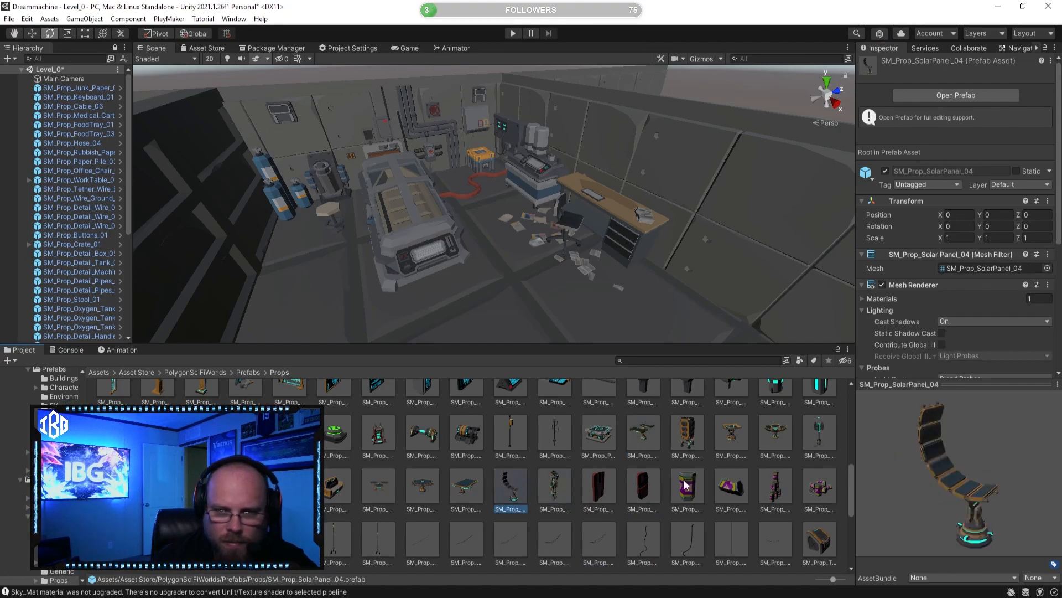
{"action": "scroll", "coordinate": [656, 490], "scroll_direction": "down", "scroll_amount": 3}
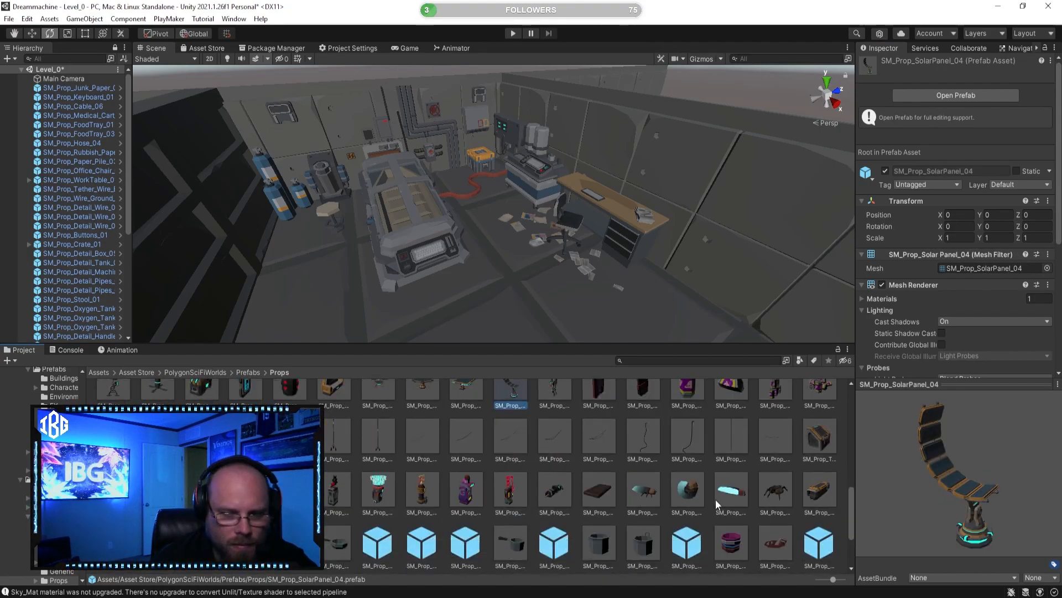
{"action": "left_click", "coordinate": [783, 489]}
{"action": "scroll", "coordinate": [674, 493], "scroll_direction": "down", "scroll_amount": 1}
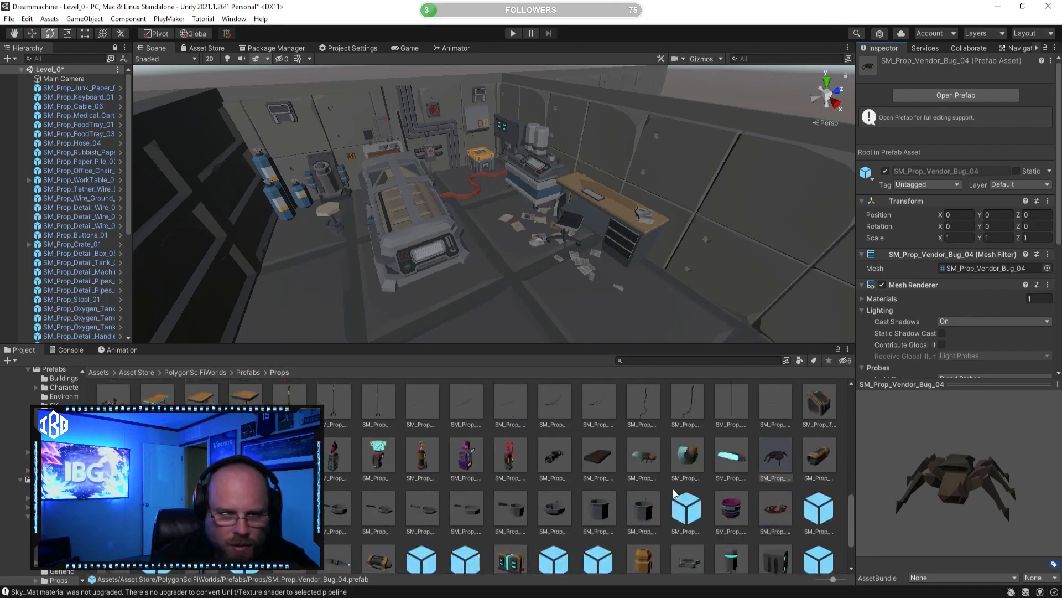
Step: Place SM_Prop_Vendor_Pan_05 in the kitchen by the stove, turned about -90° around Y
{"action": "scroll", "coordinate": [503, 486], "scroll_direction": "down", "scroll_amount": 1}
{"action": "left_click", "coordinate": [510, 474]}
{"action": "left_click_drag", "start_coordinate": [705, 263], "coordinate": [270, 254], "text": "alt"}
{"action": "key", "text": "w"}
{"action": "right_click_drag", "start_coordinate": [271, 255], "coordinate": [301, 289]}
{"action": "left_click_drag", "start_coordinate": [593, 310], "coordinate": [581, 305]}
{"action": "right_click_drag", "start_coordinate": [581, 305], "coordinate": [540, 285]}
{"action": "key", "text": "w"}
Step: Move SM_Prop_Vendor_Pan_05 onto the stove beside the sink, at about X -10.84, Y 1.41, Z 0.62
{"action": "left_click", "coordinate": [32, 34]}
{"action": "left_click_drag", "start_coordinate": [394, 169], "coordinate": [534, 87], "text": "alt"}
{"action": "left_click", "coordinate": [423, 98]}
{"action": "left_click", "coordinate": [502, 137]}
{"action": "key", "text": "e"}
{"action": "key", "text": "w"}
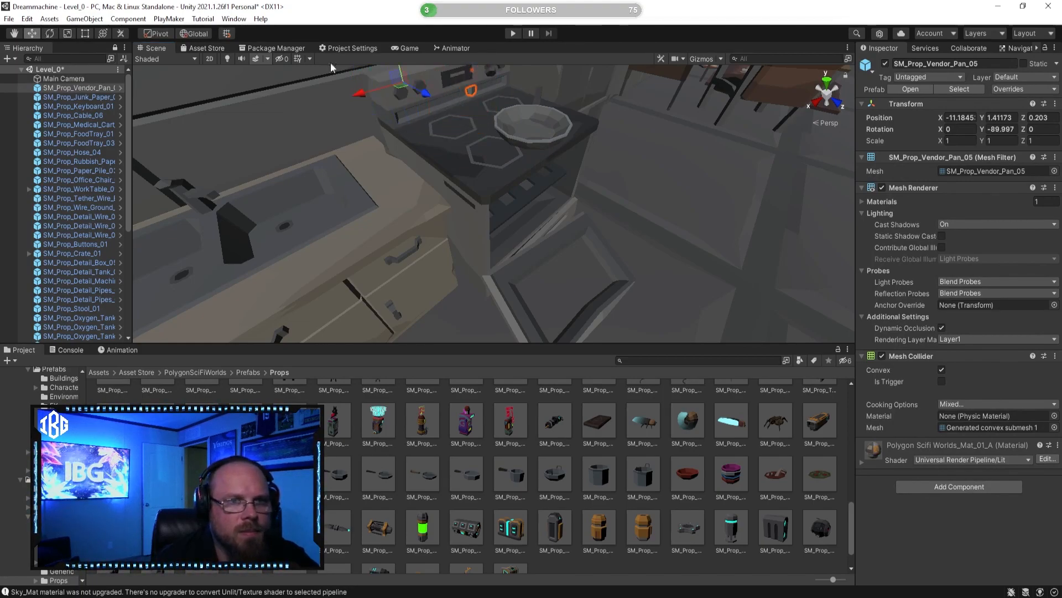
{"action": "right_click_drag", "start_coordinate": [452, 94], "coordinate": [448, 86]}
{"action": "left_click_drag", "start_coordinate": [435, 104], "coordinate": [355, 145]}
{"action": "right_click_drag", "start_coordinate": [355, 145], "coordinate": [333, 160]}
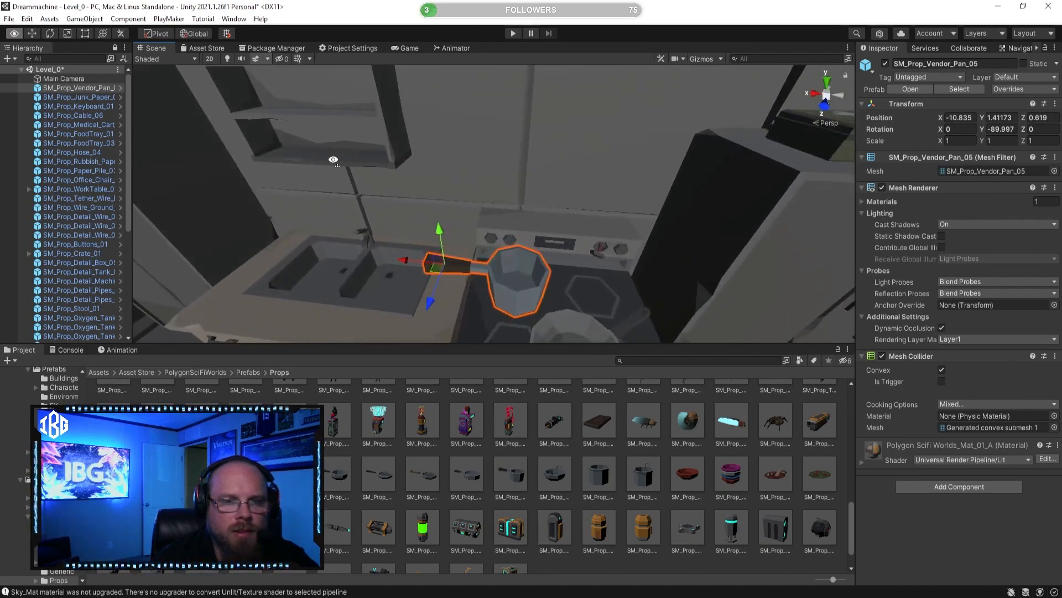
Step: Scale SM_Prop_Vendor_Pan_05 uniformly to about 0.65 and shift it over the stove burner to about X -10.98
{"action": "left_click", "coordinate": [69, 33]}
{"action": "mouse_move", "coordinate": [444, 267]}
{"action": "left_mouse_down"}
{"action": "mouse_move", "coordinate": [432, 276]}
{"action": "mouse_move", "coordinate": [416, 265]}
{"action": "mouse_move", "coordinate": [428, 263]}
{"action": "left_mouse_up"}
{"action": "left_click", "coordinate": [32, 33]}
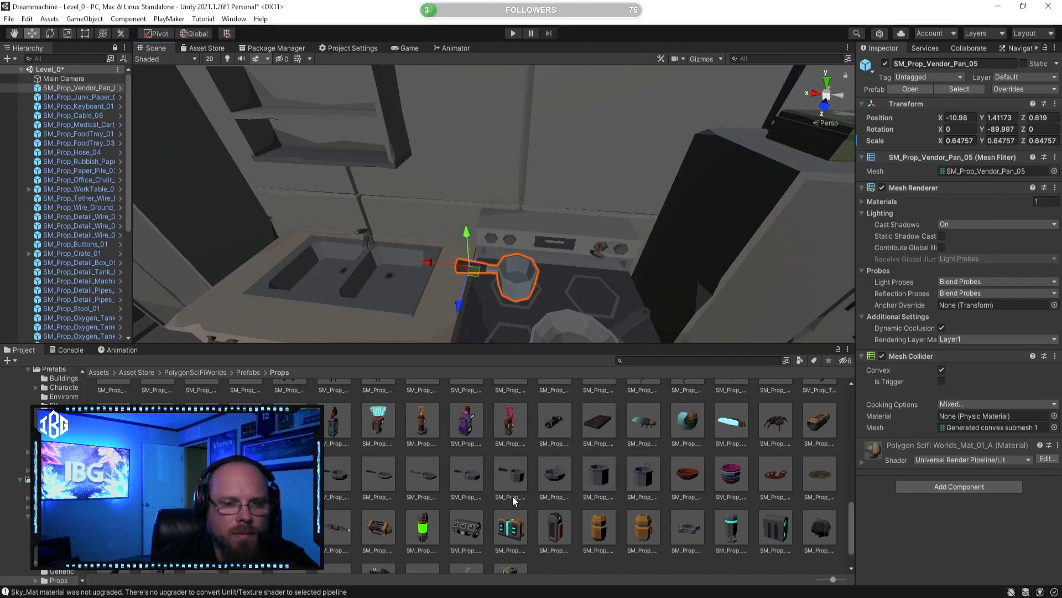
Step: Place SM_Prop_Vendor_Pan_Bowls_01 on the wall shelf above the kitchen sink
{"action": "left_click", "coordinate": [732, 476]}
{"action": "right_click_drag", "start_coordinate": [672, 235], "coordinate": [691, 263]}
{"action": "left_click_drag", "start_coordinate": [731, 476], "coordinate": [422, 200]}
{"action": "right_click_drag", "start_coordinate": [423, 199], "coordinate": [259, 156]}
{"action": "key", "text": "d"}
{"action": "left_click_drag", "start_coordinate": [422, 220], "coordinate": [400, 204]}
{"action": "right_click_drag", "start_coordinate": [401, 204], "coordinate": [377, 185]}
Step: Scale SM_Prop_Vendor_Pan_Bowls_01 uniformly to about 0.69 and move it to about X -10.00, Y 1.85, Z 0.25
{"action": "mouse_move", "coordinate": [567, 307]}
{"action": "left_mouse_down"}
{"action": "mouse_move", "coordinate": [545, 308]}
{"action": "mouse_move", "coordinate": [568, 311]}
{"action": "left_mouse_up"}
{"action": "key", "text": "r"}
{"action": "left_click", "coordinate": [32, 34]}
{"action": "right_click_drag", "start_coordinate": [401, 217], "coordinate": [447, 253]}
{"action": "left_click_drag", "start_coordinate": [457, 245], "coordinate": [451, 244]}
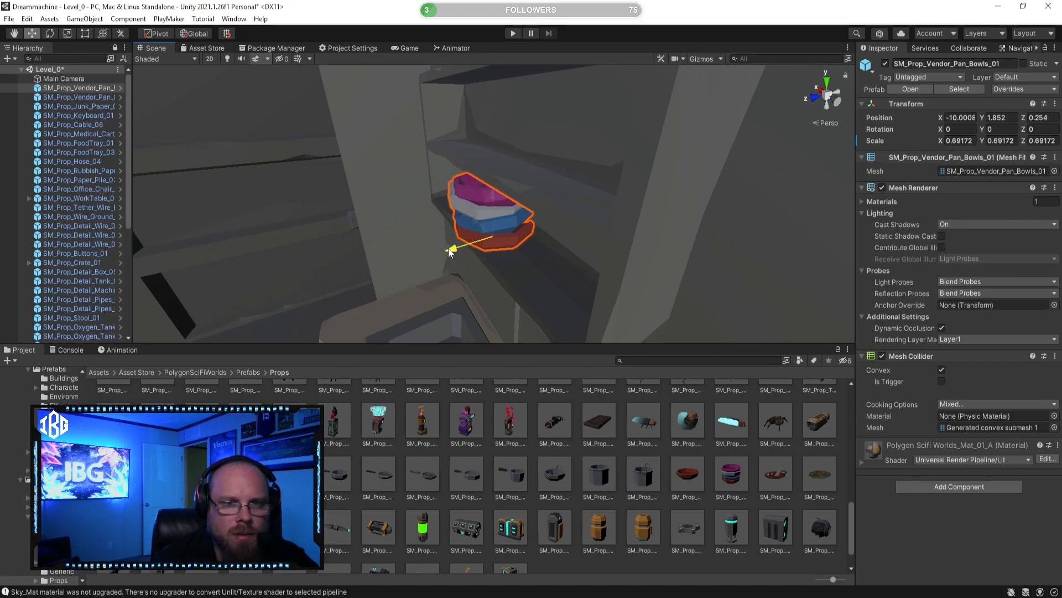
Step: Check from several angles how the stacked bowls sit in the wall shelf
{"action": "left_click", "coordinate": [642, 221]}
{"action": "right_click_drag", "start_coordinate": [642, 220], "coordinate": [649, 260]}
{"action": "mouse_move", "coordinate": [511, 210]}
{"action": "left_mouse_down"}
{"action": "mouse_move", "coordinate": [461, 207]}
{"action": "mouse_move", "coordinate": [529, 212]}
{"action": "left_mouse_up"}
{"action": "right_click_drag", "start_coordinate": [529, 212], "coordinate": [508, 198]}
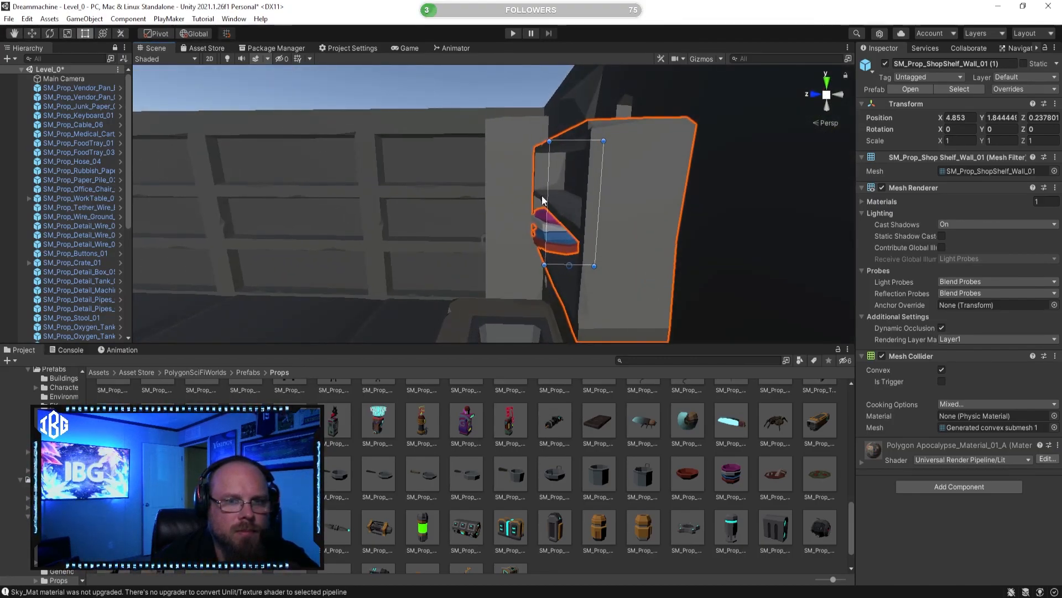
{"action": "left_click_drag", "start_coordinate": [546, 192], "coordinate": [529, 190]}
{"action": "left_click", "coordinate": [621, 458]}
{"action": "left_click_drag", "start_coordinate": [443, 216], "coordinate": [605, 229], "text": "alt"}
{"action": "left_click_drag", "start_coordinate": [487, 215], "coordinate": [510, 206], "text": "alt"}
Step: Shift the stacked bowls into place at one end of the wall shelf's lower compartment
{"action": "left_click", "coordinate": [567, 199]}
{"action": "scroll", "coordinate": [542, 209], "scroll_direction": "up", "scroll_amount": 5}
{"action": "scroll", "coordinate": [491, 208], "scroll_direction": "up", "scroll_amount": 6}
{"action": "scroll", "coordinate": [490, 212], "scroll_direction": "down", "scroll_amount": 5}
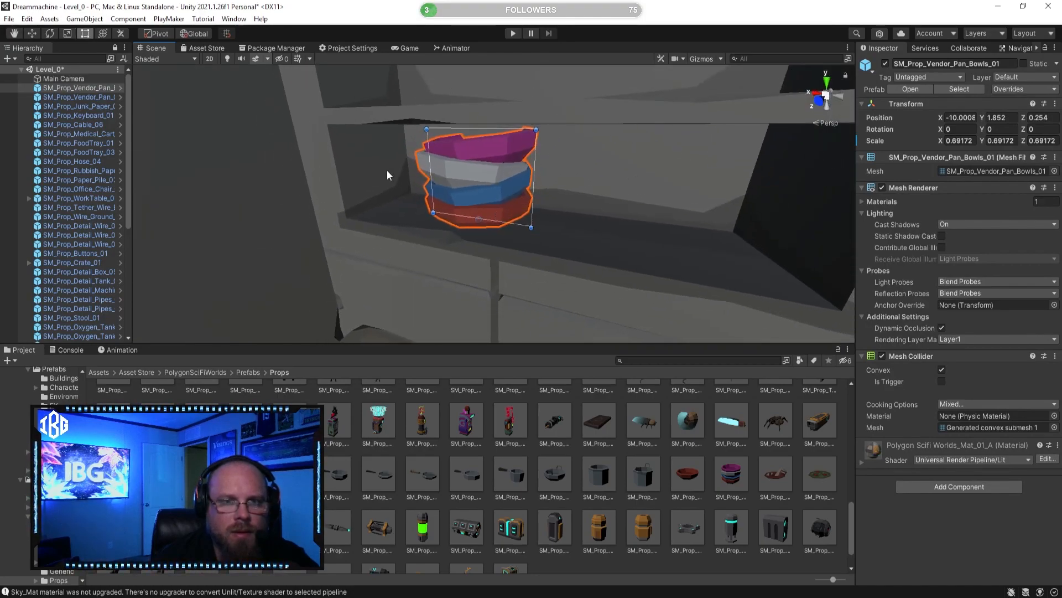
{"action": "left_click", "coordinate": [32, 33]}
{"action": "left_click_drag", "start_coordinate": [460, 242], "coordinate": [498, 219]}
{"action": "left_click_drag", "start_coordinate": [397, 219], "coordinate": [365, 218]}
{"action": "left_click", "coordinate": [579, 443]}
{"action": "right_click_drag", "start_coordinate": [553, 270], "coordinate": [549, 342]}
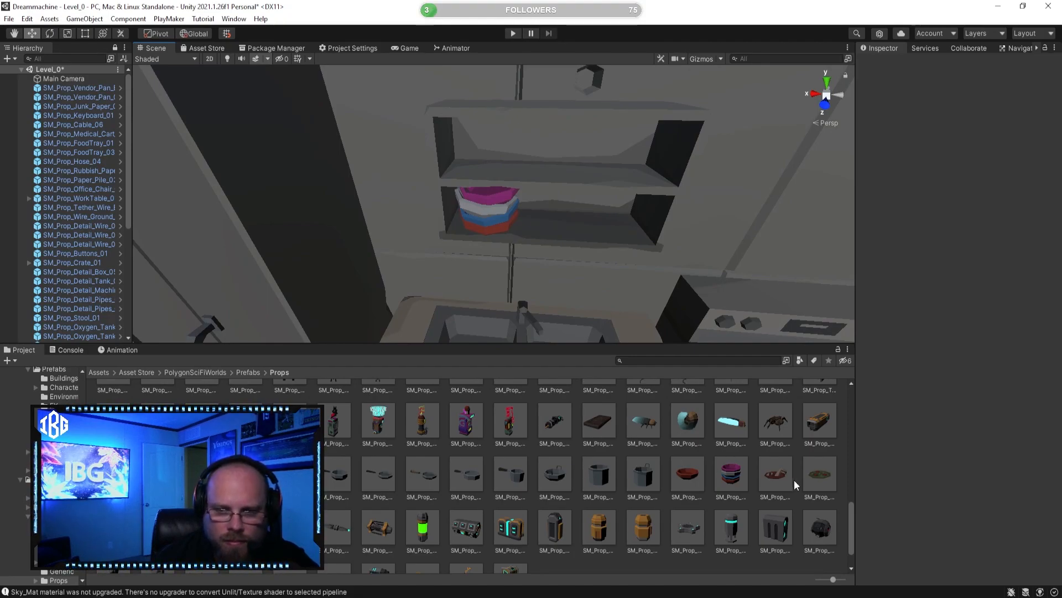
Step: Place SM_Prop_Vendor_Pan_Insert_02 in the large pan on the stove
{"action": "left_click", "coordinate": [815, 475]}
{"action": "scroll", "coordinate": [720, 476], "scroll_direction": "down", "scroll_amount": 2}
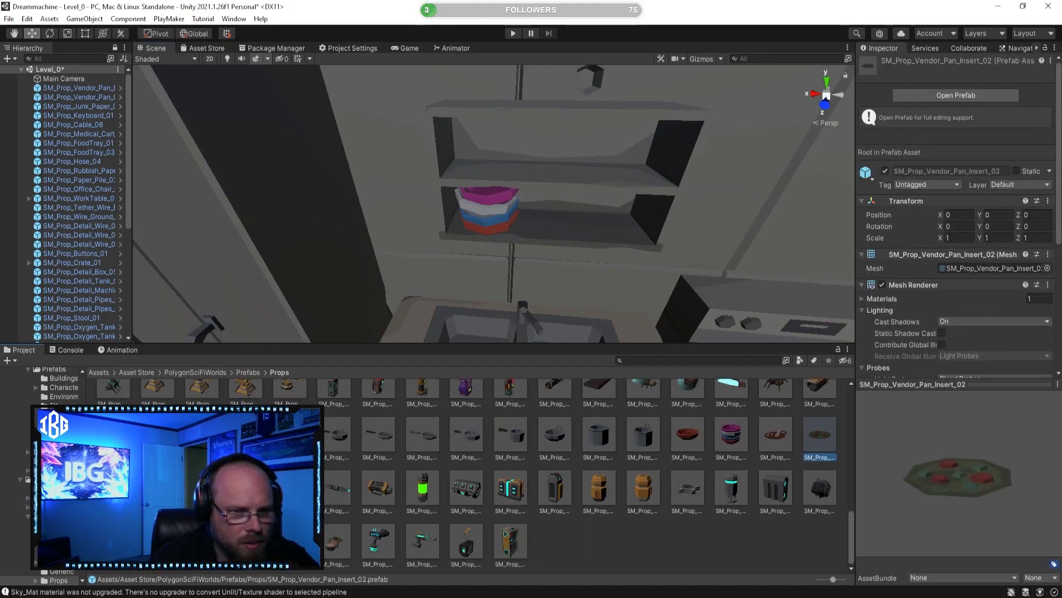
{"action": "right_click_drag", "start_coordinate": [573, 219], "coordinate": [590, 273]}
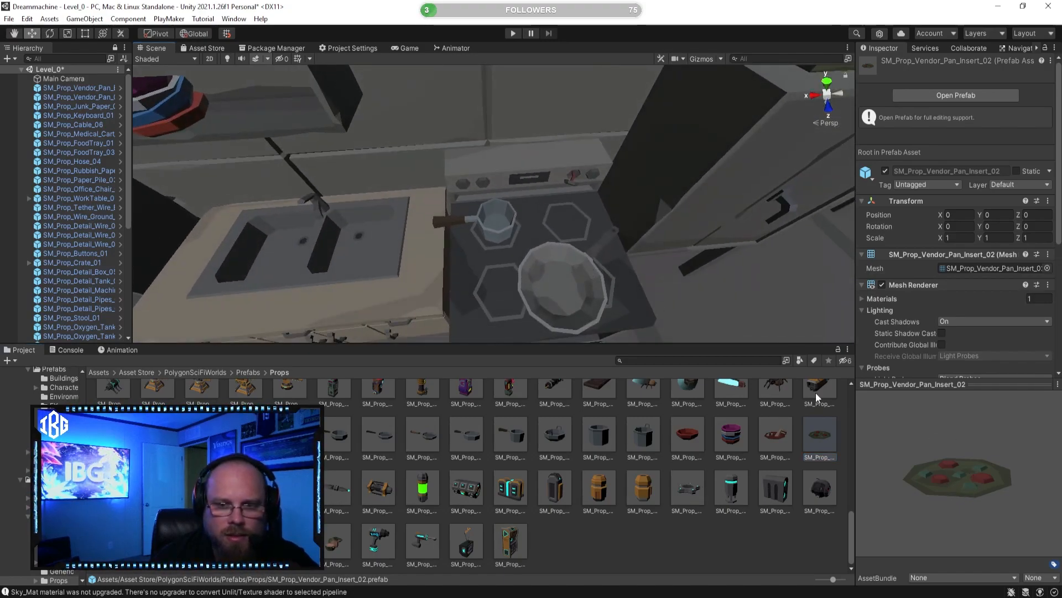
{"action": "left_click_drag", "start_coordinate": [828, 445], "coordinate": [562, 274]}
{"action": "key", "text": "f"}
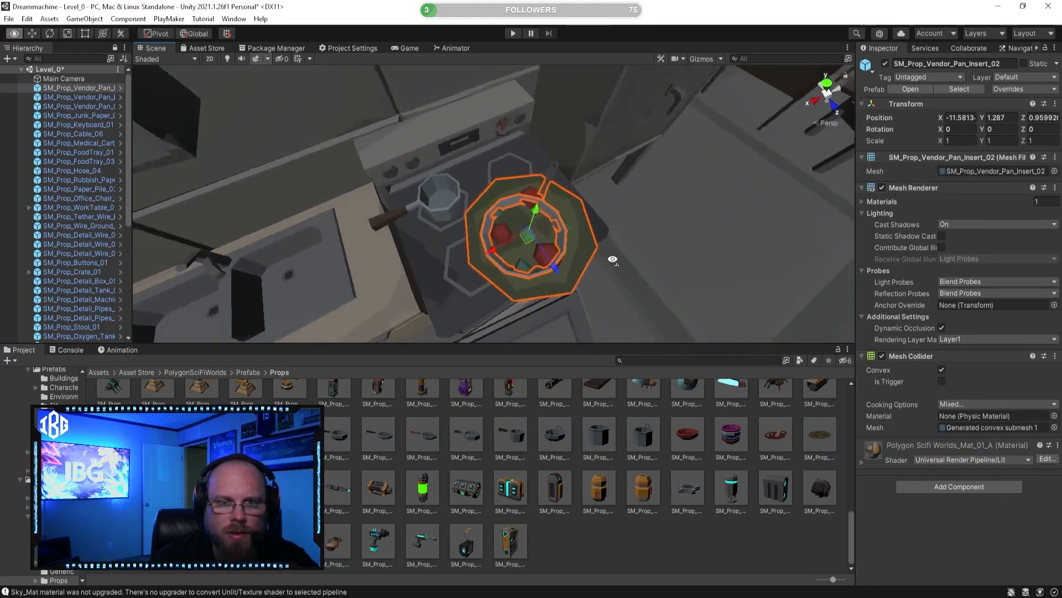
Step: Scale SM_Prop_Vendor_Pan_Insert_02 uniformly to about 0.51 and centre it inside the large pan
{"action": "left_click", "coordinate": [68, 34]}
{"action": "left_click_drag", "start_coordinate": [528, 242], "coordinate": [508, 245]}
{"action": "key", "text": "w"}
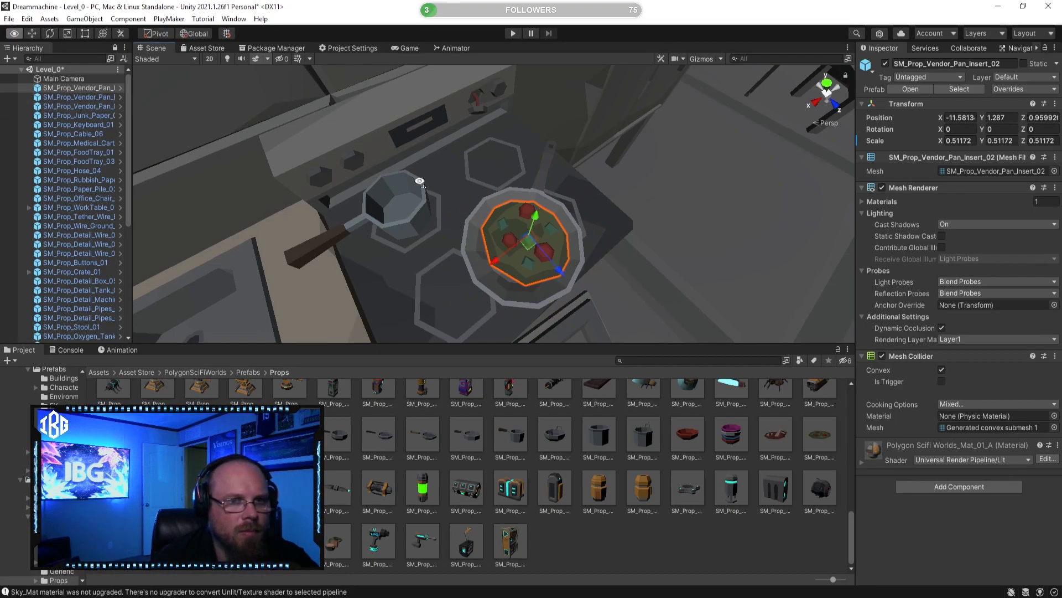
{"action": "left_click_drag", "start_coordinate": [422, 190], "coordinate": [323, 198], "text": "alt"}
{"action": "left_click_drag", "start_coordinate": [382, 225], "coordinate": [377, 223]}
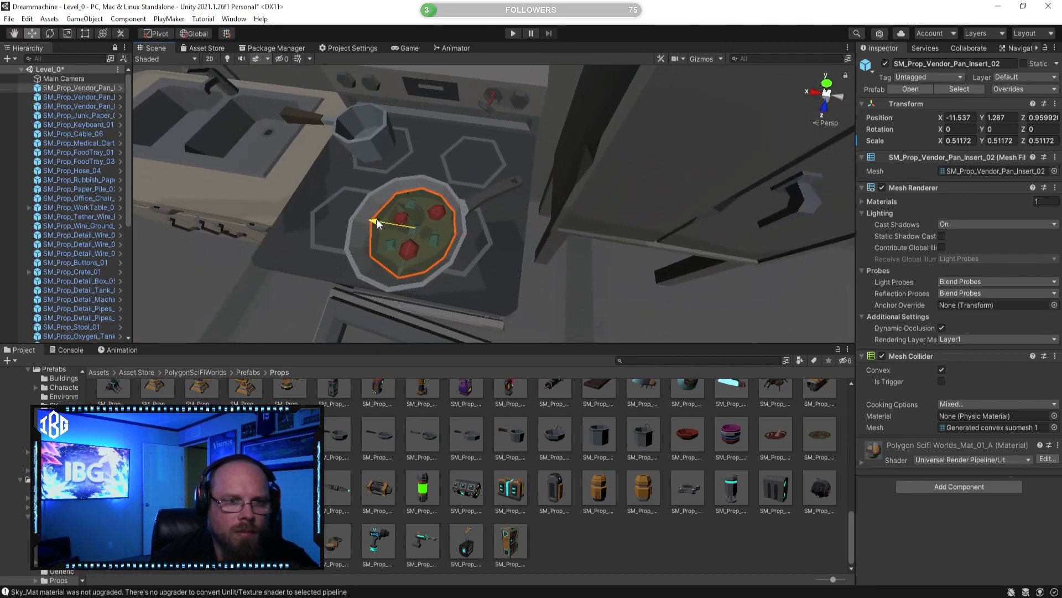
{"action": "left_click_drag", "start_coordinate": [399, 273], "coordinate": [386, 281]}
{"action": "left_click_drag", "start_coordinate": [374, 236], "coordinate": [377, 236]}
Step: Place SM_Prop_Vendor_Pans_Hanging_01 on the kitchen wall above the stove, at about X -11.32, Y 2.47, Z 0.13
{"action": "left_click", "coordinate": [688, 489]}
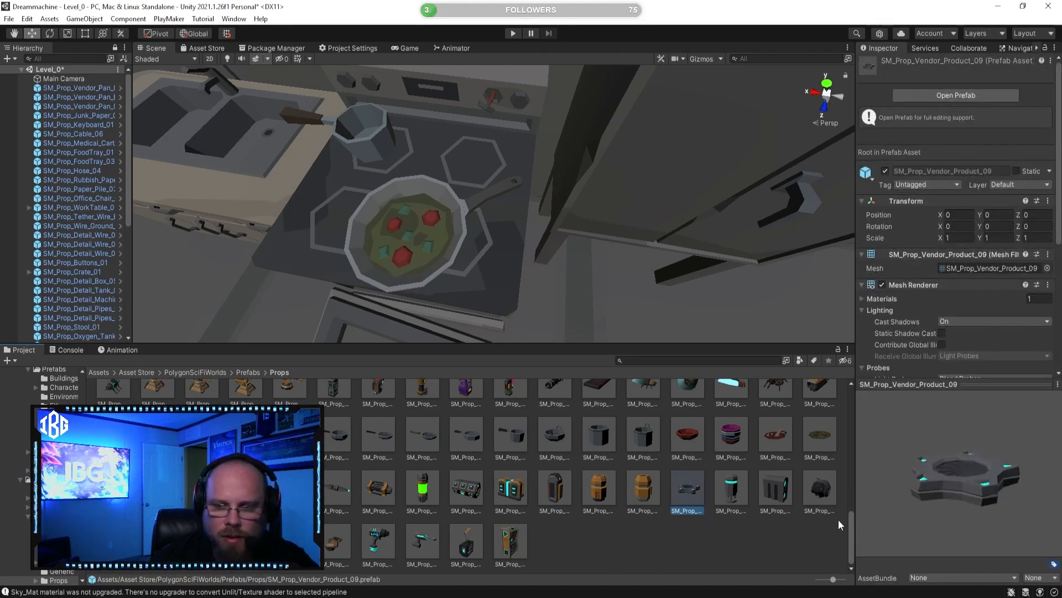
{"action": "left_click", "coordinate": [645, 493]}
{"action": "left_click", "coordinate": [823, 485]}
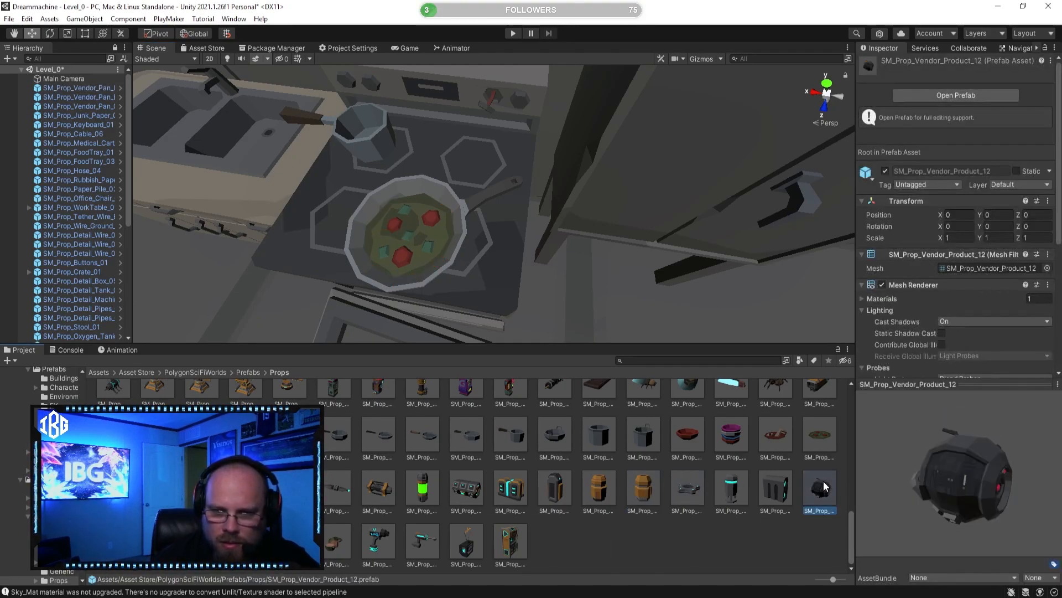
{"action": "left_click", "coordinate": [291, 434]}
{"action": "scroll", "coordinate": [593, 275], "scroll_direction": "down", "scroll_amount": 3}
{"action": "right_click_drag", "start_coordinate": [593, 275], "coordinate": [625, 170]}
{"action": "left_click_drag", "start_coordinate": [476, 208], "coordinate": [541, 94]}
{"action": "right_click_drag", "start_coordinate": [559, 126], "coordinate": [492, 125]}
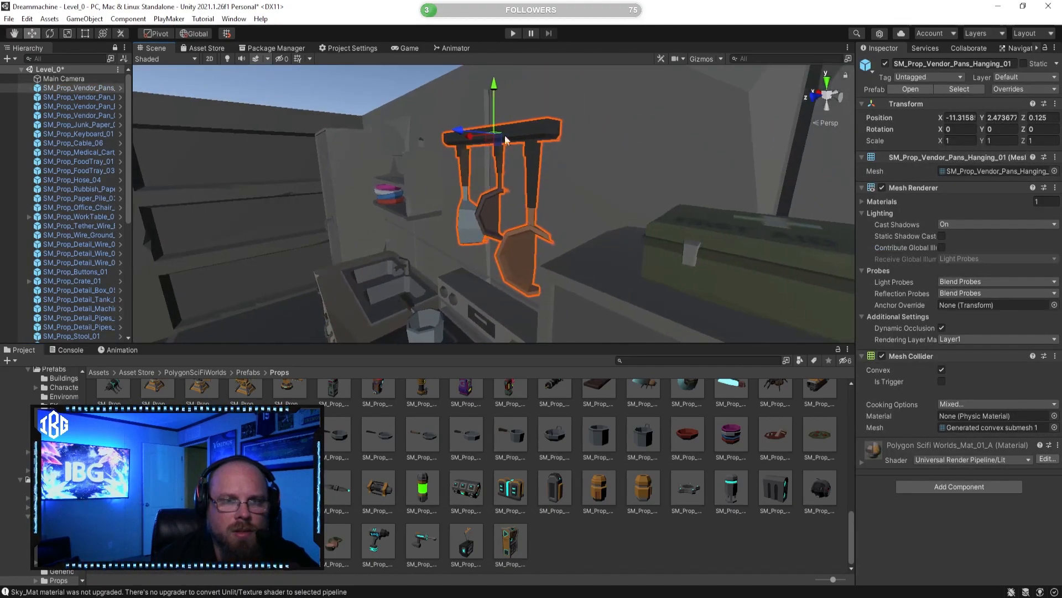
Step: Shift the hanging pans along and against the kitchen wall so they hang above the stove
{"action": "left_click_drag", "start_coordinate": [468, 135], "coordinate": [427, 137]}
{"action": "right_click_drag", "start_coordinate": [431, 139], "coordinate": [573, 144]}
{"action": "left_click_drag", "start_coordinate": [468, 146], "coordinate": [481, 145]}
{"action": "left_click_drag", "start_coordinate": [525, 95], "coordinate": [555, 34]}
{"action": "left_click", "coordinate": [700, 541]}
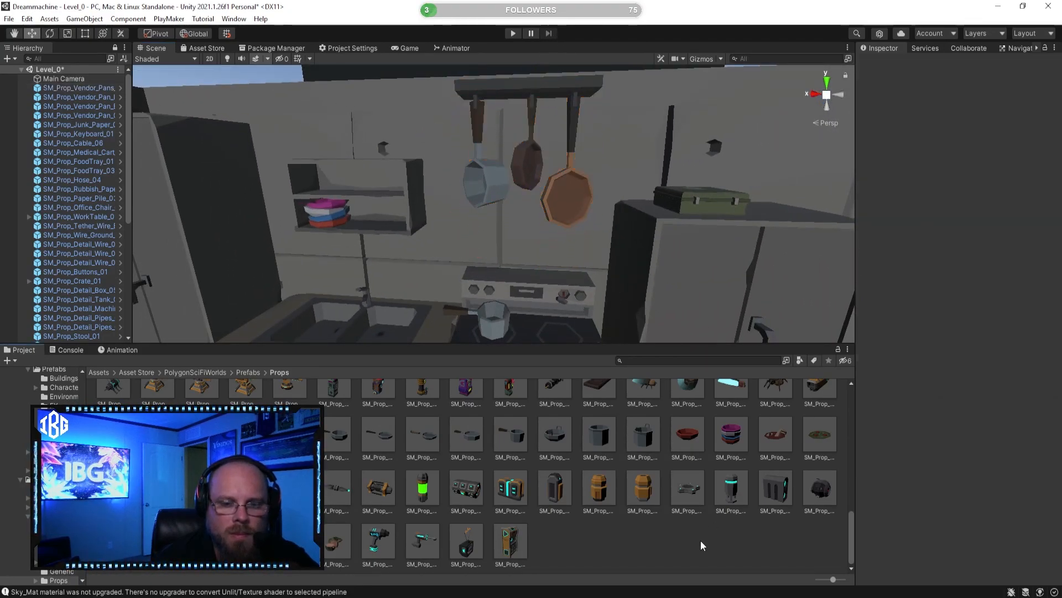
Step: Preview prop prefabs including SM_Prop_Wall_Unit_01, SM_Prop_Vendor_Tool_01, SM_Prop_Vendor_Tentacle_01, SM_Prop_Vendor_Rib_01 and SM_Prop_Vendor_Product_14
{"action": "left_click", "coordinate": [510, 542]}
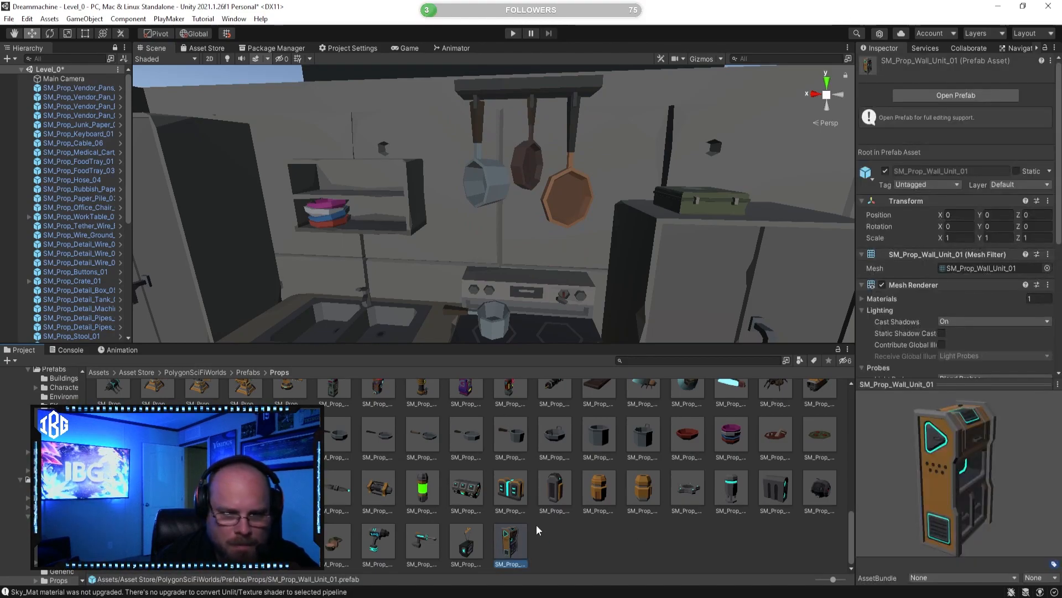
{"action": "left_click", "coordinate": [425, 538]}
{"action": "left_click", "coordinate": [390, 539]}
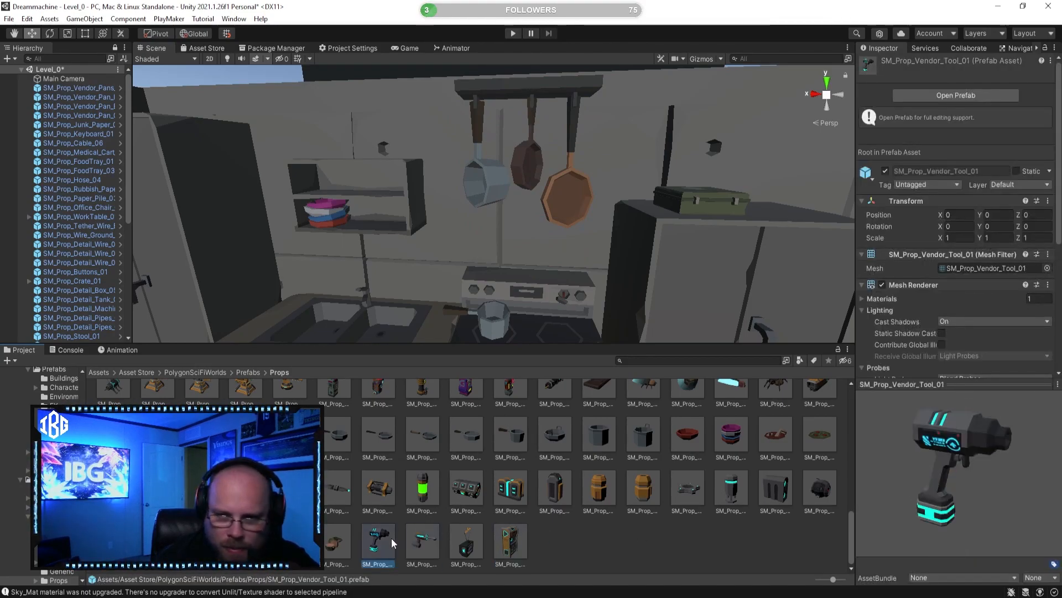
{"action": "left_click", "coordinate": [327, 551]}
{"action": "left_click", "coordinate": [291, 547]}
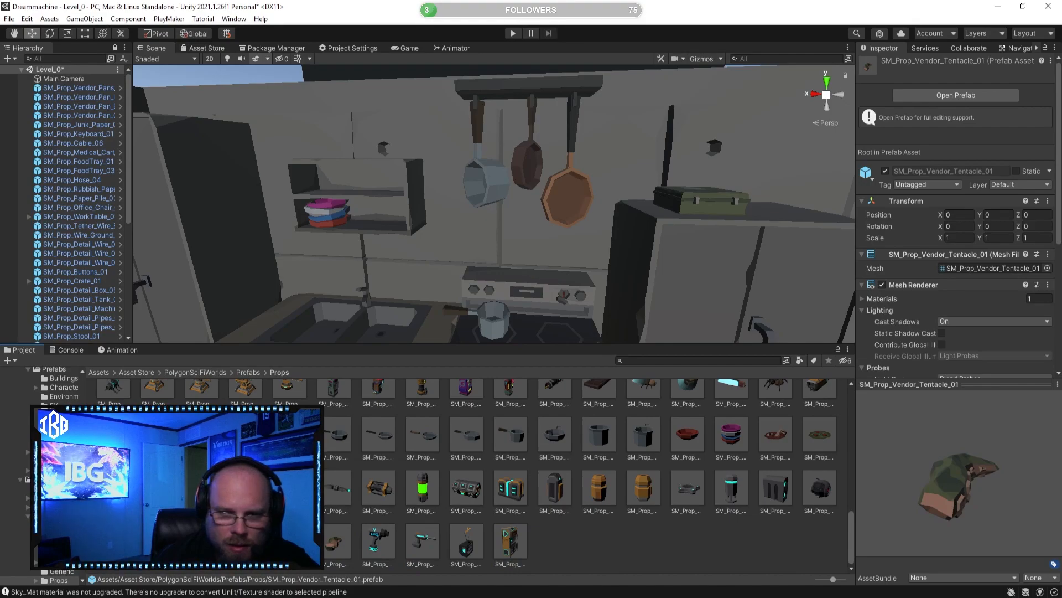
{"action": "left_click", "coordinate": [246, 545]}
{"action": "left_click", "coordinate": [203, 545]}
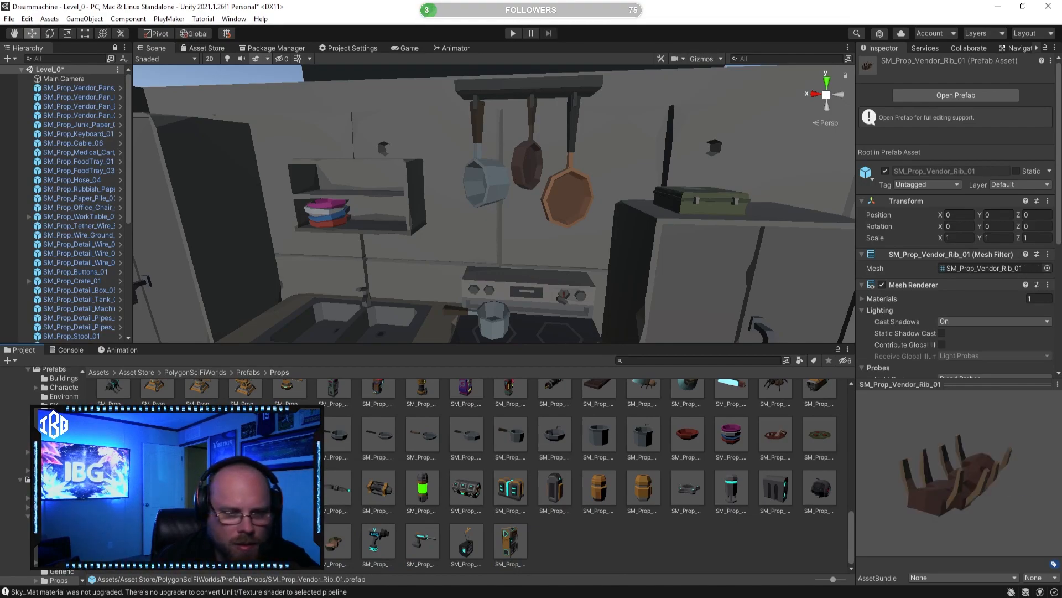
{"action": "left_click", "coordinate": [158, 545]}
{"action": "scroll", "coordinate": [542, 482], "scroll_direction": "up", "scroll_amount": 3}
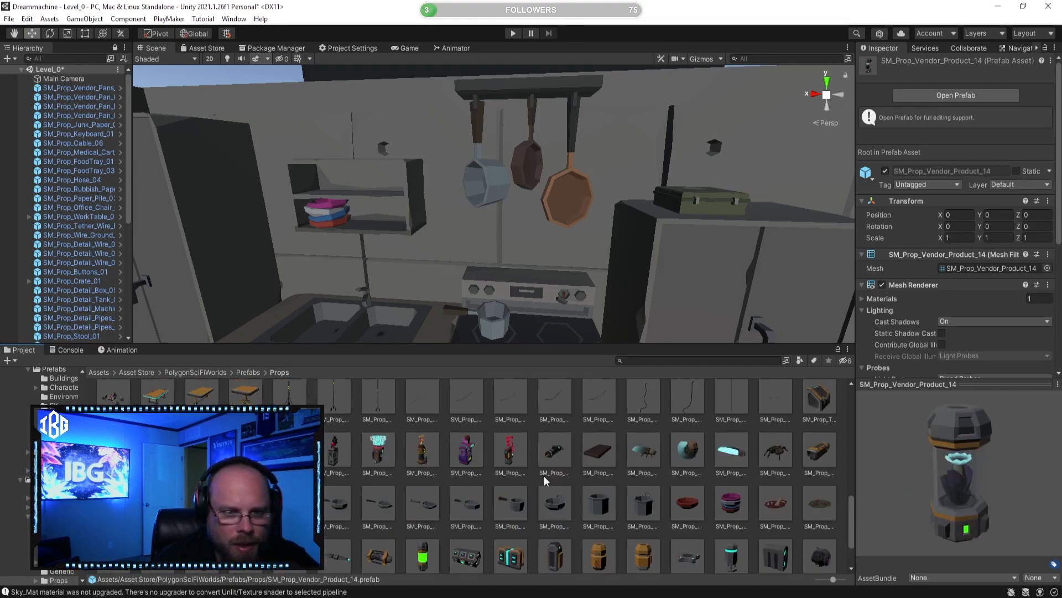
Step: Preview more prop prefabs, including SM_Prop_Vending_Machine_02, SM_Prop_Monitor_03 and SM_Prop_Bench_Seat_01
{"action": "left_click", "coordinate": [376, 484]}
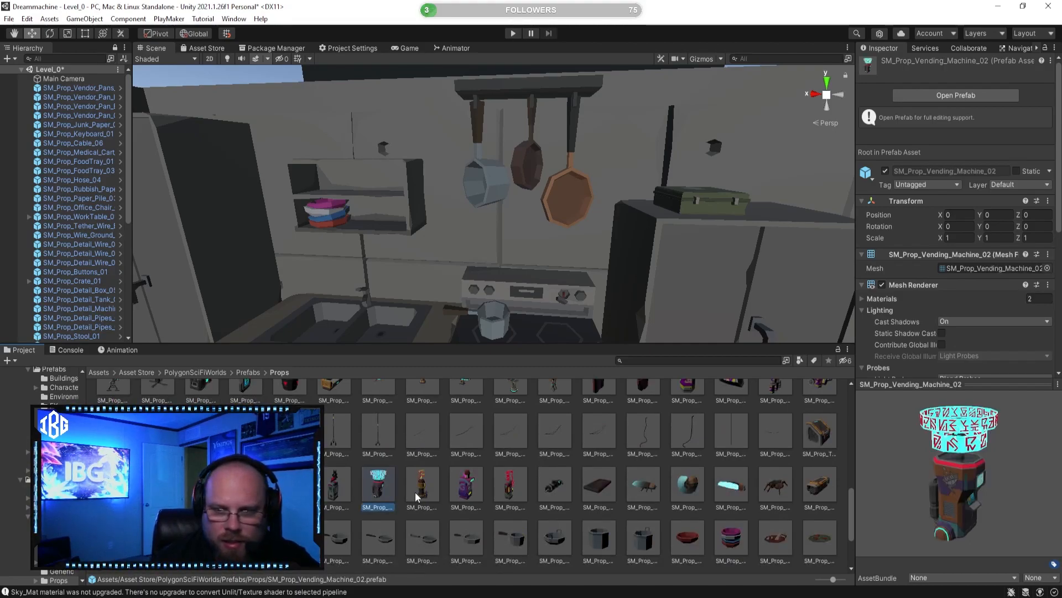
{"action": "scroll", "coordinate": [416, 491], "scroll_direction": "up", "scroll_amount": 5}
{"action": "left_click", "coordinate": [606, 518]}
{"action": "left_click_drag", "start_coordinate": [962, 484], "coordinate": [857, 463]}
{"action": "left_click", "coordinate": [646, 517]}
{"action": "scroll", "coordinate": [708, 487], "scroll_direction": "up", "scroll_amount": 2}
{"action": "scroll", "coordinate": [739, 488], "scroll_direction": "up", "scroll_amount": 1}
{"action": "left_click", "coordinate": [774, 477]}
{"action": "scroll", "coordinate": [686, 465], "scroll_direction": "up", "scroll_amount": 6}
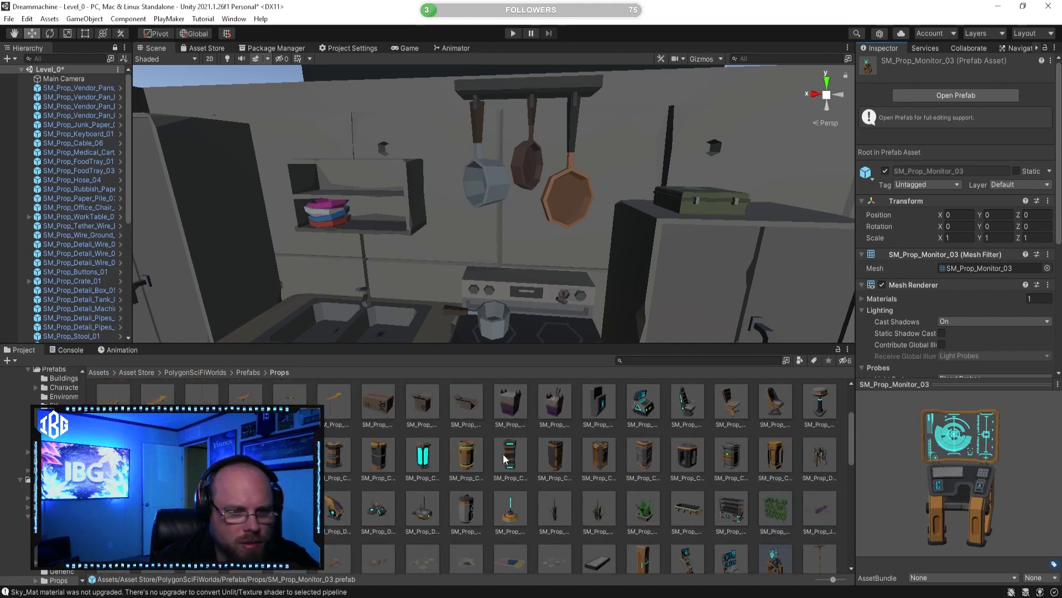
{"action": "scroll", "coordinate": [385, 472], "scroll_direction": "up", "scroll_amount": 1}
{"action": "left_click", "coordinate": [379, 453]}
{"action": "left_click_drag", "start_coordinate": [930, 480], "coordinate": [897, 483]}
{"action": "left_click", "coordinate": [335, 452]}
{"action": "scroll", "coordinate": [337, 448], "scroll_direction": "up", "scroll_amount": 1}
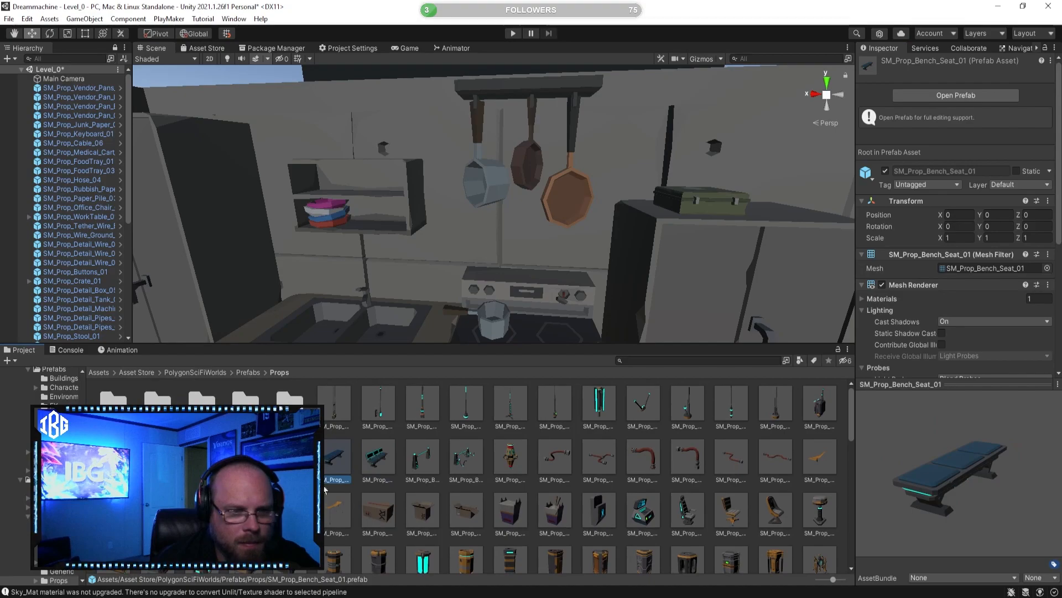
Step: Open the Scrap prefab folder, preview SM_Prop_Scav_Scrap_50 and SM_Prop_Scav_Scrap_51, and survey the desk room for free space
{"action": "double_click", "coordinate": [202, 406]}
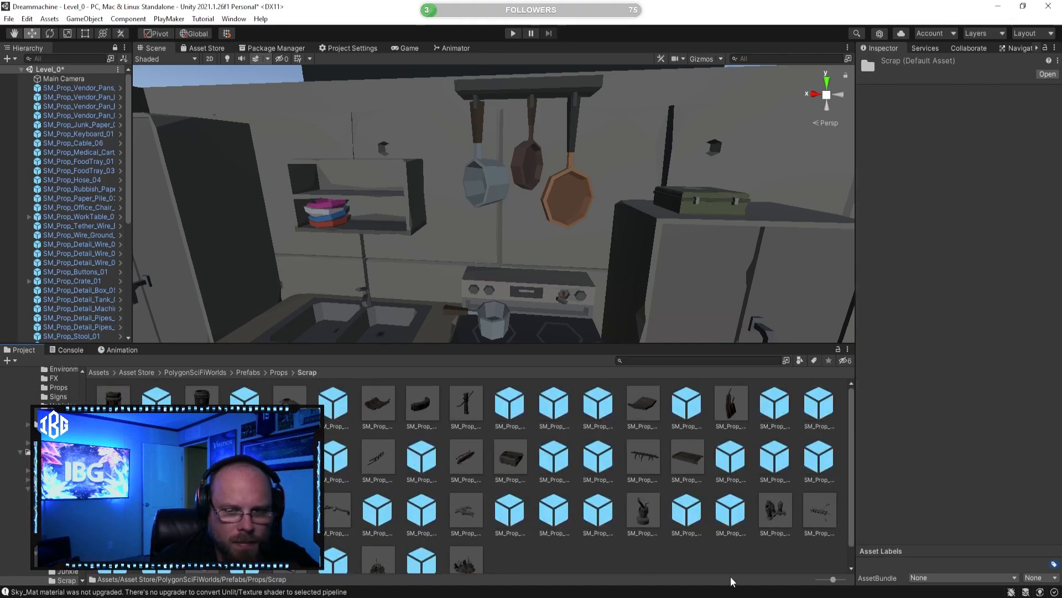
{"action": "left_click", "coordinate": [775, 510]}
{"action": "right_click_drag", "start_coordinate": [390, 250], "coordinate": [349, 186]}
{"action": "left_click_drag", "start_coordinate": [788, 519], "coordinate": [746, 504]}
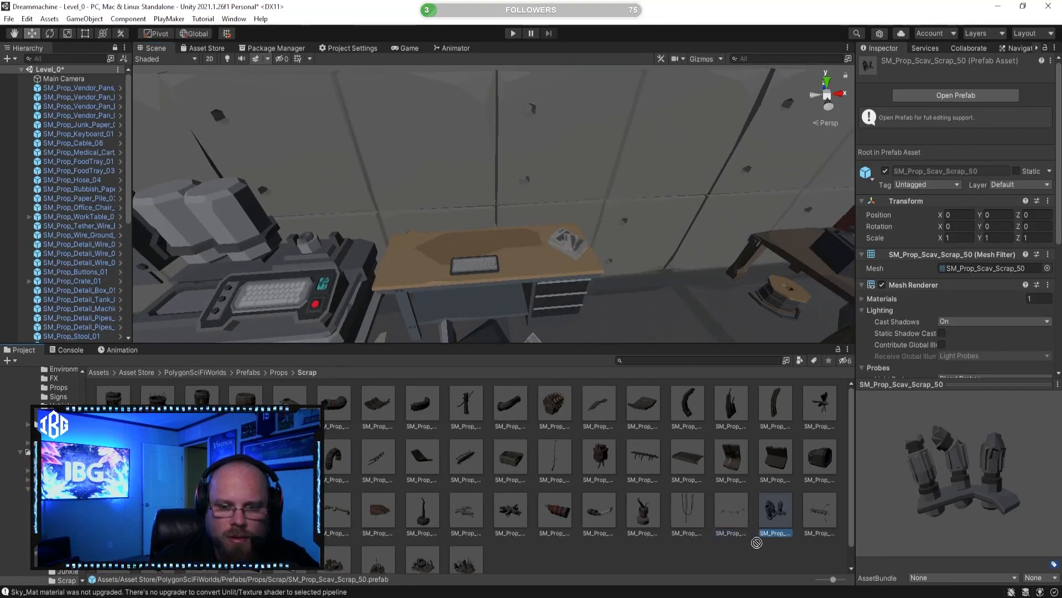
{"action": "left_click", "coordinate": [830, 510]}
{"action": "right_click_drag", "start_coordinate": [628, 225], "coordinate": [559, 242]}
{"action": "right_click_drag", "start_coordinate": [518, 205], "coordinate": [429, 220]}
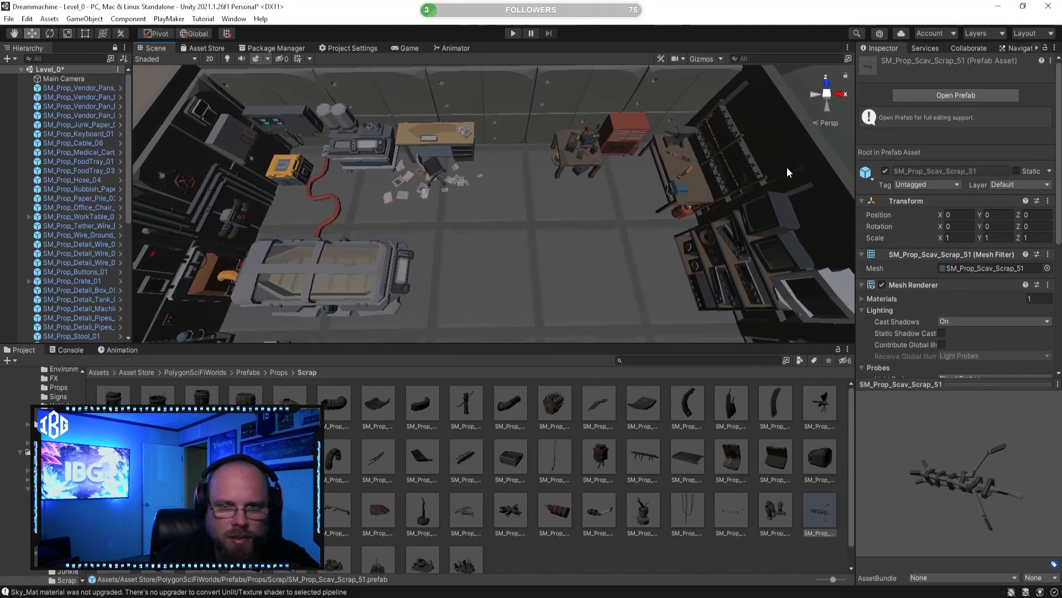
Step: Preview scrap prefabs including SM_Prop_Scav_Scrap_26, SM_Prop_Scav_Scrap_27, SM_Prop_Scav_Scrap_25, SM_Prop_Scav_Scrap_19 and SM_Prop_Scav_Scrap_16
{"action": "left_click", "coordinate": [480, 454]}
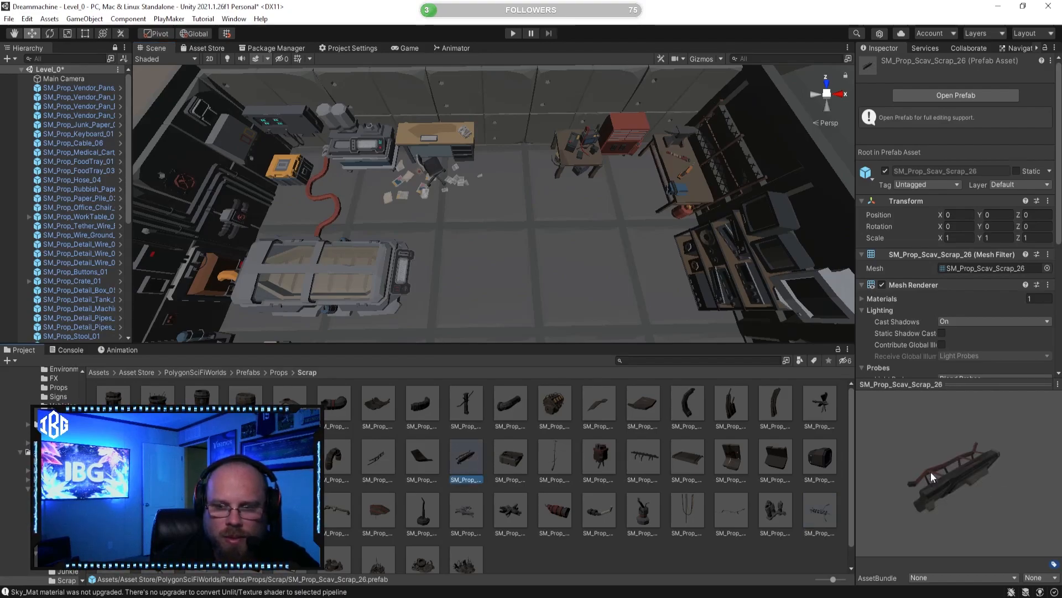
{"action": "left_click", "coordinate": [510, 457]}
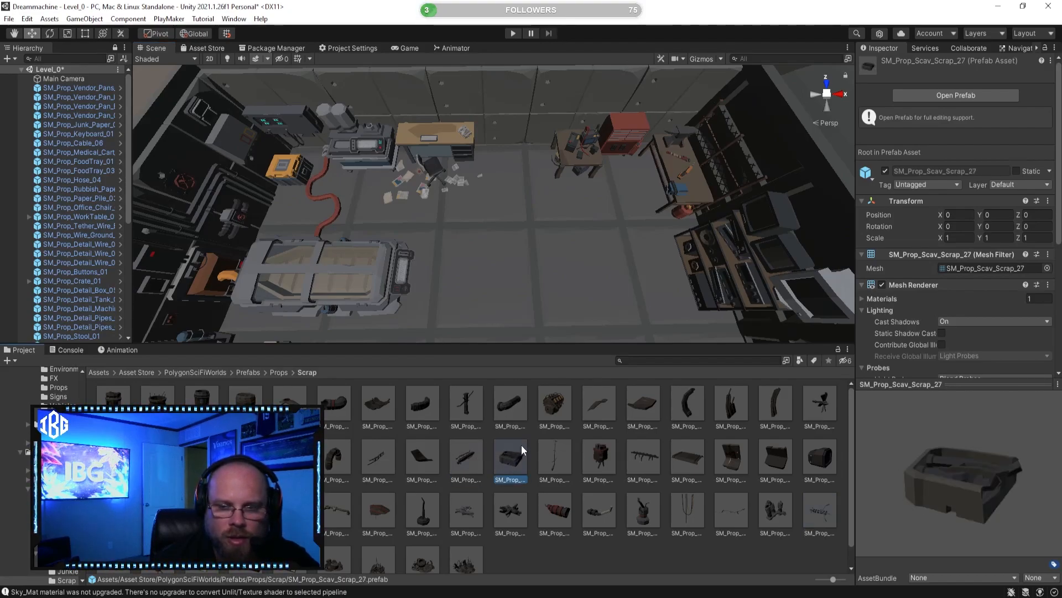
{"action": "left_click_drag", "start_coordinate": [914, 470], "coordinate": [841, 454]}
{"action": "key", "text": "Left"}
{"action": "key", "text": "Left"}
{"action": "key", "text": "Left"}
{"action": "key", "text": "Left"}
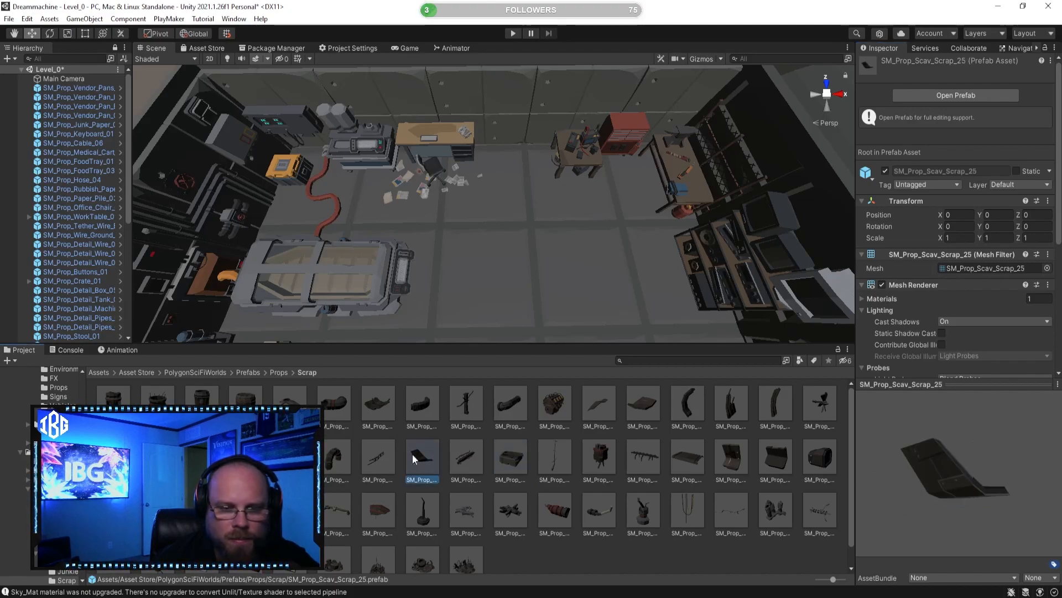
{"action": "left_click_drag", "start_coordinate": [922, 477], "coordinate": [812, 430]}
{"action": "left_click", "coordinate": [157, 457]}
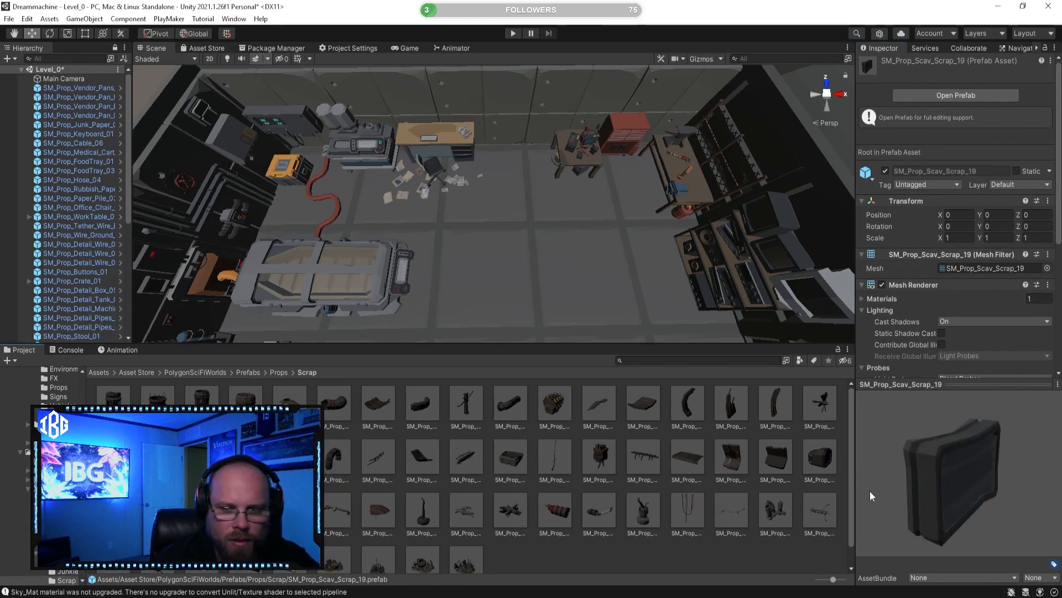
{"action": "left_click_drag", "start_coordinate": [870, 490], "coordinate": [828, 463]}
{"action": "left_click", "coordinate": [731, 405]}
{"action": "left_click_drag", "start_coordinate": [942, 457], "coordinate": [858, 419]}
{"action": "left_click", "coordinate": [780, 410]}
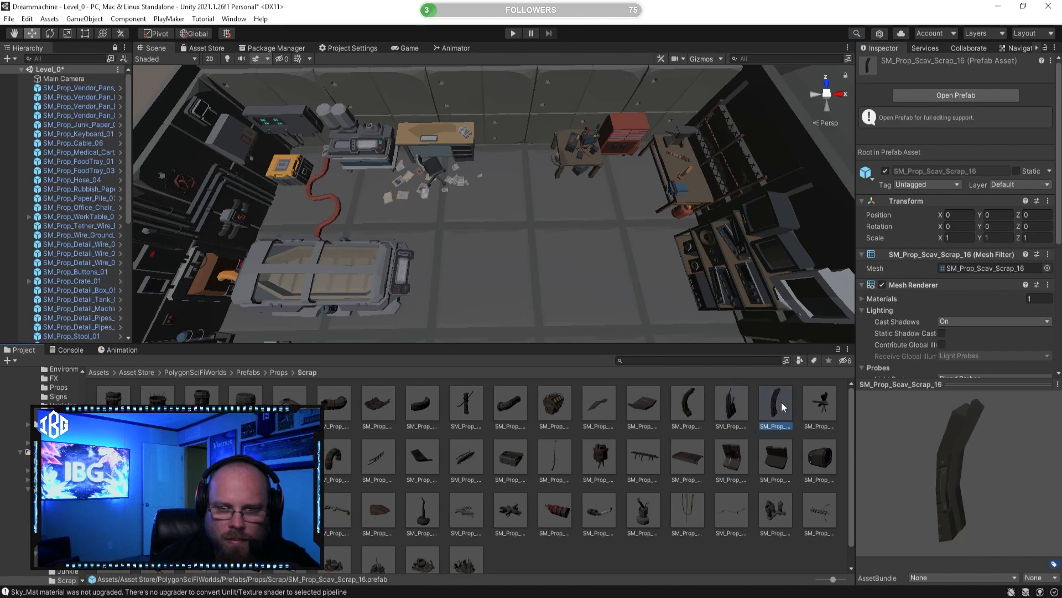
Step: Place SM_Prop_Scav_Scrap_11 on the floor near the desk and scale it uniformly to about 0.2
{"action": "left_click", "coordinate": [564, 431]}
{"action": "left_click_drag", "start_coordinate": [941, 459], "coordinate": [889, 433]}
{"action": "left_click_drag", "start_coordinate": [552, 409], "coordinate": [537, 202]}
{"action": "left_click_drag", "start_coordinate": [537, 203], "coordinate": [669, 165], "text": "alt"}
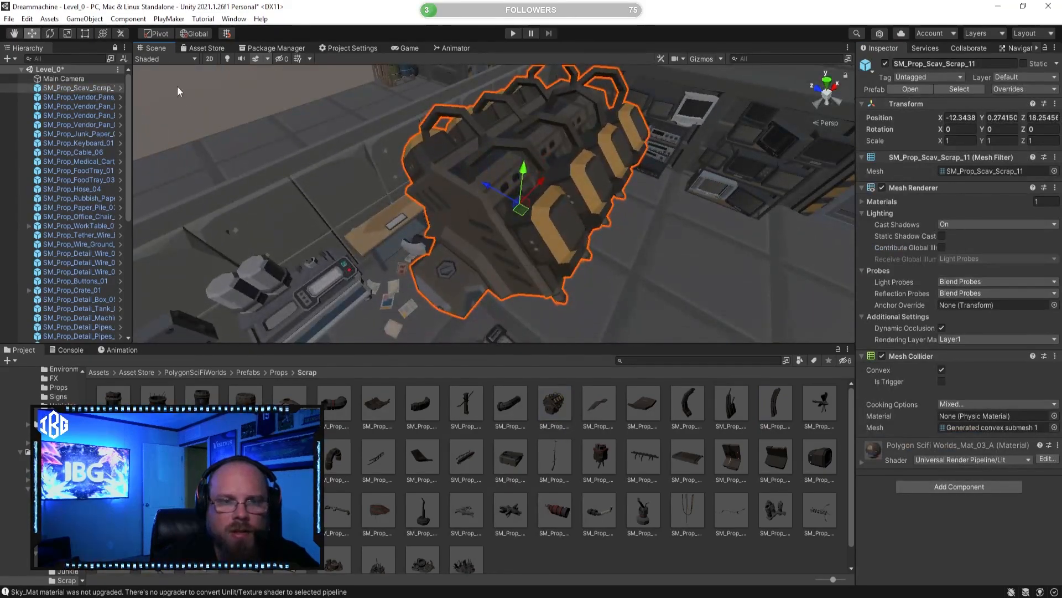
{"action": "key", "text": "r"}
{"action": "left_click_drag", "start_coordinate": [519, 200], "coordinate": [480, 212]}
{"action": "left_click", "coordinate": [31, 33]}
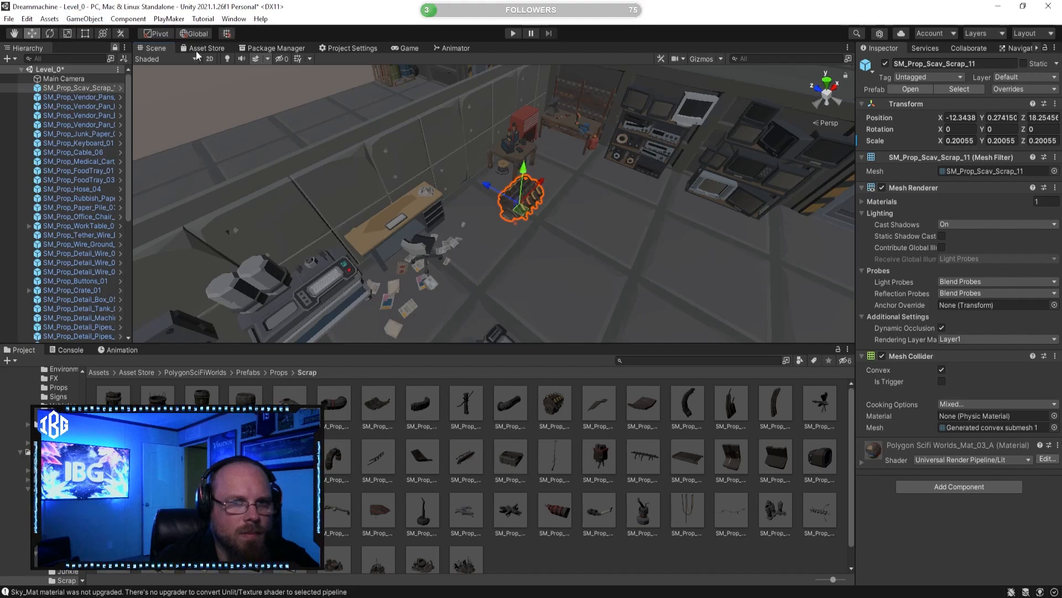
Step: Move SM_Prop_Scav_Scrap_11 against the wall between the desk and the battery table, at about X -12.43, Z 19.51
{"action": "scroll", "coordinate": [547, 220], "scroll_direction": "up", "scroll_amount": 5}
{"action": "left_click_drag", "start_coordinate": [520, 203], "coordinate": [517, 165]}
{"action": "left_click", "coordinate": [595, 557]}
{"action": "left_click_drag", "start_coordinate": [555, 512], "coordinate": [571, 547]}
{"action": "right_click_drag", "start_coordinate": [613, 243], "coordinate": [465, 230]}
{"action": "key", "text": "w"}
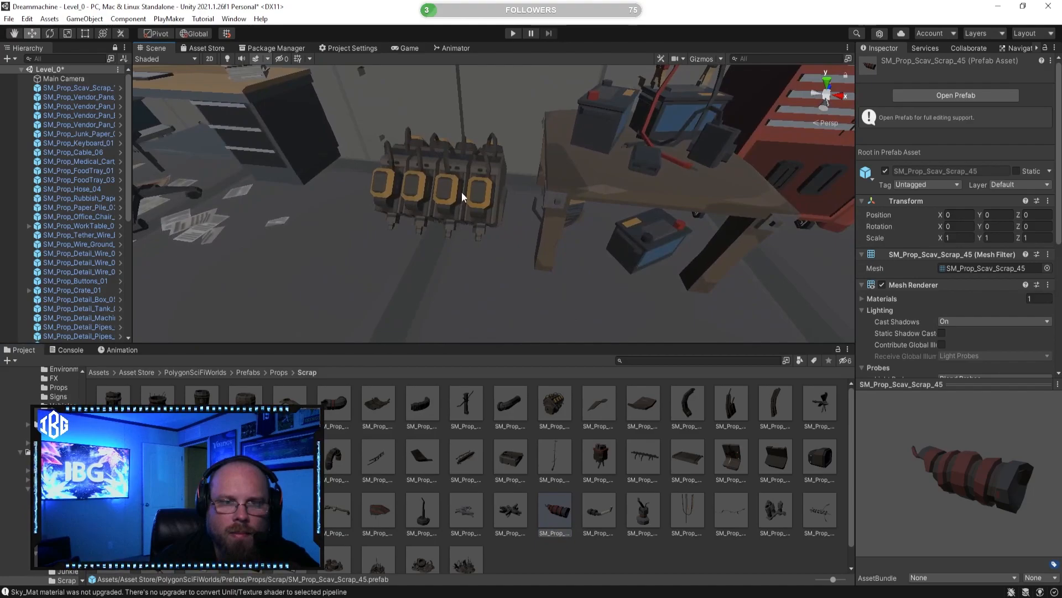
{"action": "left_click", "coordinate": [464, 198]}
{"action": "left_click_drag", "start_coordinate": [491, 213], "coordinate": [500, 207]}
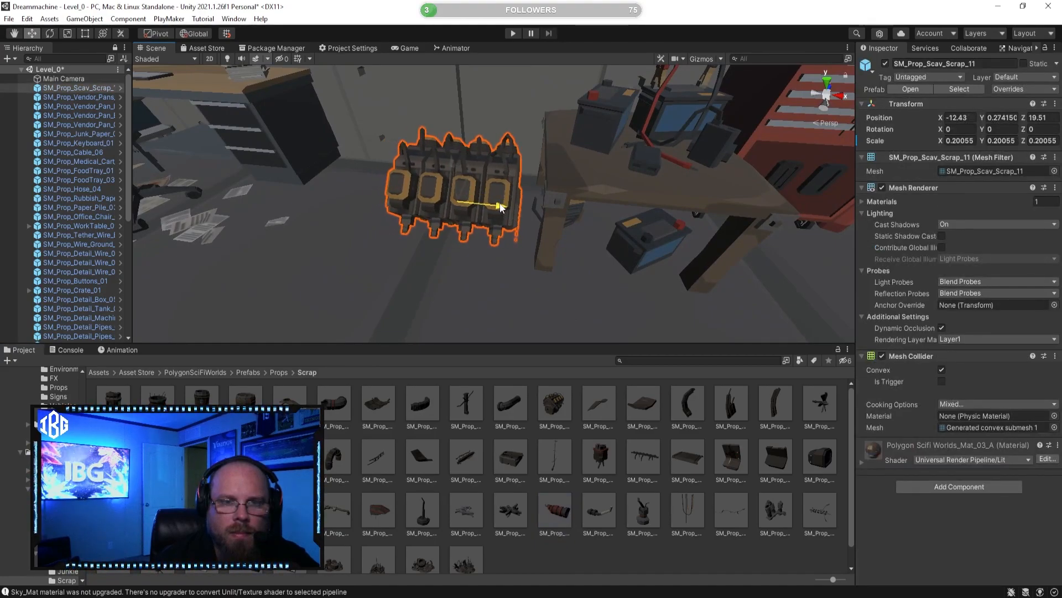
{"action": "left_click", "coordinate": [617, 555]}
Step: Open the Bones prefab folder under Props and preview SM_Prop_Skeleton_Spine_02
{"action": "key", "text": "s"}
{"action": "right_click_drag", "start_coordinate": [580, 268], "coordinate": [716, 263]}
{"action": "right_click_drag", "start_coordinate": [545, 227], "coordinate": [558, 287]}
{"action": "left_click", "coordinate": [271, 372]}
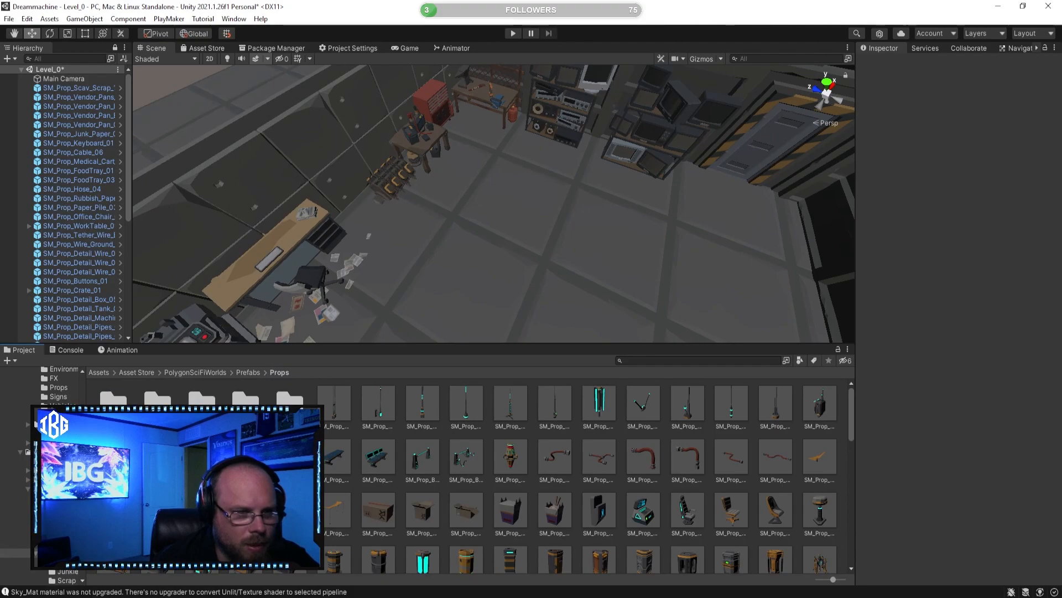
{"action": "double_click", "coordinate": [113, 408]}
{"action": "left_click", "coordinate": [239, 408]}
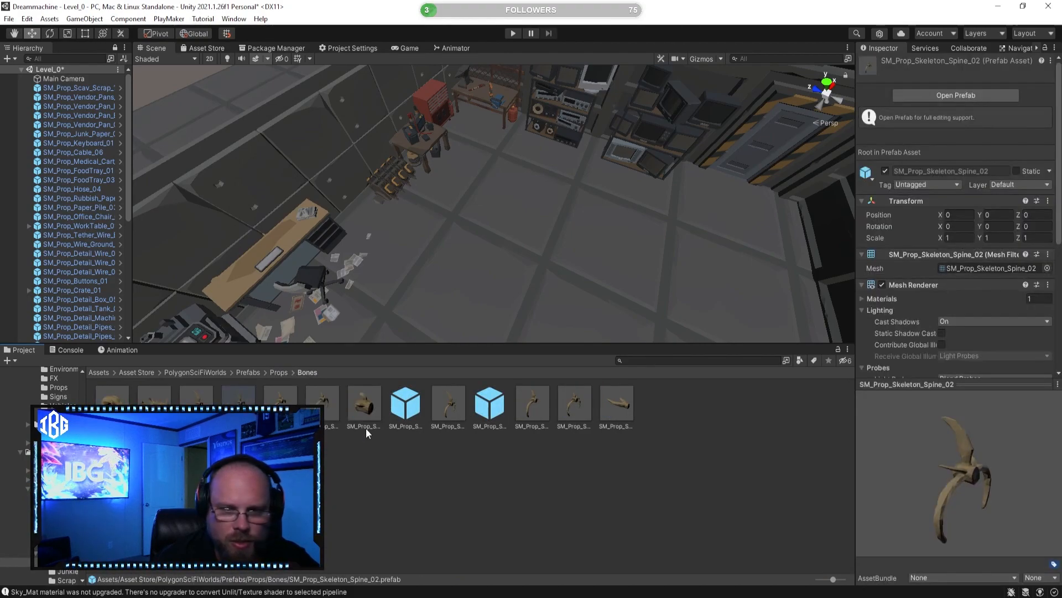
Step: Open the Decal prefab folder and preview its graffiti decals, including SM_Decal_Graffiti_05, SM_Decal_Graffiti_06 and SM_Decal_Graffiti_03
{"action": "left_click", "coordinate": [253, 372]}
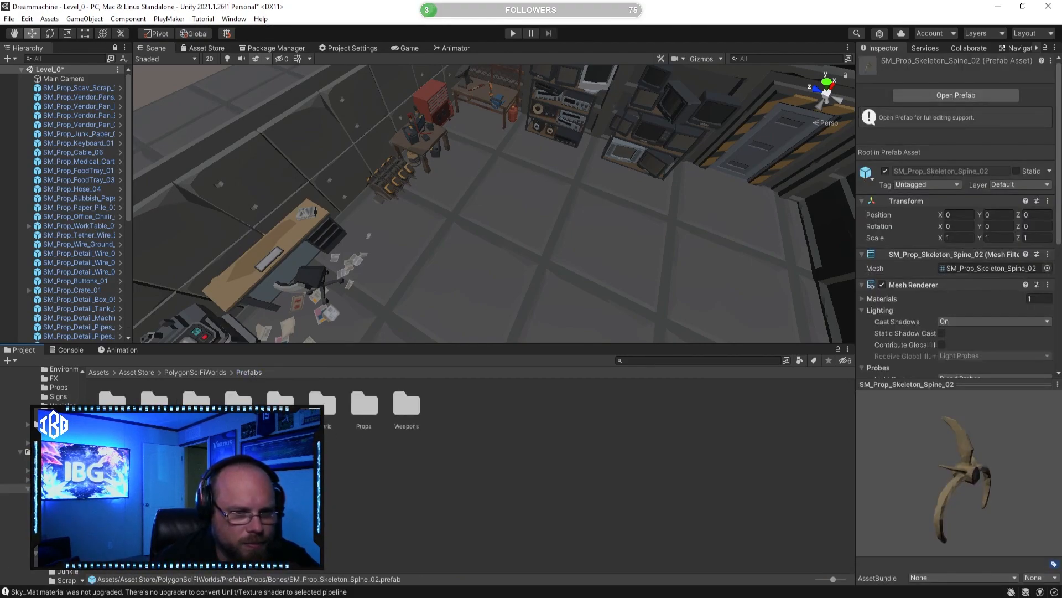
{"action": "double_click", "coordinate": [256, 400]}
{"action": "left_click", "coordinate": [256, 400]}
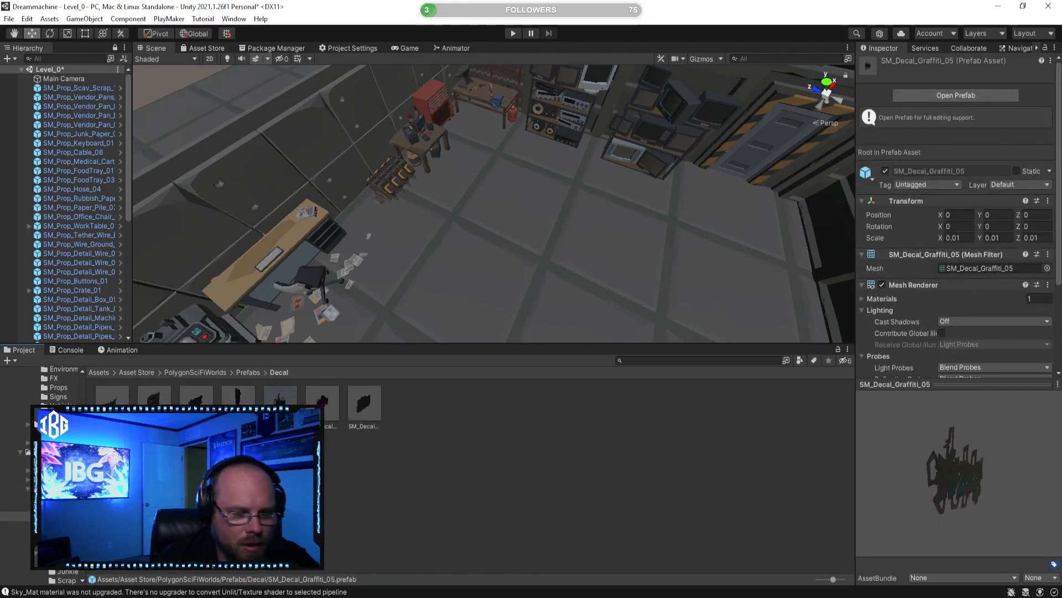
{"action": "left_click", "coordinate": [324, 410]}
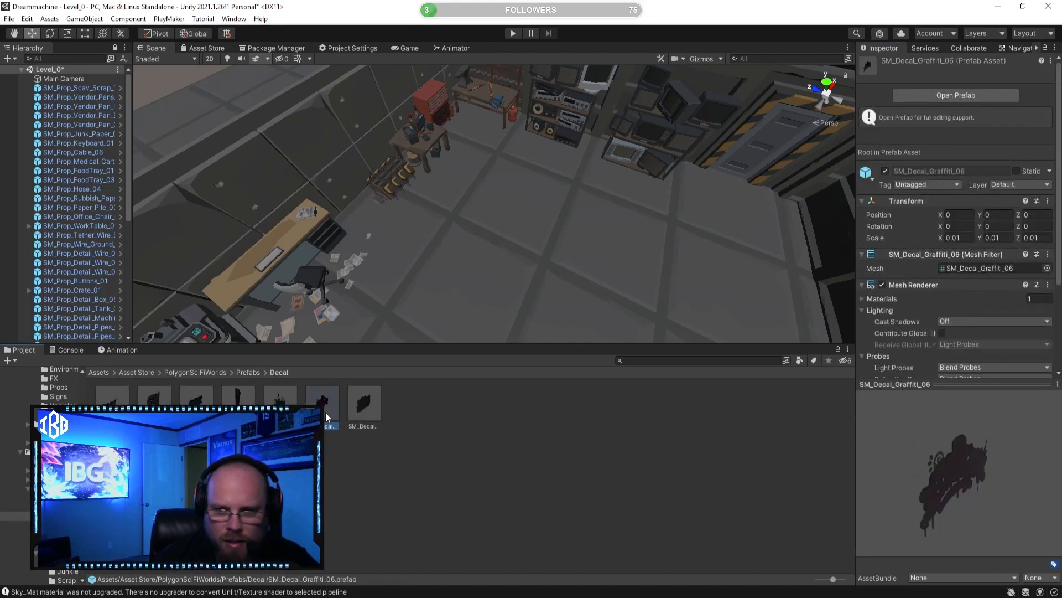
{"action": "key", "text": "Left"}
{"action": "key", "text": "Left"}
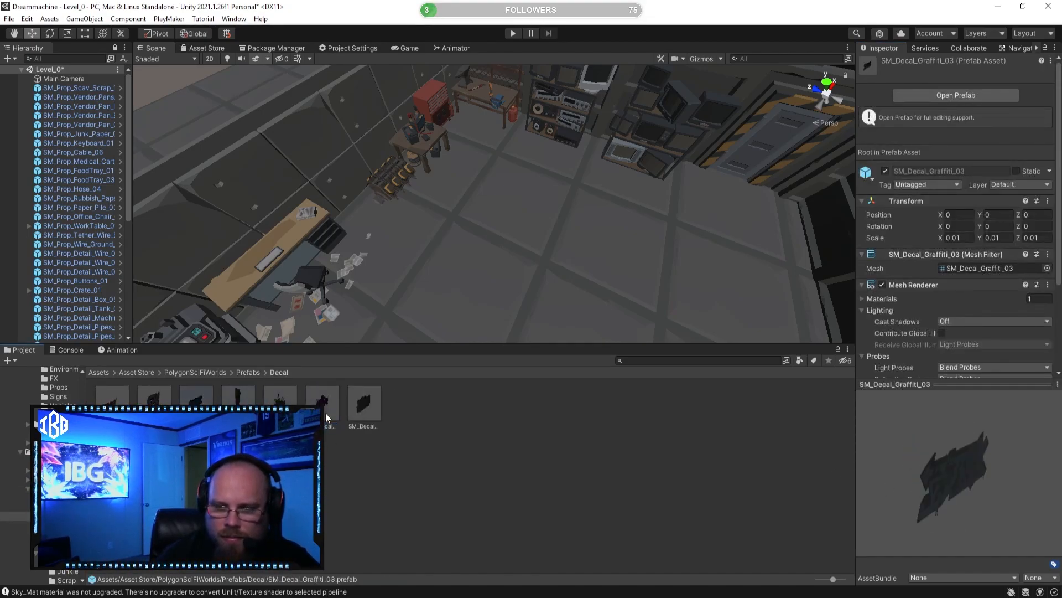
{"action": "key", "text": "Left"}
{"action": "key", "text": "Right"}
{"action": "key", "text": "Right"}
{"action": "key", "text": "Right"}
{"action": "key", "text": "Right"}
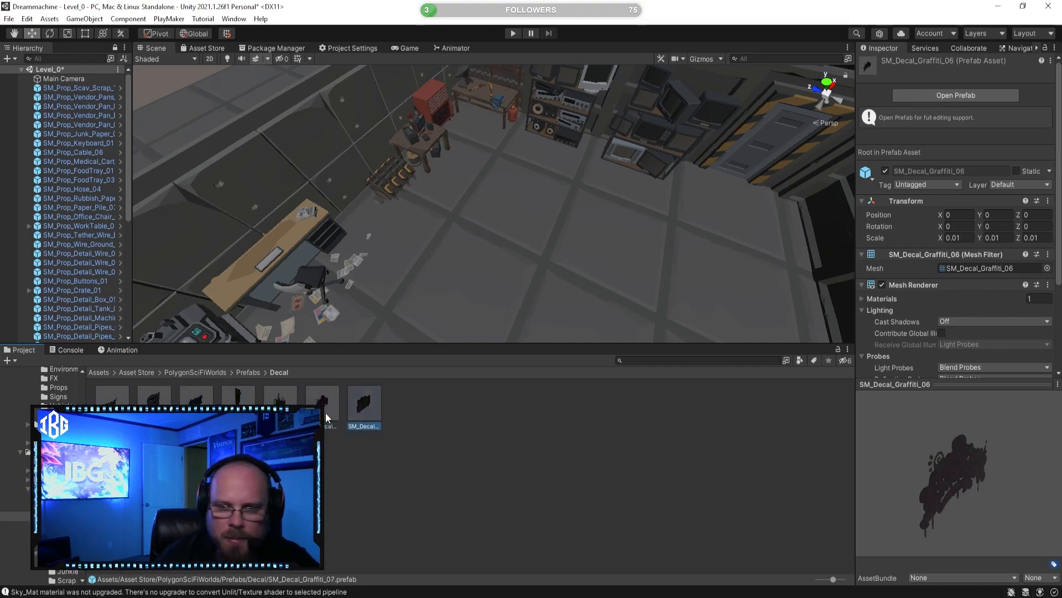
Step: Browse the Signs subfolder of the PolygonSciFiWorlds Props prefabs
{"action": "left_click", "coordinate": [249, 371]}
{"action": "double_click", "coordinate": [370, 403]}
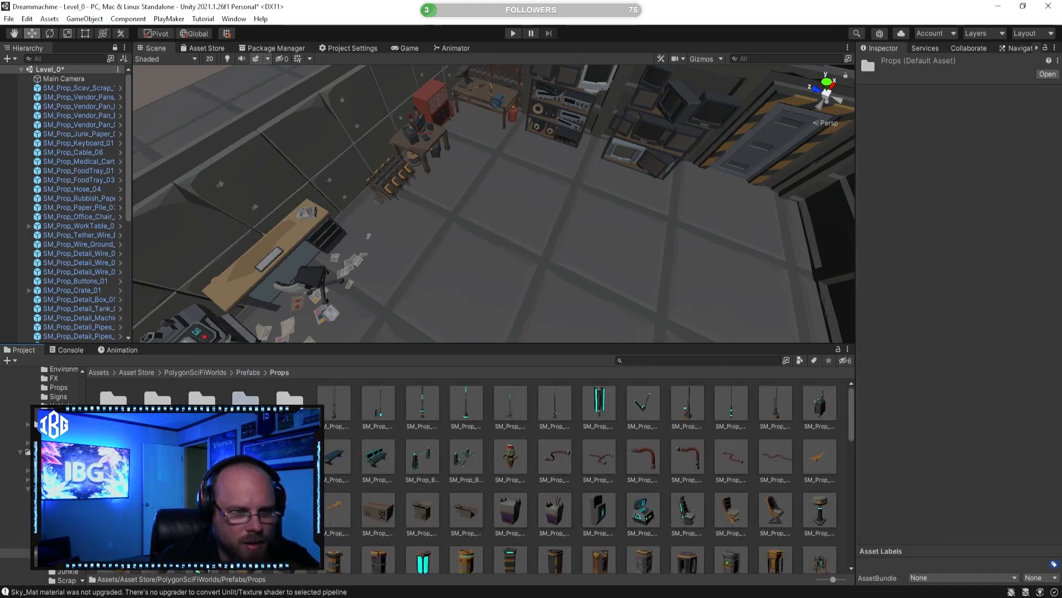
{"action": "double_click", "coordinate": [246, 406]}
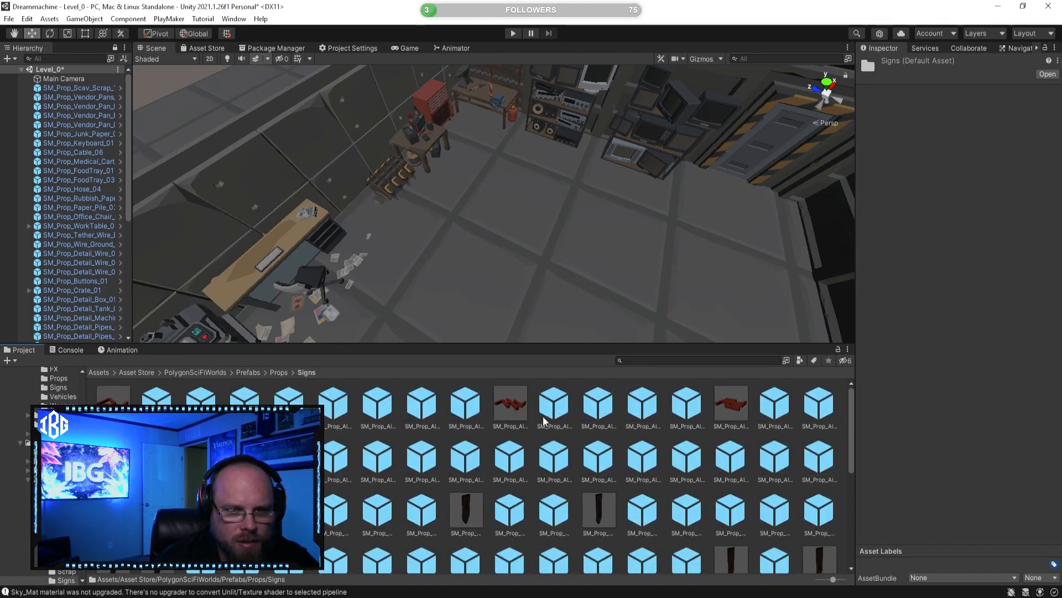
Step: Return to the Props prefab folder and preview SM_Prop_Cardboard_Box_05, SM_Prop_Cash_Register_01 and SM_Prop_Chair_01
{"action": "left_click", "coordinate": [253, 372]}
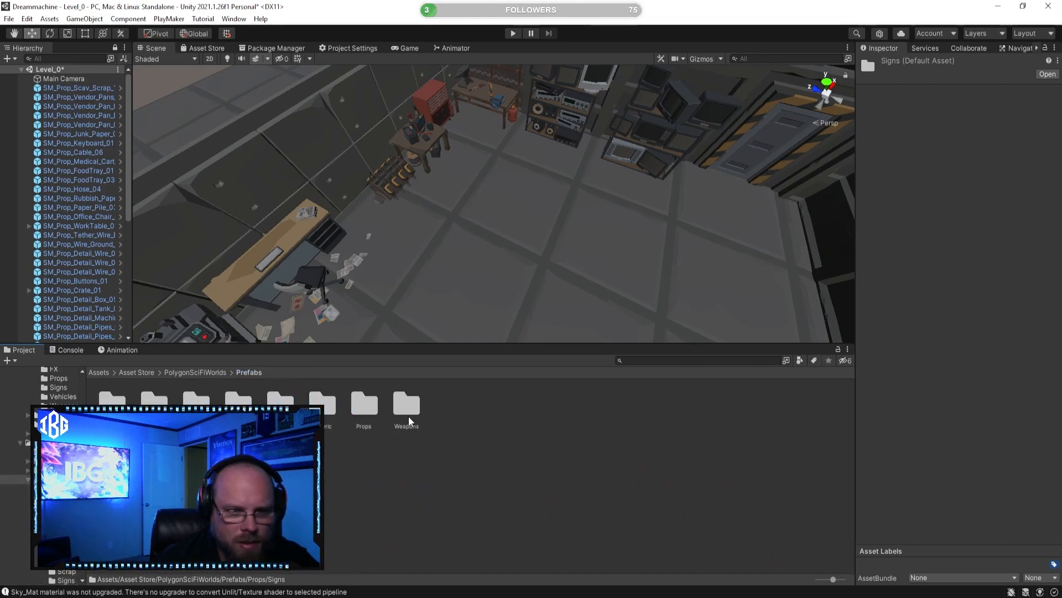
{"action": "double_click", "coordinate": [360, 409]}
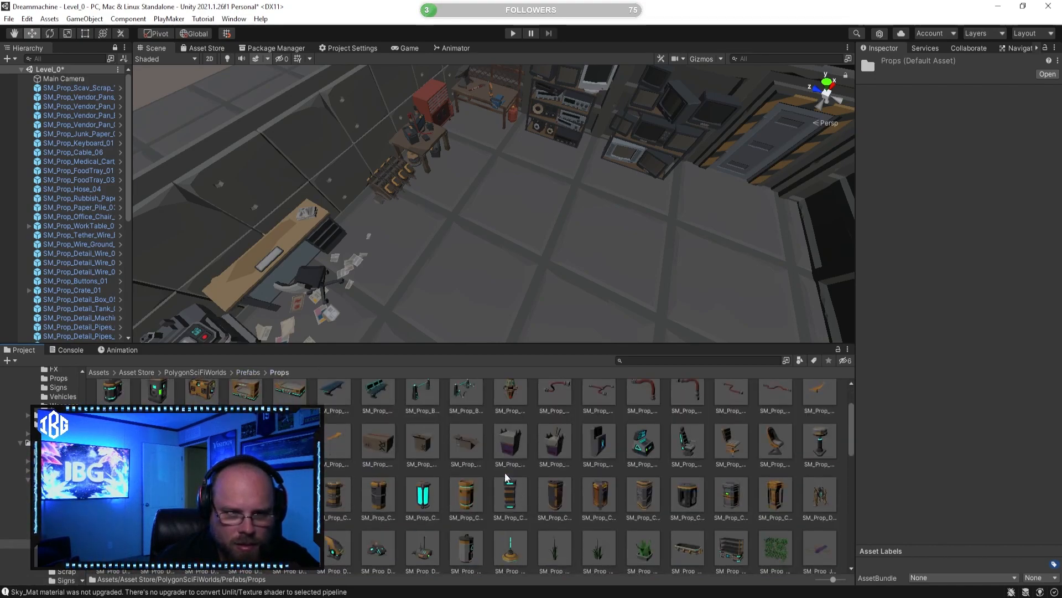
{"action": "left_click", "coordinate": [520, 441]}
{"action": "left_click", "coordinate": [557, 445]}
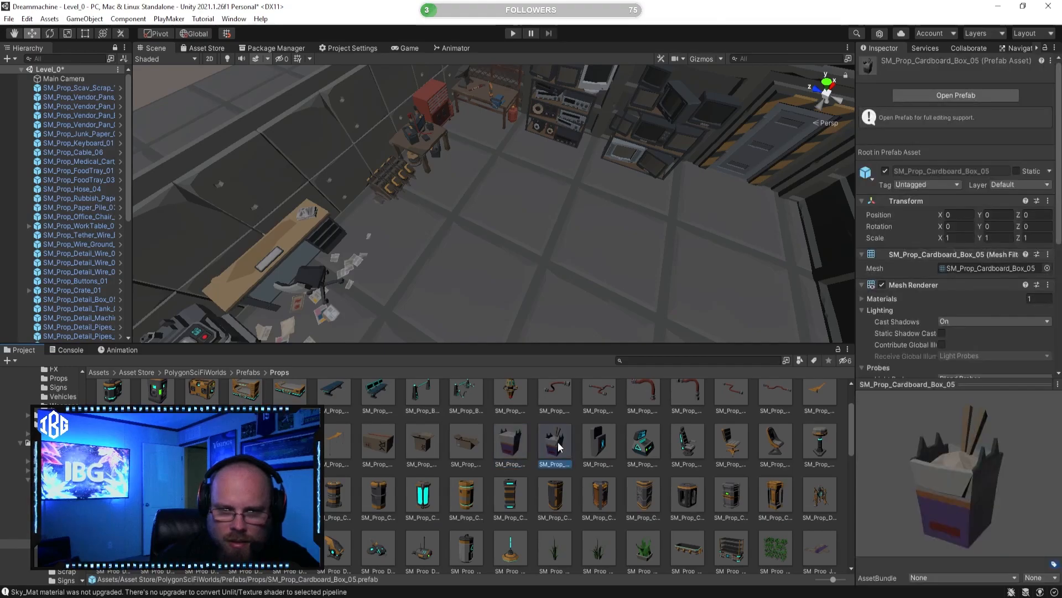
{"action": "left_click", "coordinate": [632, 458]}
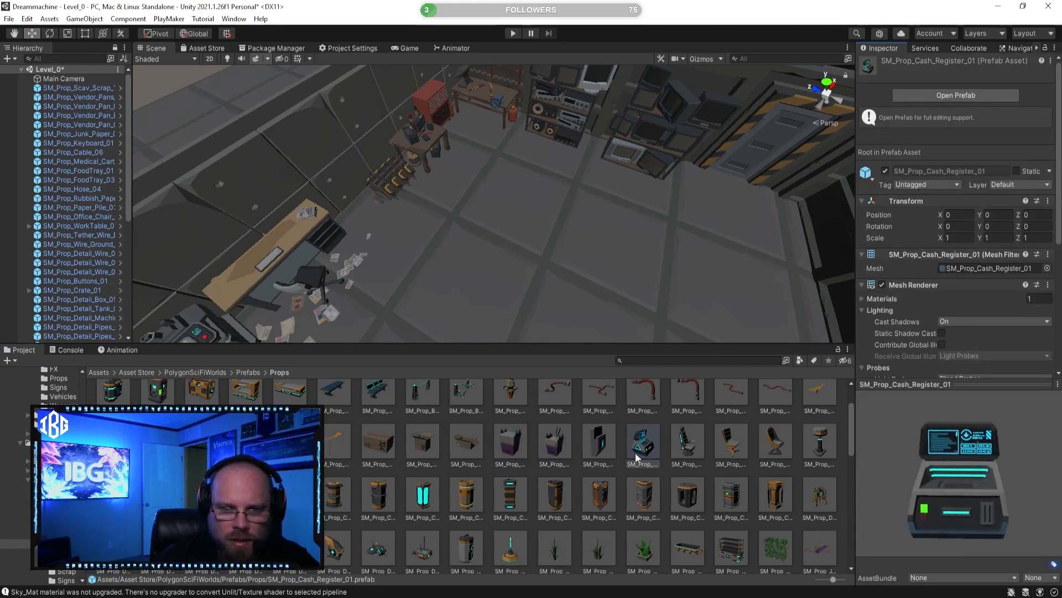
{"action": "left_click", "coordinate": [671, 464]}
Step: Search the project assets for "screen t:prefab" and preview SM_Prop_Screen_01
{"action": "left_click", "coordinate": [635, 363]}
{"action": "type", "text": "scree"}
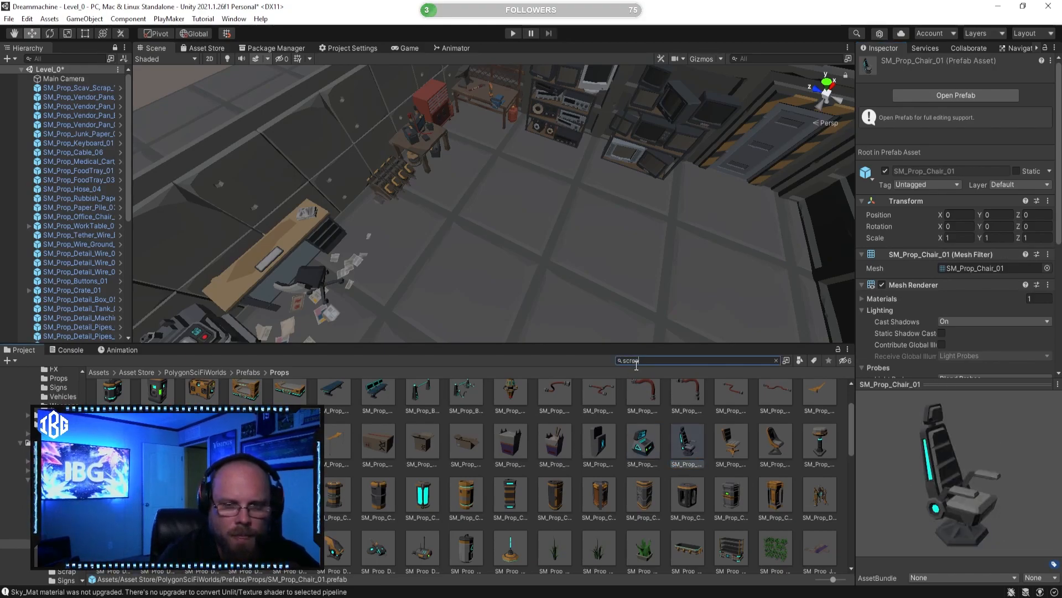
{"action": "type", "text": "n t:prefab"}
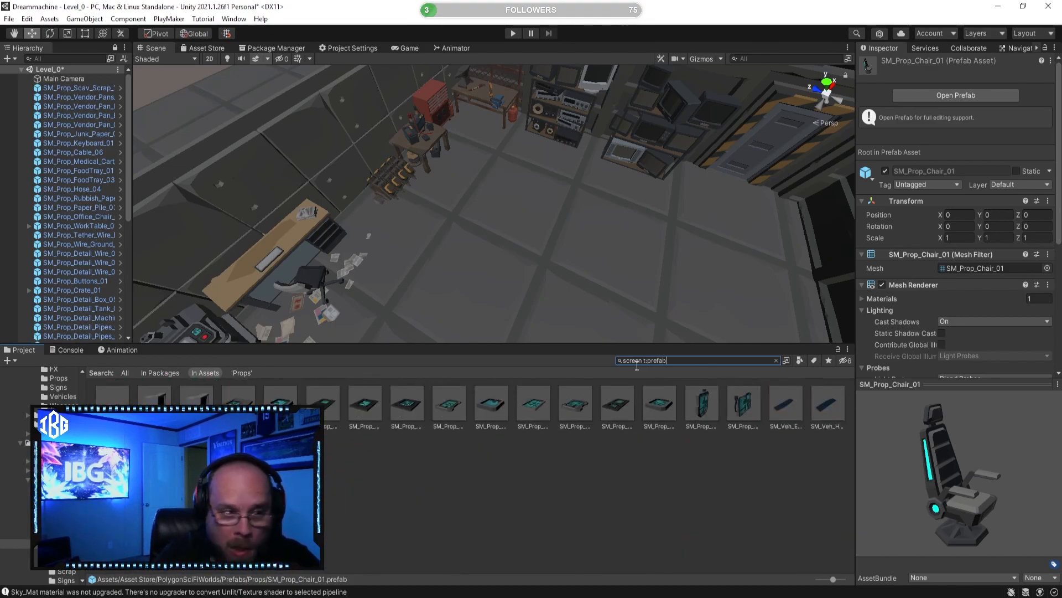
{"action": "left_click", "coordinate": [154, 412]}
{"action": "left_click", "coordinate": [238, 412]}
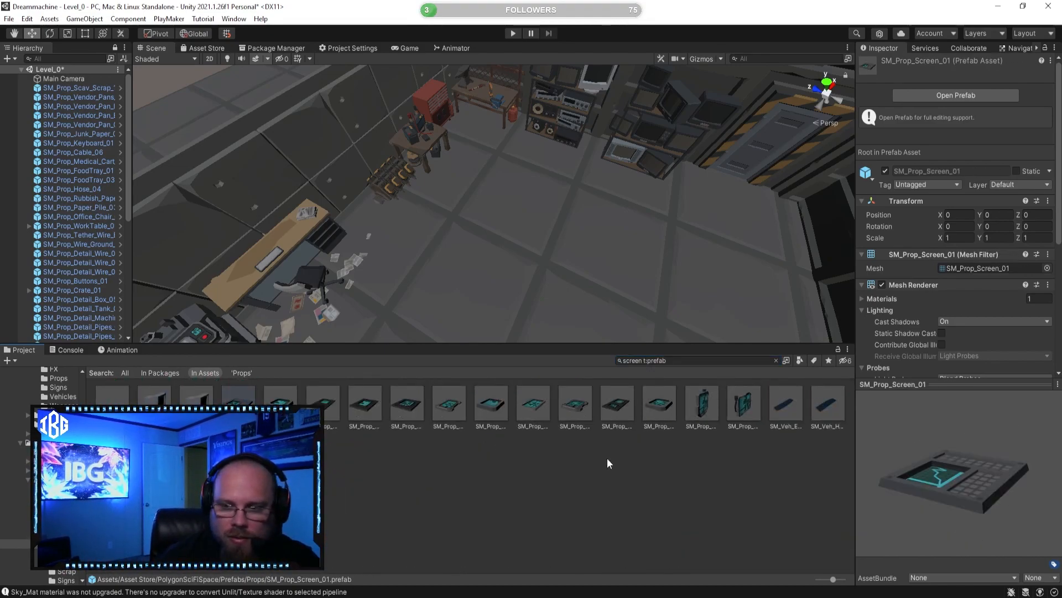
Step: Try SM_Prop_Electronics_Screen_01 on the desk behind the keyboard, and delete it from the scene
{"action": "left_click", "coordinate": [154, 403]}
{"action": "right_click_drag", "start_coordinate": [578, 299], "coordinate": [213, 357]}
{"action": "key", "text": "w"}
{"action": "left_click_drag", "start_coordinate": [163, 402], "coordinate": [455, 245]}
{"action": "key", "text": "f"}
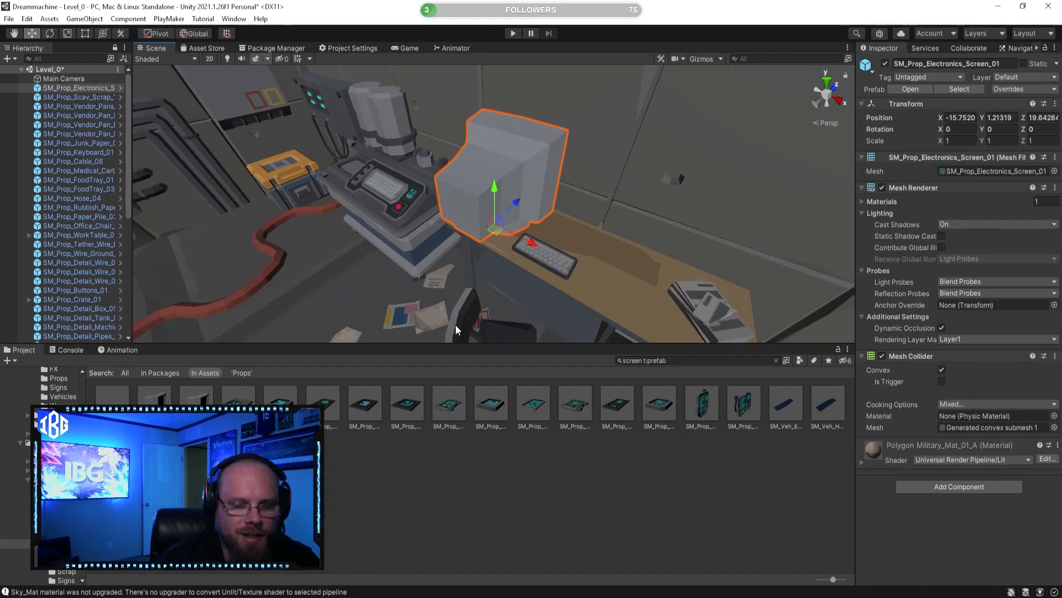
{"action": "key", "text": "Delete"}
Step: Preview other screen search matches, including SM_Prop_Screen_Small_01, SM_Hud_Screen_Backing_01 and SM_Veh_Ute_01_Windscreen_Sticker_01
{"action": "left_click_drag", "start_coordinate": [196, 403], "coordinate": [425, 417]}
{"action": "left_click", "coordinate": [711, 399]}
{"action": "left_click", "coordinate": [743, 403]}
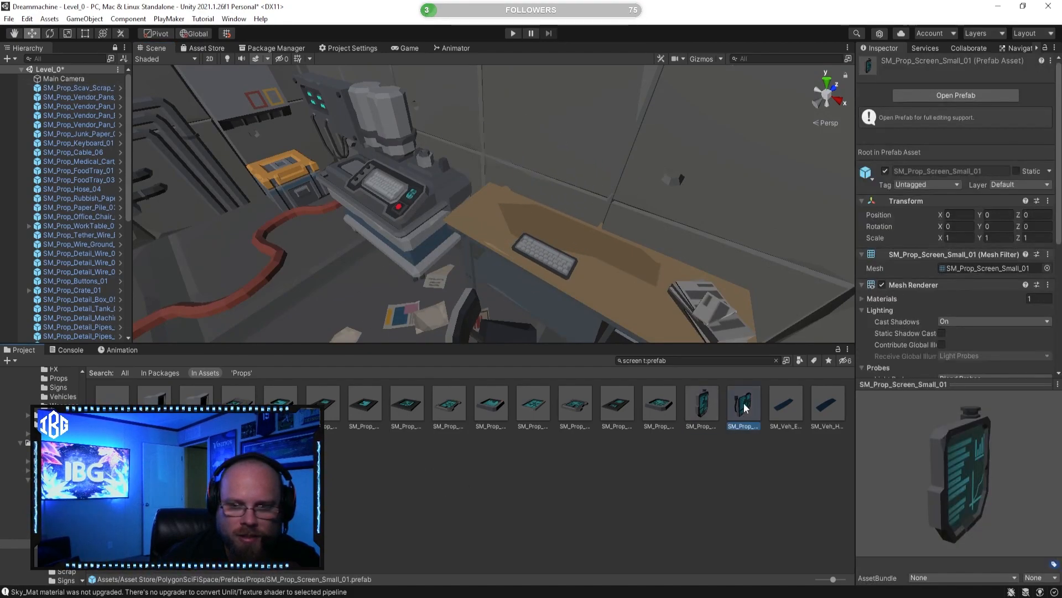
{"action": "left_click", "coordinate": [115, 398]}
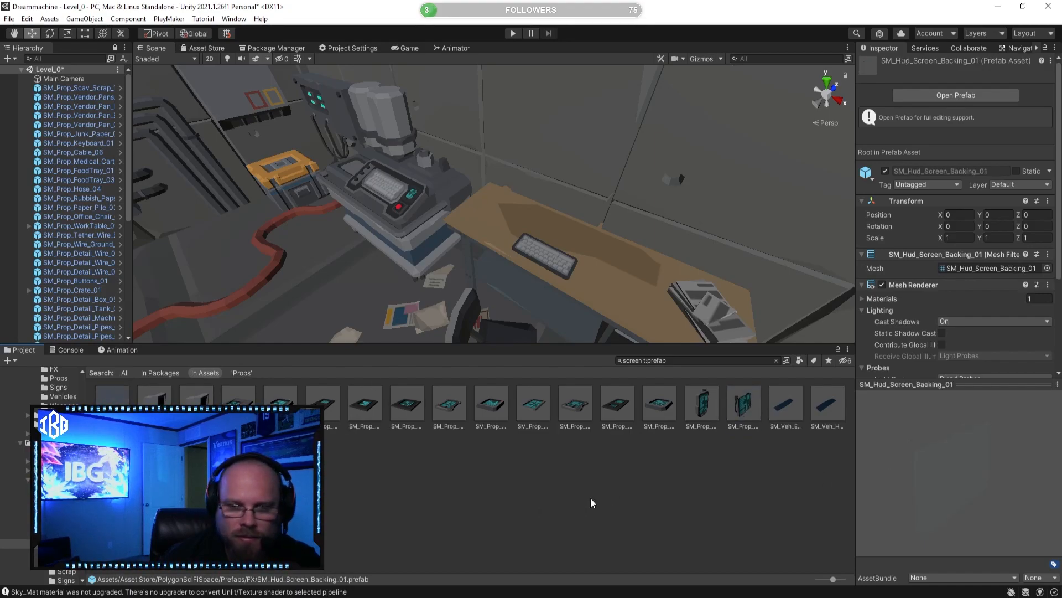
{"action": "left_click", "coordinate": [154, 454]}
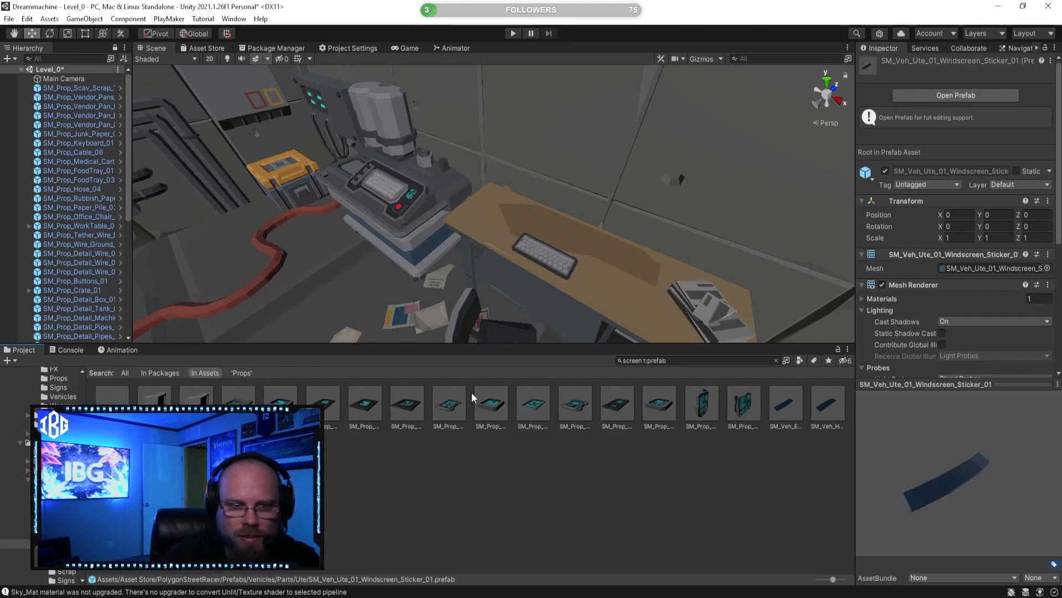
{"action": "right_click_drag", "start_coordinate": [509, 216], "coordinate": [687, 281]}
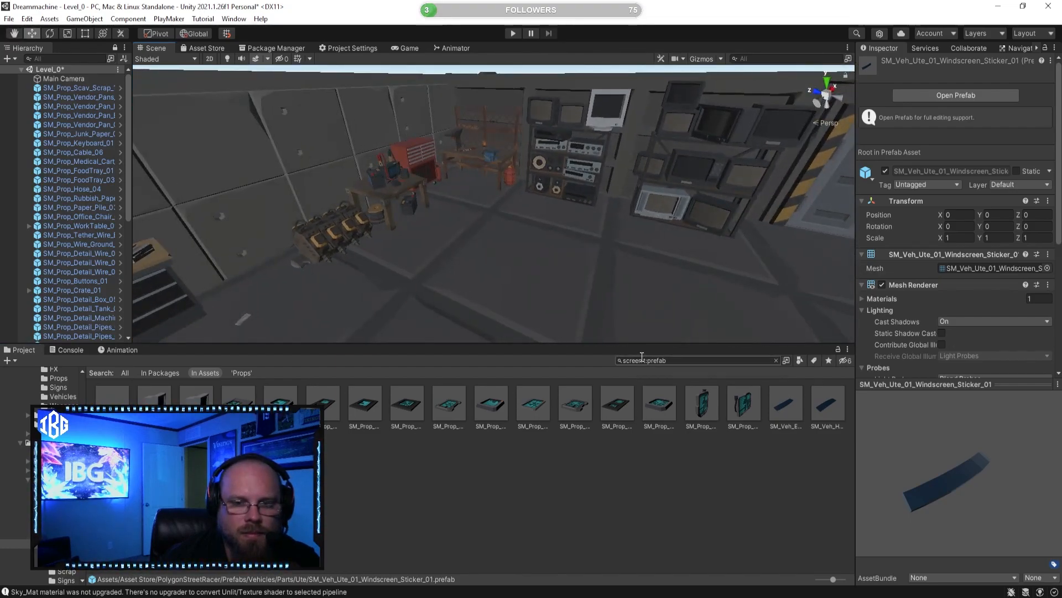
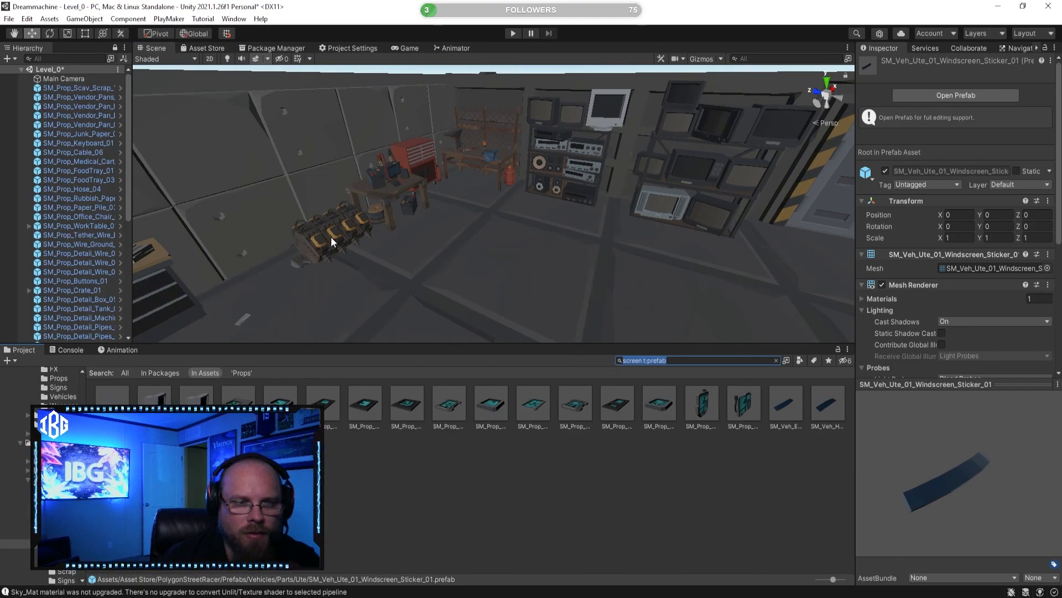
Step: Clear the asset search and open the PolygonSciFiSpace Prefabs/Props folder
{"action": "left_click", "coordinate": [472, 494]}
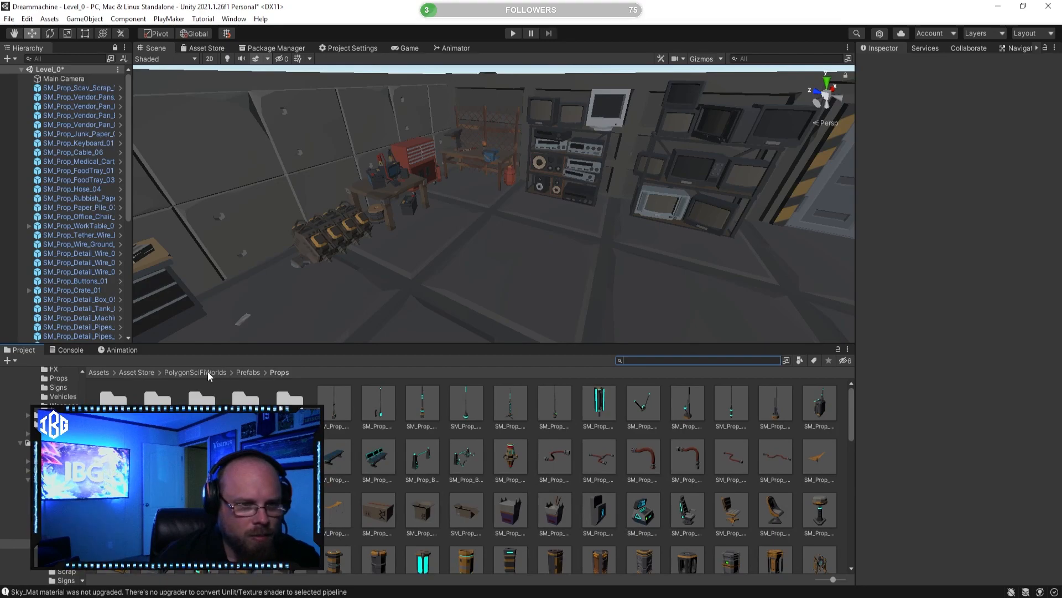
{"action": "left_click", "coordinate": [171, 371]}
{"action": "left_click", "coordinate": [159, 371]}
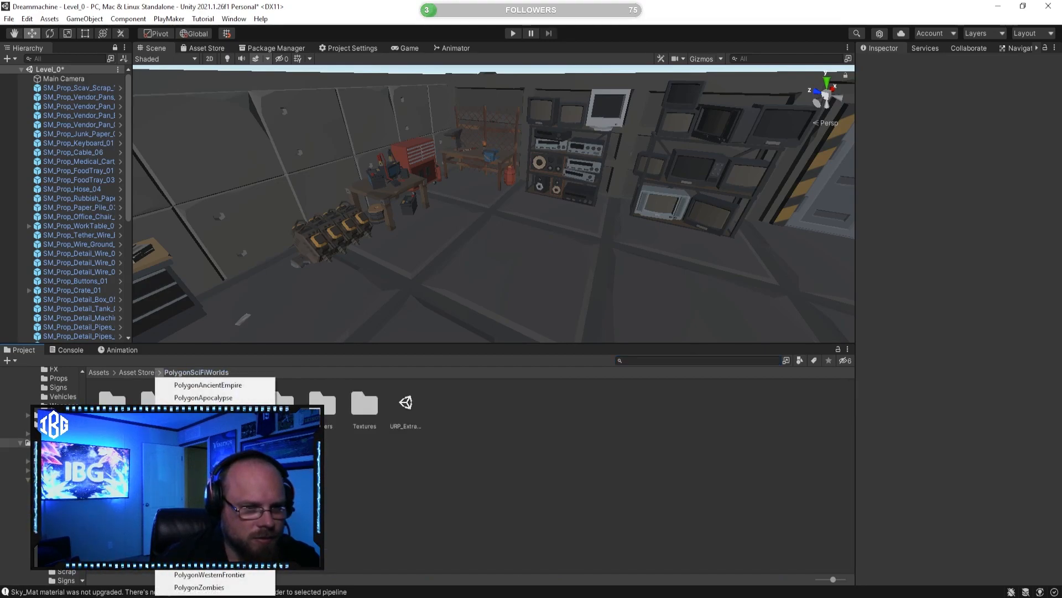
{"action": "left_click", "coordinate": [205, 511]}
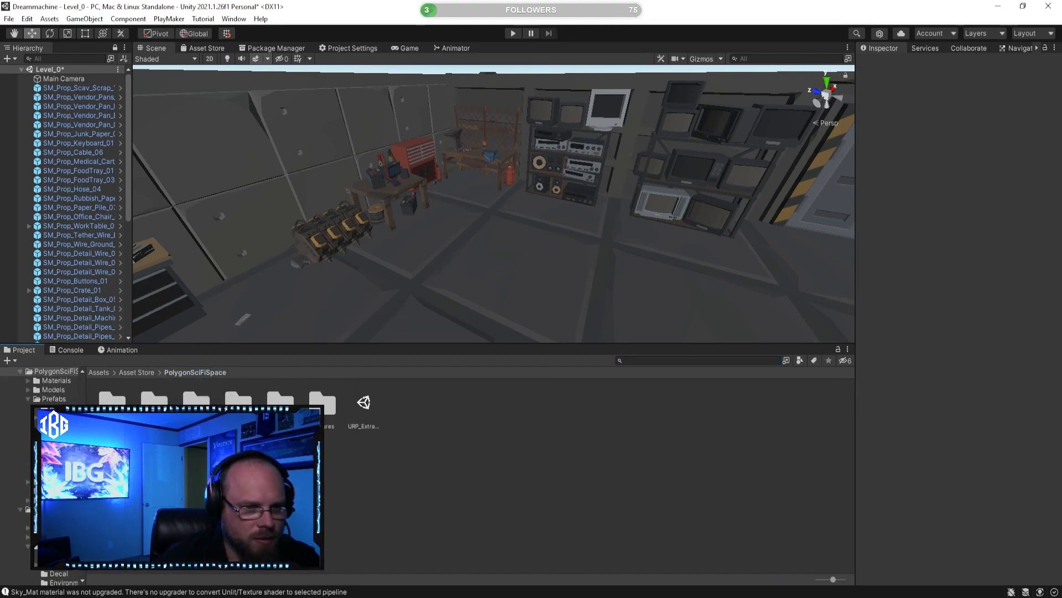
{"action": "double_click", "coordinate": [196, 411]}
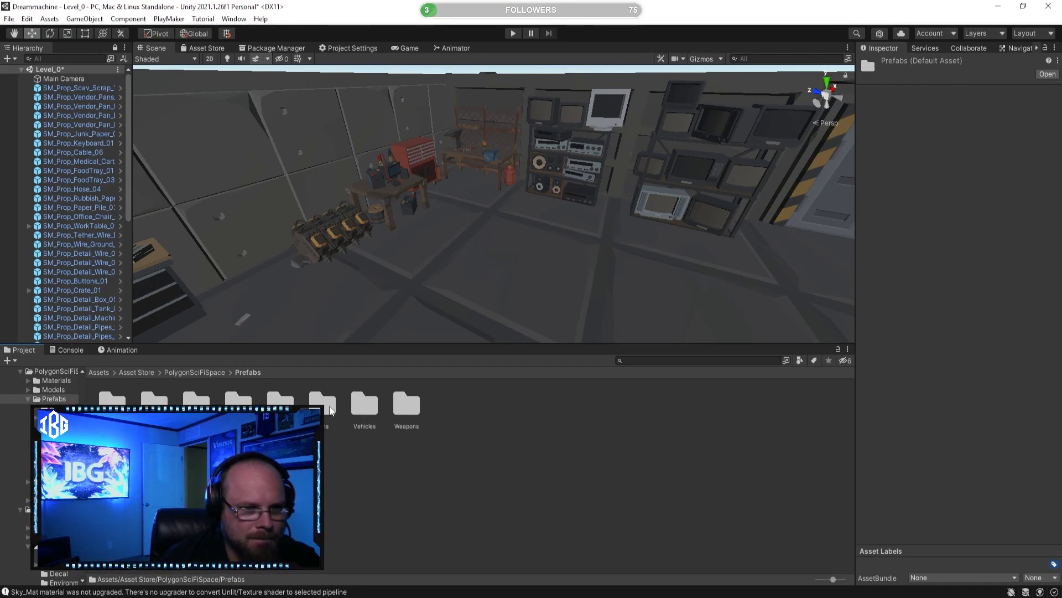
{"action": "double_click", "coordinate": [280, 408]}
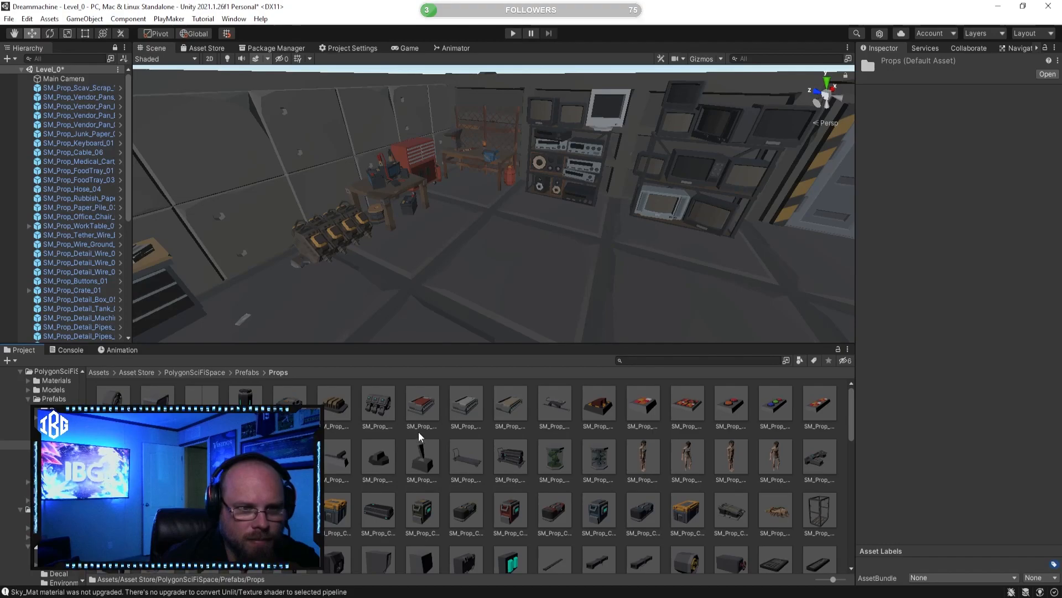
Step: Preview SM_Prop_Antenna_01, SM_Prop_AirVent_Small_01 and SM_Prop_CenterTube_01 for use in the desk room
{"action": "left_click", "coordinate": [303, 395]}
{"action": "right_click_drag", "start_coordinate": [654, 230], "coordinate": [416, 235]}
{"action": "left_click", "coordinate": [208, 397]}
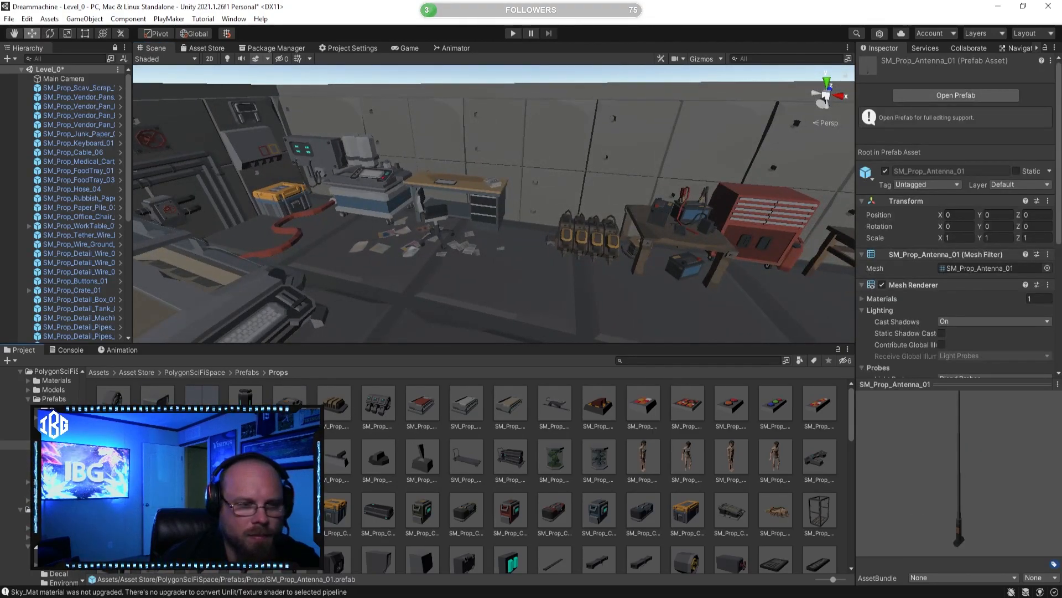
{"action": "left_click", "coordinate": [118, 400]}
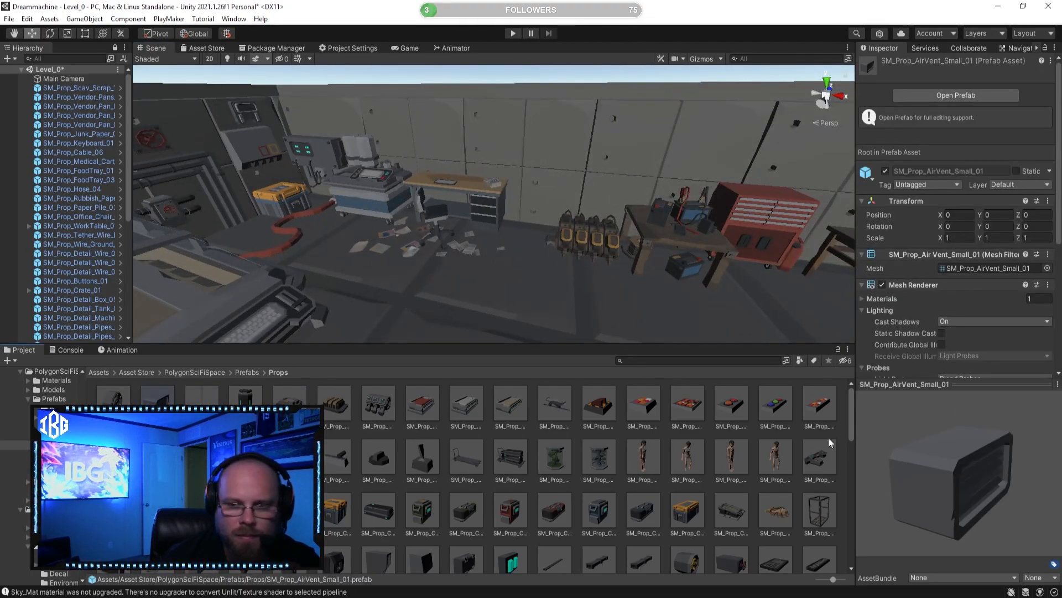
{"action": "left_click", "coordinate": [115, 400]}
{"action": "left_click", "coordinate": [546, 454]}
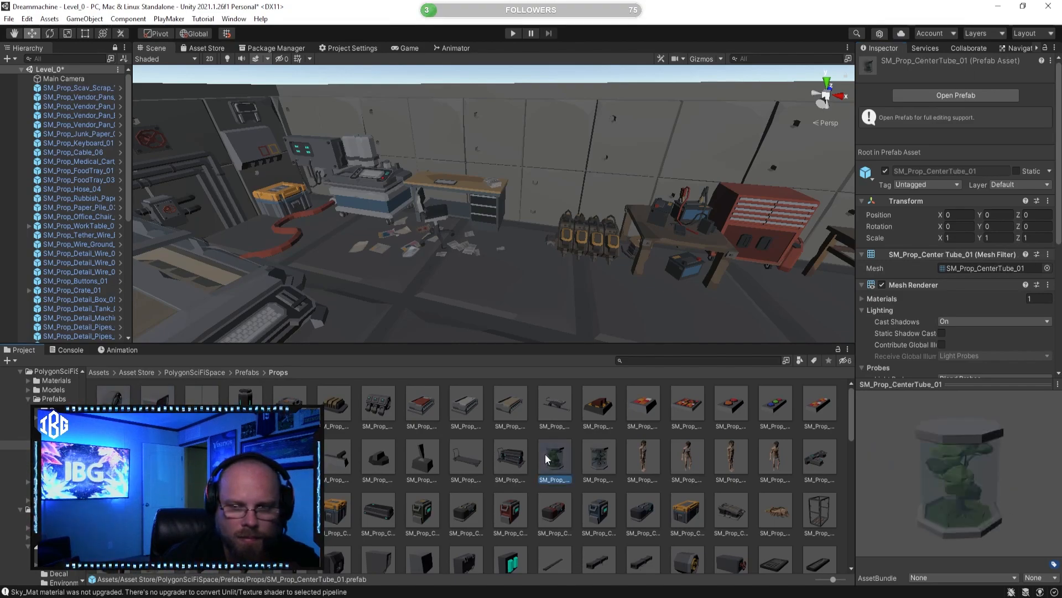
Step: Preview SM_Prop_Buttons_12, SM_Prop_ControlPanel_03, SM_Prop_Crate_01 and SM_Prop_Crate_02
{"action": "scroll", "coordinate": [442, 451], "scroll_direction": "down", "scroll_amount": 1}
{"action": "left_click", "coordinate": [350, 427]}
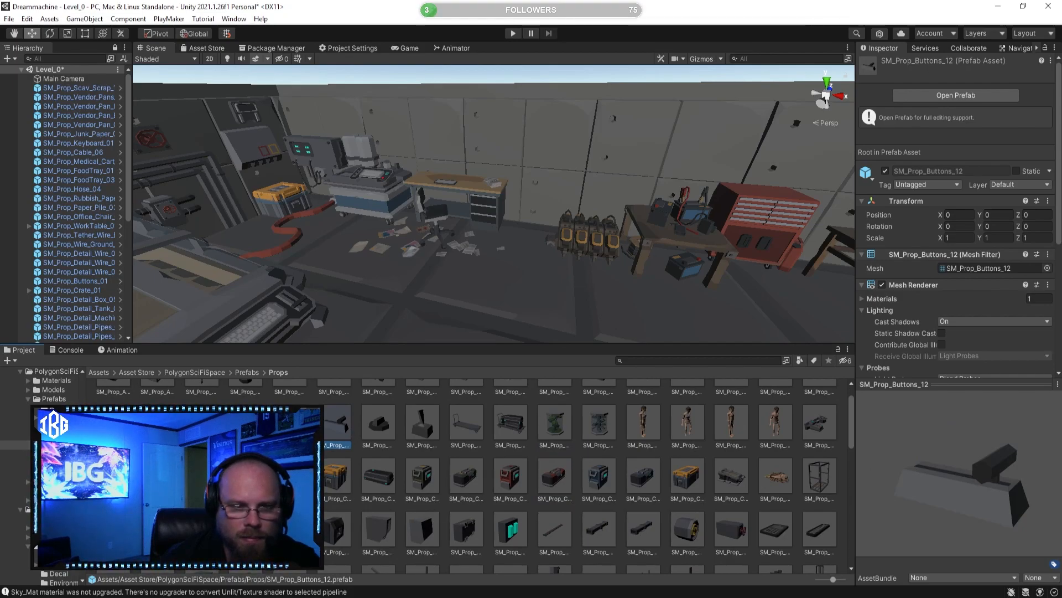
{"action": "left_click", "coordinate": [202, 476]}
{"action": "left_click_drag", "start_coordinate": [939, 492], "coordinate": [18, 495]}
{"action": "left_click", "coordinate": [158, 476]}
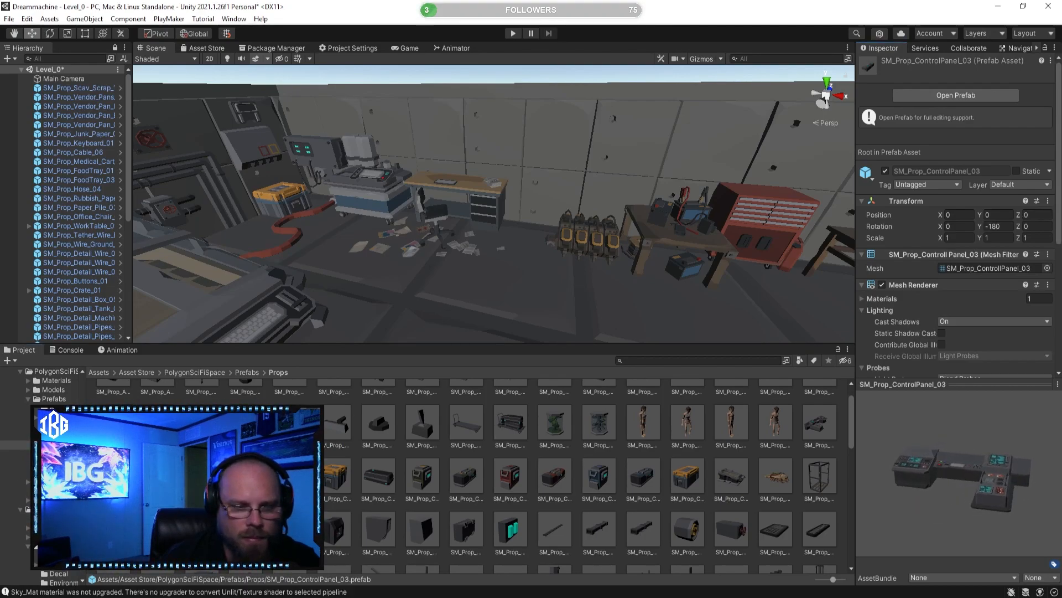
{"action": "left_click", "coordinate": [113, 476]}
{"action": "left_click", "coordinate": [335, 476]}
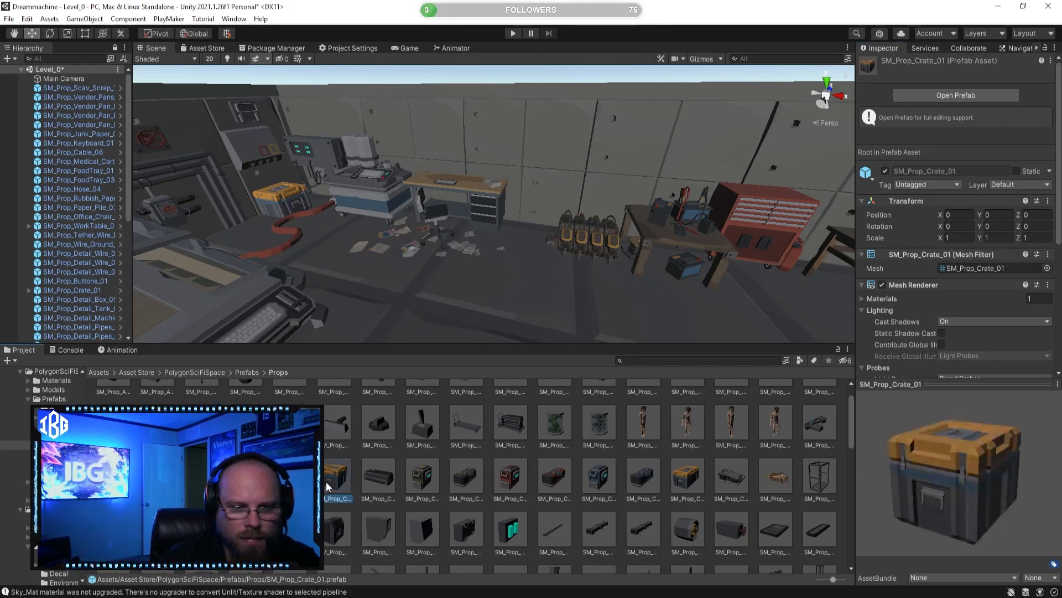
{"action": "left_click", "coordinate": [370, 480]}
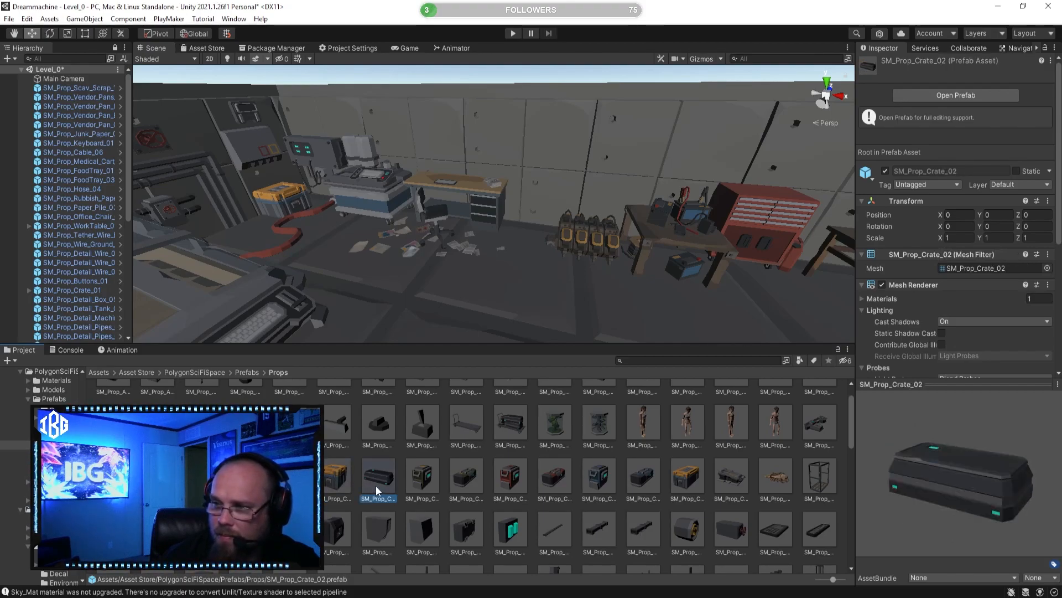
Step: Place SM_Prop_Crate_Wide_01 on the floor between the desk and the worktable, and delete the yellow scrap prop next to it
{"action": "left_click", "coordinate": [681, 481]}
{"action": "right_click_drag", "start_coordinate": [433, 233], "coordinate": [435, 241]}
{"action": "left_click_drag", "start_coordinate": [687, 487], "coordinate": [581, 304]}
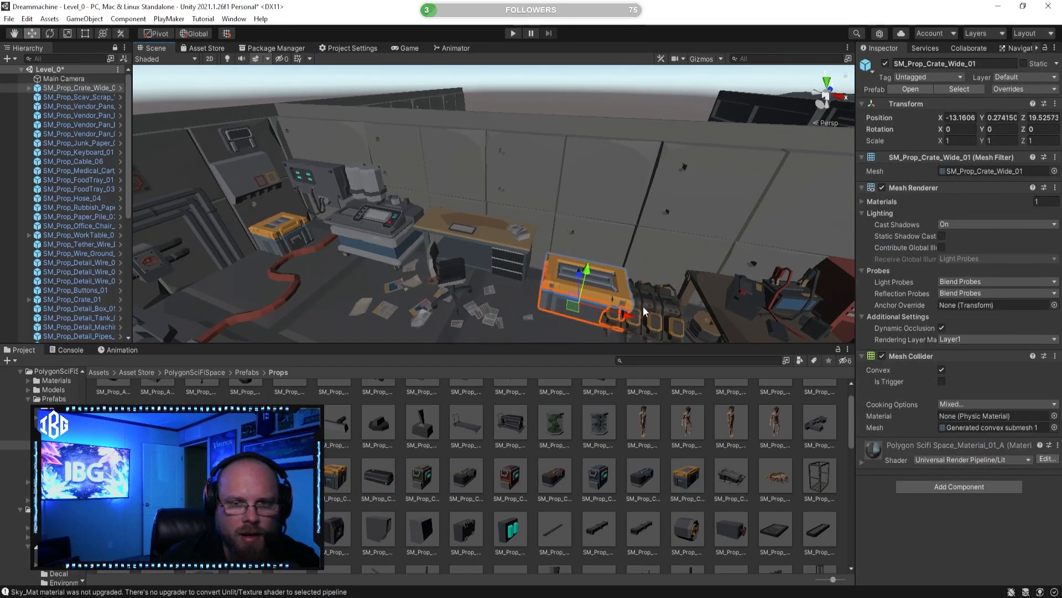
{"action": "left_click", "coordinate": [653, 307]}
{"action": "right_click_drag", "start_coordinate": [655, 308], "coordinate": [426, 244]}
Step: Move the wide crate along the Z axis to 19.048
{"action": "left_click", "coordinate": [520, 248]}
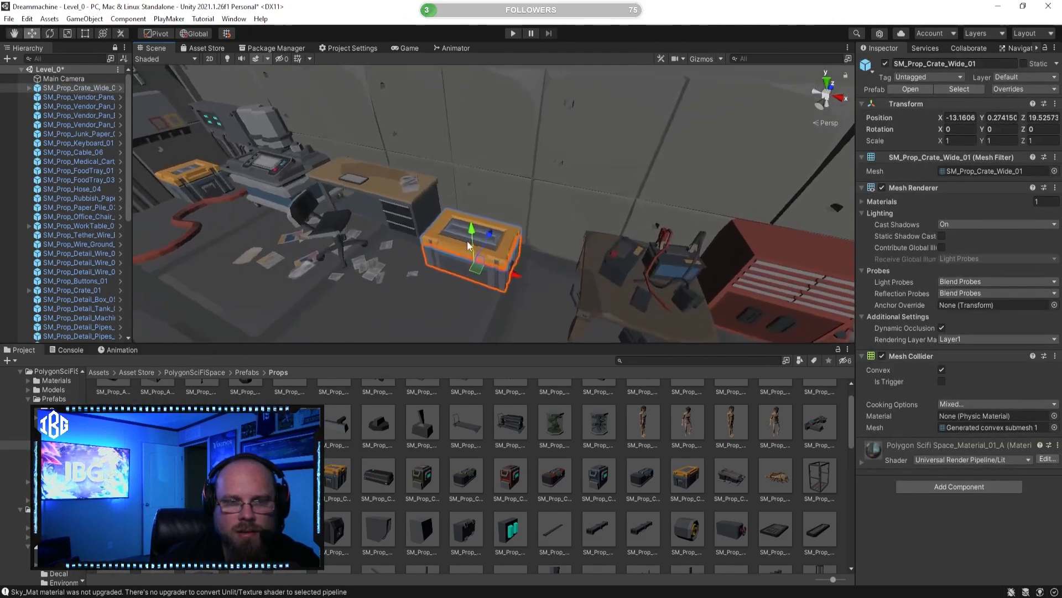
{"action": "left_click_drag", "start_coordinate": [496, 233], "coordinate": [502, 228]}
{"action": "right_click_drag", "start_coordinate": [495, 233], "coordinate": [291, 271]}
{"action": "key", "text": "w"}
{"action": "key", "text": "d"}
{"action": "left_click_drag", "start_coordinate": [498, 264], "coordinate": [397, 264]}
{"action": "key", "text": "a"}
{"action": "right_click_drag", "start_coordinate": [403, 263], "coordinate": [406, 235]}
{"action": "key", "text": "s"}
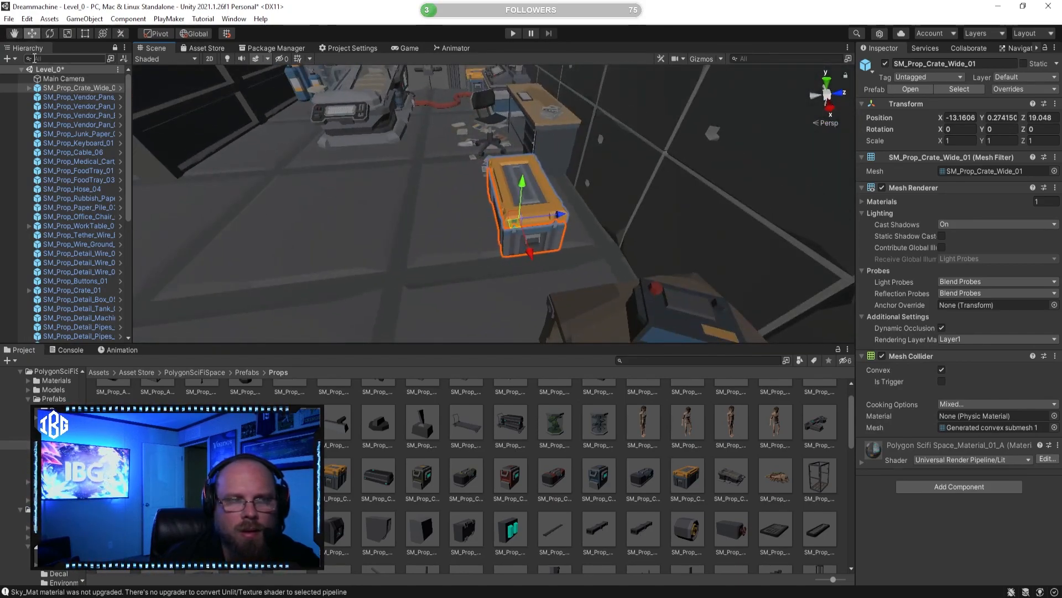
Step: Rotate the wide crate 180 degrees about the Y axis
{"action": "left_click", "coordinate": [50, 32]}
{"action": "left_click_drag", "start_coordinate": [551, 254], "coordinate": [263, 193]}
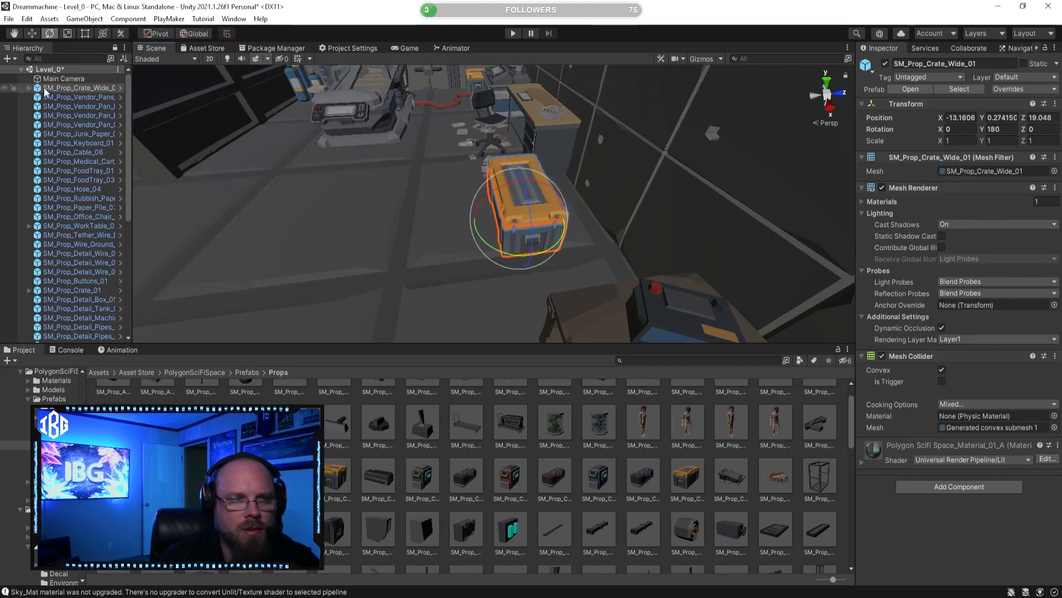
{"action": "left_click", "coordinate": [33, 33]}
{"action": "key", "text": "f"}
Step: Try rotating the wide crate's child lid, SM_Prop_Crate_Wide_Lid_01, about its pivot, and undo the rotation
{"action": "left_click", "coordinate": [29, 88]}
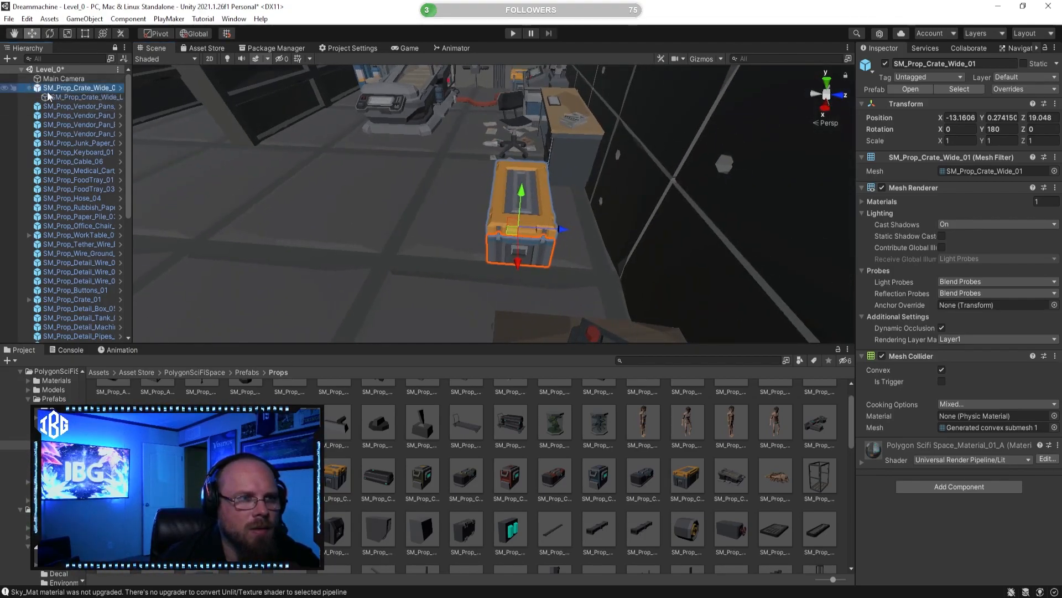
{"action": "left_click", "coordinate": [43, 96]}
{"action": "left_click", "coordinate": [55, 33]}
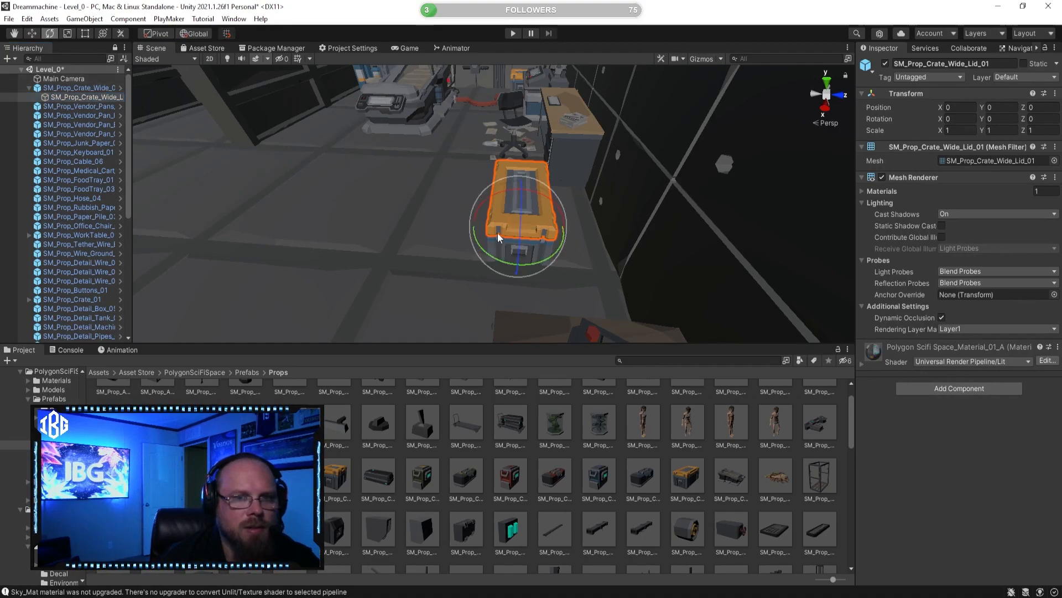
{"action": "left_click_drag", "start_coordinate": [522, 188], "coordinate": [569, 179]}
{"action": "key", "text": "ctrl+z"}
Step: Try rotating the crate lid with the handle set to Center, and undo both rotations
{"action": "left_click", "coordinate": [157, 34]}
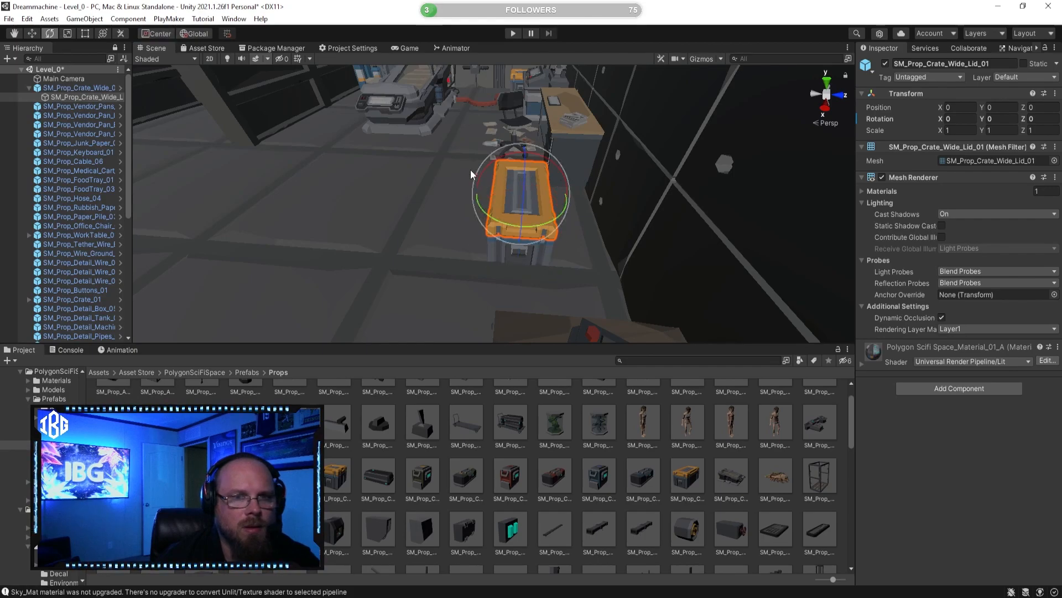
{"action": "left_click_drag", "start_coordinate": [487, 172], "coordinate": [593, 147]}
{"action": "key", "text": "ctrl+z"}
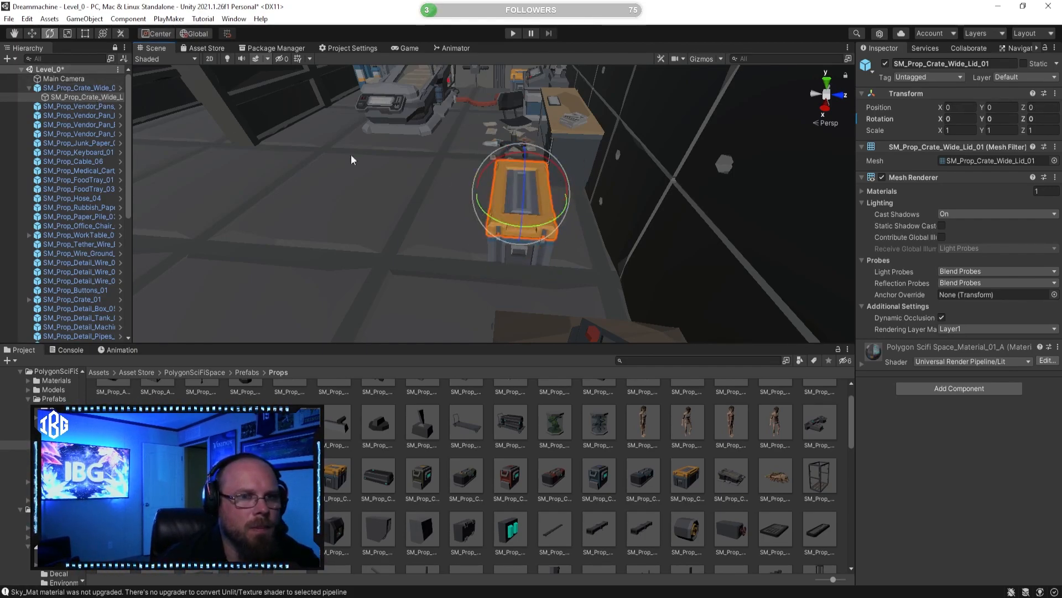
{"action": "mouse_move", "coordinate": [519, 171]}
{"action": "left_mouse_down", "text": "alt"}
{"action": "mouse_move", "coordinate": [528, 200]}
{"action": "mouse_move", "coordinate": [616, 234]}
{"action": "mouse_move", "coordinate": [590, 227]}
{"action": "mouse_move", "coordinate": [535, 172]}
{"action": "left_mouse_up", "text": "alt"}
{"action": "key", "text": "ctrl+z"}
Step: Restore the handle to Pivot, try rotating and then shifting the crate lid, and undo both changes
{"action": "left_click", "coordinate": [147, 35]}
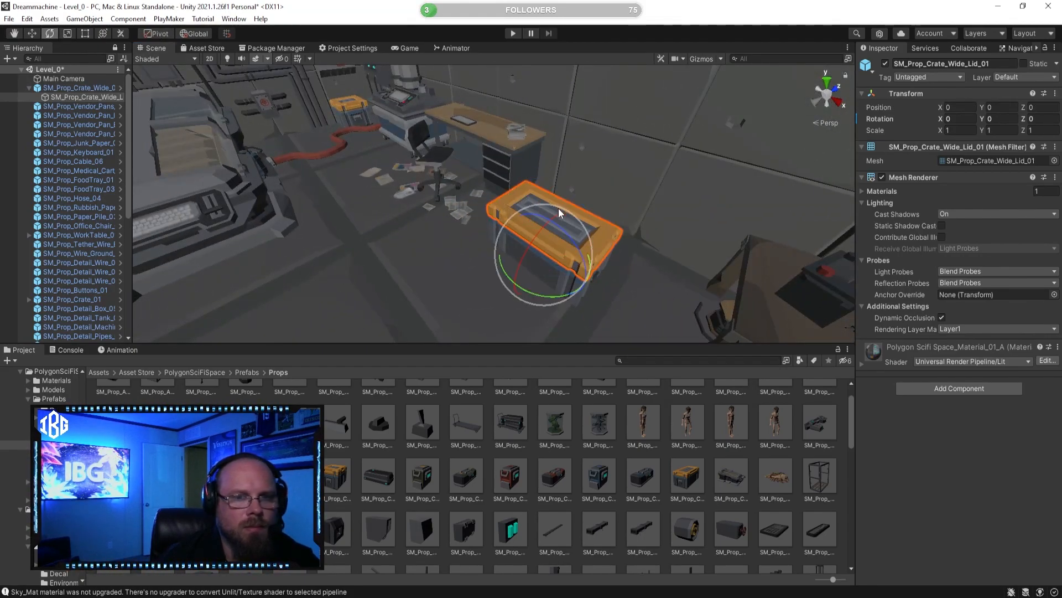
{"action": "left_click_drag", "start_coordinate": [573, 242], "coordinate": [639, 258]}
{"action": "key", "text": "ctrl+z"}
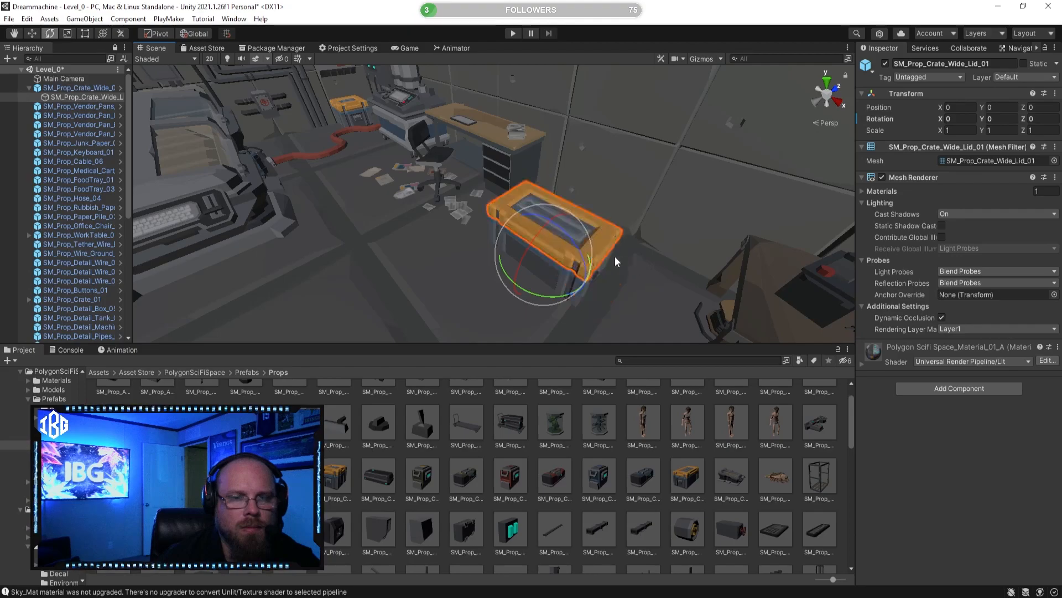
{"action": "left_click", "coordinate": [34, 31]}
{"action": "left_click_drag", "start_coordinate": [276, 183], "coordinate": [393, 227], "text": "alt"}
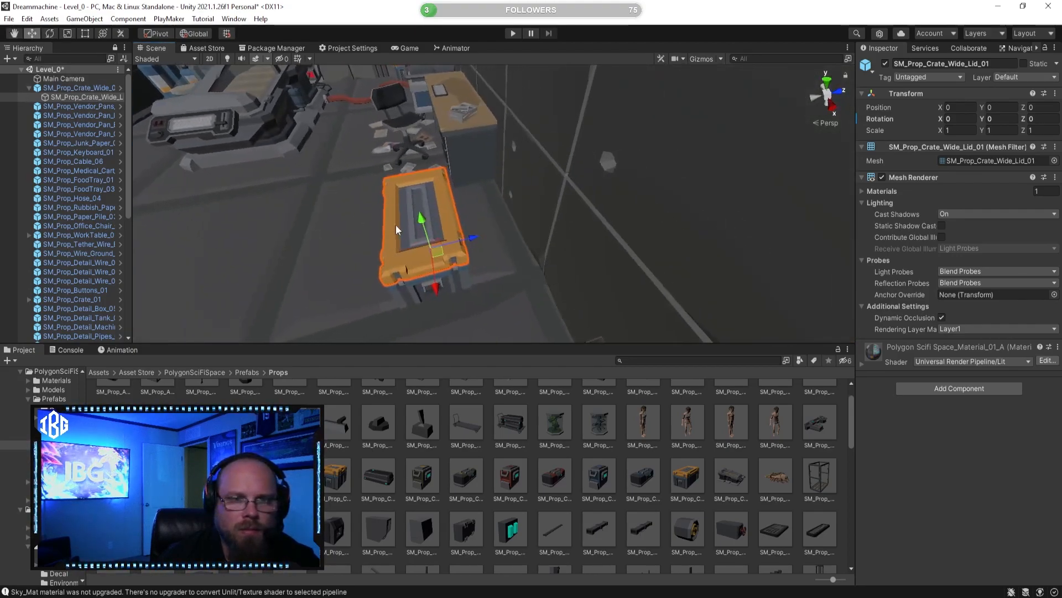
{"action": "left_click_drag", "start_coordinate": [471, 243], "coordinate": [523, 234]}
{"action": "key", "text": "ctrl+z"}
Step: Move the whole wide crate toward the wall beside the desk, to Z 19.72, and deselect it
{"action": "left_click", "coordinate": [89, 87]}
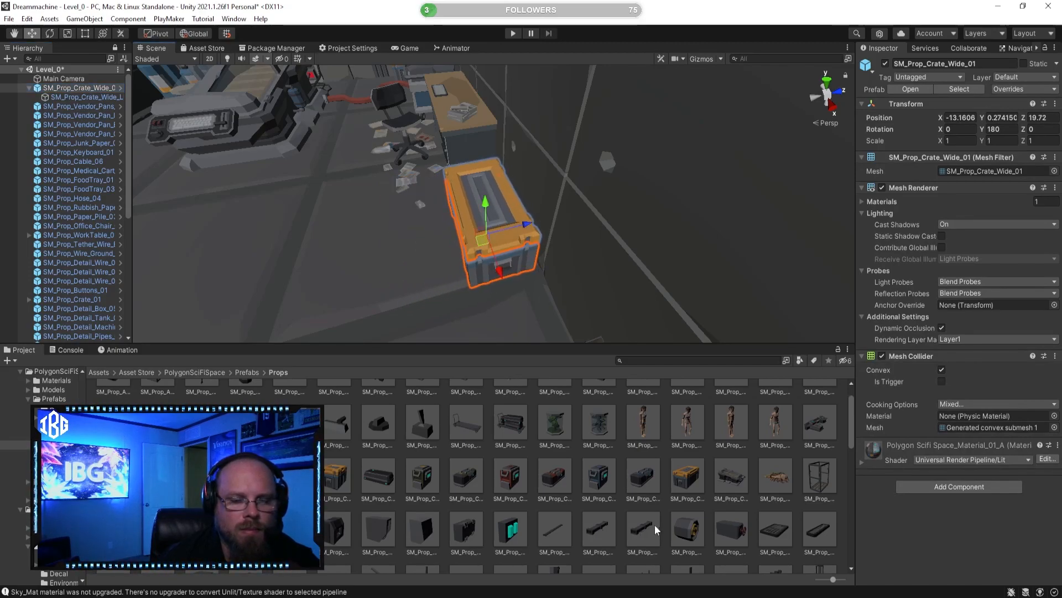
{"action": "left_click", "coordinate": [623, 454]}
{"action": "right_click_drag", "start_coordinate": [457, 231], "coordinate": [305, 175]}
{"action": "key", "text": "a"}
{"action": "key", "text": "s"}
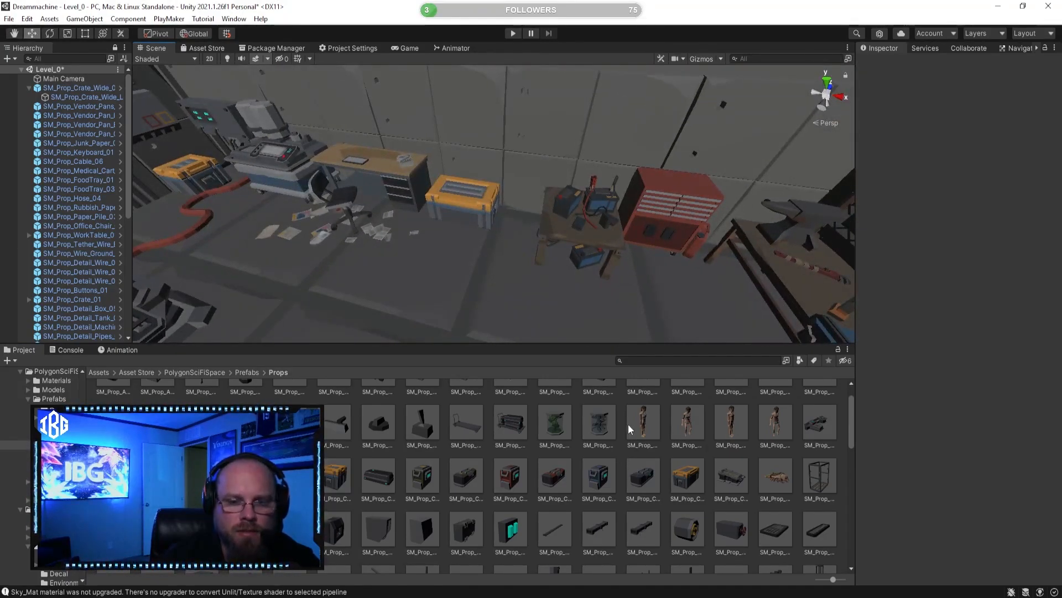
Step: Preview SM_Prop_Buttons_06, SM_Prop_Bed_Medical_01 and SM_Prop_Buttons_14
{"action": "scroll", "coordinate": [770, 463], "scroll_direction": "up", "scroll_amount": 1}
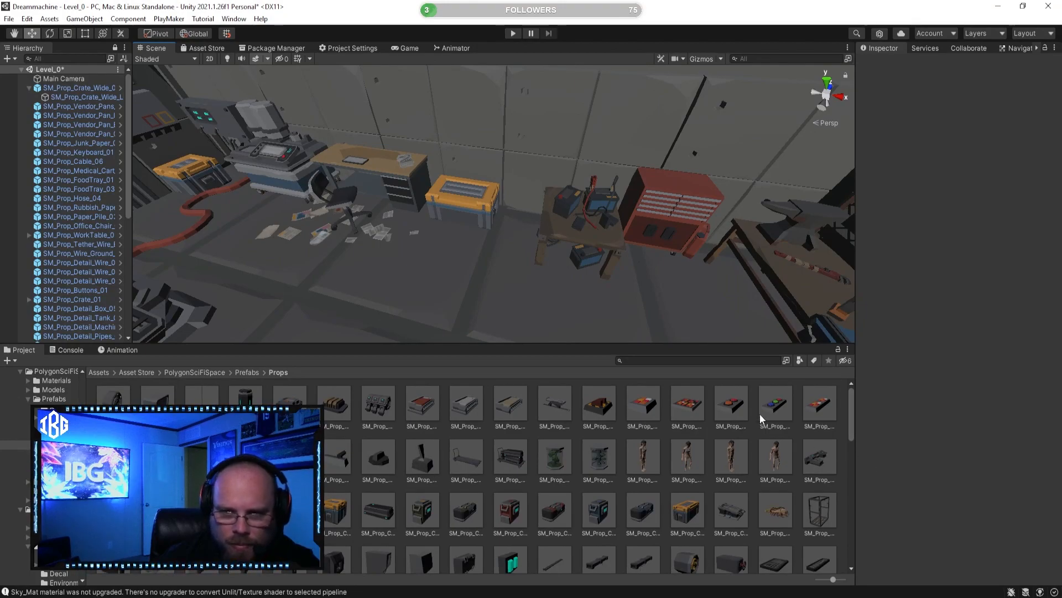
{"action": "left_click", "coordinate": [776, 406]}
{"action": "left_click", "coordinate": [817, 410]}
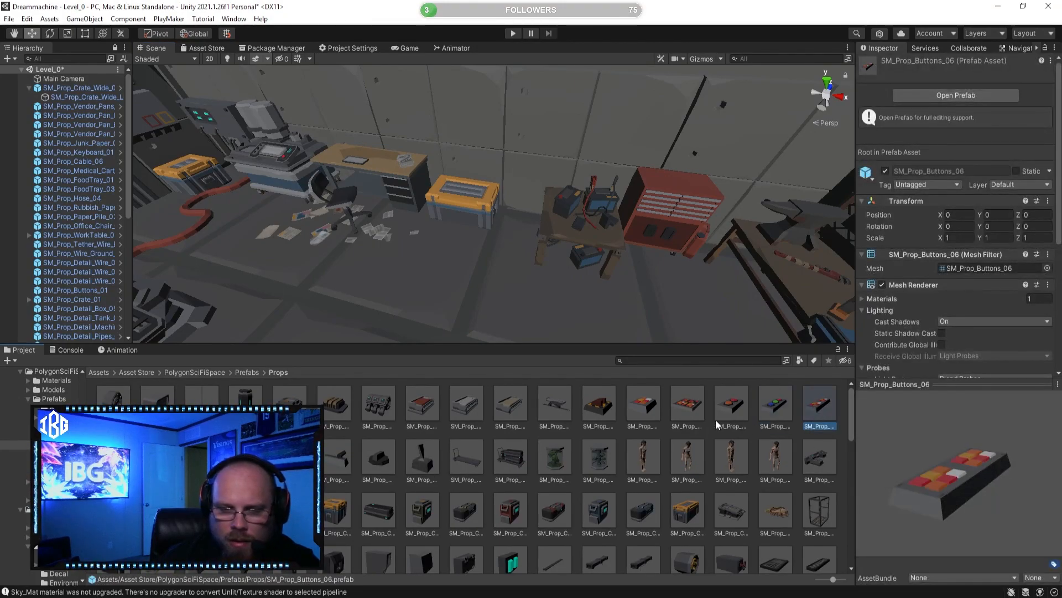
{"action": "left_click", "coordinate": [551, 404]}
{"action": "scroll", "coordinate": [470, 434], "scroll_direction": "down", "scroll_amount": 1}
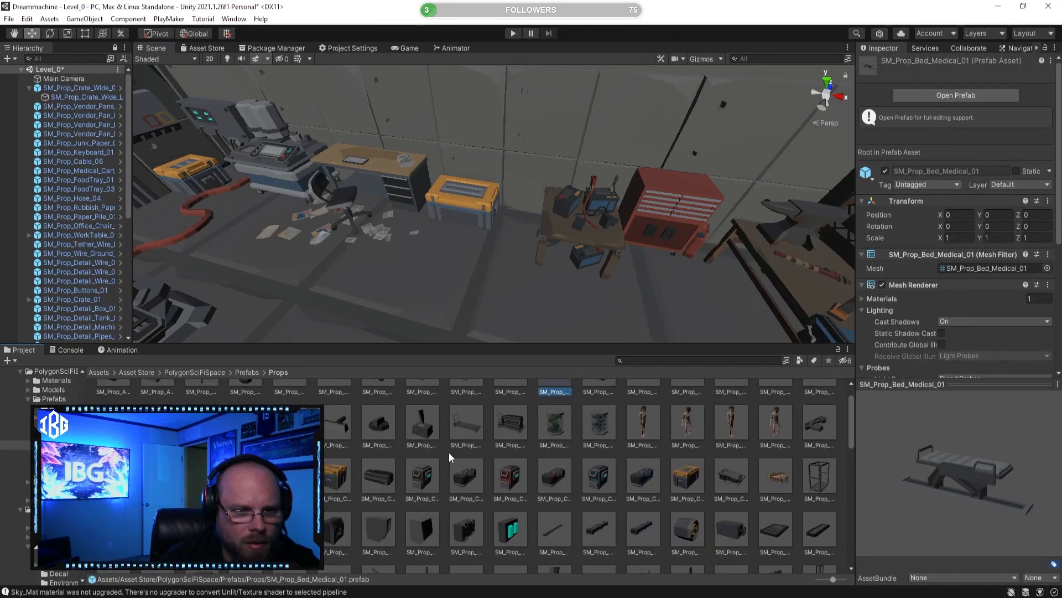
{"action": "left_click", "coordinate": [417, 428]}
Step: Preview SM_Prop_Crate_health_01 and inspect SM_Prop_Detail_Keypad_01 from above
{"action": "scroll", "coordinate": [448, 451], "scroll_direction": "down", "scroll_amount": 1}
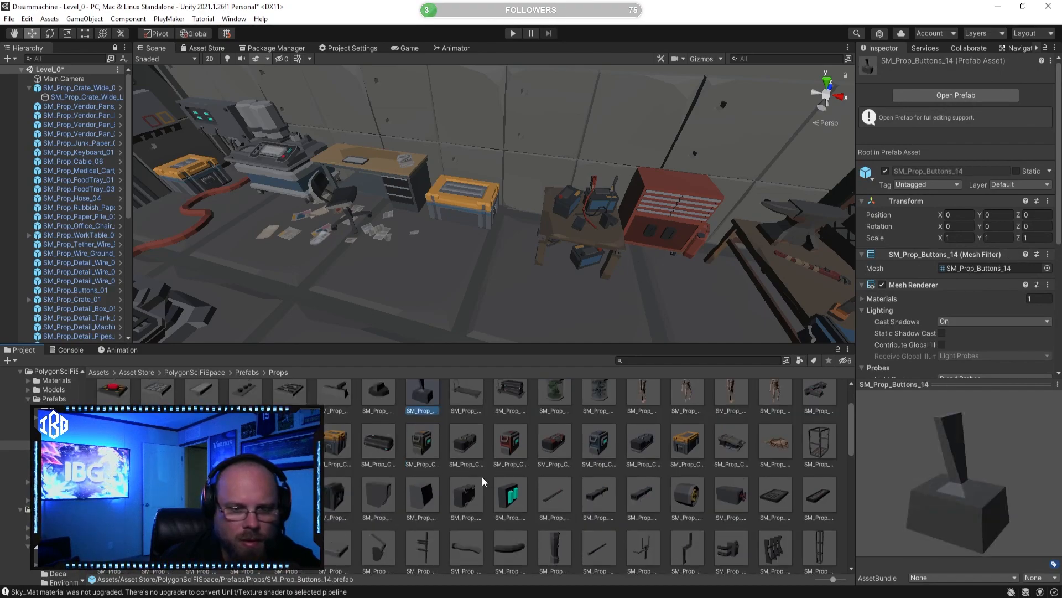
{"action": "left_click", "coordinate": [507, 451]}
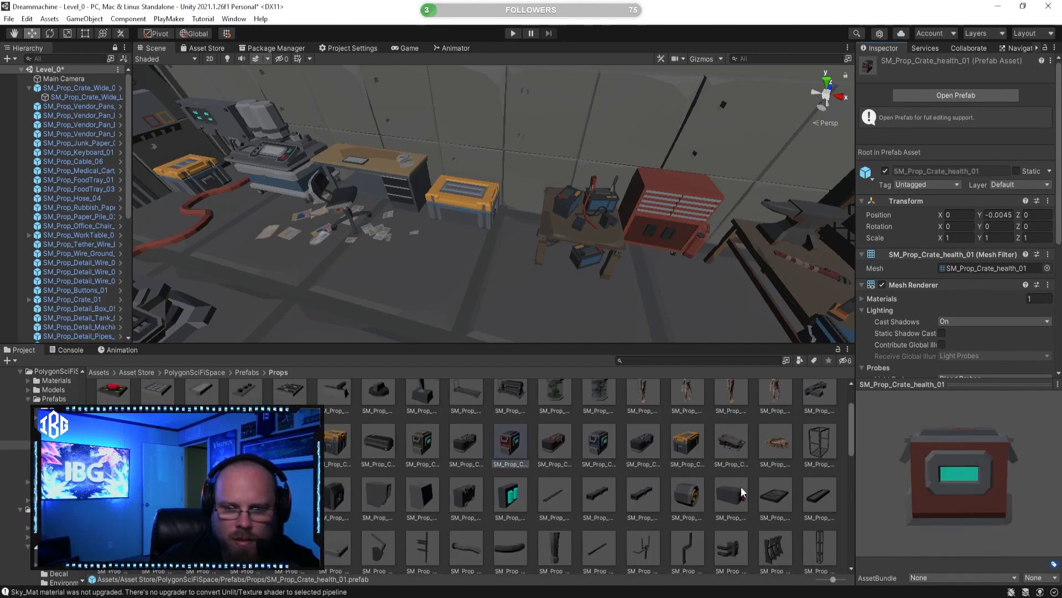
{"action": "left_click", "coordinate": [636, 494]}
{"action": "left_click", "coordinate": [774, 497]}
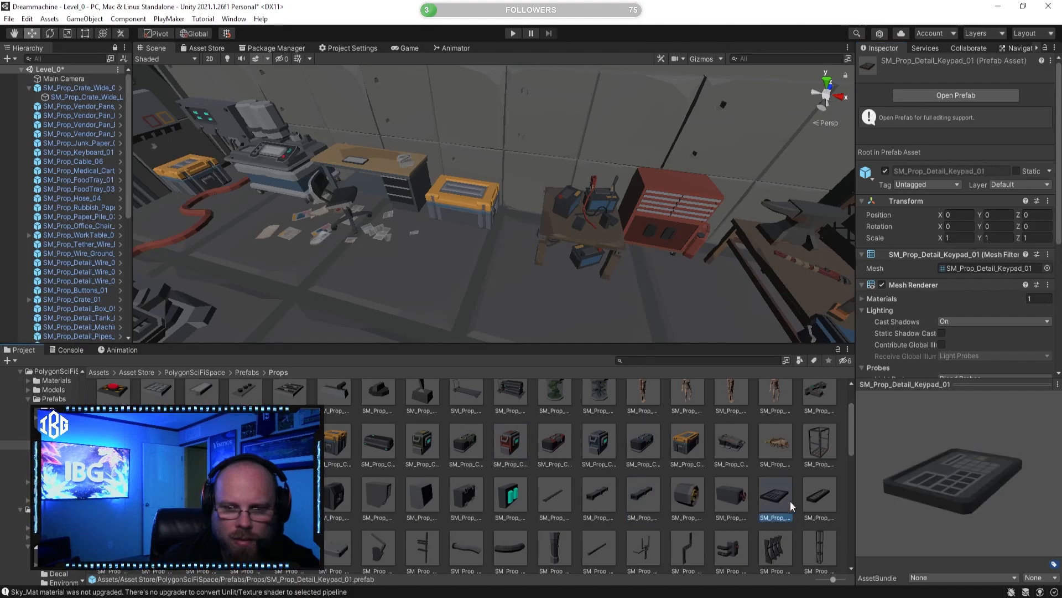
{"action": "left_click_drag", "start_coordinate": [1037, 500], "coordinate": [981, 528]}
{"action": "scroll", "coordinate": [529, 507], "scroll_direction": "down", "scroll_amount": 1}
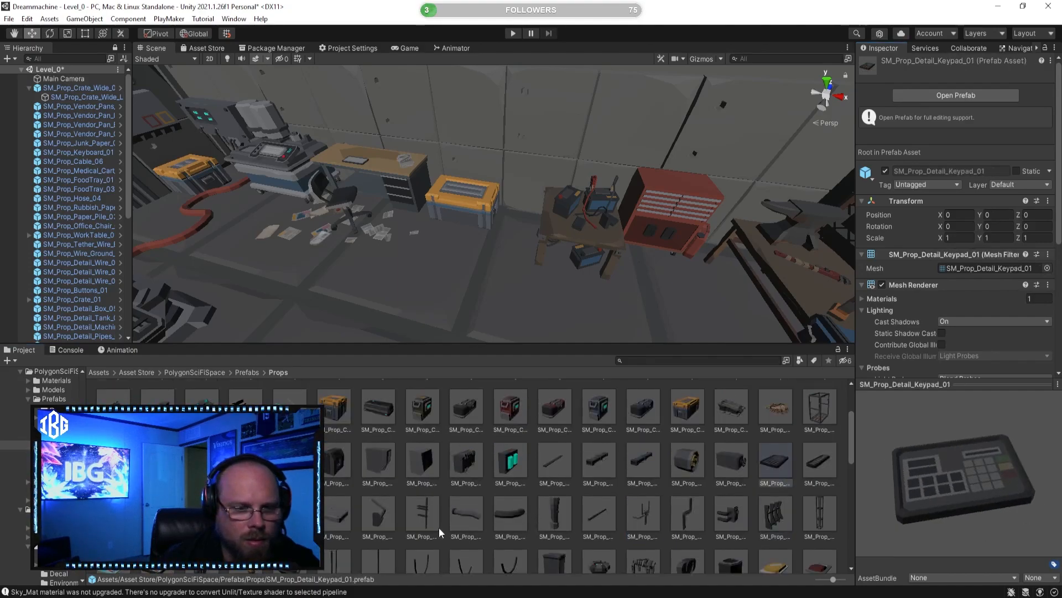
Step: Try a small prop from the Props folder on the desk by the keyboard, and delete it from the scene
{"action": "left_click", "coordinate": [381, 514]}
{"action": "right_click_drag", "start_coordinate": [534, 266], "coordinate": [562, 225]}
{"action": "key", "text": "w"}
{"action": "key", "text": "a"}
{"action": "left_click_drag", "start_coordinate": [378, 514], "coordinate": [367, 244]}
{"action": "left_click", "coordinate": [67, 33]}
{"action": "key", "text": "Delete"}
Step: Preview SM_Prop_Detail_Airvent_01 from several sides and browse further through the Props folder
{"action": "scroll", "coordinate": [391, 476], "scroll_direction": "down", "scroll_amount": 2}
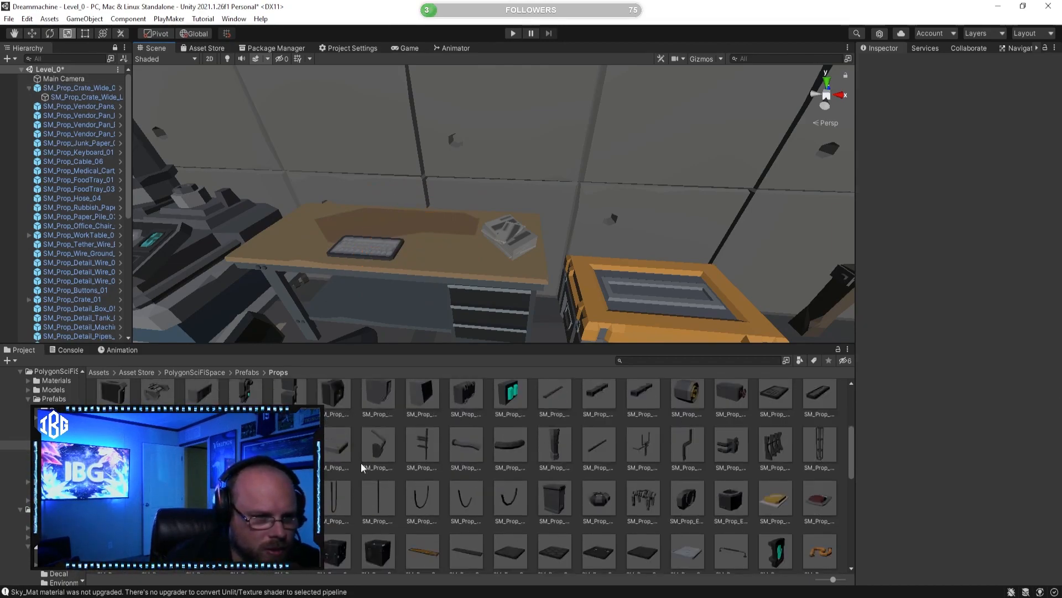
{"action": "left_click", "coordinate": [248, 395]}
{"action": "left_click", "coordinate": [206, 398]}
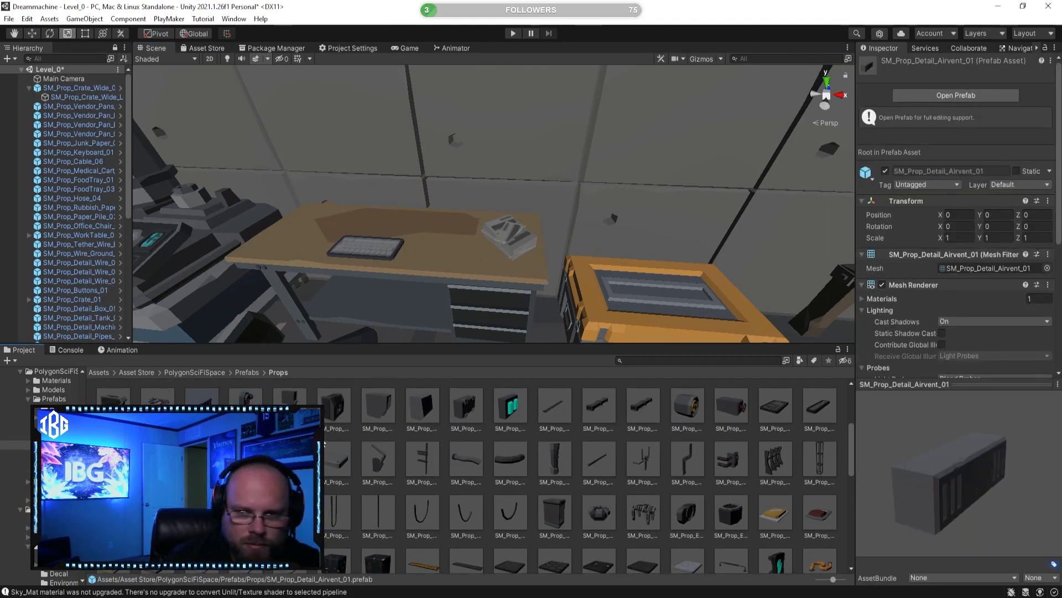
{"action": "scroll", "coordinate": [481, 462], "scroll_direction": "down", "scroll_amount": 1}
{"action": "scroll", "coordinate": [719, 449], "scroll_direction": "down", "scroll_amount": 1}
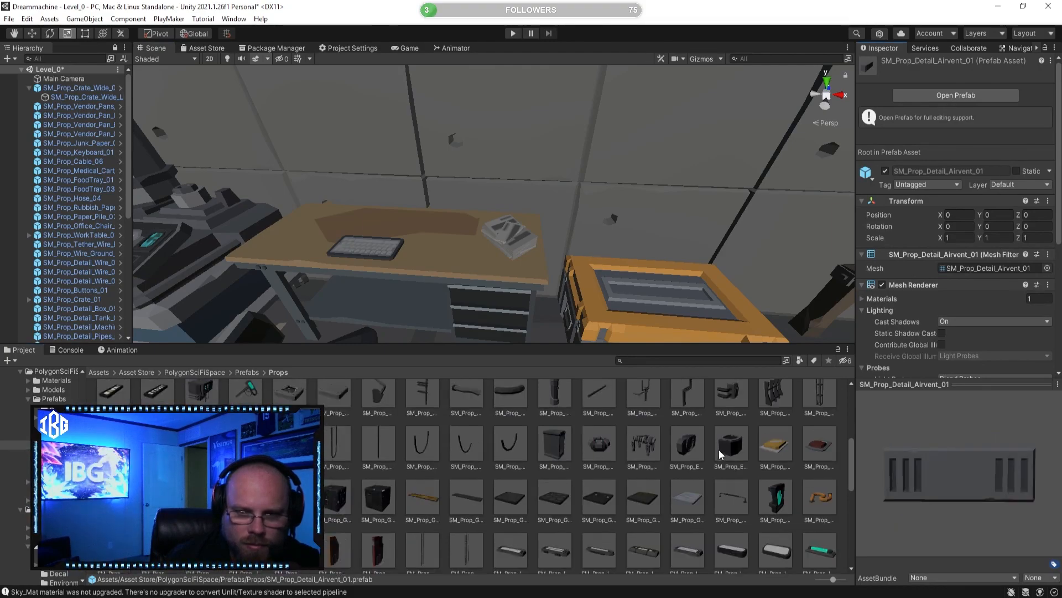
Step: Place SM_Prop_FoodPacket_01 and SM_Prop_FoodPacket_02 on the end of the desk beside the medical cart, scaling them down slightly
{"action": "left_click", "coordinate": [778, 452]}
{"action": "left_click_drag", "start_coordinate": [613, 281], "coordinate": [542, 354], "text": "alt"}
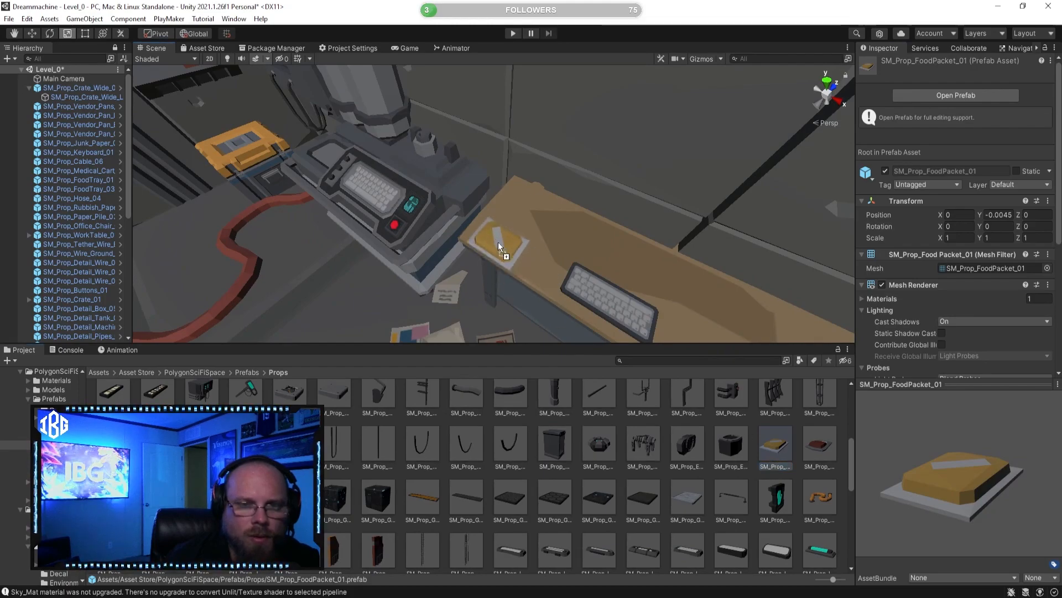
{"action": "left_click_drag", "start_coordinate": [510, 237], "coordinate": [509, 239]}
{"action": "key", "text": "f"}
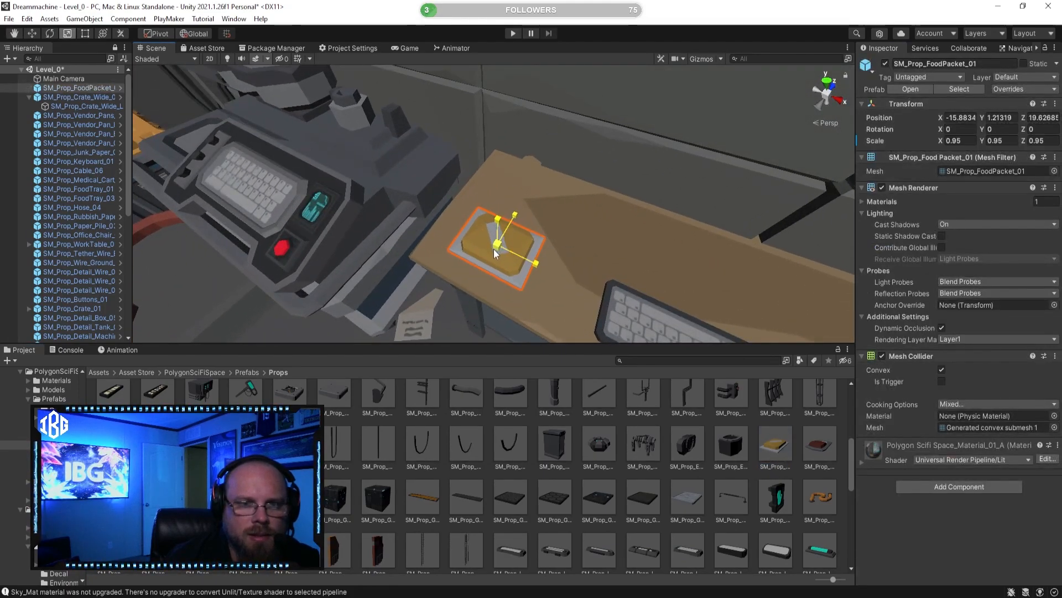
{"action": "left_click", "coordinate": [825, 451]}
{"action": "left_click_drag", "start_coordinate": [822, 450], "coordinate": [526, 193]}
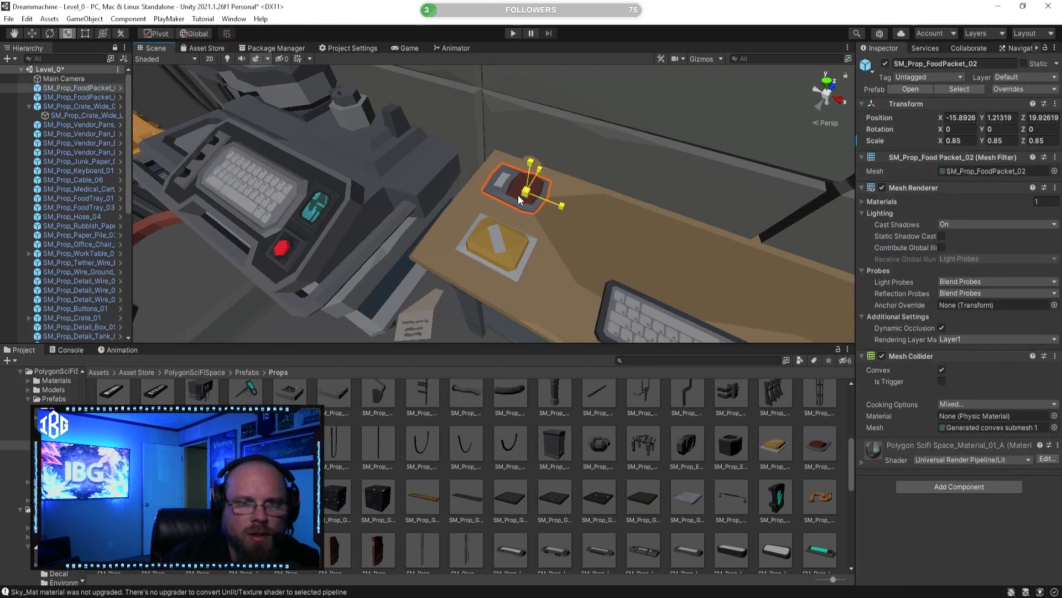
Step: Rotate both food packets on the desk, turning the yellow one about 24.6° around Y and scaling it to about 0.66
{"action": "left_click", "coordinate": [49, 33]}
{"action": "left_click_drag", "start_coordinate": [517, 243], "coordinate": [486, 280]}
{"action": "left_click", "coordinate": [512, 254]}
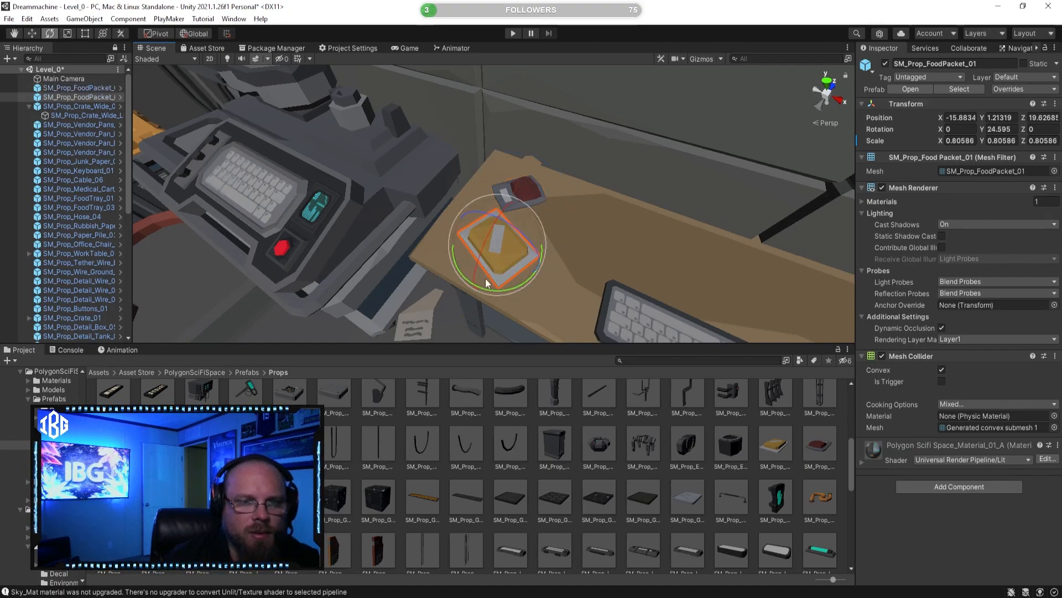
{"action": "left_click", "coordinate": [68, 33]}
{"action": "left_click_drag", "start_coordinate": [493, 244], "coordinate": [483, 244]}
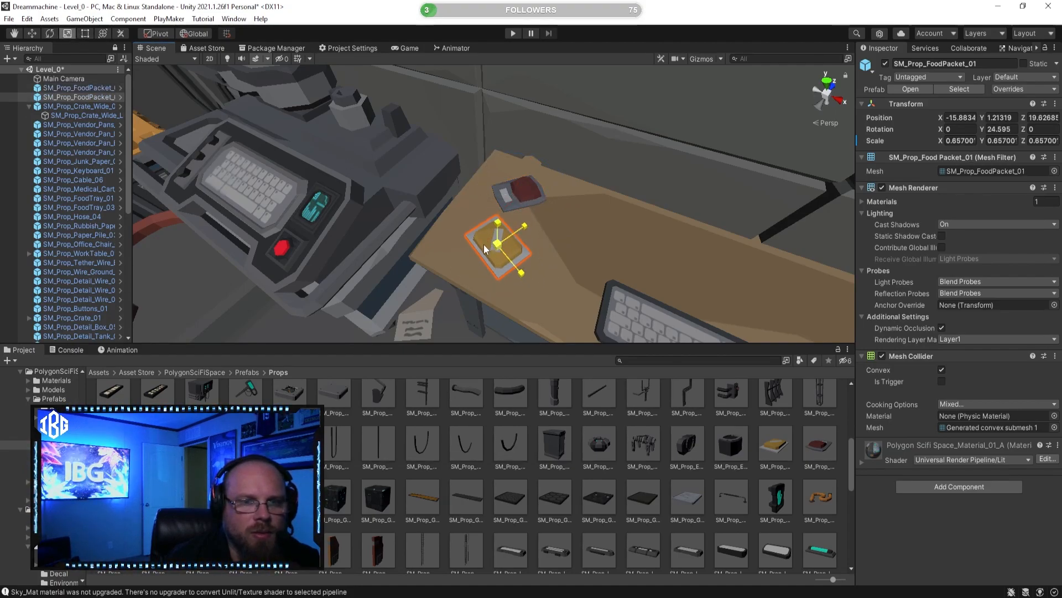
Step: Move the yellow food packet to the desk's edge at about X -16, Z 19.58, and reposition the red packet
{"action": "left_click", "coordinate": [32, 33]}
{"action": "left_click_drag", "start_coordinate": [511, 197], "coordinate": [506, 191]}
{"action": "left_click_drag", "start_coordinate": [537, 245], "coordinate": [503, 241]}
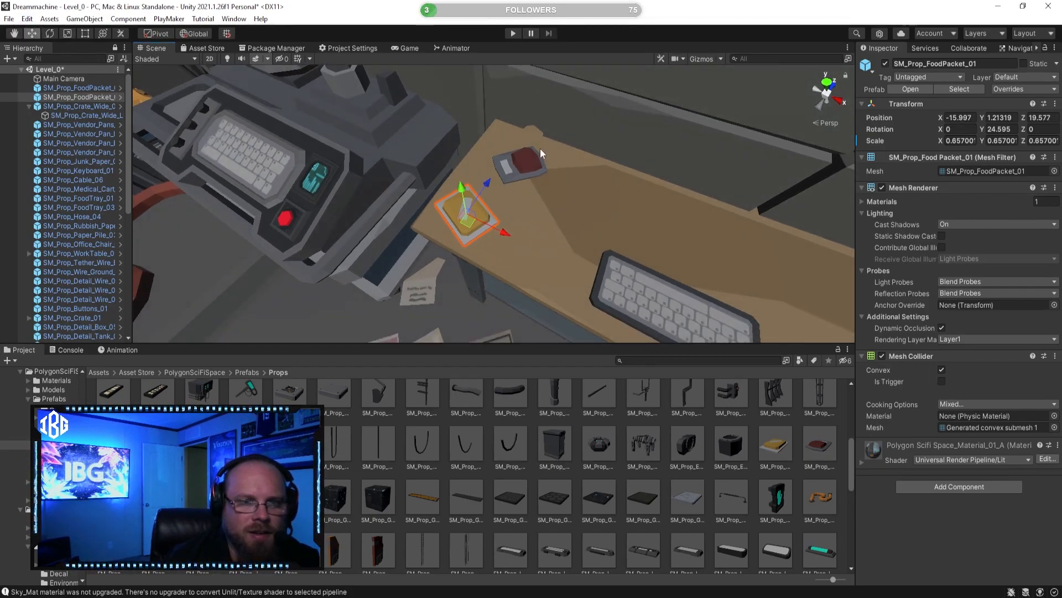
{"action": "left_click", "coordinate": [522, 172]}
{"action": "left_click_drag", "start_coordinate": [546, 131], "coordinate": [534, 147]}
Step: Preview SM_Prop_EscapePod_Hatch_Large_01 and neighbouring prefabs in the Props folder while looking over the room
{"action": "left_click", "coordinate": [758, 474]}
{"action": "left_click", "coordinate": [818, 498]}
{"action": "right_click_drag", "start_coordinate": [726, 302], "coordinate": [664, 255]}
{"action": "left_click", "coordinate": [731, 434]}
{"action": "left_click", "coordinate": [695, 449]}
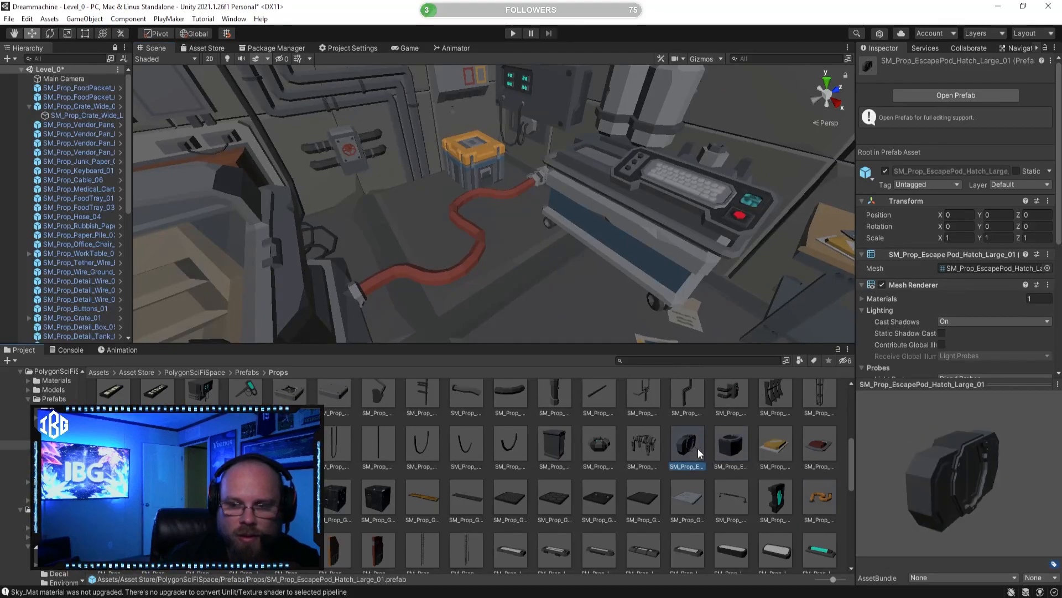
{"action": "left_click", "coordinate": [777, 496]}
Step: Place SM_Prop_Detail_Wirebox_01 on the floor at the end of the red hose beside the orange crate
{"action": "mouse_move", "coordinate": [494, 245]}
{"action": "right_mouse_down"}
{"action": "mouse_move", "coordinate": [558, 218]}
{"action": "mouse_move", "coordinate": [503, 229]}
{"action": "right_mouse_up"}
{"action": "left_click", "coordinate": [558, 432]}
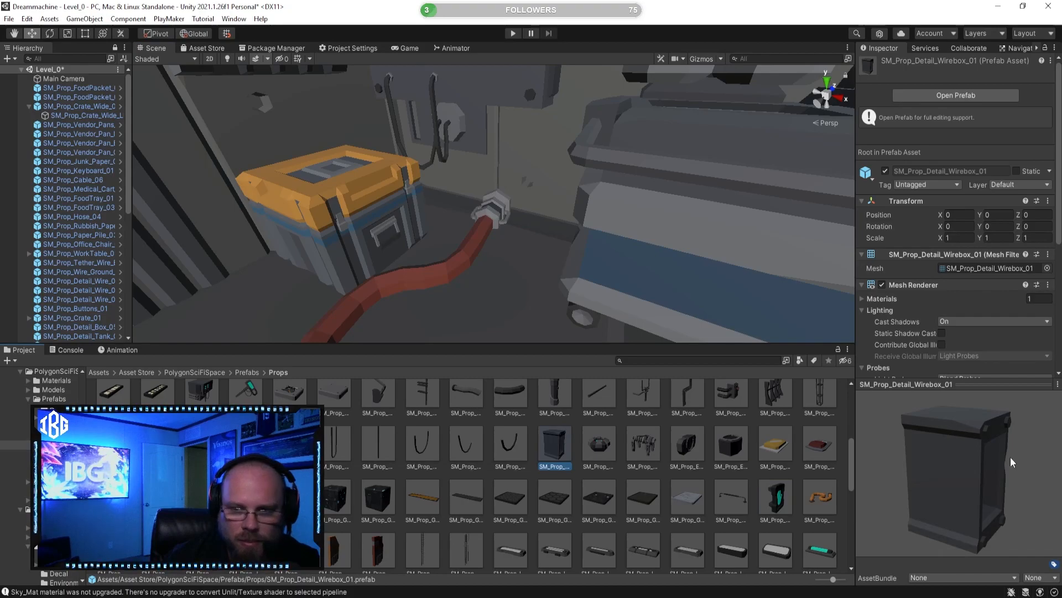
{"action": "left_click_drag", "start_coordinate": [540, 434], "coordinate": [486, 242]}
{"action": "left_click", "coordinate": [494, 220]}
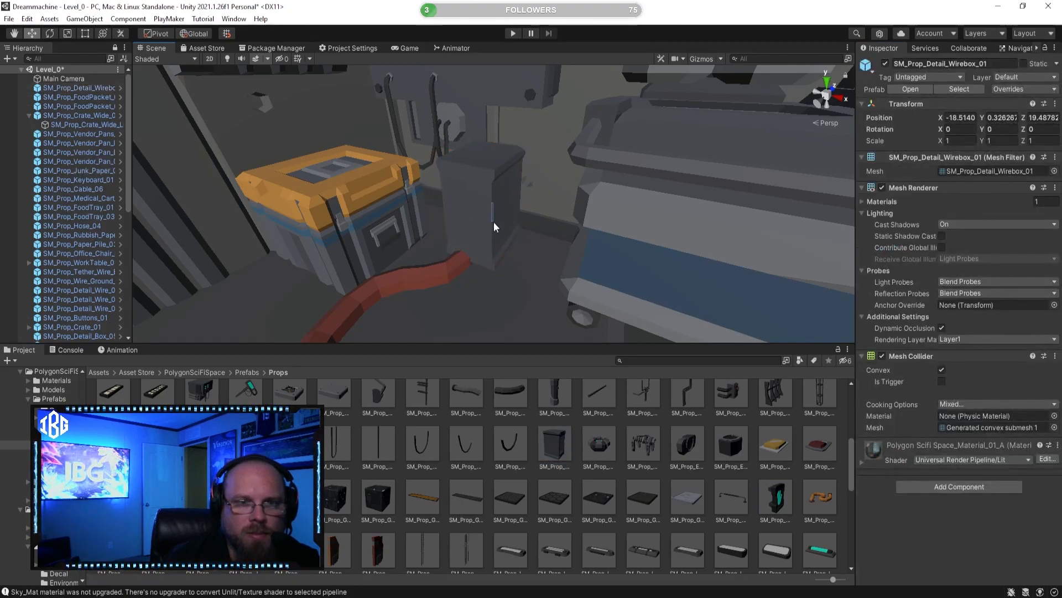
{"action": "left_click", "coordinate": [481, 205]}
Step: Move the wirebox over the hose connector near the wall, at about X -18.68, Y 0.07, Z 20.05
{"action": "left_click_drag", "start_coordinate": [487, 201], "coordinate": [527, 221]}
{"action": "right_click_drag", "start_coordinate": [566, 238], "coordinate": [535, 249]}
{"action": "mouse_move", "coordinate": [535, 249]}
{"action": "left_mouse_down"}
{"action": "mouse_move", "coordinate": [548, 254]}
{"action": "mouse_move", "coordinate": [539, 256]}
{"action": "left_mouse_up"}
{"action": "right_click_drag", "start_coordinate": [538, 256], "coordinate": [436, 254]}
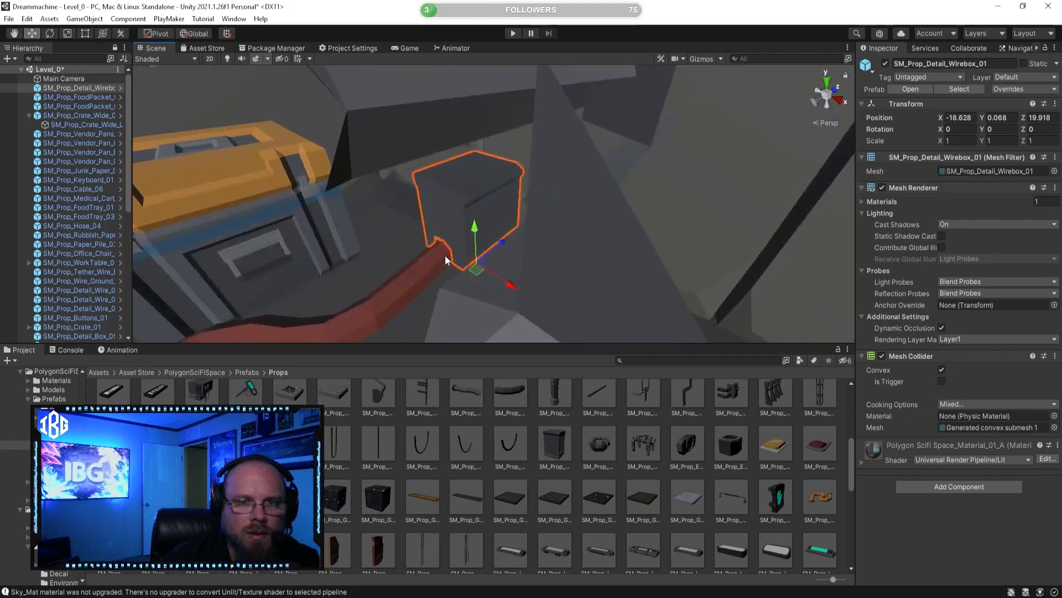
{"action": "left_click_drag", "start_coordinate": [500, 242], "coordinate": [513, 233]}
{"action": "right_click_drag", "start_coordinate": [514, 233], "coordinate": [596, 258]}
{"action": "left_click_drag", "start_coordinate": [596, 258], "coordinate": [575, 260]}
Step: Rotate the wirebox to about -270° around the Y axis
{"action": "left_click", "coordinate": [84, 34]}
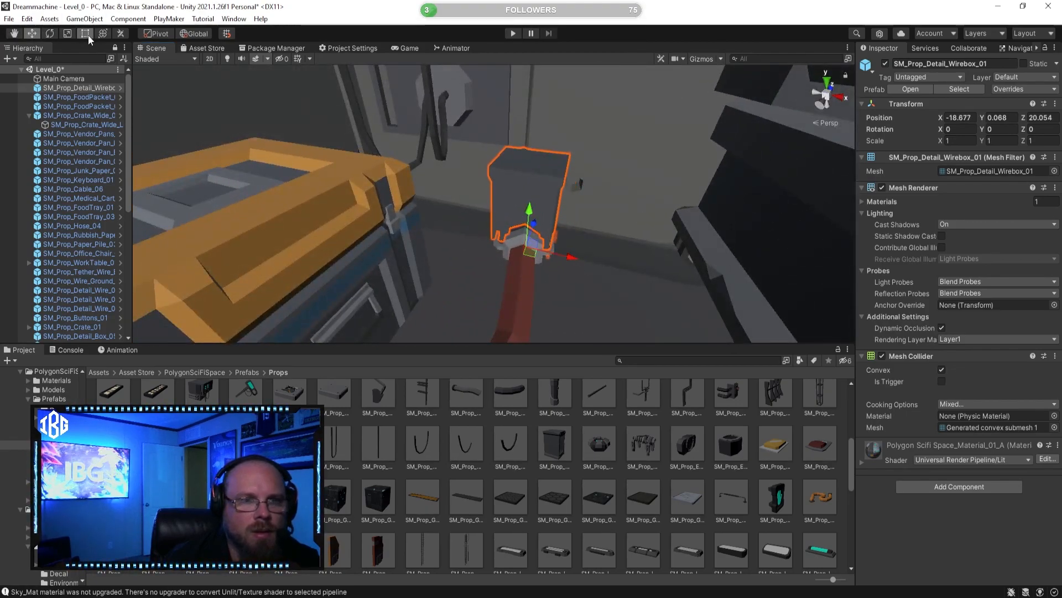
{"action": "key", "text": "e"}
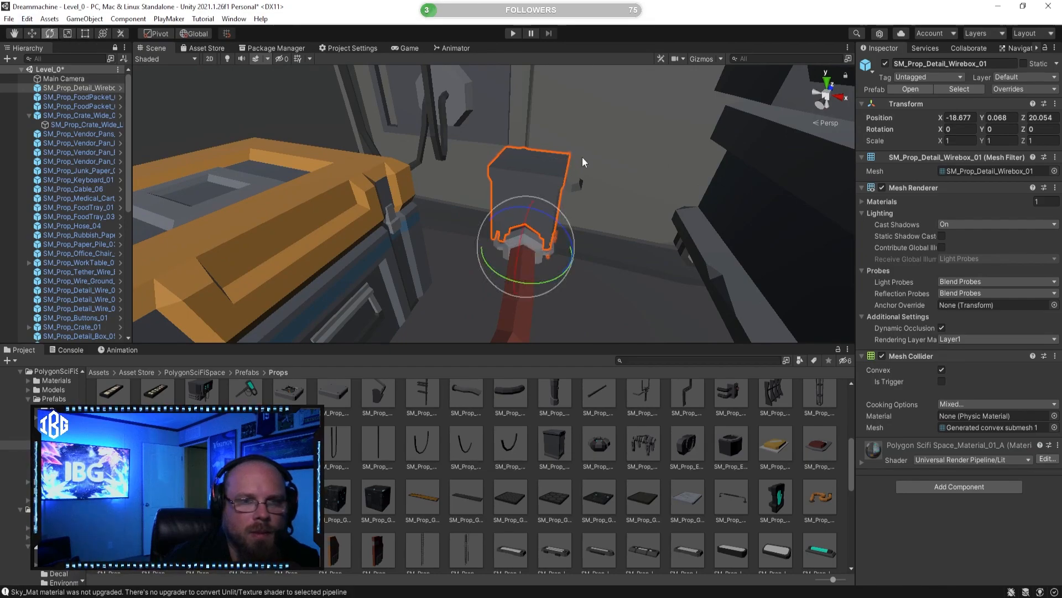
{"action": "left_click_drag", "start_coordinate": [545, 284], "coordinate": [943, 205]}
Step: Adjust the rotated wirebox's position so it lines up with the hose connector and the wall
{"action": "key", "text": "w"}
{"action": "right_click_drag", "start_coordinate": [506, 160], "coordinate": [451, 204]}
{"action": "left_click_drag", "start_coordinate": [442, 228], "coordinate": [443, 229]}
{"action": "right_click_drag", "start_coordinate": [443, 229], "coordinate": [335, 200]}
{"action": "left_click", "coordinate": [548, 214]}
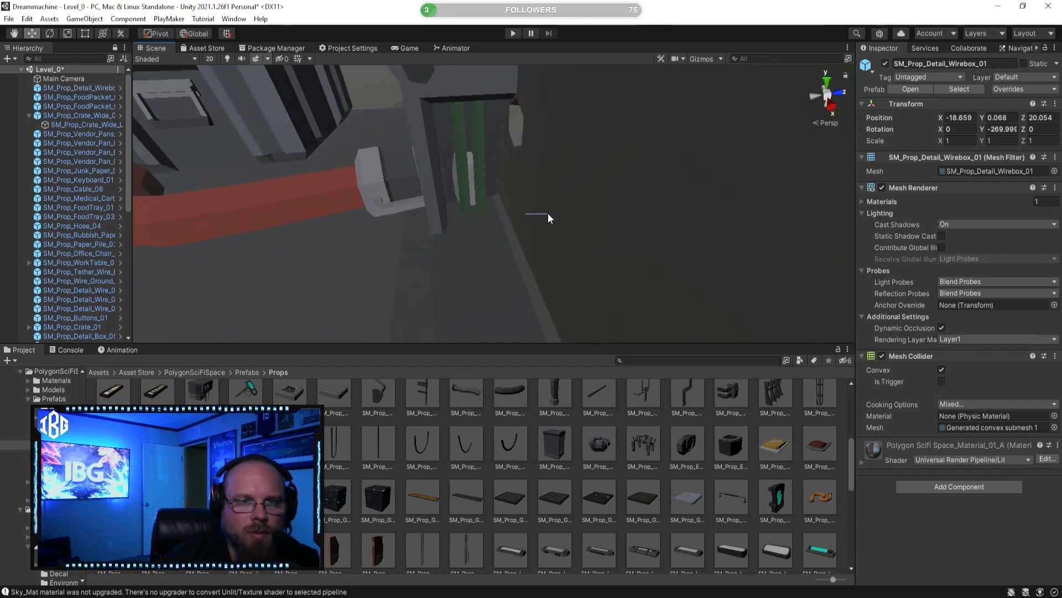
{"action": "left_click", "coordinate": [466, 109]}
{"action": "right_click_drag", "start_coordinate": [466, 109], "coordinate": [488, 135]}
{"action": "left_click_drag", "start_coordinate": [500, 210], "coordinate": [530, 198]}
Step: Survey the room from above and preview SM_Prop_FoodPacket_04 and SM_Prop_FoodTray_01 in the Props folder
{"action": "left_click", "coordinate": [585, 420]}
{"action": "right_click_drag", "start_coordinate": [429, 190], "coordinate": [460, 210]}
{"action": "key", "text": "a"}
{"action": "key", "text": "s"}
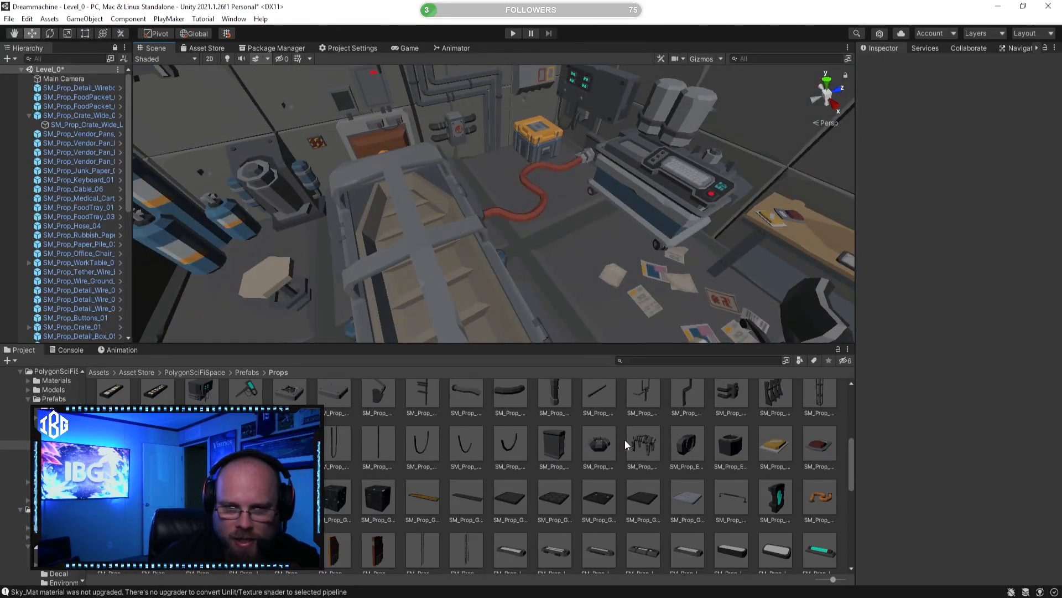
{"action": "scroll", "coordinate": [639, 423], "scroll_direction": "up", "scroll_amount": 1}
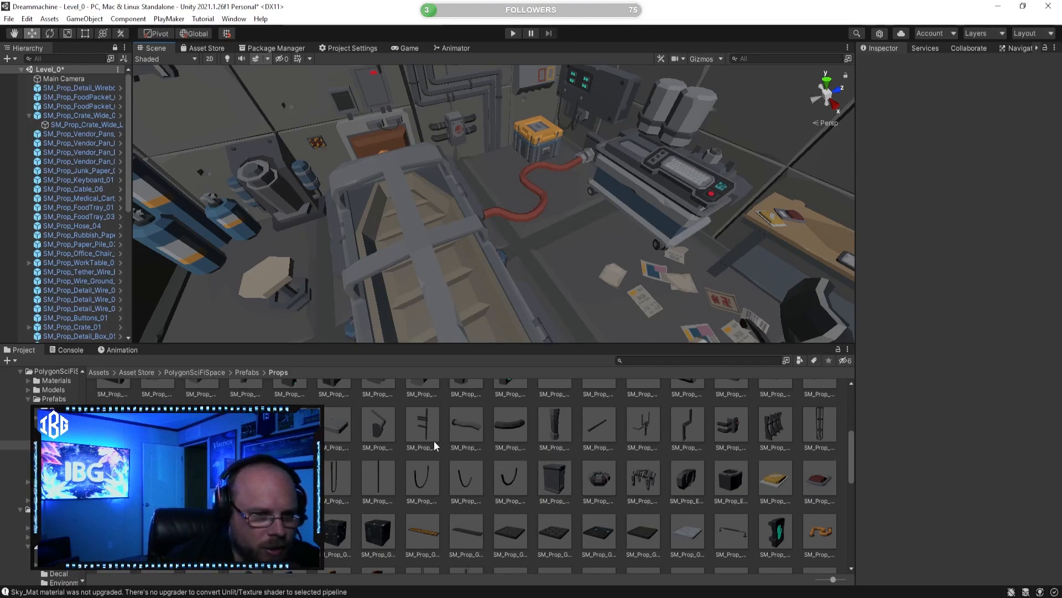
{"action": "scroll", "coordinate": [437, 444], "scroll_direction": "up", "scroll_amount": 1}
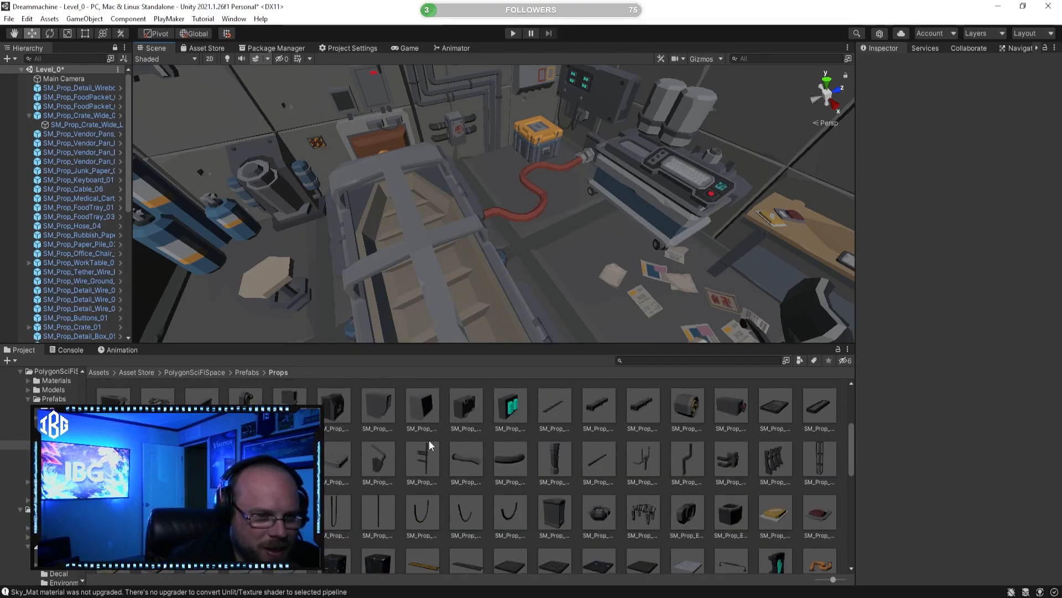
{"action": "left_click", "coordinate": [158, 538]}
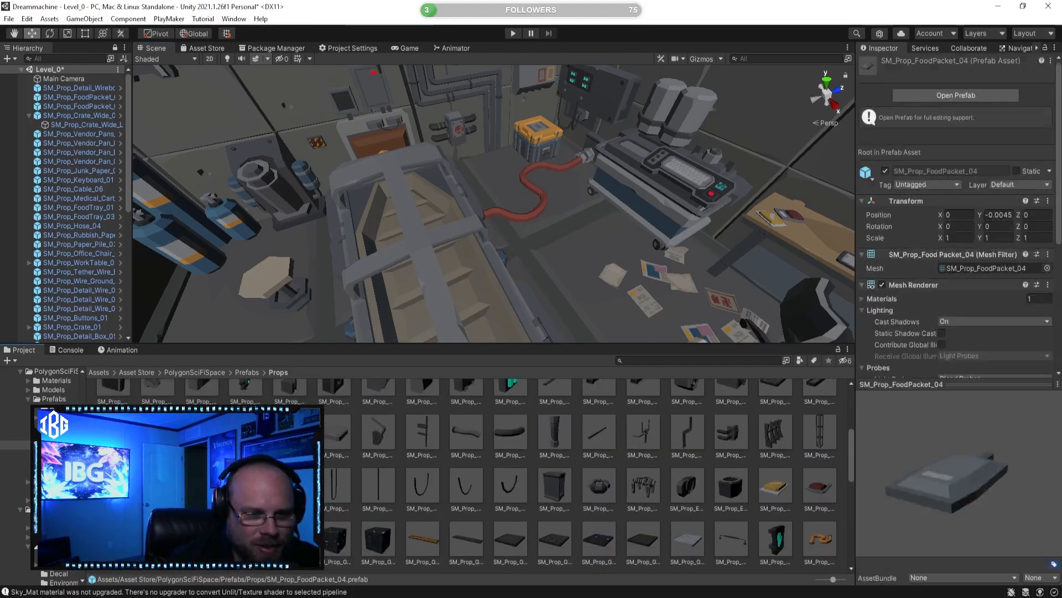
{"action": "left_click", "coordinate": [202, 538]}
{"action": "right_click_drag", "start_coordinate": [451, 230], "coordinate": [559, 227]}
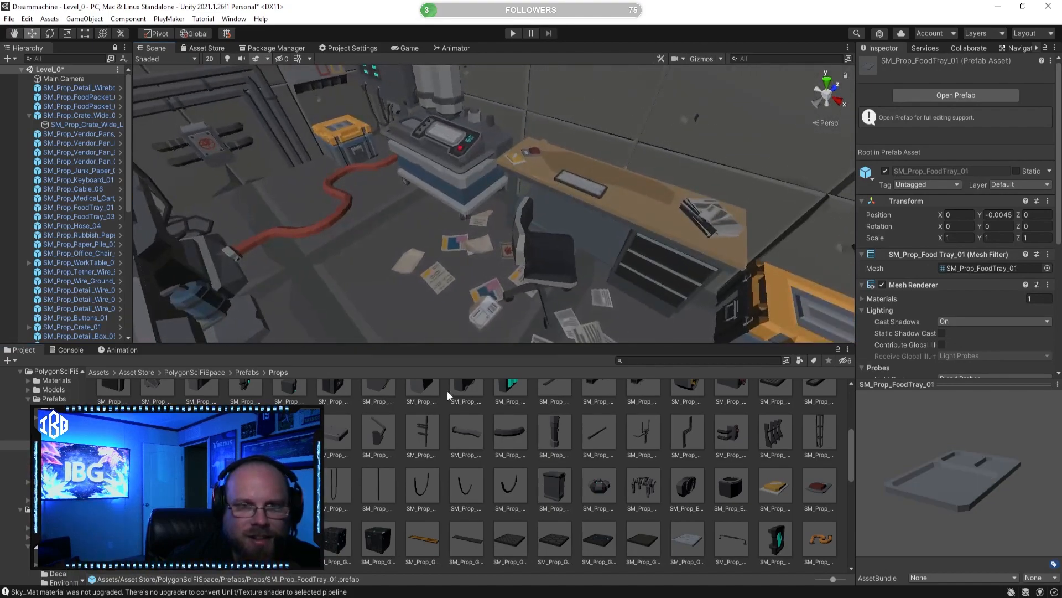
Step: Browse further through the Props folder, previewing SM_Prop_Greeble_Cube_02, SM_Prop_Medical_Cart_01 and SM_Prop_MapTable_01
{"action": "scroll", "coordinate": [361, 490], "scroll_direction": "down", "scroll_amount": 2}
{"action": "left_click", "coordinate": [373, 508]}
{"action": "scroll", "coordinate": [613, 502], "scroll_direction": "down", "scroll_amount": 2}
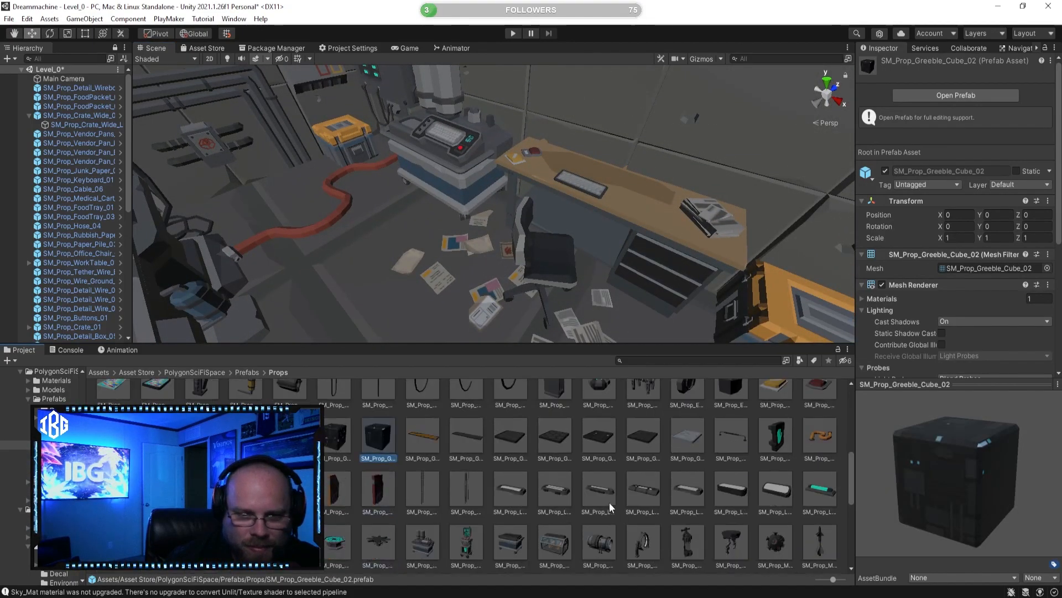
{"action": "scroll", "coordinate": [532, 493], "scroll_direction": "down", "scroll_amount": 1}
{"action": "left_click", "coordinate": [430, 505]}
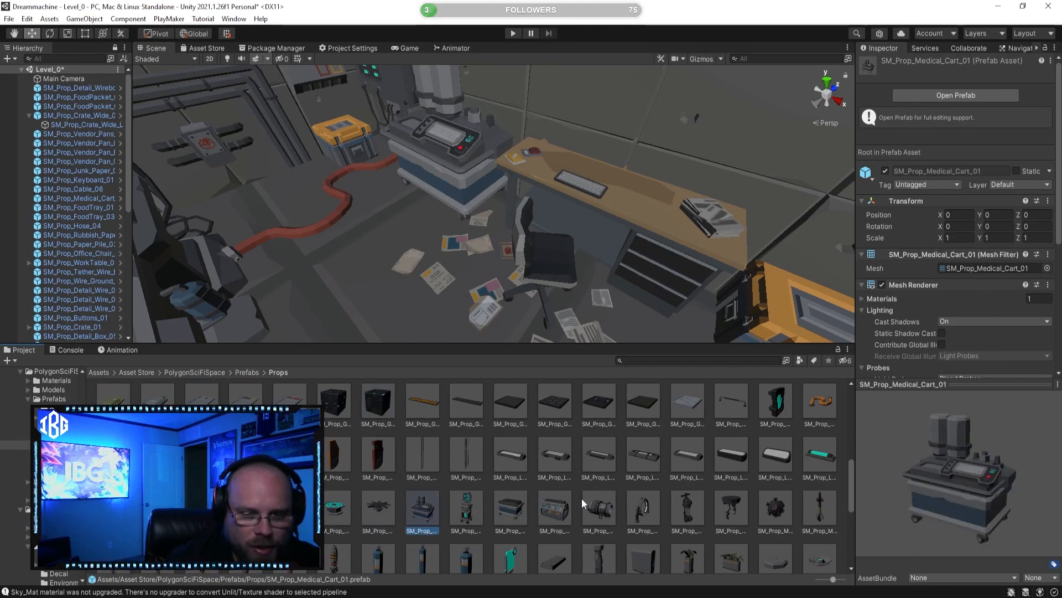
{"action": "left_click", "coordinate": [333, 506]}
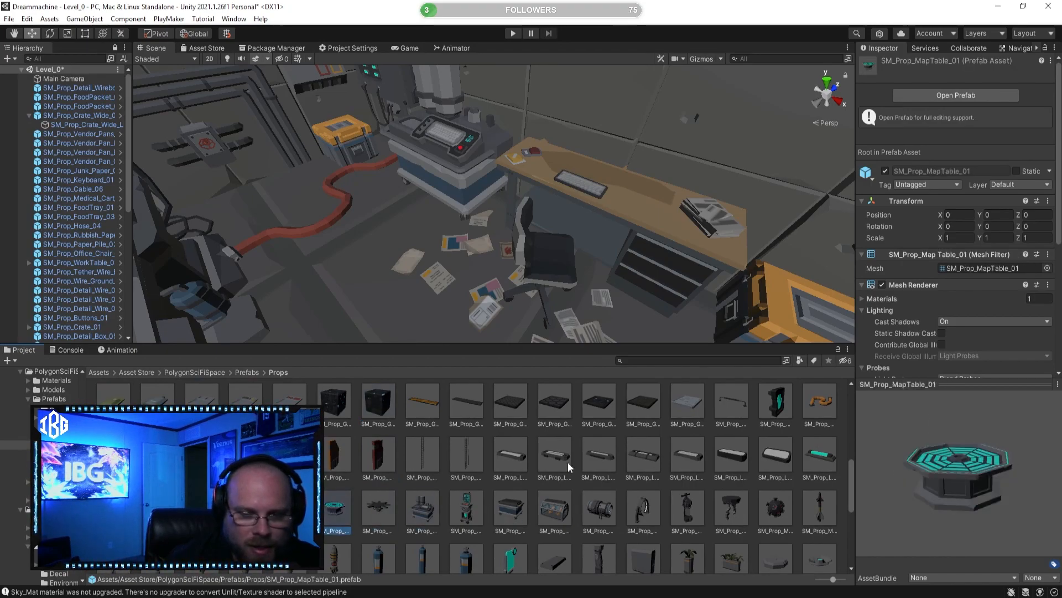
{"action": "scroll", "coordinate": [698, 500], "scroll_direction": "down", "scroll_amount": 2}
Step: Look across the desk room and preview the screen props, including SM_Prop_Screen_02 and SM_Prop_Screen_01
{"action": "right_click_drag", "start_coordinate": [631, 303], "coordinate": [539, 249]}
{"action": "key", "text": "s"}
{"action": "key", "text": "w"}
{"action": "scroll", "coordinate": [434, 443], "scroll_direction": "down", "scroll_amount": 1}
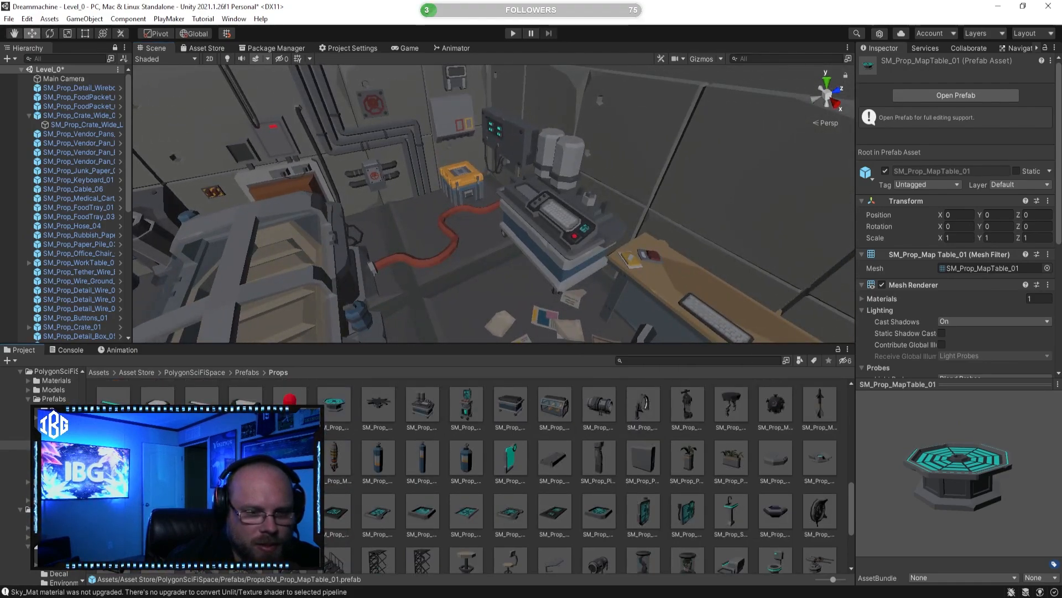
{"action": "left_click", "coordinate": [337, 512]}
{"action": "key", "text": "Left"}
{"action": "key", "text": "Left"}
{"action": "key", "text": "Left"}
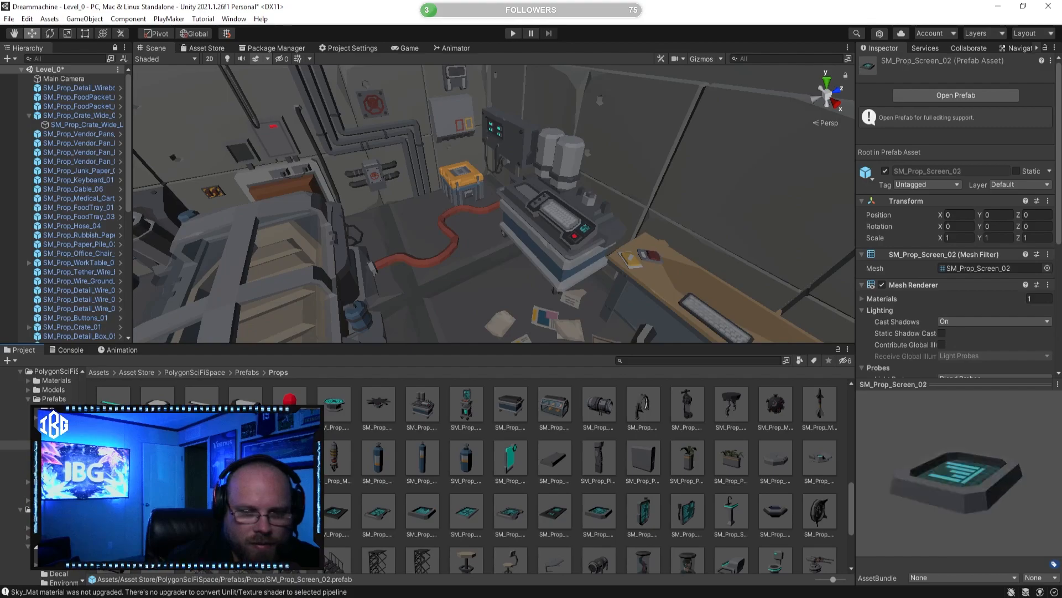
{"action": "scroll", "coordinate": [459, 496], "scroll_direction": "down", "scroll_amount": 1}
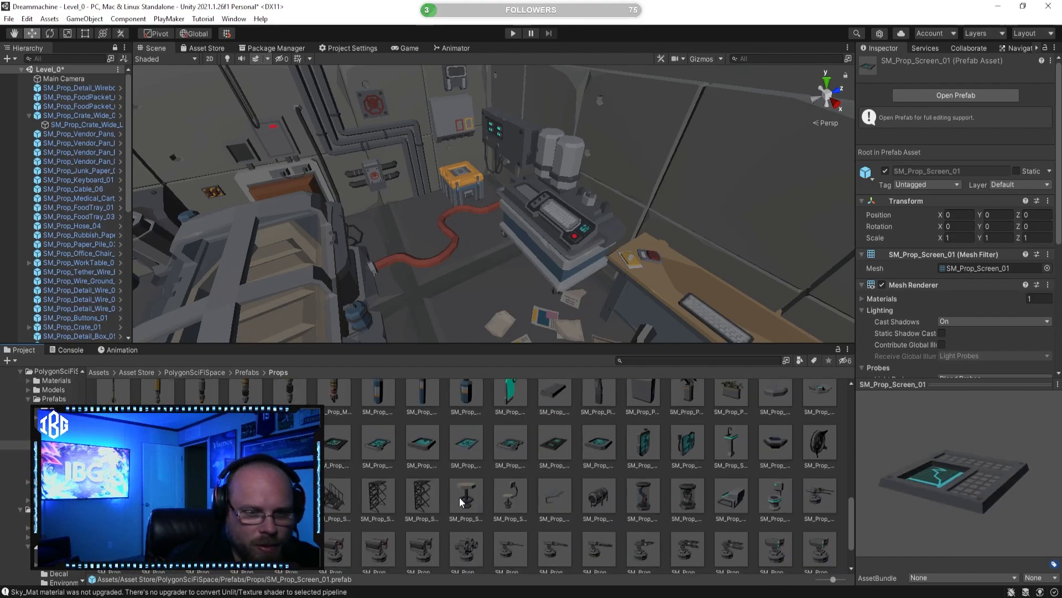
Step: Preview the props below the screens, inspecting SM_Prop_Test_Tube_02 from several sides and then SM_Prop_Test_Tube_01
{"action": "left_click", "coordinate": [461, 497]}
{"action": "left_click", "coordinate": [552, 497]}
{"action": "left_click", "coordinate": [598, 503]}
{"action": "left_click_drag", "start_coordinate": [963, 517], "coordinate": [785, 479]}
{"action": "left_click", "coordinate": [684, 492]}
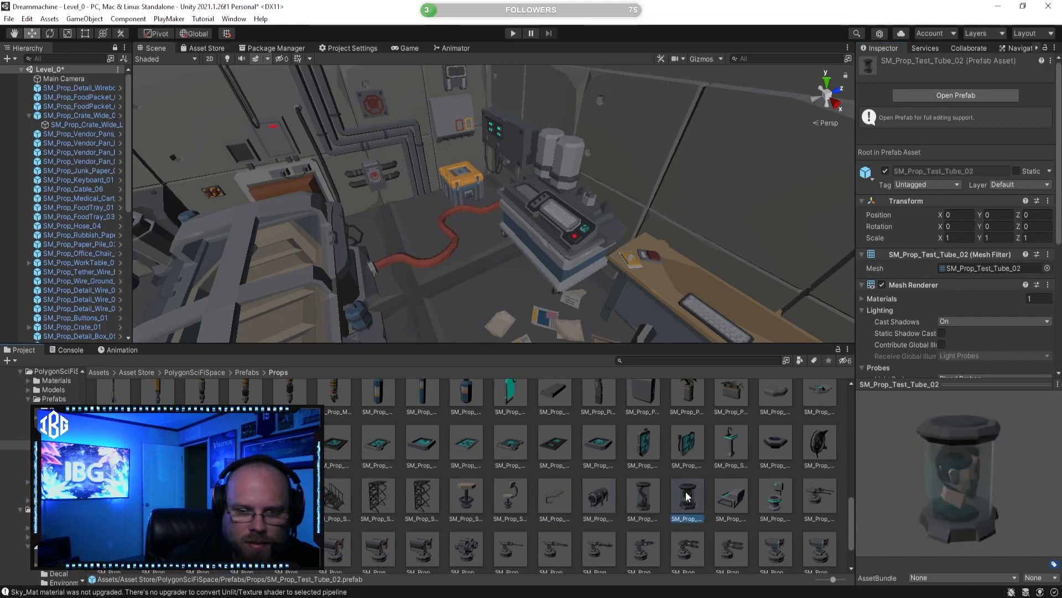
{"action": "left_click_drag", "start_coordinate": [1015, 492], "coordinate": [908, 476]}
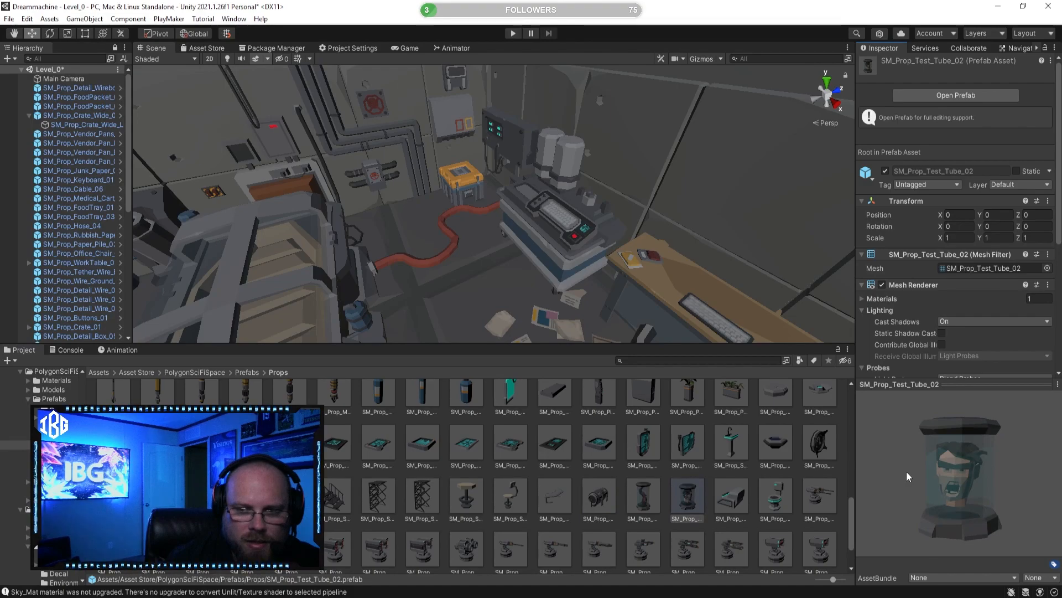
{"action": "left_click", "coordinate": [643, 496]}
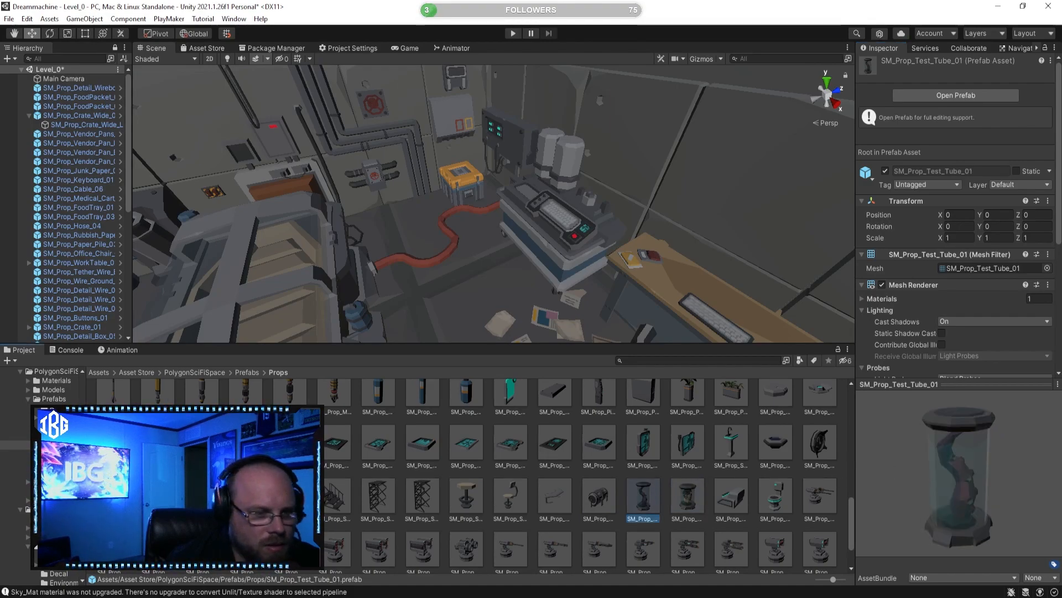
Step: Preview SM_Prop_SquareTable_01 and the last props in the folder, including SM_Prop_Wires_03 and SM_Prop_Wires_05
{"action": "left_click", "coordinate": [246, 497]}
{"action": "left_click", "coordinate": [290, 497]}
{"action": "scroll", "coordinate": [301, 507], "scroll_direction": "down", "scroll_amount": 2}
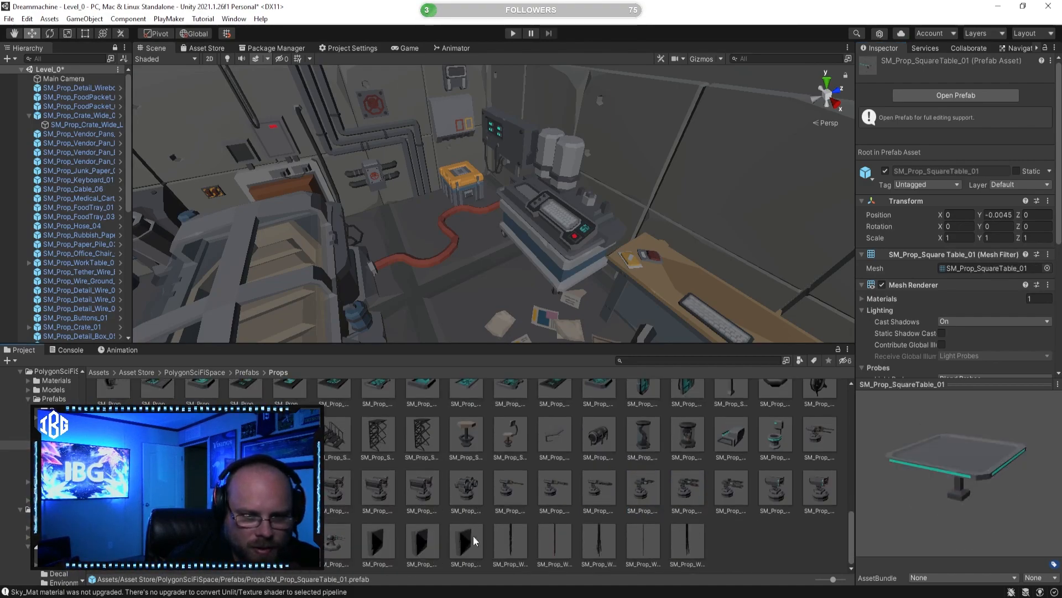
{"action": "left_click", "coordinate": [478, 538]}
{"action": "left_click_drag", "start_coordinate": [903, 539], "coordinate": [907, 474]}
{"action": "left_click", "coordinate": [653, 531]}
{"action": "left_click", "coordinate": [608, 541]}
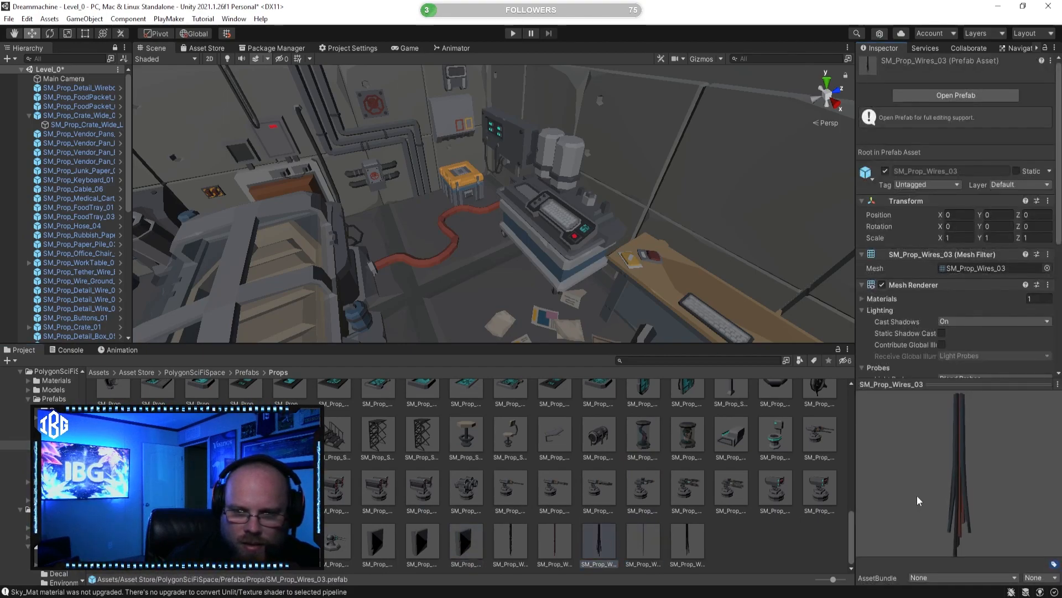
{"action": "left_click", "coordinate": [687, 542]}
{"action": "left_click_drag", "start_coordinate": [919, 474], "coordinate": [847, 474]}
Step: Return to the start of the Props folder and preview SM_Prop_Battery_02 and SM_Prop_Buttons_08
{"action": "scroll", "coordinate": [719, 504], "scroll_direction": "up", "scroll_amount": 15}
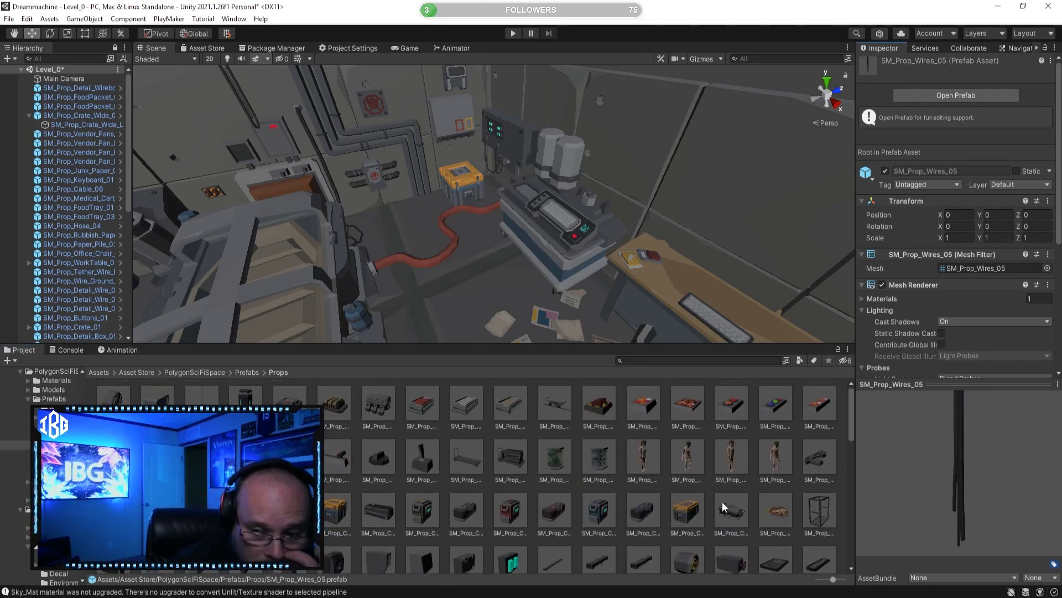
{"action": "left_click", "coordinate": [344, 398]}
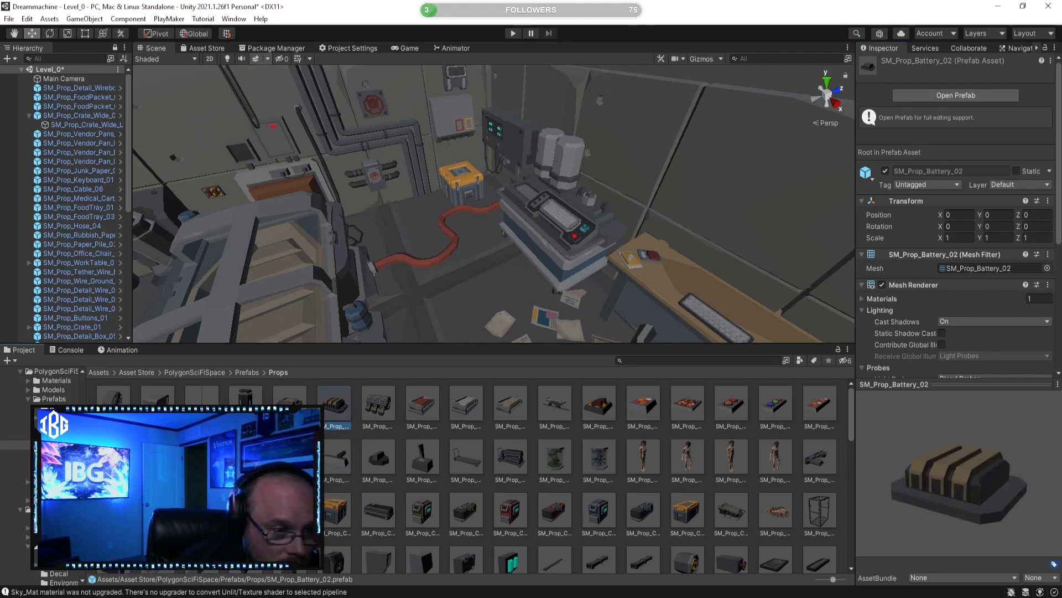
{"action": "left_click", "coordinate": [157, 457]}
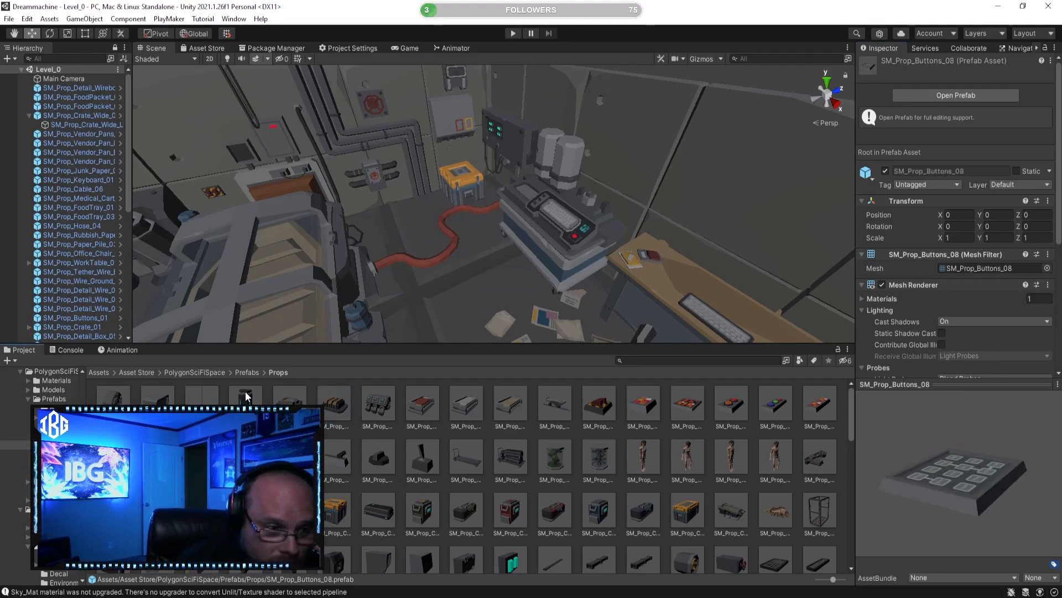
Step: Open the Prefabs folder of the PolygonSciFiCity asset pack
{"action": "left_click", "coordinate": [144, 372]}
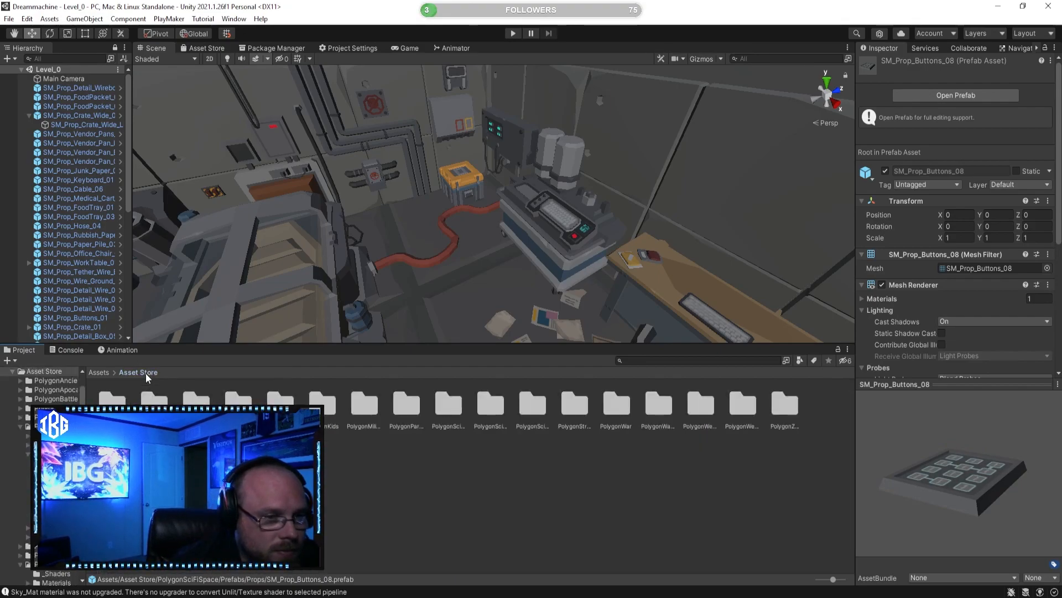
{"action": "double_click", "coordinate": [483, 408]}
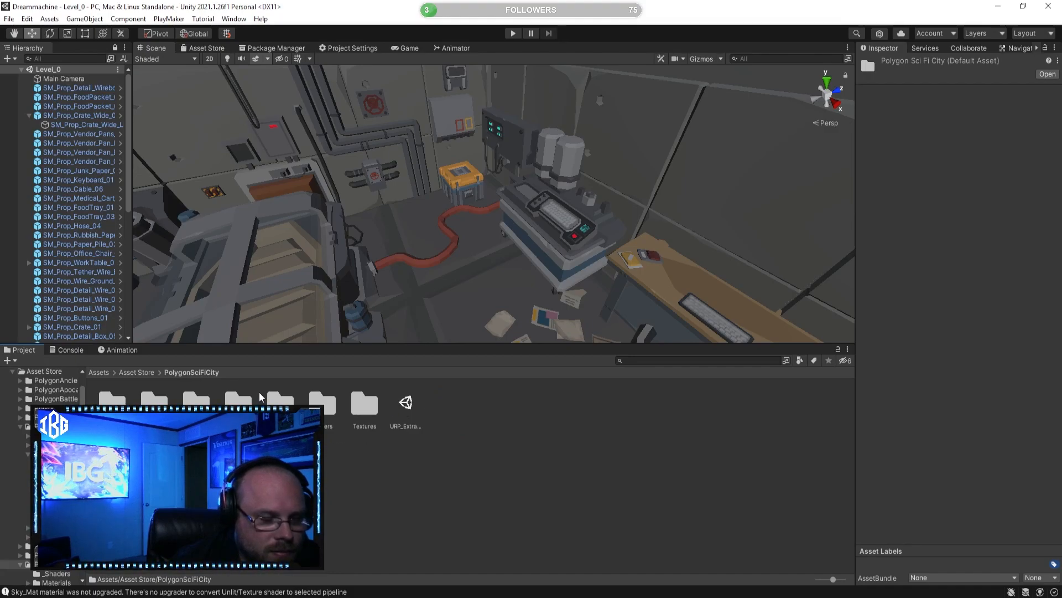
{"action": "double_click", "coordinate": [246, 401]}
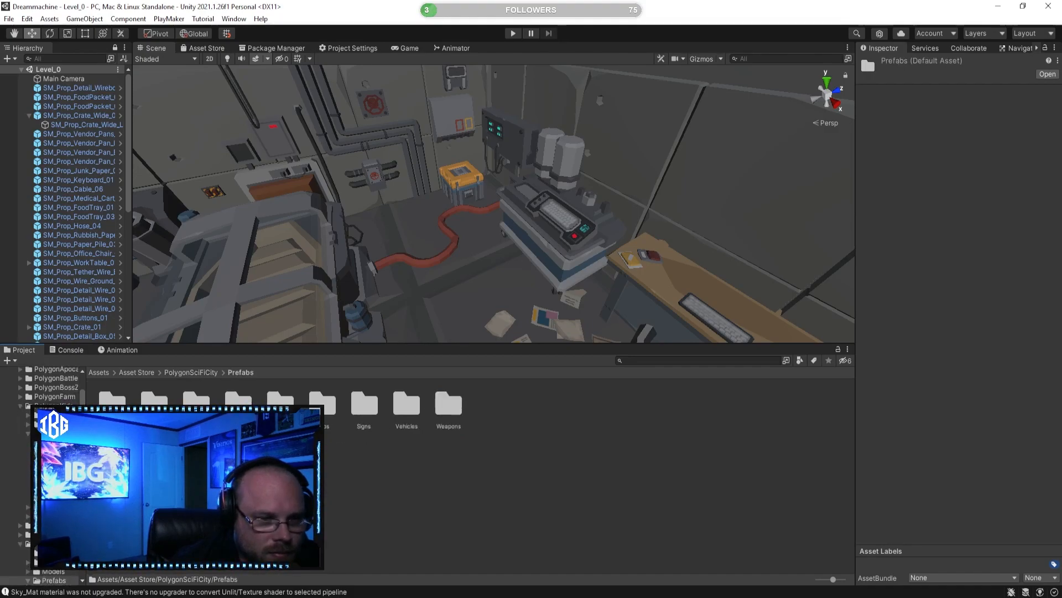
Step: Open the PolygonSciFiCity Props folder and preview SM_Prop_Atm_01, SM_Prop_Bank_Booth_01, SM_Prop_Box_RobotParts_01 and SM_Prop_Box_Supplies_01
{"action": "left_click", "coordinate": [320, 402]}
{"action": "double_click", "coordinate": [320, 403]}
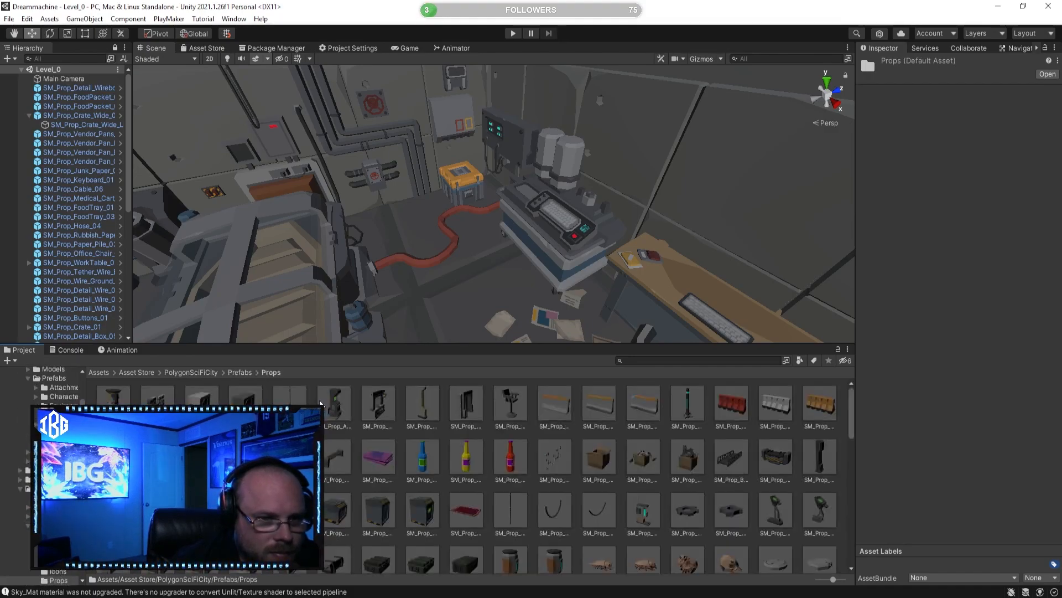
{"action": "left_click", "coordinate": [342, 397]}
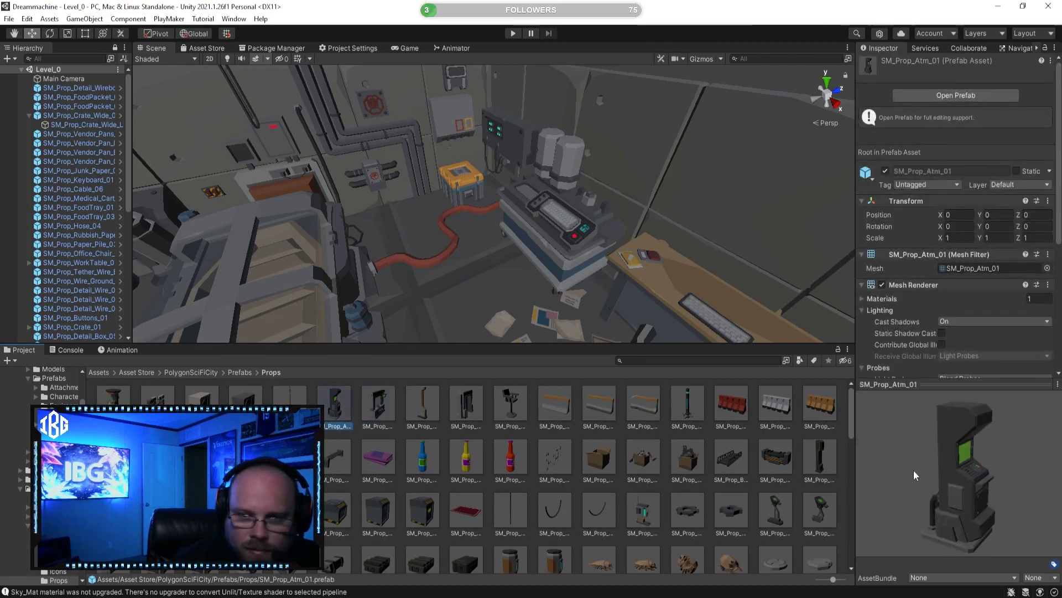
{"action": "left_click", "coordinate": [387, 406]}
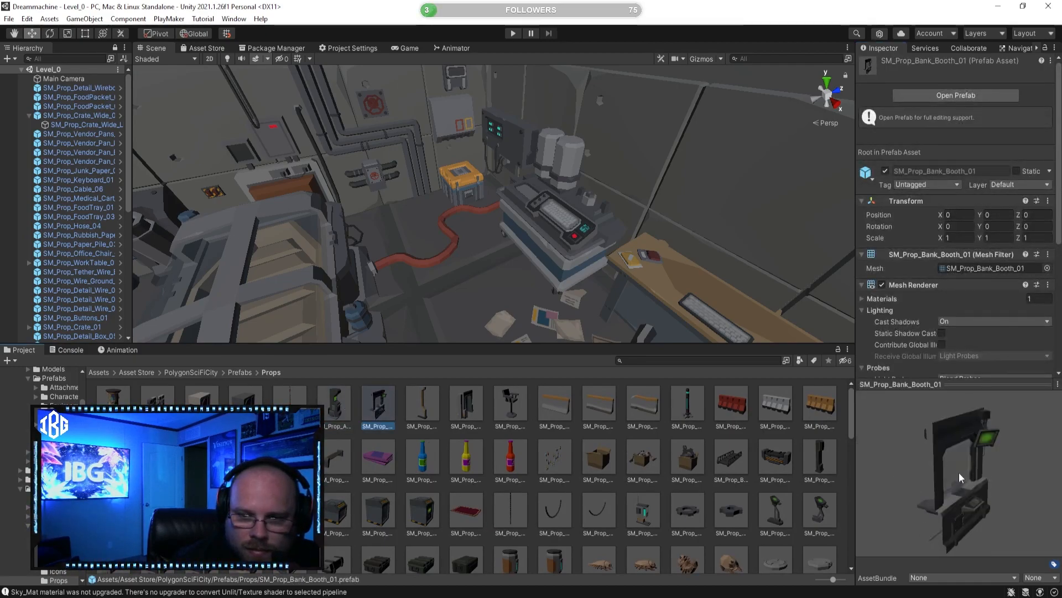
{"action": "left_click", "coordinate": [643, 458]}
{"action": "left_click_drag", "start_coordinate": [933, 495], "coordinate": [734, 511]}
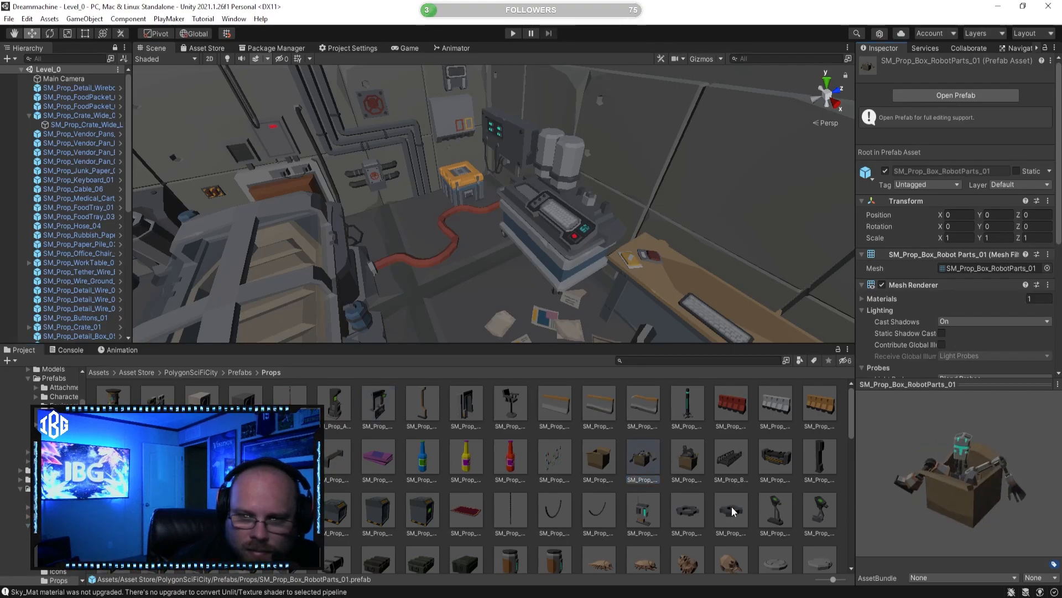
{"action": "left_click_drag", "start_coordinate": [930, 481], "coordinate": [819, 493]}
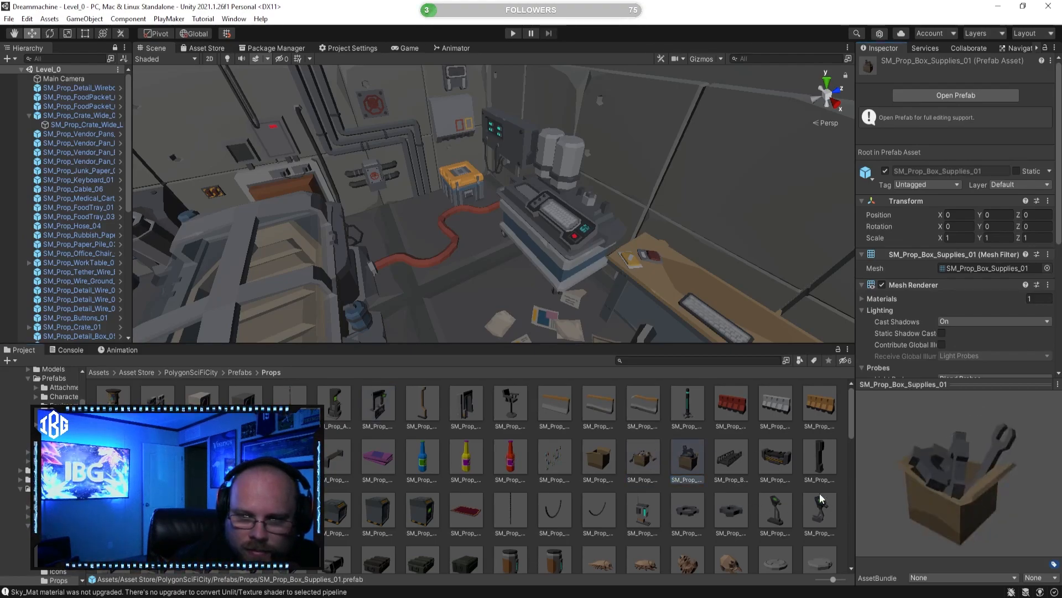
Step: Place SM_Prop_Box_Supplies_01 on the orange crate beside the desk and lower it onto the lid at about Y 0.942
{"action": "right_click_drag", "start_coordinate": [362, 256], "coordinate": [477, 266]}
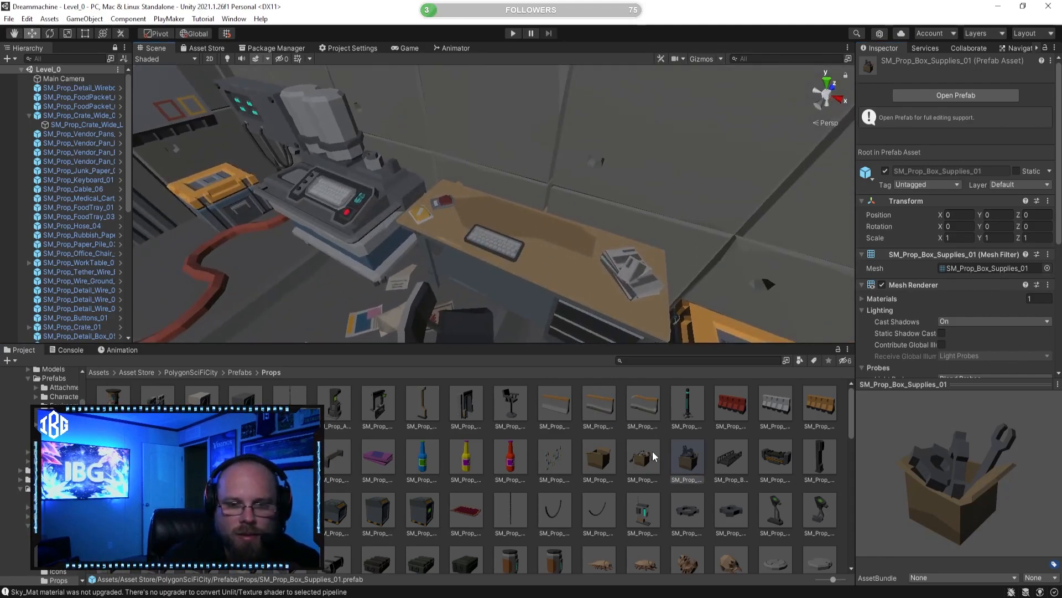
{"action": "left_click_drag", "start_coordinate": [624, 349], "coordinate": [565, 266]}
{"action": "mouse_move", "coordinate": [566, 266]}
{"action": "right_mouse_down"}
{"action": "mouse_move", "coordinate": [729, 294]}
{"action": "mouse_move", "coordinate": [581, 278]}
{"action": "right_mouse_up"}
{"action": "left_click_drag", "start_coordinate": [509, 167], "coordinate": [705, 195]}
{"action": "key", "text": "f"}
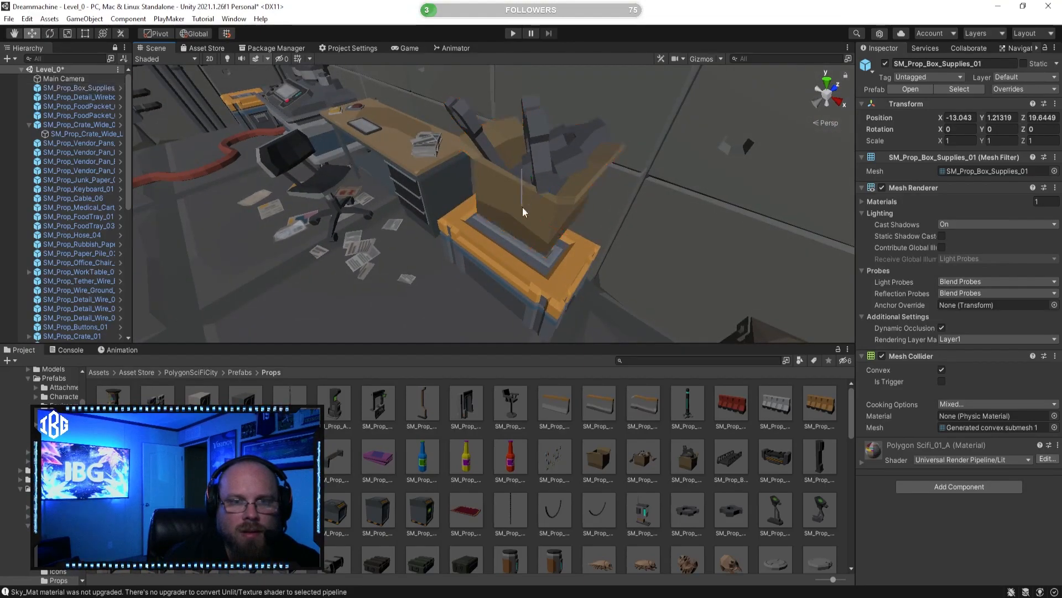
{"action": "left_click_drag", "start_coordinate": [533, 182], "coordinate": [510, 223]}
Step: Scale the supplies box down uniformly to about 0.648 and rotate it 180 degrees around Y
{"action": "left_click", "coordinate": [68, 34]}
{"action": "right_click_drag", "start_coordinate": [310, 168], "coordinate": [487, 145]}
{"action": "left_click_drag", "start_coordinate": [486, 145], "coordinate": [453, 154]}
{"action": "left_click", "coordinate": [31, 34]}
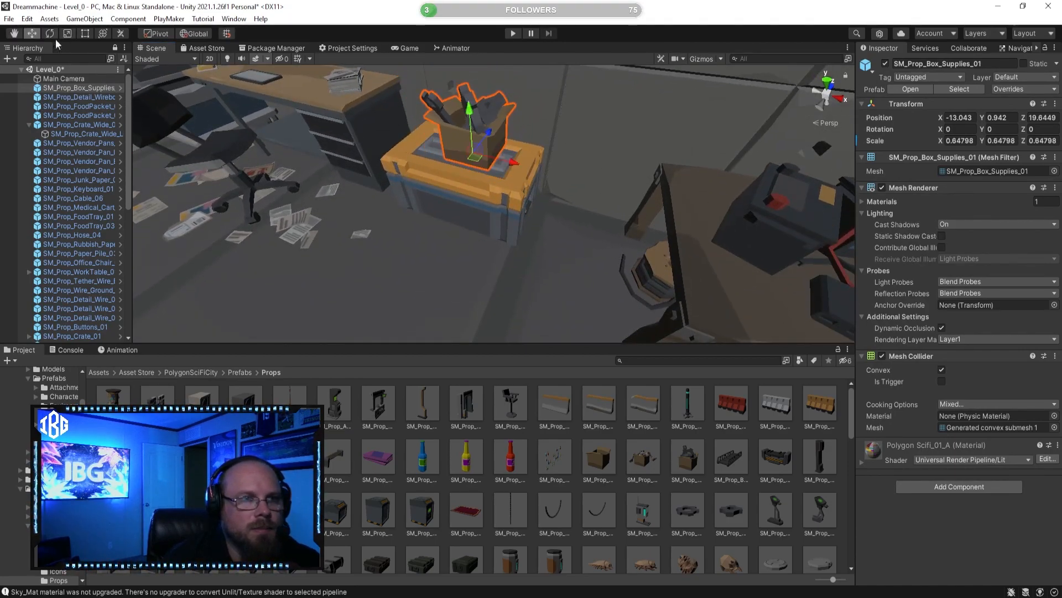
{"action": "left_click", "coordinate": [51, 33]}
{"action": "left_click_drag", "start_coordinate": [473, 180], "coordinate": [170, 143]}
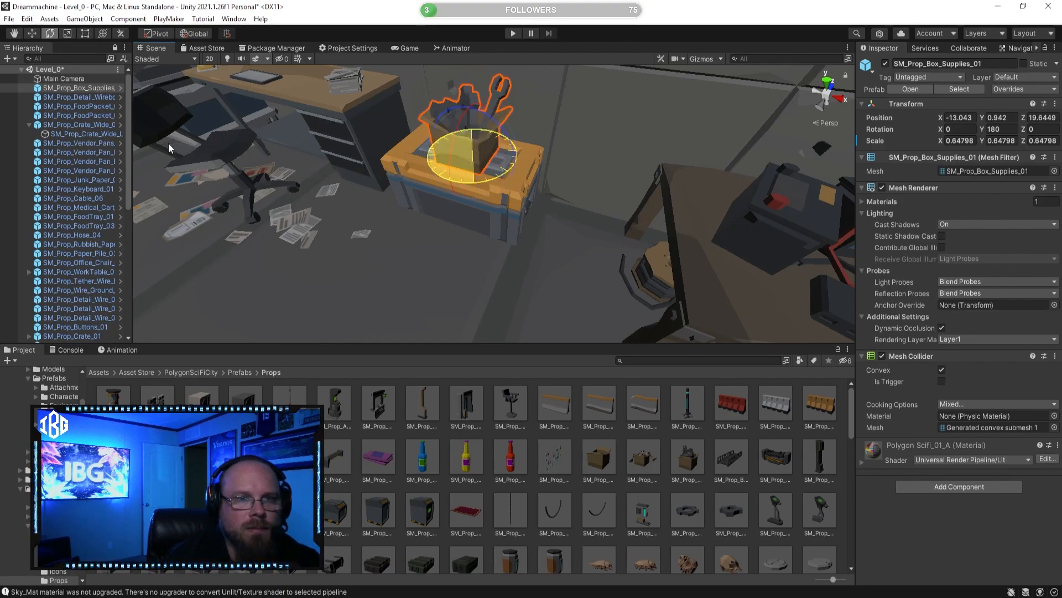
Step: Move the supplies box along X to the end of the orange crate farthest from the desk
{"action": "left_click", "coordinate": [32, 34]}
{"action": "right_click_drag", "start_coordinate": [513, 162], "coordinate": [520, 155]}
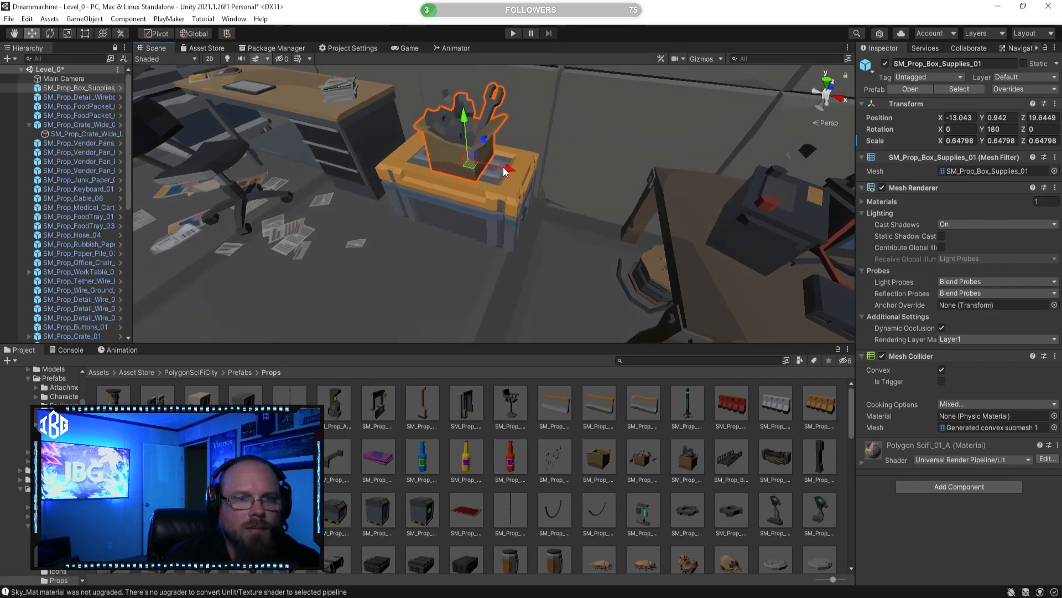
{"action": "left_click_drag", "start_coordinate": [505, 172], "coordinate": [539, 175]}
Step: Preview SM_Prop_Box_Empty_01 and place it on the floor between the orange crate and the dark worktable
{"action": "left_click", "coordinate": [702, 462]}
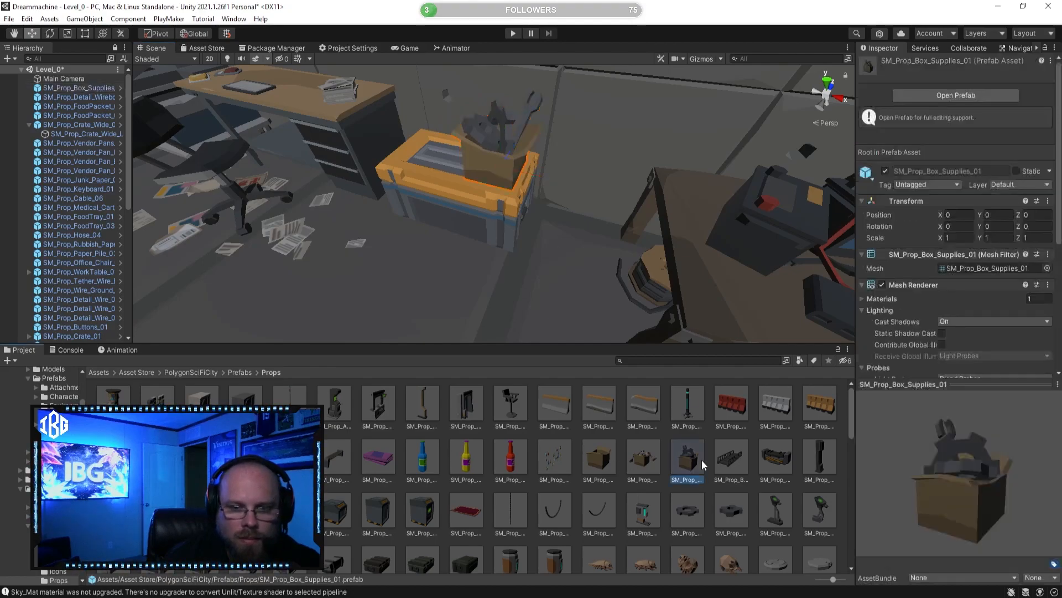
{"action": "left_click", "coordinate": [615, 466]}
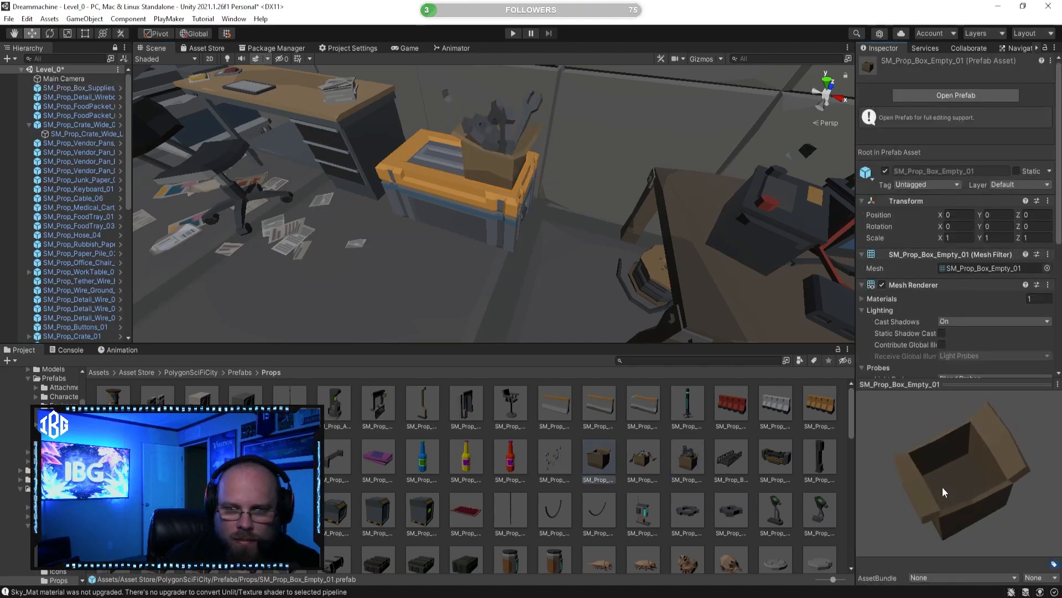
{"action": "right_click_drag", "start_coordinate": [602, 311], "coordinate": [650, 246]}
{"action": "left_click_drag", "start_coordinate": [613, 466], "coordinate": [480, 262]}
Step: Preview the cable crossing props and SM_Prop_ControlPanel_02, viewing the control panel from the front
{"action": "left_click", "coordinate": [687, 473]}
{"action": "left_click", "coordinate": [737, 465]}
{"action": "left_click_drag", "start_coordinate": [935, 474], "coordinate": [881, 450]}
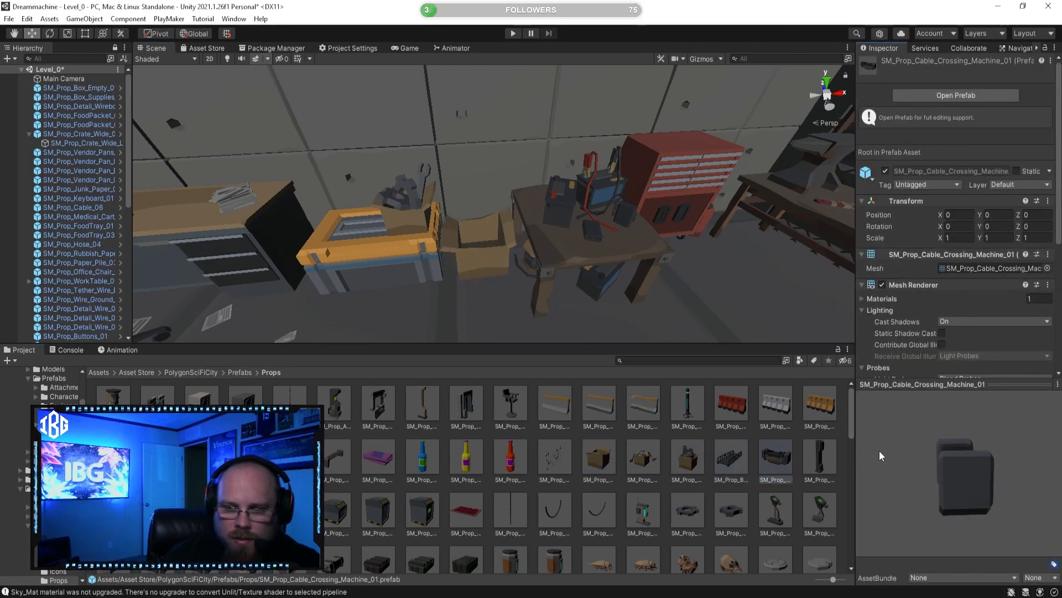
{"action": "left_click", "coordinate": [820, 460]}
{"action": "left_click", "coordinate": [815, 515]}
{"action": "left_click_drag", "start_coordinate": [948, 482], "coordinate": [876, 489]}
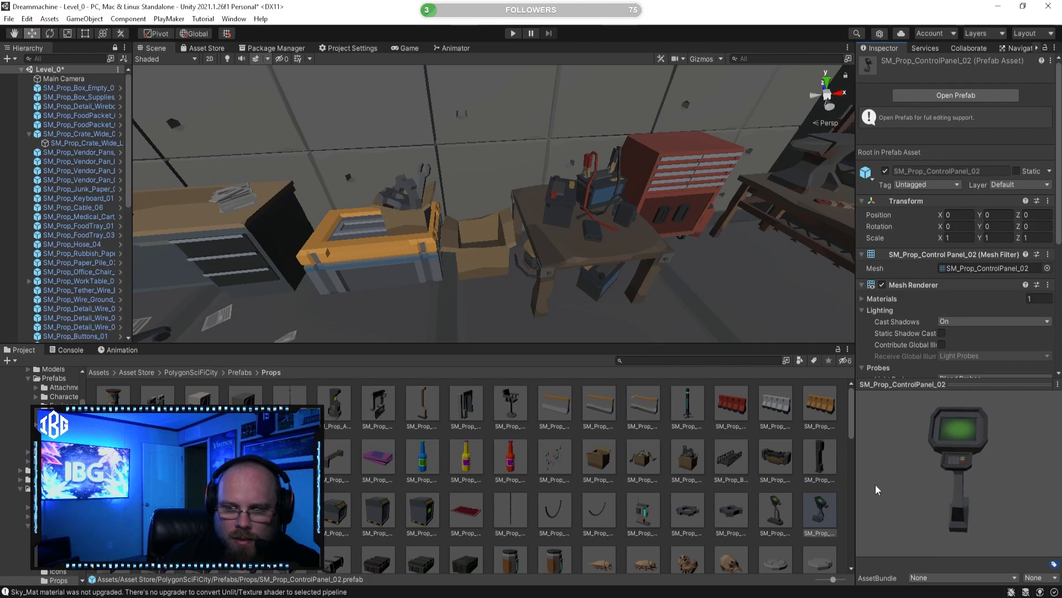
Step: Preview SM_Prop_Chain_03, SM_Prop_Chain_01 and SM_Prop_Carpet_Mat_01
{"action": "left_click", "coordinate": [687, 518]}
{"action": "left_click", "coordinate": [588, 517]}
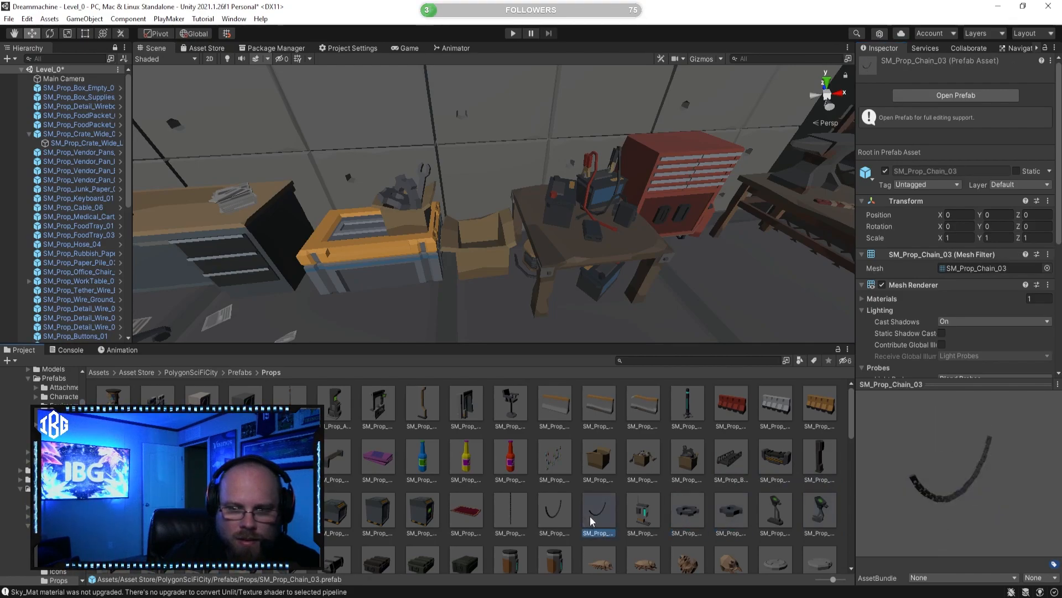
{"action": "left_click_drag", "start_coordinate": [999, 478], "coordinate": [860, 474]}
{"action": "left_click", "coordinate": [513, 502]}
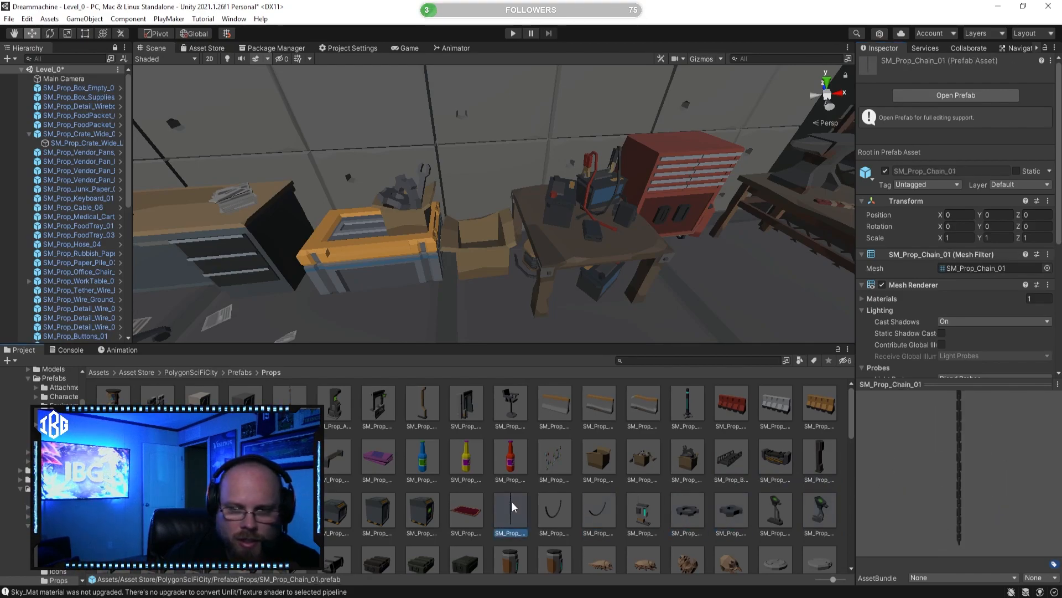
{"action": "left_click", "coordinate": [459, 510]}
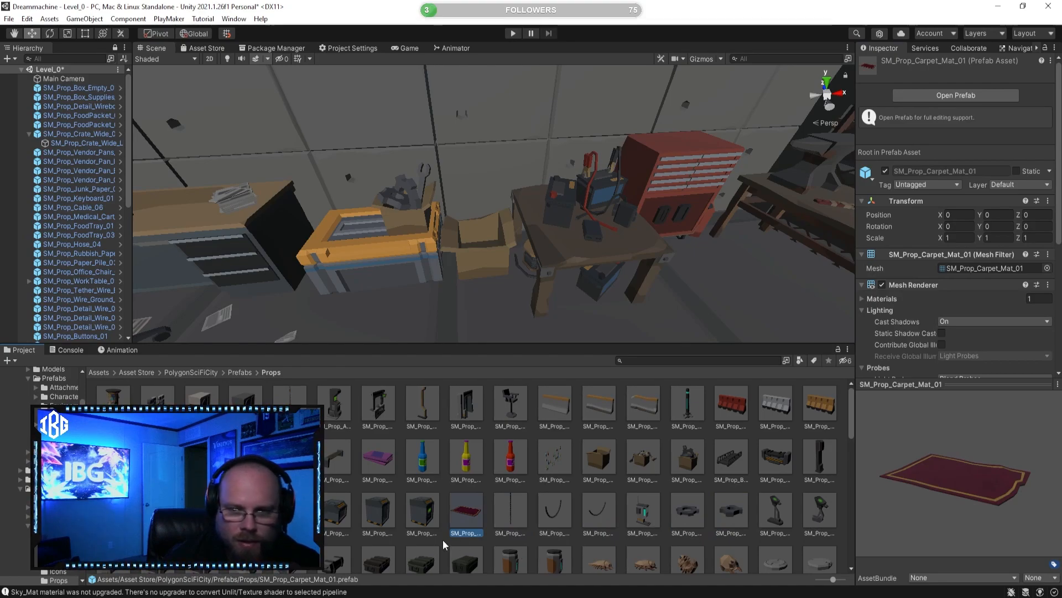
Step: Compare the biohazard containers SM_Prop_Cage_03, SM_Prop_Cage_02 and SM_Prop_Cage_01 from several sides
{"action": "left_click", "coordinate": [414, 509]}
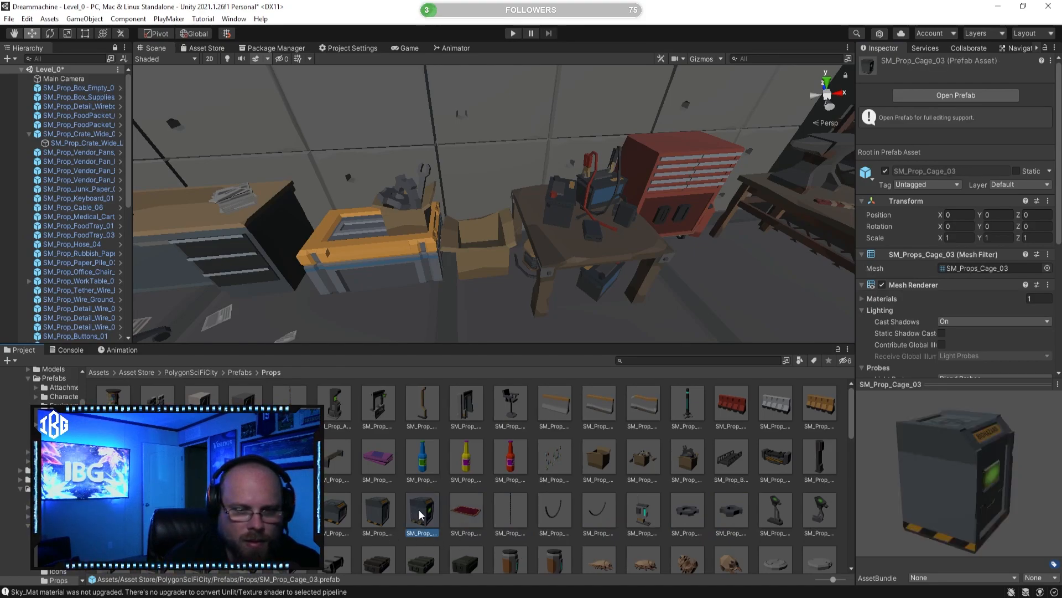
{"action": "left_click_drag", "start_coordinate": [898, 500], "coordinate": [872, 498]}
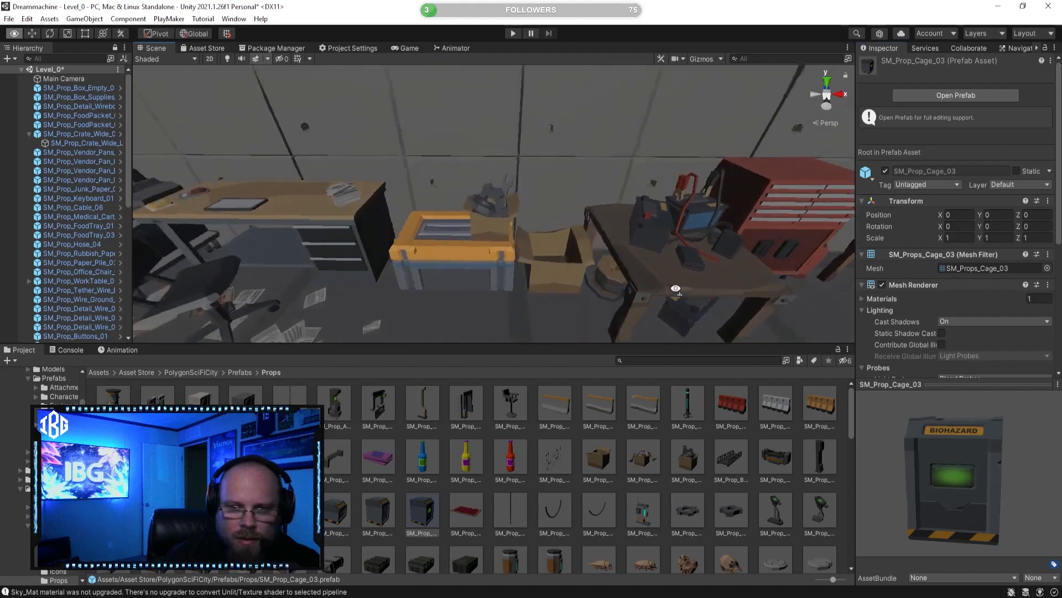
{"action": "left_click_drag", "start_coordinate": [358, 251], "coordinate": [426, 435]}
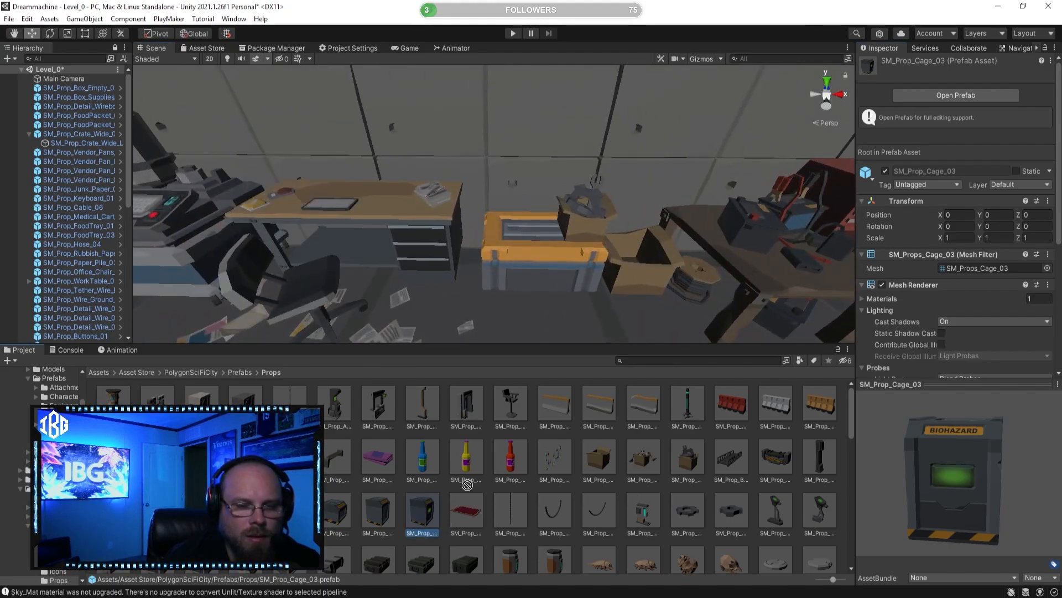
{"action": "left_click", "coordinate": [385, 513]}
{"action": "left_click_drag", "start_coordinate": [966, 490], "coordinate": [895, 494]}
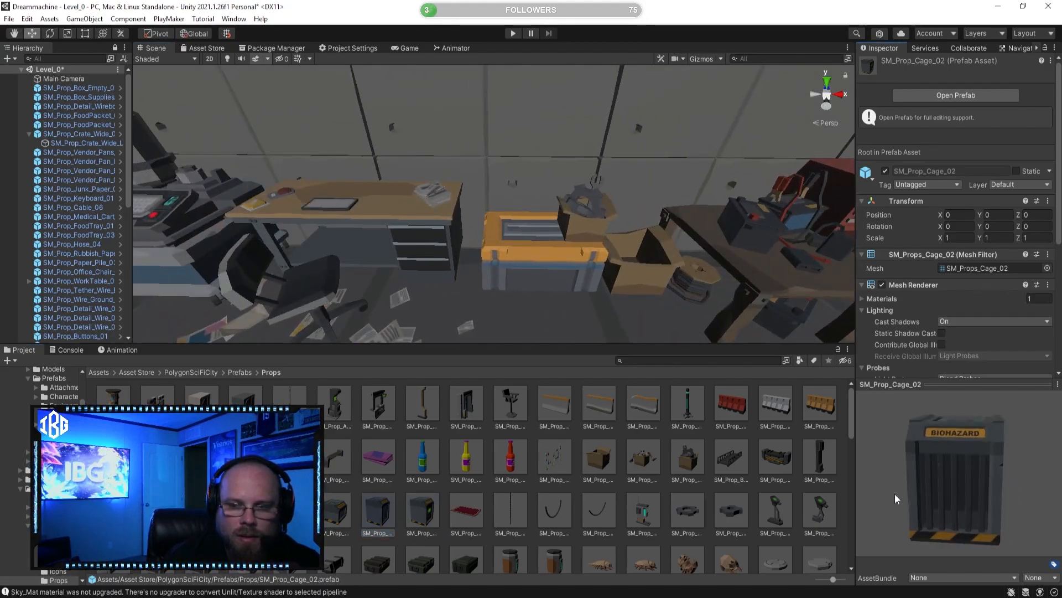
{"action": "left_click", "coordinate": [335, 535]}
{"action": "left_click_drag", "start_coordinate": [519, 344], "coordinate": [518, 326]}
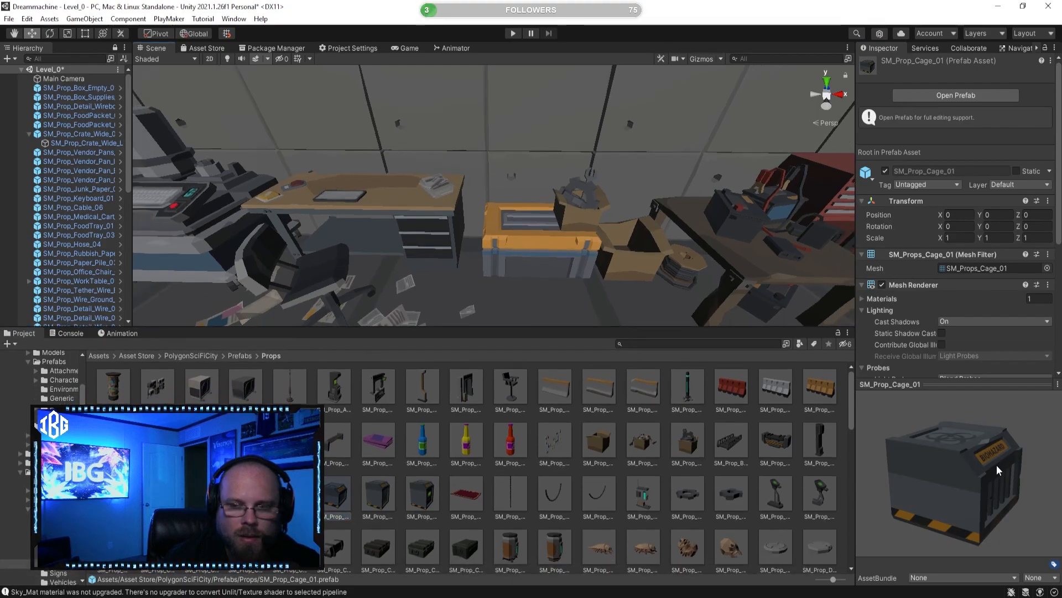
{"action": "left_click_drag", "start_coordinate": [998, 469], "coordinate": [921, 474]}
Step: Delete the wirebox prop from the wall area beside the machine with the keyboard
{"action": "right_click_drag", "start_coordinate": [642, 244], "coordinate": [469, 231]}
{"action": "left_click", "coordinate": [469, 231]}
{"action": "key", "text": "Delete"}
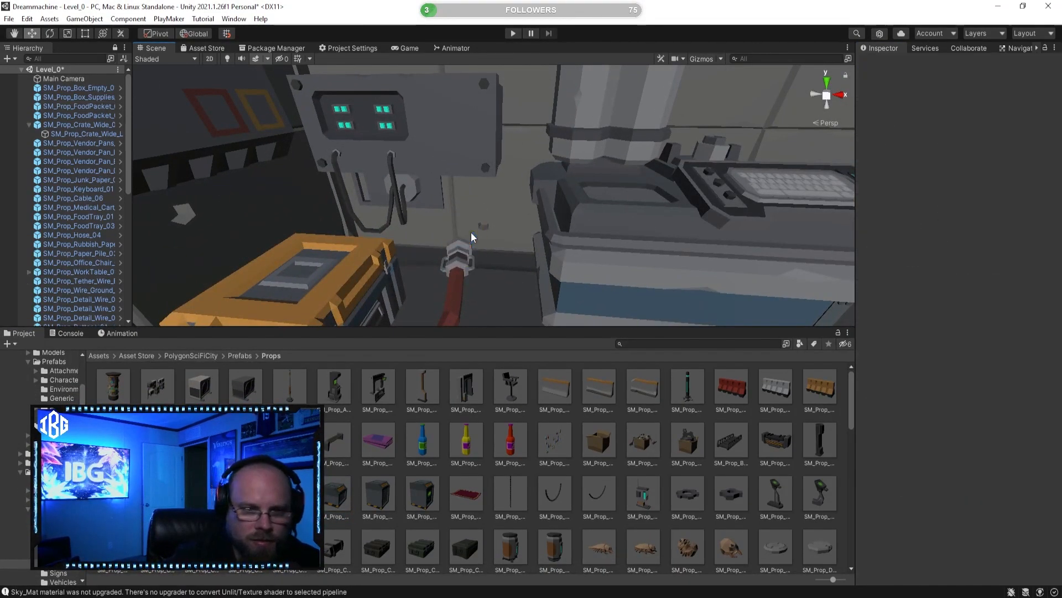
Step: Add SM_Prop_Cage_03 to the corner by the wall panel, then turn and move it into place beside the keyboard machine
{"action": "left_click_drag", "start_coordinate": [410, 490], "coordinate": [230, 282]}
{"action": "left_click", "coordinate": [49, 34]}
{"action": "key", "text": "w"}
{"action": "right_click_drag", "start_coordinate": [394, 187], "coordinate": [464, 207]}
{"action": "left_click_drag", "start_coordinate": [550, 234], "coordinate": [433, 217]}
Step: Examine the desk area for empty spots and preview SM_Prop_Bottle_01
{"action": "left_click", "coordinate": [581, 472]}
{"action": "right_click_drag", "start_coordinate": [566, 307], "coordinate": [543, 245]}
{"action": "left_click", "coordinate": [545, 213]}
{"action": "left_click_drag", "start_coordinate": [552, 235], "coordinate": [544, 242]}
{"action": "left_click", "coordinate": [569, 455]}
{"action": "mouse_move", "coordinate": [560, 315]}
{"action": "right_mouse_down"}
{"action": "mouse_move", "coordinate": [444, 334]}
{"action": "mouse_move", "coordinate": [417, 268]}
{"action": "mouse_move", "coordinate": [388, 309]}
{"action": "mouse_move", "coordinate": [512, 331]}
{"action": "mouse_move", "coordinate": [500, 294]}
{"action": "mouse_move", "coordinate": [531, 285]}
{"action": "mouse_move", "coordinate": [562, 310]}
{"action": "right_mouse_up"}
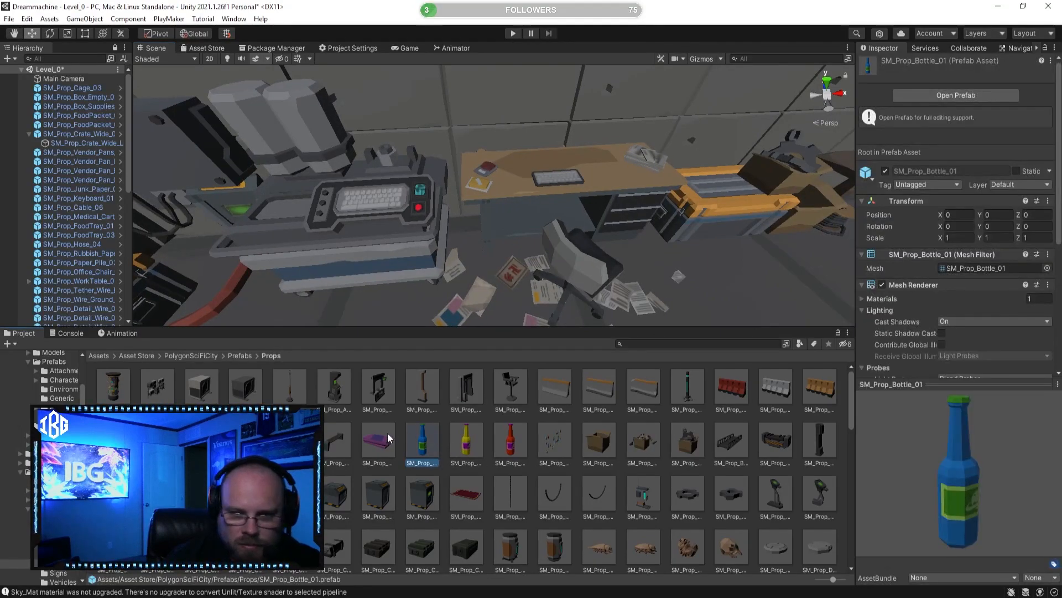
Step: Place SM_Prop_Books_01 on the brown bookshelf above the row of standing books
{"action": "left_click", "coordinate": [378, 439]}
{"action": "right_click_drag", "start_coordinate": [465, 250], "coordinate": [451, 243]}
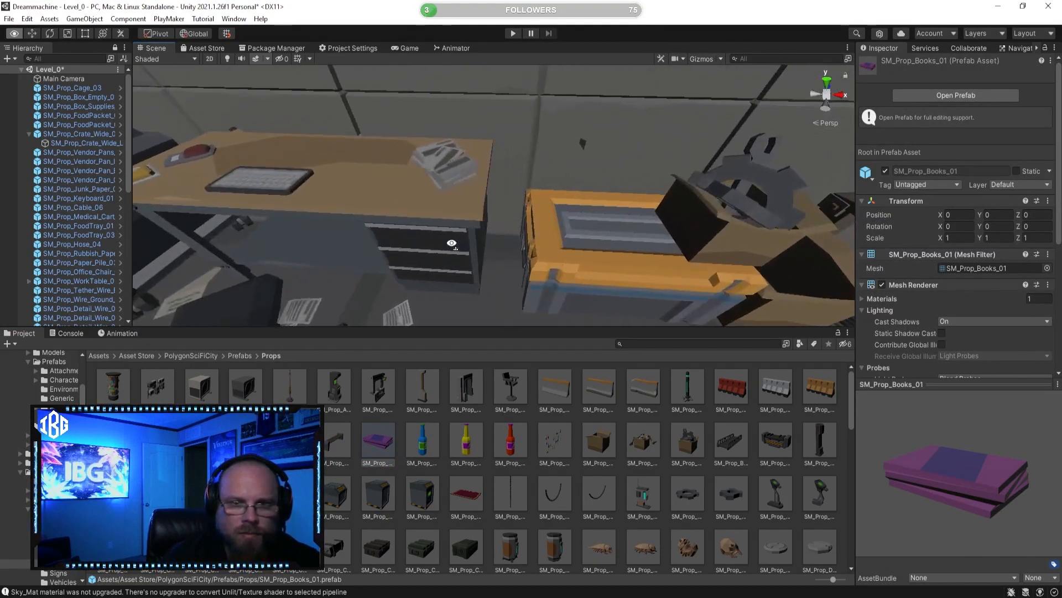
{"action": "left_click_drag", "start_coordinate": [382, 442], "coordinate": [450, 466]}
{"action": "right_click_drag", "start_coordinate": [532, 269], "coordinate": [360, 388]}
{"action": "left_click_drag", "start_coordinate": [378, 441], "coordinate": [523, 189]}
{"action": "key", "text": "f"}
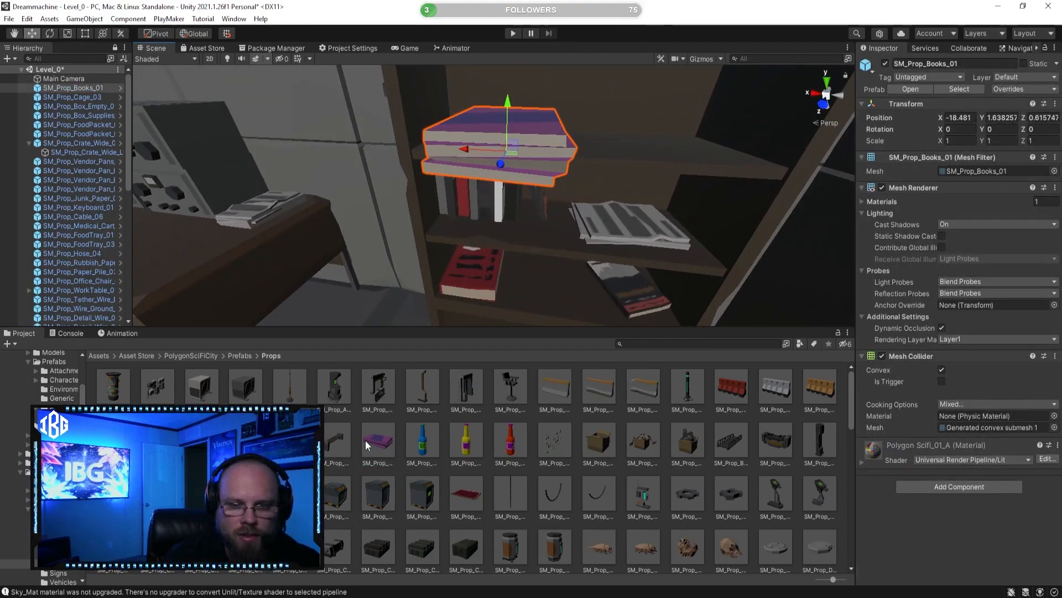
{"action": "left_click", "coordinate": [367, 440]}
{"action": "left_click", "coordinate": [505, 146]}
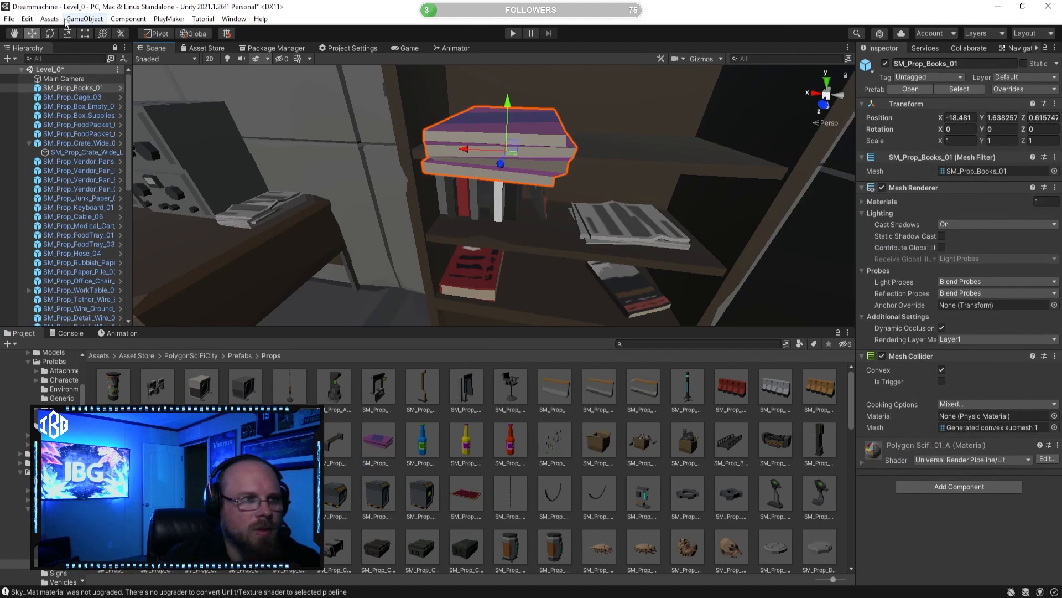
Step: Rotate the purple book stack to -75 degrees around Y and scale it down uniformly to about 0.677
{"action": "left_click", "coordinate": [47, 34]}
{"action": "left_click_drag", "start_coordinate": [522, 166], "coordinate": [613, 164]}
{"action": "key", "text": "f"}
{"action": "left_click", "coordinate": [33, 34]}
{"action": "right_click_drag", "start_coordinate": [476, 171], "coordinate": [457, 273]}
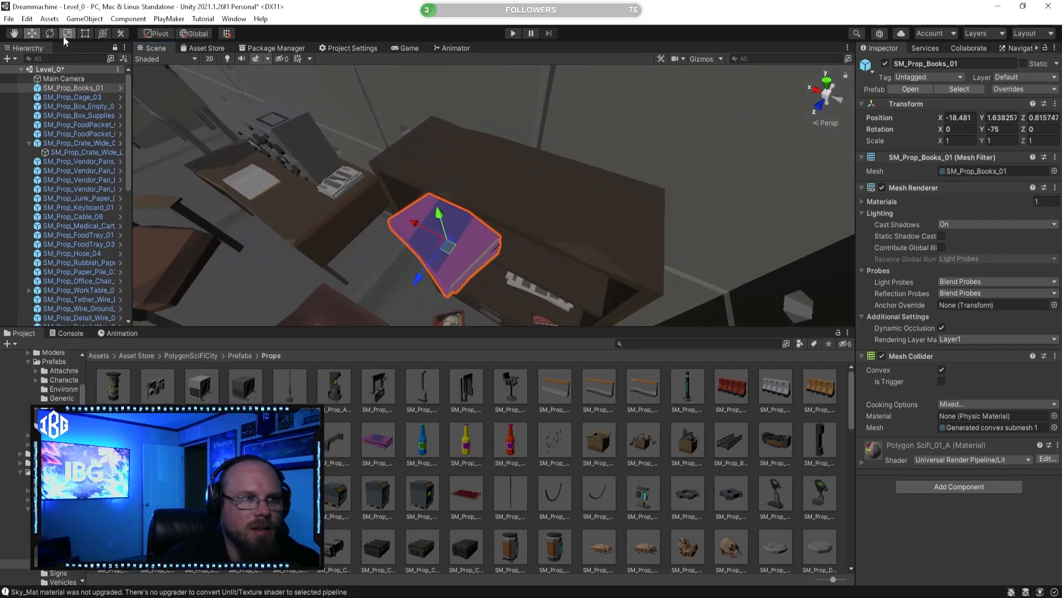
{"action": "left_click_drag", "start_coordinate": [448, 240], "coordinate": [432, 245]}
Step: Move the book stack back onto the upper bookshelf board at about Y 1.631 and Z 0.392
{"action": "left_click", "coordinate": [33, 34]}
{"action": "right_click_drag", "start_coordinate": [302, 166], "coordinate": [338, 127]}
{"action": "left_click_drag", "start_coordinate": [435, 153], "coordinate": [479, 143]}
{"action": "right_click_drag", "start_coordinate": [479, 142], "coordinate": [493, 166]}
{"action": "left_click_drag", "start_coordinate": [503, 196], "coordinate": [503, 201]}
{"action": "right_click_drag", "start_coordinate": [502, 209], "coordinate": [498, 189]}
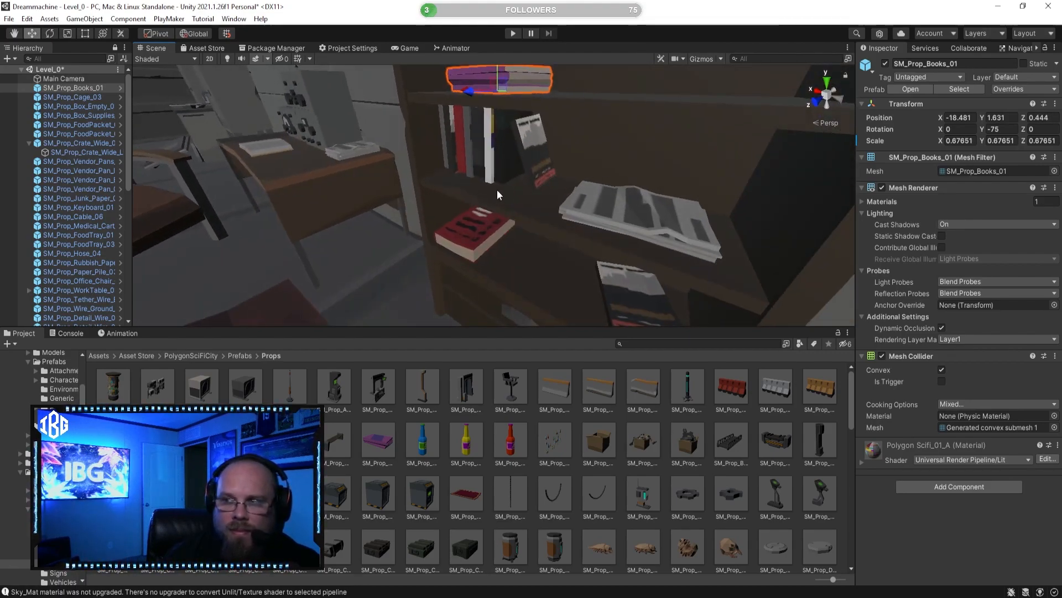
{"action": "left_click_drag", "start_coordinate": [469, 94], "coordinate": [473, 95]}
{"action": "right_click_drag", "start_coordinate": [474, 95], "coordinate": [480, 166]}
{"action": "left_click_drag", "start_coordinate": [479, 174], "coordinate": [483, 175]}
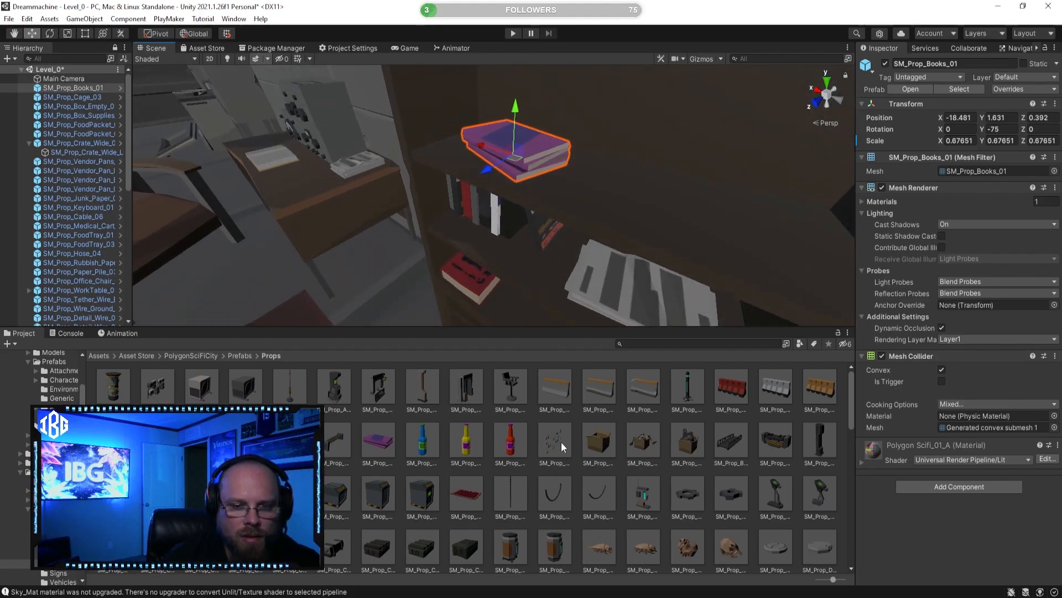
Step: Preview further props, including SM_Prop_Bottles_01, SM_Prop_Cables_01, SM_Prop_Cable_Crossing_Rail_01, SM_Prop_DeadZub_02 and SM_Prop_Cylinder_02
{"action": "left_click", "coordinate": [555, 441]}
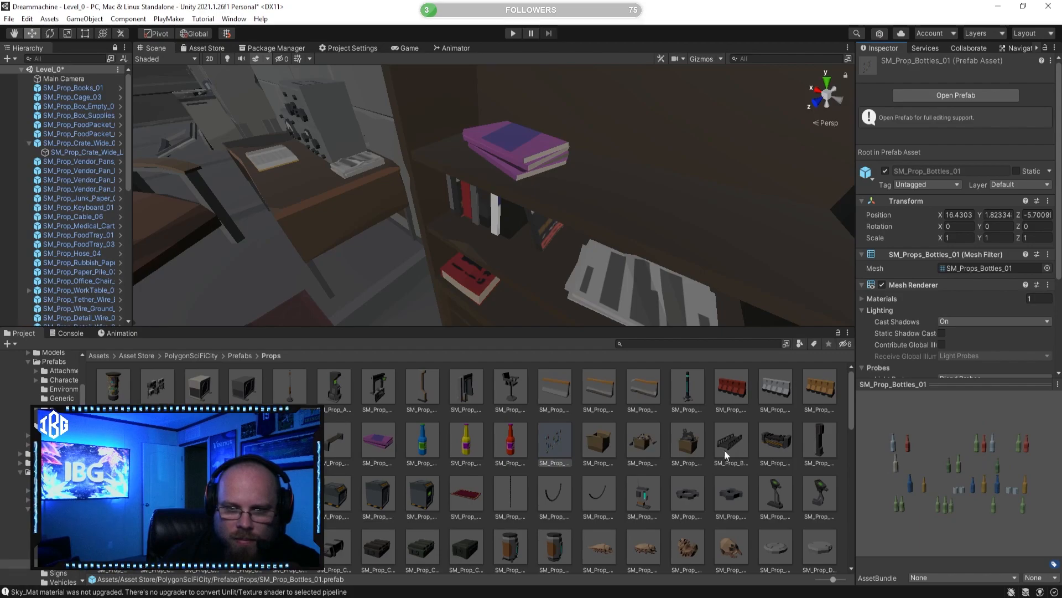
{"action": "left_click", "coordinate": [290, 493]}
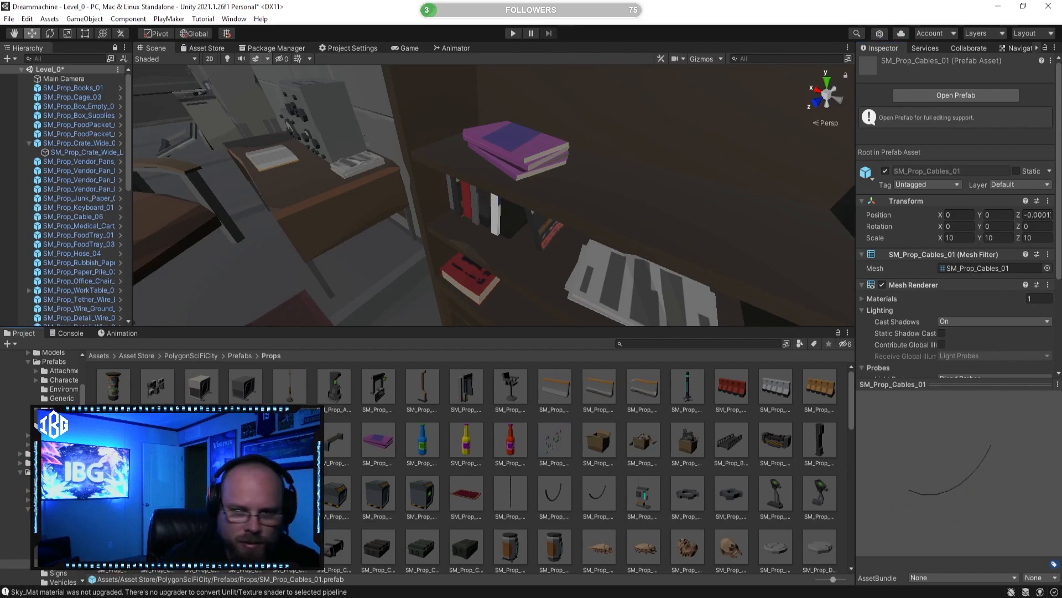
{"action": "left_click", "coordinate": [246, 494]}
{"action": "scroll", "coordinate": [471, 465], "scroll_direction": "down", "scroll_amount": 2}
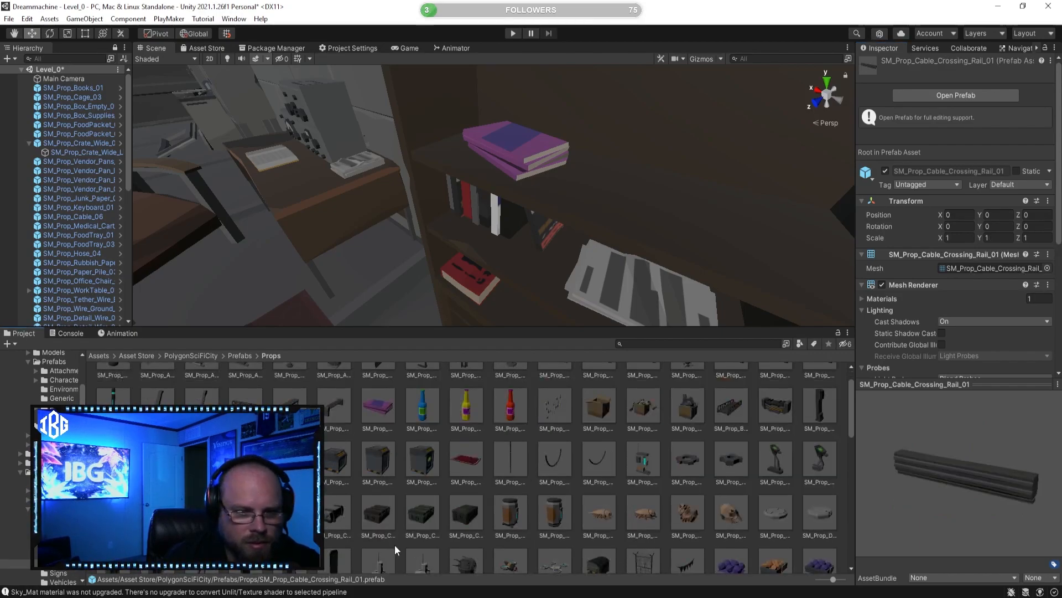
{"action": "left_click", "coordinate": [337, 513]}
{"action": "left_click", "coordinate": [687, 512]}
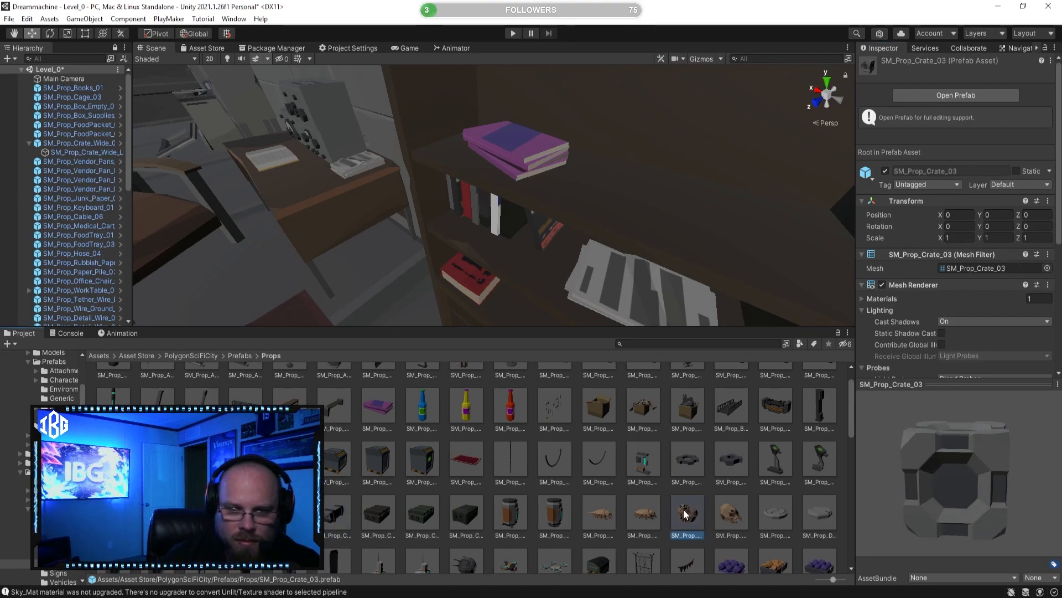
{"action": "left_click", "coordinate": [555, 518]}
{"action": "scroll", "coordinate": [830, 506], "scroll_direction": "down", "scroll_amount": 1}
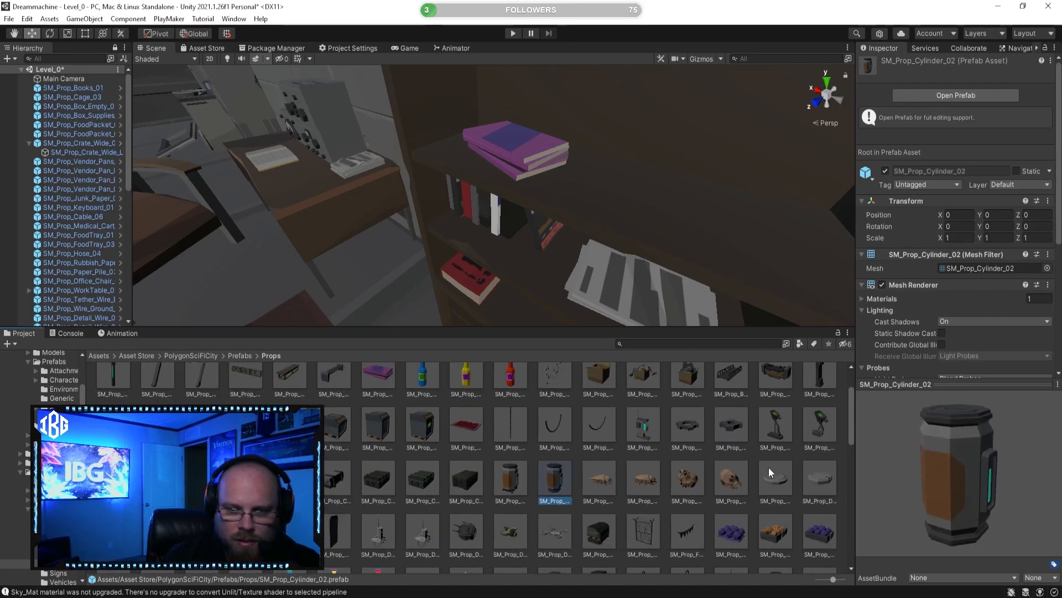
Step: Preview the SM_Prop_Disc_01, SM_Prop_Drone_02 and SM_Prop_FoodTray_01 prefabs as candidate props
{"action": "left_click", "coordinate": [772, 477]}
{"action": "left_click", "coordinate": [825, 482]}
{"action": "scroll", "coordinate": [605, 523], "scroll_direction": "down", "scroll_amount": 1}
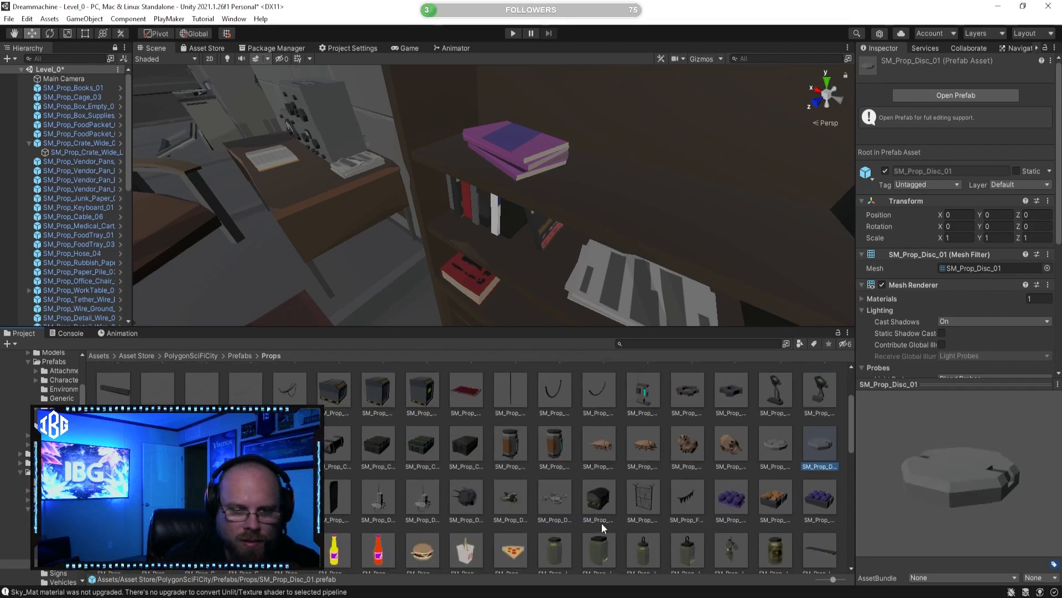
{"action": "left_click", "coordinate": [554, 498]}
{"action": "left_click_drag", "start_coordinate": [929, 490], "coordinate": [784, 500]}
{"action": "left_click", "coordinate": [519, 497]}
{"action": "left_click", "coordinate": [432, 497]}
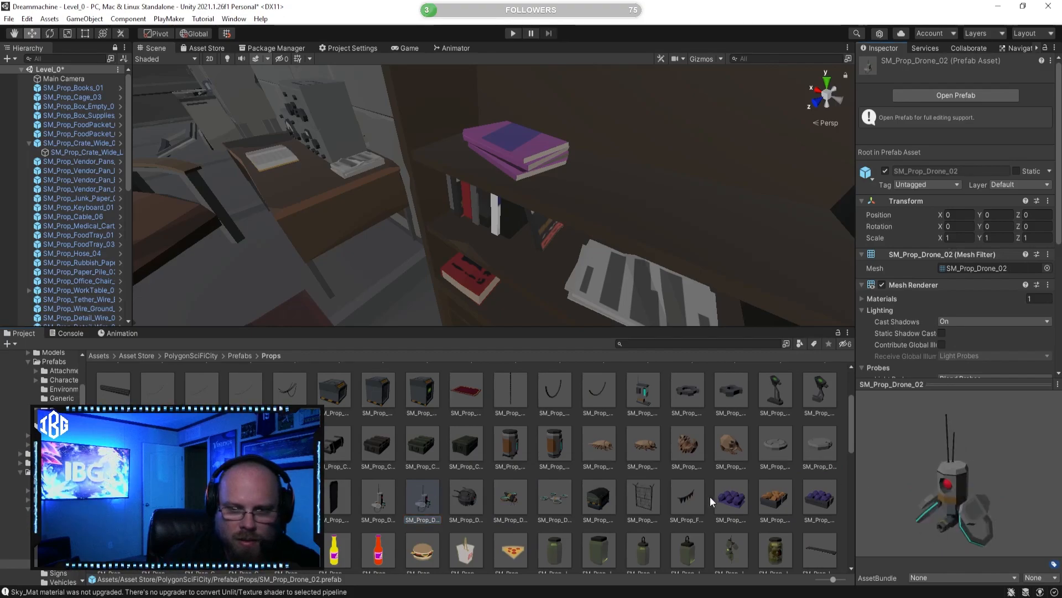
{"action": "left_click", "coordinate": [731, 498]}
{"action": "left_click", "coordinate": [781, 503]}
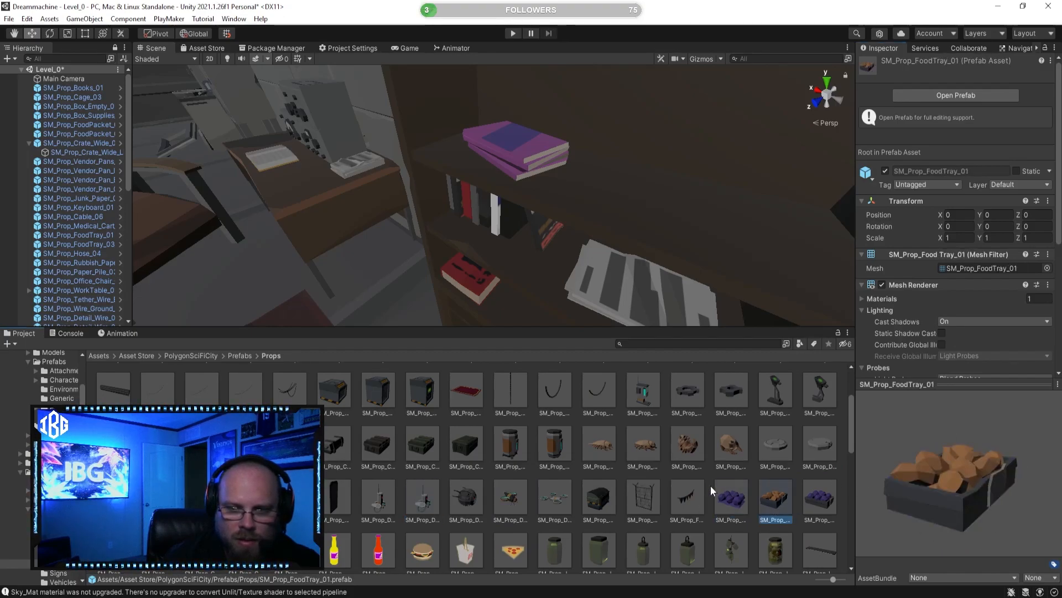
Step: Preview the SM_Prop_FoodTray_04, SM_Prop_MarketCover_04, SM_Prop_Medical_Chair_01 and SM_Prop_MarketTable_05 prefabs
{"action": "scroll", "coordinate": [553, 481], "scroll_direction": "down", "scroll_amount": 2}
{"action": "left_click", "coordinate": [113, 481]}
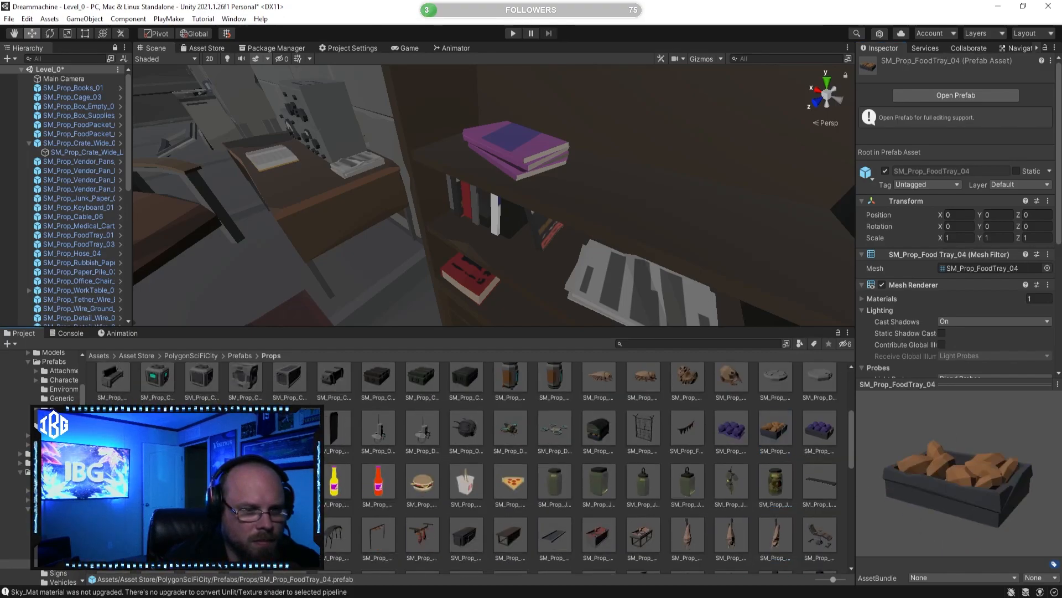
{"action": "scroll", "coordinate": [166, 476], "scroll_direction": "down", "scroll_amount": 2}
{"action": "left_click", "coordinate": [202, 466]}
{"action": "left_click", "coordinate": [290, 466]}
{"action": "left_click", "coordinate": [334, 465]}
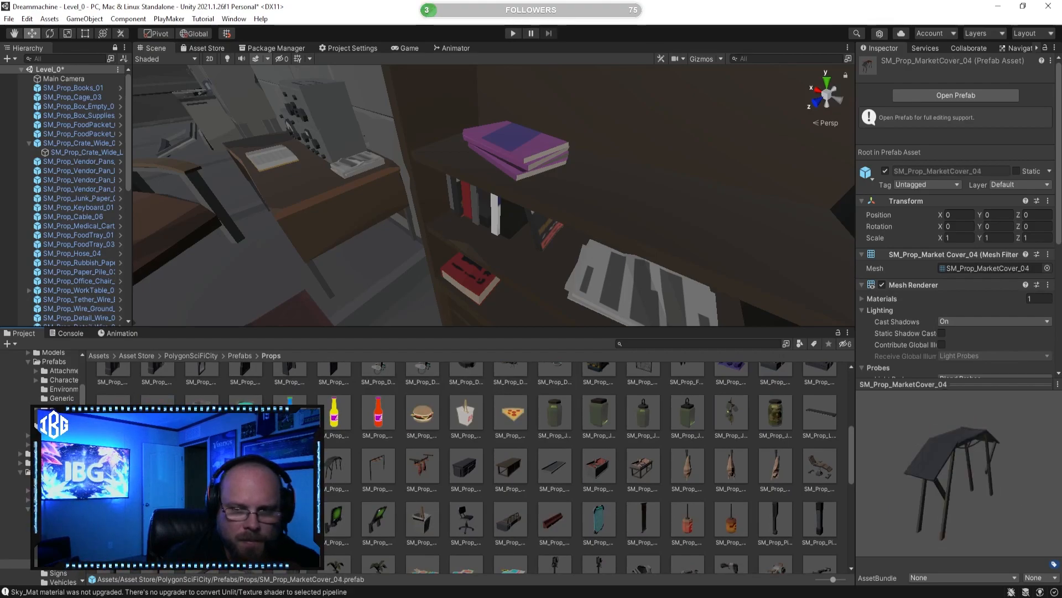
{"action": "scroll", "coordinate": [493, 490], "scroll_direction": "down", "scroll_amount": 1}
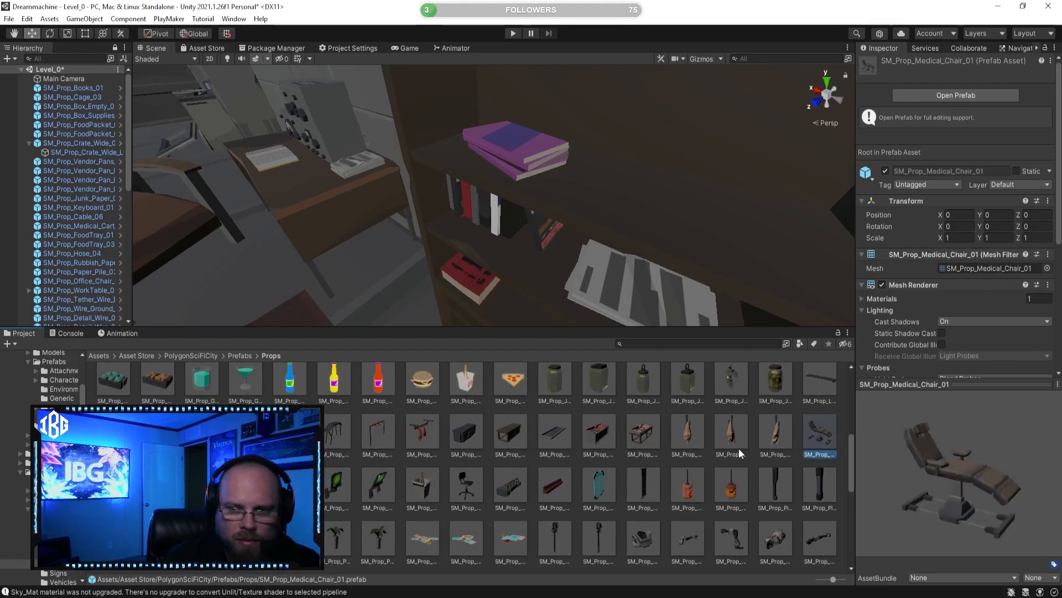
{"action": "scroll", "coordinate": [655, 448], "scroll_direction": "down", "scroll_amount": 1}
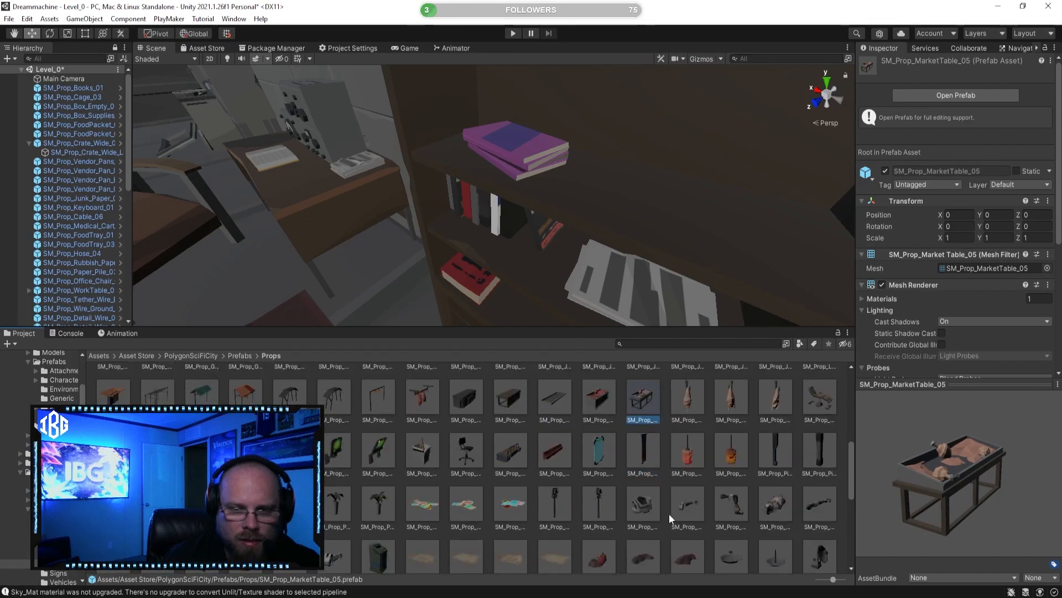
Step: Preview SM_Prop_Robotic_Part_02, SM_Prop_Powerpoll_01 and the poster prefabs SM_Prop_Posters_03, SM_Prop_Posters_02 and SM_Prop_Posters_01
{"action": "scroll", "coordinate": [667, 513], "scroll_direction": "down", "scroll_amount": 2}
{"action": "left_click", "coordinate": [656, 440]}
{"action": "left_click", "coordinate": [691, 440]}
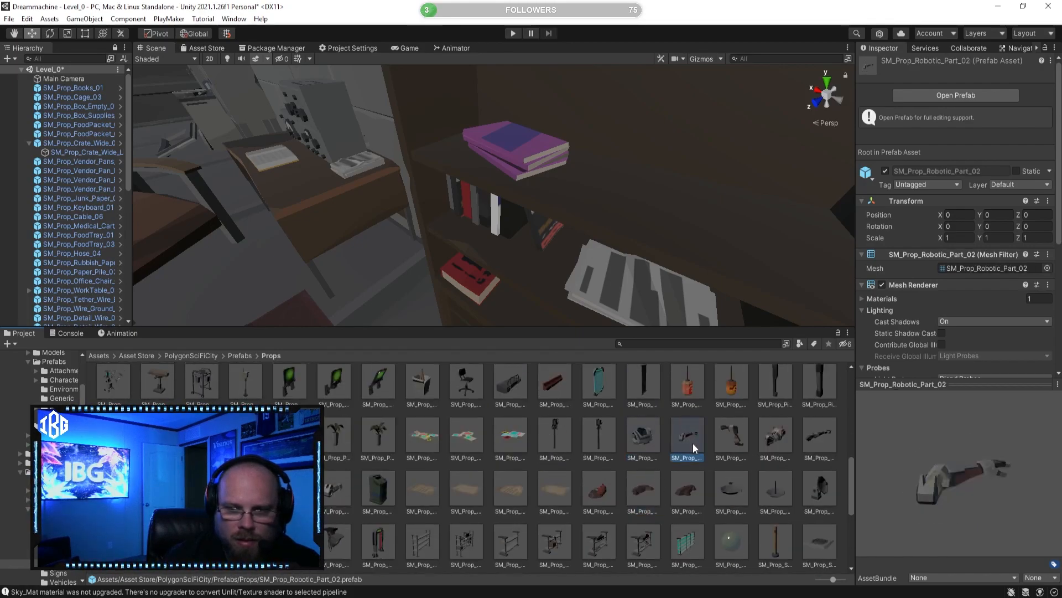
{"action": "left_click", "coordinate": [600, 437]}
{"action": "left_click_drag", "start_coordinate": [945, 478], "coordinate": [769, 456]}
{"action": "left_click", "coordinate": [555, 438]}
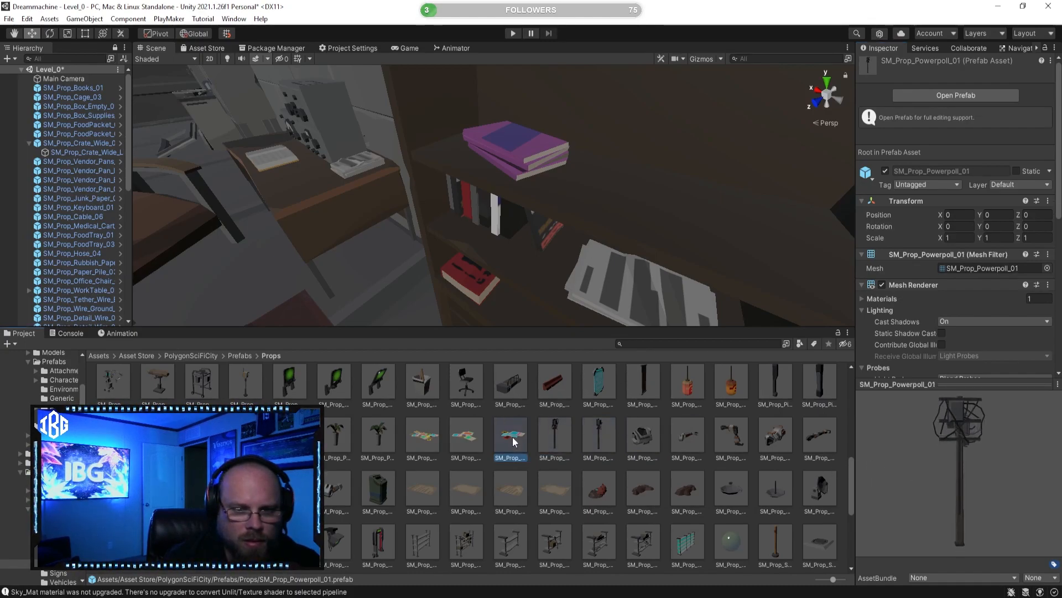
{"action": "left_click_drag", "start_coordinate": [929, 471], "coordinate": [881, 503]}
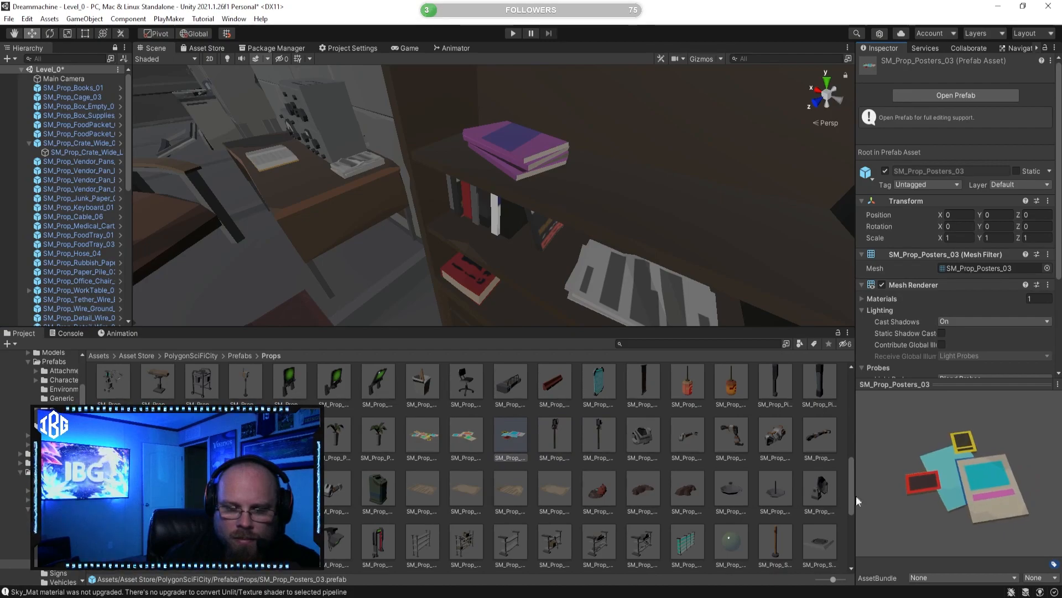
{"action": "left_click", "coordinate": [478, 432]}
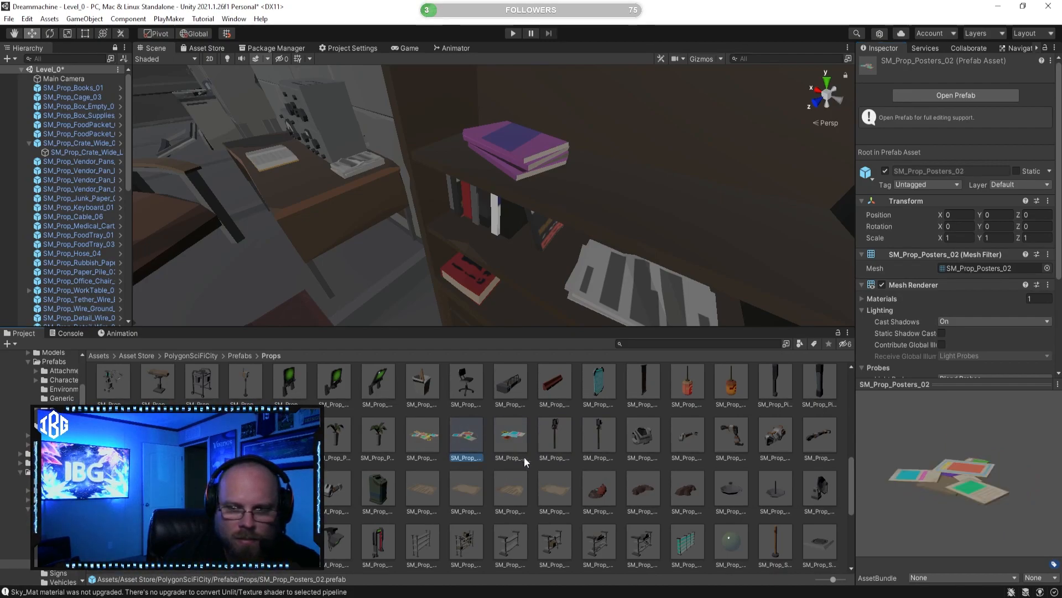
{"action": "left_click", "coordinate": [417, 429]}
Step: Try SM_Prop_Posters_01 on the concrete wall above the wooden desk, rotating it upright to lie against the wall
{"action": "right_click_drag", "start_coordinate": [542, 288], "coordinate": [536, 232]}
{"action": "key", "text": "w"}
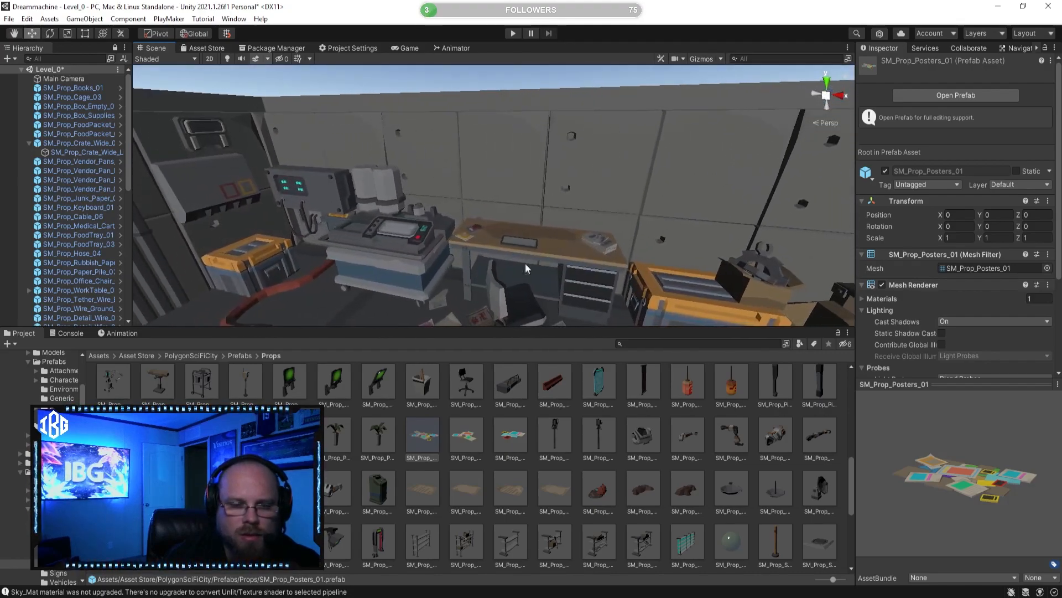
{"action": "left_click_drag", "start_coordinate": [529, 172], "coordinate": [535, 189]}
{"action": "right_click_drag", "start_coordinate": [535, 189], "coordinate": [535, 193]}
{"action": "key", "text": "w"}
{"action": "left_click", "coordinate": [51, 34]}
{"action": "left_click_drag", "start_coordinate": [526, 161], "coordinate": [535, 275]}
{"action": "left_click_drag", "start_coordinate": [572, 179], "coordinate": [347, 118]}
{"action": "left_click", "coordinate": [32, 34]}
{"action": "right_click_drag", "start_coordinate": [504, 174], "coordinate": [485, 200]}
{"action": "key", "text": "d"}
Step: Delete the poster collage from the wall above the wooden desk
{"action": "left_click", "coordinate": [534, 471]}
{"action": "key", "text": "a"}
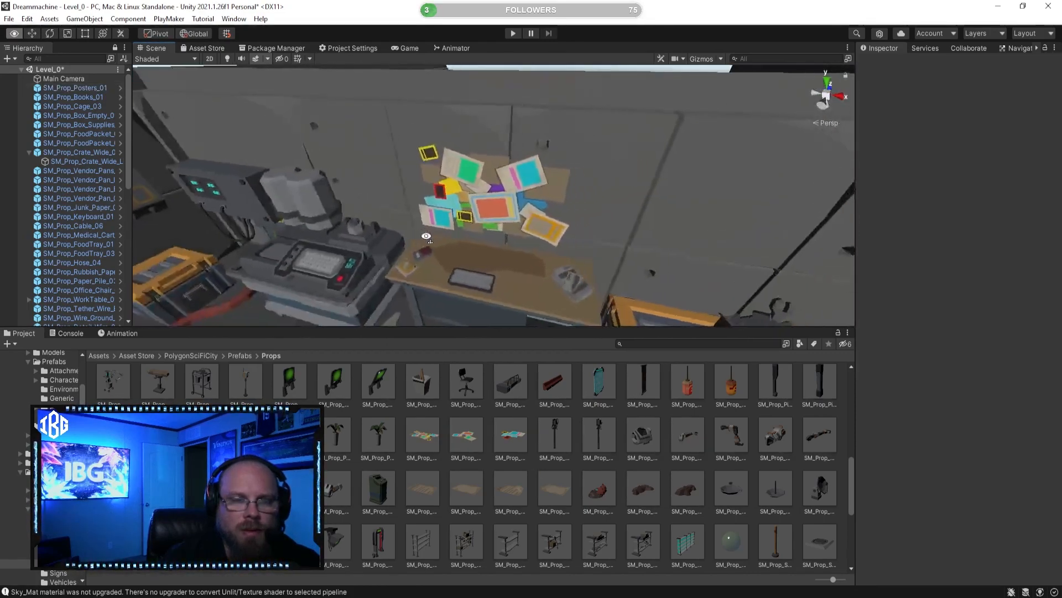
{"action": "left_click", "coordinate": [485, 199]}
{"action": "key", "text": "Delete"}
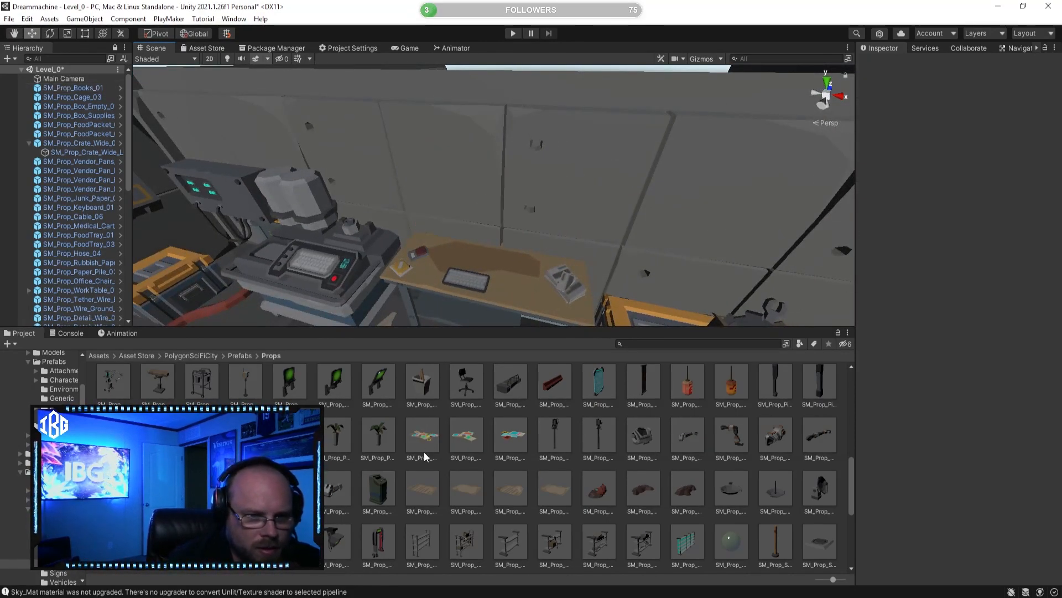
Step: Preview SM_Prop_Robotic_Part_011, SM_Prop_Rubbish_Bin_01, SM_Prop_Office_Chair_01 and both SM_Prop_Plant_Vase prefabs, and look over the dining area
{"action": "left_click", "coordinate": [327, 488]}
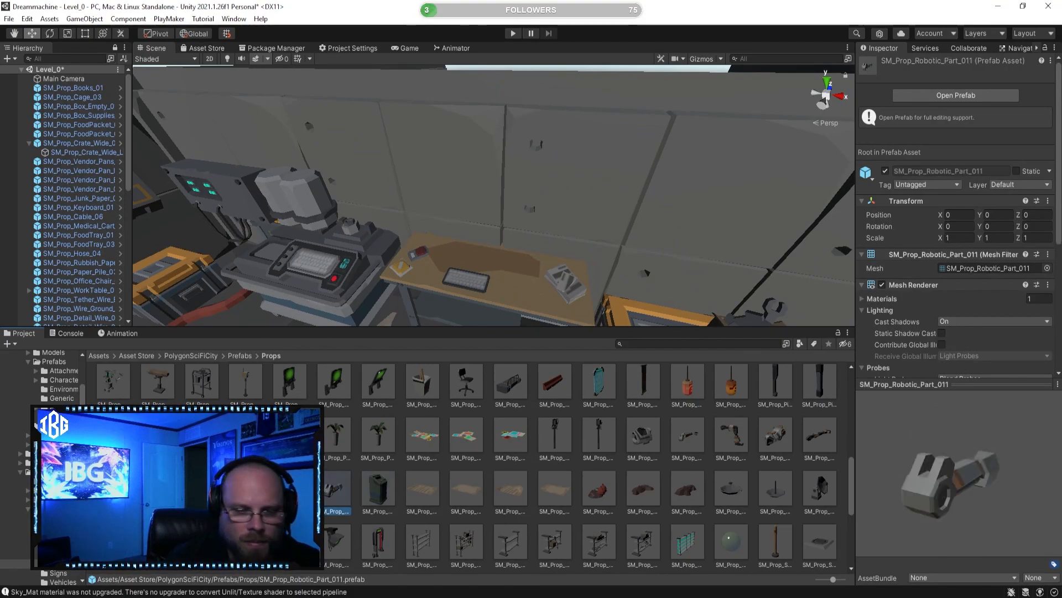
{"action": "left_click", "coordinate": [291, 488]}
{"action": "left_click", "coordinate": [378, 489]}
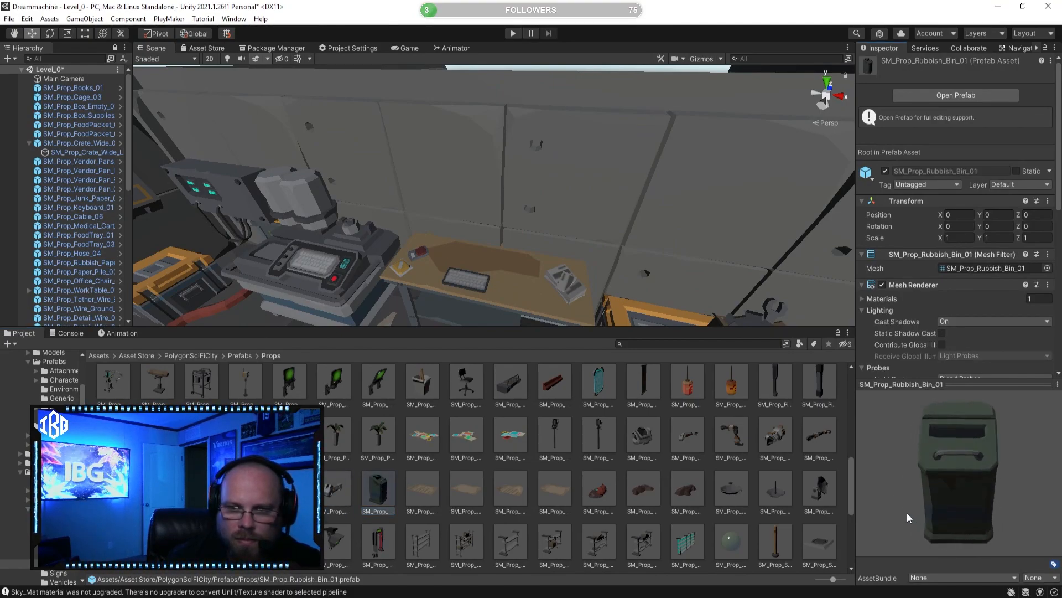
{"action": "right_click_drag", "start_coordinate": [636, 310], "coordinate": [398, 277]}
{"action": "left_click", "coordinate": [474, 378]}
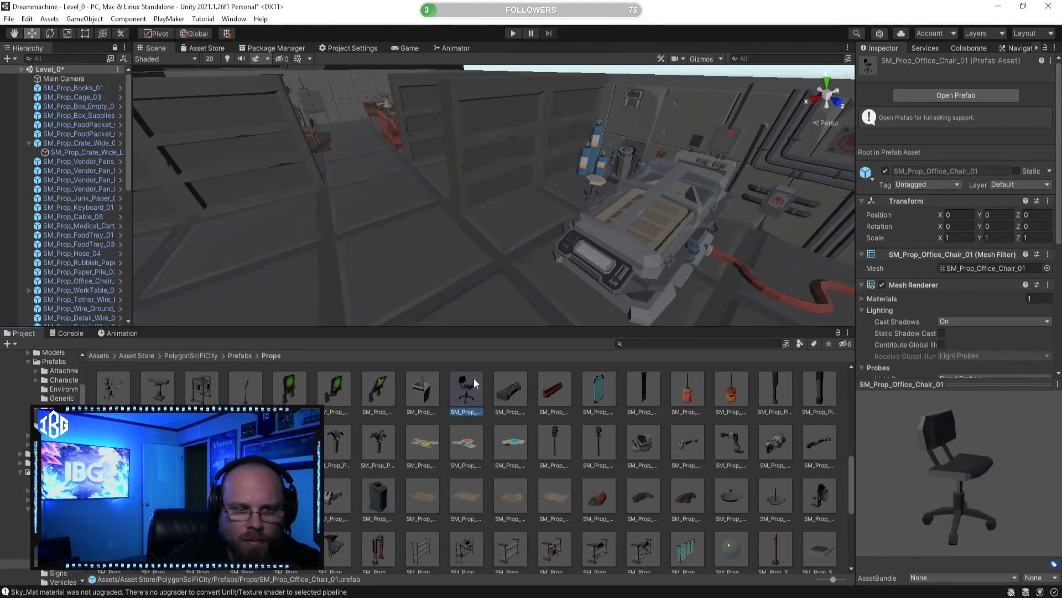
{"action": "left_click", "coordinate": [422, 383]}
{"action": "left_click_drag", "start_coordinate": [902, 453], "coordinate": [895, 428]}
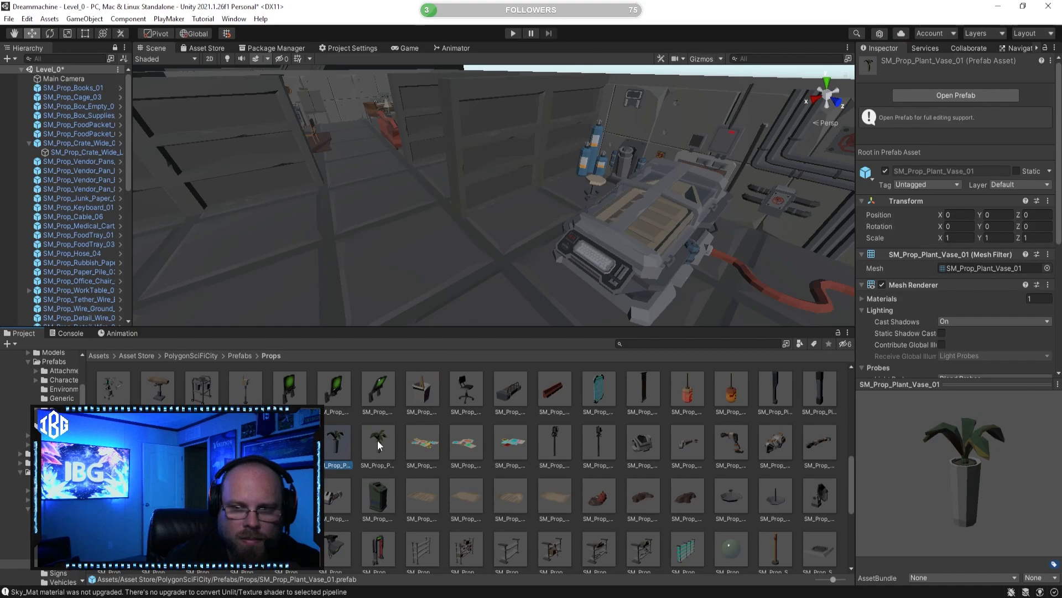
{"action": "key", "text": "s"}
{"action": "right_click_drag", "start_coordinate": [412, 255], "coordinate": [180, 275]}
{"action": "key", "text": "a"}
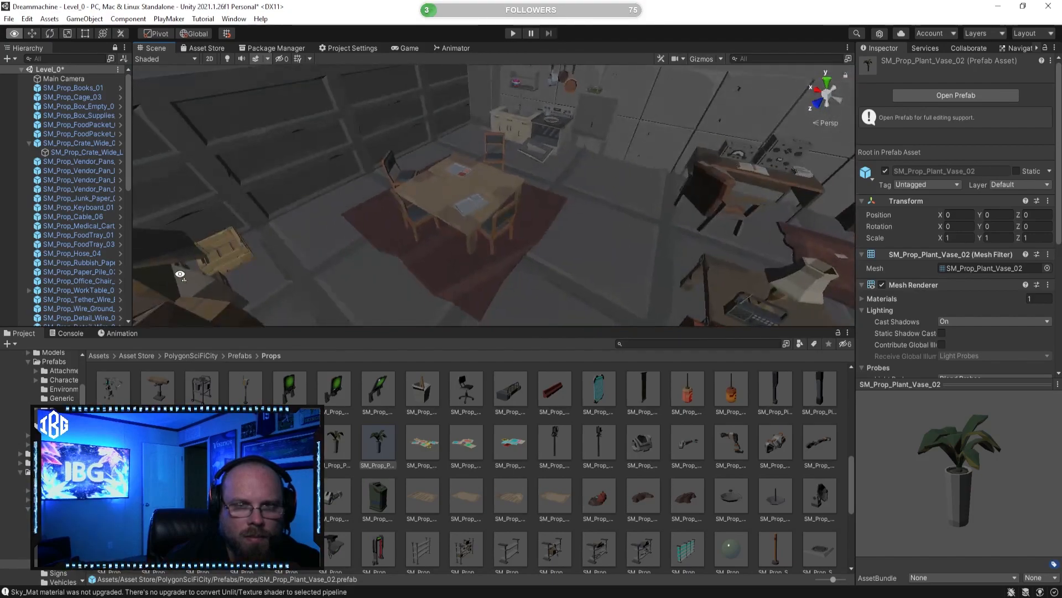
{"action": "right_click_drag", "start_coordinate": [465, 269], "coordinate": [355, 264]}
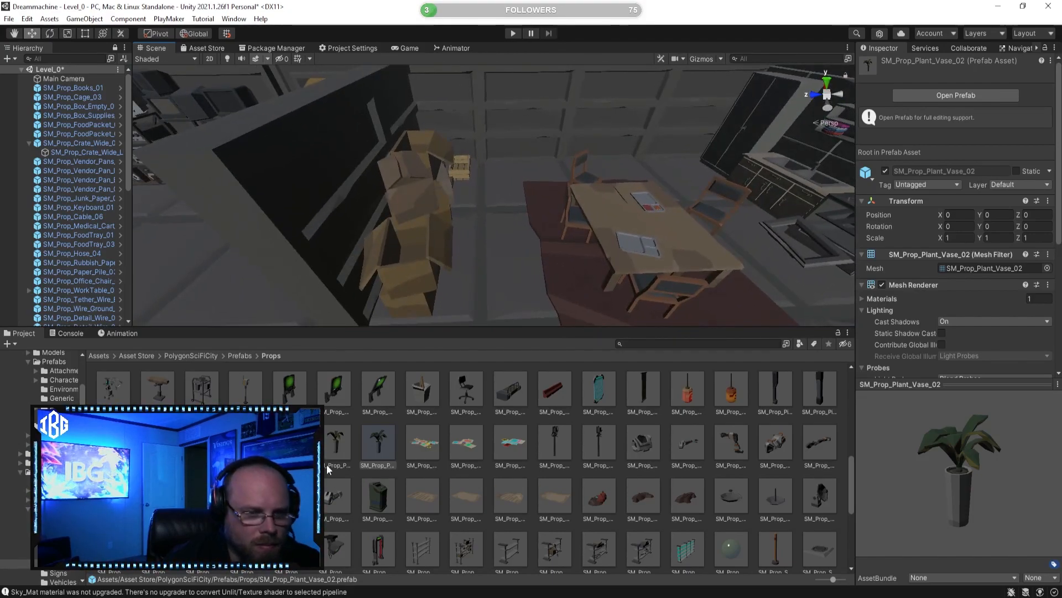
Step: Preview structural props such as SM_Prop_Pipes_02 and SM_Prop_Pillar_04
{"action": "left_click", "coordinate": [202, 442]}
{"action": "left_click", "coordinate": [246, 441]}
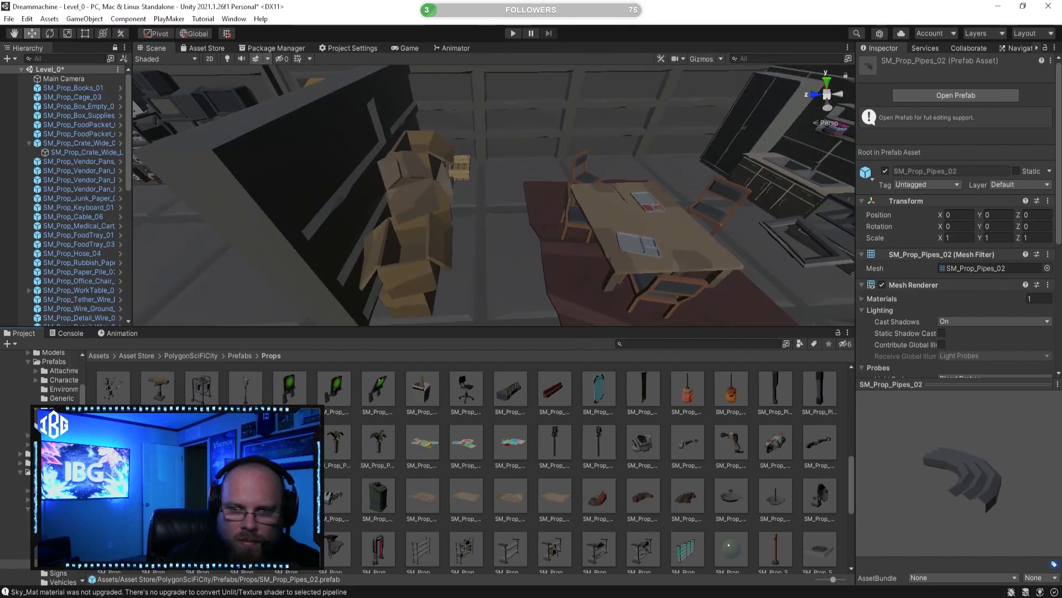
{"action": "left_click", "coordinate": [157, 442]}
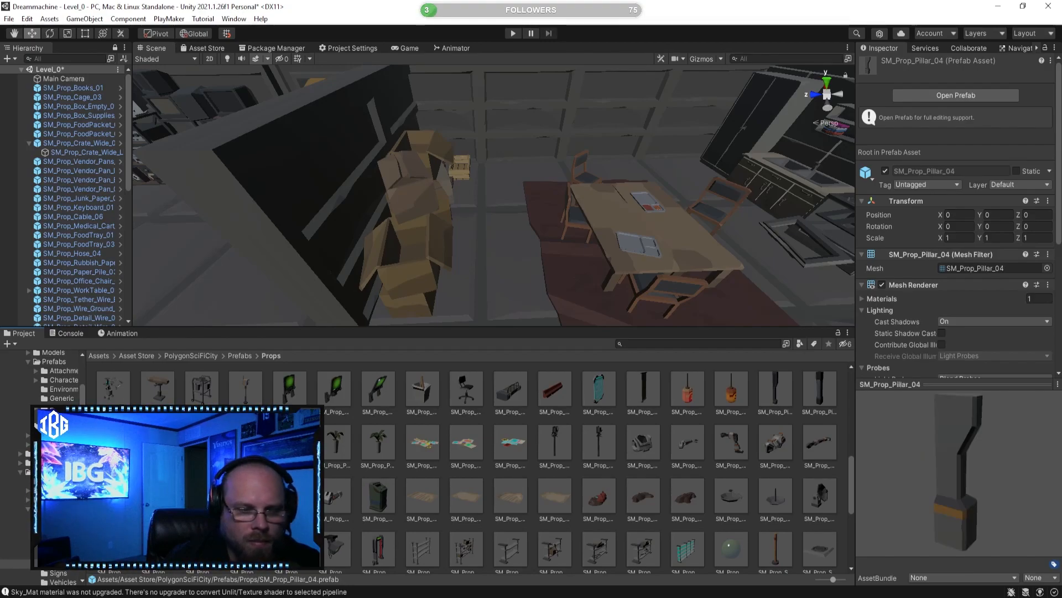
{"action": "left_click", "coordinate": [114, 442]}
{"action": "scroll", "coordinate": [113, 442], "scroll_direction": "down", "scroll_amount": 2}
{"action": "left_click", "coordinate": [820, 427]}
{"action": "left_click_drag", "start_coordinate": [903, 499], "coordinate": [811, 478]}
{"action": "scroll", "coordinate": [627, 481], "scroll_direction": "down", "scroll_amount": 2}
Step: Preview the shelf prefabs SM_Prop_Shelf_Wall_Preset_01, SM_Prop_Shelf_Preset_01 and SM_Prop_Shelf_01
{"action": "left_click", "coordinate": [685, 451]}
{"action": "left_click", "coordinate": [641, 449]}
{"action": "left_click", "coordinate": [557, 447]}
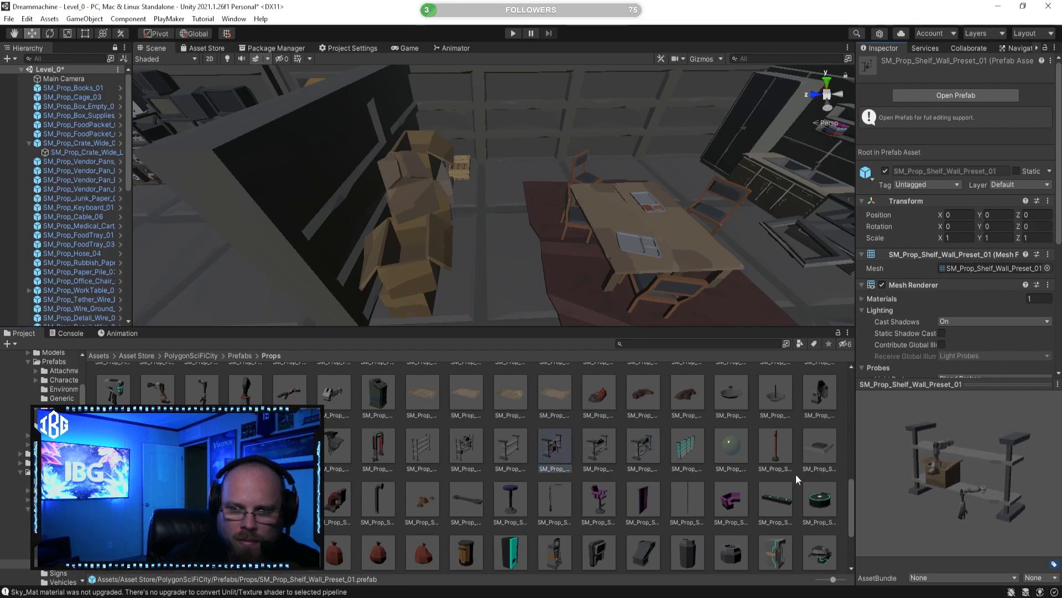
{"action": "left_click", "coordinate": [469, 449]}
{"action": "left_click_drag", "start_coordinate": [903, 464], "coordinate": [797, 457]}
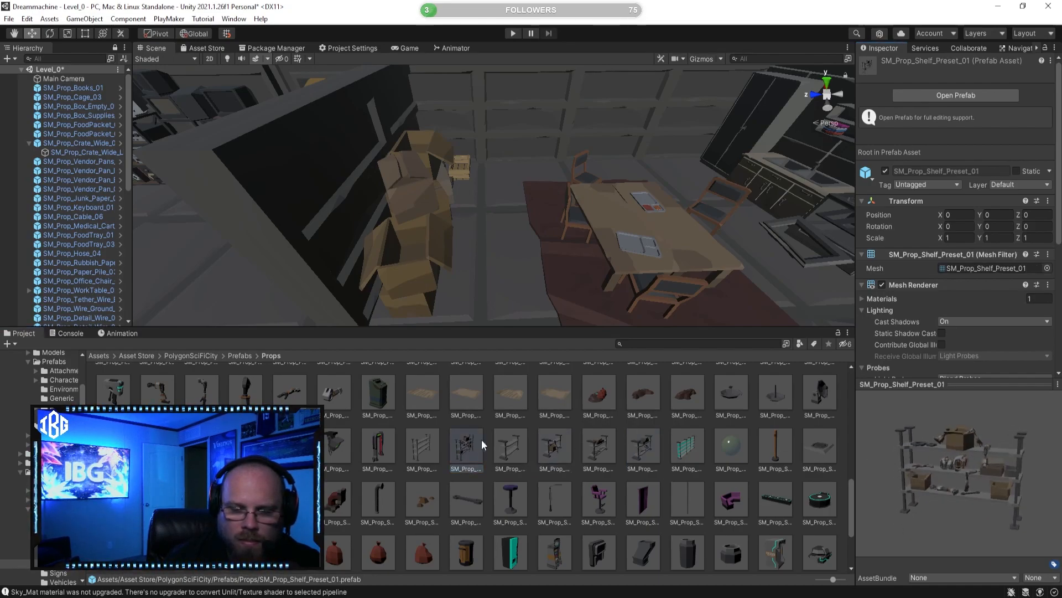
{"action": "left_click", "coordinate": [421, 447]}
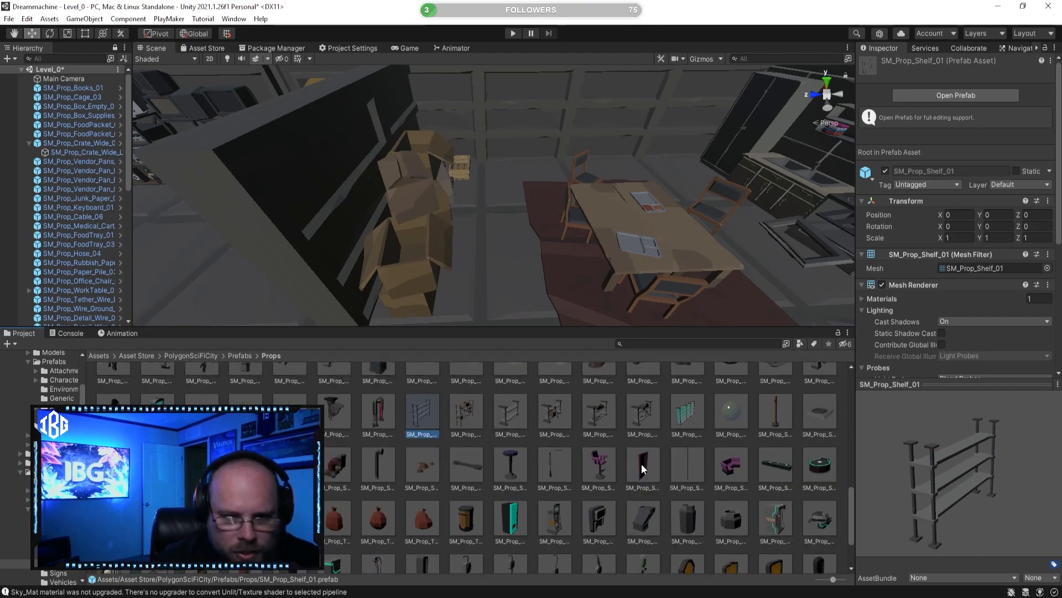
Step: Preview the red bag props and SM_Prop_table_01 near the end of the Props folder
{"action": "scroll", "coordinate": [609, 456], "scroll_direction": "down", "scroll_amount": 3}
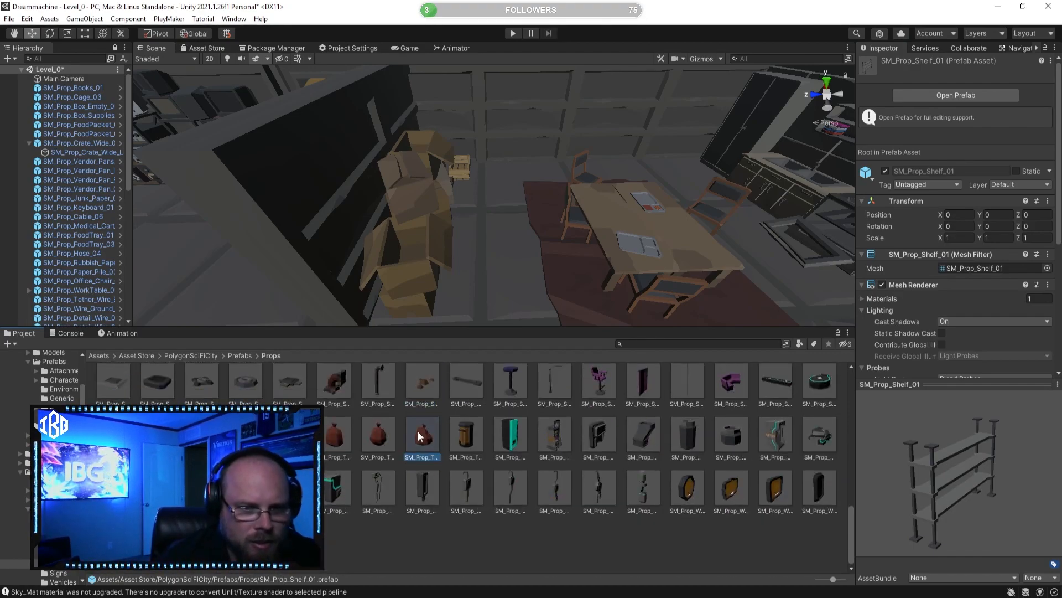
{"action": "left_click", "coordinate": [378, 437]}
{"action": "left_click", "coordinate": [336, 437]}
{"action": "left_click", "coordinate": [246, 435]}
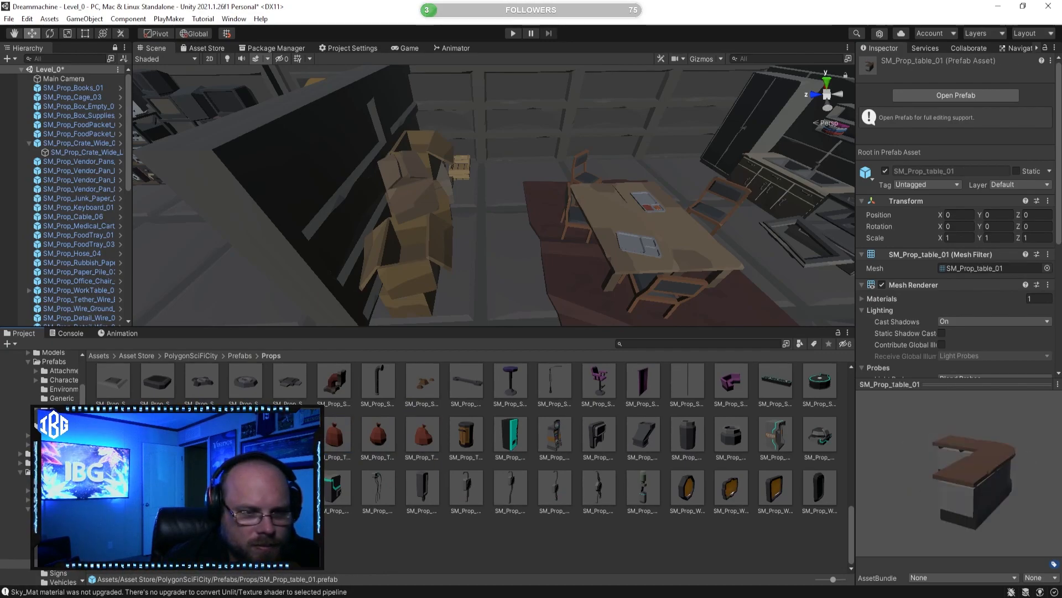
{"action": "left_click", "coordinate": [223, 443]}
{"action": "left_click", "coordinate": [201, 437]}
Step: Look over the furnished rooms from the dining area to the office chair and the orange crate
{"action": "right_click_drag", "start_coordinate": [416, 305], "coordinate": [260, 337]}
{"action": "left_click", "coordinate": [527, 253]}
{"action": "right_click_drag", "start_coordinate": [527, 254], "coordinate": [429, 281]}
{"action": "left_click_drag", "start_coordinate": [654, 237], "coordinate": [501, 239]}
{"action": "right_click_drag", "start_coordinate": [437, 257], "coordinate": [431, 279]}
{"action": "left_click_drag", "start_coordinate": [390, 319], "coordinate": [692, 280]}
{"action": "right_click_drag", "start_coordinate": [692, 280], "coordinate": [606, 306]}
{"action": "left_click_drag", "start_coordinate": [518, 258], "coordinate": [563, 237]}
{"action": "right_click_drag", "start_coordinate": [563, 237], "coordinate": [464, 257]}
{"action": "left_click", "coordinate": [352, 174]}
{"action": "left_click_drag", "start_coordinate": [389, 172], "coordinate": [573, 182]}
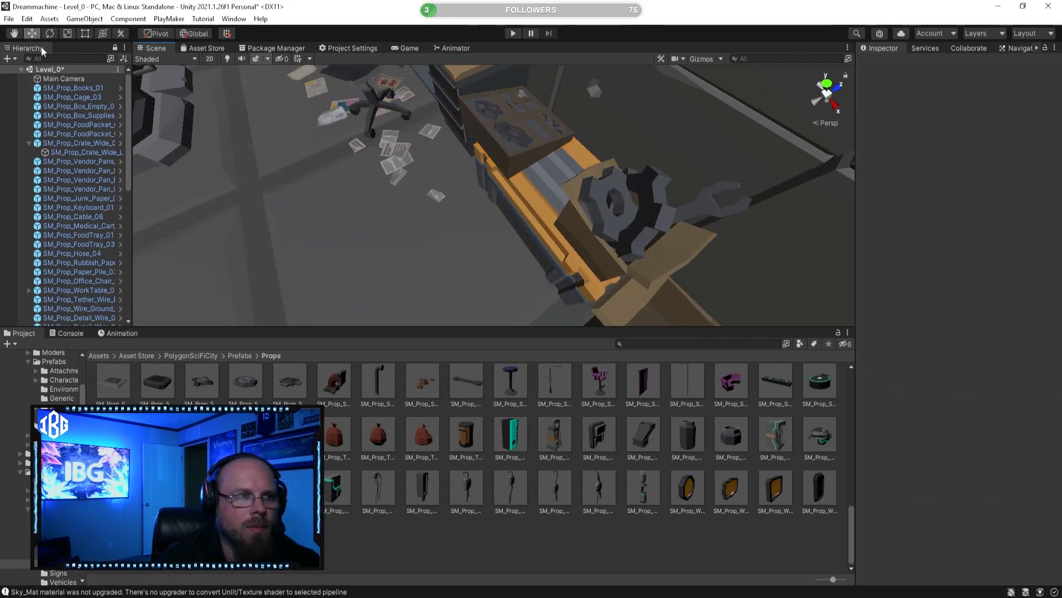
Step: Move SM_Prop_Supplies_01 down onto the orange crate at about X -13.331, Y 0.839 and Z 19.745
{"action": "left_click", "coordinate": [500, 128]}
{"action": "left_click_drag", "start_coordinate": [497, 166], "coordinate": [625, 91], "text": "ctrl"}
{"action": "scroll", "coordinate": [564, 112], "scroll_direction": "up", "scroll_amount": 3}
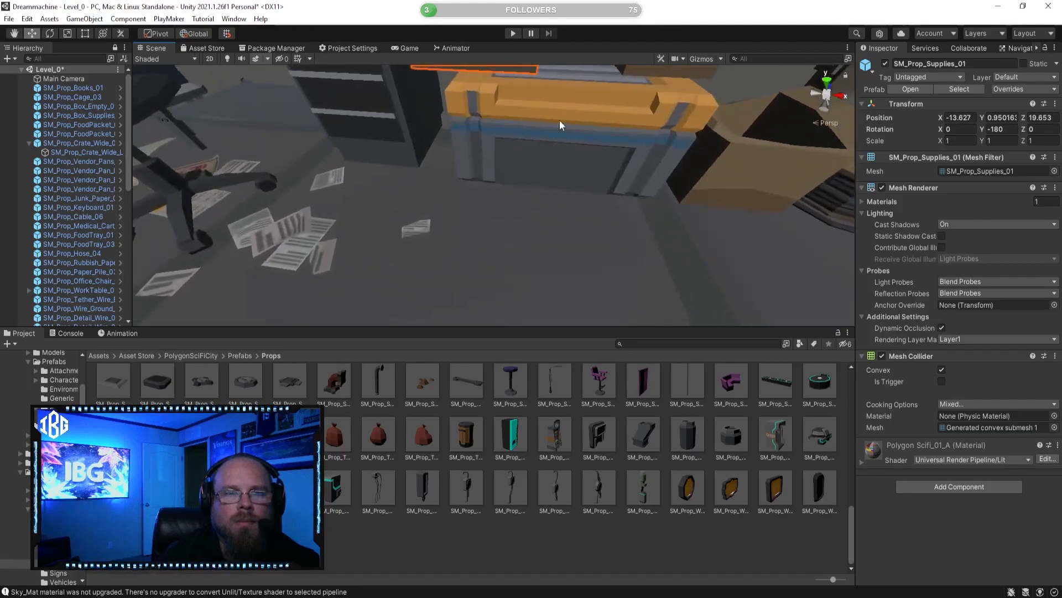
{"action": "middle_click_drag", "start_coordinate": [563, 112], "coordinate": [553, 153]}
{"action": "left_click_drag", "start_coordinate": [528, 167], "coordinate": [584, 164]}
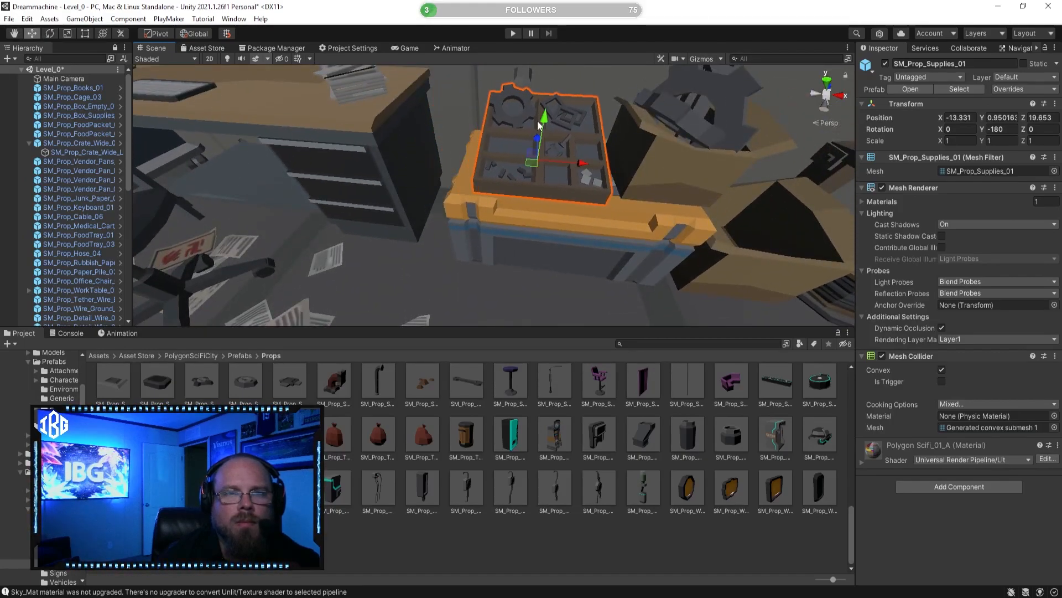
{"action": "left_click_drag", "start_coordinate": [544, 117], "coordinate": [503, 150]}
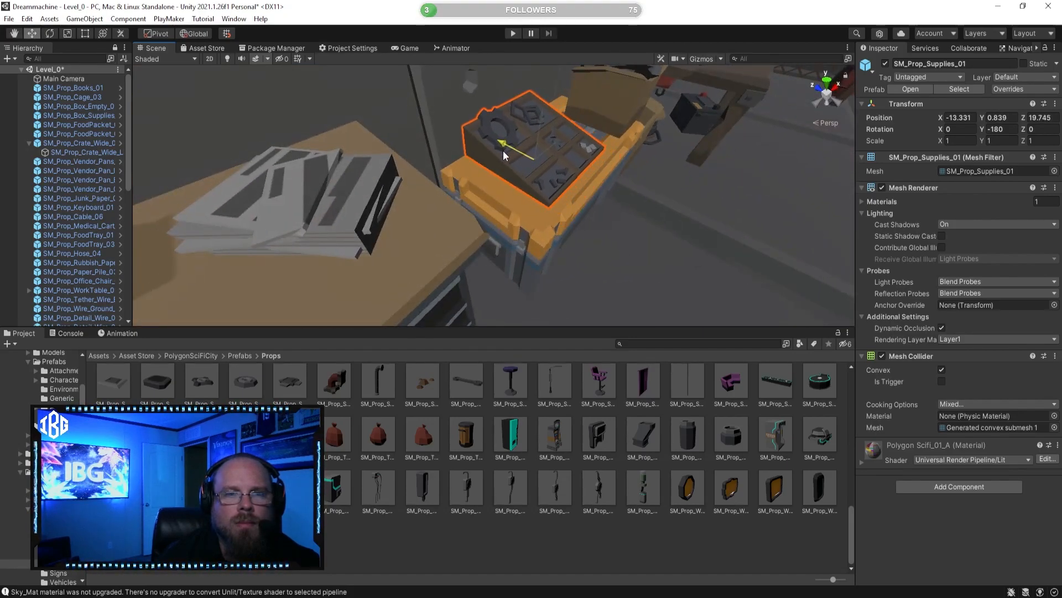
{"action": "left_click", "coordinate": [632, 179]}
{"action": "key", "text": "s"}
{"action": "right_click_drag", "start_coordinate": [632, 180], "coordinate": [502, 193]}
{"action": "left_click", "coordinate": [546, 176]}
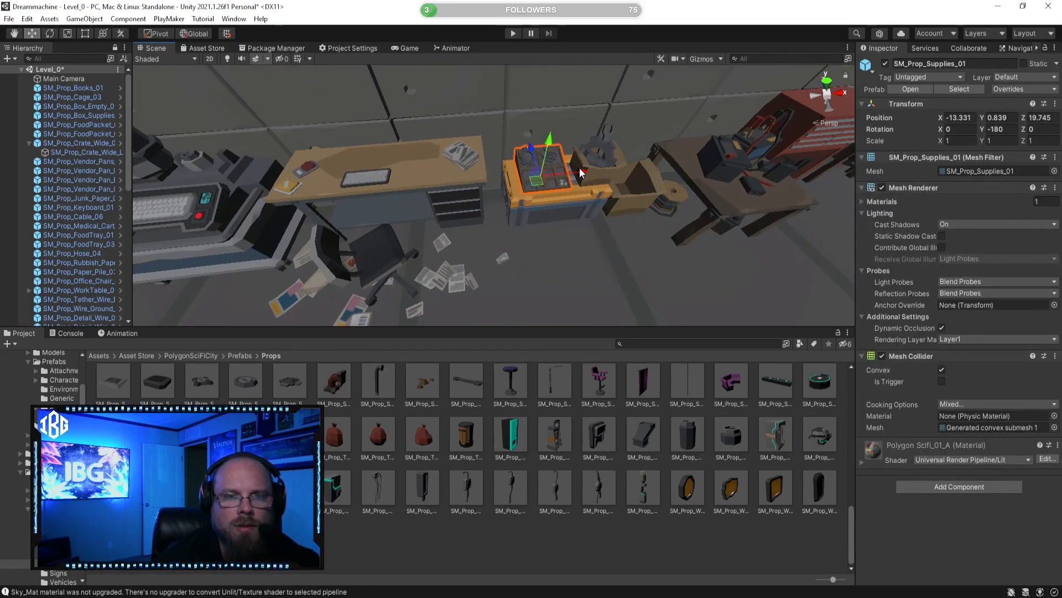
Step: Preview SM_Prop_Watercooler_01 and wall attachments such as SM_Prop_WallAttach_Vent_01
{"action": "left_click", "coordinate": [655, 487]}
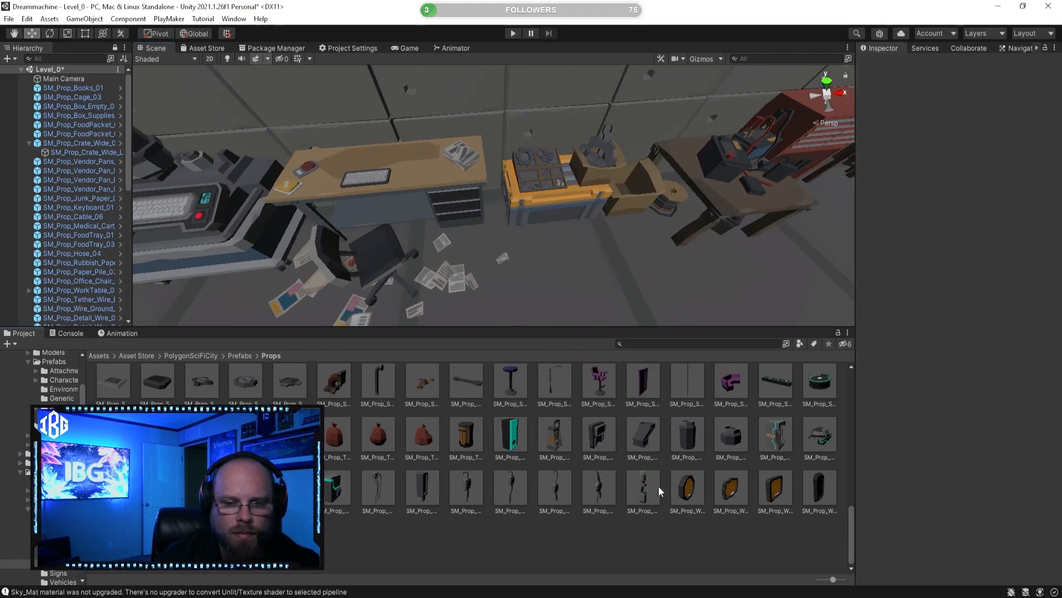
{"action": "left_click", "coordinate": [691, 494]}
{"action": "left_click", "coordinate": [646, 498]}
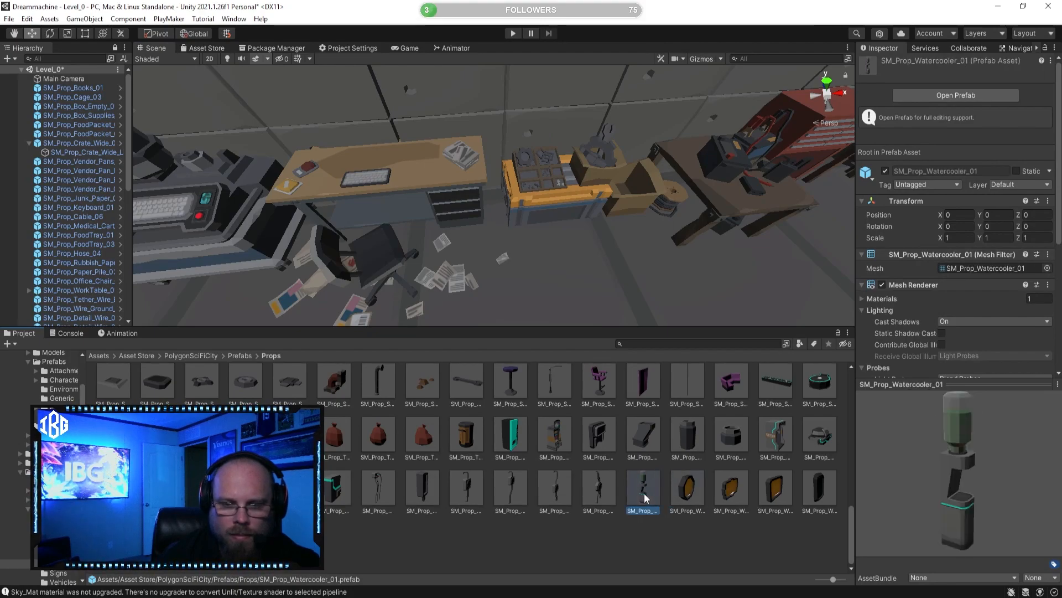
{"action": "left_click", "coordinate": [508, 492]}
{"action": "left_click_drag", "start_coordinate": [941, 503], "coordinate": [881, 473]}
{"action": "left_click", "coordinate": [467, 490]}
{"action": "right_click_drag", "start_coordinate": [580, 267], "coordinate": [535, 228]}
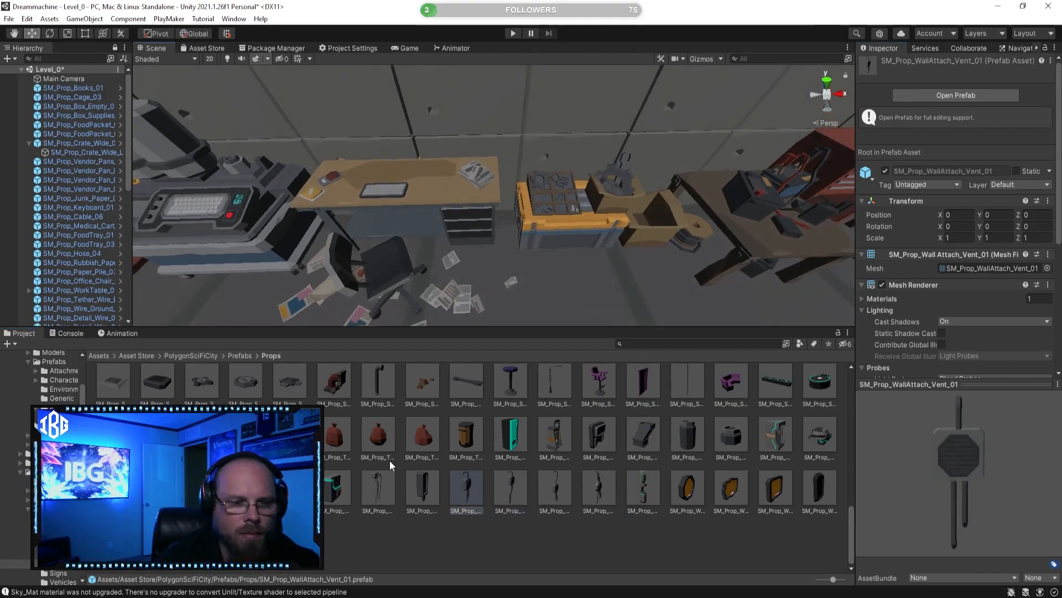
Step: Preview more wall-attachment props, including SM_Prop_WallAttach_Electronics_04 and SM_Prop_WallAttach_Electronics_02
{"action": "left_click", "coordinate": [378, 489]}
{"action": "left_click_drag", "start_coordinate": [955, 472], "coordinate": [884, 474]}
{"action": "left_click", "coordinate": [336, 489]}
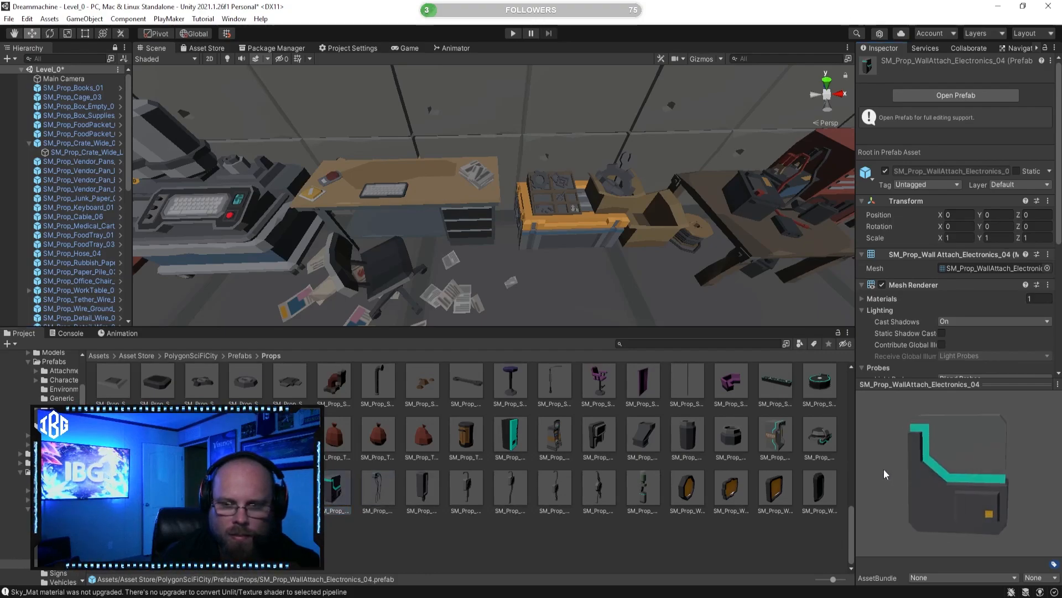
{"action": "left_click", "coordinate": [291, 490]}
{"action": "left_click", "coordinate": [247, 490]}
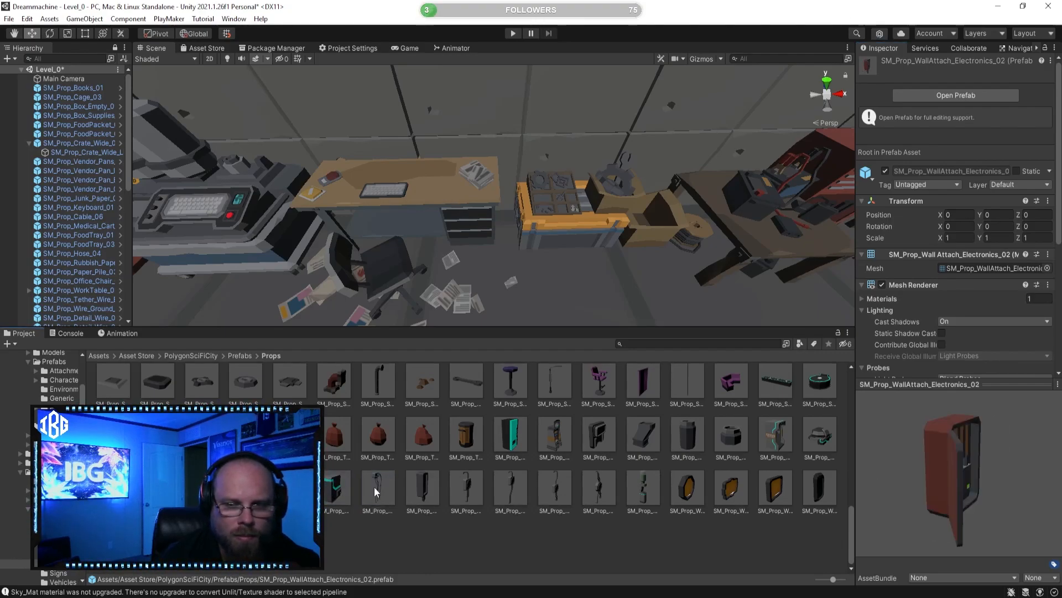
{"action": "left_click_drag", "start_coordinate": [985, 483], "coordinate": [905, 462]}
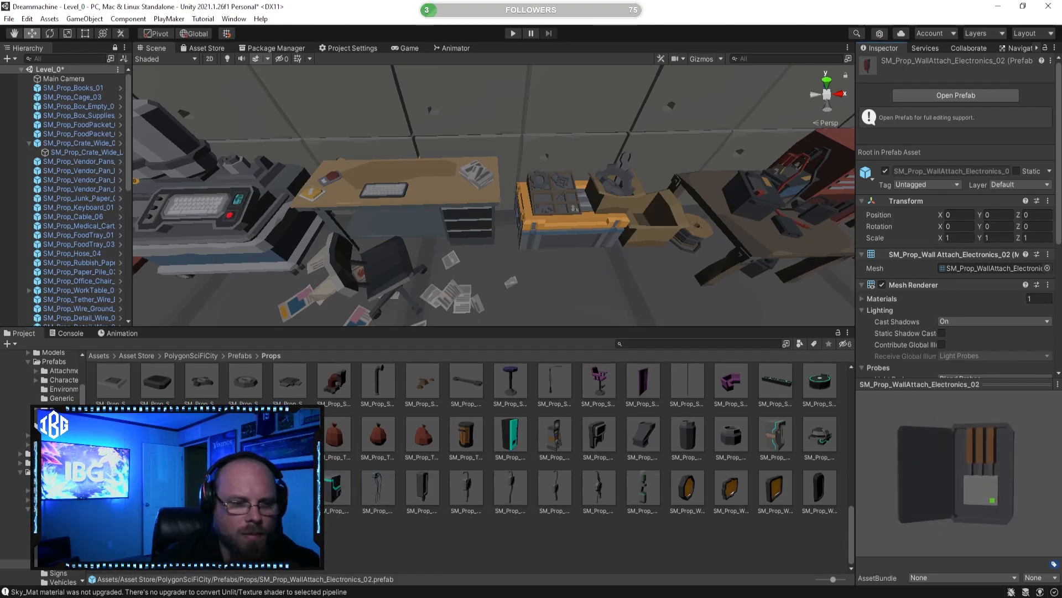
{"action": "left_click", "coordinate": [202, 490]}
{"action": "left_click_drag", "start_coordinate": [980, 513], "coordinate": [893, 470]}
Step: Place SM_Prop_Wall_Table_01 over the desk and rotate it to 180 on Y
{"action": "left_click", "coordinate": [158, 490]}
{"action": "left_click_drag", "start_coordinate": [158, 491], "coordinate": [409, 199]}
{"action": "key", "text": "f"}
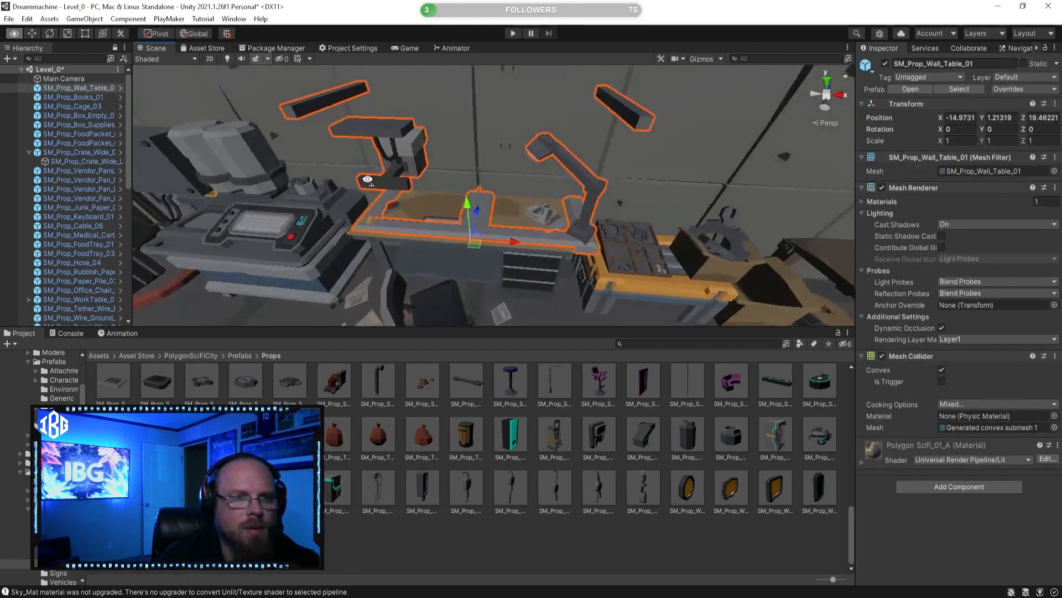
{"action": "left_click", "coordinate": [51, 33]}
{"action": "left_click_drag", "start_coordinate": [448, 276], "coordinate": [244, 281], "text": "ctrl"}
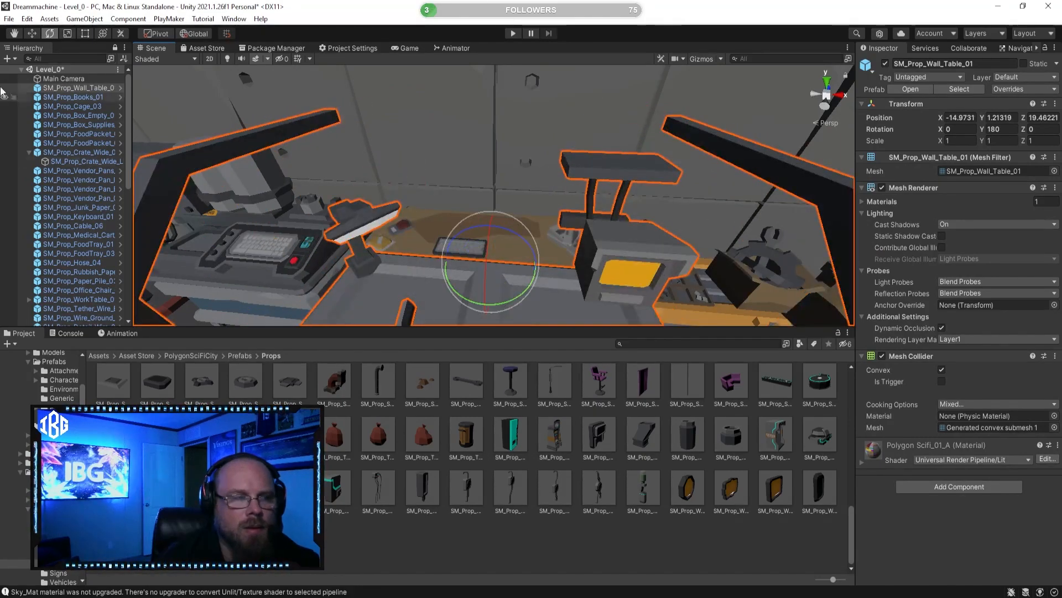
Step: Move the wall table toward the wall to Z 20.521 and scale it uniformly to about 0.774
{"action": "left_click", "coordinate": [31, 37]}
{"action": "right_click_drag", "start_coordinate": [382, 213], "coordinate": [406, 224]}
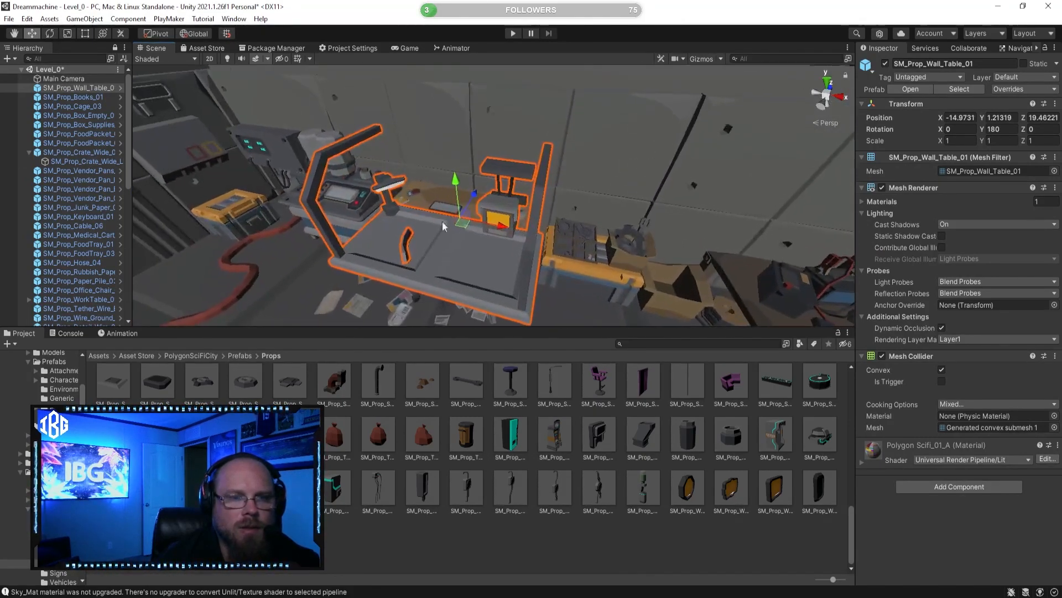
{"action": "left_click_drag", "start_coordinate": [484, 199], "coordinate": [497, 170]}
{"action": "key", "text": "f"}
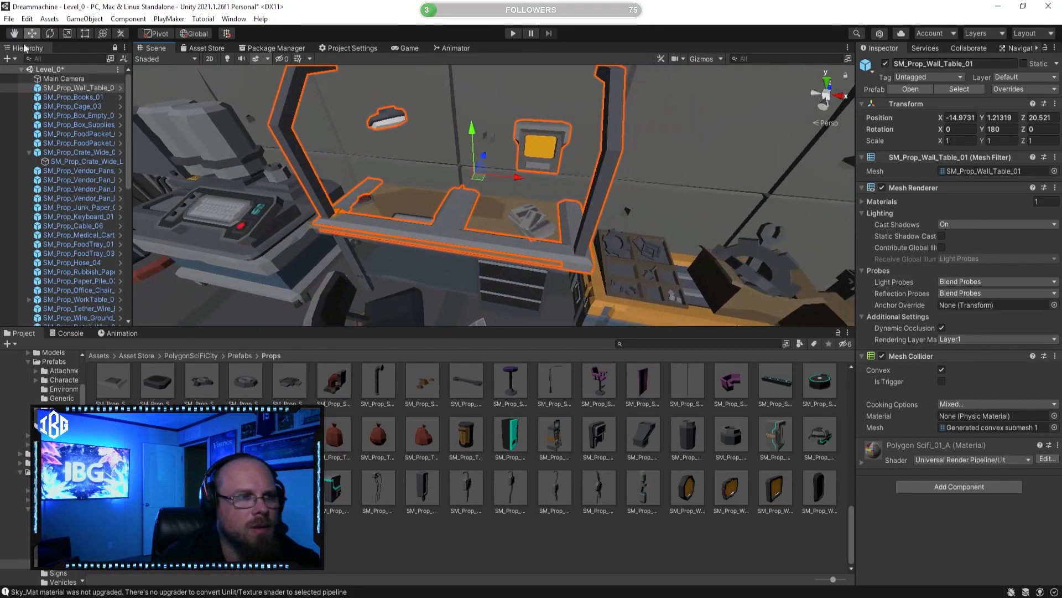
{"action": "left_click", "coordinate": [69, 34]}
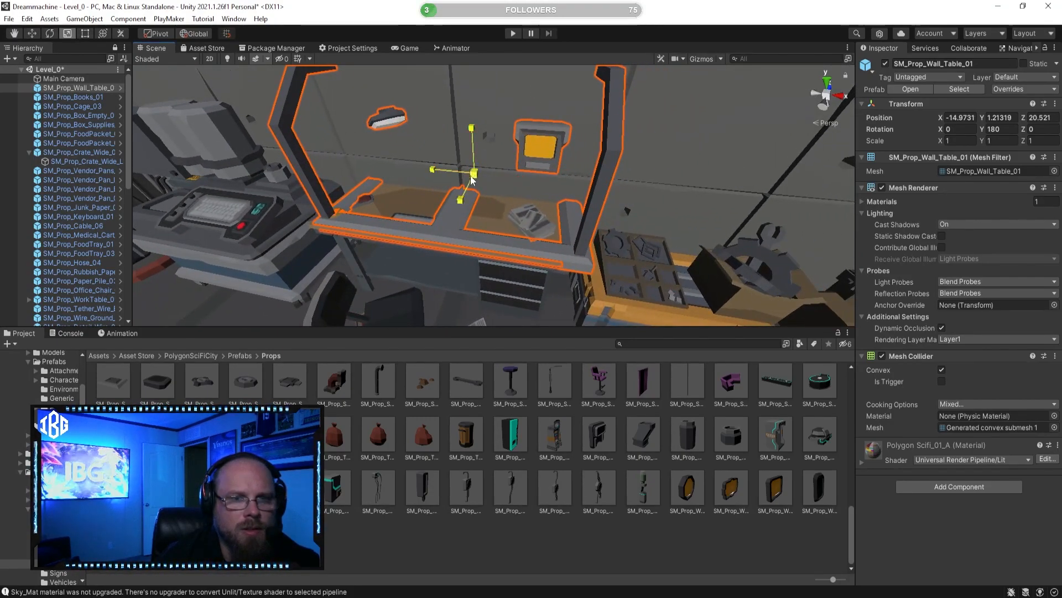
{"action": "left_click_drag", "start_coordinate": [473, 176], "coordinate": [386, 181]}
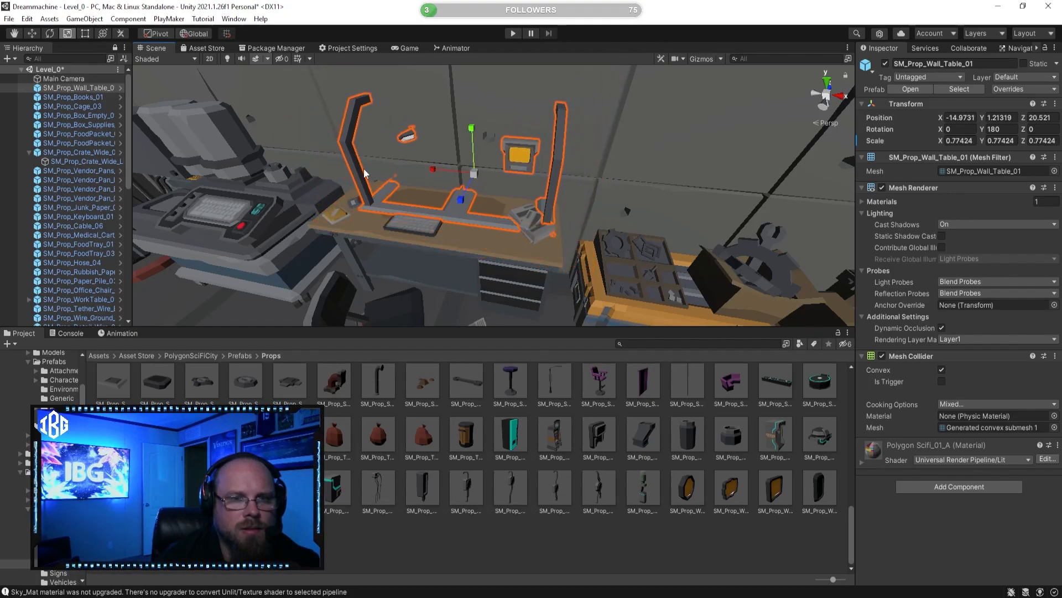
Step: Widen the wall table to an X scale of about 0.925 and bring it to Z 20.278 over the desk
{"action": "left_click_drag", "start_coordinate": [509, 178], "coordinate": [465, 169]}
{"action": "left_click", "coordinate": [84, 33]}
{"action": "left_click_drag", "start_coordinate": [537, 157], "coordinate": [446, 161]}
{"action": "left_click", "coordinate": [32, 33]}
{"action": "scroll", "coordinate": [523, 145], "scroll_direction": "up", "scroll_amount": 5}
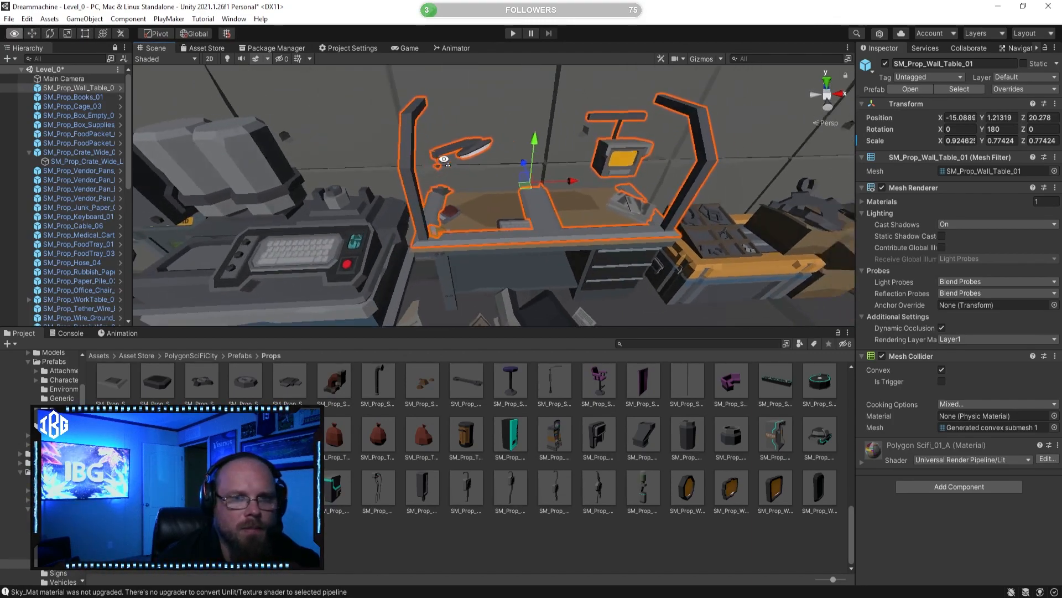
Step: Lower the wall table onto the desktop at Y 1.186 and shift it to Z 20.196
{"action": "left_click_drag", "start_coordinate": [523, 145], "coordinate": [509, 168]}
{"action": "scroll", "coordinate": [506, 149], "scroll_direction": "down", "scroll_amount": 4}
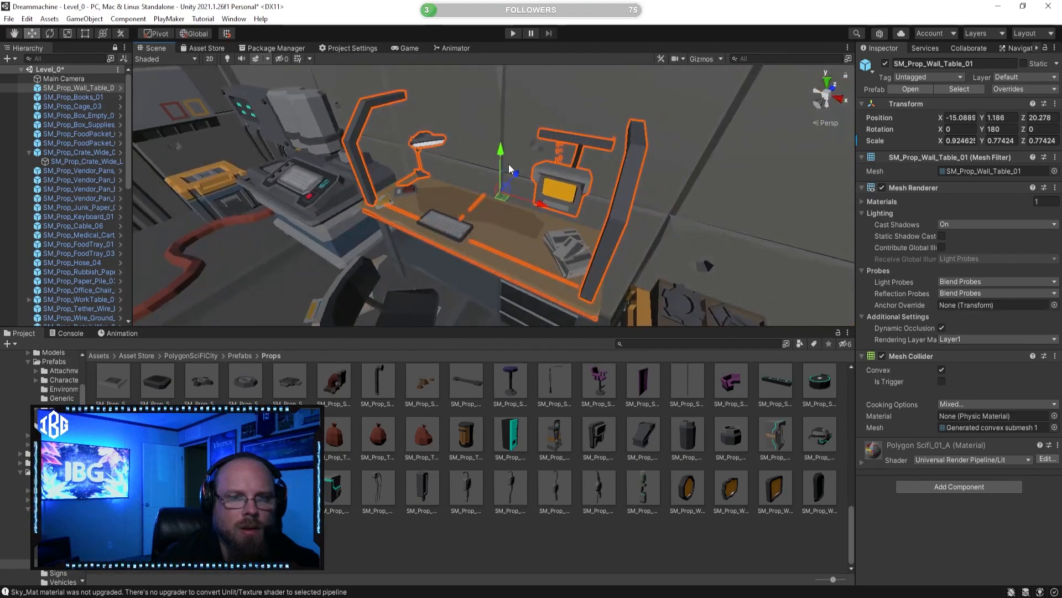
{"action": "left_click", "coordinate": [511, 171]}
{"action": "left_click", "coordinate": [513, 201]}
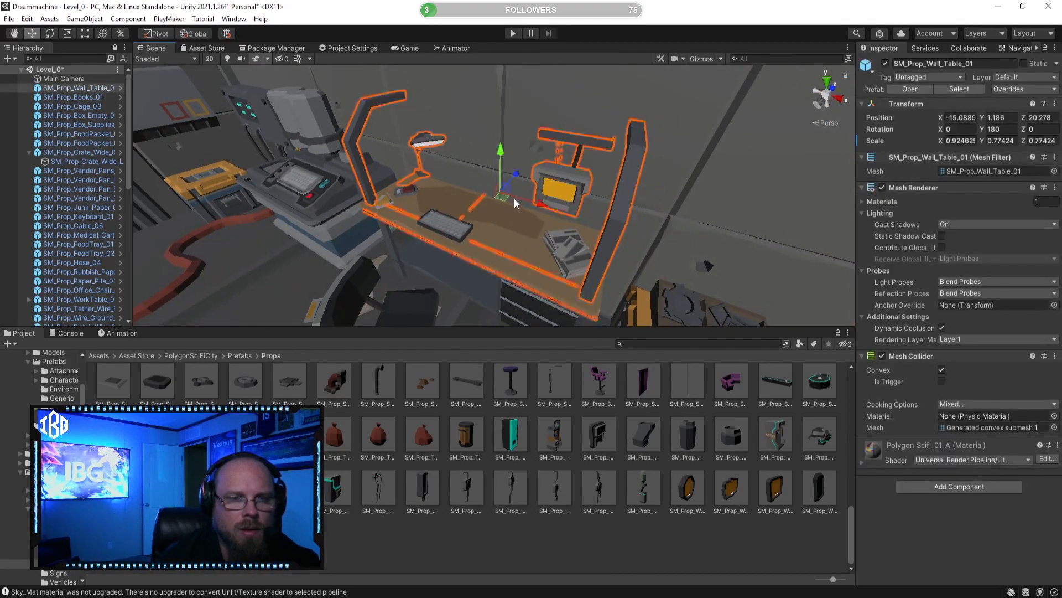
{"action": "left_click_drag", "start_coordinate": [516, 175], "coordinate": [513, 179]}
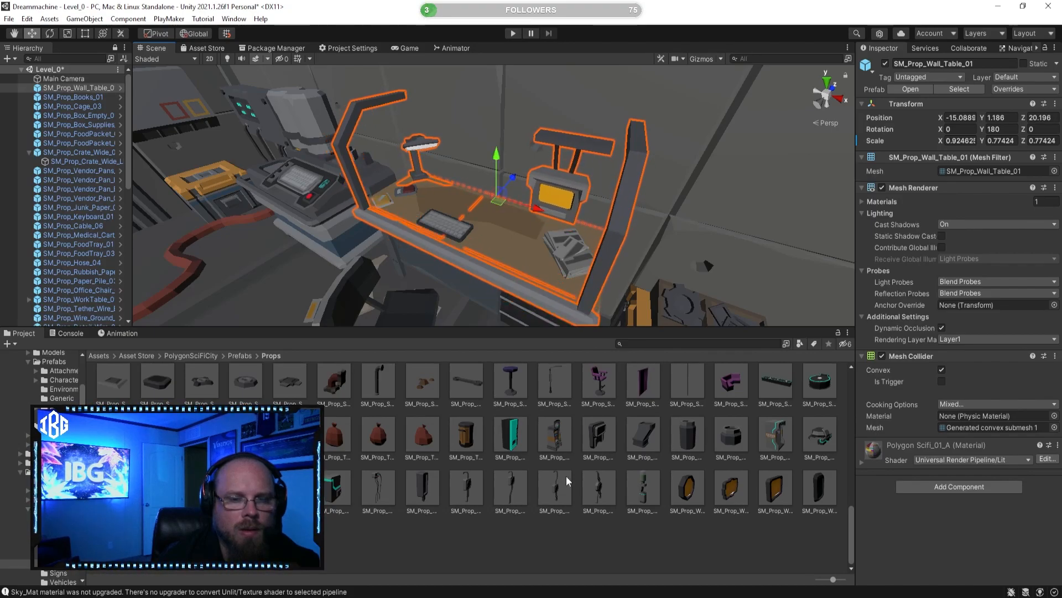
Step: Stretch the lamp-side end of the wall table over the desk edge, to an X scale of about 0.933
{"action": "left_click", "coordinate": [561, 534]}
{"action": "right_click_drag", "start_coordinate": [492, 246], "coordinate": [642, 277]}
{"action": "left_click", "coordinate": [649, 278]}
{"action": "left_click", "coordinate": [85, 34]}
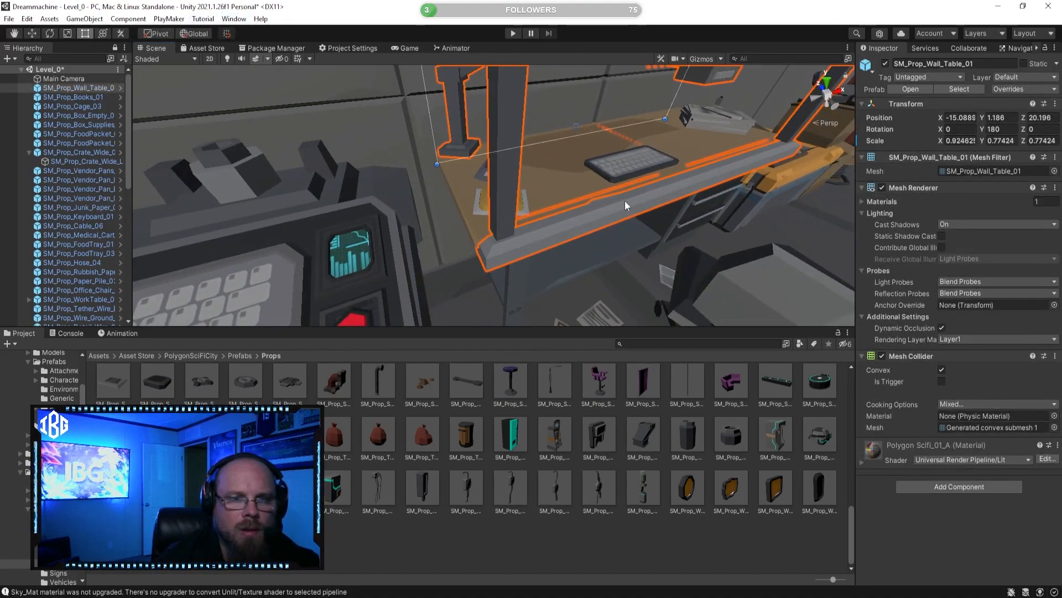
{"action": "left_click_drag", "start_coordinate": [431, 123], "coordinate": [430, 123]}
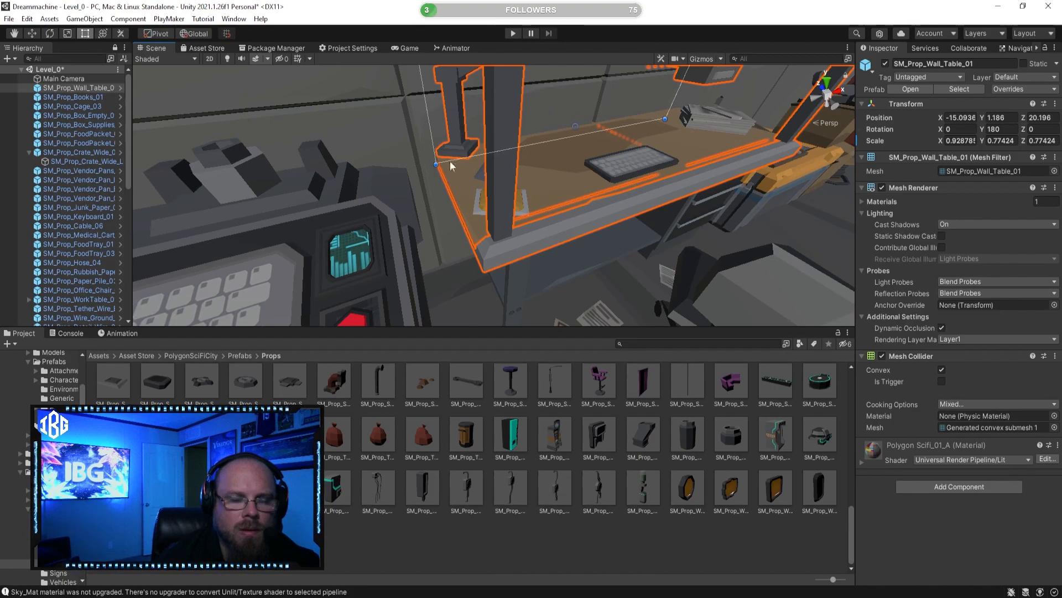
{"action": "left_click", "coordinate": [546, 539]}
{"action": "right_click_drag", "start_coordinate": [535, 229], "coordinate": [563, 243]}
{"action": "left_click", "coordinate": [478, 235]}
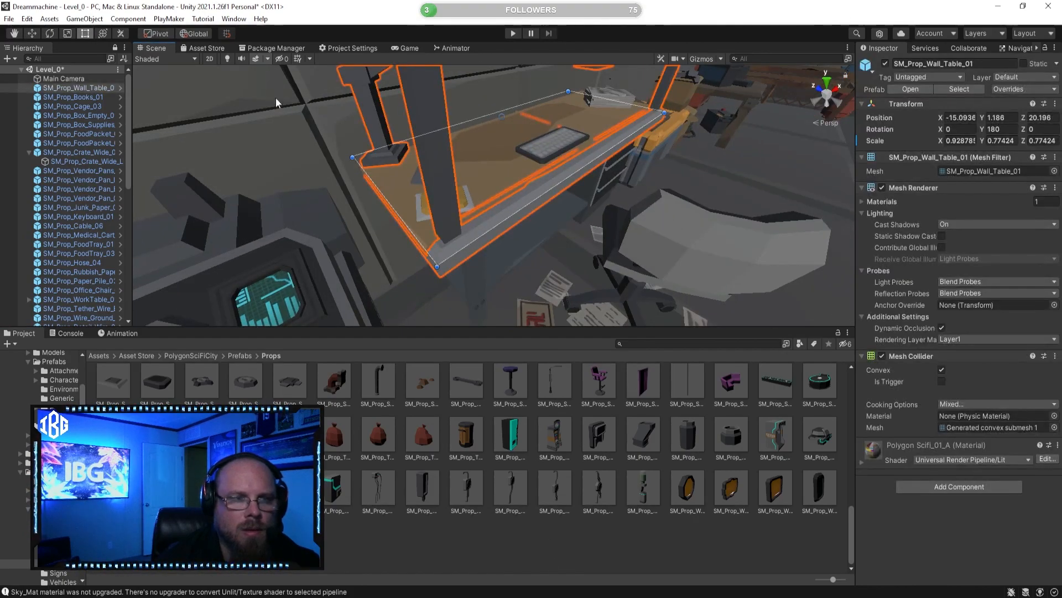
{"action": "left_click_drag", "start_coordinate": [388, 202], "coordinate": [386, 199]}
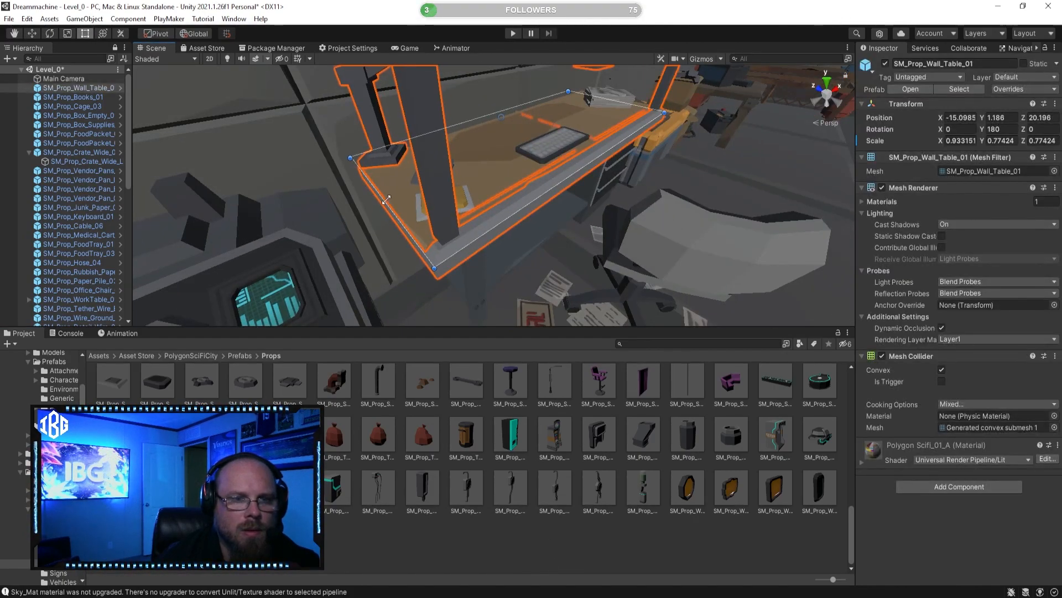
Step: Stretch the wall table's end beside the orange crate to the desk edge, to an X scale of about 0.936
{"action": "left_click", "coordinate": [556, 552]}
{"action": "right_click_drag", "start_coordinate": [556, 283], "coordinate": [403, 268]}
{"action": "left_click", "coordinate": [403, 287]}
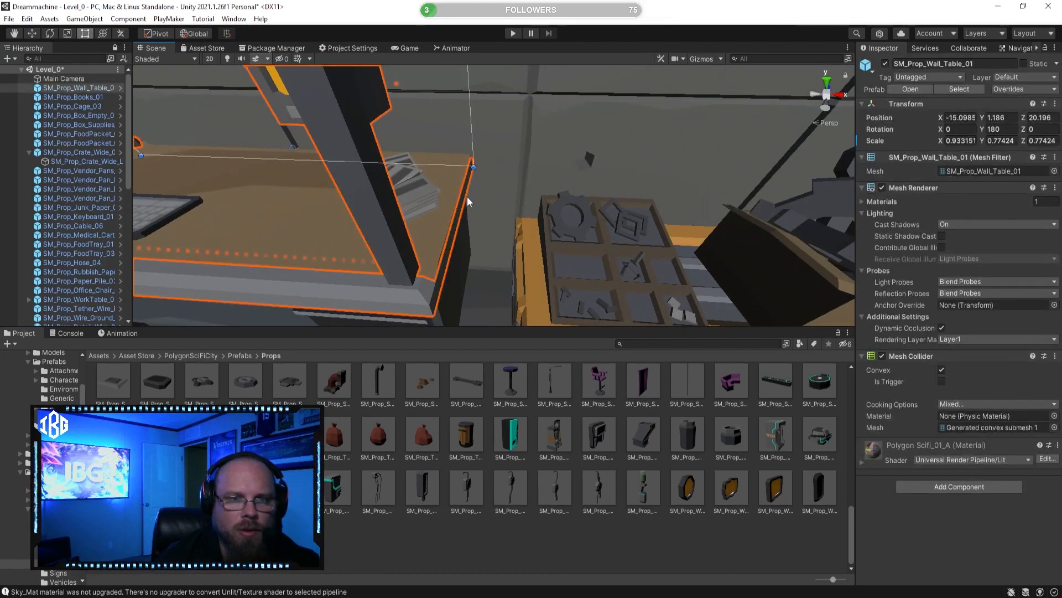
{"action": "left_click_drag", "start_coordinate": [476, 126], "coordinate": [474, 127]}
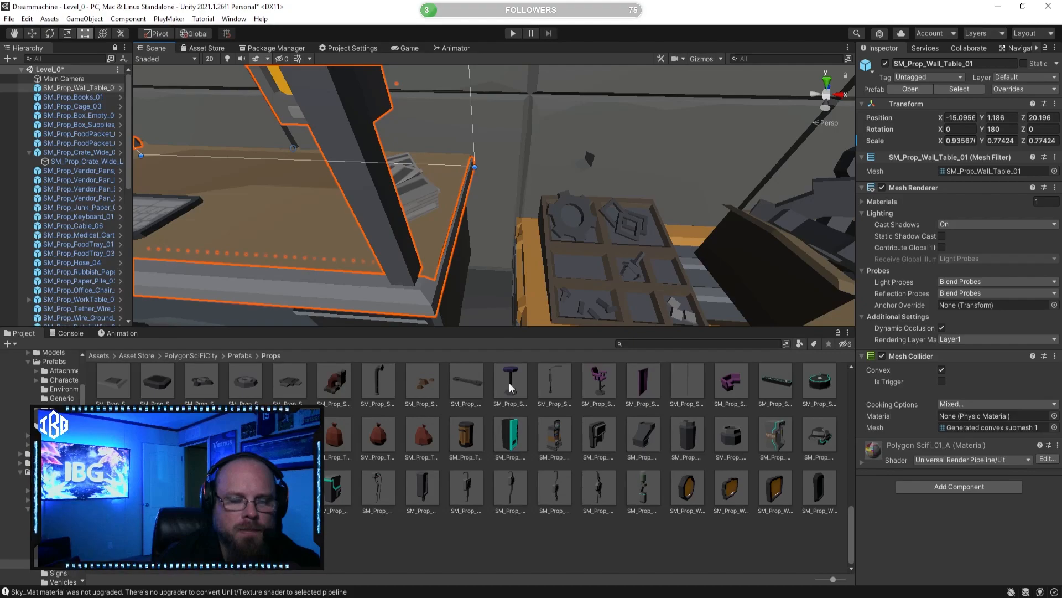
{"action": "left_click", "coordinate": [539, 541]}
{"action": "right_click_drag", "start_coordinate": [540, 292], "coordinate": [389, 261]}
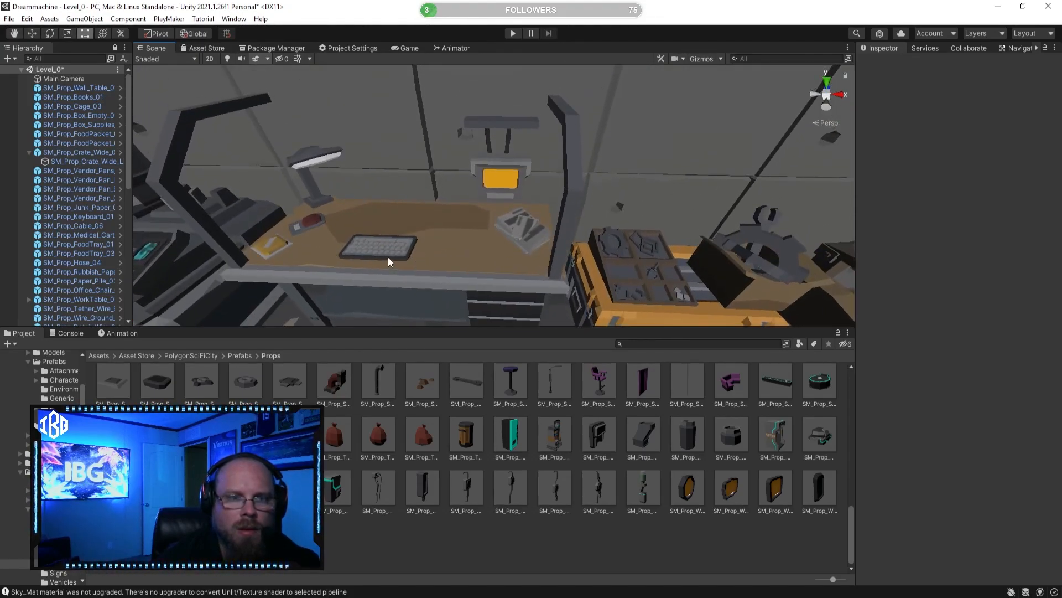
Step: Move the desk keyboard to about X -14.785 and rotate it about 21.3 on Y
{"action": "left_click", "coordinate": [404, 256]}
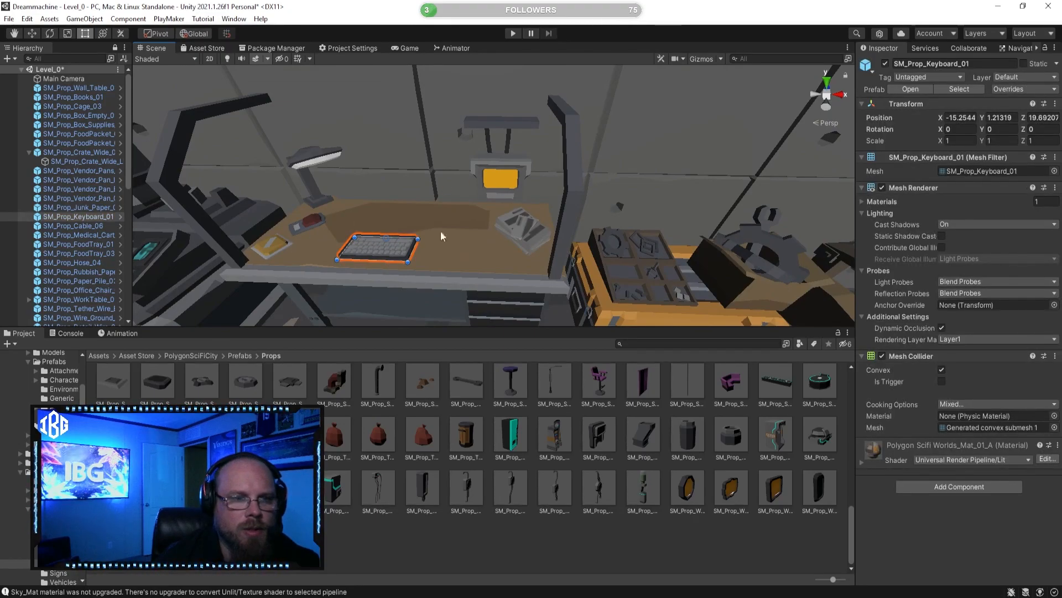
{"action": "left_click", "coordinate": [32, 35]}
{"action": "right_click_drag", "start_coordinate": [468, 153], "coordinate": [450, 205]}
{"action": "left_click_drag", "start_coordinate": [510, 180], "coordinate": [561, 181]}
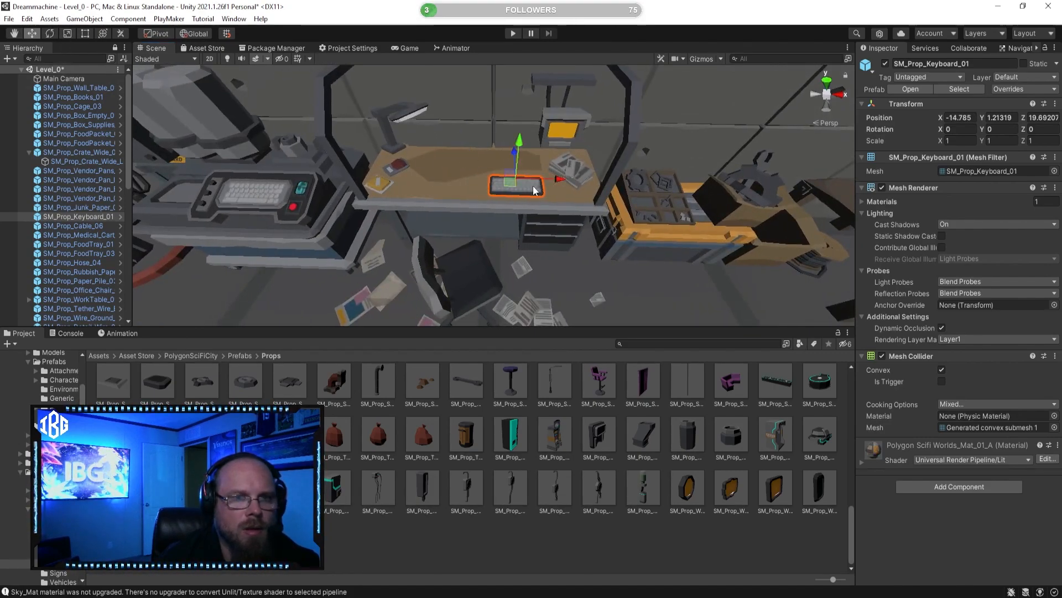
{"action": "key", "text": "e"}
{"action": "left_click_drag", "start_coordinate": [549, 208], "coordinate": [519, 215]}
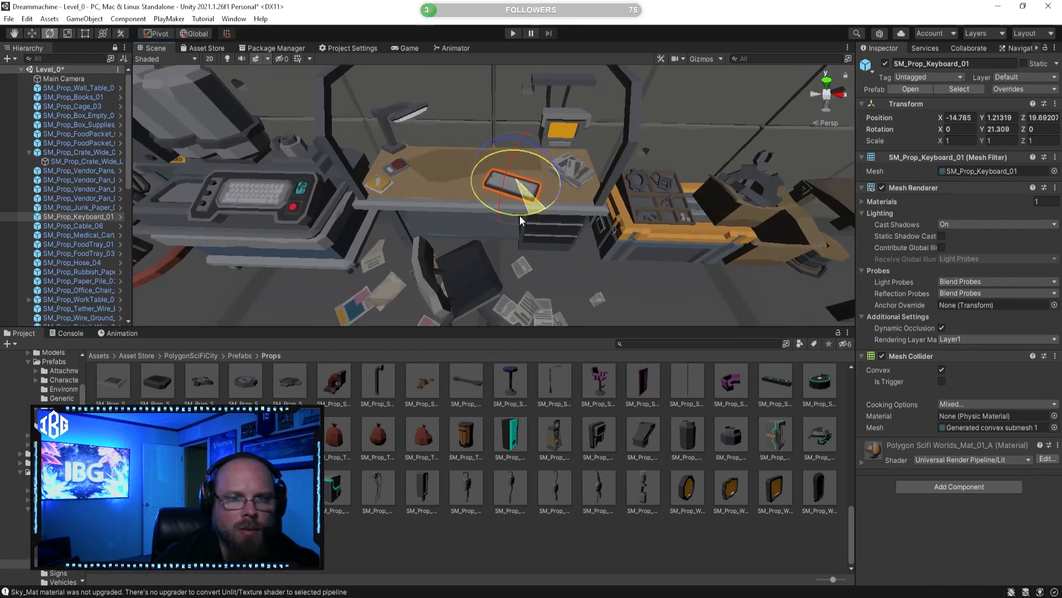
Step: Nudge SM_Prop_Paper_Pile_03 slightly along the desktop, away from the keyboard
{"action": "left_click", "coordinate": [587, 545]}
{"action": "left_click", "coordinate": [567, 180]}
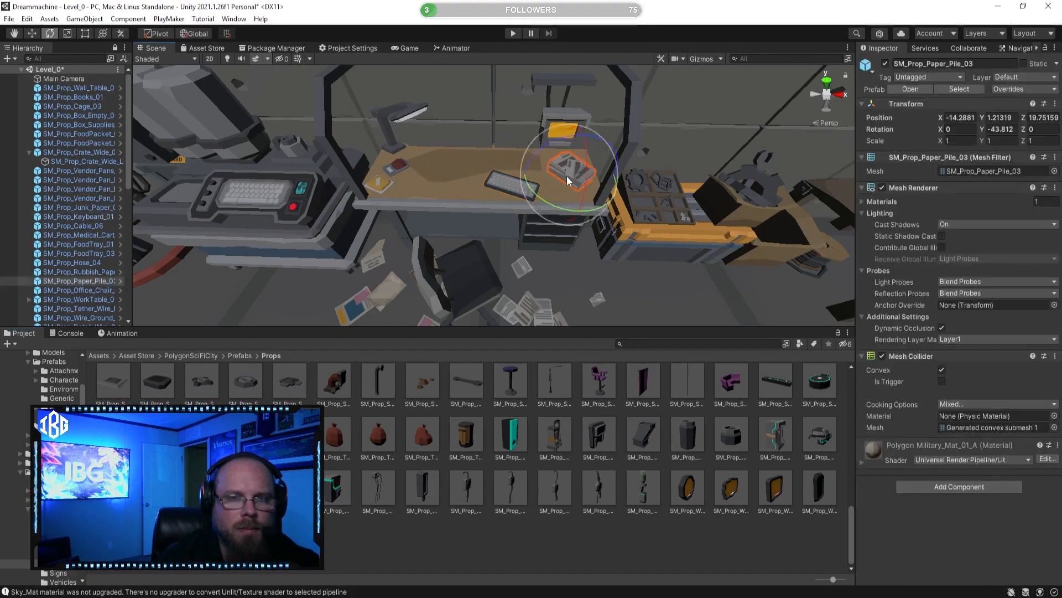
{"action": "left_click", "coordinate": [34, 34]}
{"action": "left_click_drag", "start_coordinate": [598, 179], "coordinate": [610, 184]}
Step: Reduce the wall table's depth from its wall side to a Z scale of about 0.706, at Z 20.1227
{"action": "left_click", "coordinate": [499, 215]}
{"action": "right_click_drag", "start_coordinate": [499, 215], "coordinate": [590, 188]}
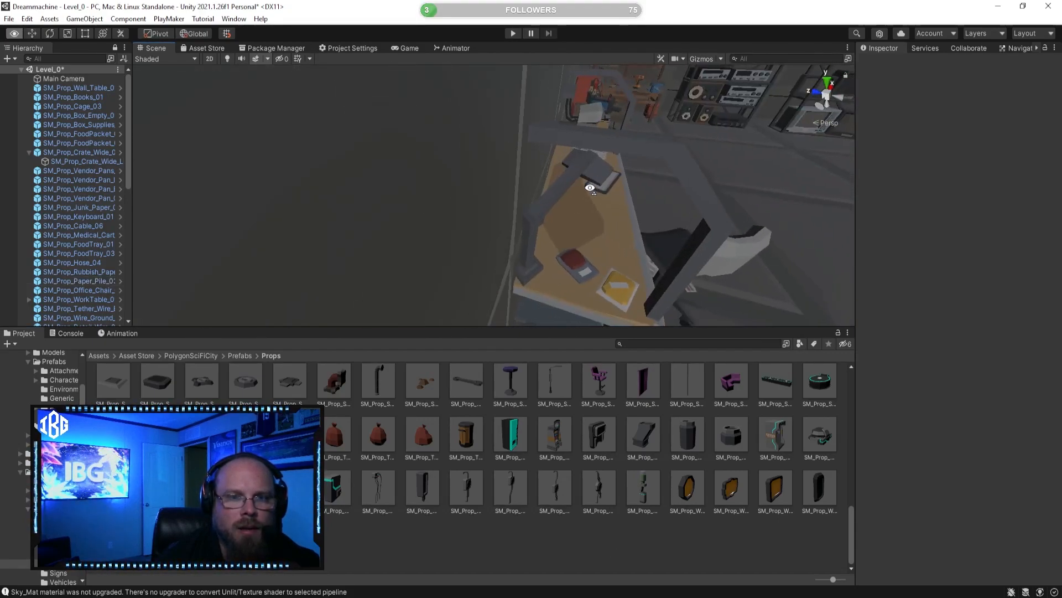
{"action": "left_click", "coordinate": [562, 183]}
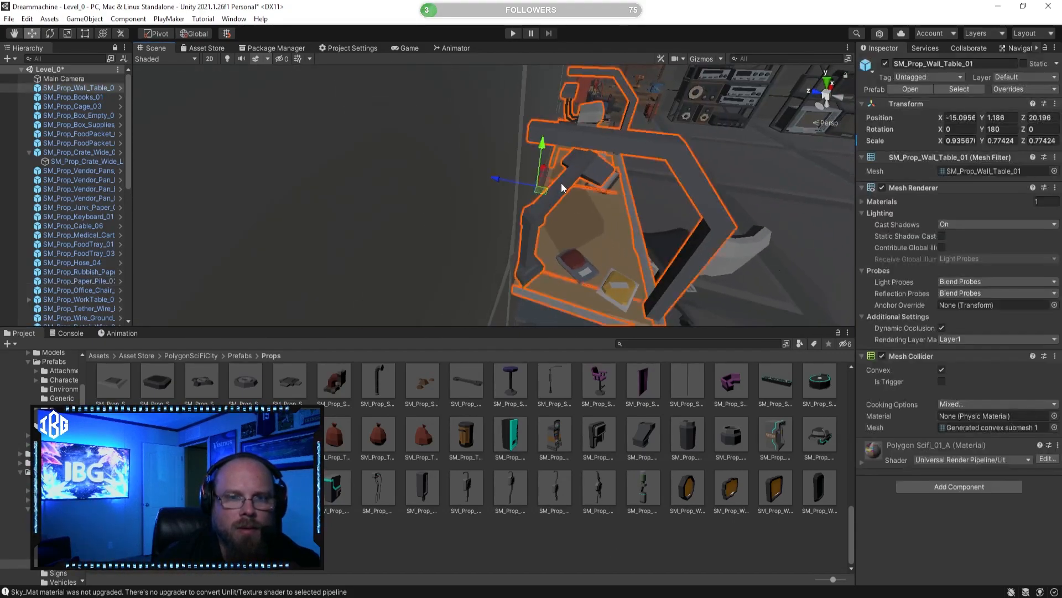
{"action": "left_click", "coordinate": [83, 34]}
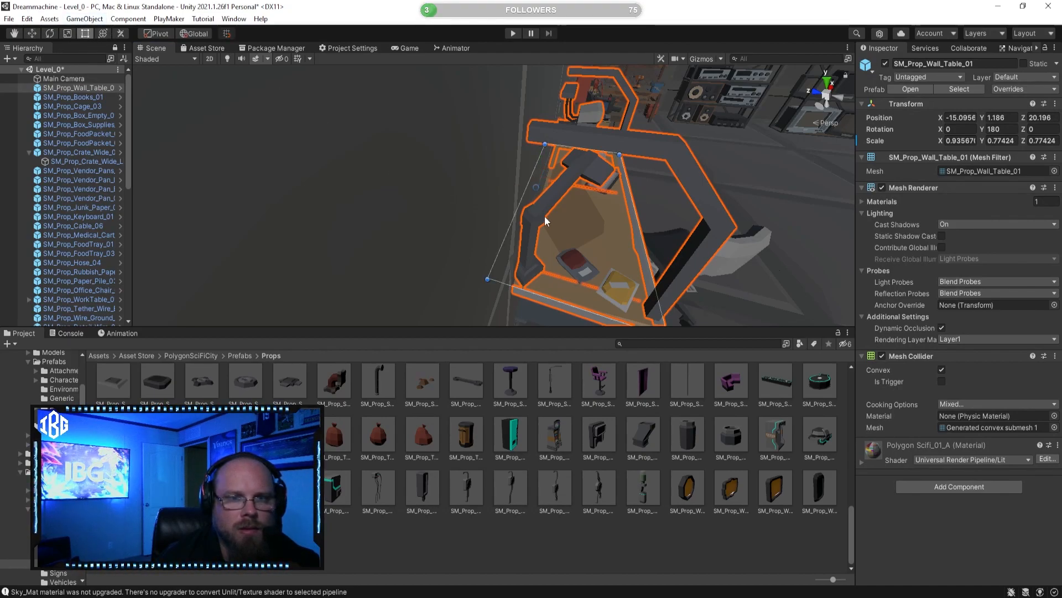
{"action": "left_click_drag", "start_coordinate": [511, 211], "coordinate": [526, 218]}
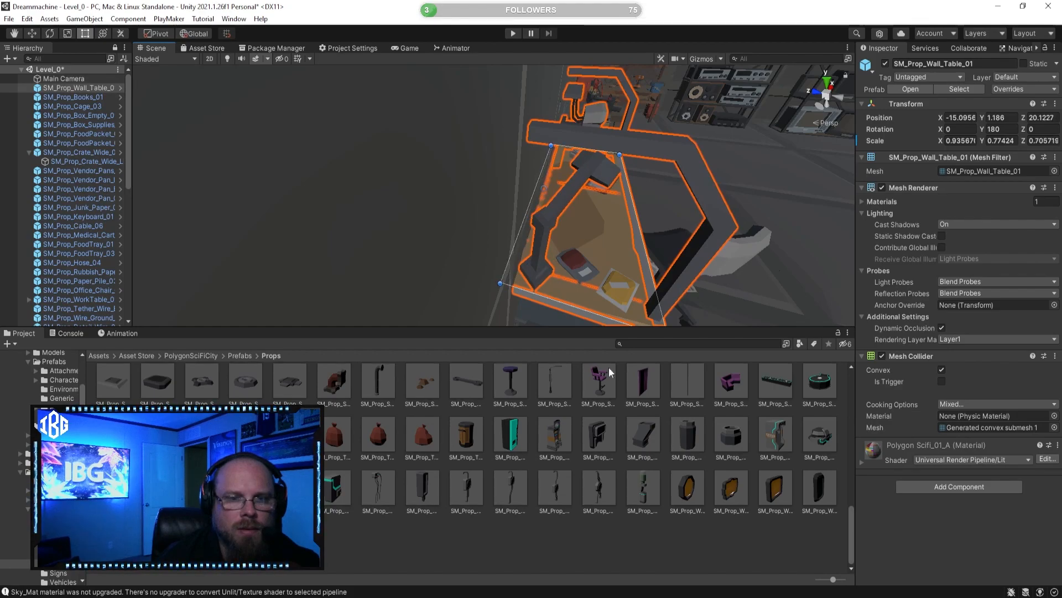
{"action": "left_click", "coordinate": [543, 274]}
{"action": "right_click_drag", "start_coordinate": [543, 274], "coordinate": [356, 230]}
{"action": "right_click_drag", "start_coordinate": [447, 227], "coordinate": [415, 219]}
Step: Preview further props in the folder, including SM_Prop_Vent_04 and SM_Prop_StripClub_Curtain_01
{"action": "left_click", "coordinate": [466, 436]}
{"action": "left_click_drag", "start_coordinate": [921, 485], "coordinate": [767, 463]}
{"action": "left_click", "coordinate": [730, 436]}
{"action": "scroll", "coordinate": [702, 409], "scroll_direction": "up", "scroll_amount": 1}
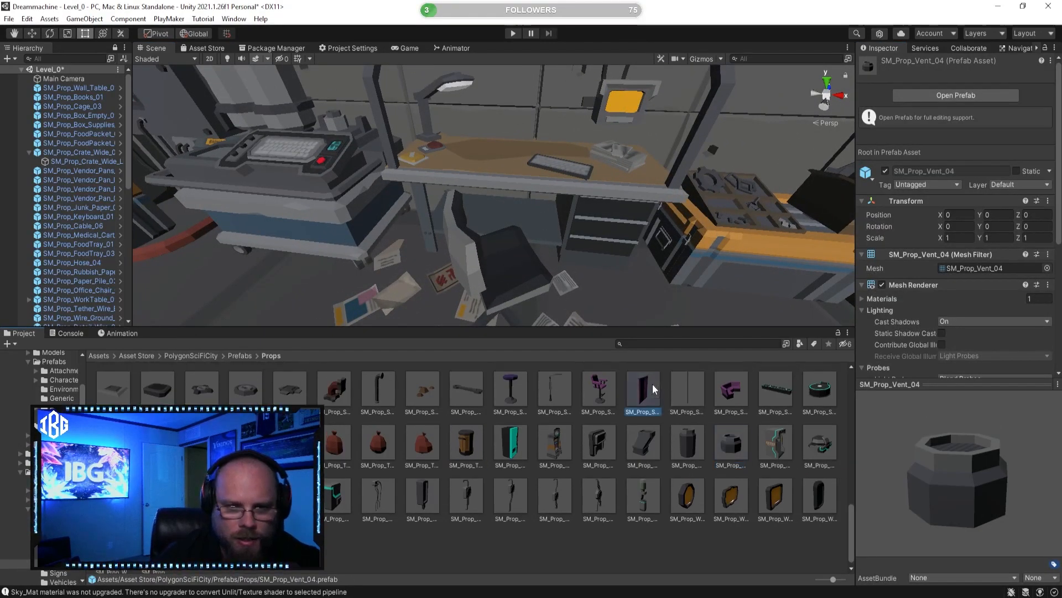
{"action": "left_click", "coordinate": [643, 390]}
{"action": "left_click_drag", "start_coordinate": [876, 492], "coordinate": [895, 473]}
{"action": "scroll", "coordinate": [700, 467], "scroll_direction": "up", "scroll_amount": 1}
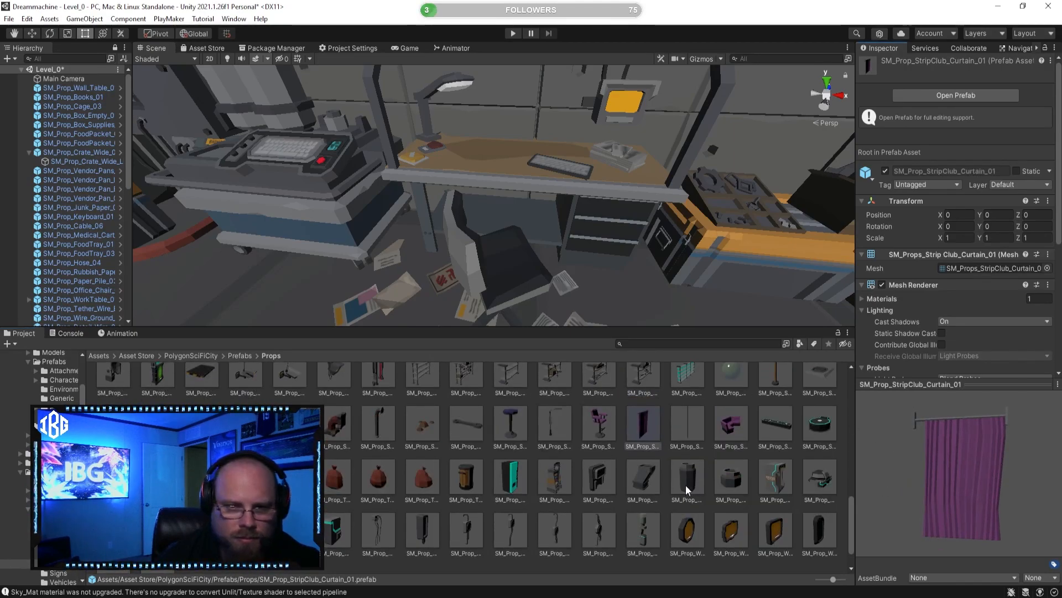
Step: Preview the debris props SM_Prop_Sidewalk_Rubble_01, SM_Prop_Rubbish_Paper_04 and SM_Prop_Rubbish_Bin_01
{"action": "scroll", "coordinate": [619, 477], "scroll_direction": "up", "scroll_amount": 2}
{"action": "left_click", "coordinate": [423, 494]}
{"action": "left_click_drag", "start_coordinate": [926, 490], "coordinate": [866, 529]}
{"action": "scroll", "coordinate": [675, 406], "scroll_direction": "up", "scroll_amount": 1}
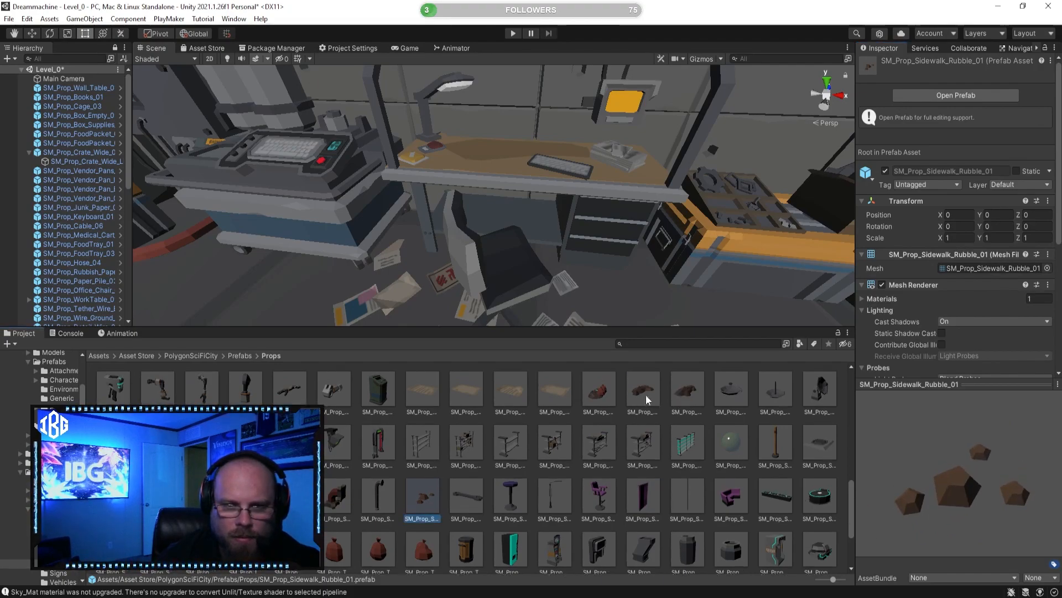
{"action": "left_click", "coordinate": [603, 391]}
{"action": "left_click", "coordinate": [545, 390]}
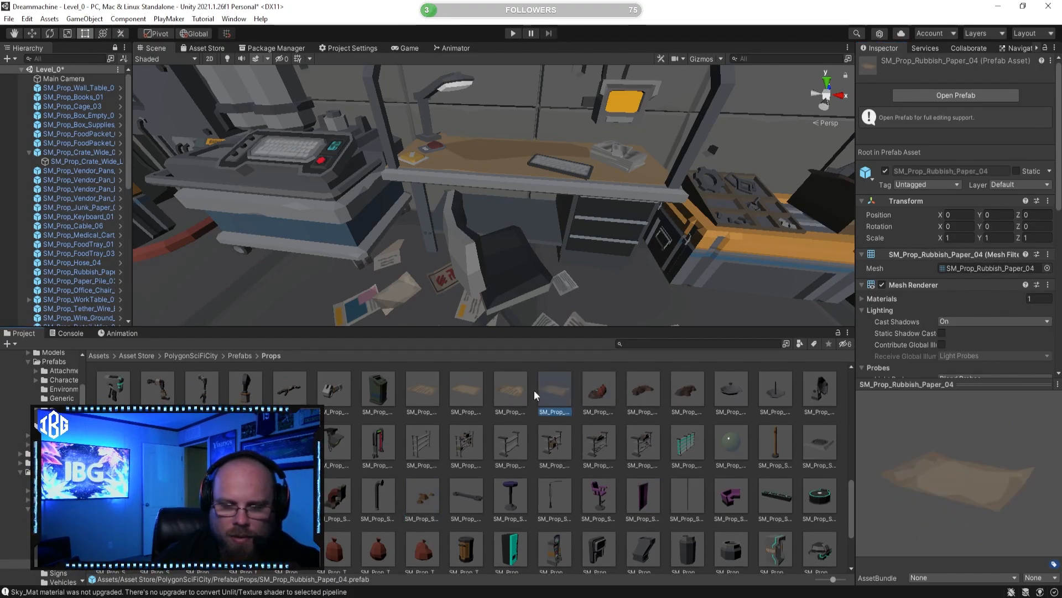
{"action": "left_click", "coordinate": [376, 388]}
Step: Find SM_Prop_Medical_Table_01 in the Props folder and place it on the open floor near the blue gas cylinders
{"action": "scroll", "coordinate": [400, 419], "scroll_direction": "up", "scroll_amount": 1}
{"action": "scroll", "coordinate": [409, 418], "scroll_direction": "up", "scroll_amount": 1}
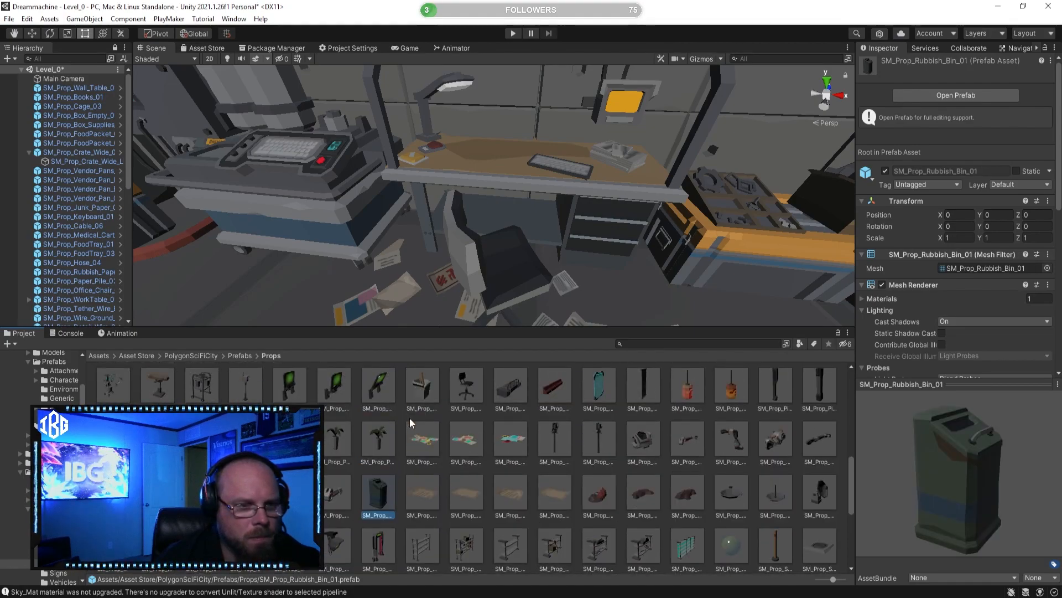
{"action": "scroll", "coordinate": [202, 385], "scroll_direction": "up", "scroll_amount": 1}
{"action": "left_click", "coordinate": [202, 386]}
{"action": "left_click_drag", "start_coordinate": [970, 492], "coordinate": [864, 473]}
{"action": "right_click_drag", "start_coordinate": [581, 229], "coordinate": [555, 237]}
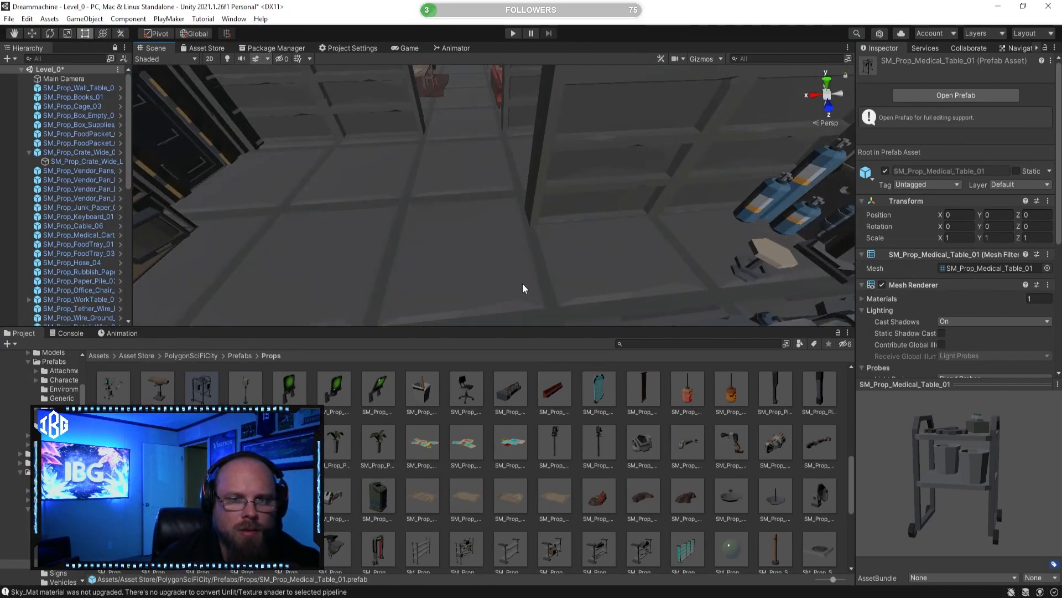
{"action": "left_click_drag", "start_coordinate": [204, 388], "coordinate": [567, 246]}
{"action": "left_click", "coordinate": [439, 242]}
{"action": "right_click_drag", "start_coordinate": [439, 242], "coordinate": [768, 233]}
{"action": "right_click_drag", "start_coordinate": [640, 223], "coordinate": [563, 227]}
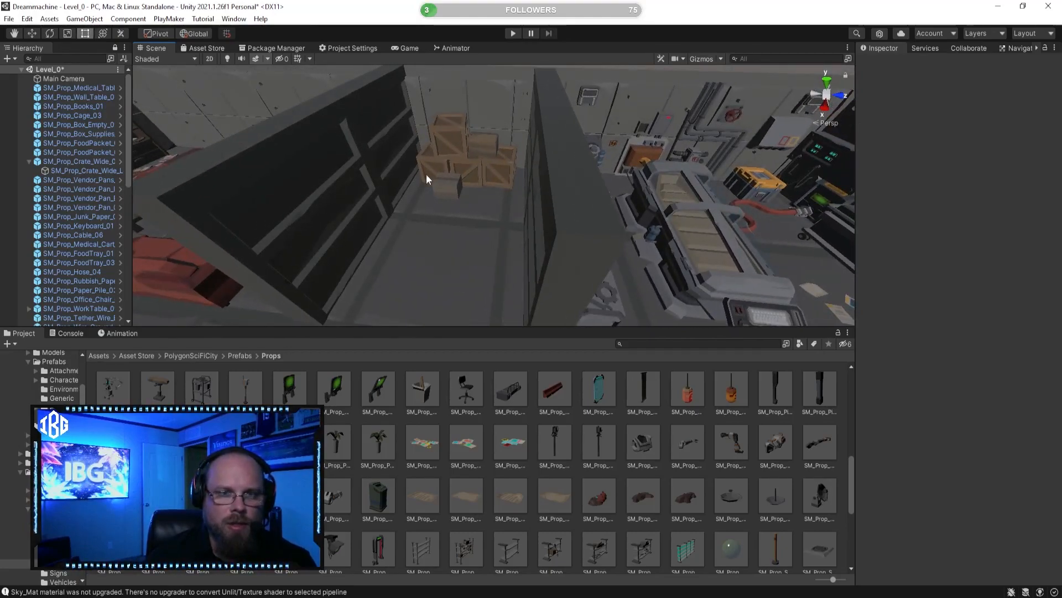
Step: Save the Level_0 scene and look over the bunker rooms from above
{"action": "right_click_drag", "start_coordinate": [439, 174], "coordinate": [489, 269]}
{"action": "key", "text": "ctrl+s"}
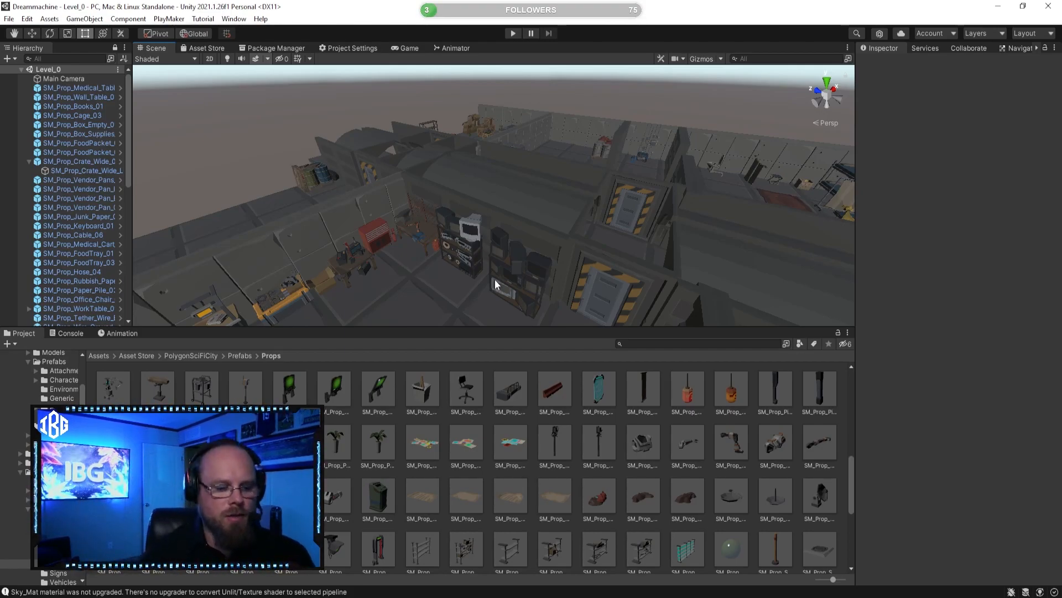
{"action": "right_click_drag", "start_coordinate": [447, 228], "coordinate": [624, 256]}
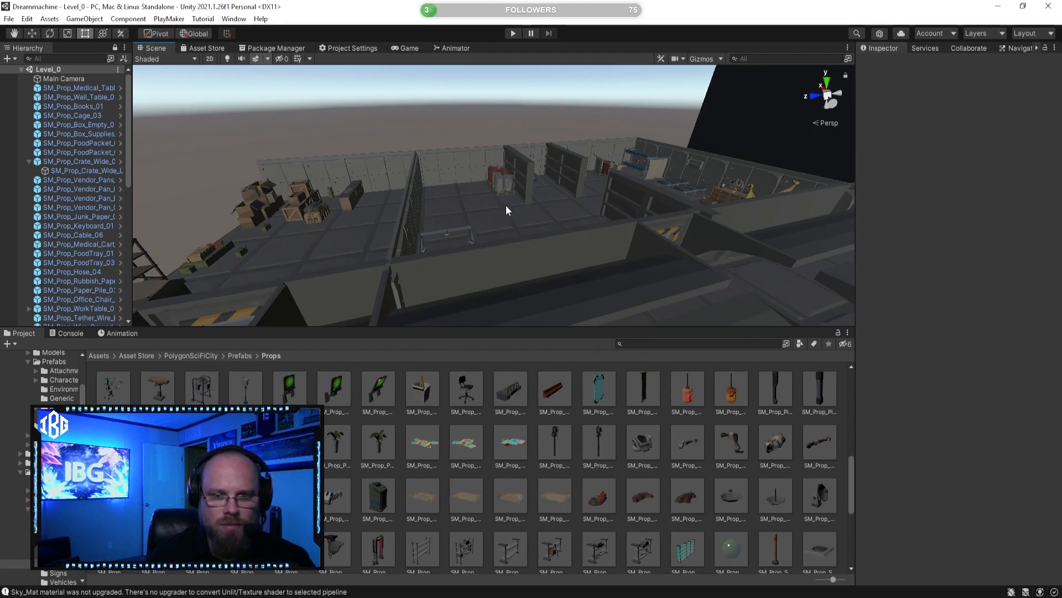